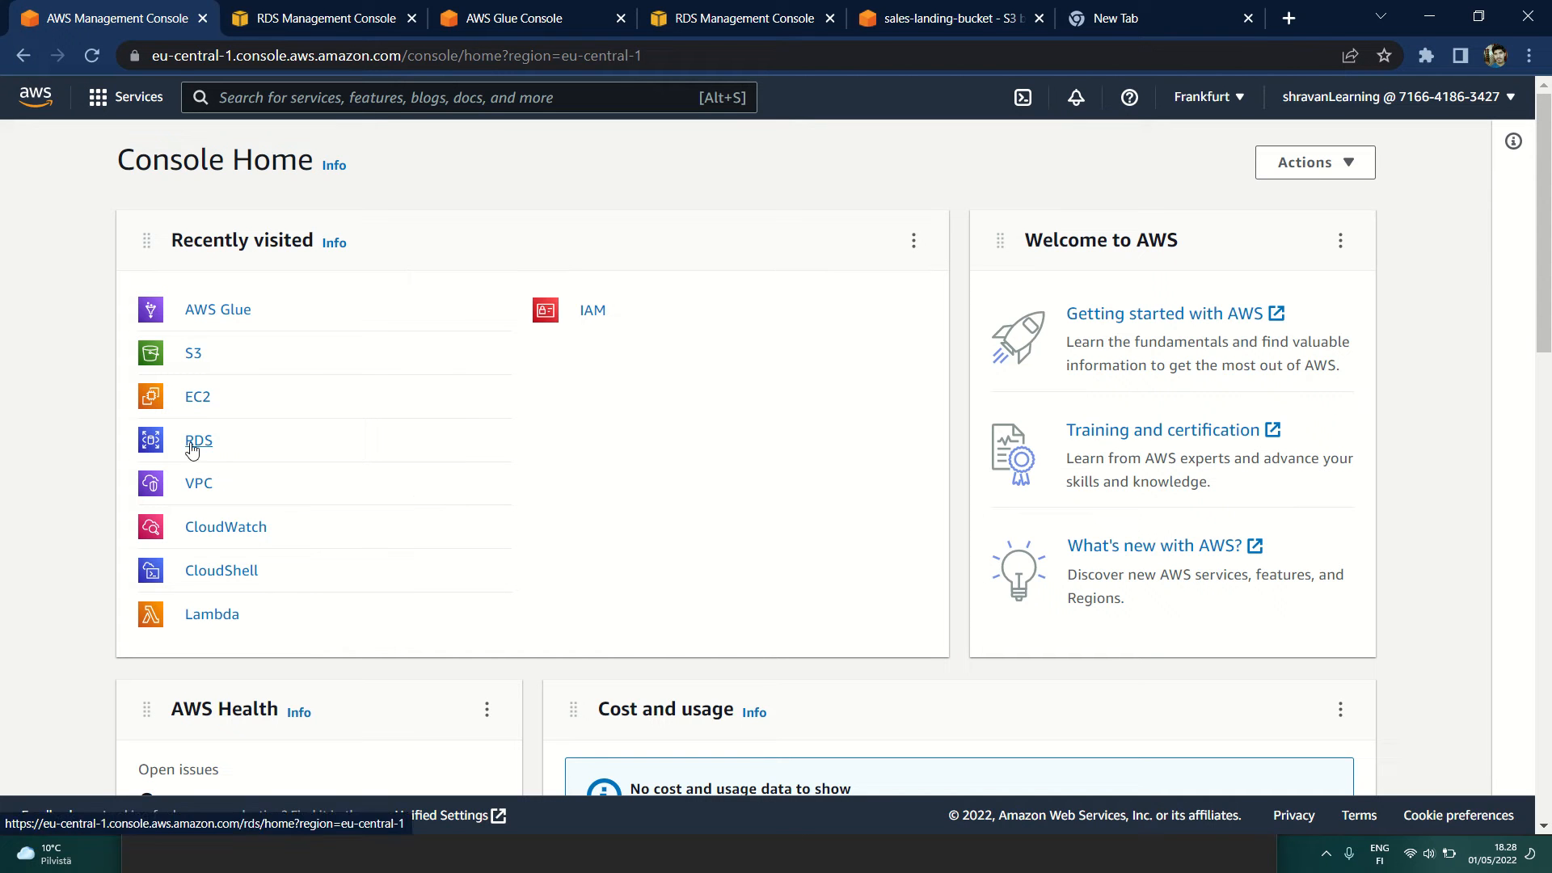
Step: Search the AWS services for "rds" and open the RDS service
scroll(482, 453, down, 3)
scroll(482, 454, up, 3)
click(295, 103)
text(rds)
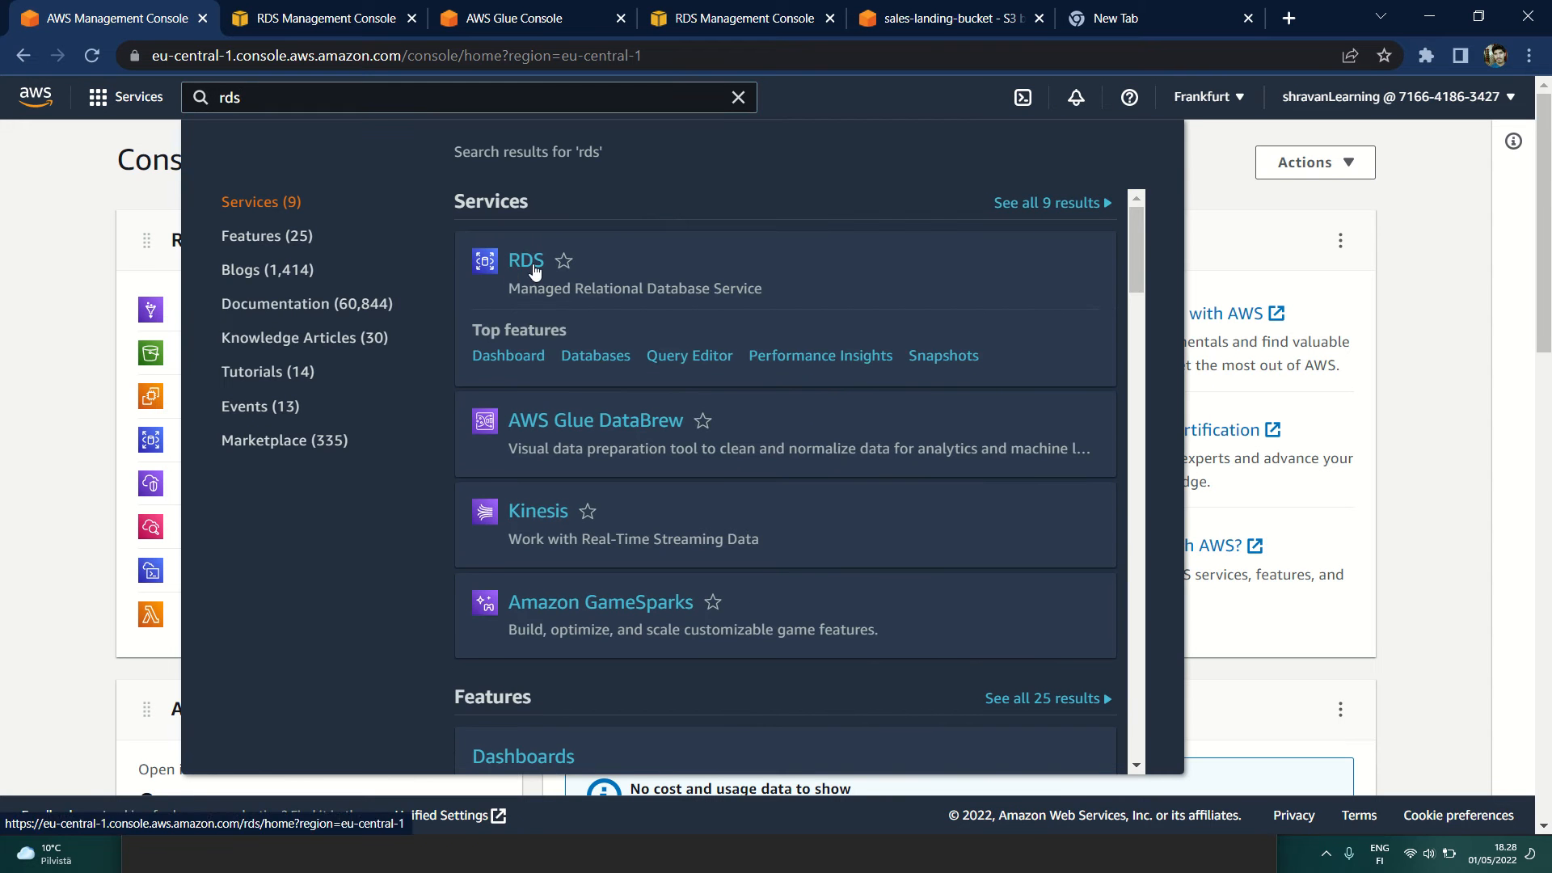
click(514, 260)
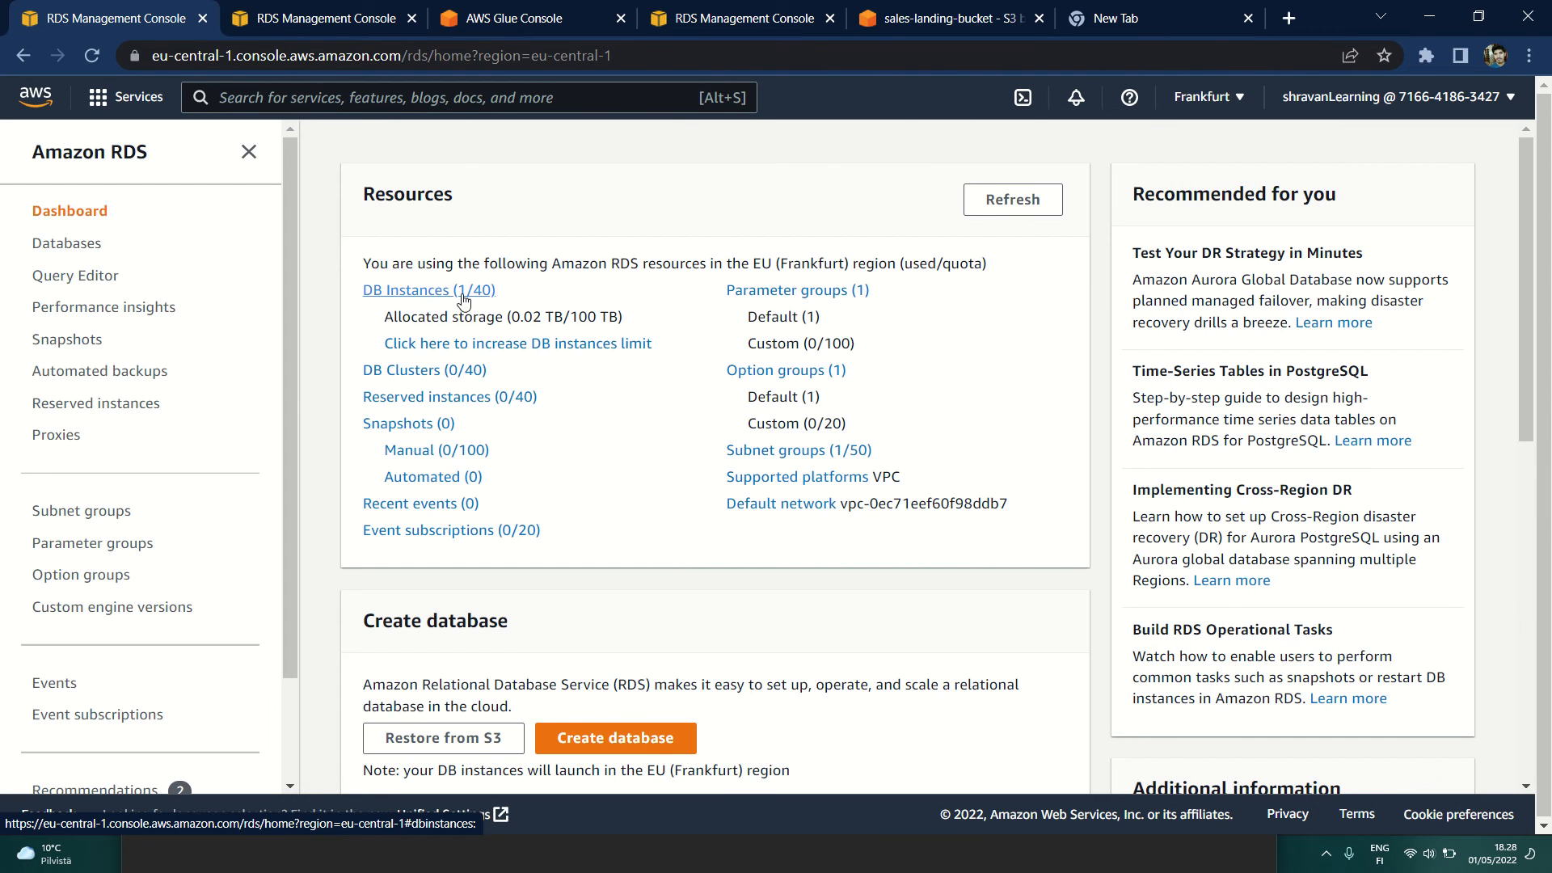
Step: Start creating a new database from the RDS dashboard
scroll(616, 444, down, 2)
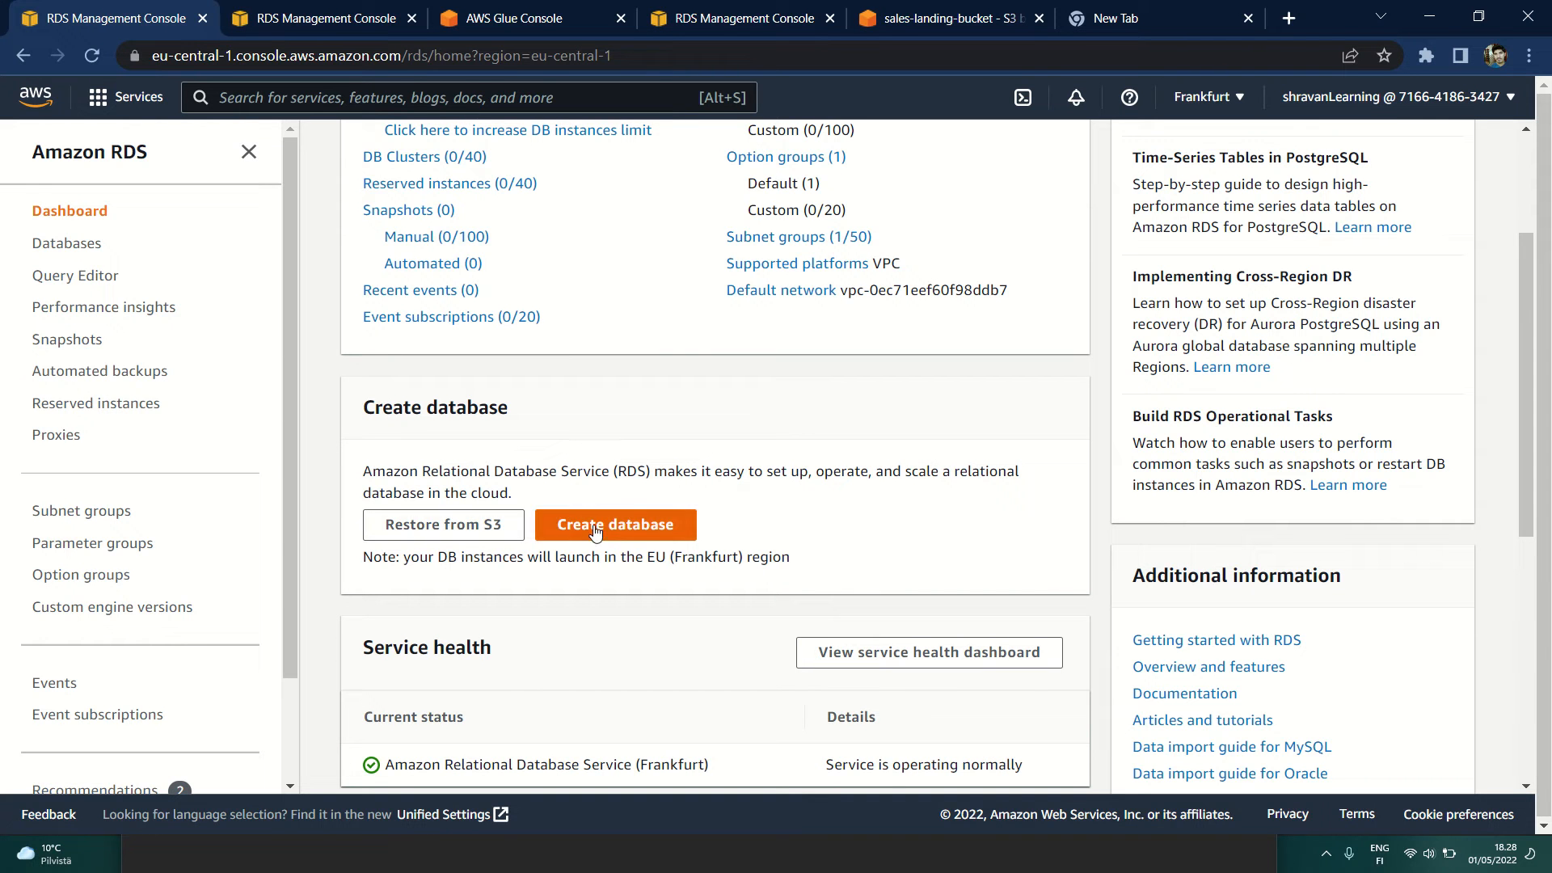
scroll(585, 578, down, 1)
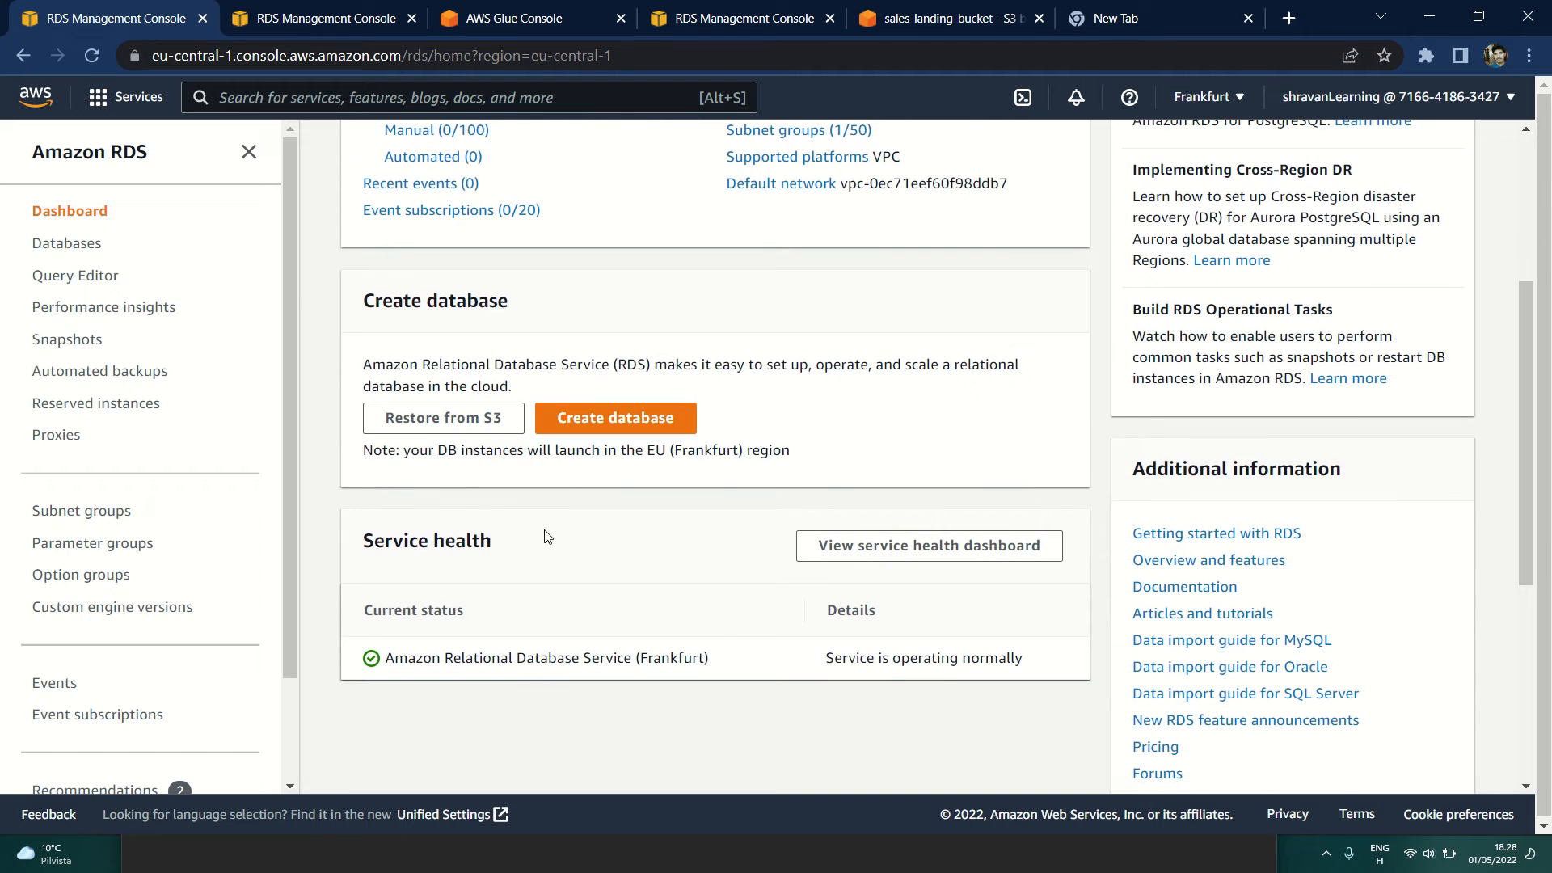
click(622, 418)
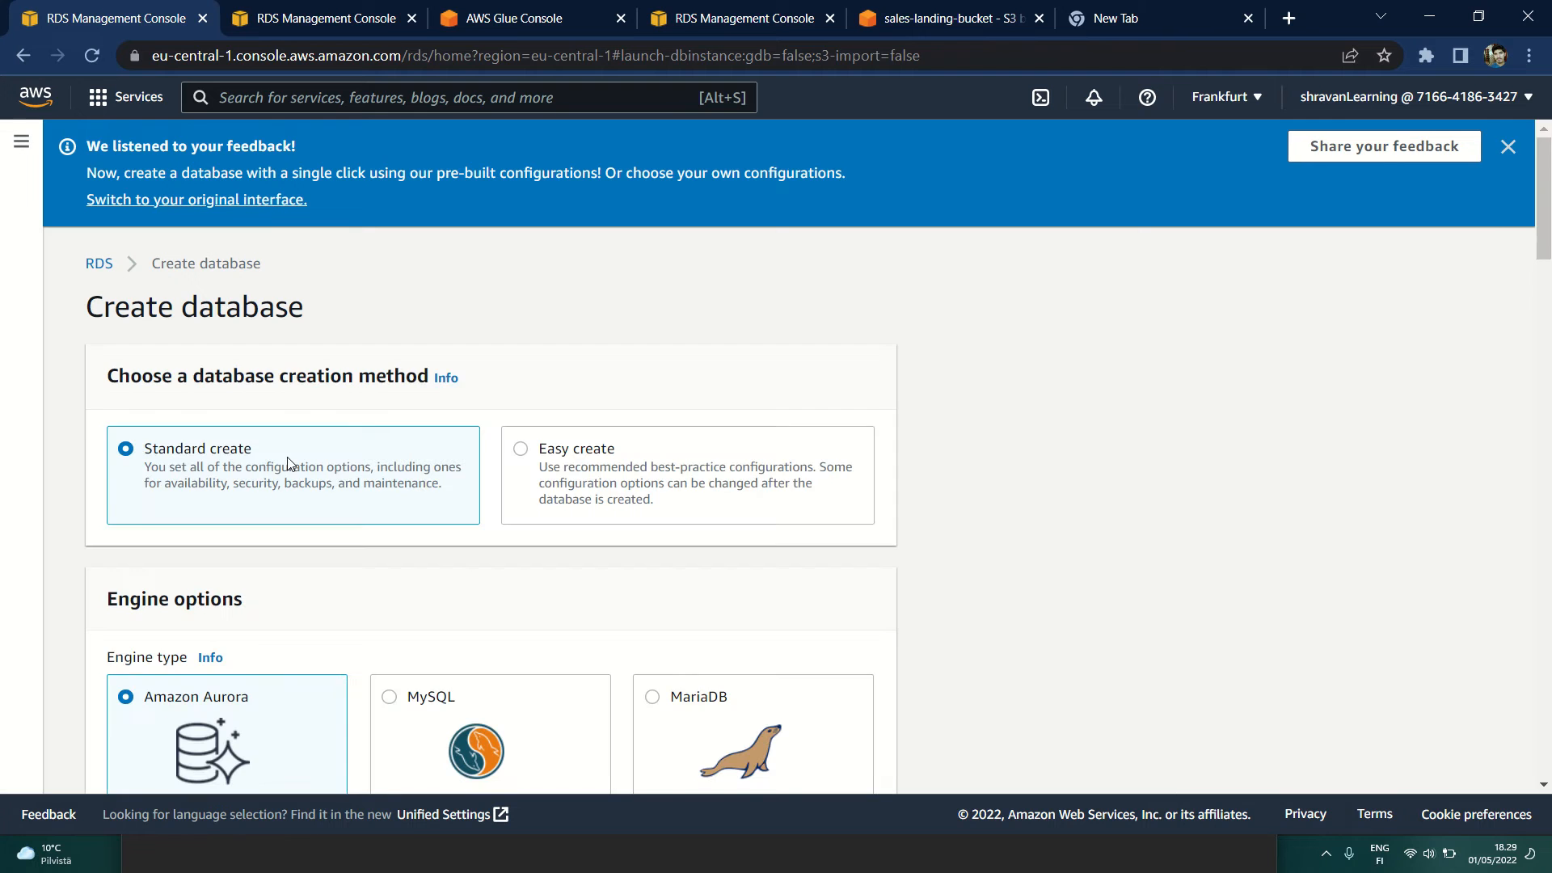
Step: Choose MySQL as the engine type for the new database
scroll(288, 463, down, 3)
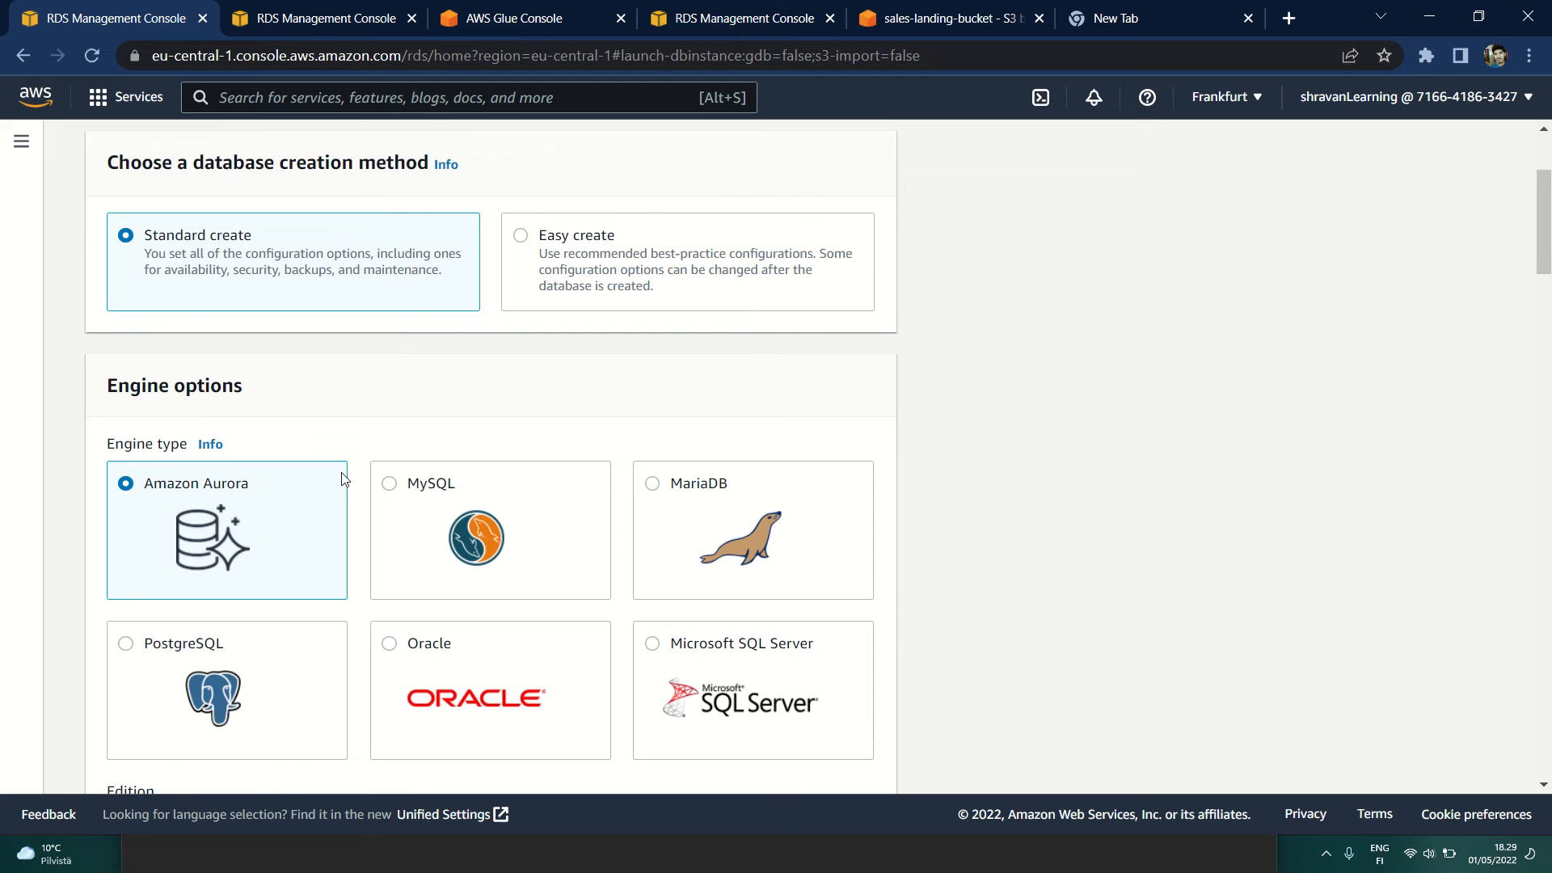
scroll(343, 477, down, 2)
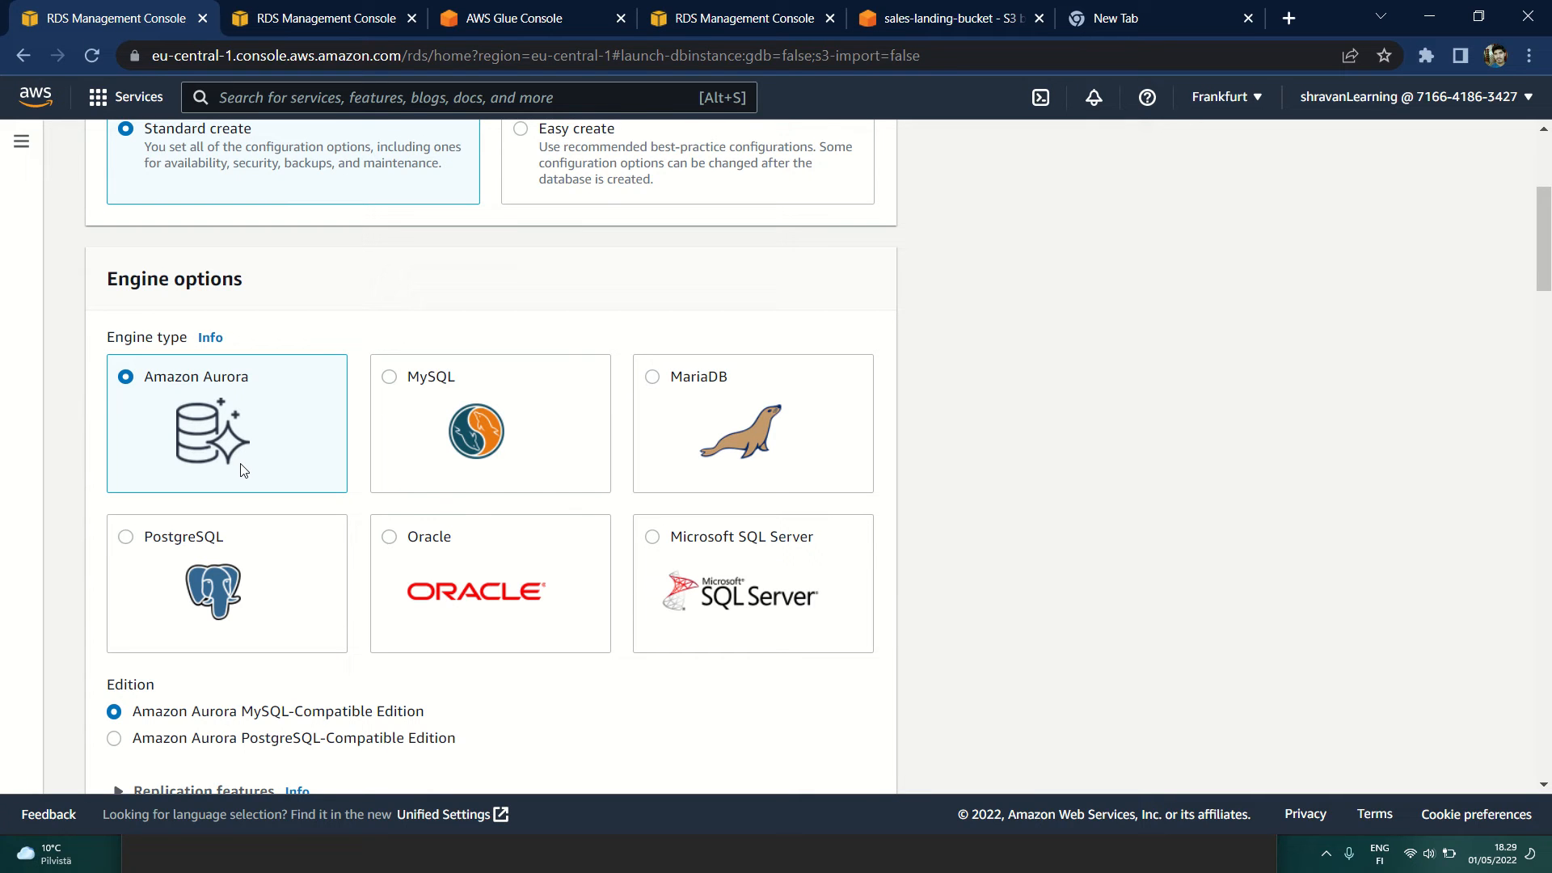
click(410, 395)
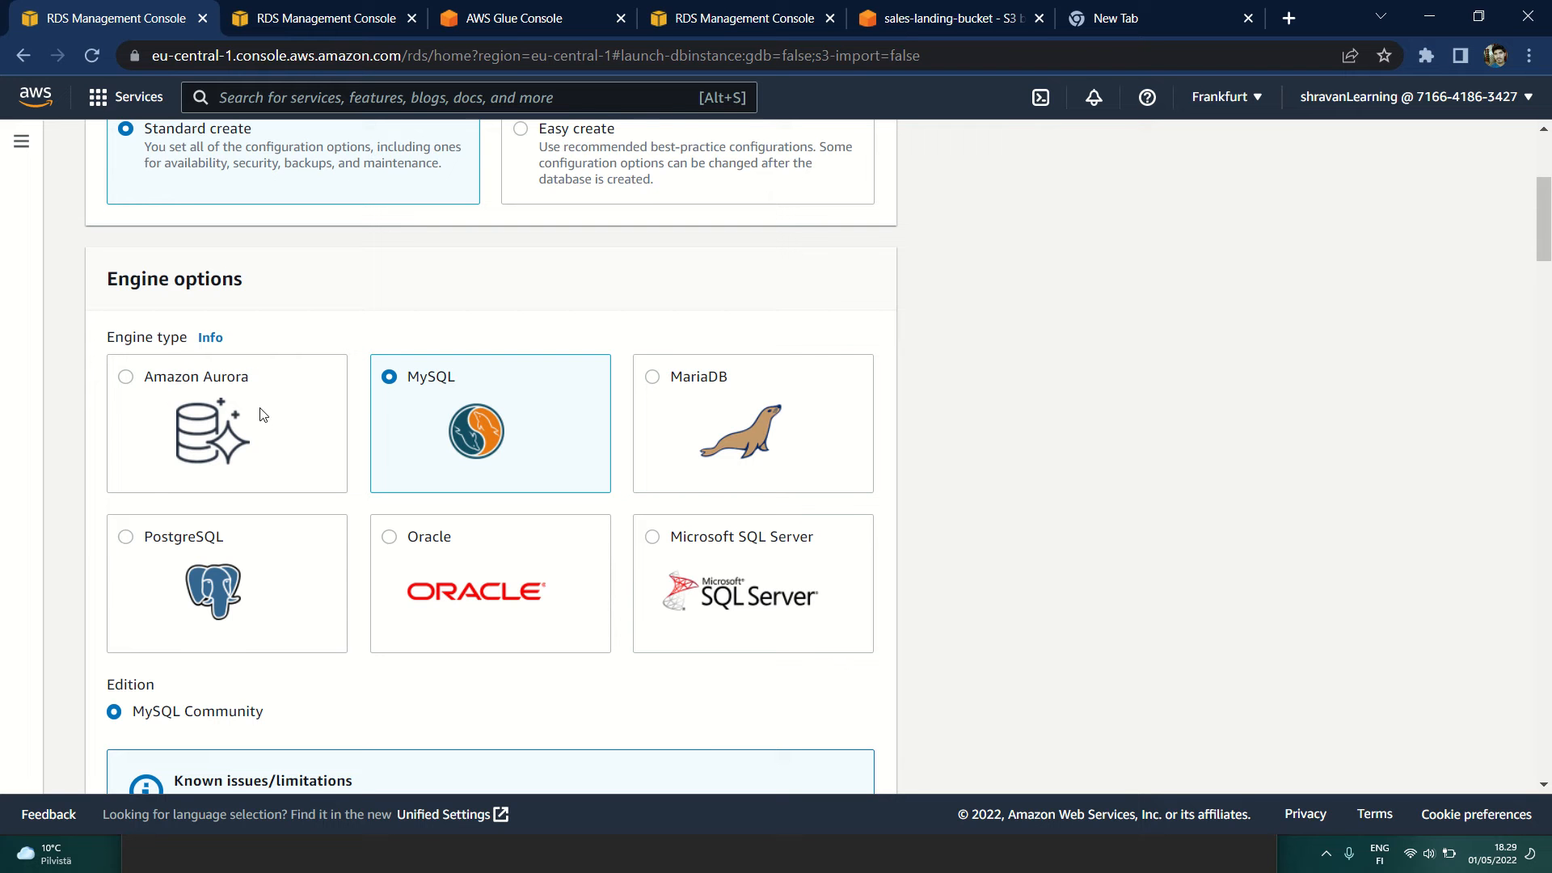
Step: Select the Free tier template for the MySQL database
scroll(262, 414, down, 3)
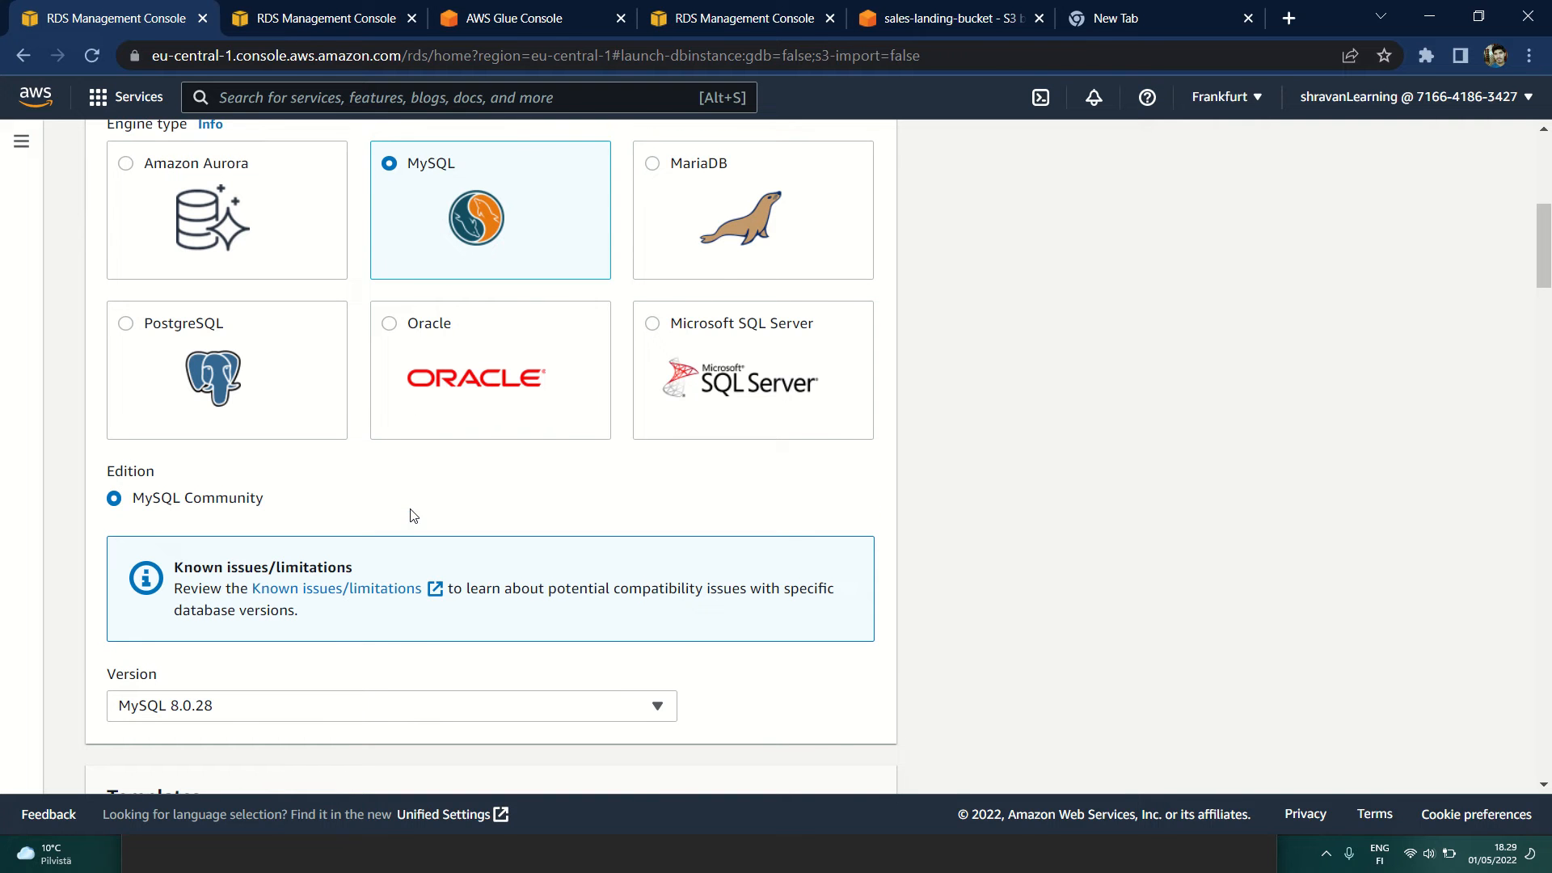
scroll(409, 515, down, 2)
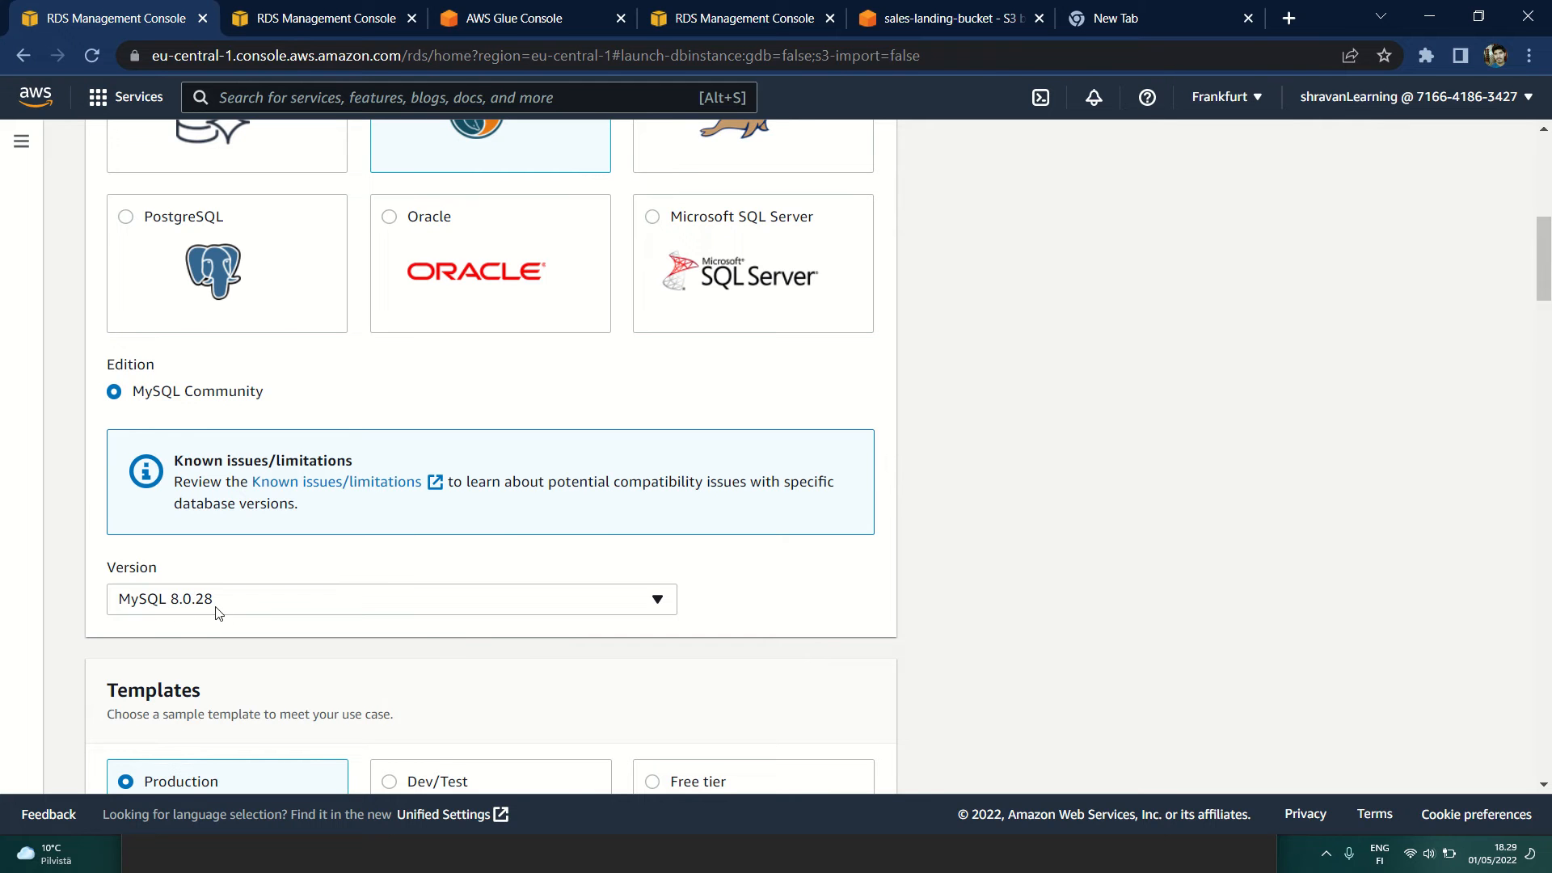
scroll(215, 611, down, 4)
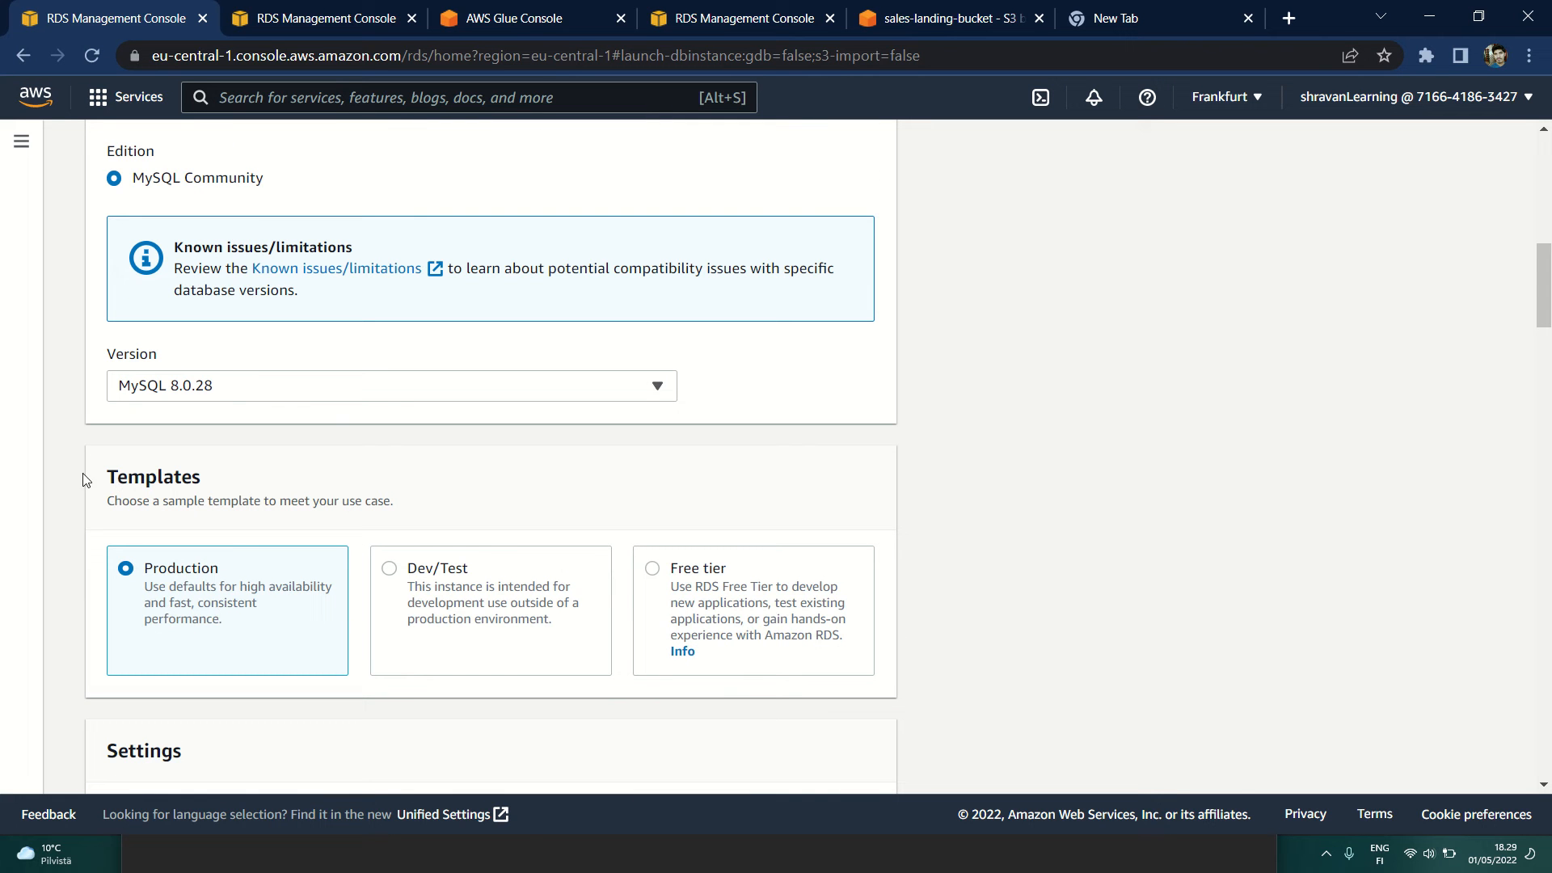
click(656, 571)
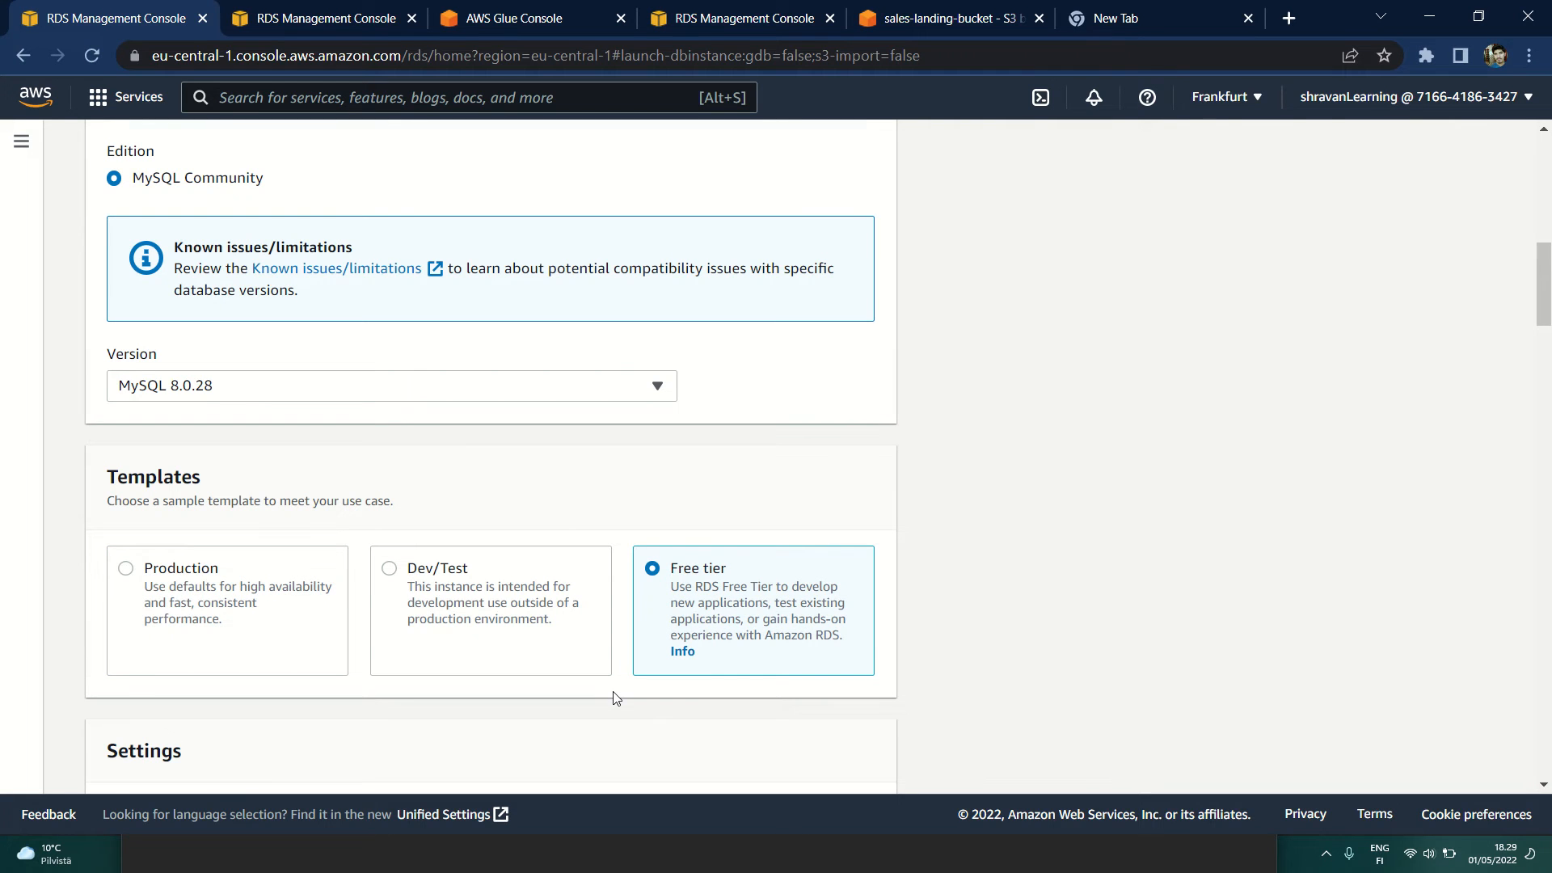
Step: Set the DB instance identifier to MyDBLearning
scroll(617, 699, down, 1)
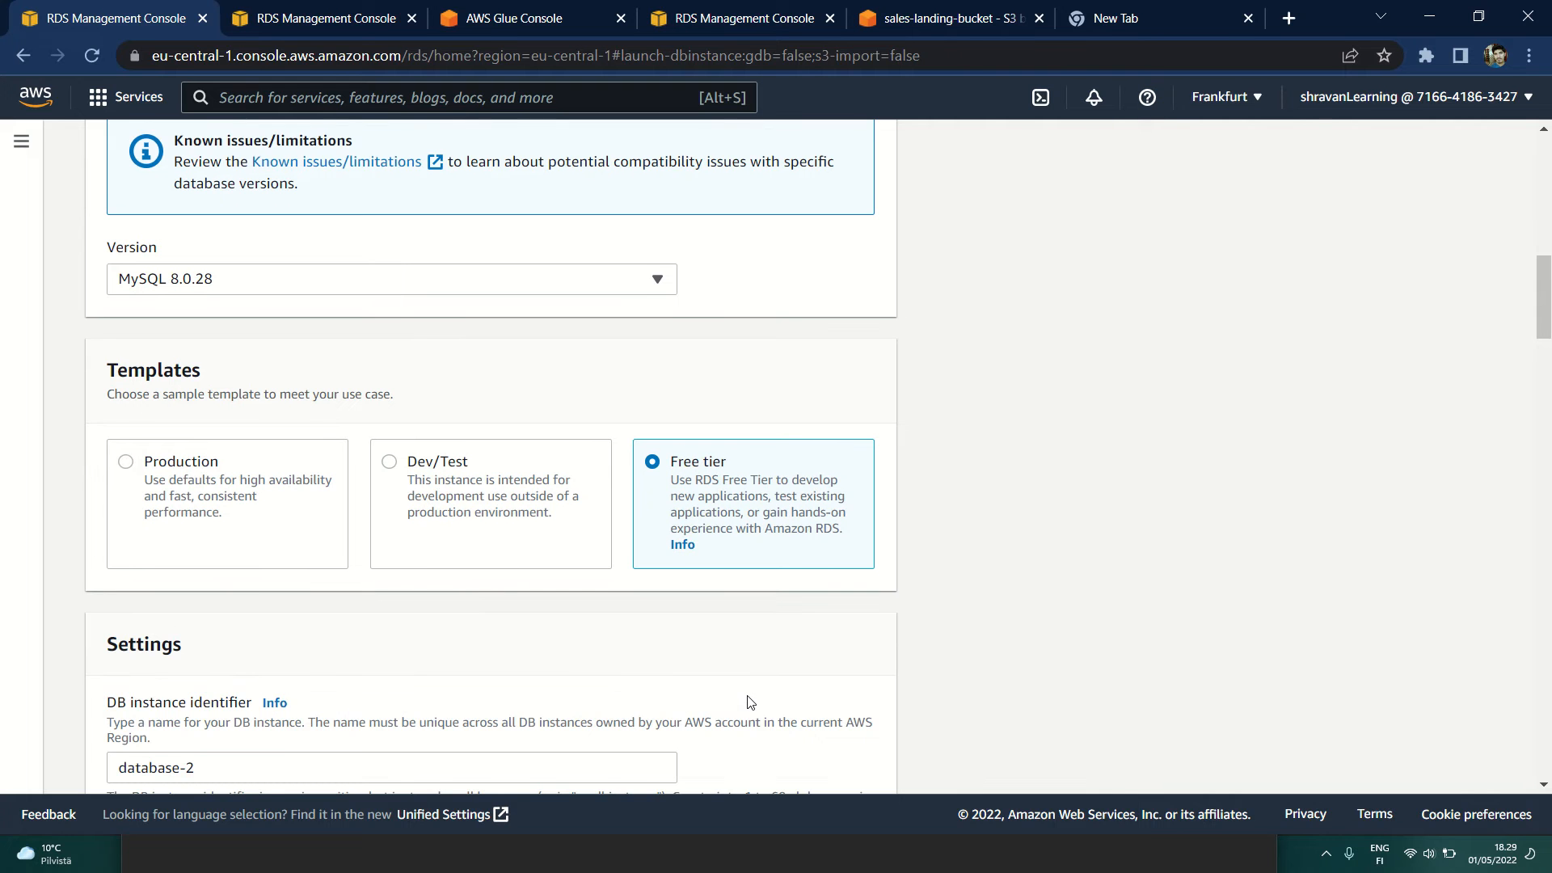
scroll(751, 702, down, 3)
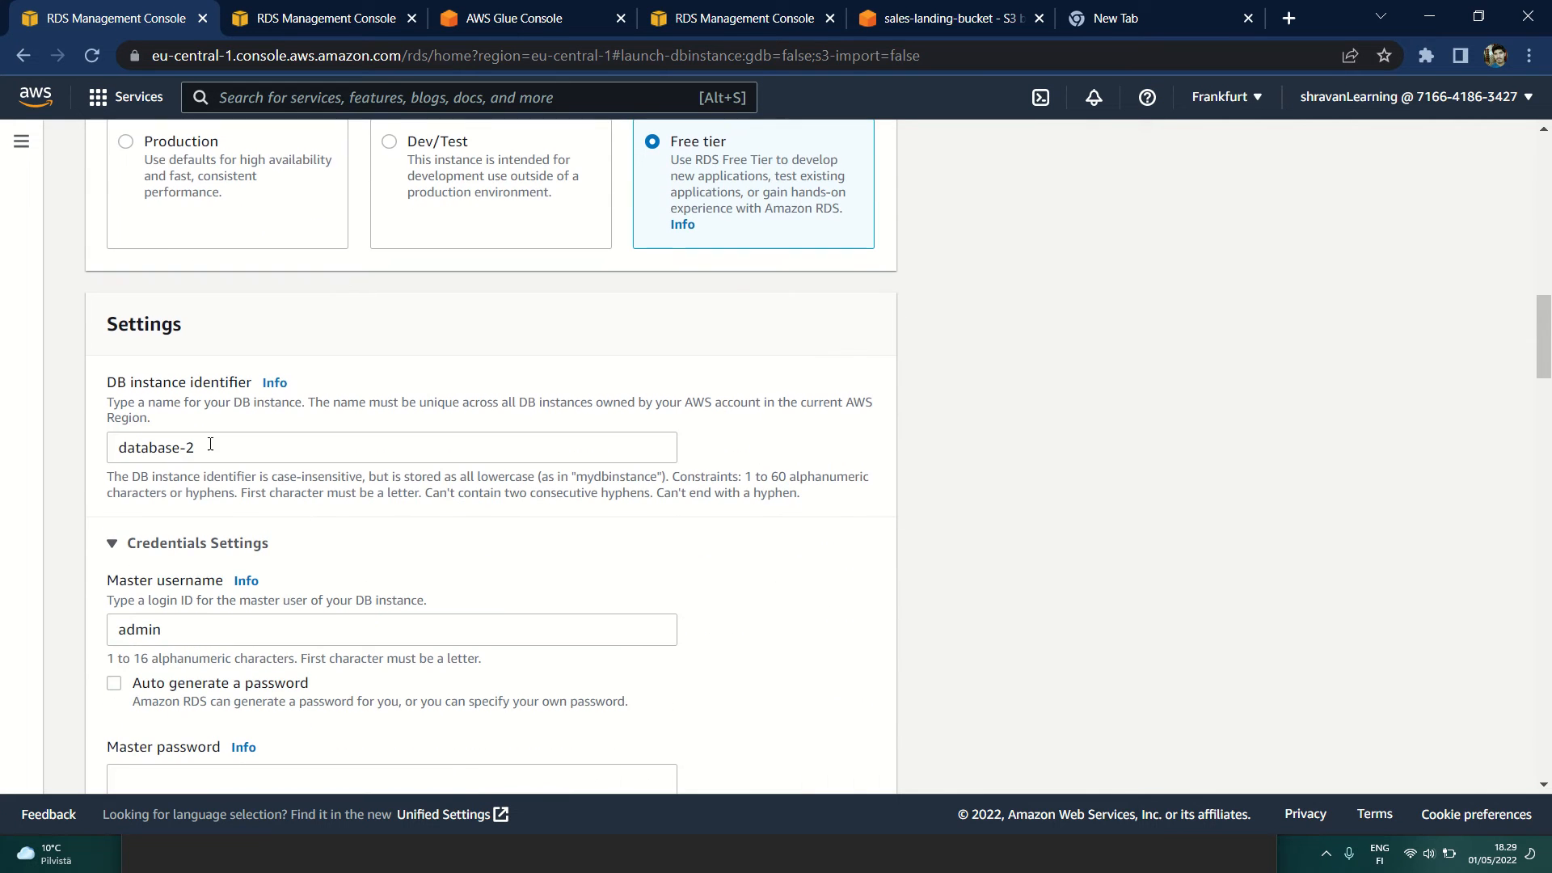
drag(201, 446, 4, 451)
text(MyDB)
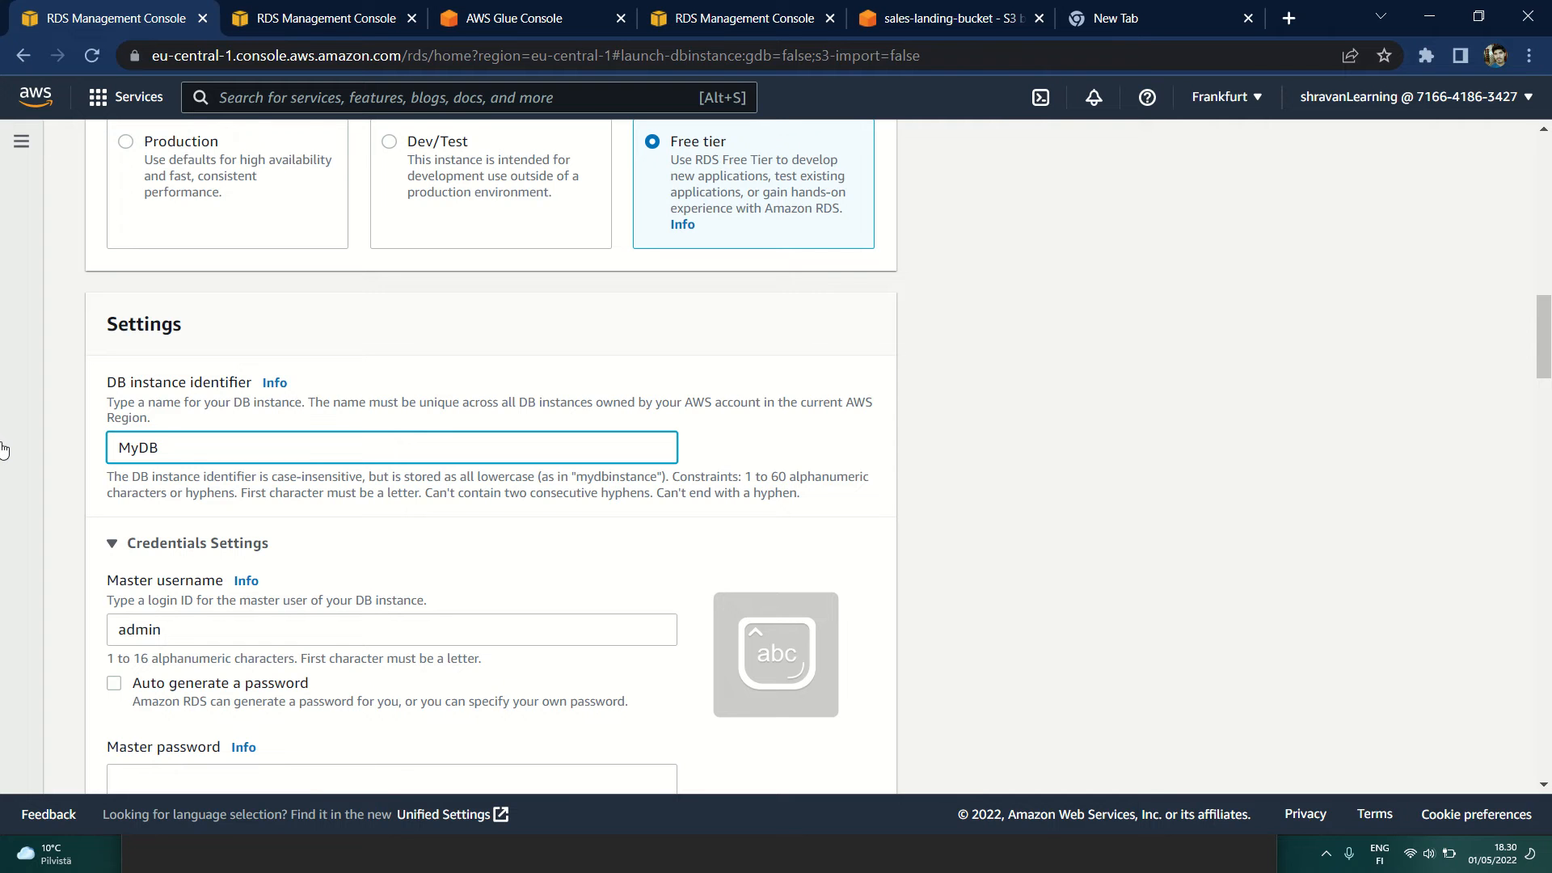
text(Learning)
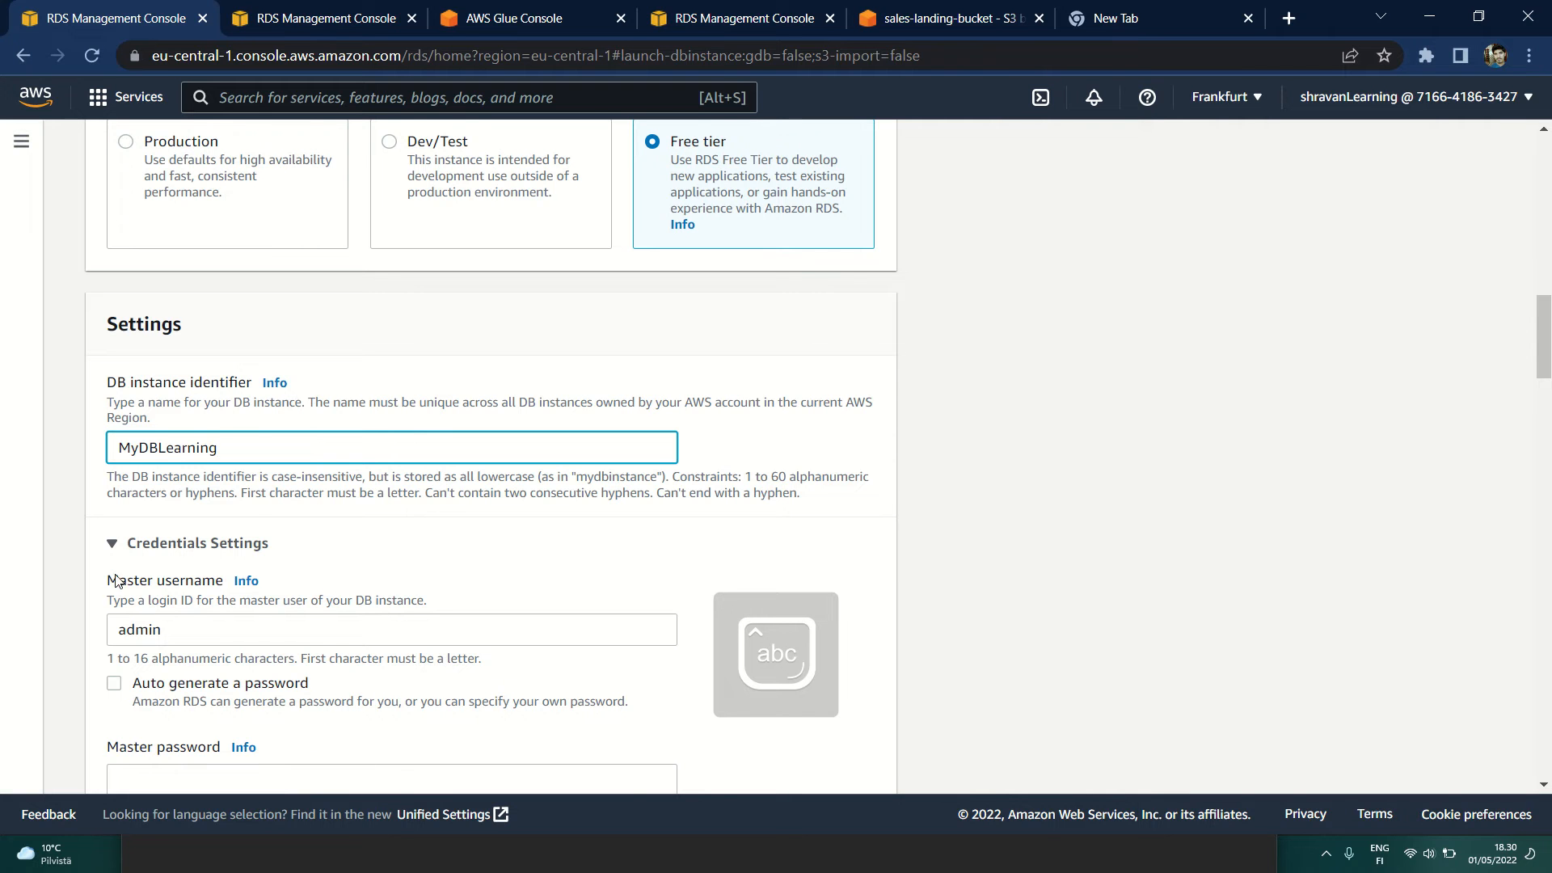
Step: Enter the master password and repeat it in the confirmation field of the credentials settings
scroll(139, 580, down, 3)
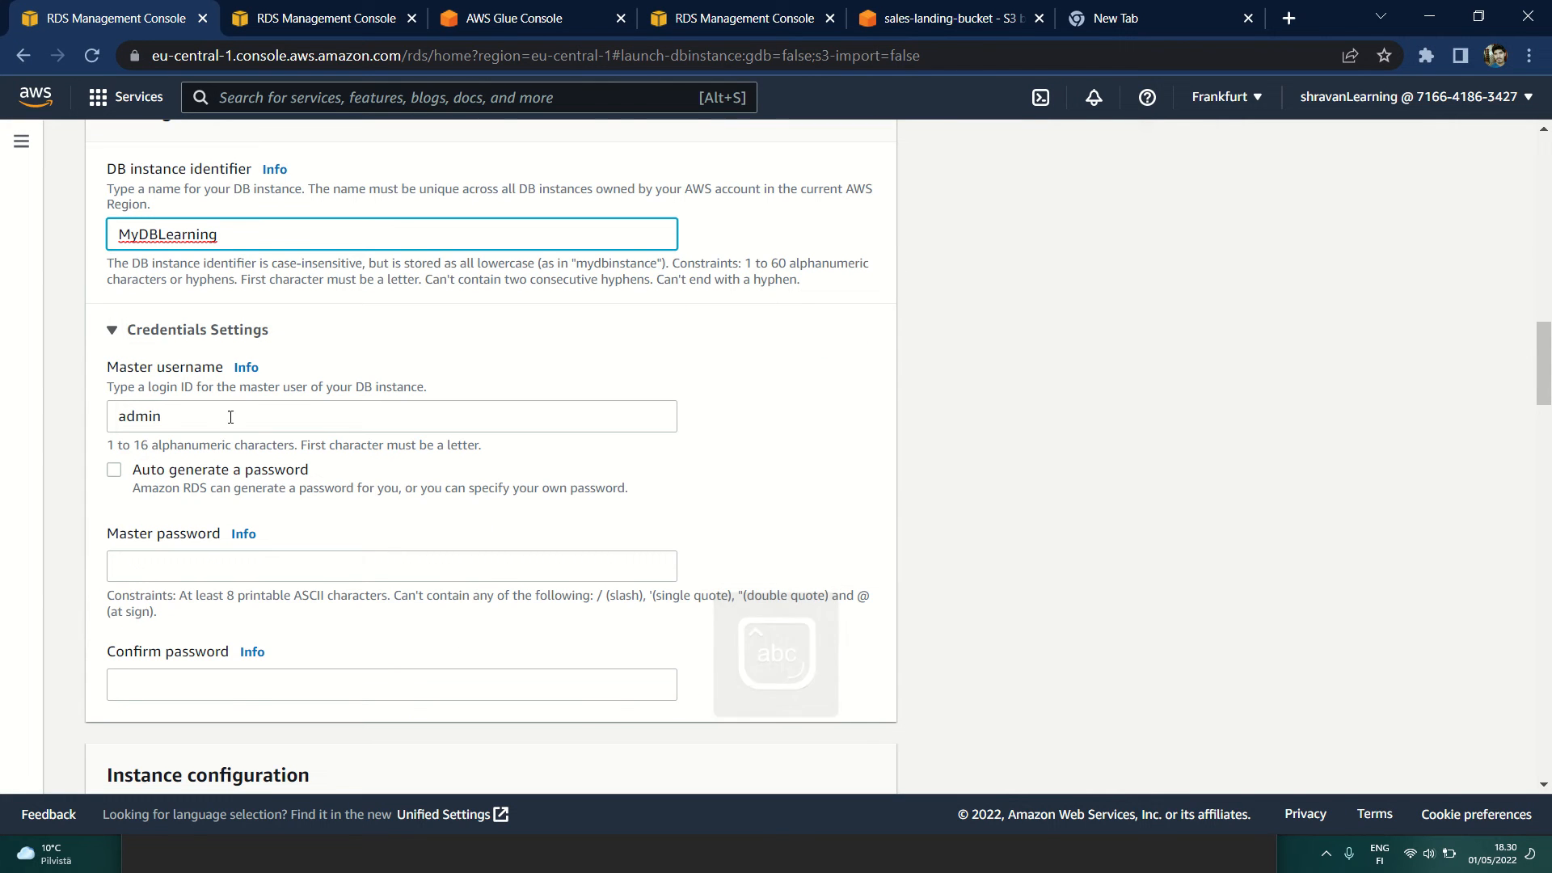
click(167, 567)
text(********)
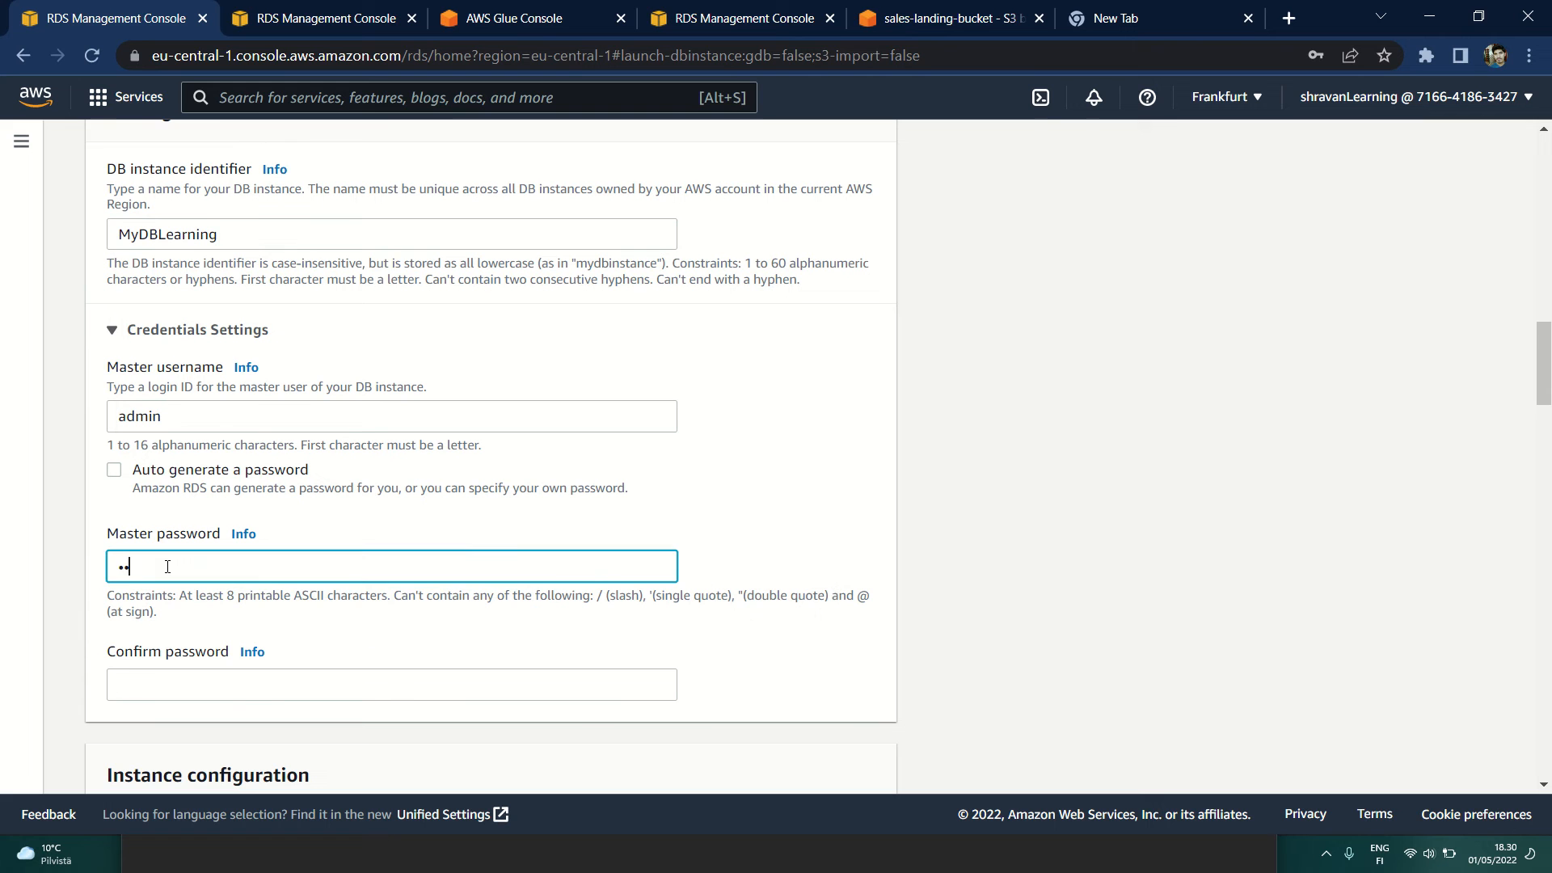
click(166, 688)
text(********)
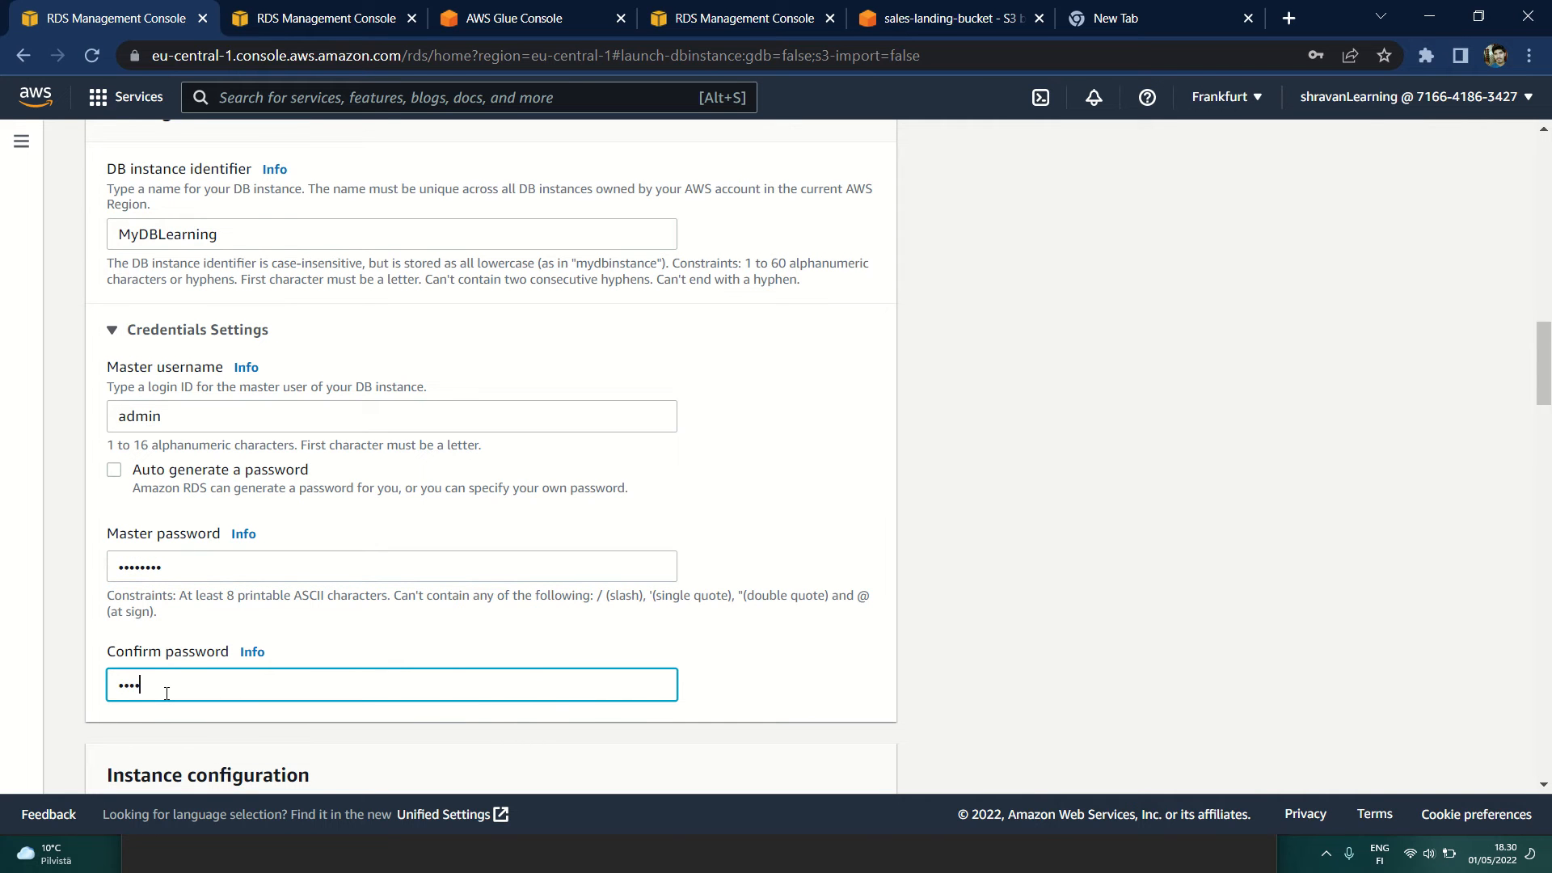
Step: Set the burstable DB instance class to db.t2.micro
scroll(552, 668, down, 3)
scroll(552, 669, down, 3)
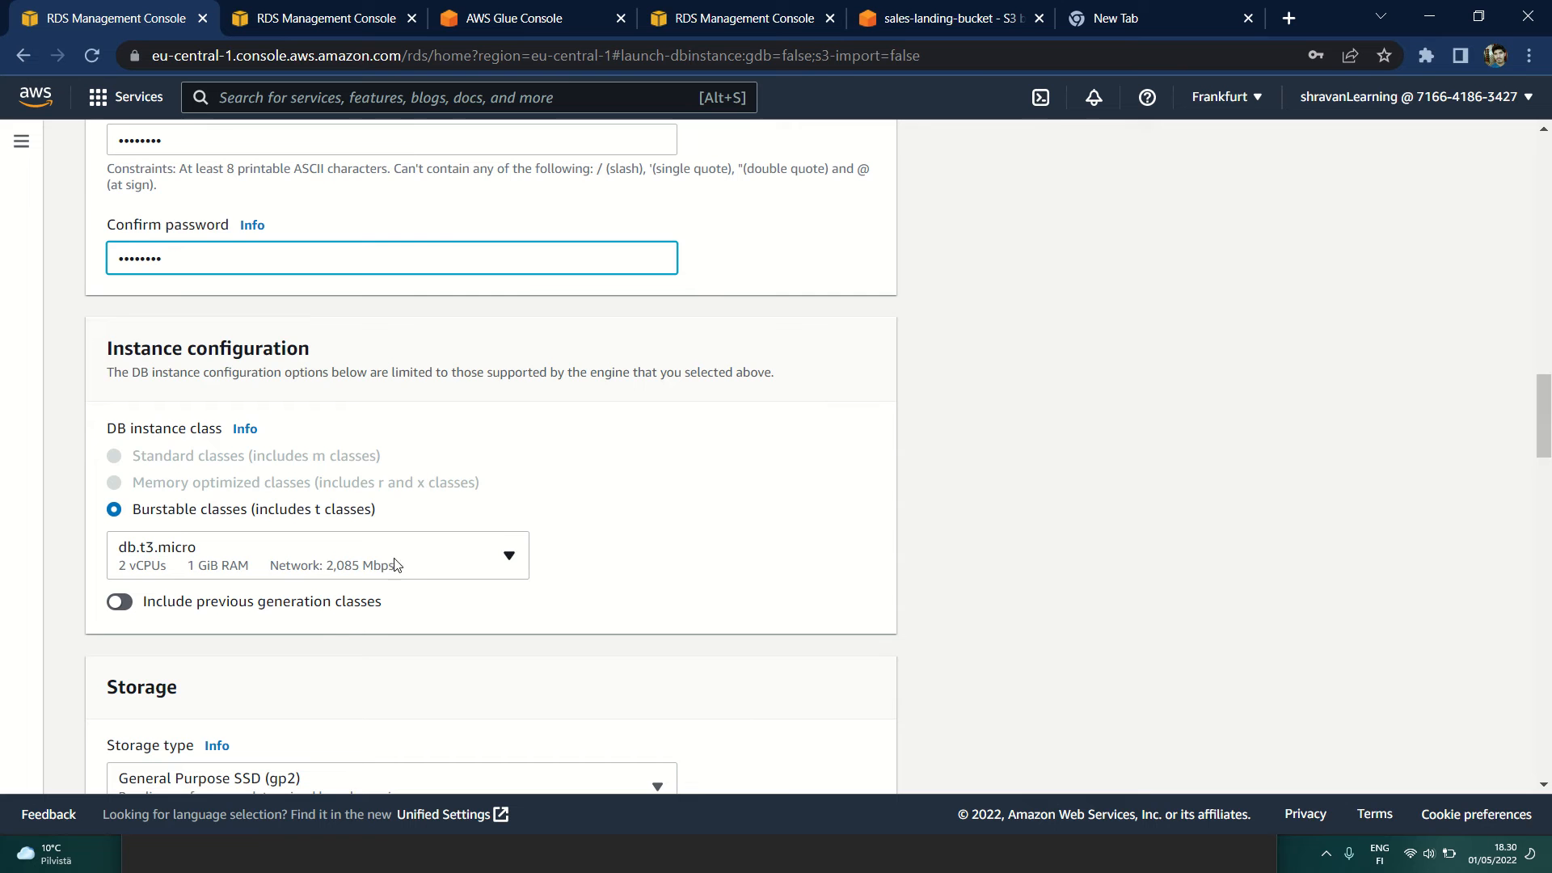
click(423, 561)
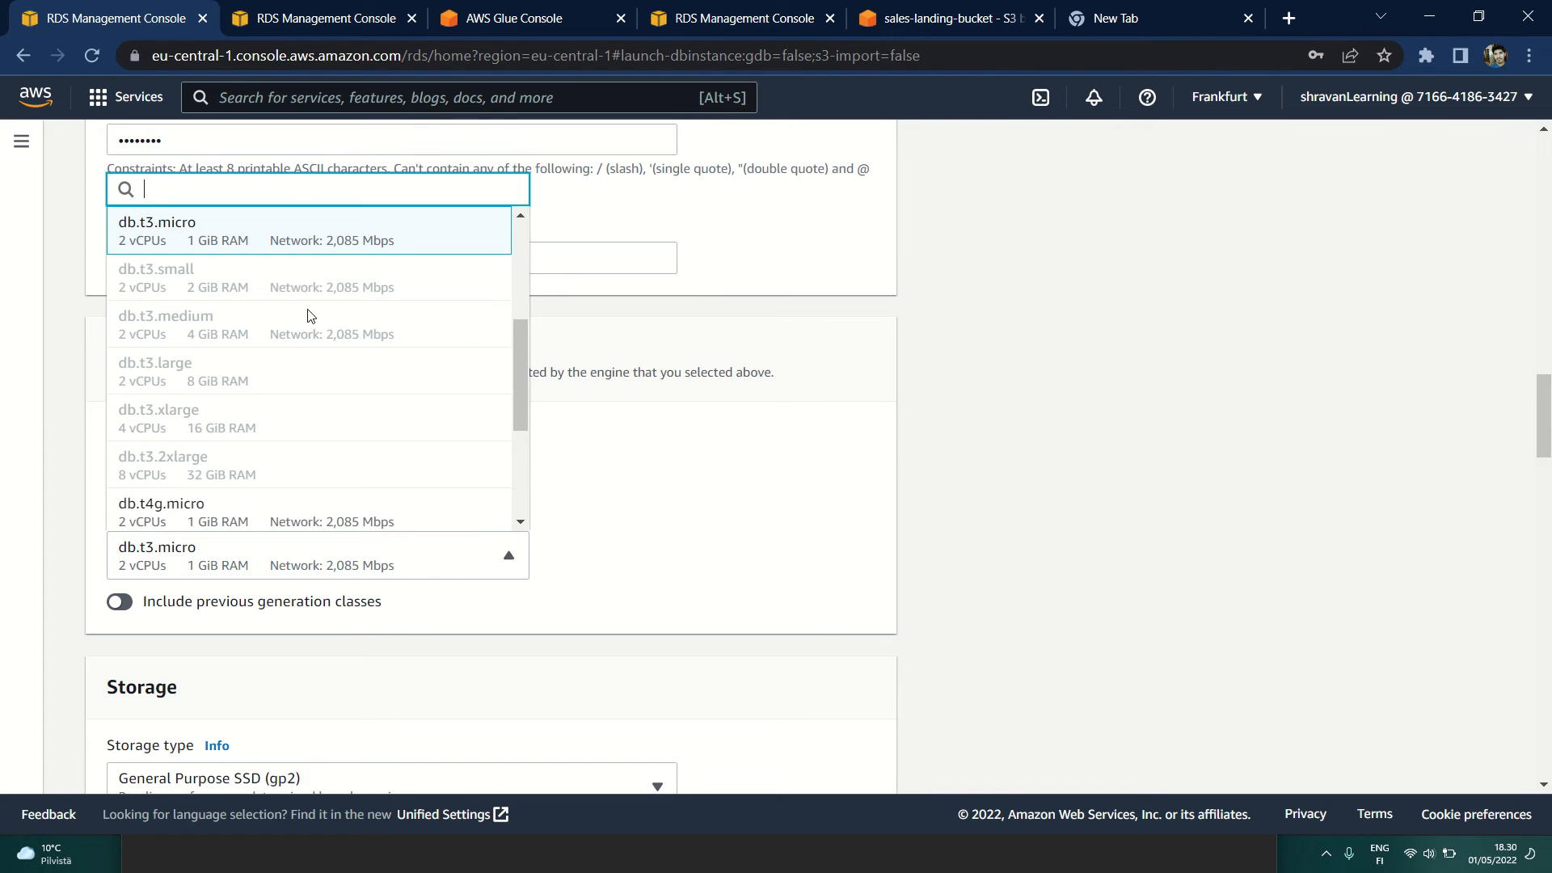
scroll(307, 317, up, 3)
click(234, 233)
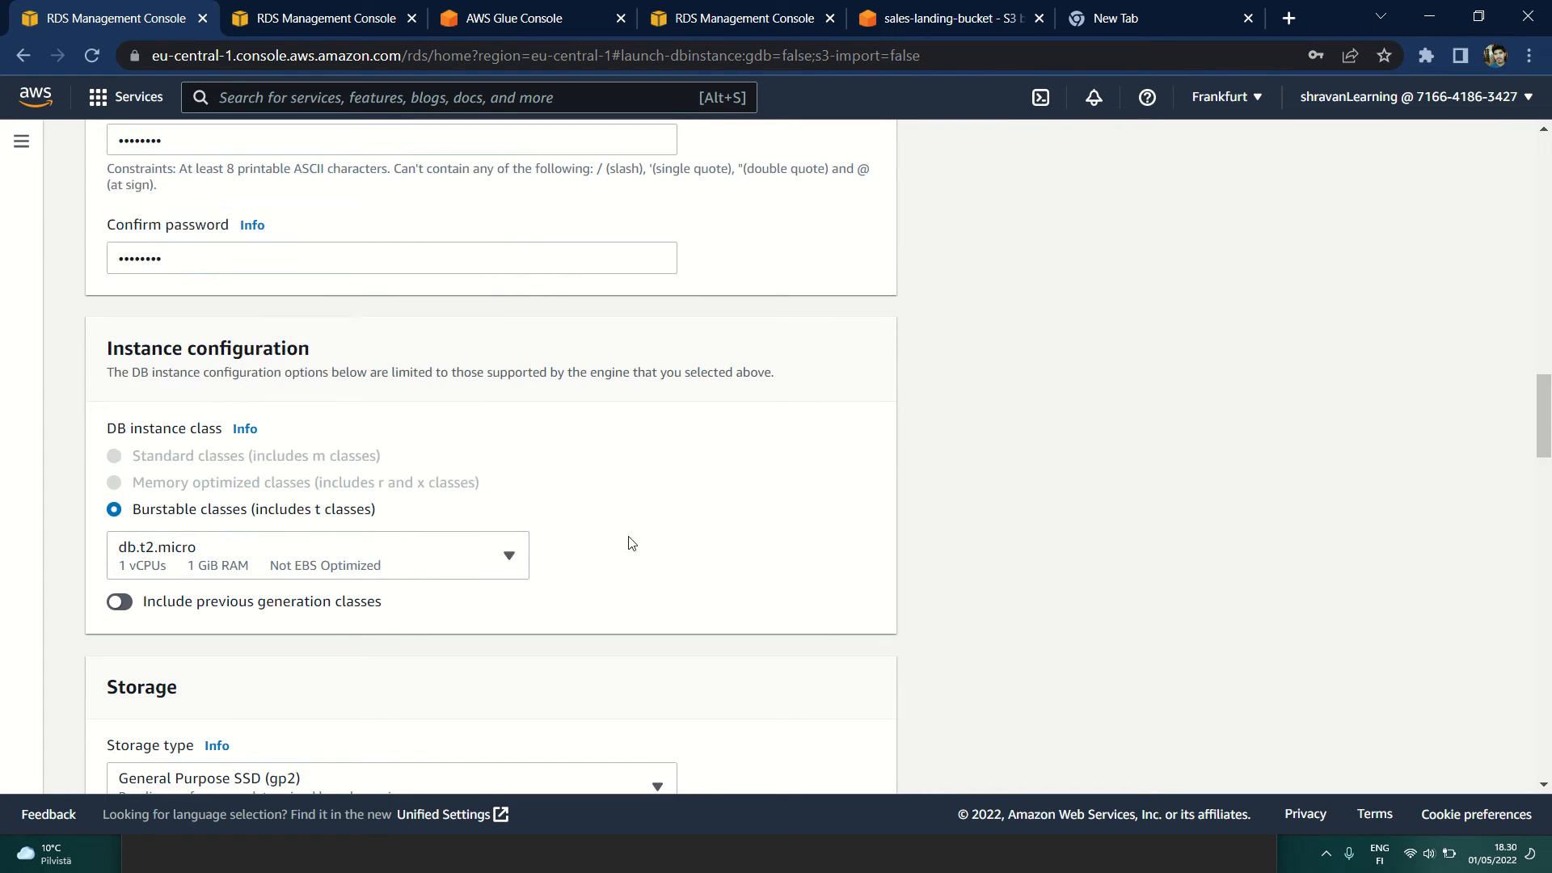
Step: Disable storage autoscaling in the database's storage settings
scroll(627, 539, down, 4)
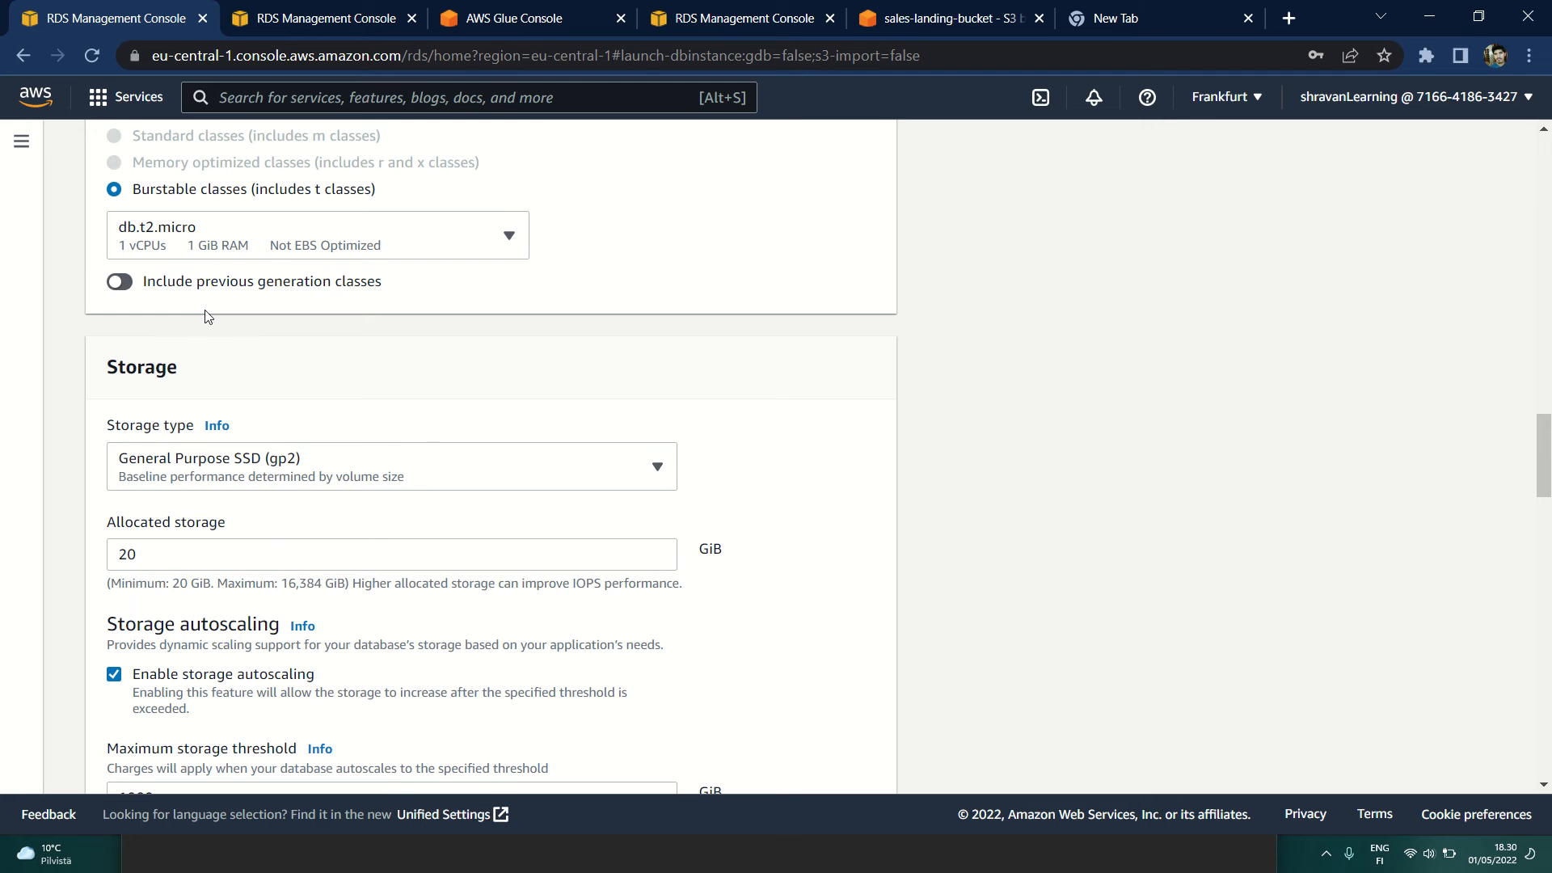
scroll(295, 392, down, 1)
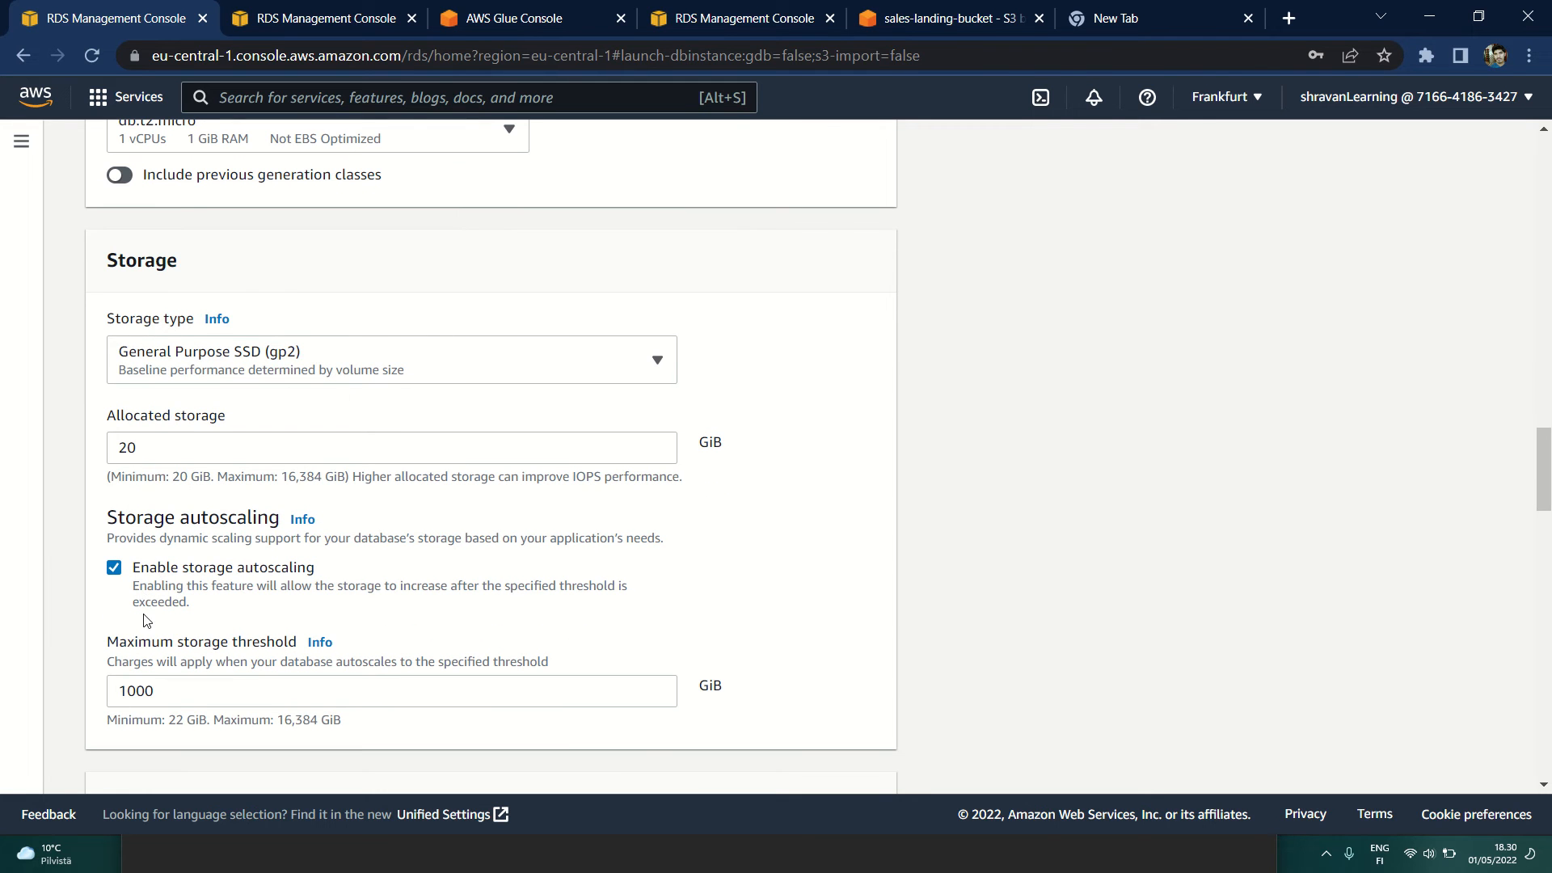
scroll(146, 620, down, 1)
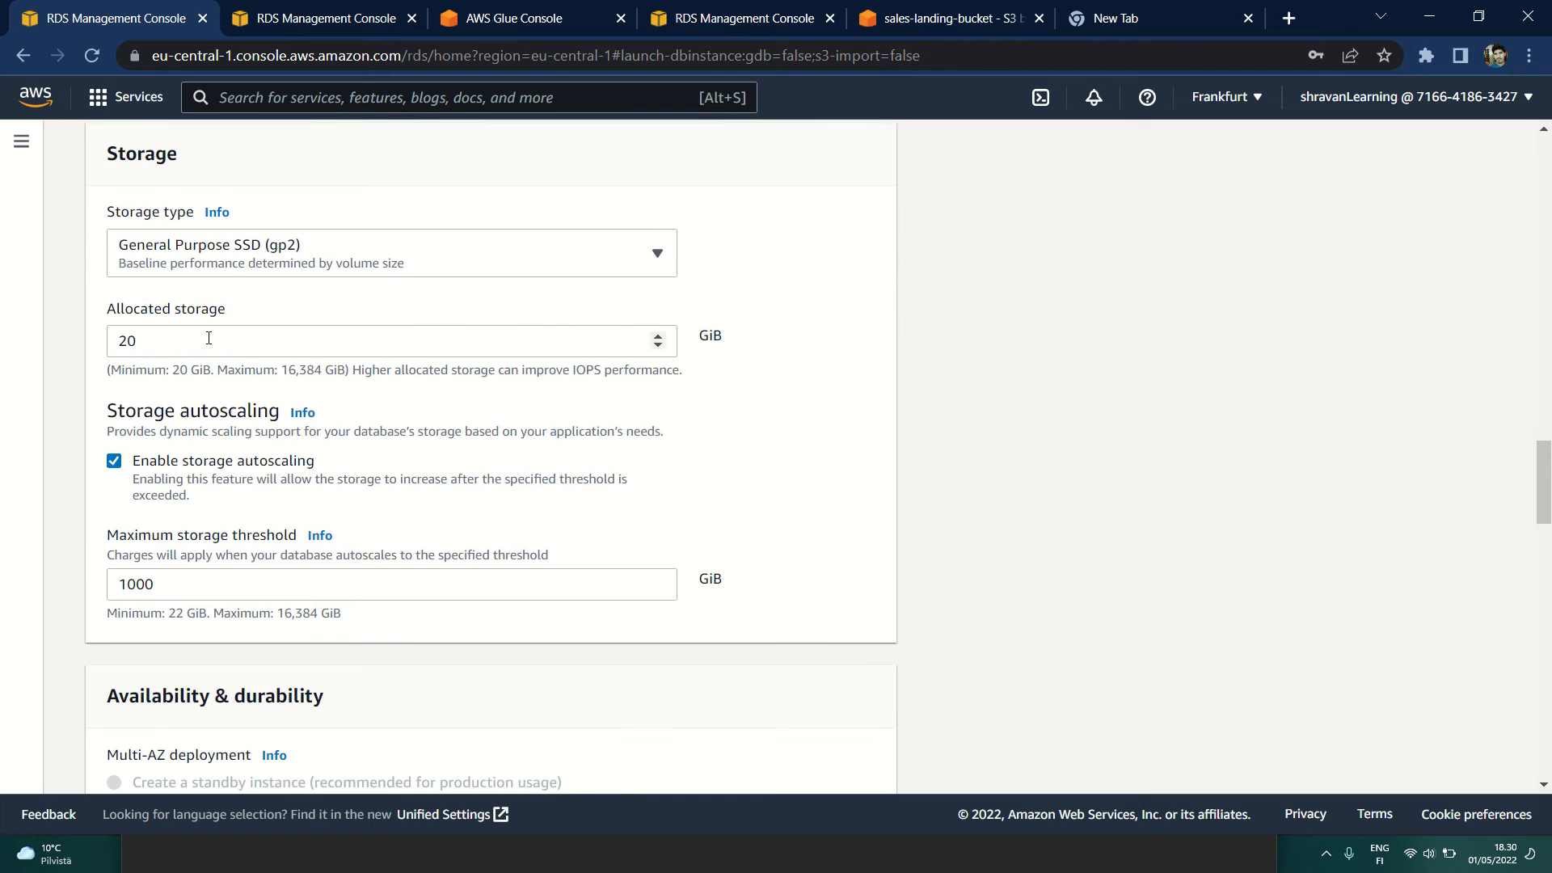
click(121, 465)
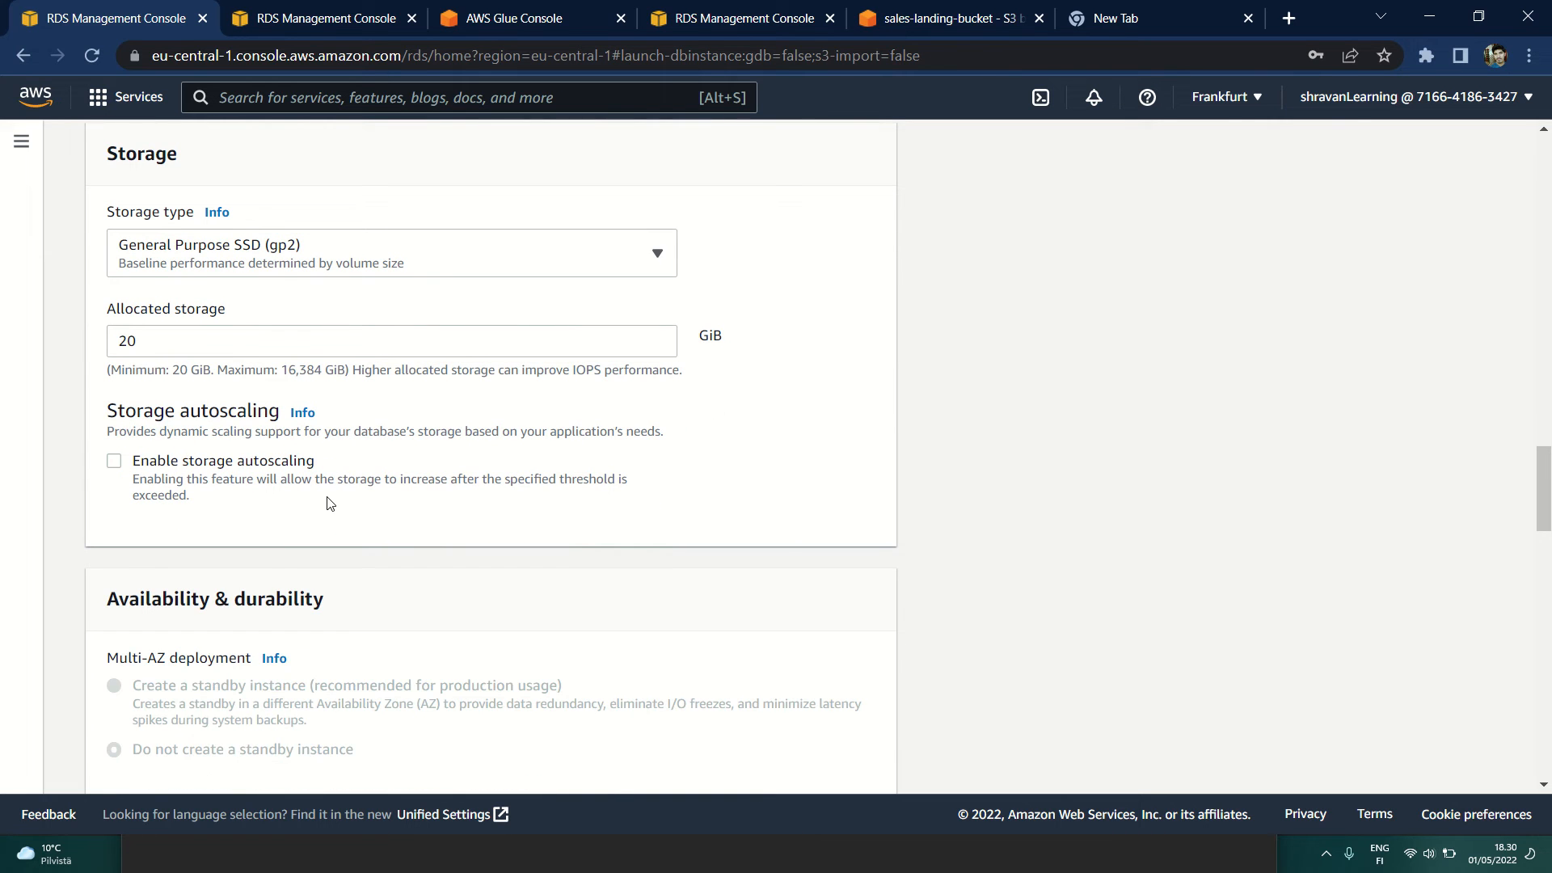
Step: Select the default VPC as the virtual private cloud in the connectivity settings
scroll(329, 502, down, 3)
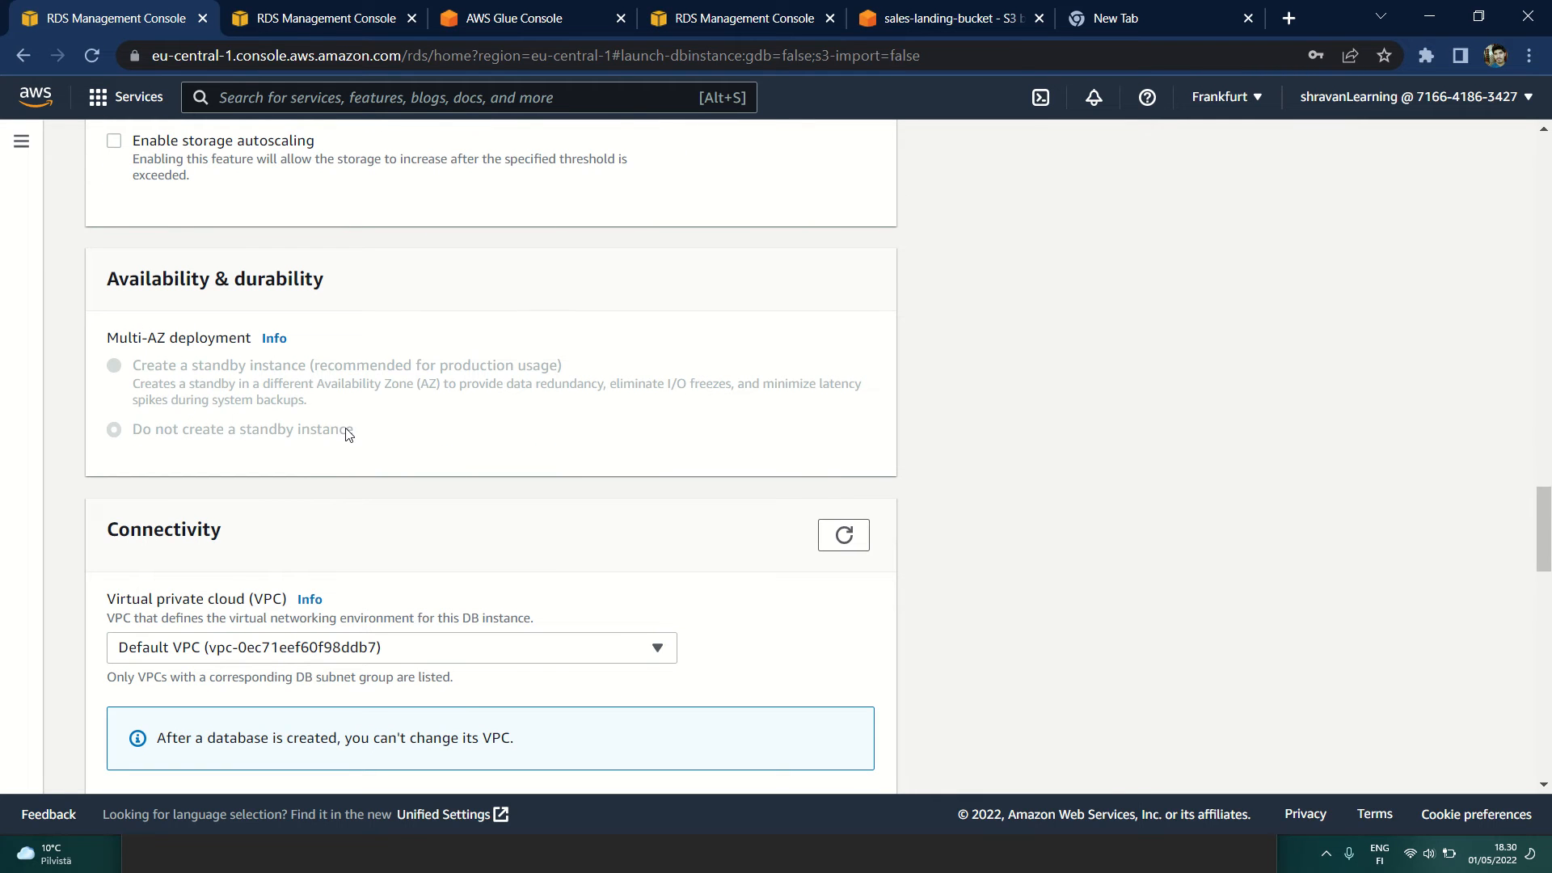
scroll(346, 434, down, 4)
drag(109, 214, 276, 223)
click(273, 228)
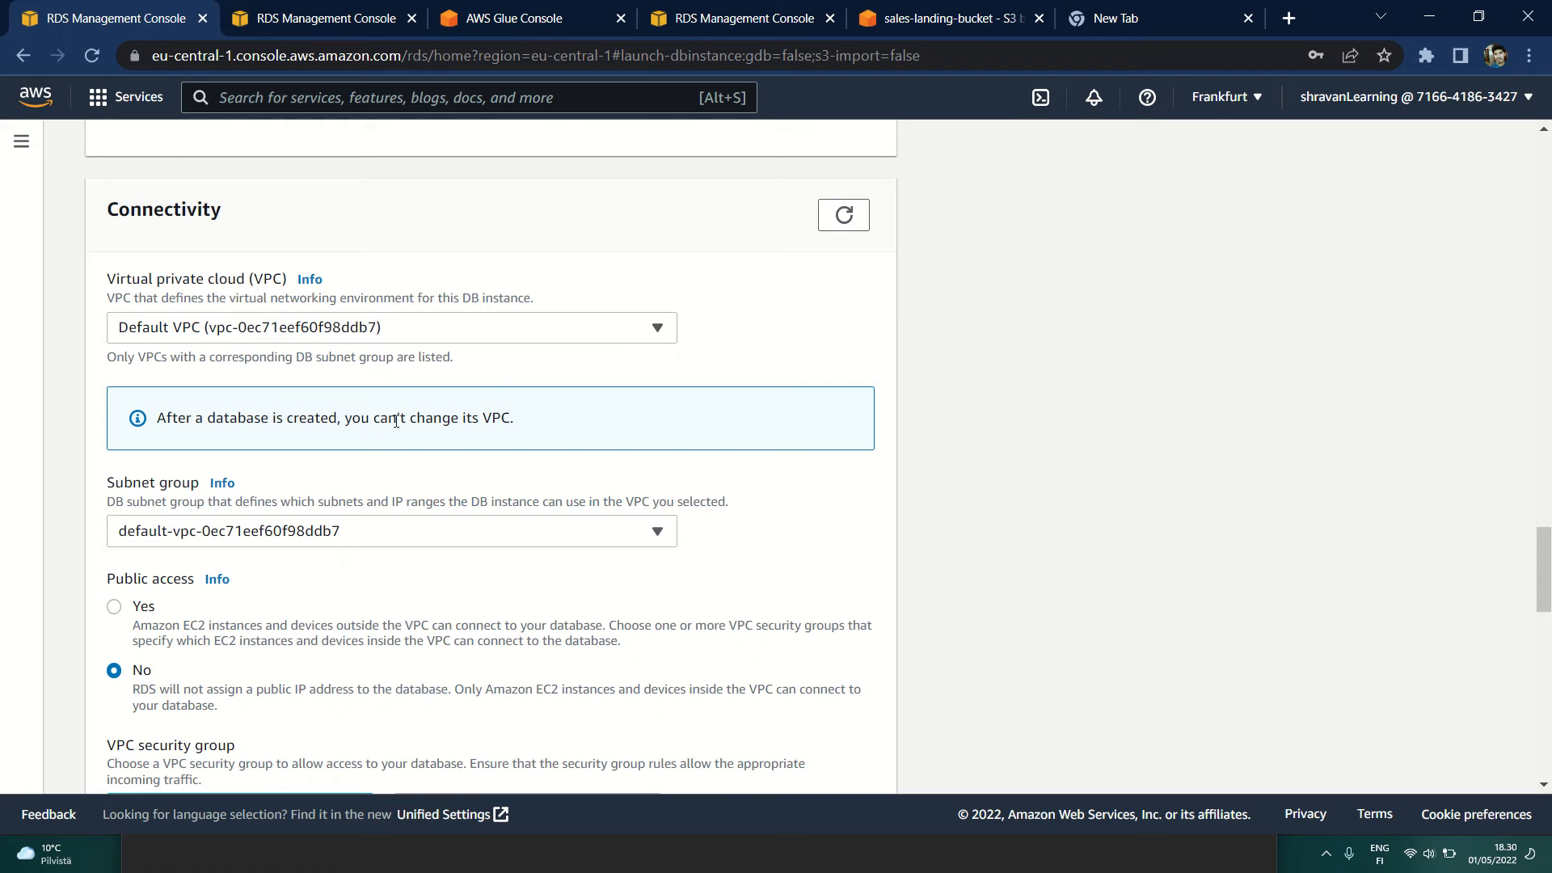
scroll(393, 618, down, 1)
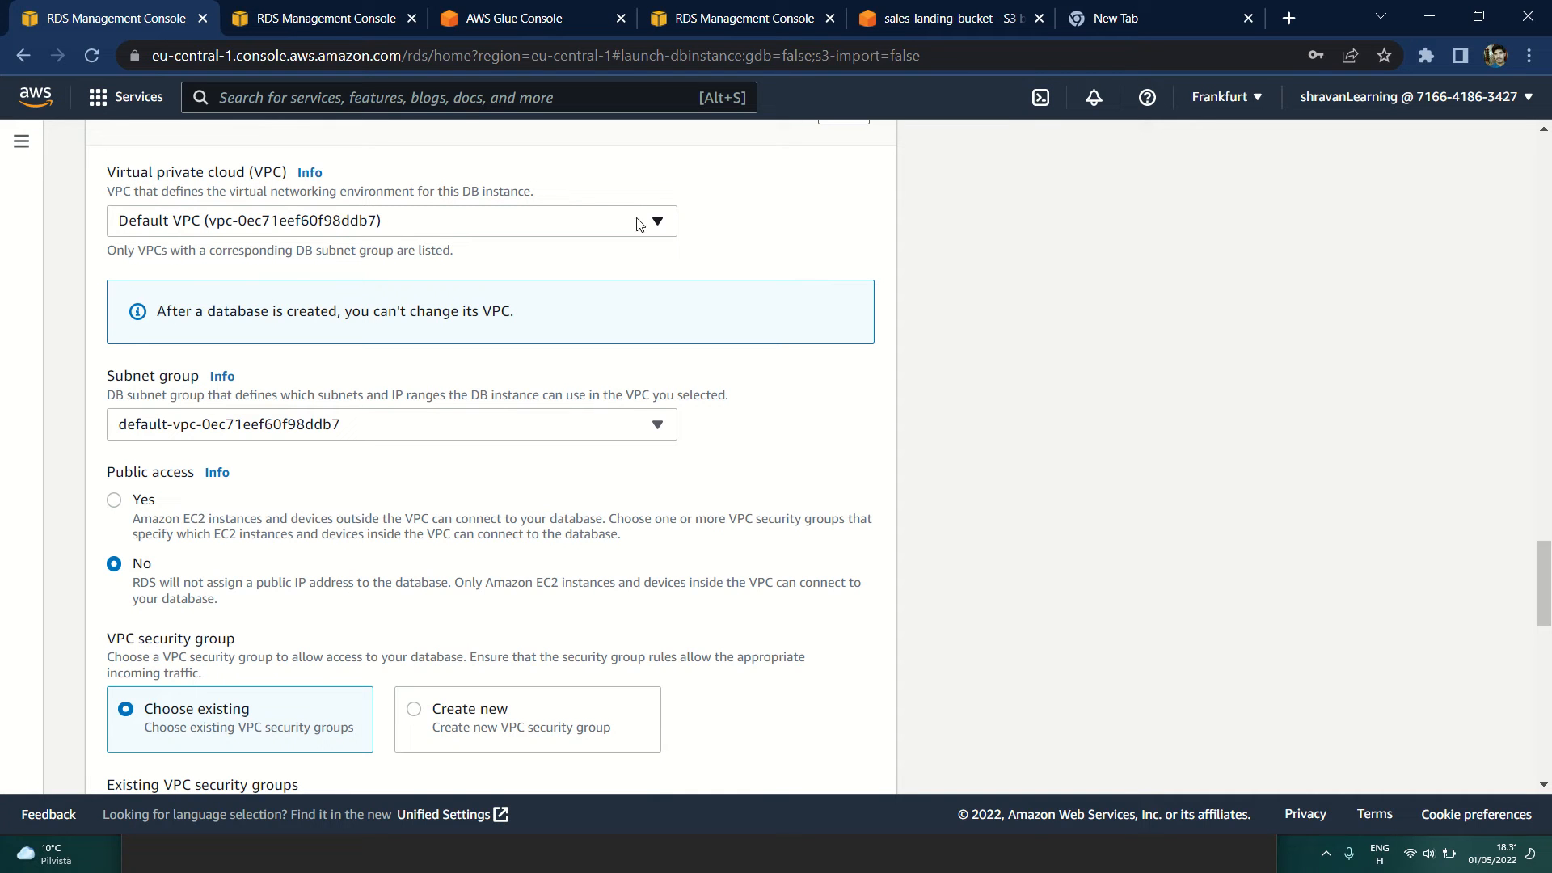
click(667, 226)
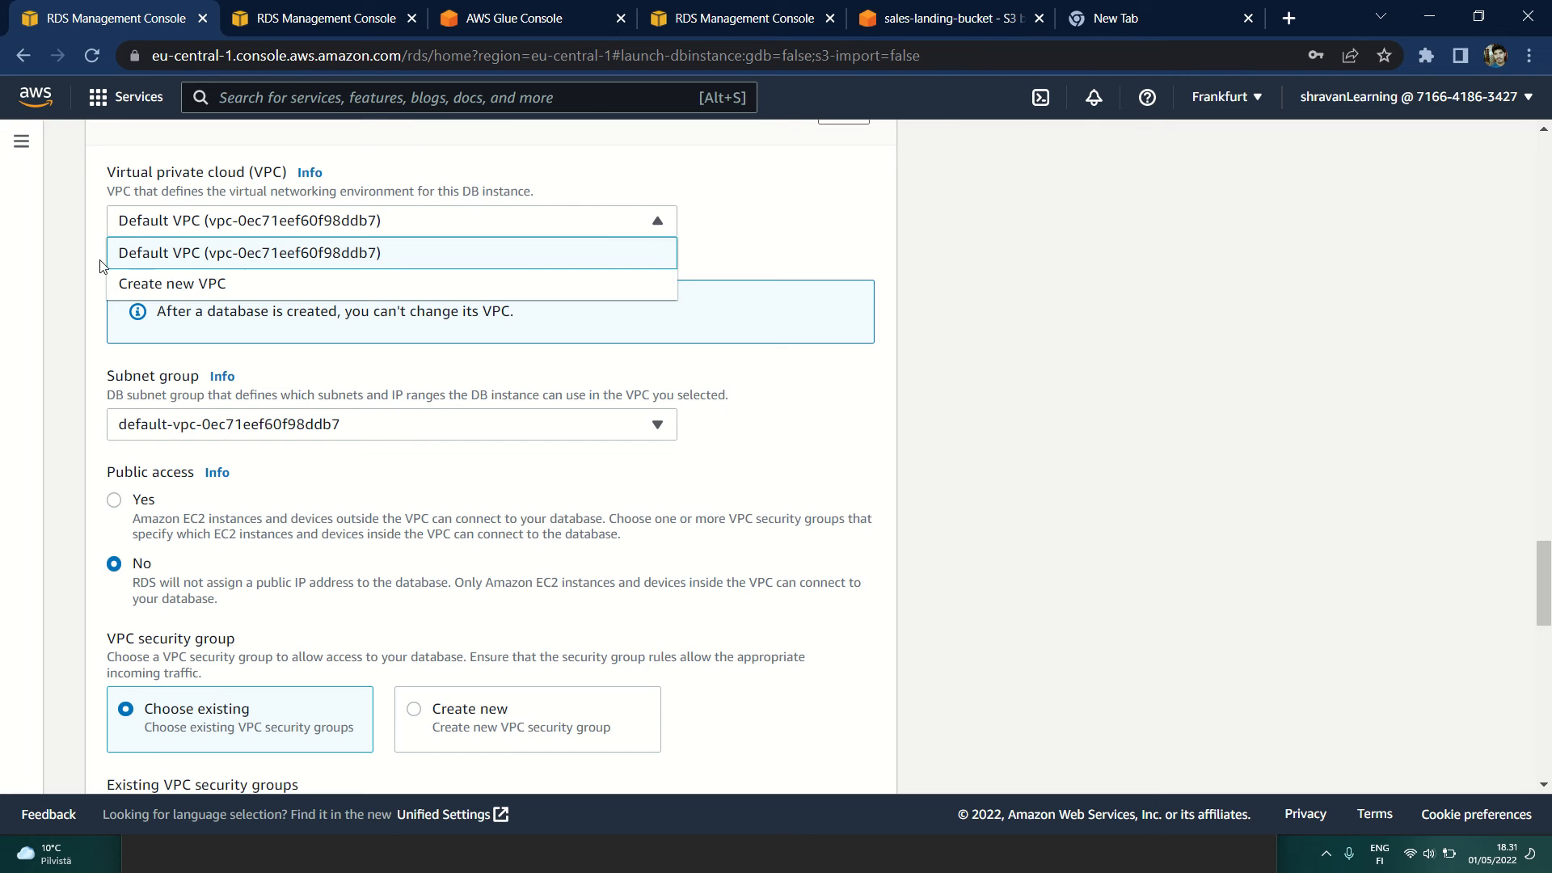
click(218, 260)
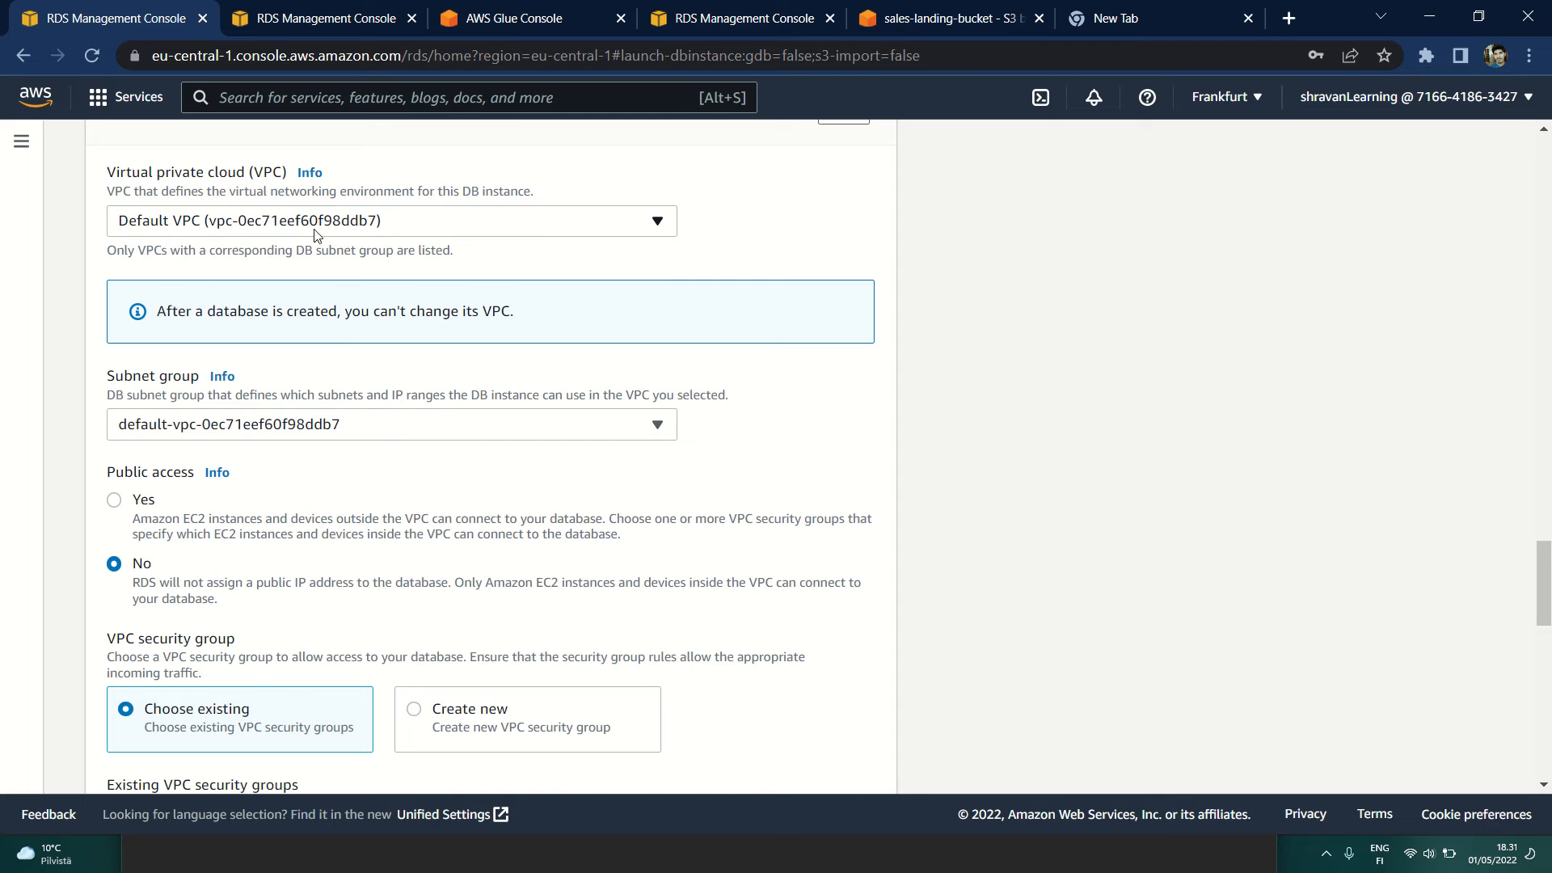
Step: Set the database's public access to Yes
scroll(159, 493, down, 1)
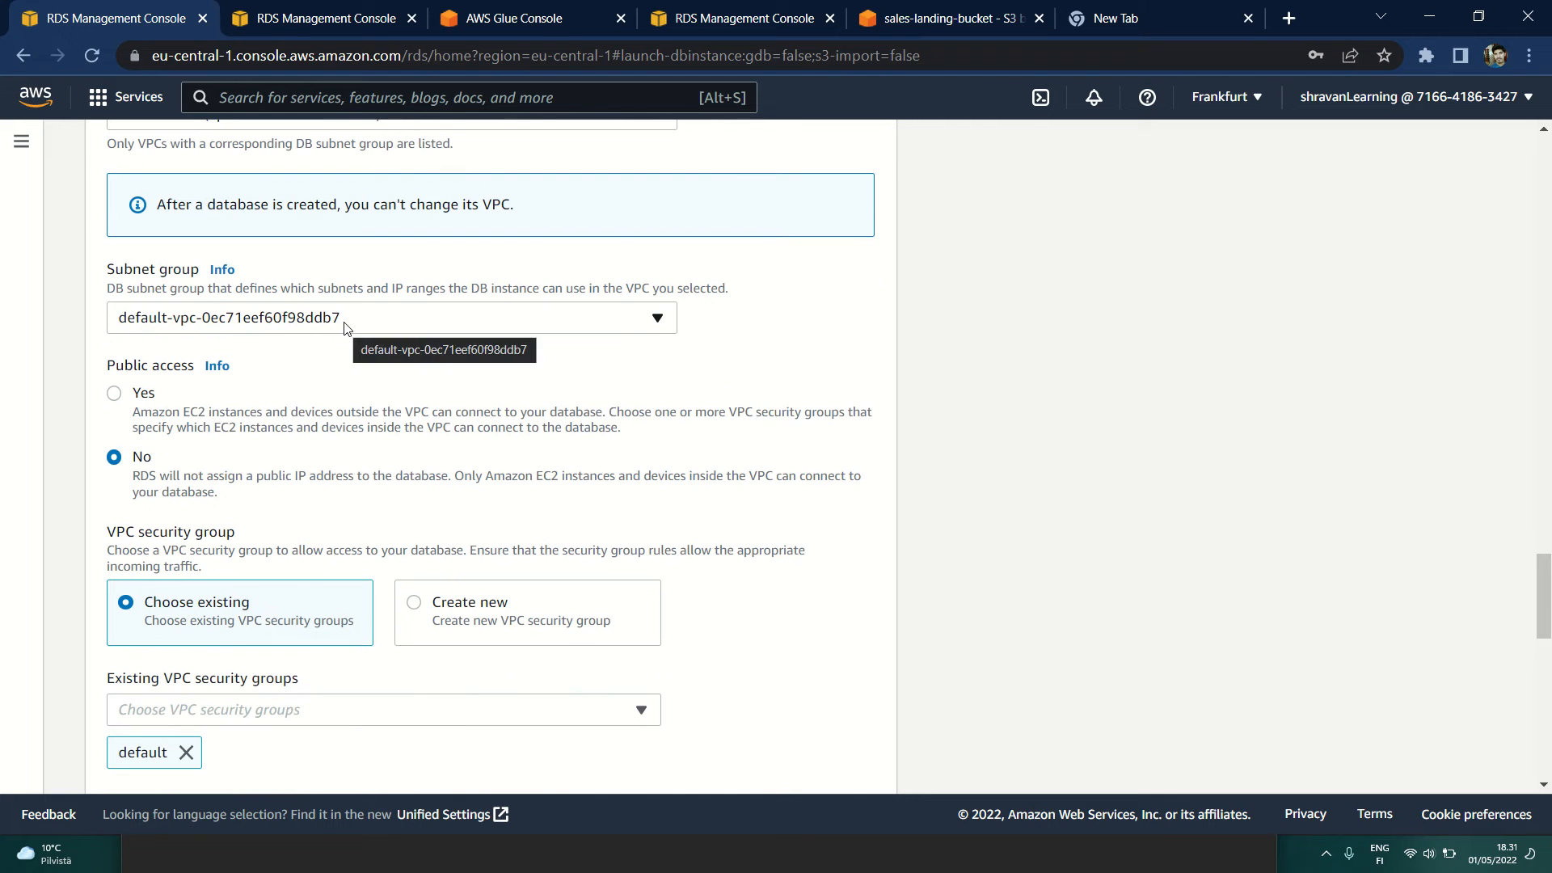
scroll(345, 326, down, 1)
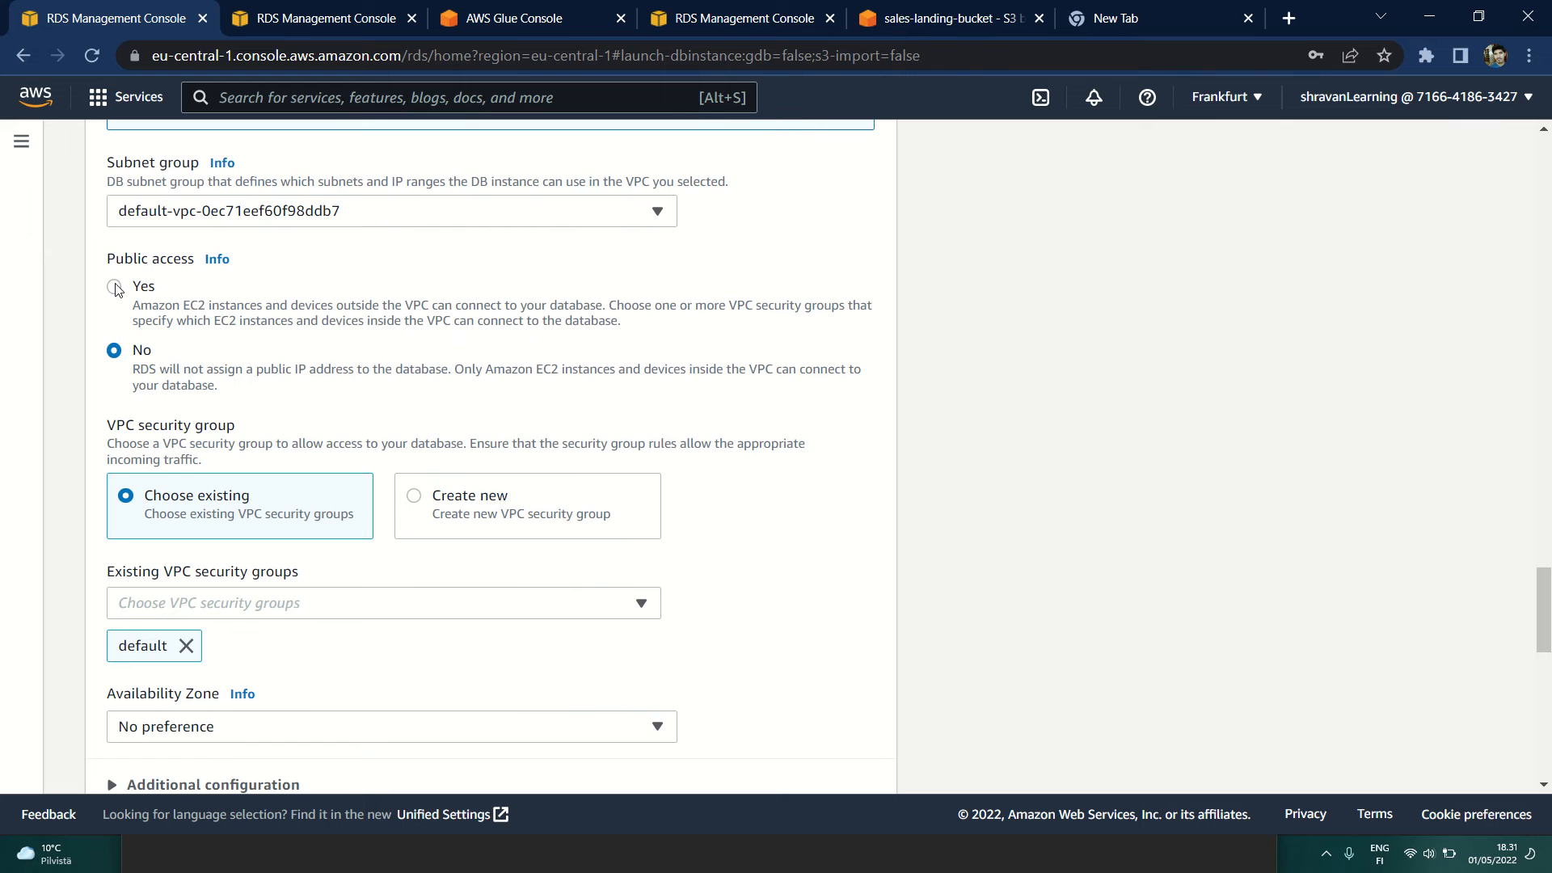
click(114, 288)
Step: Check the list of existing VPC security groups without changing the selection
scroll(277, 333, down, 1)
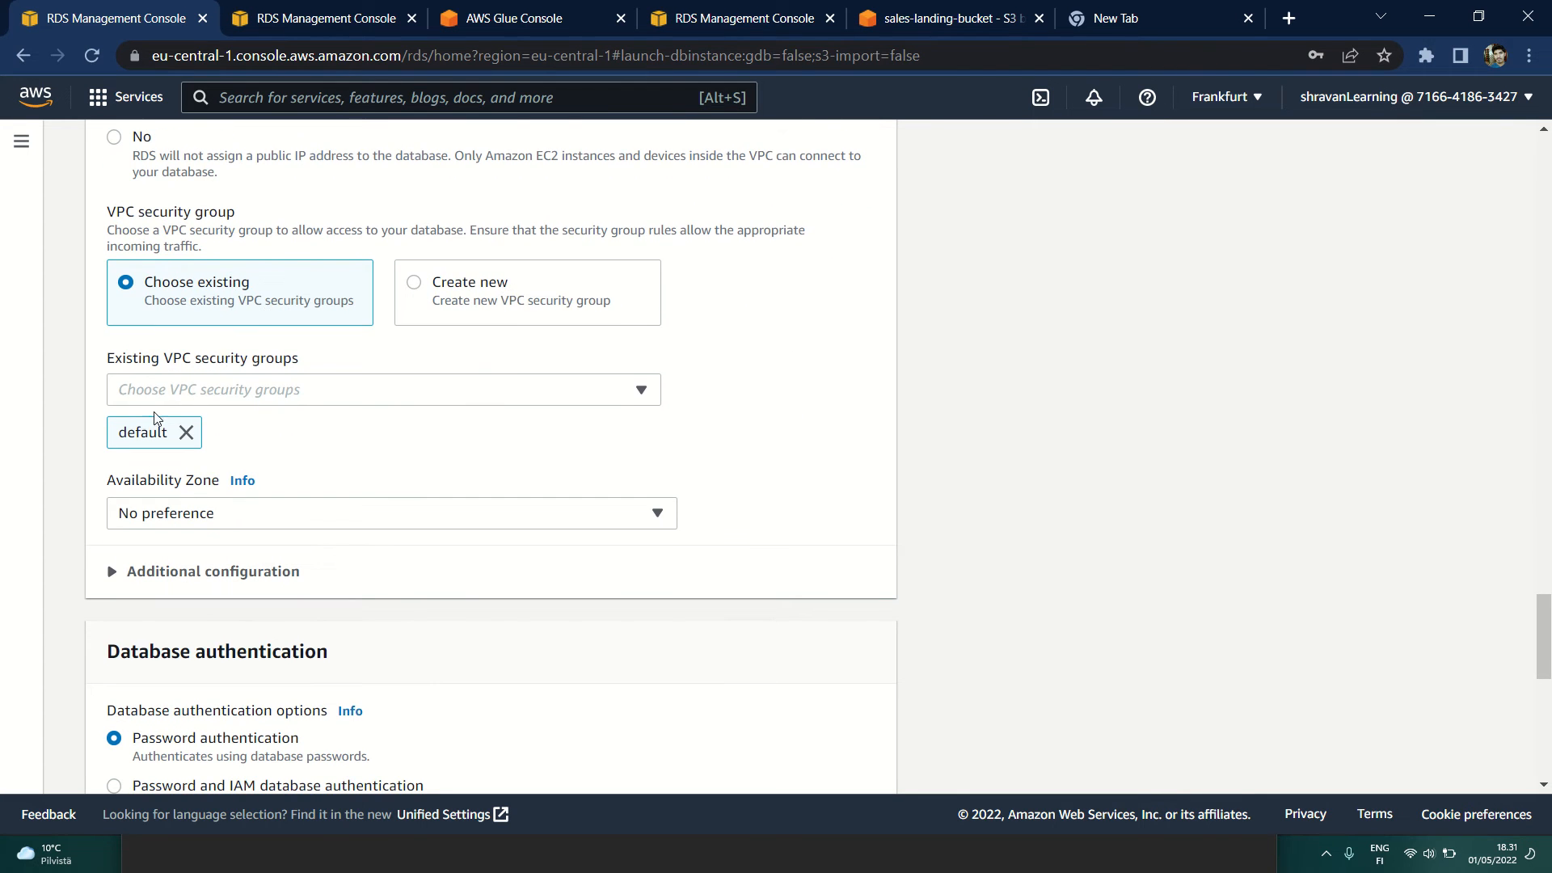
click(650, 391)
click(650, 391)
scroll(357, 519, down, 3)
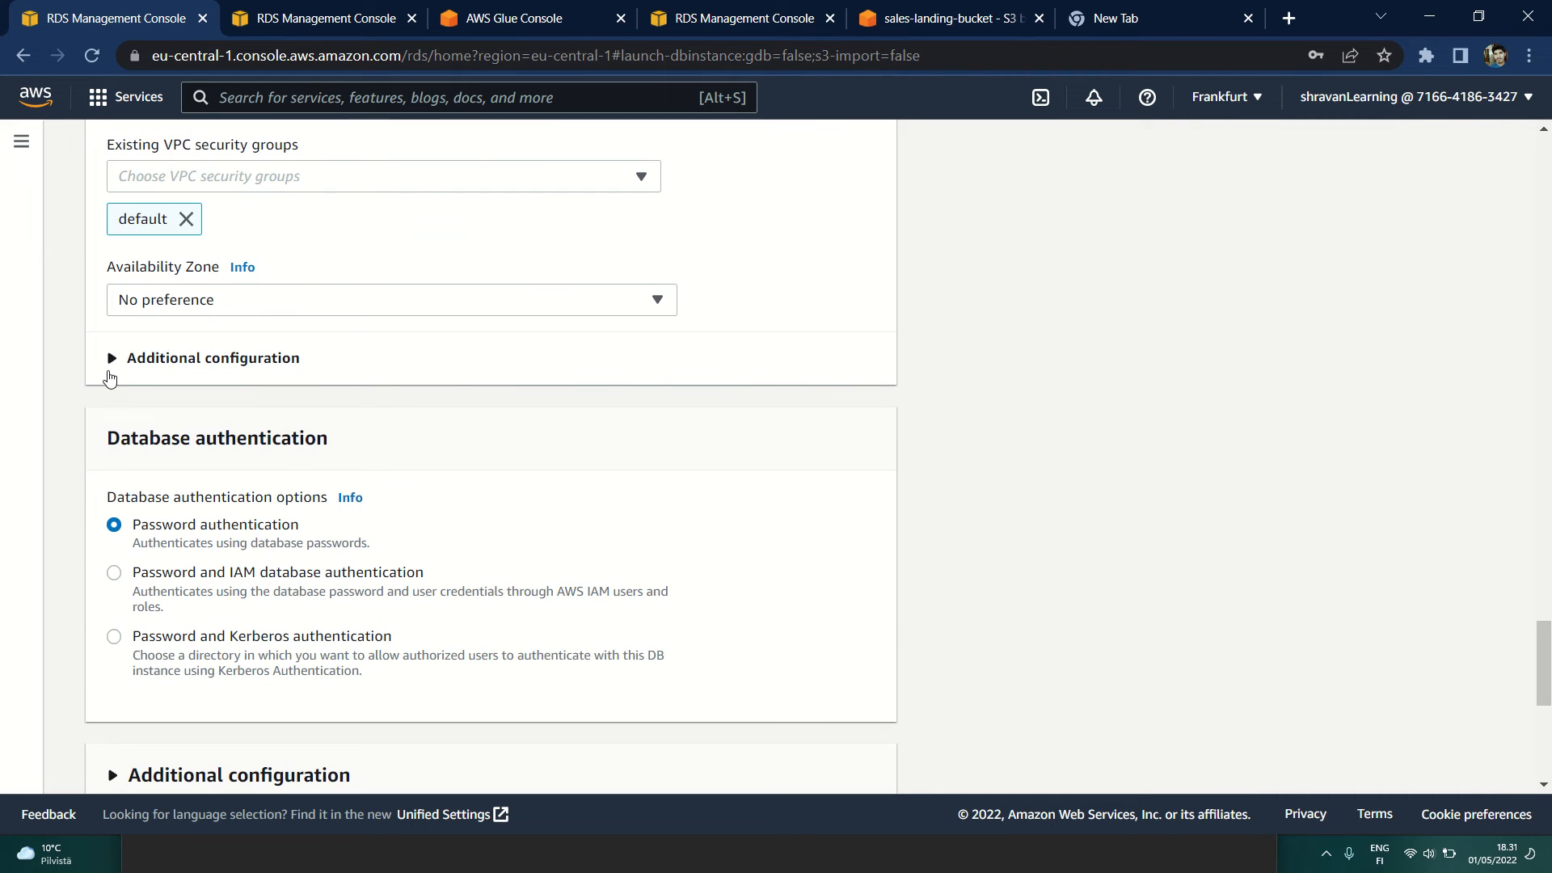
Step: Expand the additional connectivity configuration and review the database port, authentication options and estimated monthly costs
click(113, 363)
scroll(158, 323, down, 1)
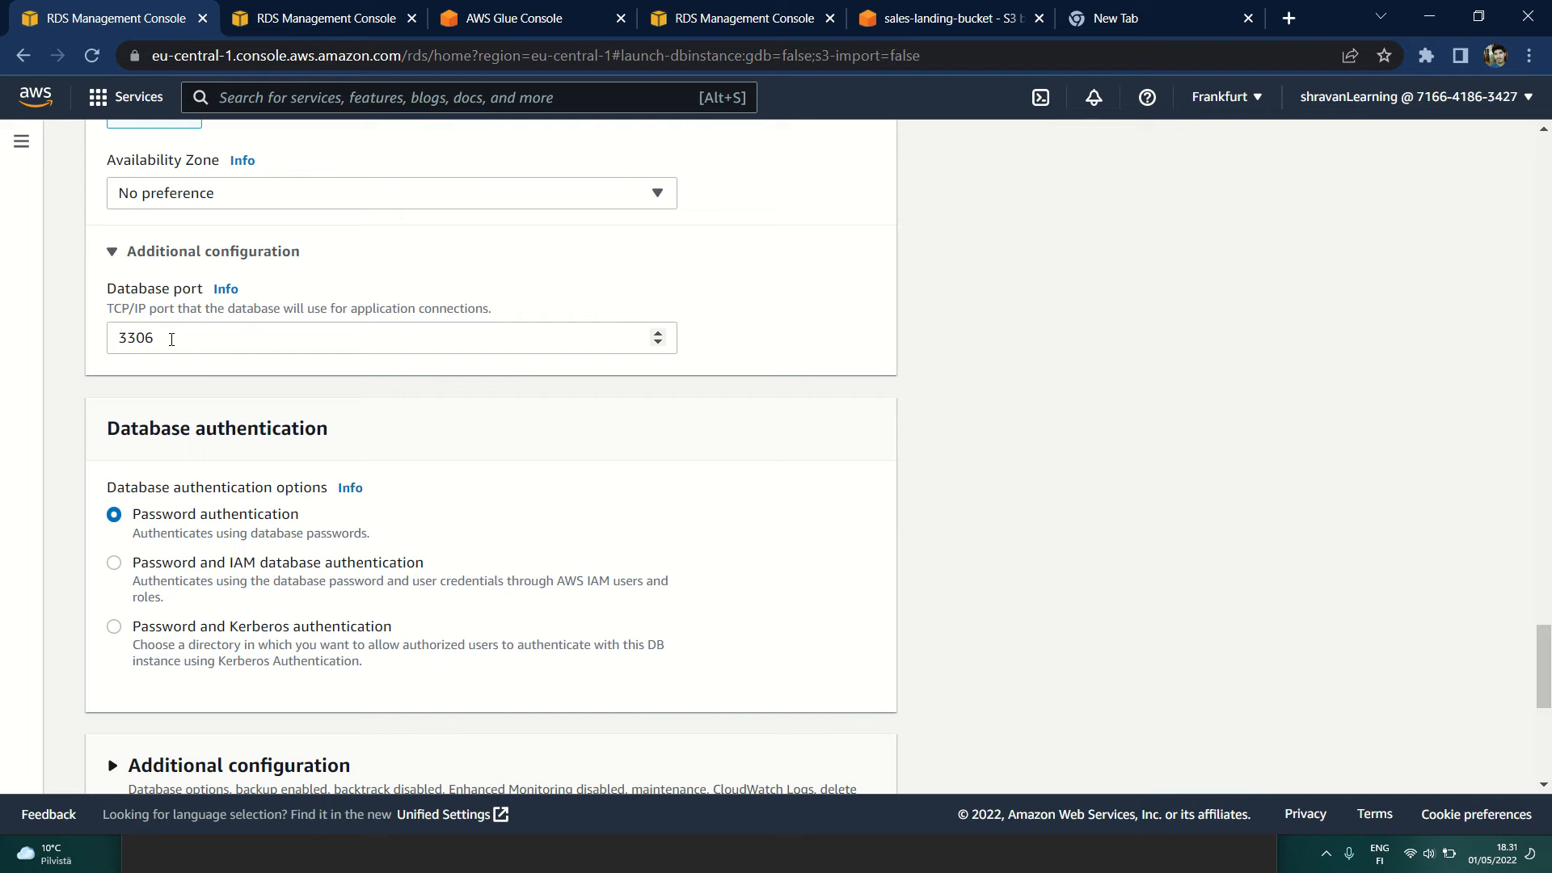
scroll(249, 455, down, 3)
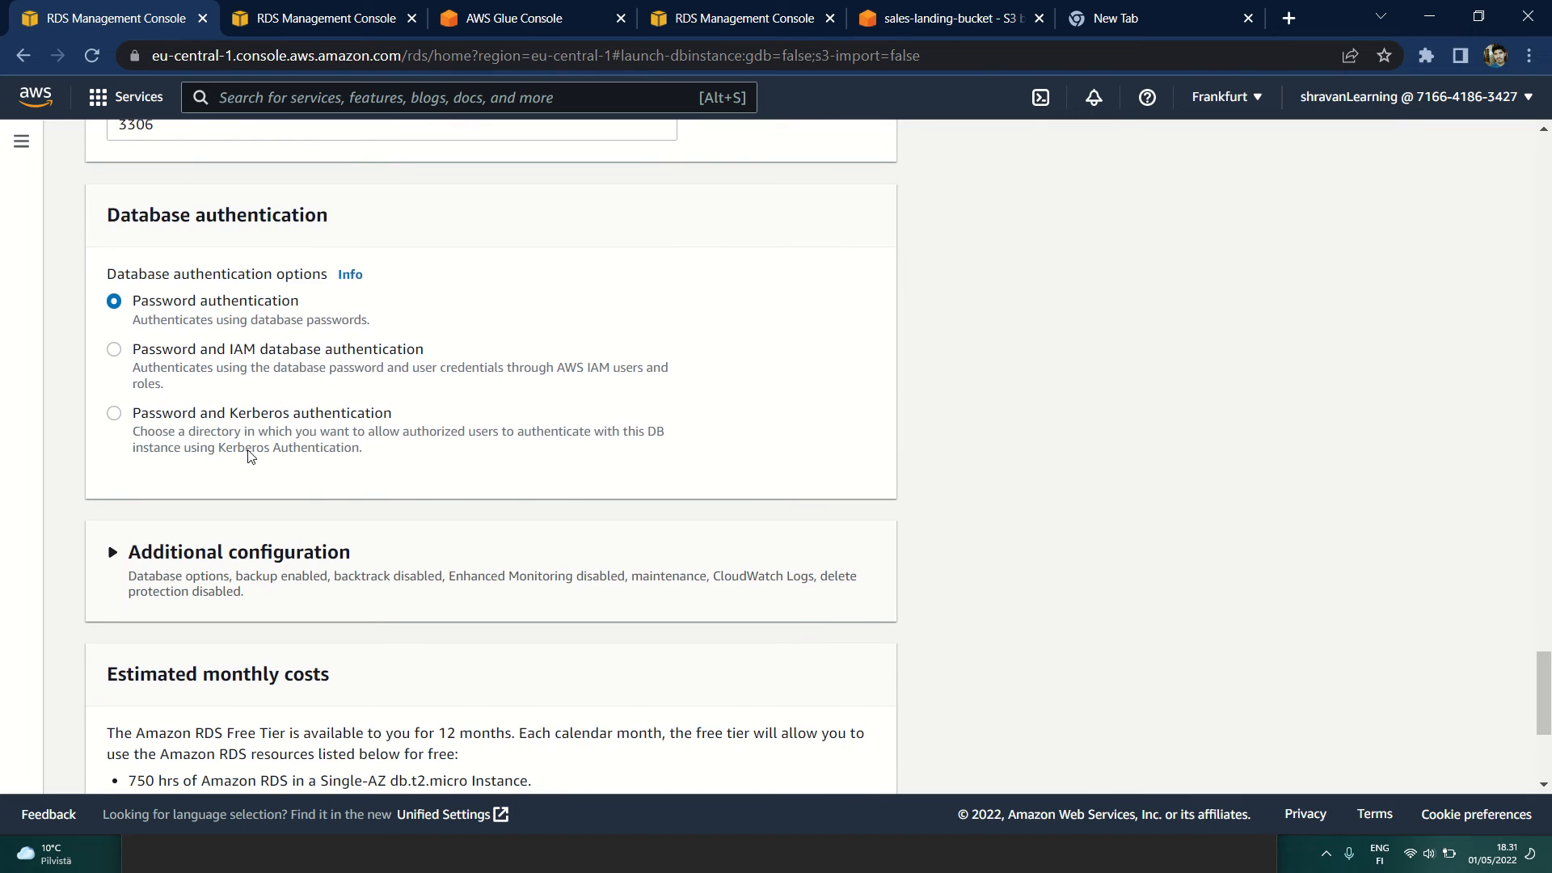
scroll(369, 348, down, 3)
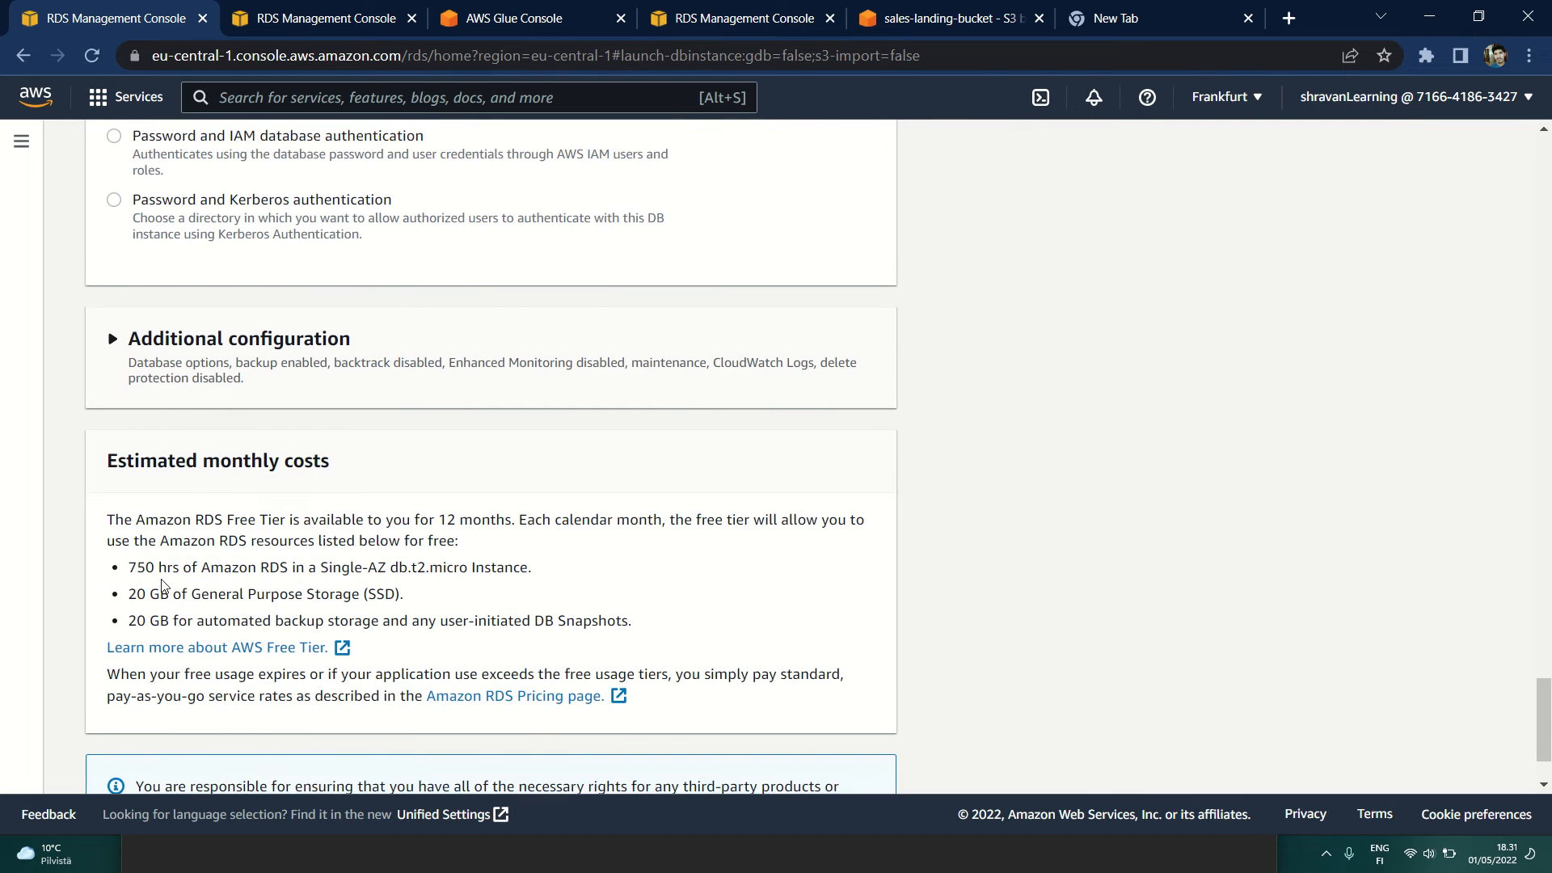
scroll(161, 583, down, 2)
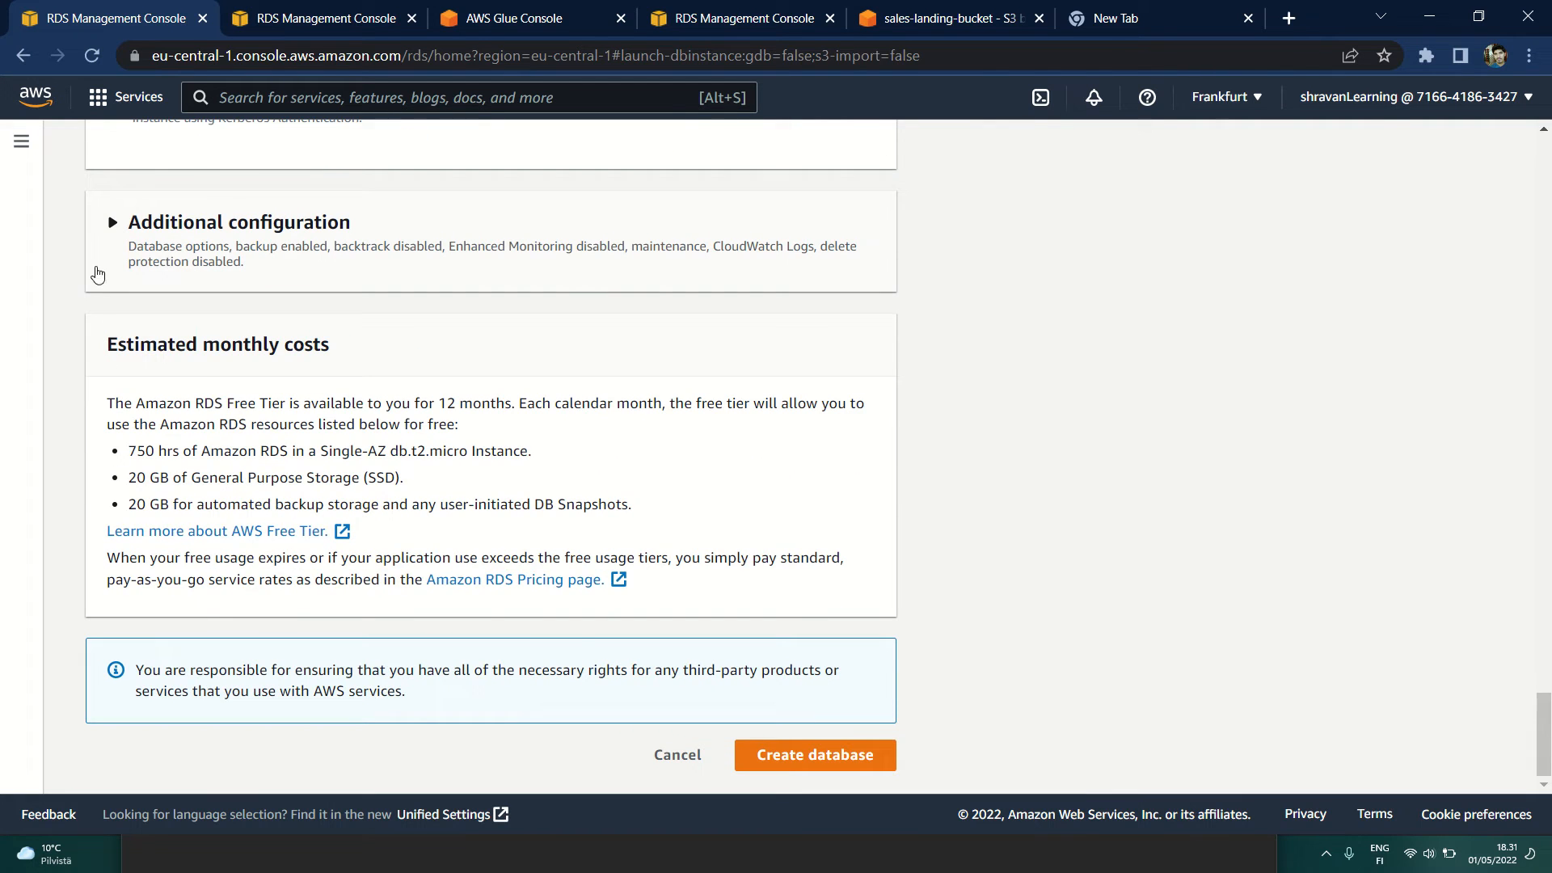
Step: Expand the database's additional configuration and review its backup, monitoring, log export and deletion protection settings
click(104, 228)
scroll(452, 622, down, 4)
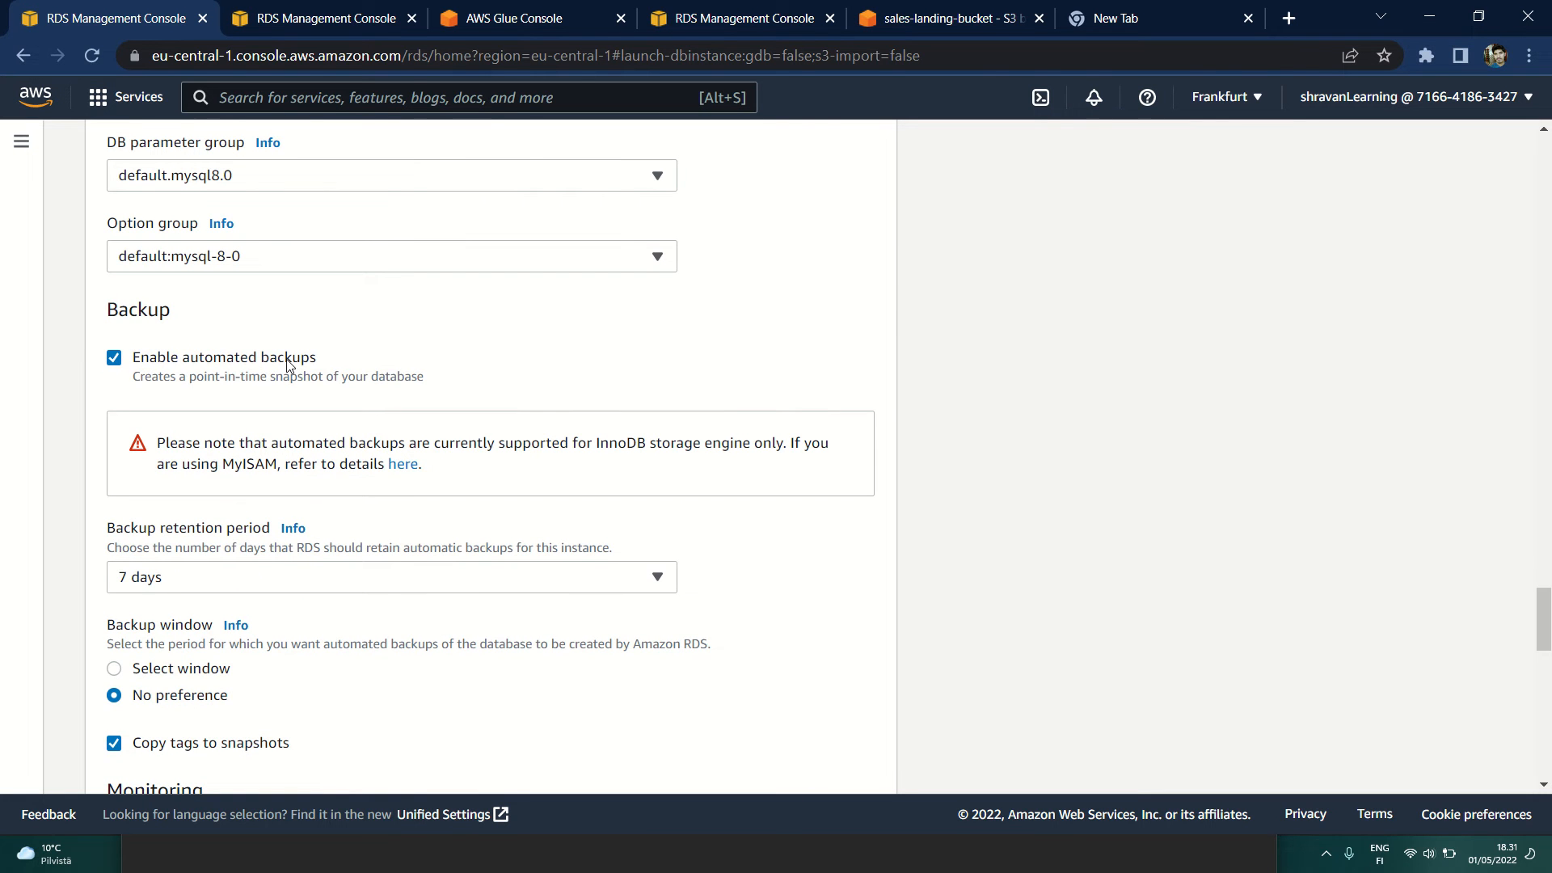
scroll(289, 366, down, 4)
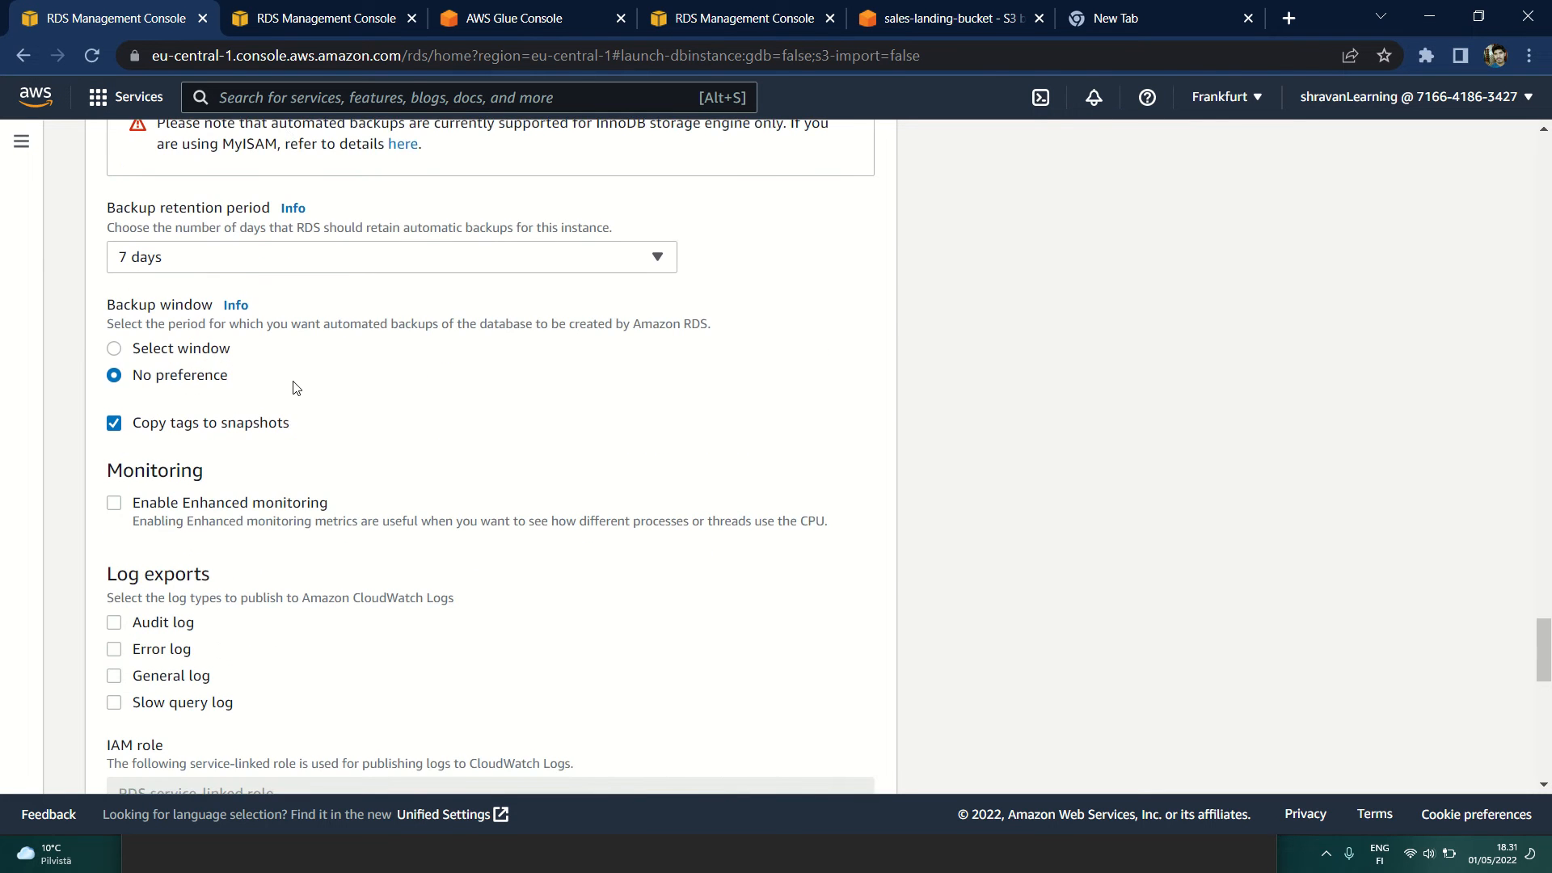
scroll(293, 380, down, 5)
scroll(295, 386, down, 7)
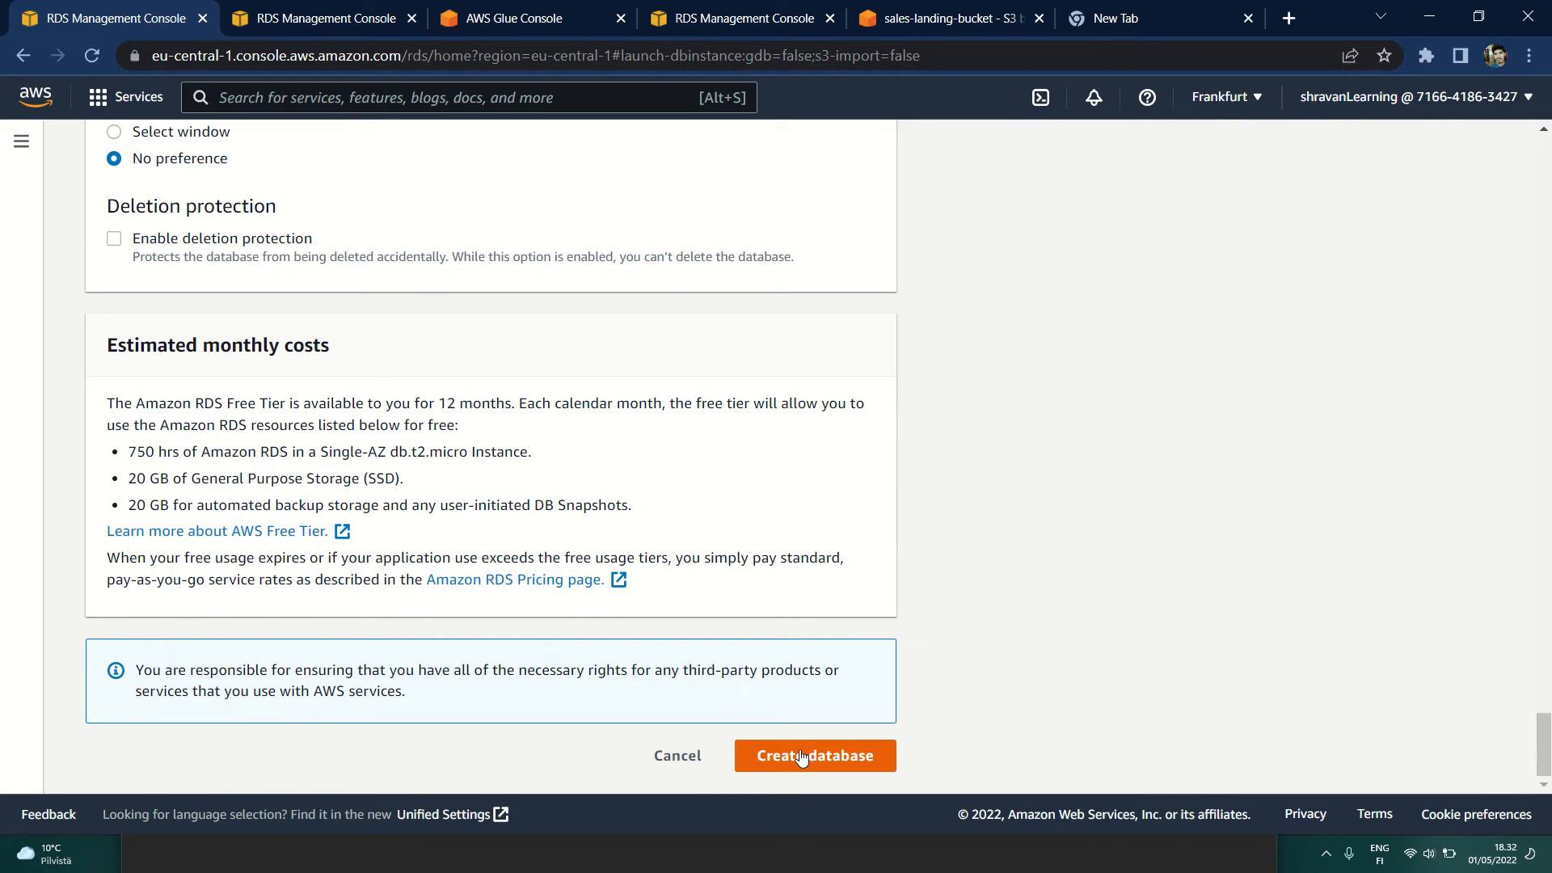
Step: Switch to the existing RDS instance's page, view the databases list and open the details of database-1
click(314, 19)
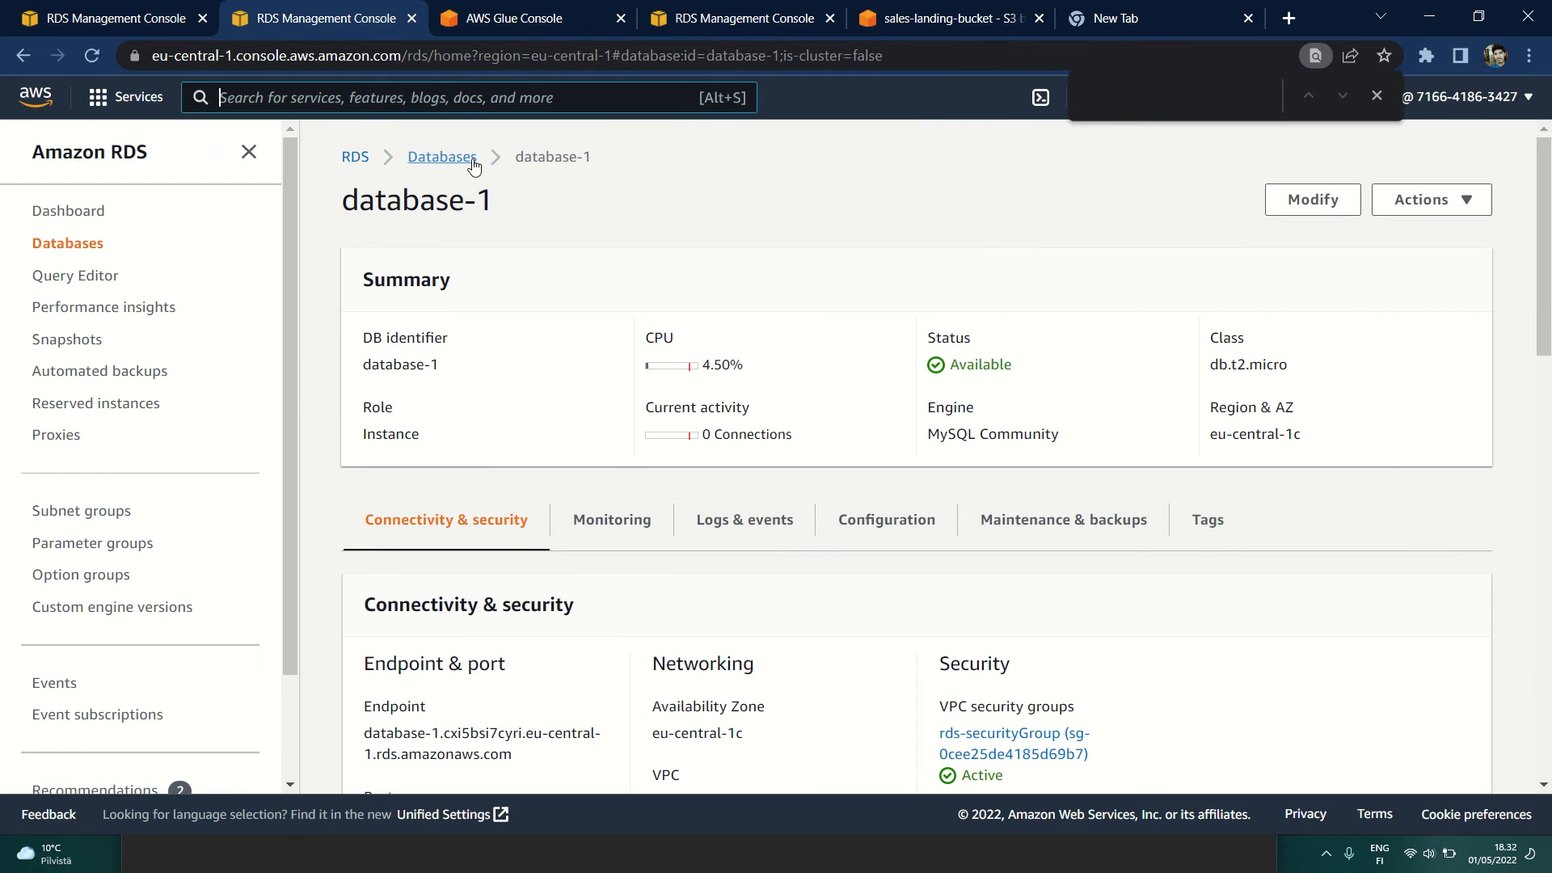
drag(518, 160, 636, 158)
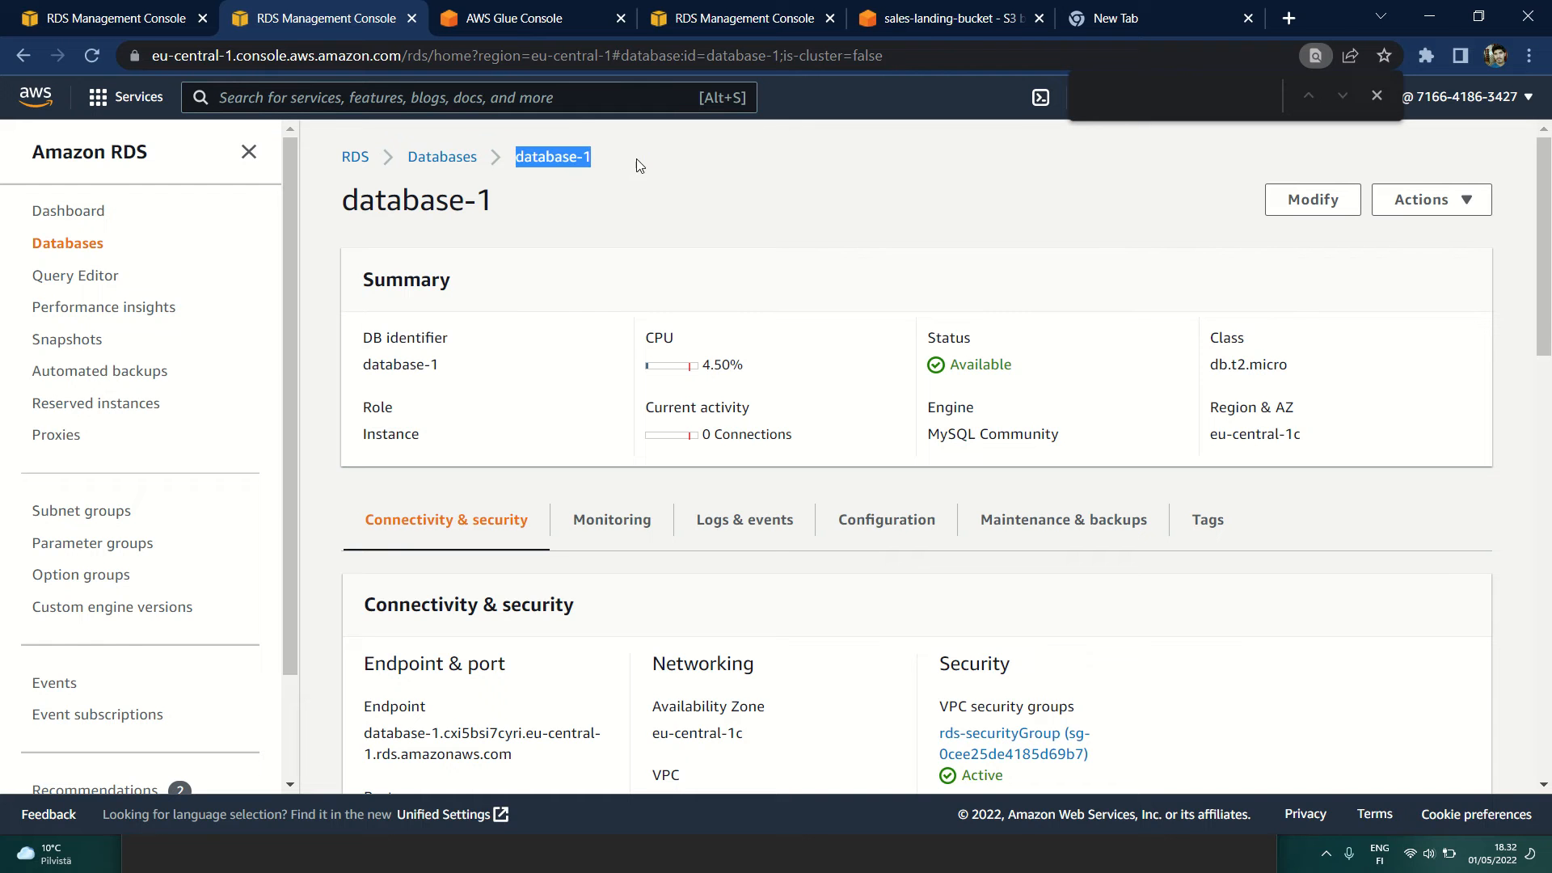
click(454, 167)
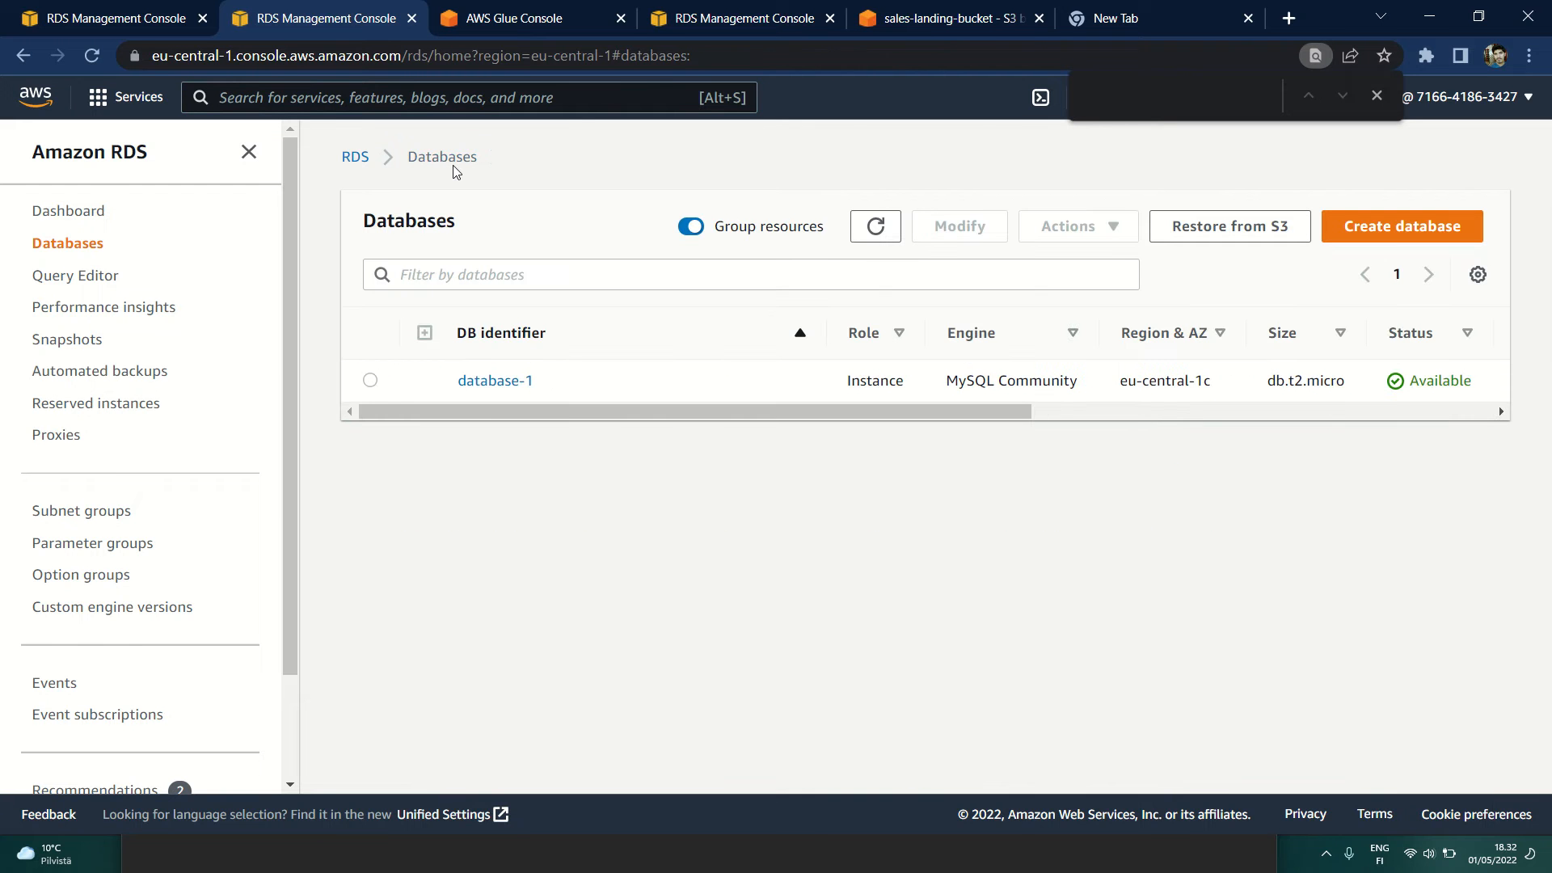
click(370, 383)
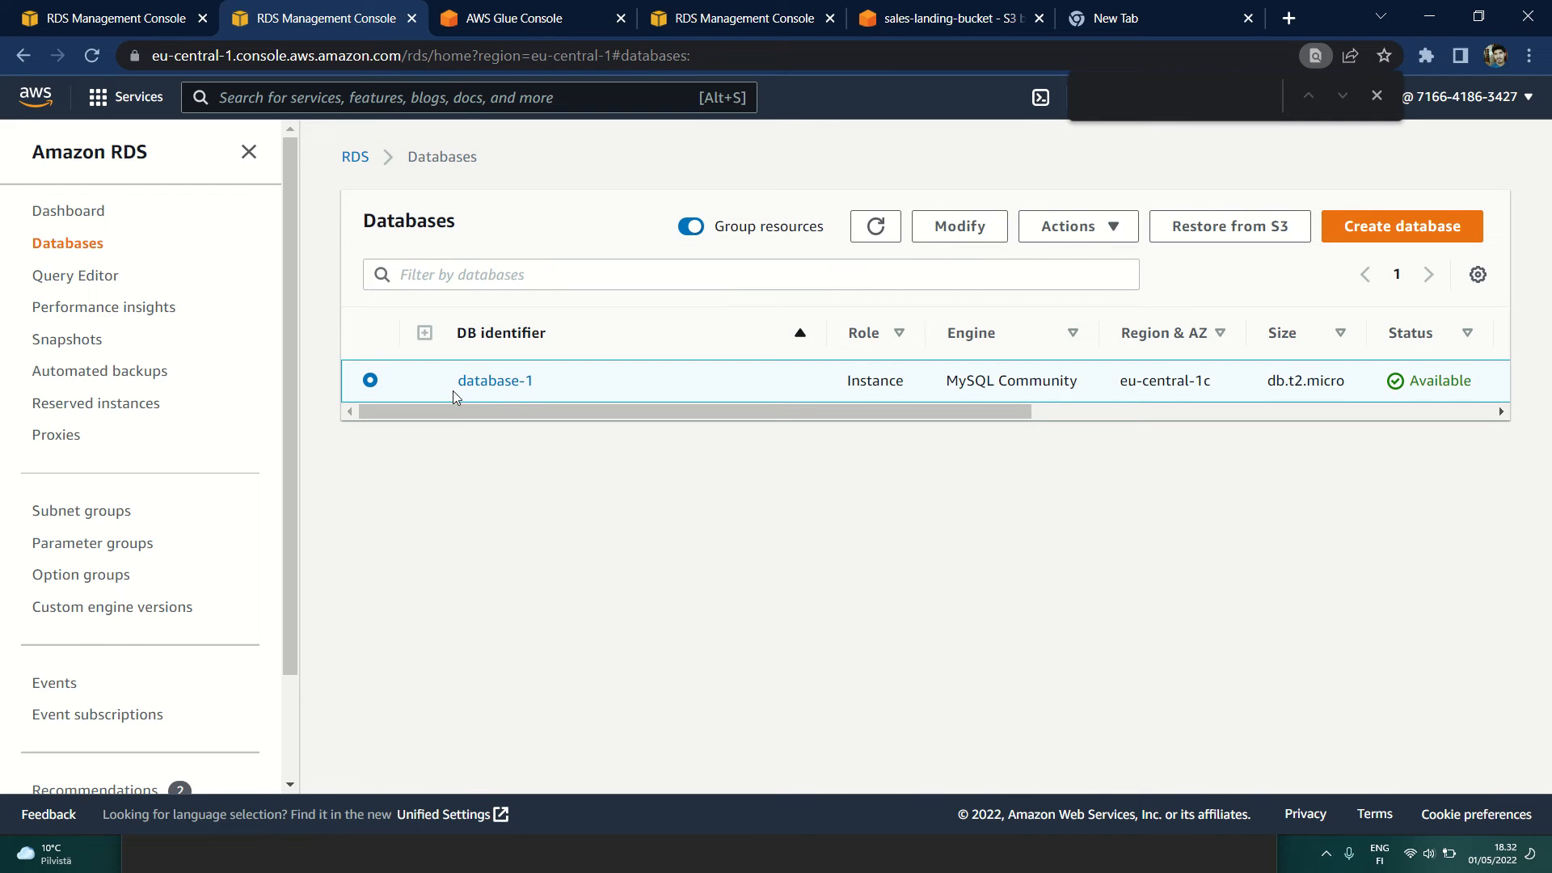
click(496, 381)
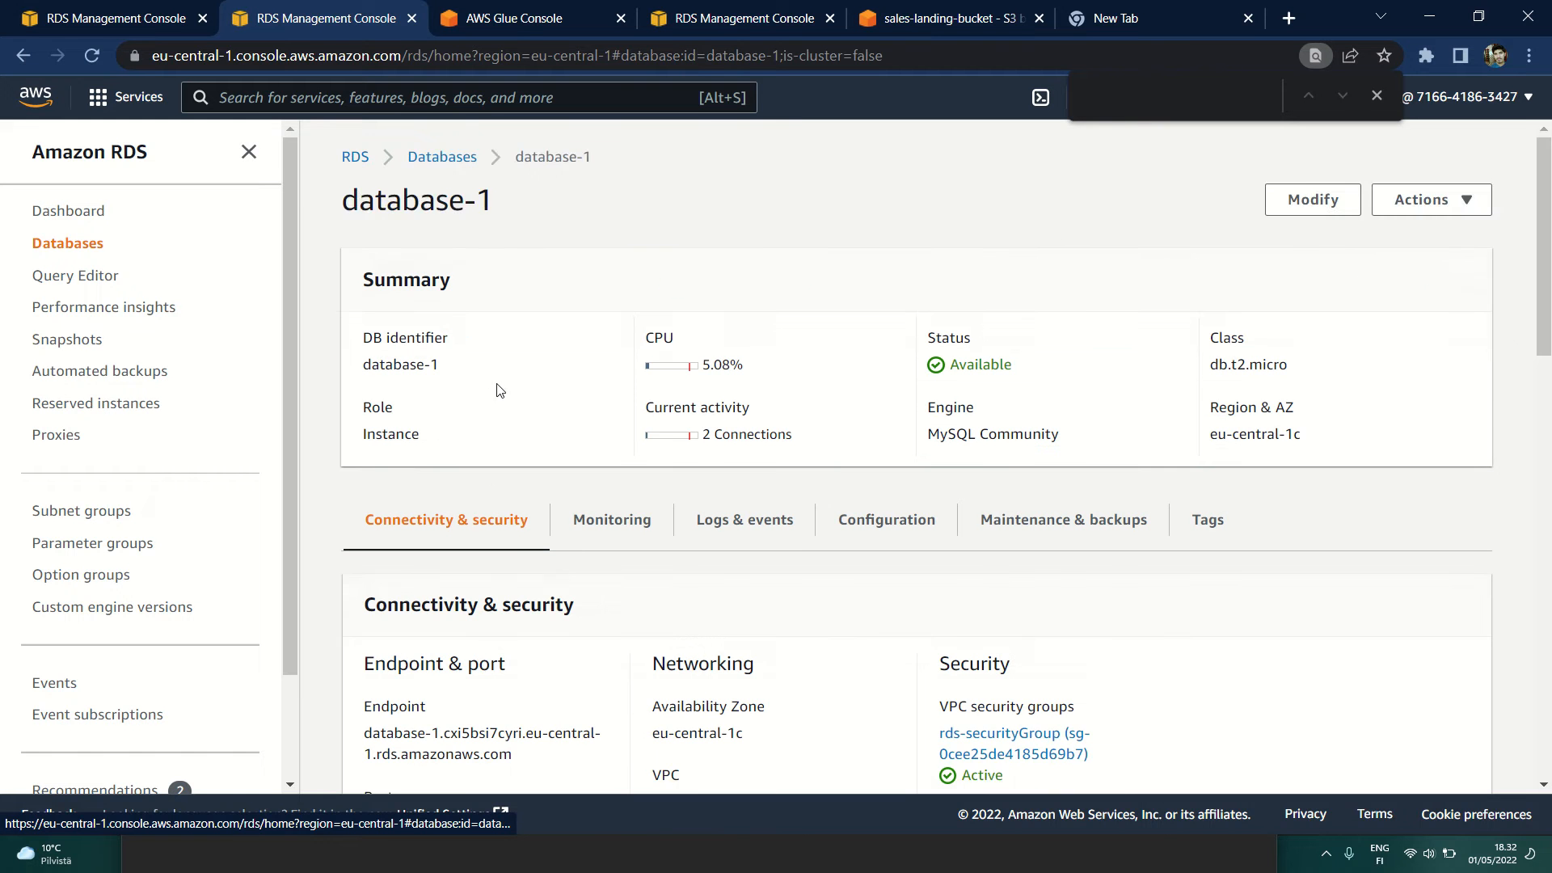
Step: Examine the endpoint address and port in database-1's connectivity and security details
scroll(500, 390, down, 1)
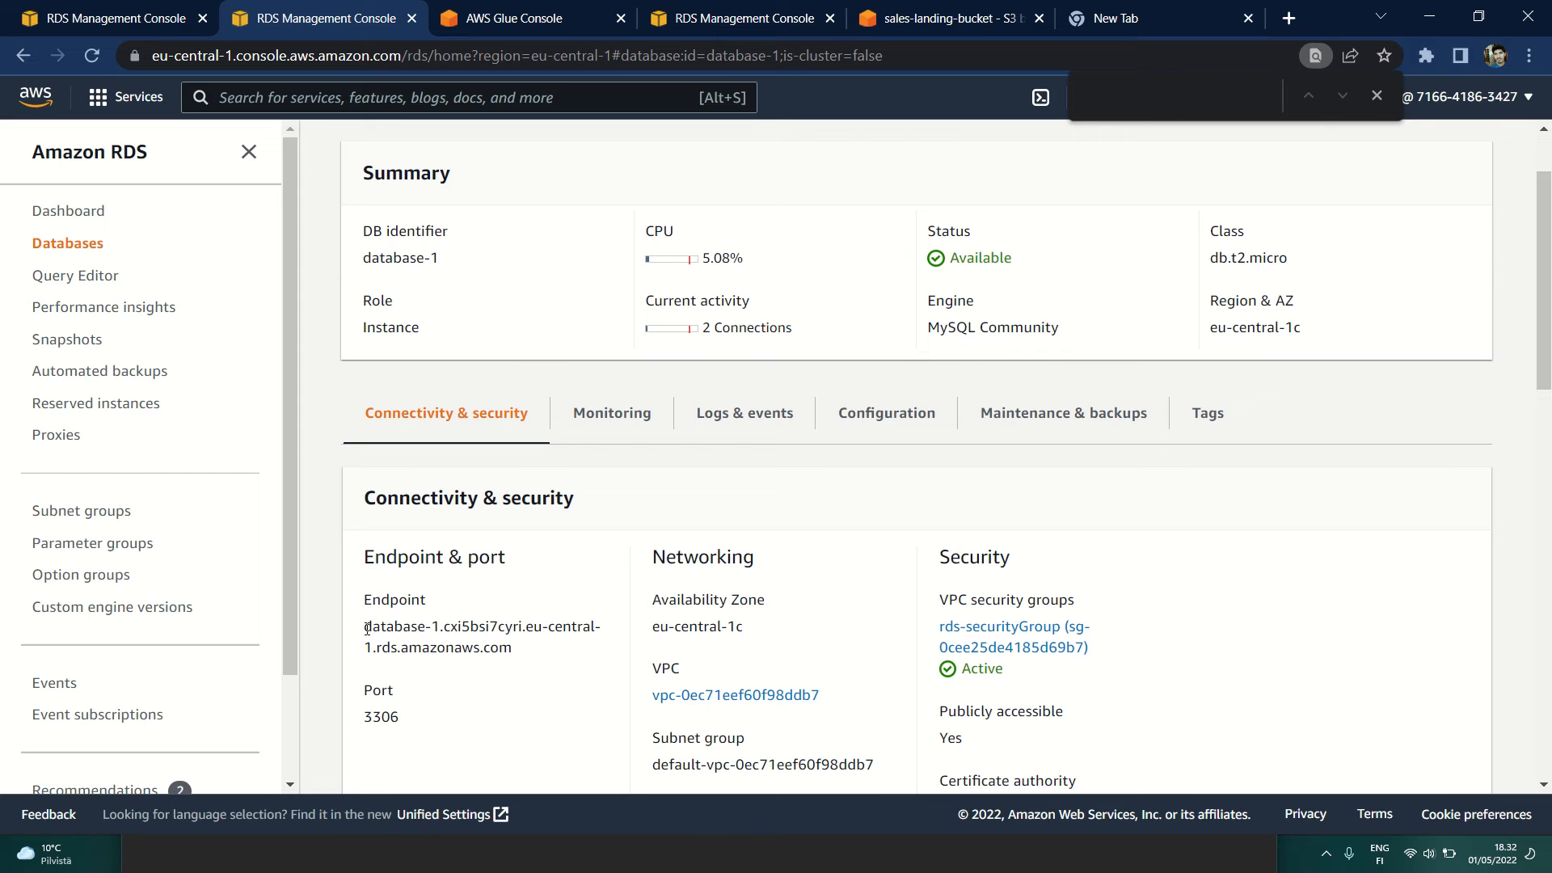
drag(412, 632, 513, 646)
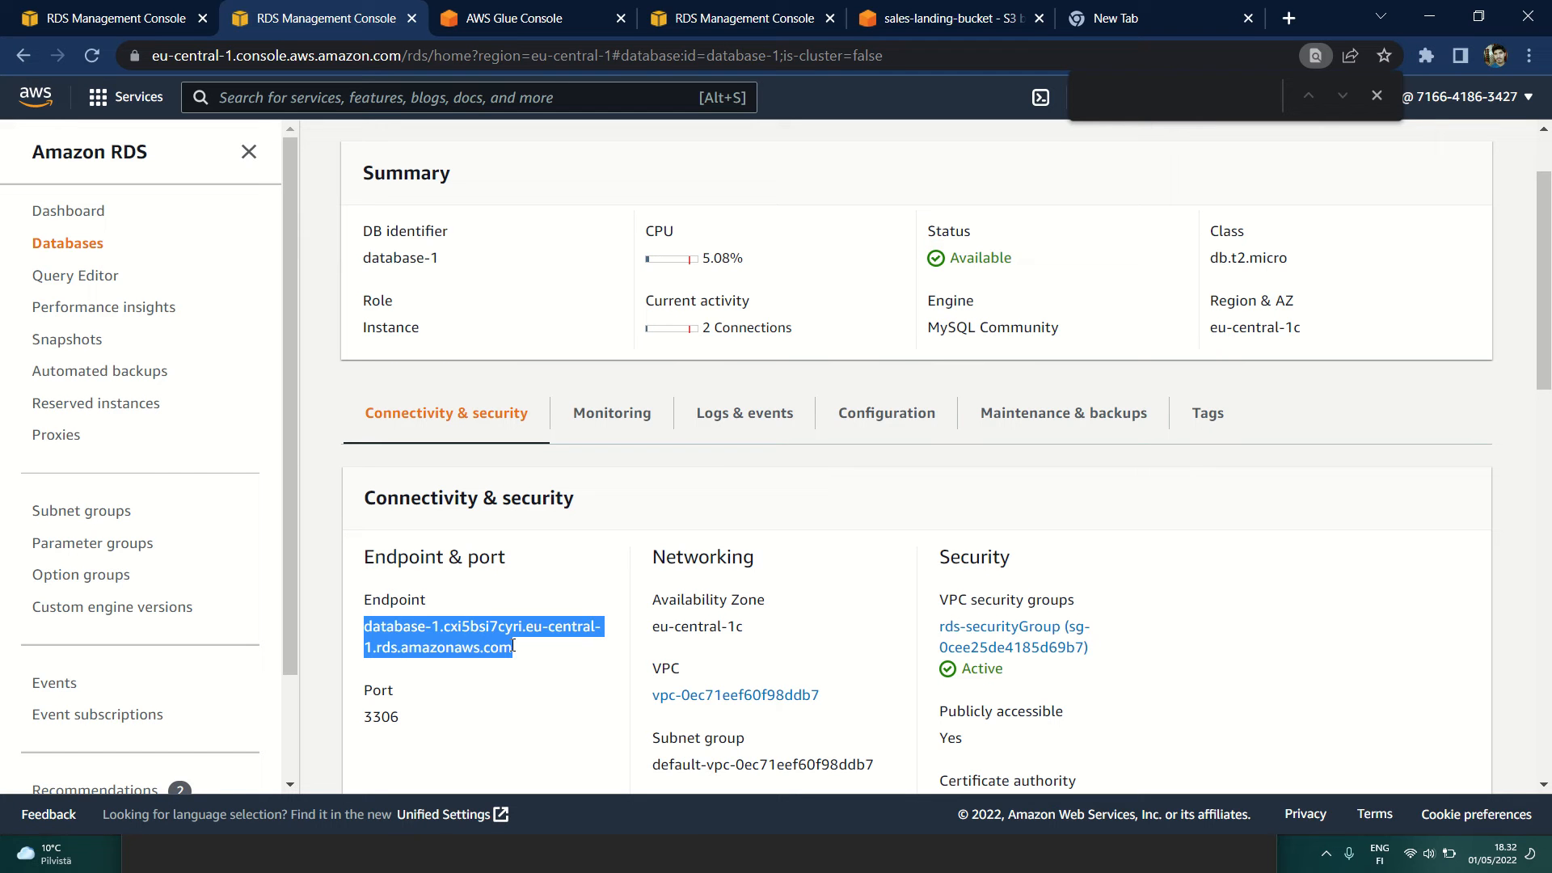
click(515, 731)
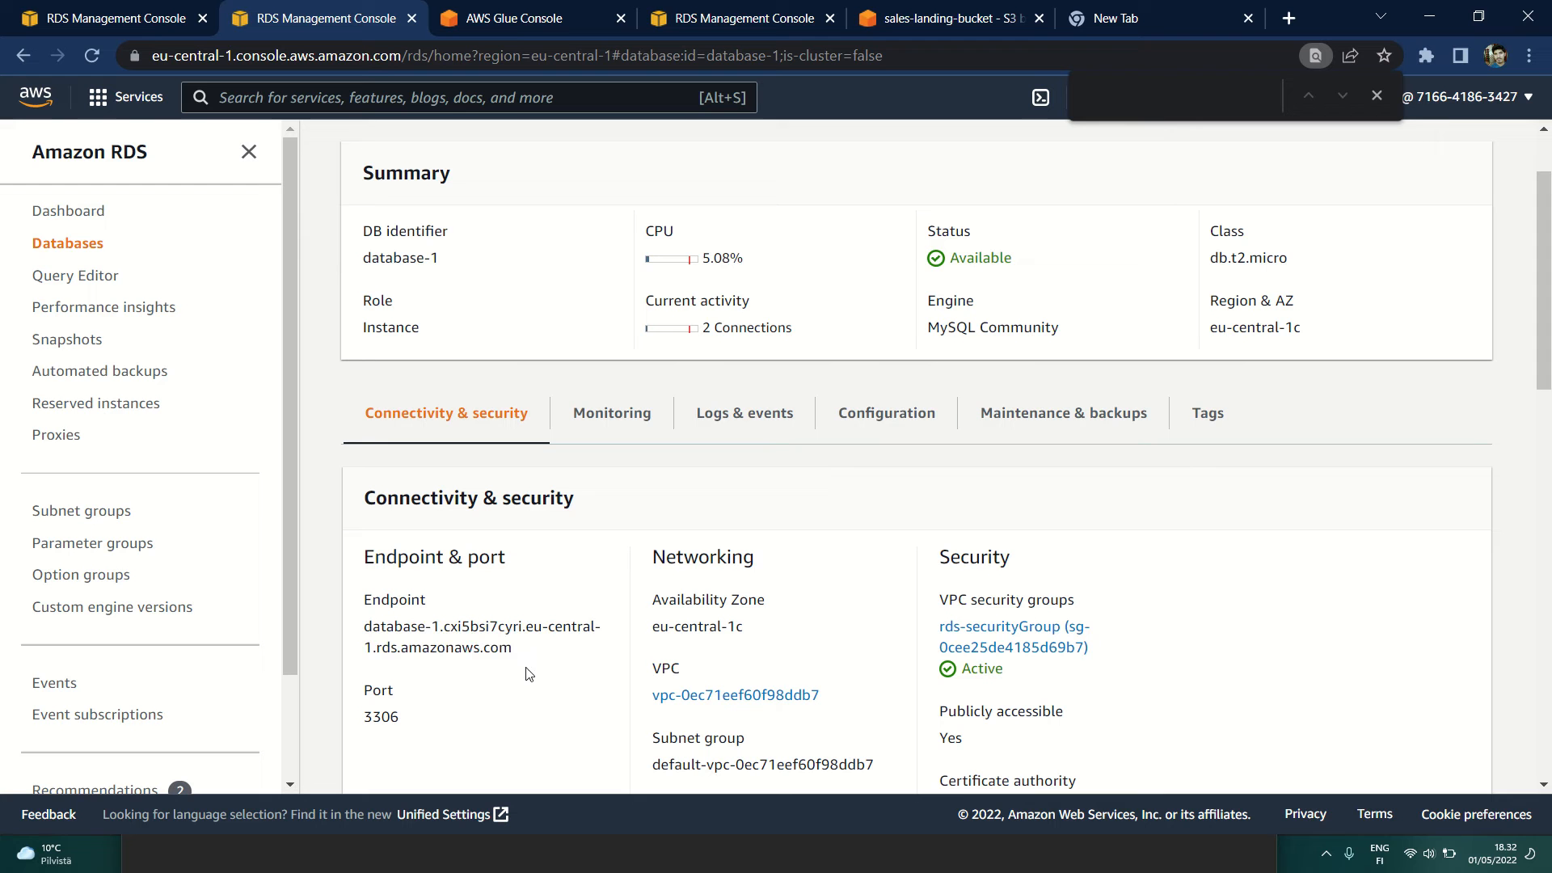
drag(524, 656, 366, 630)
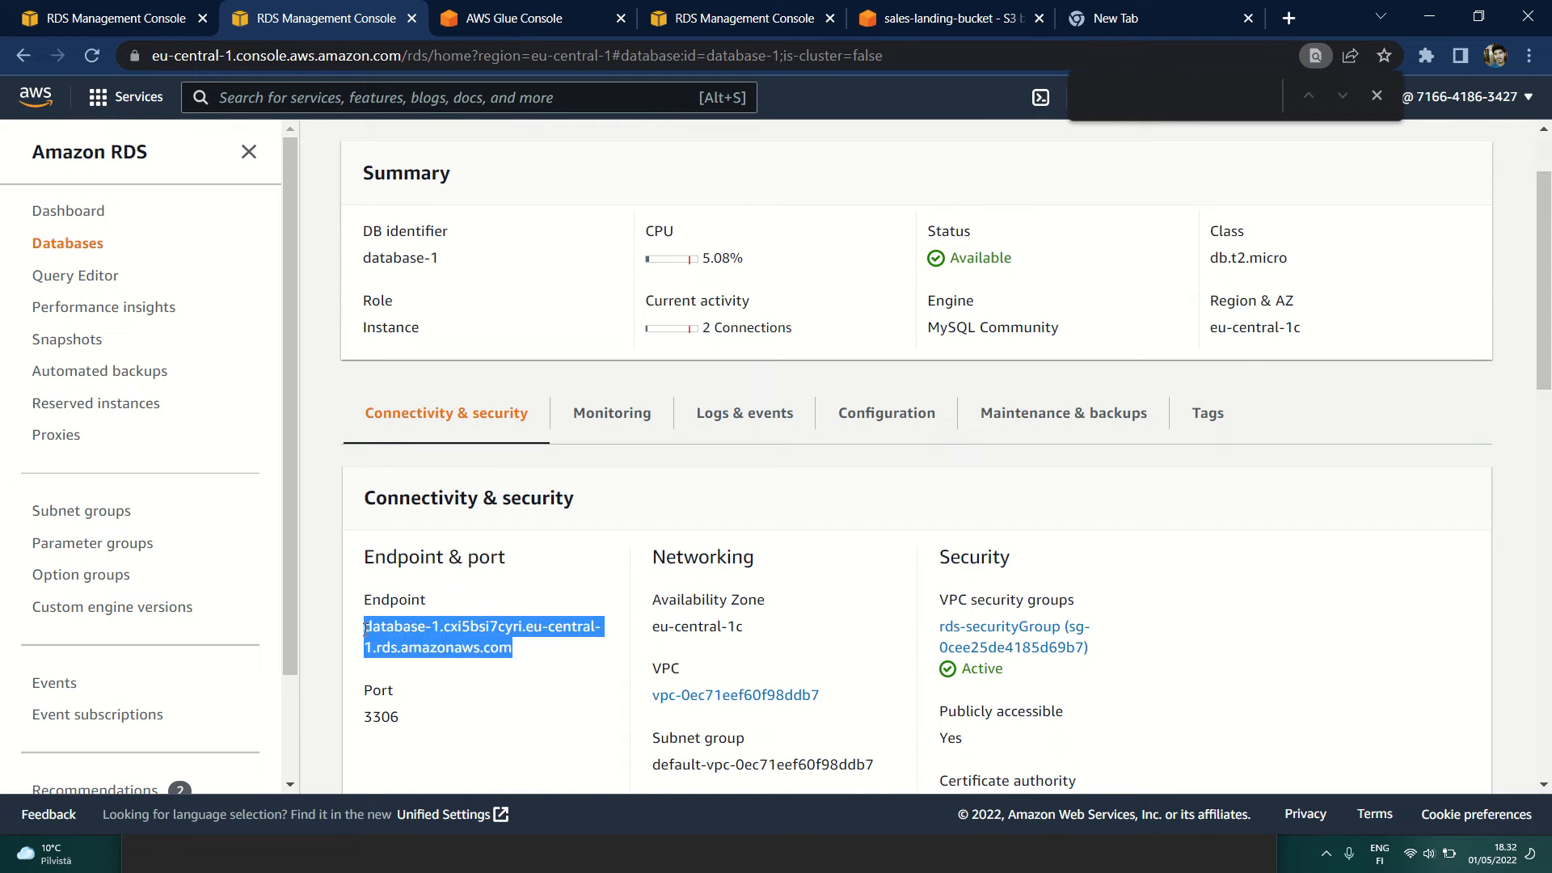
click(398, 712)
Step: Open database-1's VPC security group rds-securityGroup in a separate page and review its details, including the VPC ID
scroll(398, 711, down, 3)
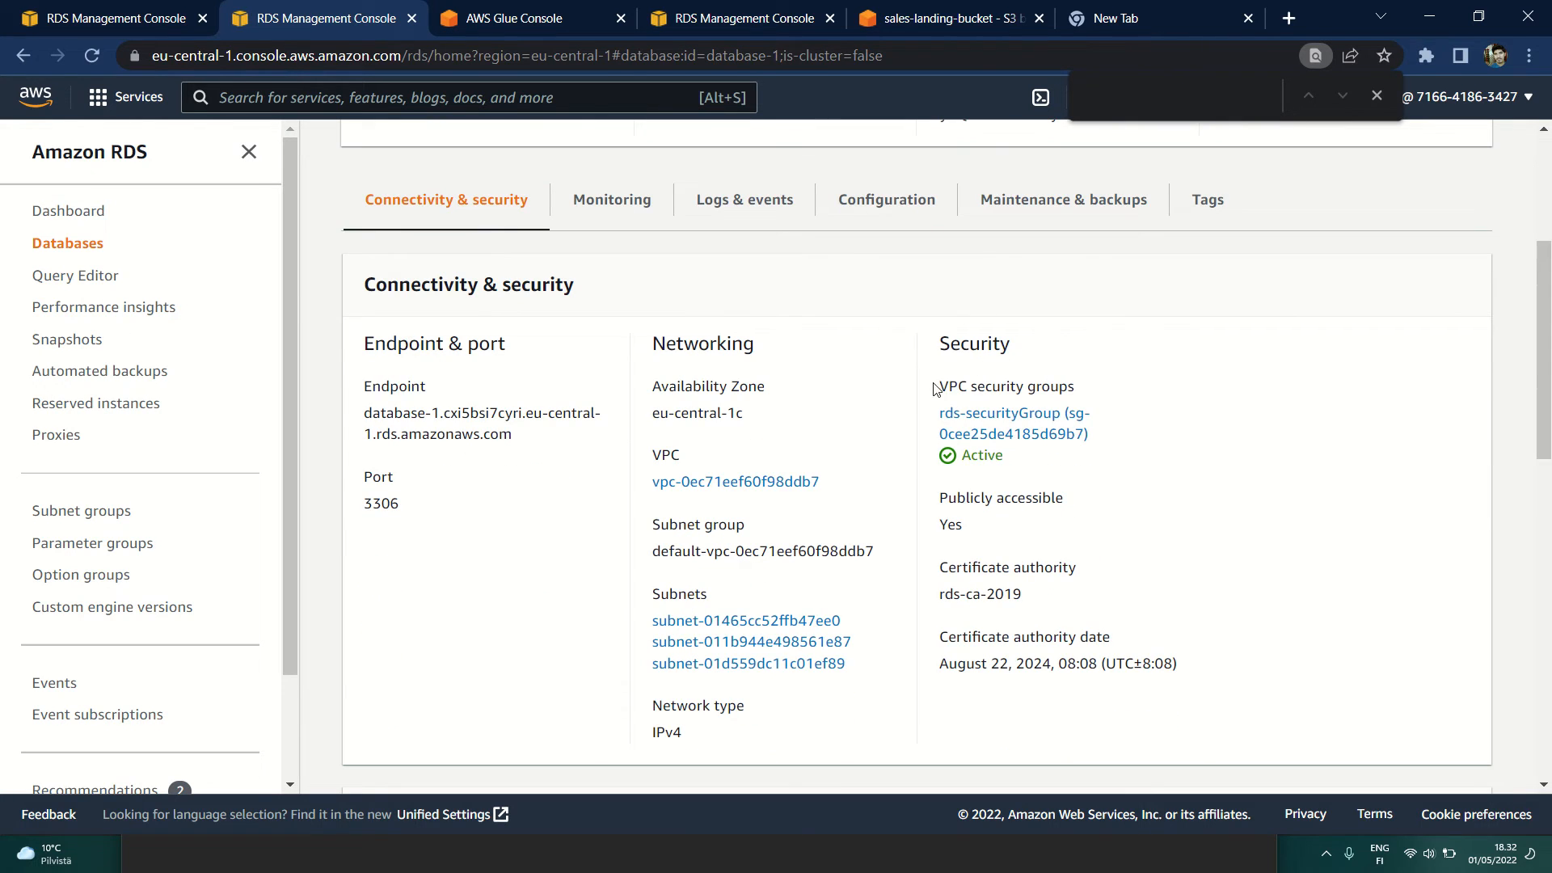
middle_click(950, 421)
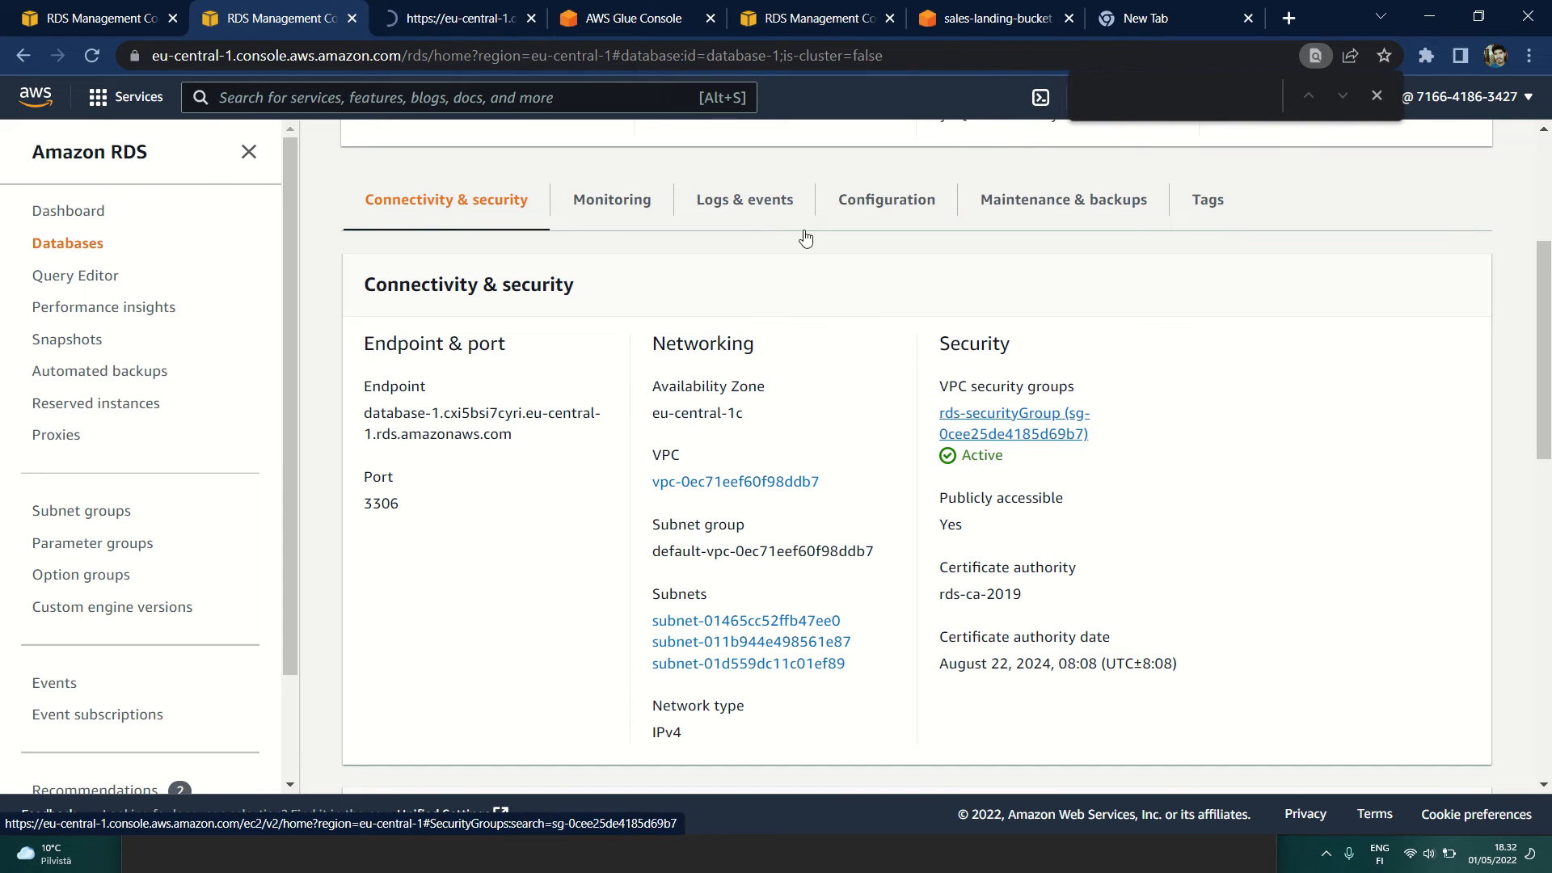
click(475, 12)
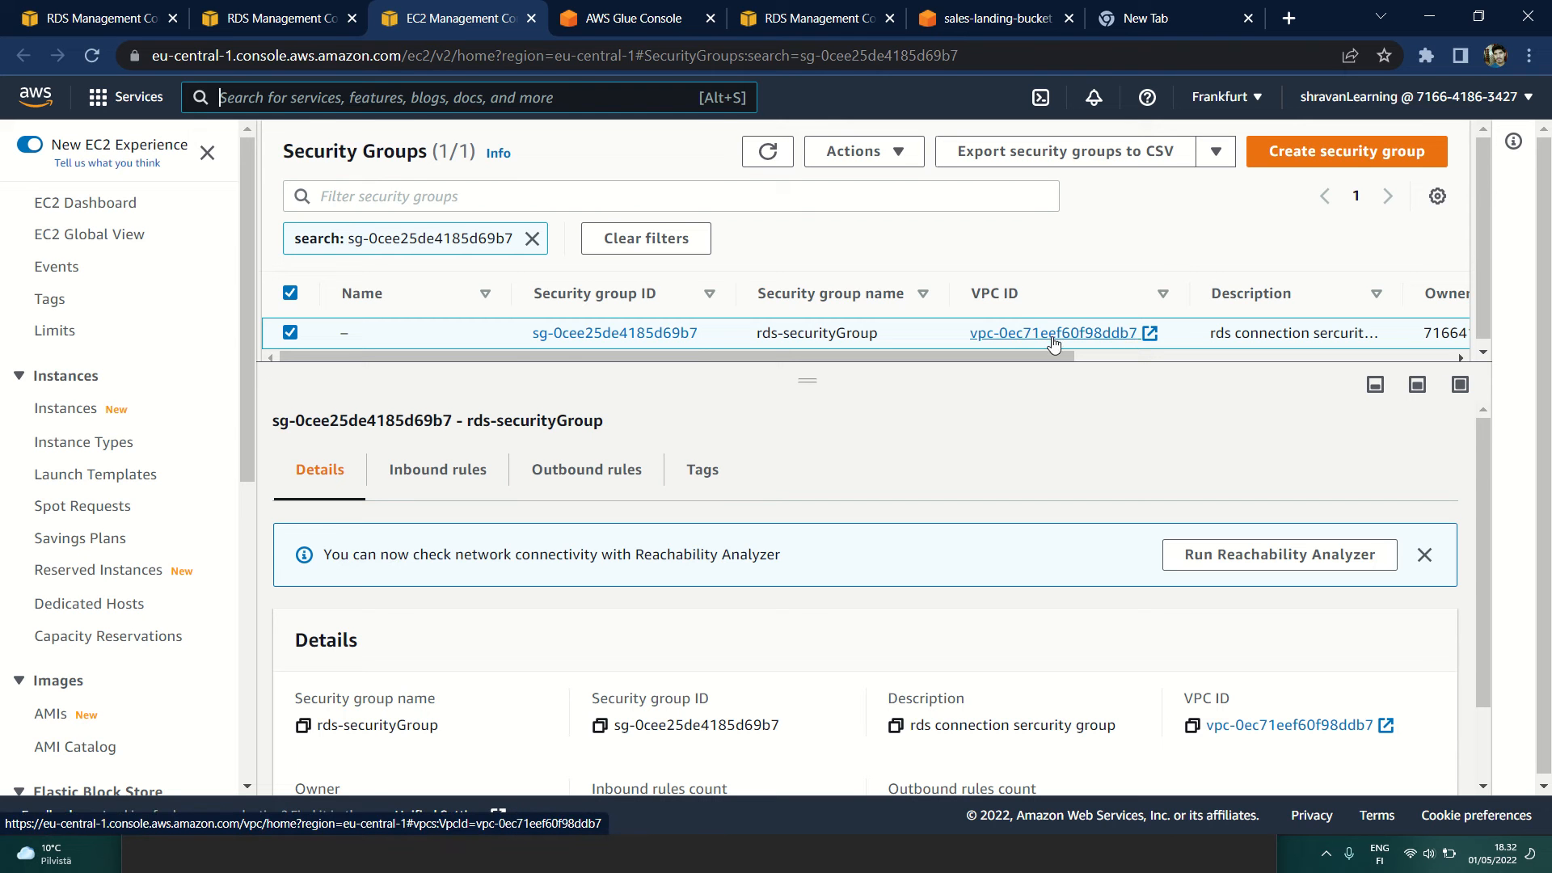
click(271, 17)
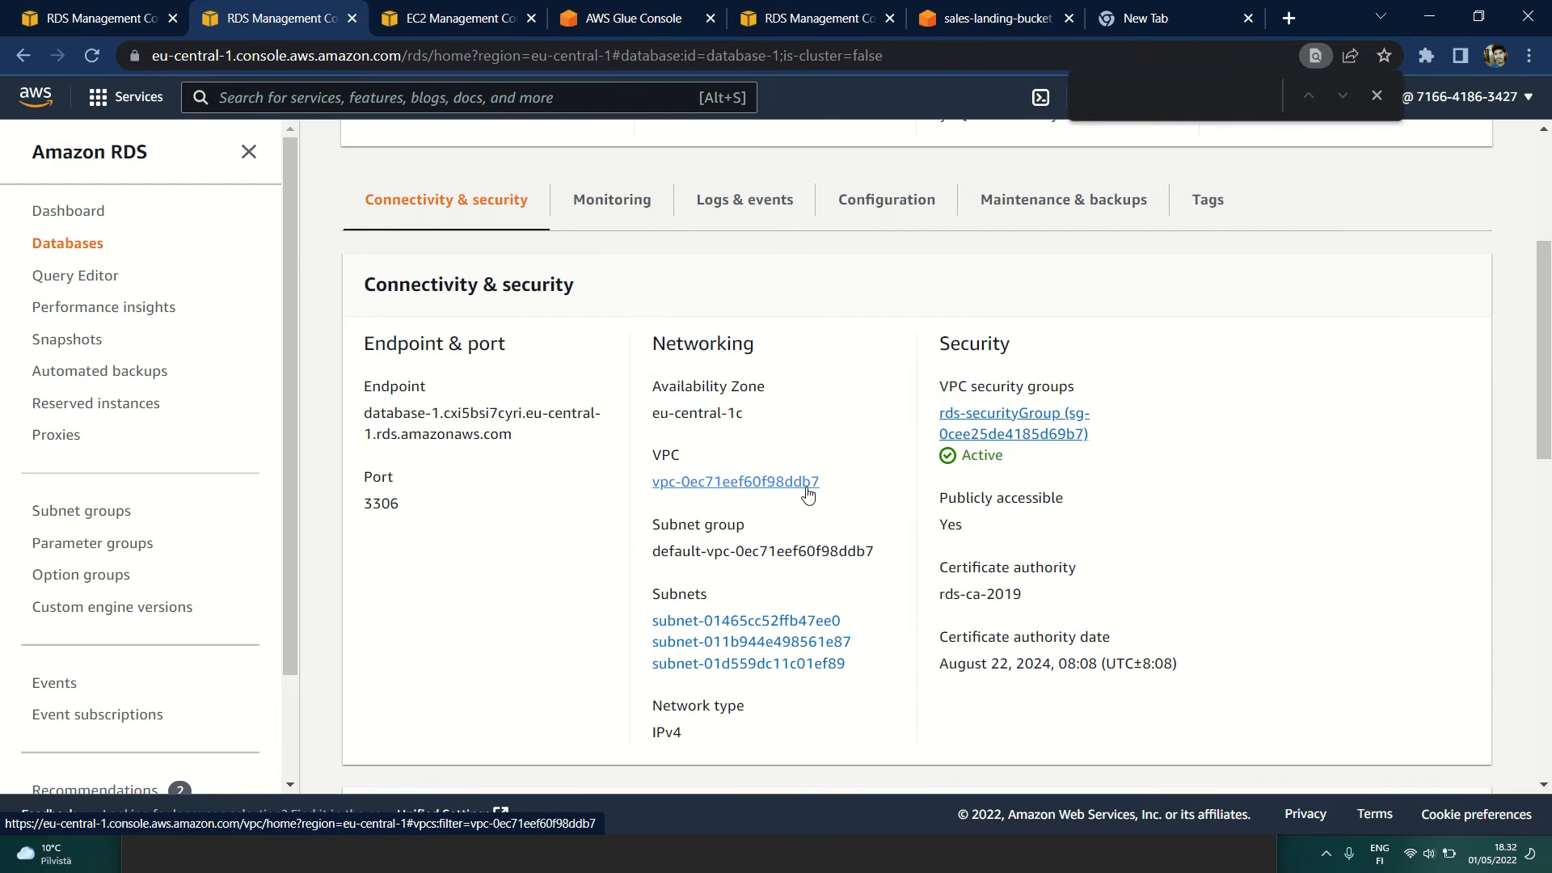
key(ctrl+Tab)
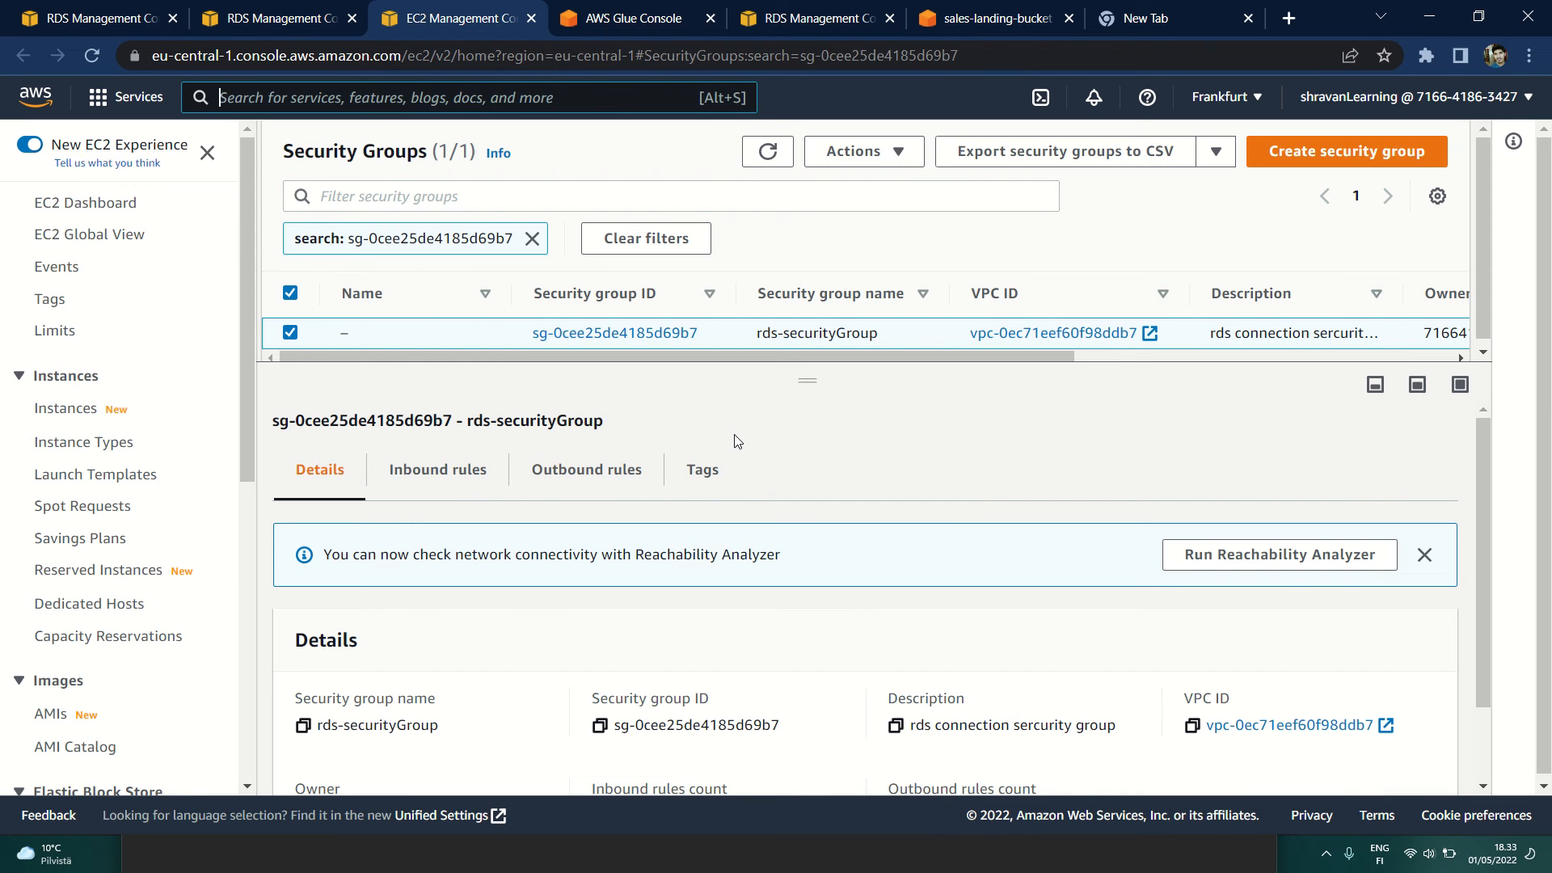
scroll(735, 443, down, 2)
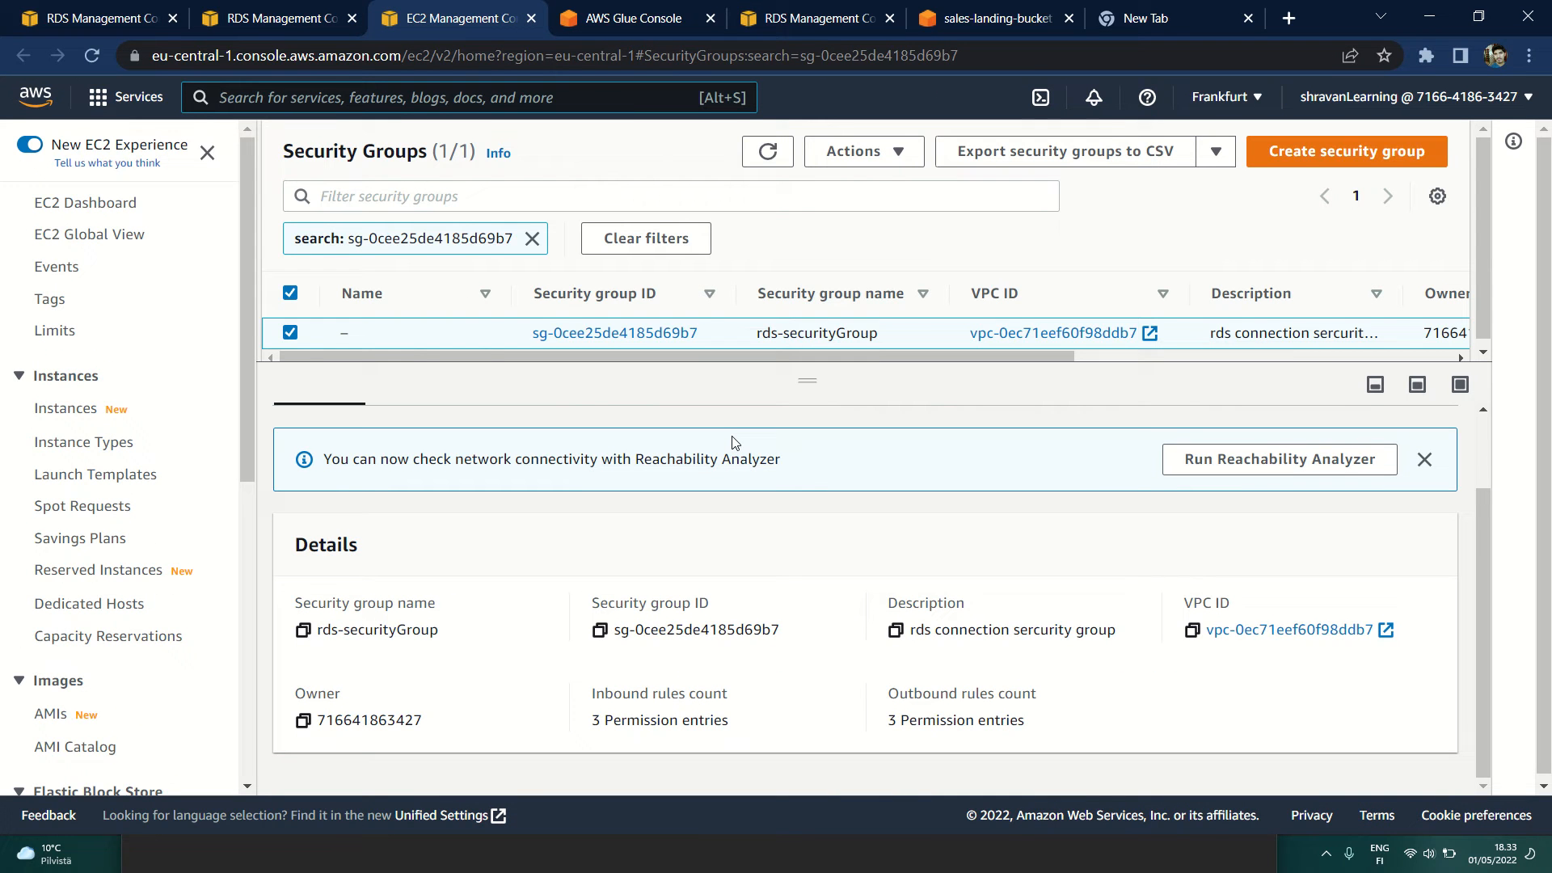
scroll(721, 485, up, 2)
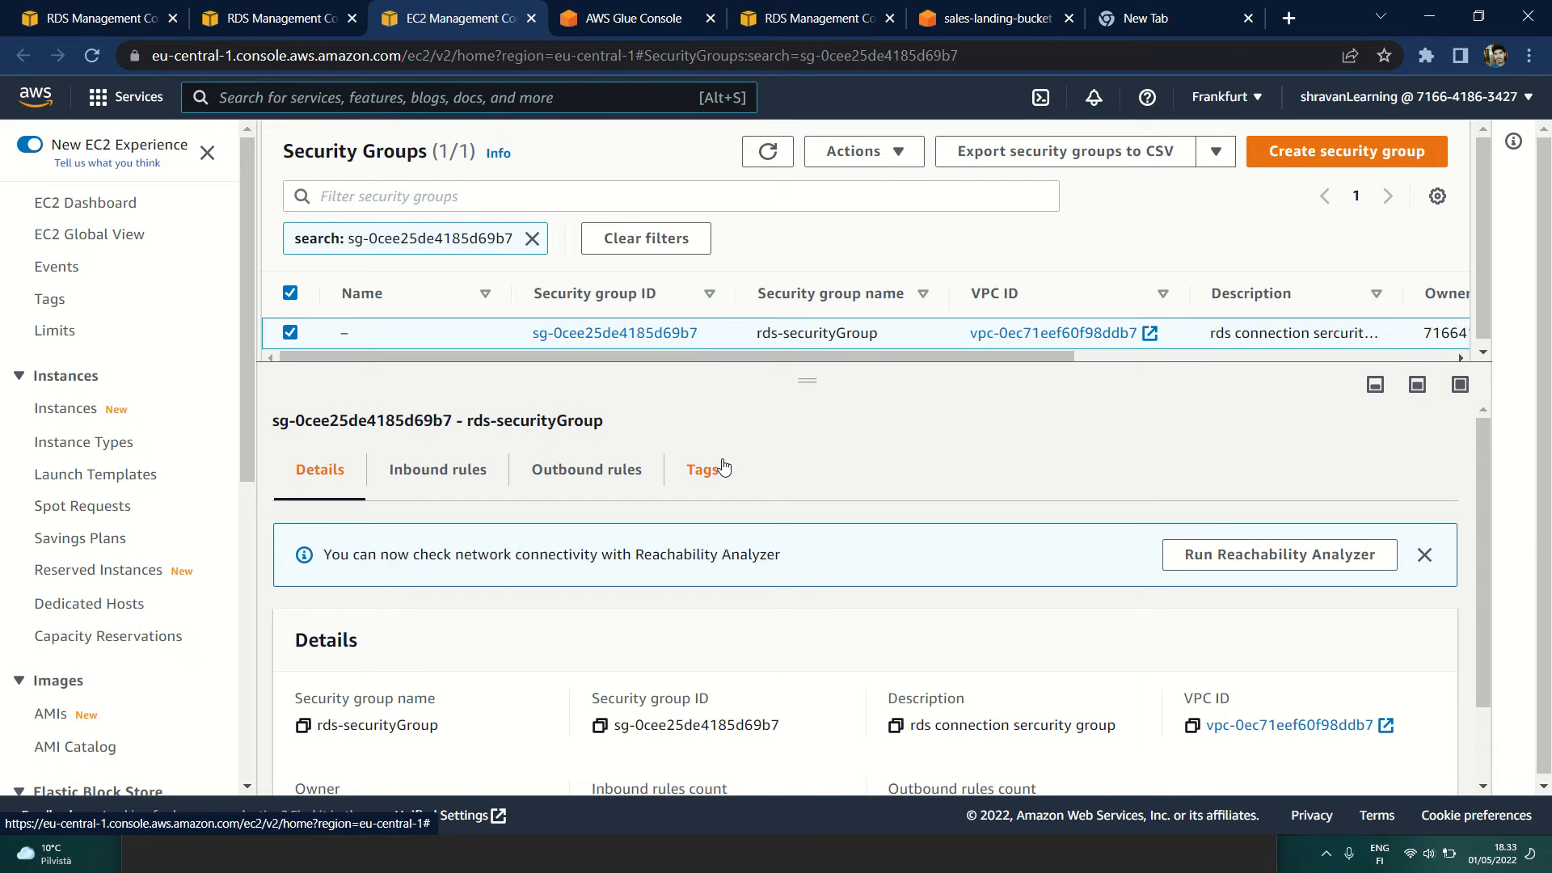
Step: Show the inbound rules of rds-securityGroup and review their types, protocols, port ranges and sources
click(473, 468)
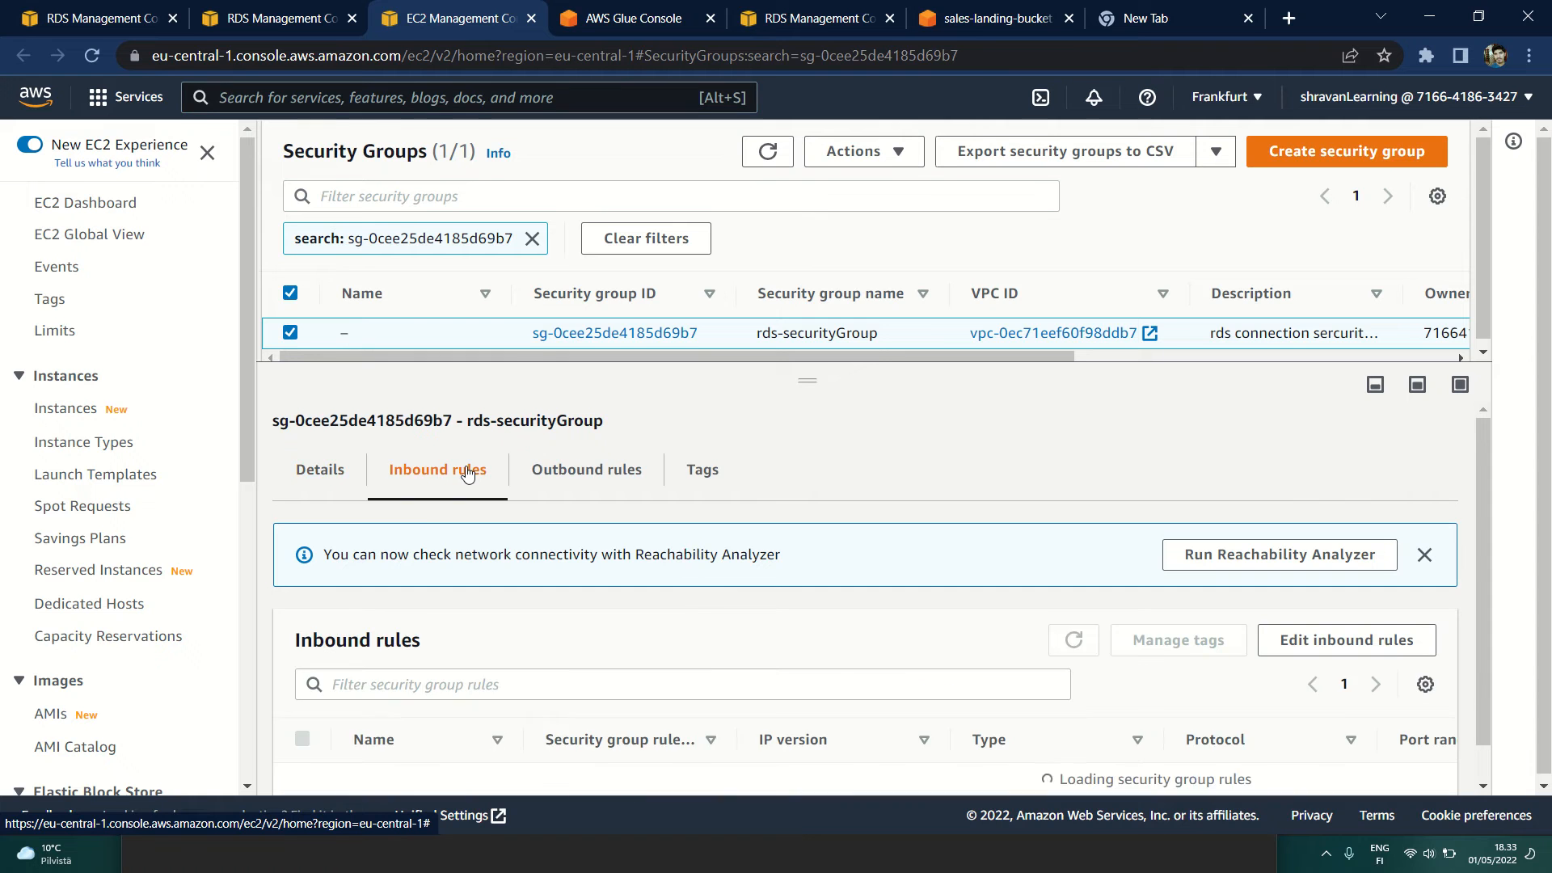
scroll(469, 468, down, 1)
scroll(485, 543, down, 1)
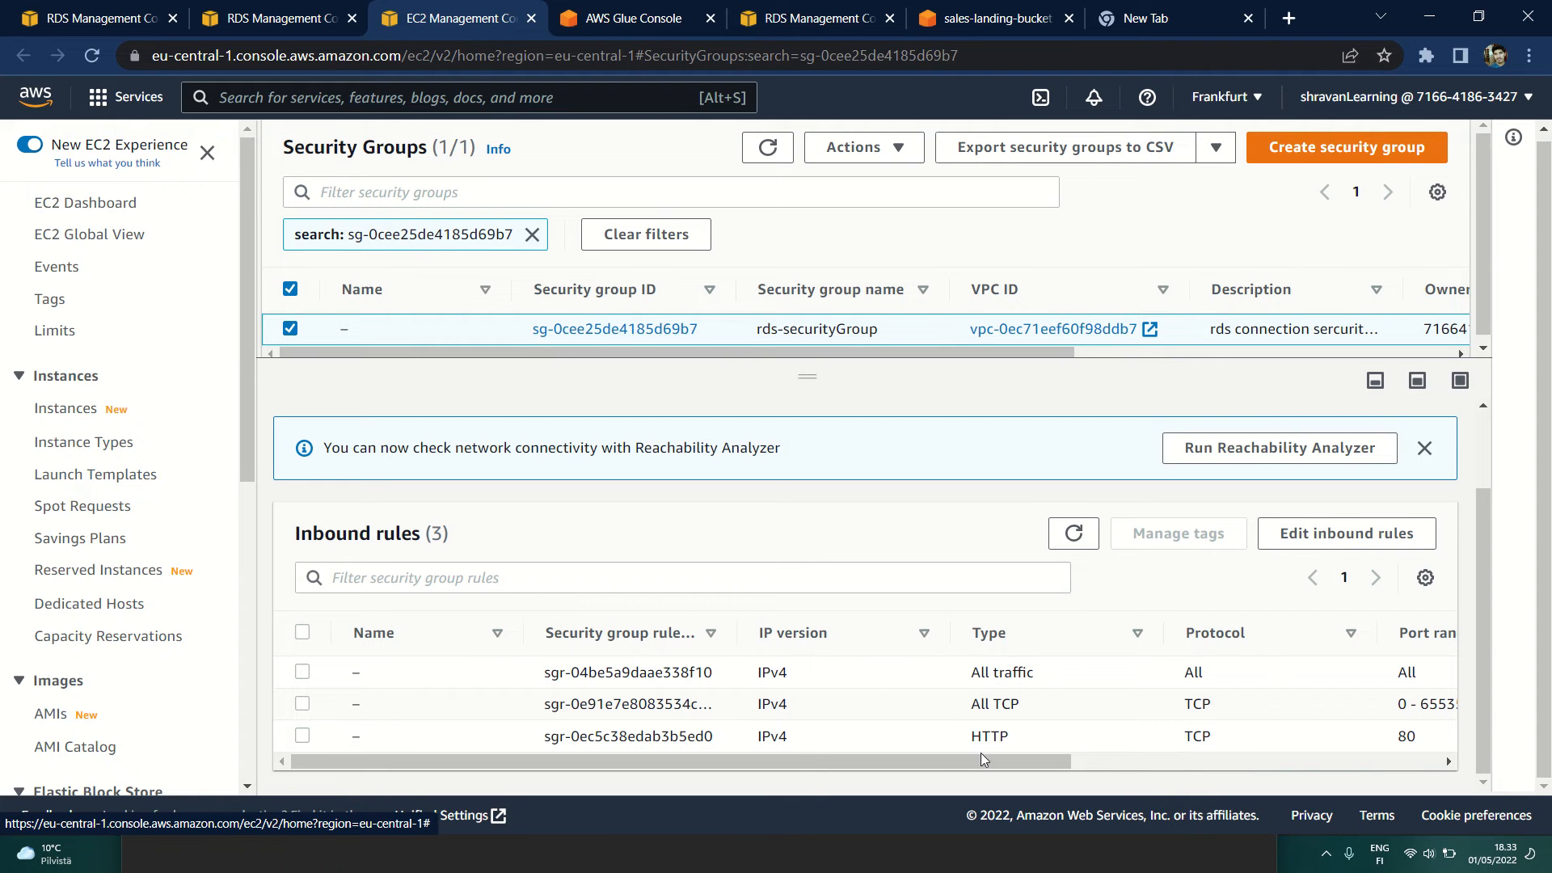
drag(981, 760, 1309, 766)
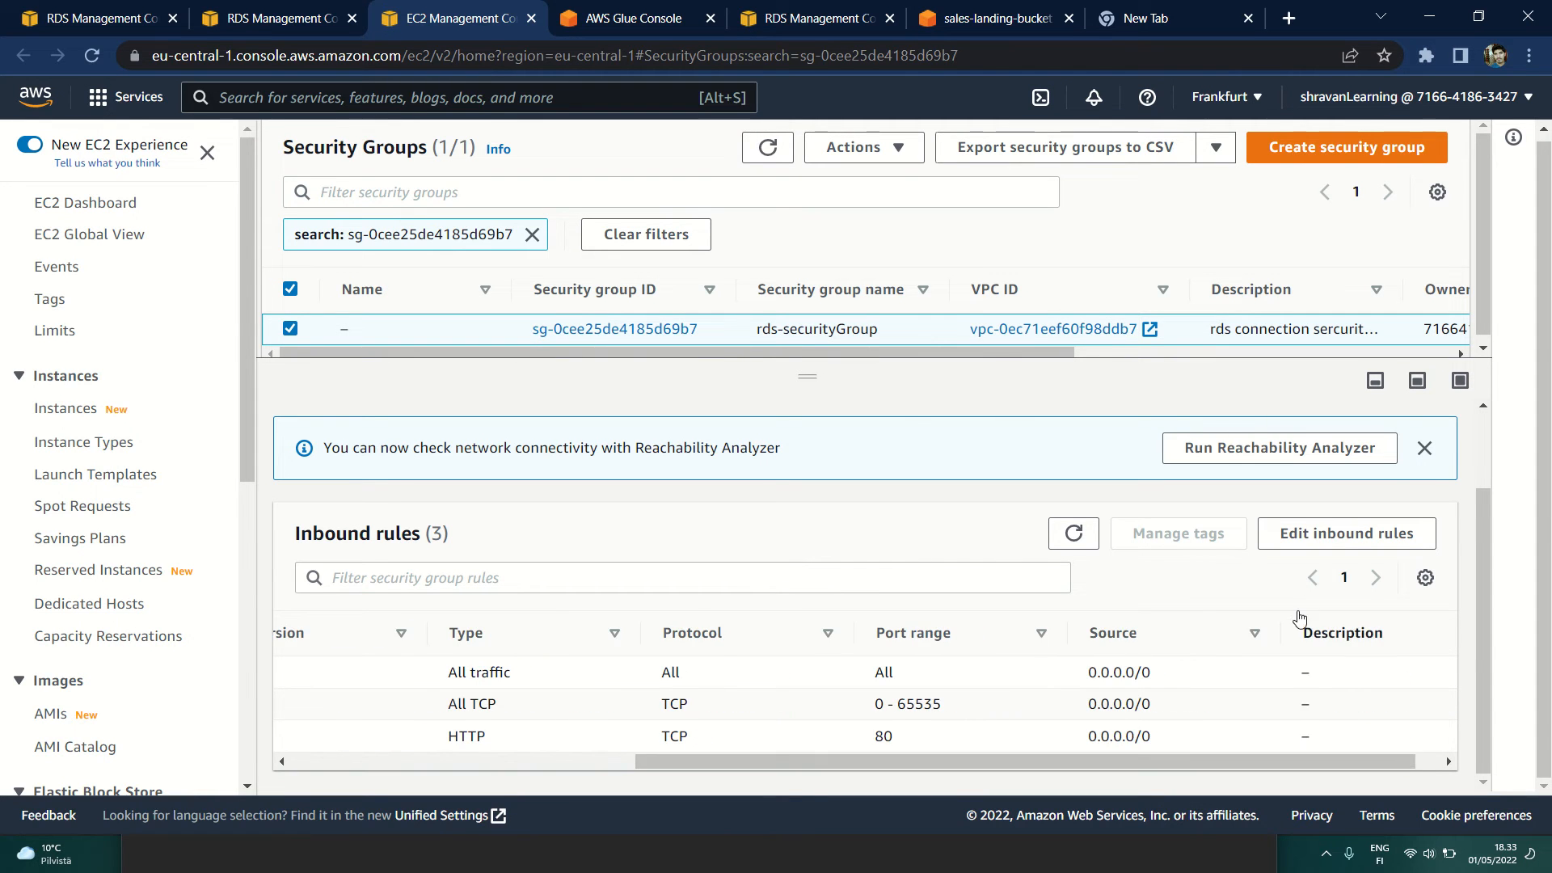
Step: Open the inbound rules for editing, check the first rule's type and source options, and leave without saving
click(1310, 540)
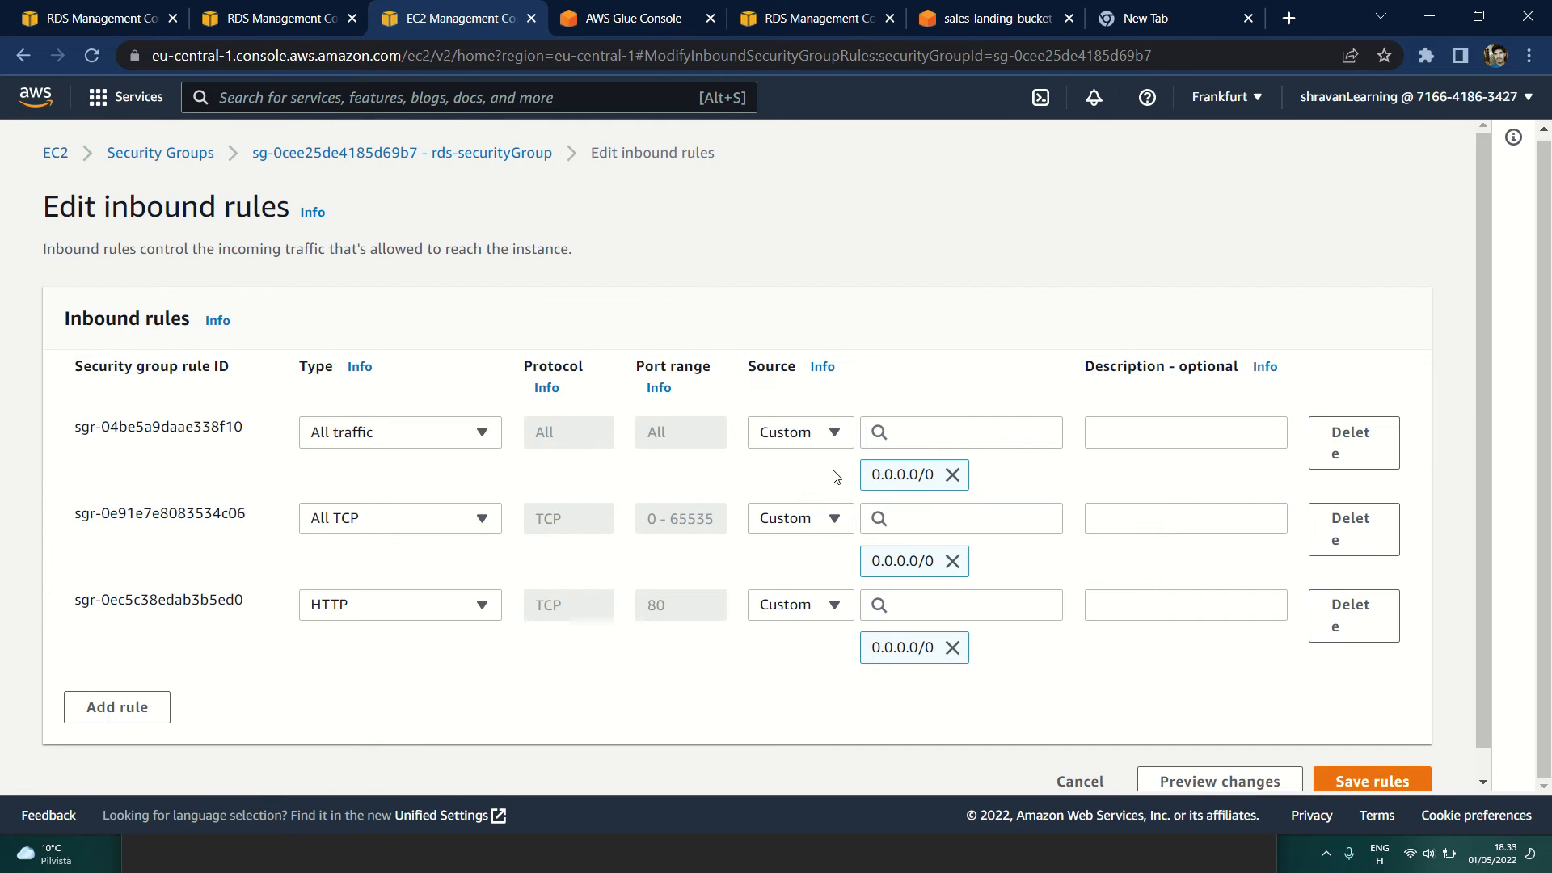
click(354, 436)
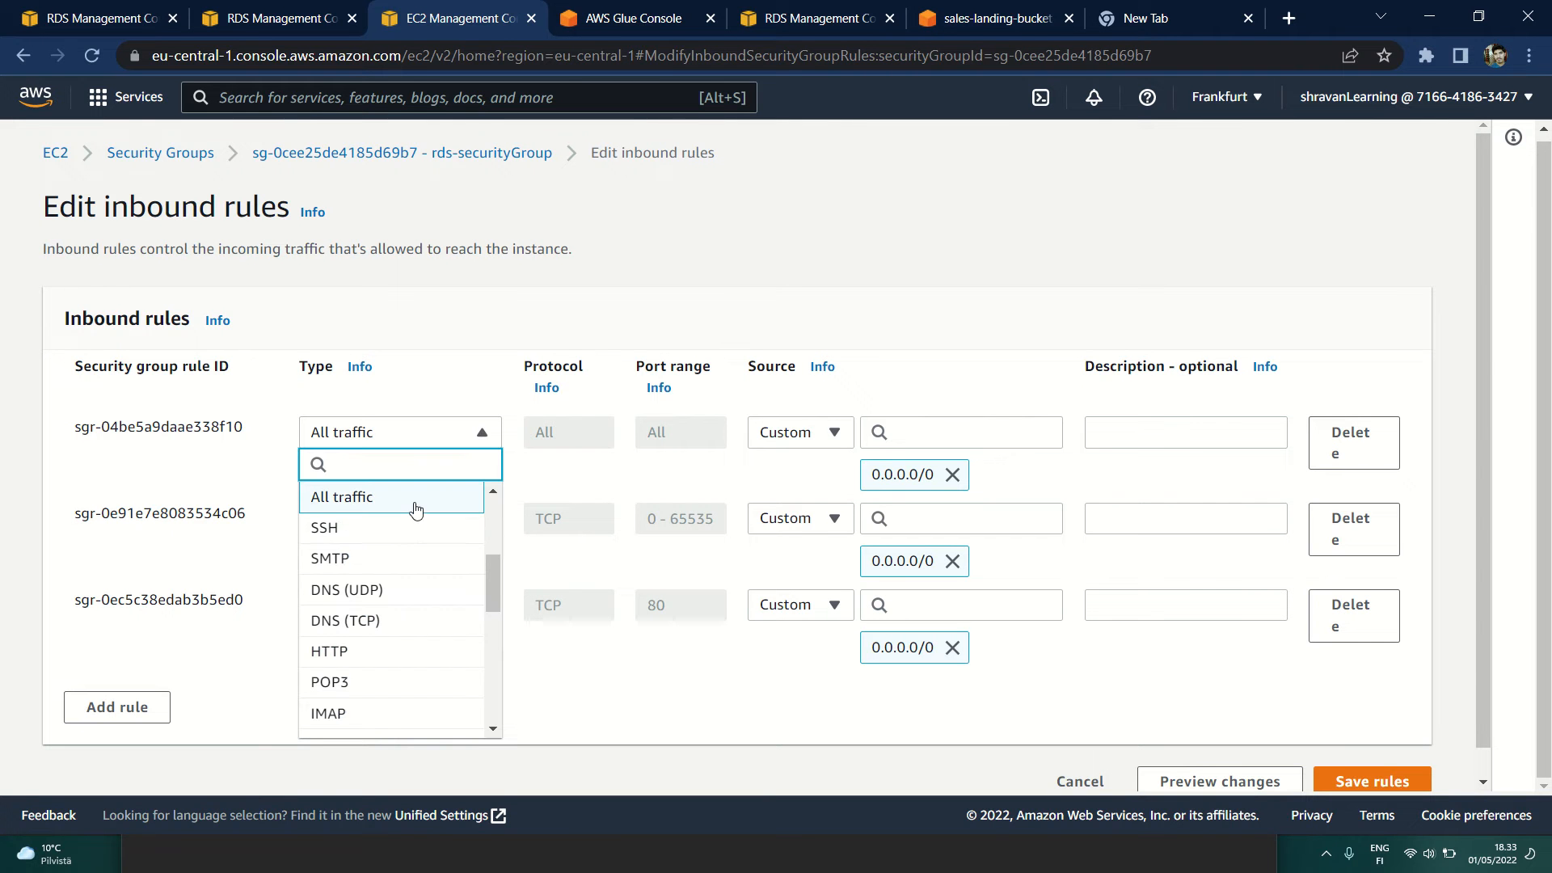
click(376, 509)
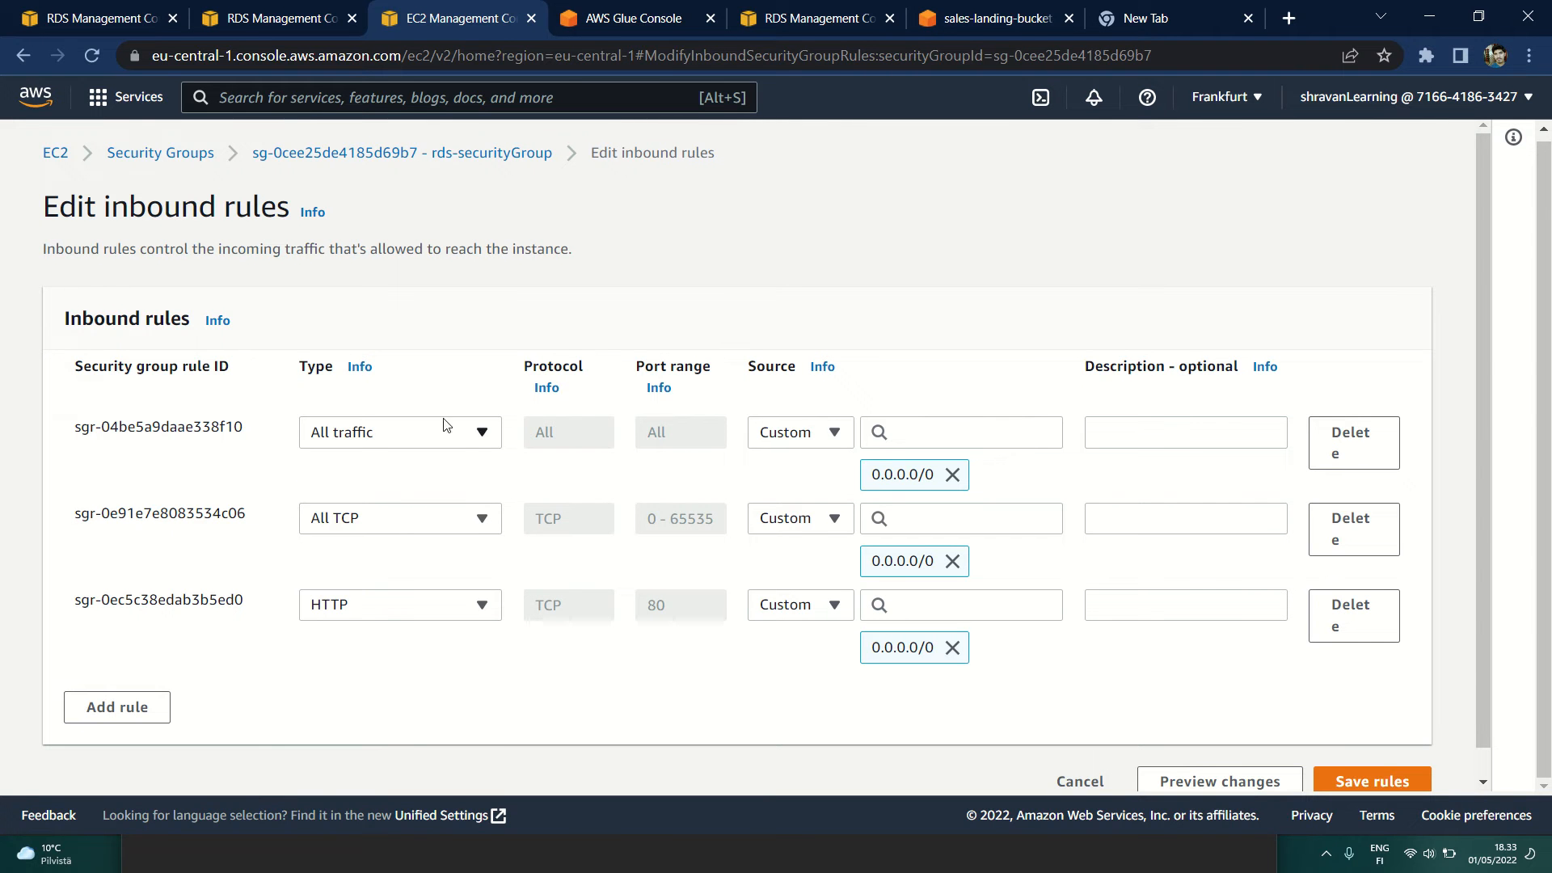
click(796, 437)
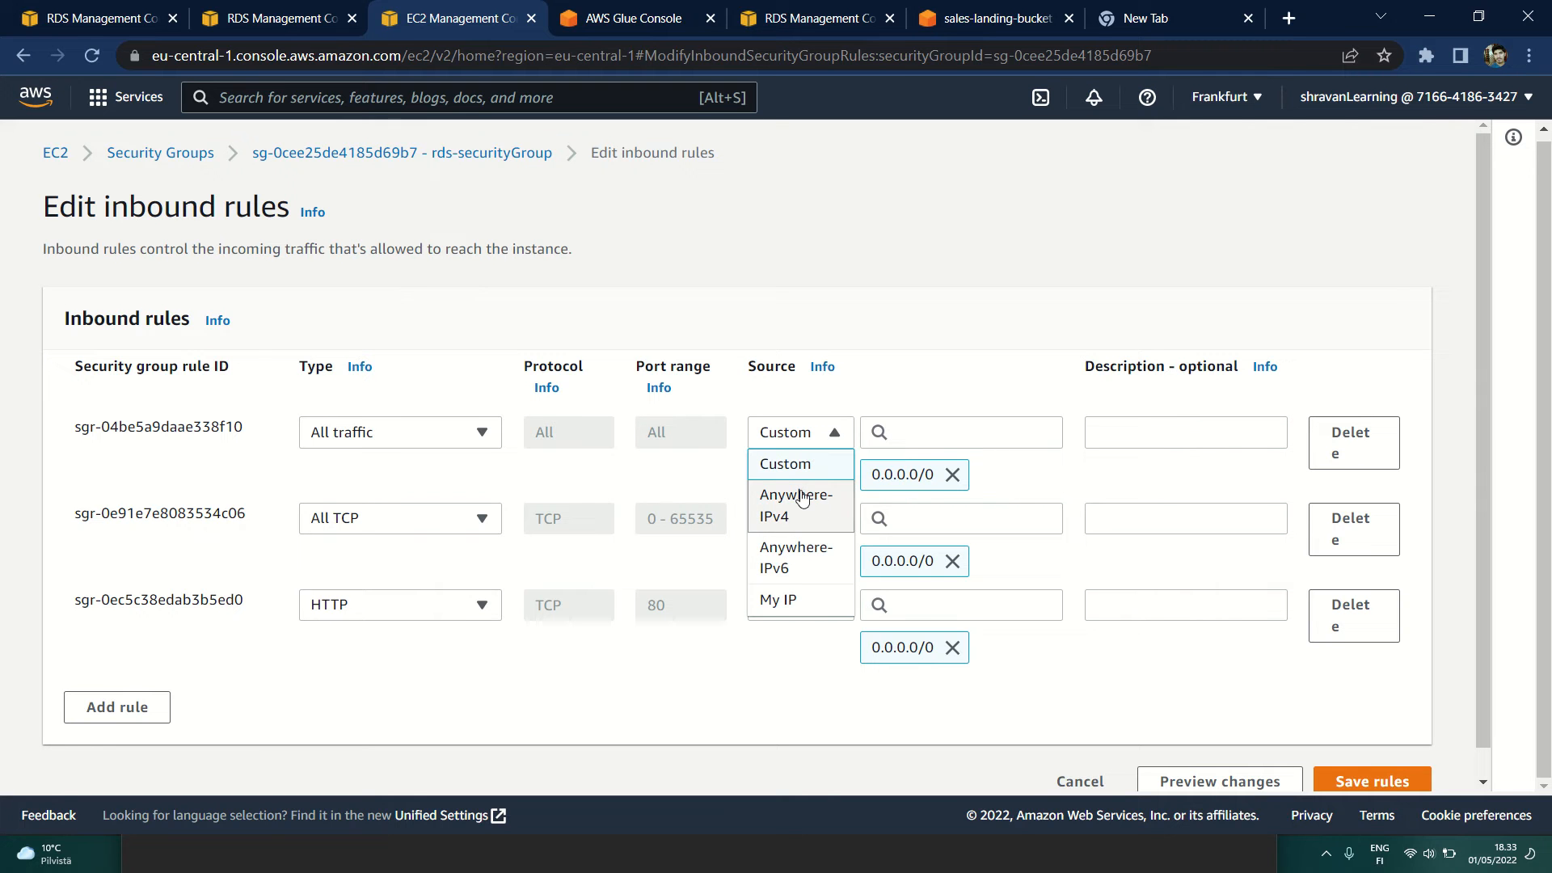
click(805, 441)
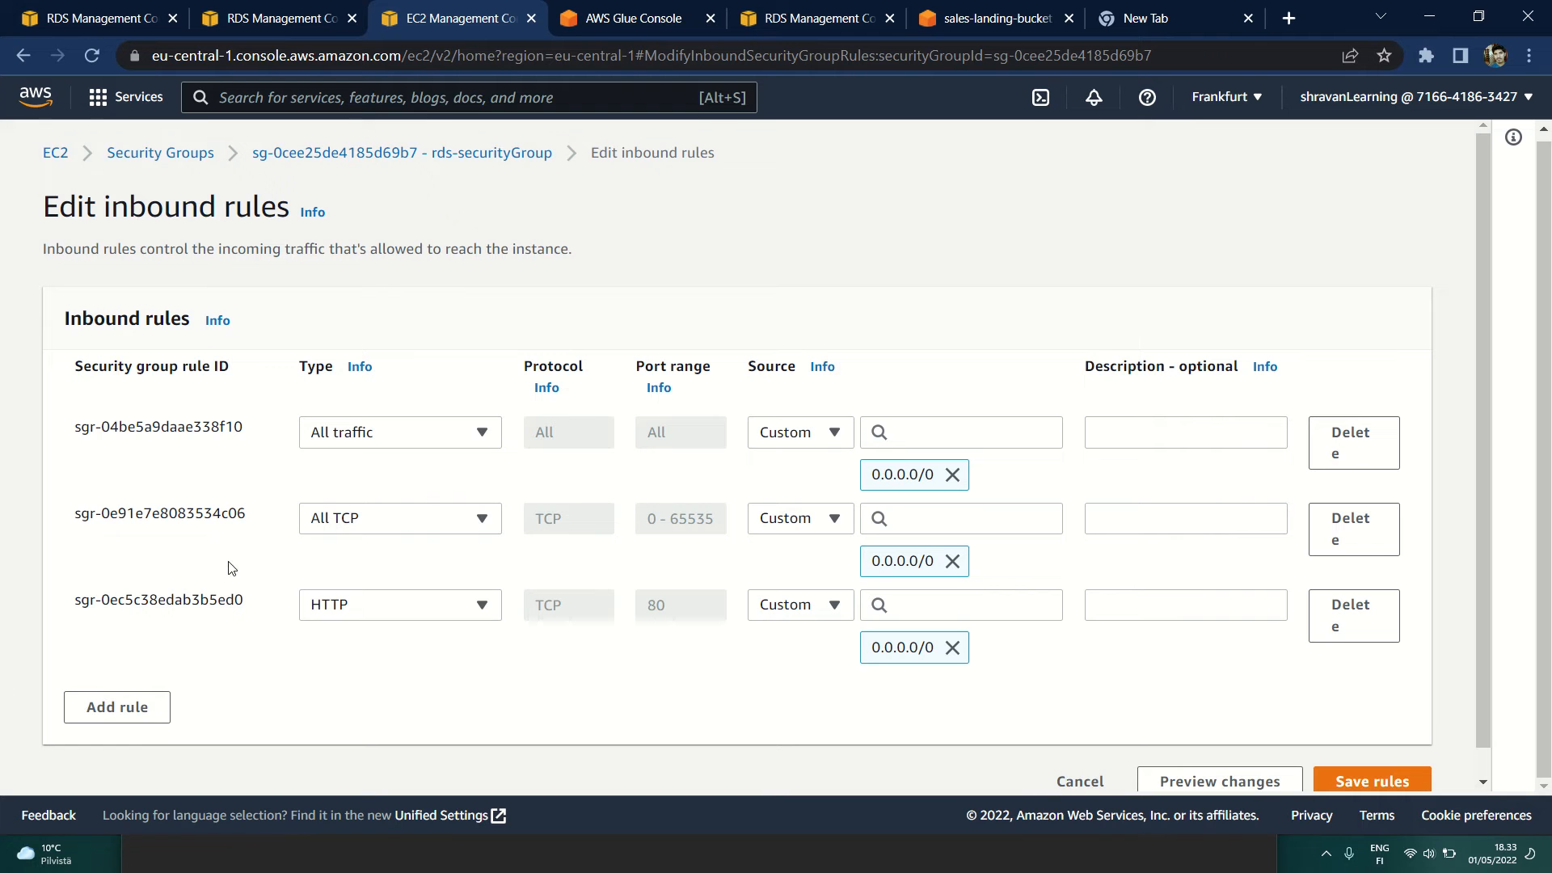
click(1080, 783)
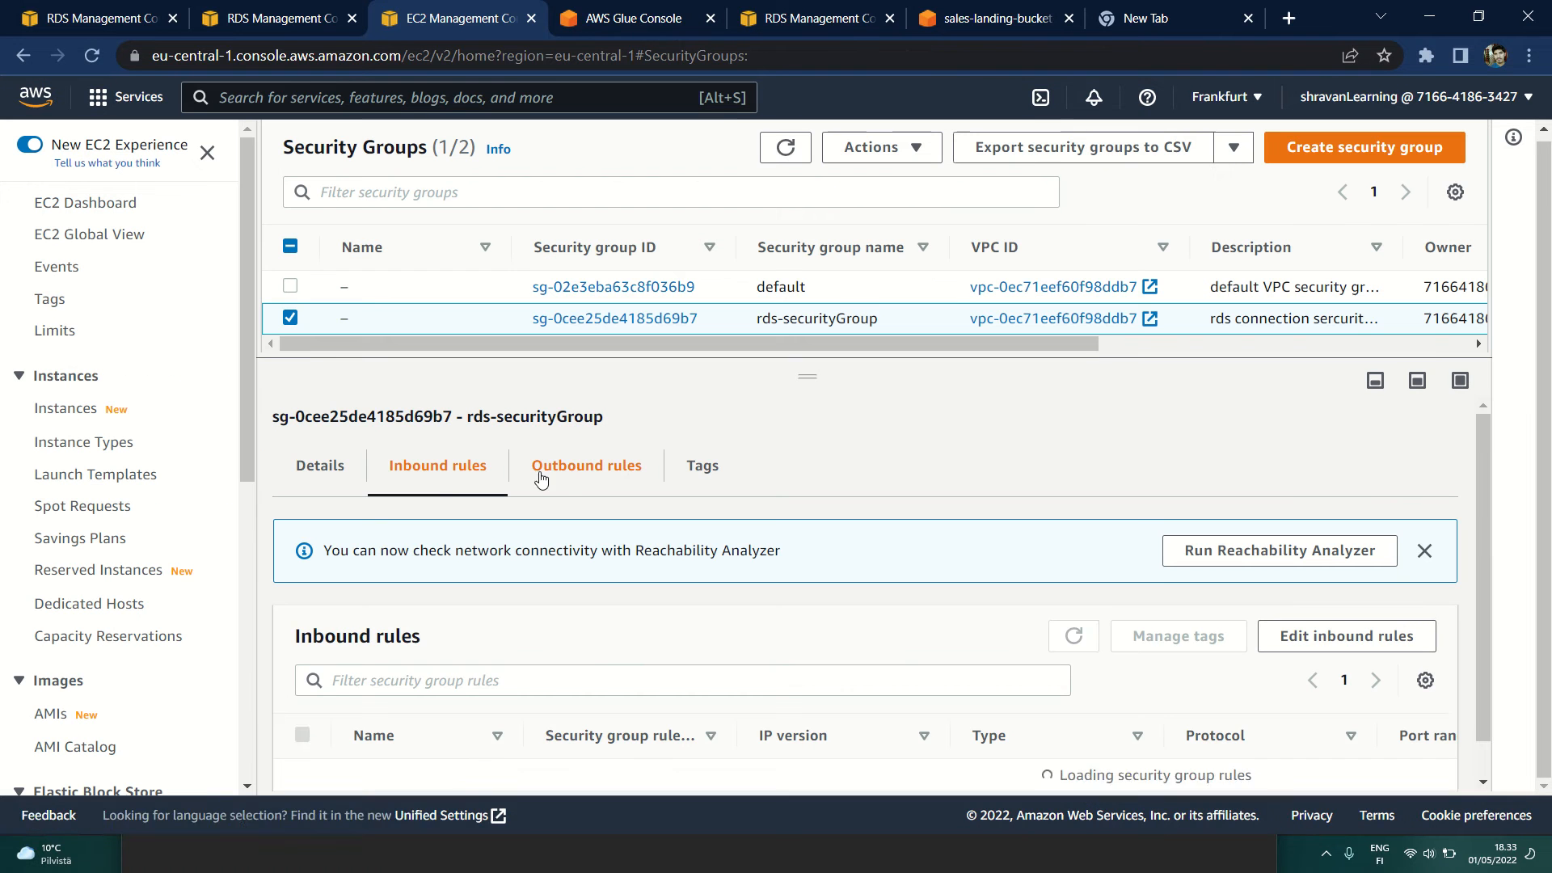
Step: Review the outbound rules of rds-securityGroup, open them for editing, and leave without saving
click(575, 474)
scroll(631, 555, down, 2)
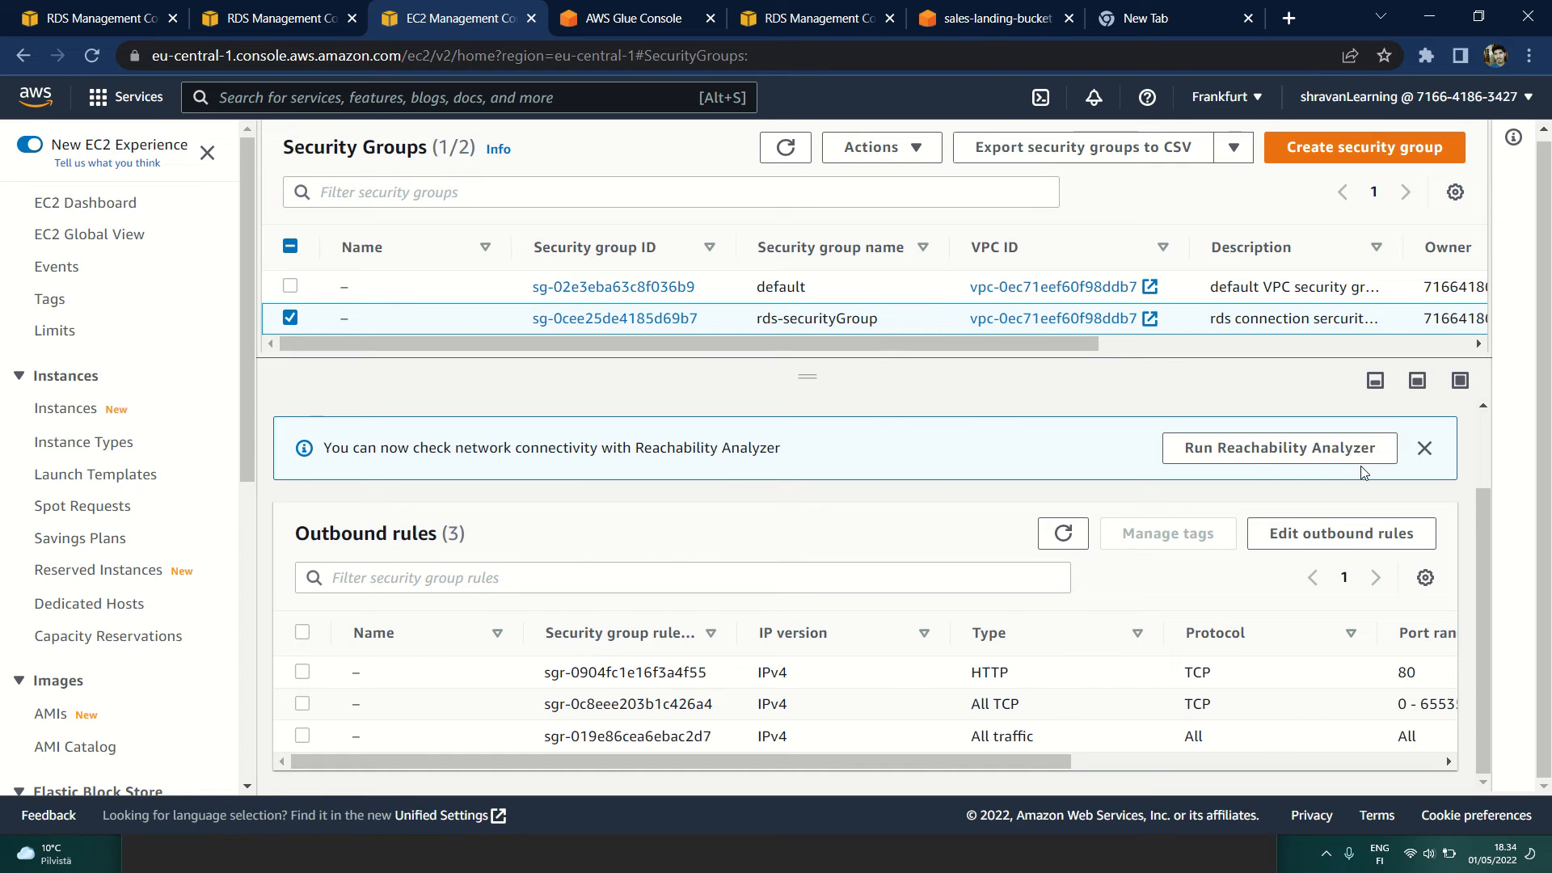
click(1287, 533)
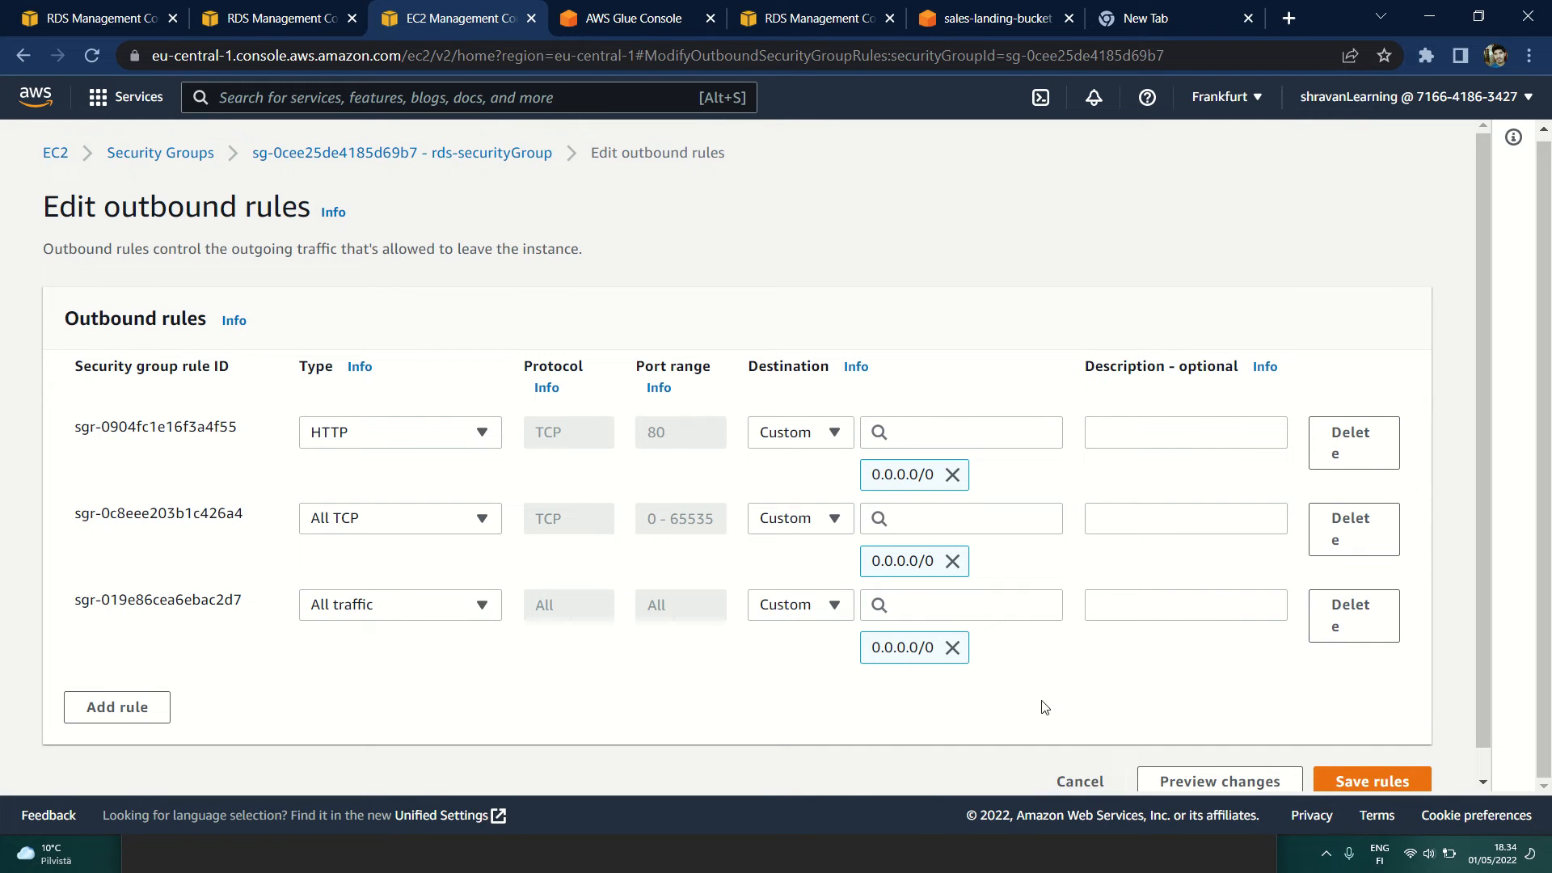
click(1078, 780)
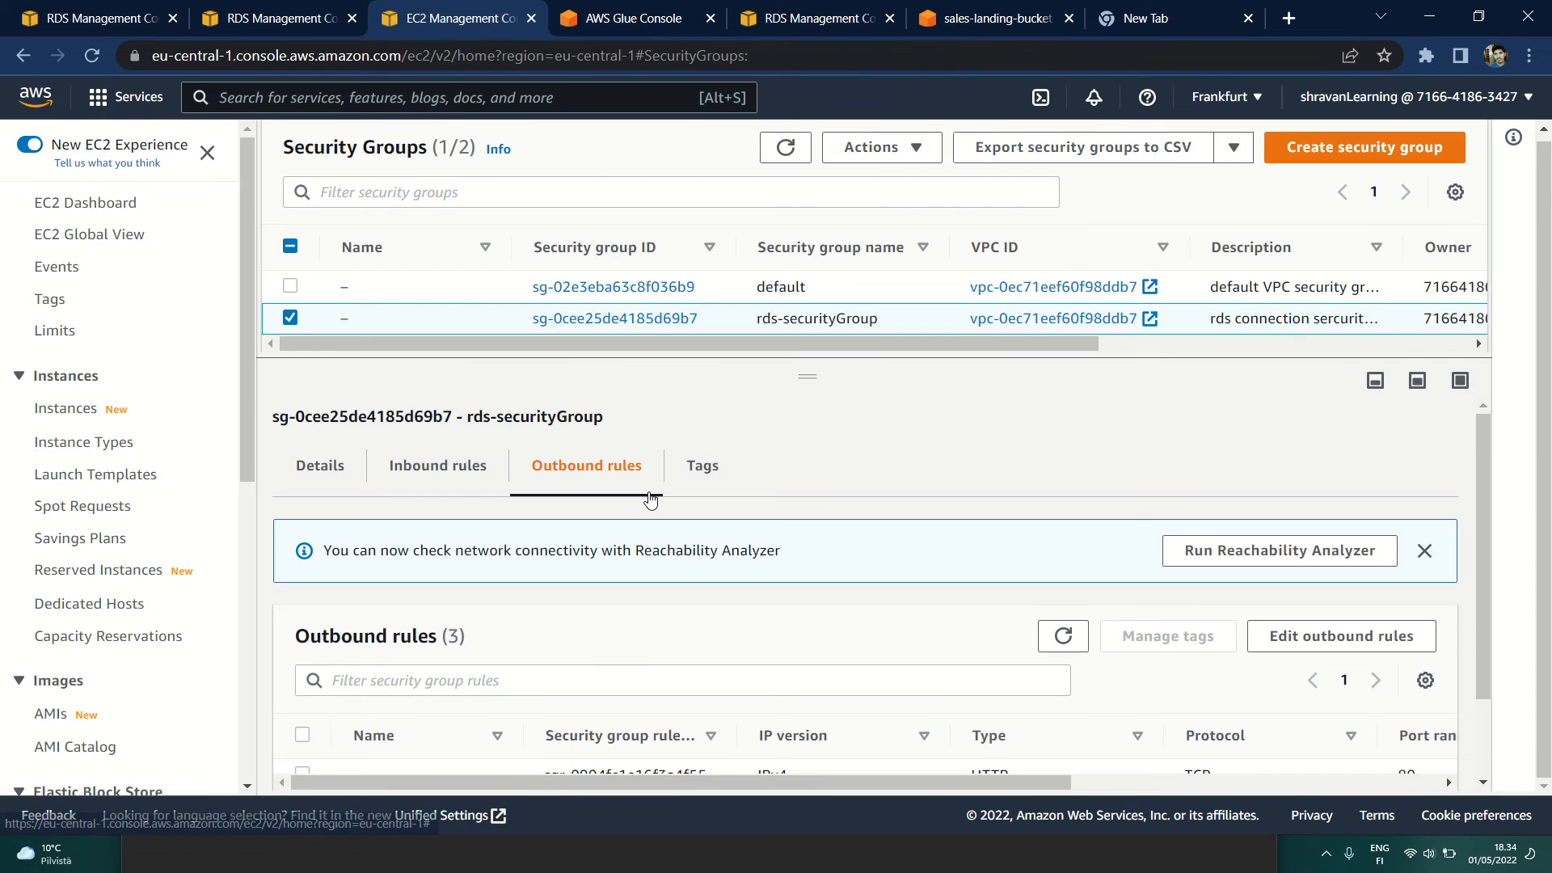
Step: Return to database-1's details page in RDS and highlight its endpoint address
click(279, 20)
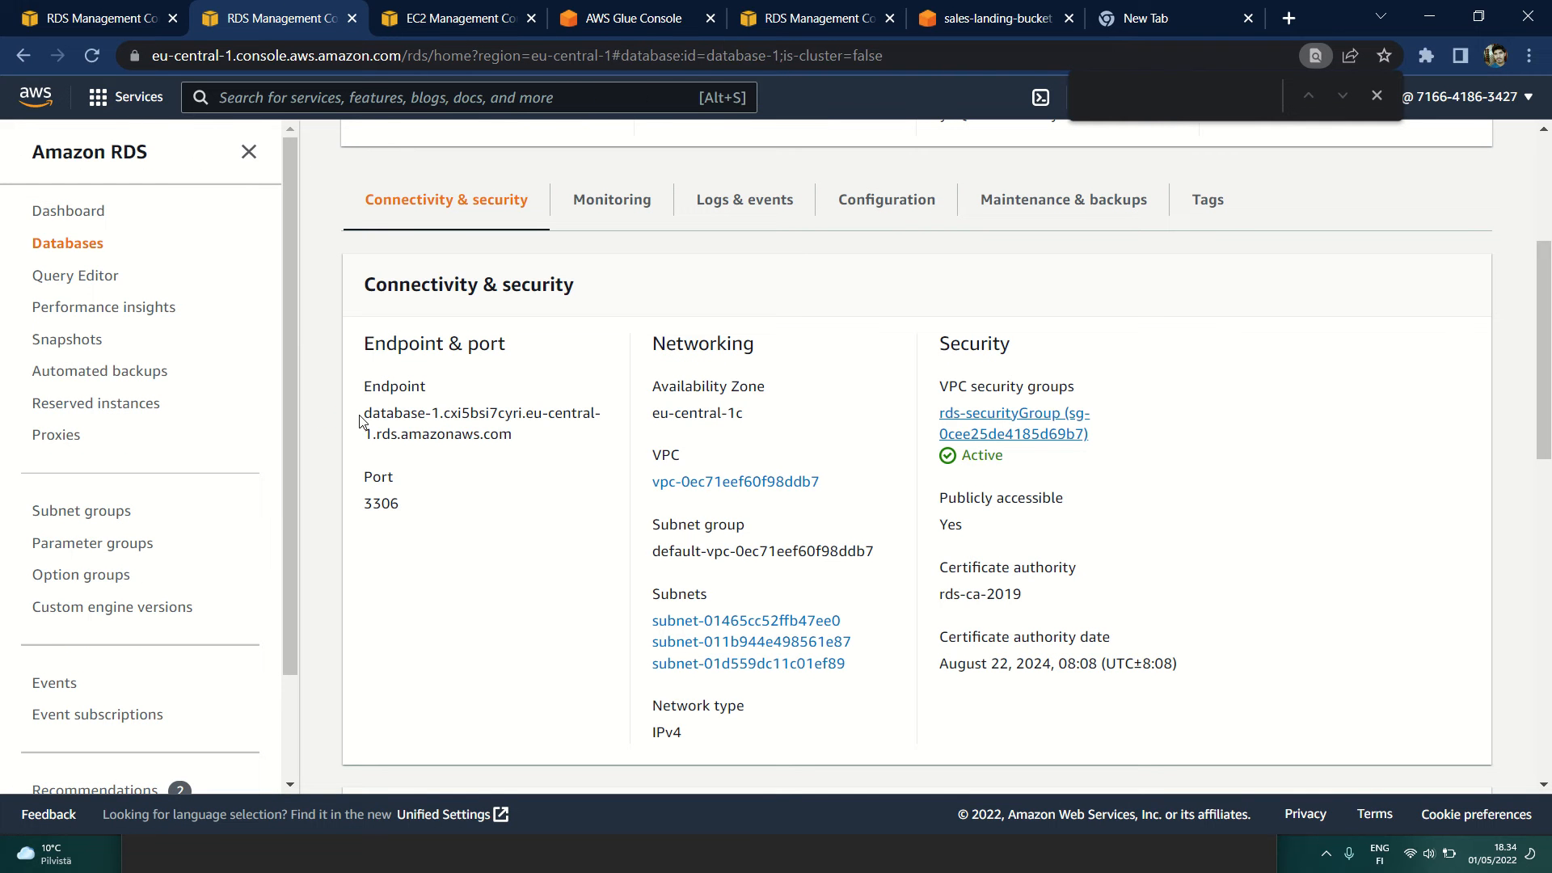
drag(363, 420, 549, 442)
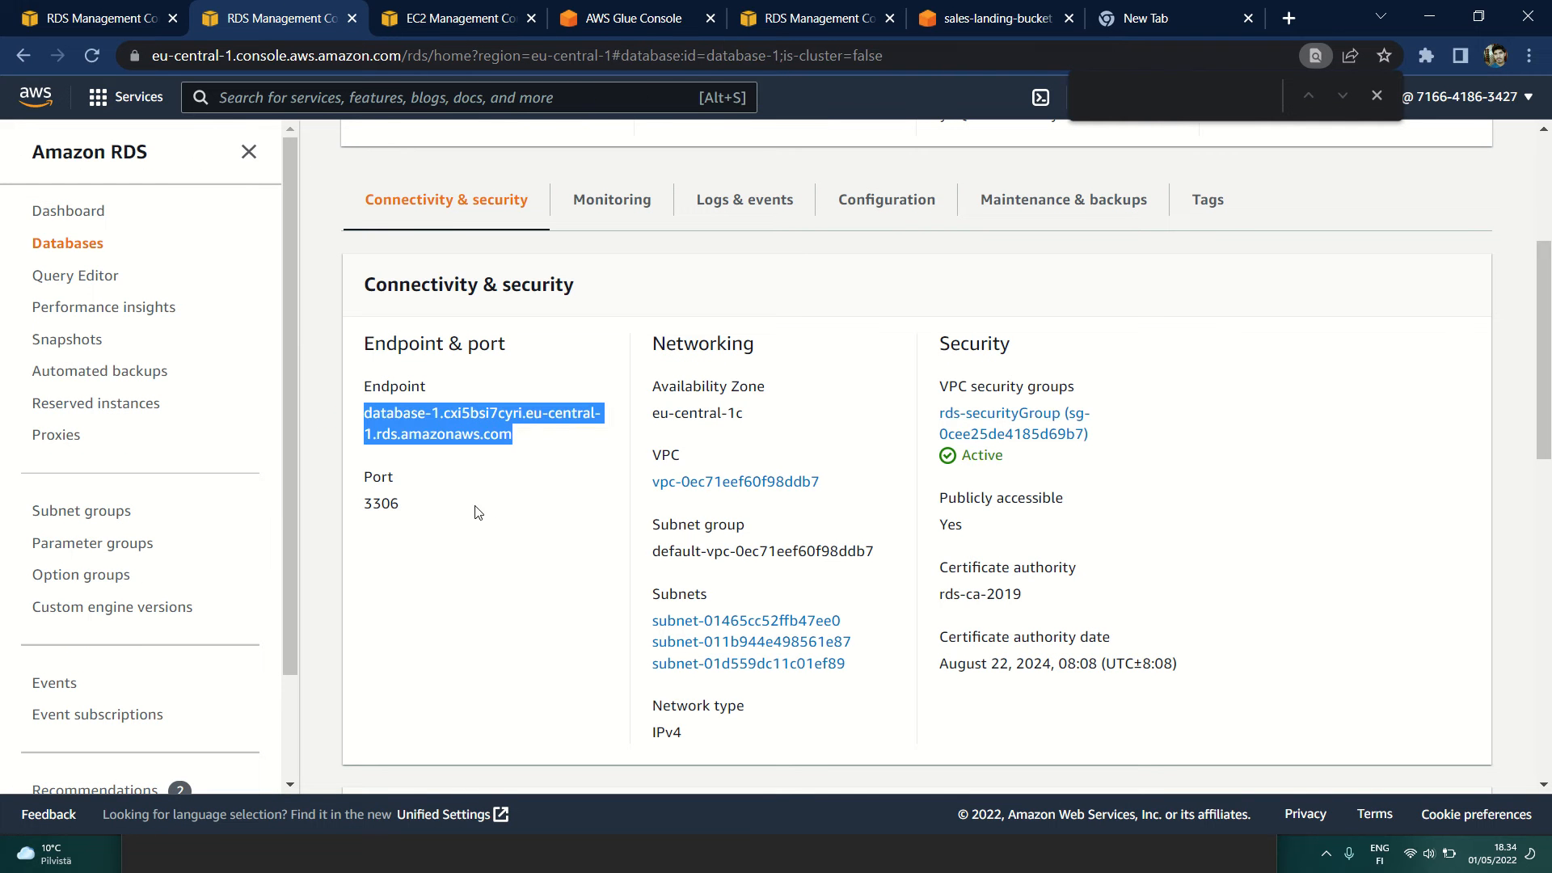
scroll(526, 547, up, 4)
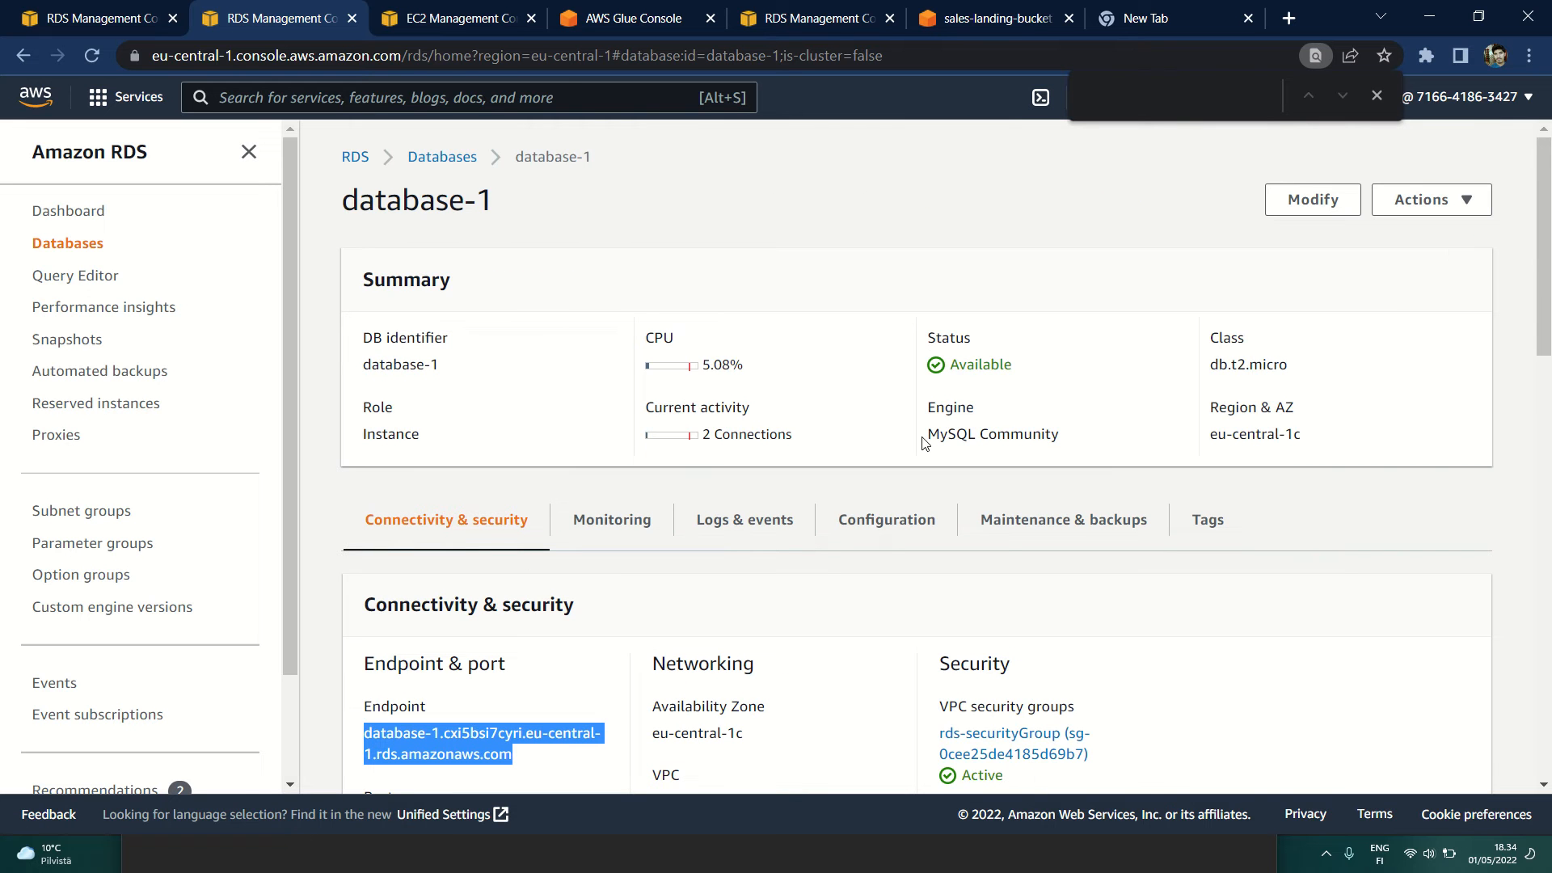
Step: Review the engine, region and instance class in database-1's summary
drag(929, 441, 1056, 437)
click(1112, 439)
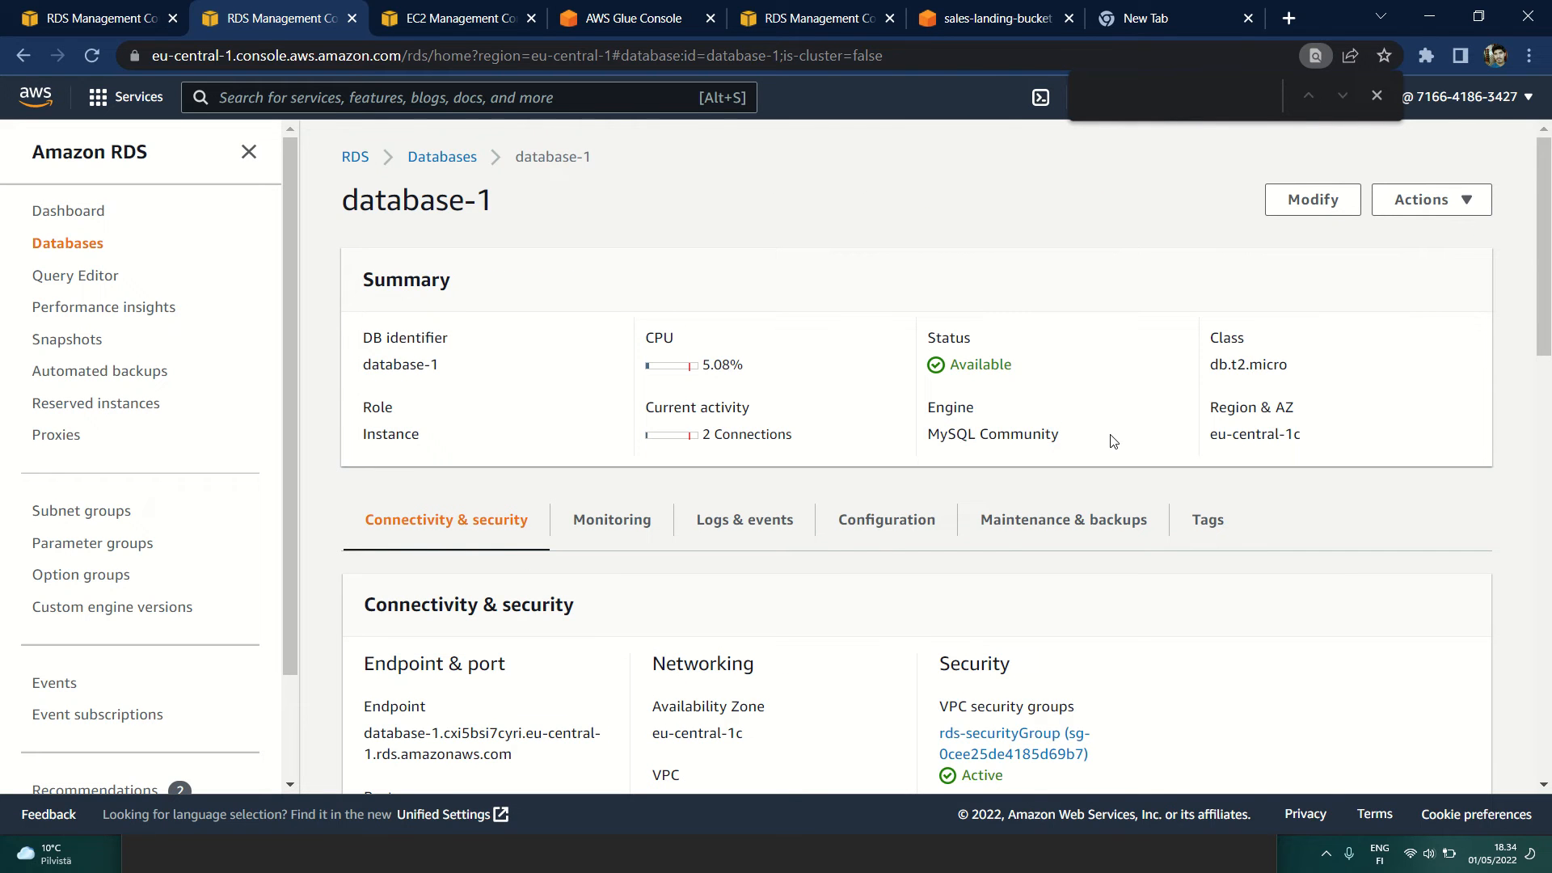
drag(1213, 437, 1334, 443)
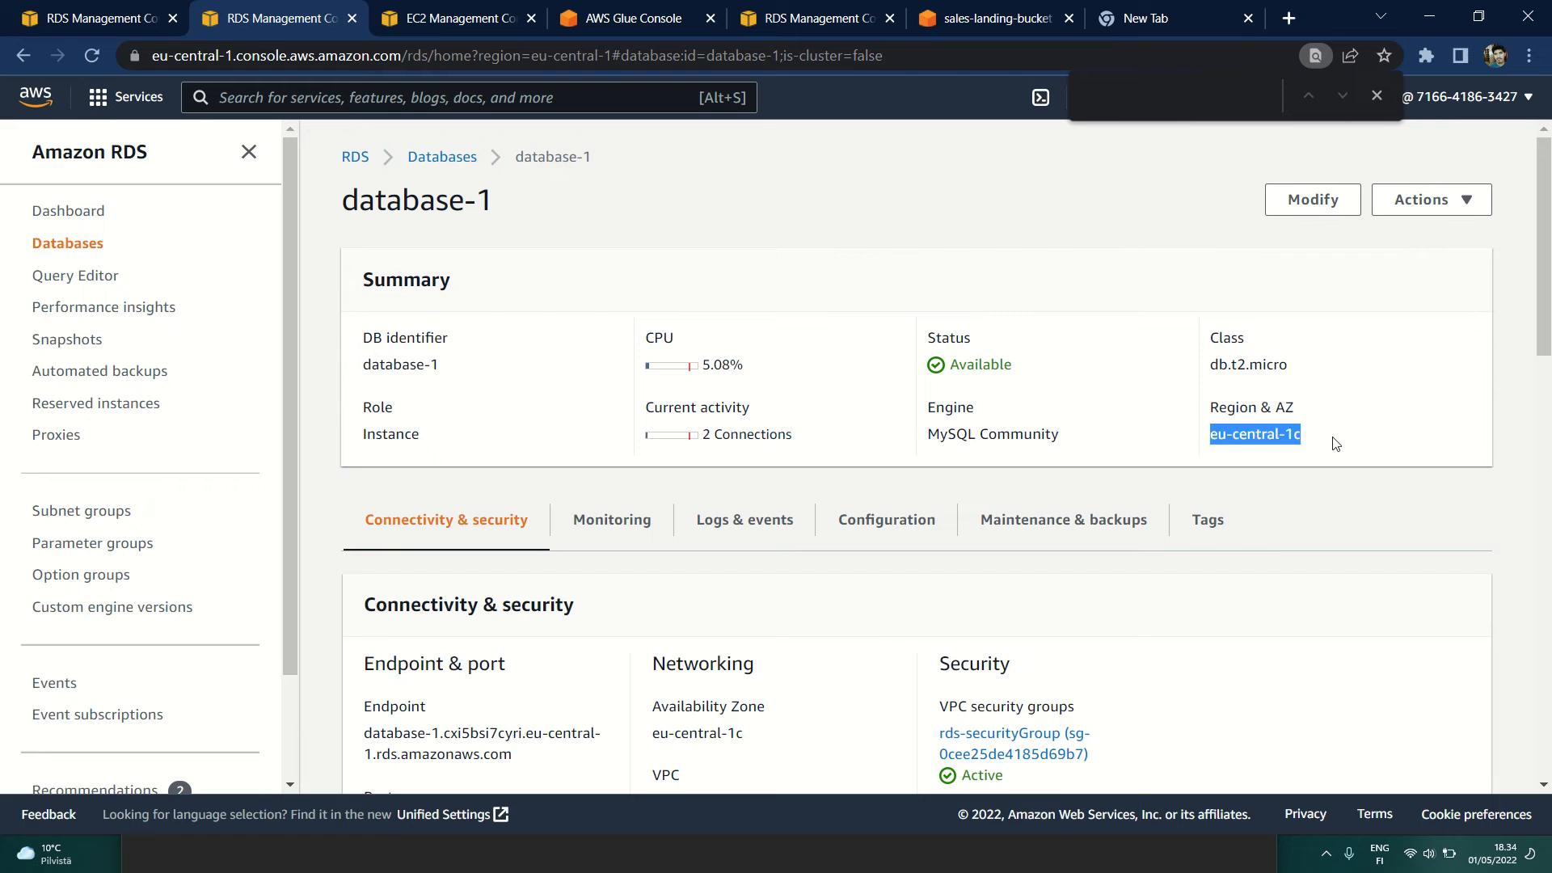
drag(1213, 370, 1330, 377)
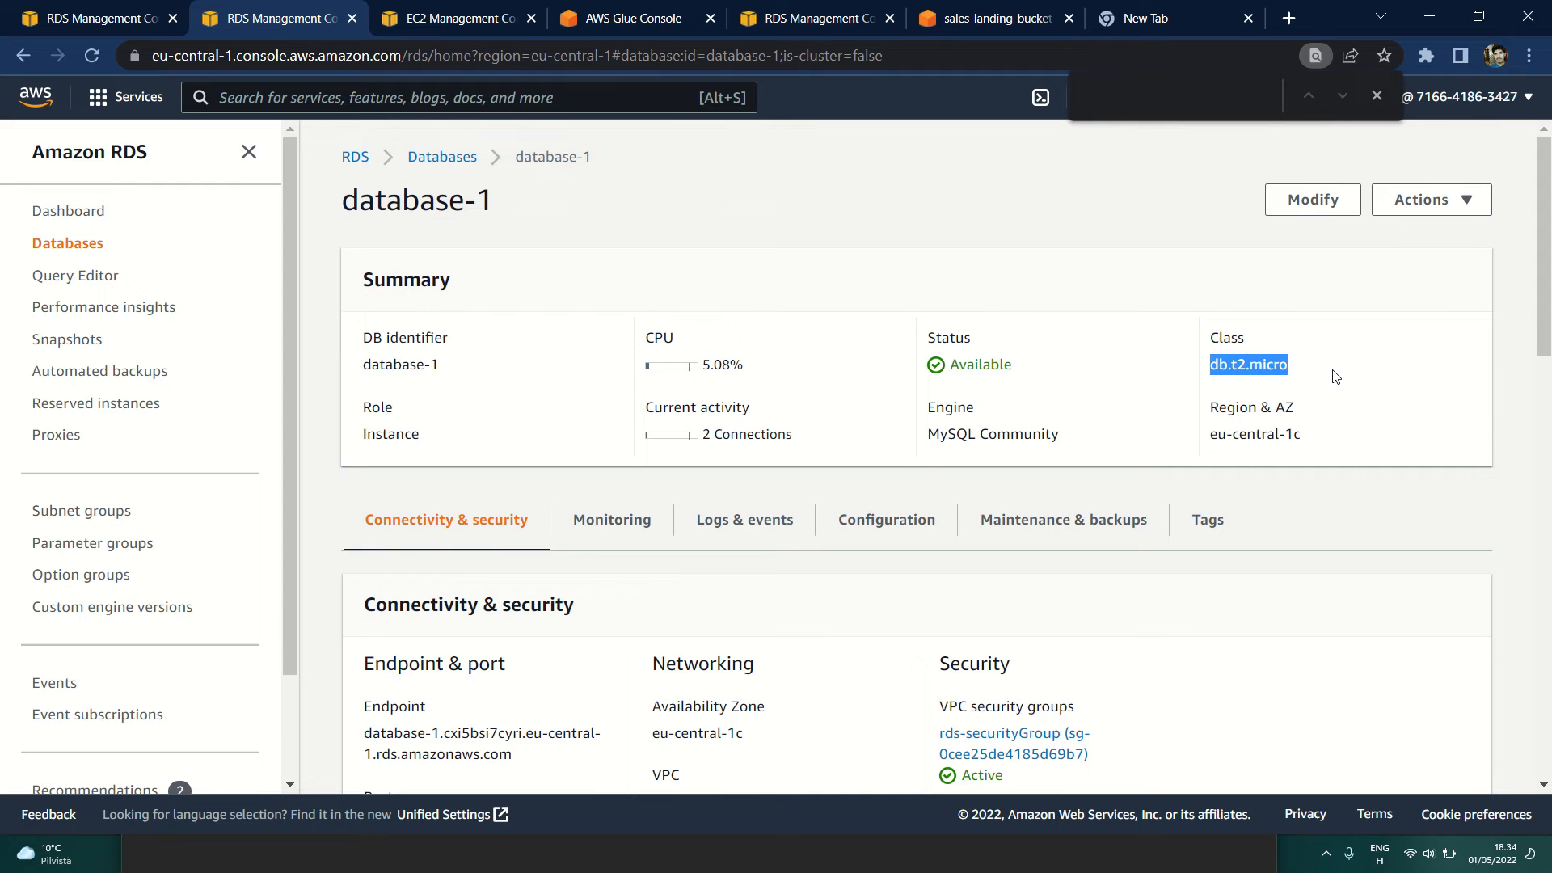
click(1222, 408)
drag(928, 438, 1081, 443)
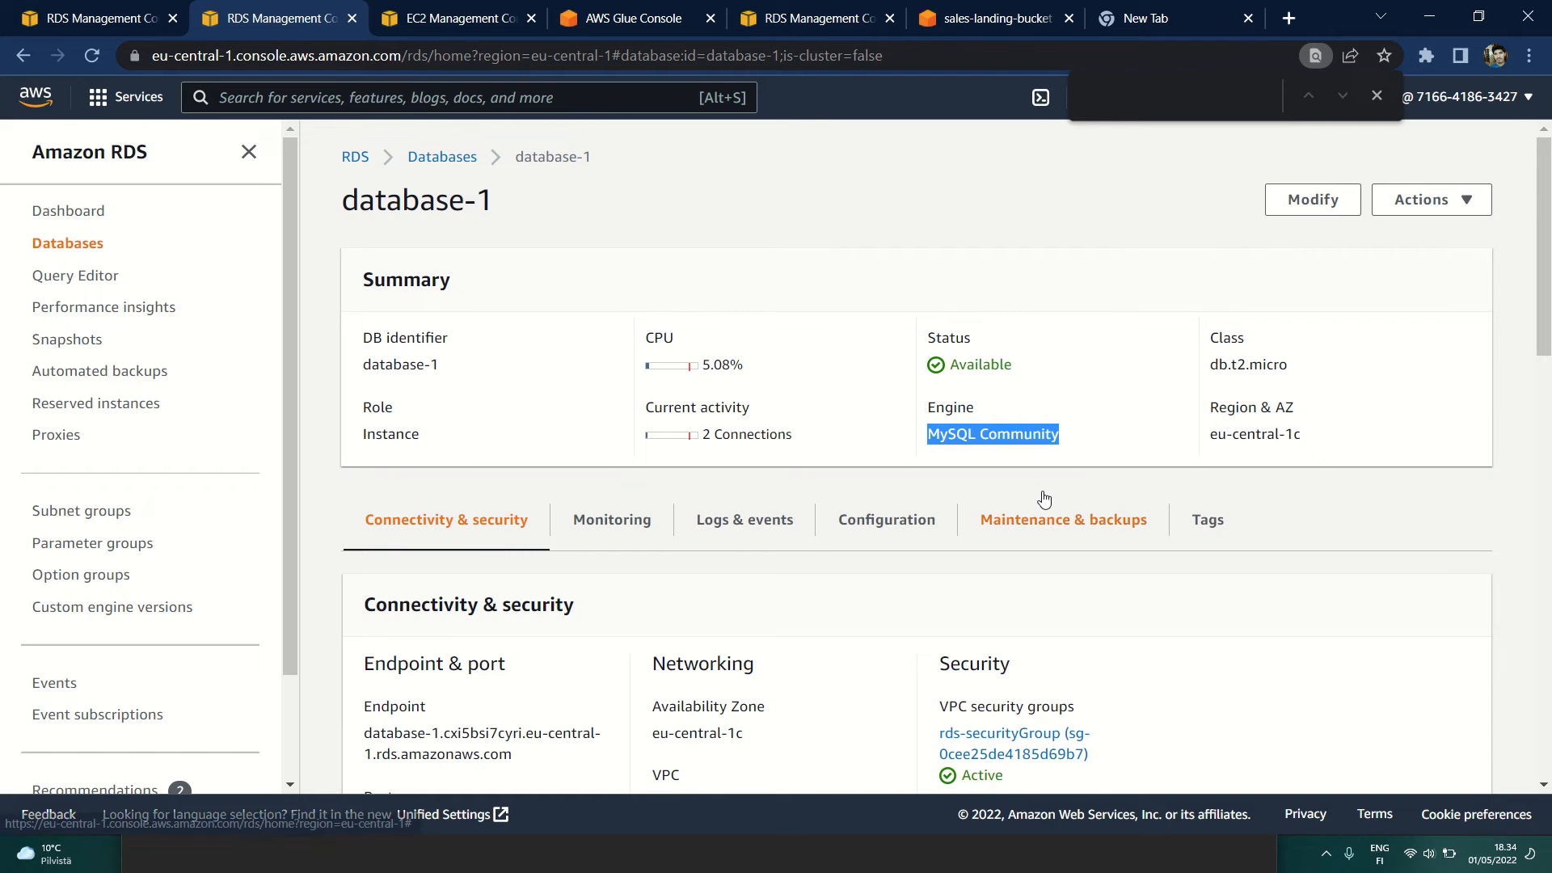
Step: Check the VPC security group assigned to database-1 in its connectivity and security details
scroll(970, 493, down, 3)
click(934, 523)
drag(934, 524, 1124, 533)
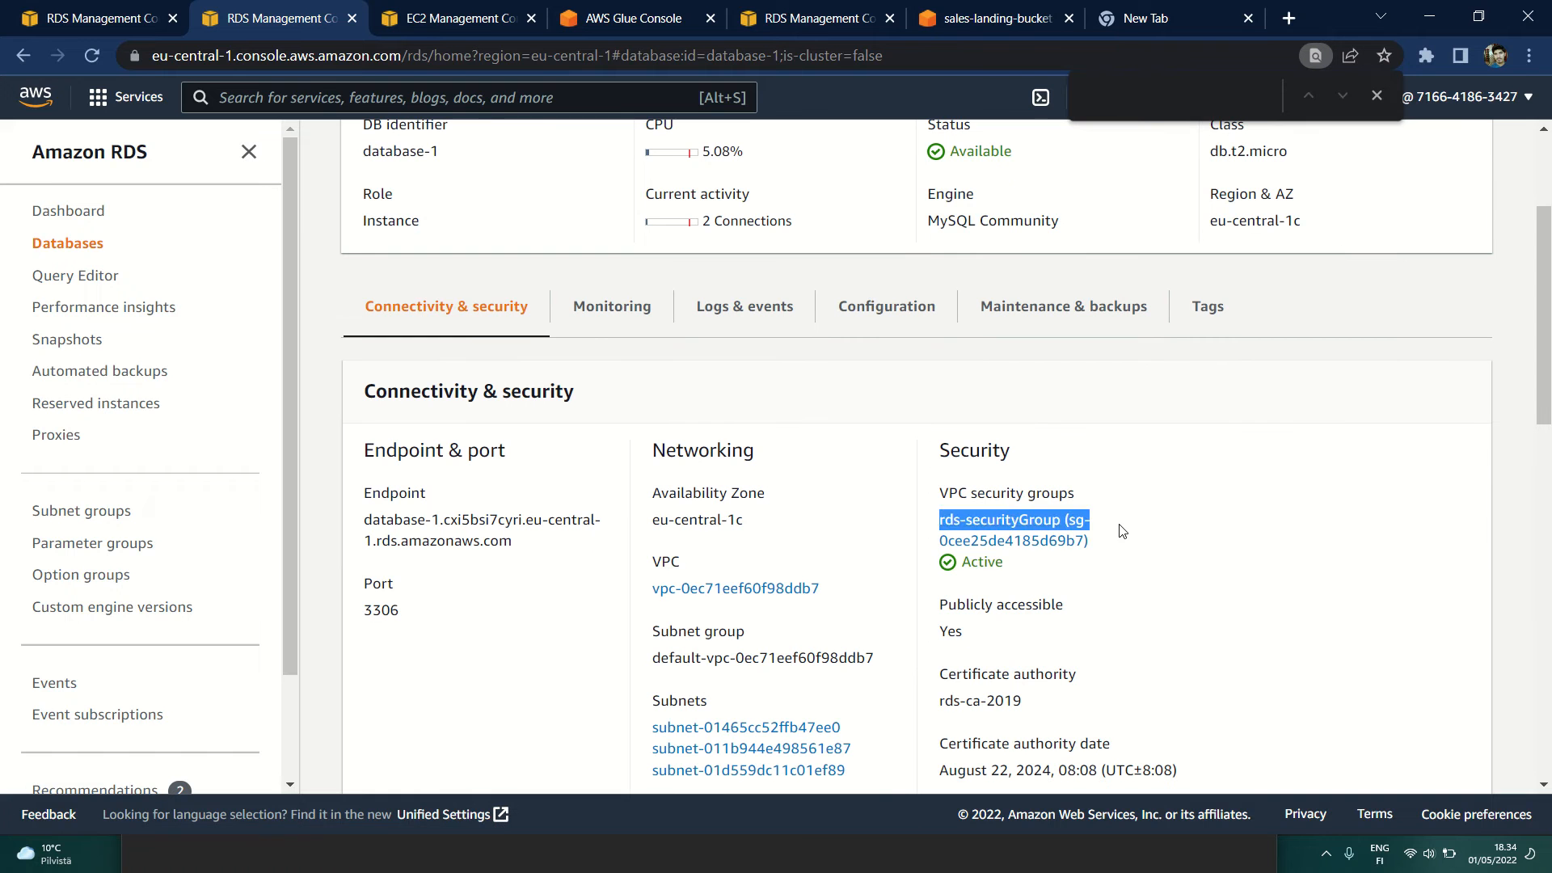
click(1164, 532)
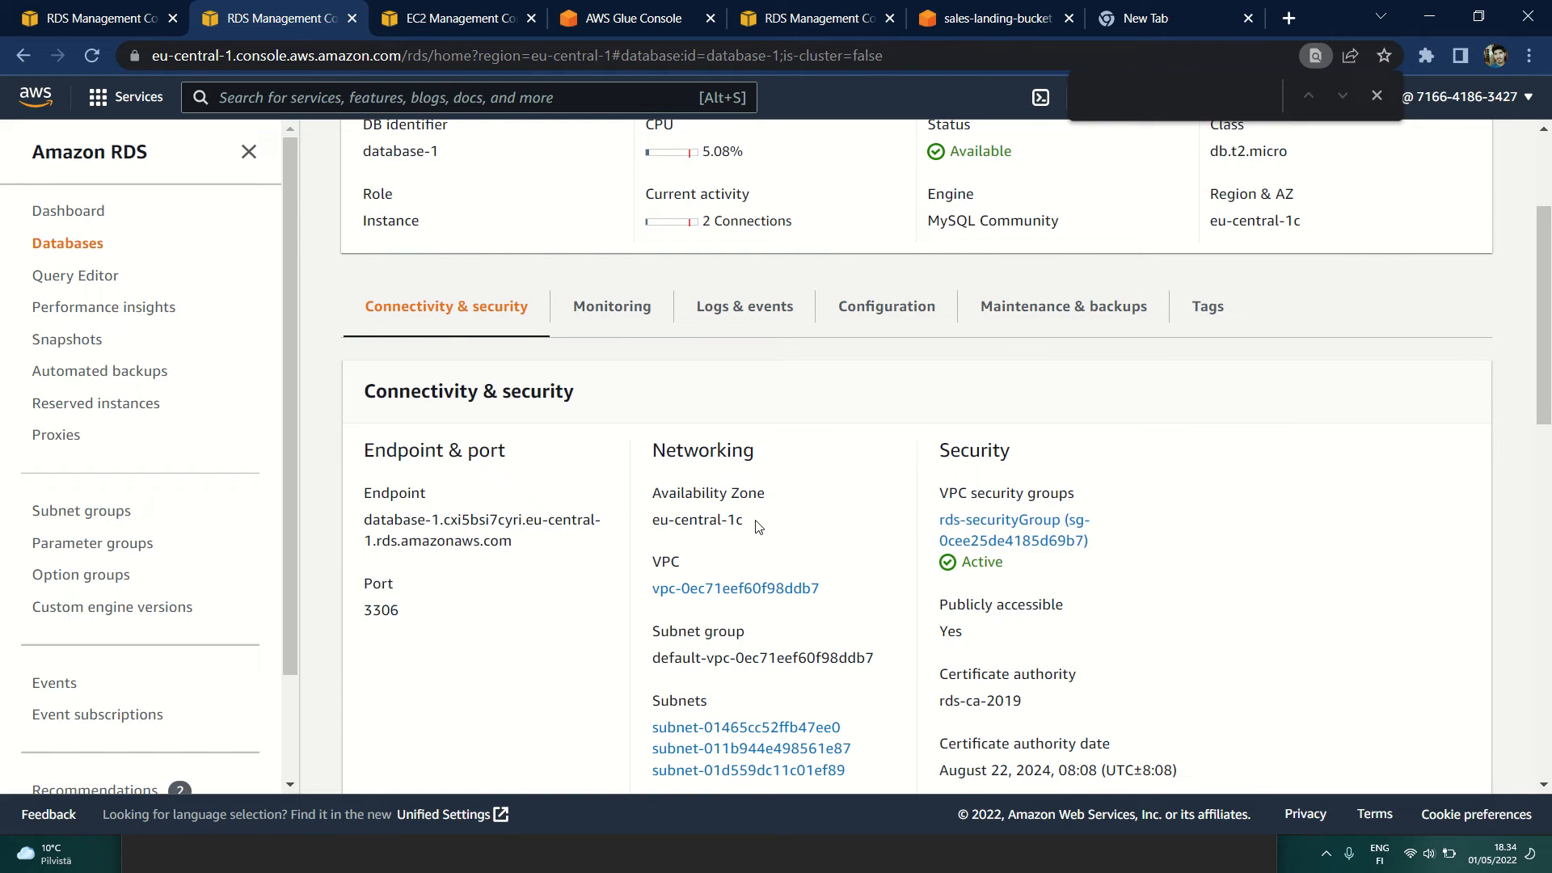
Step: Switch to MySQL Workbench, open the server connections manager, and show the AWS RDS connection's parameters with the full hostname readable
key(alt+Tab)
key(alt+Tab)
key(alt+Tab)
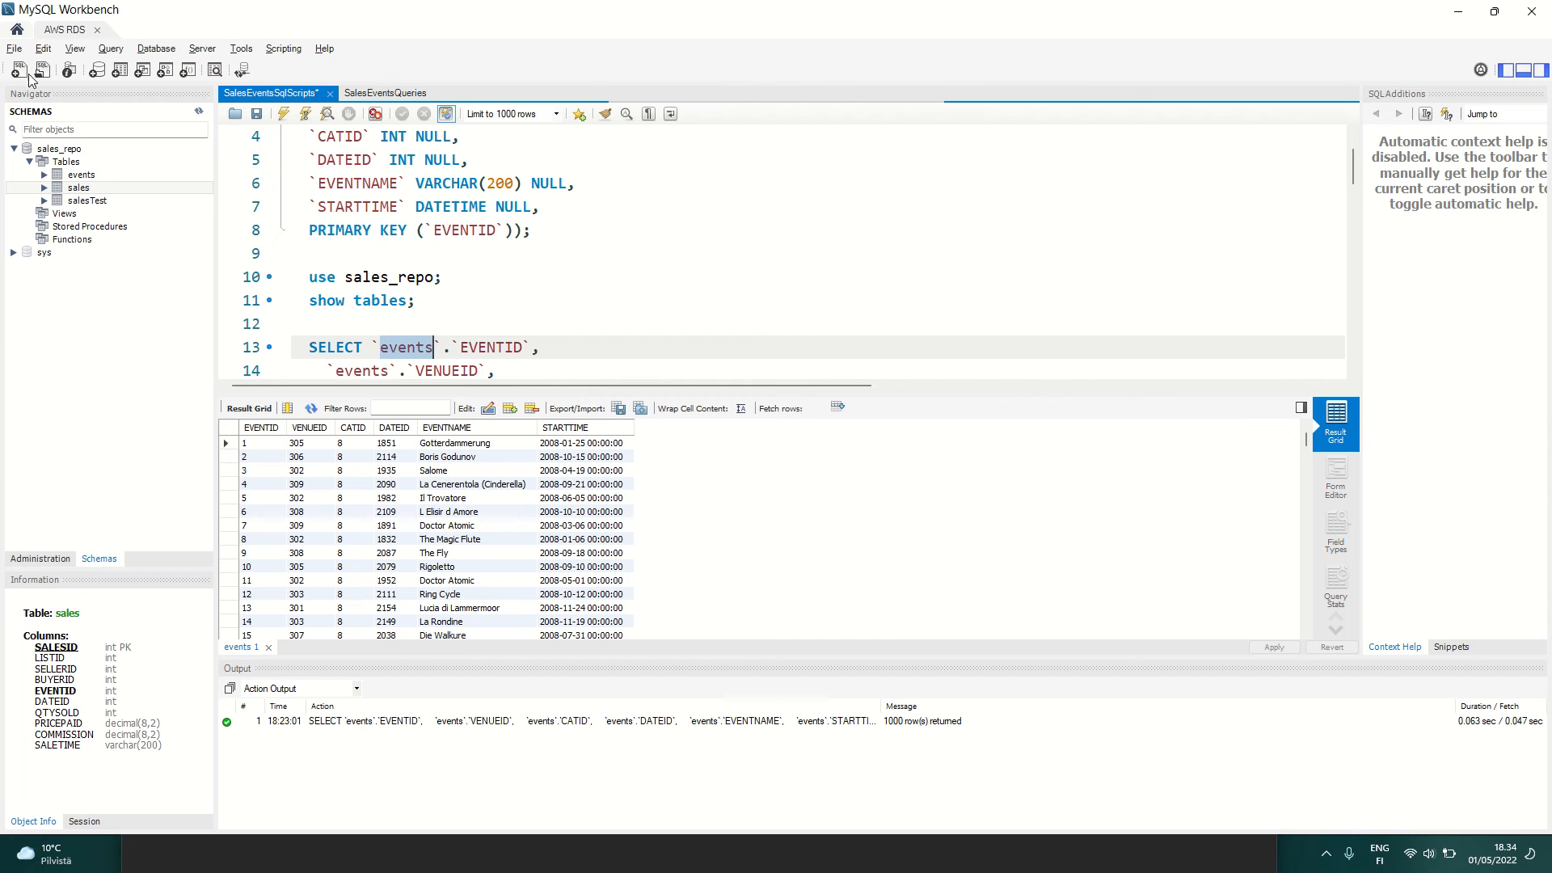
click(156, 49)
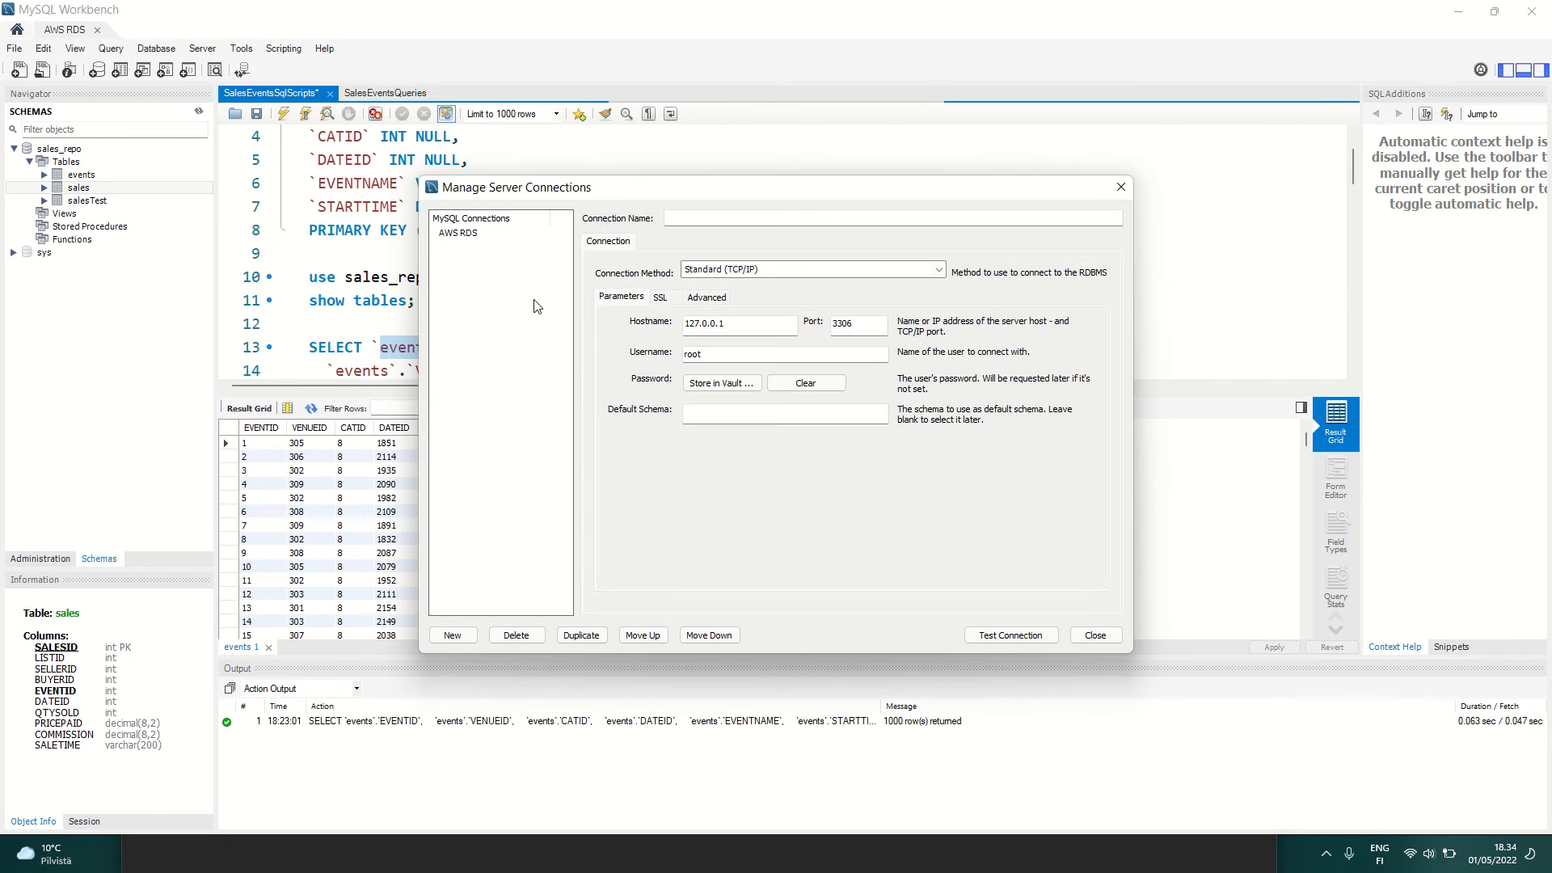
click(471, 236)
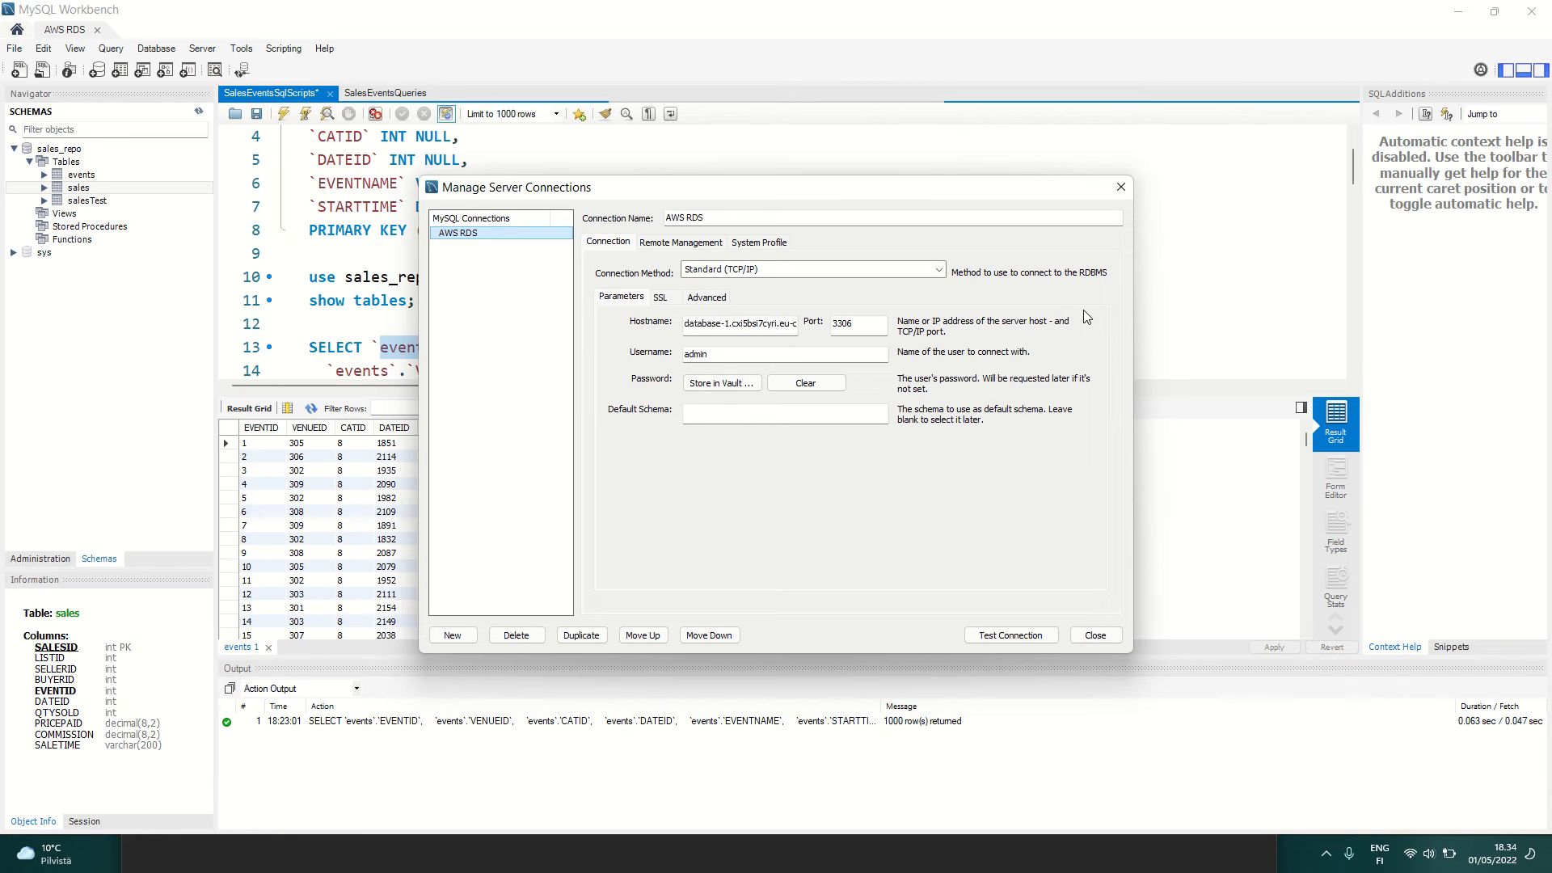
drag(1134, 314, 1469, 313)
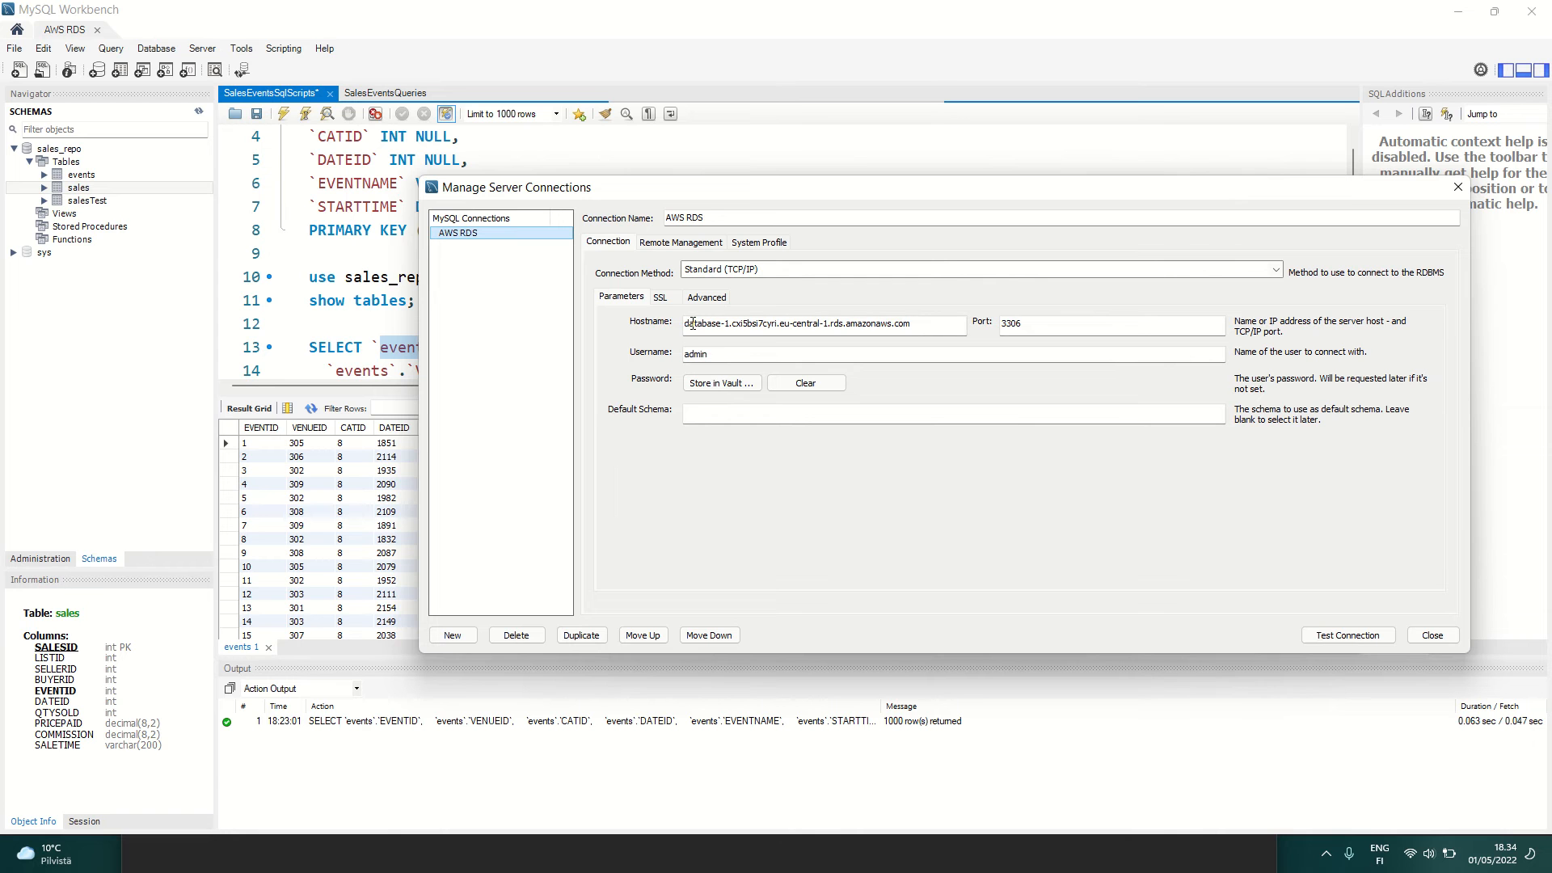
Step: Switch to the RDS console in Chrome and select database-1's endpoint to compare it with the connection's hostname
key(super+Tab)
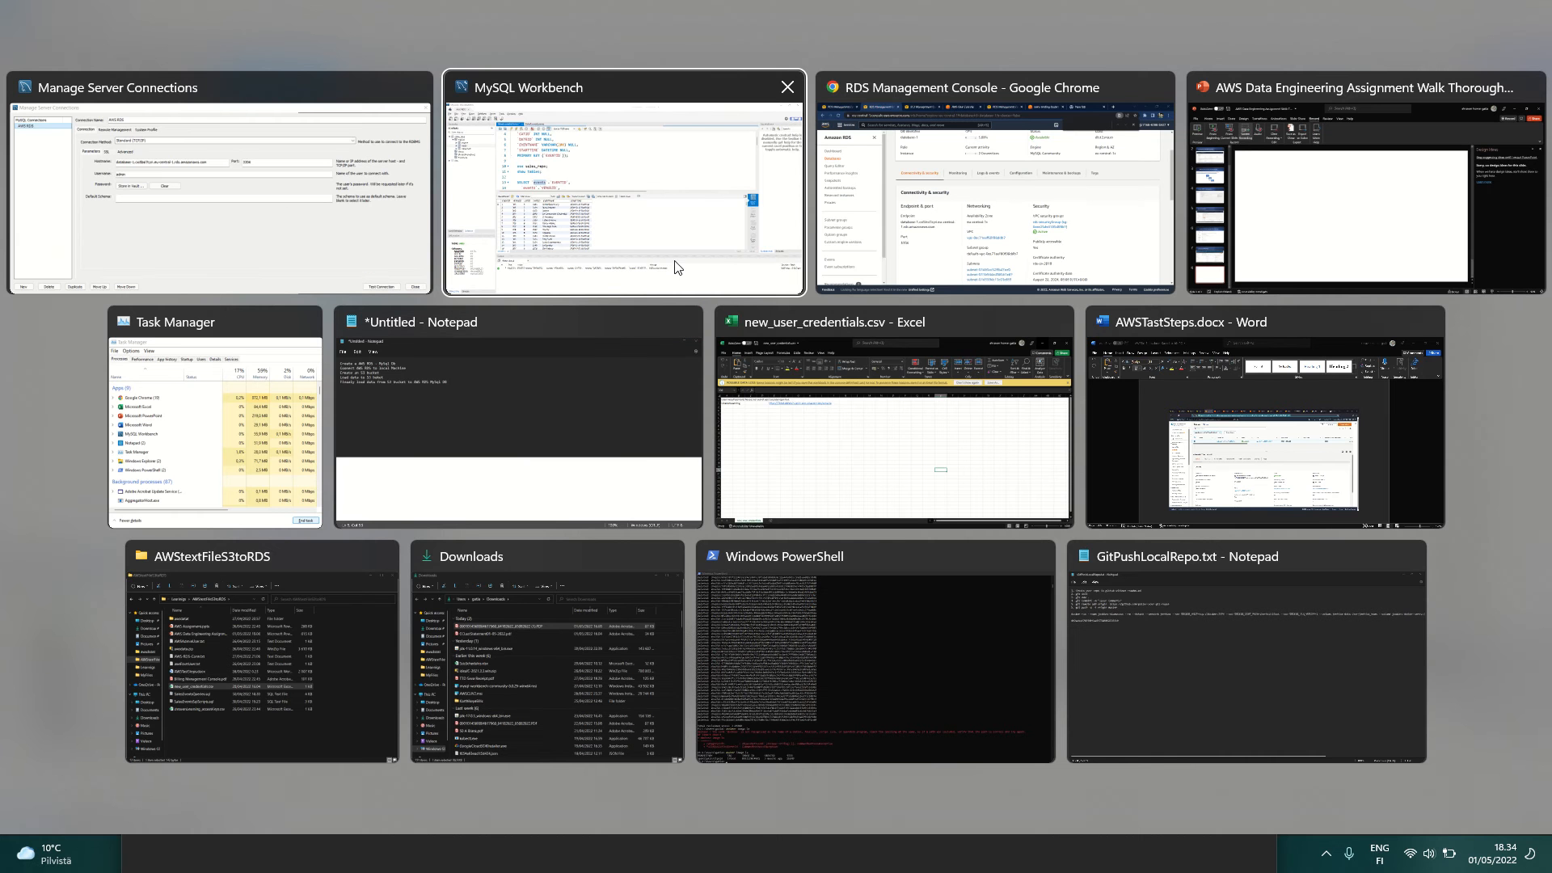
key(Right)
key(Return)
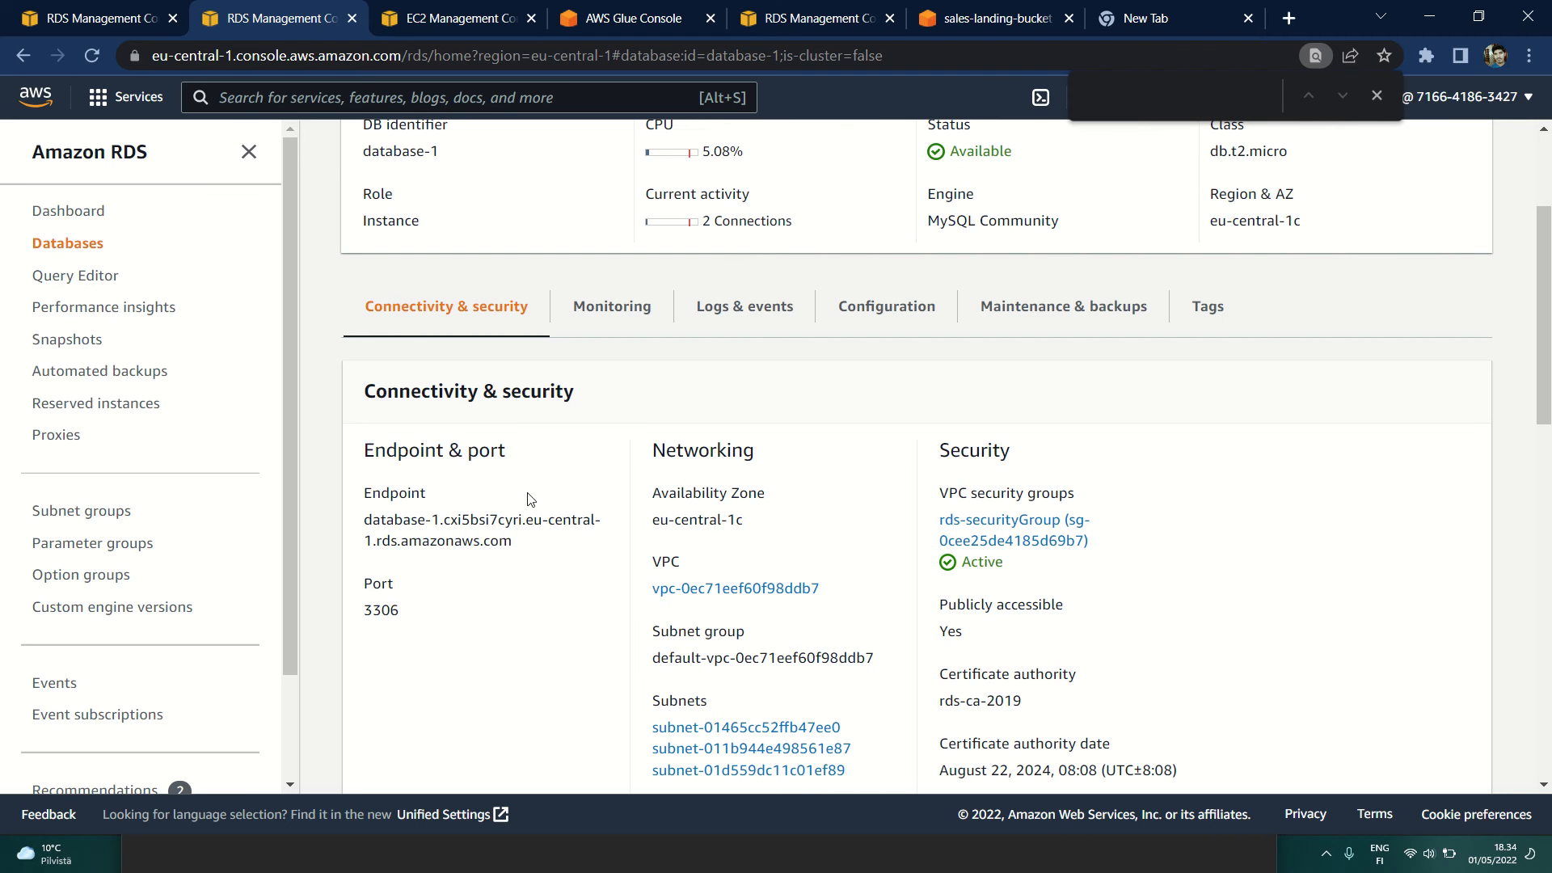
triple_click(428, 524)
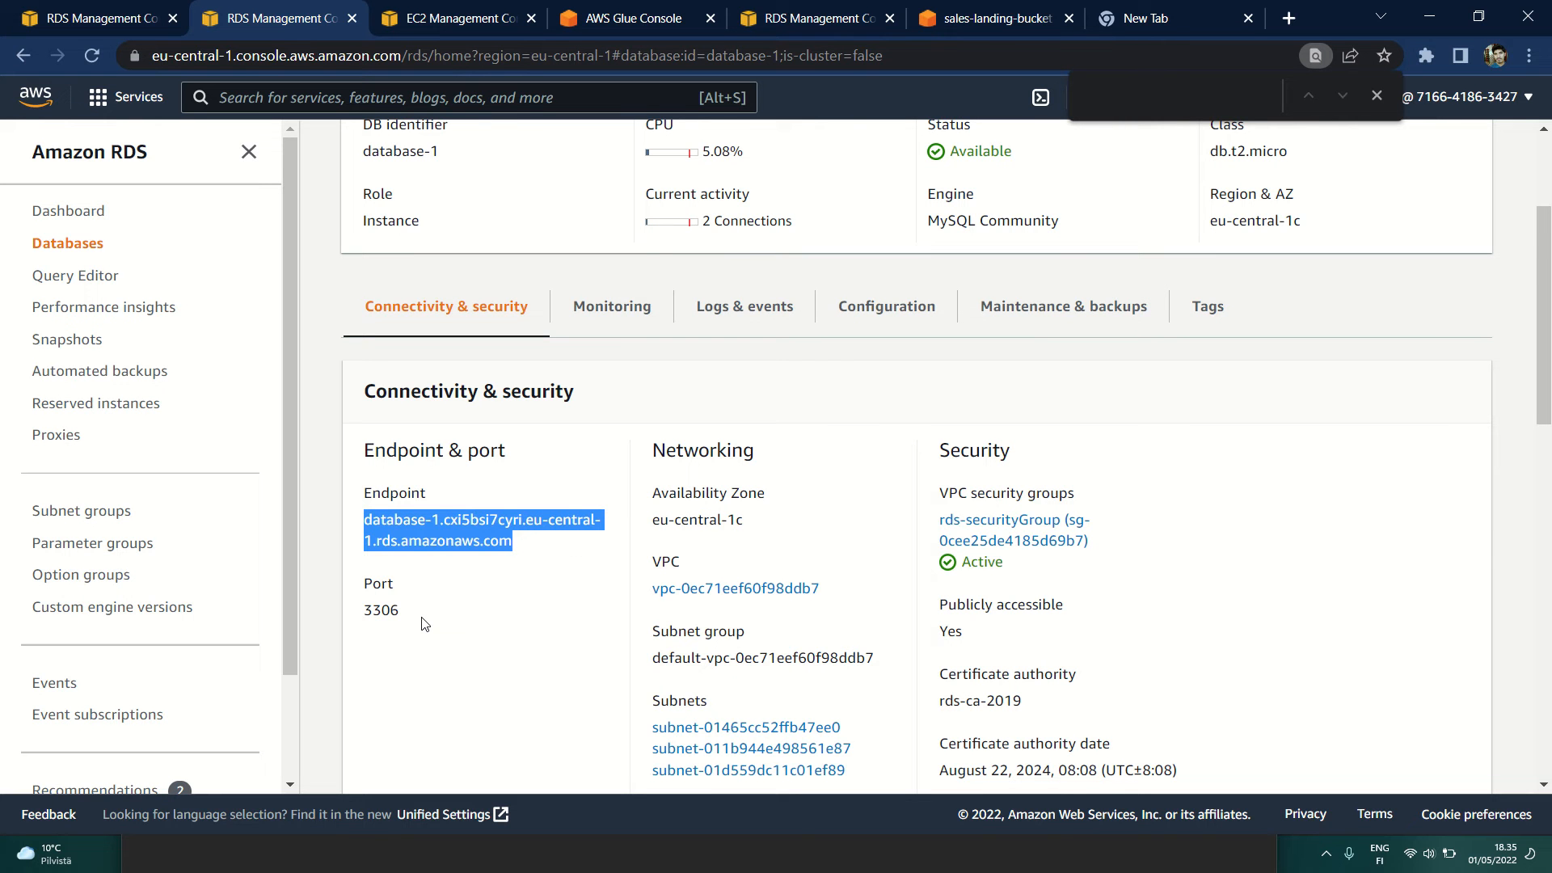
Step: Switch back to MySQL Workbench, test the AWS RDS connection, and close the server connections manager
key(super+Tab)
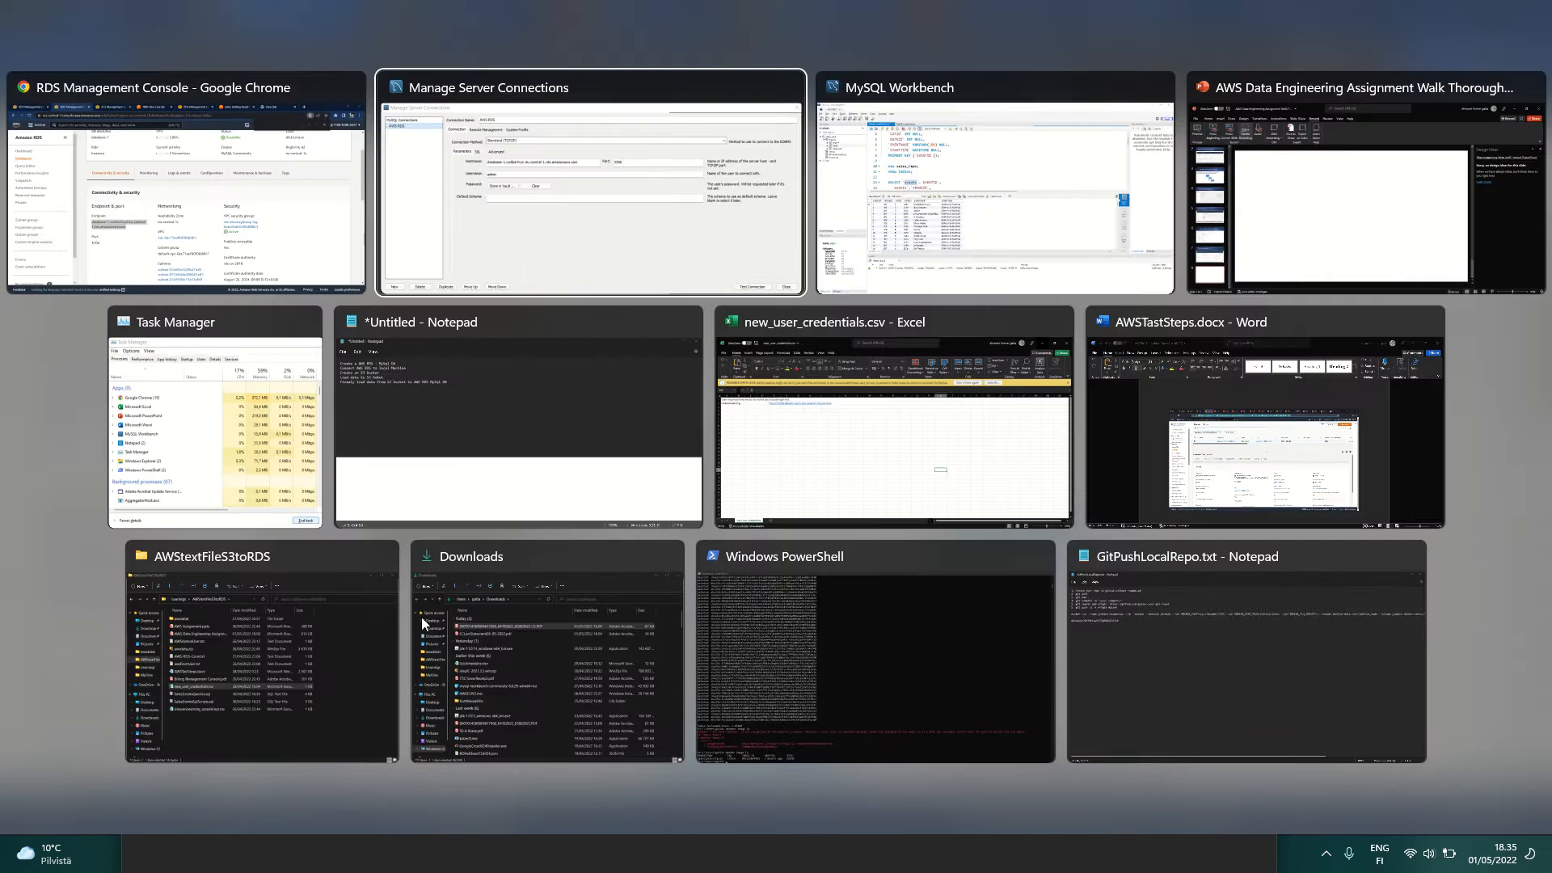
key(Left)
key(Return)
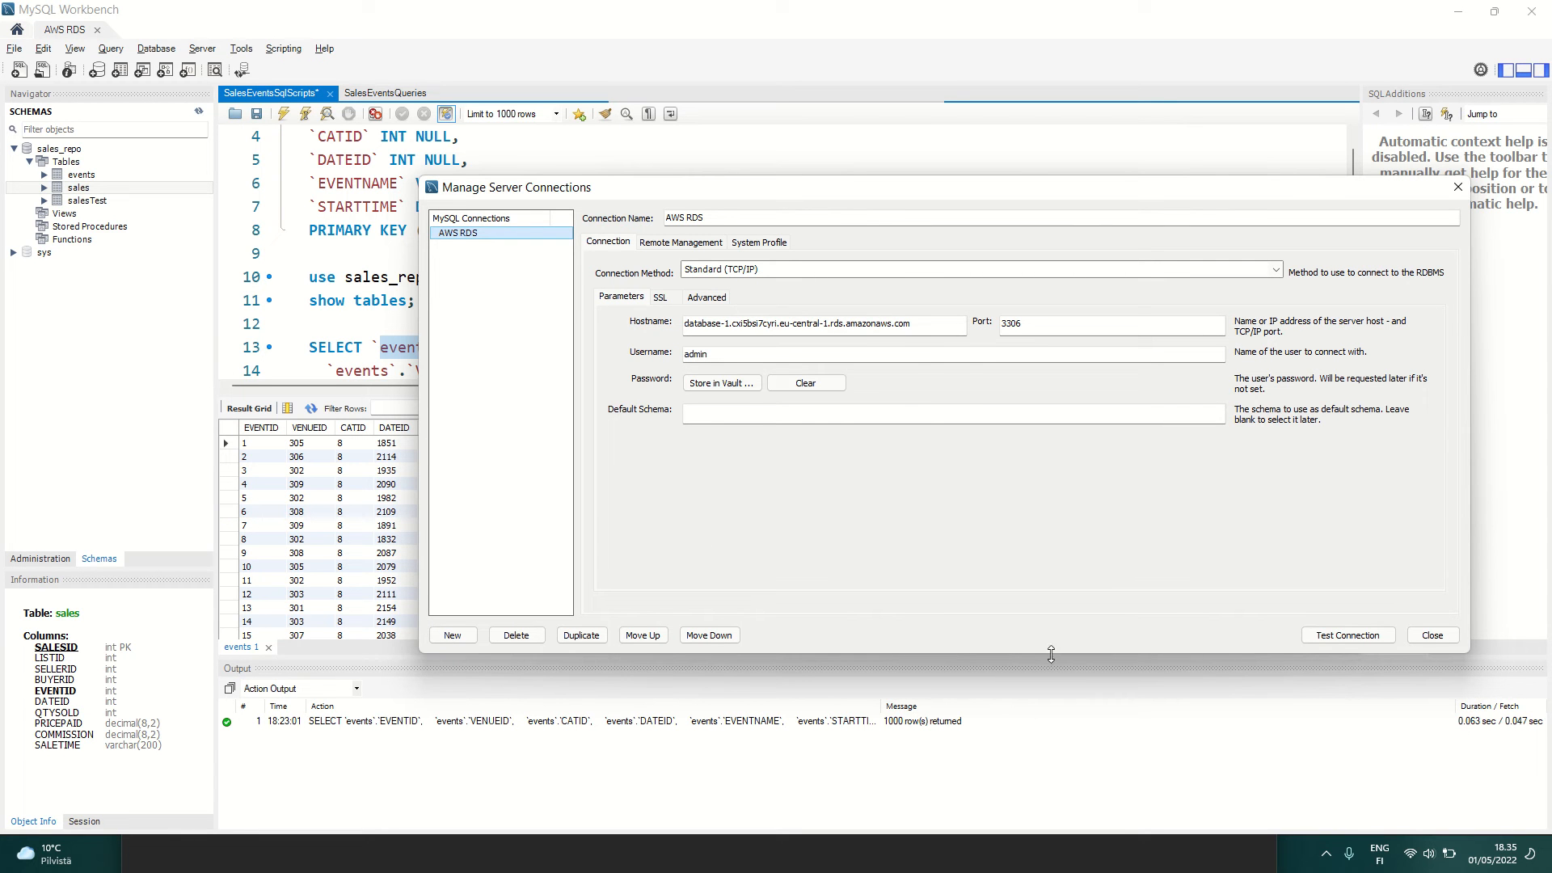
click(1347, 635)
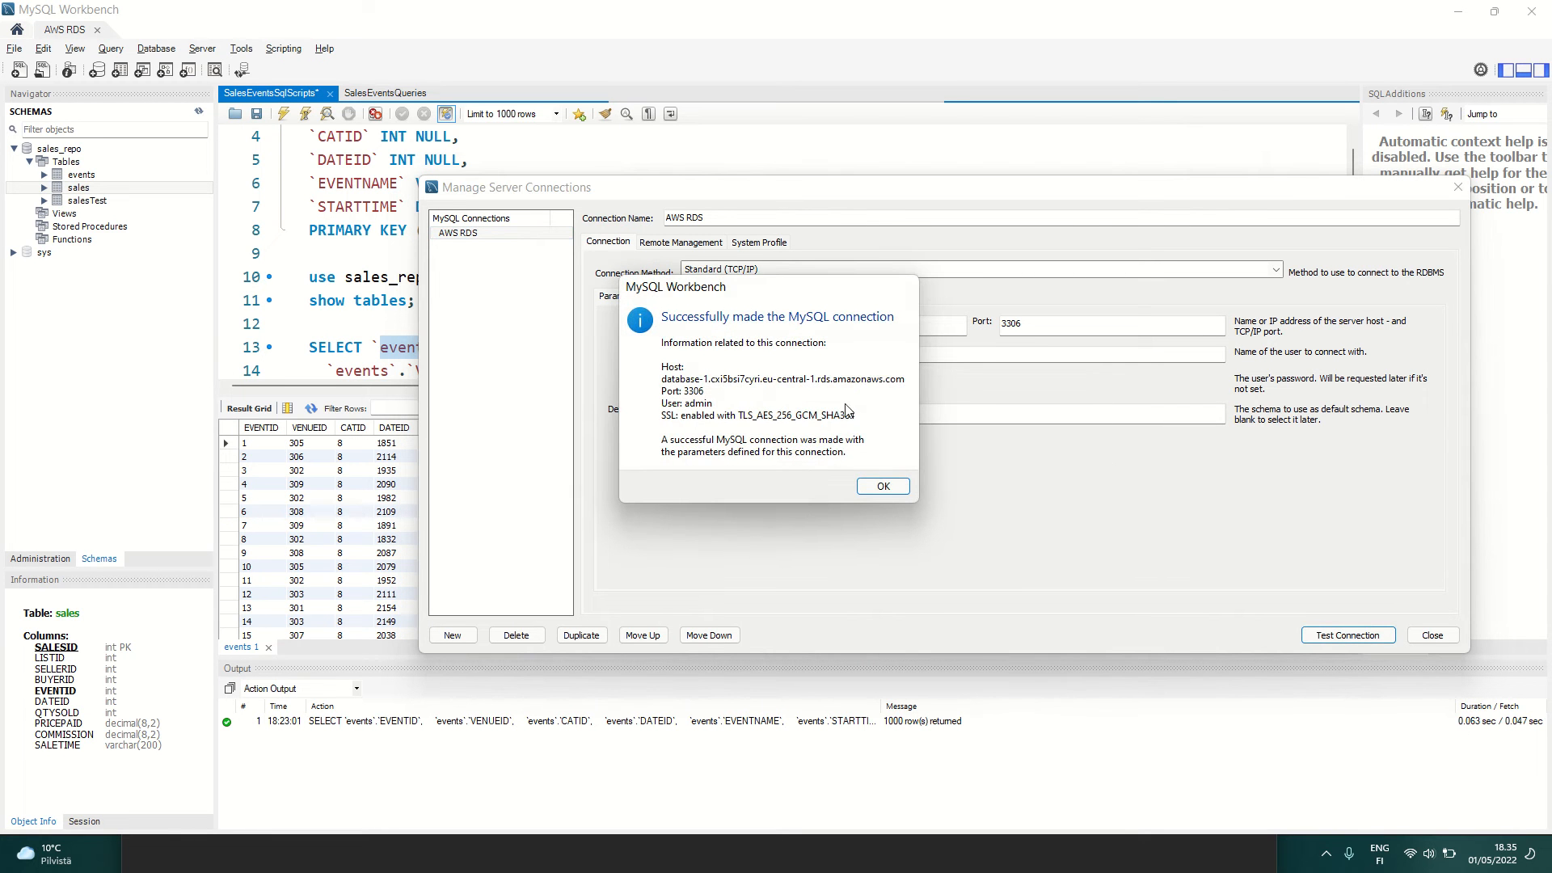
click(864, 484)
click(1457, 186)
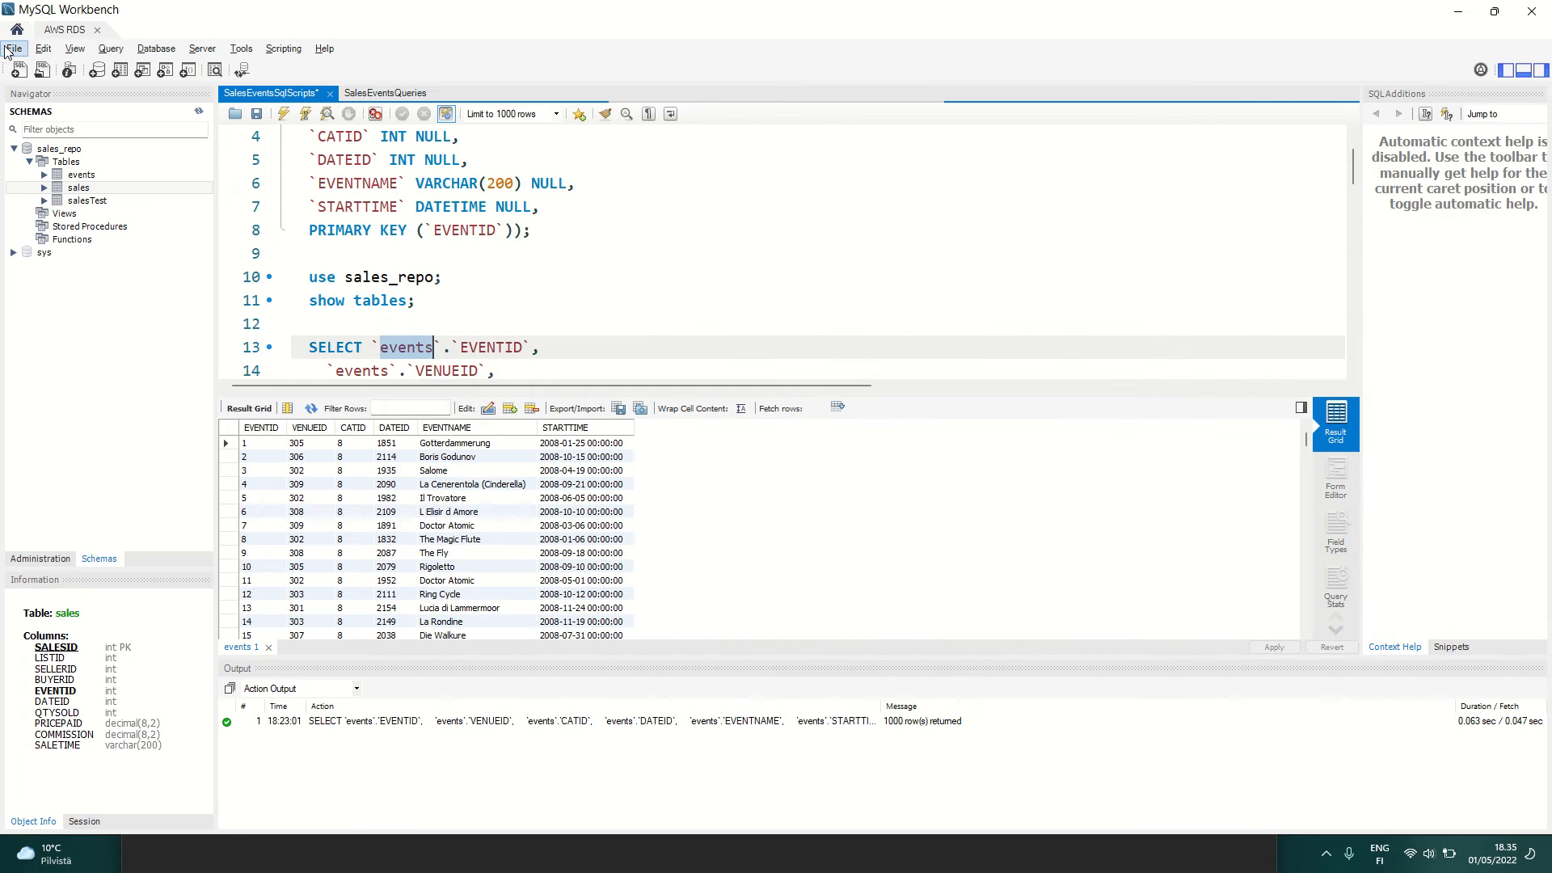
Step: Inspect the sales_repo schema and the columns of its events, salesTest and sales tables
click(48, 151)
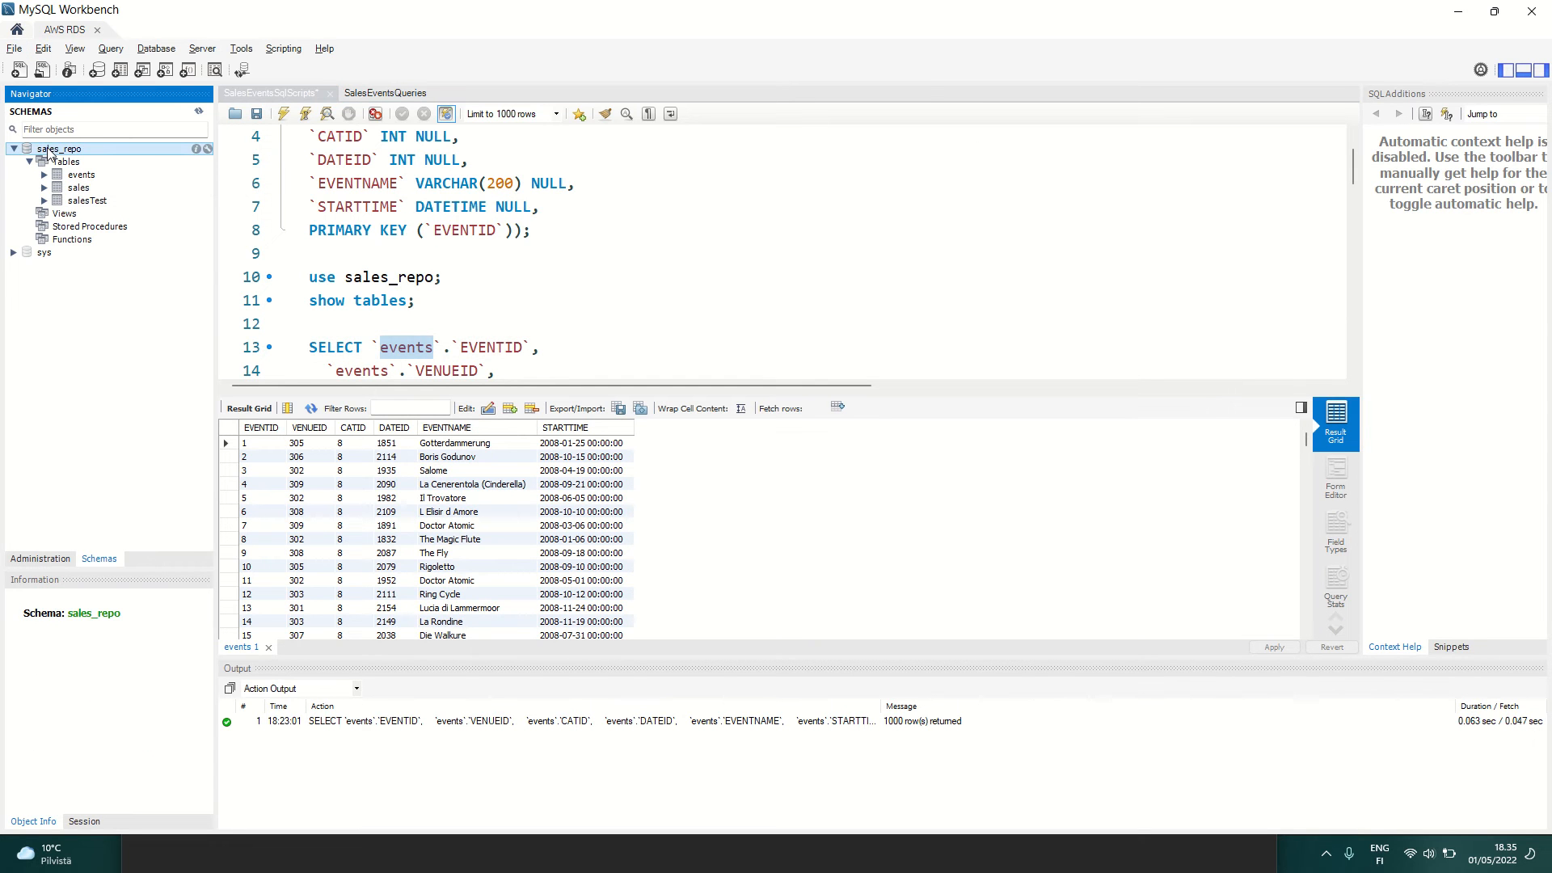
click(82, 175)
click(85, 201)
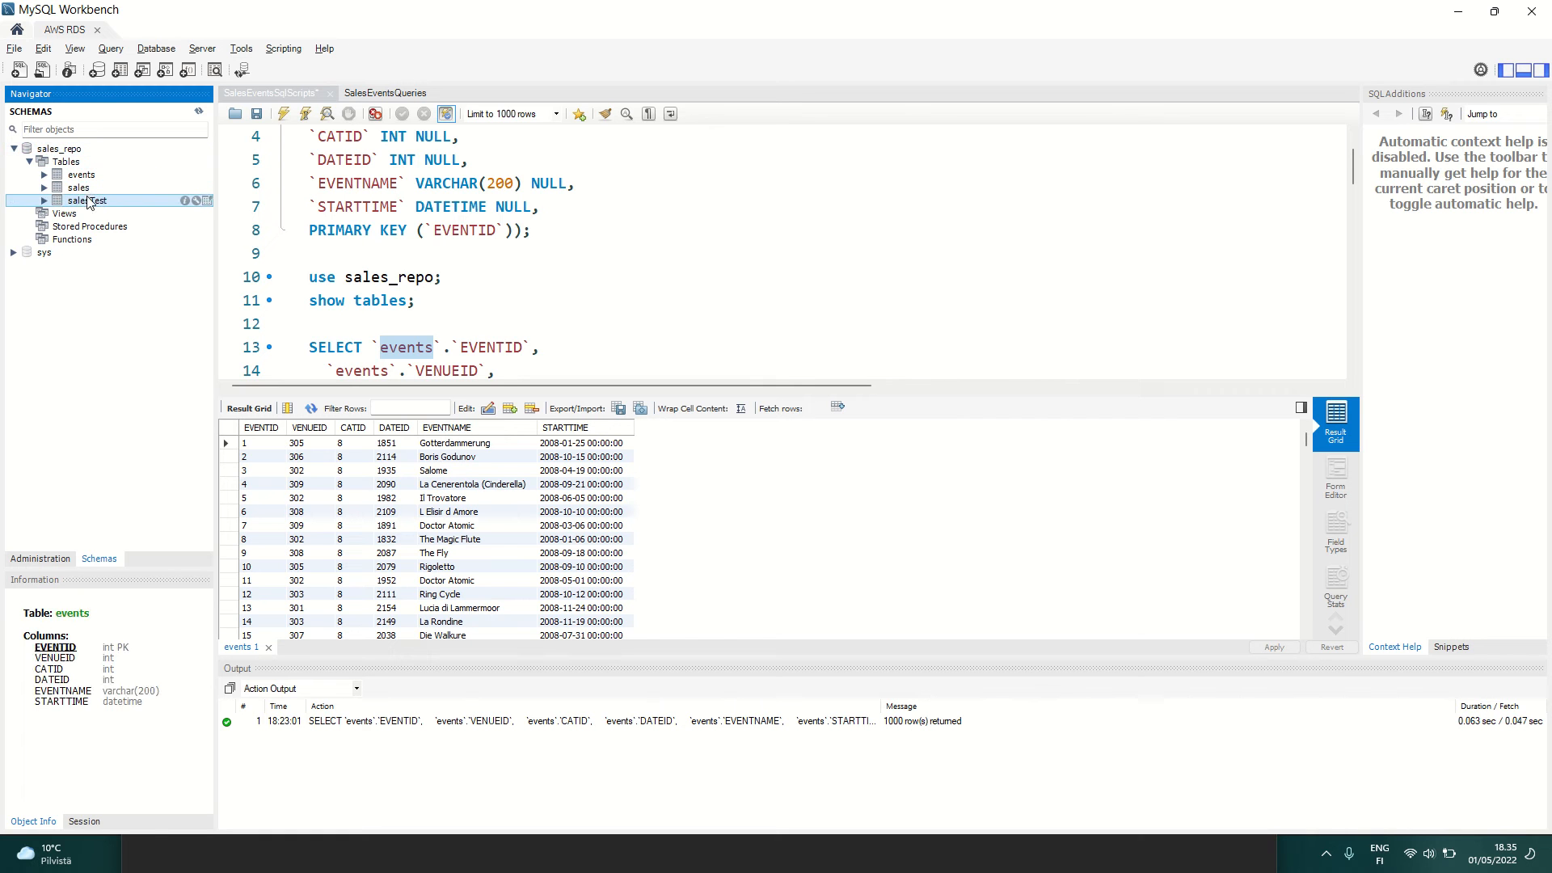
click(84, 188)
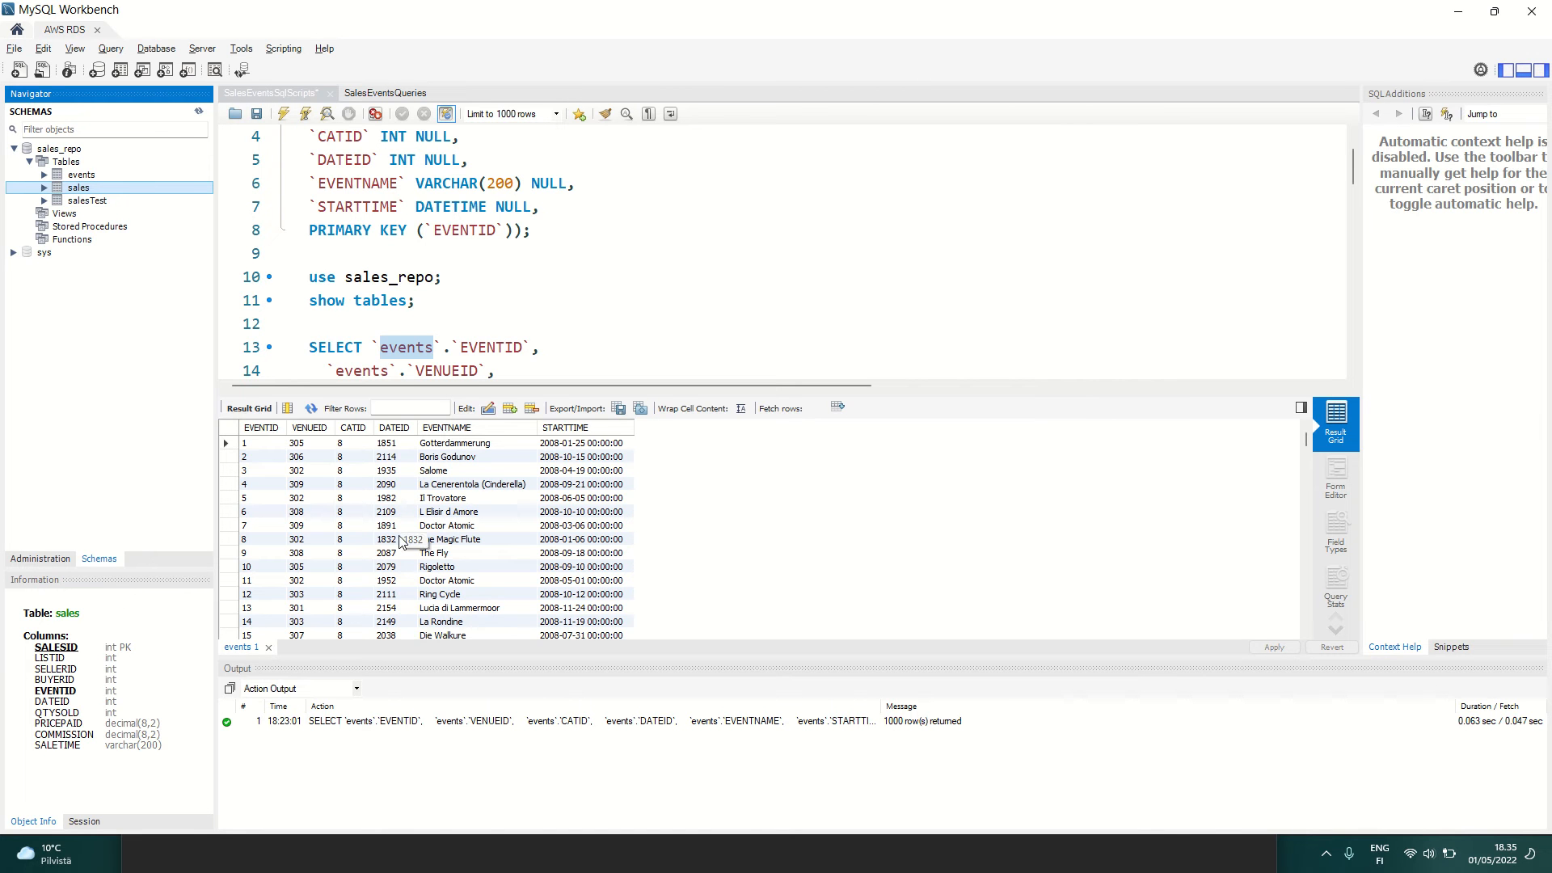
Step: Switch to the untitled Notepad task list and review its items from creating the RDS MySQL database to loading data into the S3 bucket
key(alt+Tab)
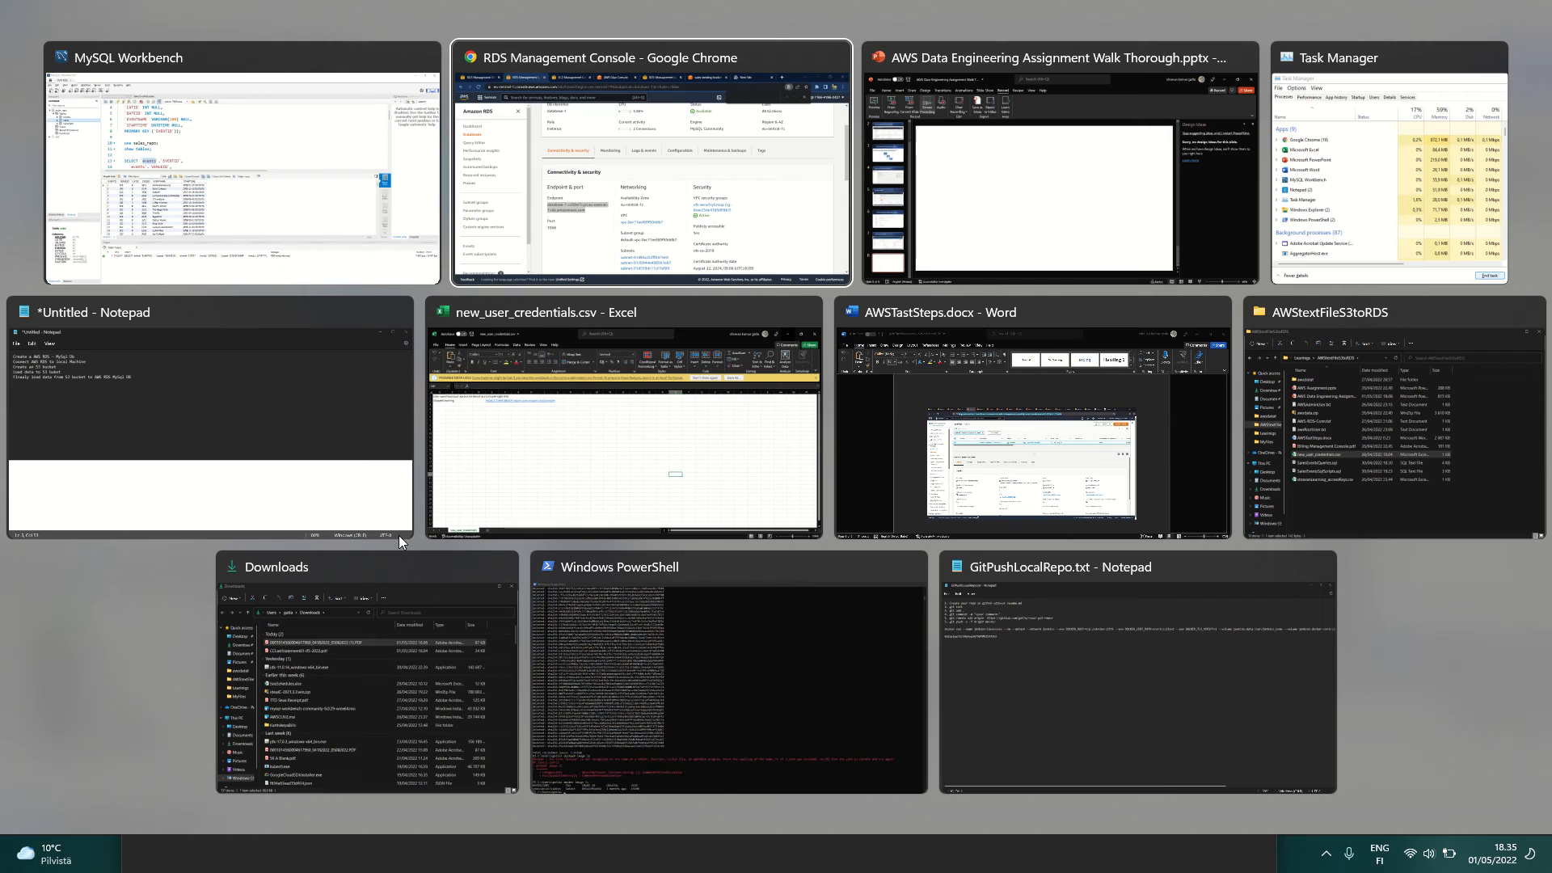
key(alt+Tab)
key(alt+Tab)
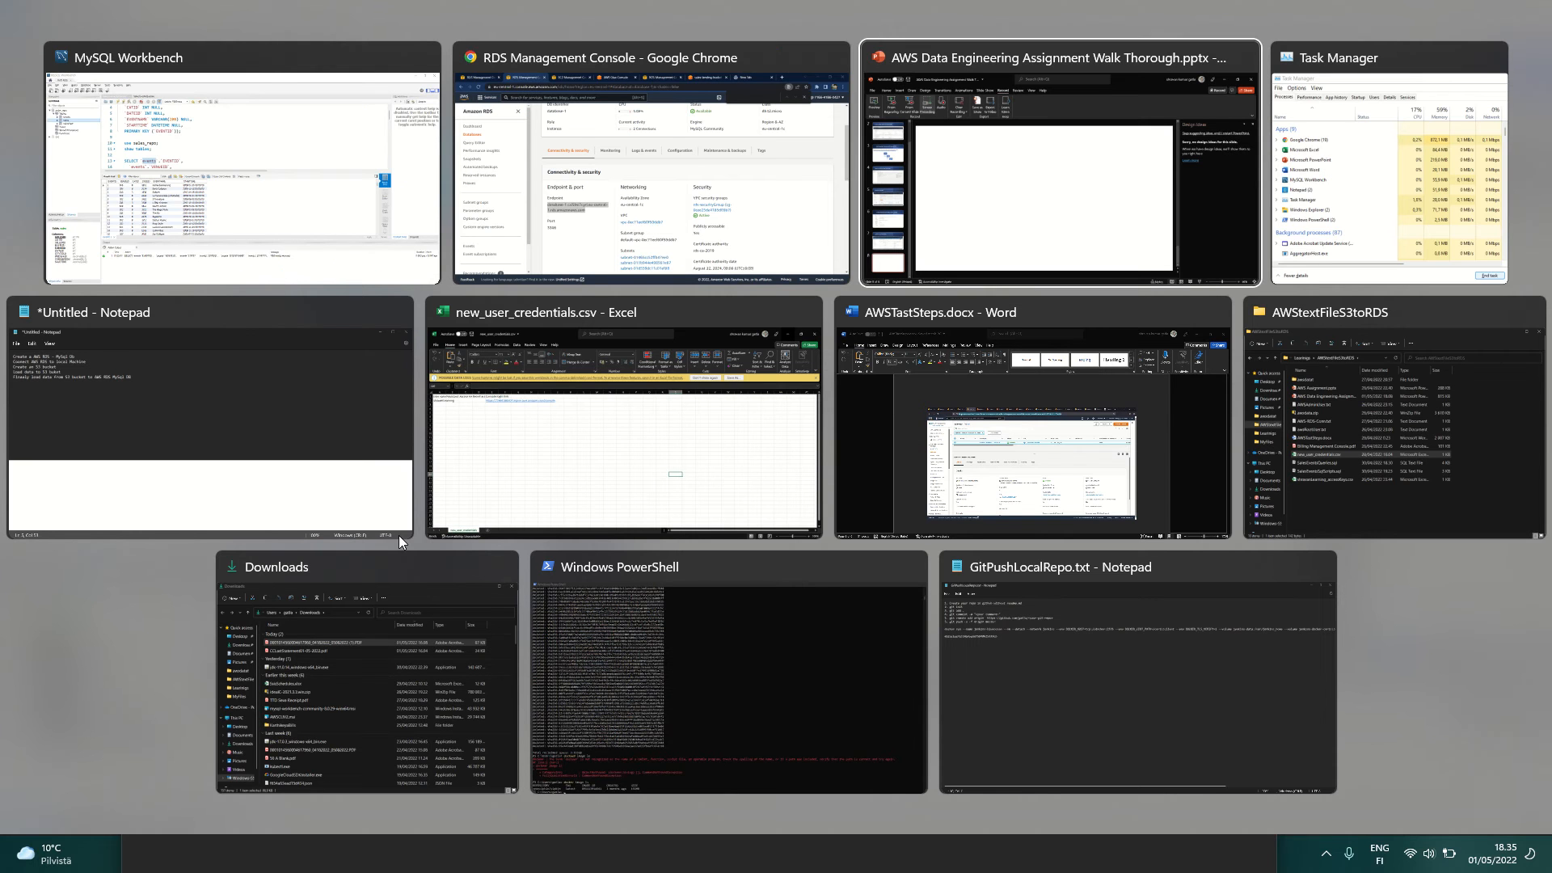
click(399, 535)
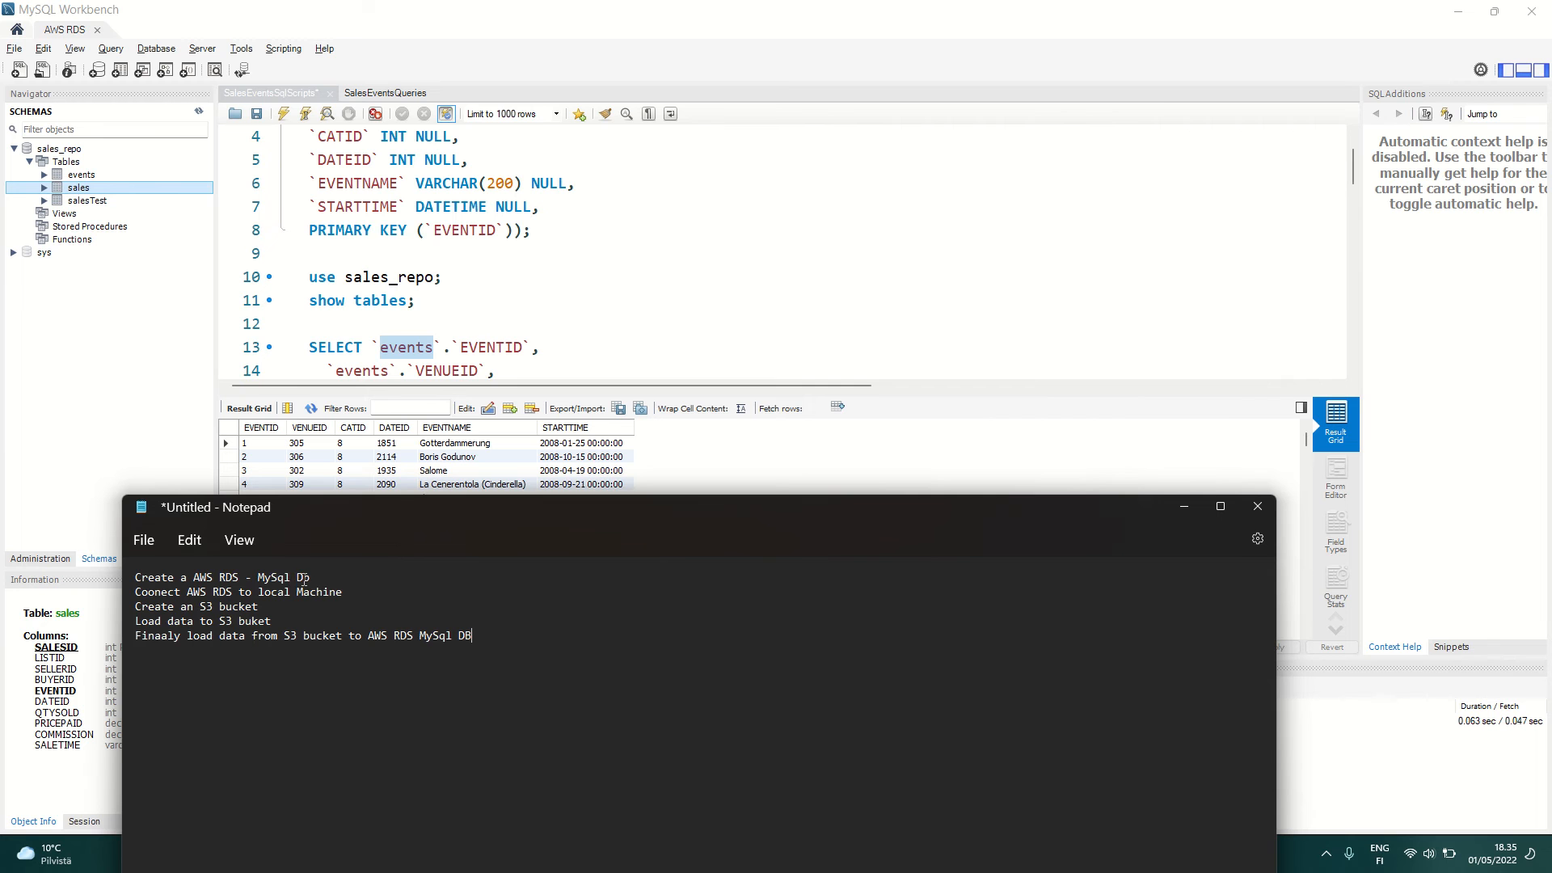
drag(307, 579, 138, 579)
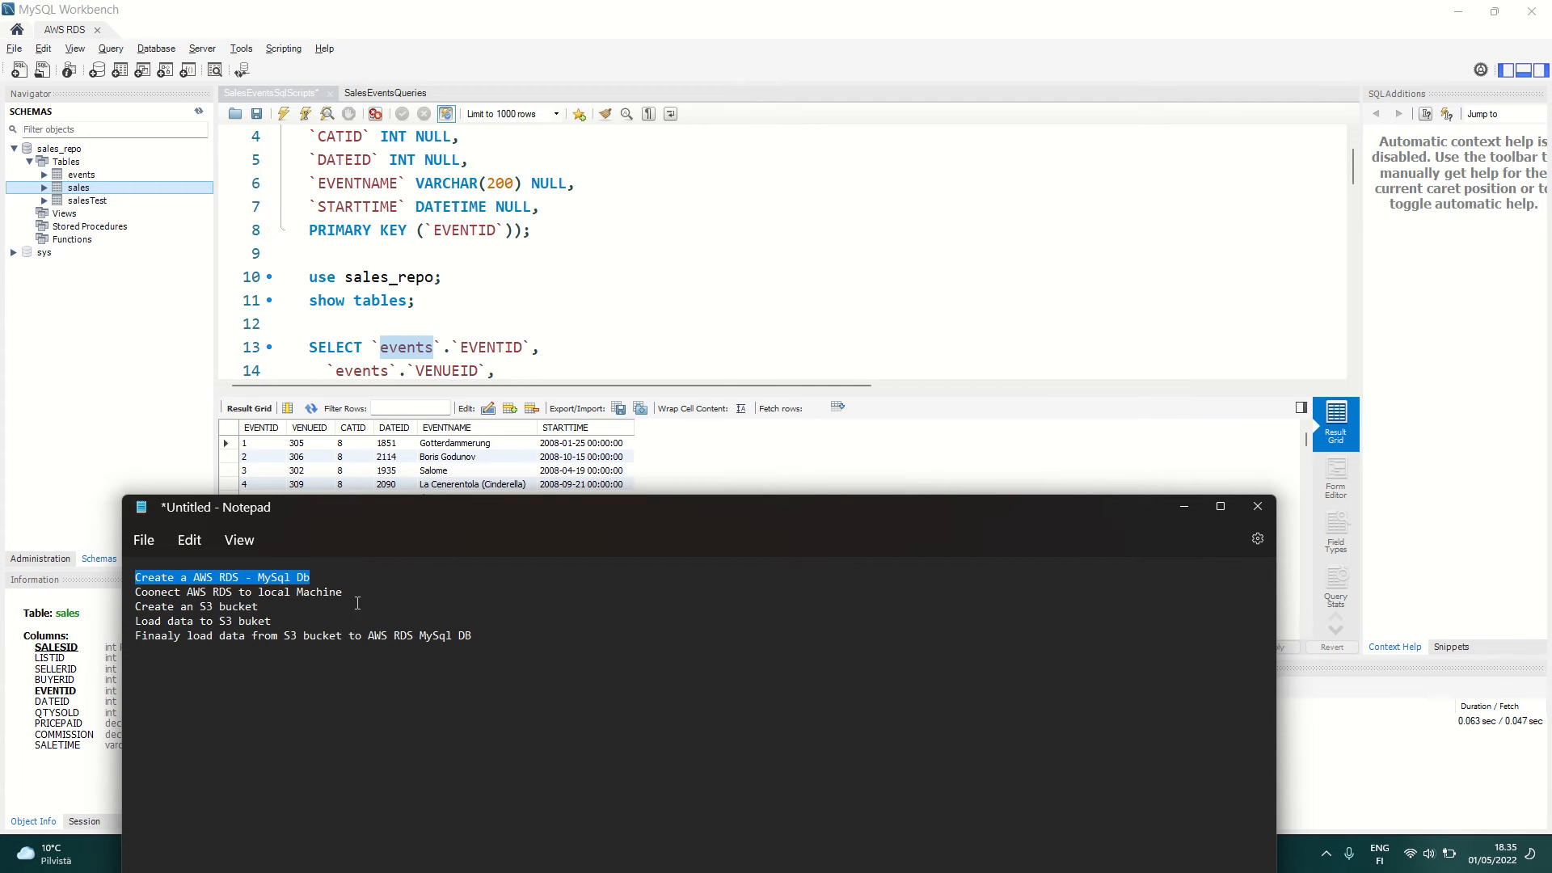
drag(357, 594, 132, 594)
click(288, 605)
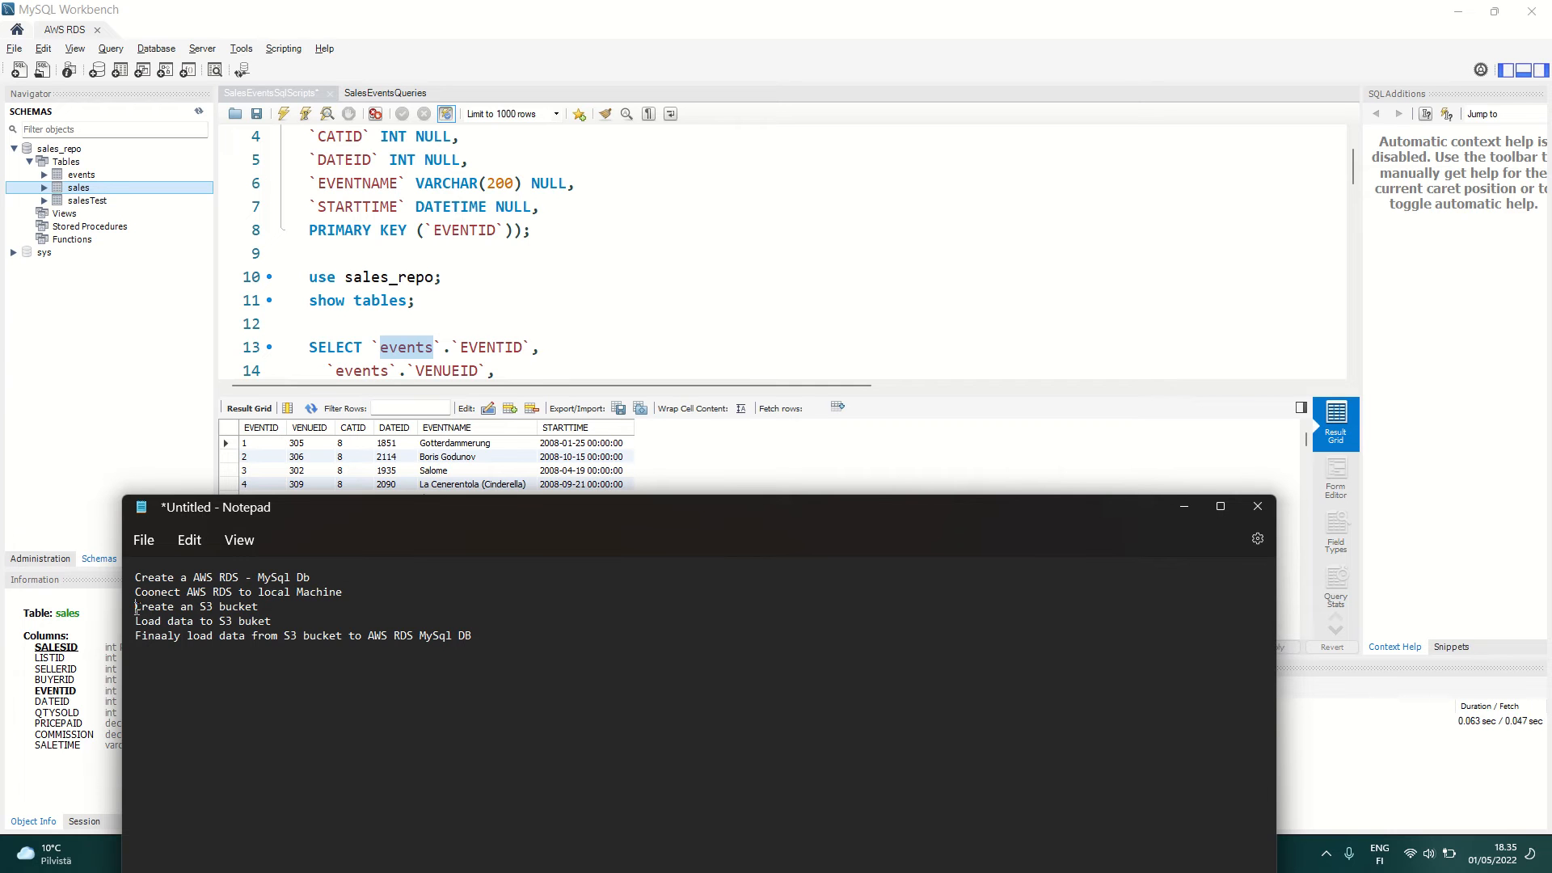
drag(136, 608, 261, 609)
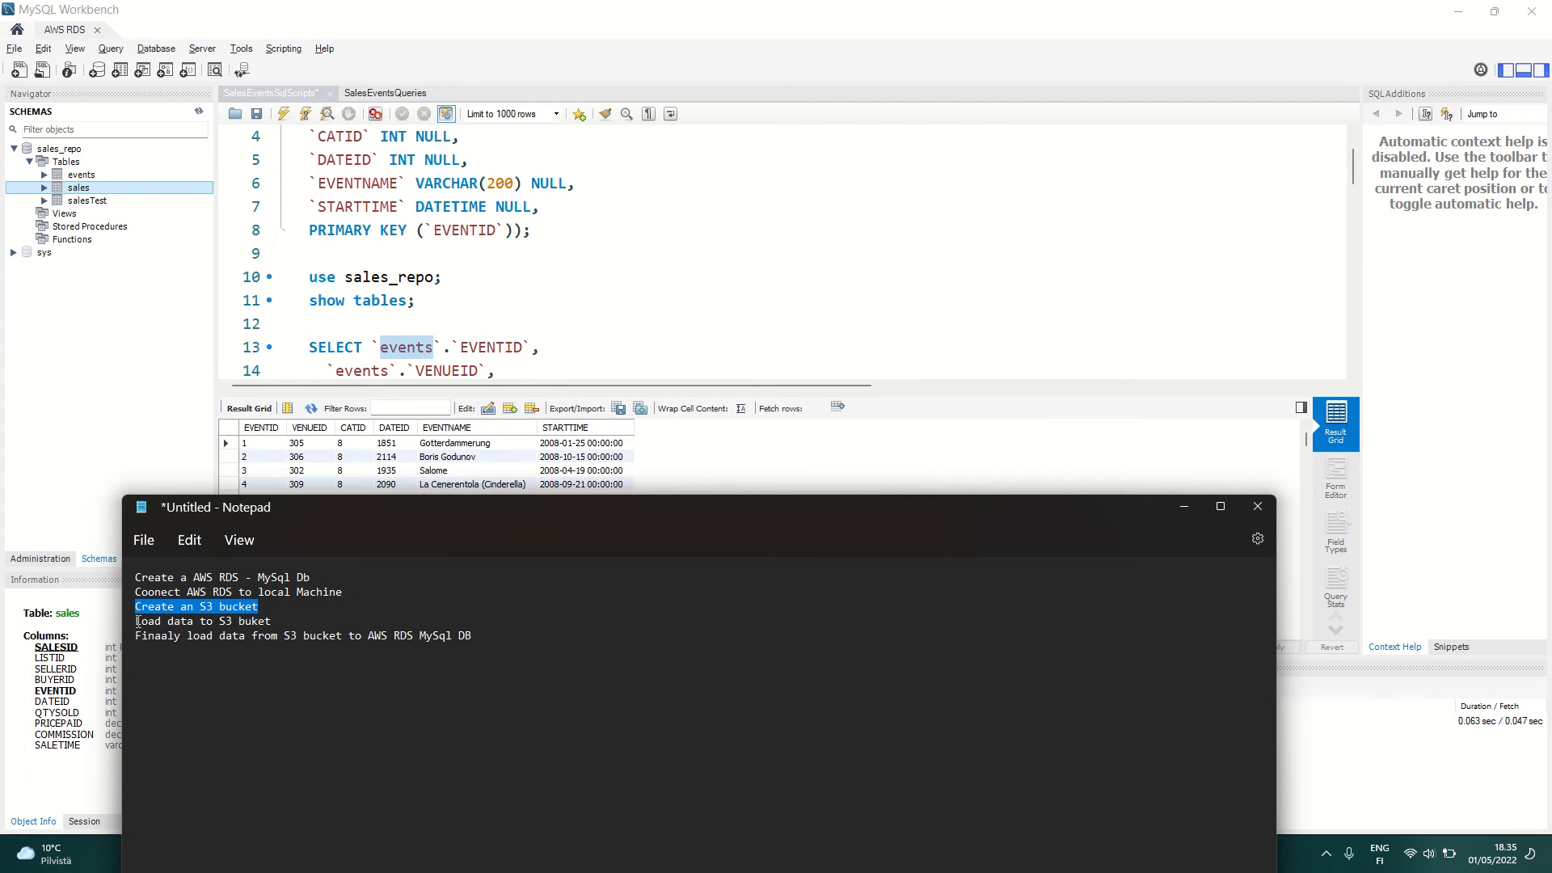
drag(137, 621, 267, 621)
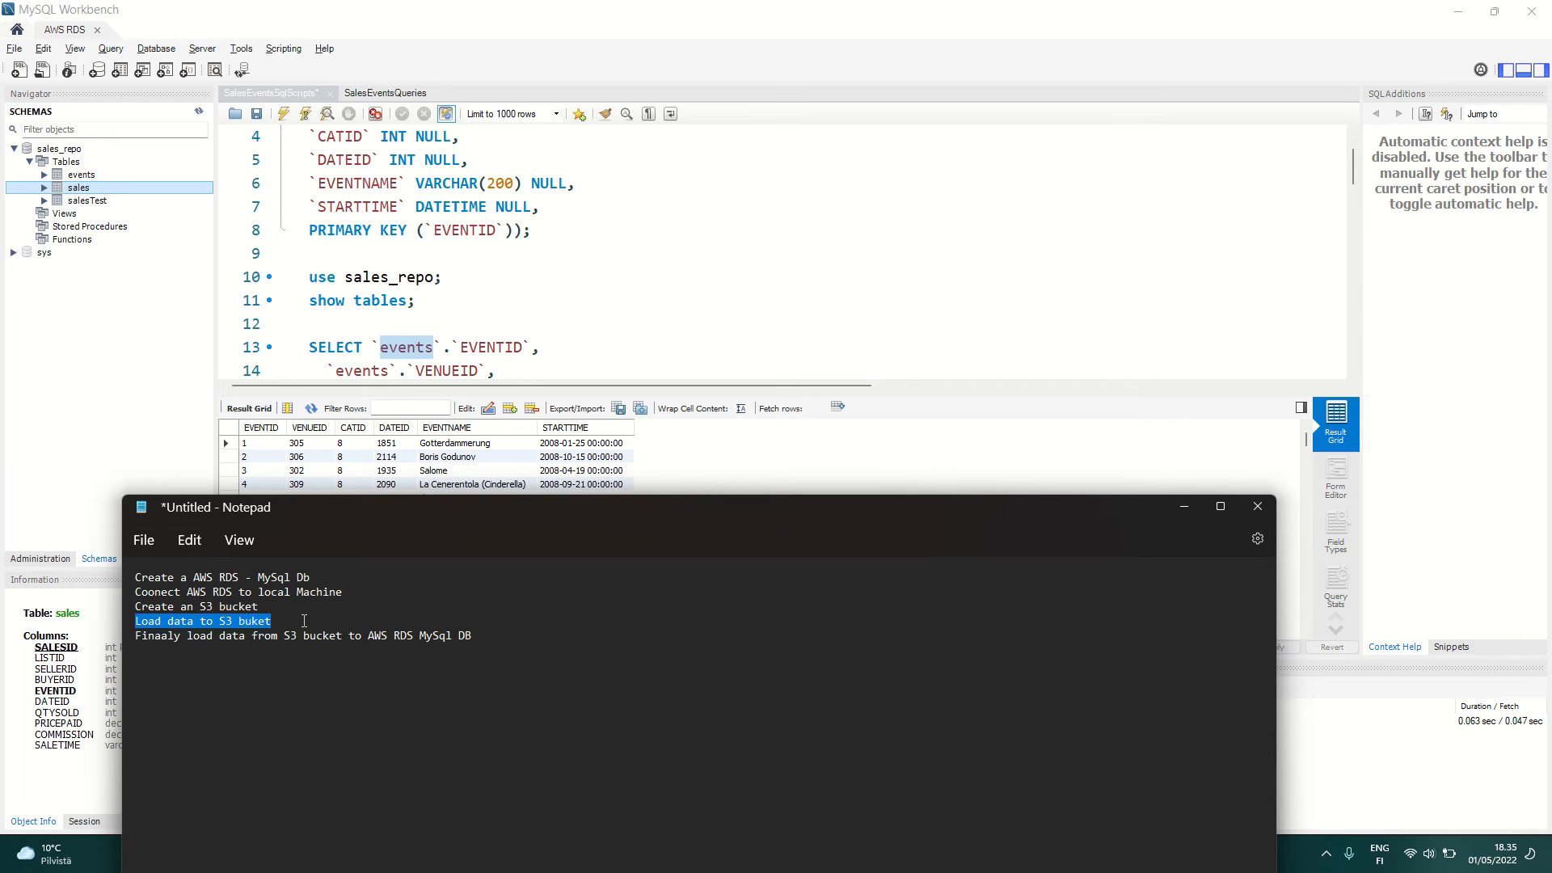
Step: Minimize MySQL Workbench, open the AWS Console Home in Chrome in place of the database creation page, and dismiss the password breach warning
click(811, 232)
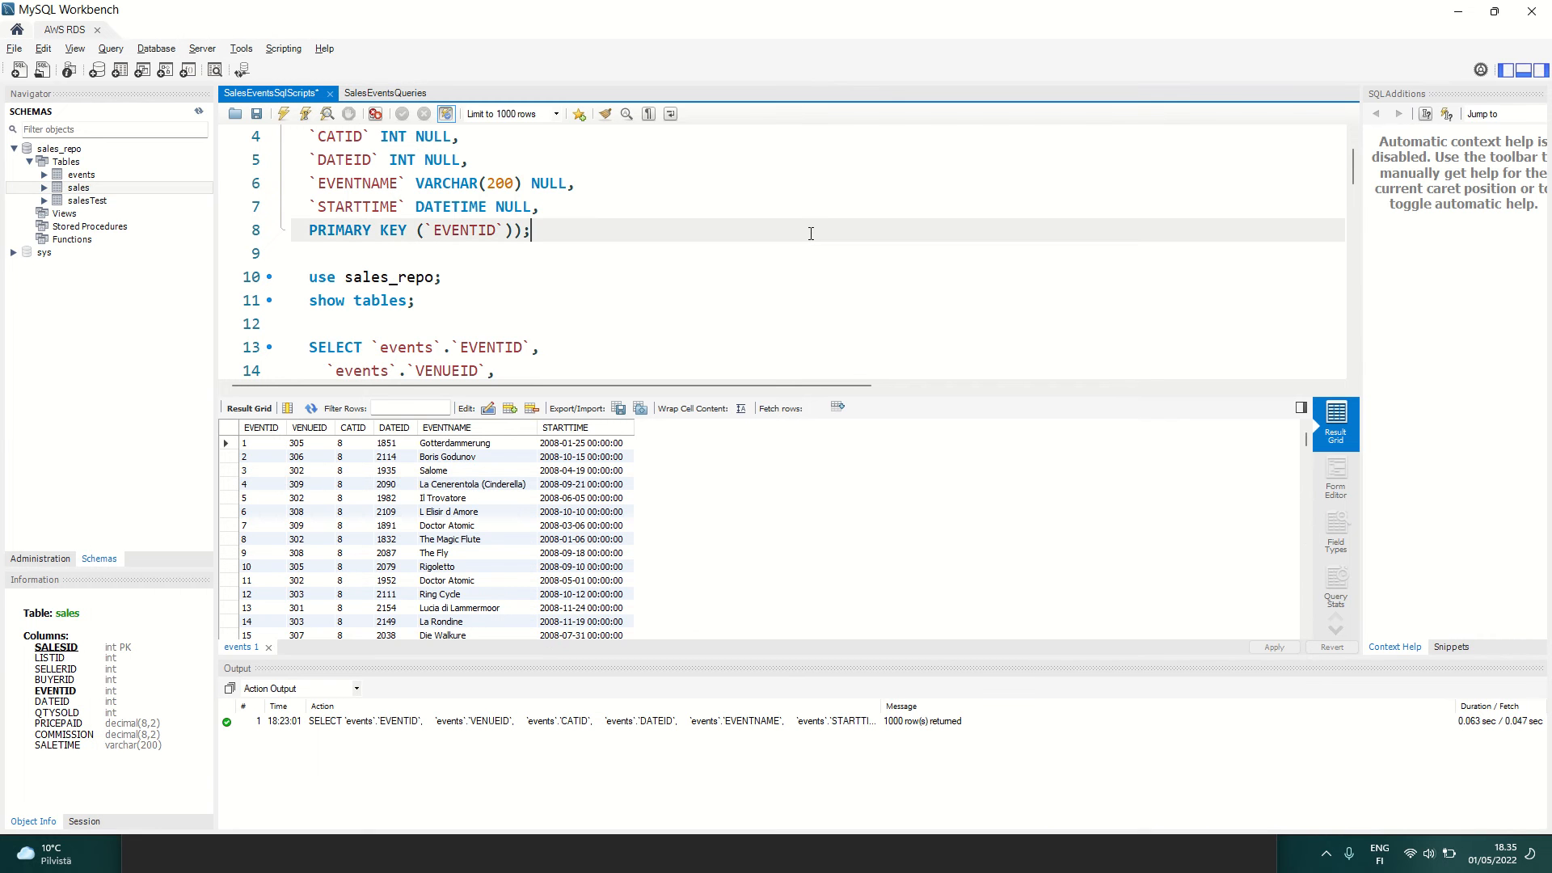
click(1458, 12)
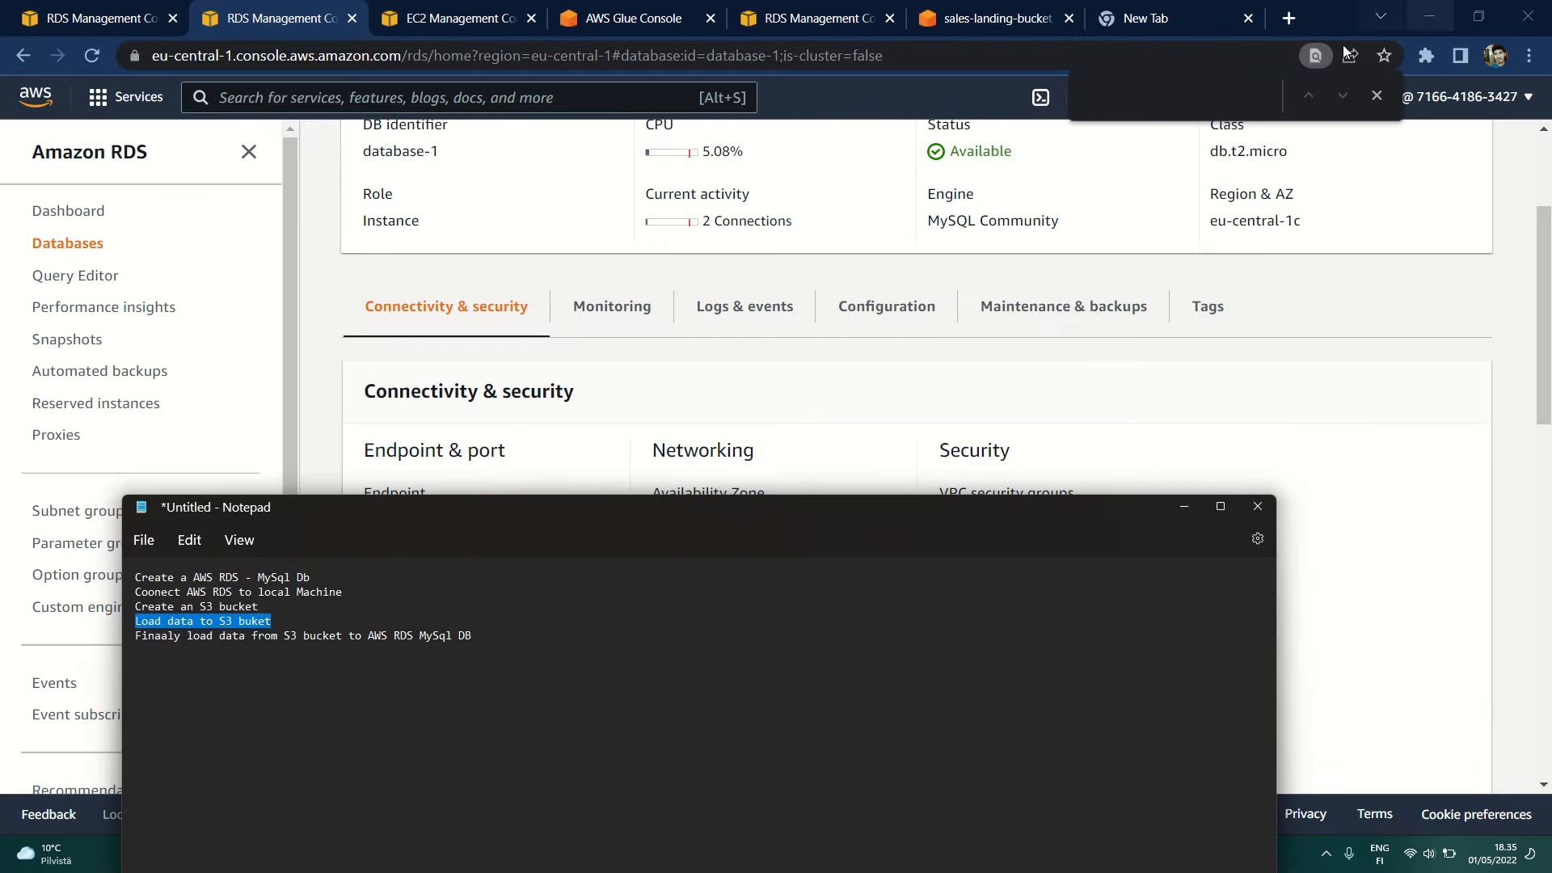
click(340, 384)
scroll(340, 384, up, 3)
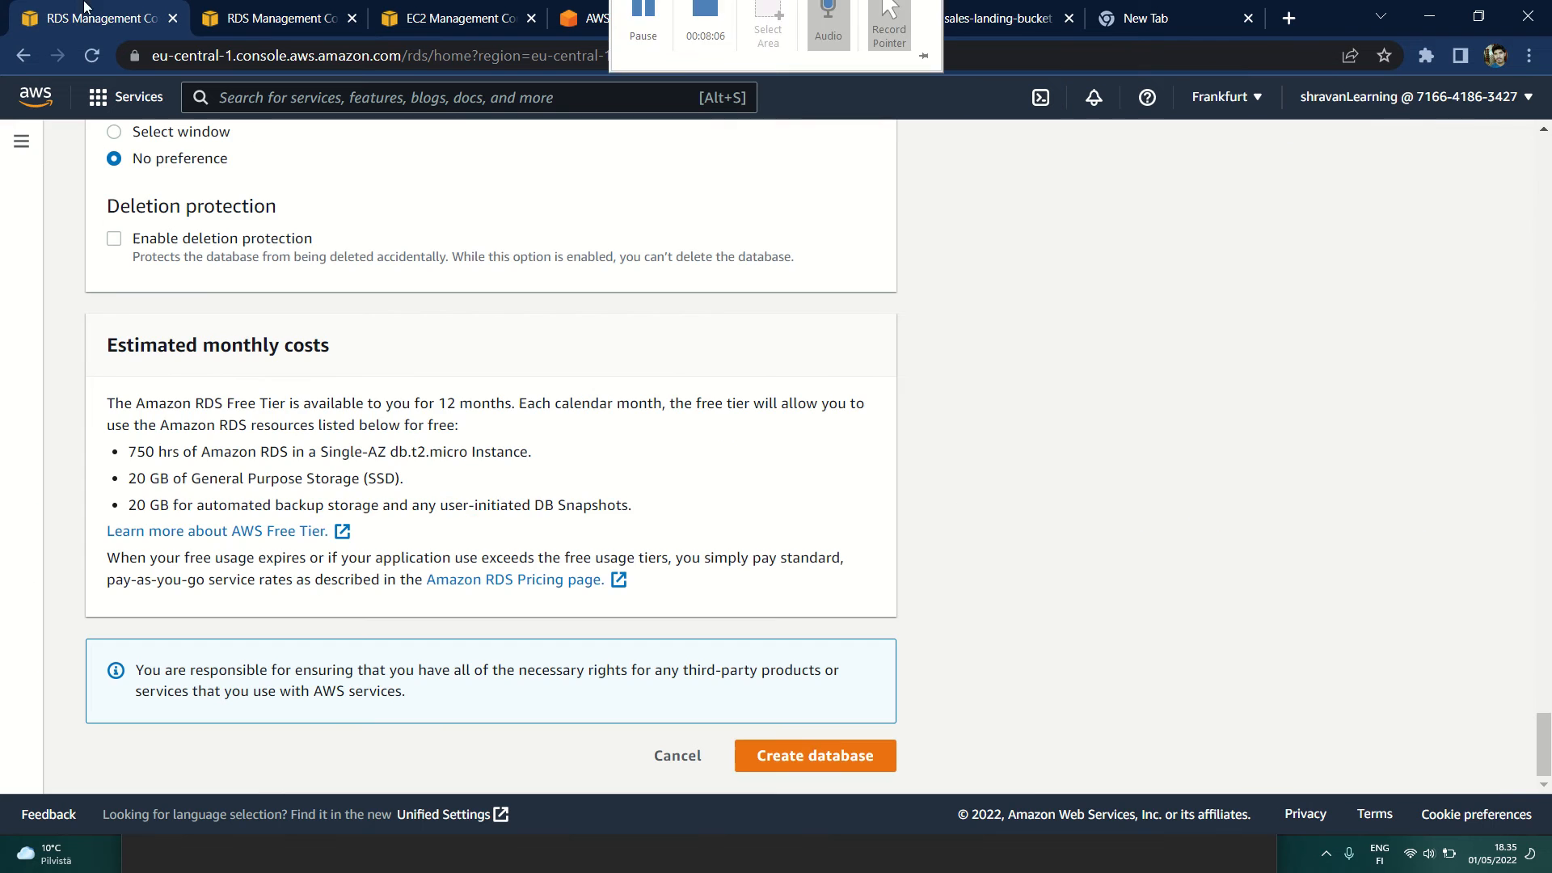
click(36, 96)
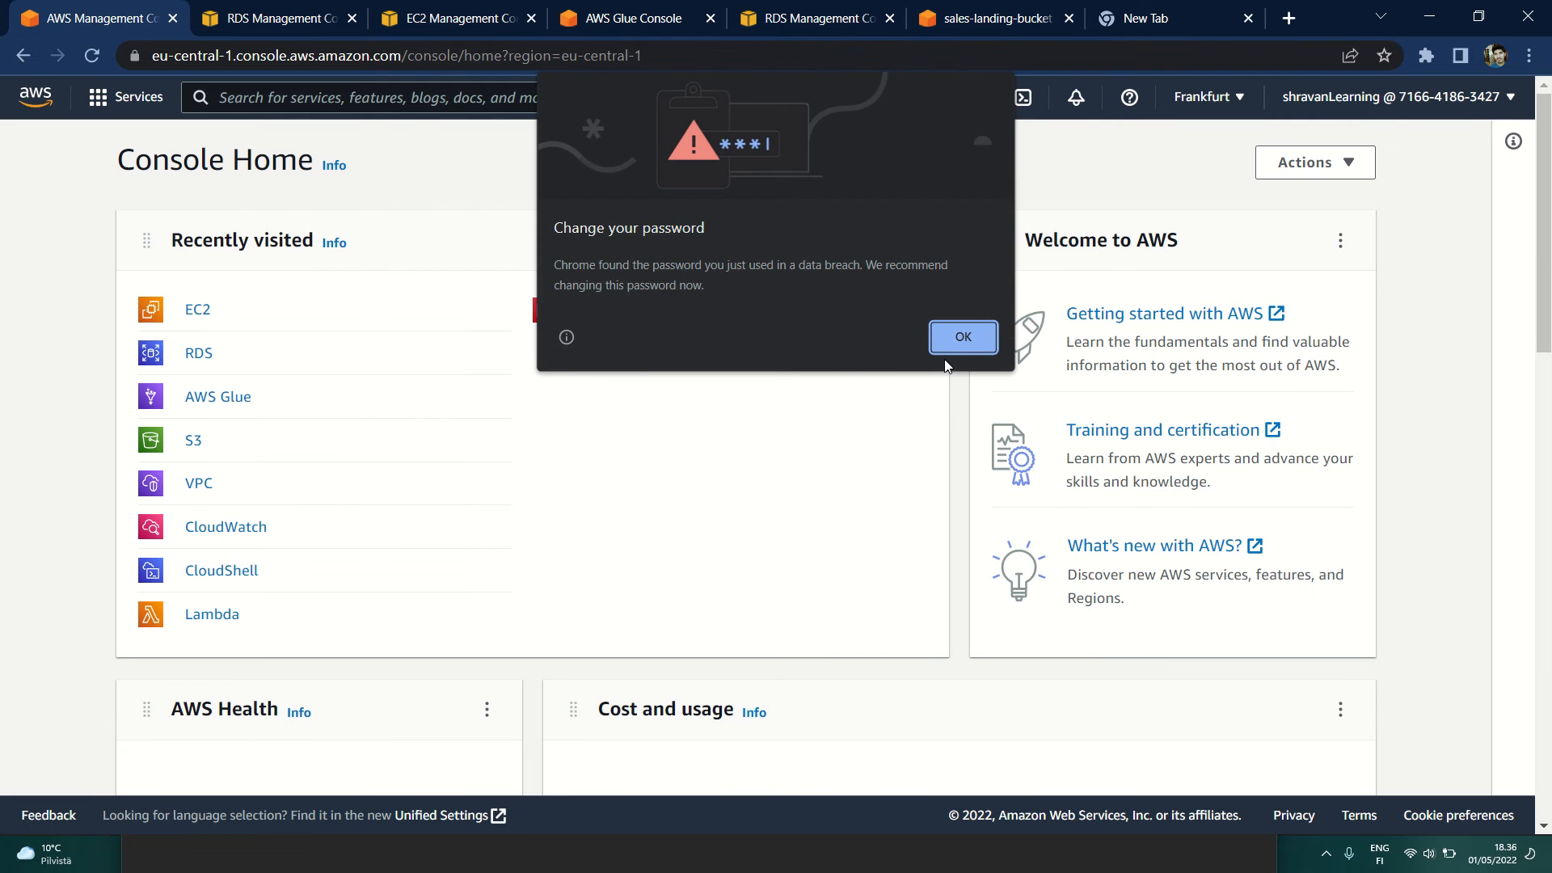
click(981, 336)
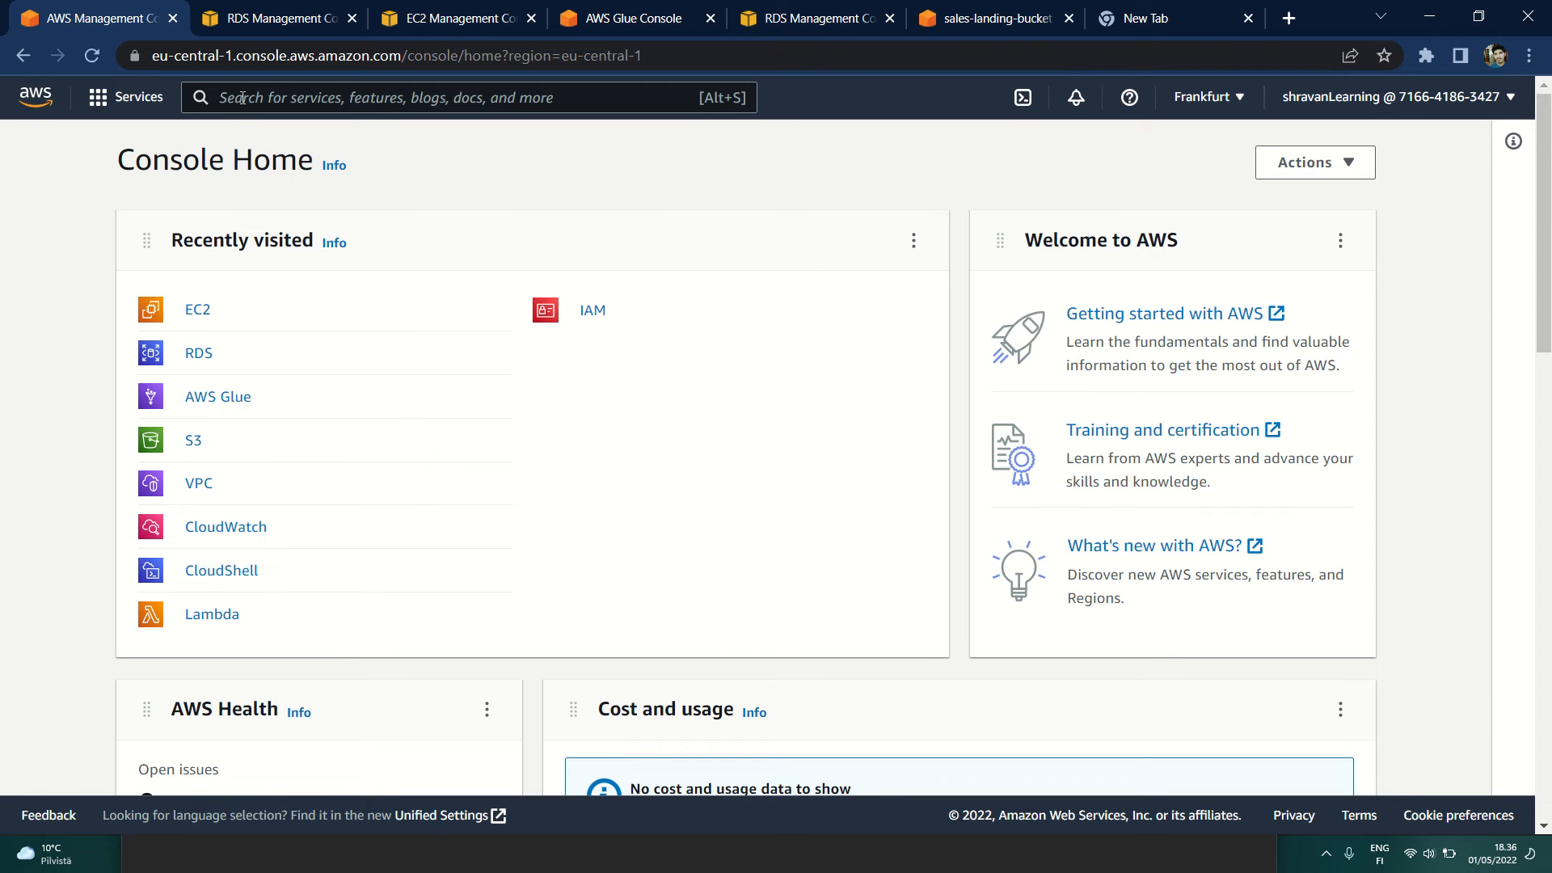
Step: Search the AWS services for "s3" and open the S3 console
text(s3)
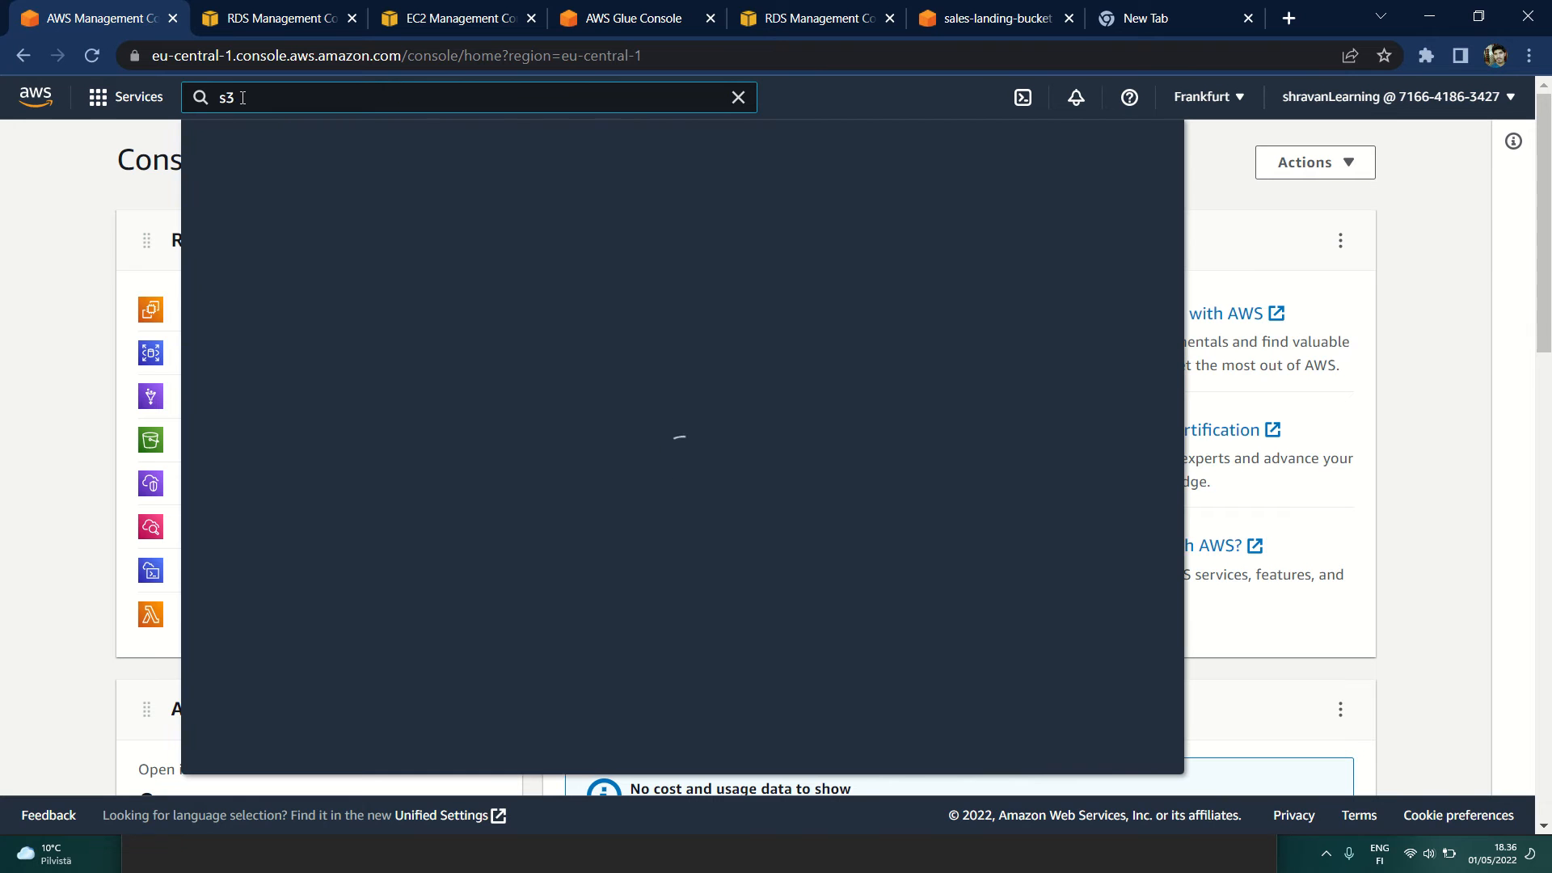
mouse_move(549, 279)
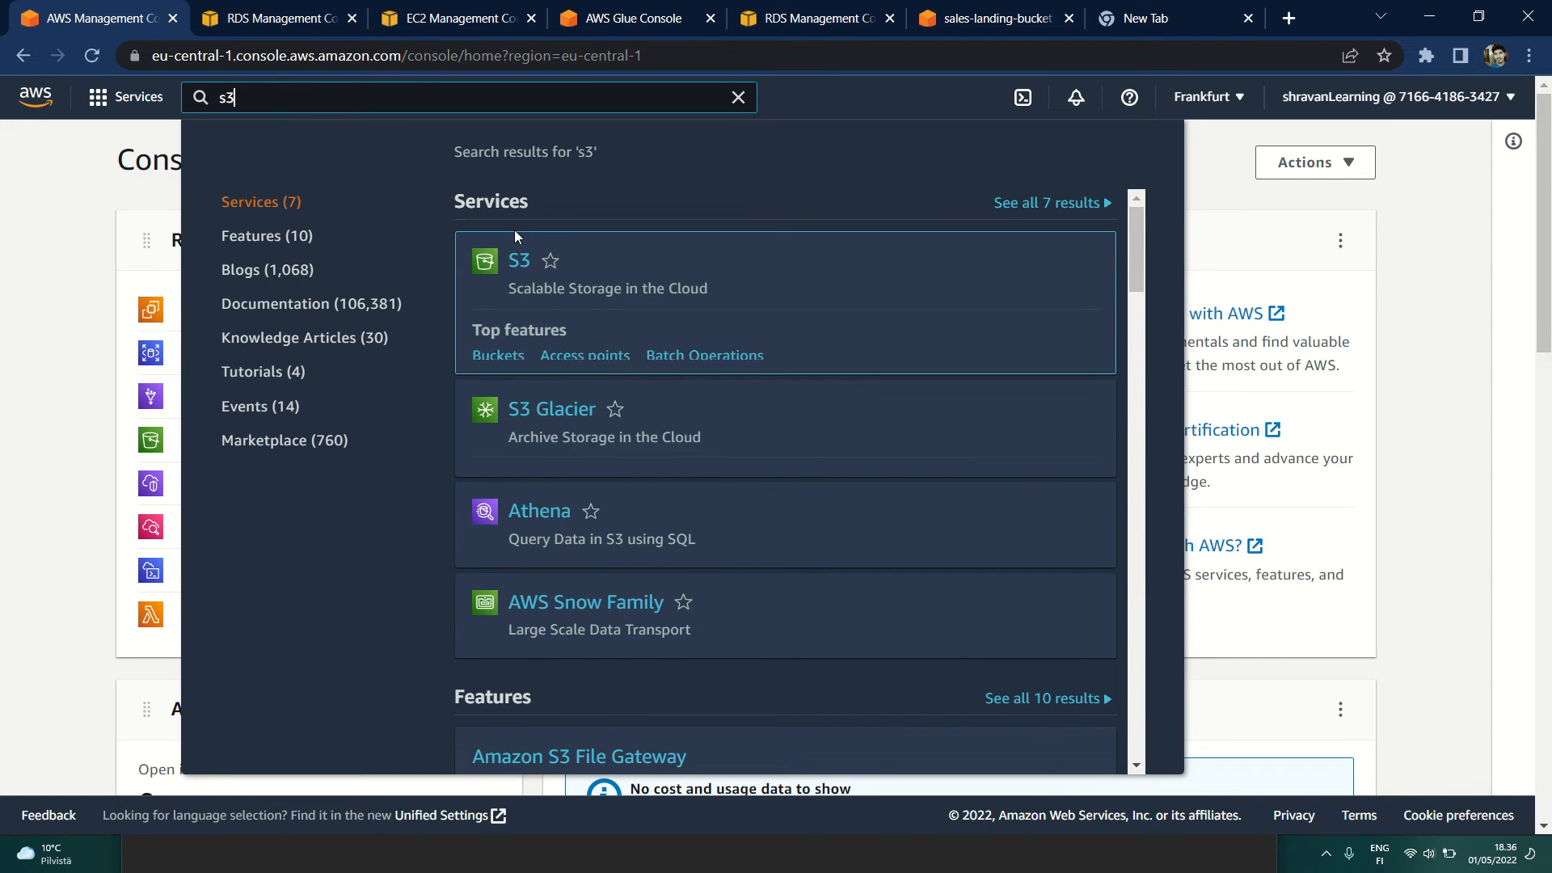
mouse_move(518, 259)
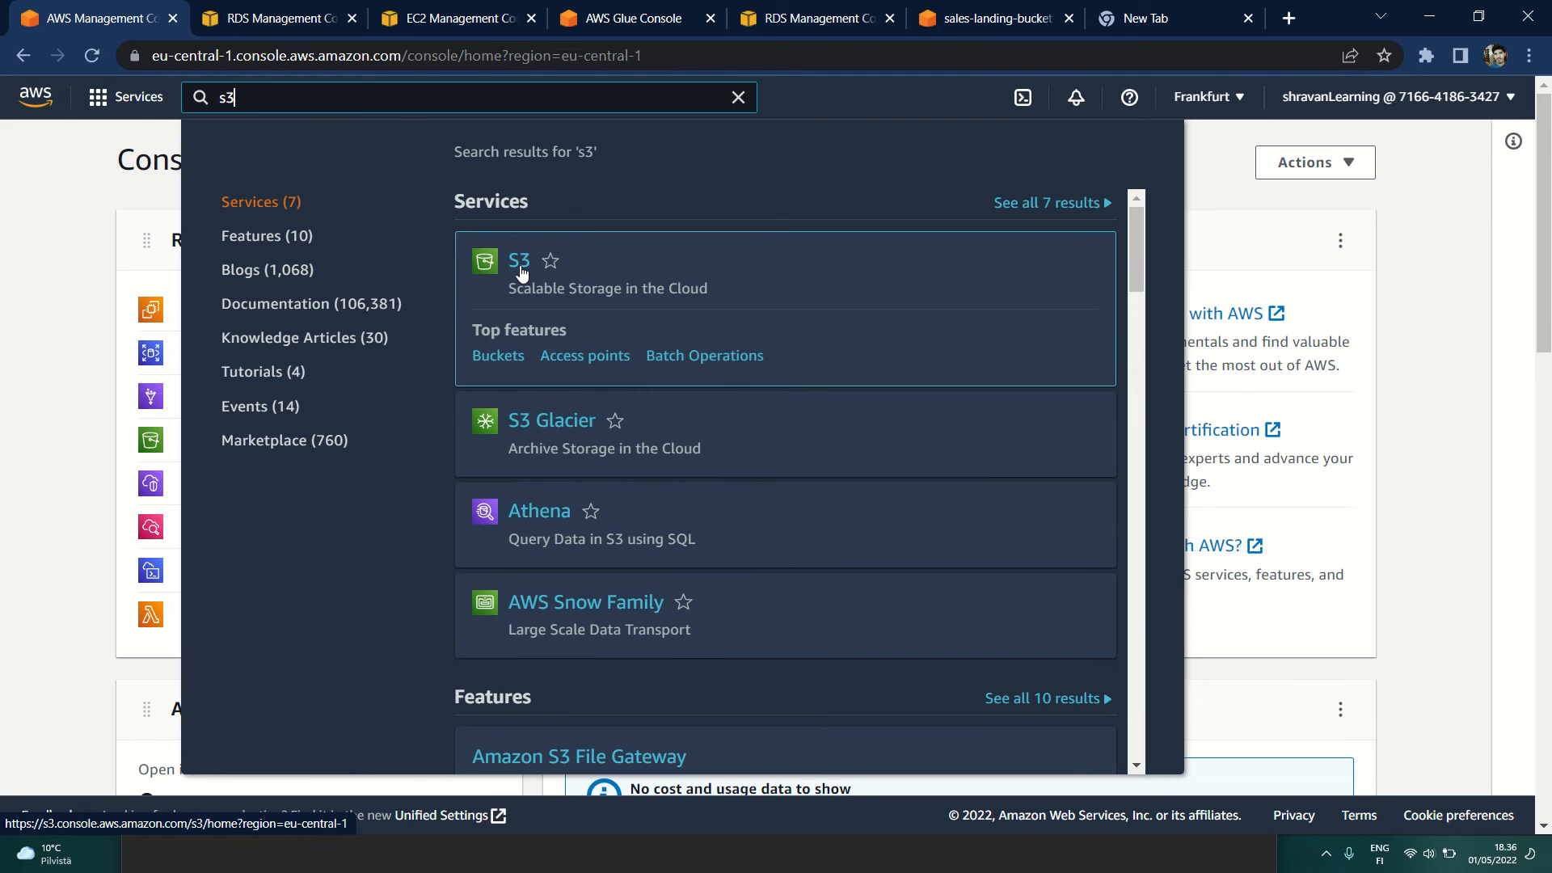
click(520, 271)
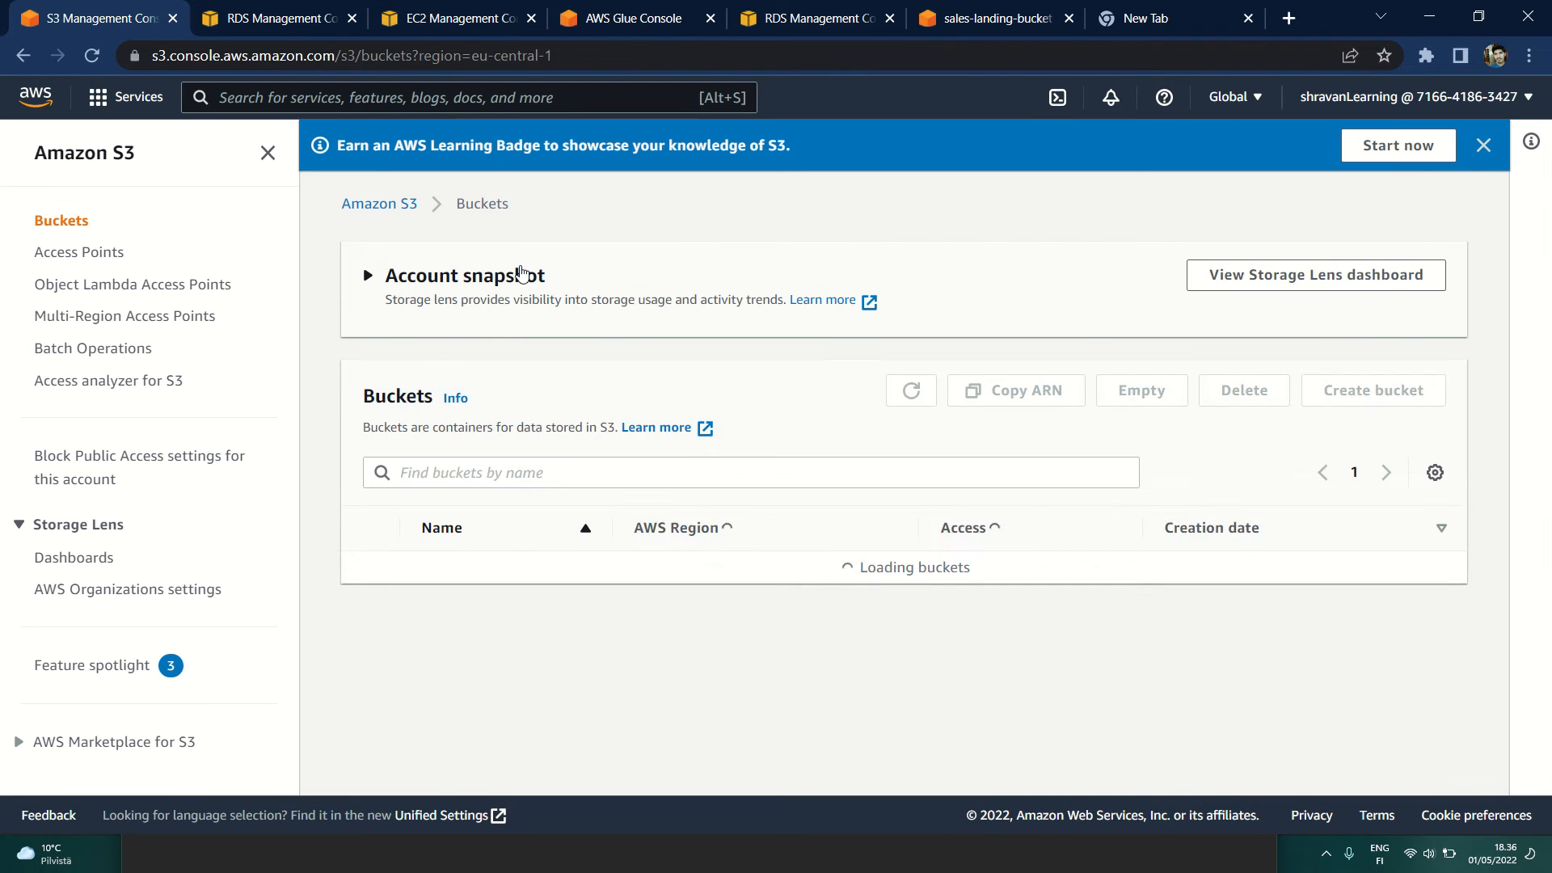
Step: Begin a new S3 bucket, enter the name MyBucket, and review its region and Object Ownership options
click(1325, 531)
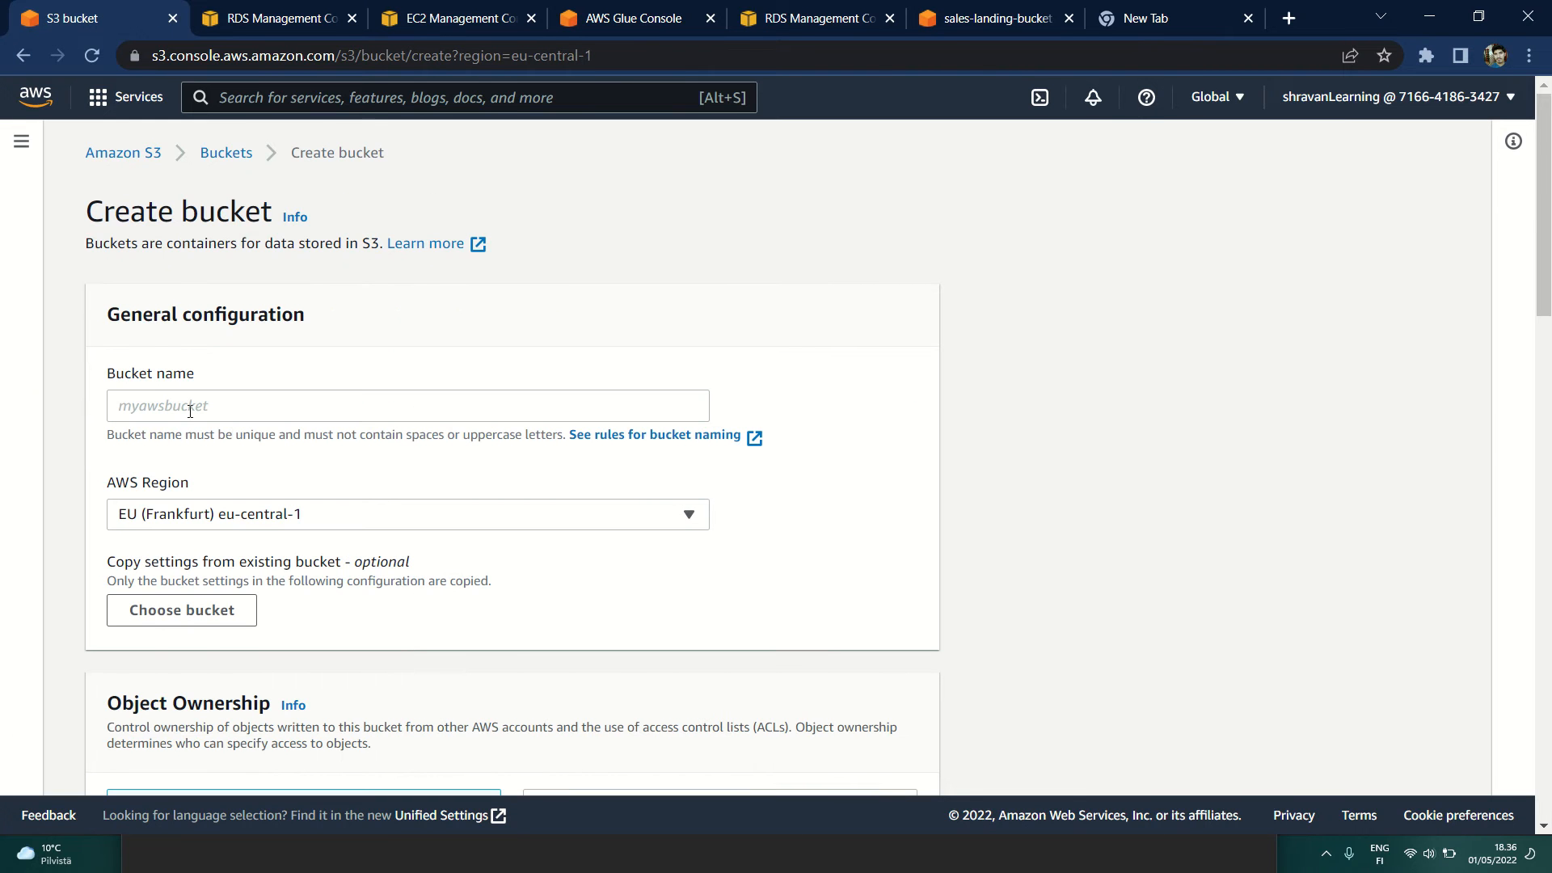
click(190, 412)
text(MyBucket)
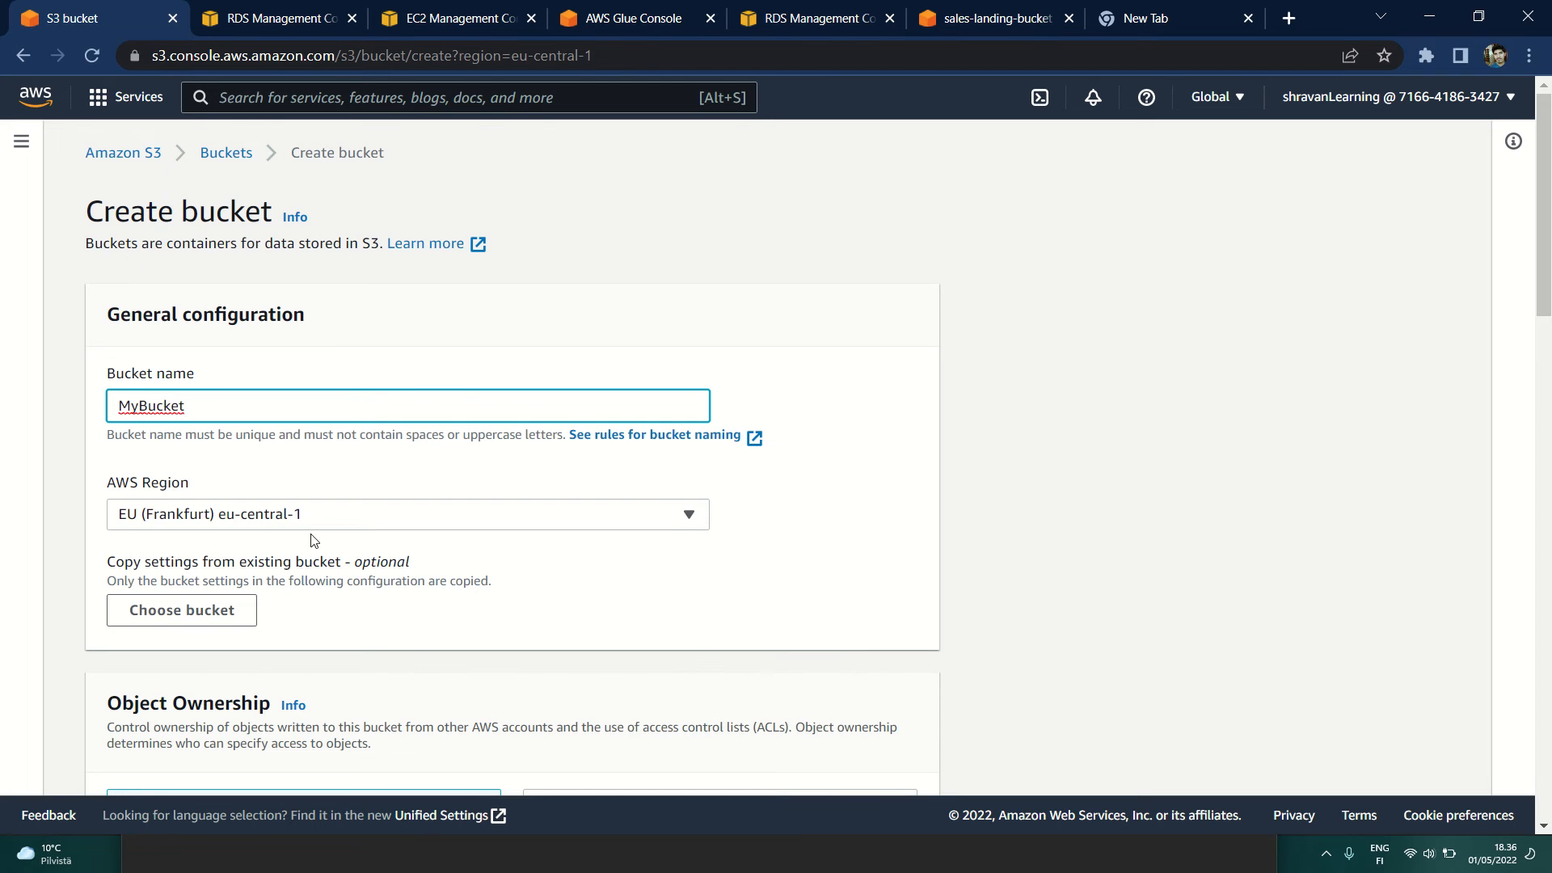
scroll(313, 540, down, 1)
scroll(314, 540, down, 1)
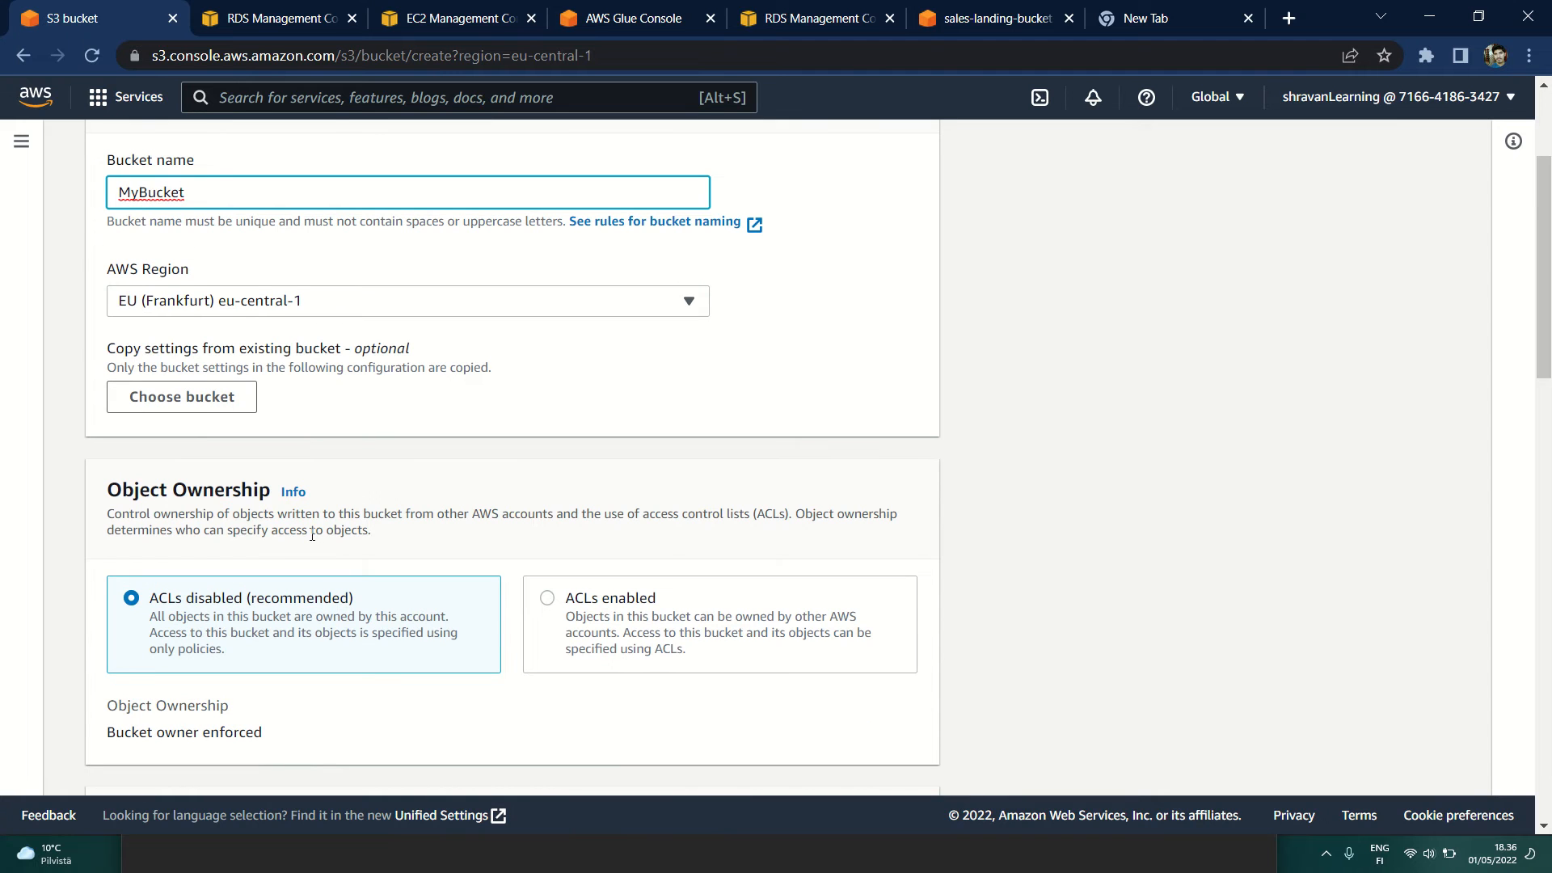
scroll(312, 535, down, 2)
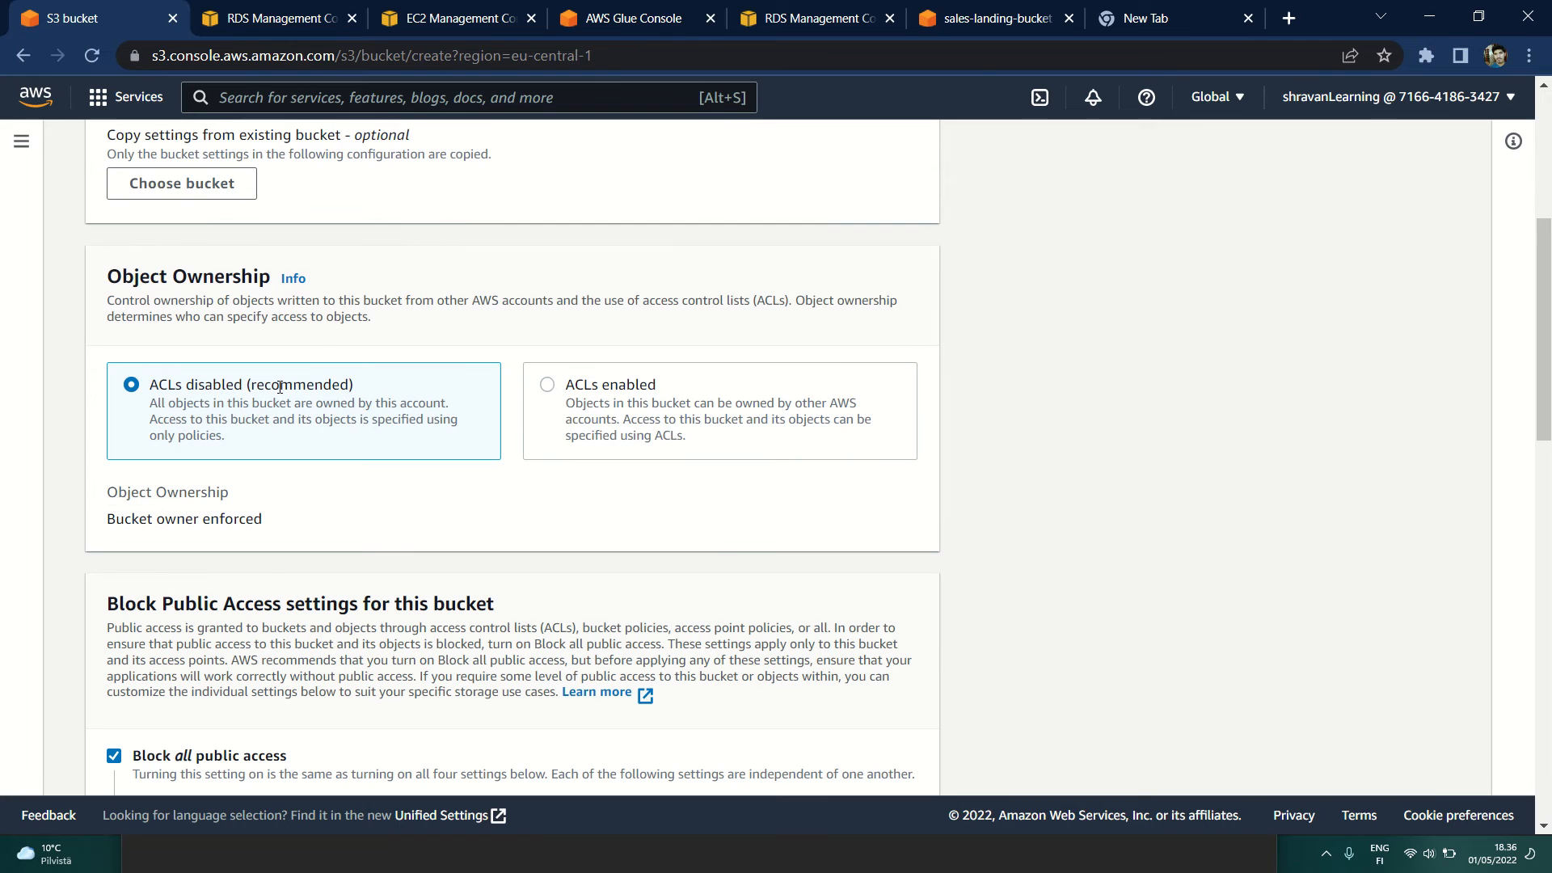
Step: Turn off Block all public access for the new bucket and review its versioning, tags and default encryption settings
scroll(387, 387, down, 3)
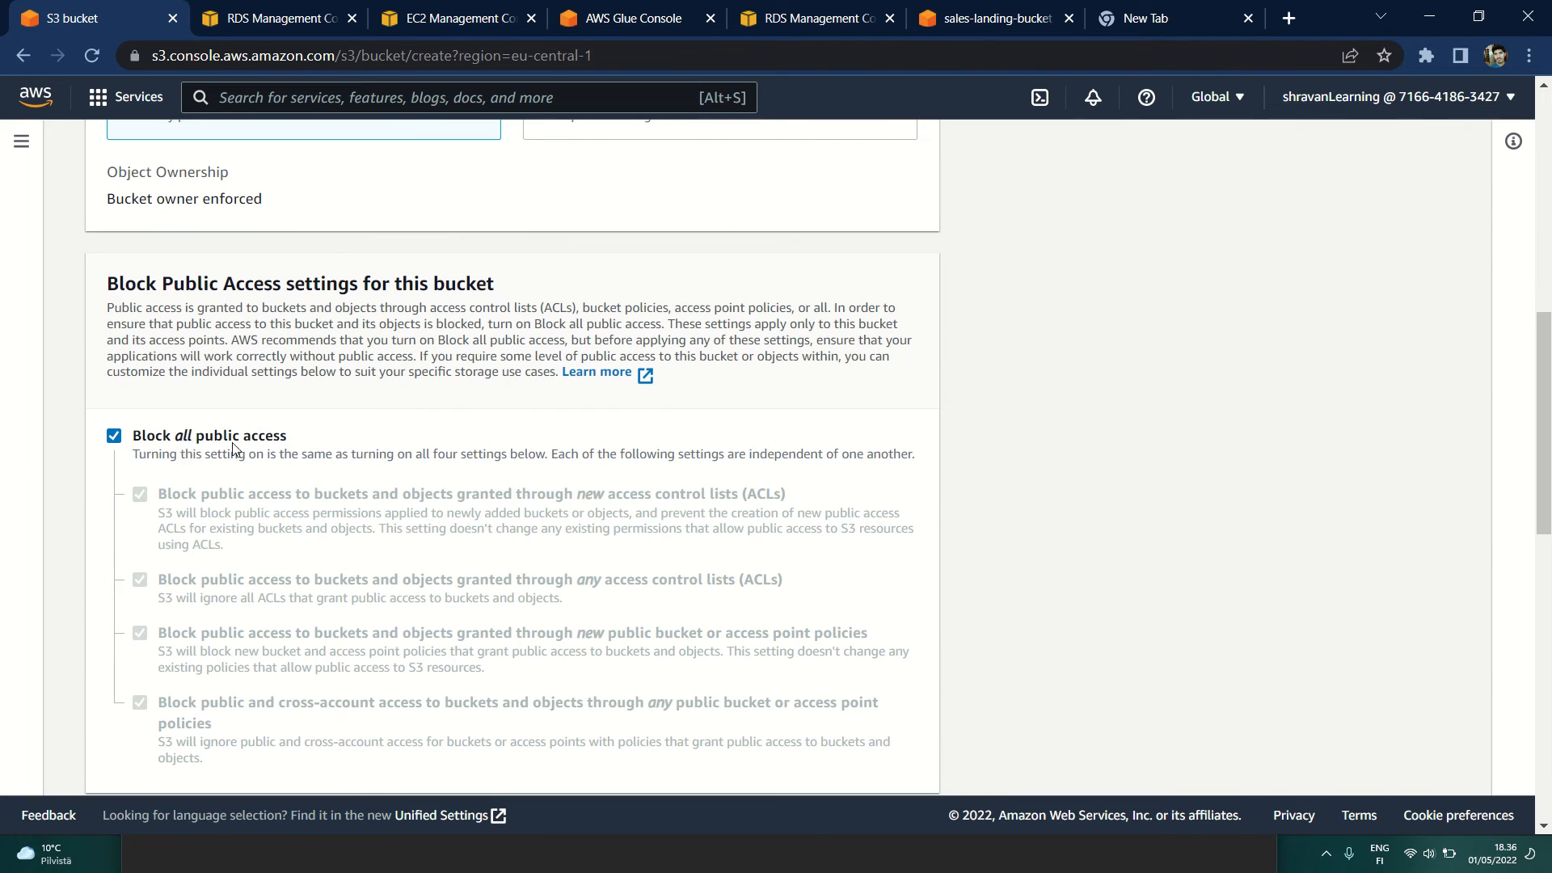
click(113, 437)
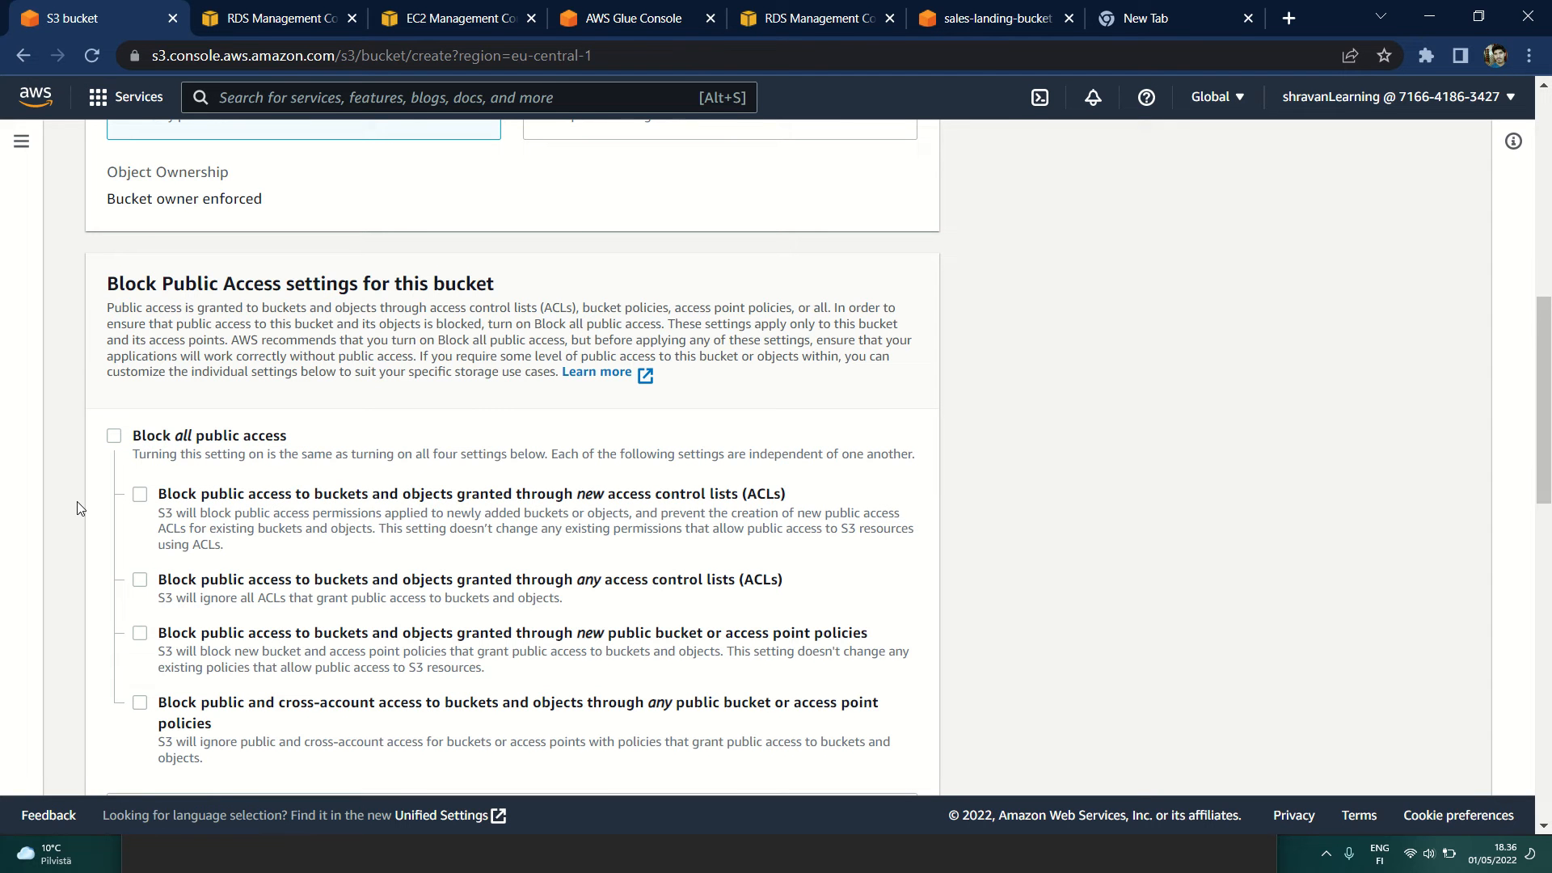
scroll(79, 507, down, 8)
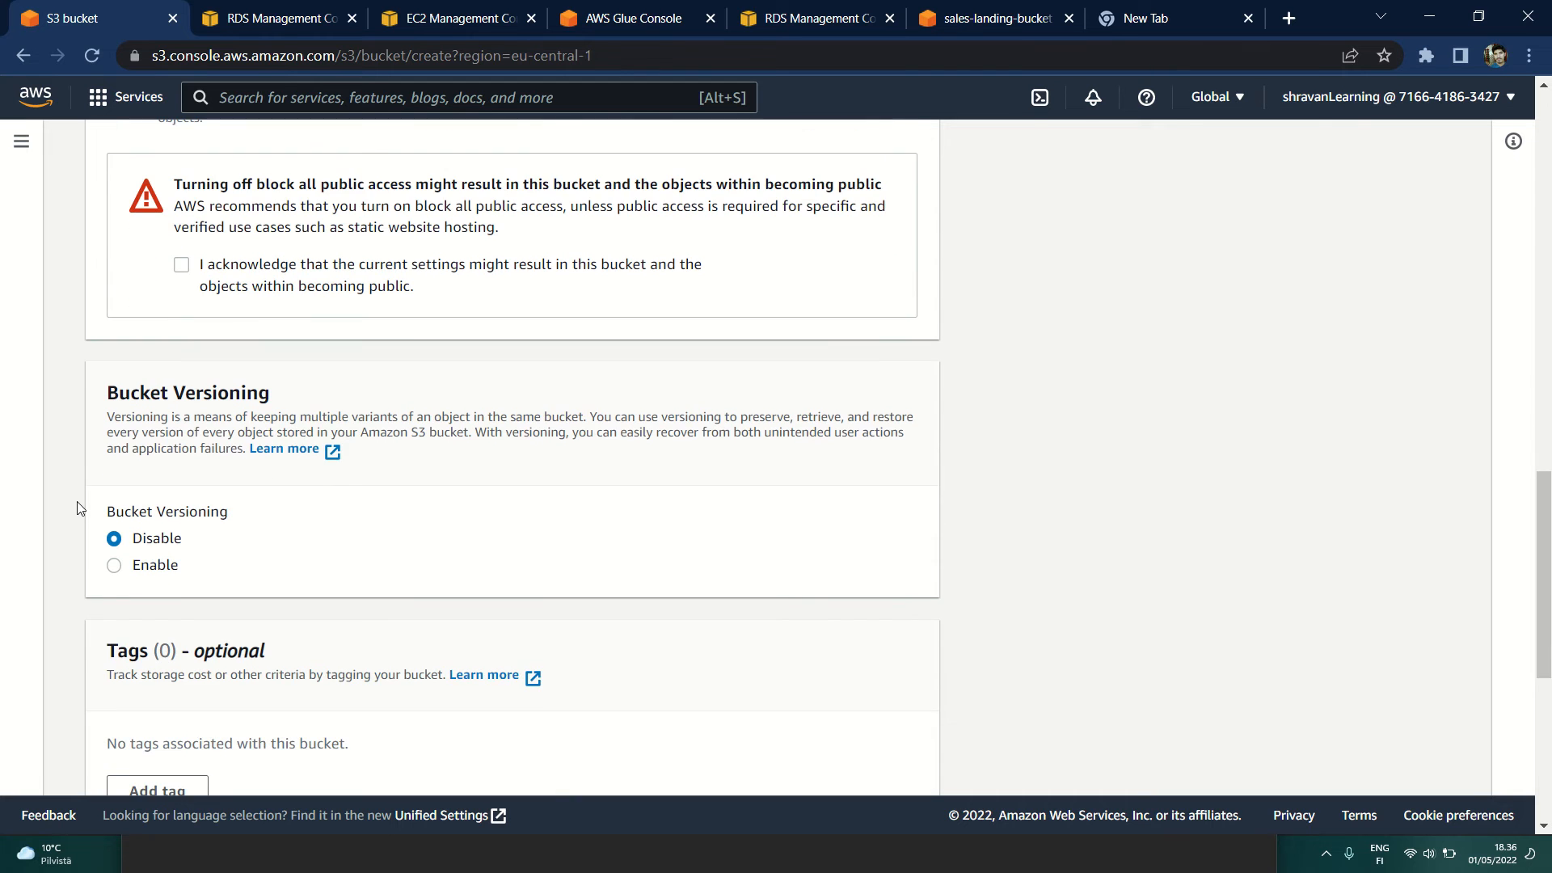
scroll(148, 533, down, 1)
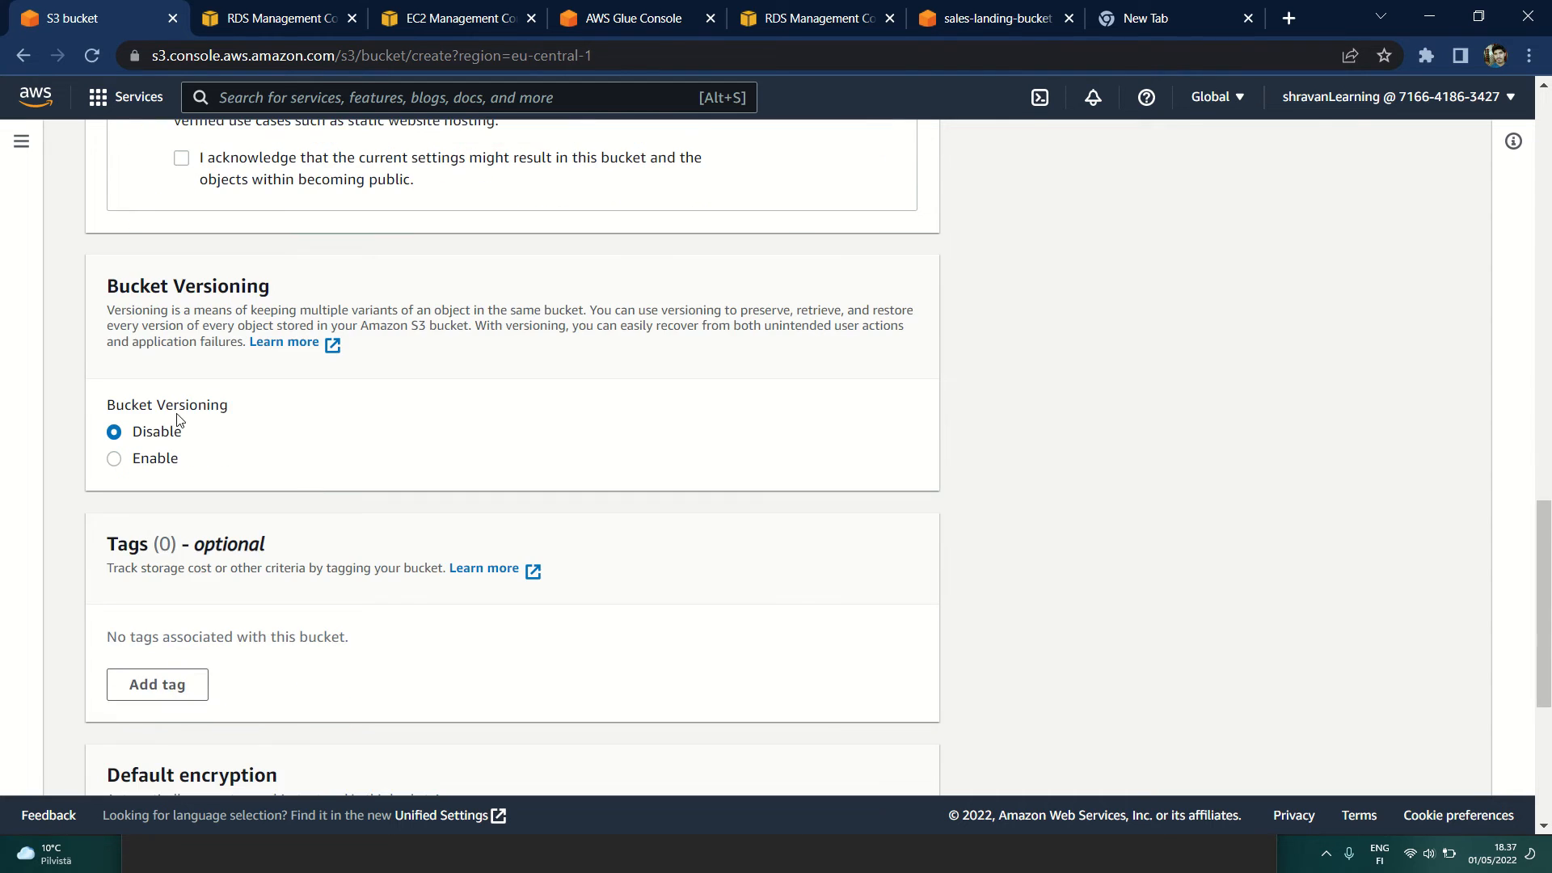
scroll(375, 517, down, 5)
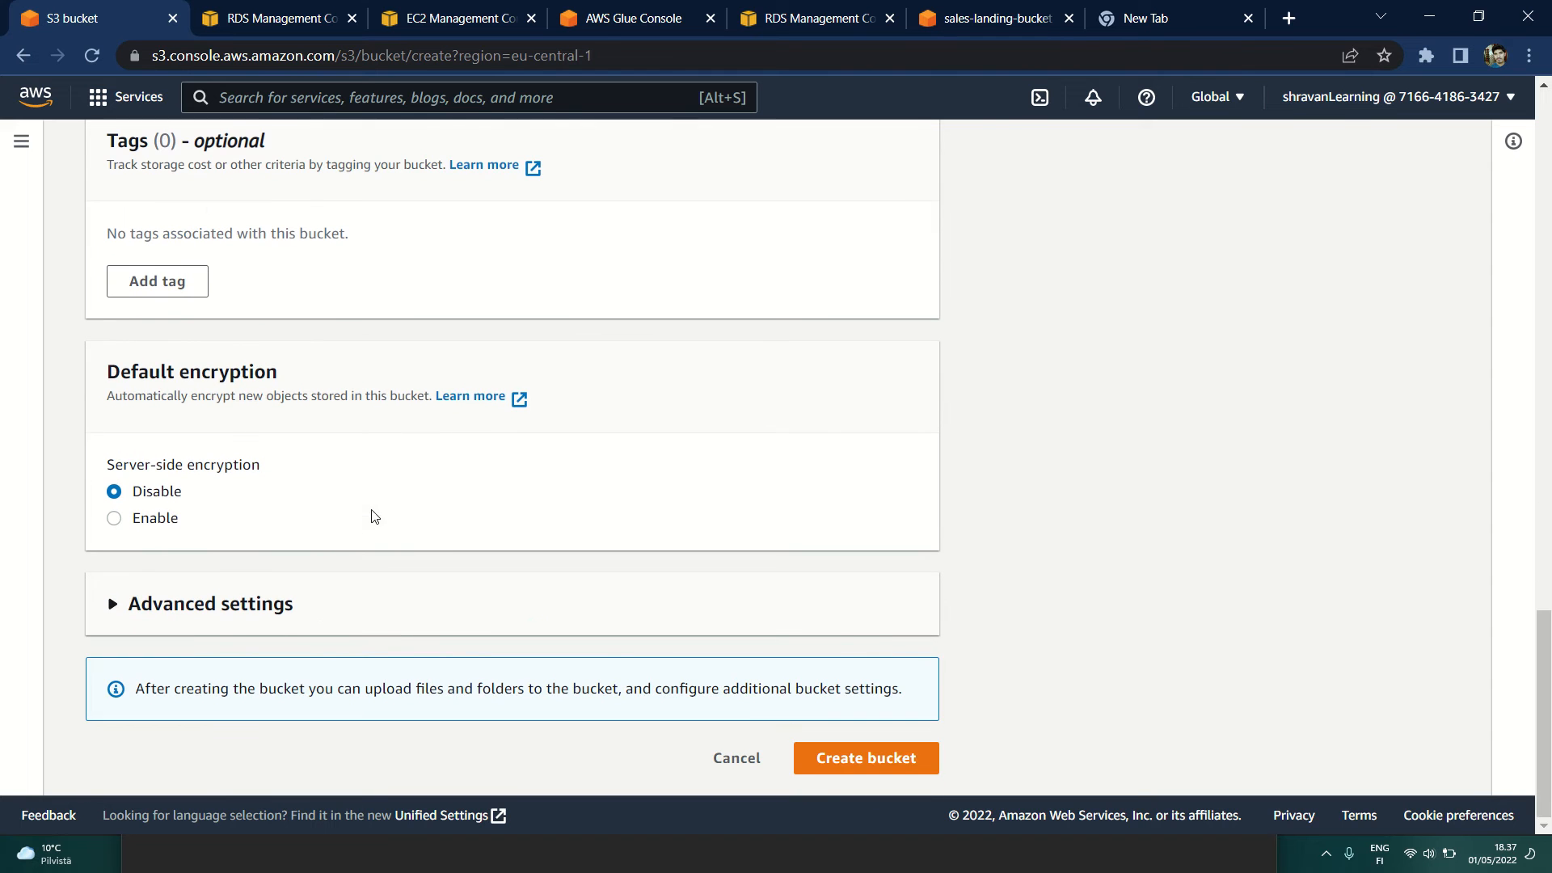
Step: Expand the new bucket's advanced settings to review Object Lock, and return to the bucket list without creating the bucket
click(113, 608)
scroll(64, 614, down, 3)
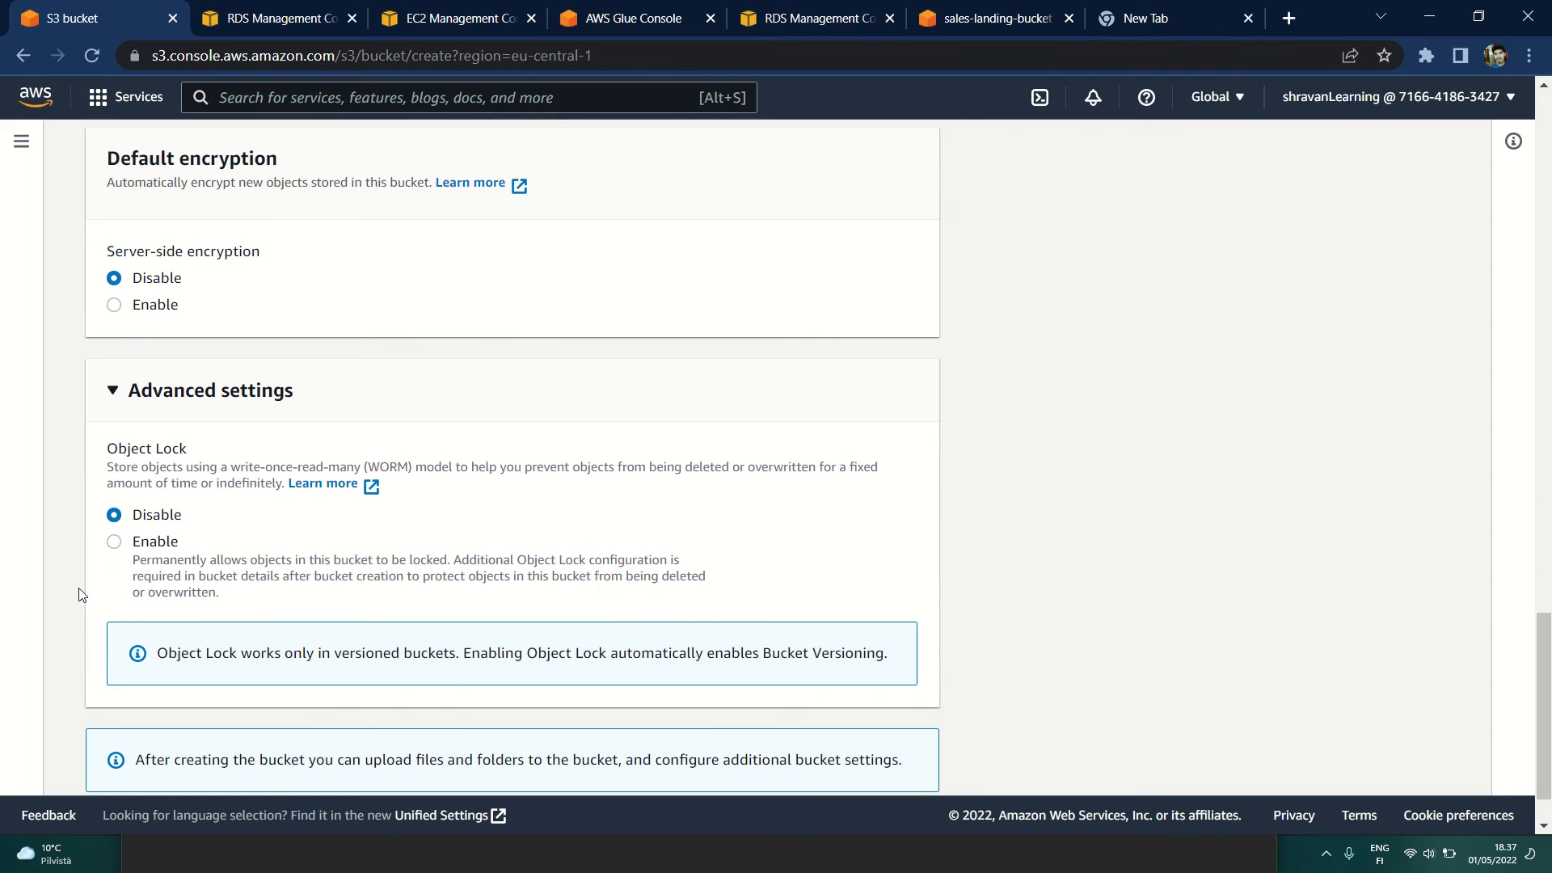
scroll(68, 598, down, 1)
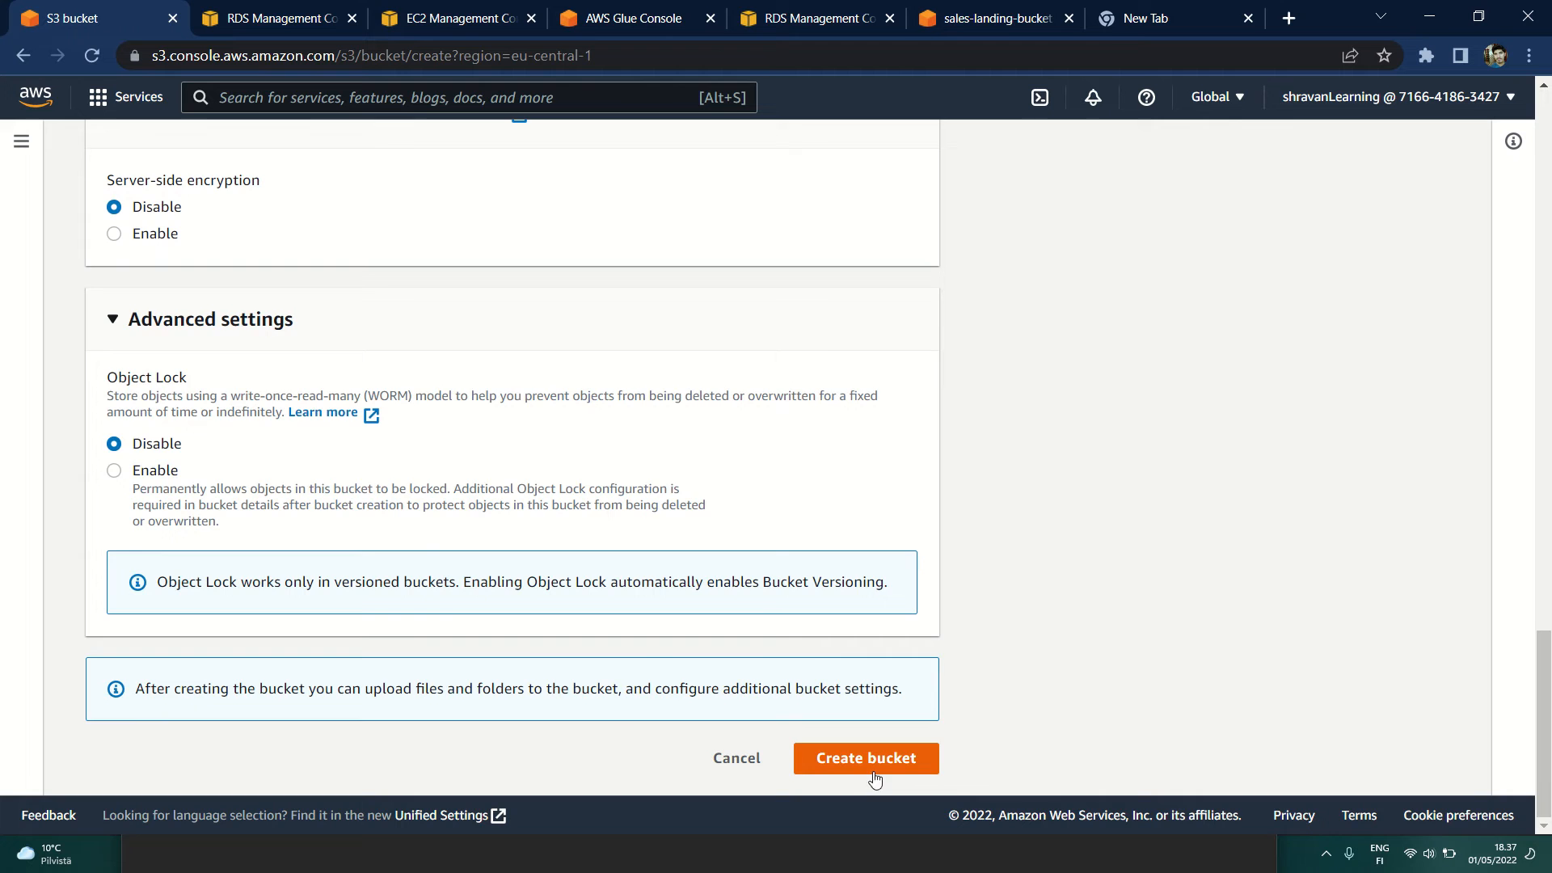
scroll(533, 503, up, 10)
scroll(533, 503, up, 10)
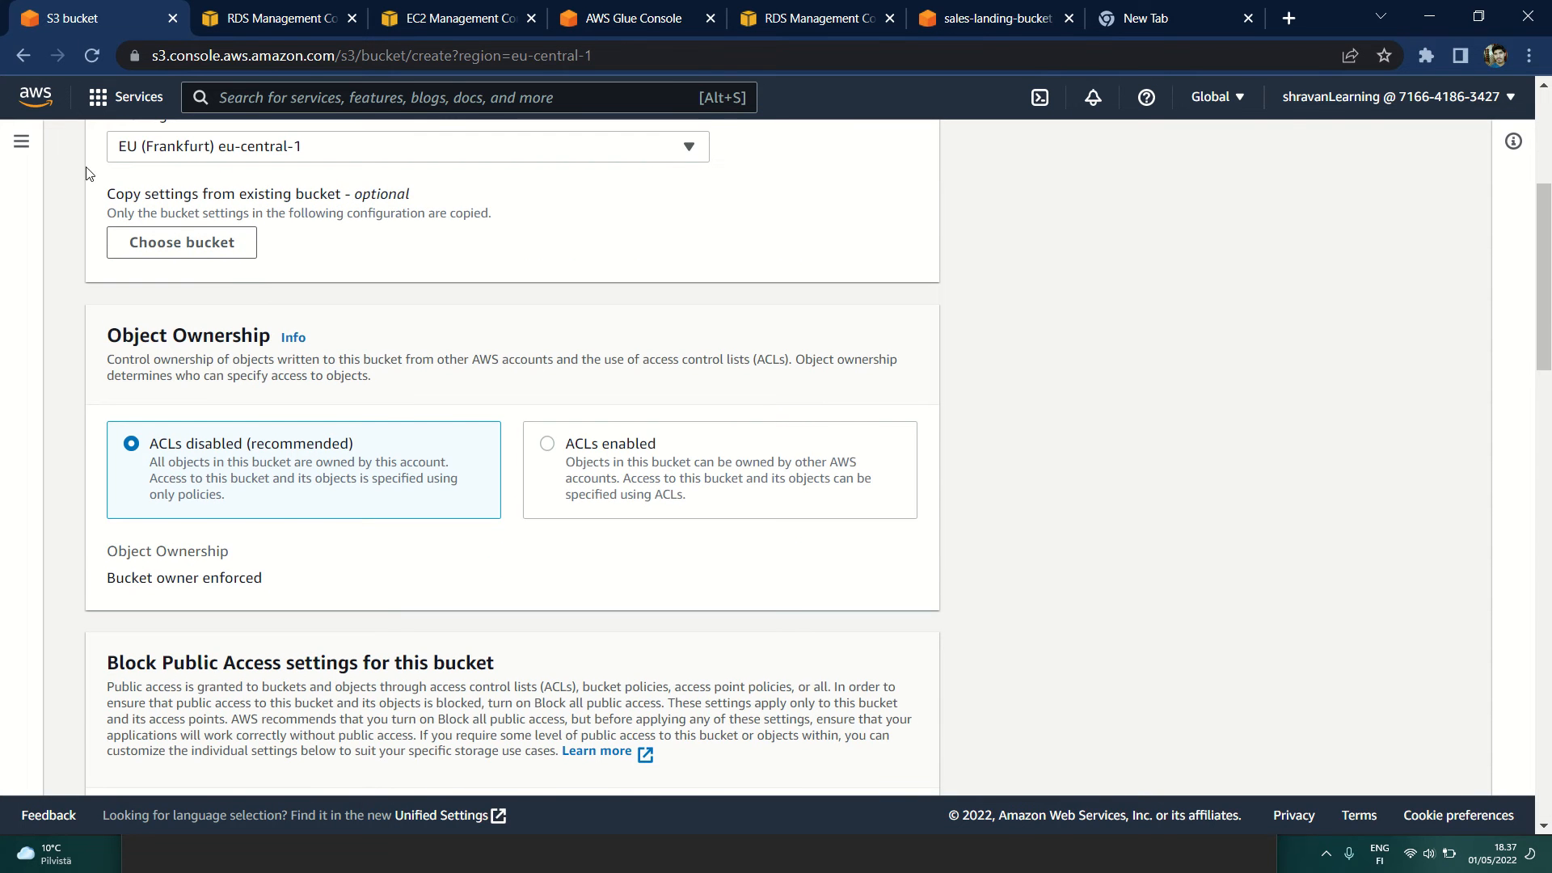
click(23, 55)
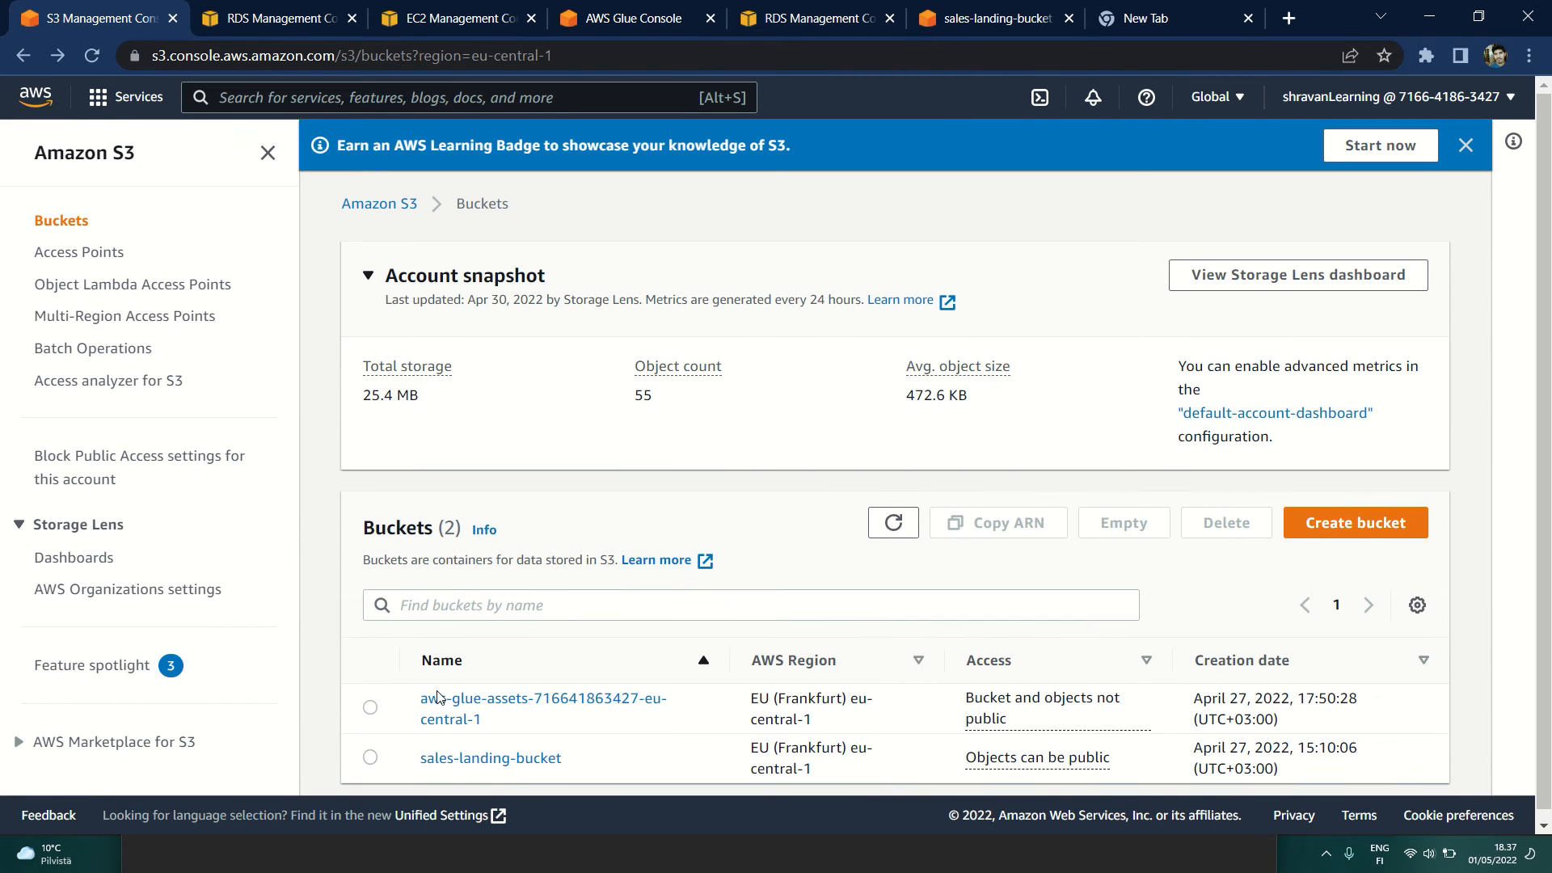
Step: Select sales-landing-bucket in the bucket list and read the explanation of its access status
scroll(430, 714, down, 1)
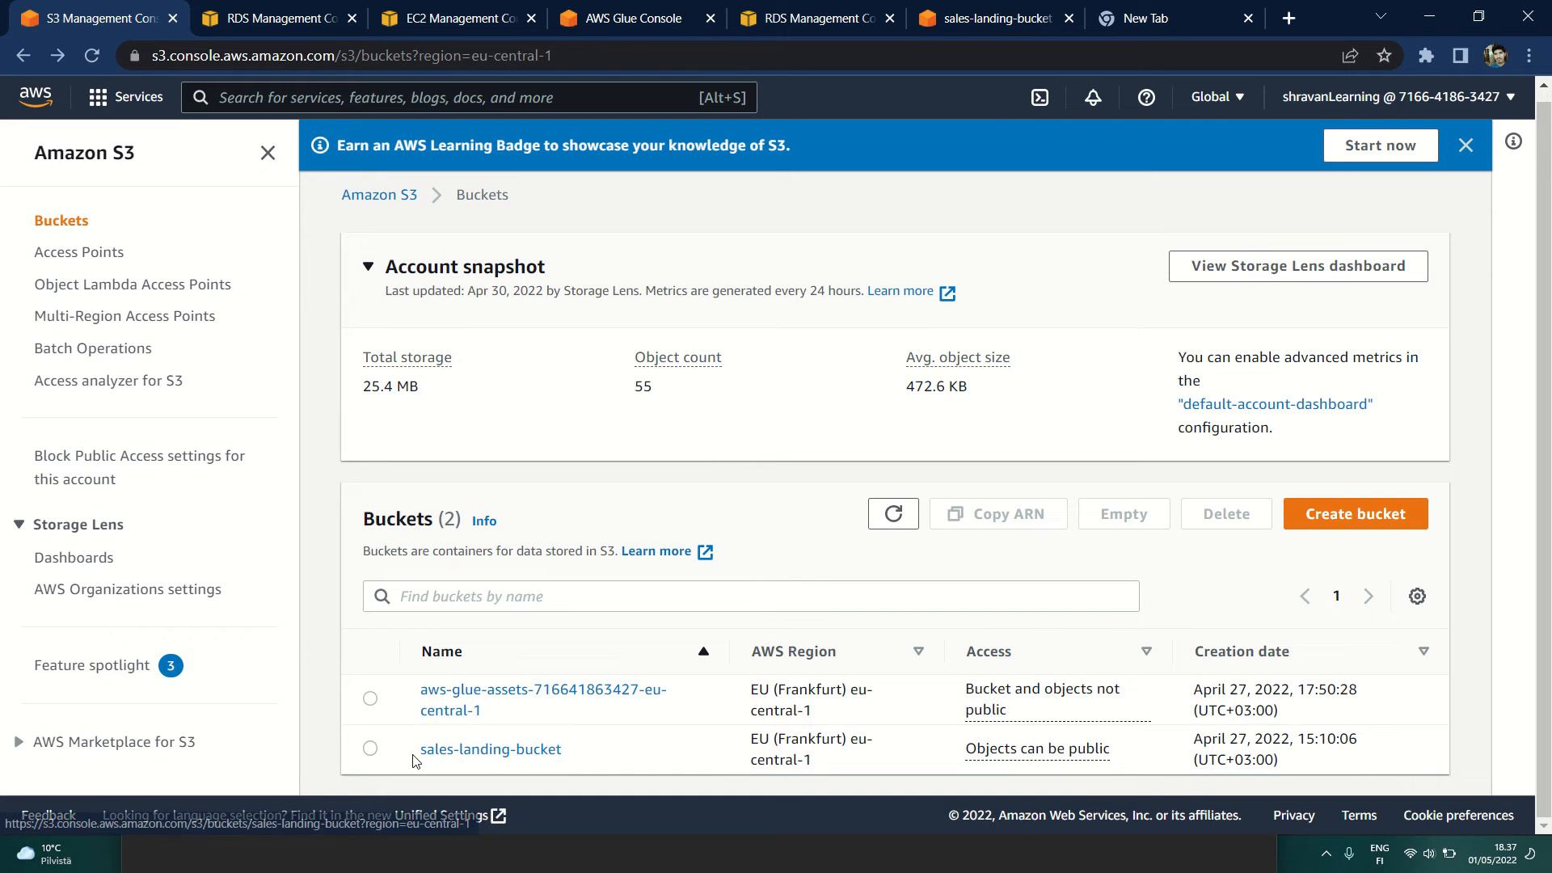
drag(415, 760, 592, 765)
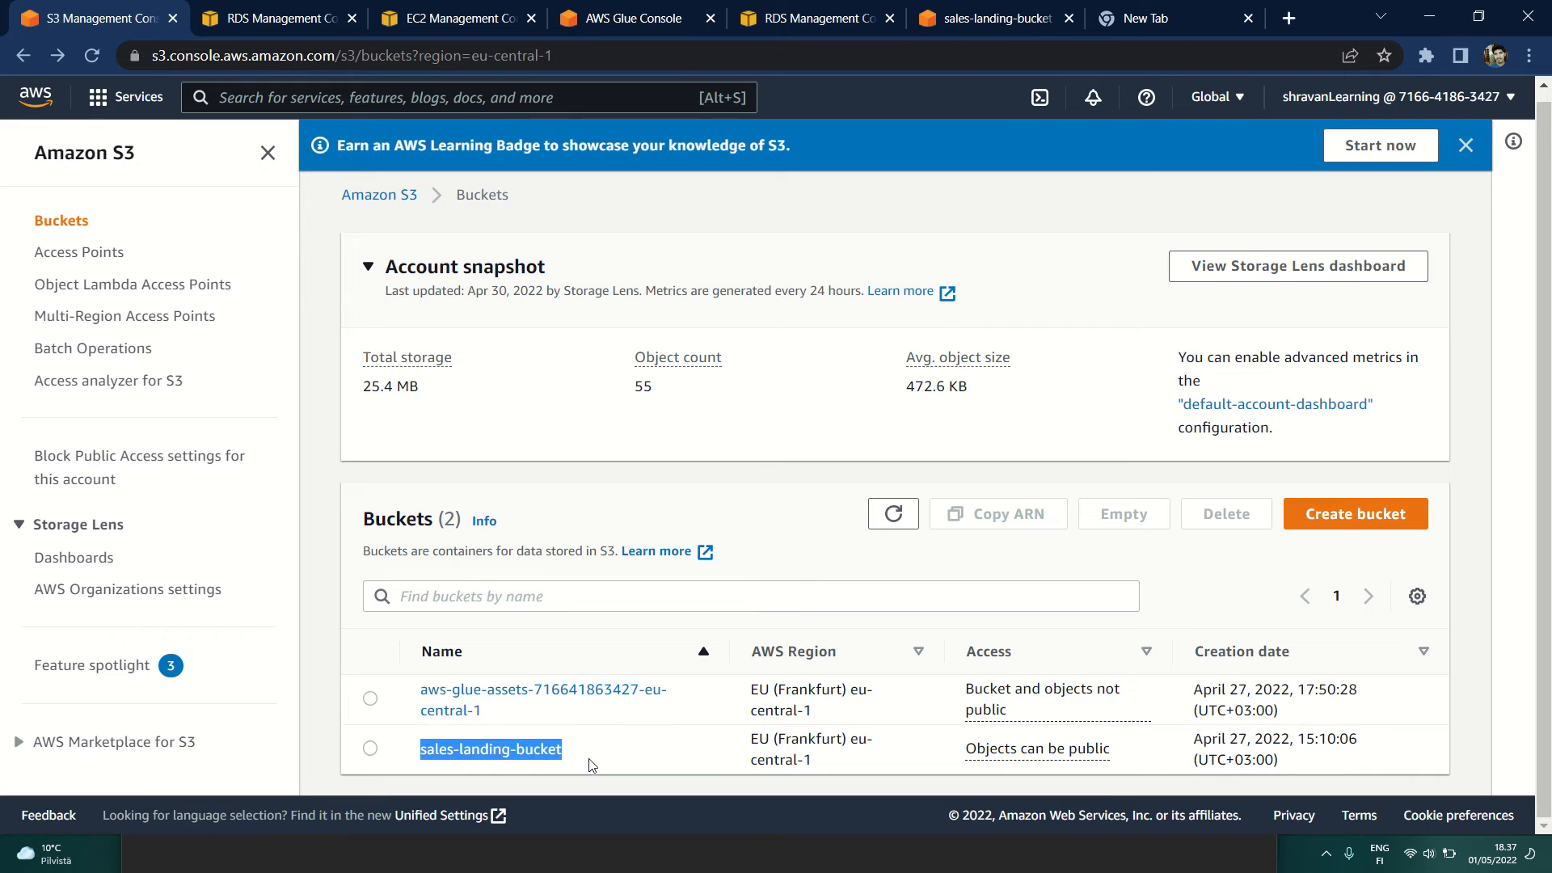
click(370, 748)
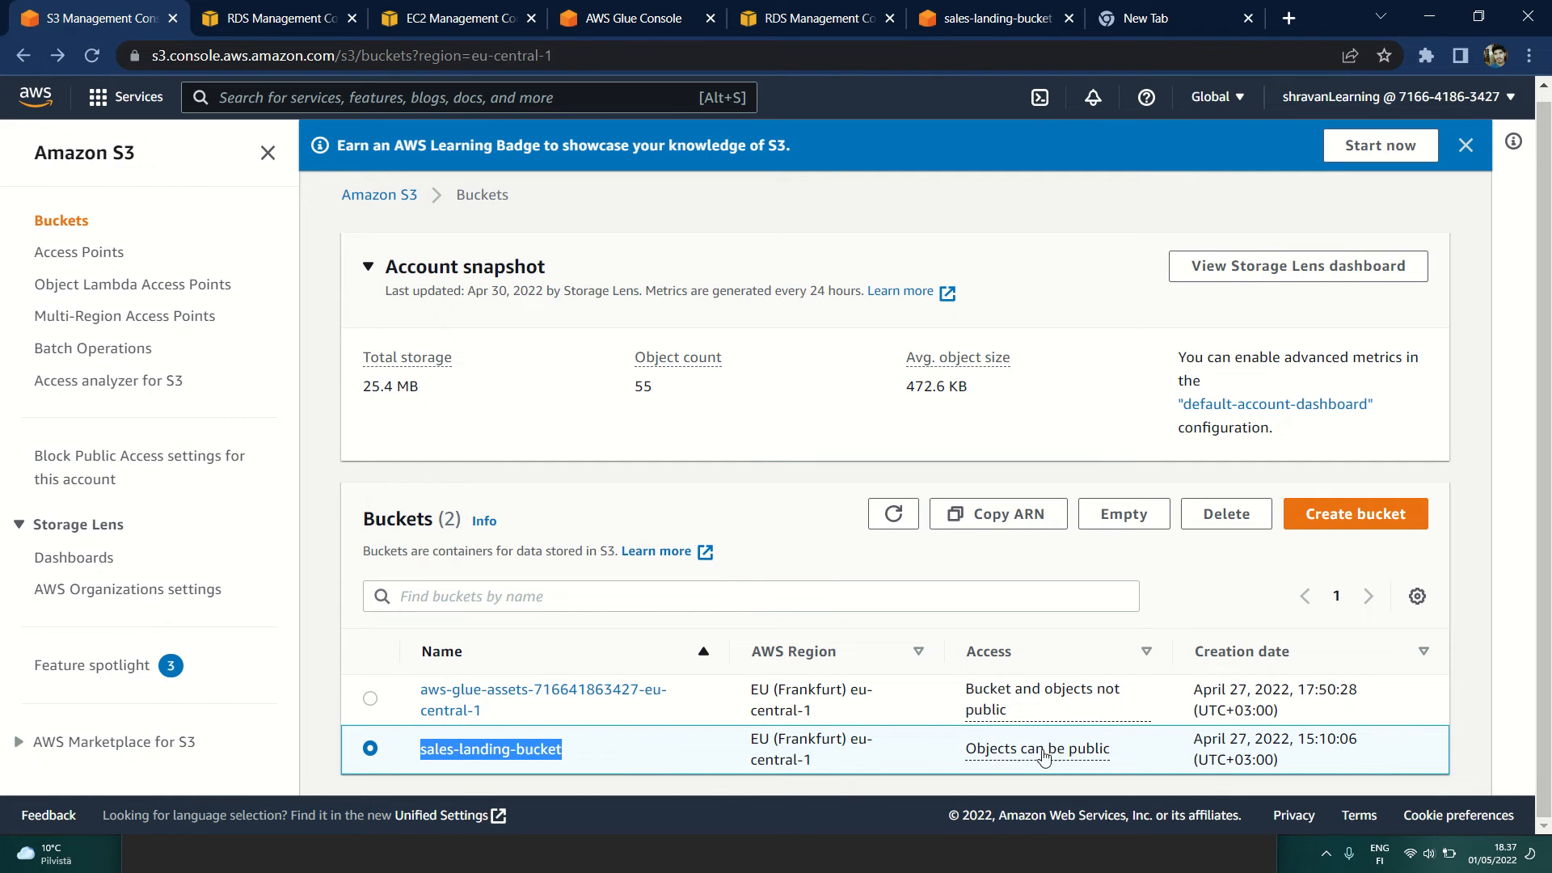
click(1008, 753)
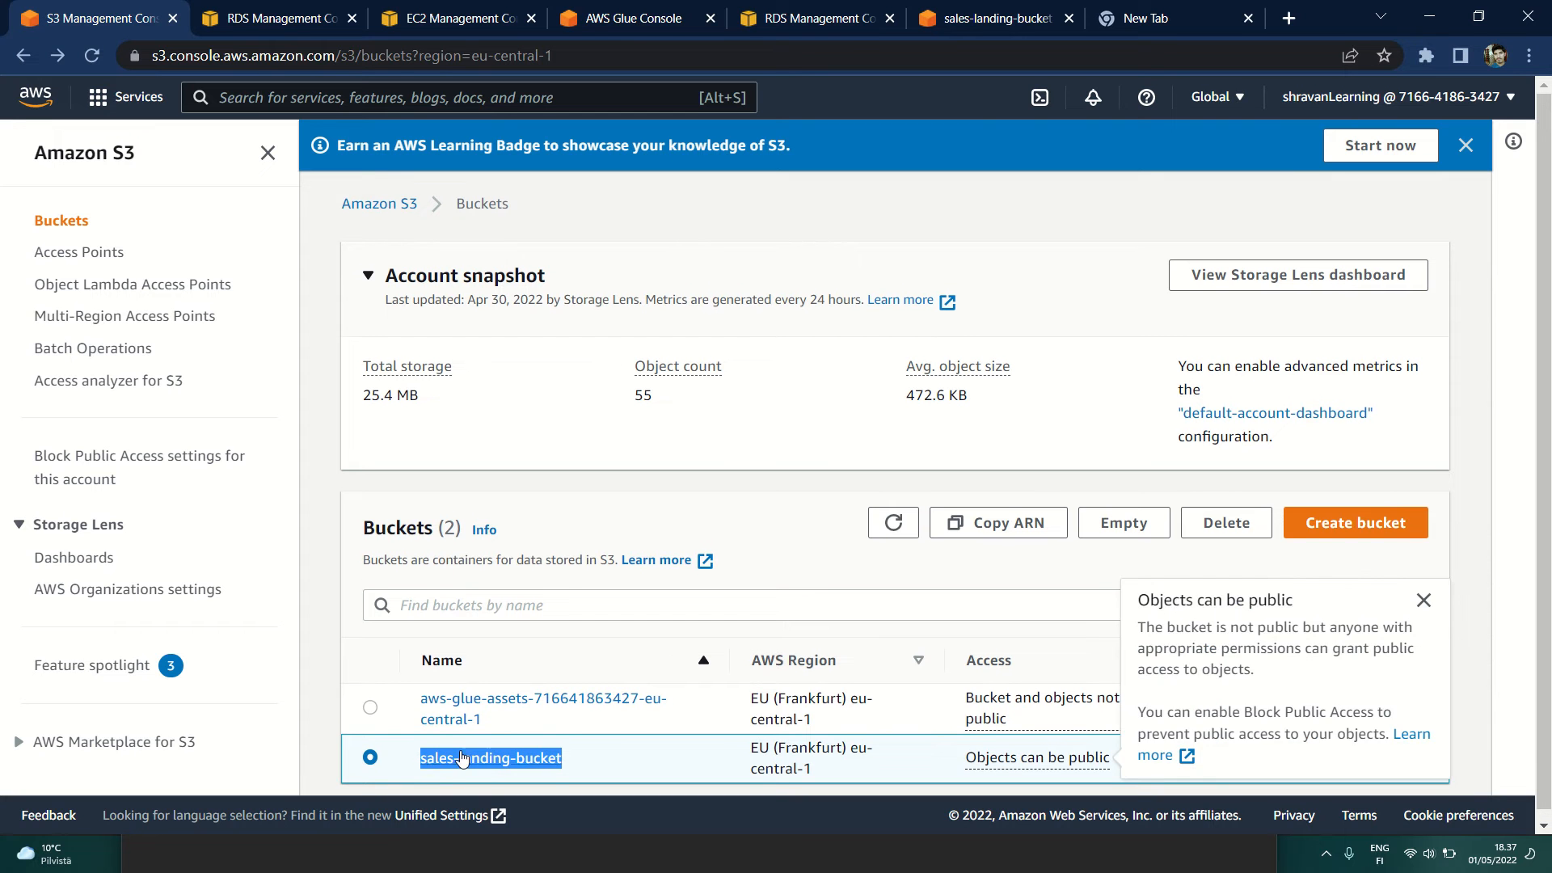
click(381, 768)
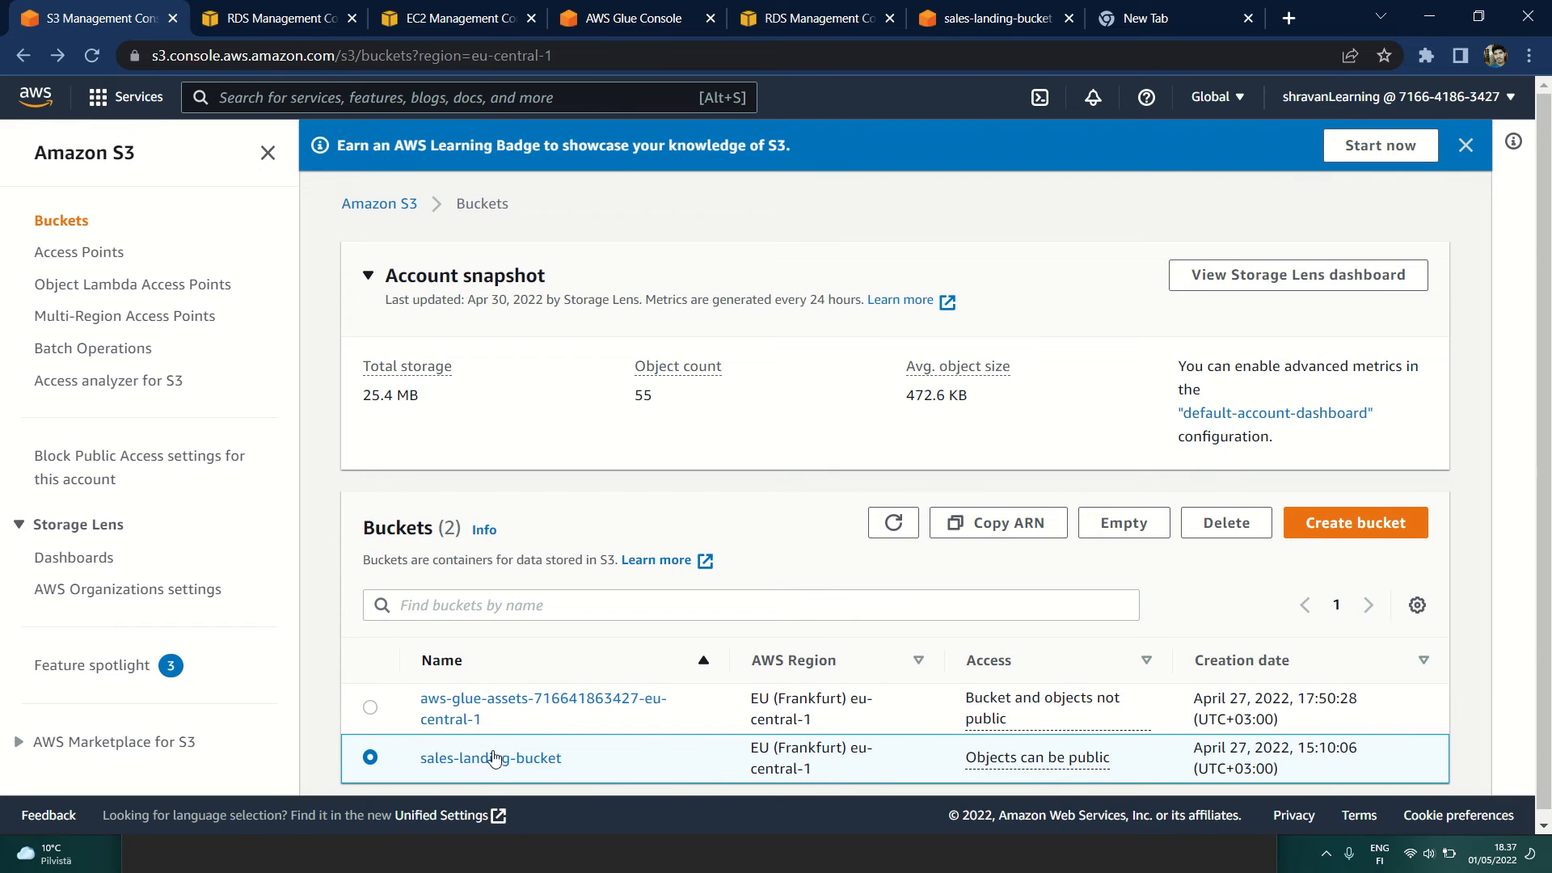
Step: Open sales-landing-bucket and look over its events.txt, sales.txt and salesCopyy.txt objects, leaving none of them selected
click(494, 764)
scroll(511, 602, down, 1)
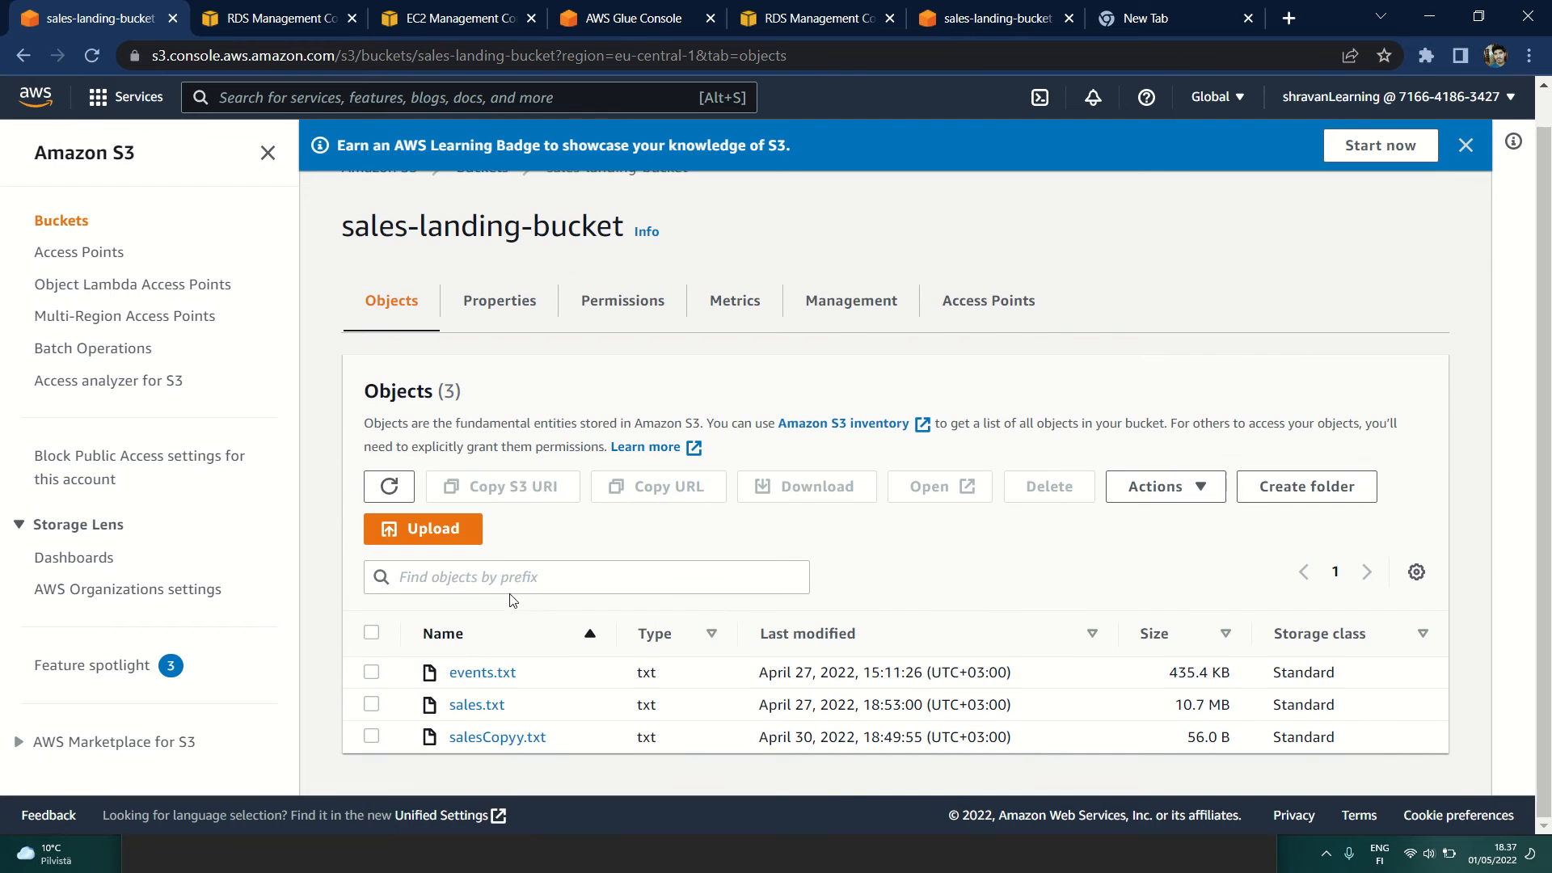
click(371, 671)
click(371, 704)
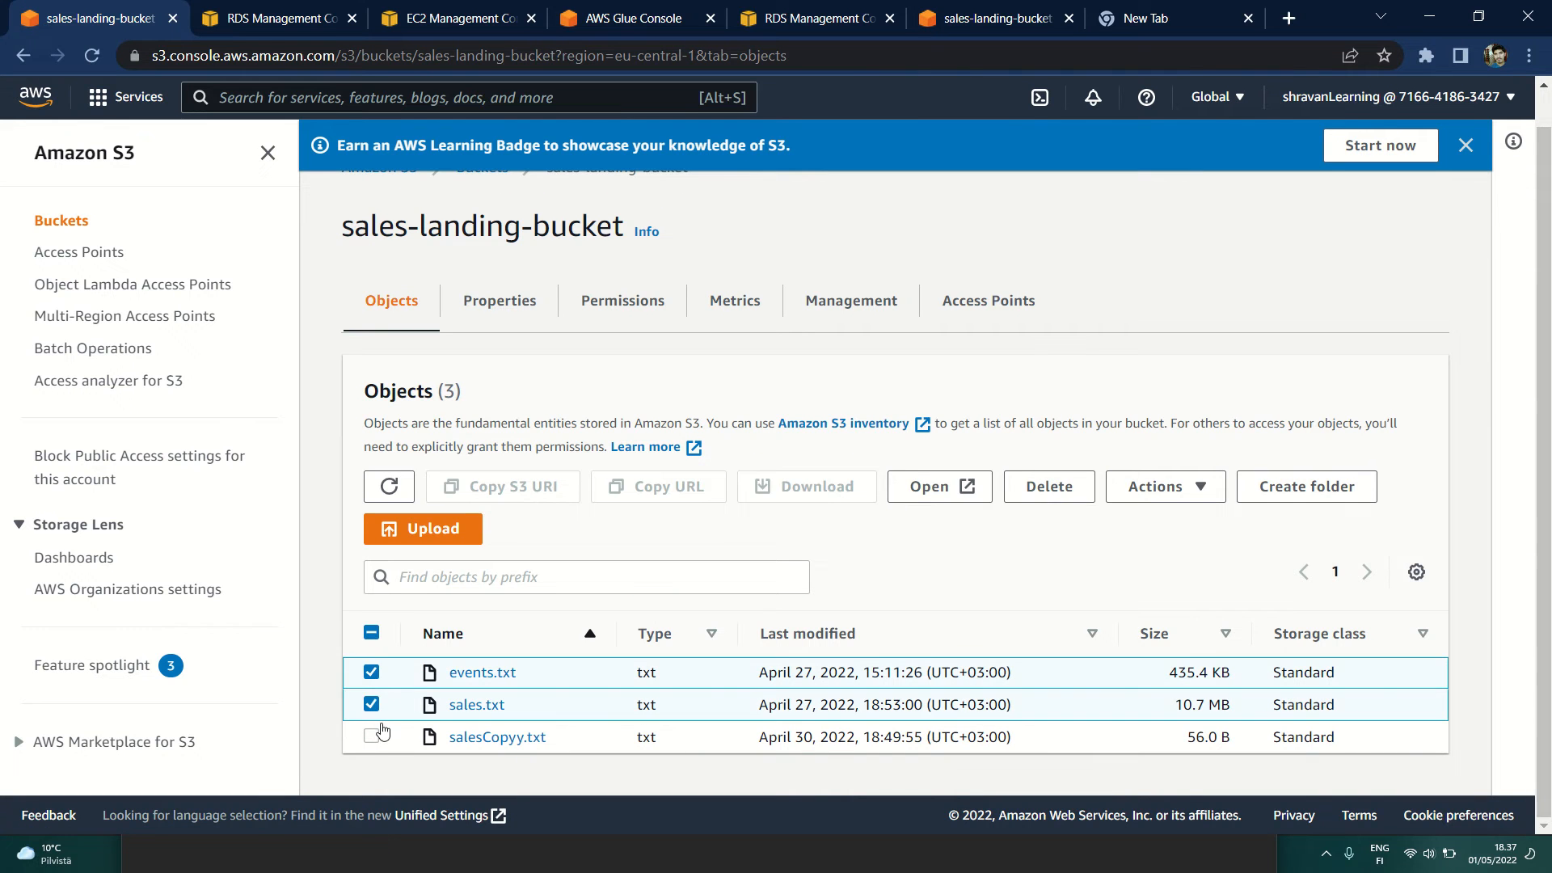
click(371, 736)
click(371, 704)
click(371, 671)
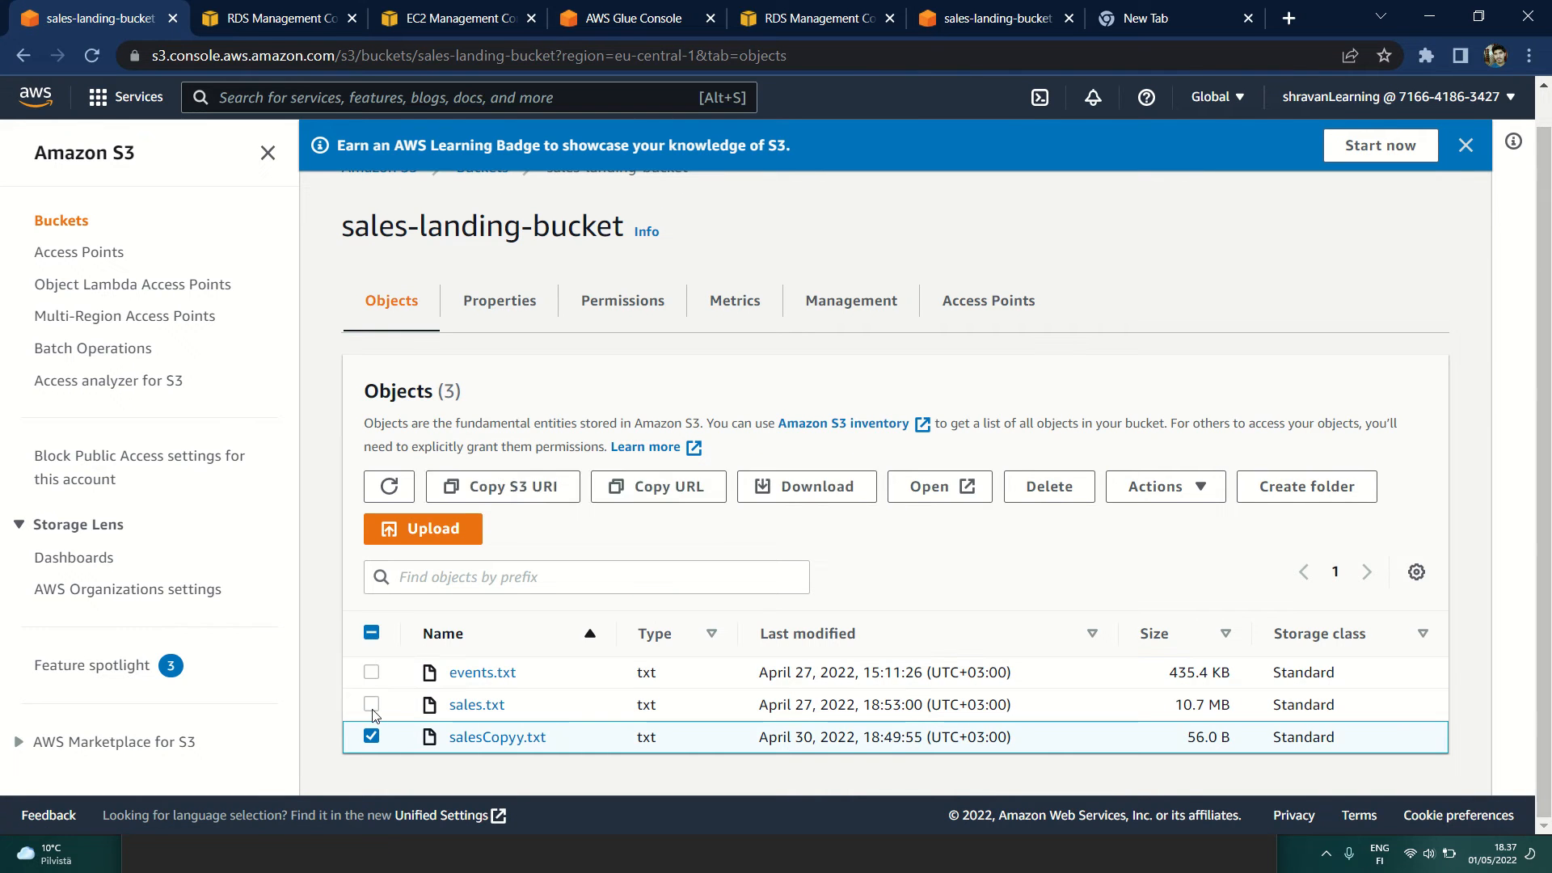
click(371, 736)
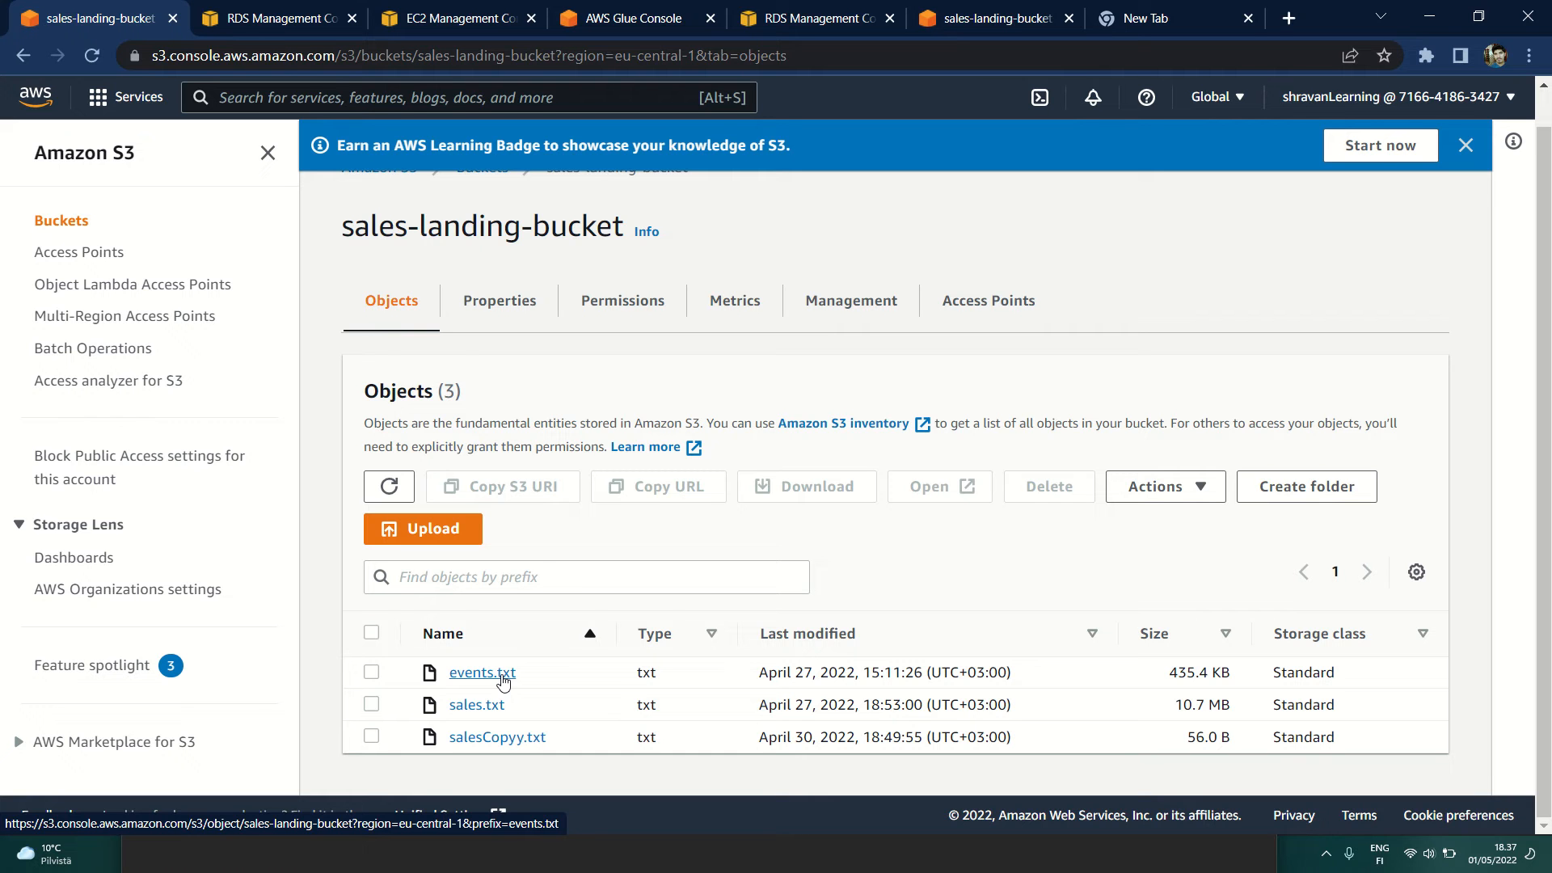
Step: Start an upload to sales-landing-bucket, browse the Pictures folder for files to add, and cancel the file selection
click(412, 529)
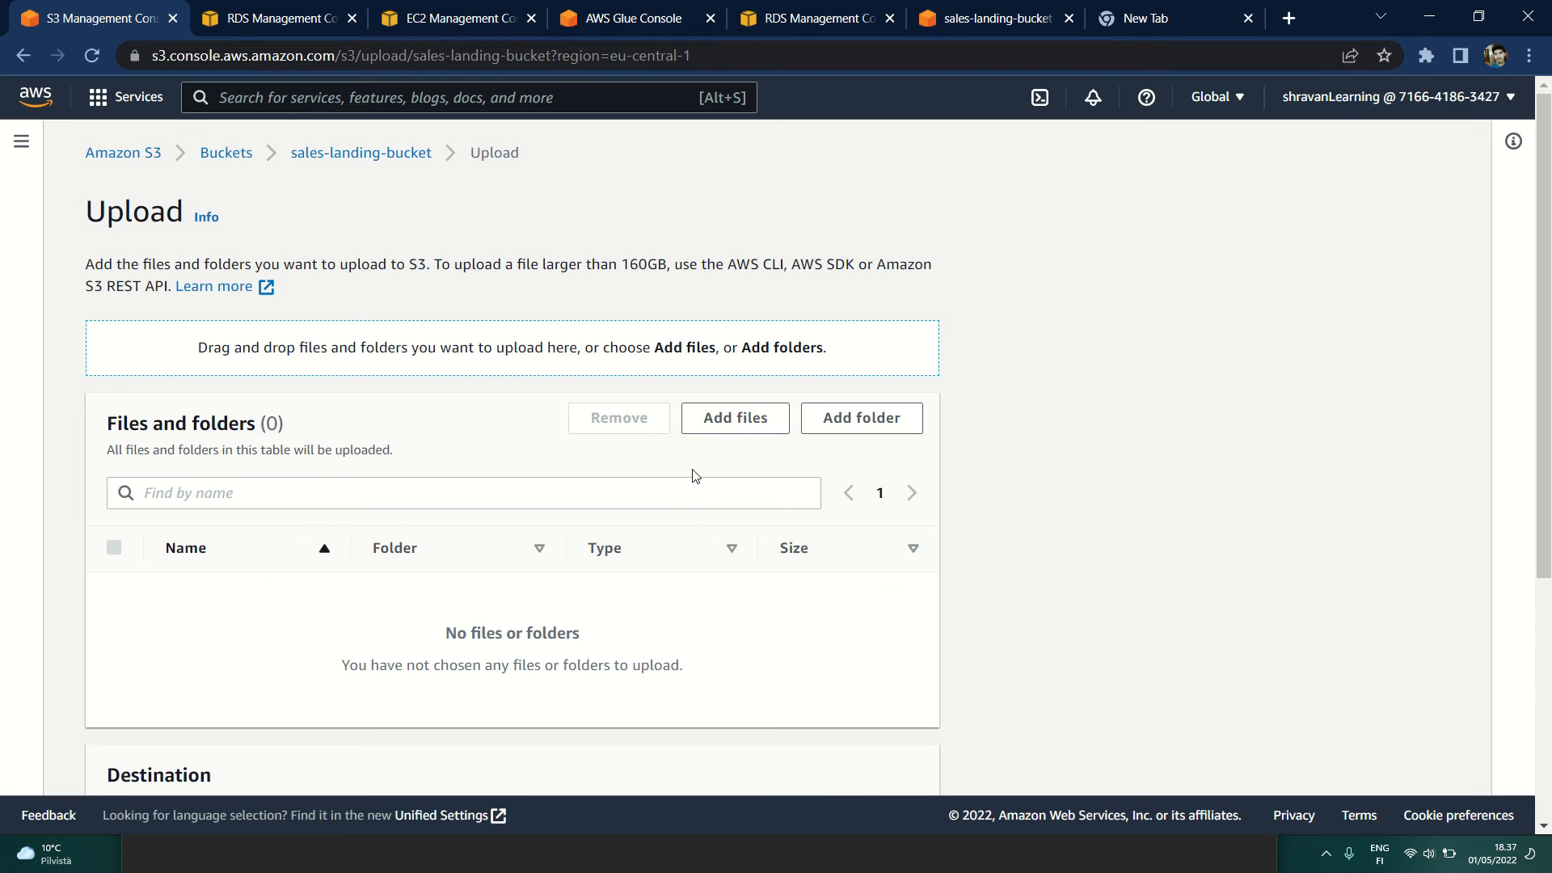
click(734, 419)
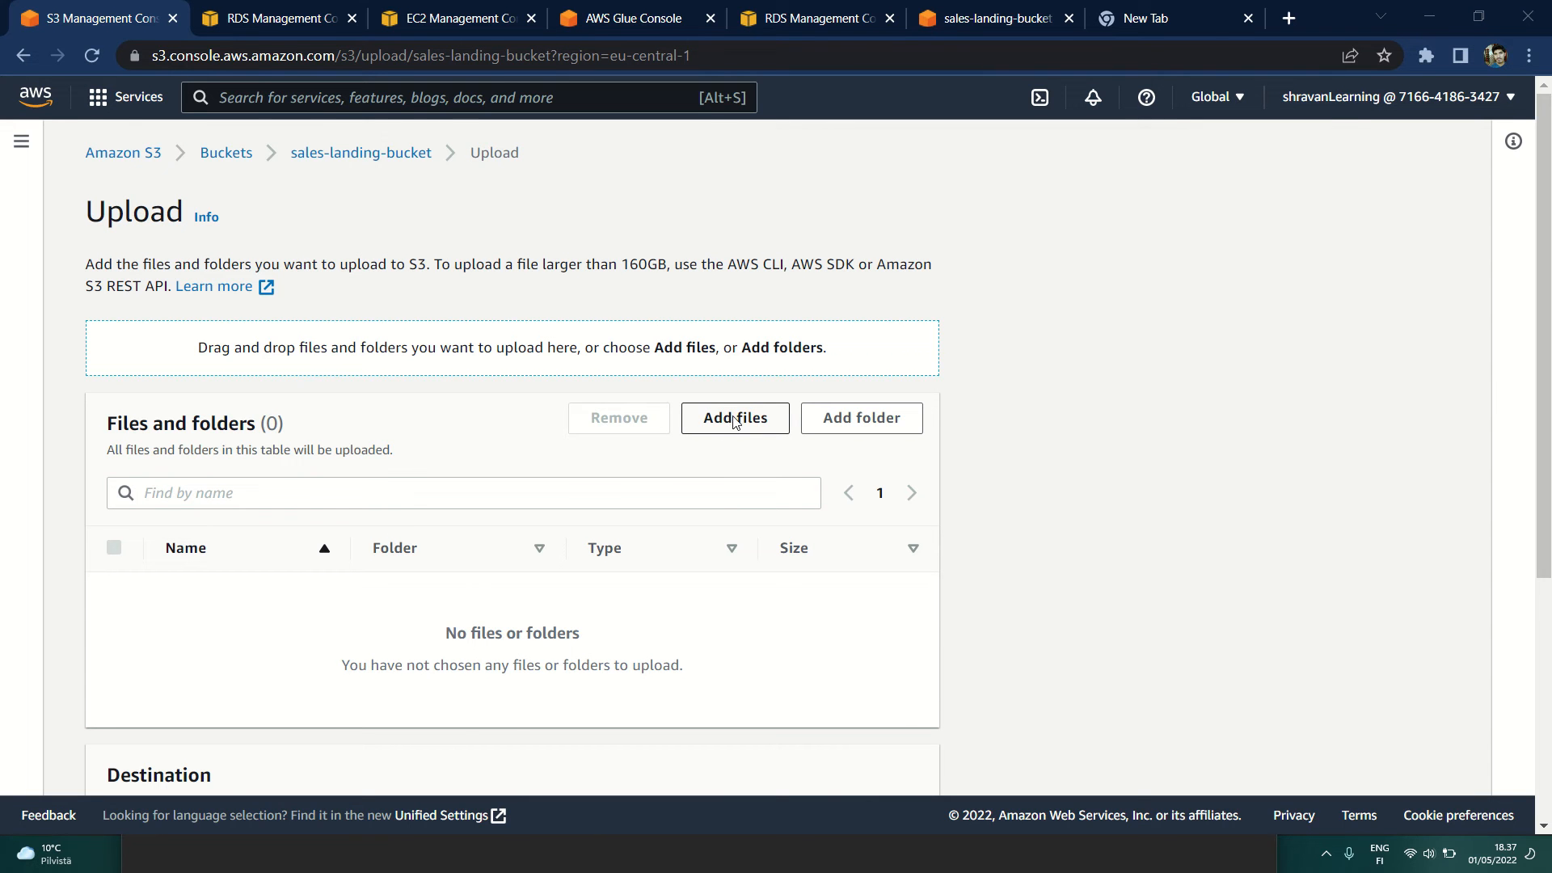
click(506, 365)
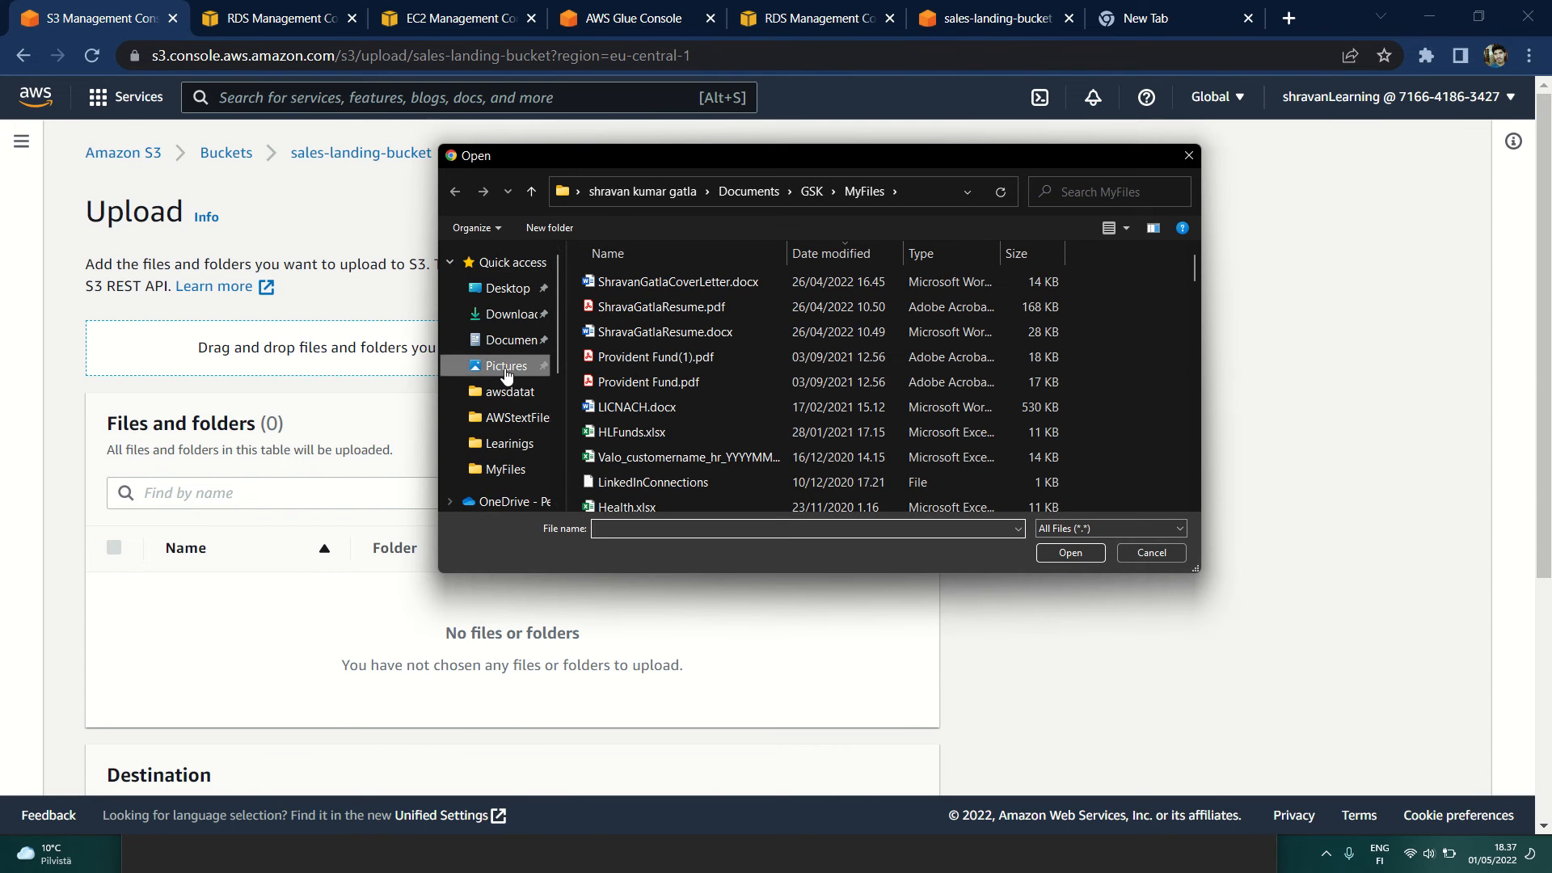
click(790, 303)
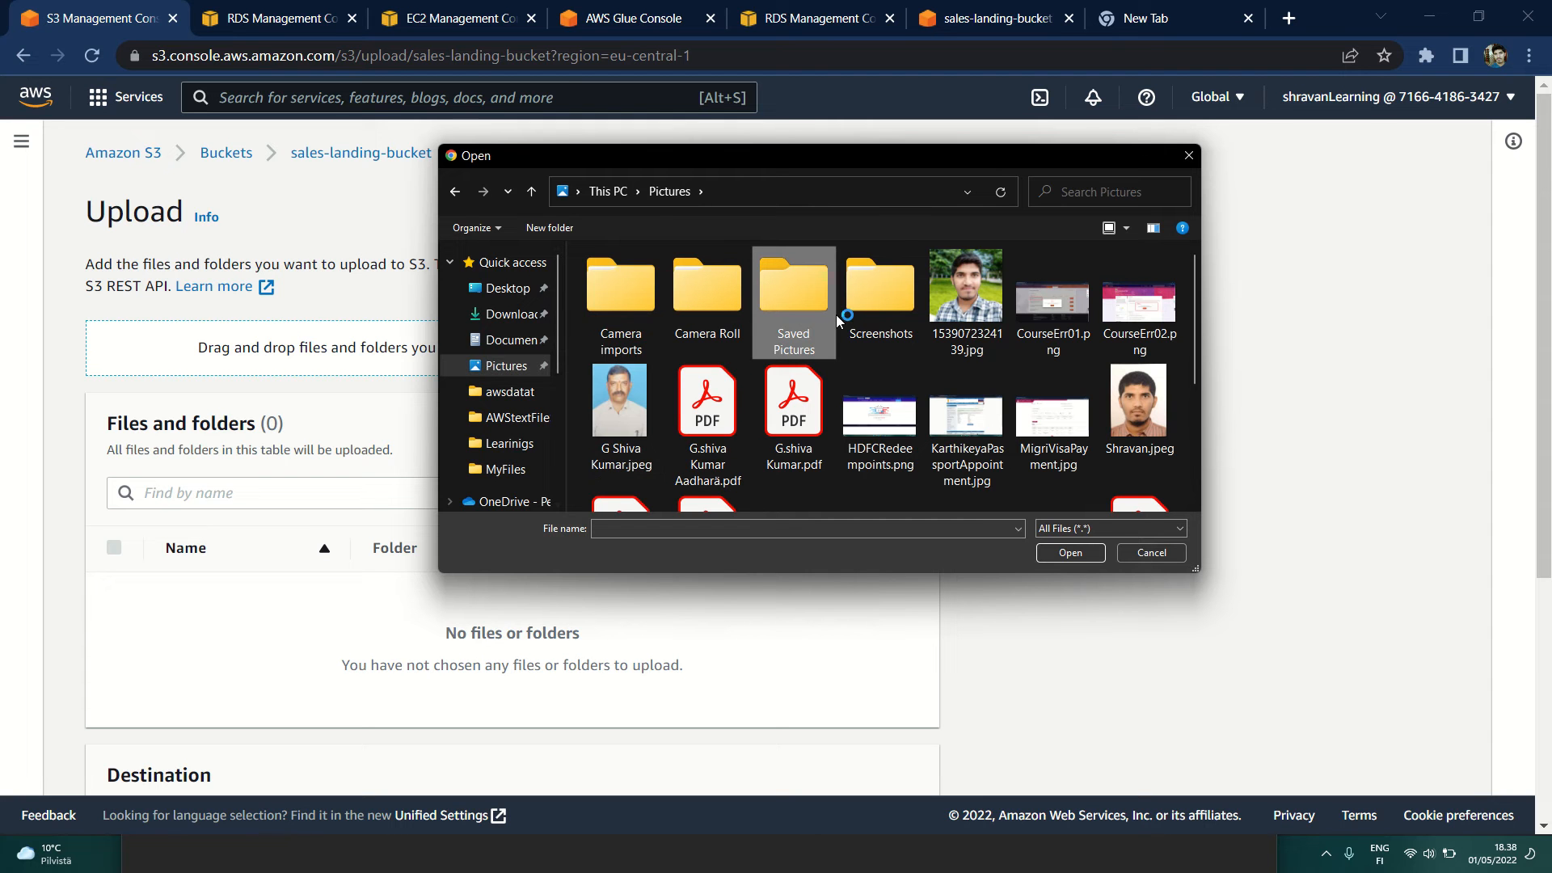
click(1188, 155)
Step: Review the upload's destination and options, and return to the objects of sales-landing-bucket without uploading
scroll(296, 597, down, 1)
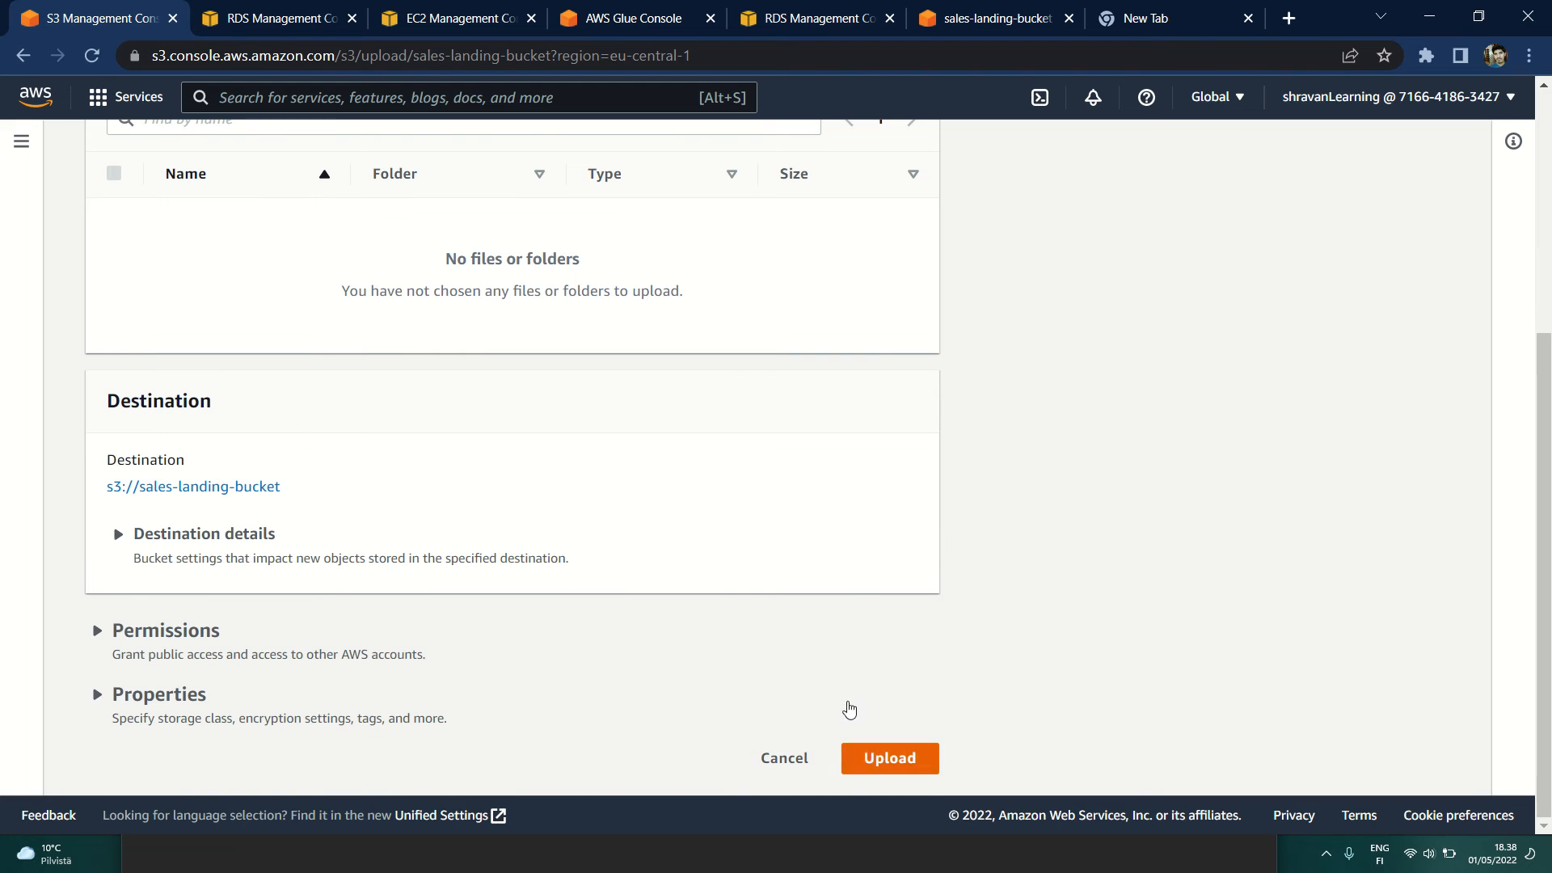
scroll(682, 724, up, 5)
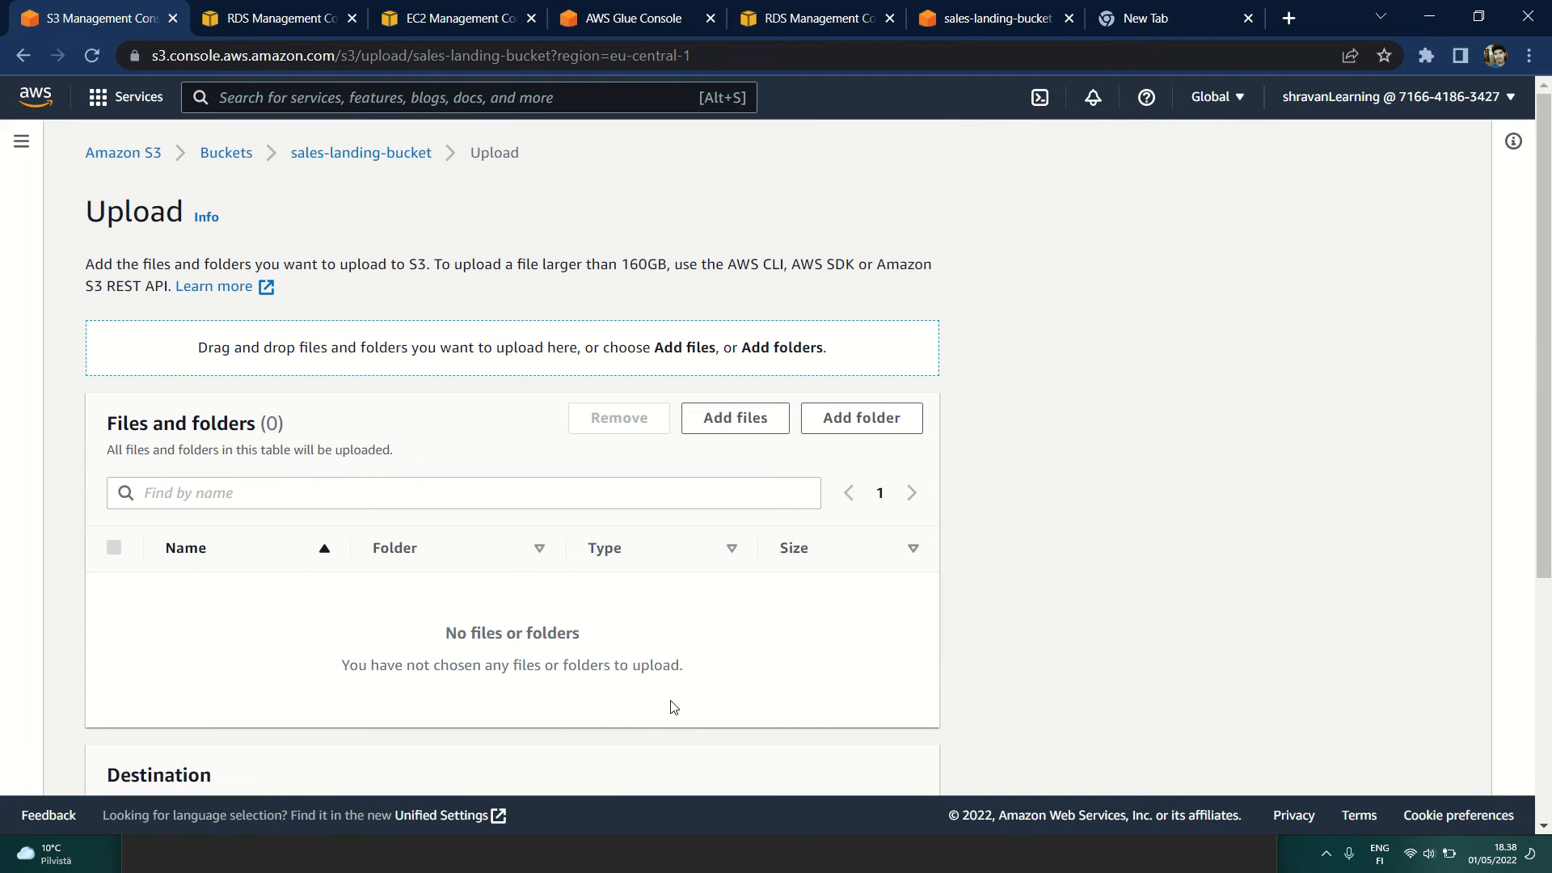
click(388, 158)
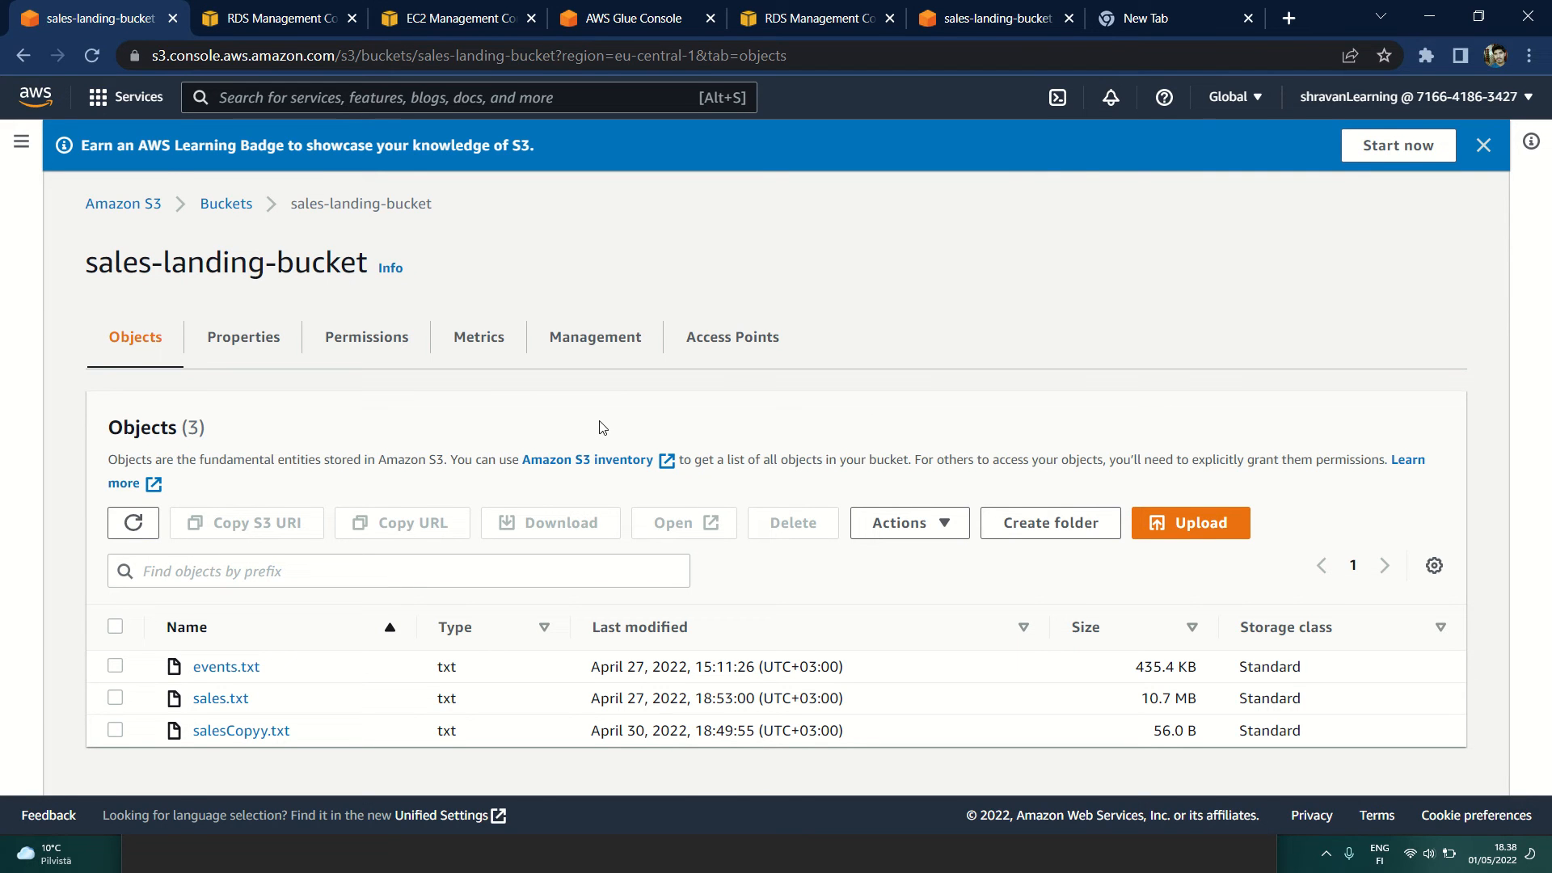
Step: Switch to the untitled Notepad task list and review the items on loading data to S3 and on to RDS MySQL
key(alt+Tab)
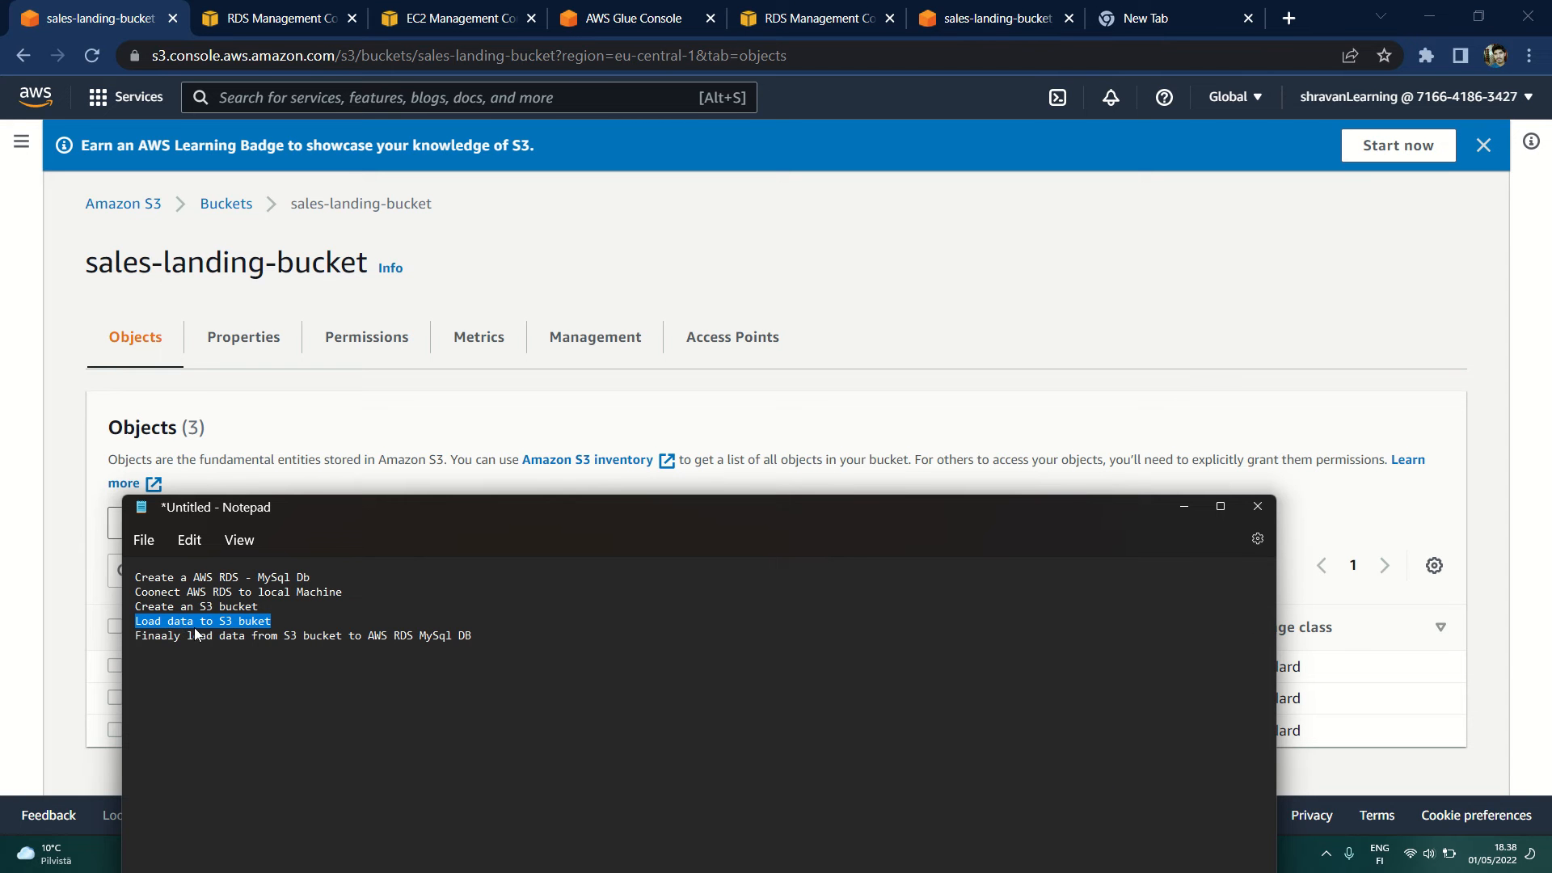
click(292, 625)
Step: Review the last Notepad item on loading data from the S3 bucket to RDS MySQL, and return to the sales-landing-bucket page
drag(285, 636, 476, 638)
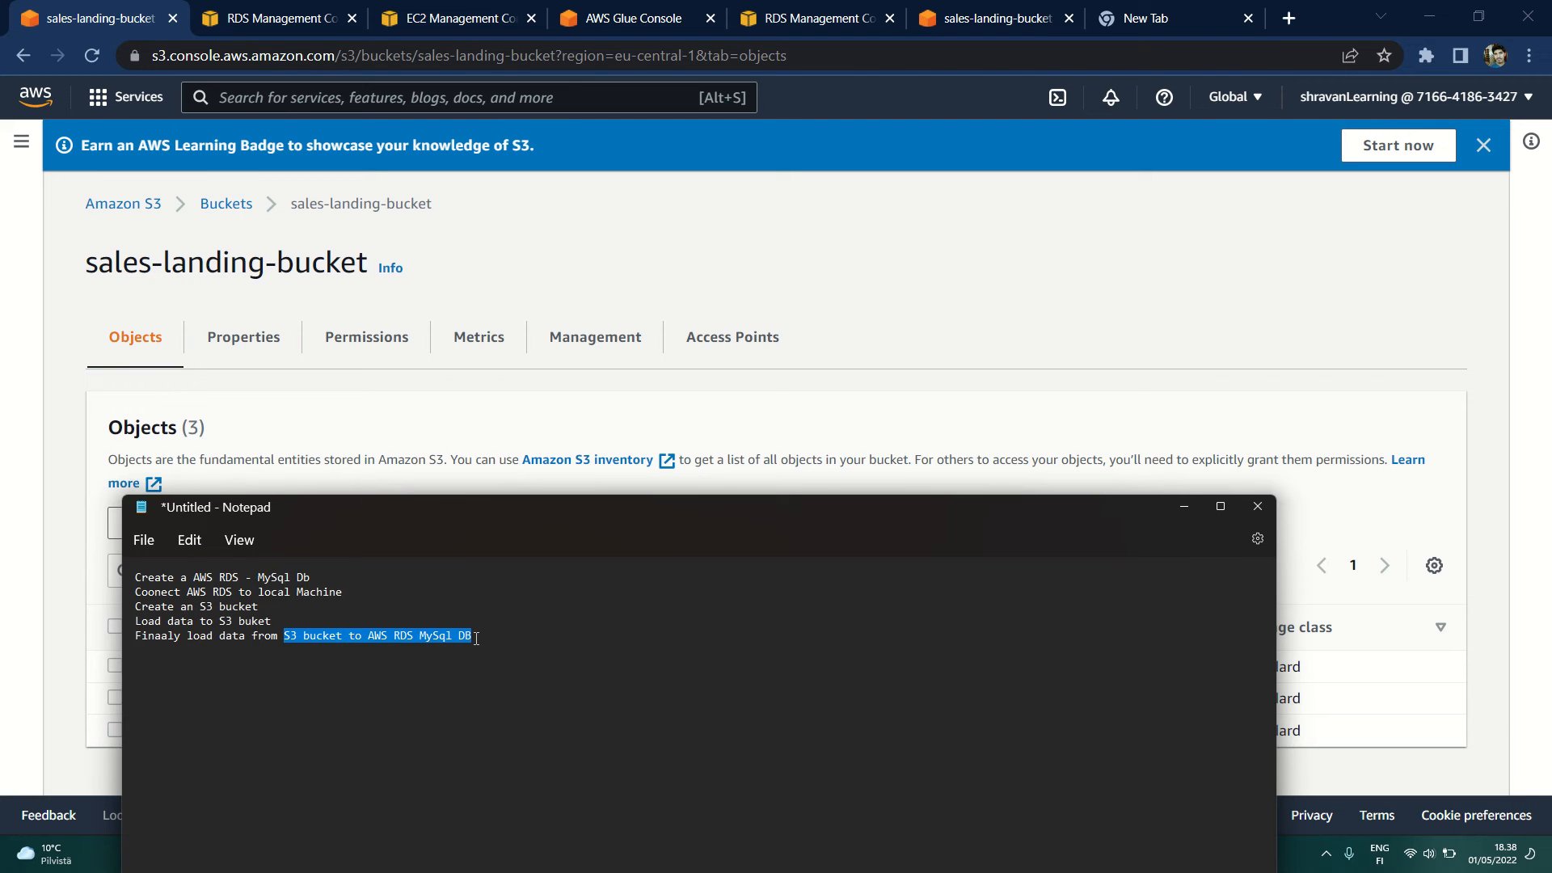
click(495, 638)
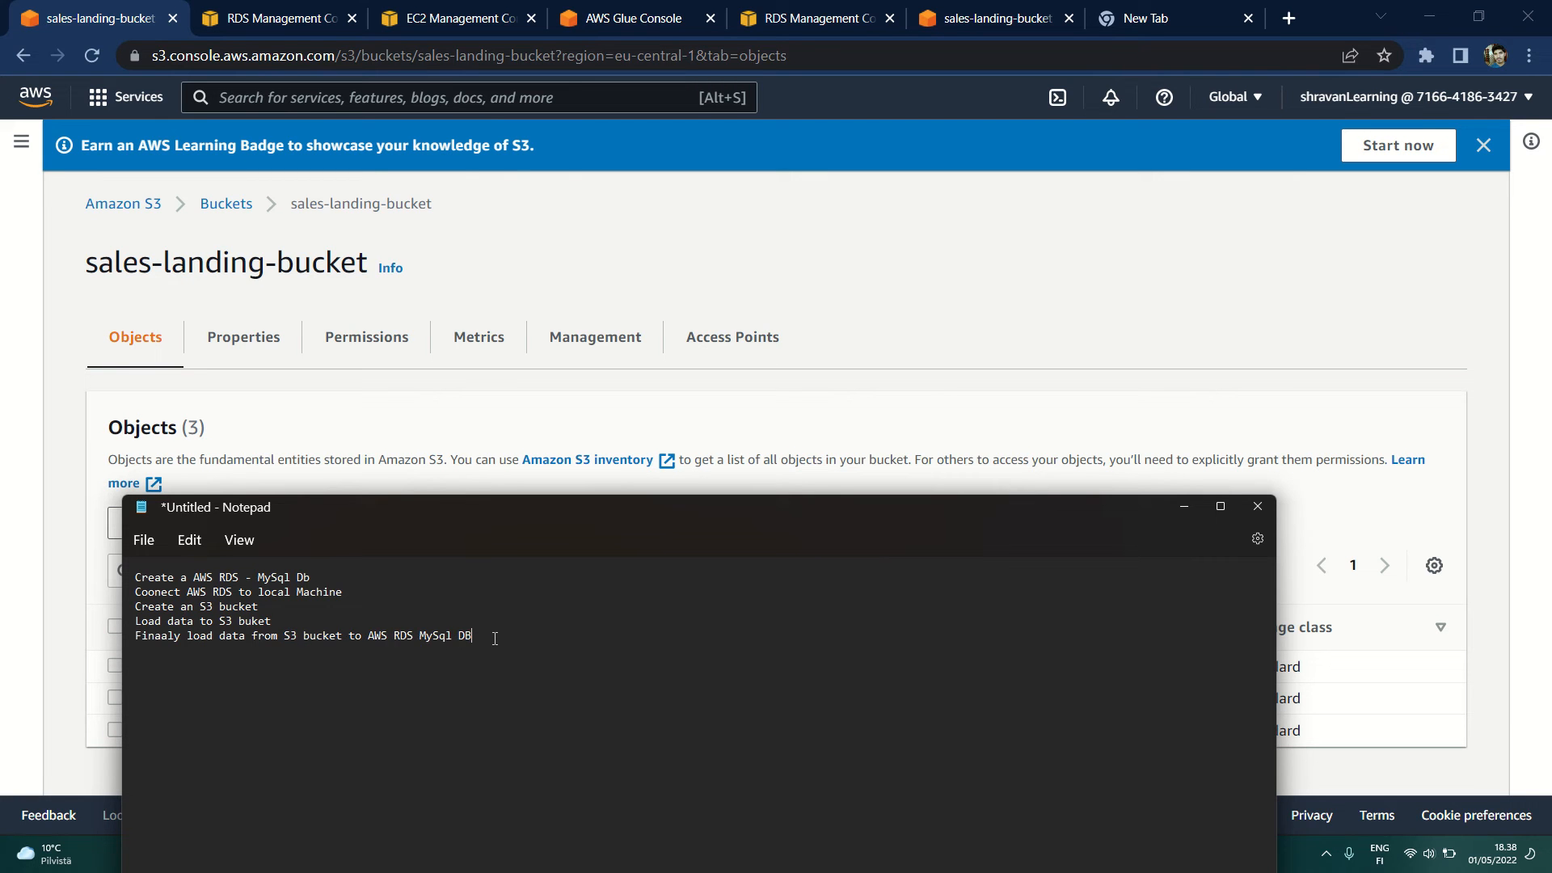
click(993, 256)
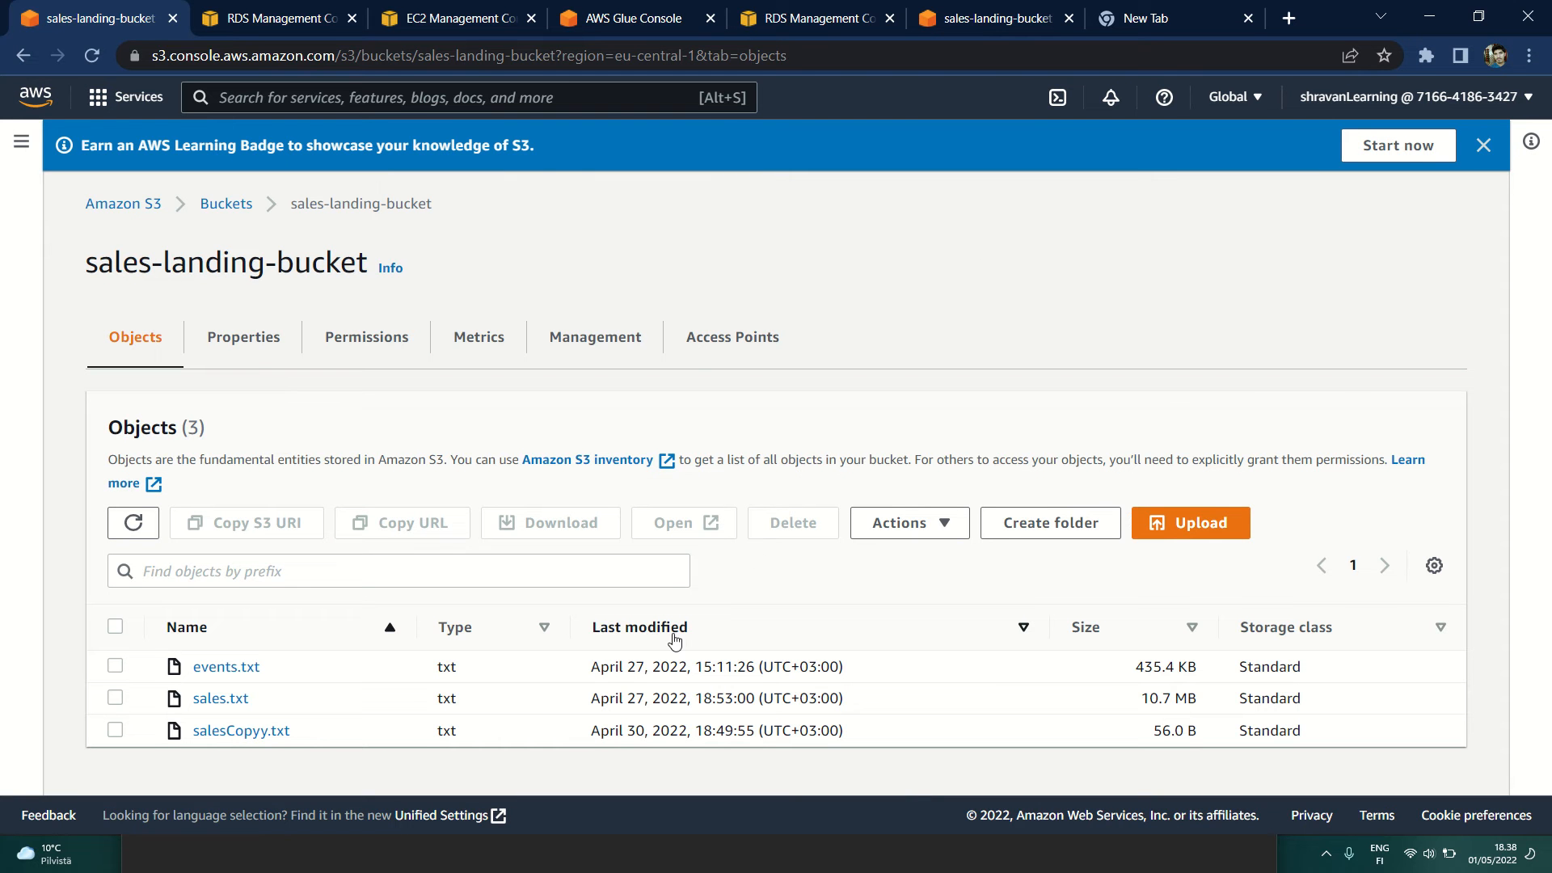
Step: Switch to the AWS Glue console and read its "Serverless data integration" introduction
click(592, 16)
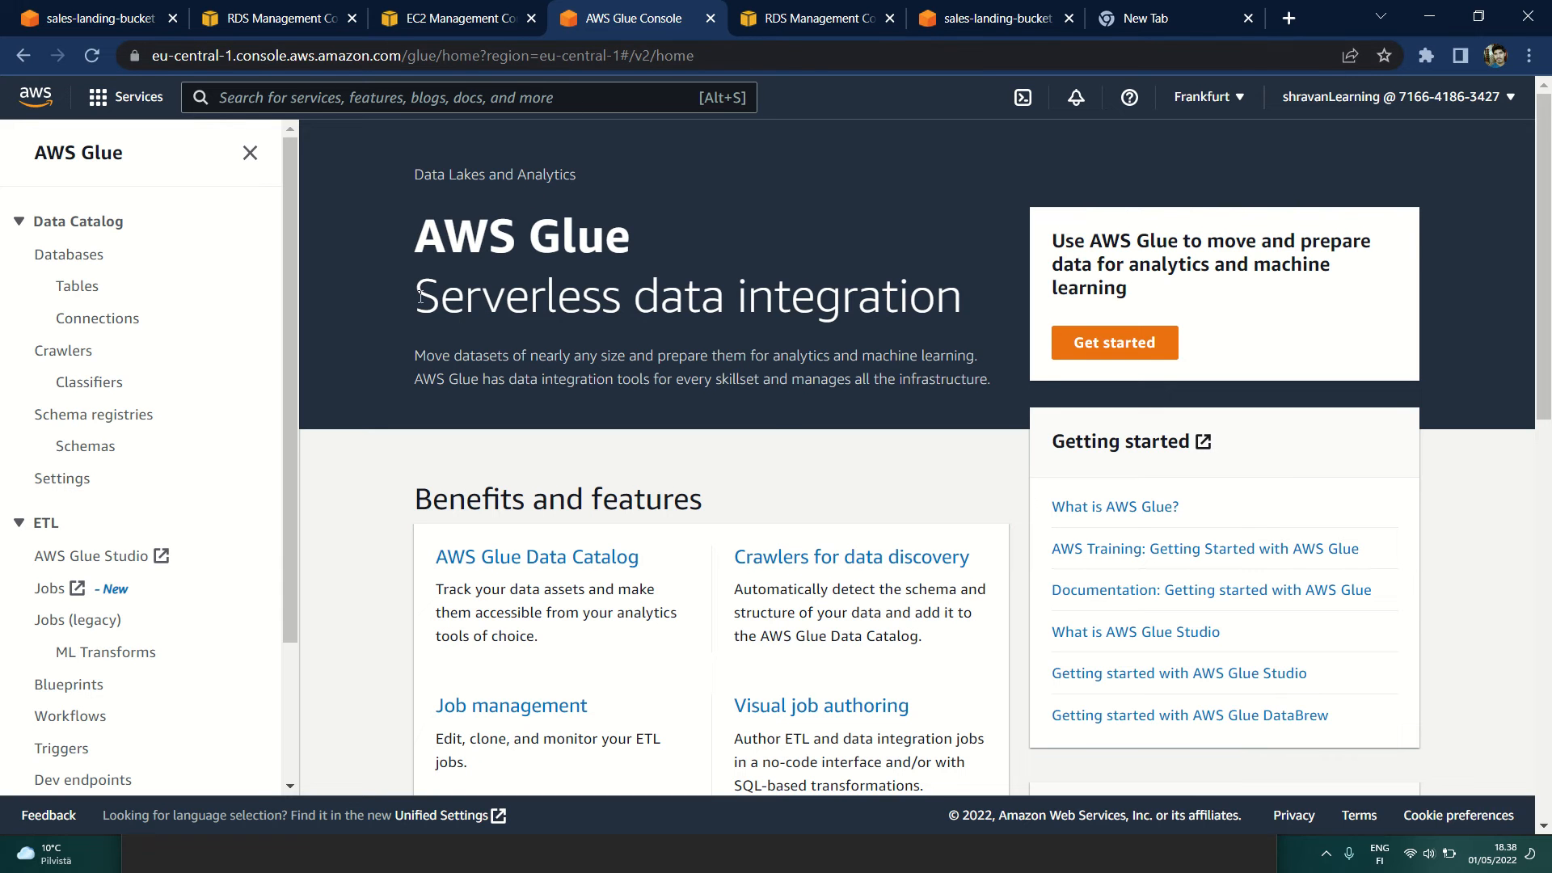
drag(419, 296, 977, 292)
click(783, 298)
drag(637, 298, 1002, 298)
click(1002, 298)
Step: Open the AWS Glue Studio jobs page and look over the job creation options and the existing jobs
scroll(76, 537, down, 3)
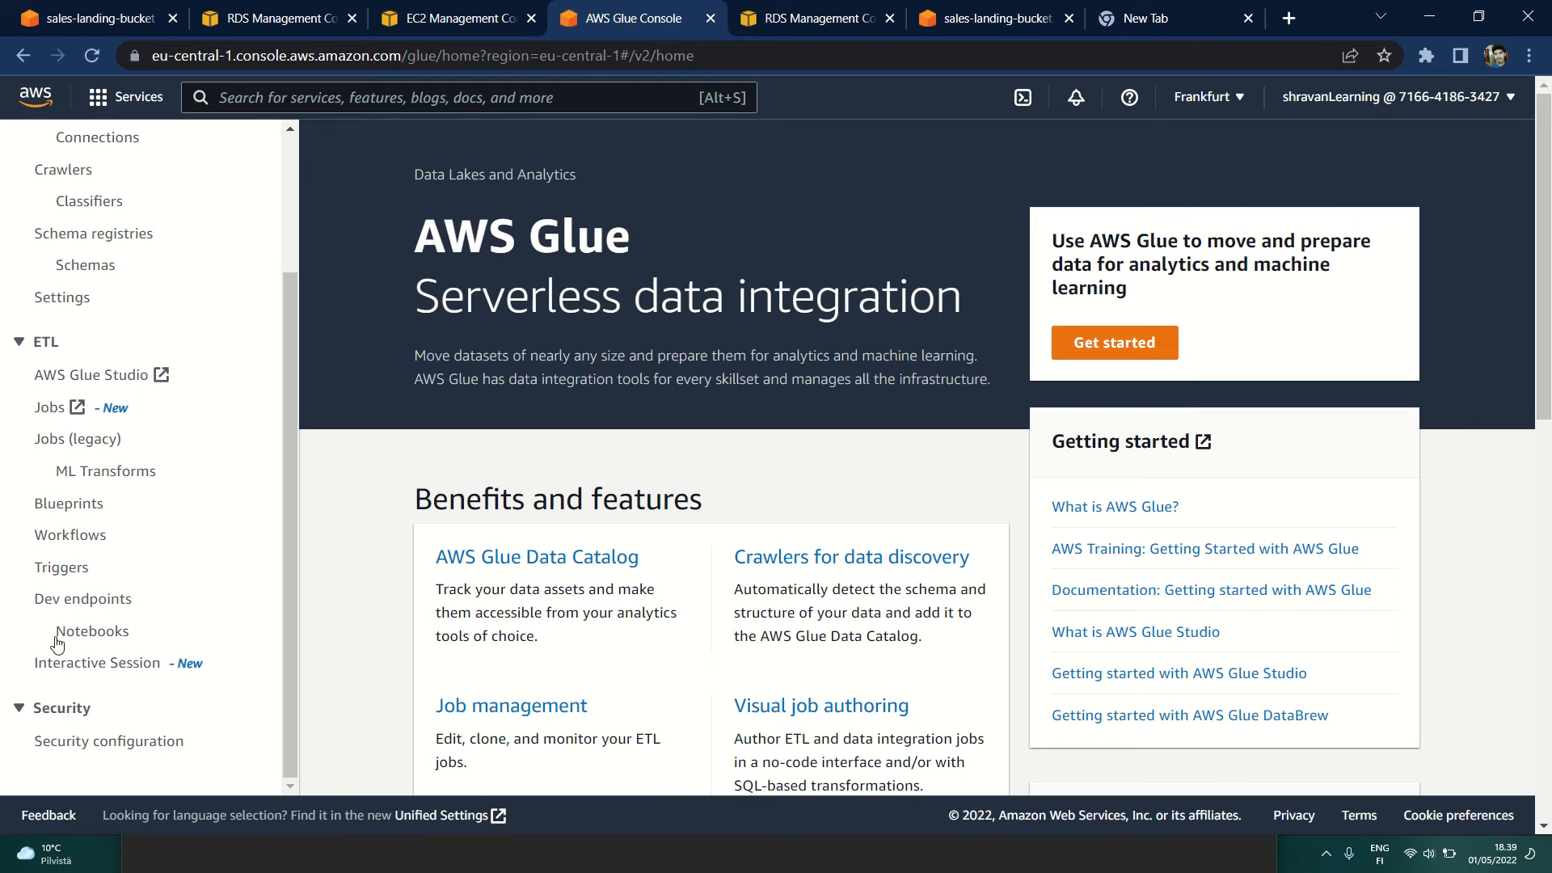
click(50, 415)
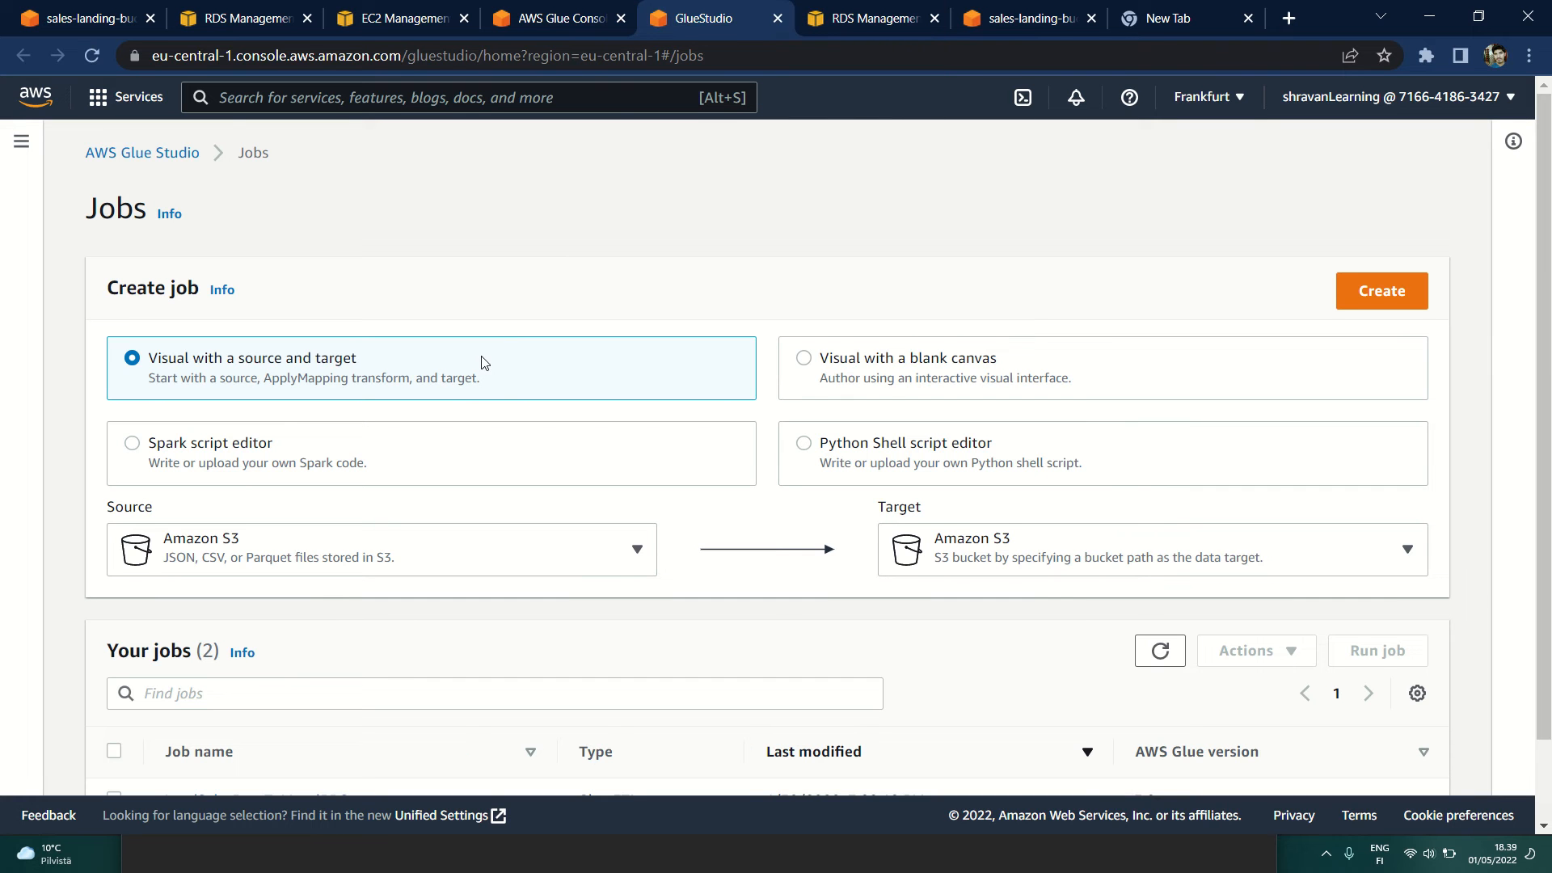
scroll(481, 360, down, 2)
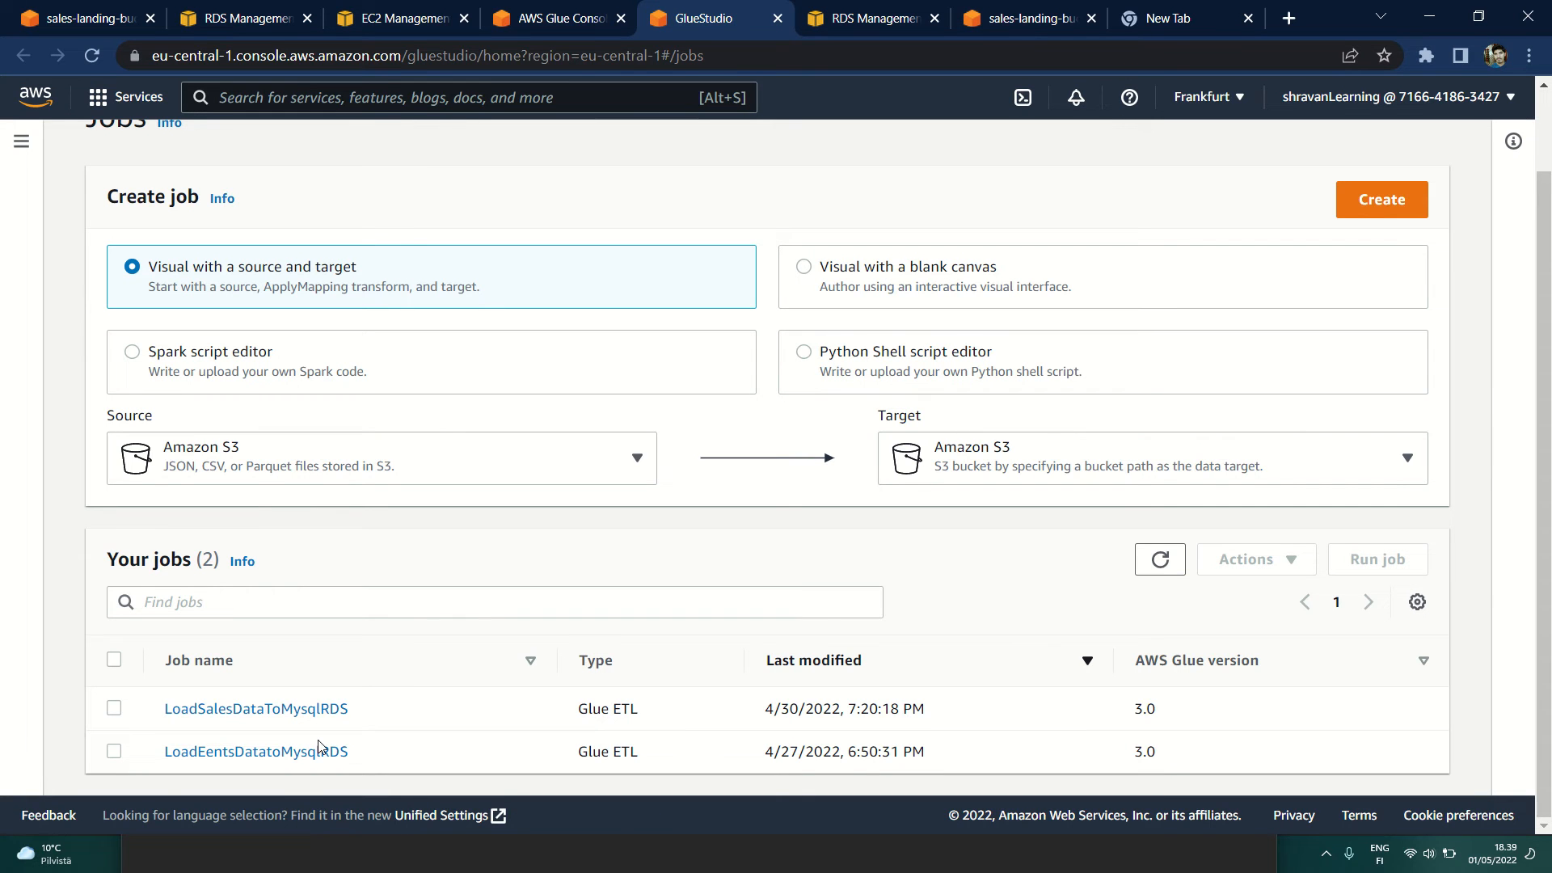
Step: Return to the AWS Glue console, open the my-rds-conn connection, and examine its details, including the JDBC URL's database name and security groups
click(558, 18)
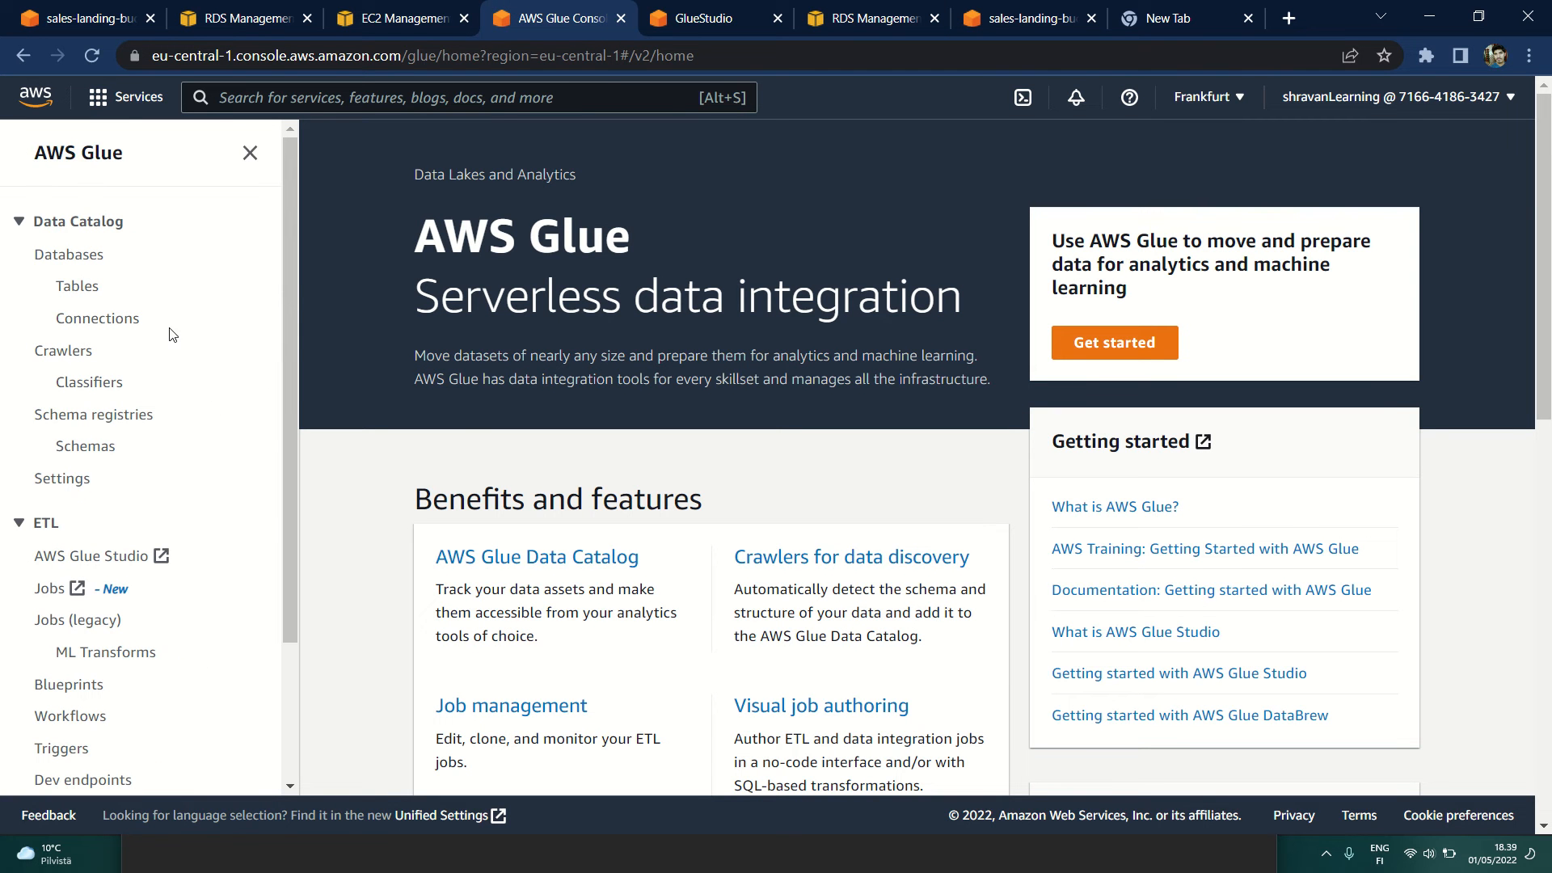
click(77, 316)
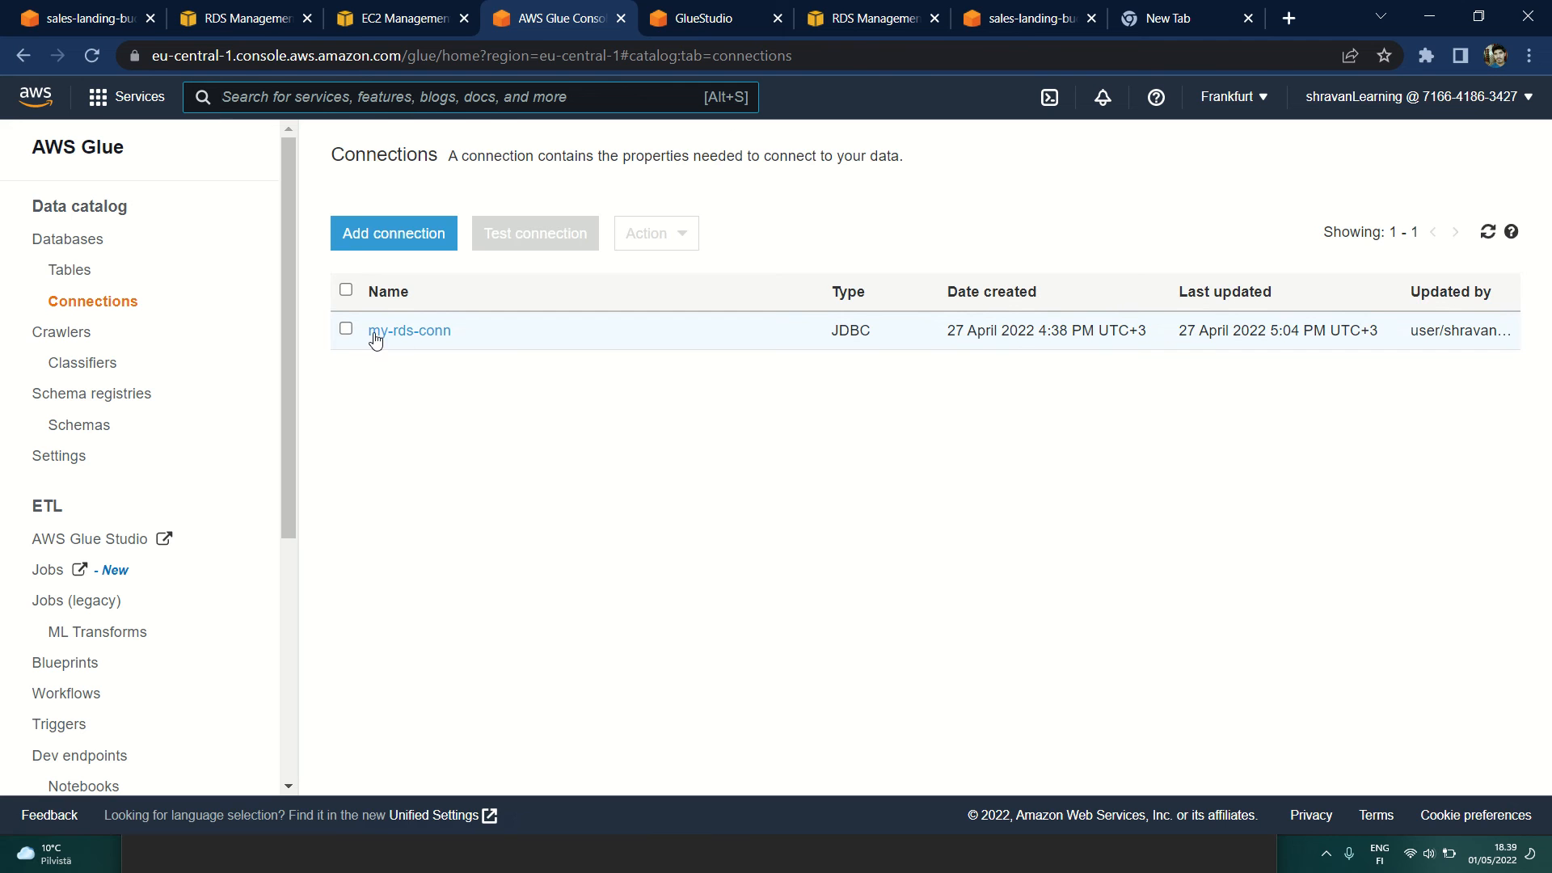
click(416, 345)
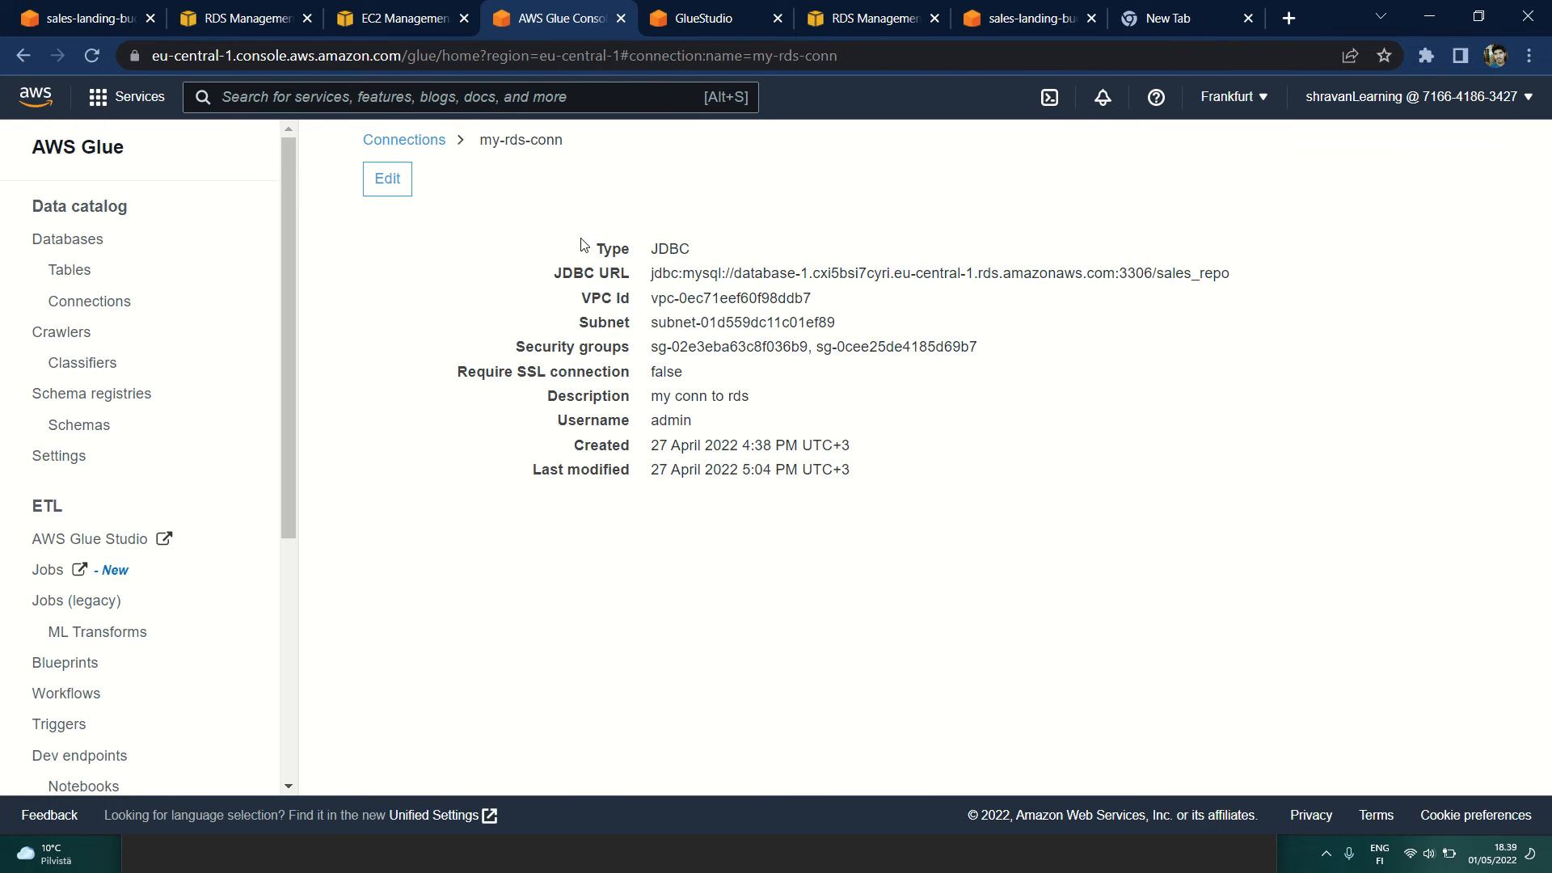
drag(509, 239, 902, 484)
click(902, 484)
drag(734, 272, 1249, 279)
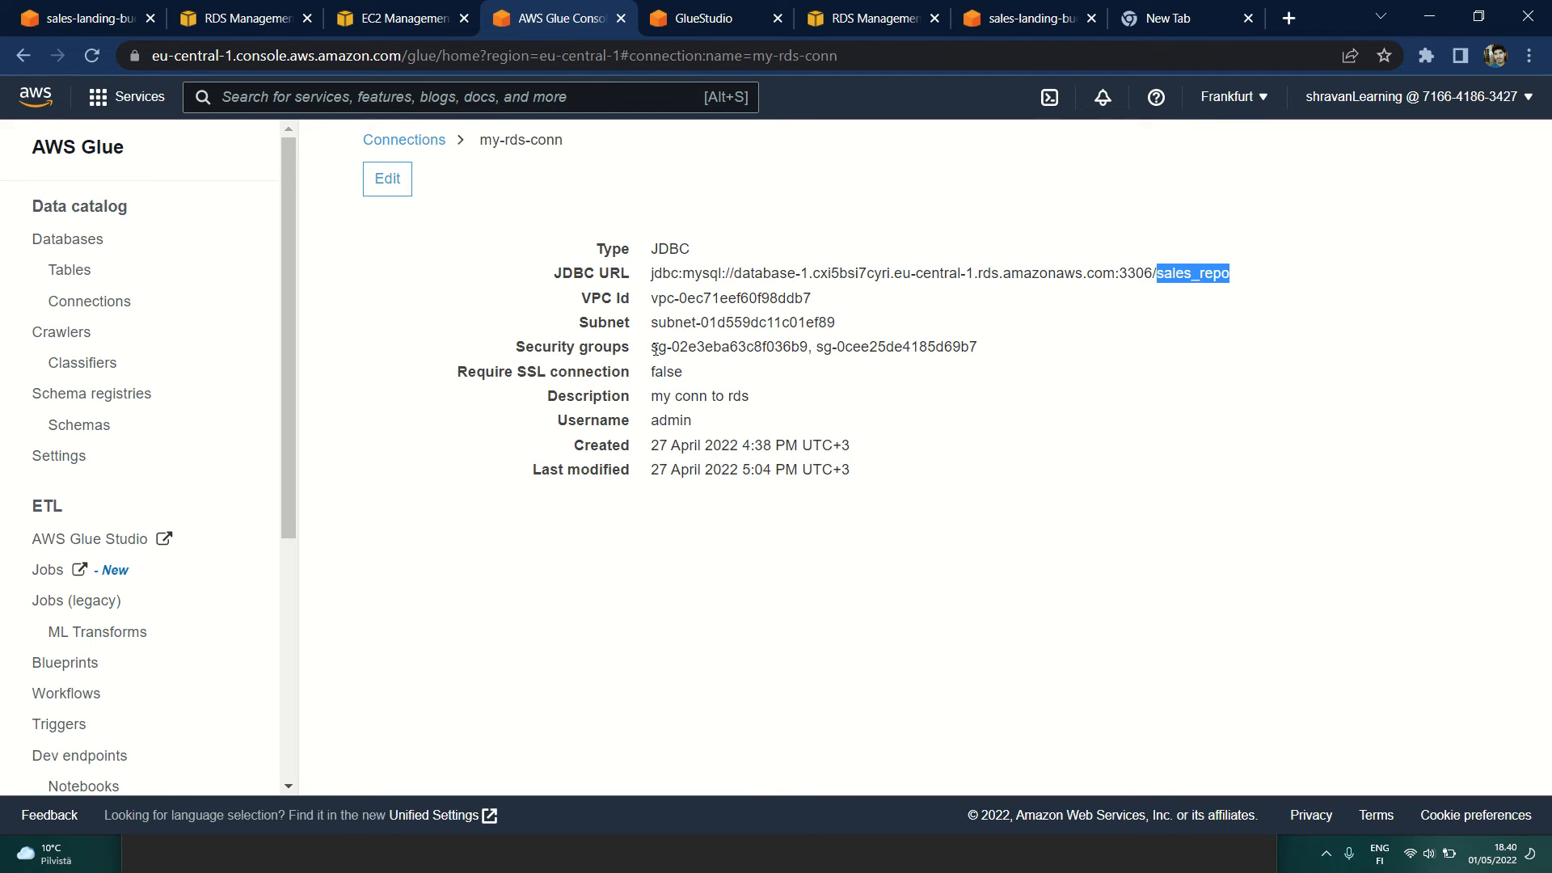
drag(655, 349, 1098, 350)
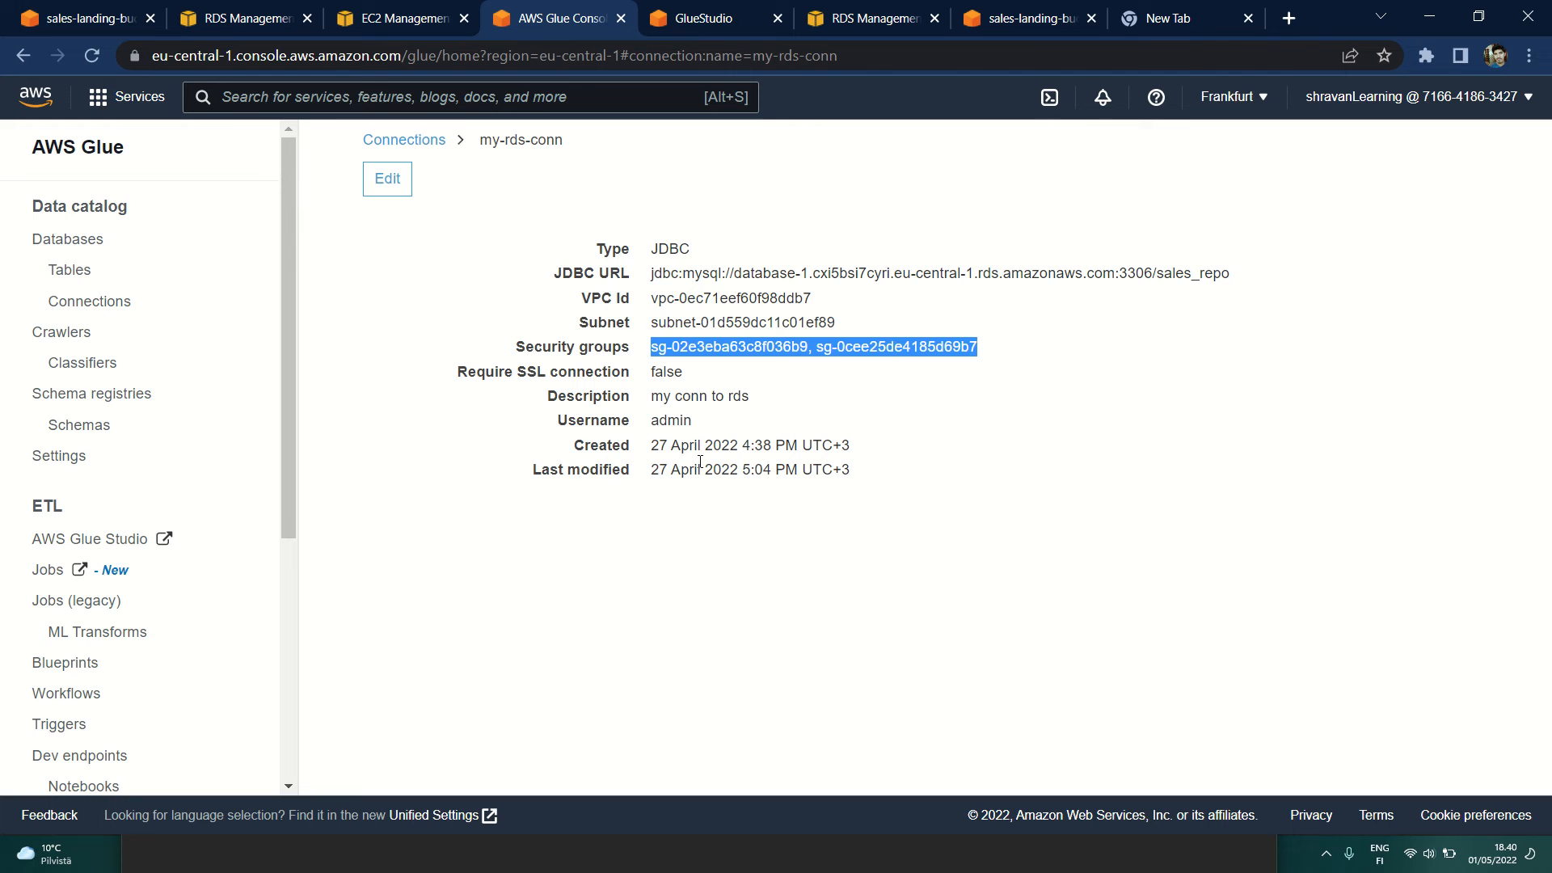
Step: Open my-rds-conn for editing, go on to the data store access settings, and examine the JDBC URL, credentials, network and security group fields
click(392, 184)
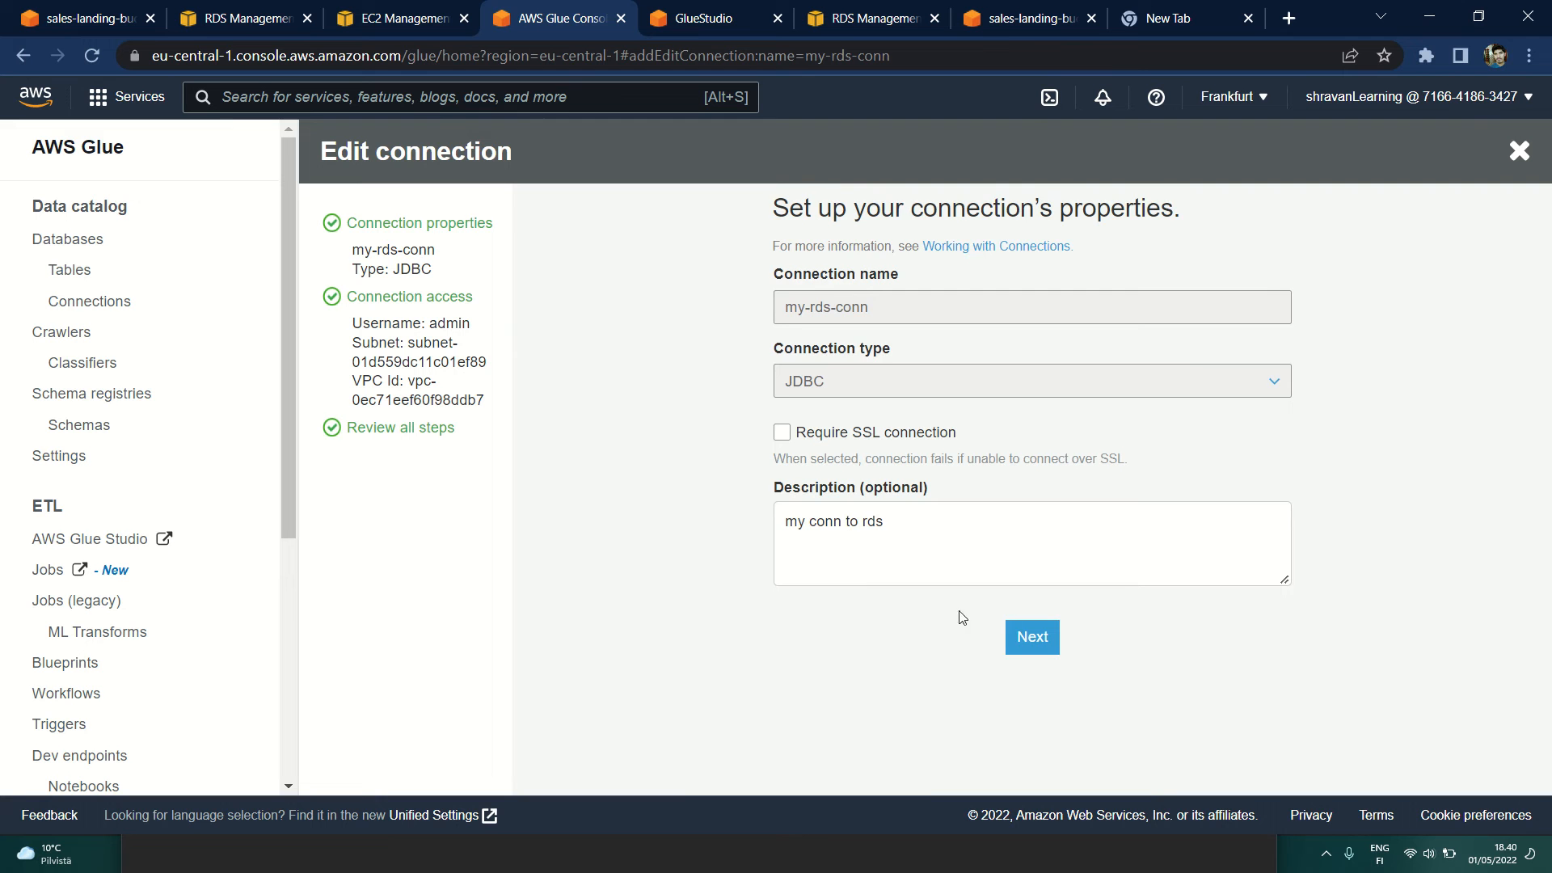
click(1018, 634)
scroll(633, 377, down, 5)
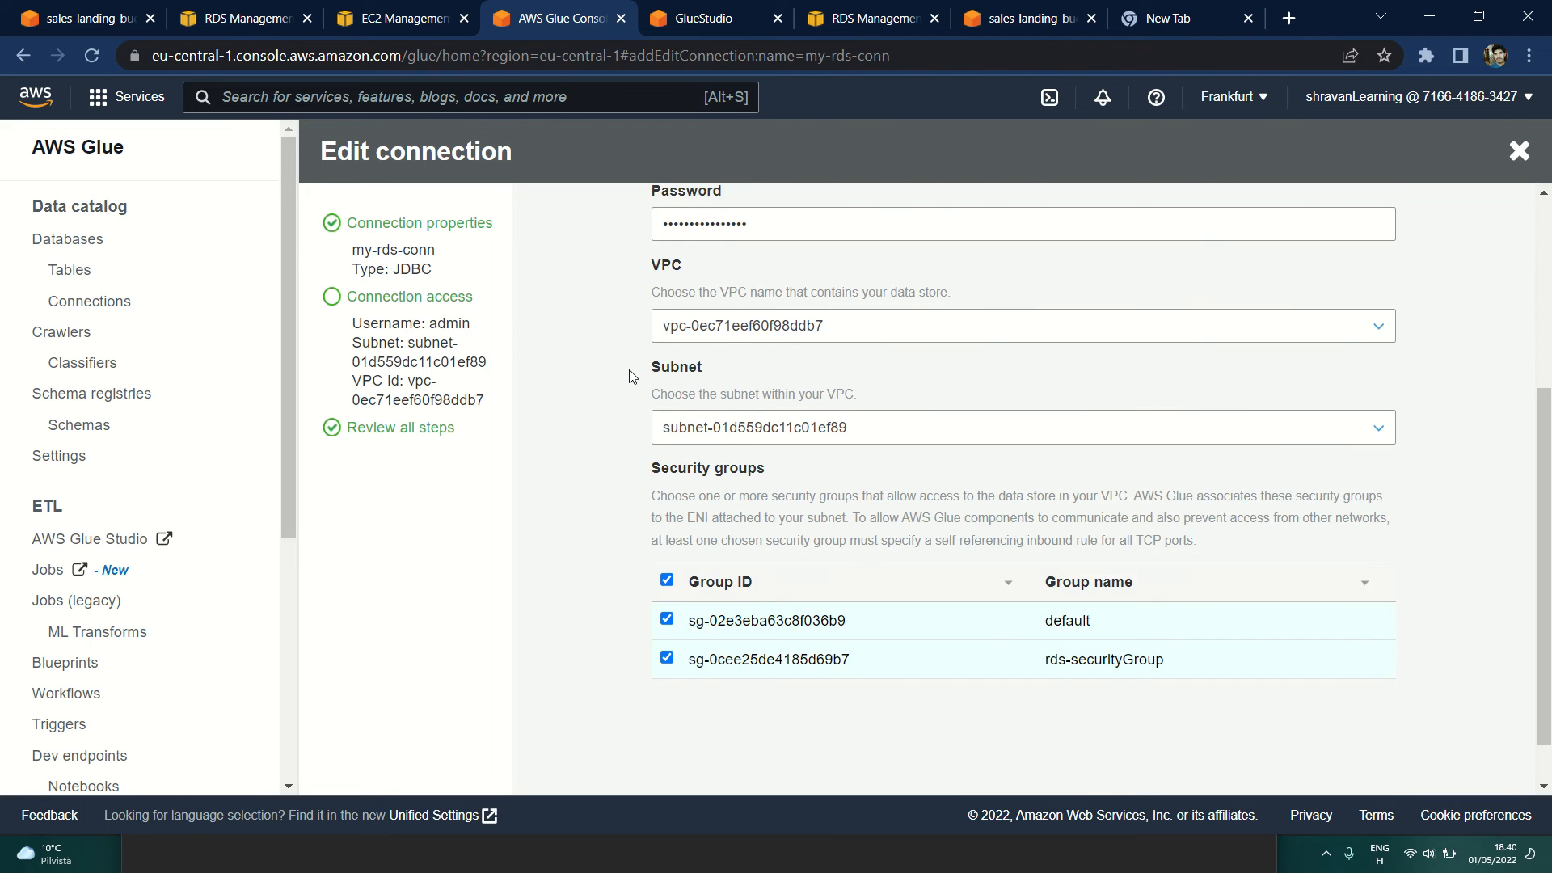
scroll(633, 377, up, 3)
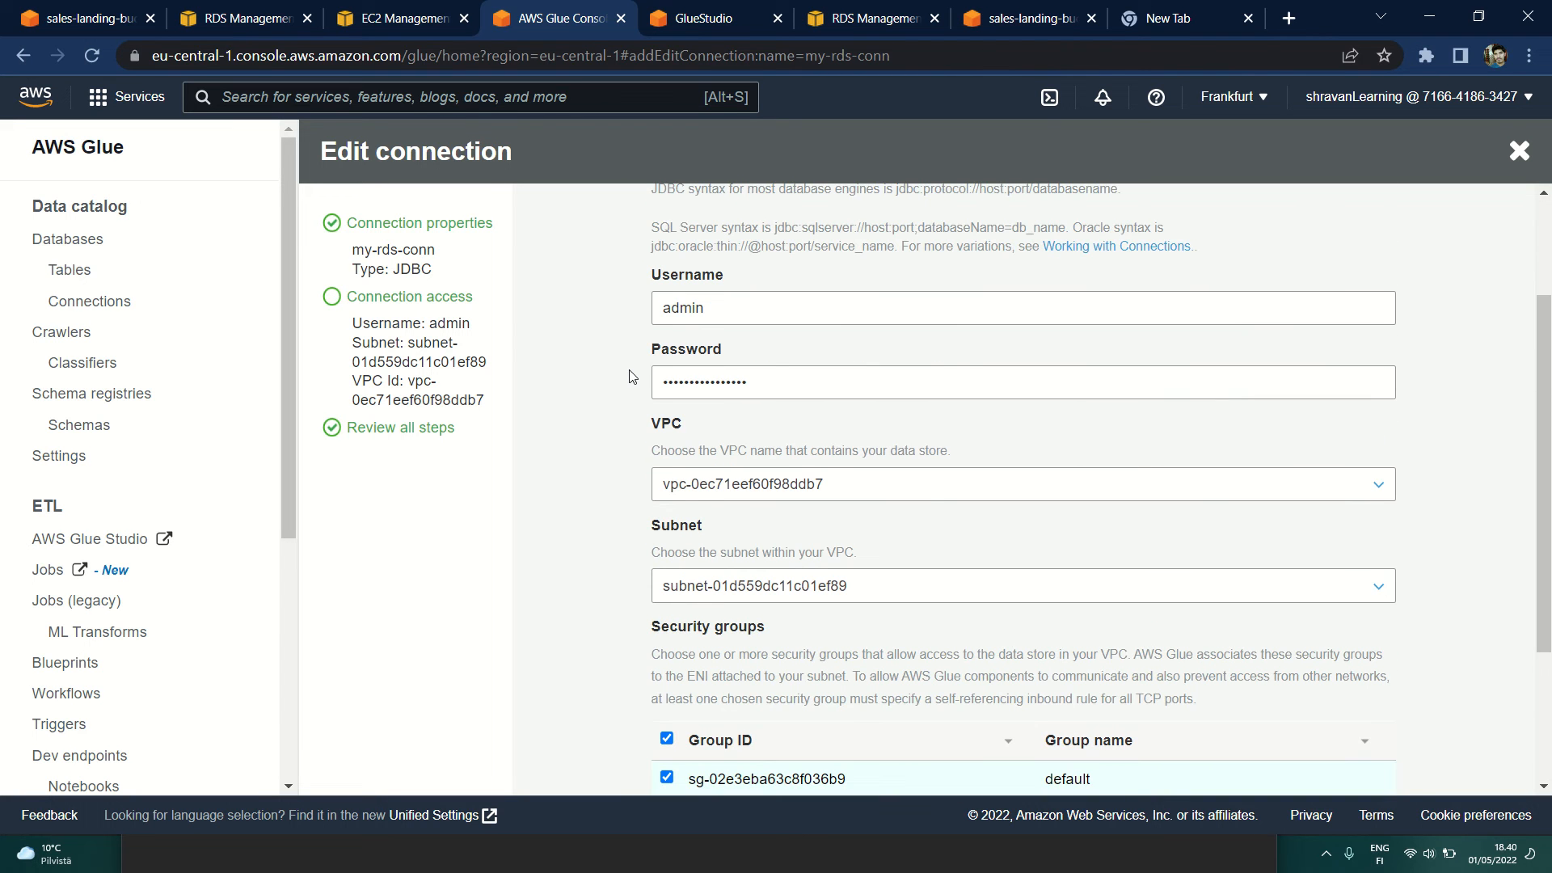
scroll(633, 377, up, 3)
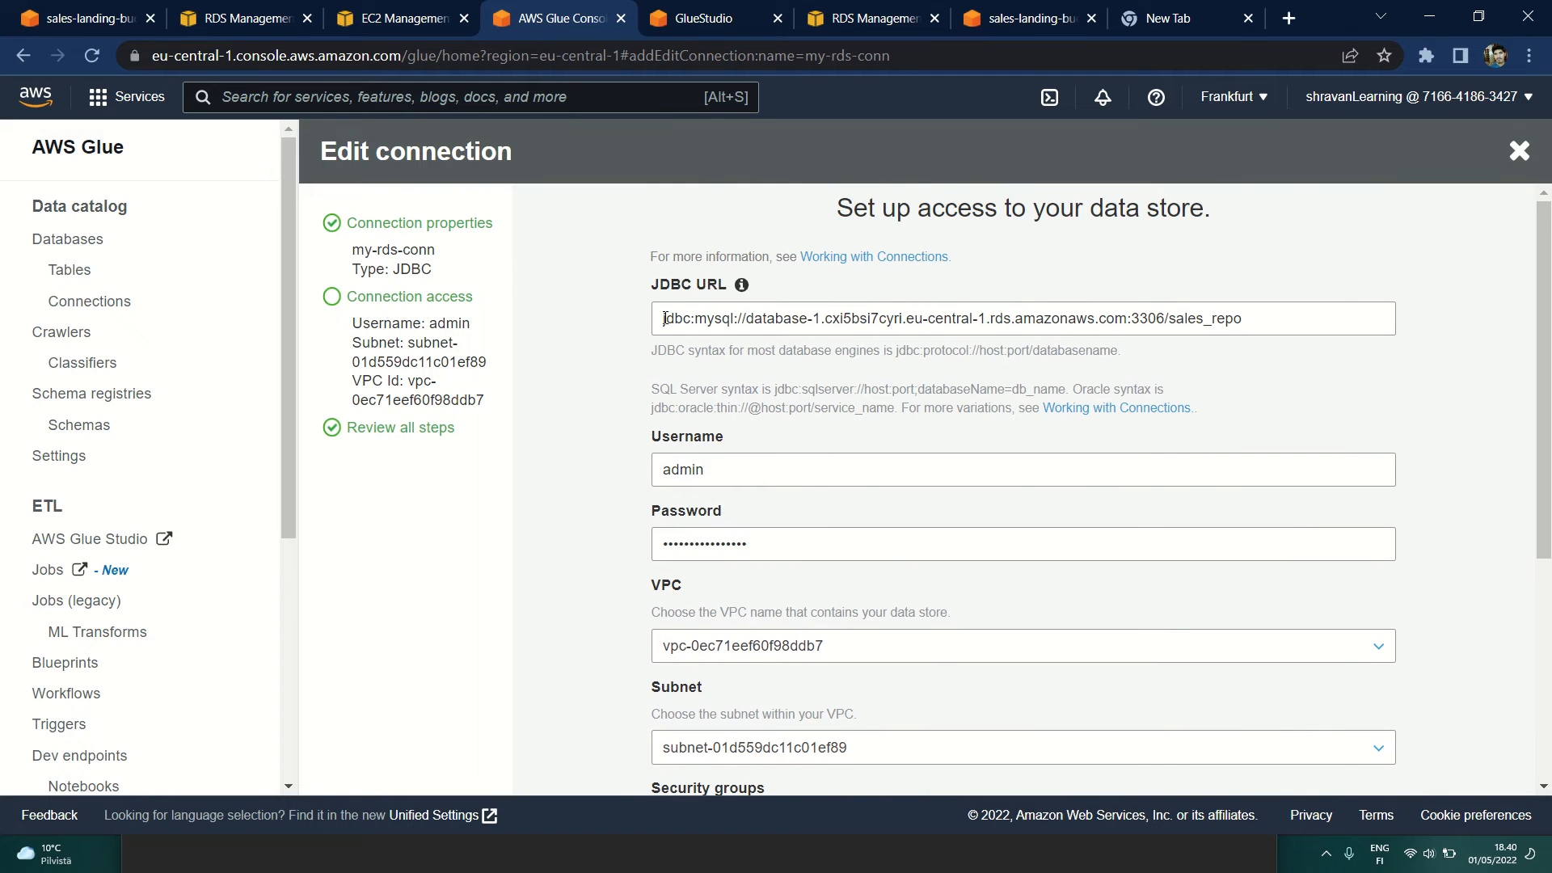
mouse_move(664, 318)
mouse_down()
mouse_move(1259, 320)
mouse_move(643, 327)
mouse_up()
click(1261, 321)
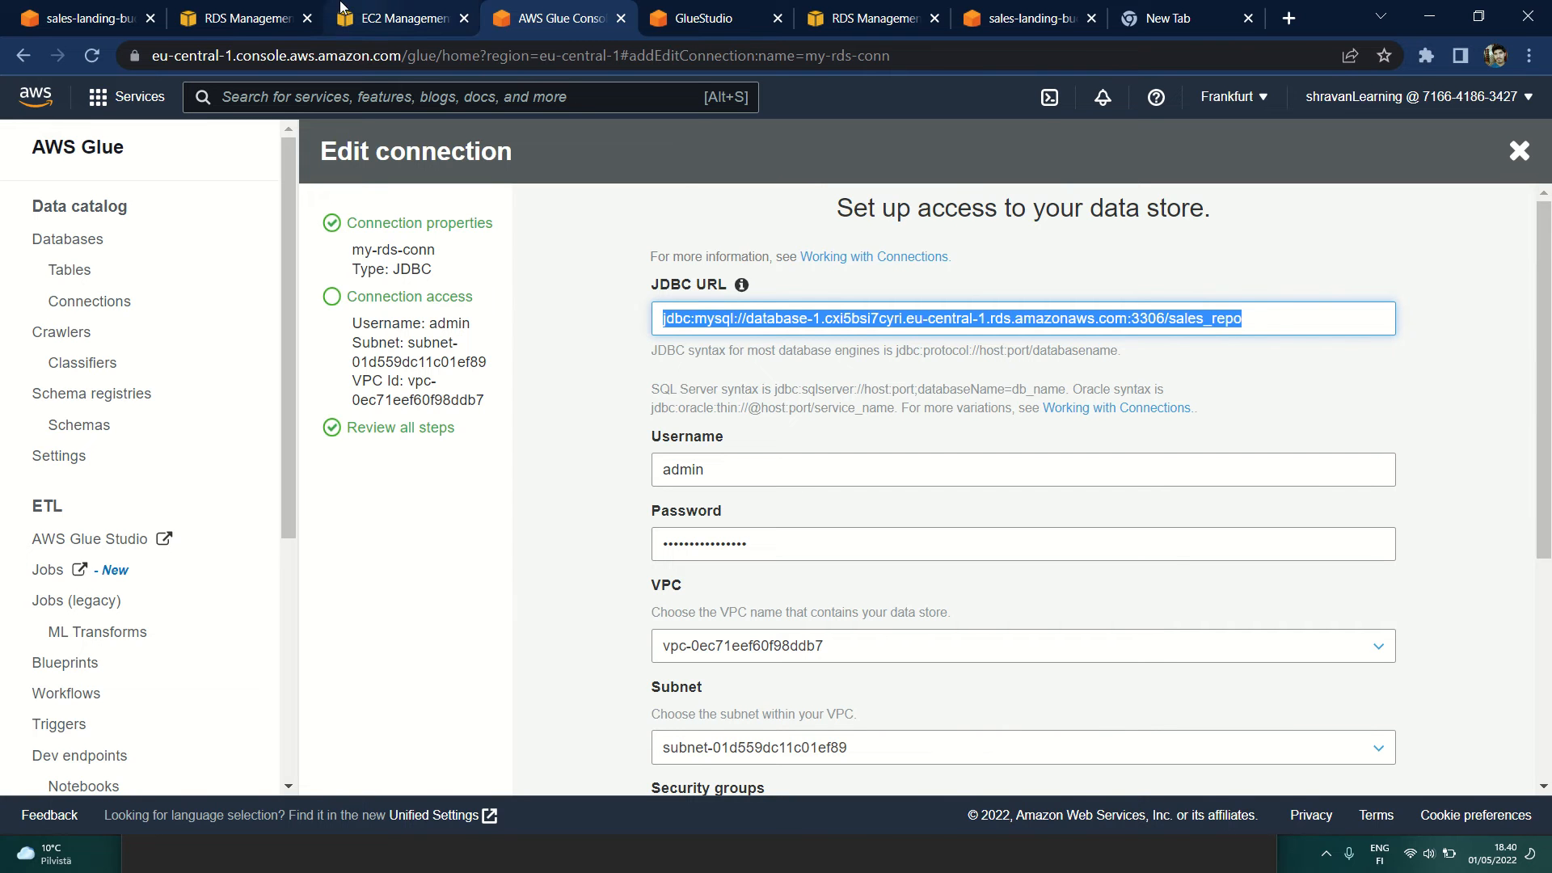
Step: Compare the connection's JDBC URL with the endpoint of database-1 in the RDS console
click(229, 10)
scroll(416, 570, down, 1)
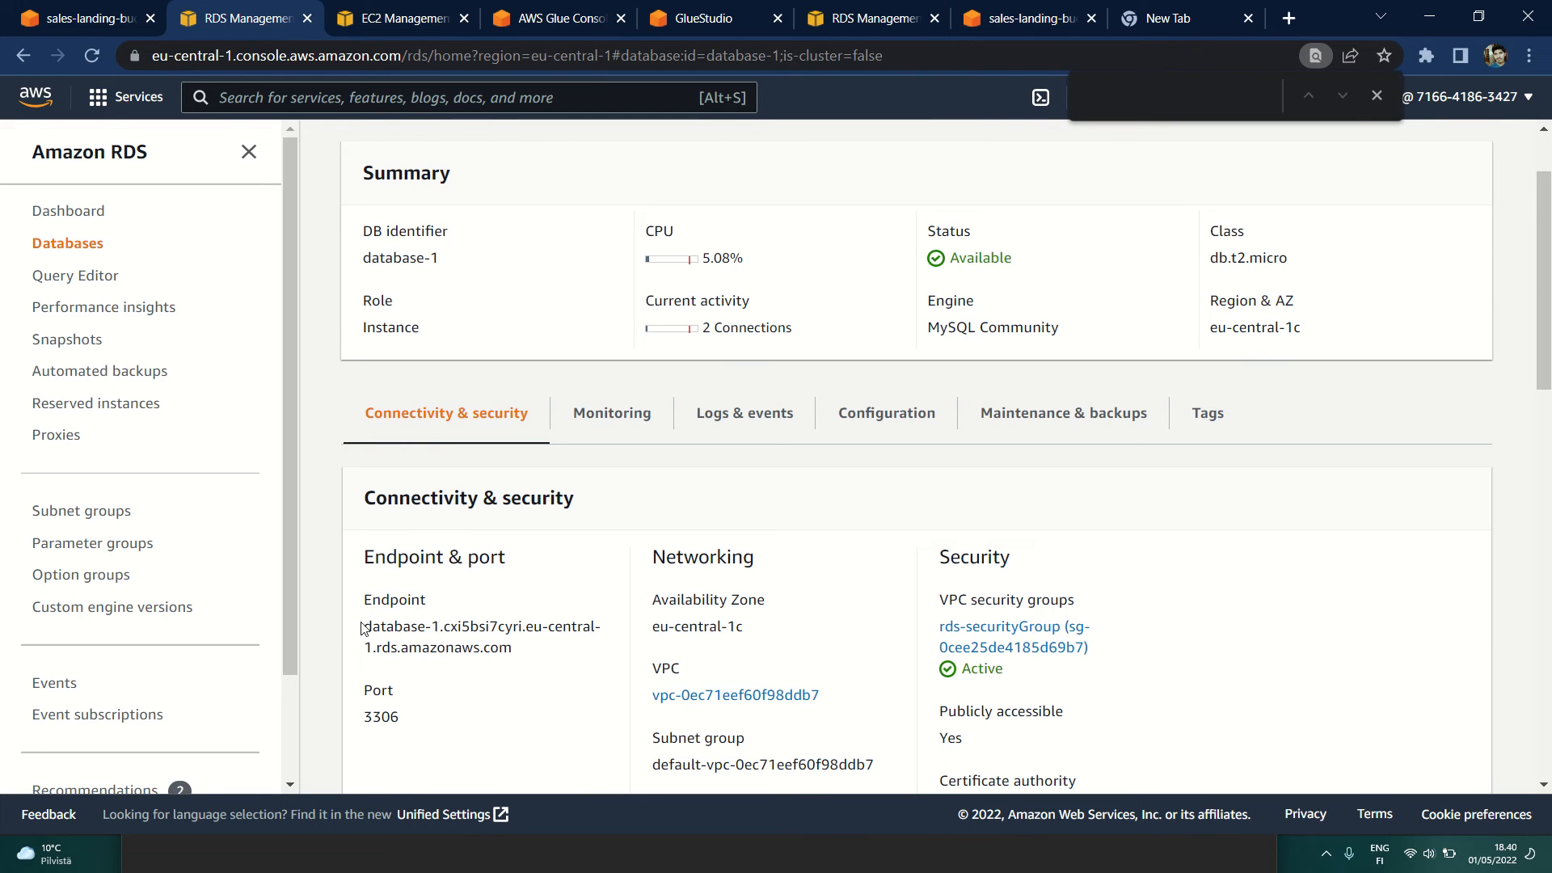
drag(362, 628, 521, 648)
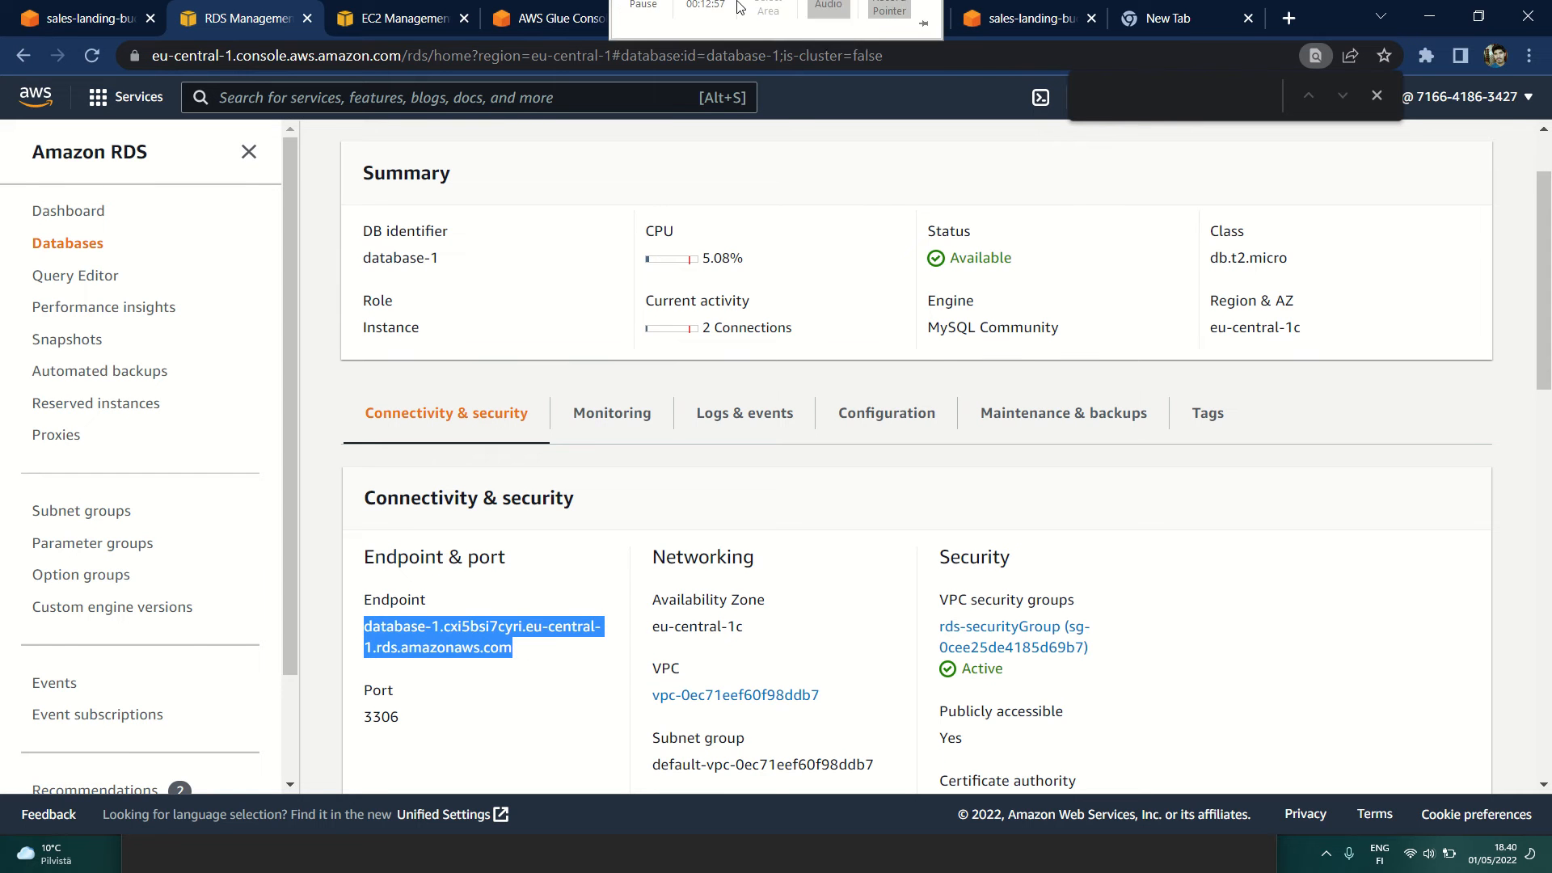
click(514, 8)
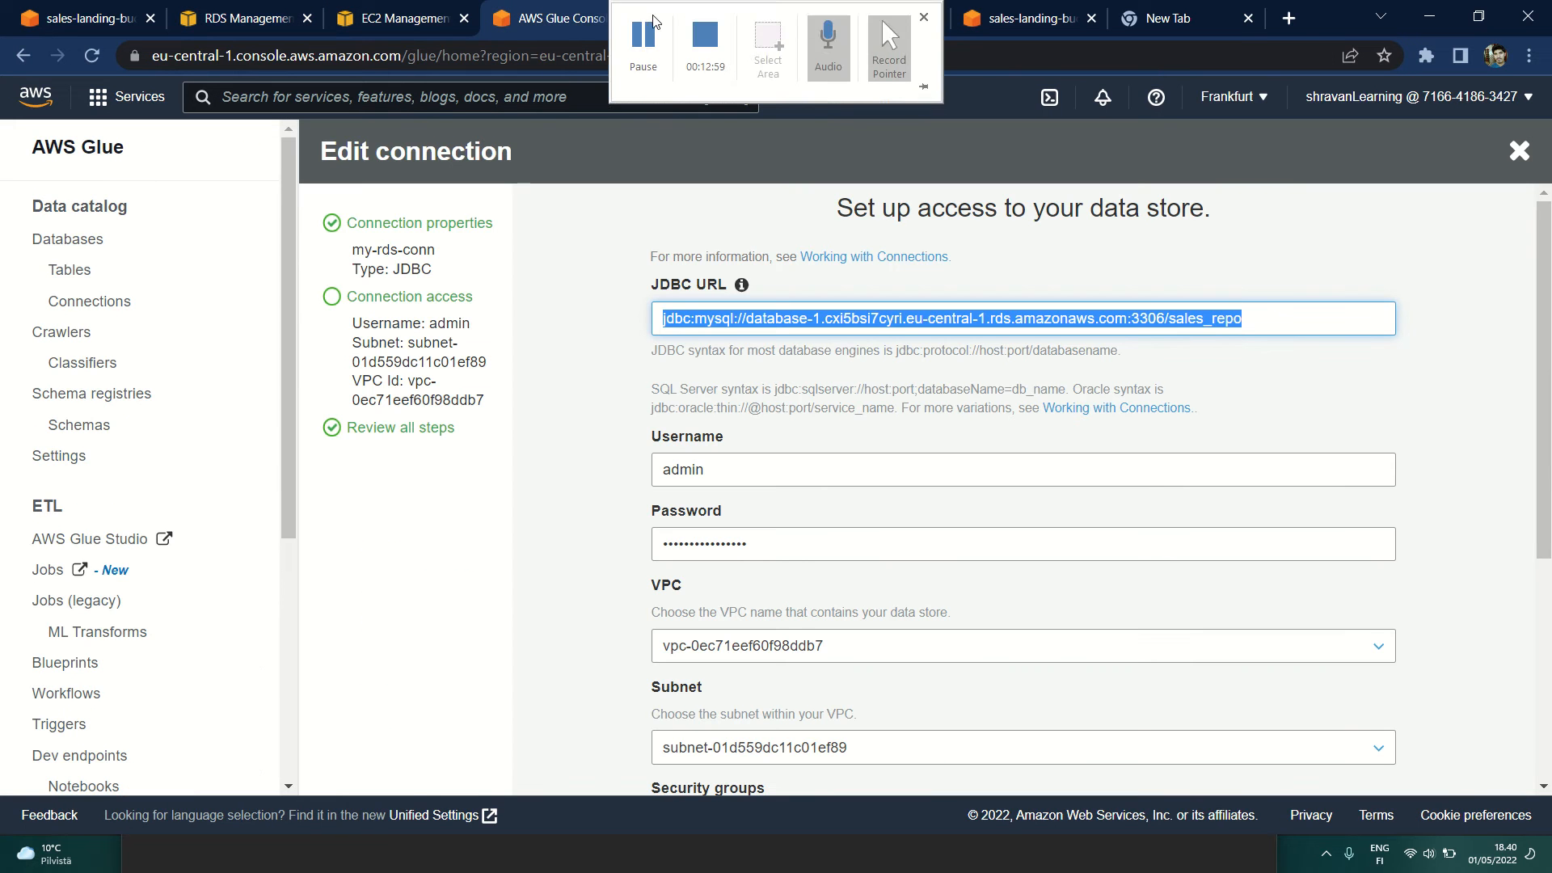
click(650, 390)
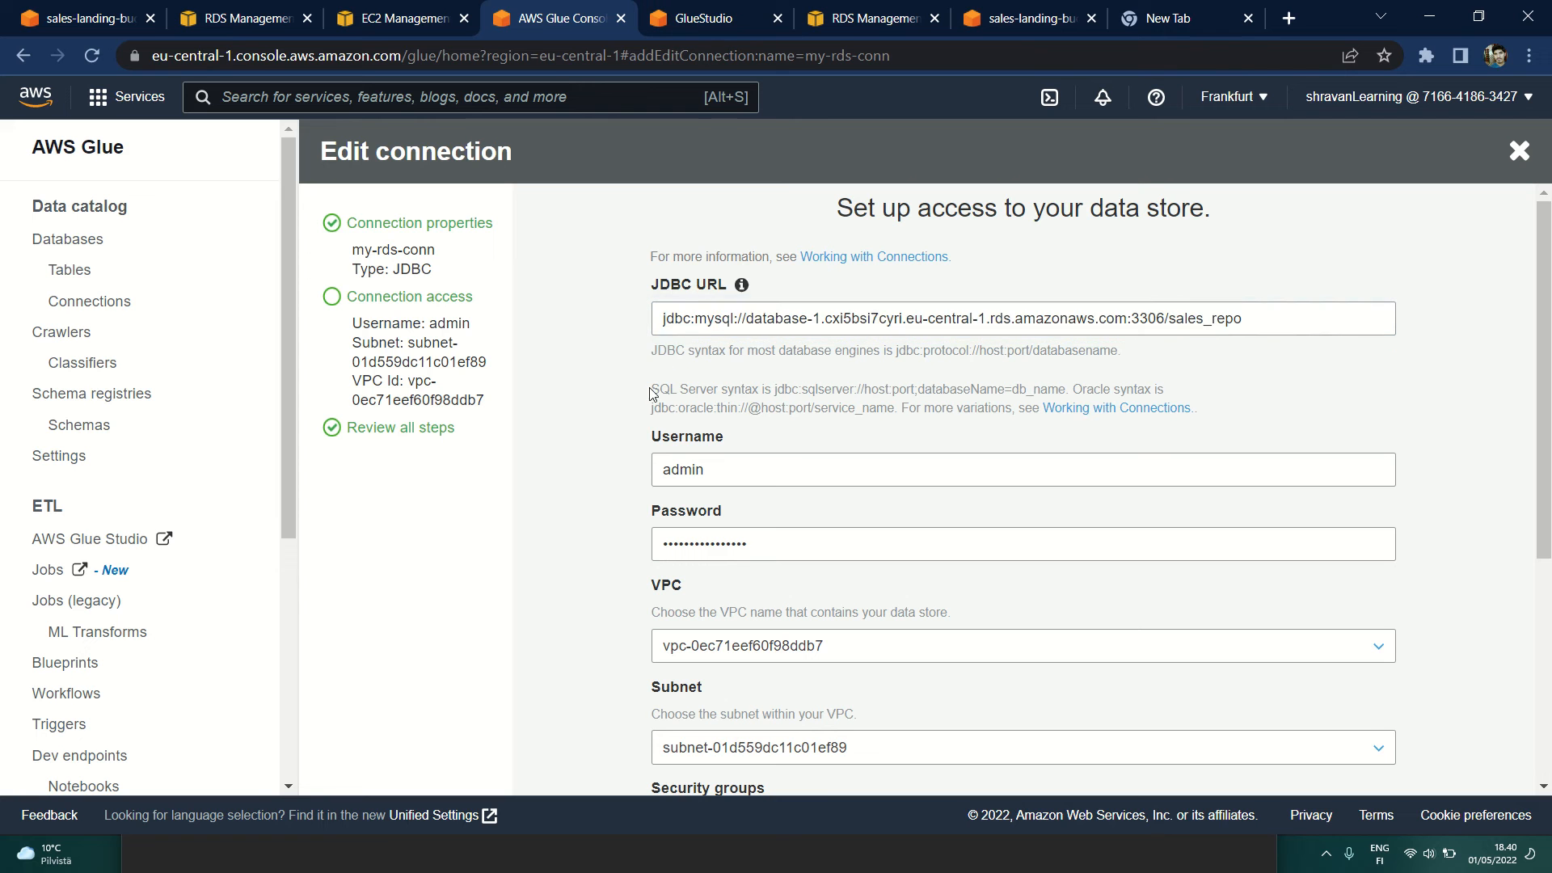
Step: Examine the JDBC URL's jdbc:mysql:// prefix and open the AWS Glue Connection Properties documentation through the "Working with Connections" reference
drag(663, 320, 747, 320)
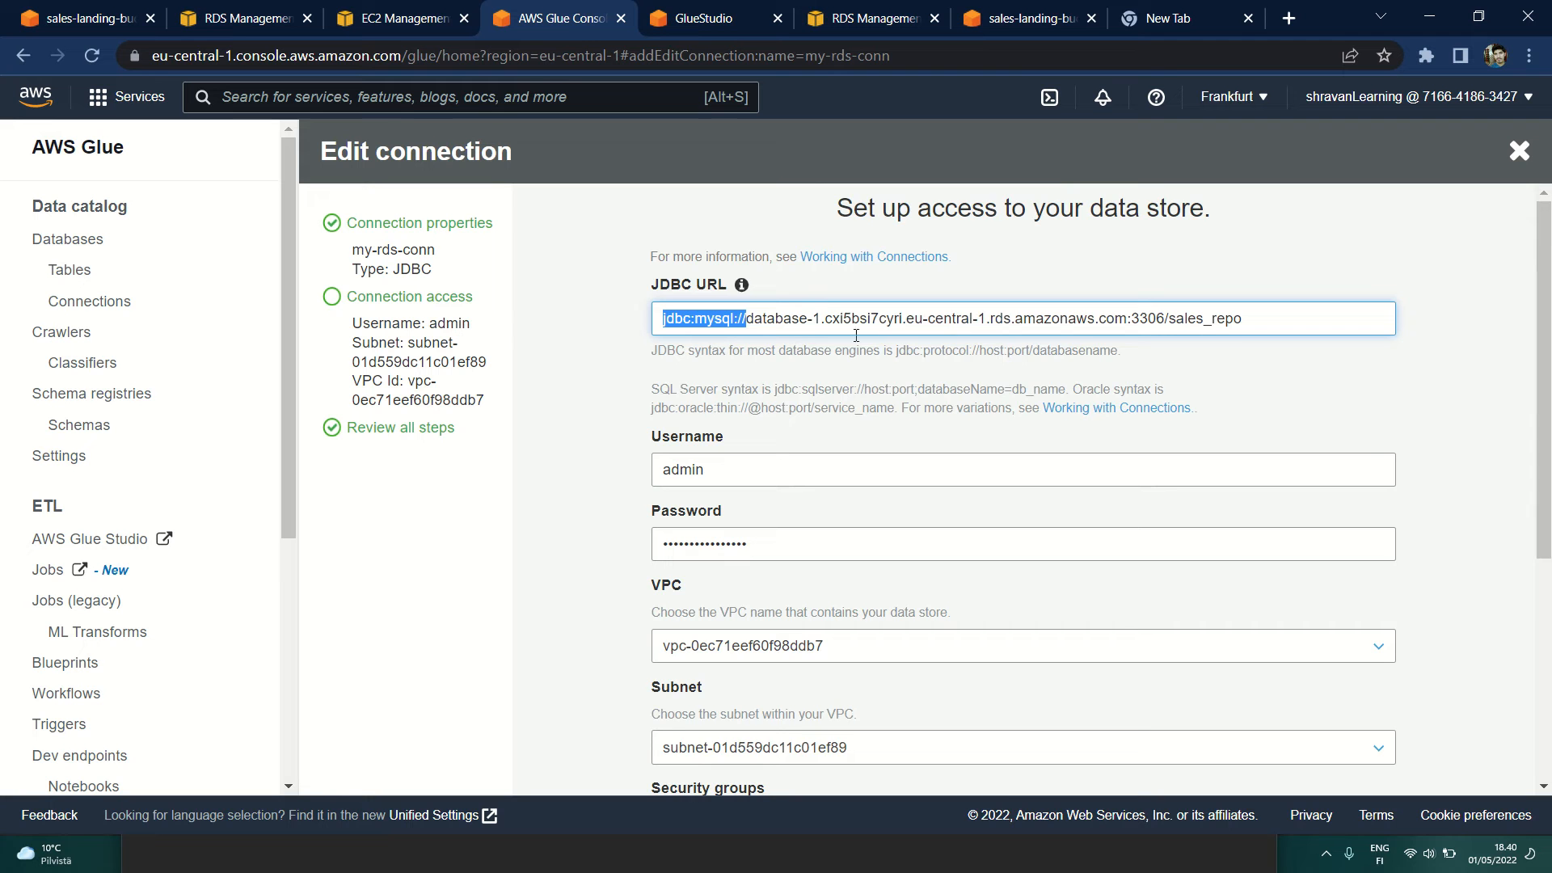
scroll(599, 429, down, 1)
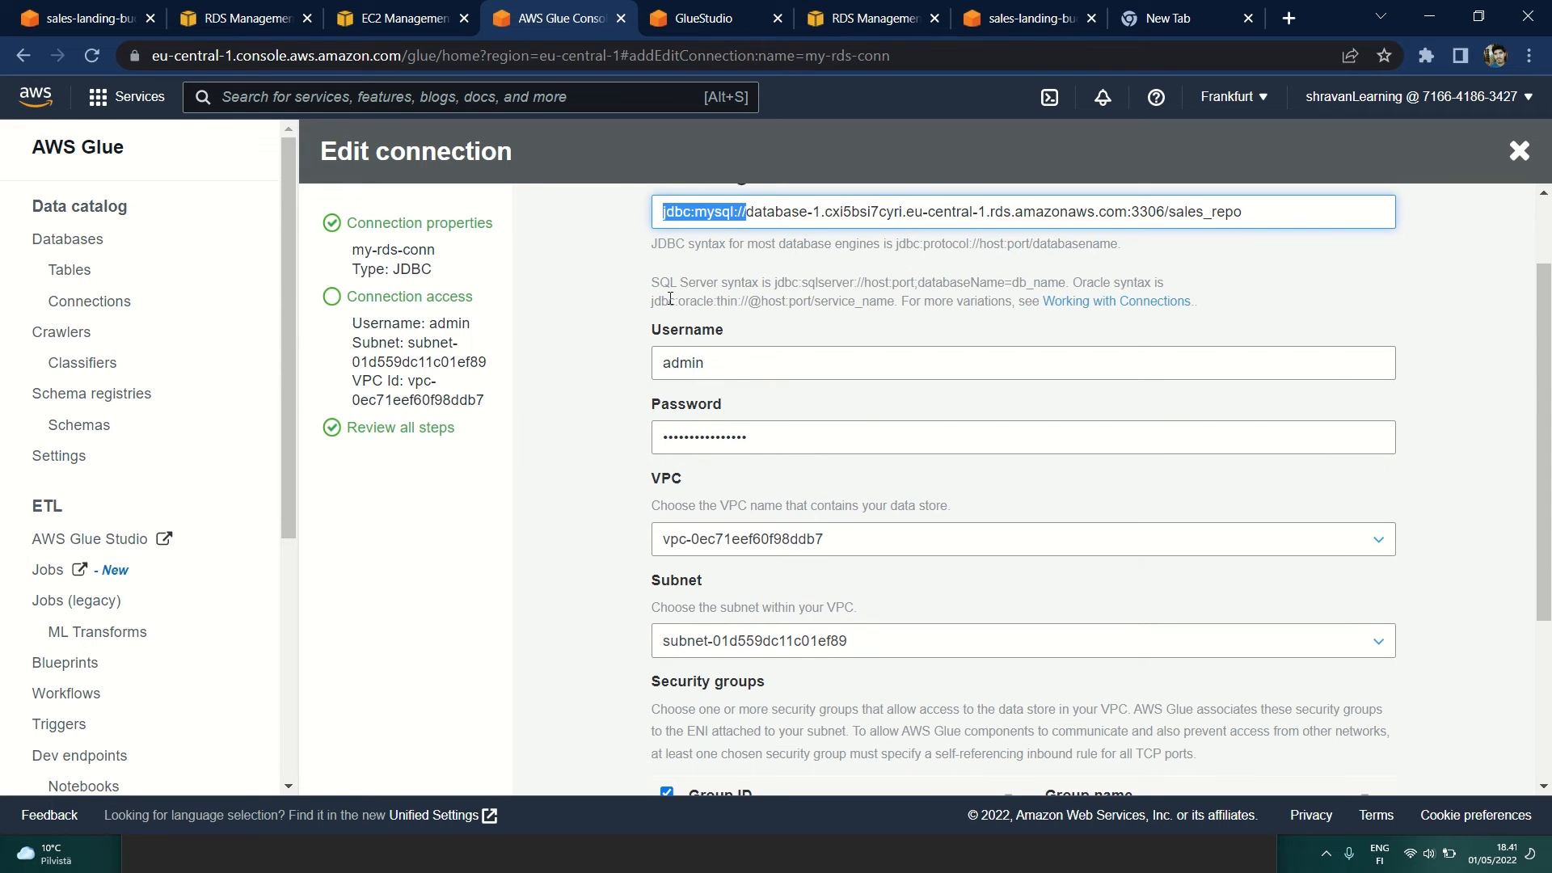
click(1091, 313)
click(779, 20)
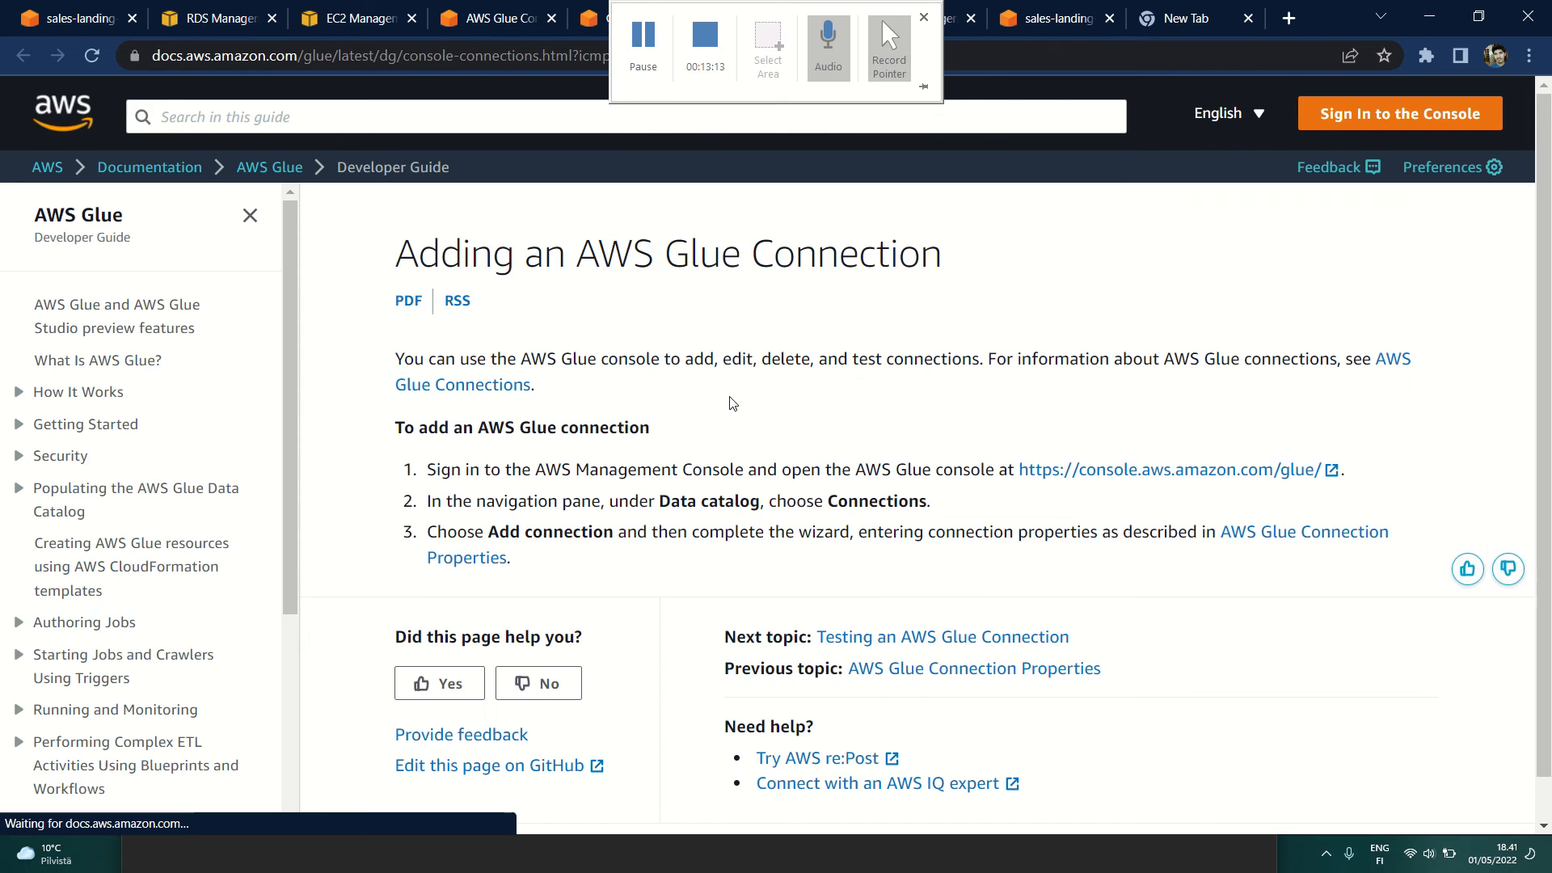
scroll(679, 429, down, 1)
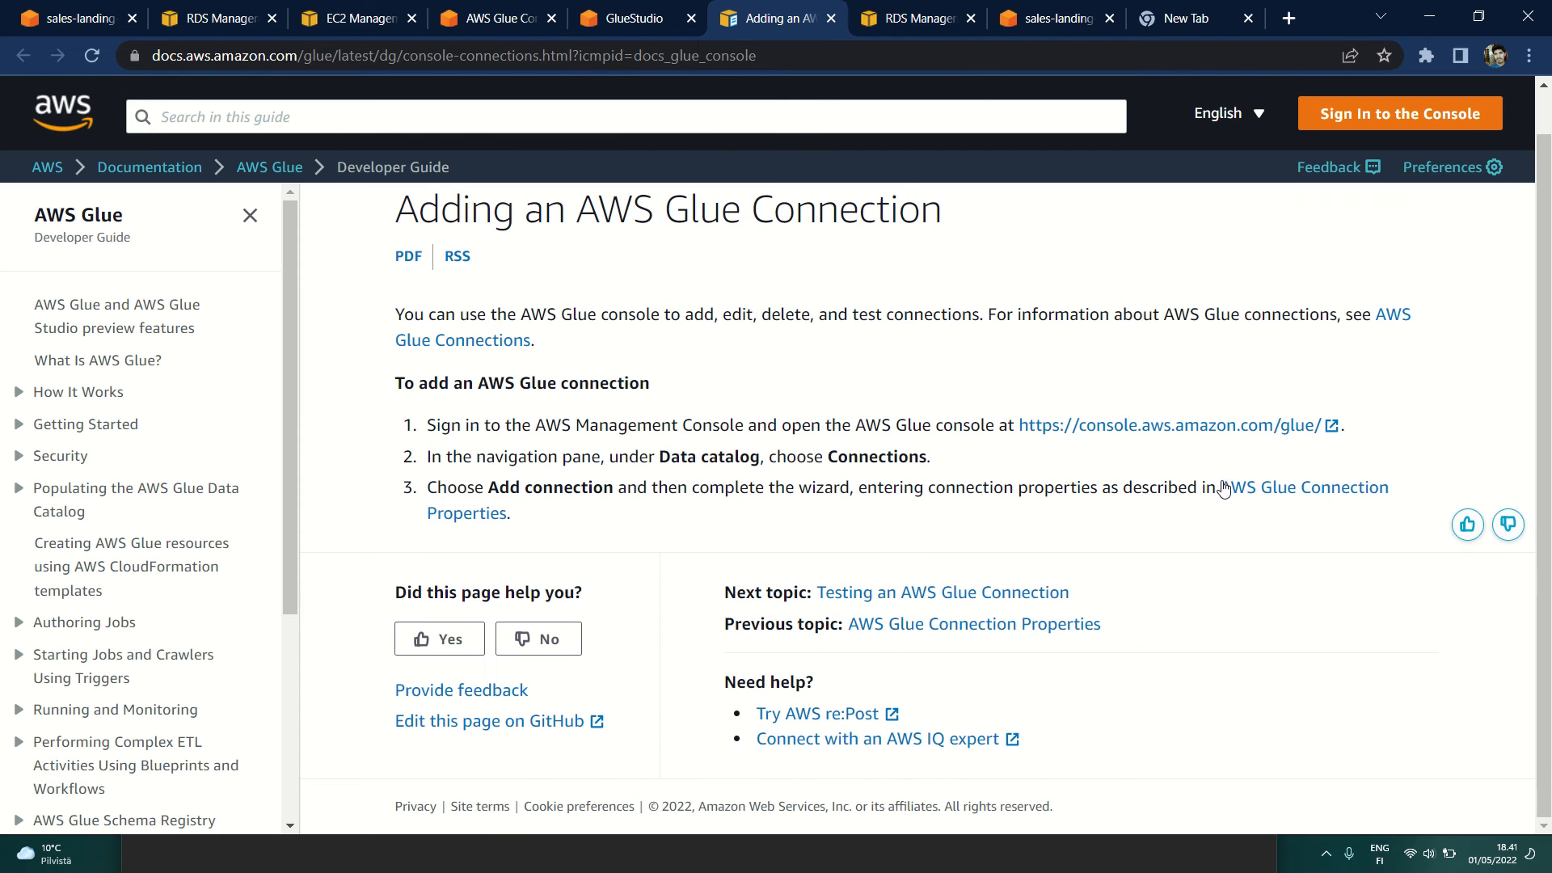
click(1304, 492)
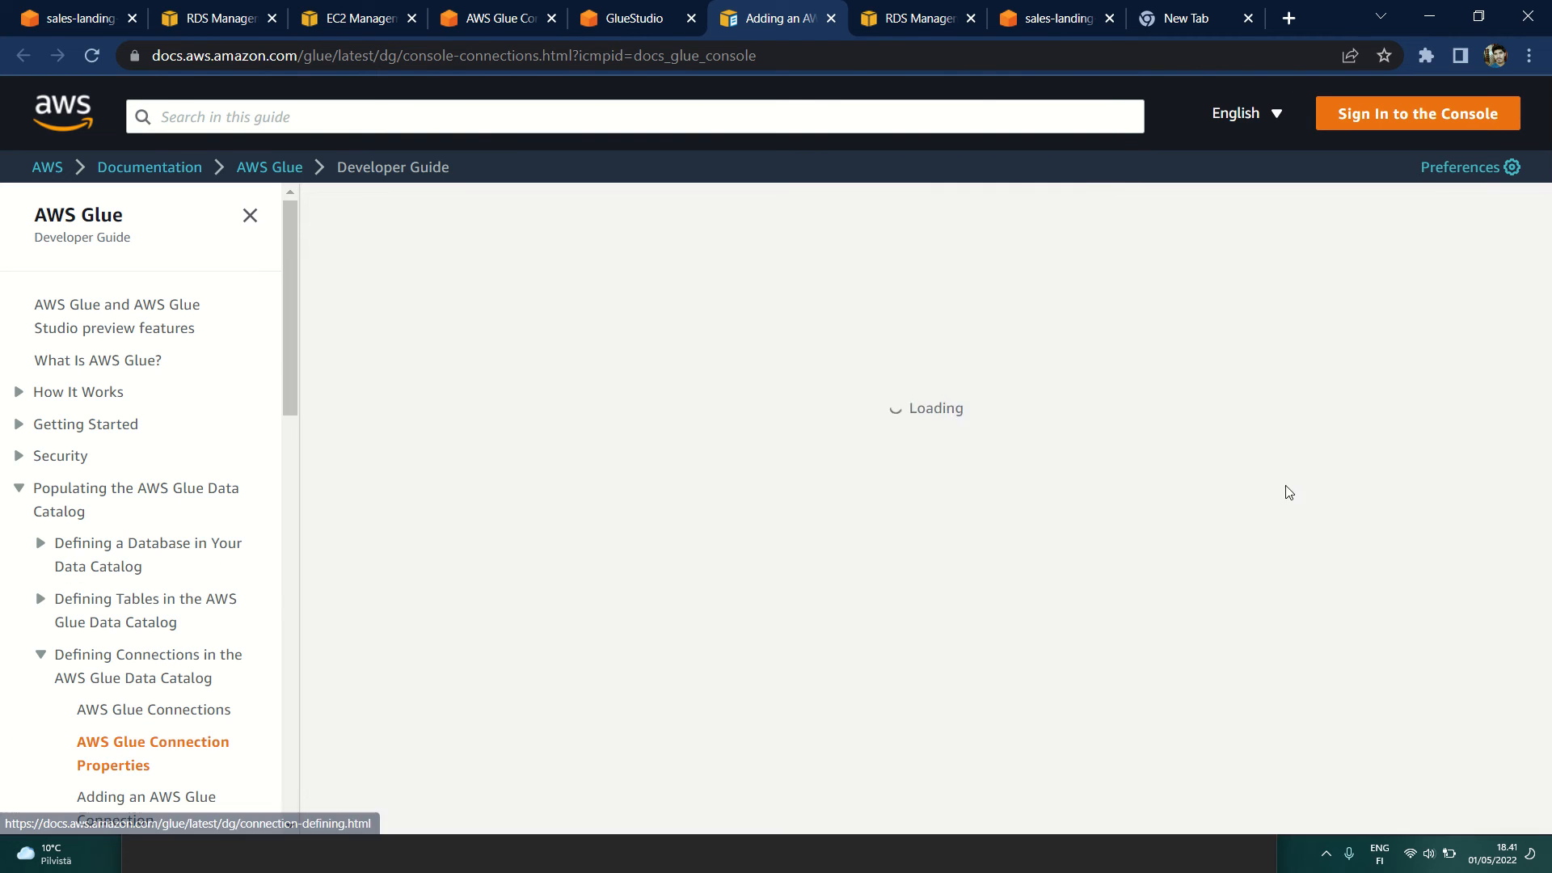
Step: Find the JDBC connection properties in the documentation and read the example URL for an Amazon RDS for MySQL data store
scroll(1288, 488, down, 6)
scroll(796, 500, down, 5)
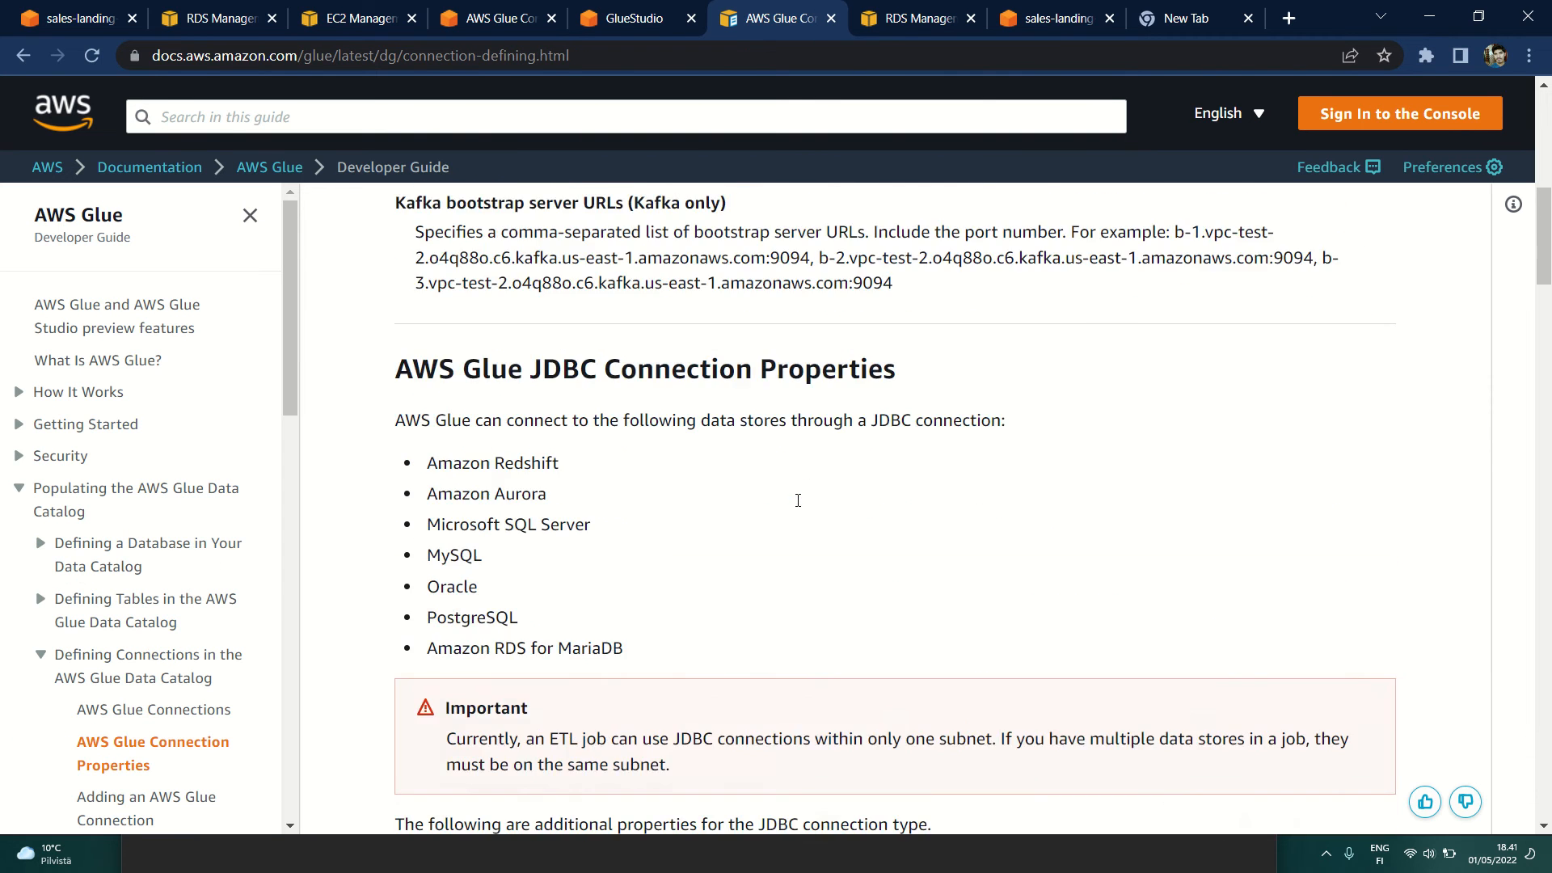
drag(395, 248, 1081, 253)
scroll(1074, 440, down, 8)
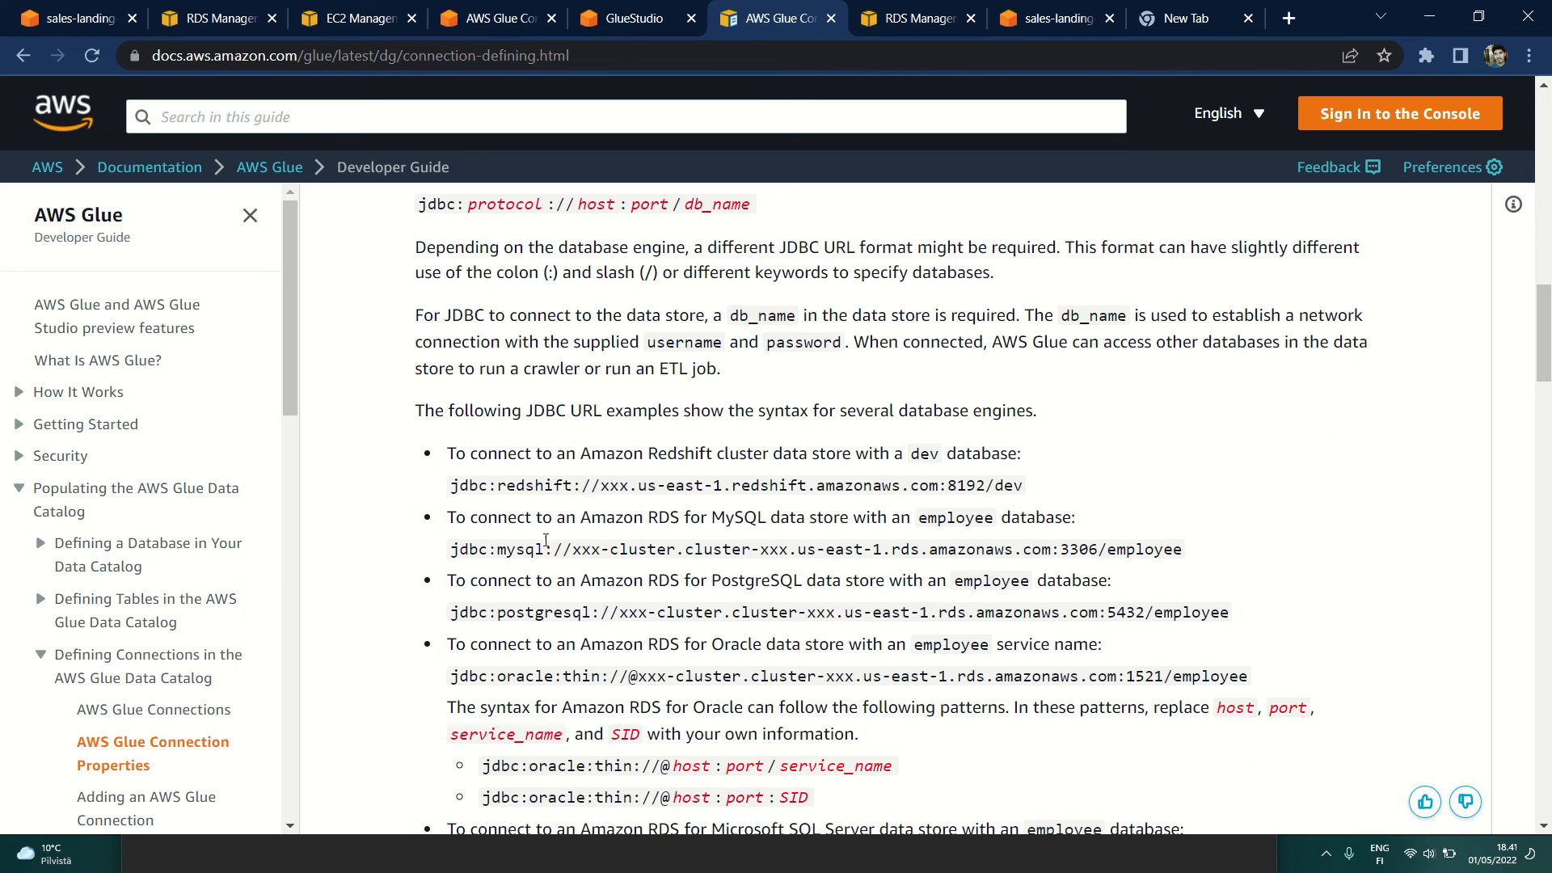
drag(579, 518, 1104, 525)
click(893, 540)
drag(450, 548, 1196, 548)
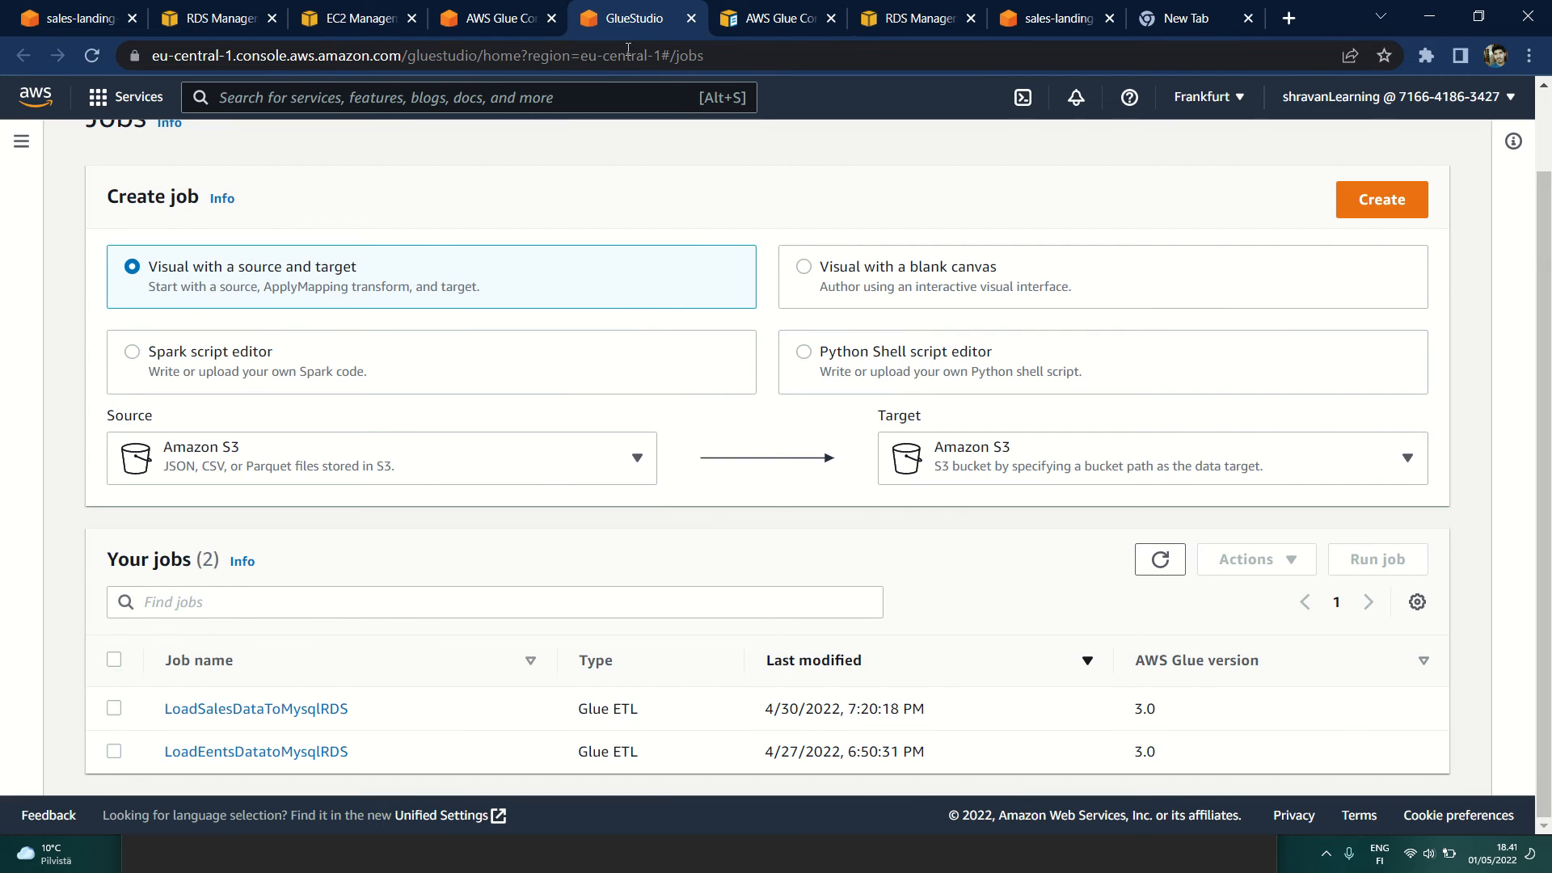
Step: Return to editing my-rds-conn, review its network settings, security groups and final summary, and go back to the connections list without finishing
click(494, 18)
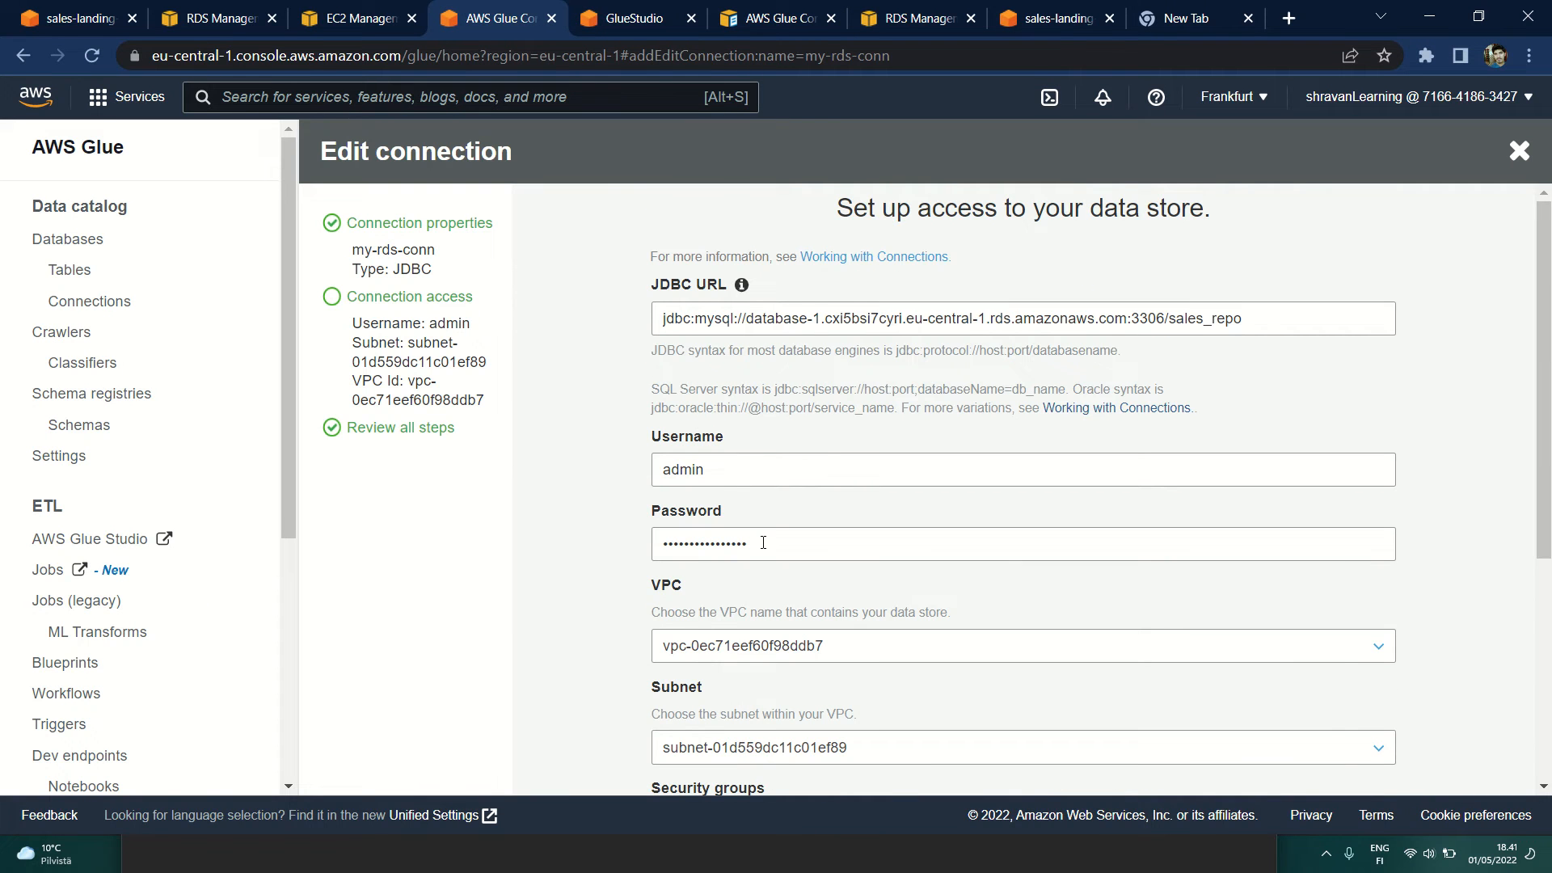
scroll(614, 598, down, 3)
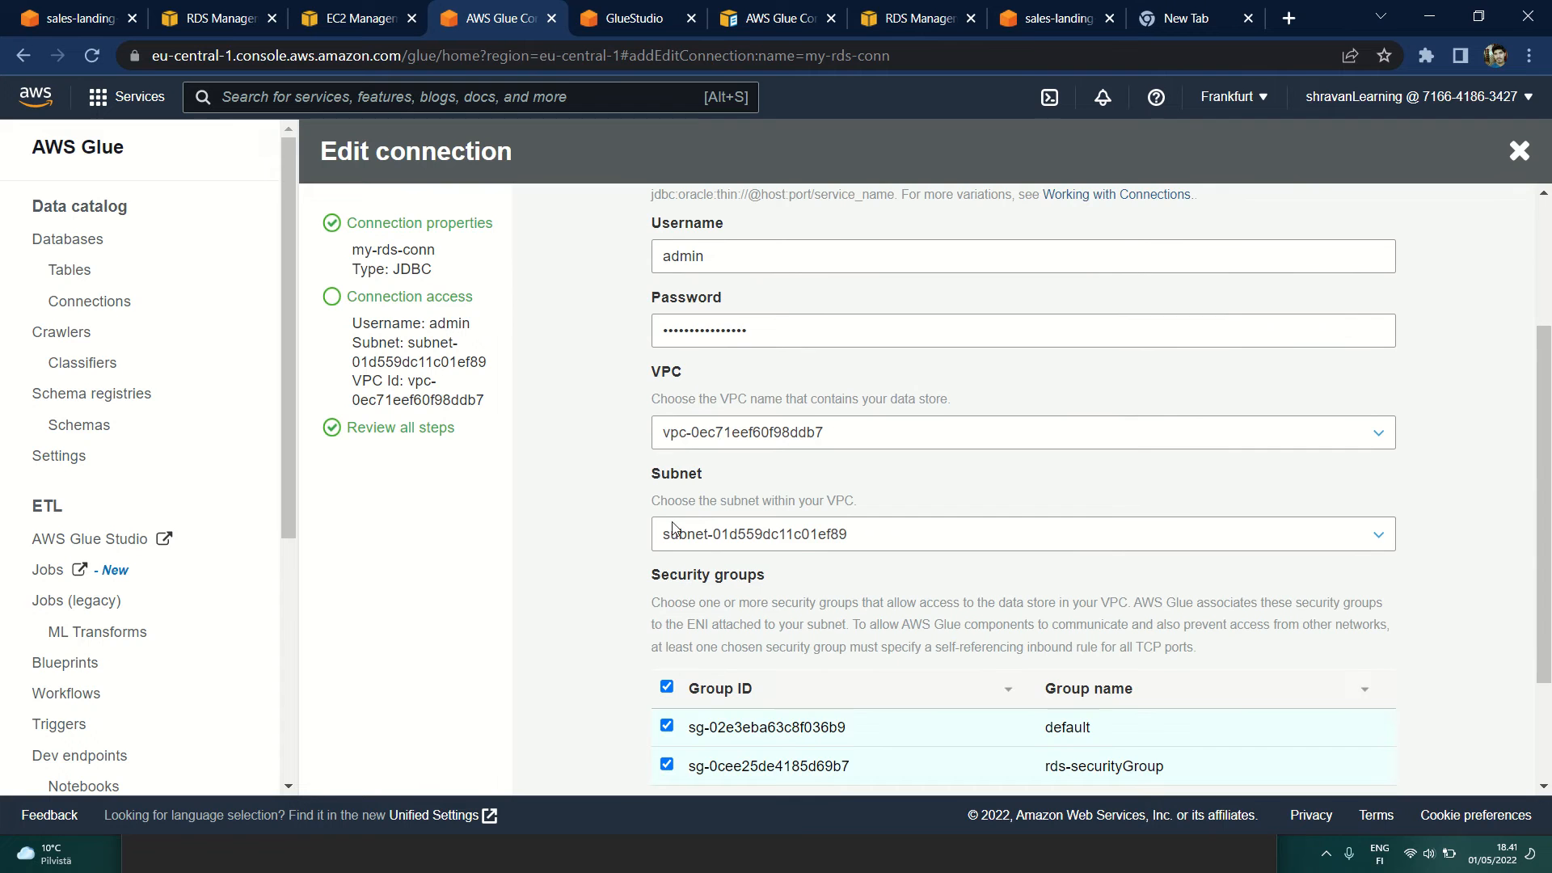
scroll(831, 536, down, 1)
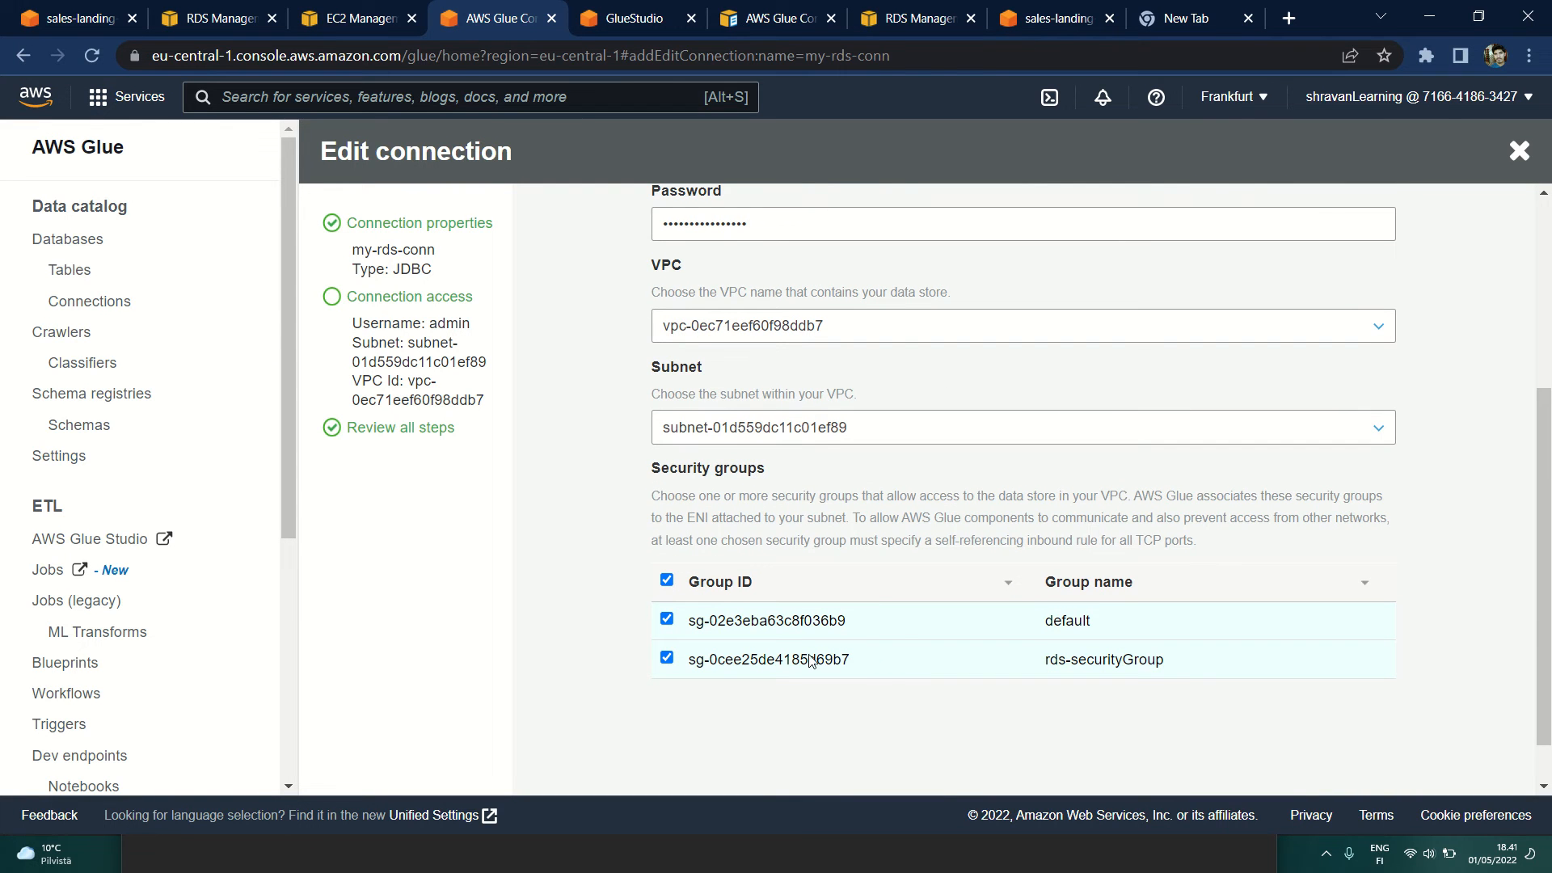
scroll(868, 714, down, 1)
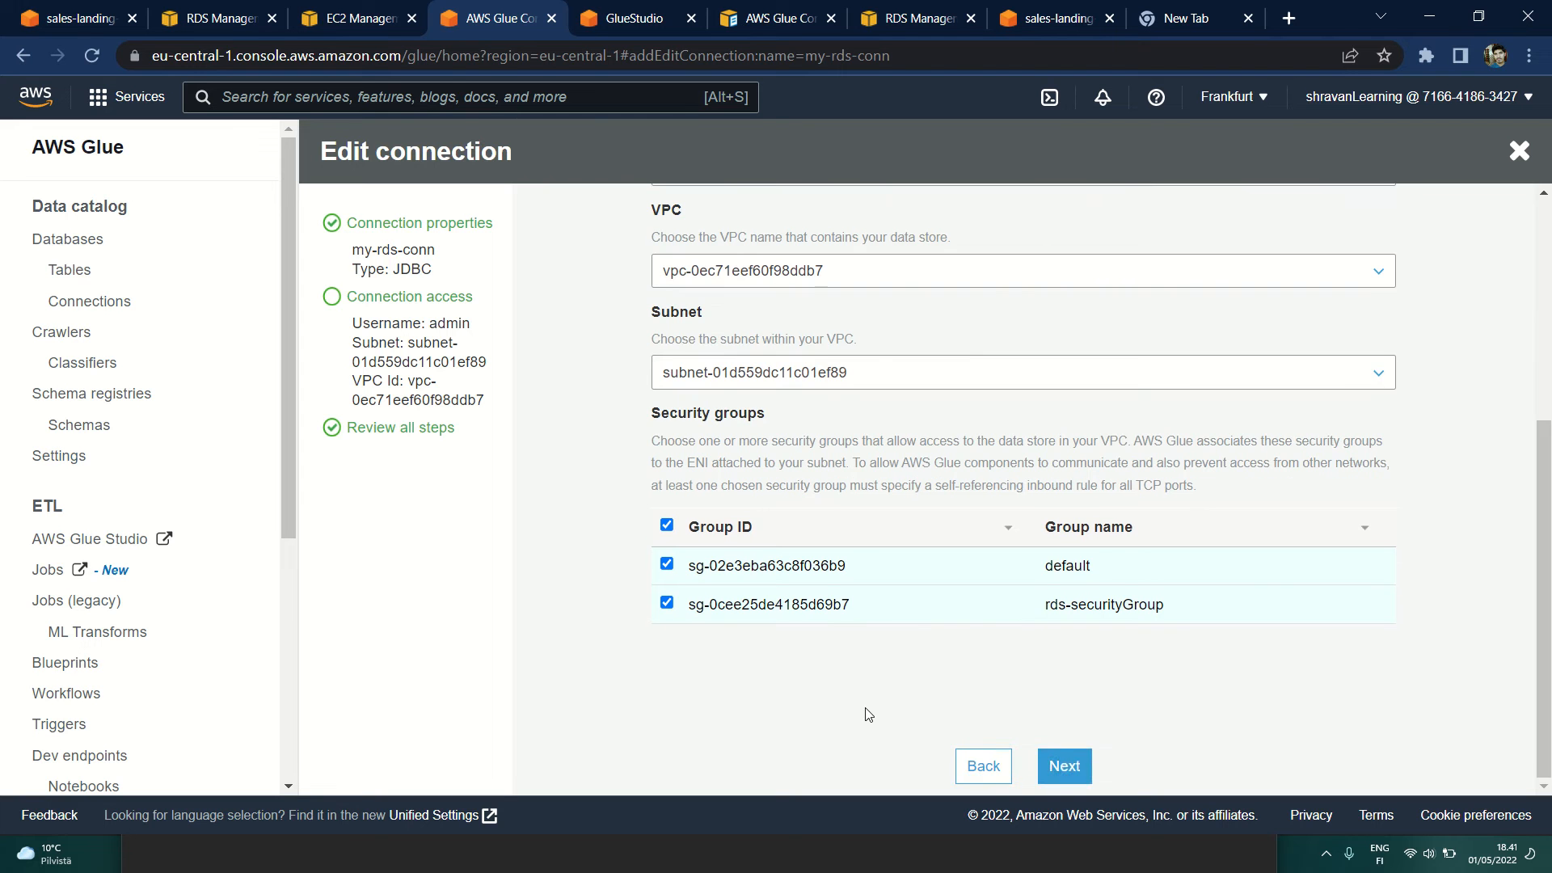
click(1081, 769)
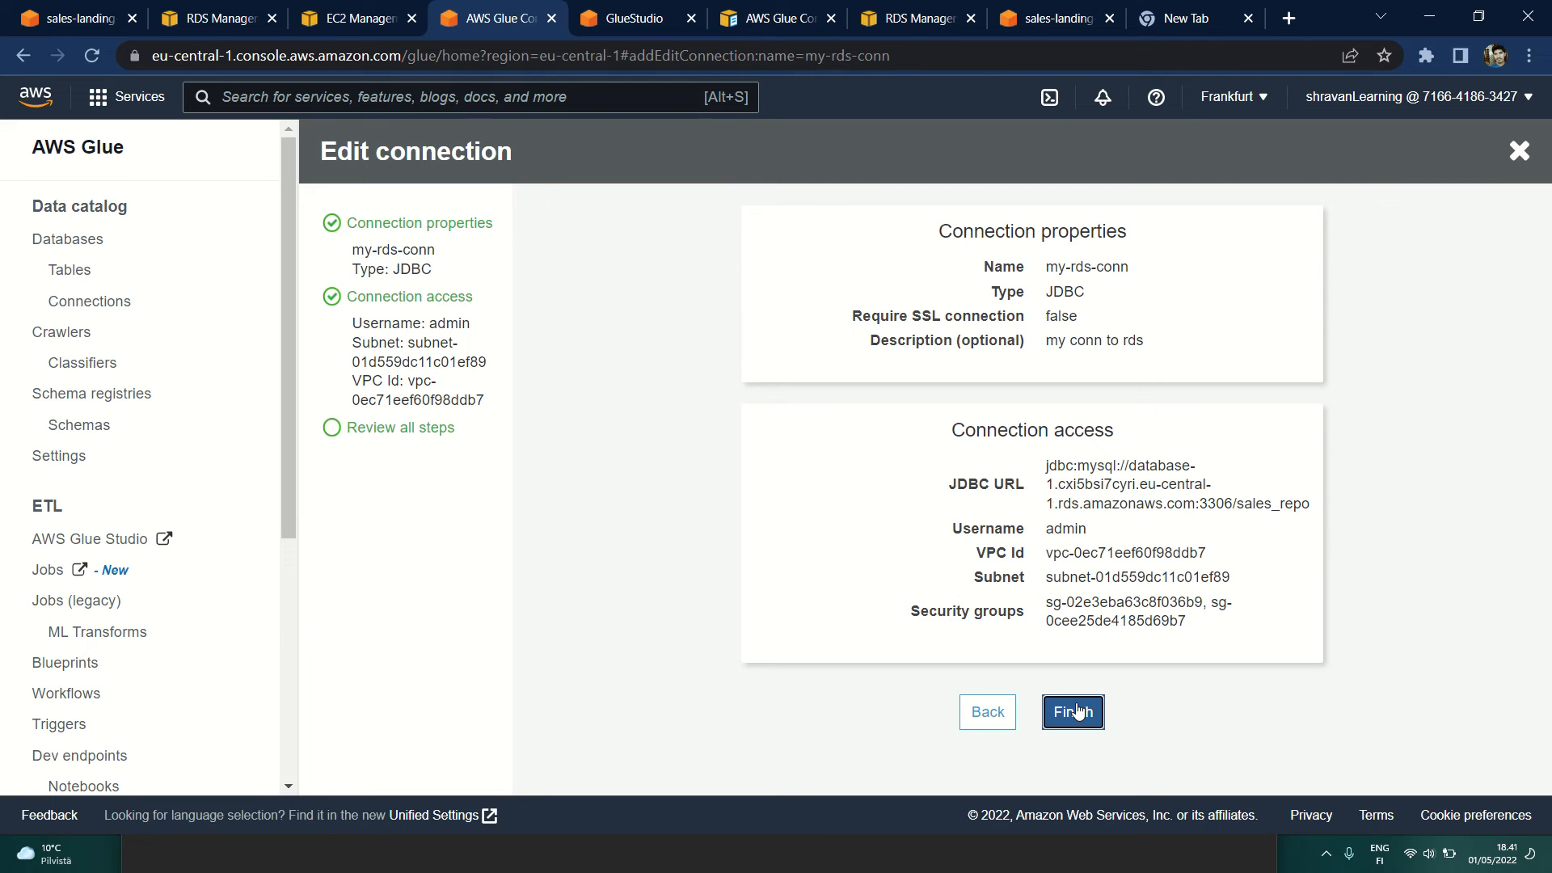
click(77, 300)
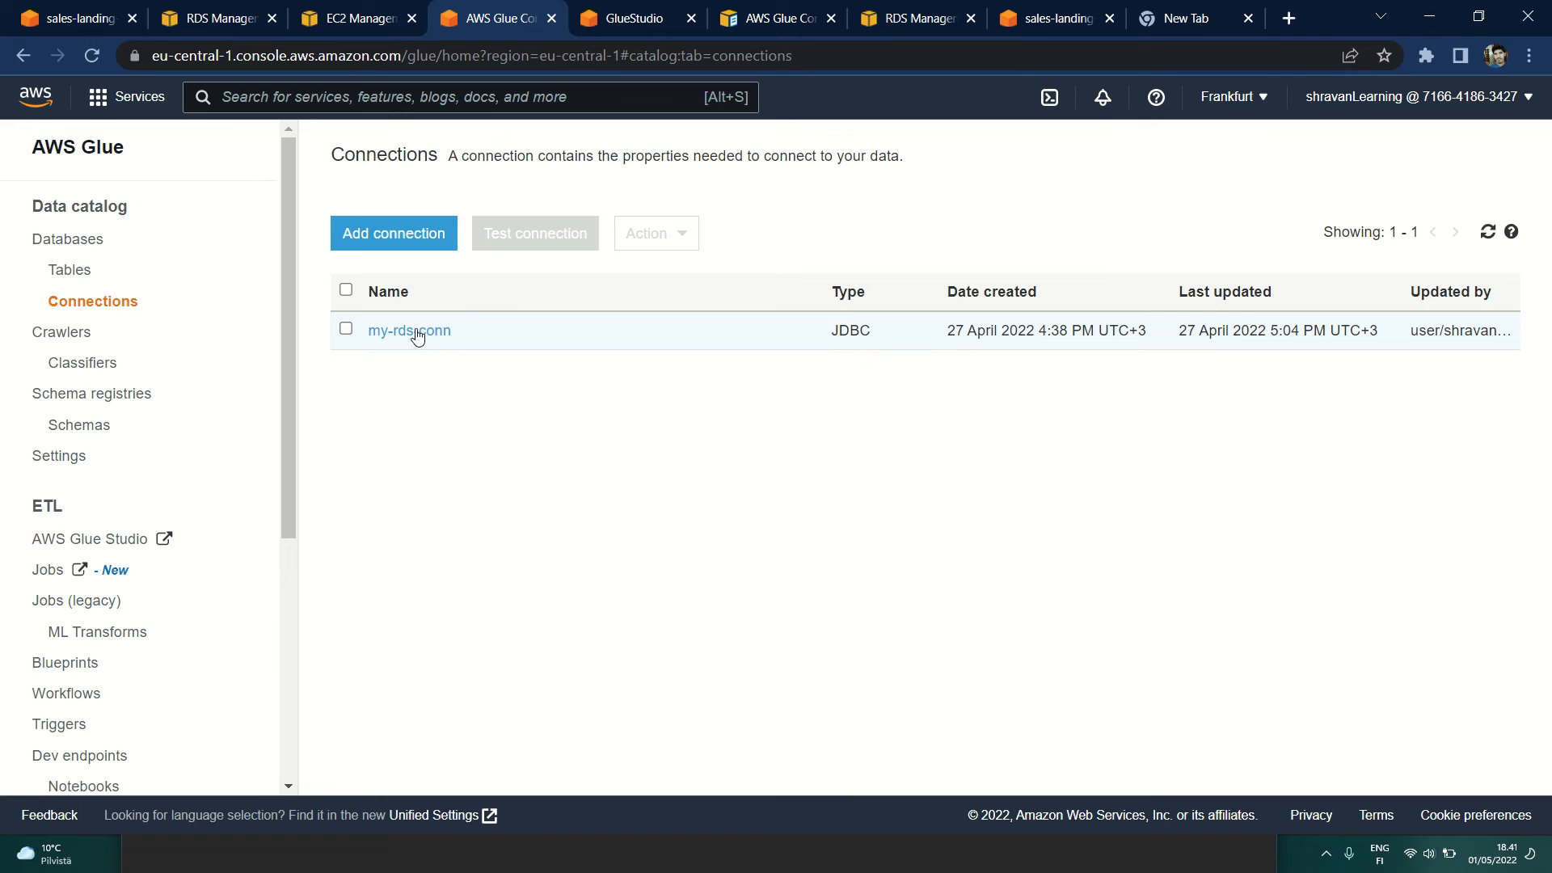
Step: Open the crawlers list, check myRDS_Crawler's columns and available actions, and view the blank form for adding a crawler
click(52, 337)
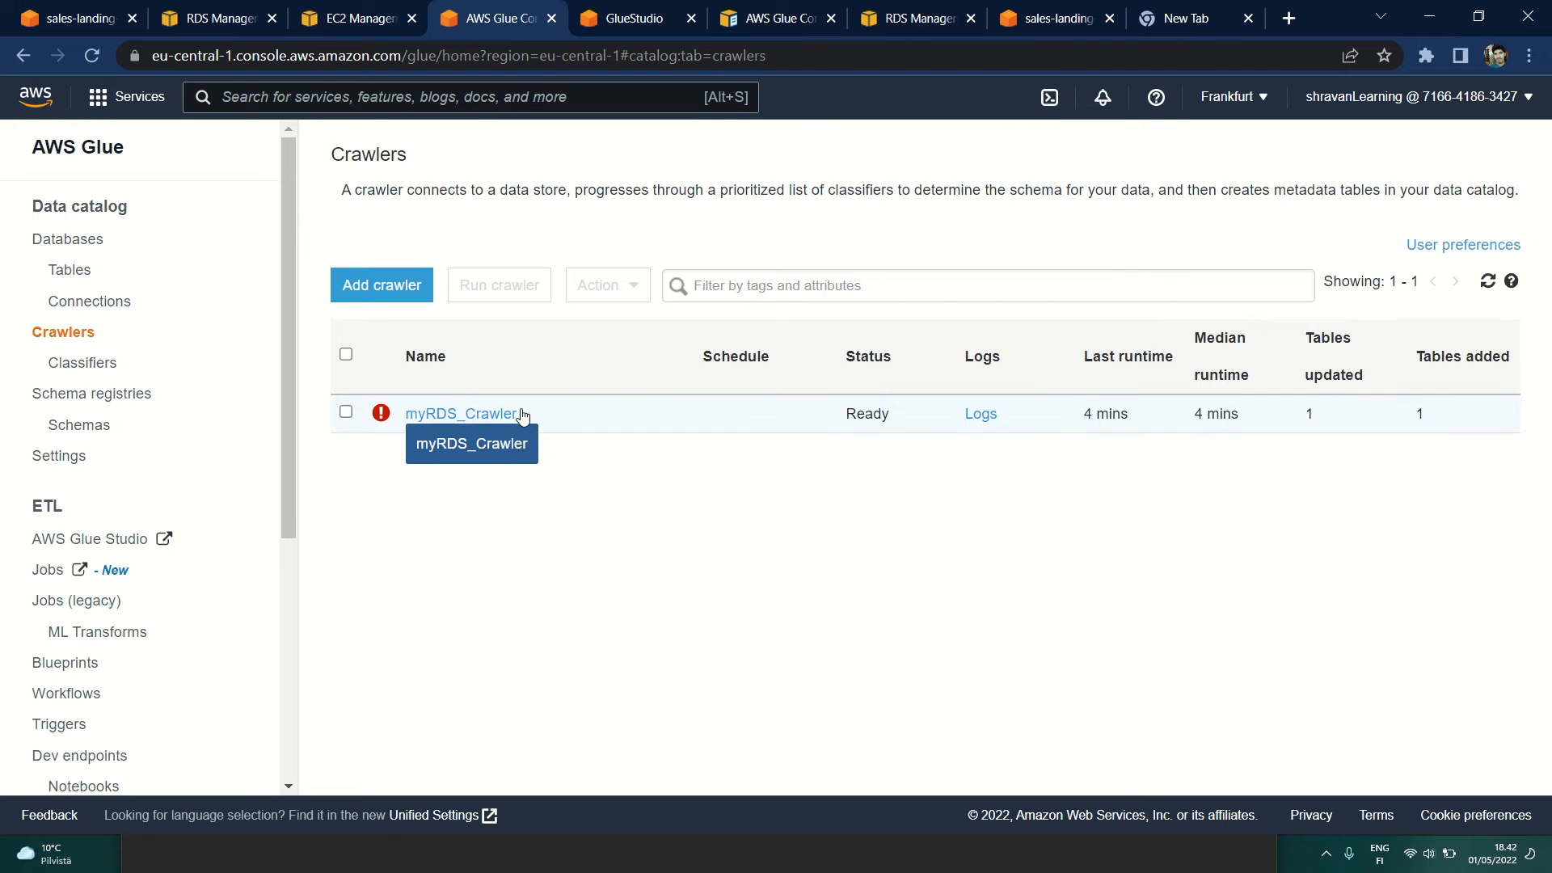
drag(1406, 356, 1524, 346)
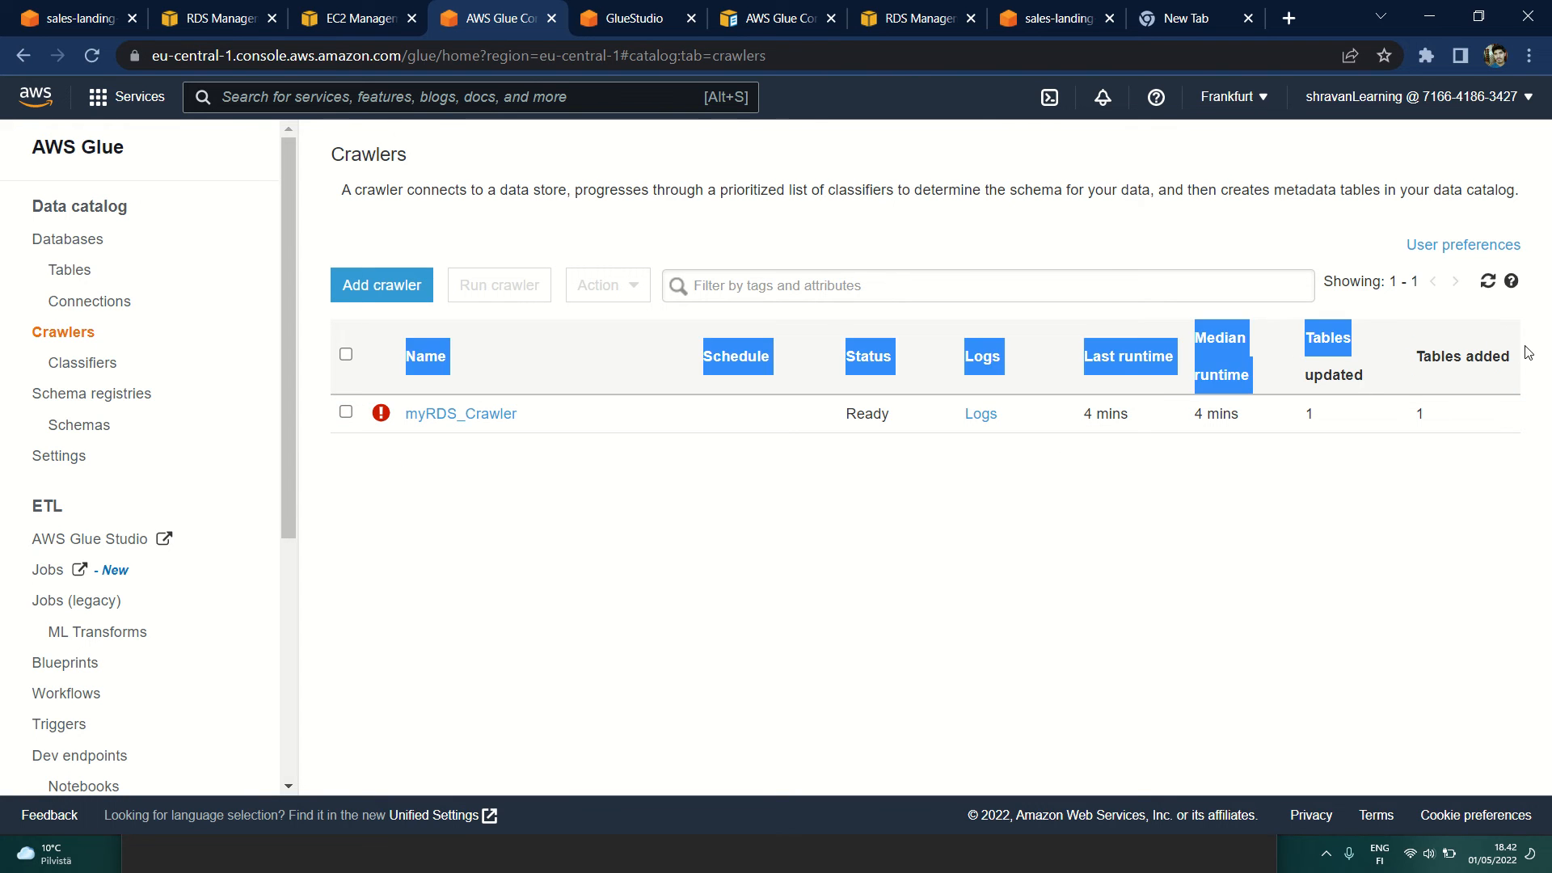
click(1407, 427)
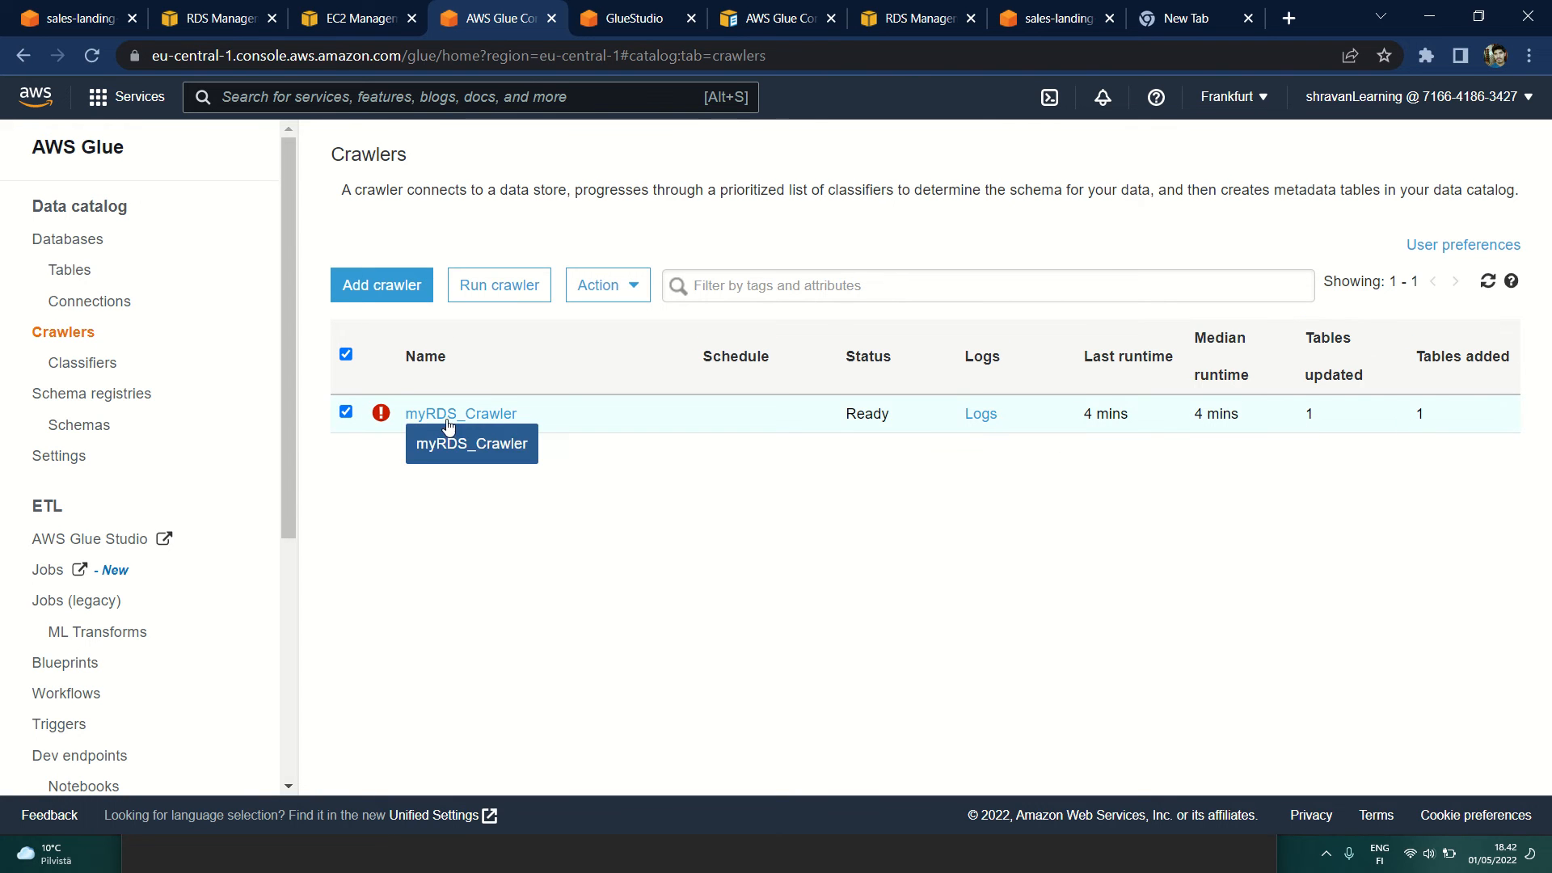
mouse_move(353, 428)
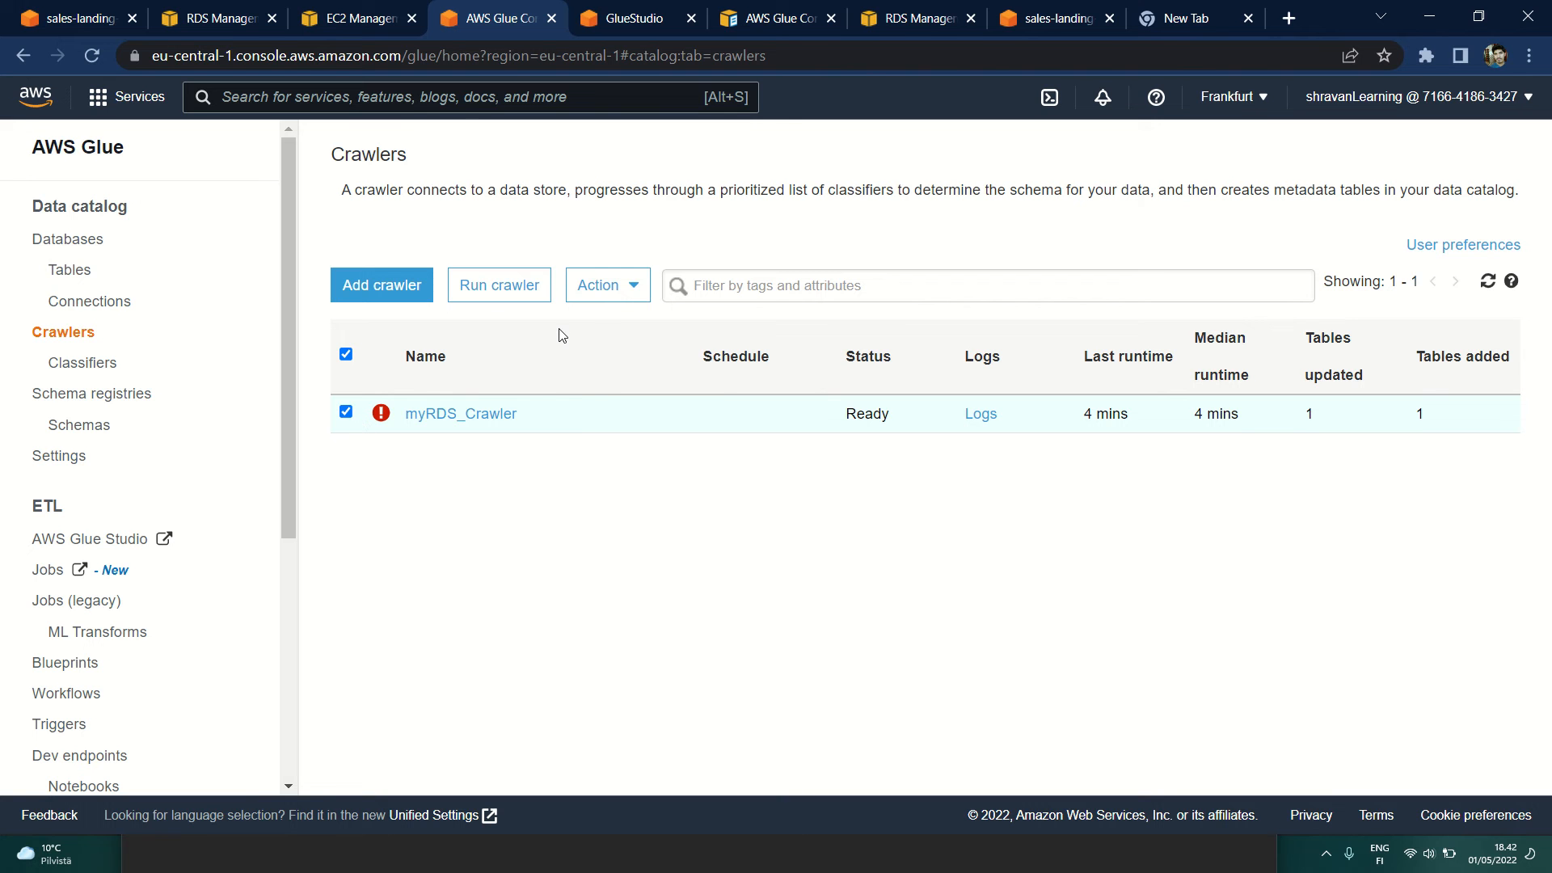
click(624, 295)
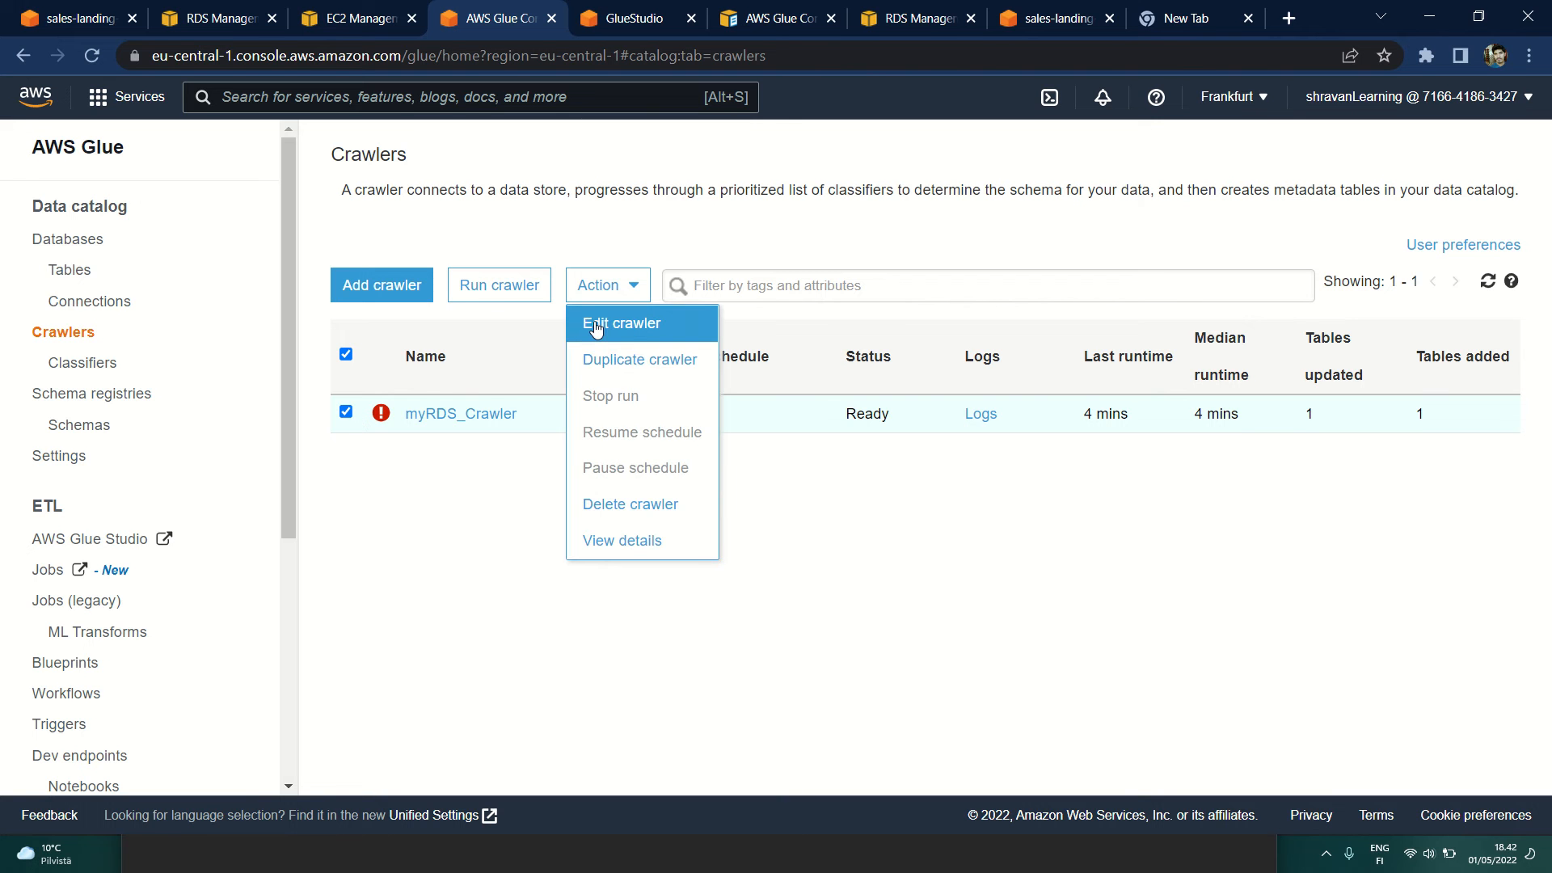
click(376, 301)
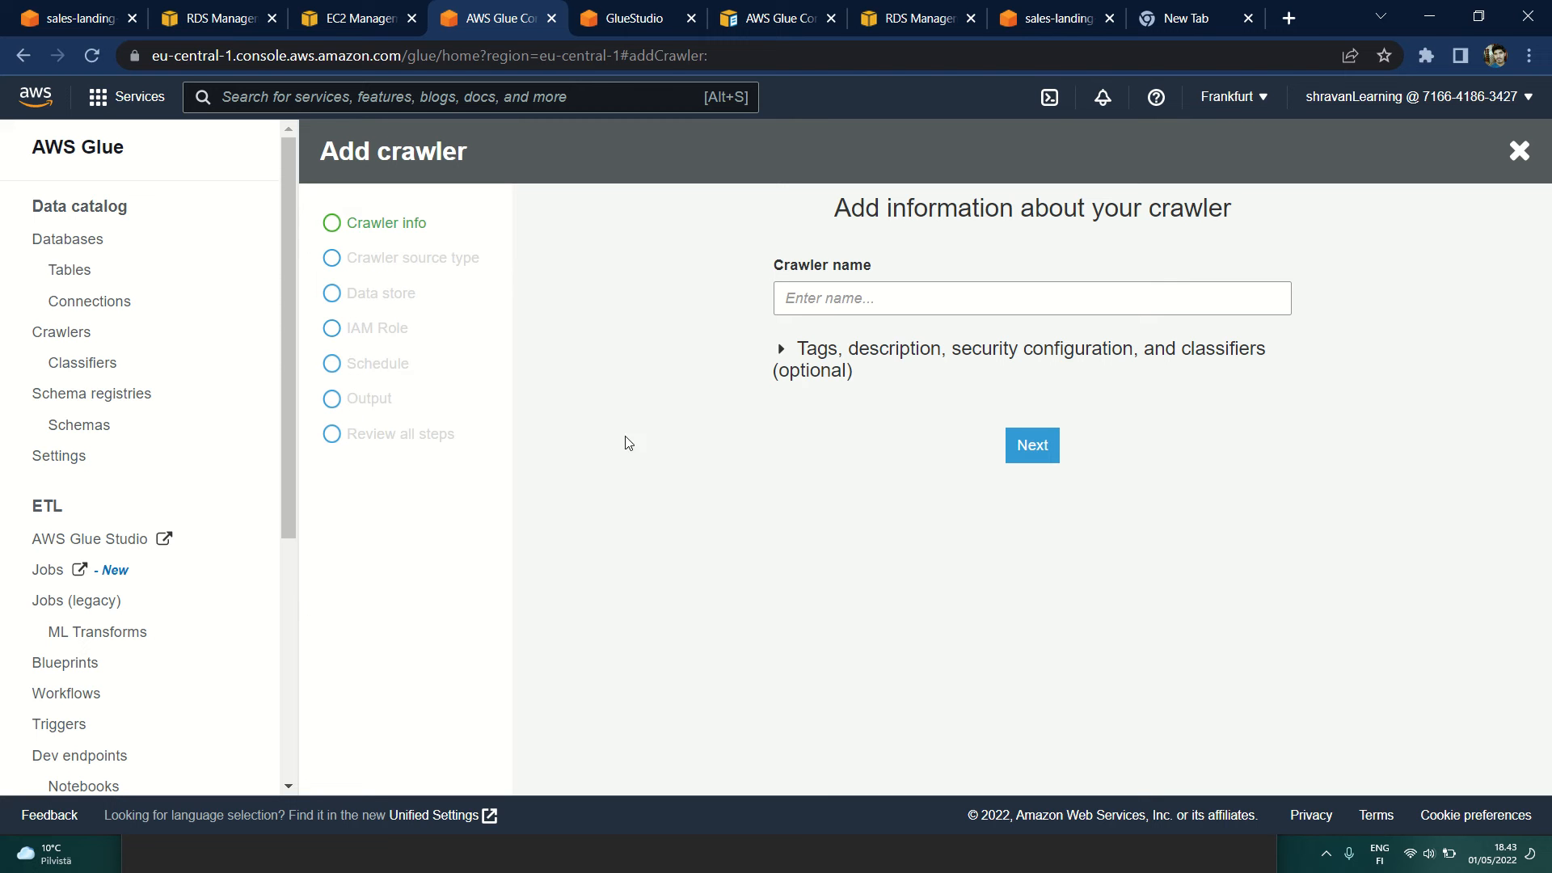
click(64, 334)
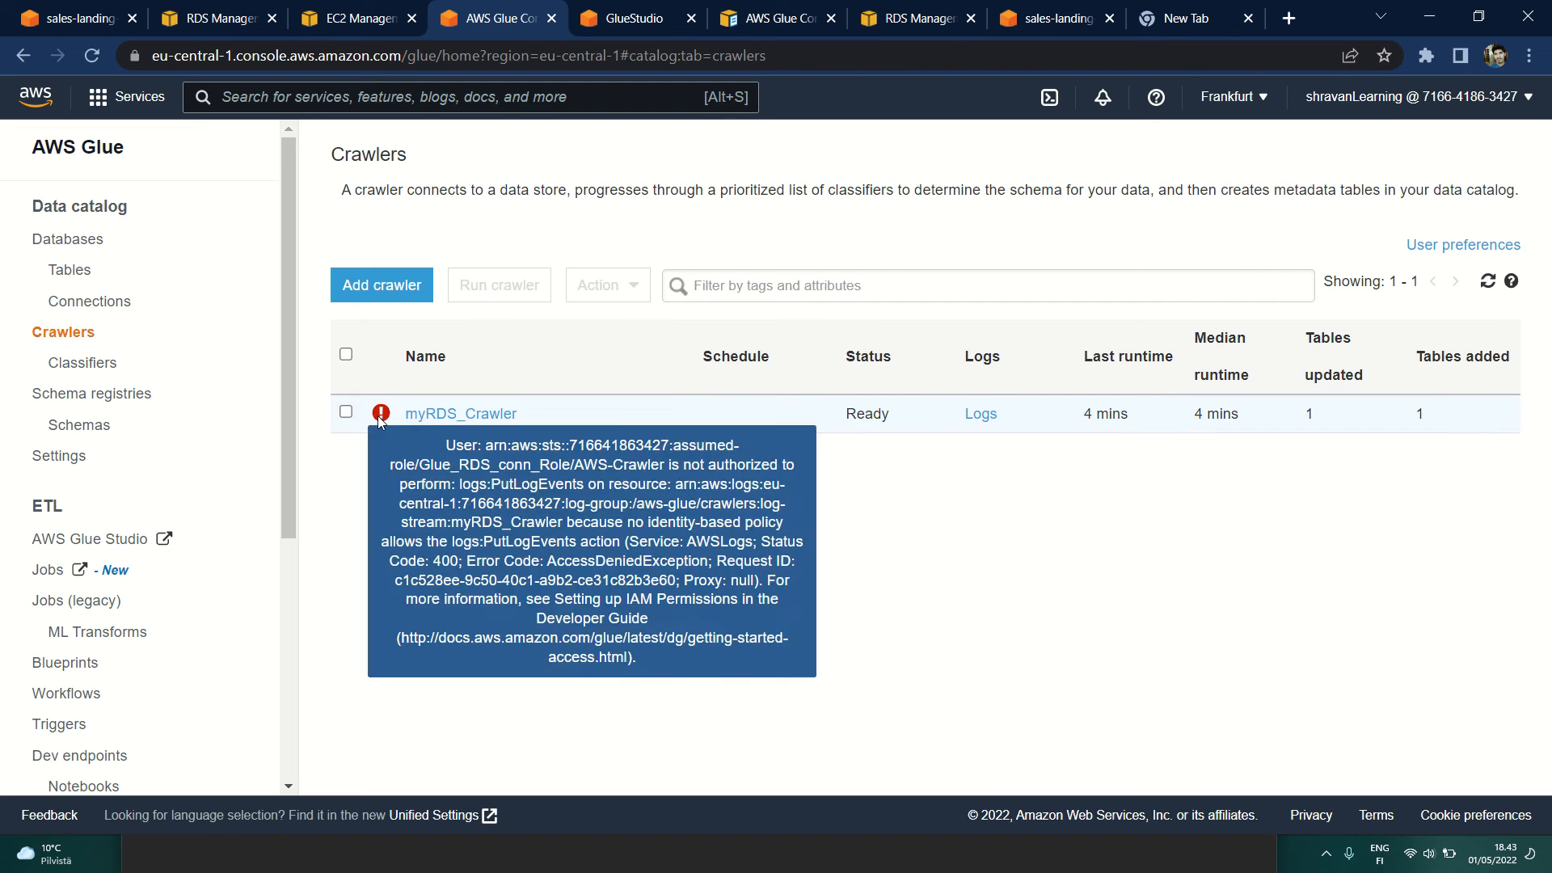
Step: Open myRDS_Crawler for editing and review its name and source type, continuing to its data store settings
click(346, 412)
click(608, 287)
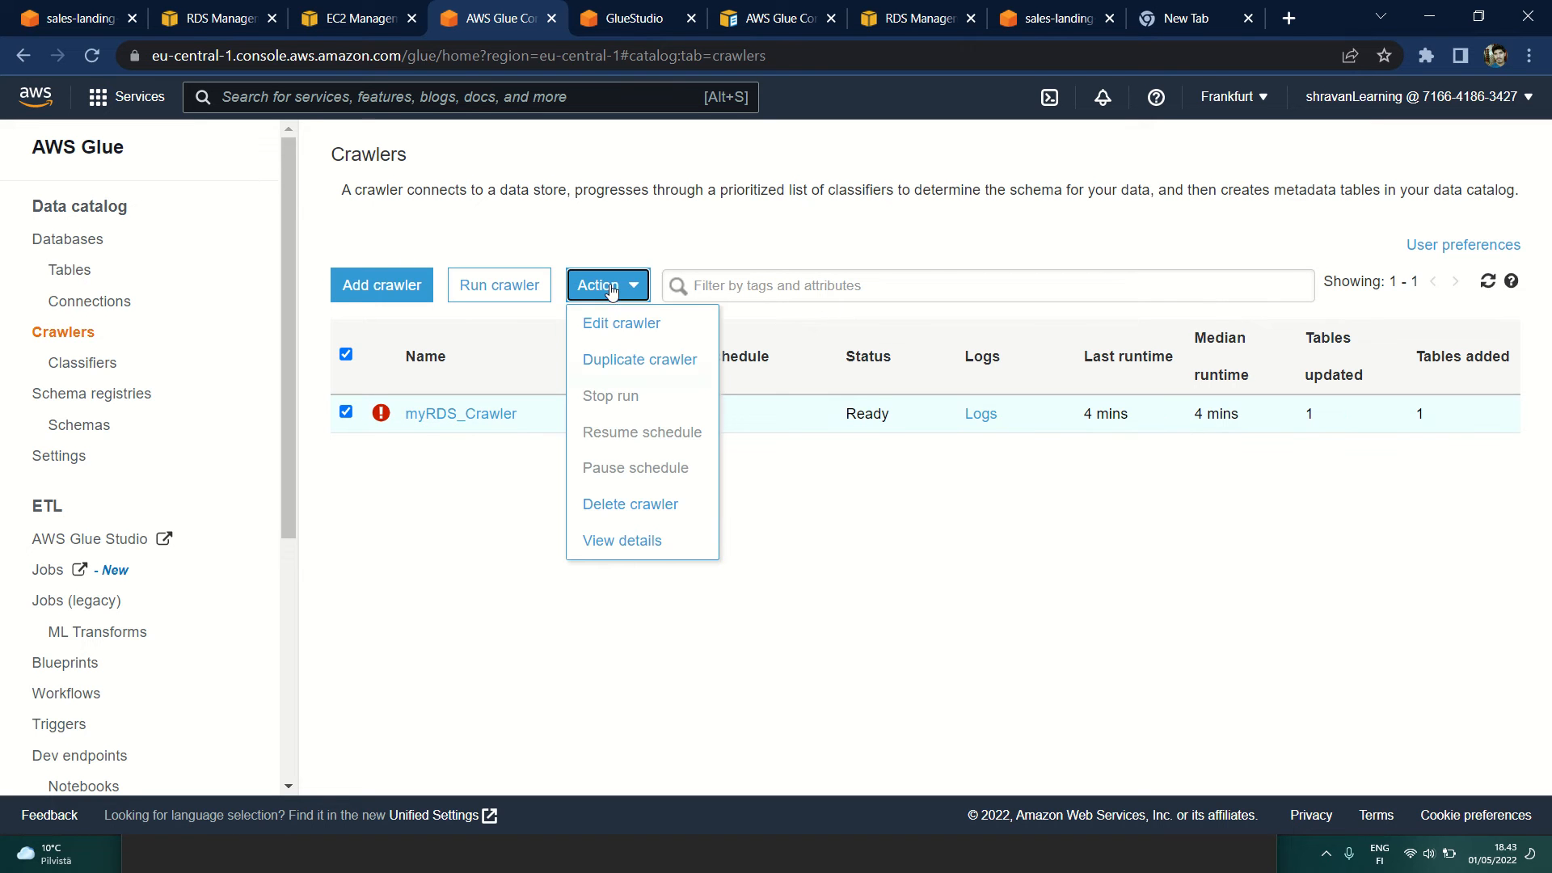
click(677, 326)
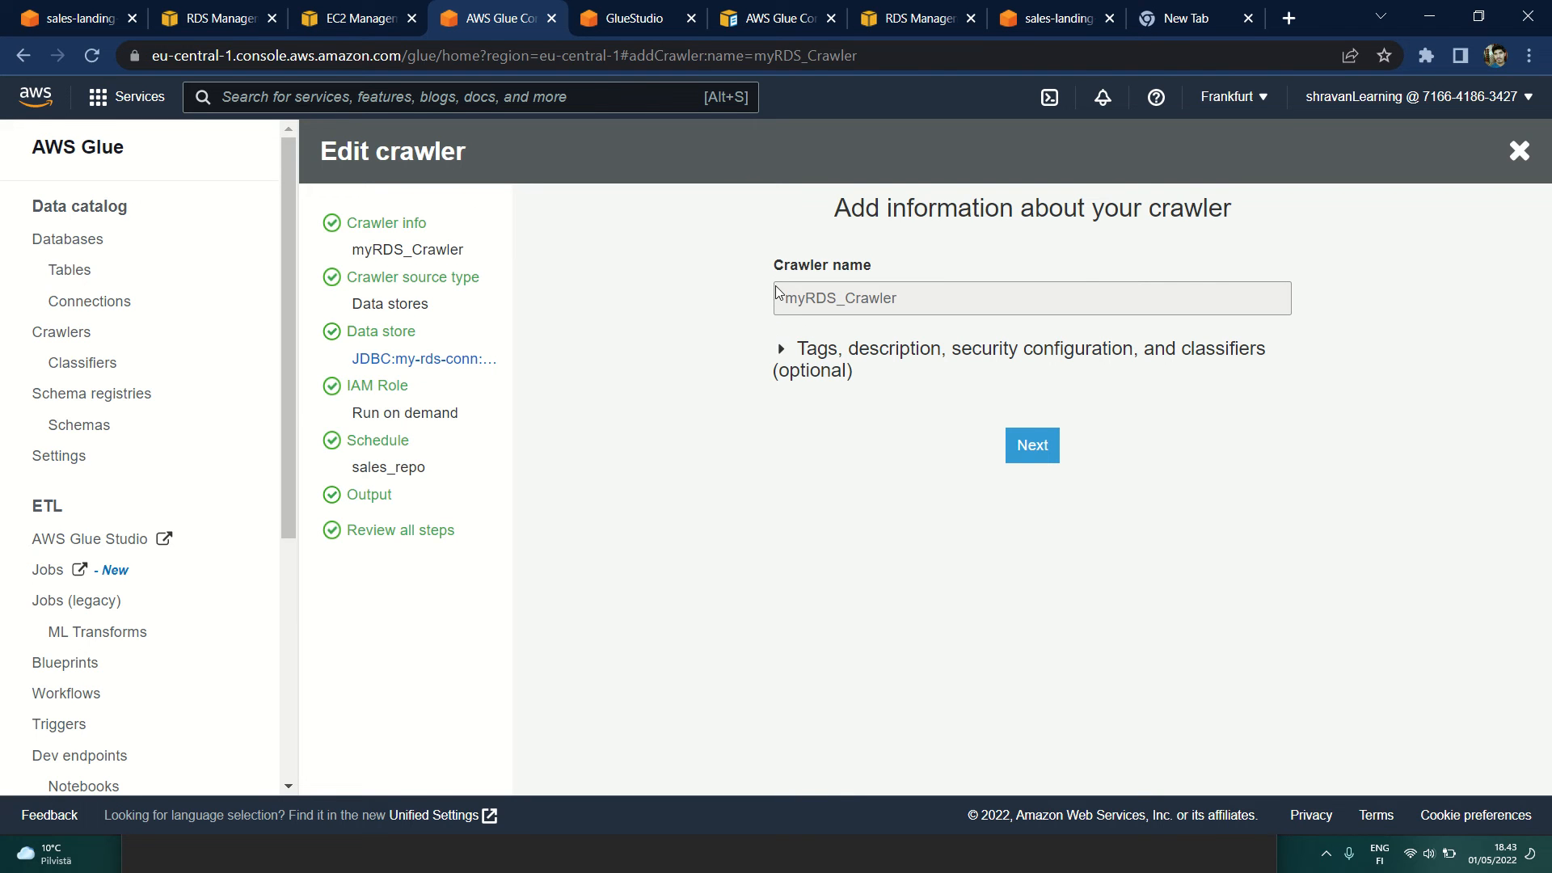
drag(789, 299, 916, 302)
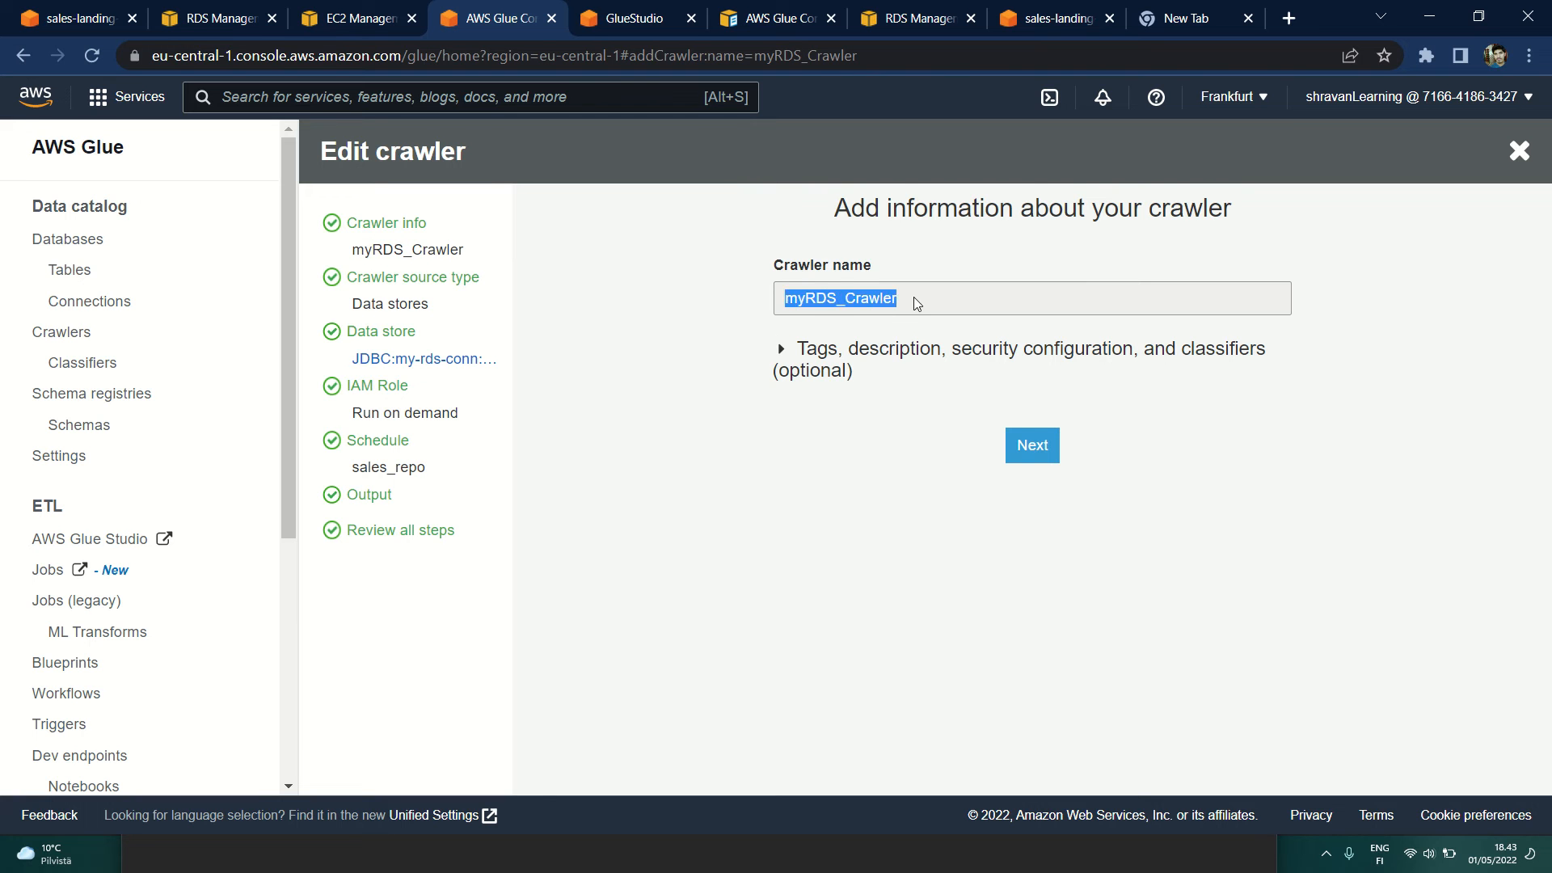
click(1012, 449)
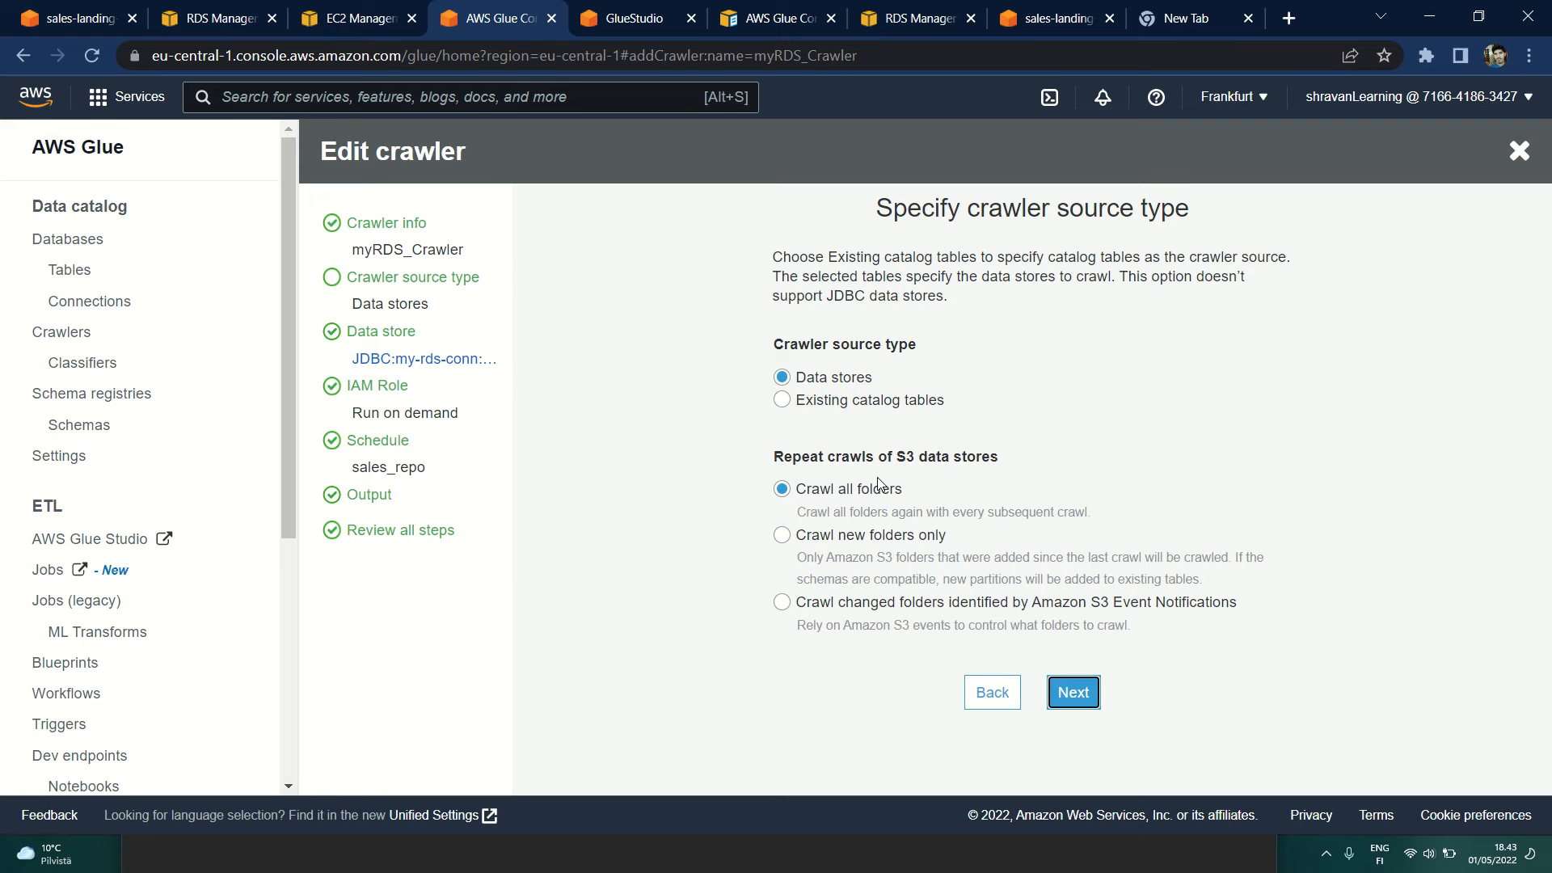
click(1069, 693)
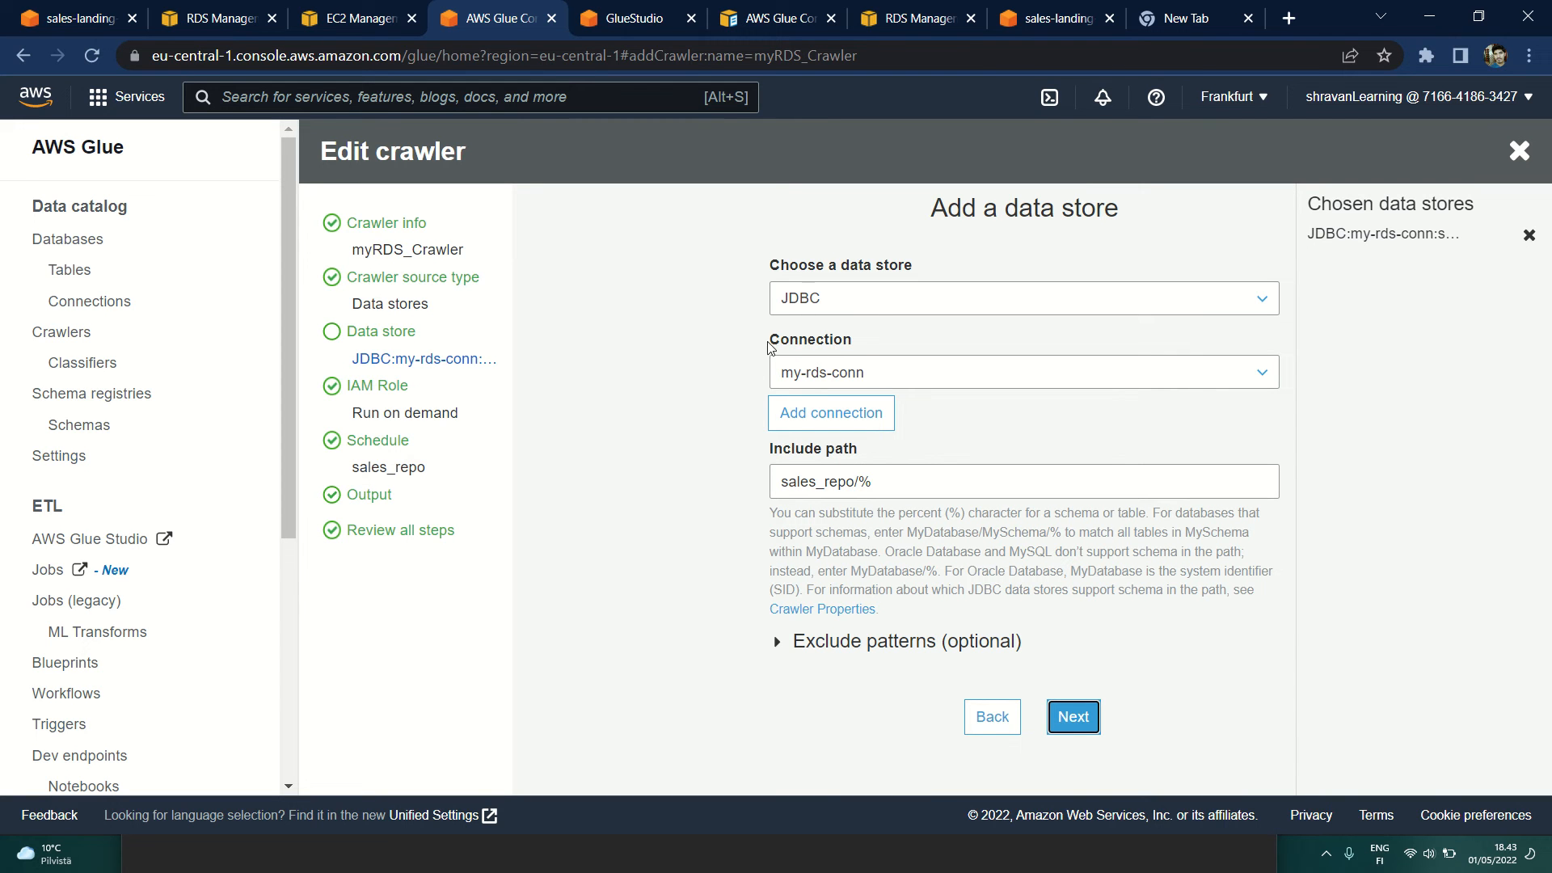
Step: Check the crawler's my-rds-conn connection against the Glue connections list opened separately, and return to the crawler's data store settings
double_click(816, 343)
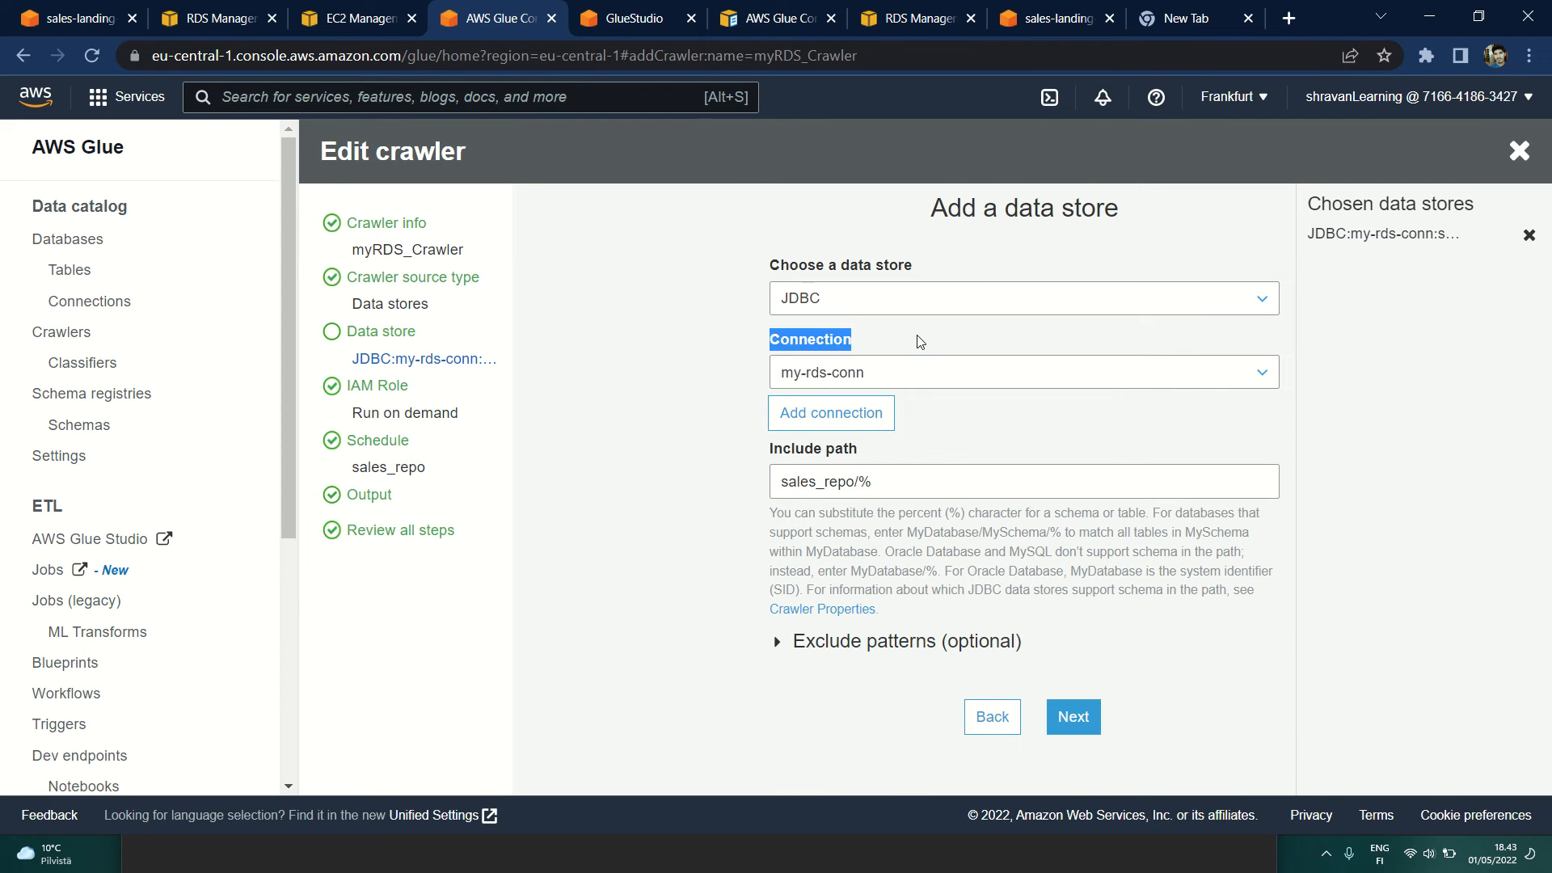
click(784, 378)
click(787, 377)
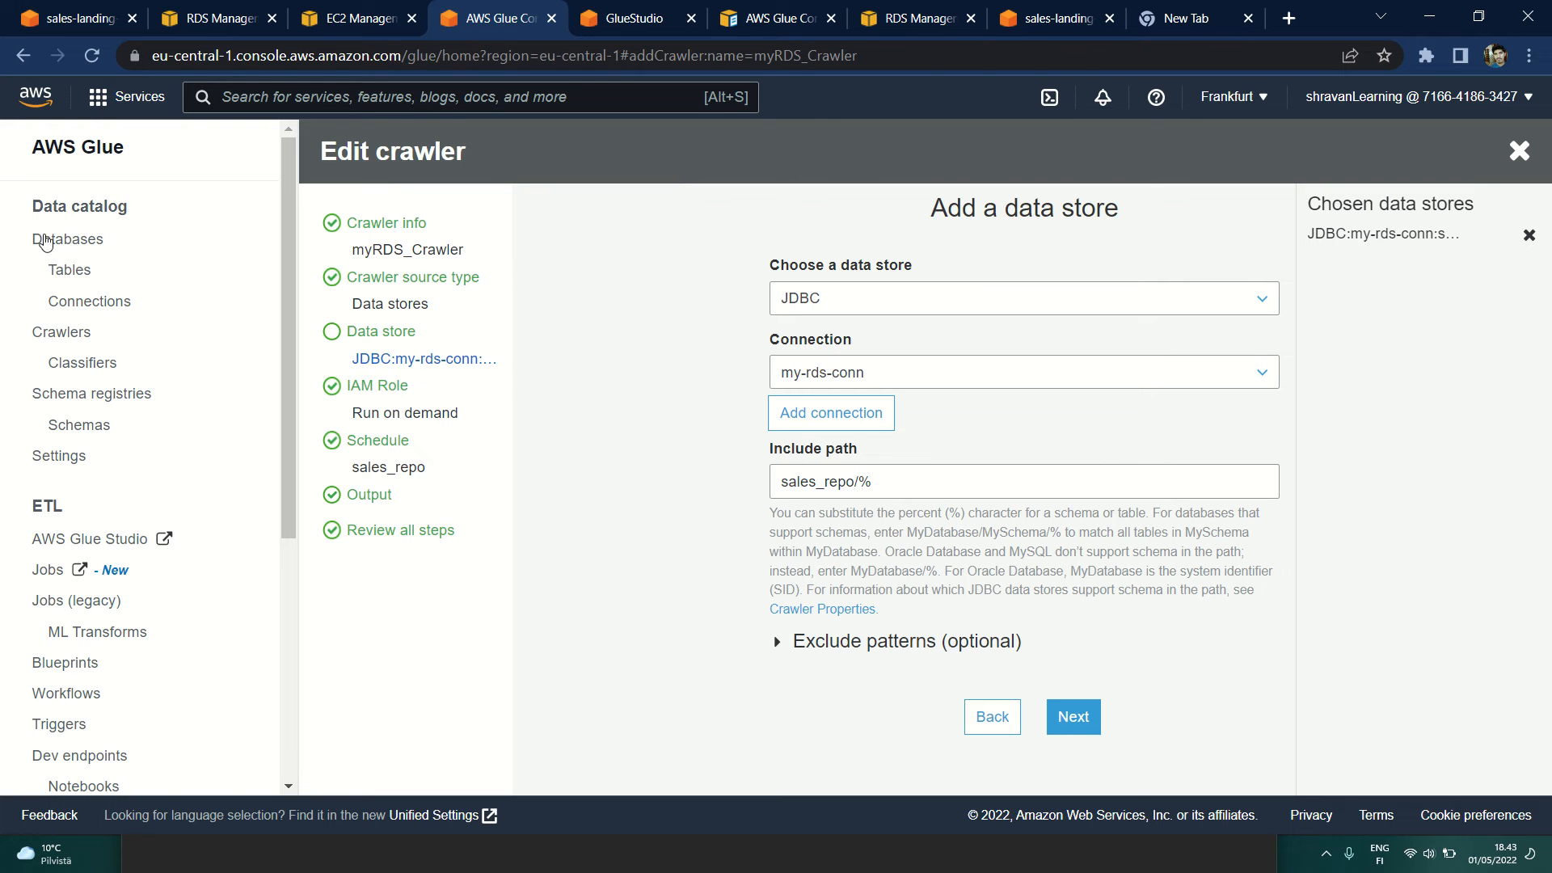
middle_click(80, 309)
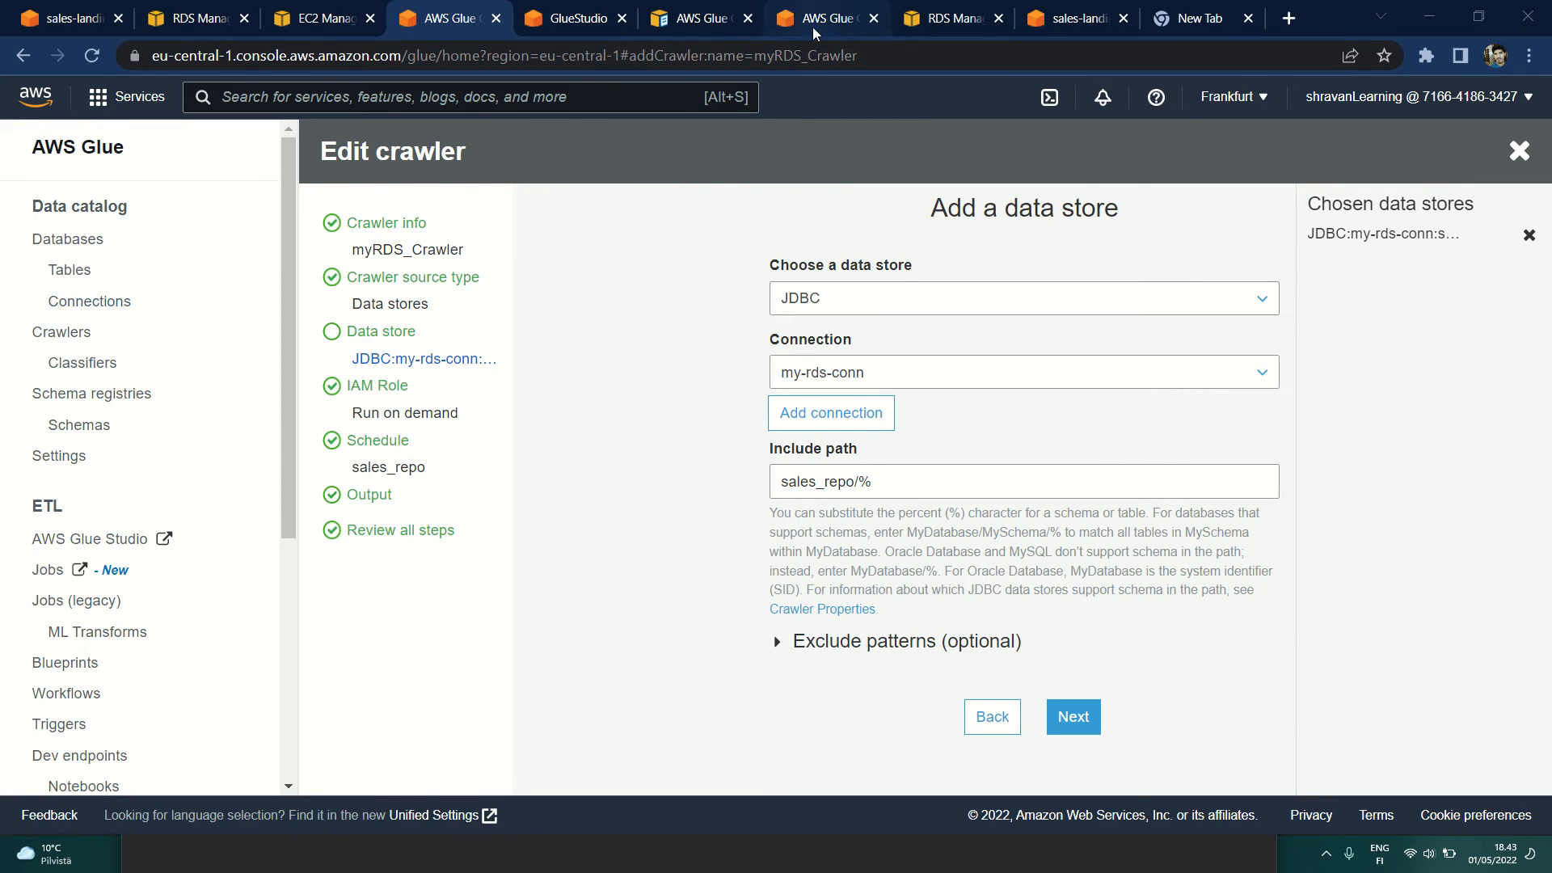
click(814, 21)
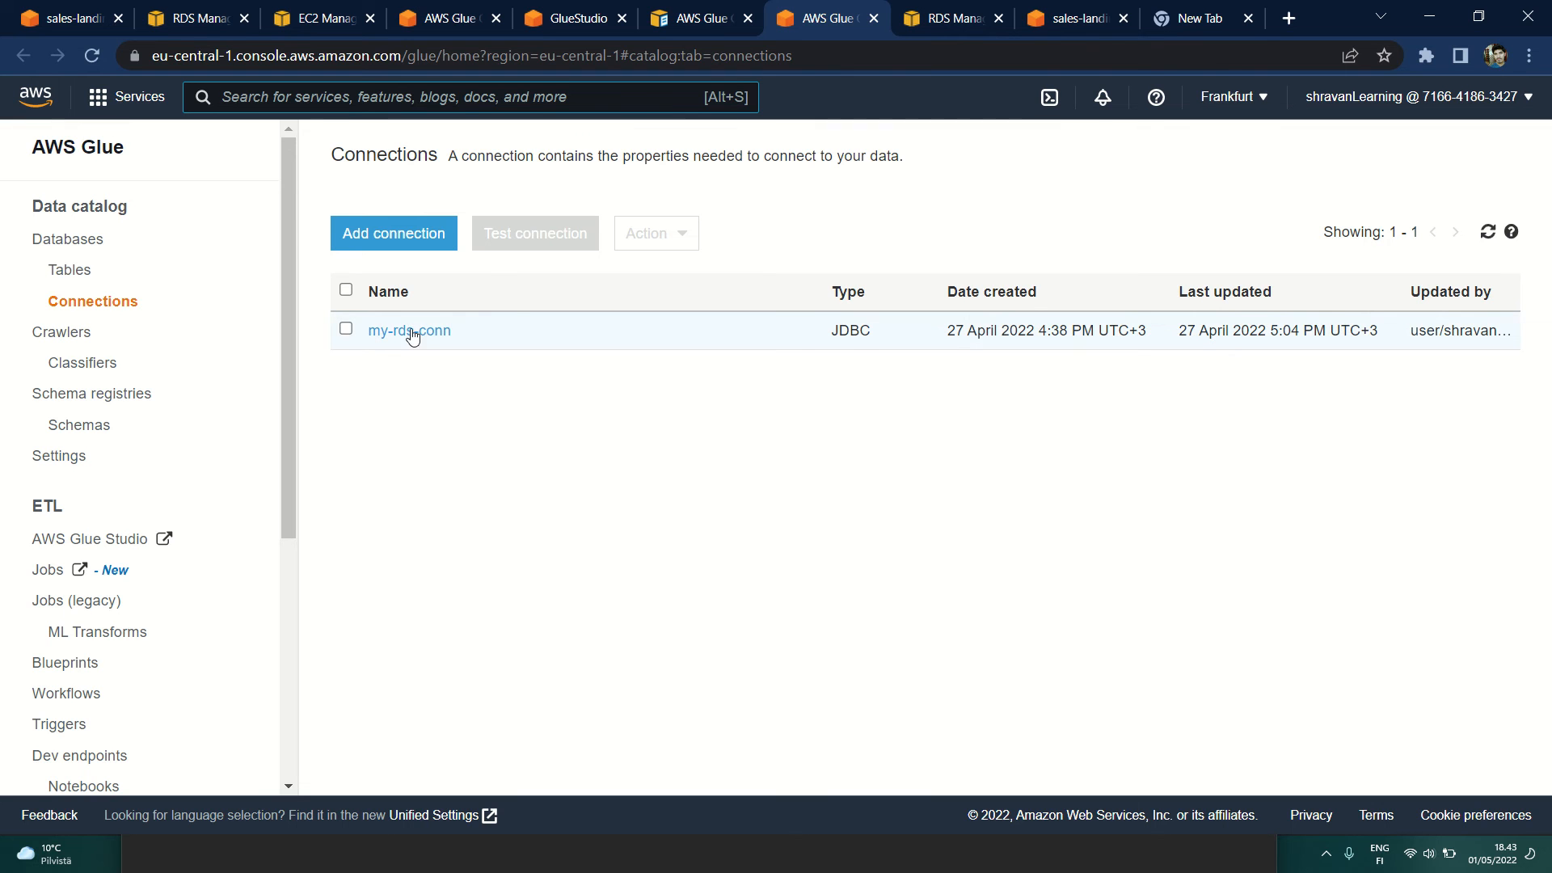
click(586, 21)
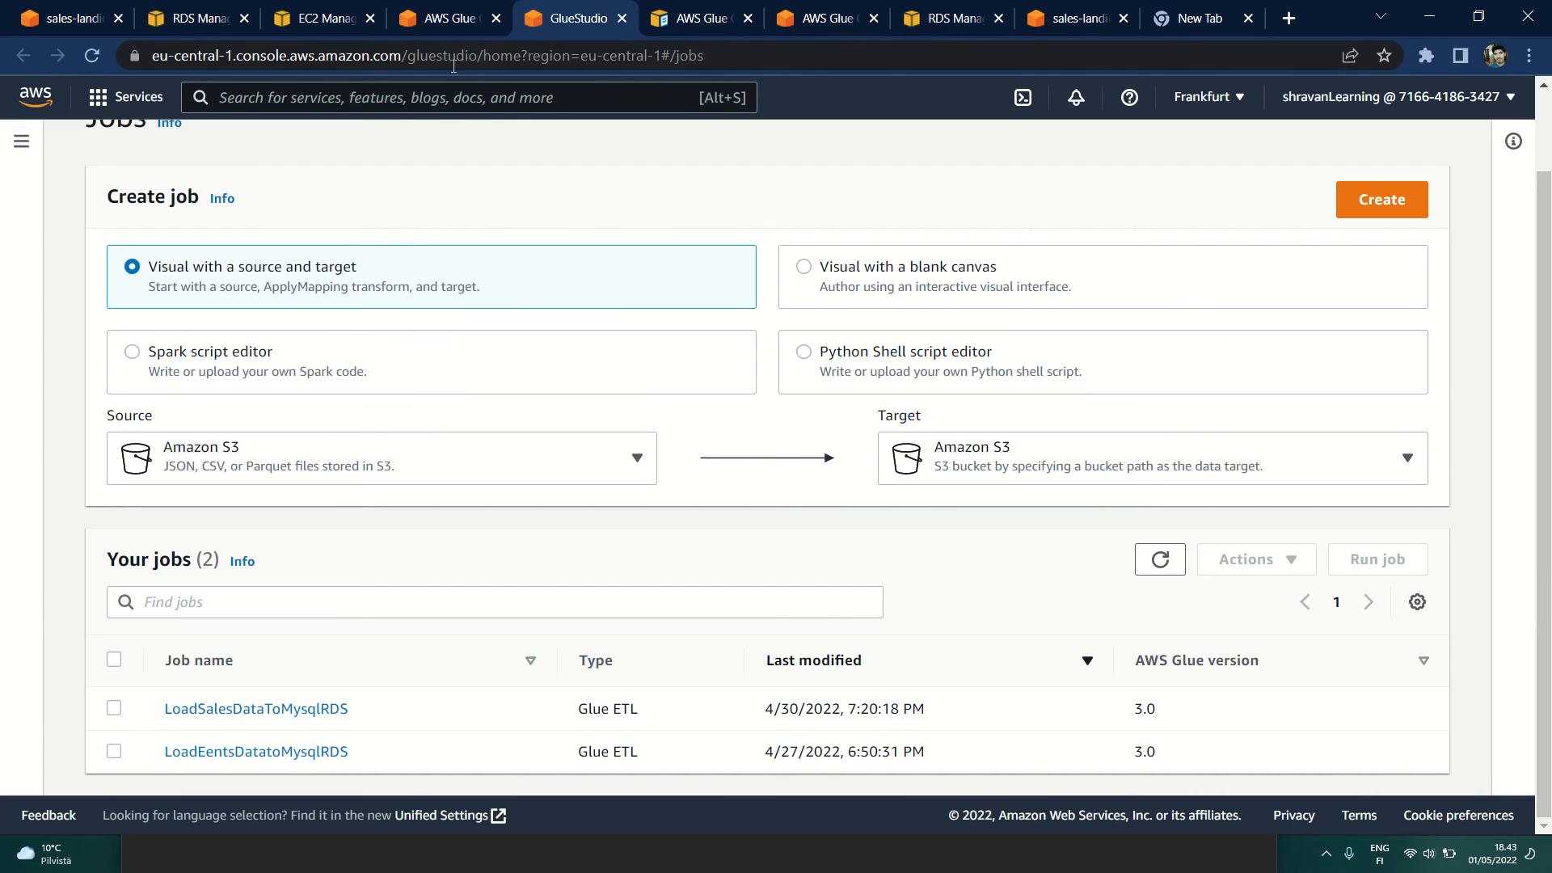
key(ctrl+shift+Tab)
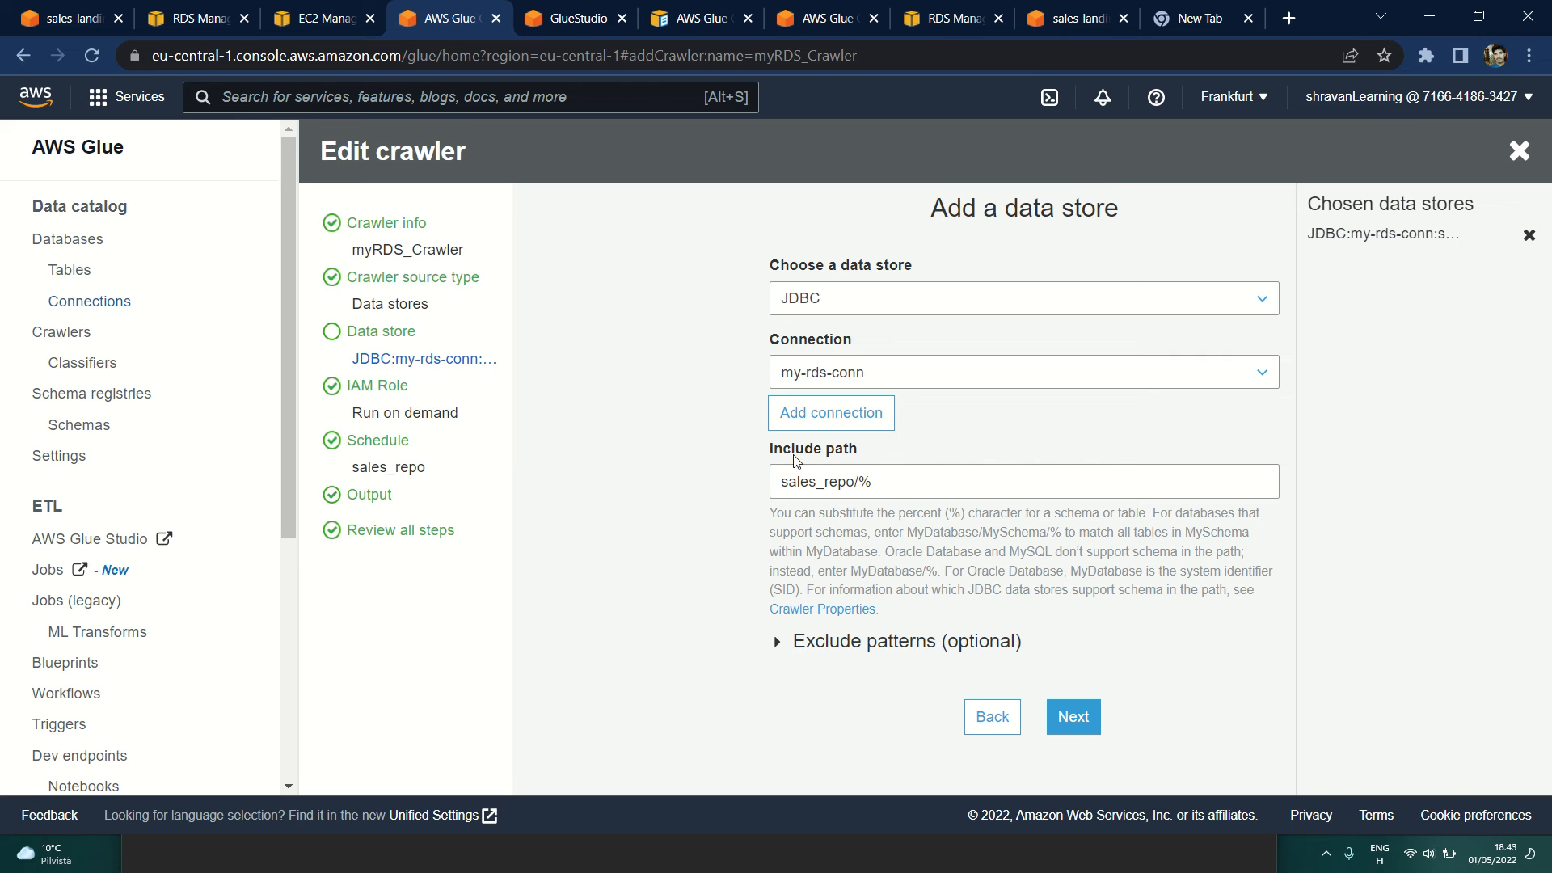
Step: Examine the include path sales_repo/% in the crawler's data store settings
drag(780, 488, 871, 483)
click(899, 477)
double_click(872, 483)
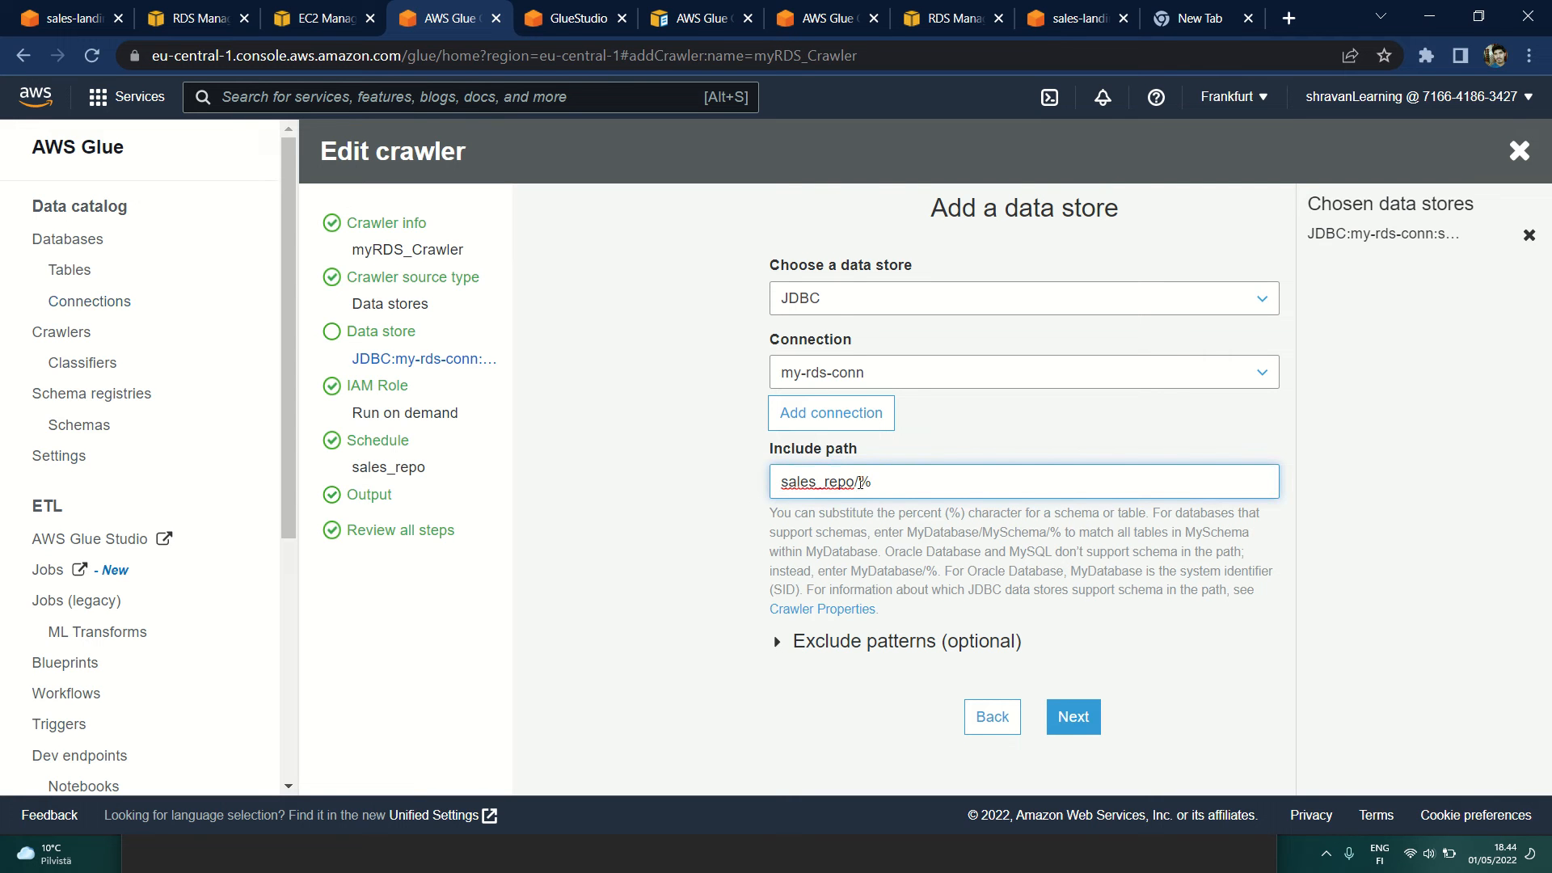
click(905, 482)
drag(905, 483, 765, 485)
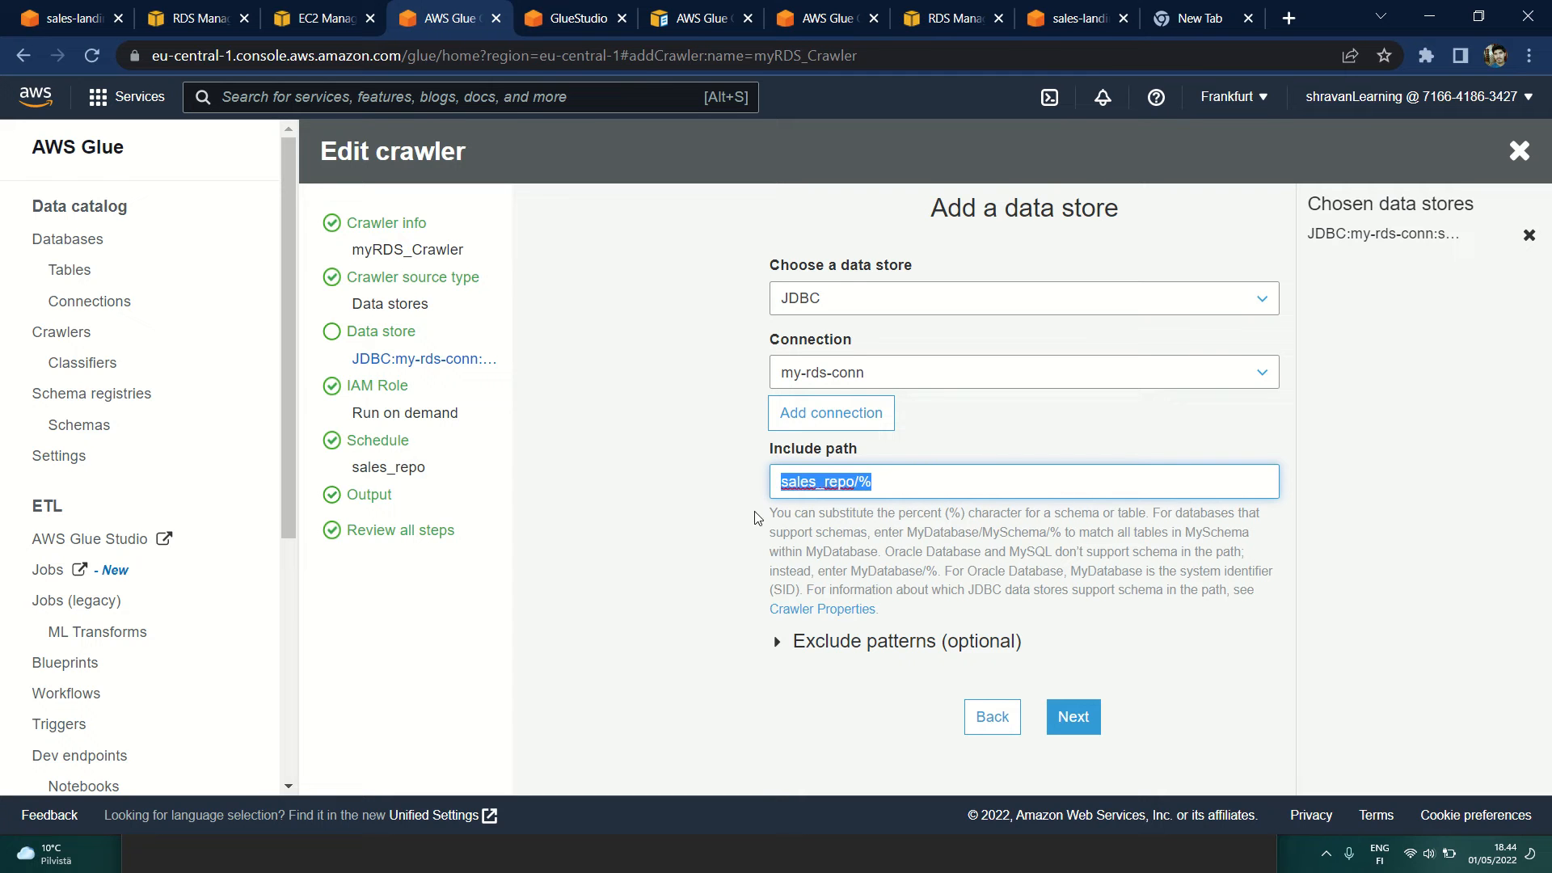
click(755, 513)
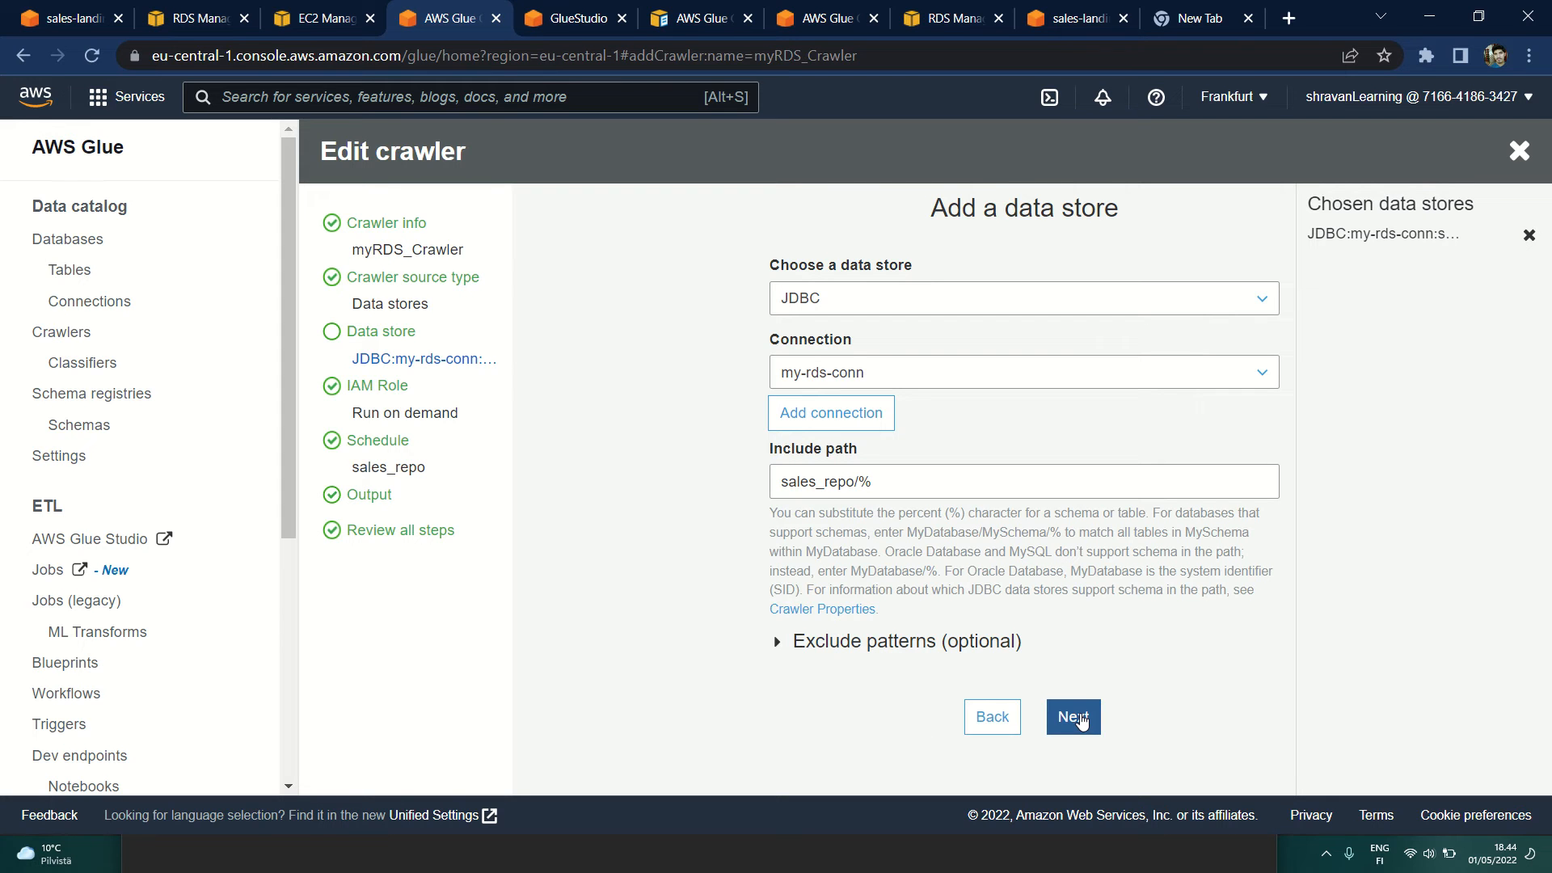
Step: View the optional exclude patterns and continue to the IAM role choice without adding another data store
click(780, 643)
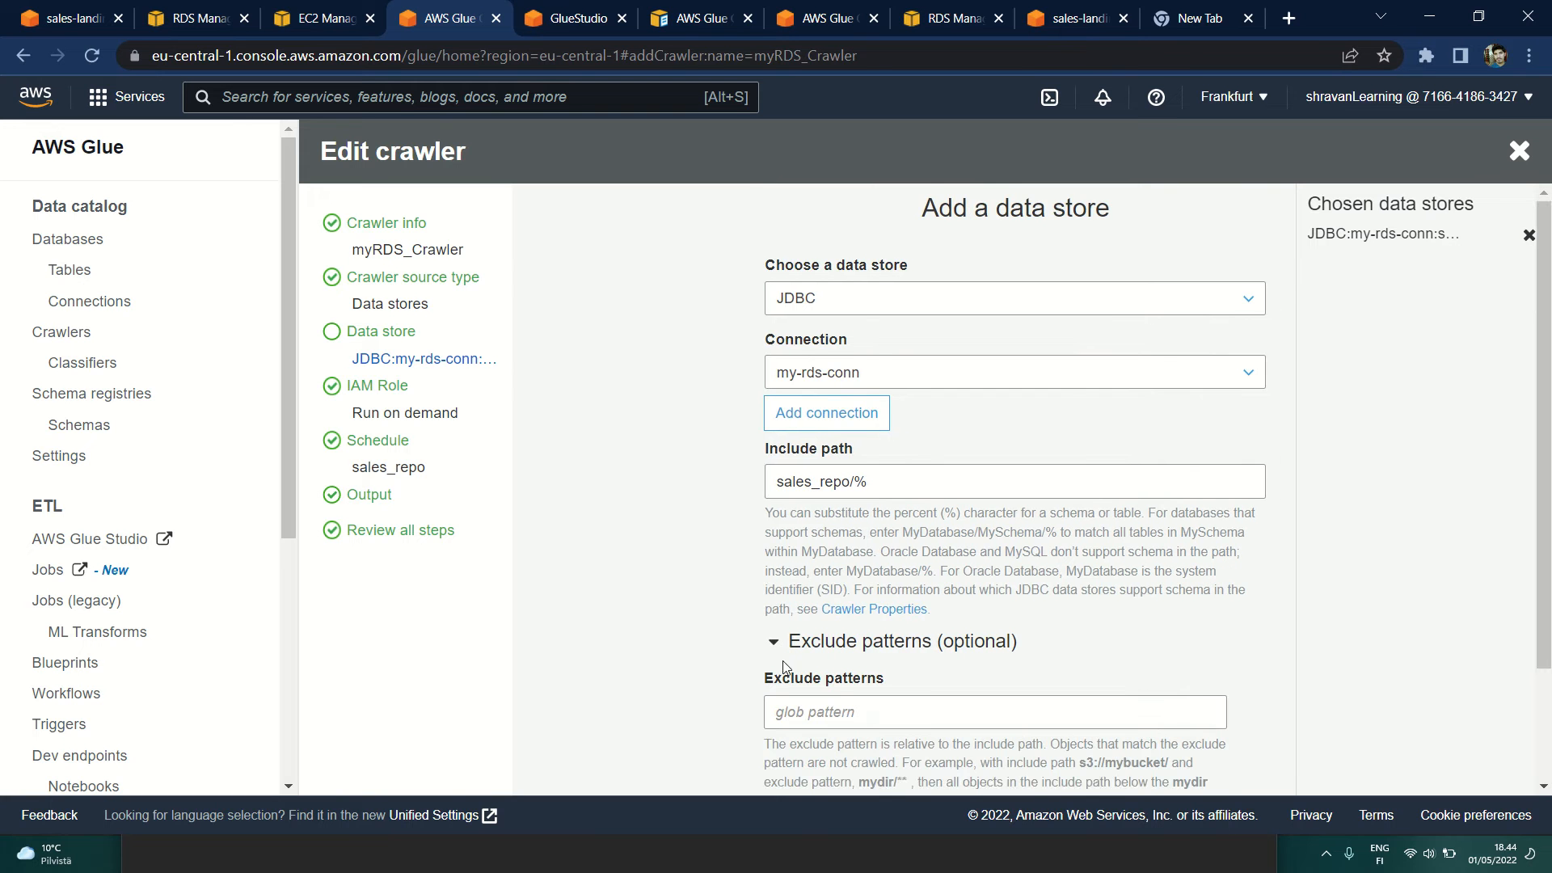
scroll(736, 703, down, 1)
scroll(736, 703, down, 1)
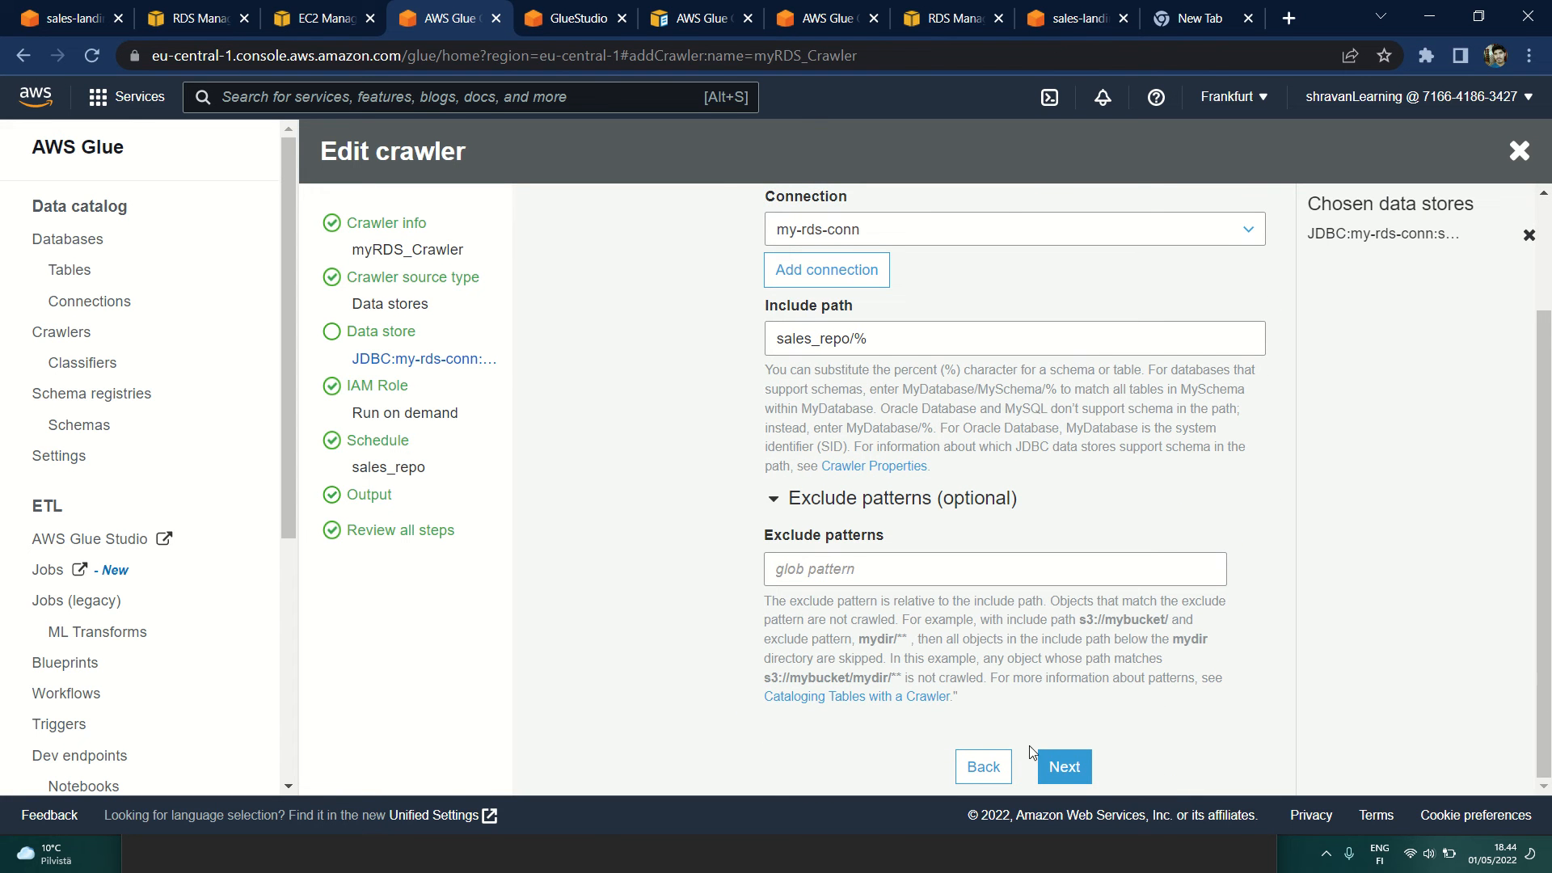
click(1060, 768)
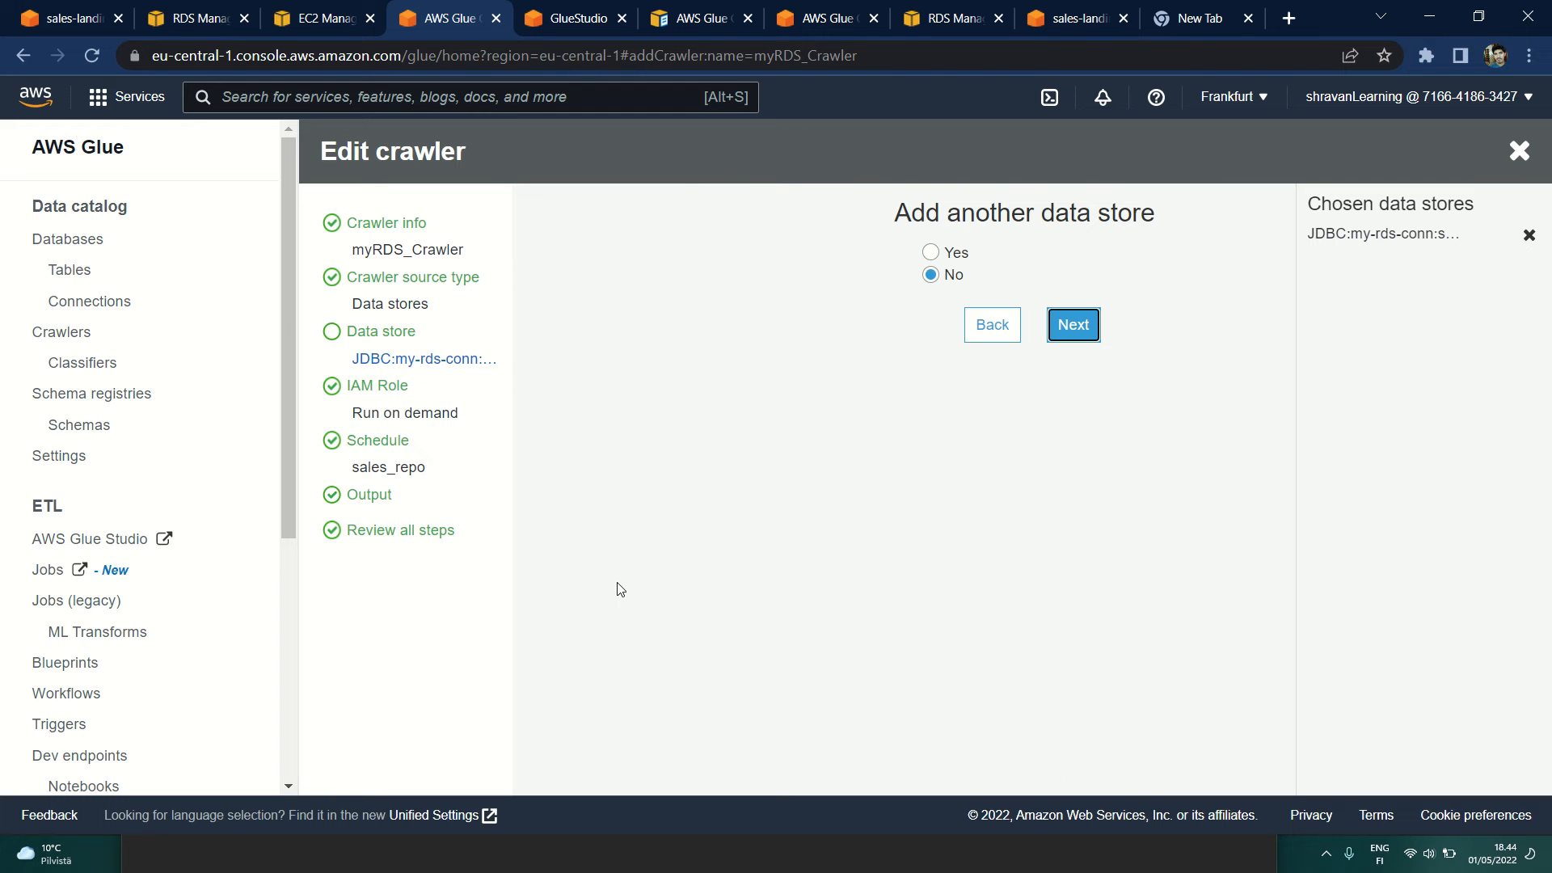
click(1072, 324)
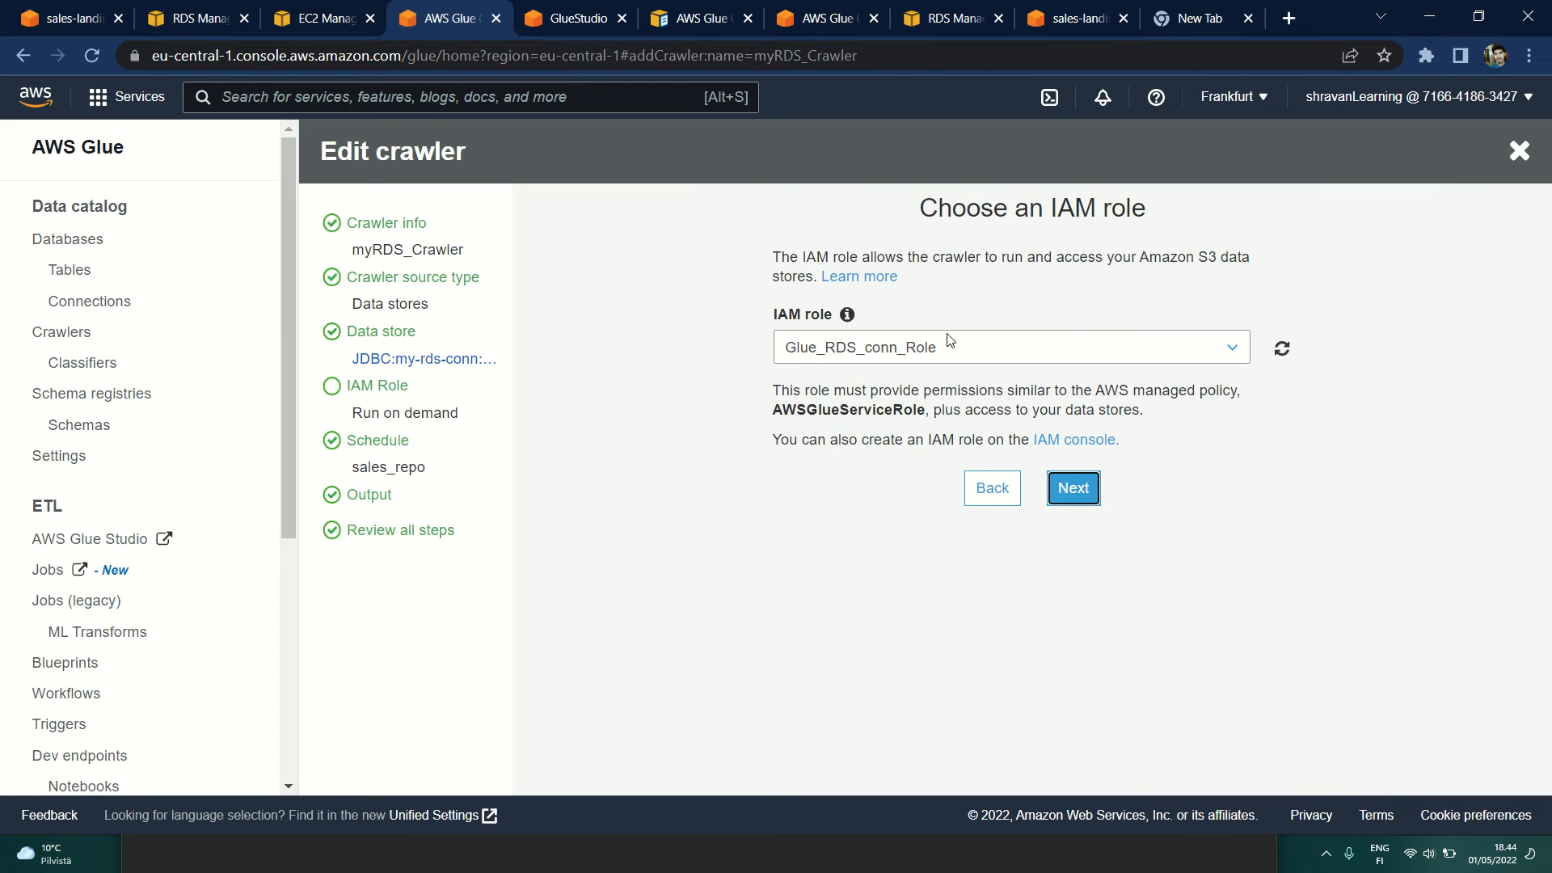
Step: Go back to recheck the option for adding another data store and return to the crawler's IAM role choice
click(963, 482)
click(1001, 494)
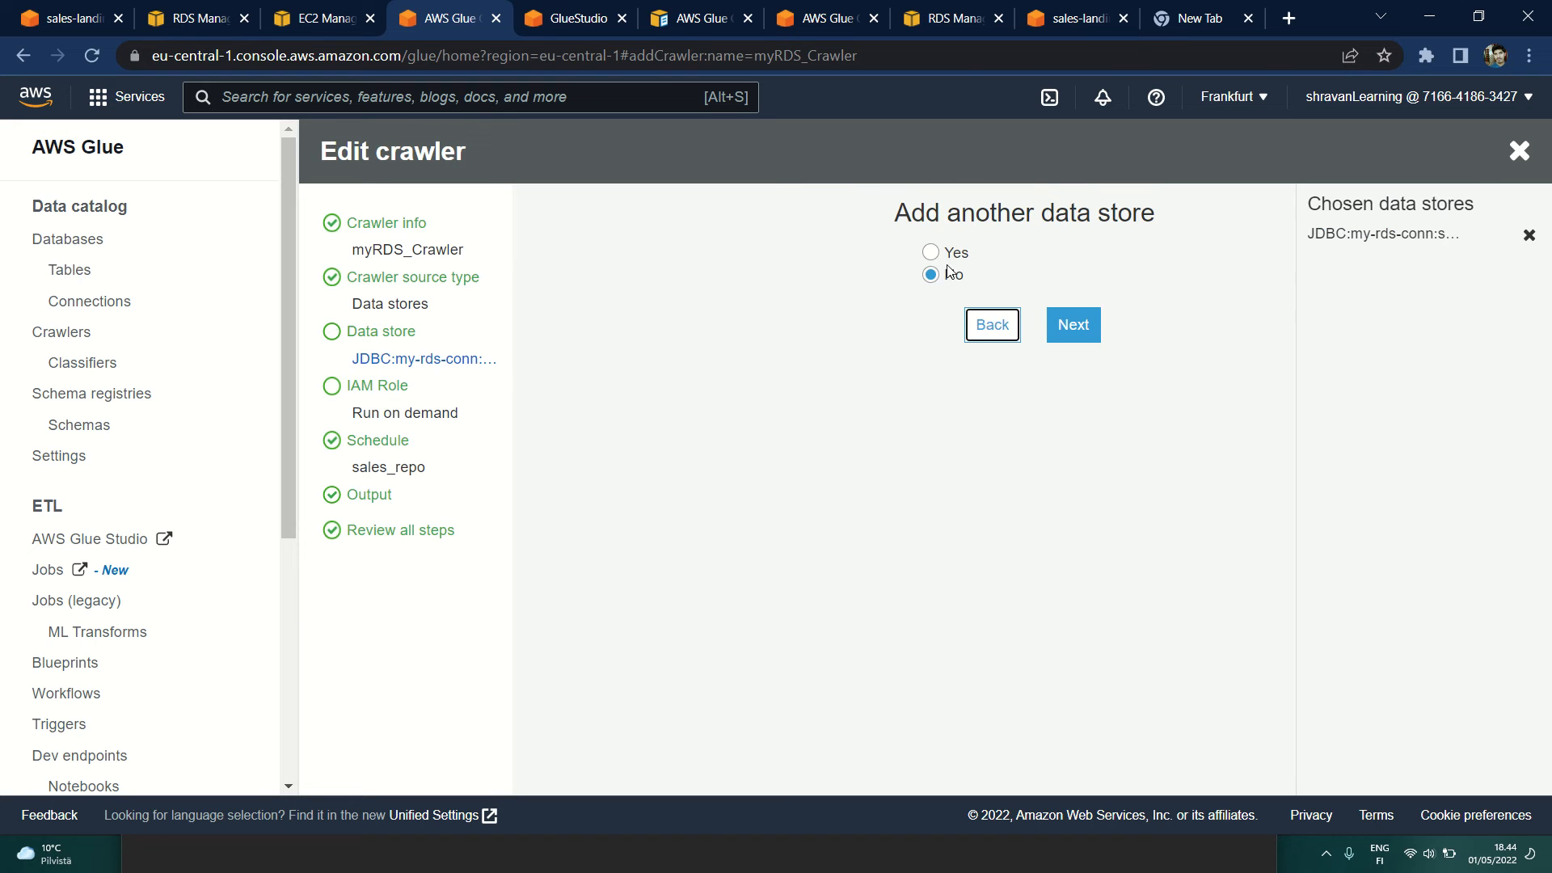
click(1071, 323)
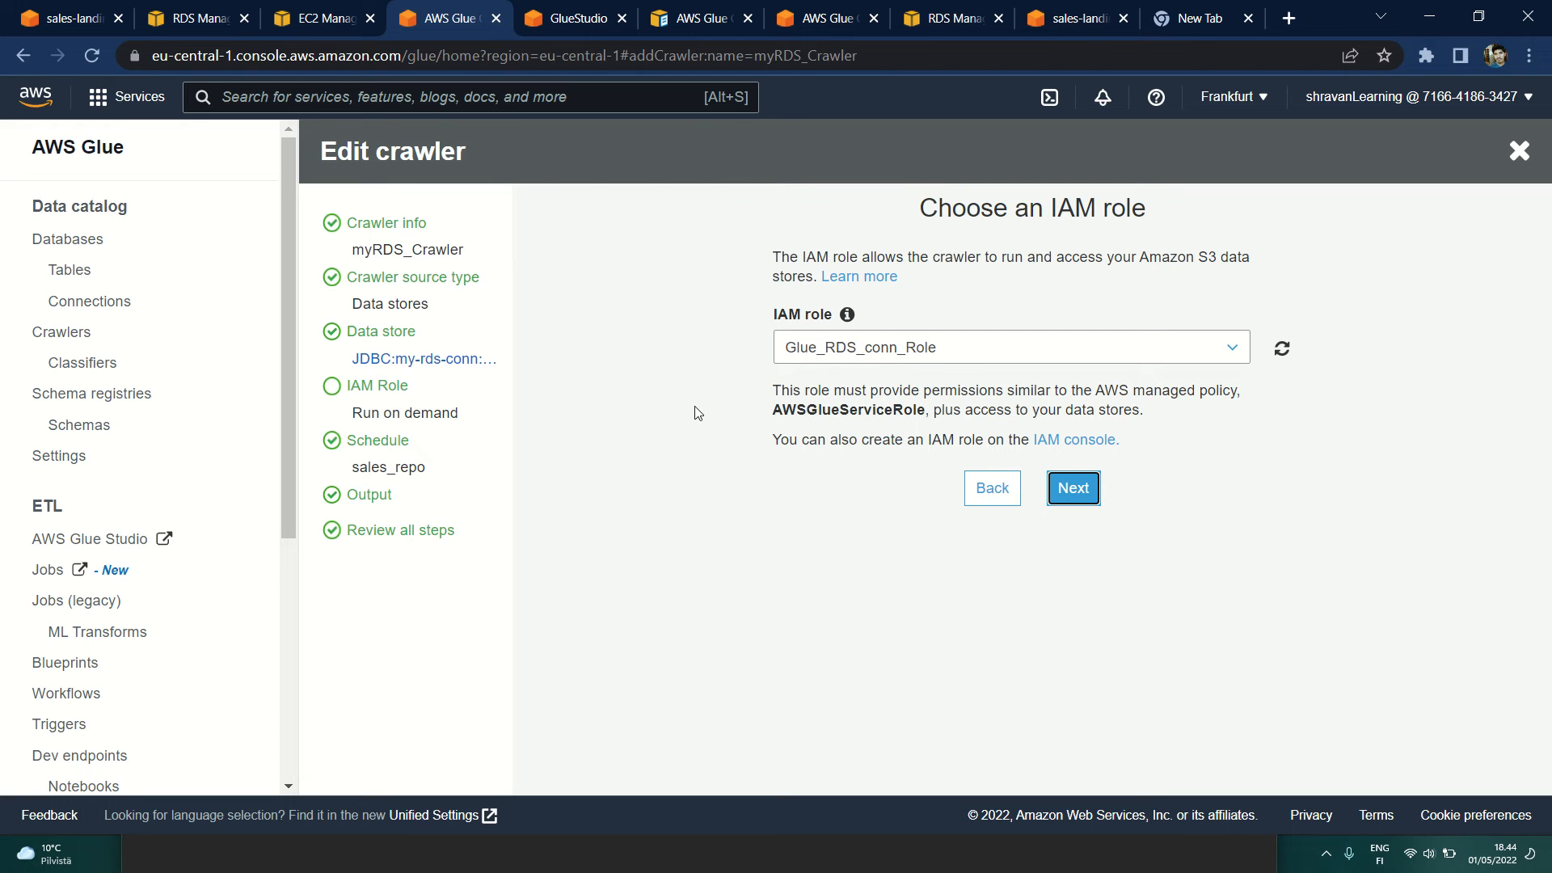
click(1048, 449)
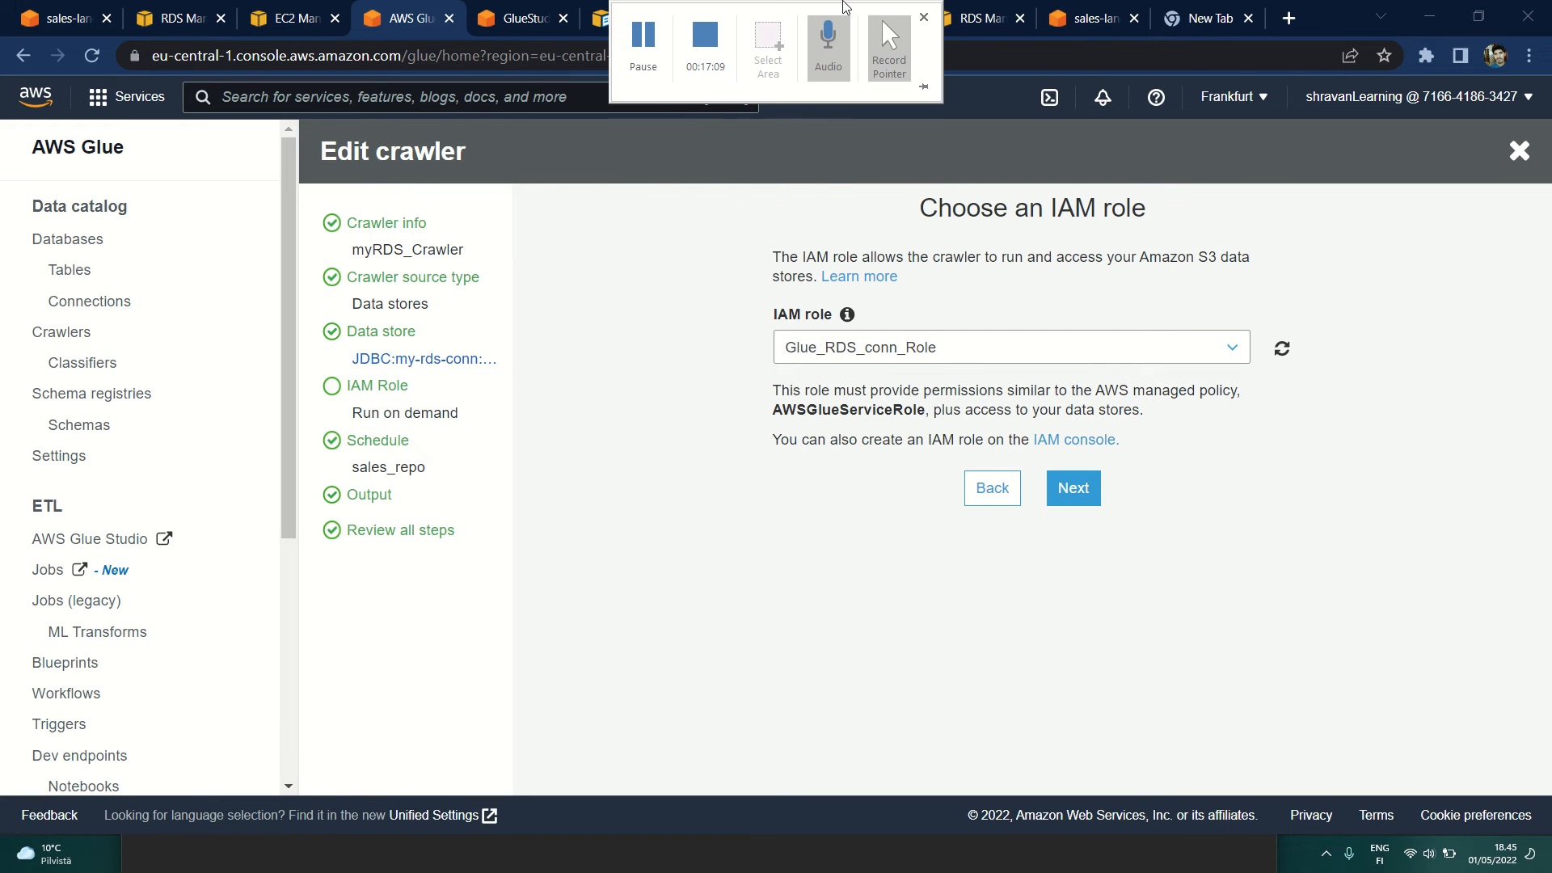
Step: Switch to the IAM console's roles list and find the Glue_RDS_conn_Role used by the crawler
click(866, 20)
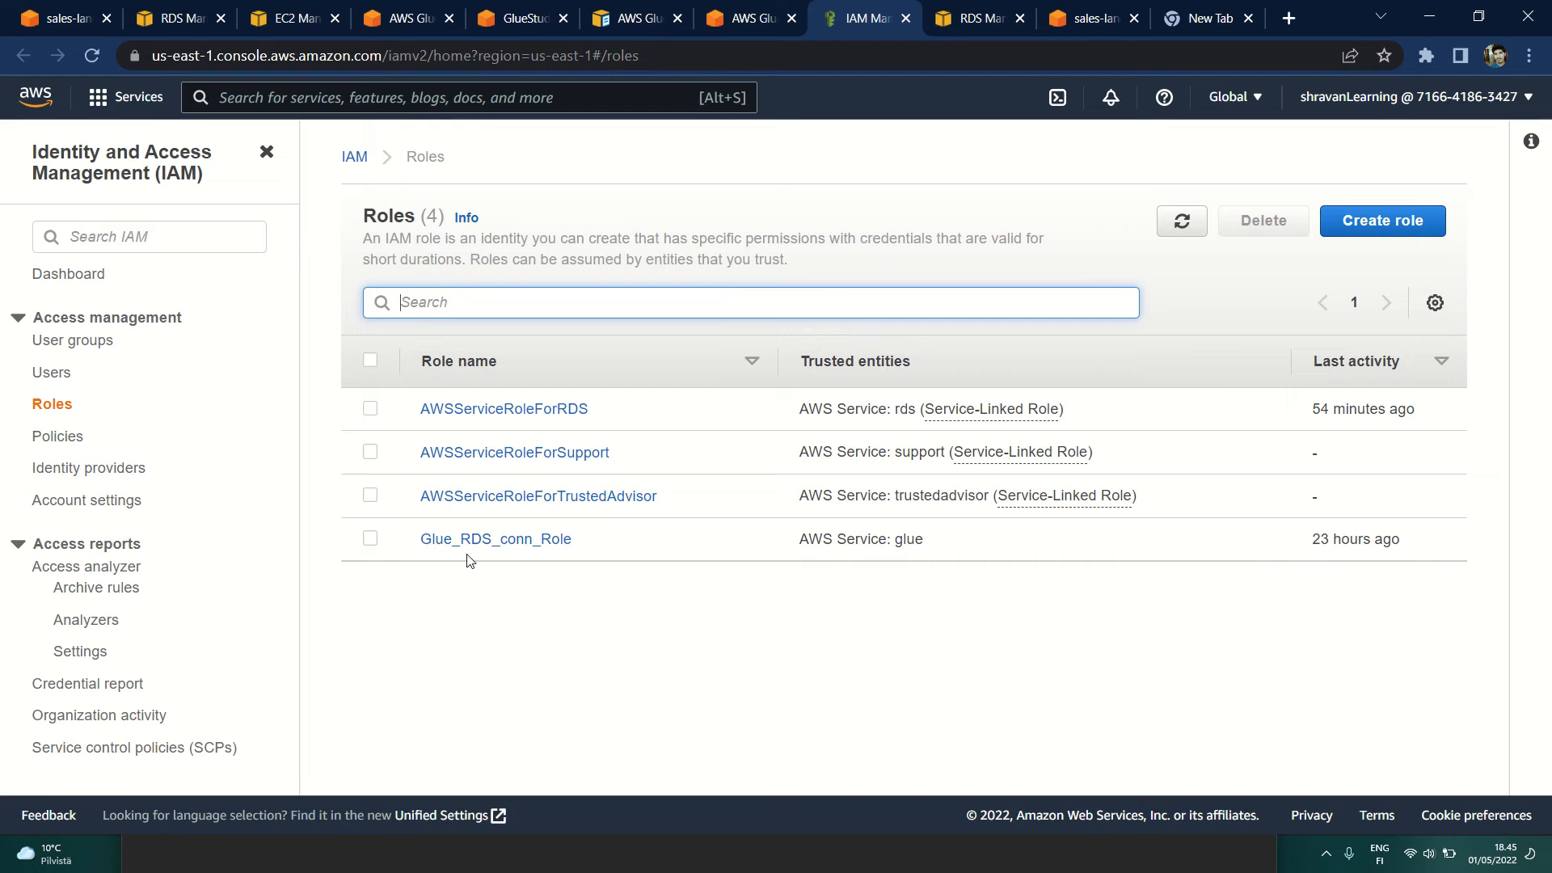
click(412, 543)
drag(412, 542, 620, 547)
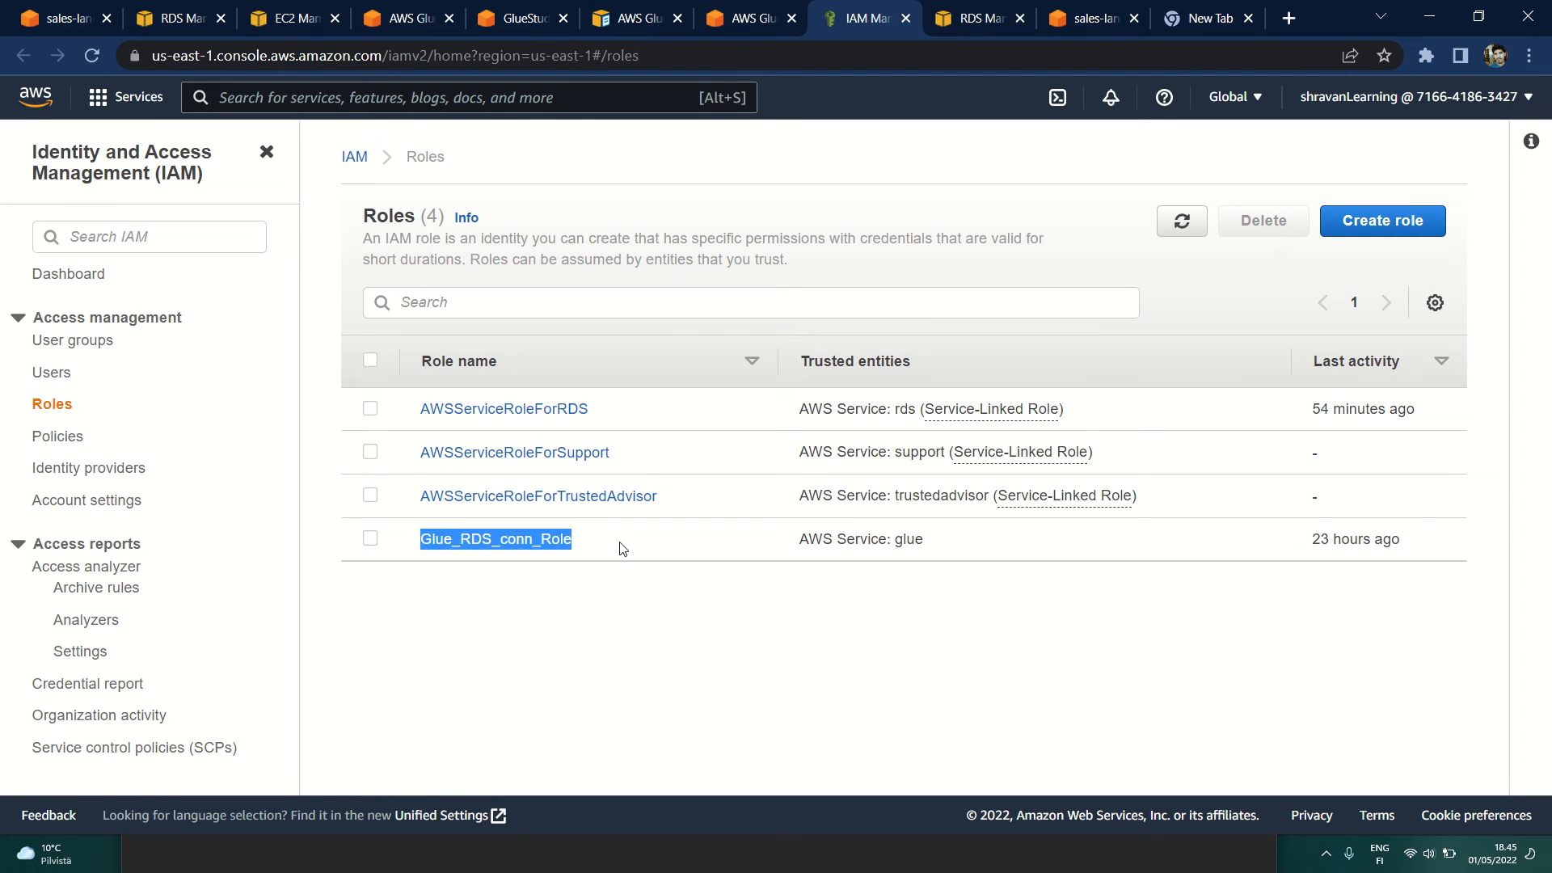
click(546, 623)
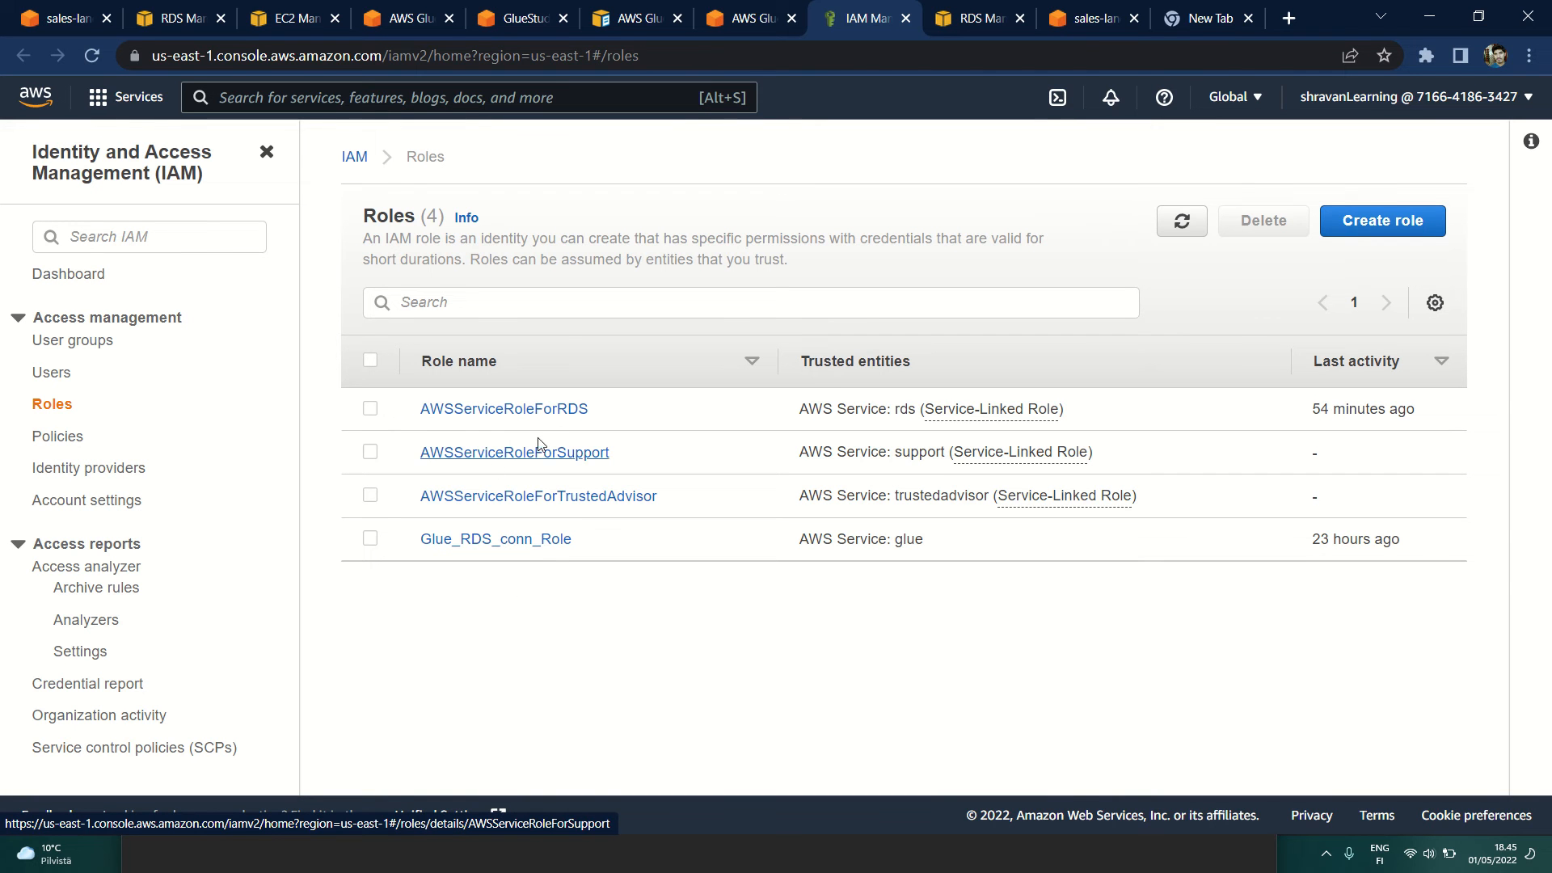
Step: Inspect the permissions policies of AWSServiceRoleForRDS and return to the roles list
click(538, 416)
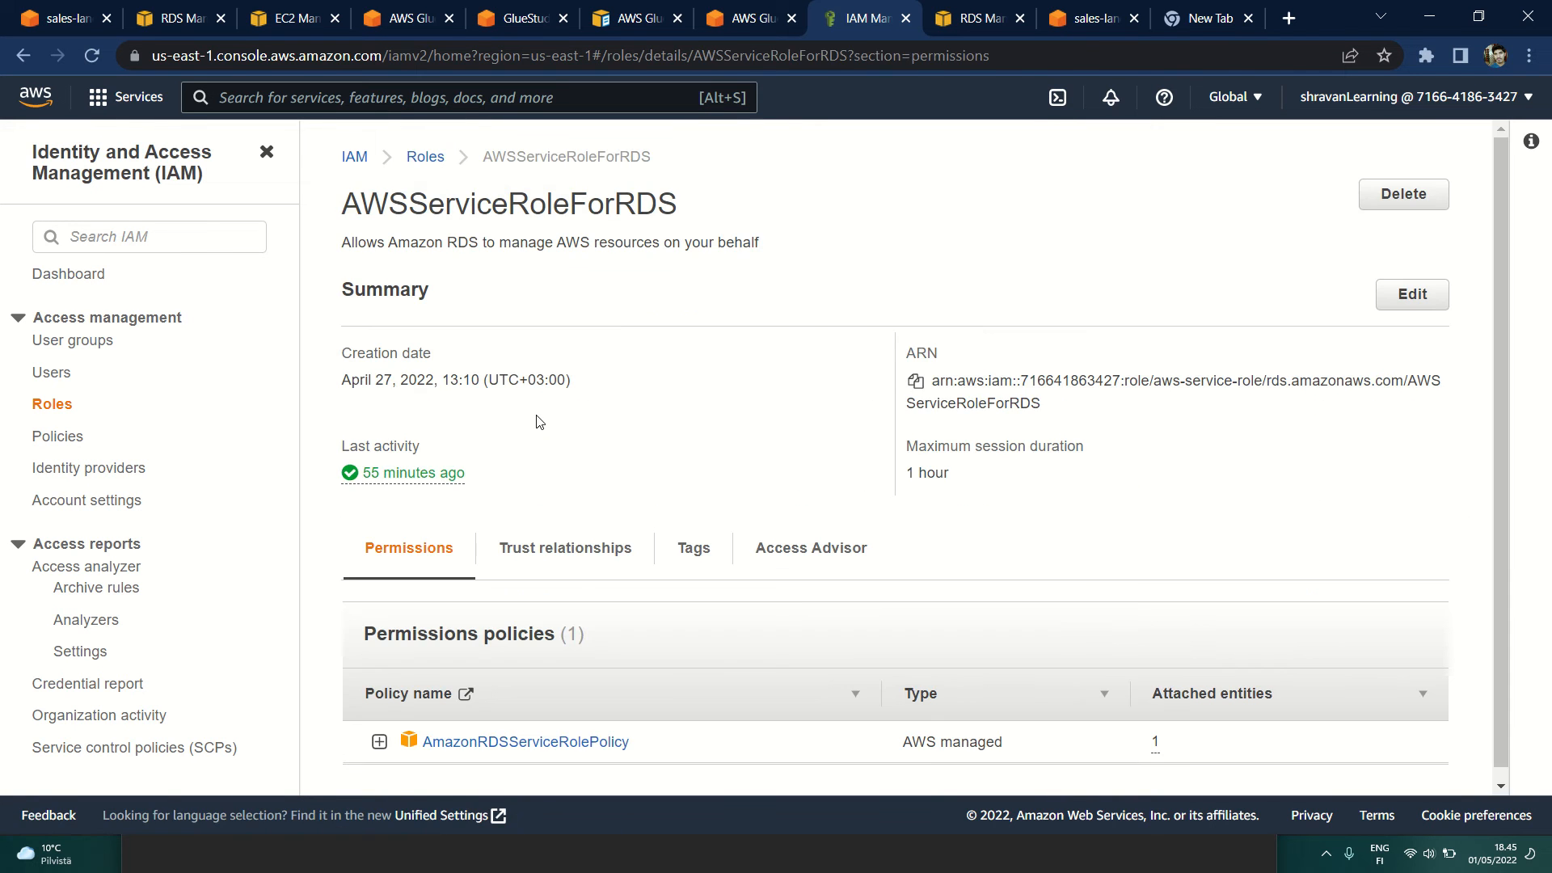
scroll(590, 494, down, 1)
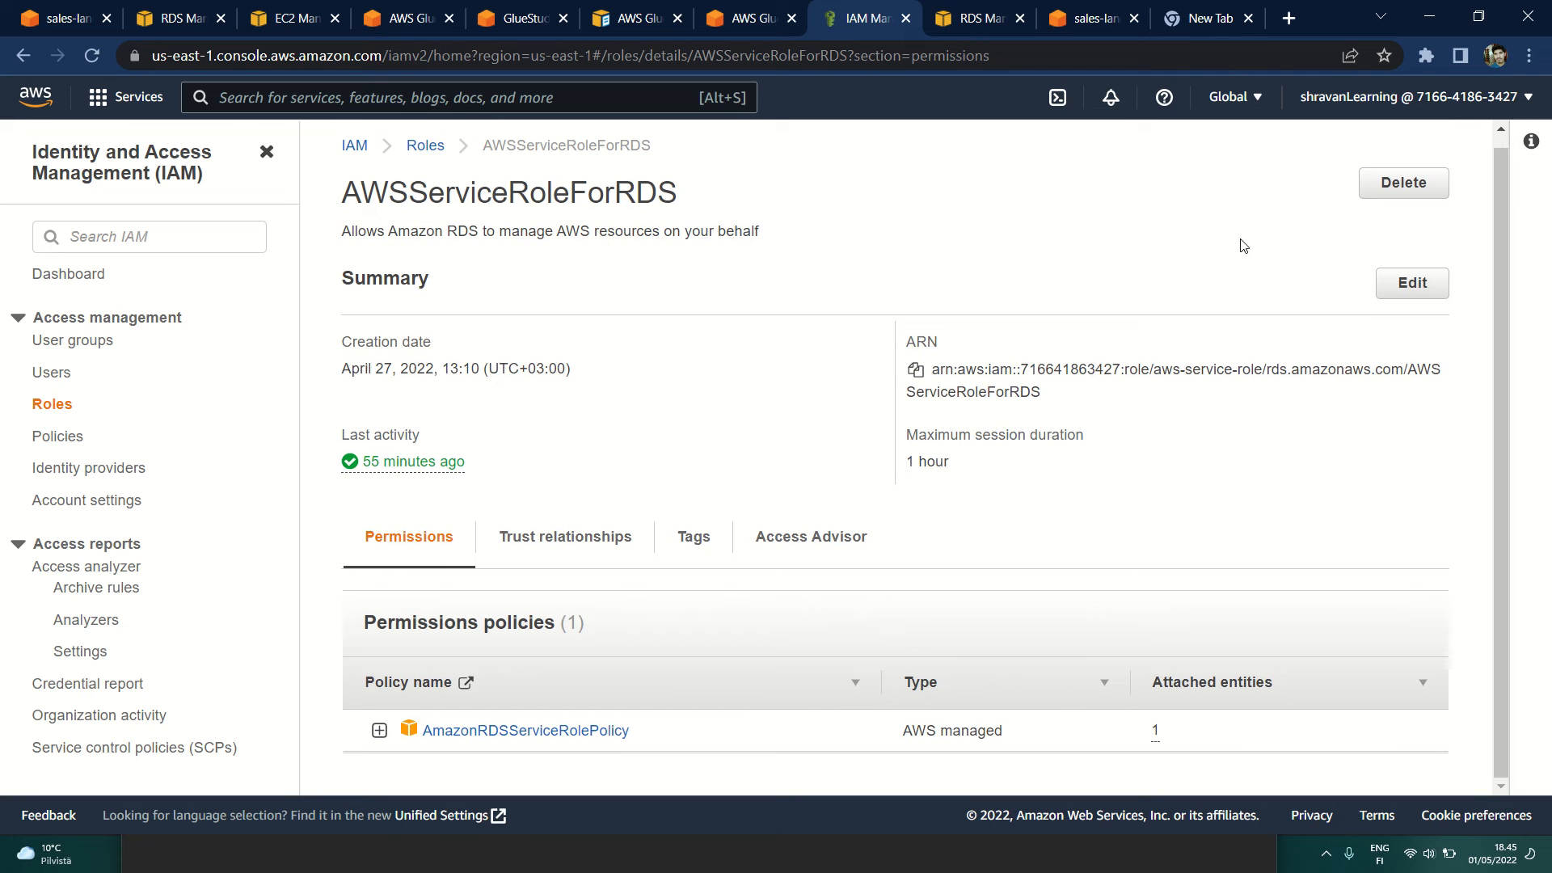
click(425, 146)
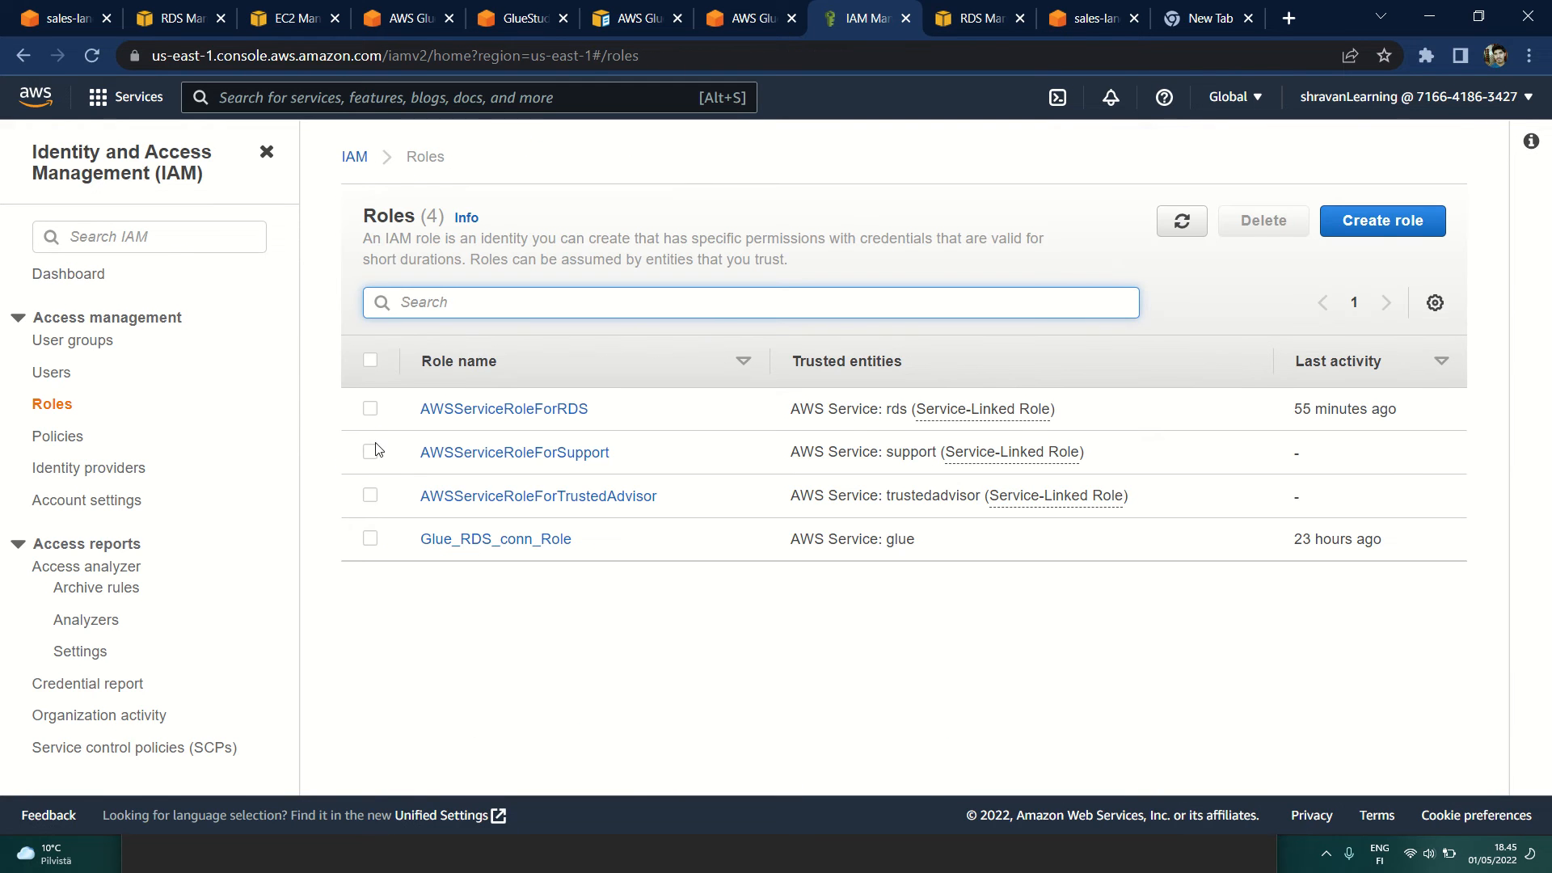
Step: Start creating an IAM role with AWS service as the trusted entity and open the list of use cases for other services
click(1390, 234)
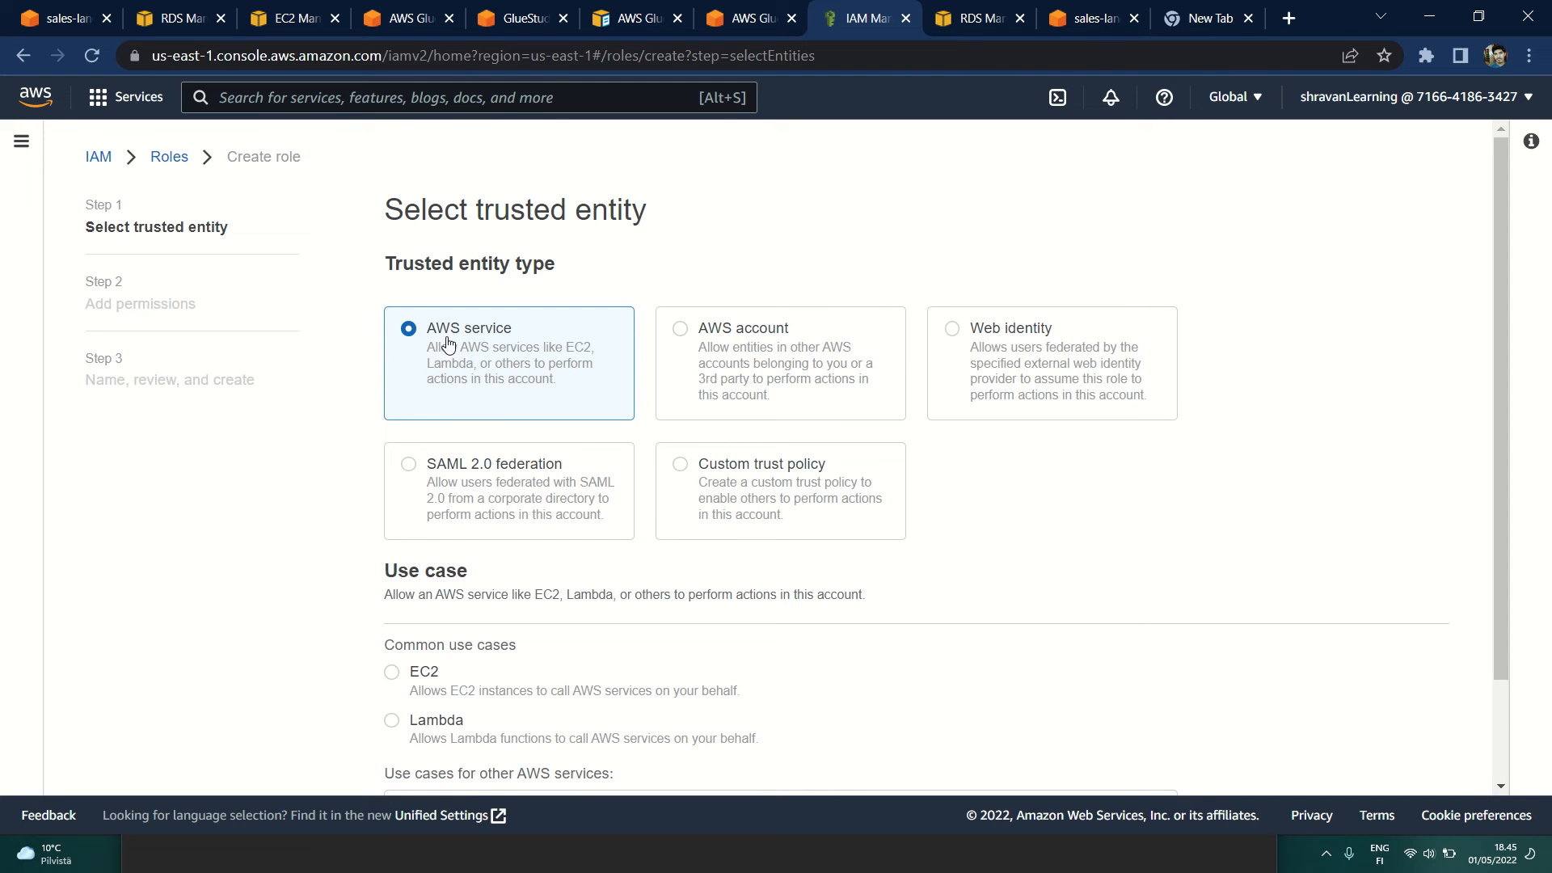
scroll(338, 503, down, 1)
scroll(338, 502, down, 3)
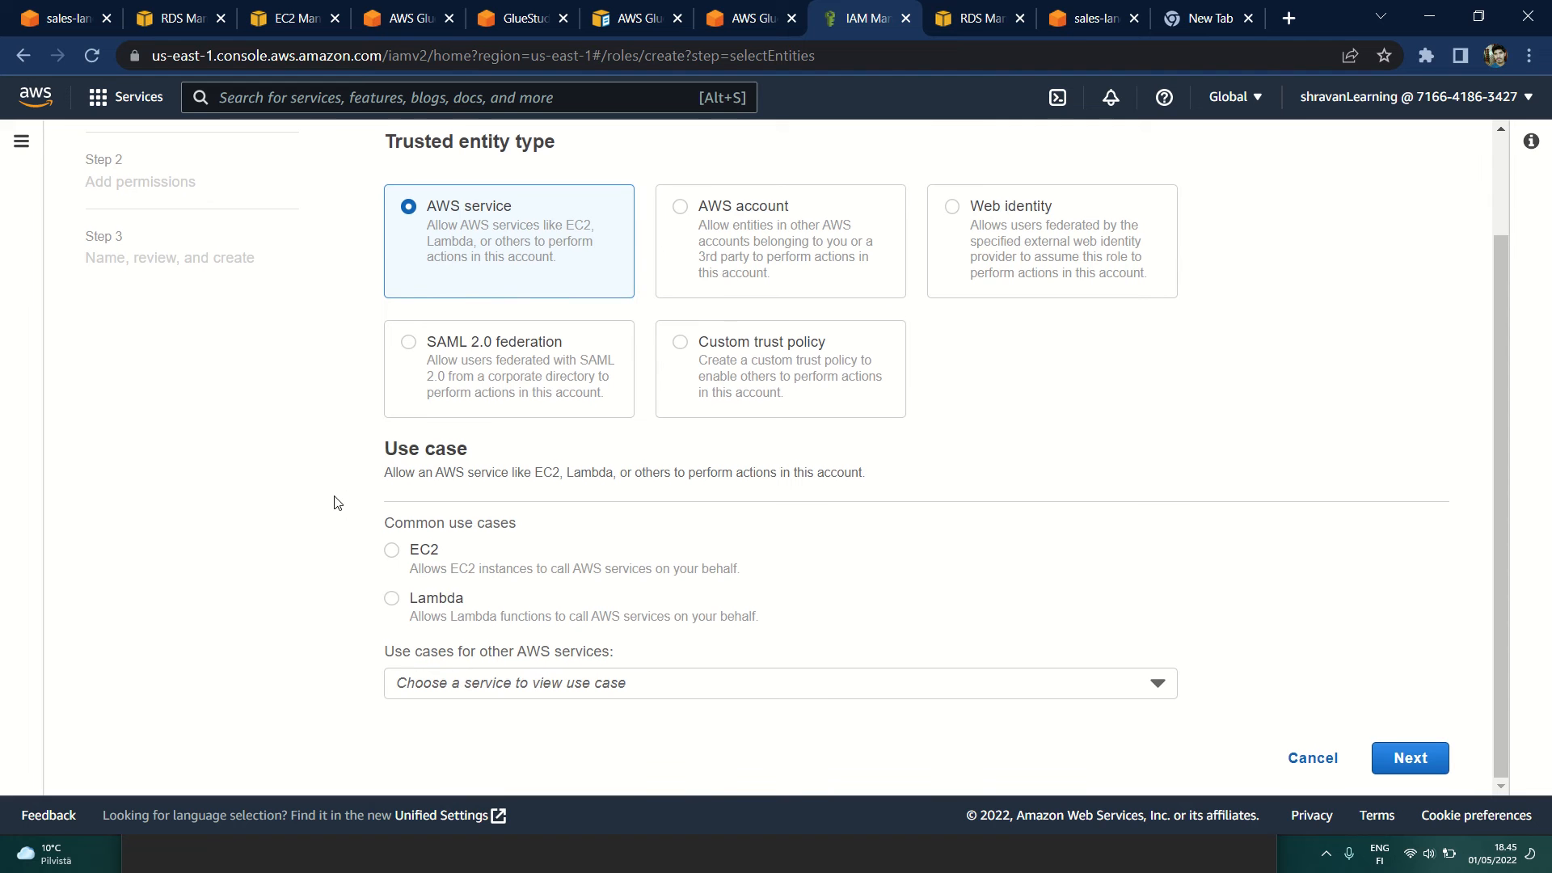
click(600, 687)
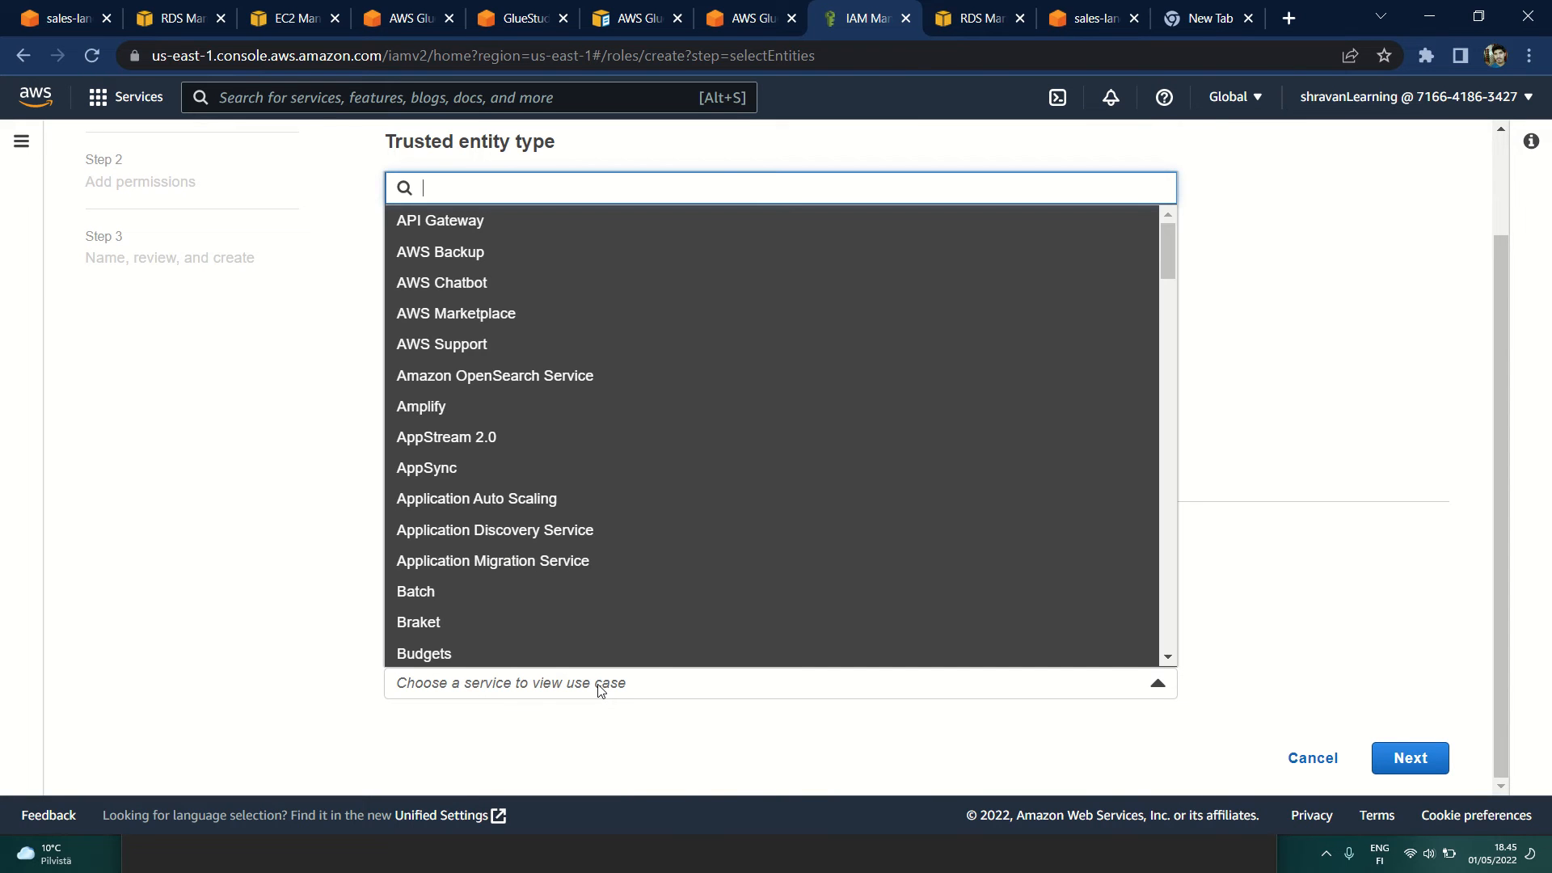
text(aws)
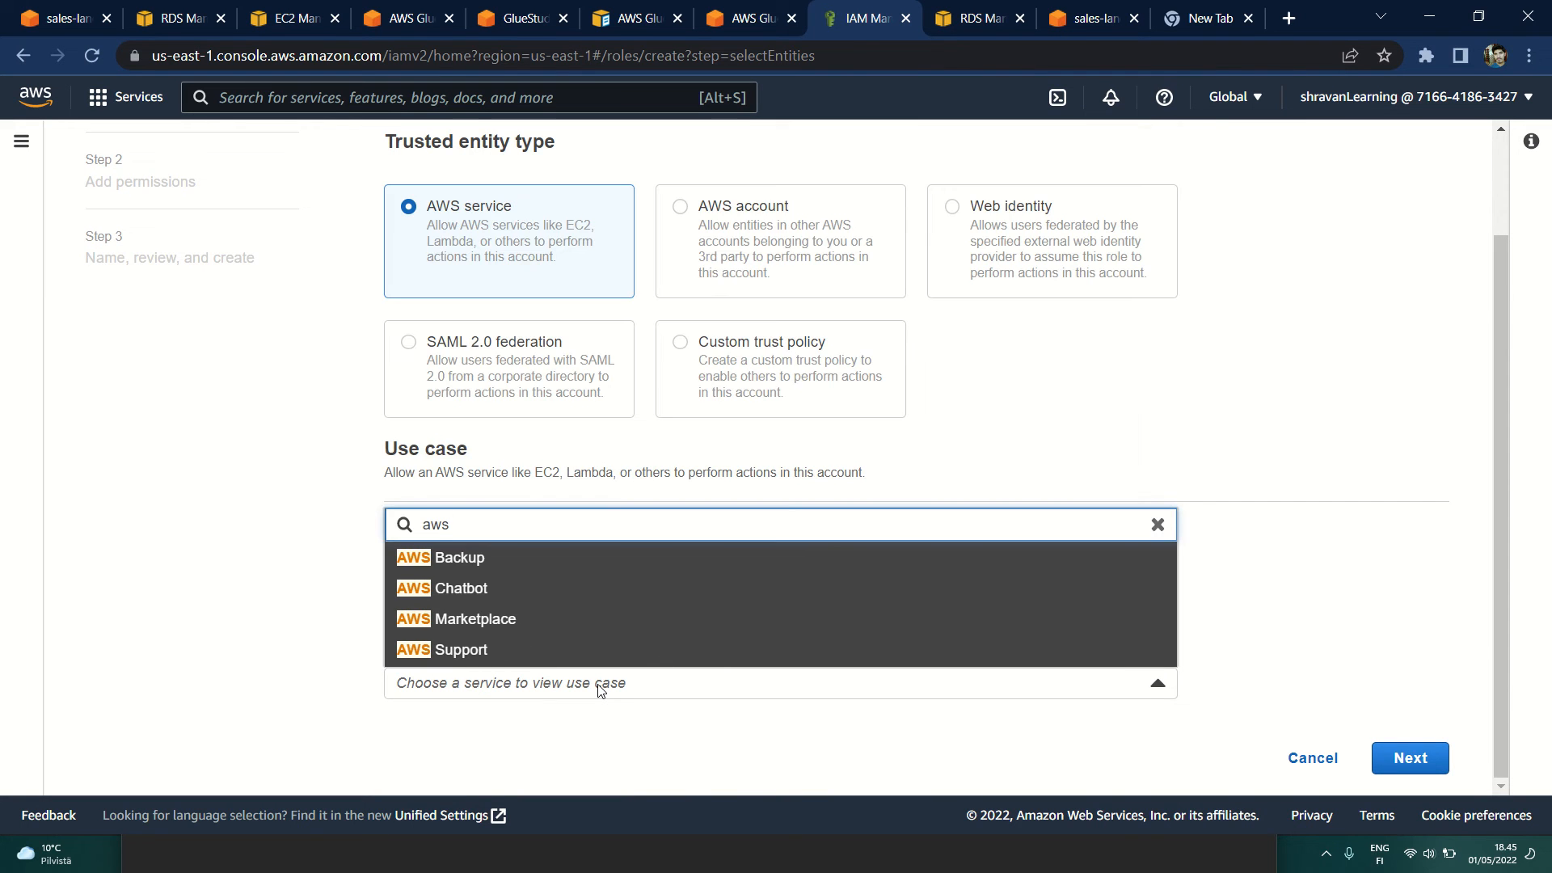
text( glue)
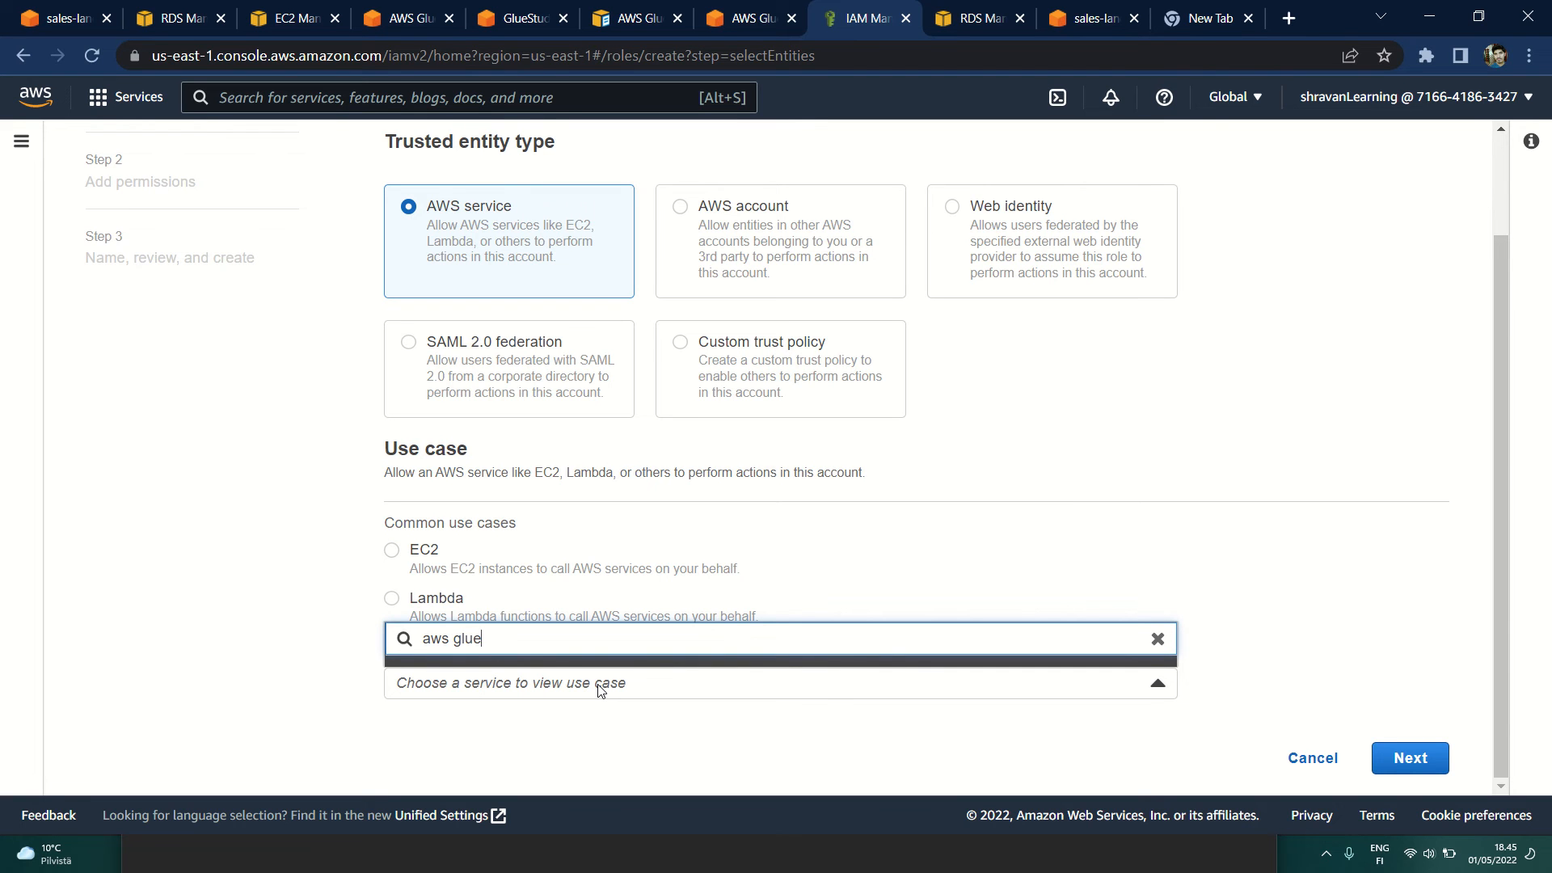
key(BackSpace)
key(BackSpace)
key(BackSpace)
key(BackSpace)
key(BackSpace)
key(BackSpace)
key(BackSpace)
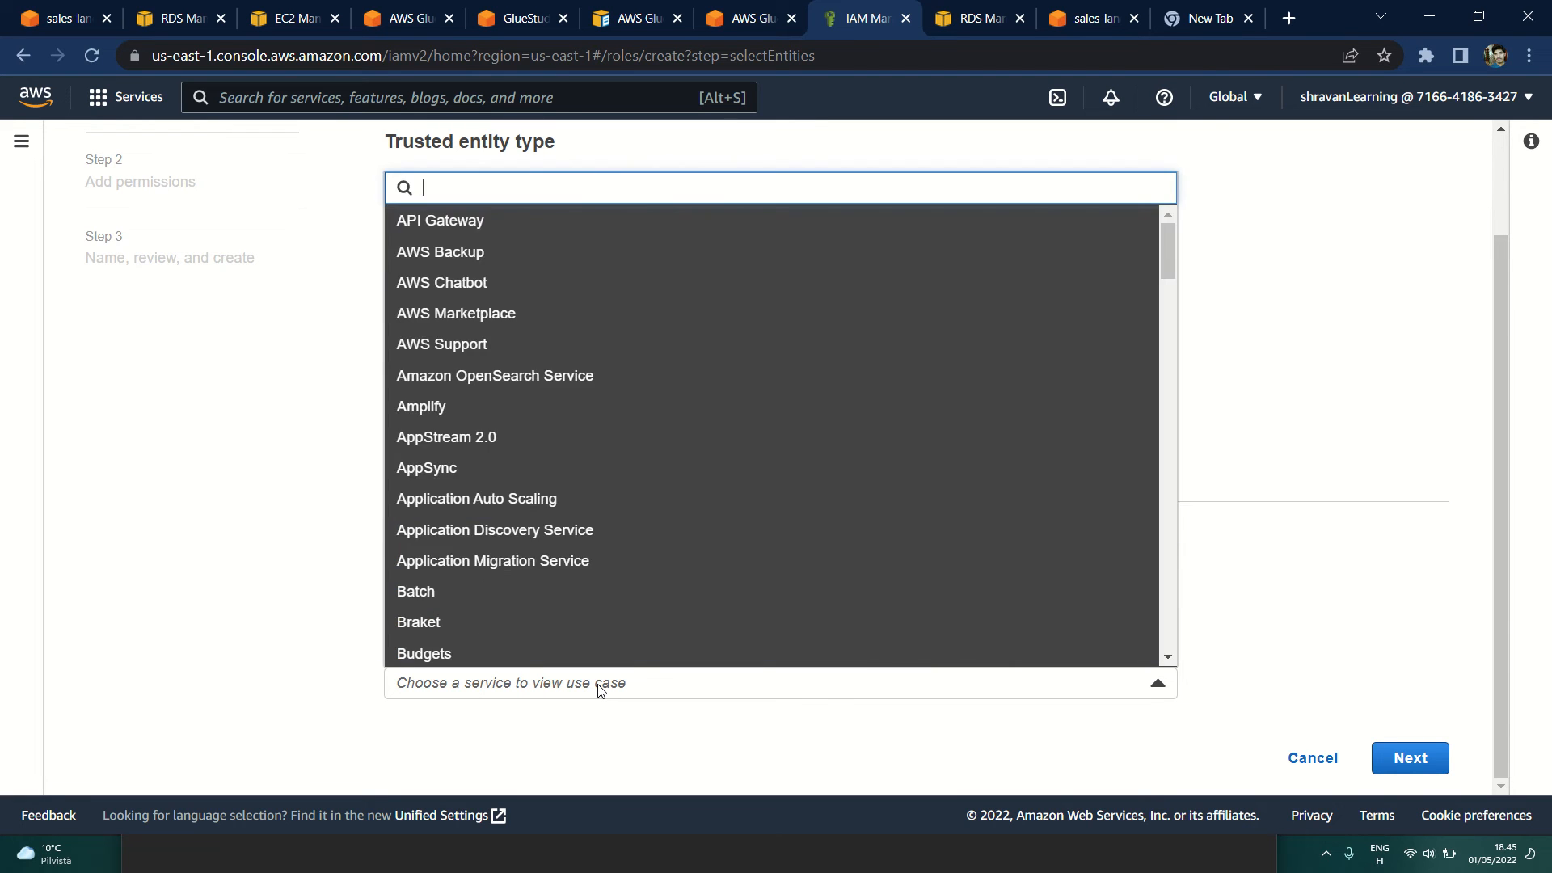
Step: Find and choose Glue as the role's use case and continue to adding permissions
text(glu)
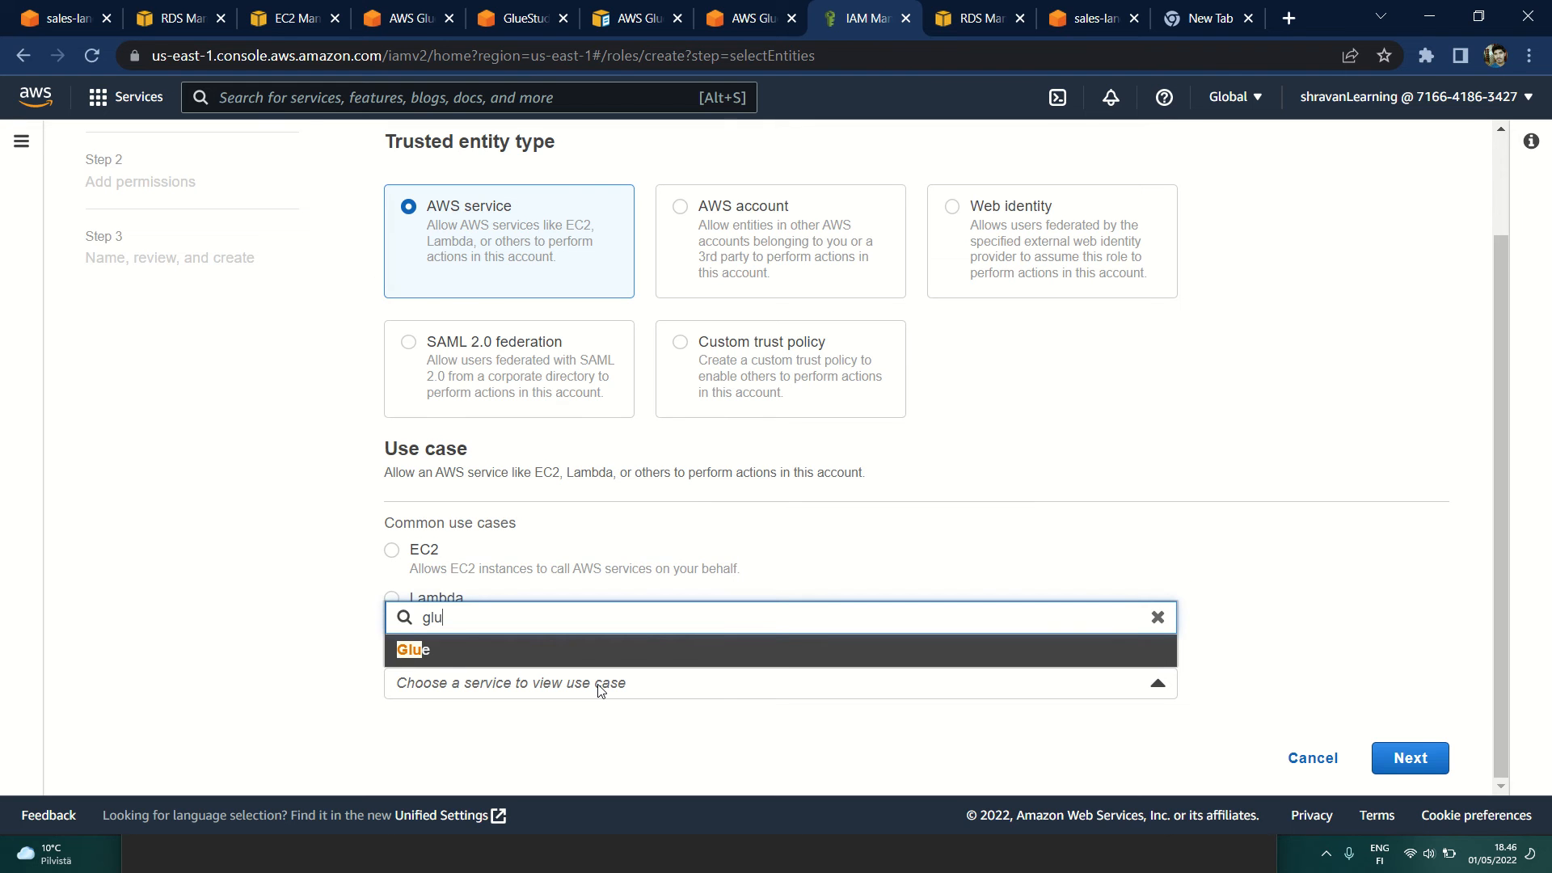
click(393, 652)
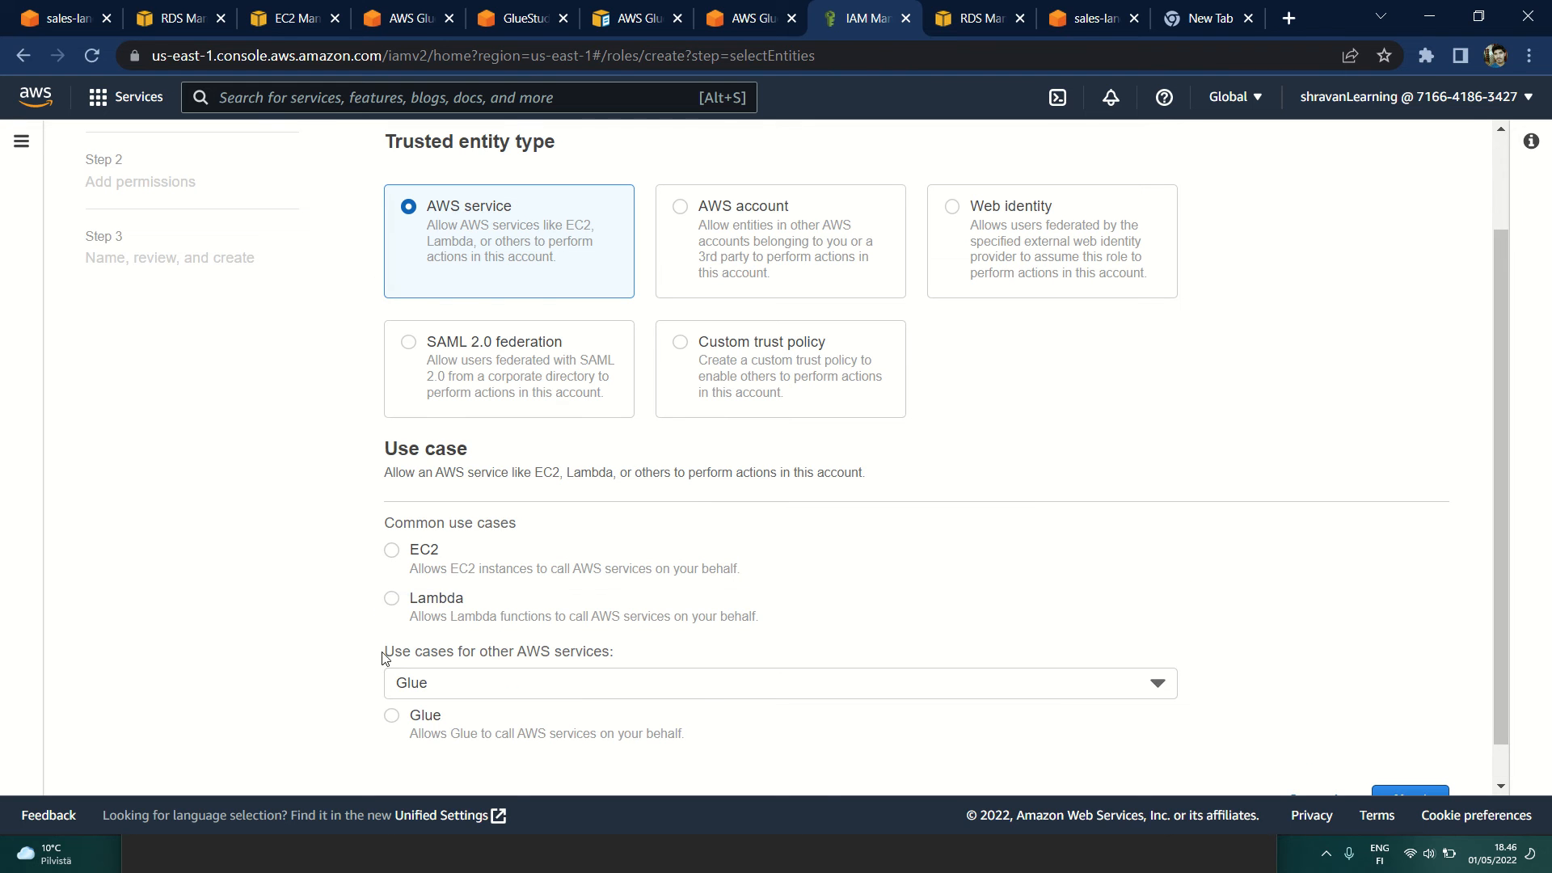
click(391, 714)
scroll(728, 718, down, 1)
click(1407, 757)
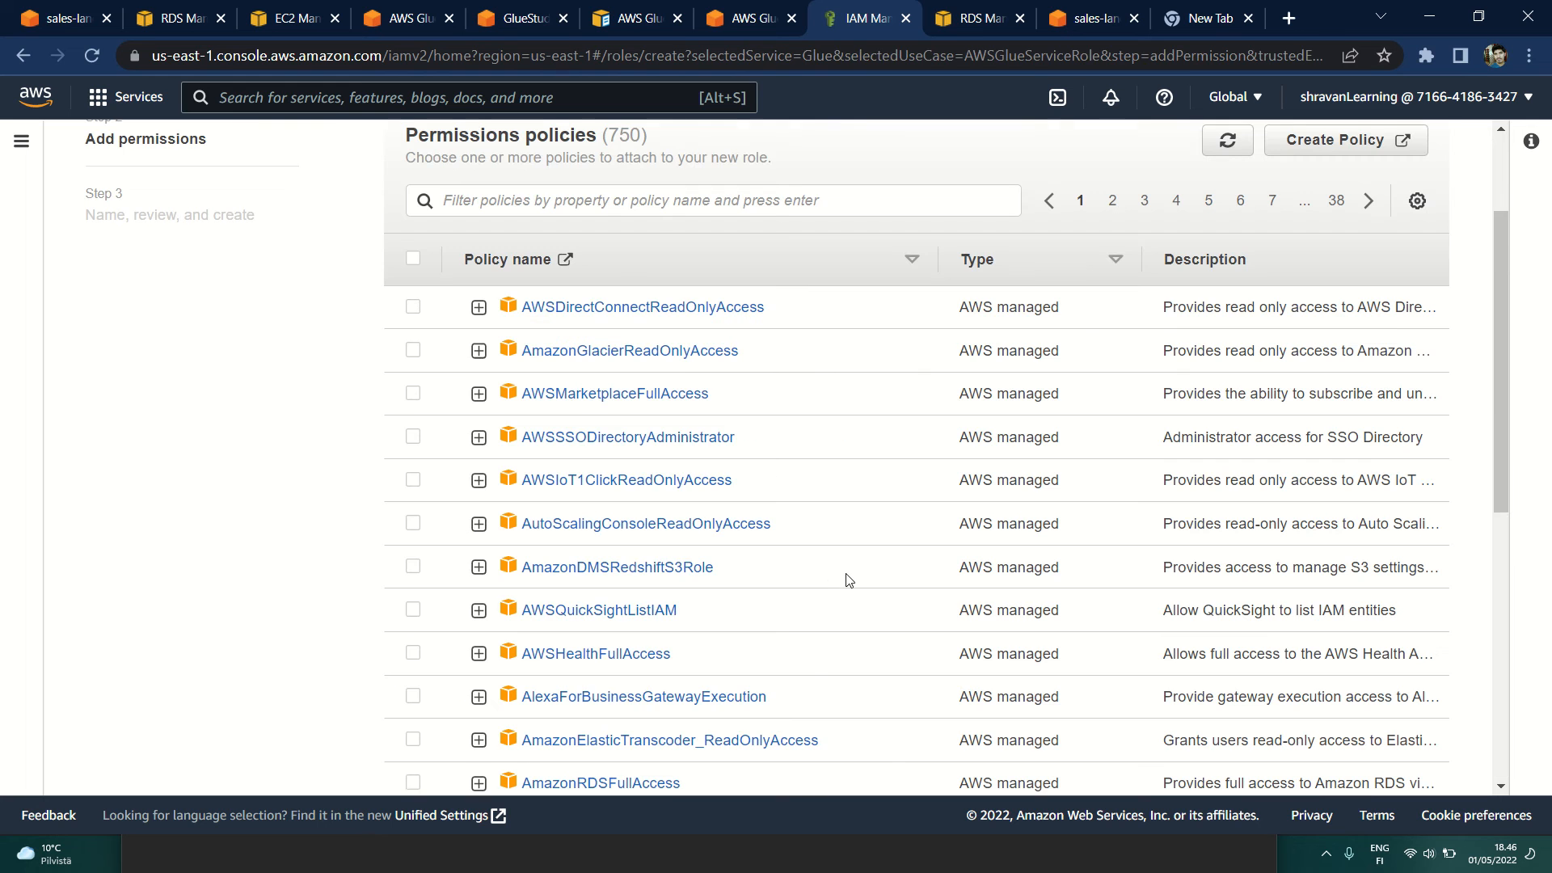
Step: Filter the permissions policies for the new role by "s3"
scroll(831, 577, down, 1)
scroll(831, 577, up, 3)
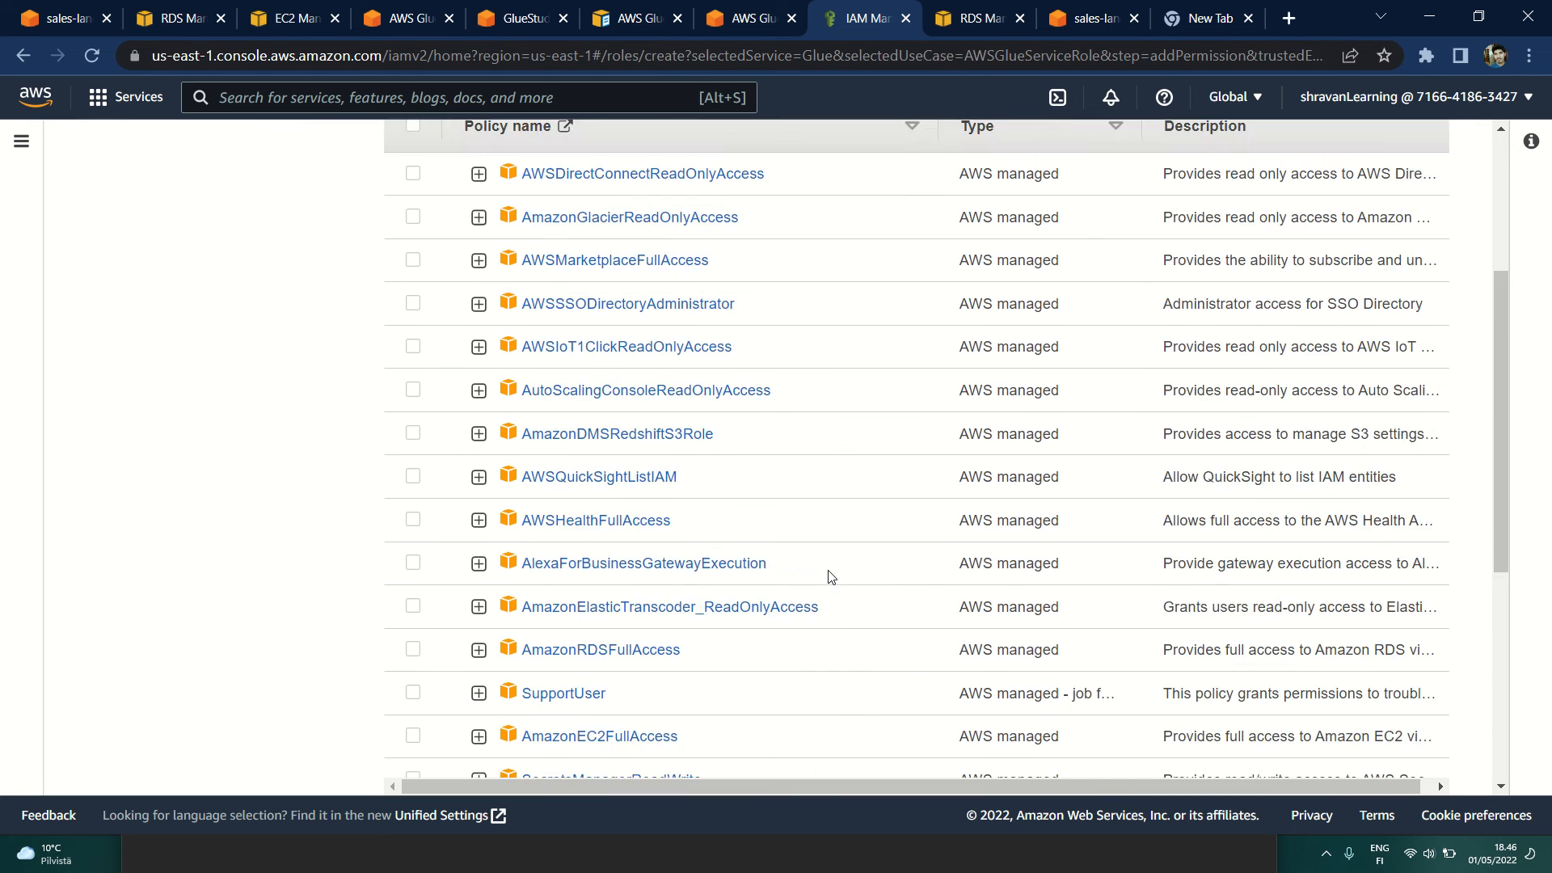
mouse_move(725, 104)
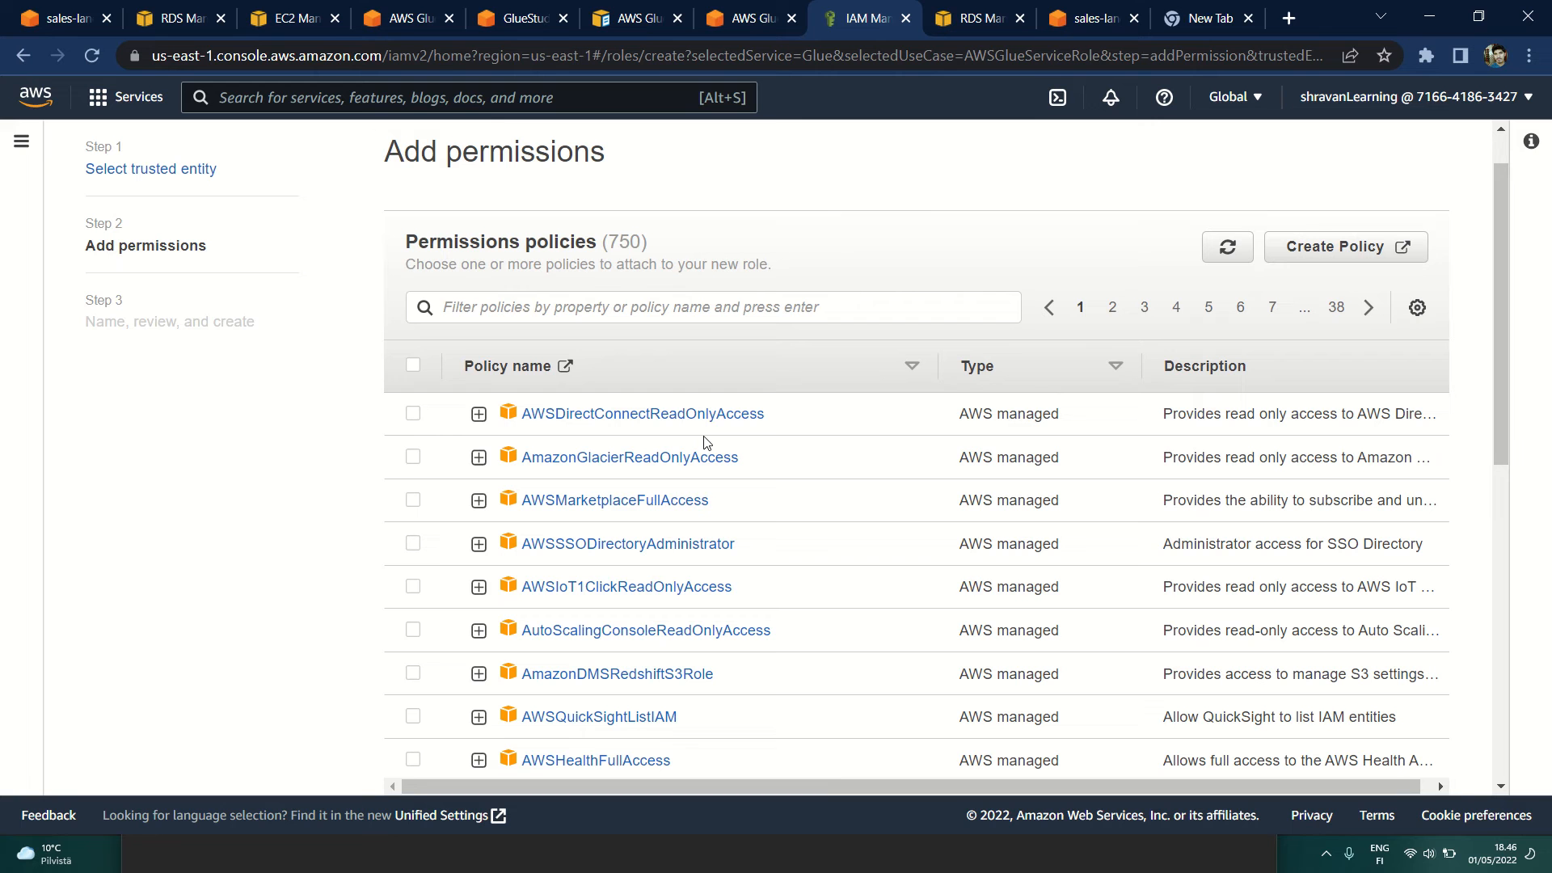
click(575, 307)
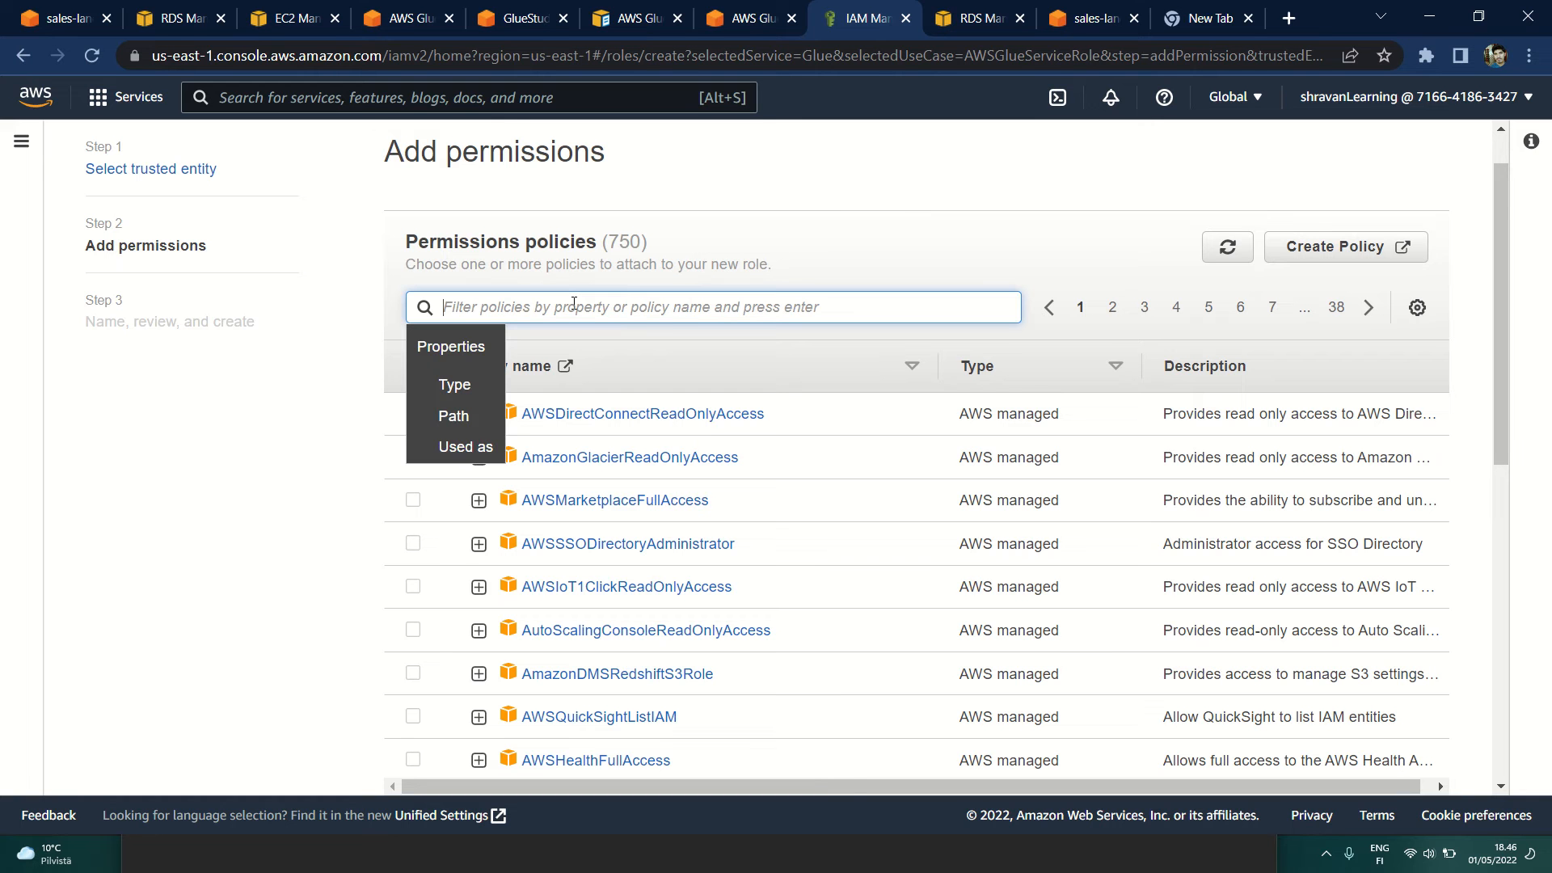
text(s3)
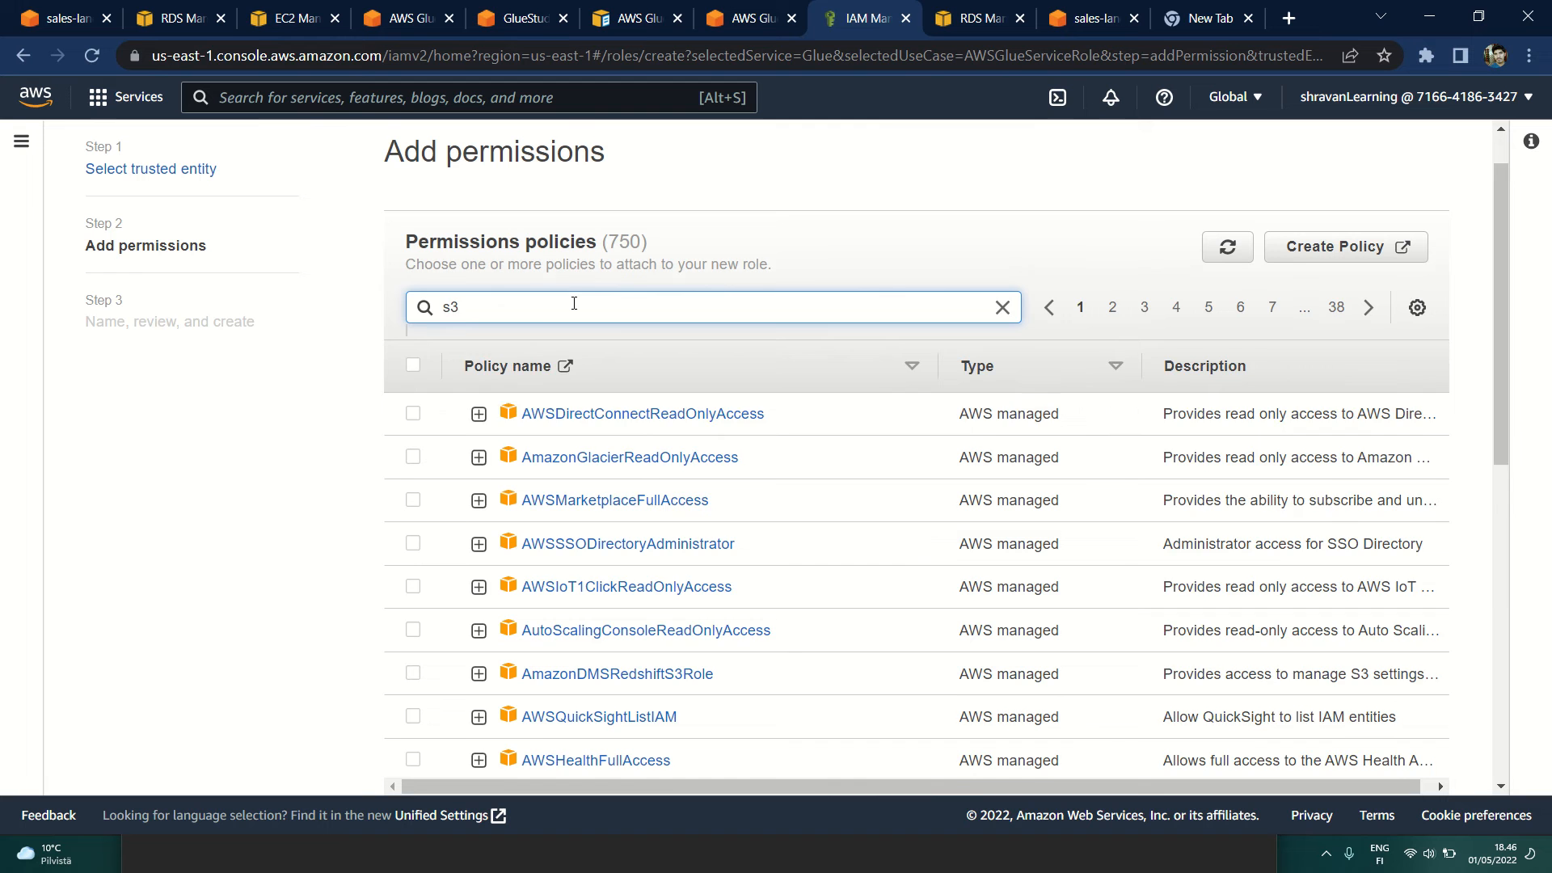
key(Return)
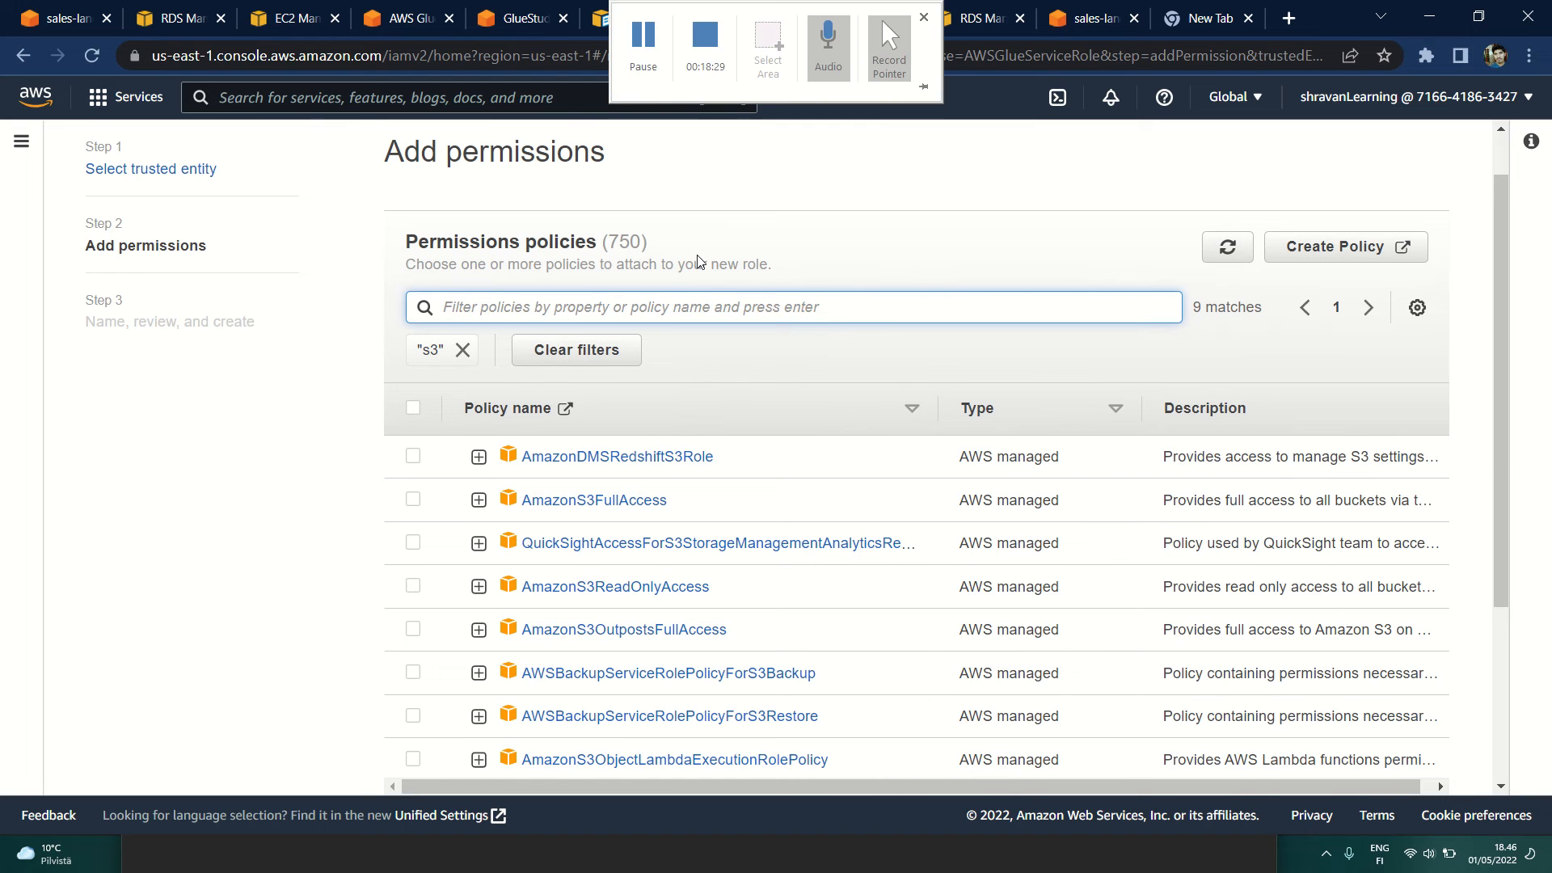
click(667, 100)
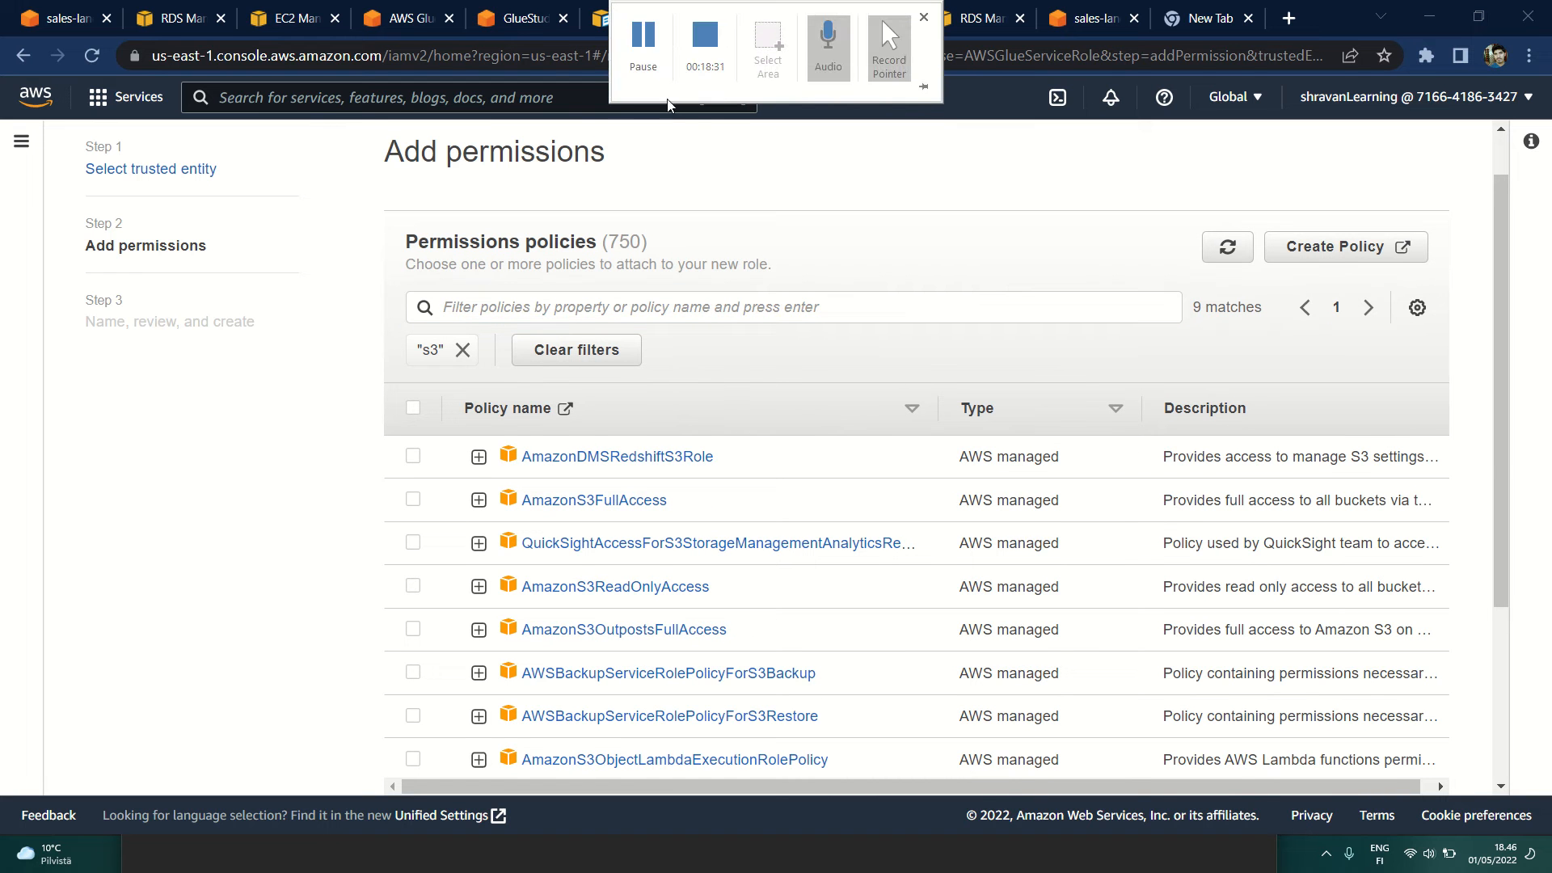
Step: Open the IAM roles list from the crawler's IAM role choice and view the permissions policies attached to Glue_RDS_conn_Role
click(759, 23)
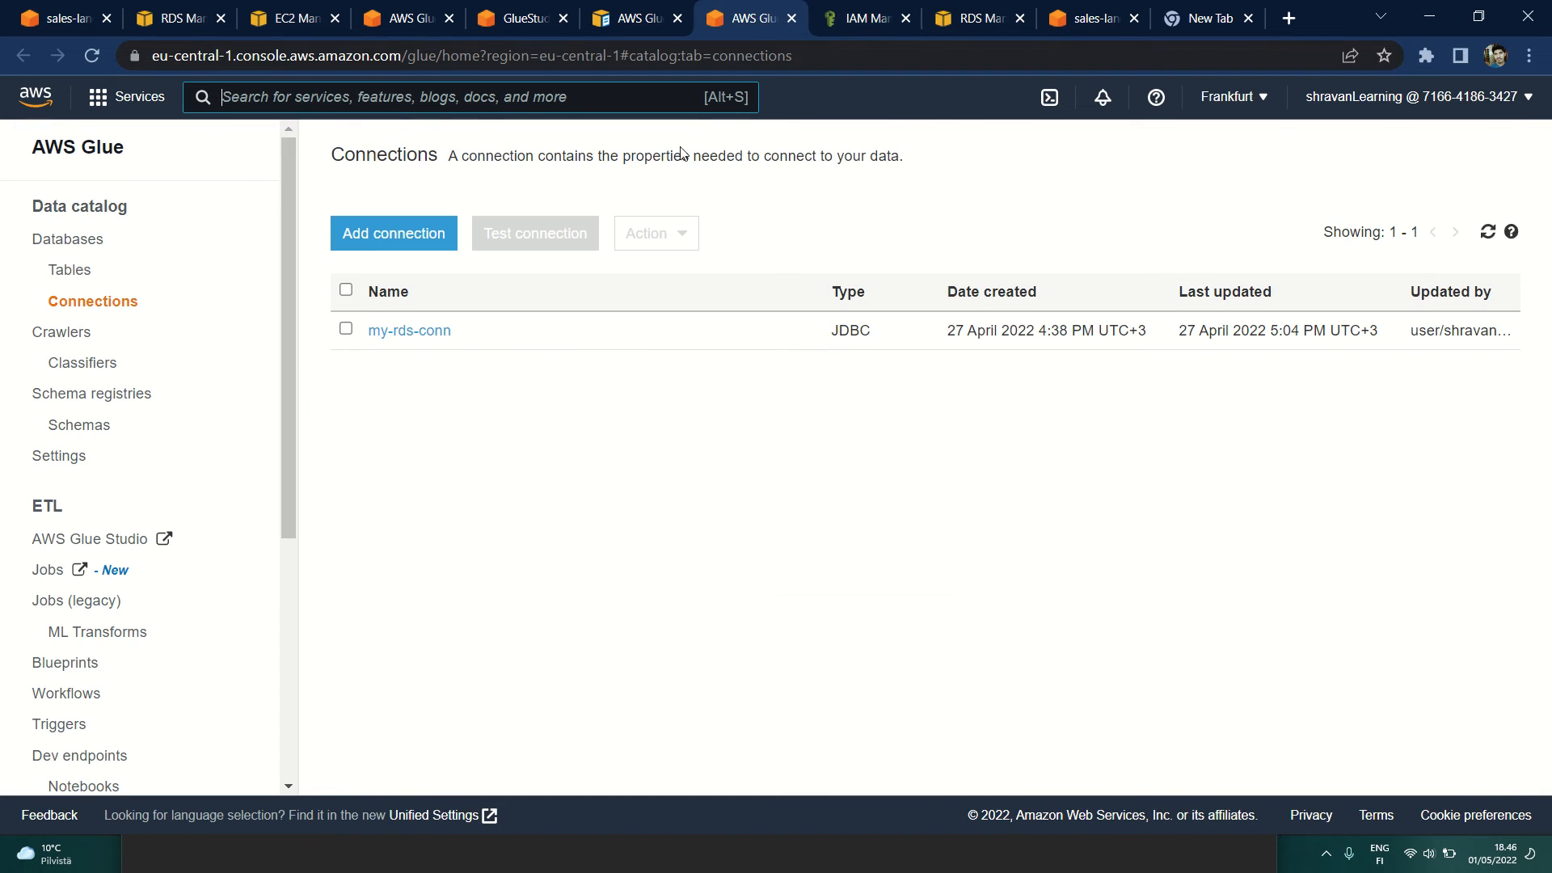
click(859, 24)
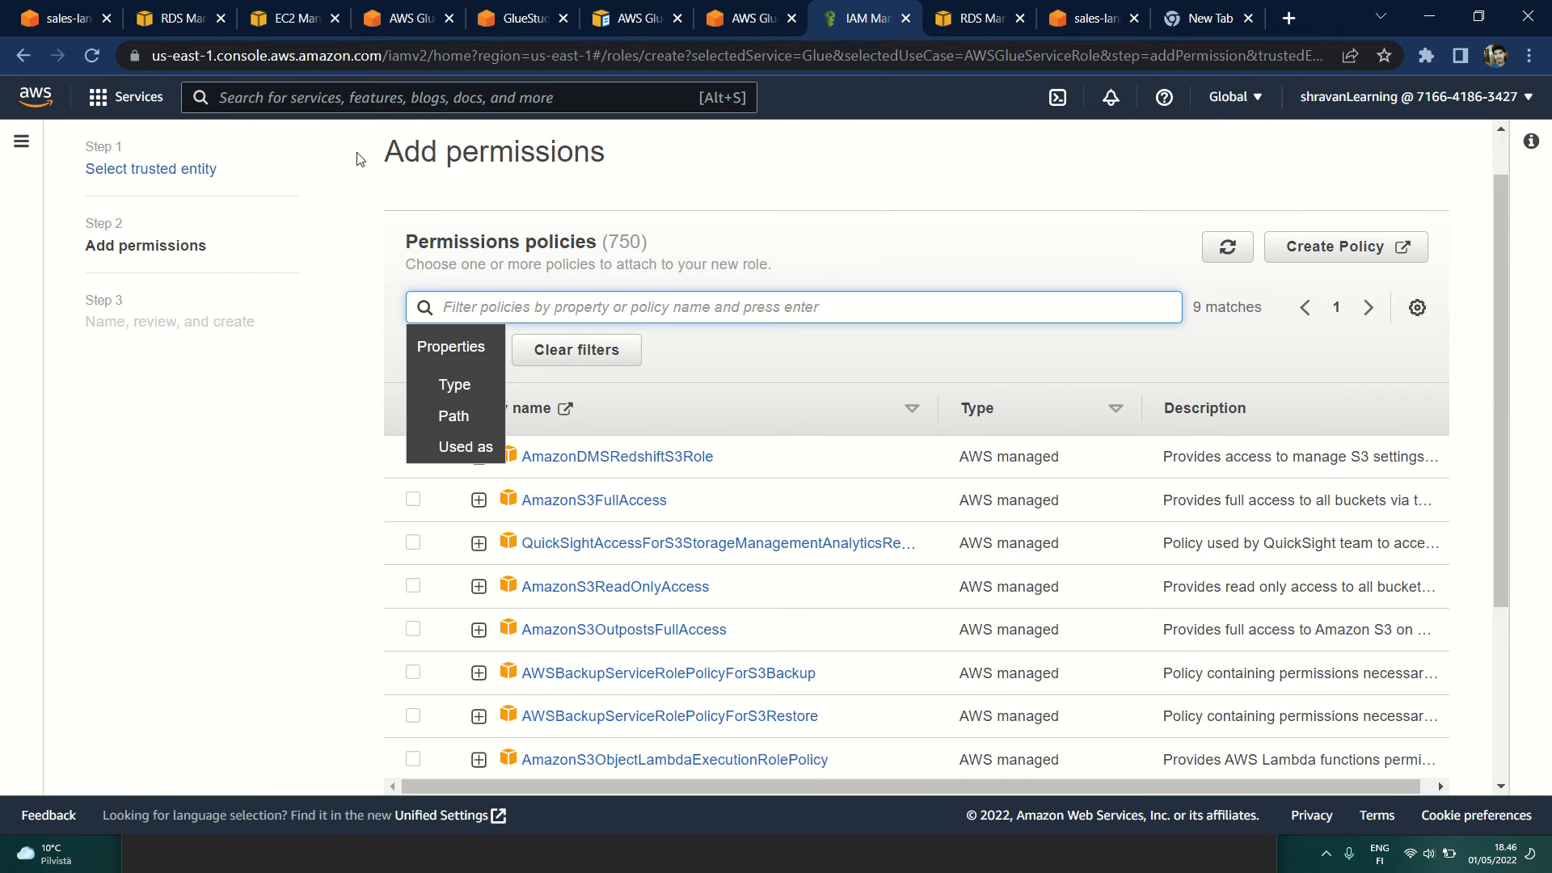
click(525, 20)
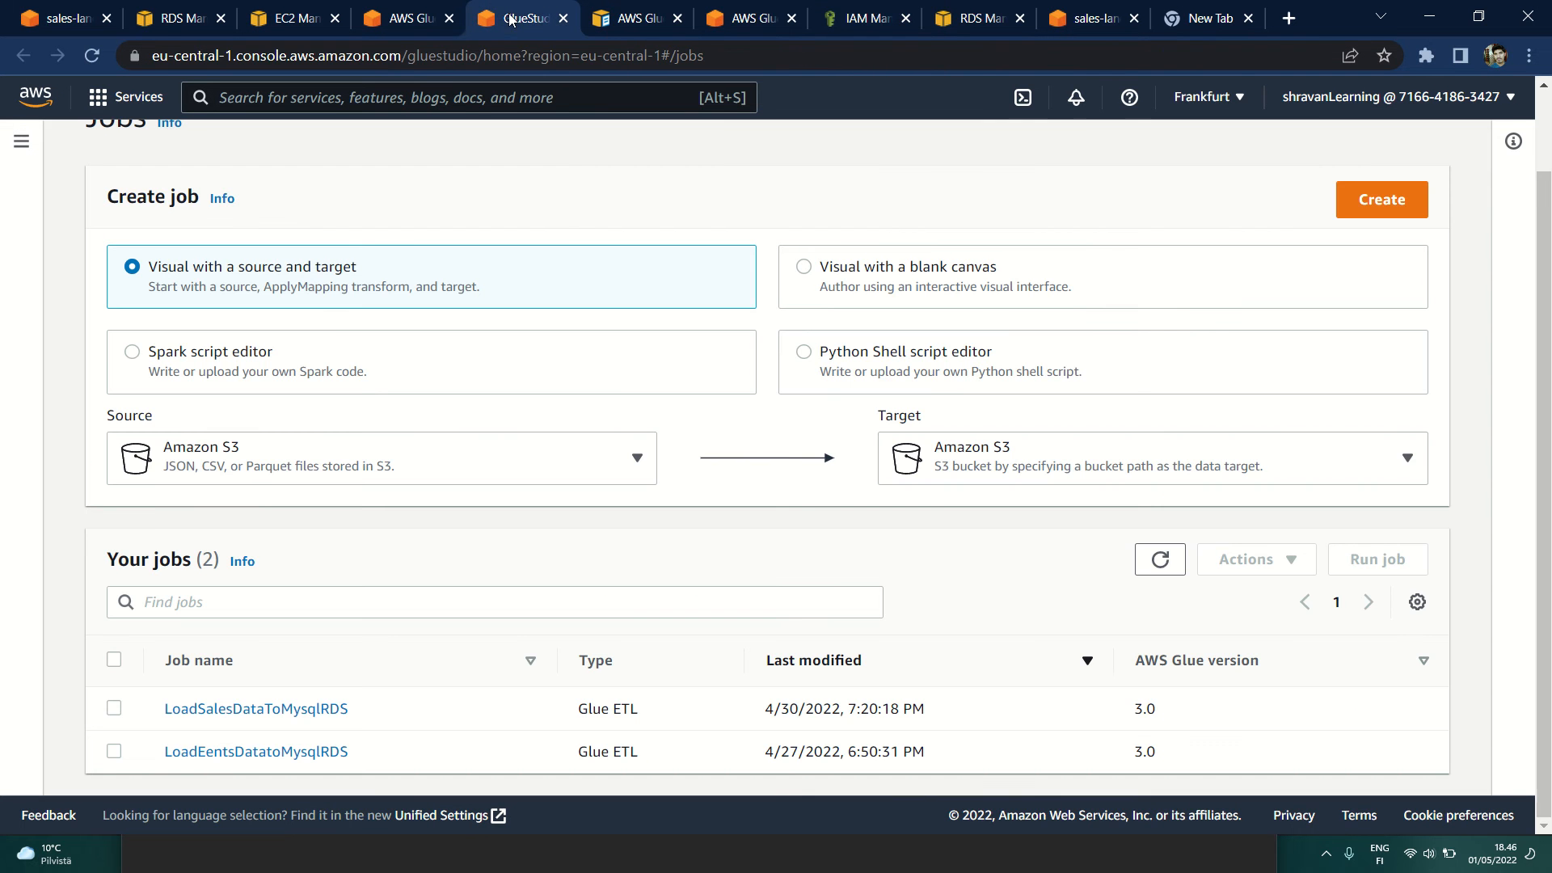
click(408, 18)
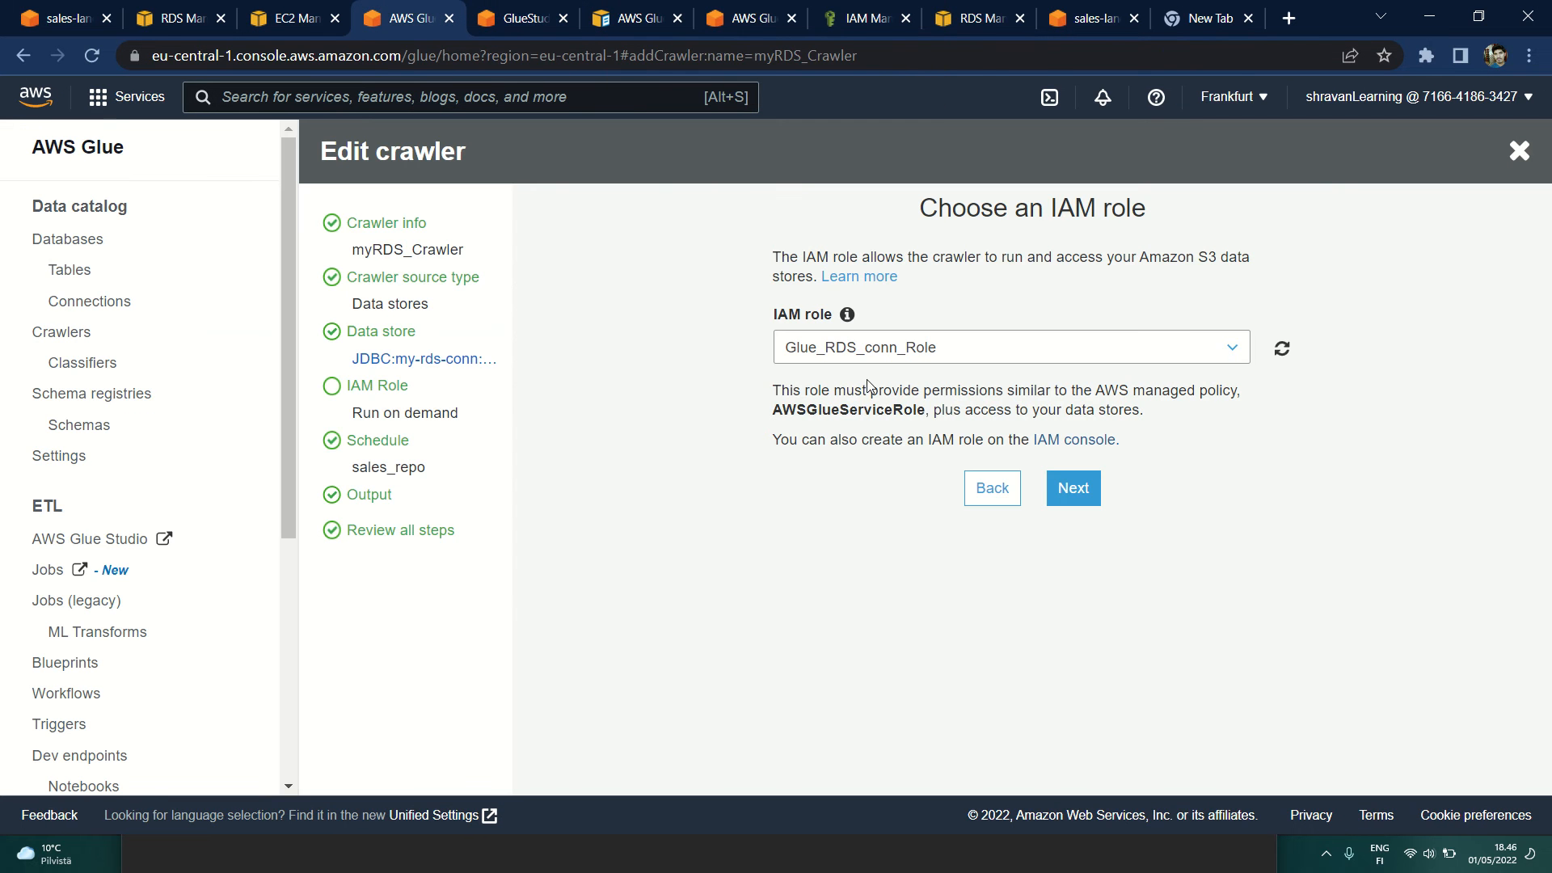
click(1101, 440)
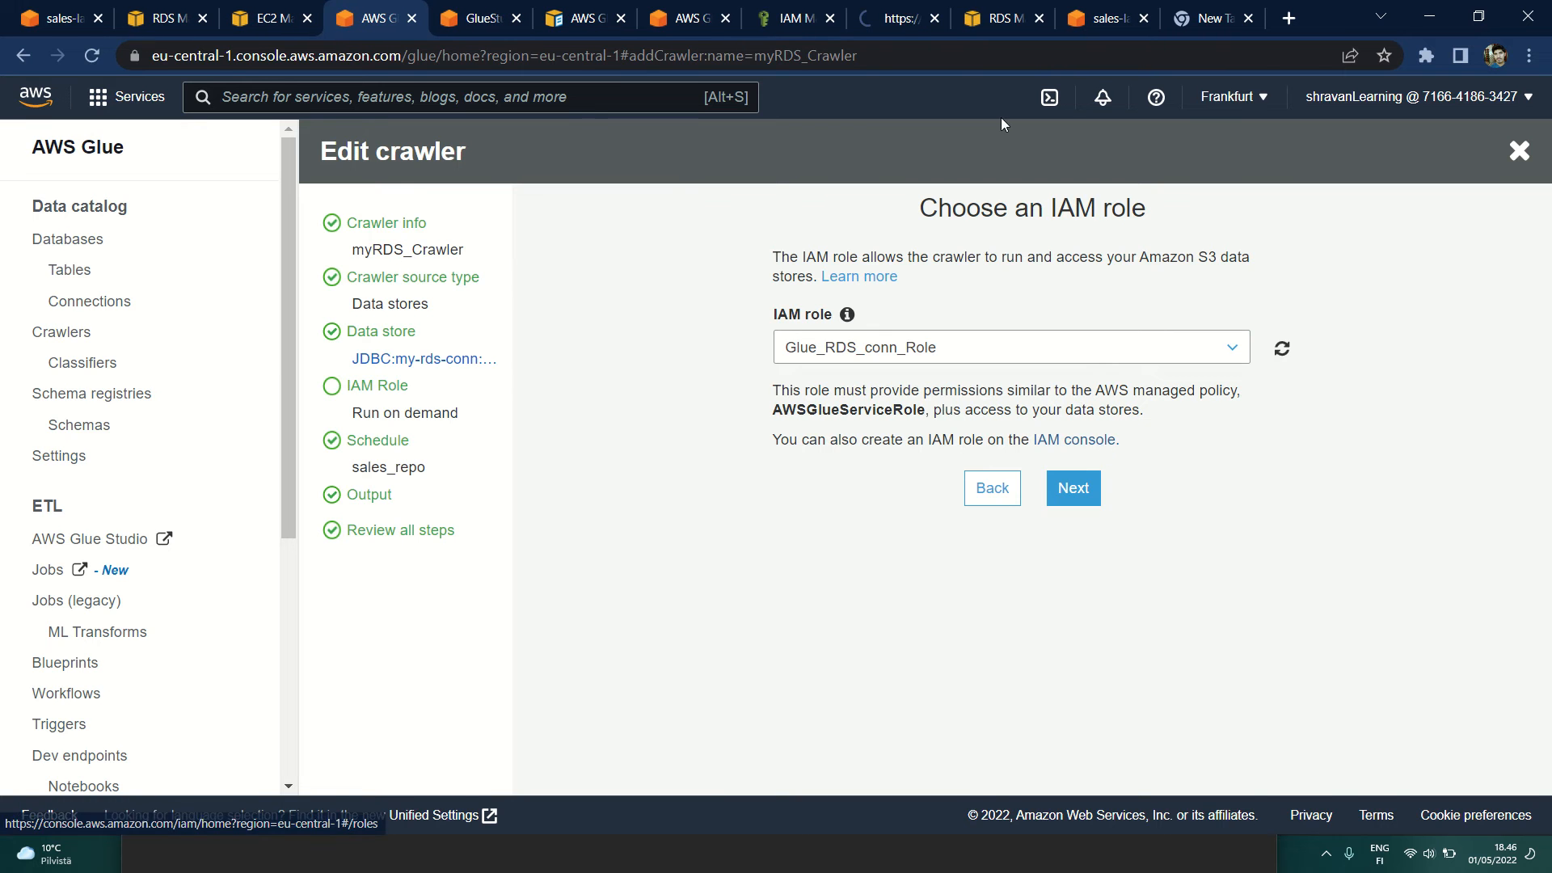
click(888, 17)
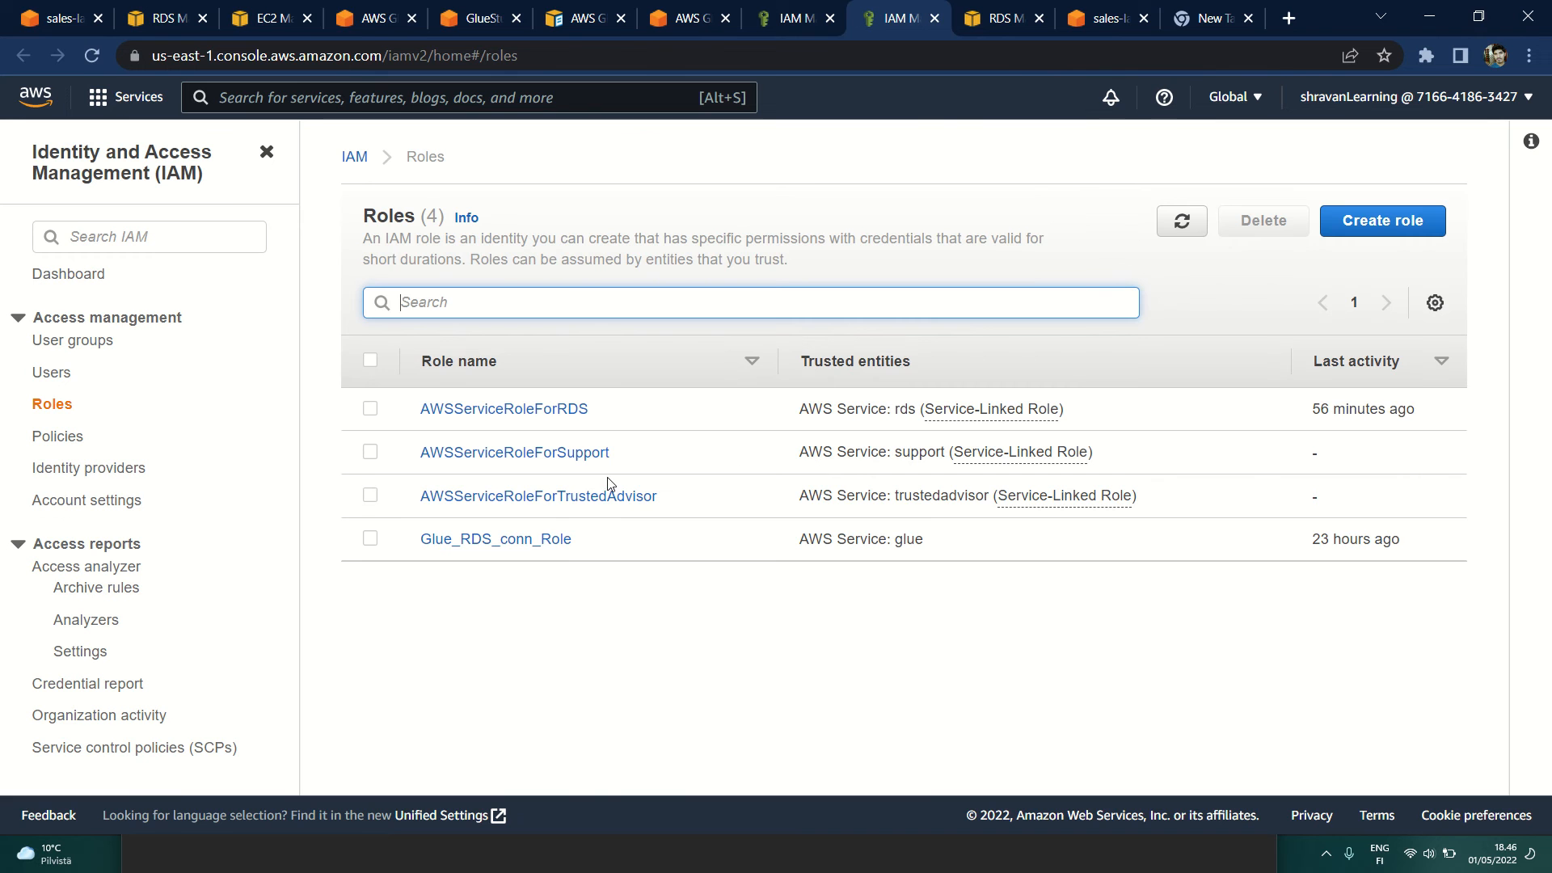
click(546, 539)
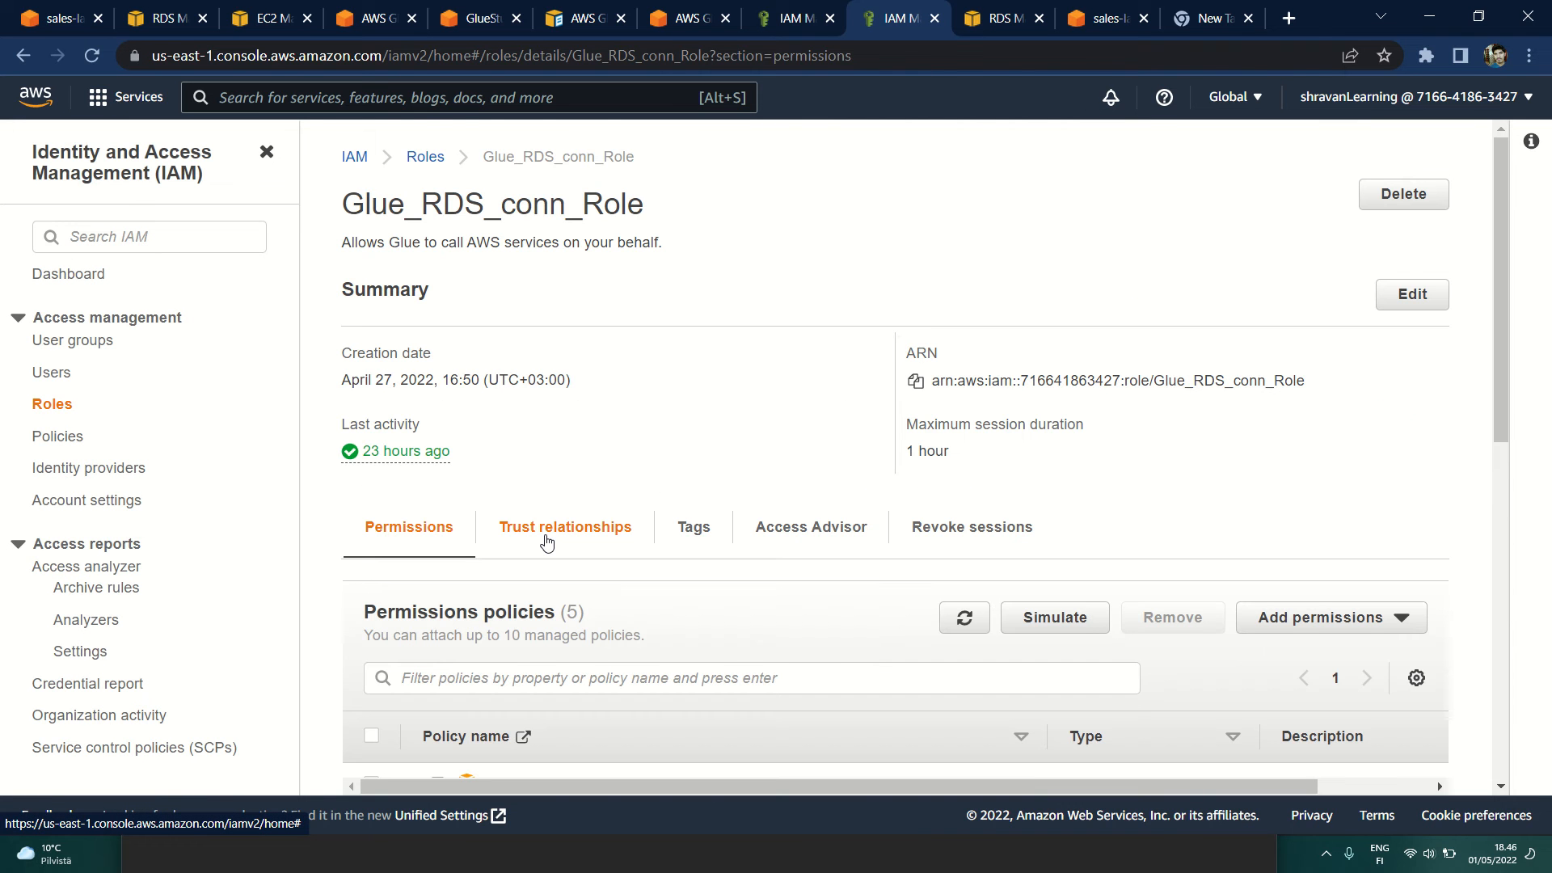
scroll(547, 542, down, 5)
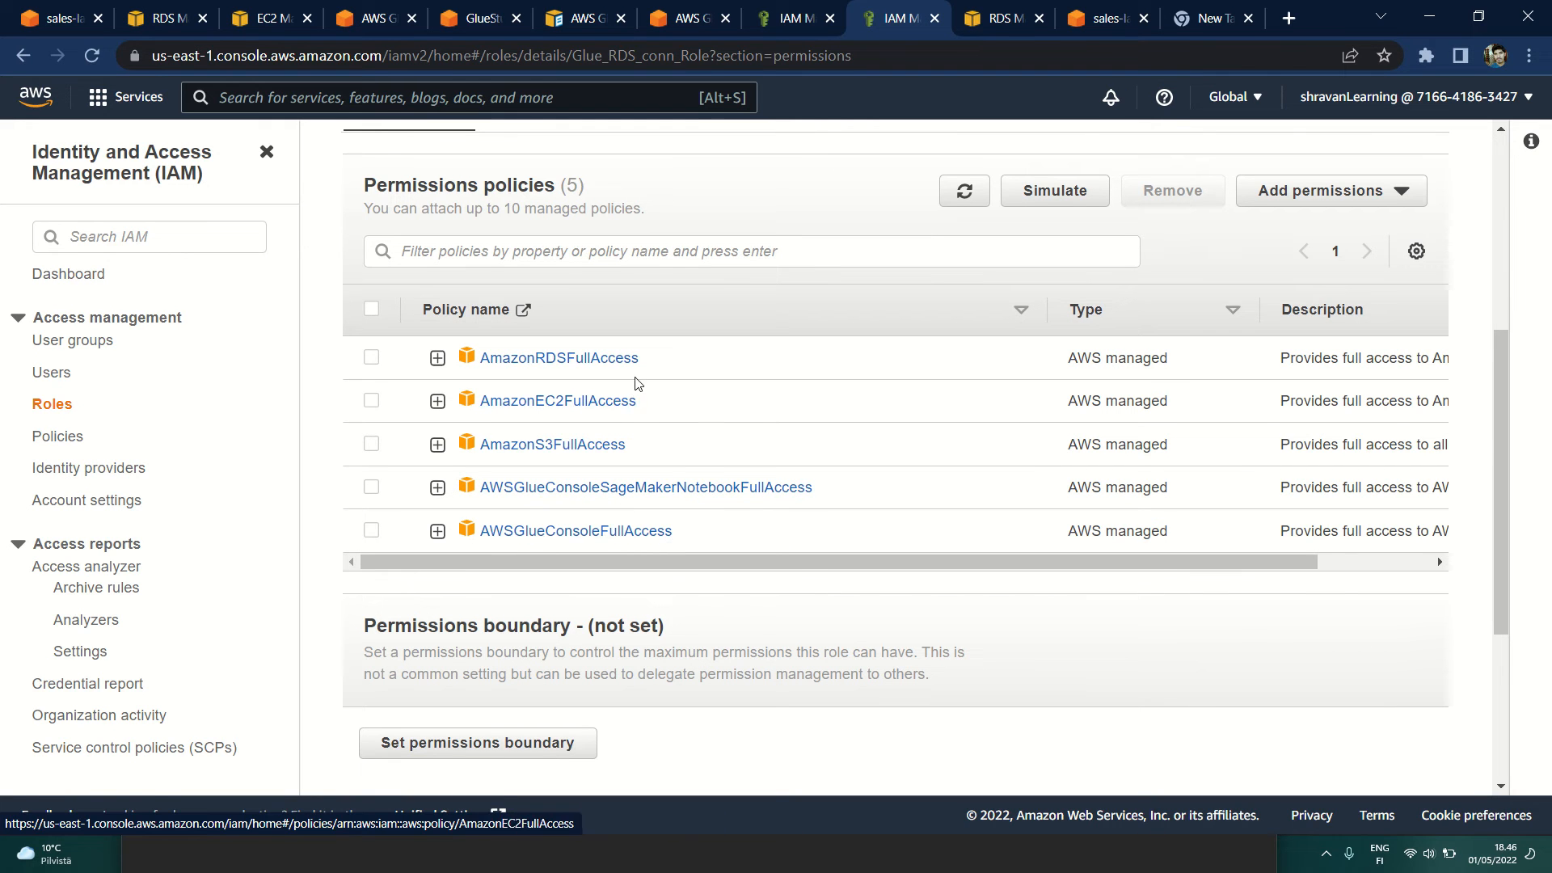
Step: Copy the policy name AmazonRDSFullAccess from the existing role, filter the new role's policies by it alone and select that policy
drag(651, 368, 479, 369)
key(ctrl+c)
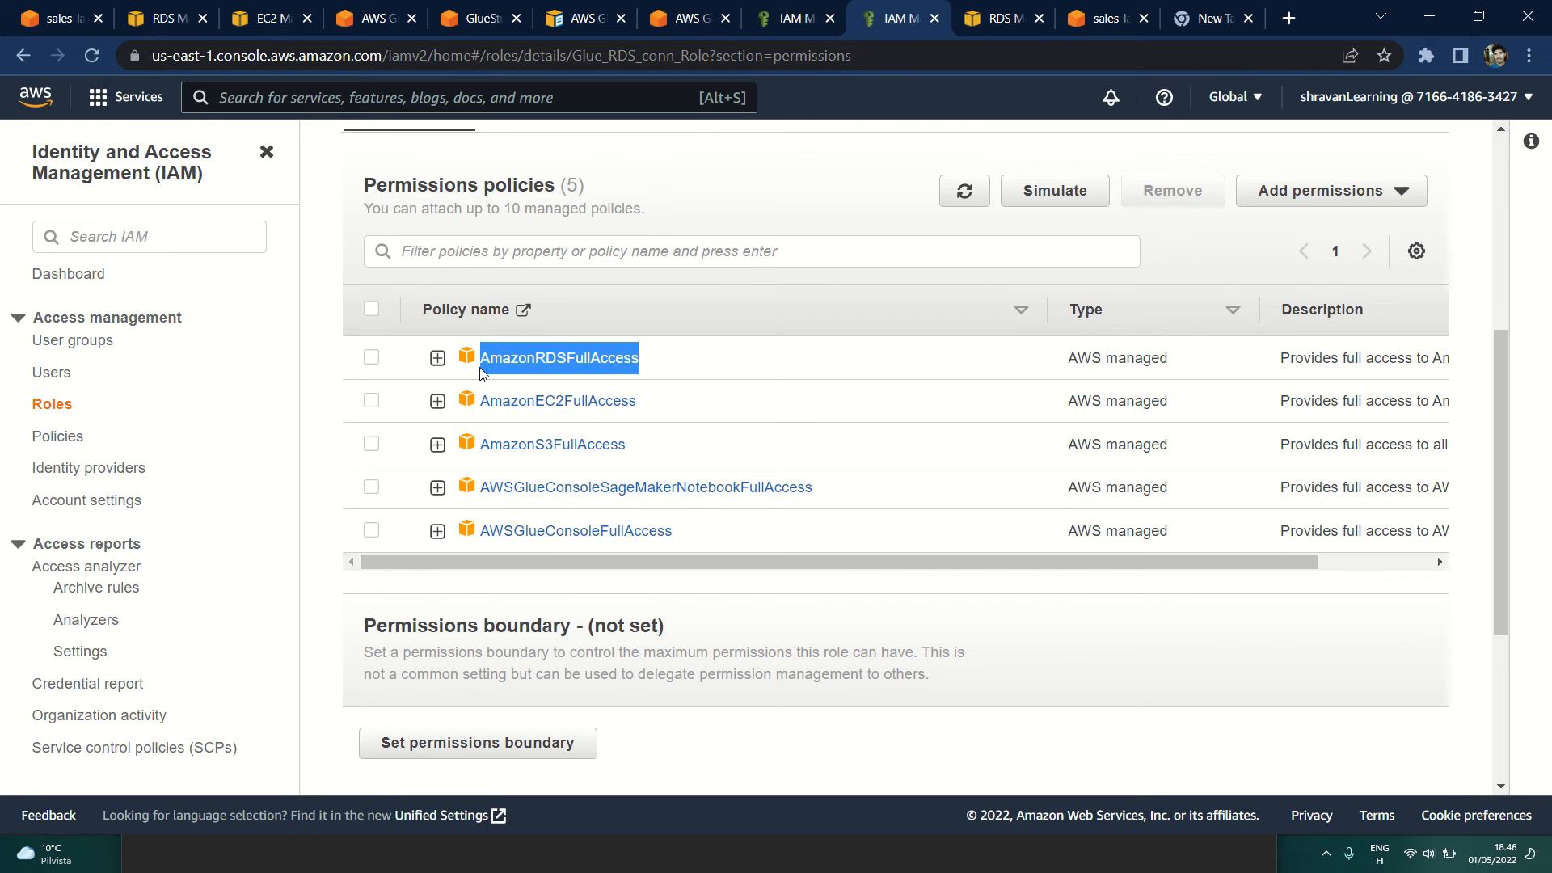
click(780, 18)
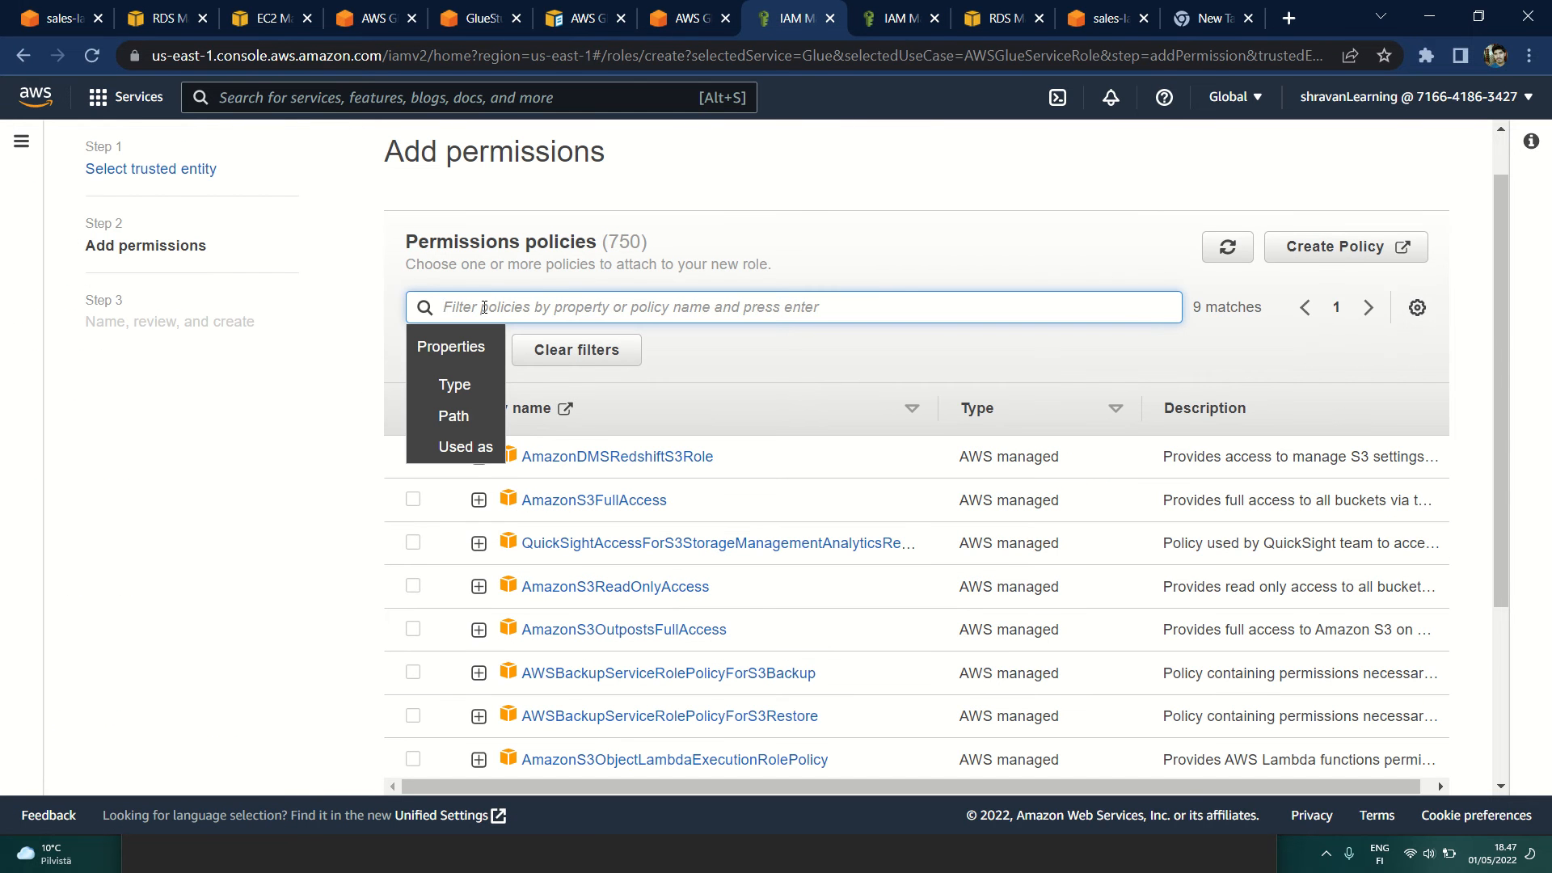
key(ctrl+v)
click(586, 354)
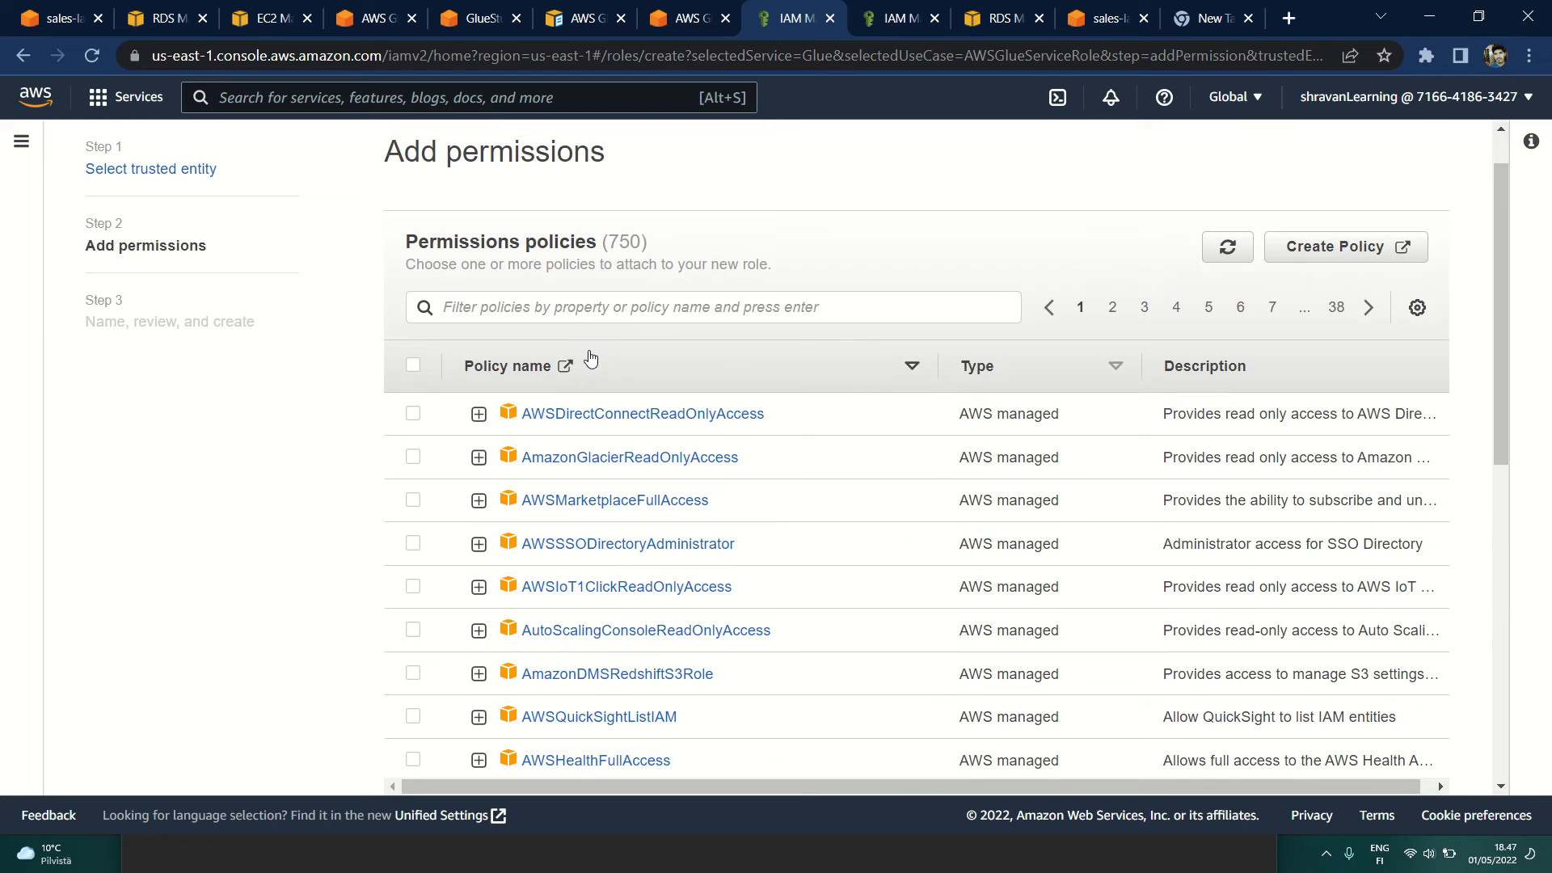
click(791, 311)
key(ctrl+v)
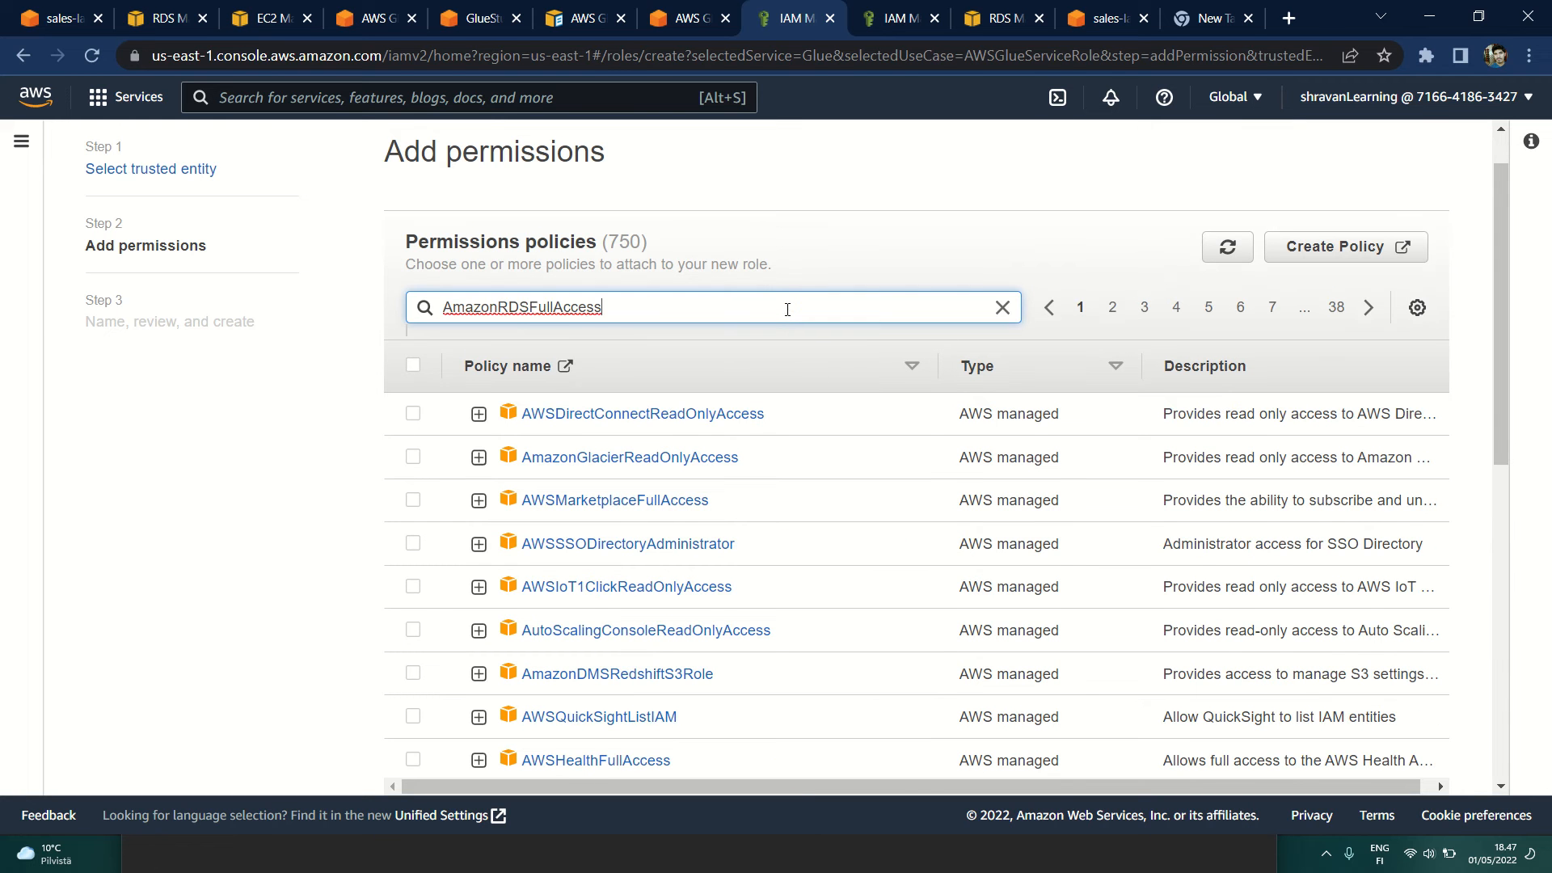
key(Return)
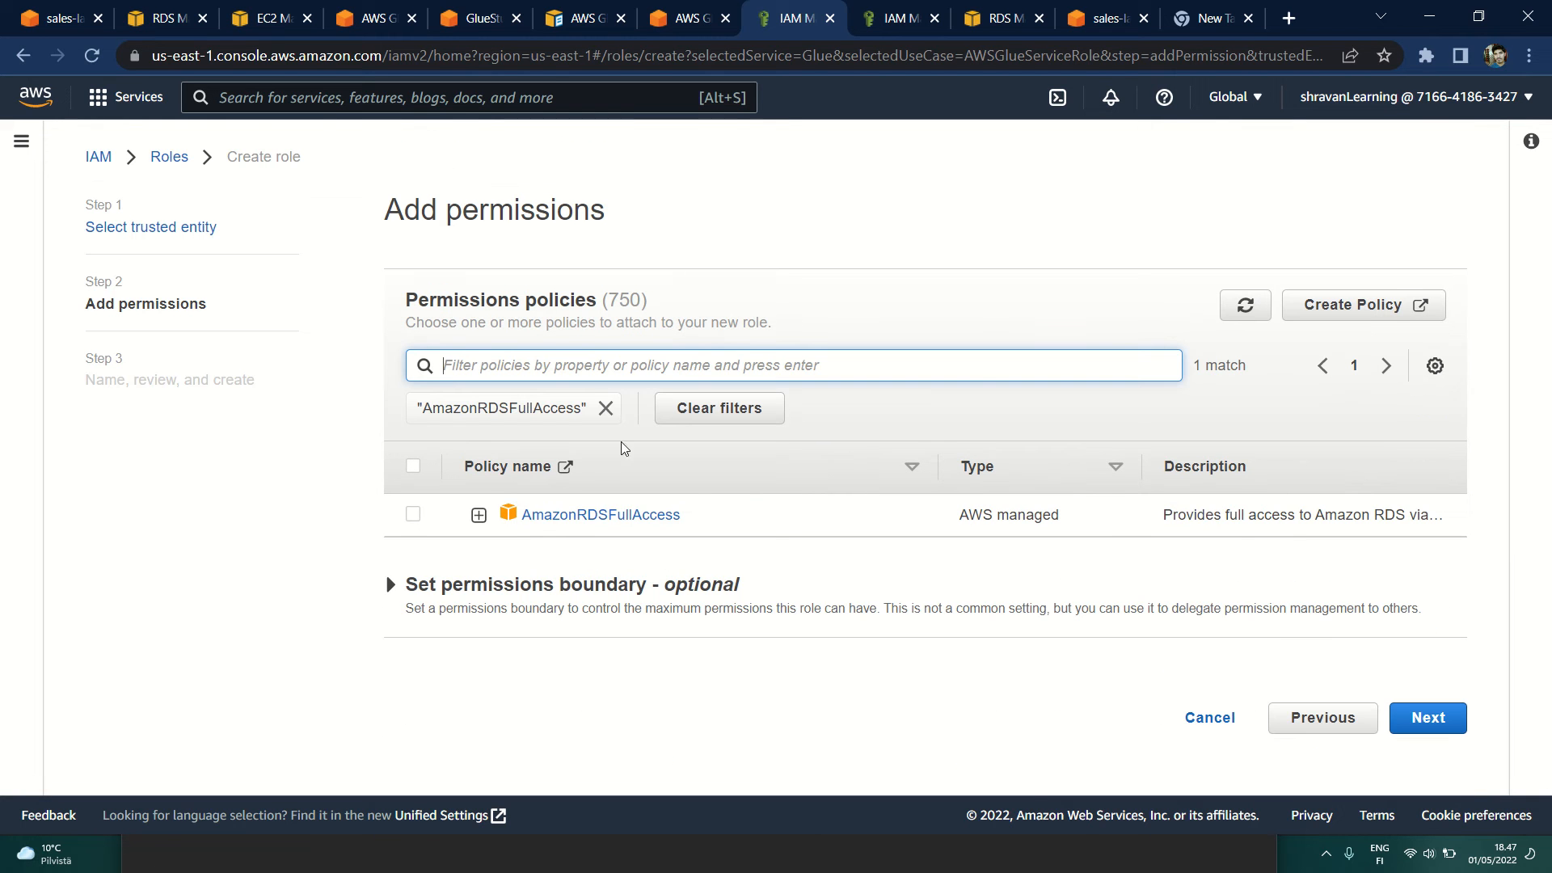
click(415, 514)
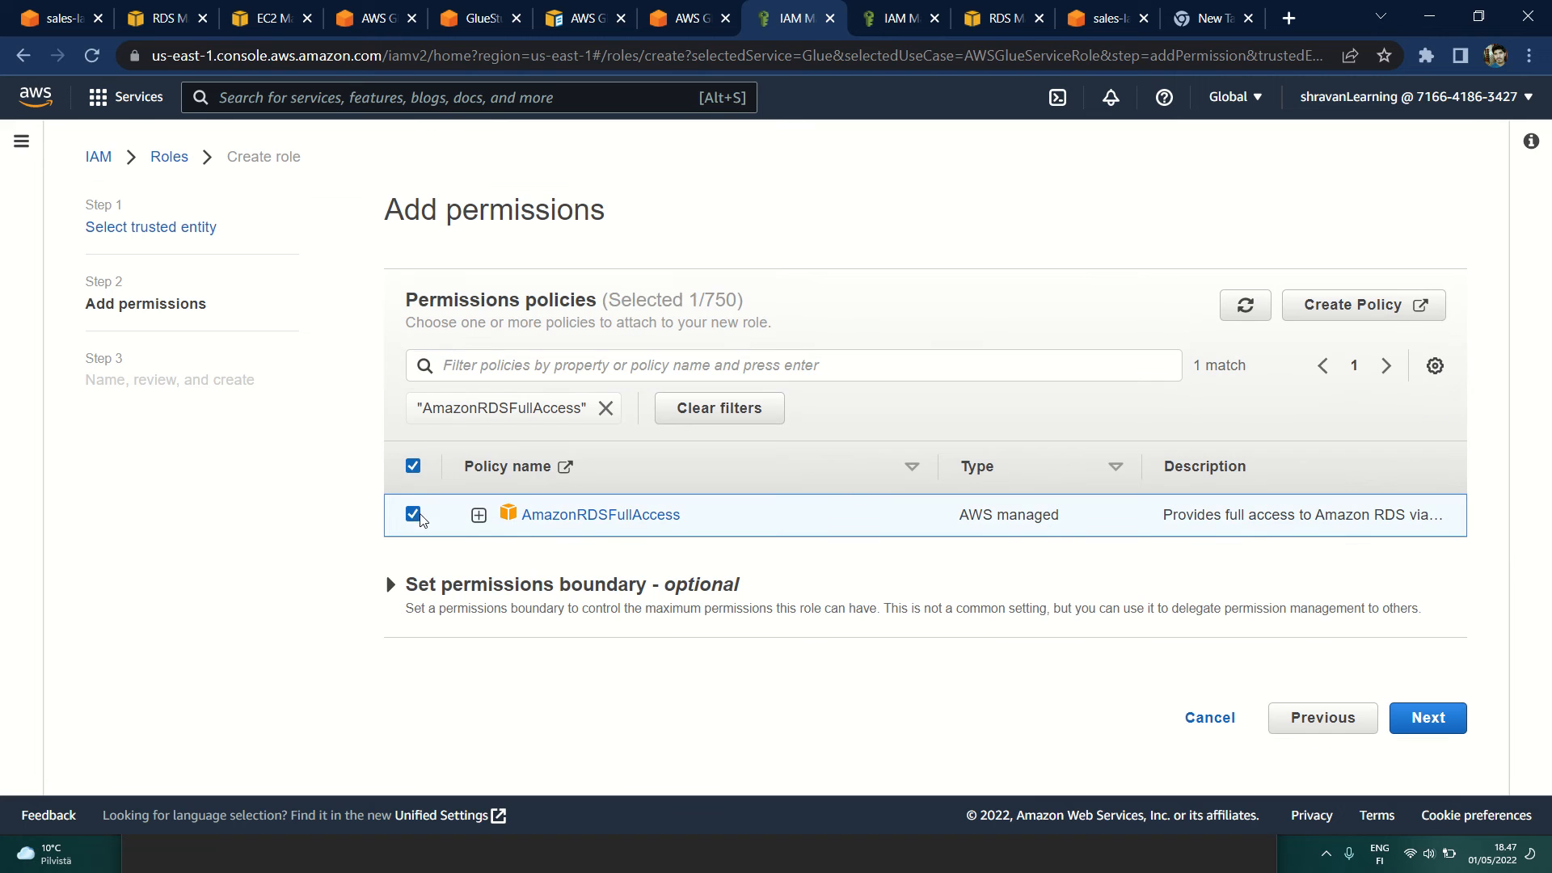
Step: Copy the policy name AmazonS3FullAccess from the existing role, filter the new role's policies by it alone and add it to the selection
click(863, 32)
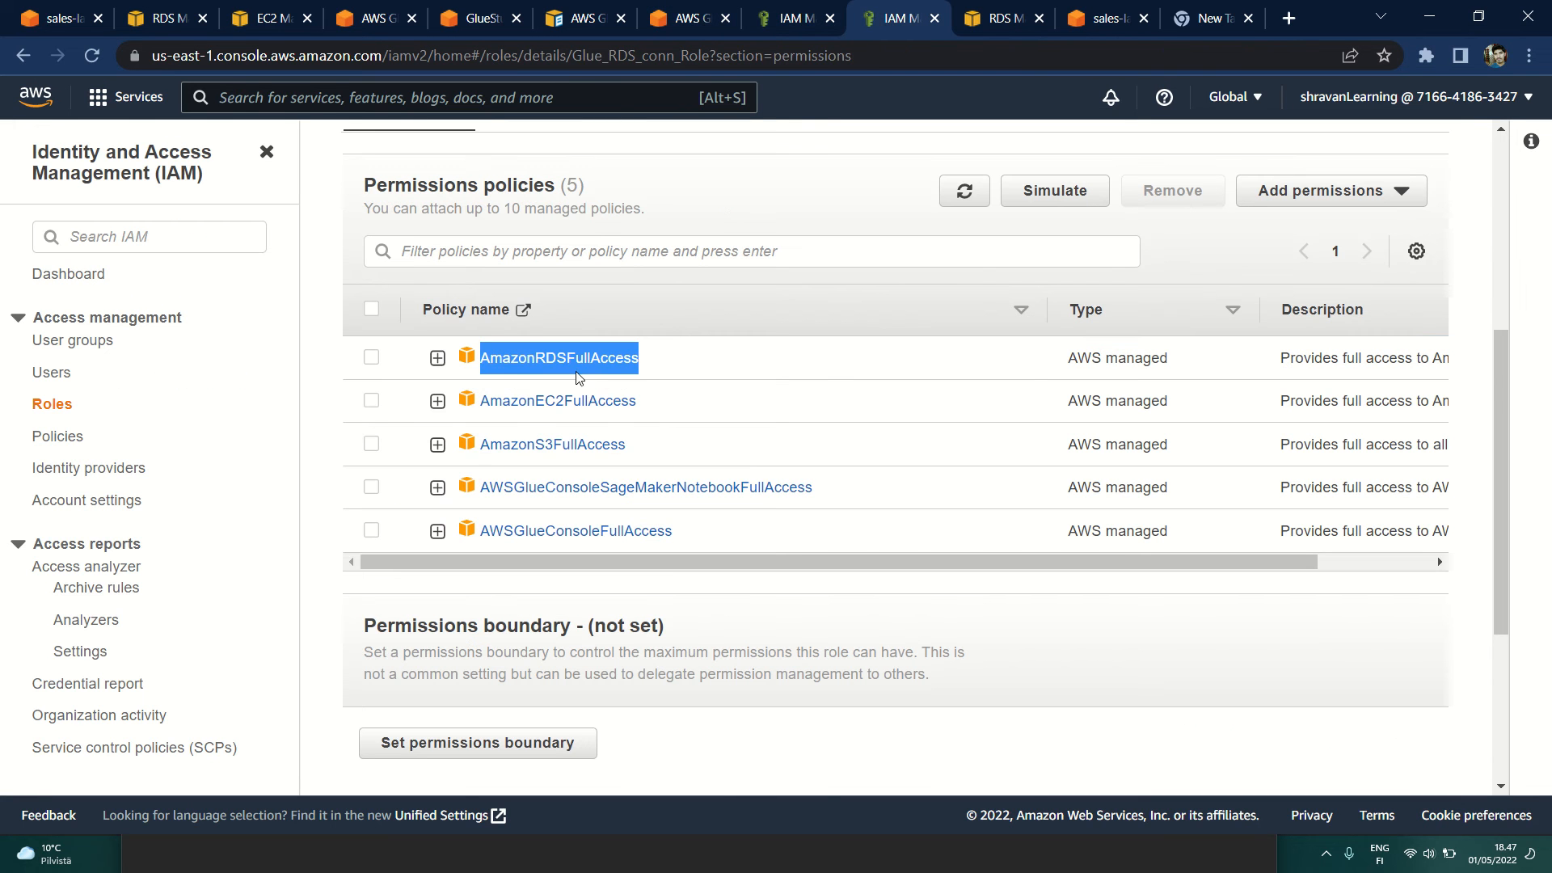
drag(627, 444, 482, 443)
key(ctrl+c)
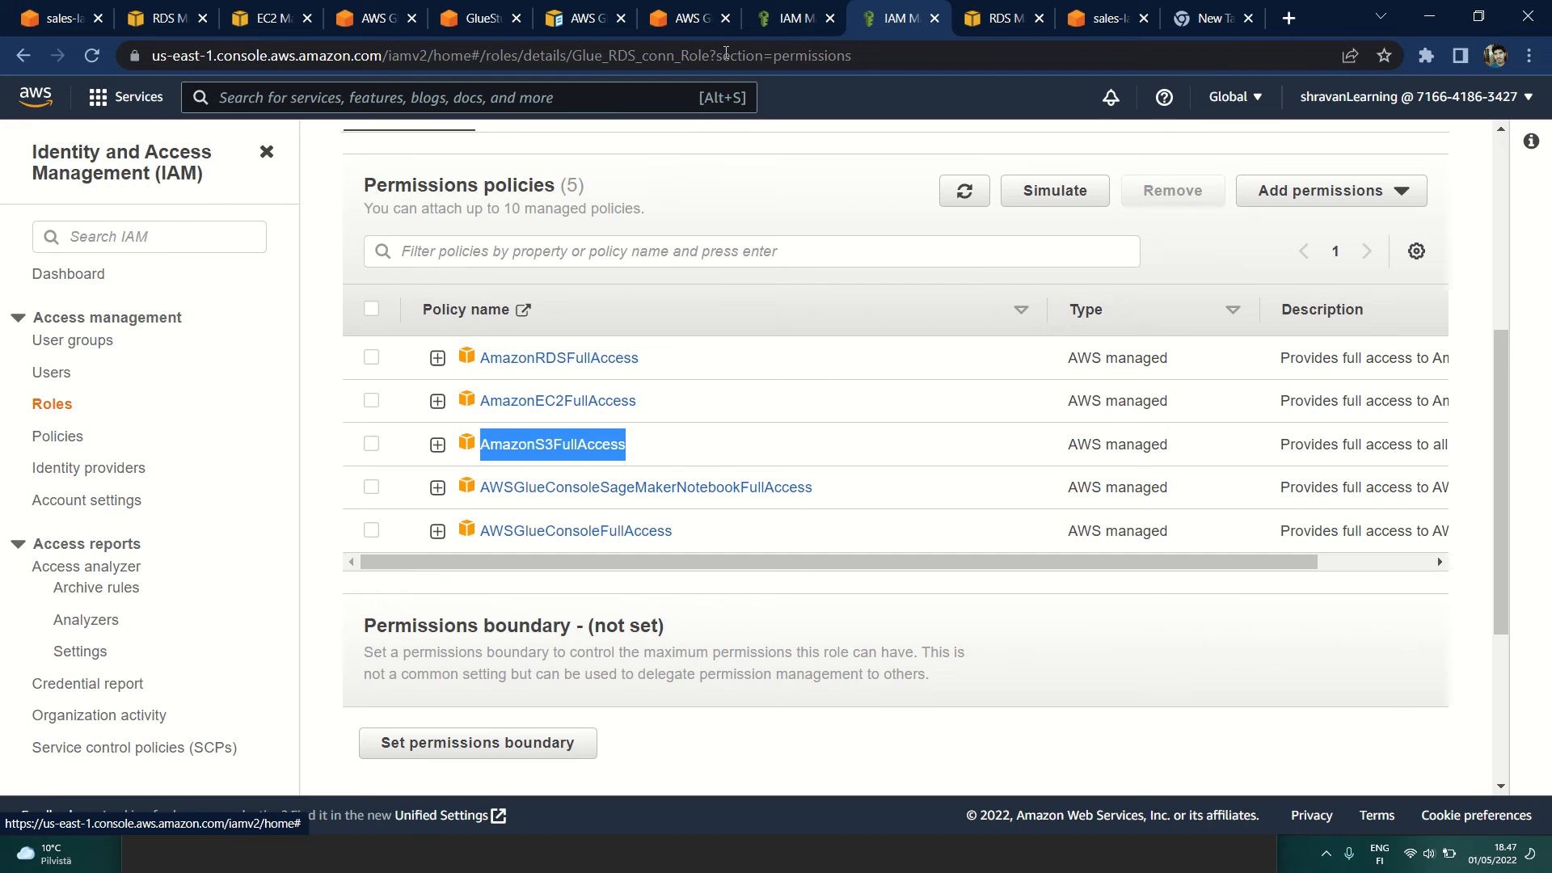
click(792, 18)
click(548, 365)
key(ctrl+v)
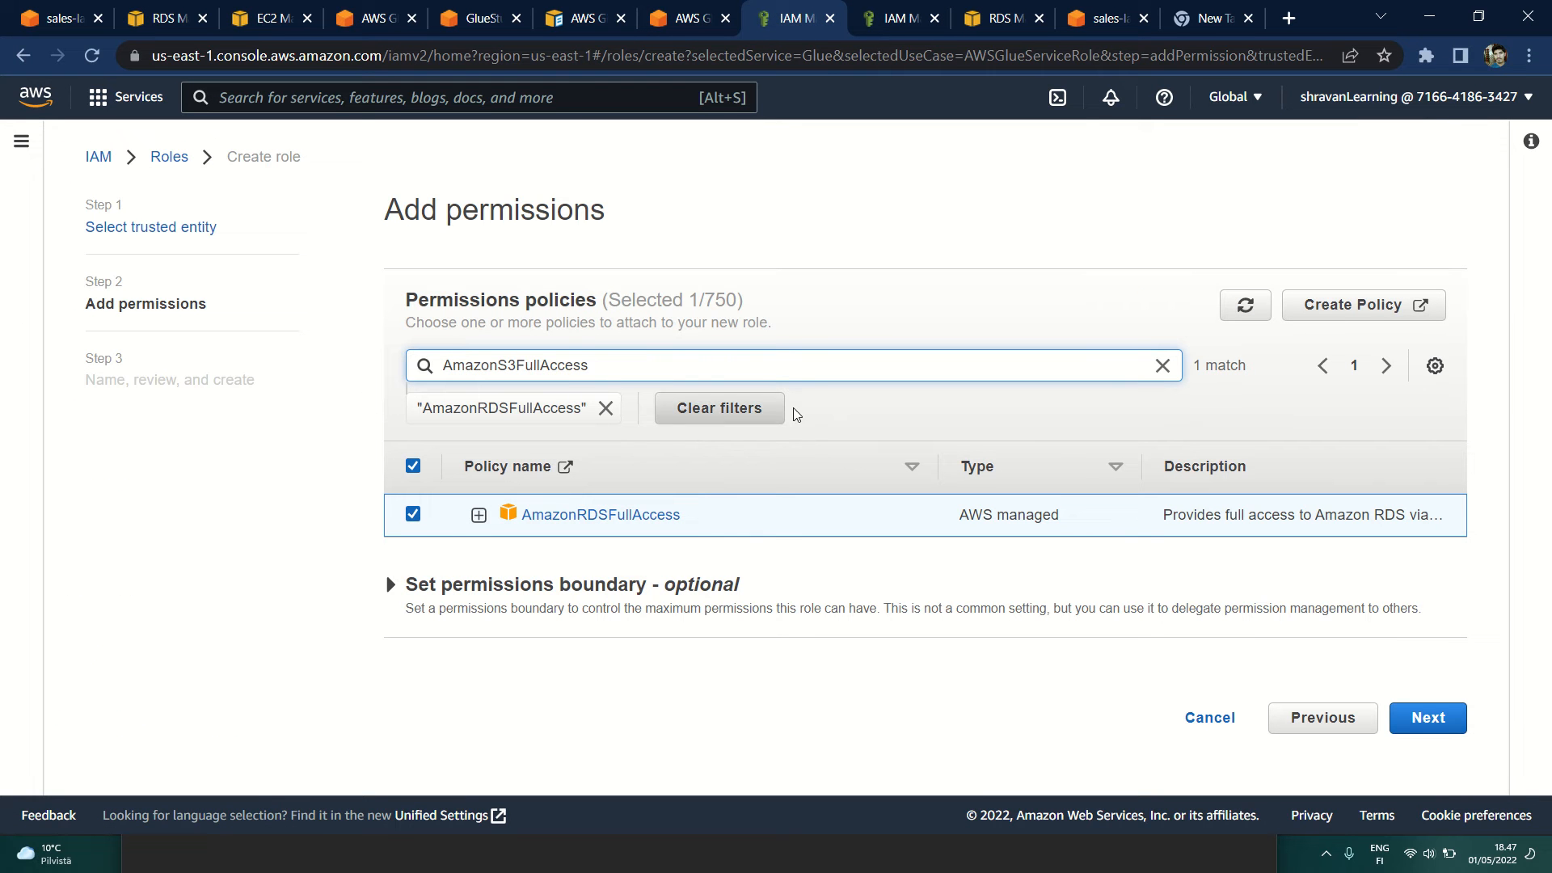
key(Return)
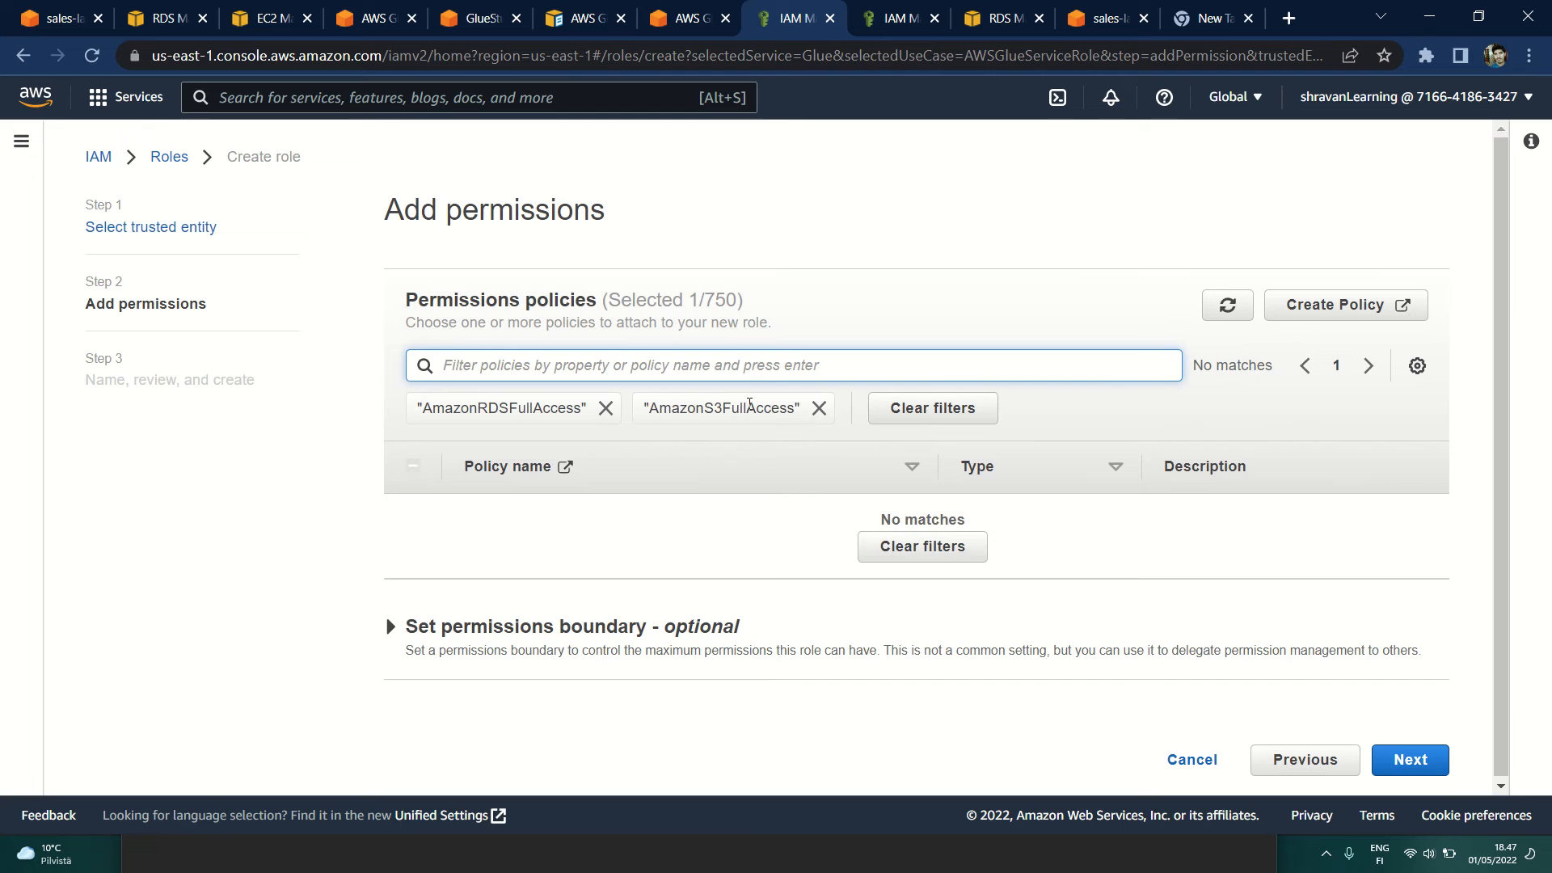
click(604, 409)
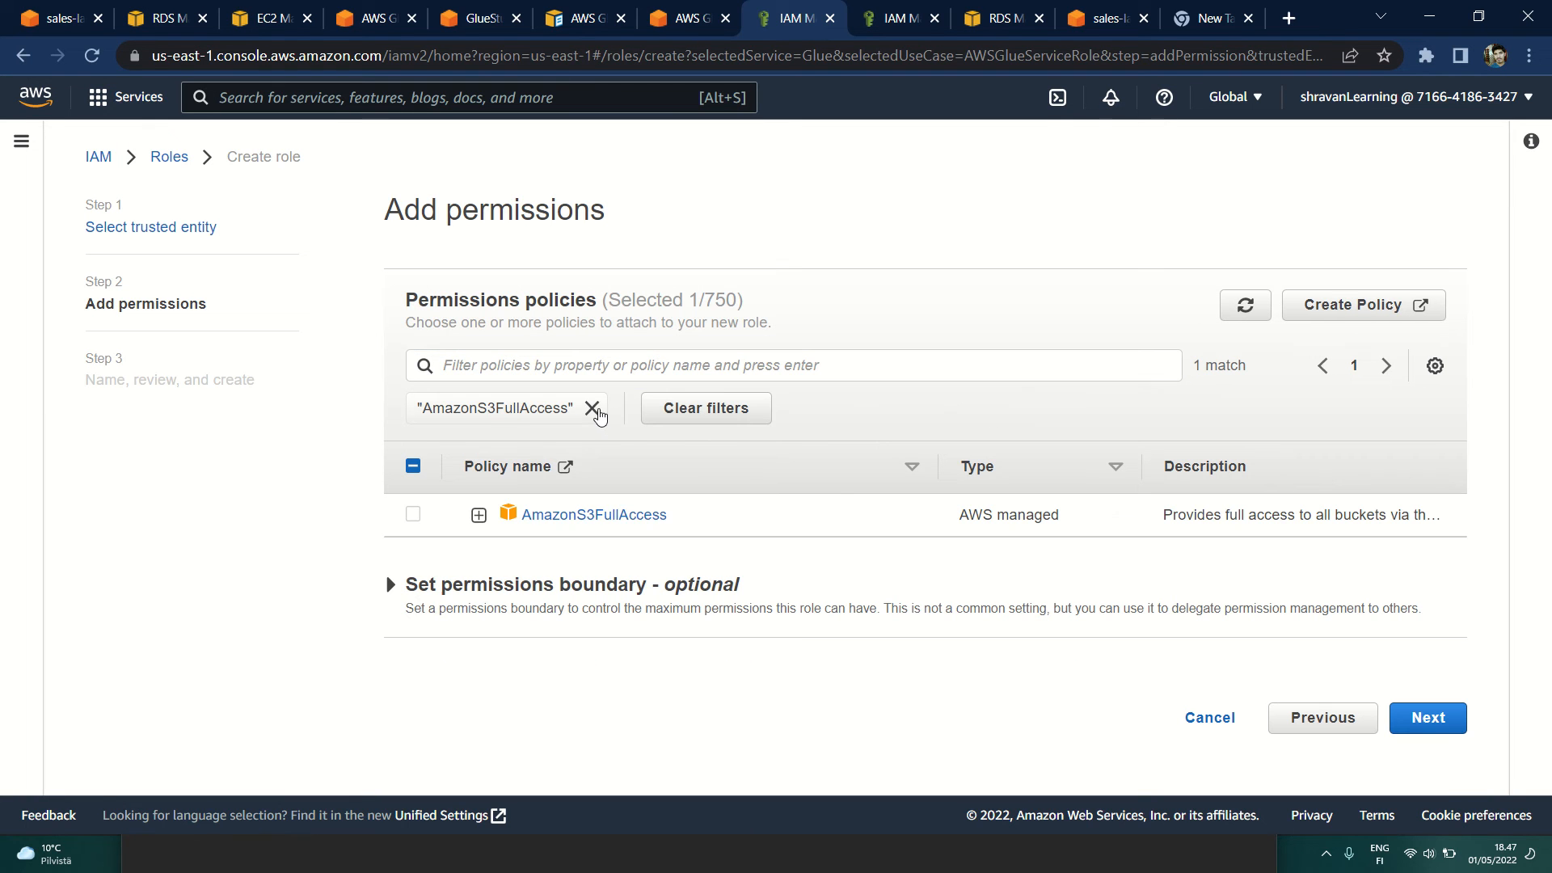
click(413, 515)
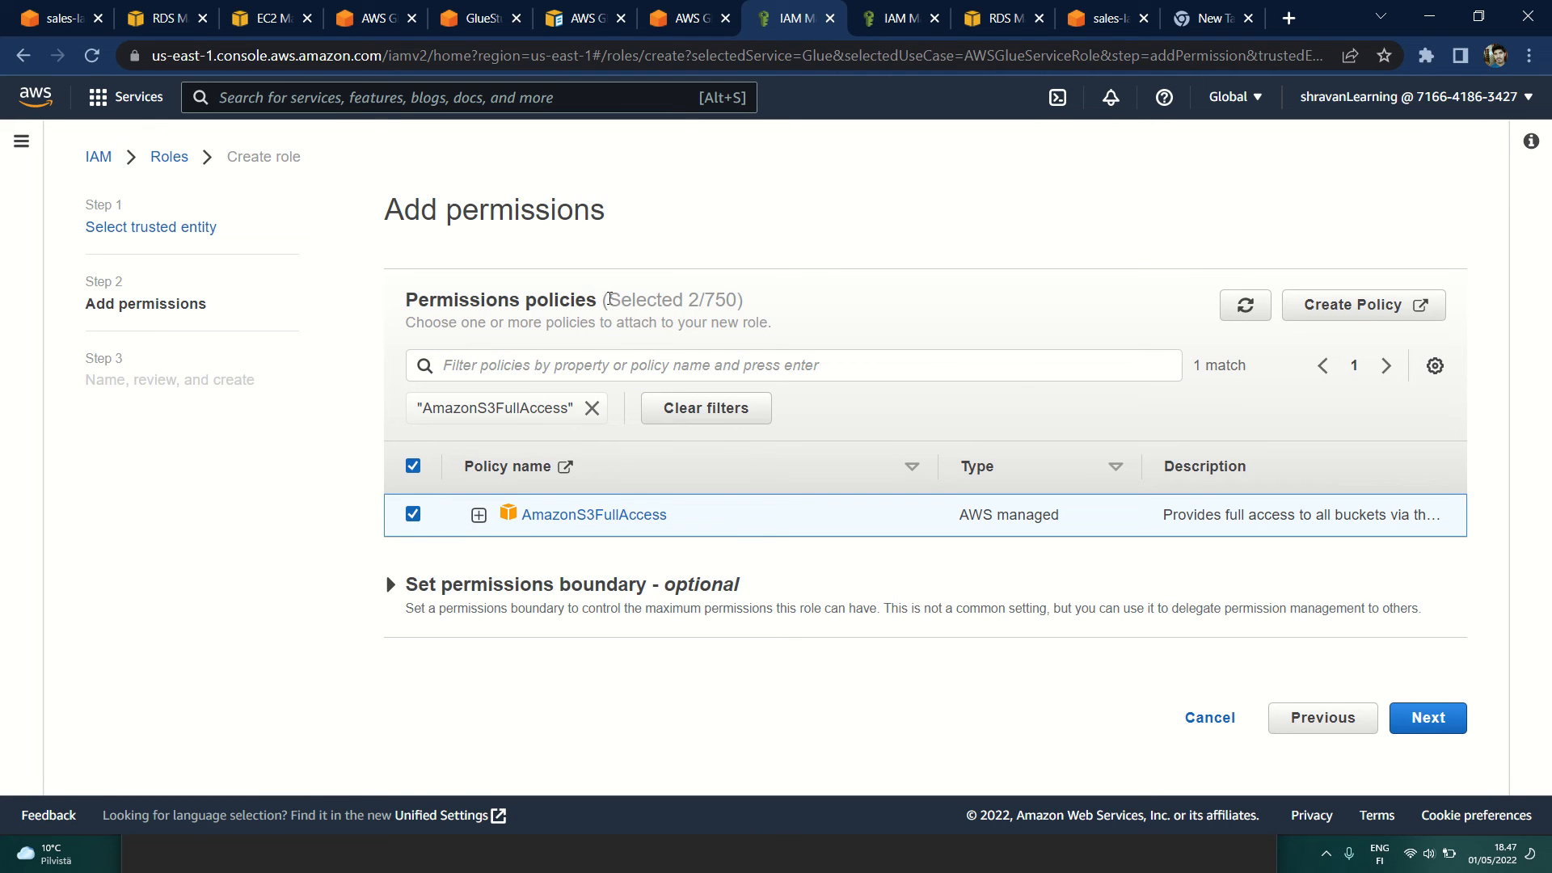
Step: Expand the permissions boundary options, keep the new role without a permissions boundary and continue to its naming and review stage
drag(609, 299, 753, 303)
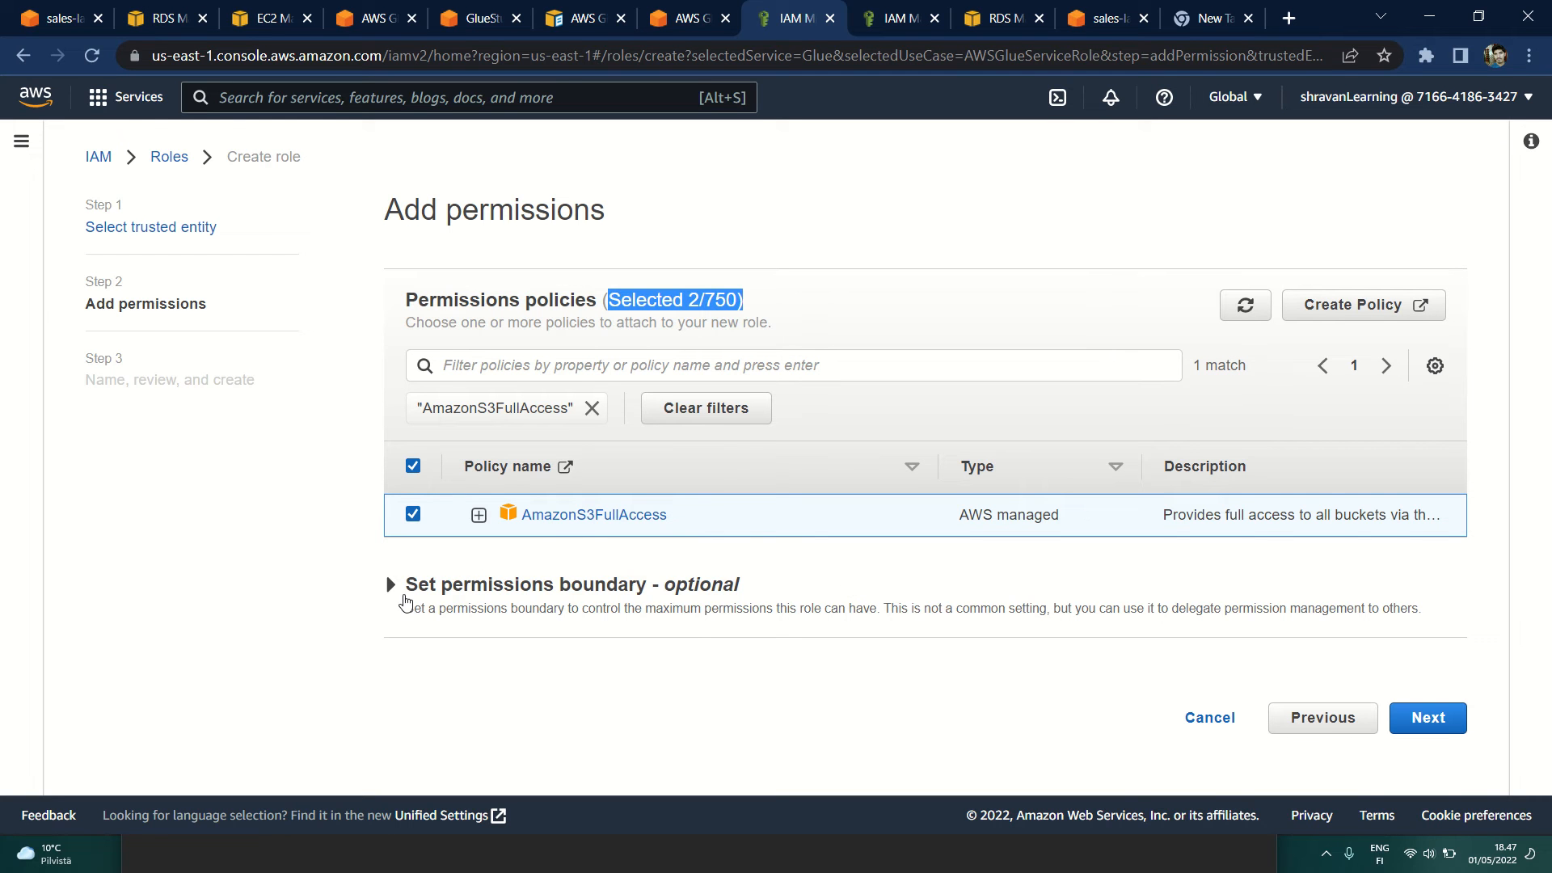
click(407, 602)
scroll(400, 607, down, 1)
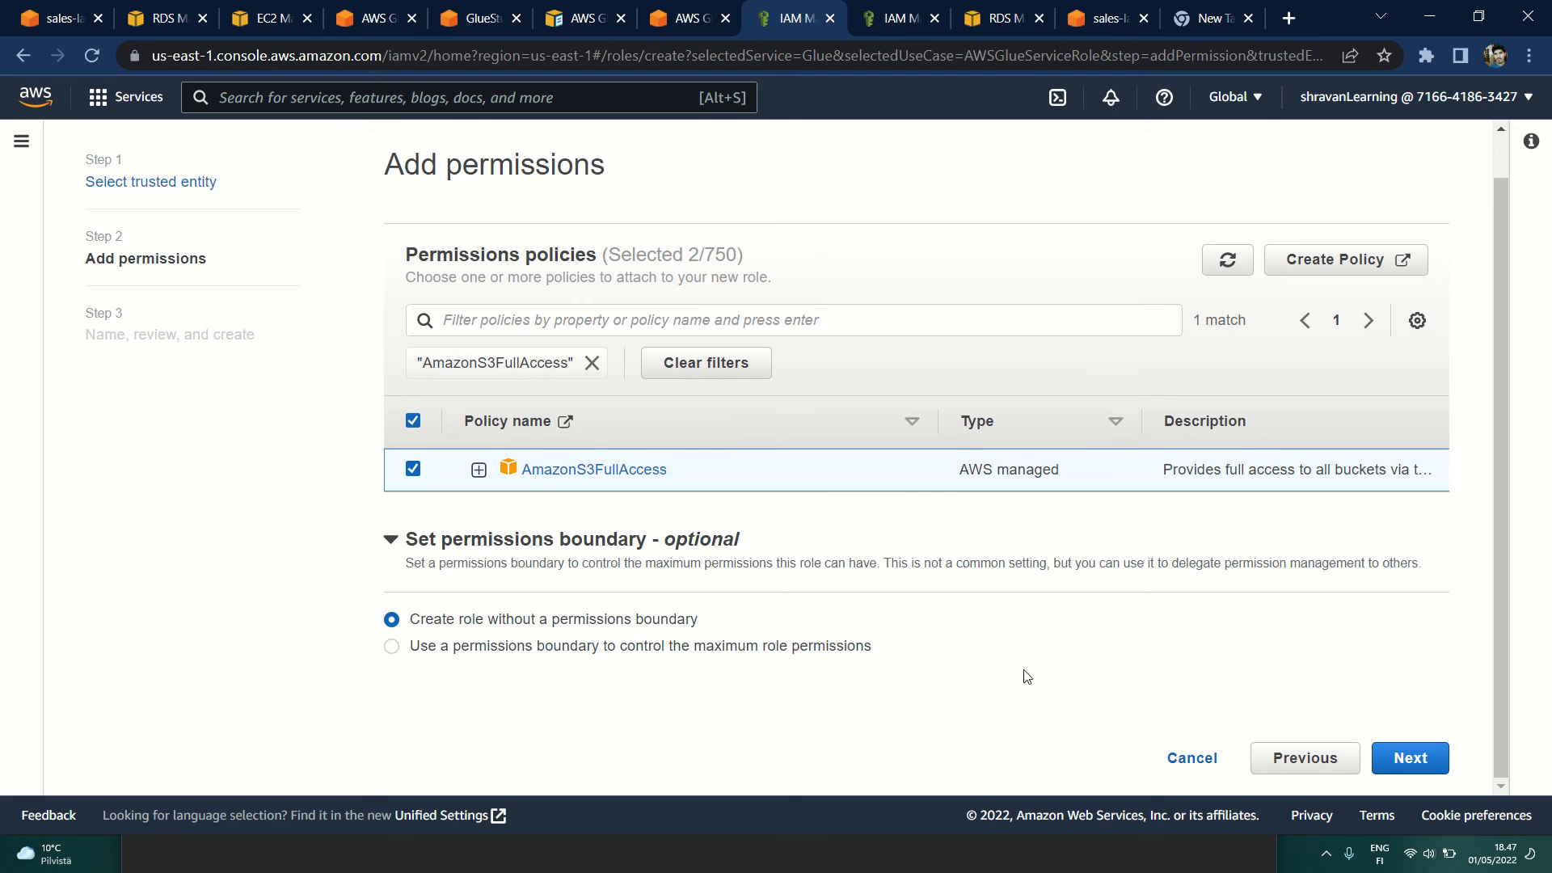
click(1397, 765)
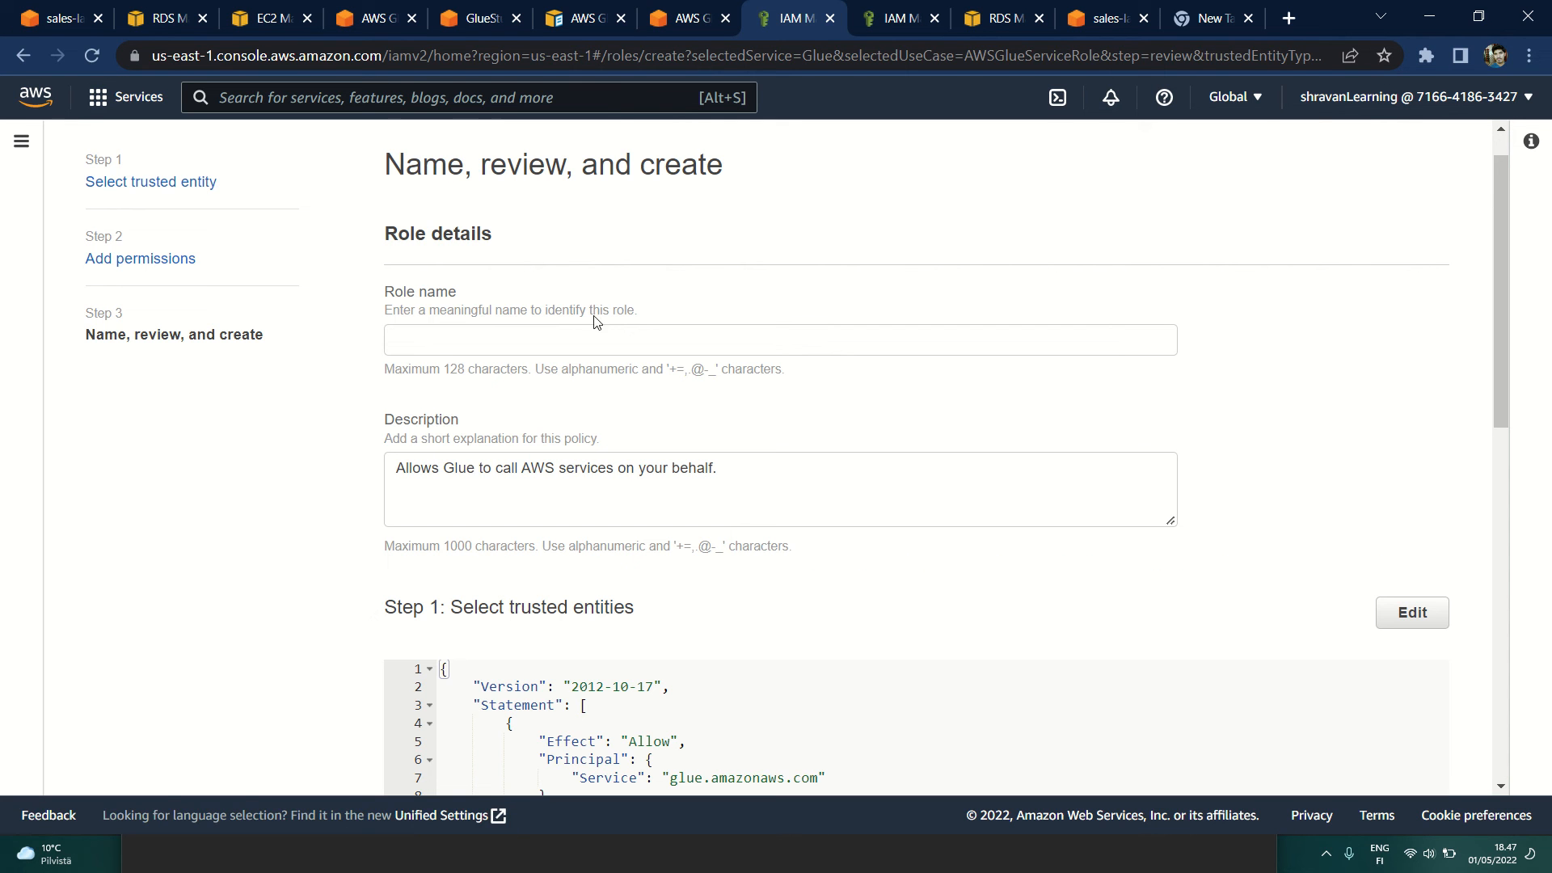
Step: Review the new role's name field, trusted entities, permissions policy summary and tags before role creation
click(442, 339)
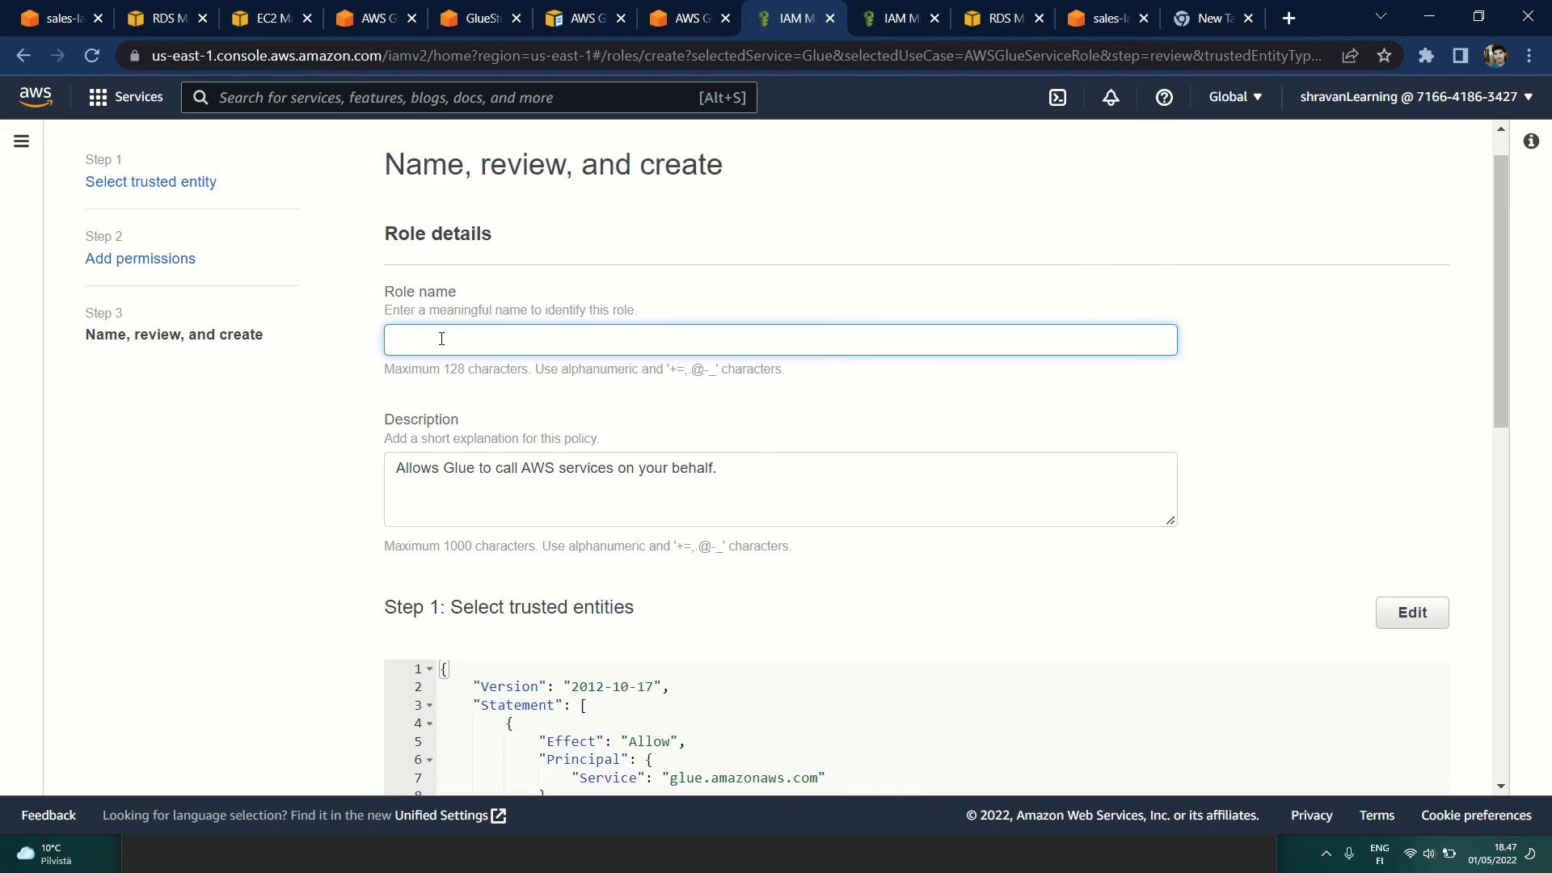
scroll(441, 339, down, 5)
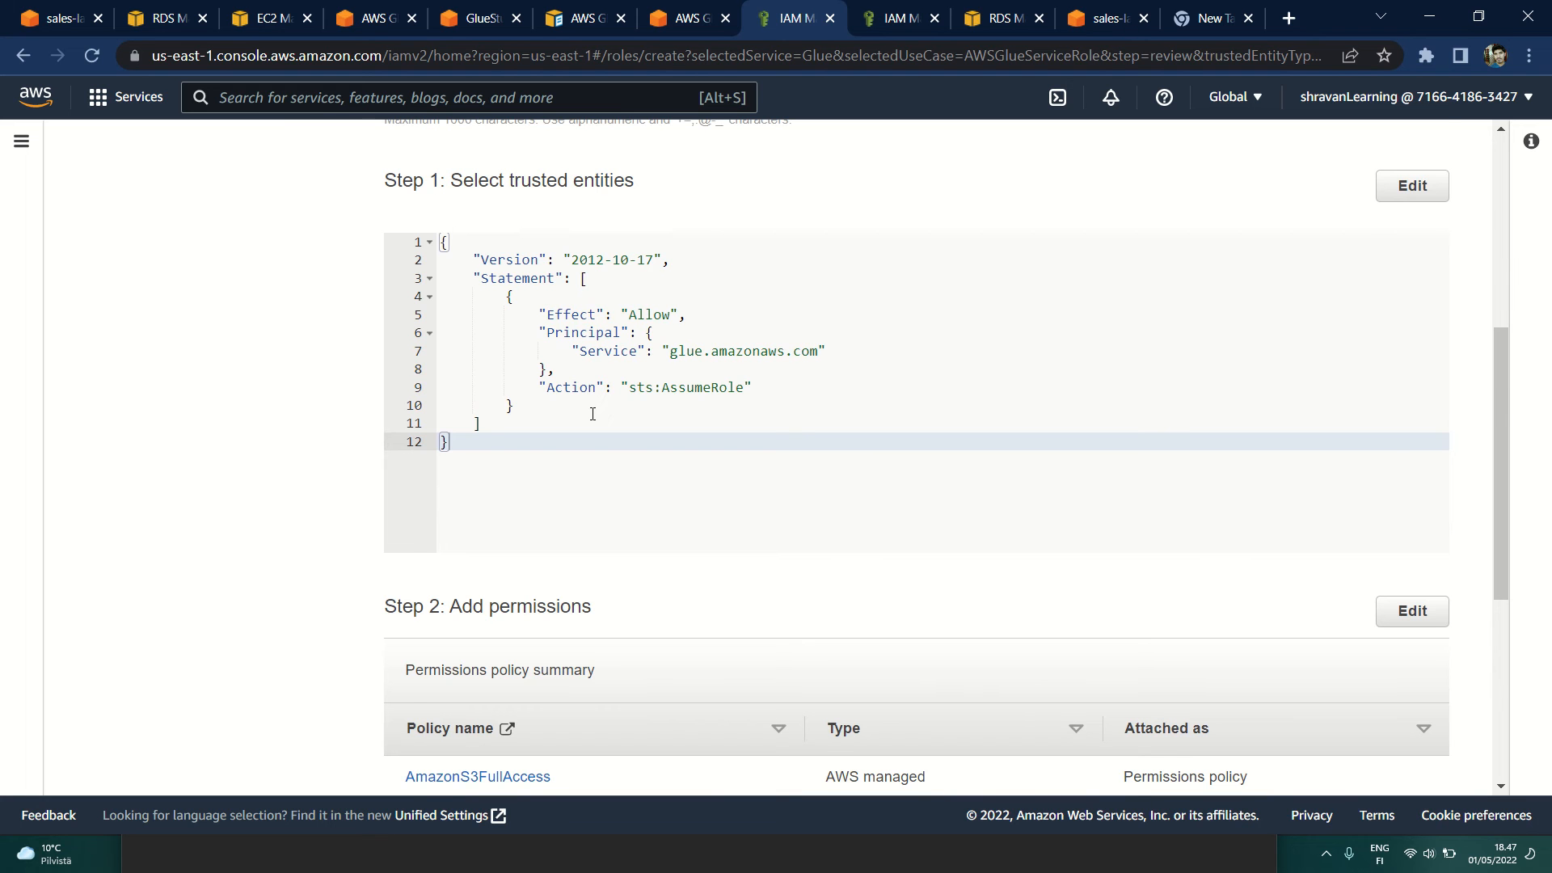
scroll(592, 413, down, 3)
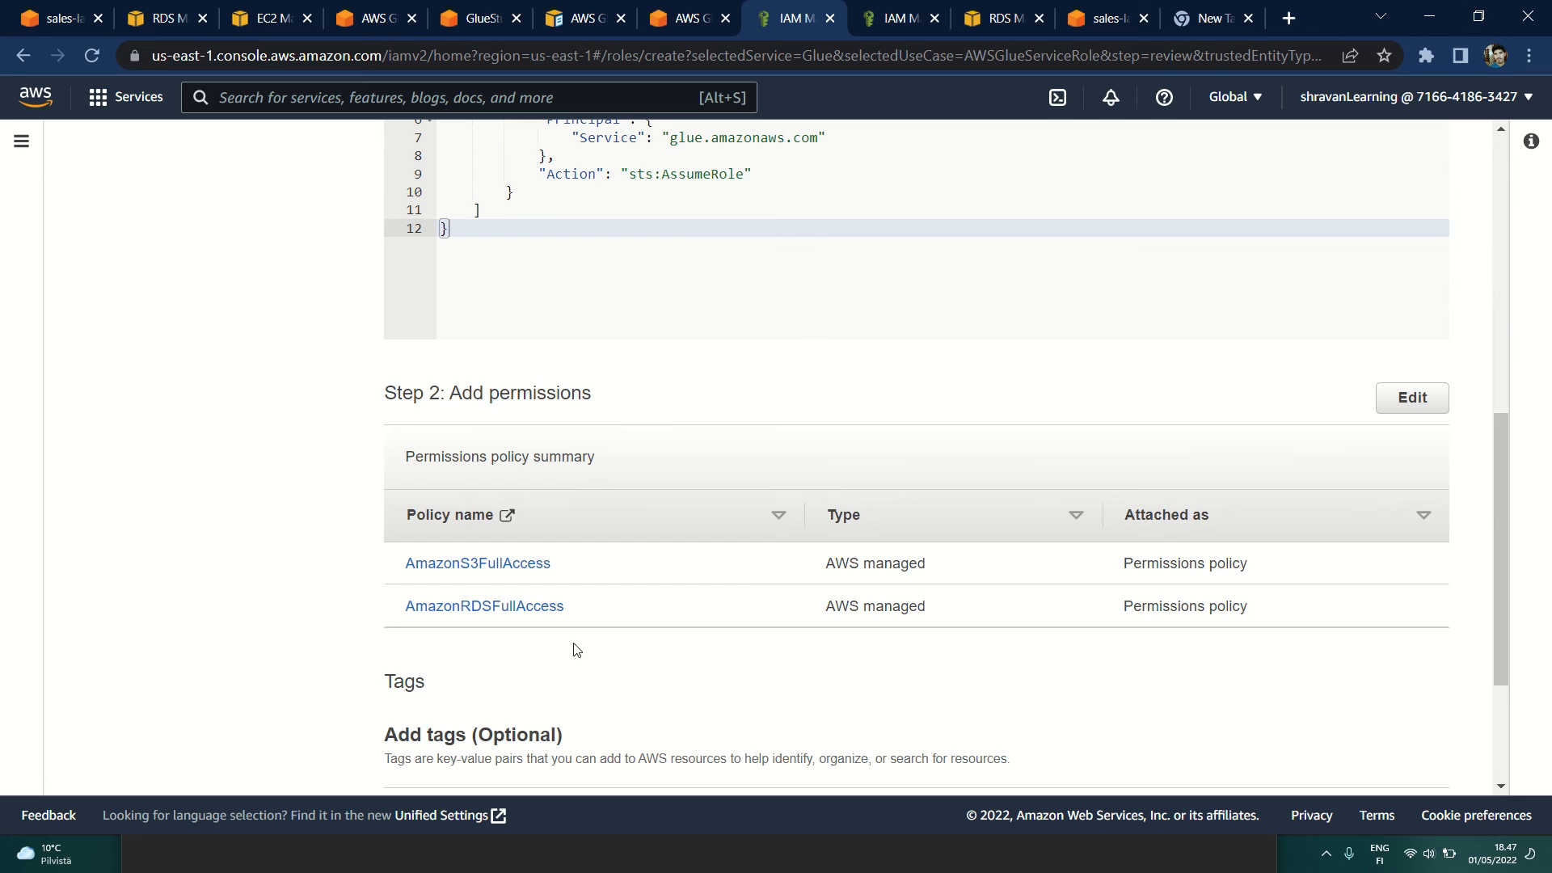
scroll(572, 656, down, 1)
scroll(572, 657, down, 2)
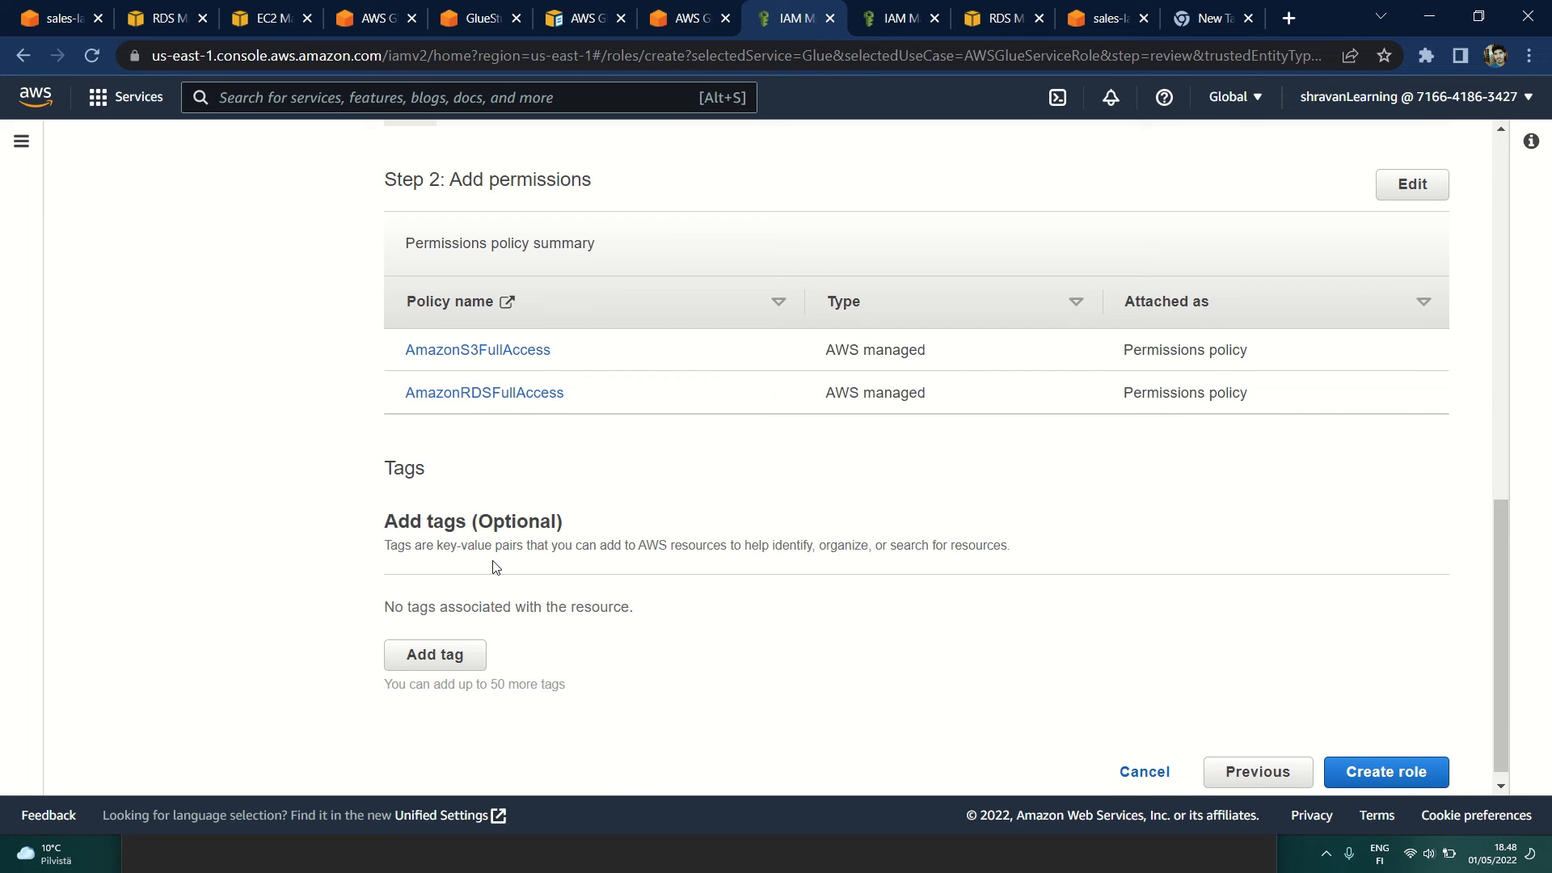
click(1384, 761)
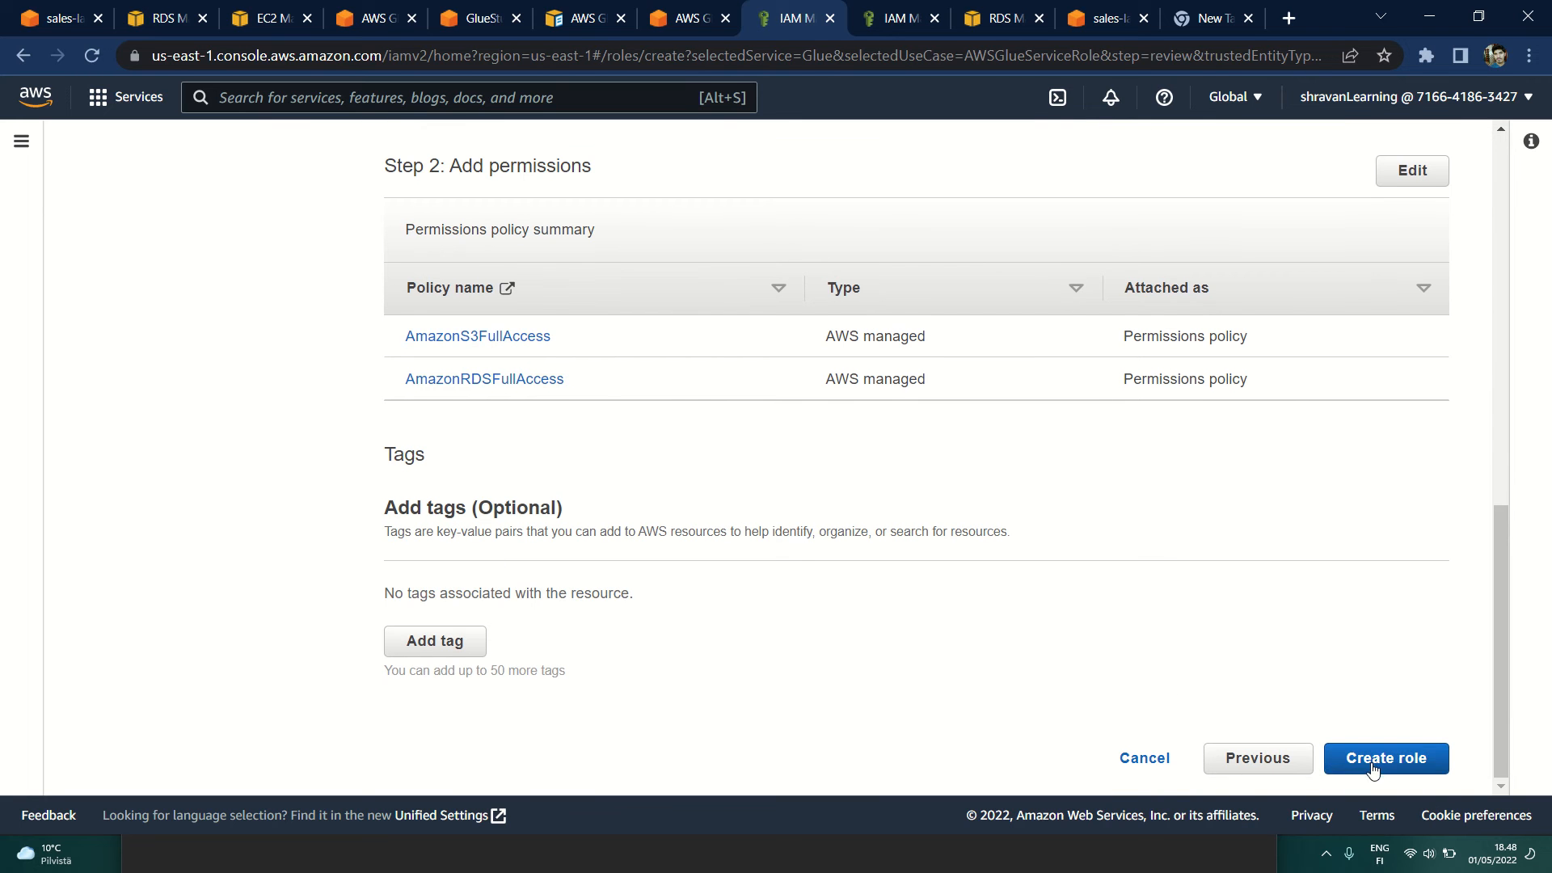
Step: Return to the existing Glue_RDS_conn_Role and look over its summary and attached permissions policies
click(891, 27)
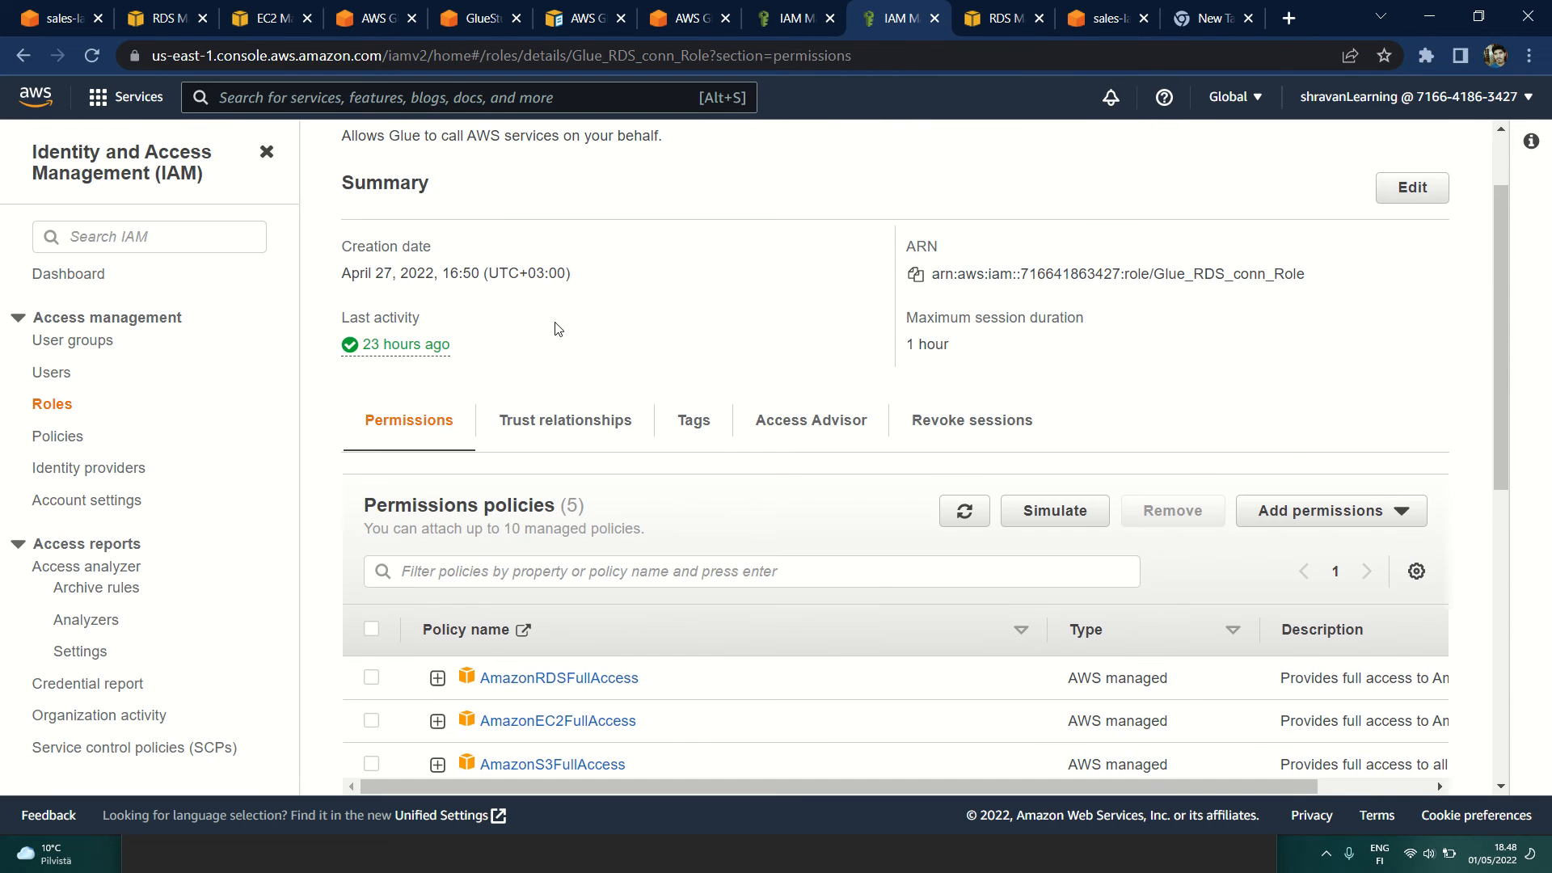
scroll(711, 578, down, 3)
scroll(805, 608, up, 5)
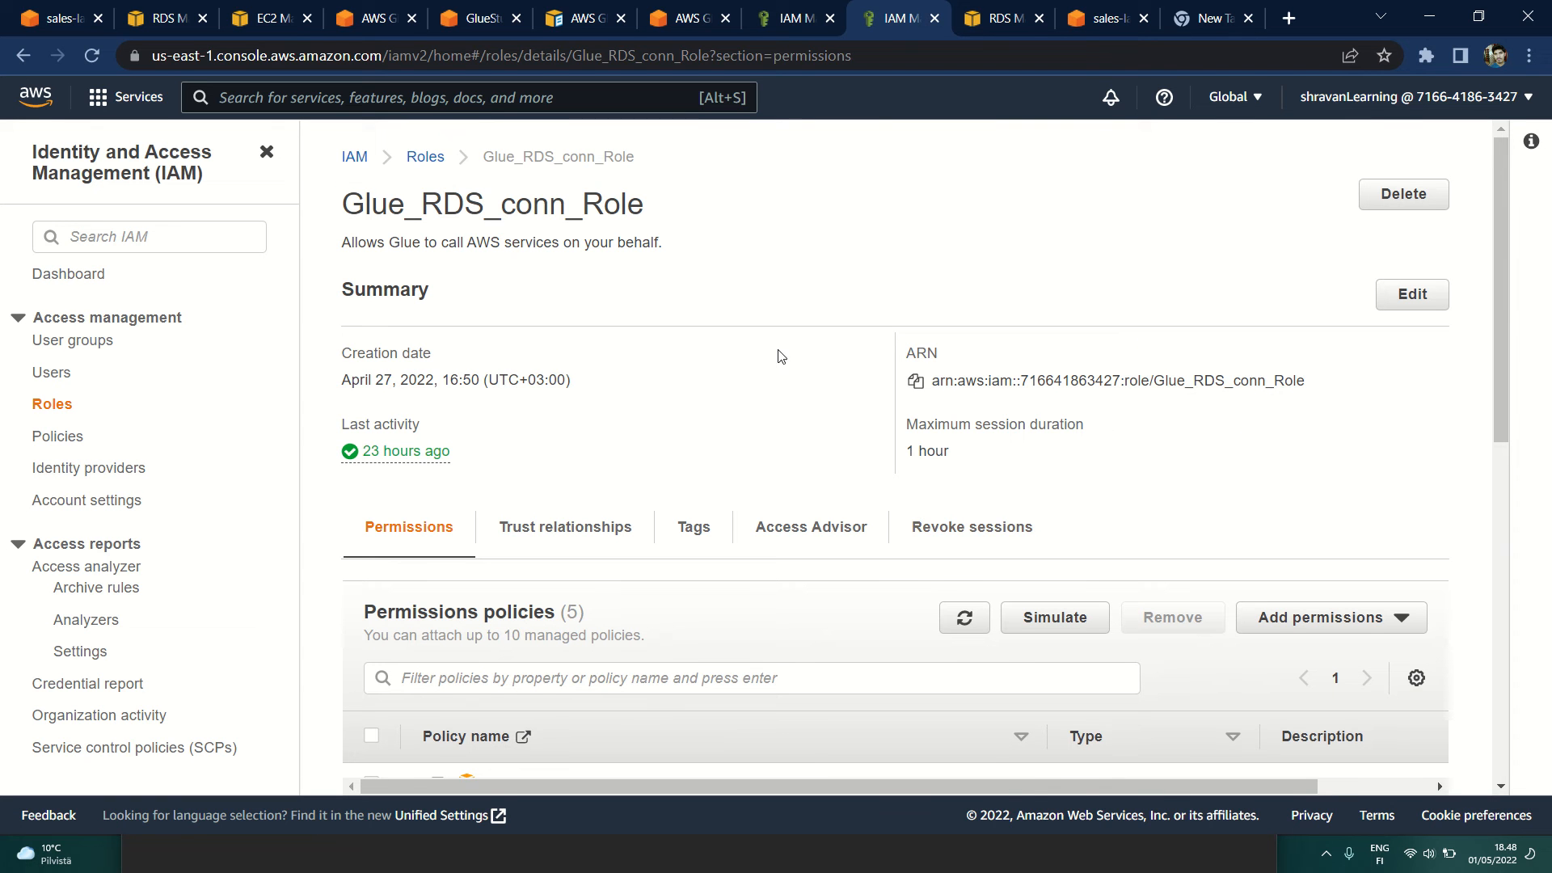
Step: Return to editing myRDS_Crawler and continue with Glue_RDS_conn_Role as the IAM role and Run on demand as the frequency
click(478, 21)
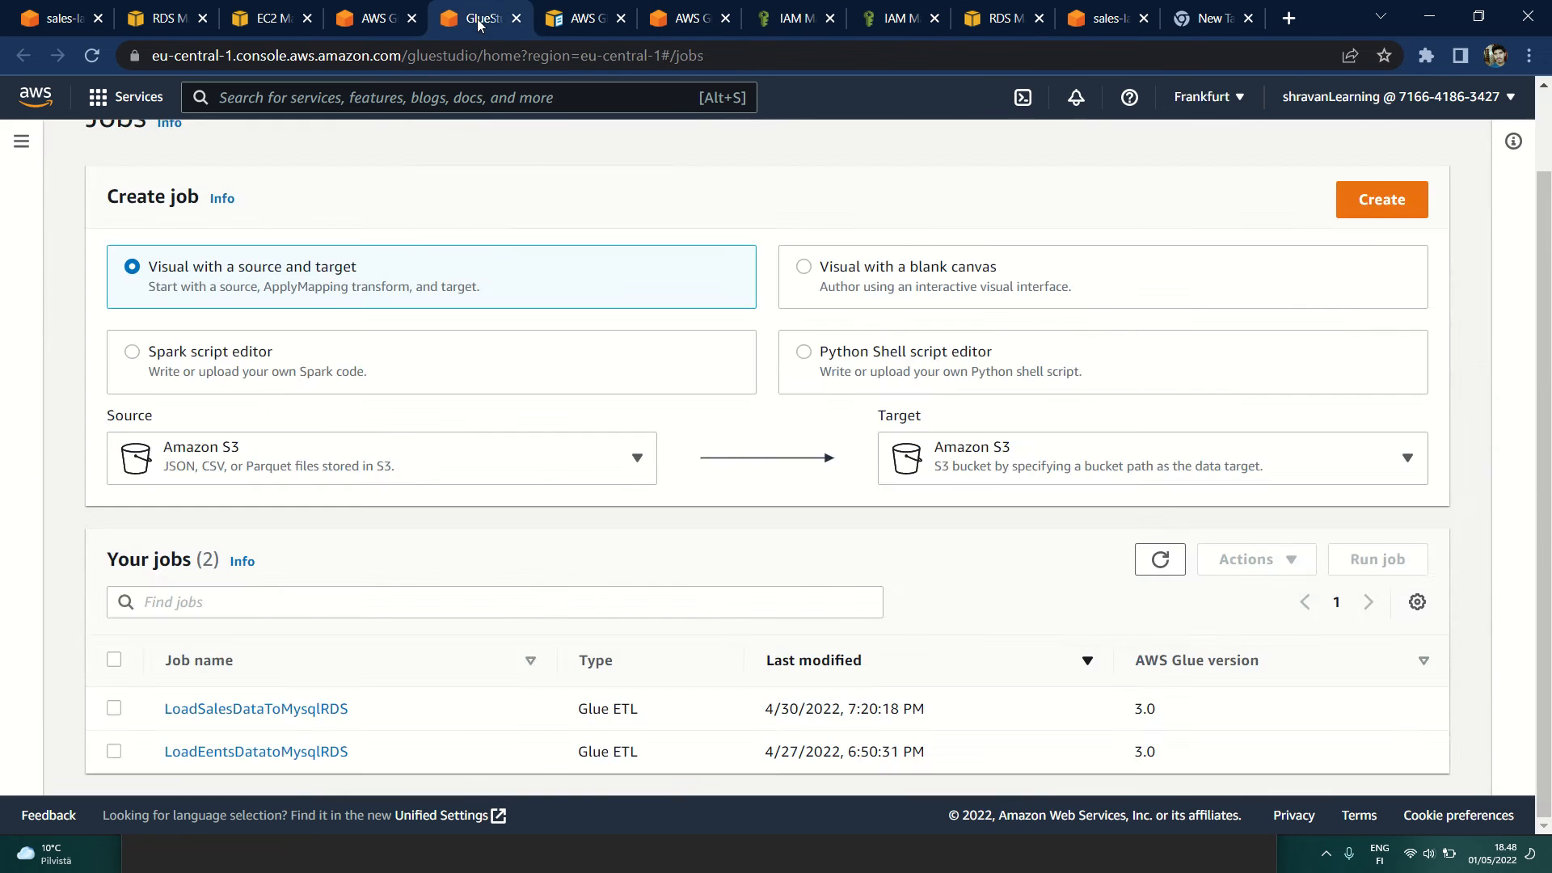
click(395, 12)
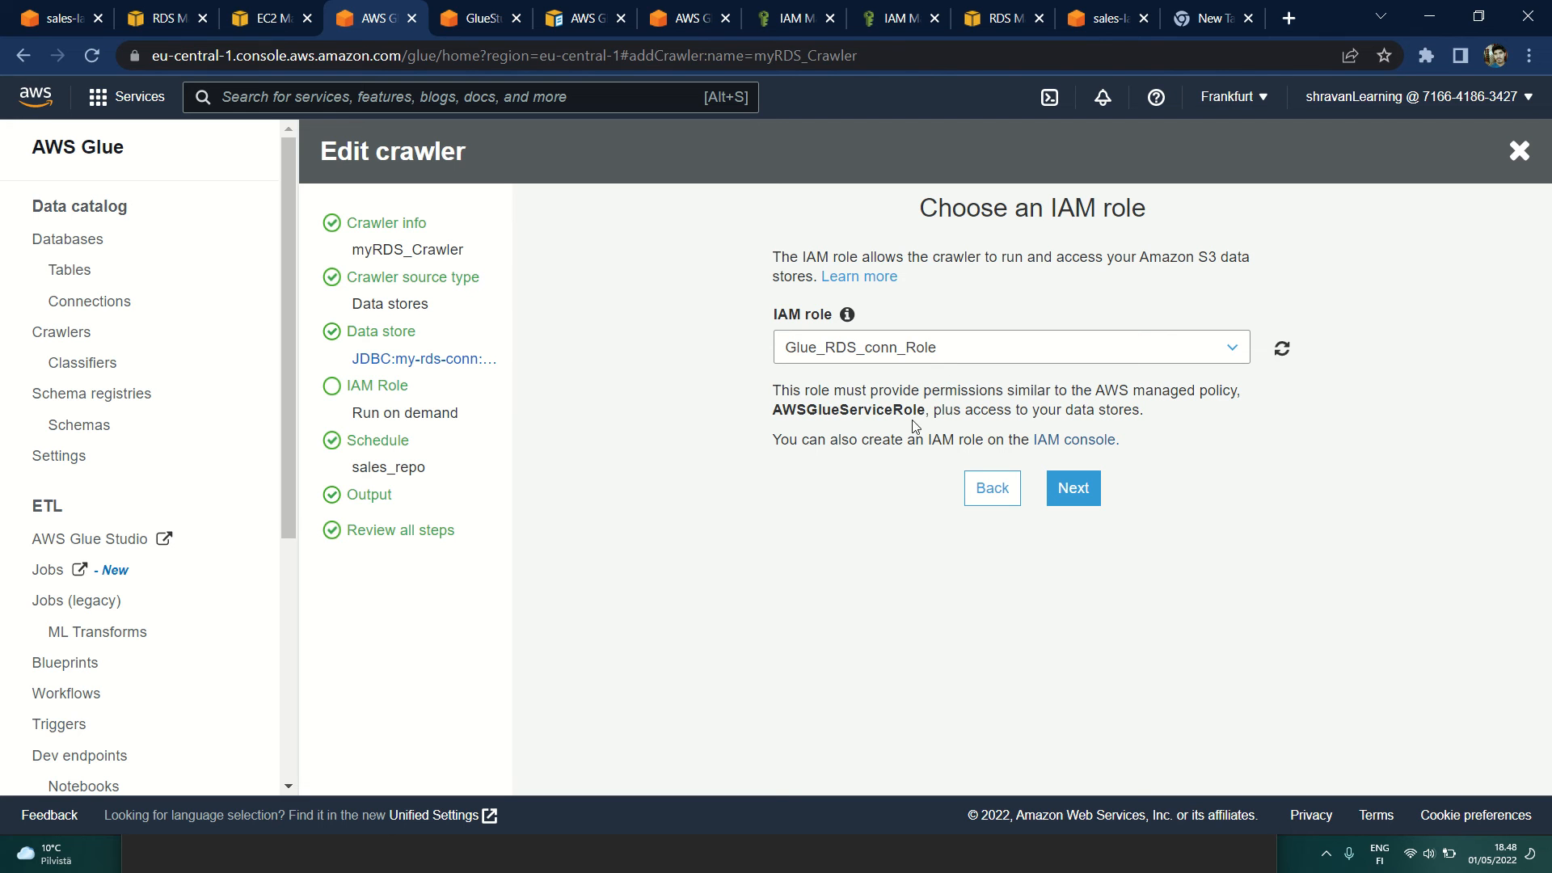
click(1067, 495)
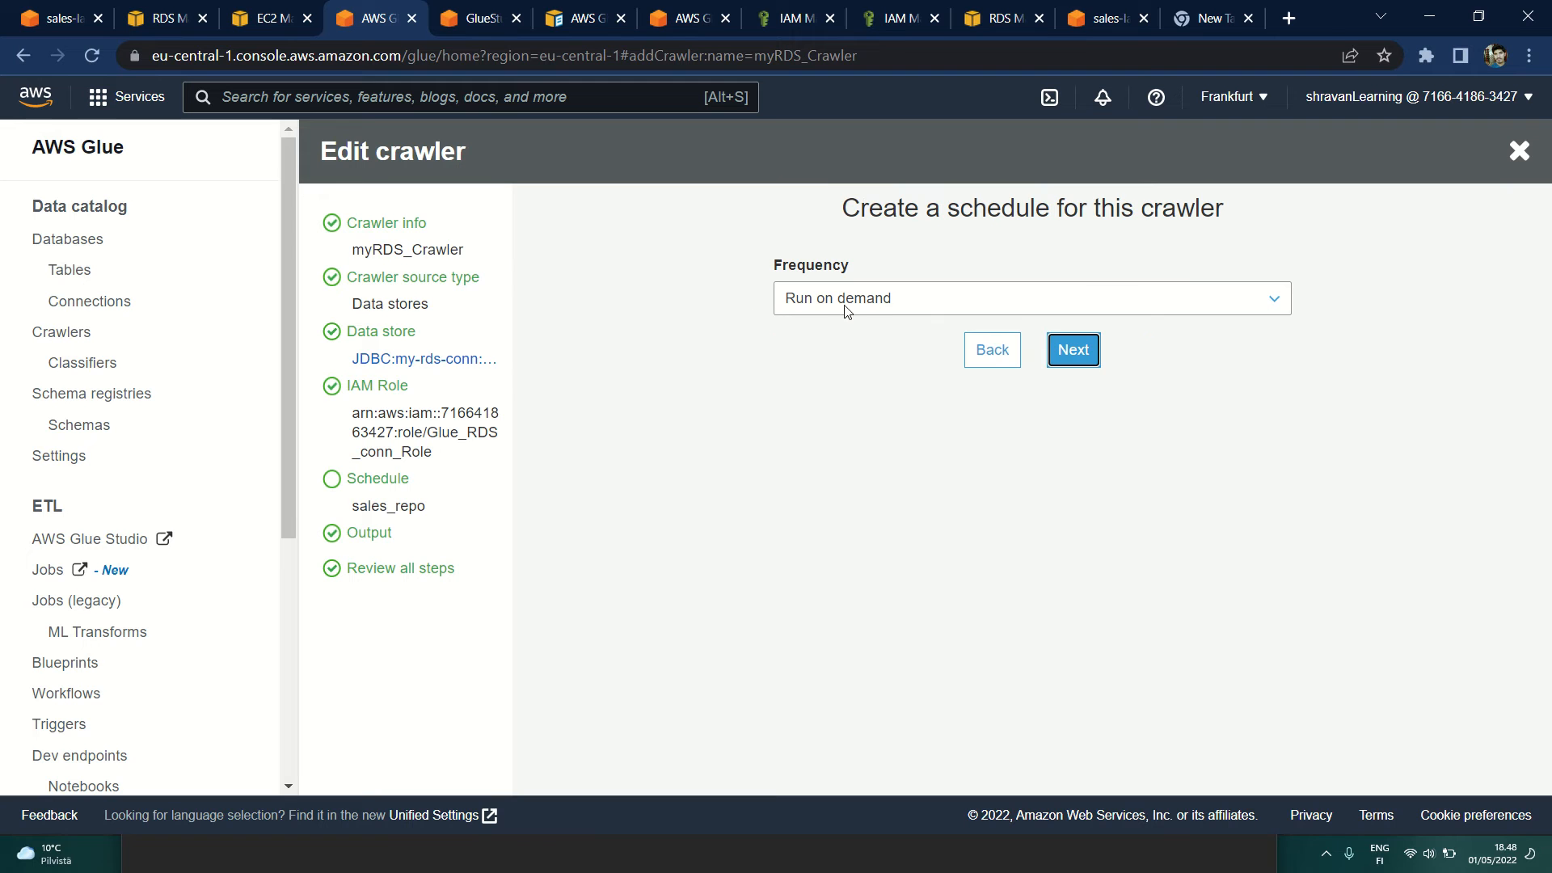
click(1065, 368)
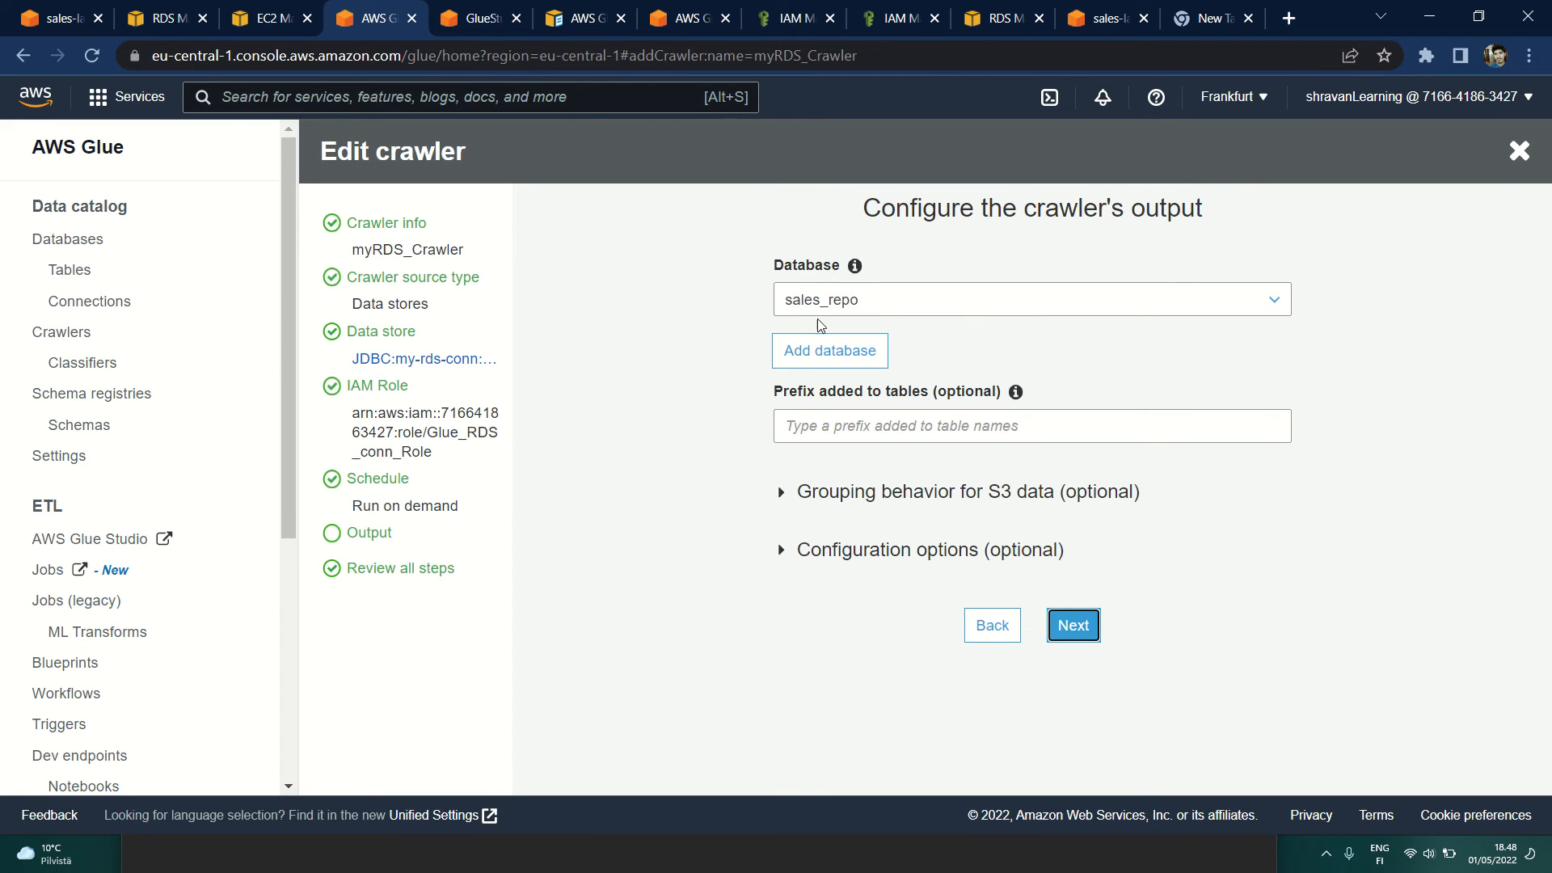
Step: Expand and examine the crawler output's configuration options and grouping behavior for S3 data
click(790, 553)
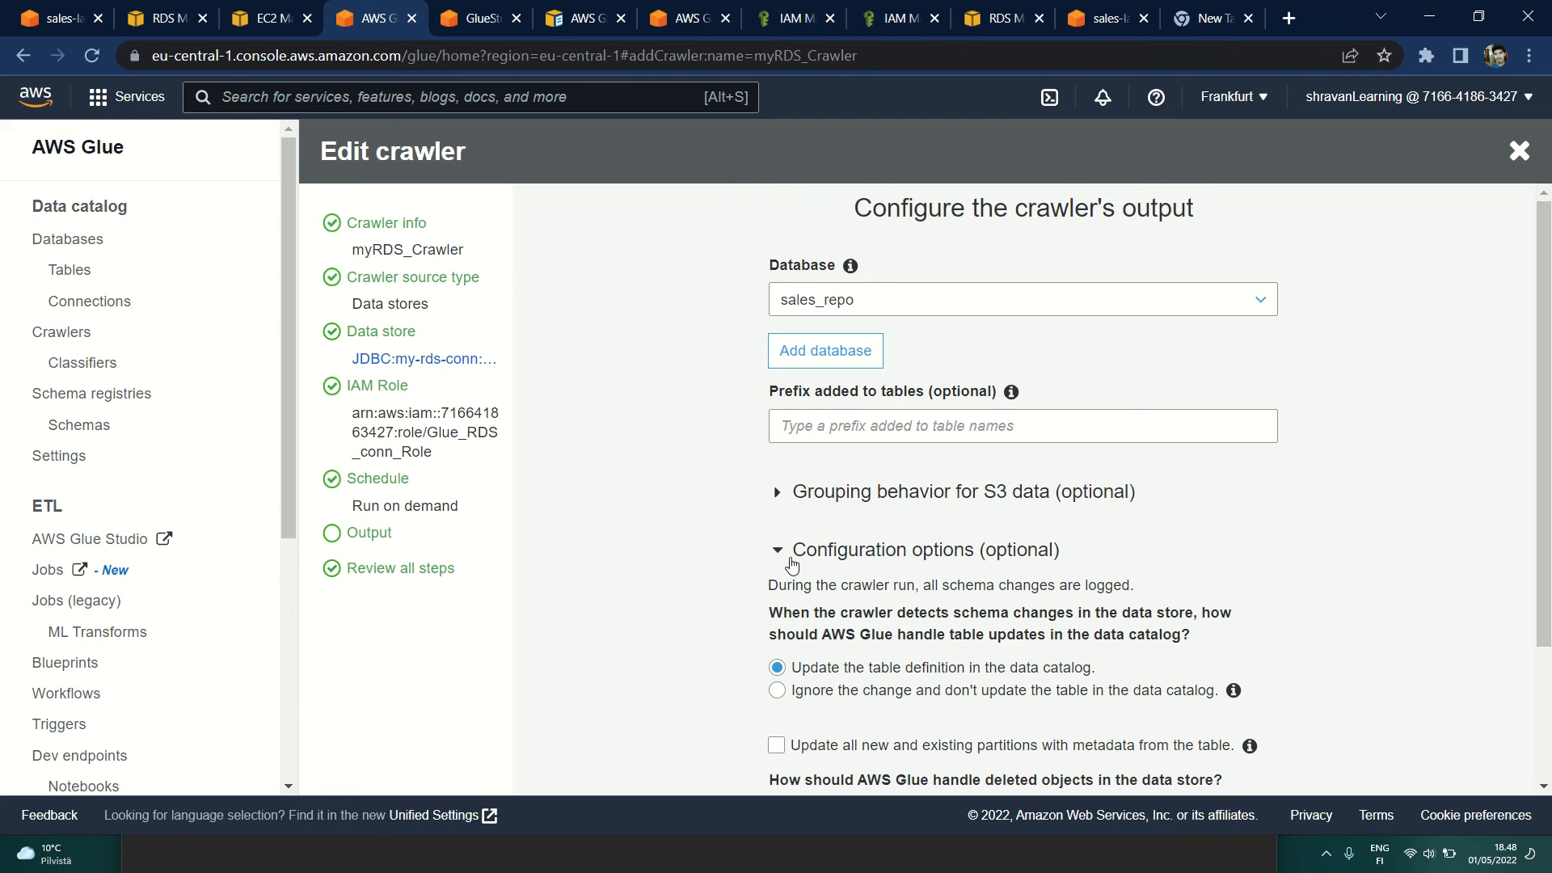
click(777, 492)
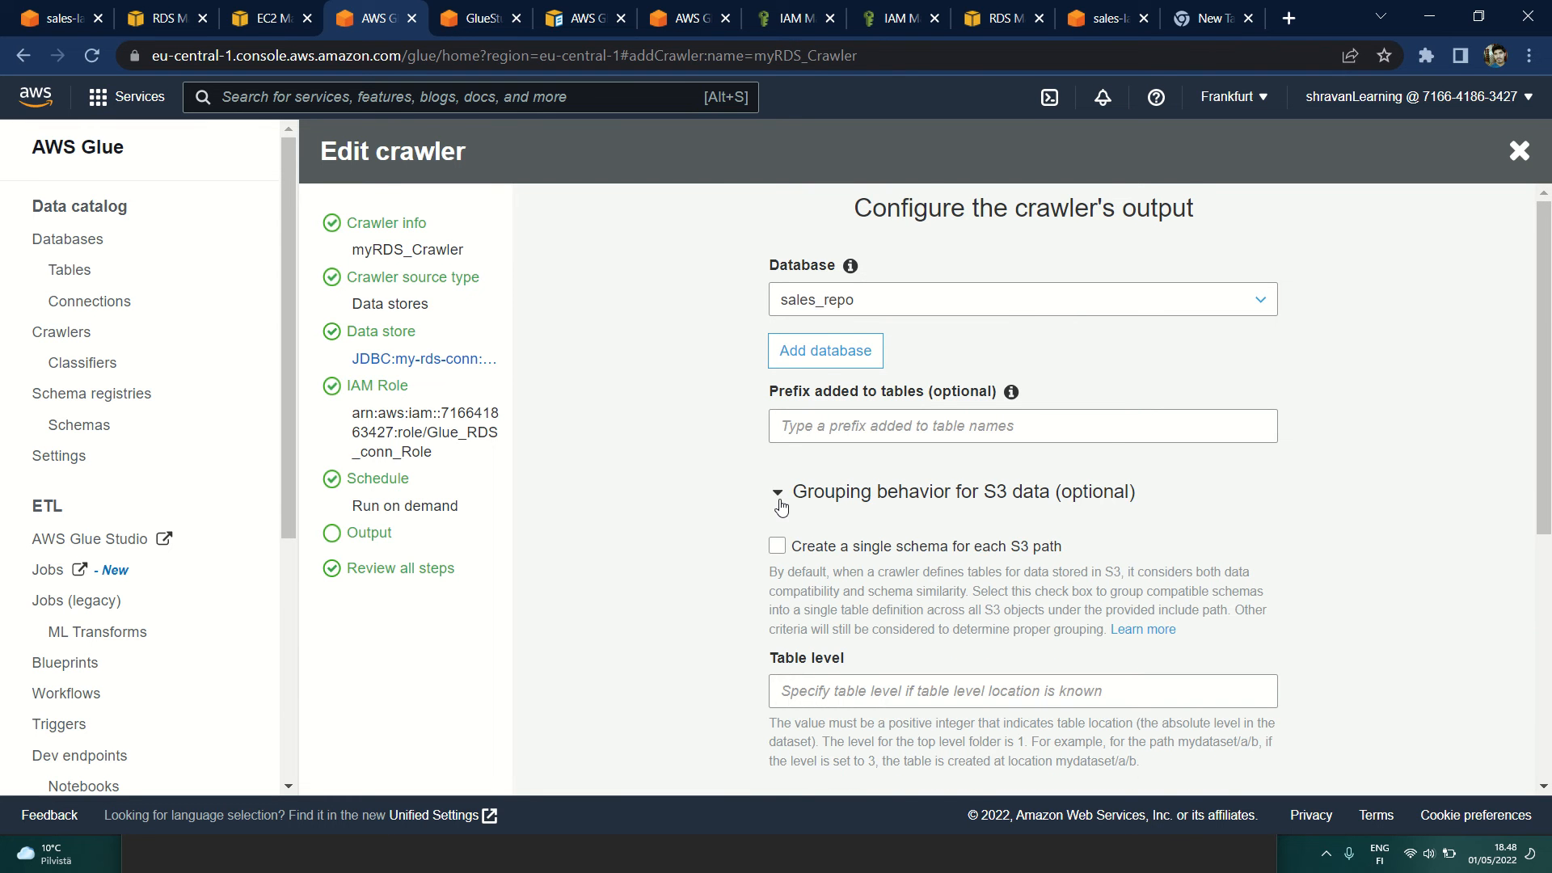
scroll(779, 507, down, 4)
scroll(780, 507, up, 4)
Step: Choose sales_repo as the crawler's output database, keep the default output options and review all crawler settings
click(877, 301)
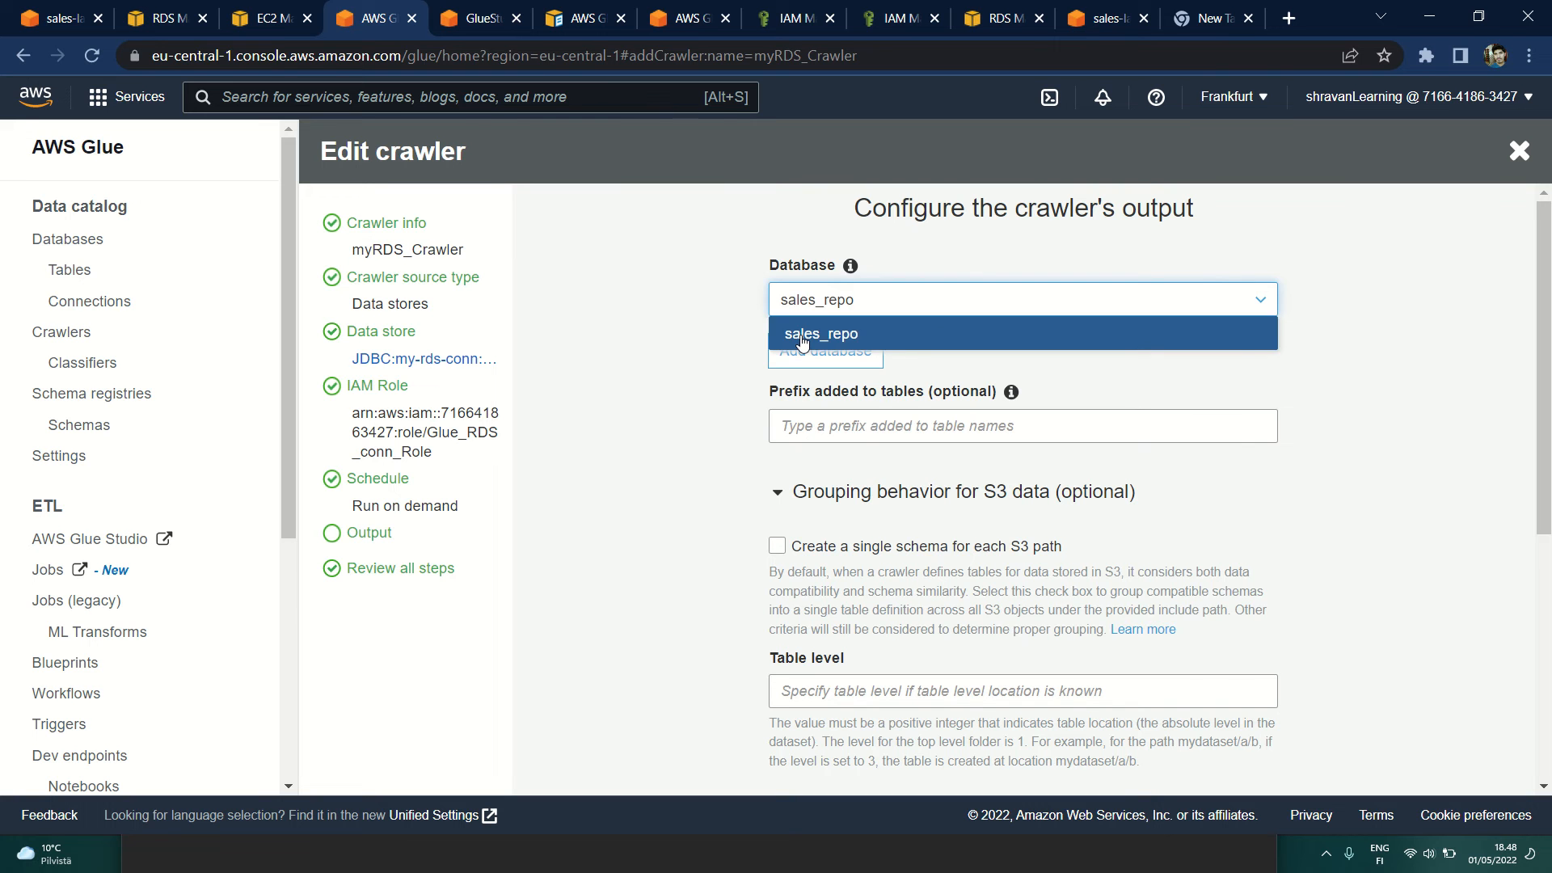
click(804, 333)
scroll(681, 408, down, 5)
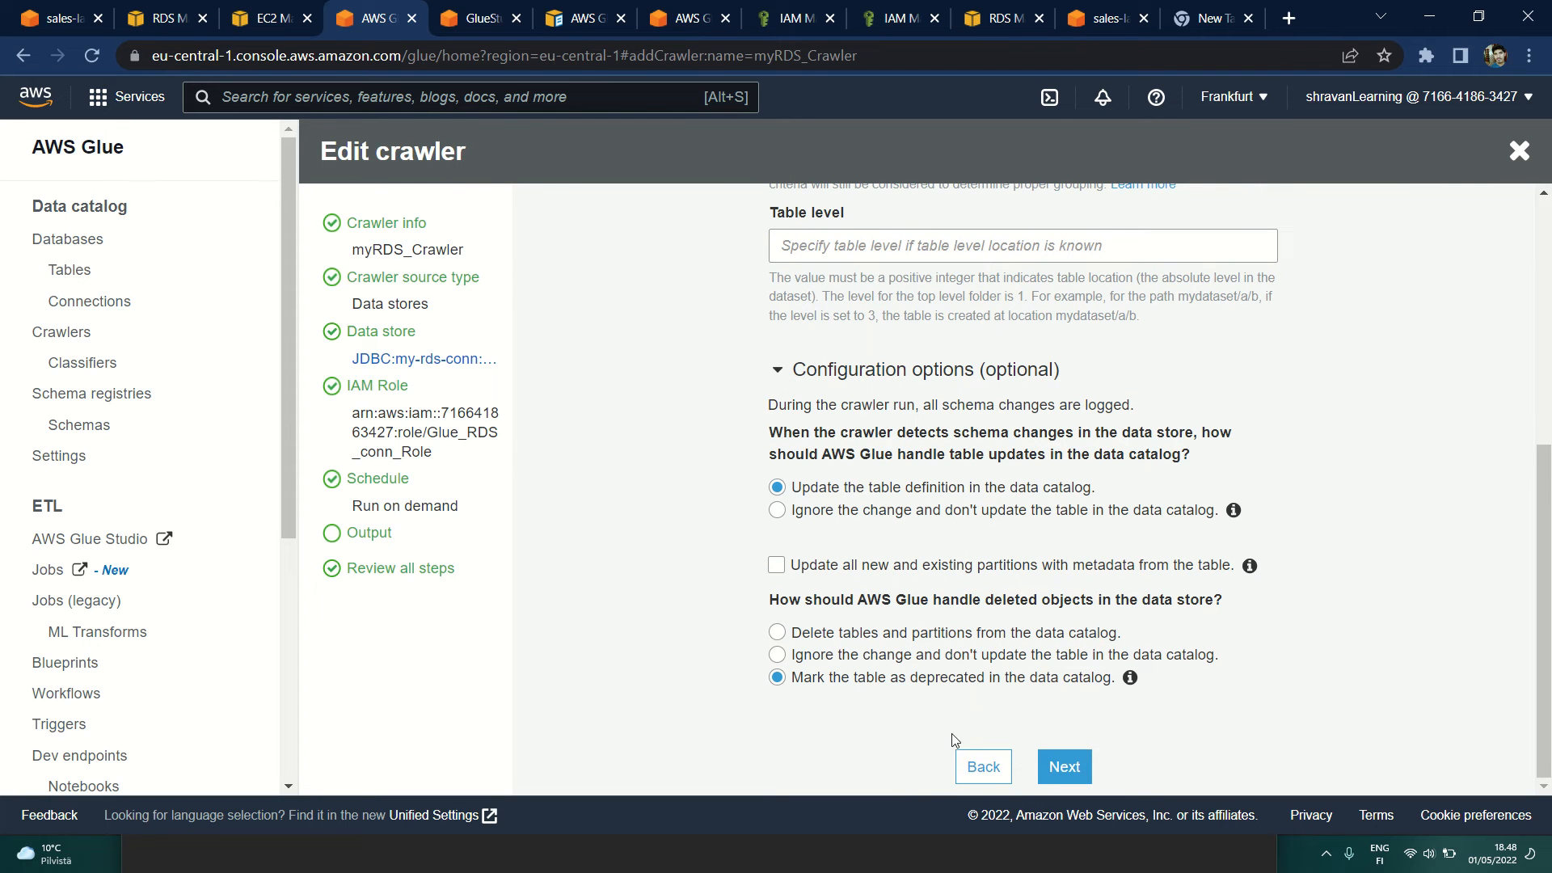
click(1049, 776)
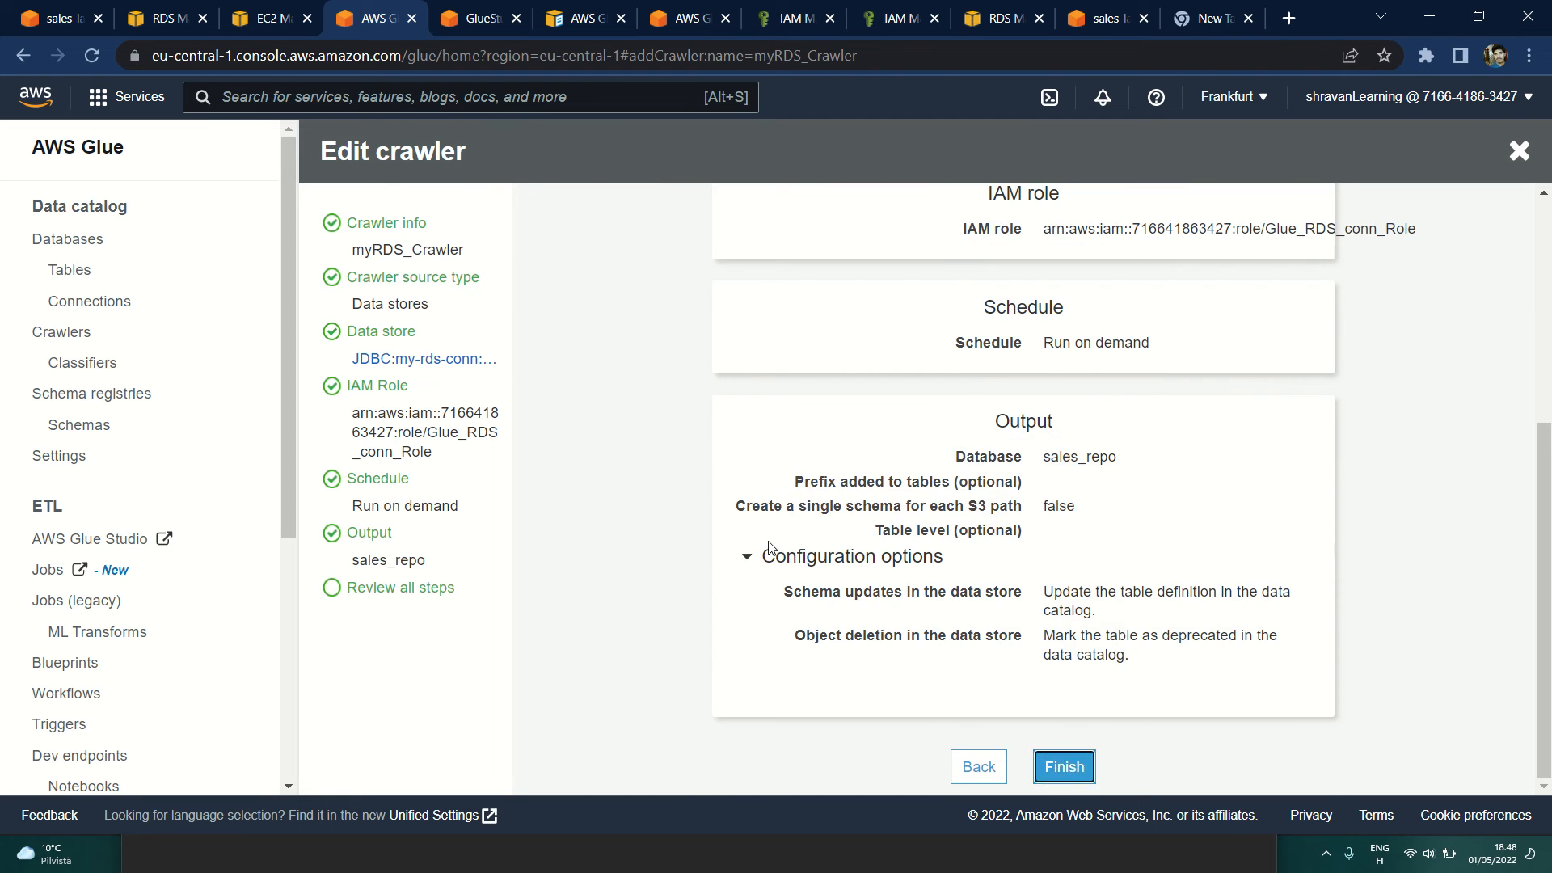
scroll(935, 364, up, 5)
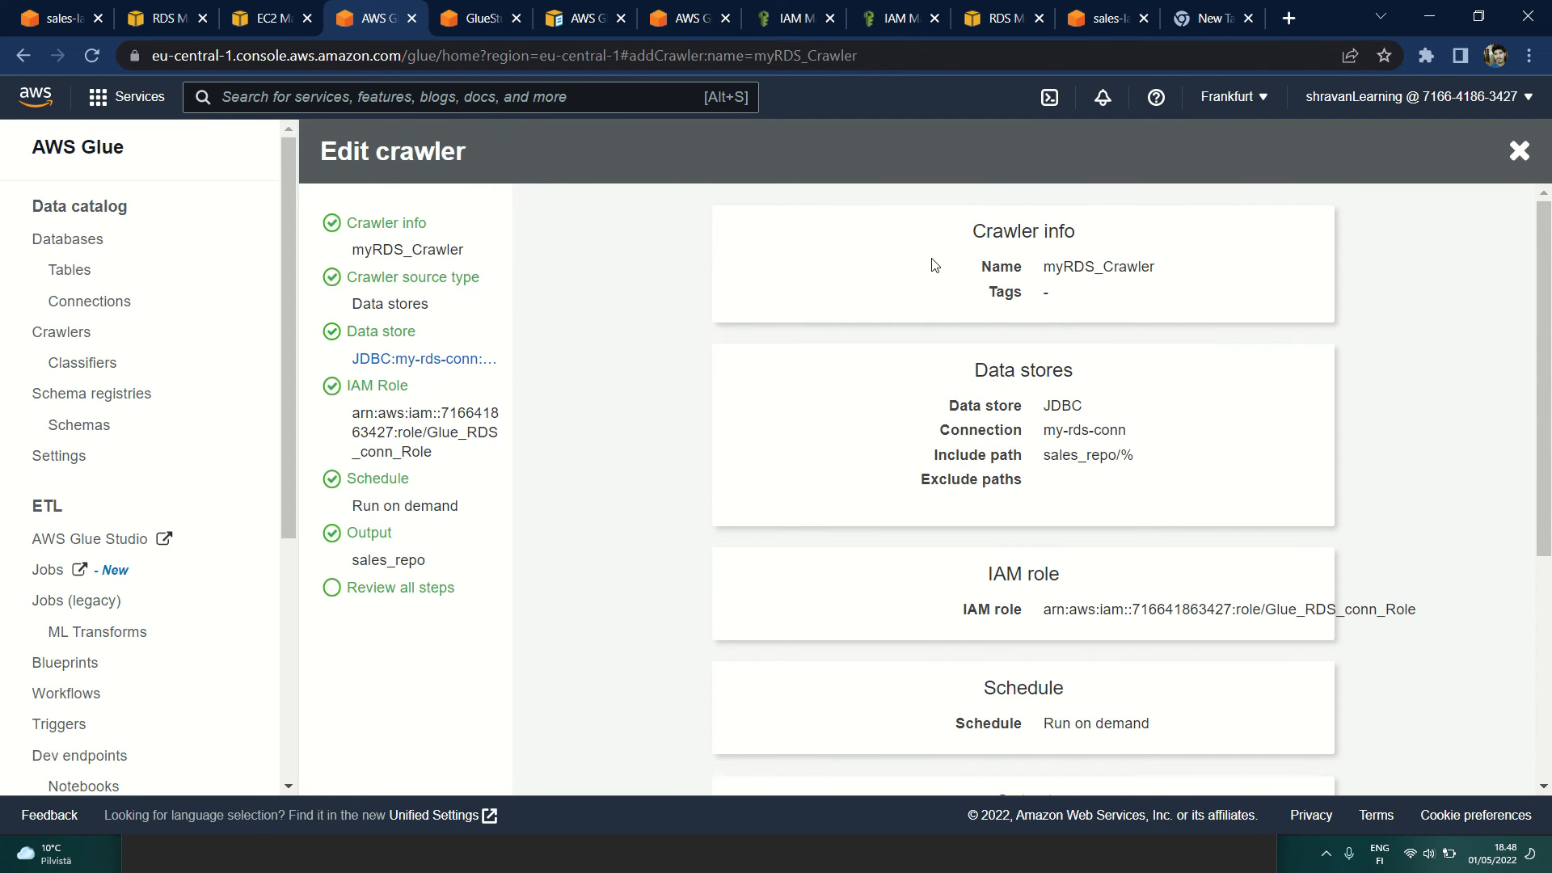
scroll(935, 408, down, 5)
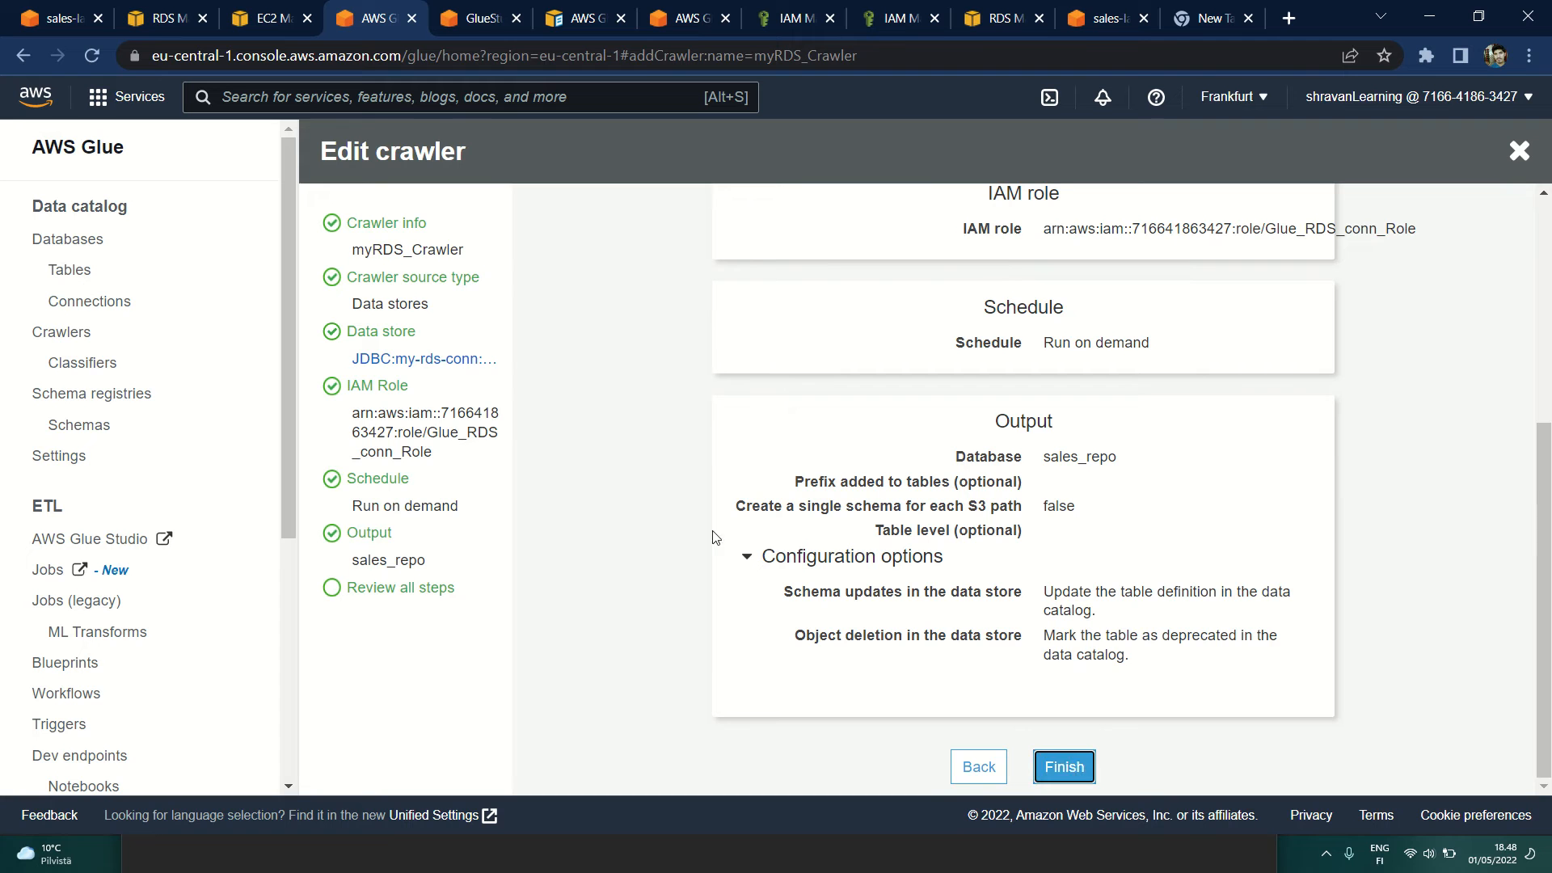
Step: Leave the crawler editor for the crawlers list and run myRDS_Crawler
click(60, 333)
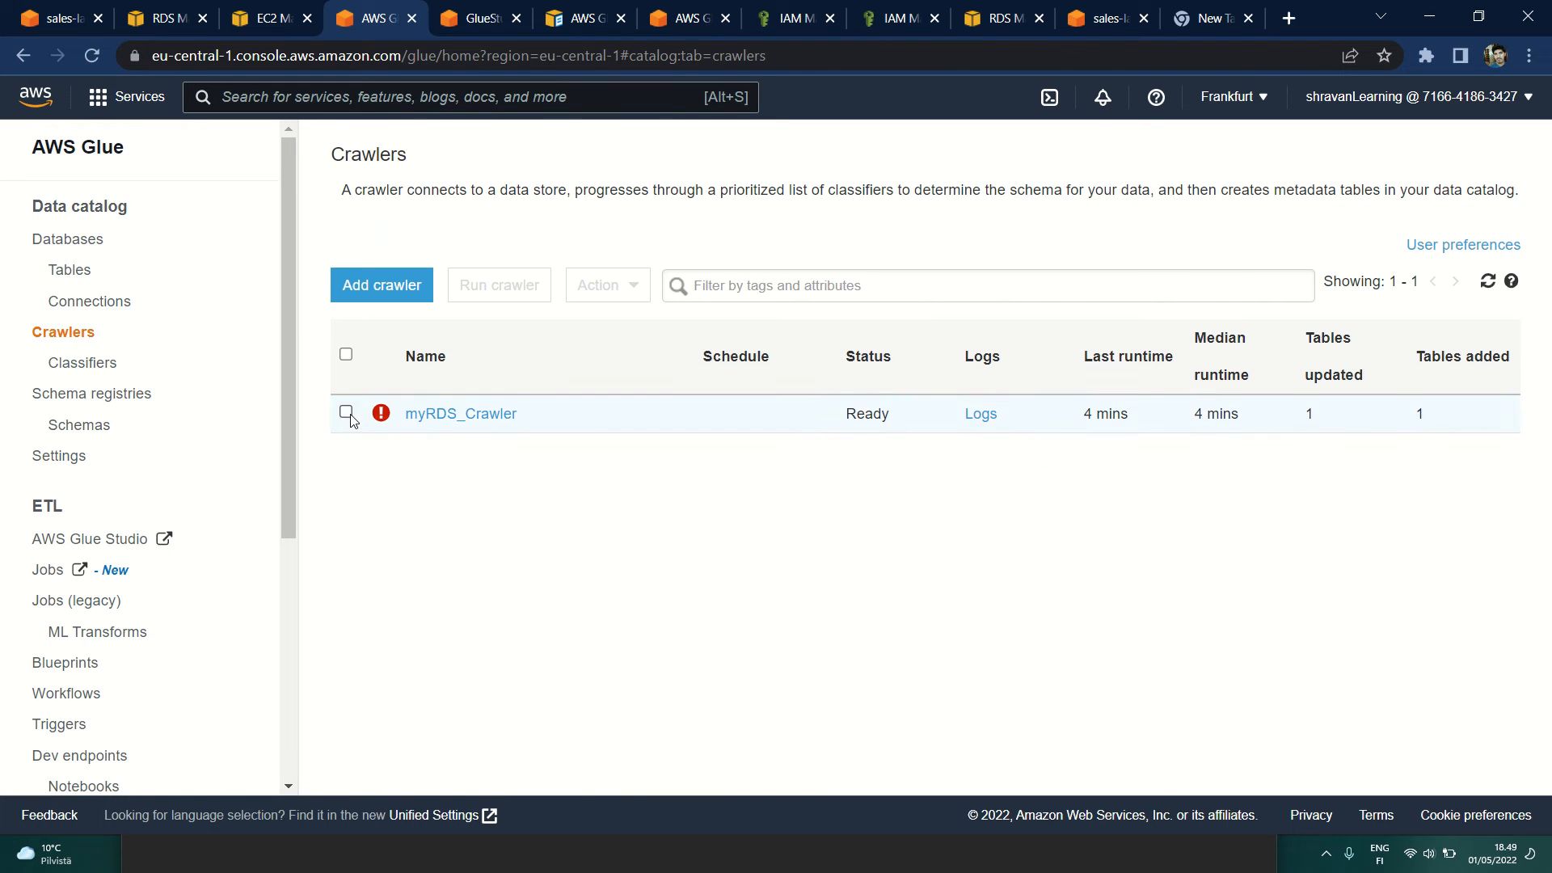
click(346, 413)
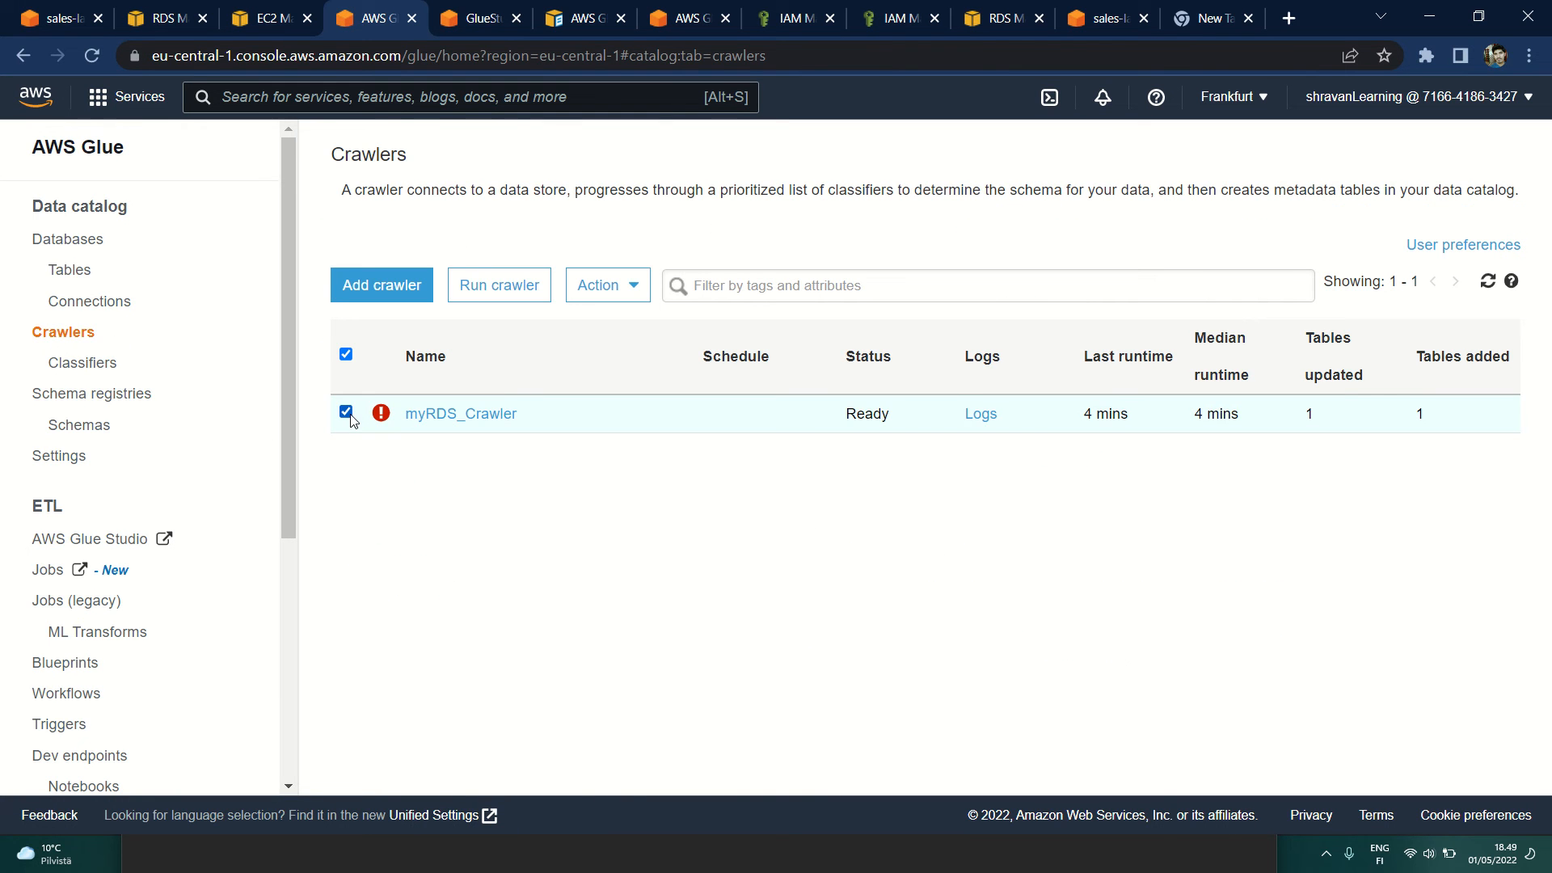
click(506, 284)
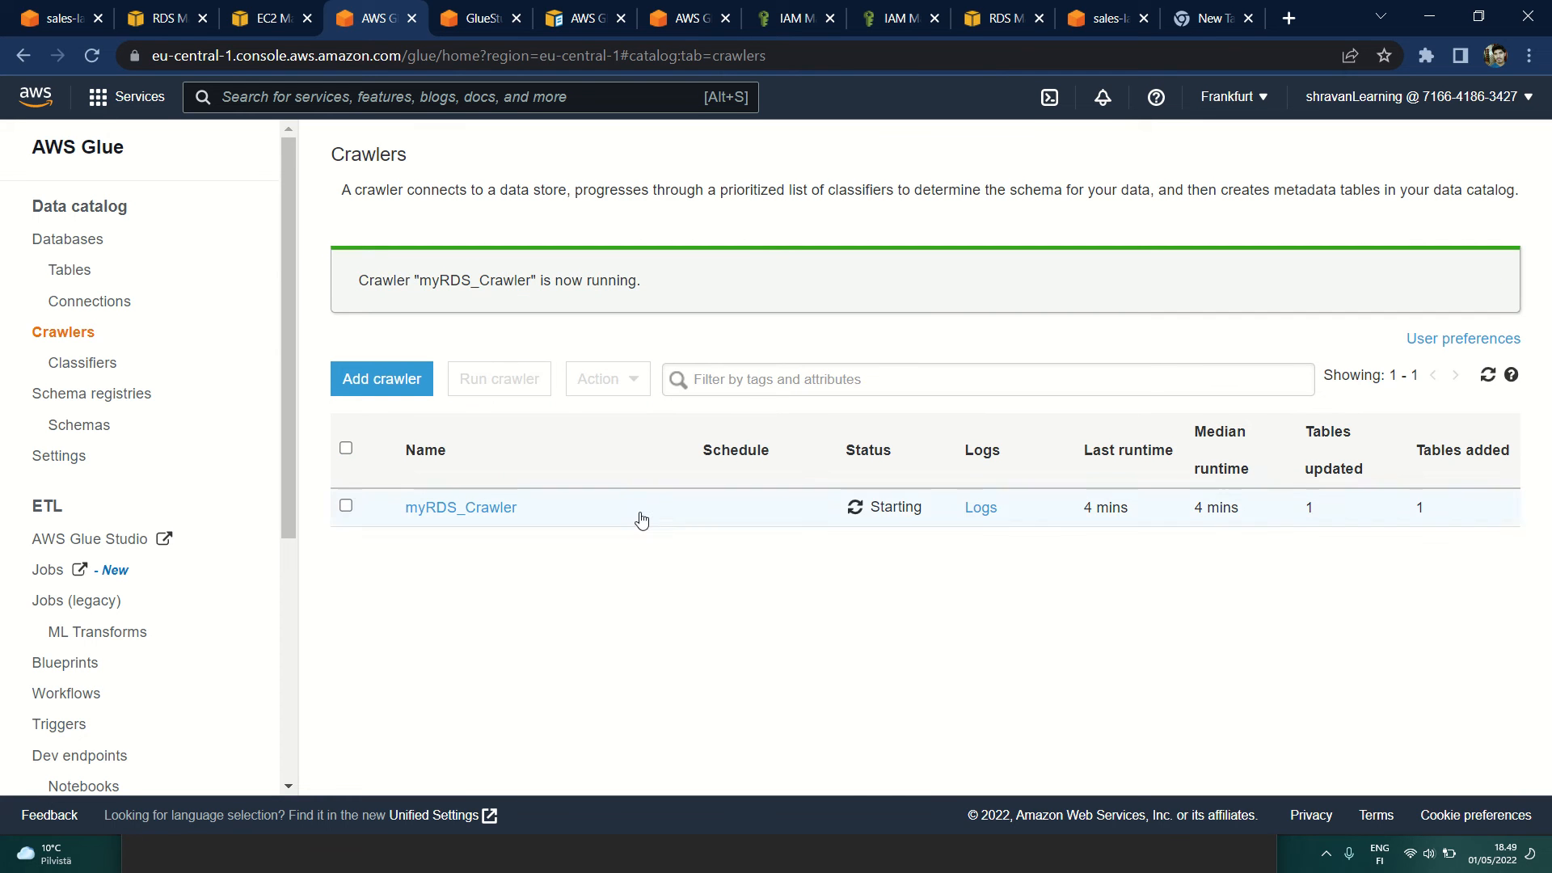
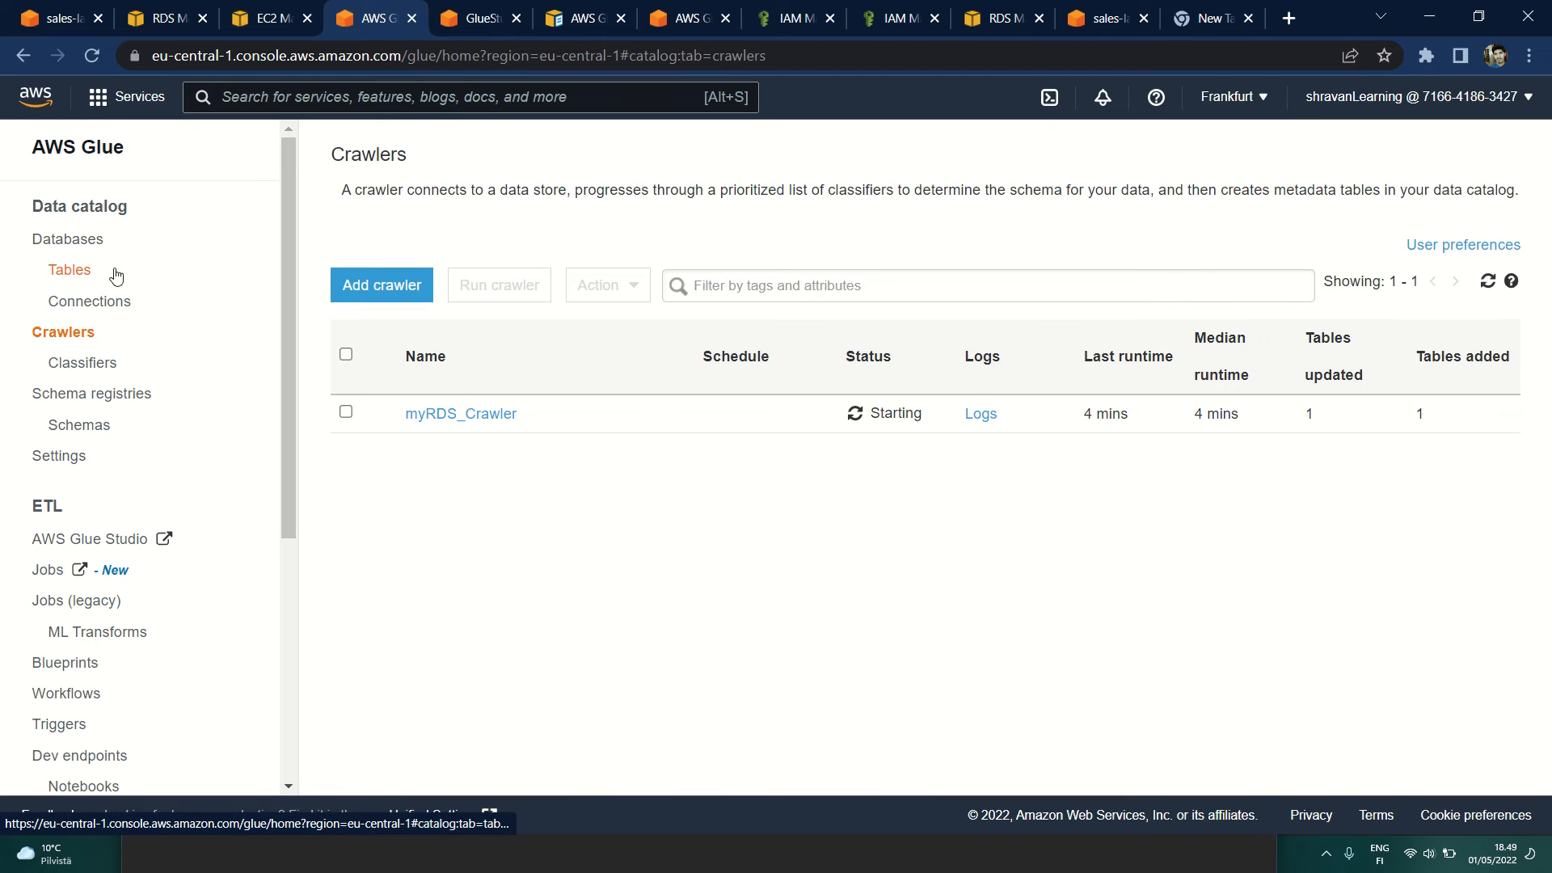
Step: Open the sales_repo database in the Glue data catalog and list its tables
click(74, 246)
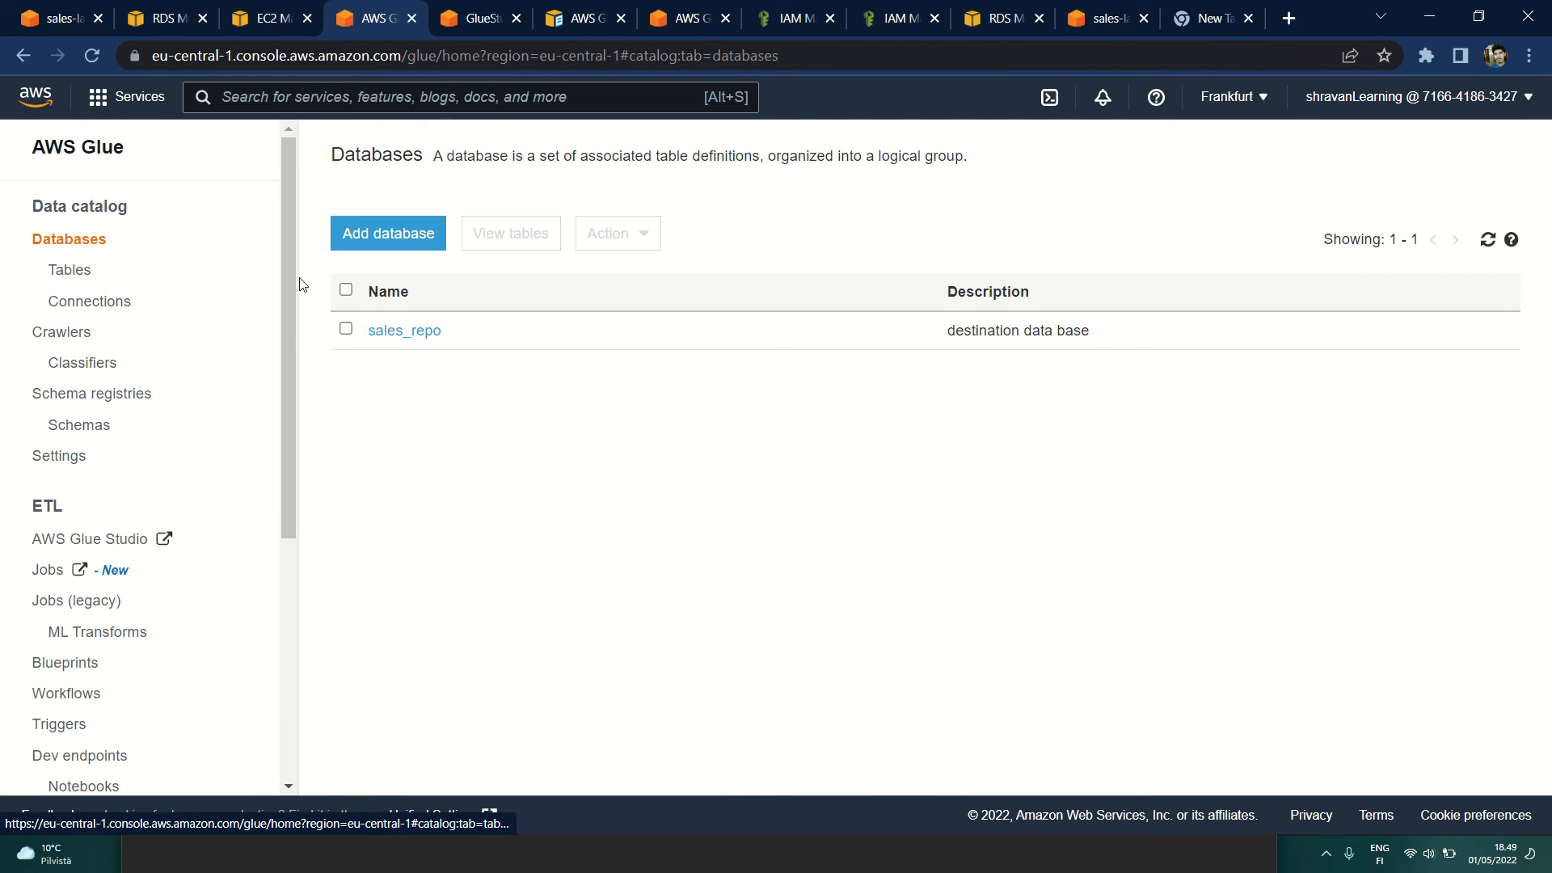
click(396, 330)
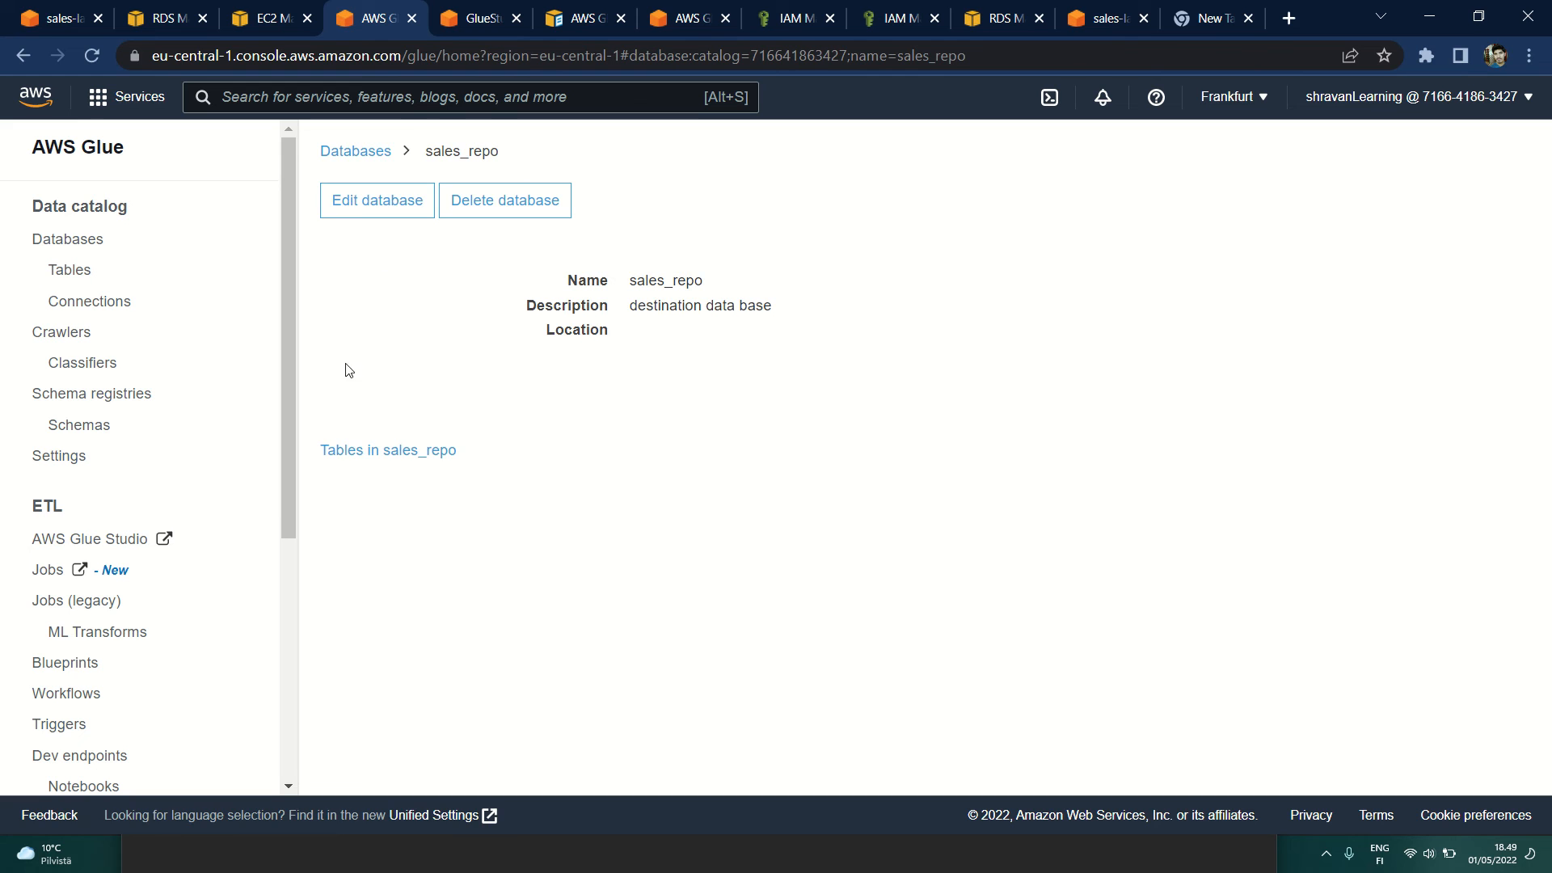
drag(312, 454, 428, 453)
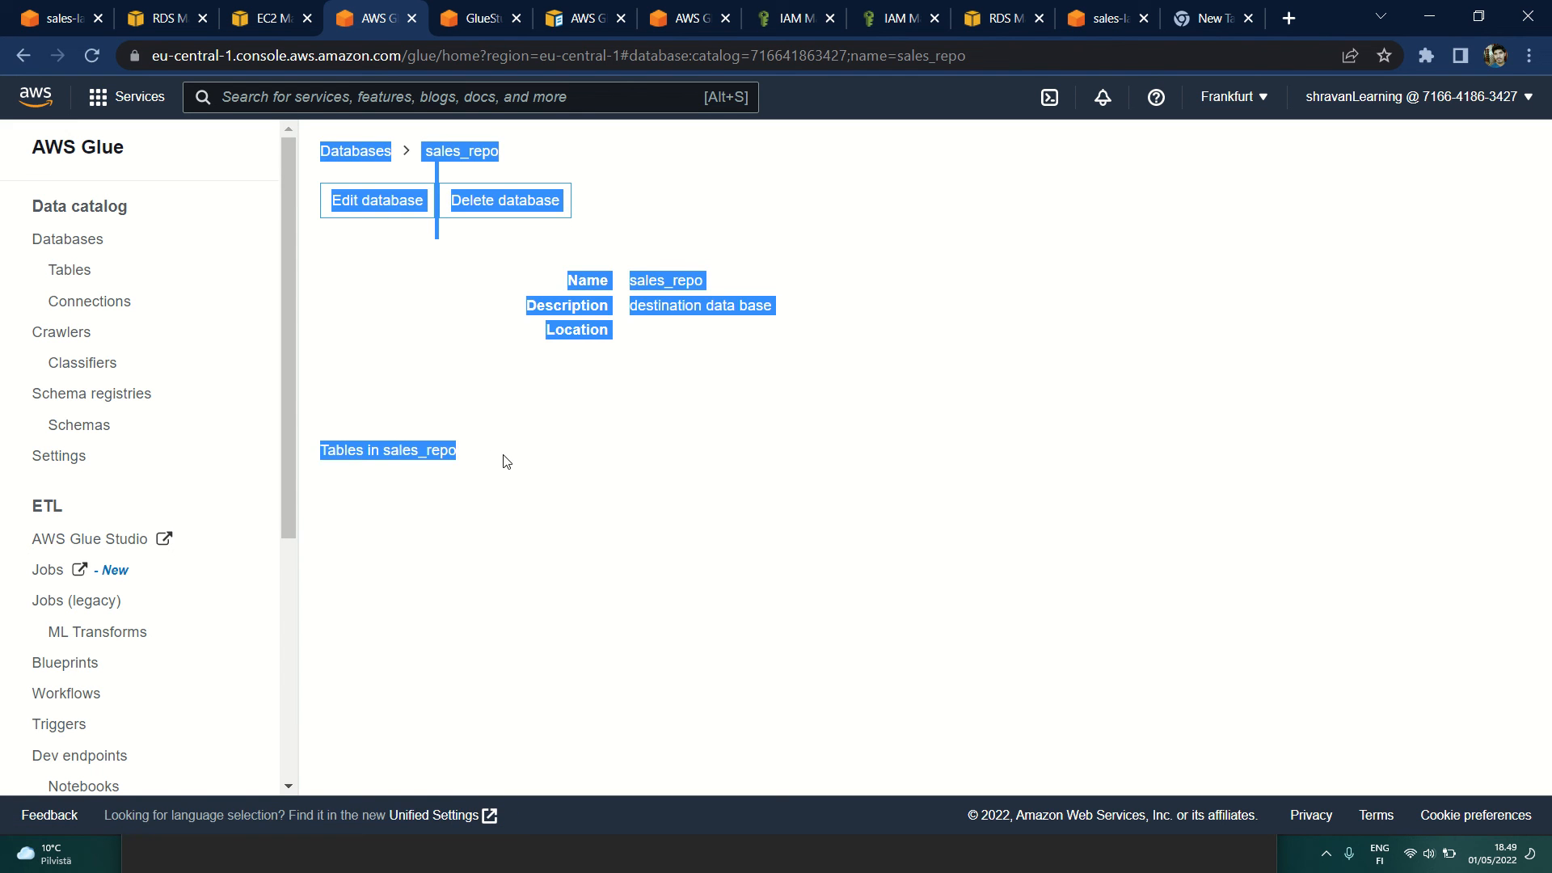
click(549, 462)
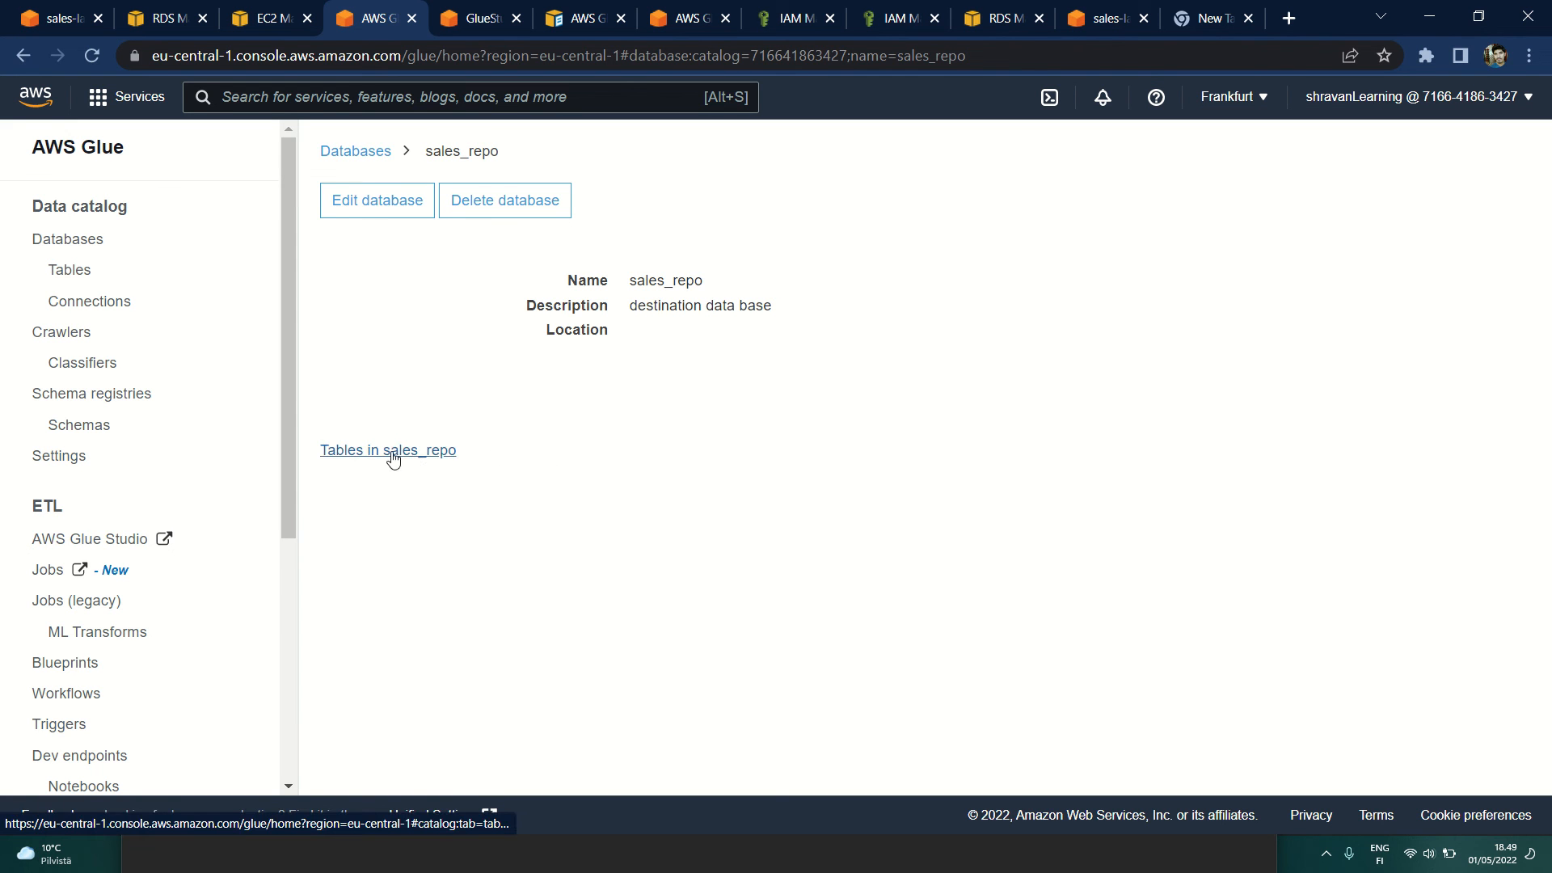
click(394, 458)
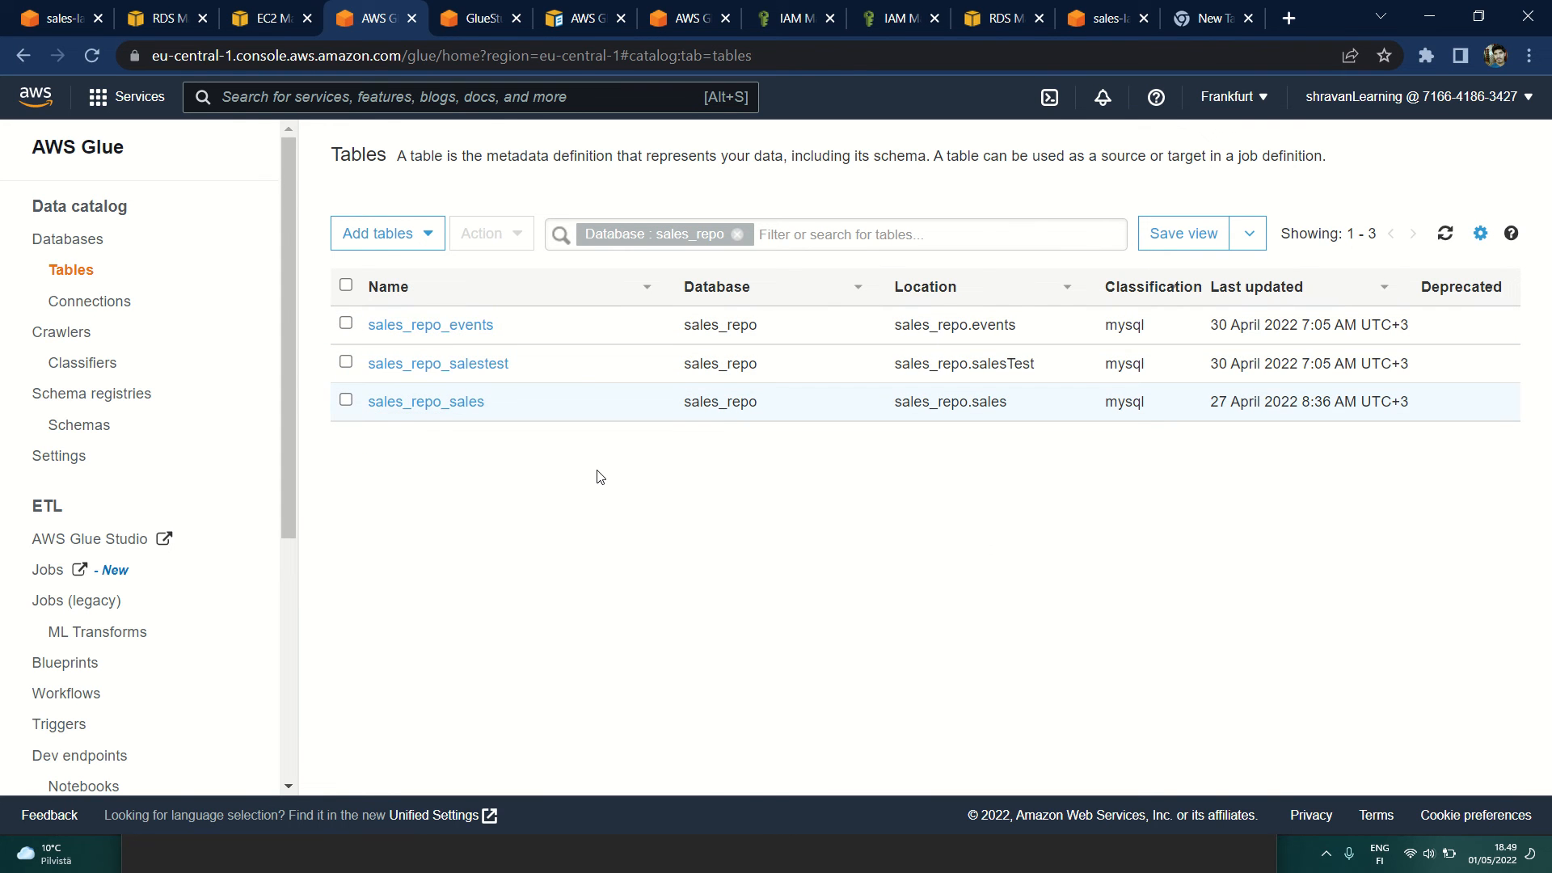
Step: Switch to MySQL Workbench to examine the salesTest table's columns, and return to the Glue tables list
key(alt+Tab)
key(alt+Tab)
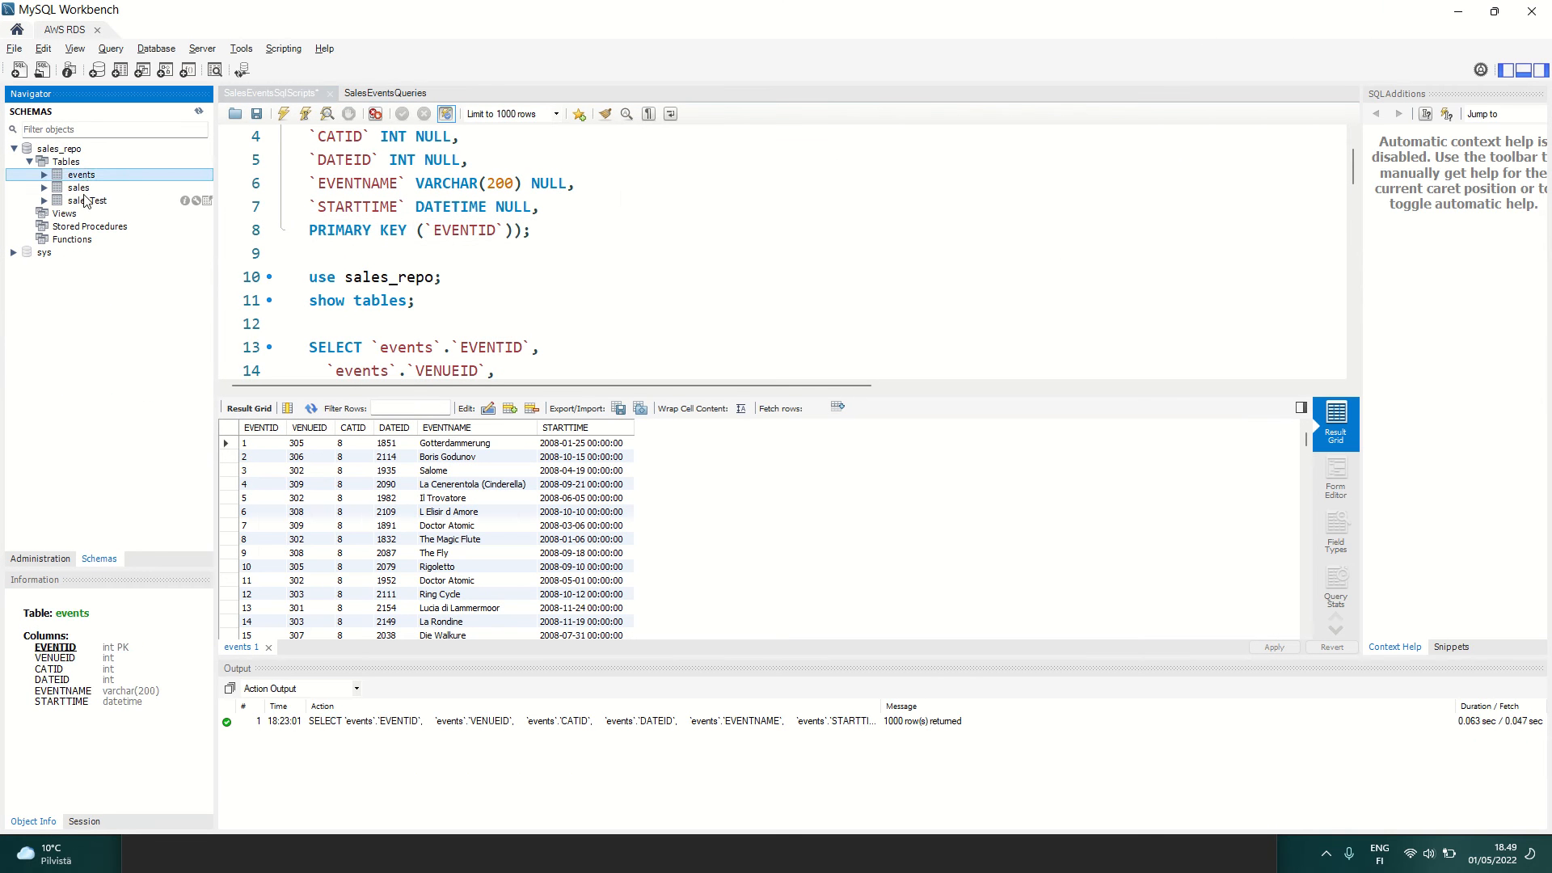
click(91, 200)
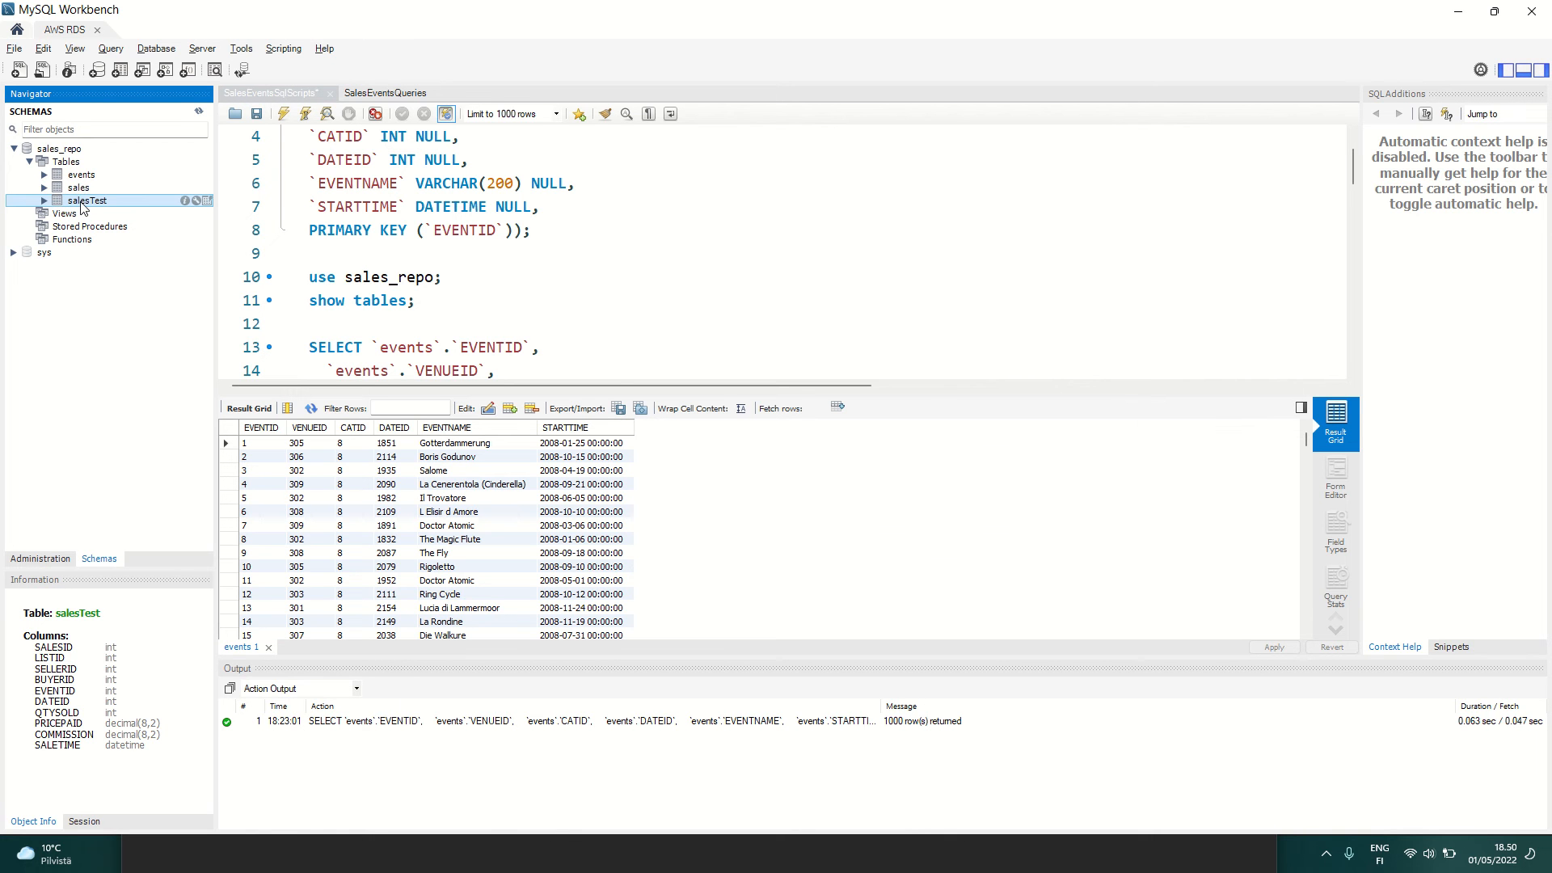
key(alt+Tab)
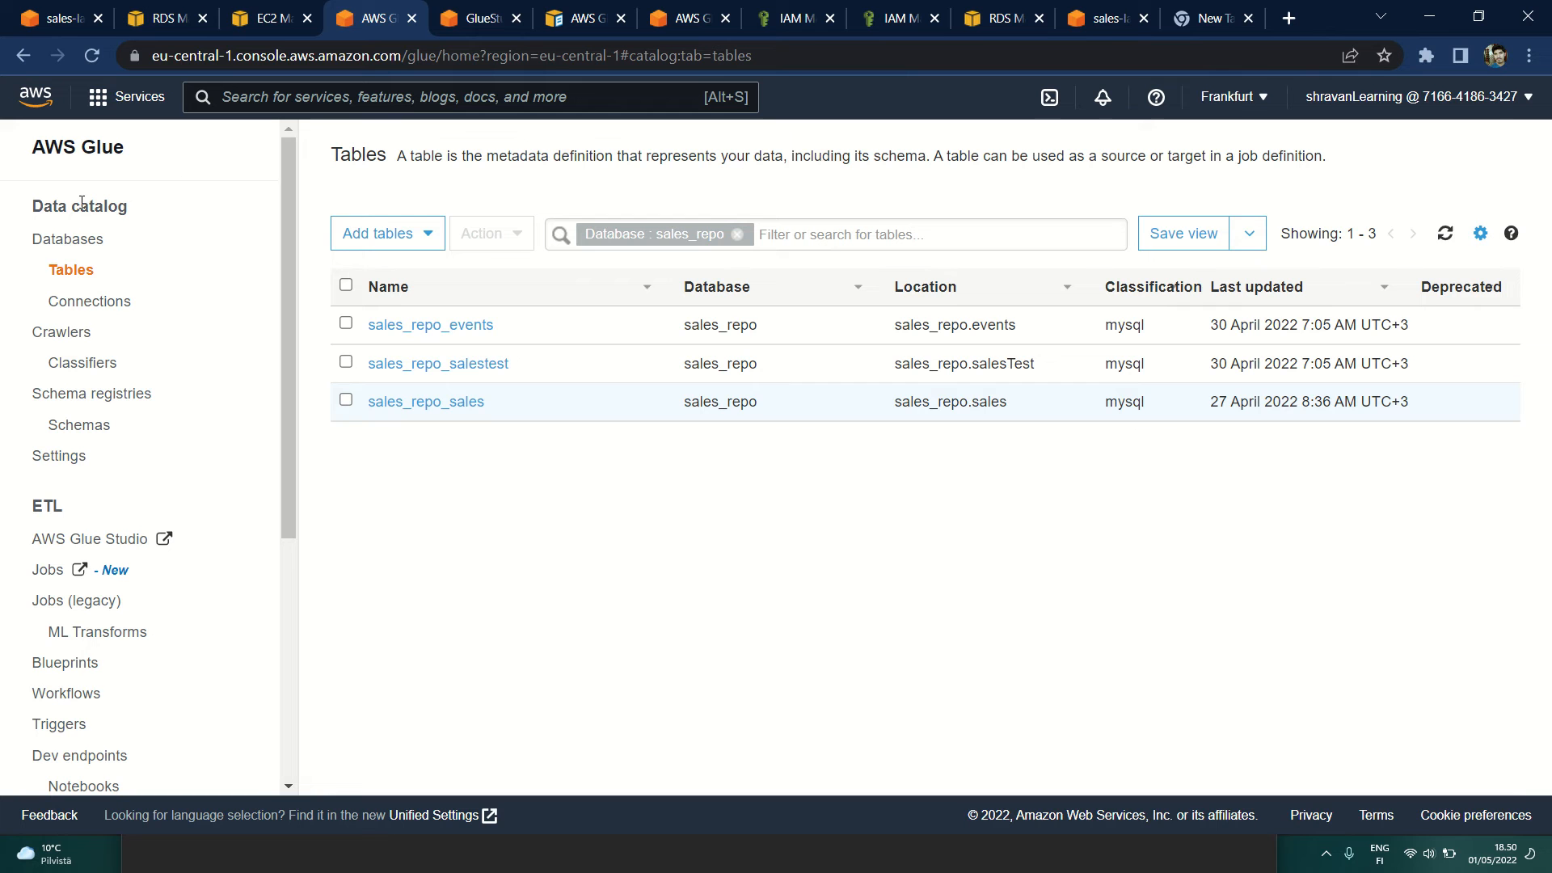
Step: Open the sales_repo_events table in Glue and compare its schema with the events table's columns in MySQL Workbench
click(400, 327)
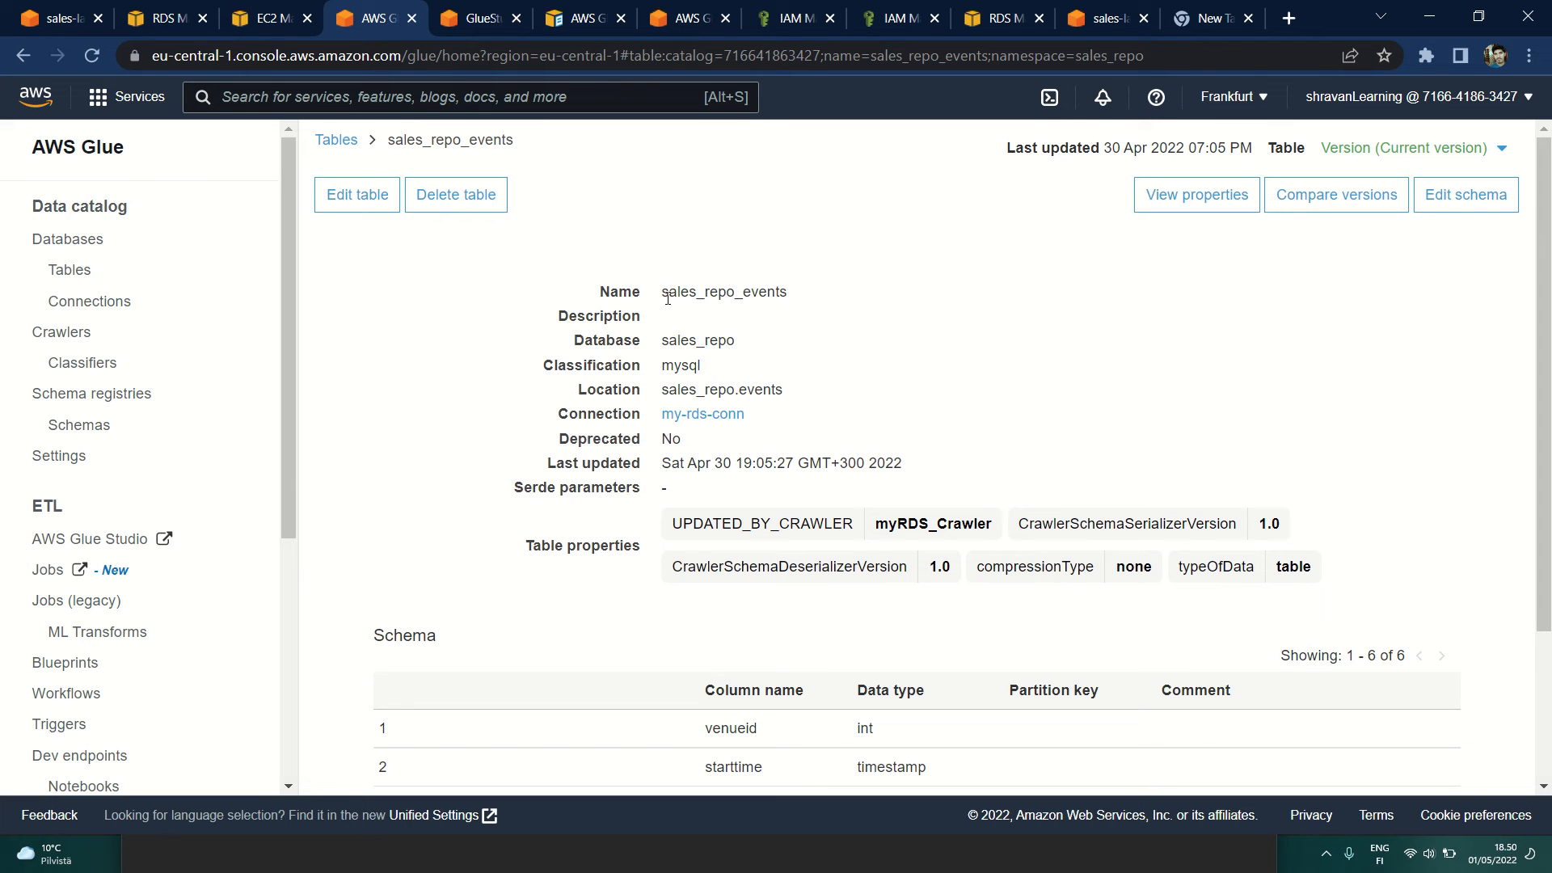
scroll(594, 529, down, 3)
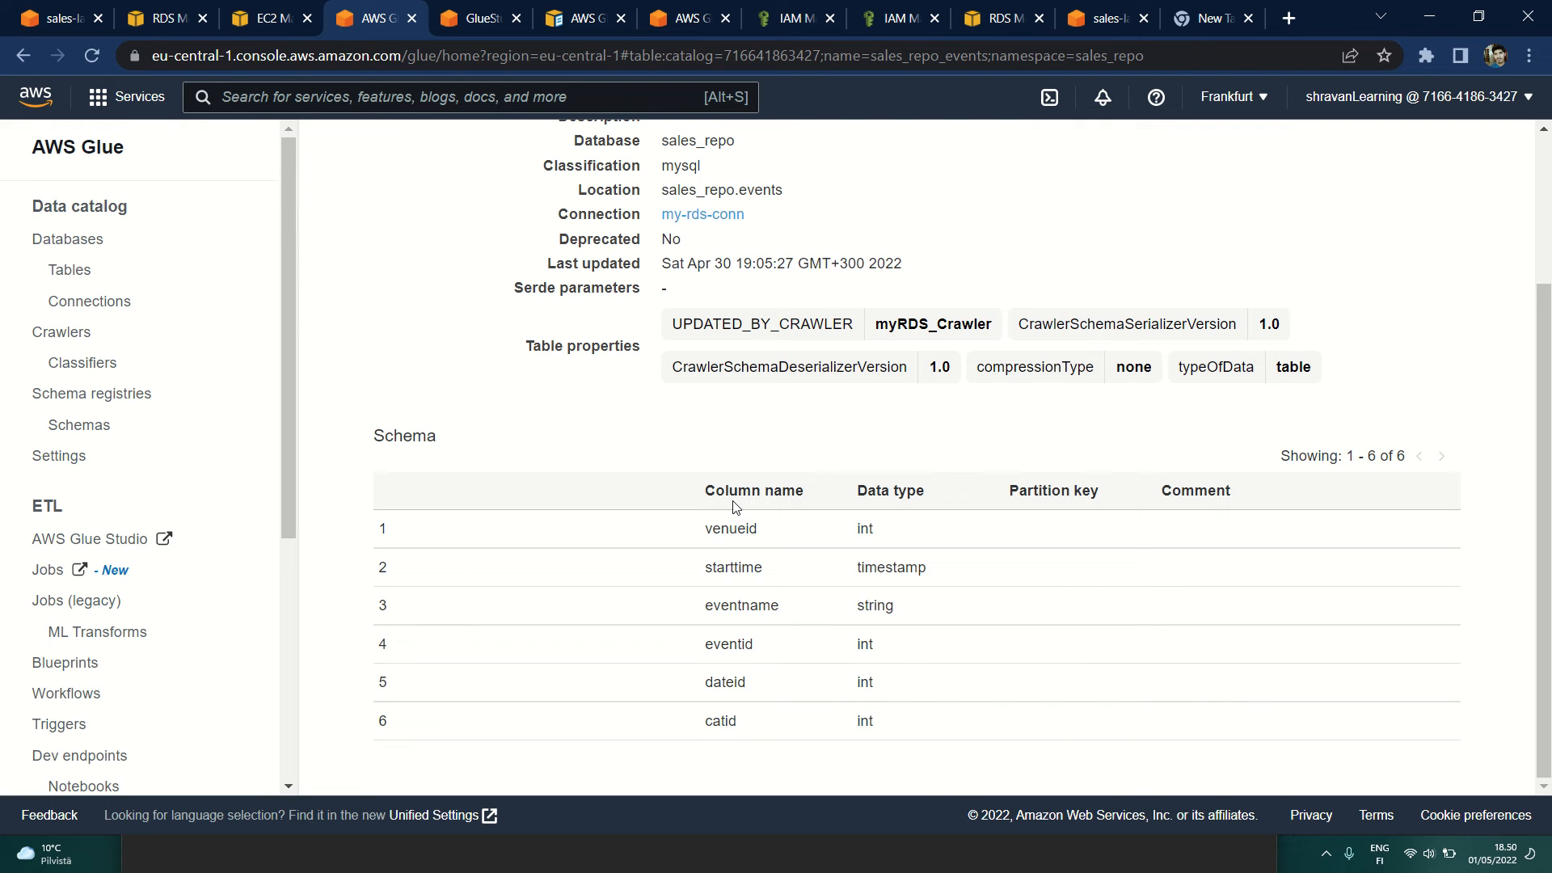
key(alt+Tab)
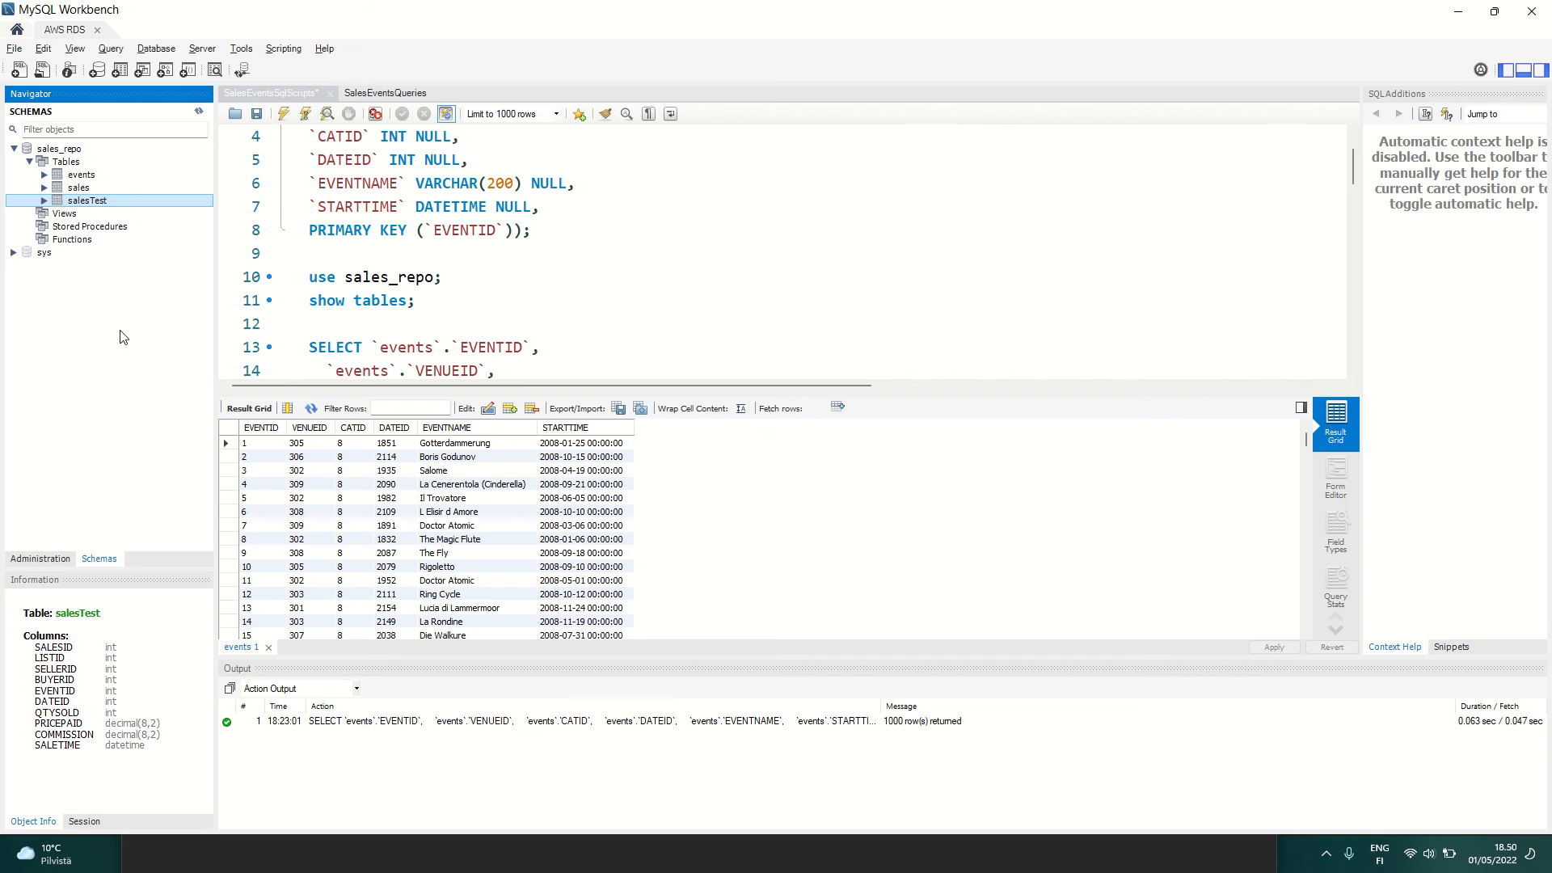
click(79, 162)
click(82, 175)
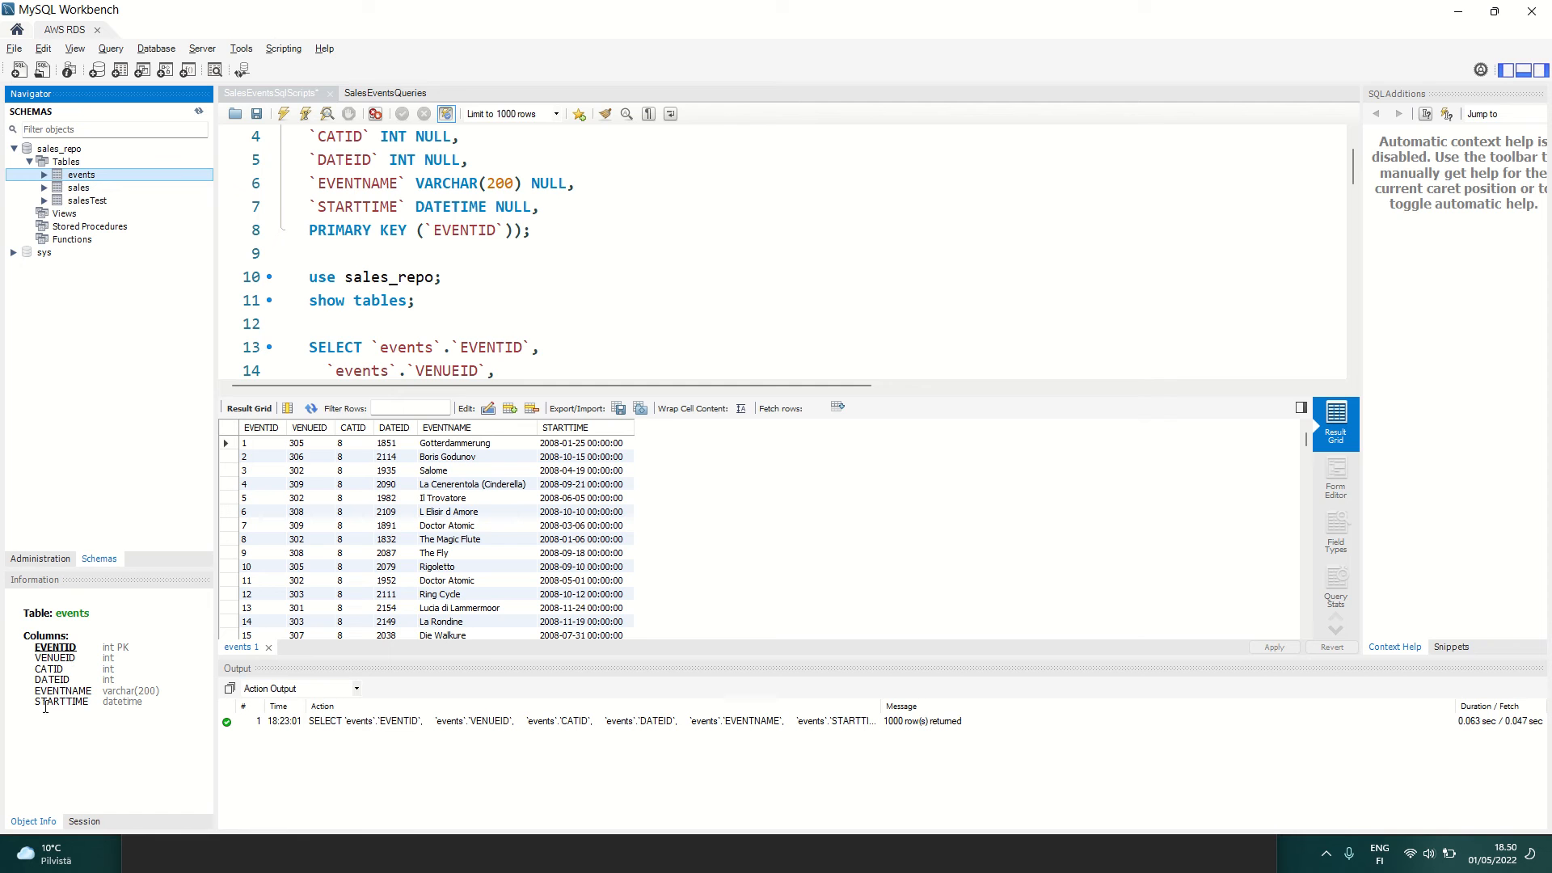
key(alt+Tab)
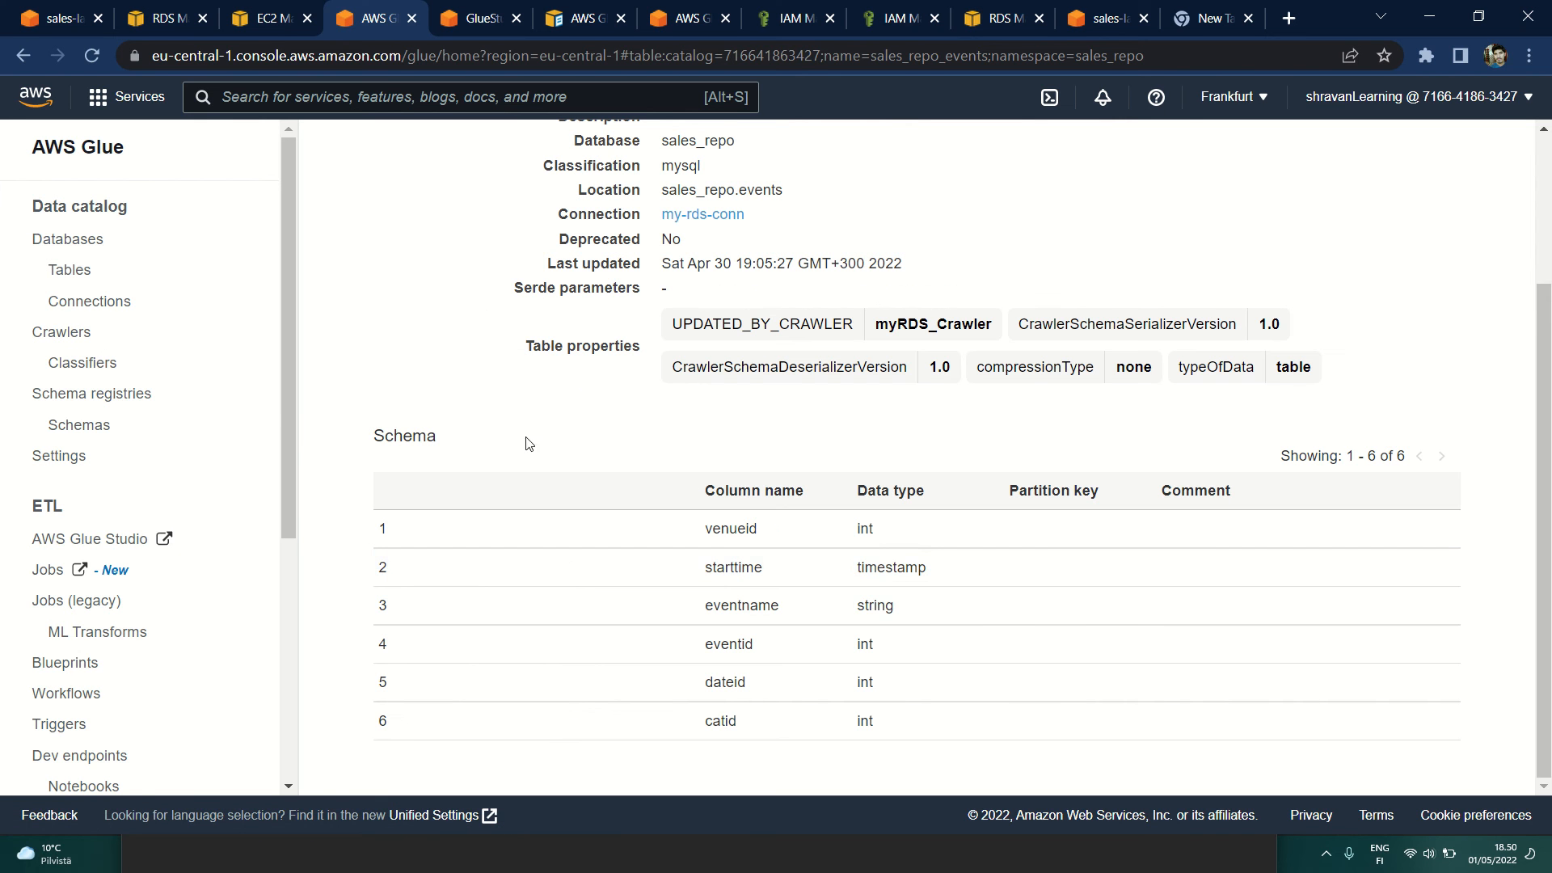
drag(703, 528, 900, 724)
click(902, 723)
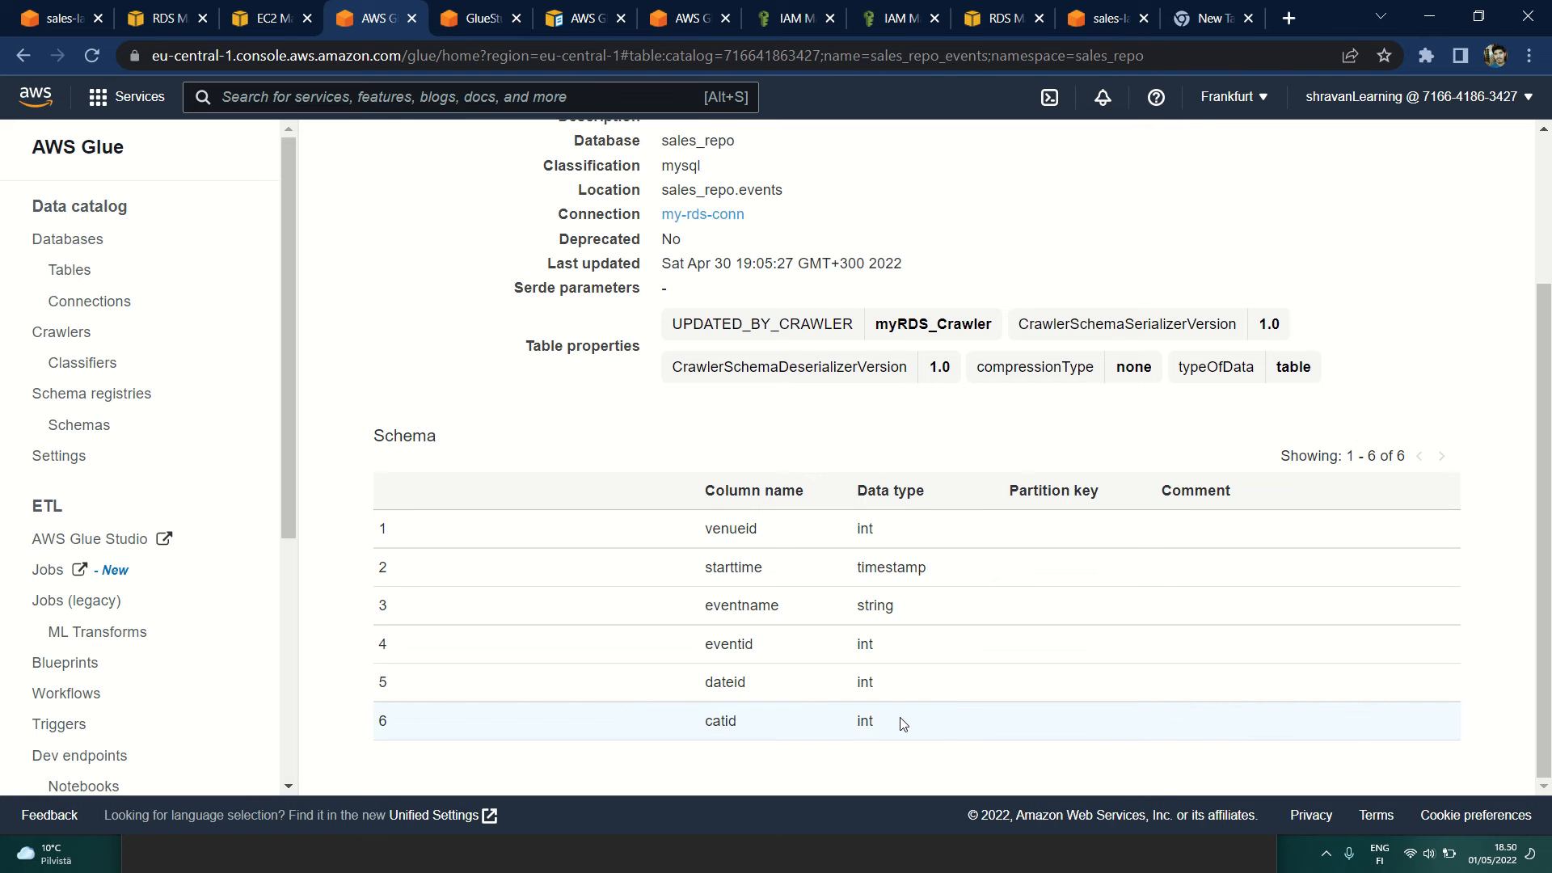
scroll(396, 353, up, 3)
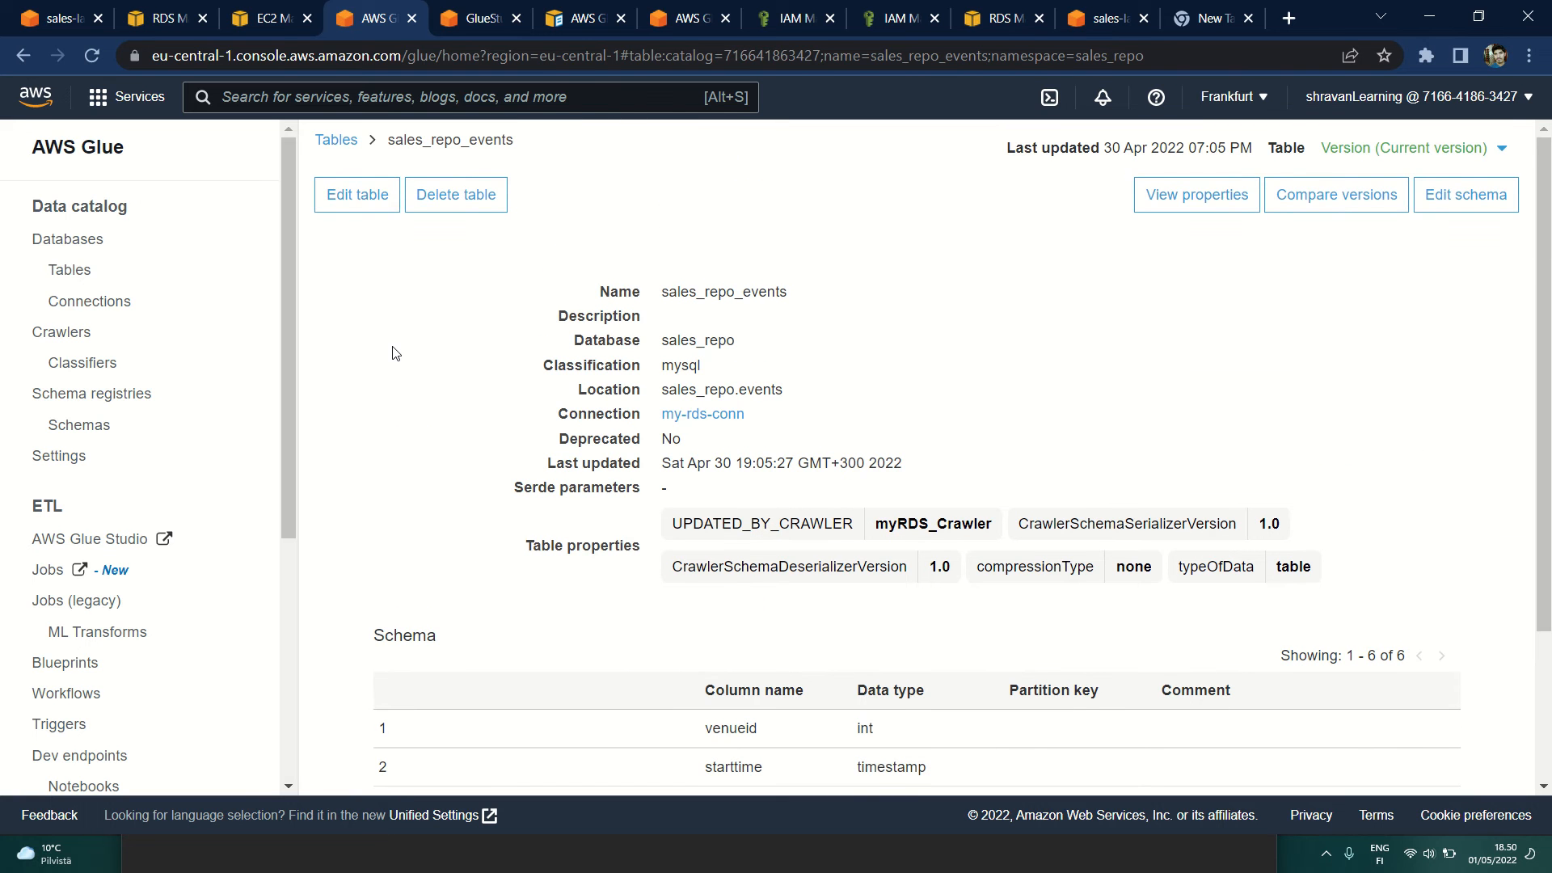
Step: Review the Glue connections and the crawler's status, and return to the list of sales_repo tables
click(77, 304)
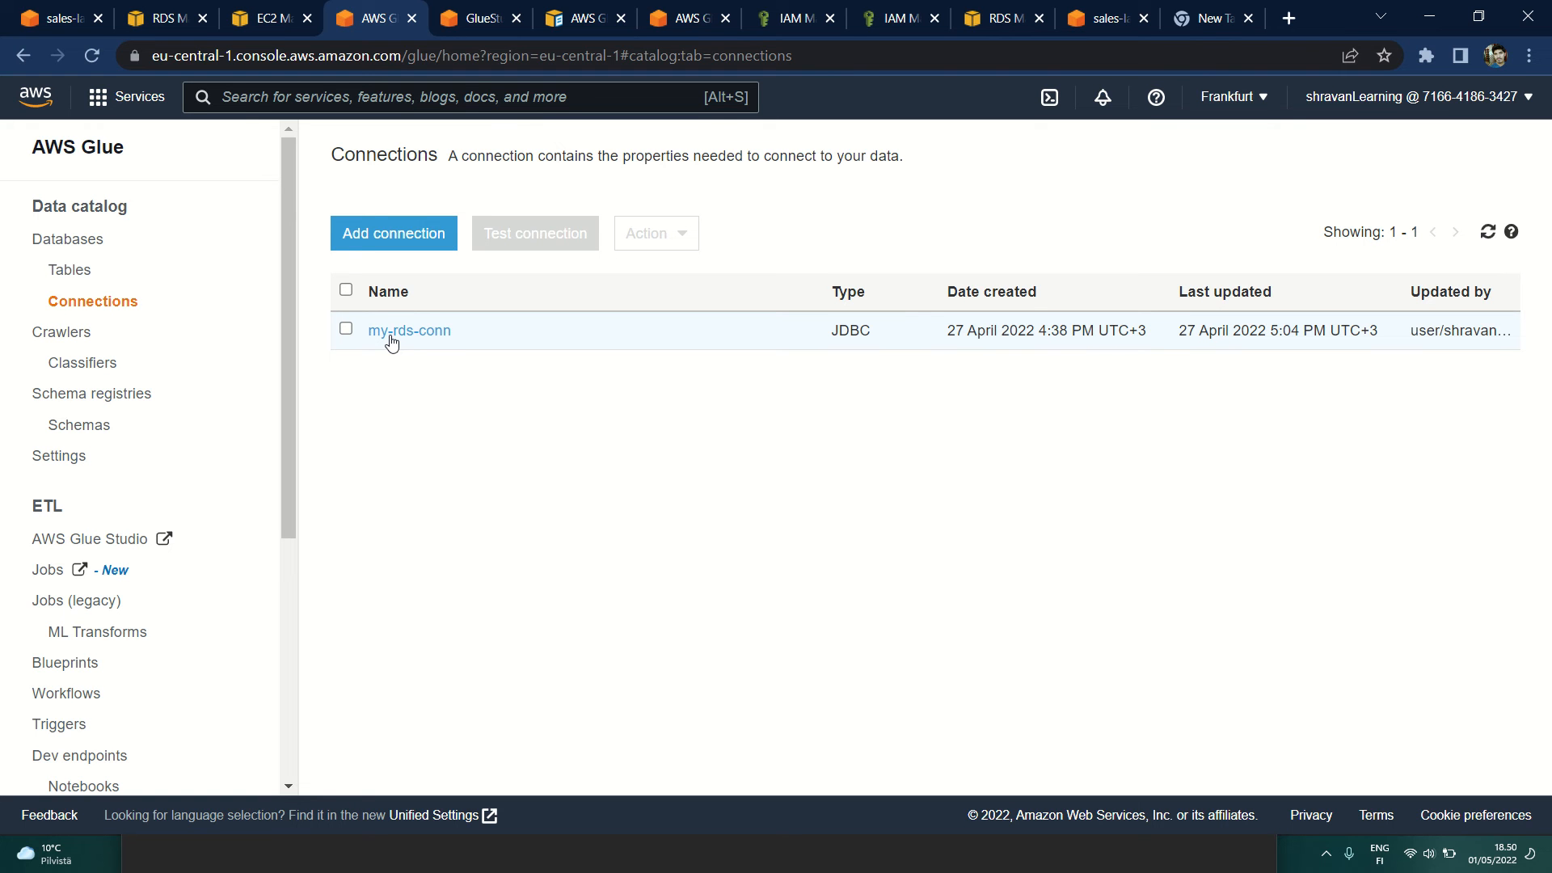
click(71, 332)
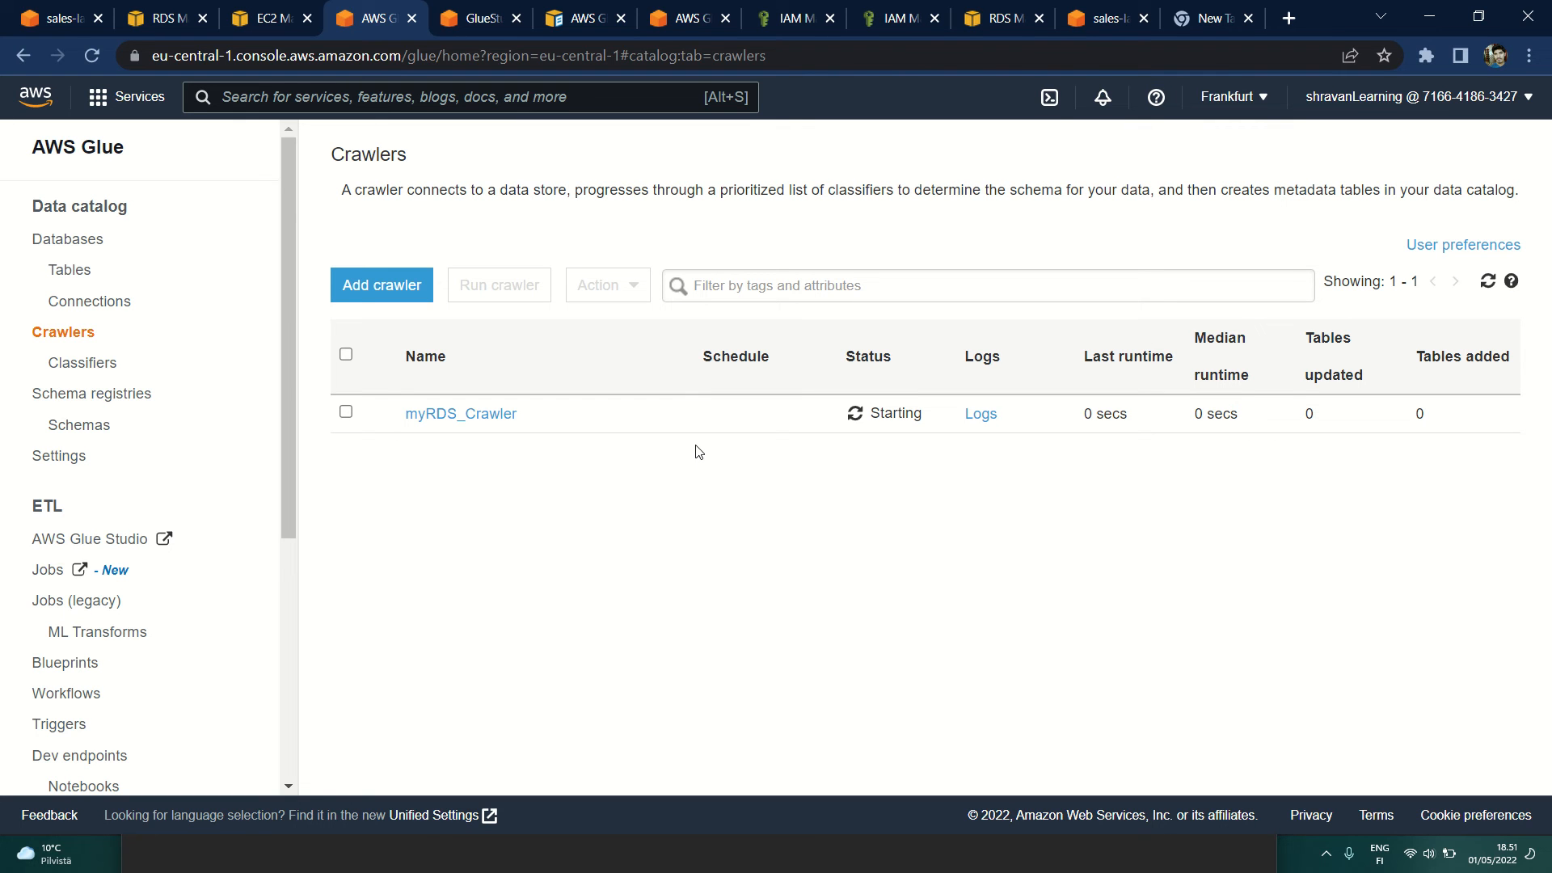
click(71, 270)
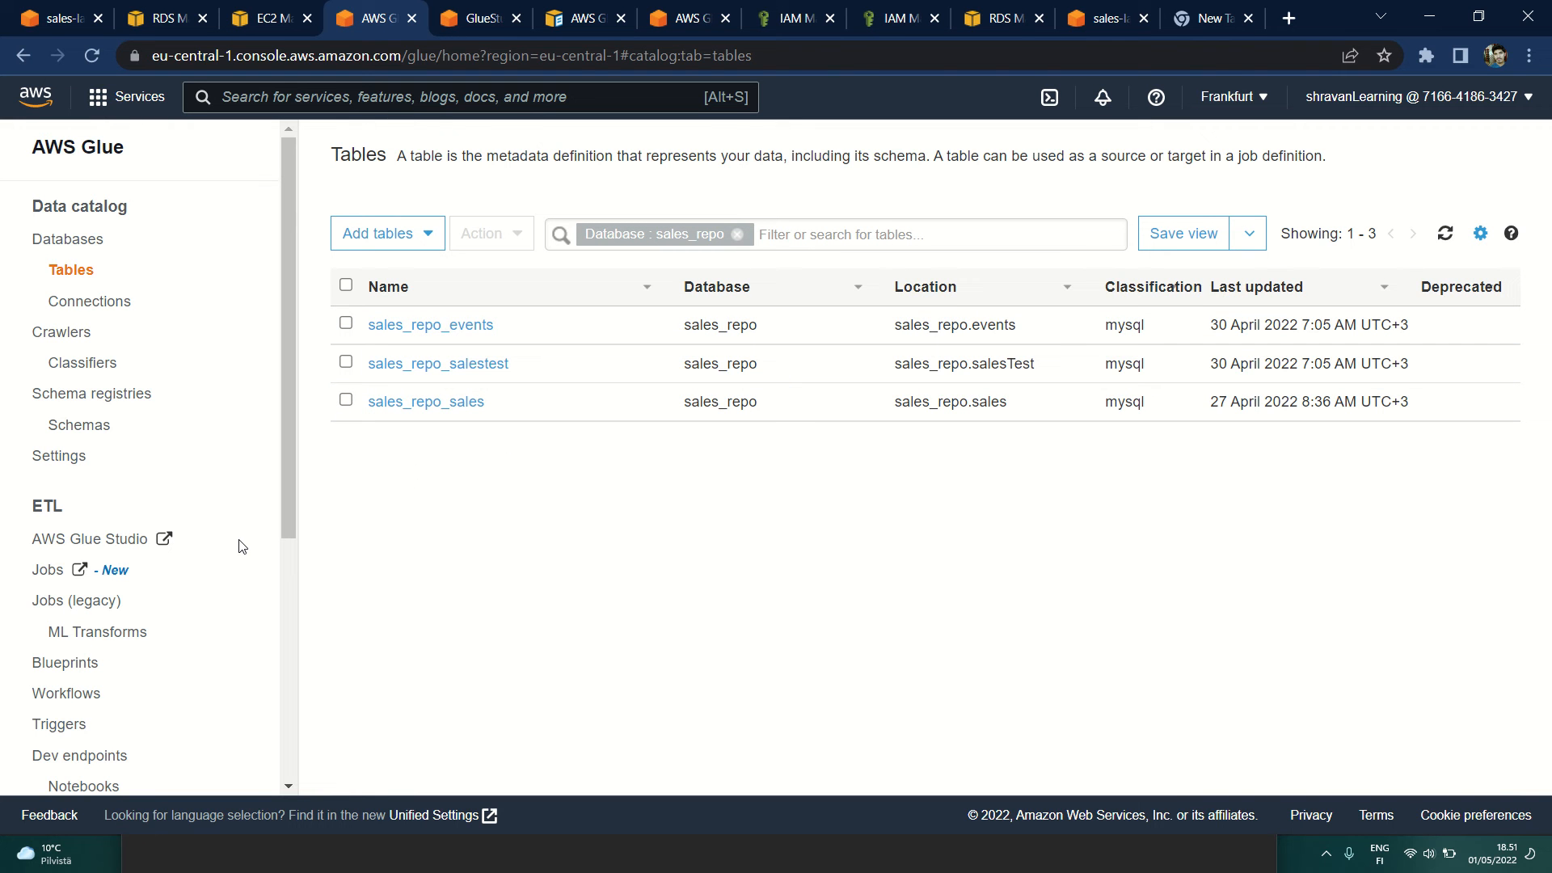
scroll(240, 546, down, 3)
scroll(239, 546, up, 3)
Step: Switch to the AWS Glue Studio Jobs page, expand its navigation and examine the job creation options and existing jobs
click(482, 19)
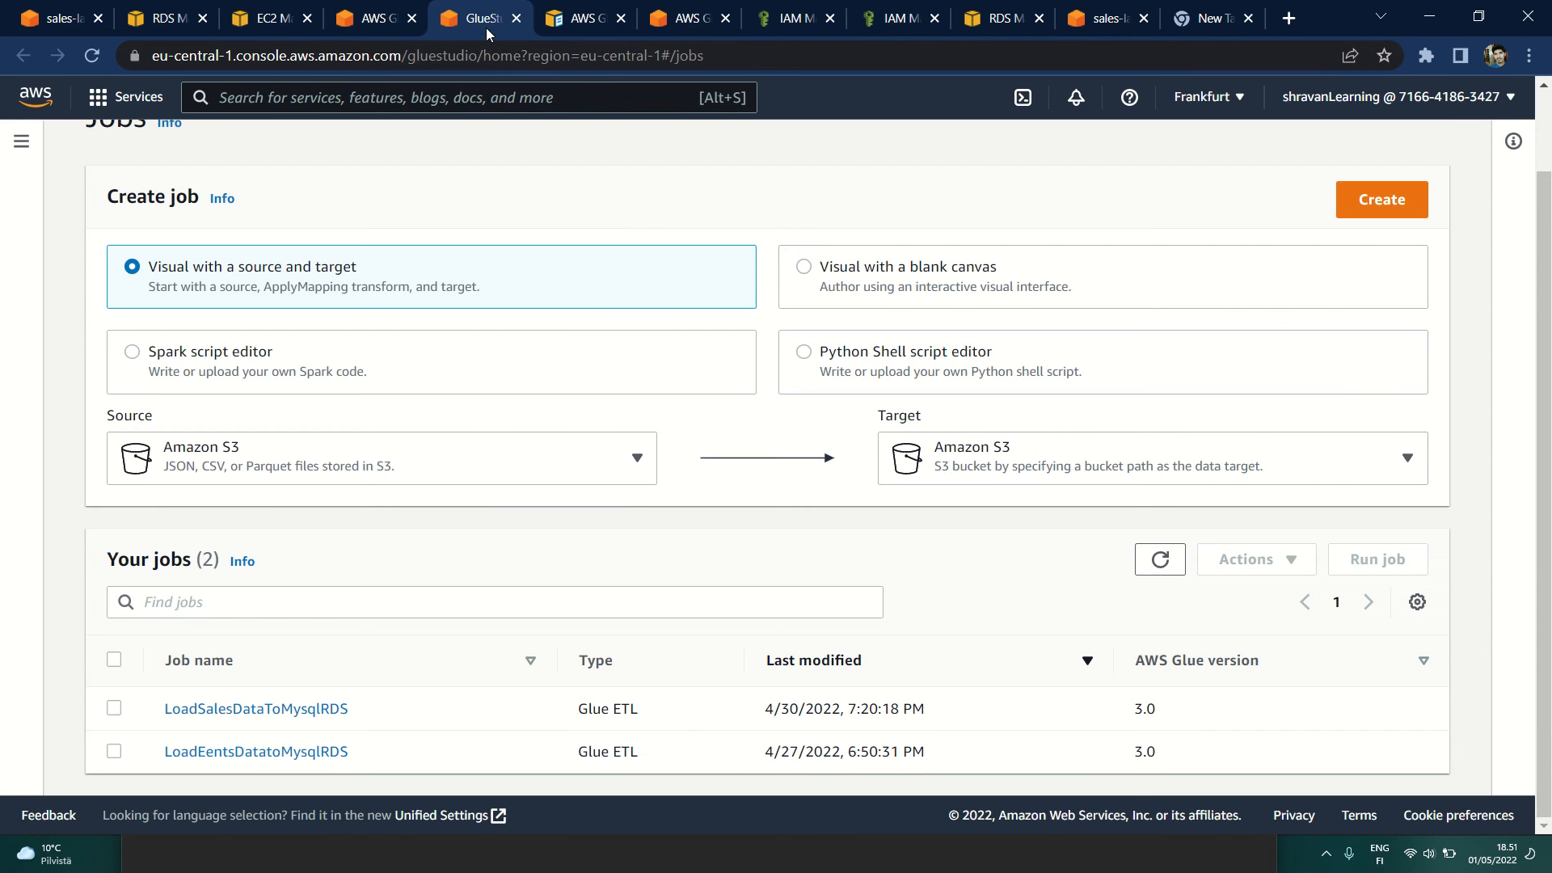
scroll(291, 186, up, 1)
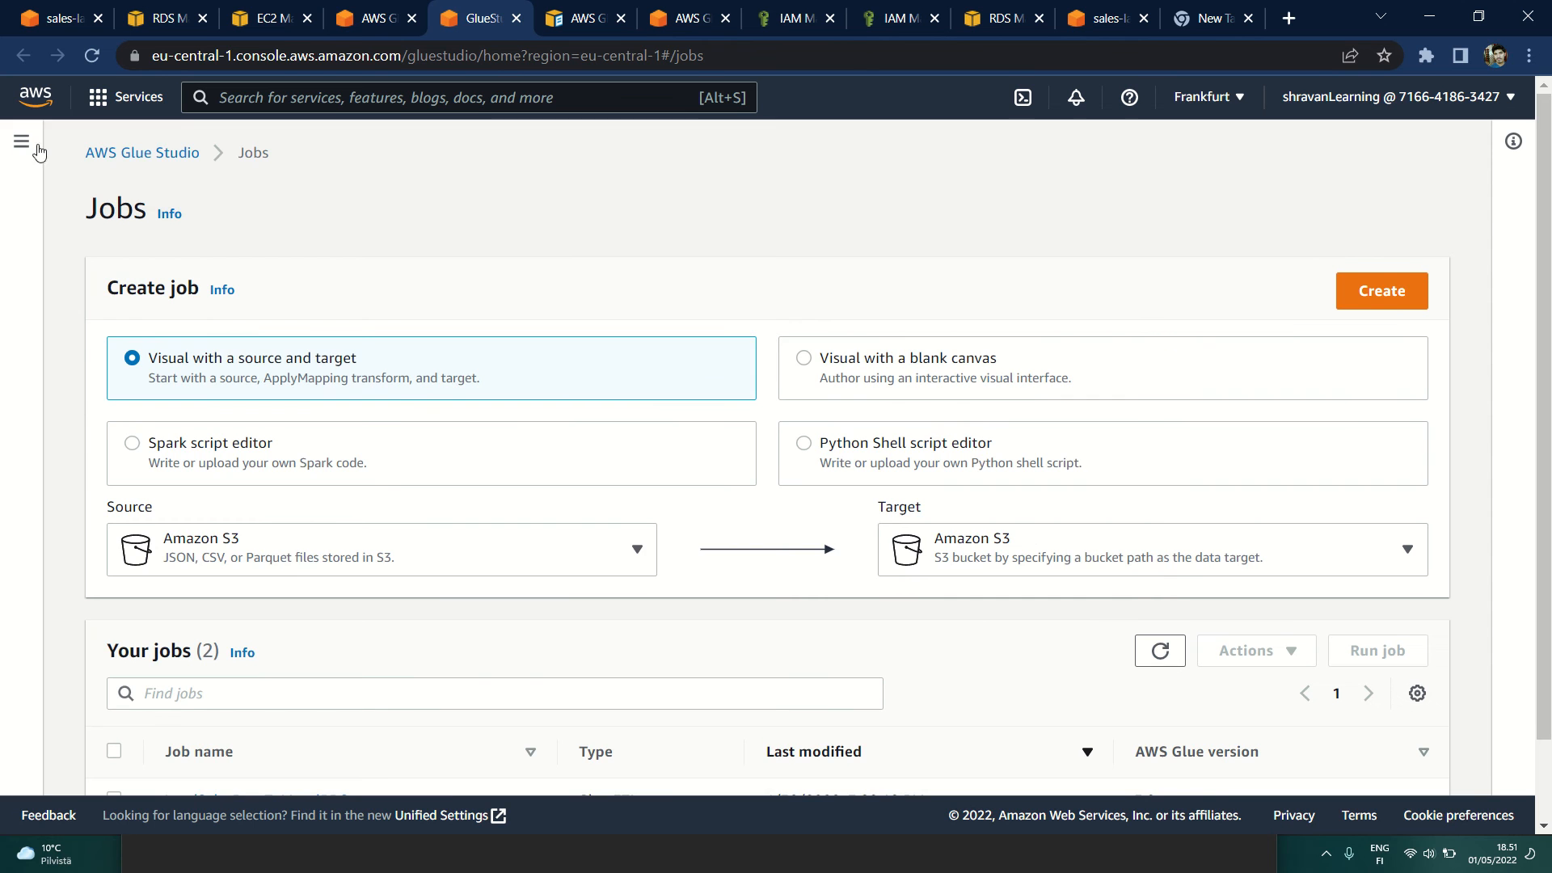
click(22, 143)
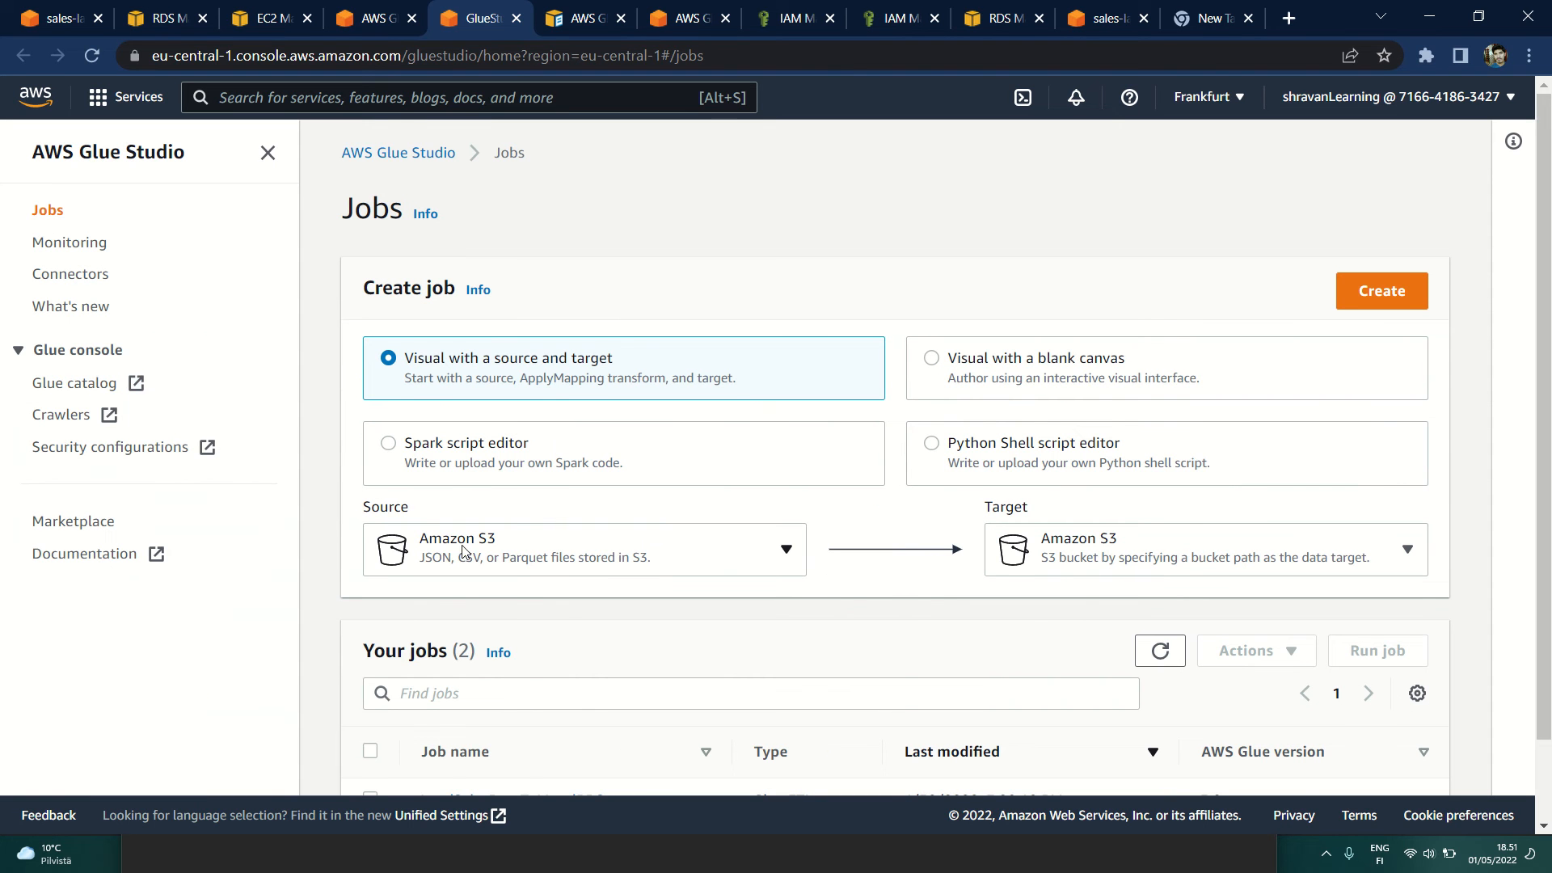
scroll(1050, 511, down, 1)
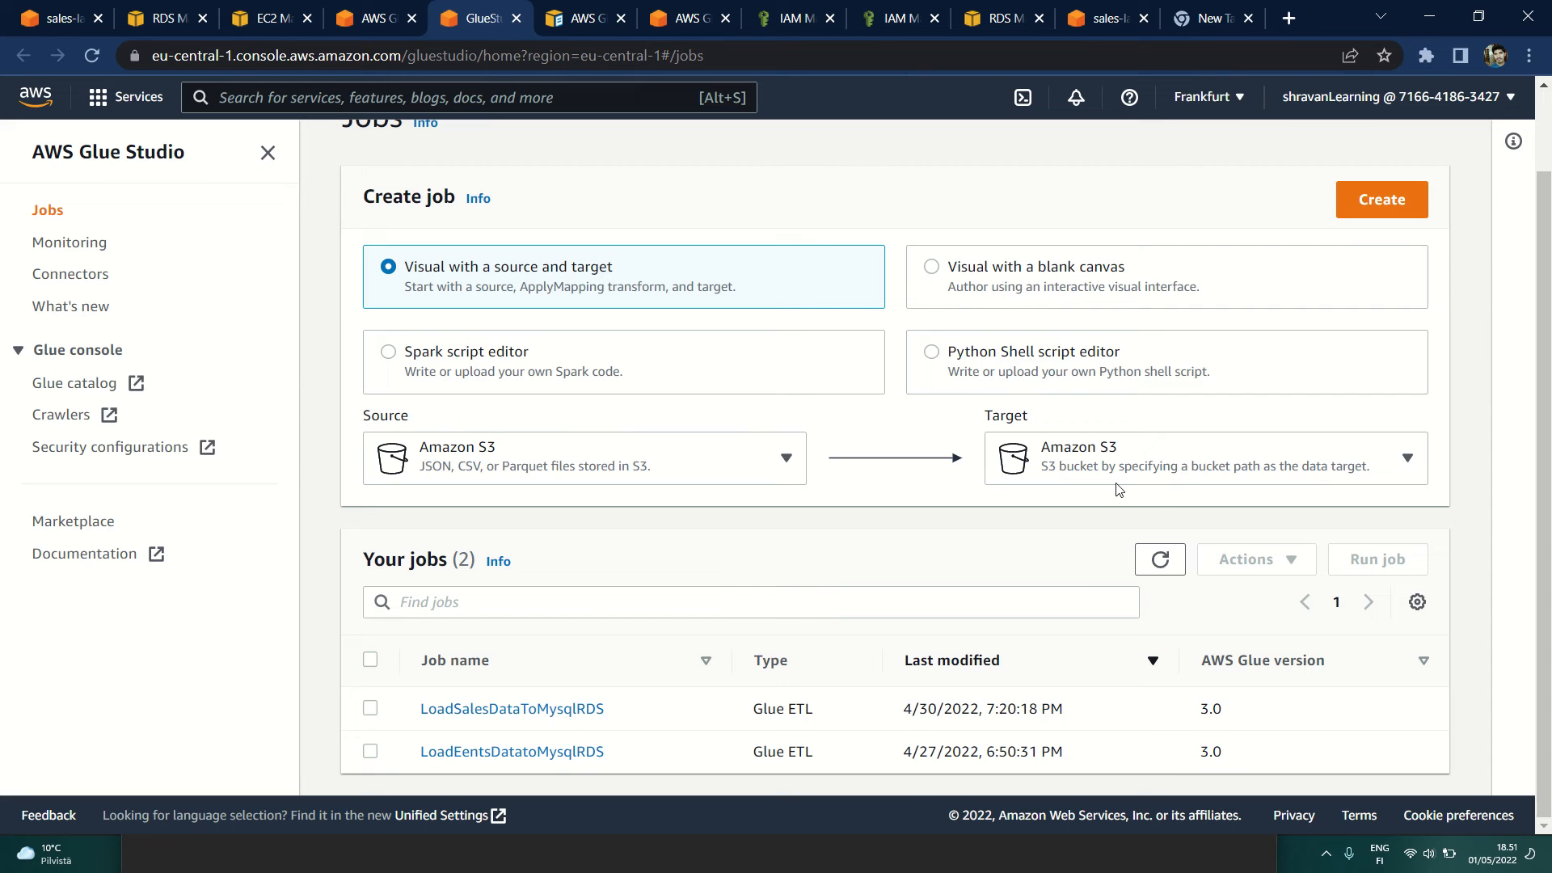
scroll(635, 416, up, 1)
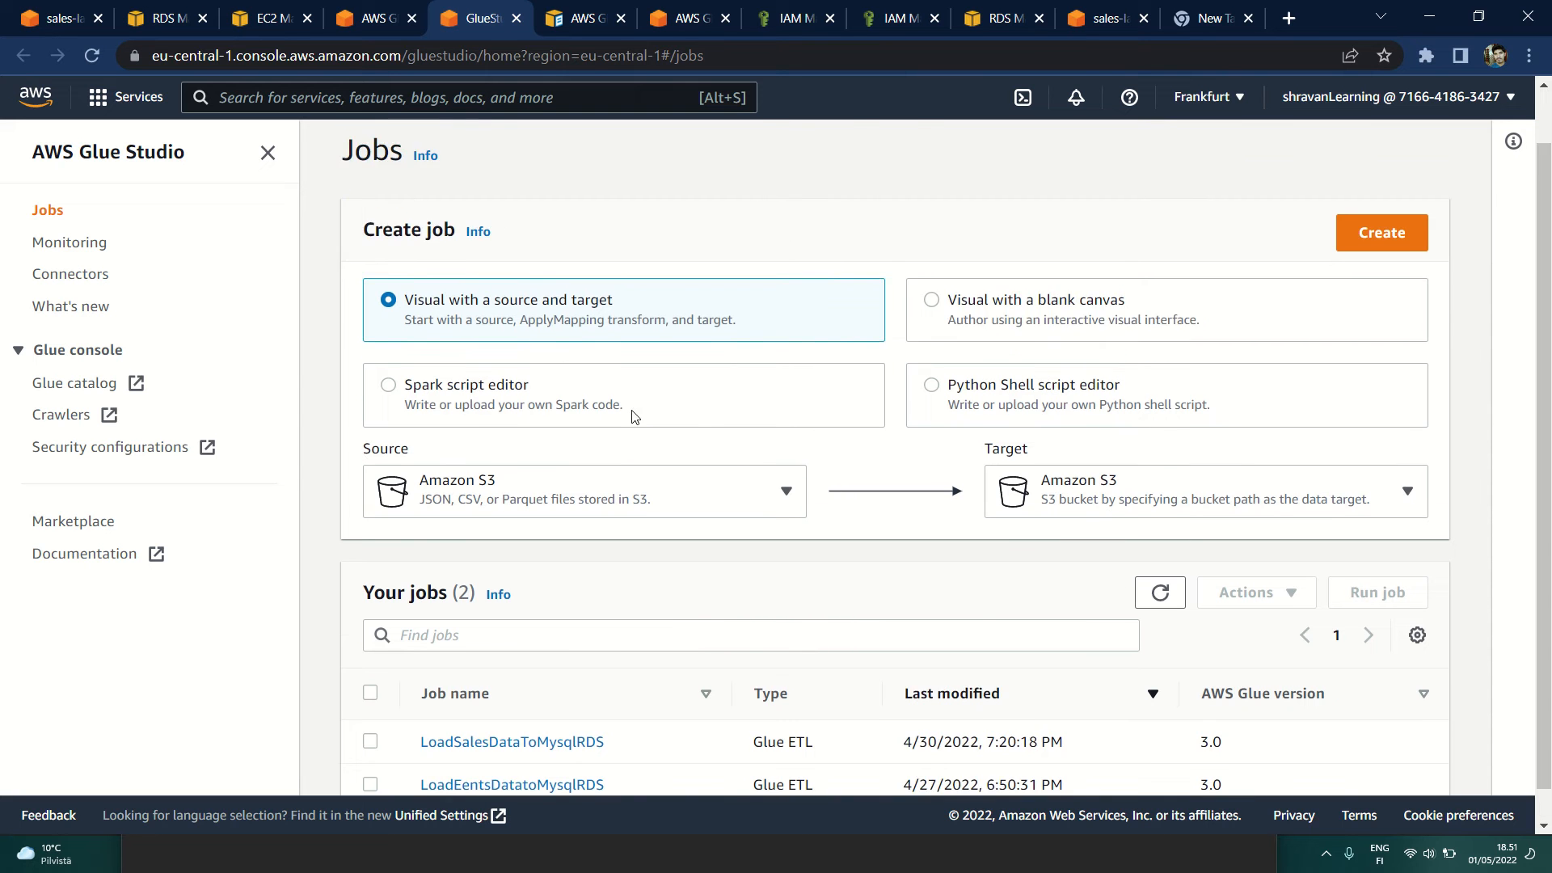
scroll(634, 416, up, 1)
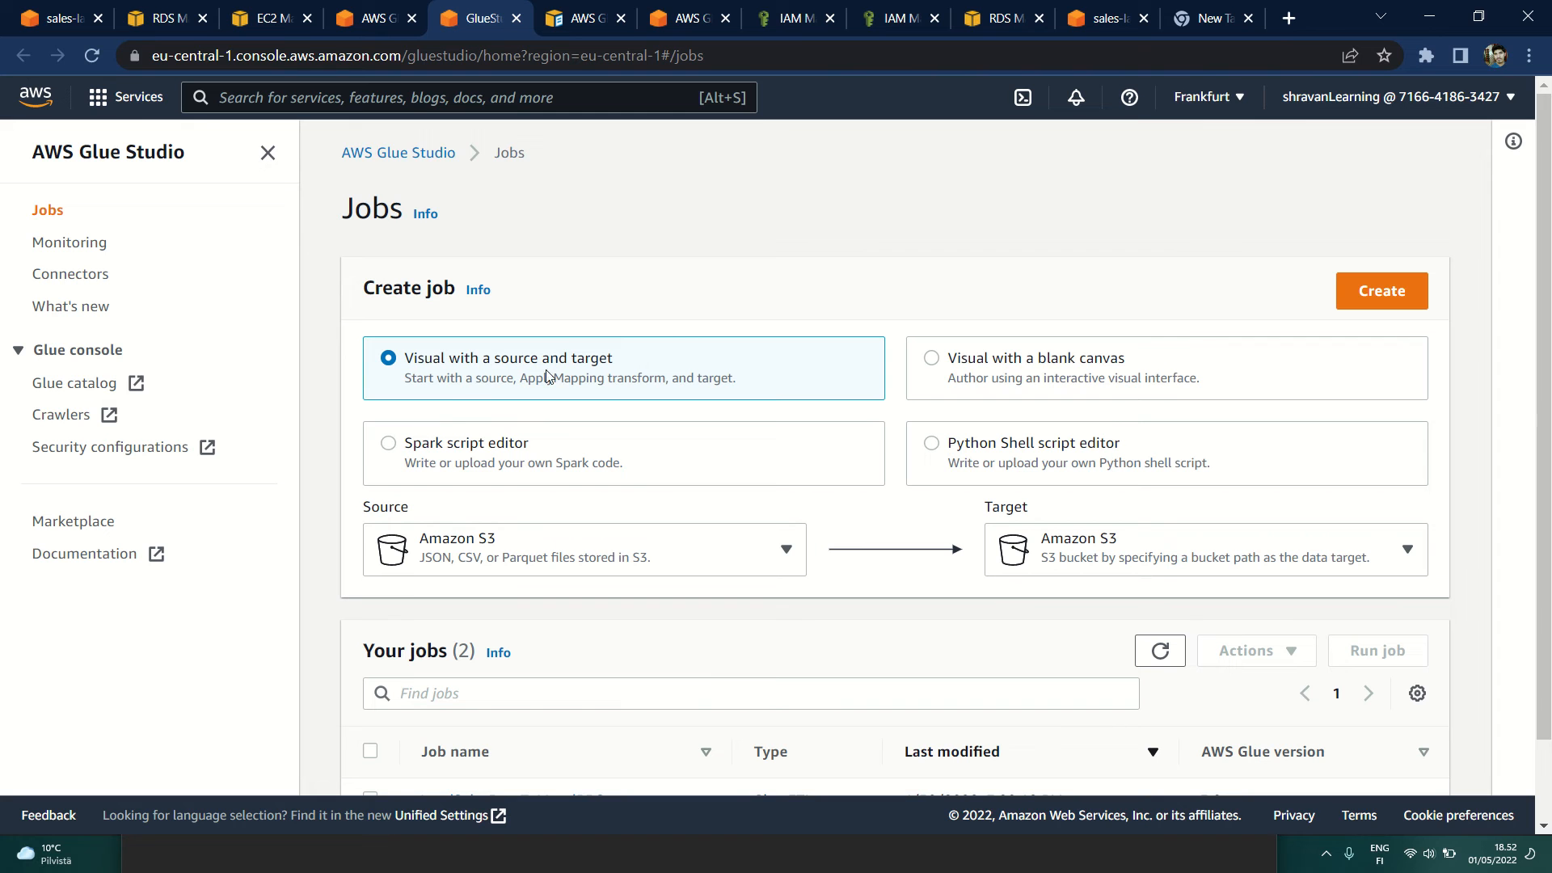
scroll(516, 514, down, 2)
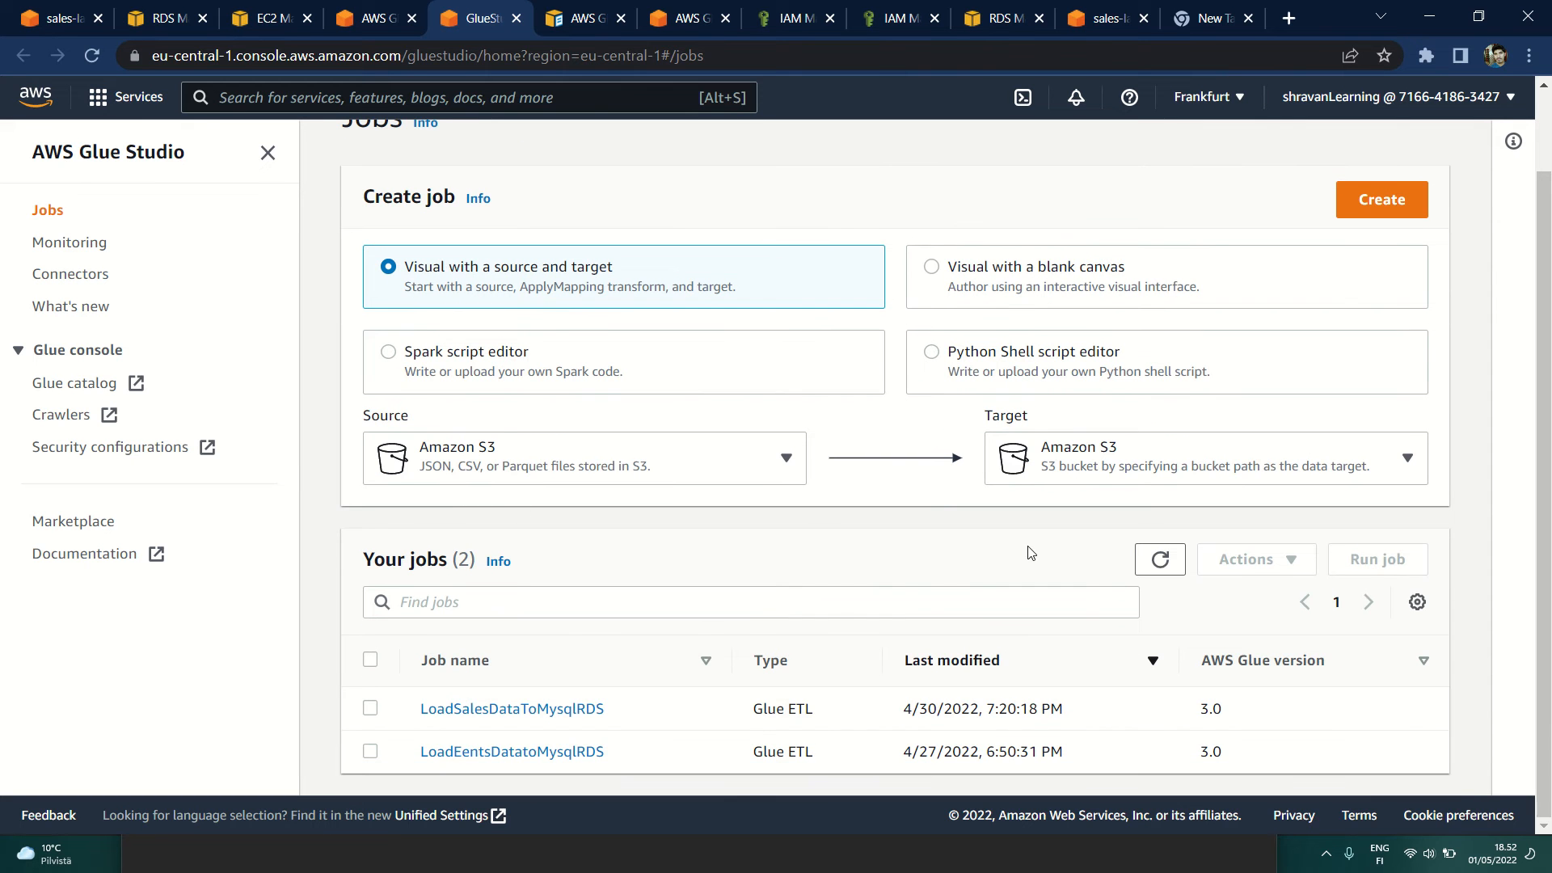
Step: Create a visual job with Amazon S3 as the source and MySQL as the target
click(521, 458)
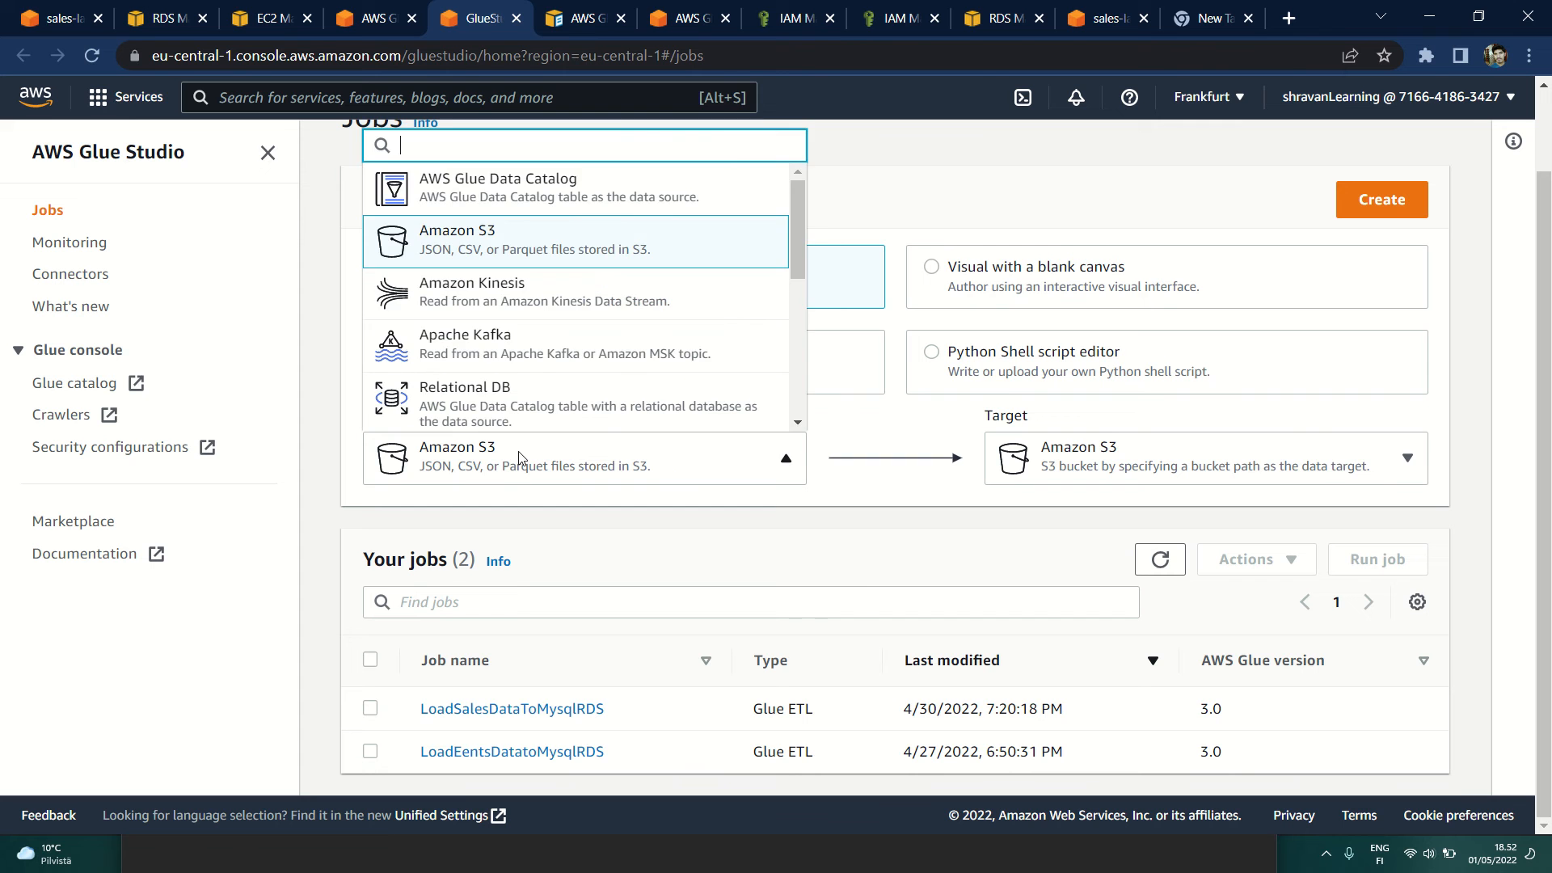
click(486, 236)
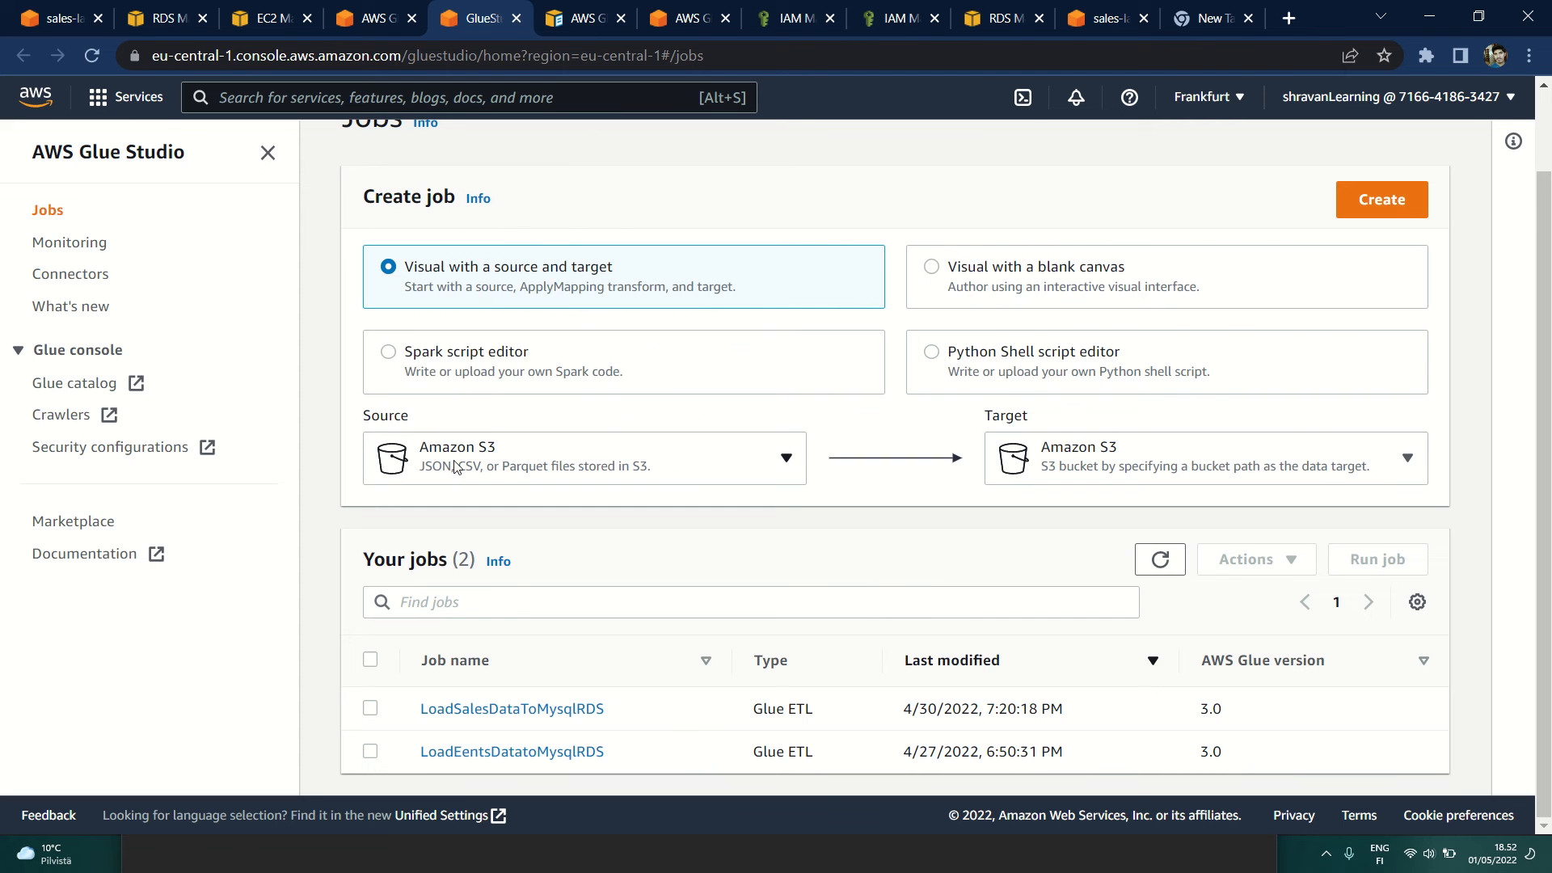
click(1112, 452)
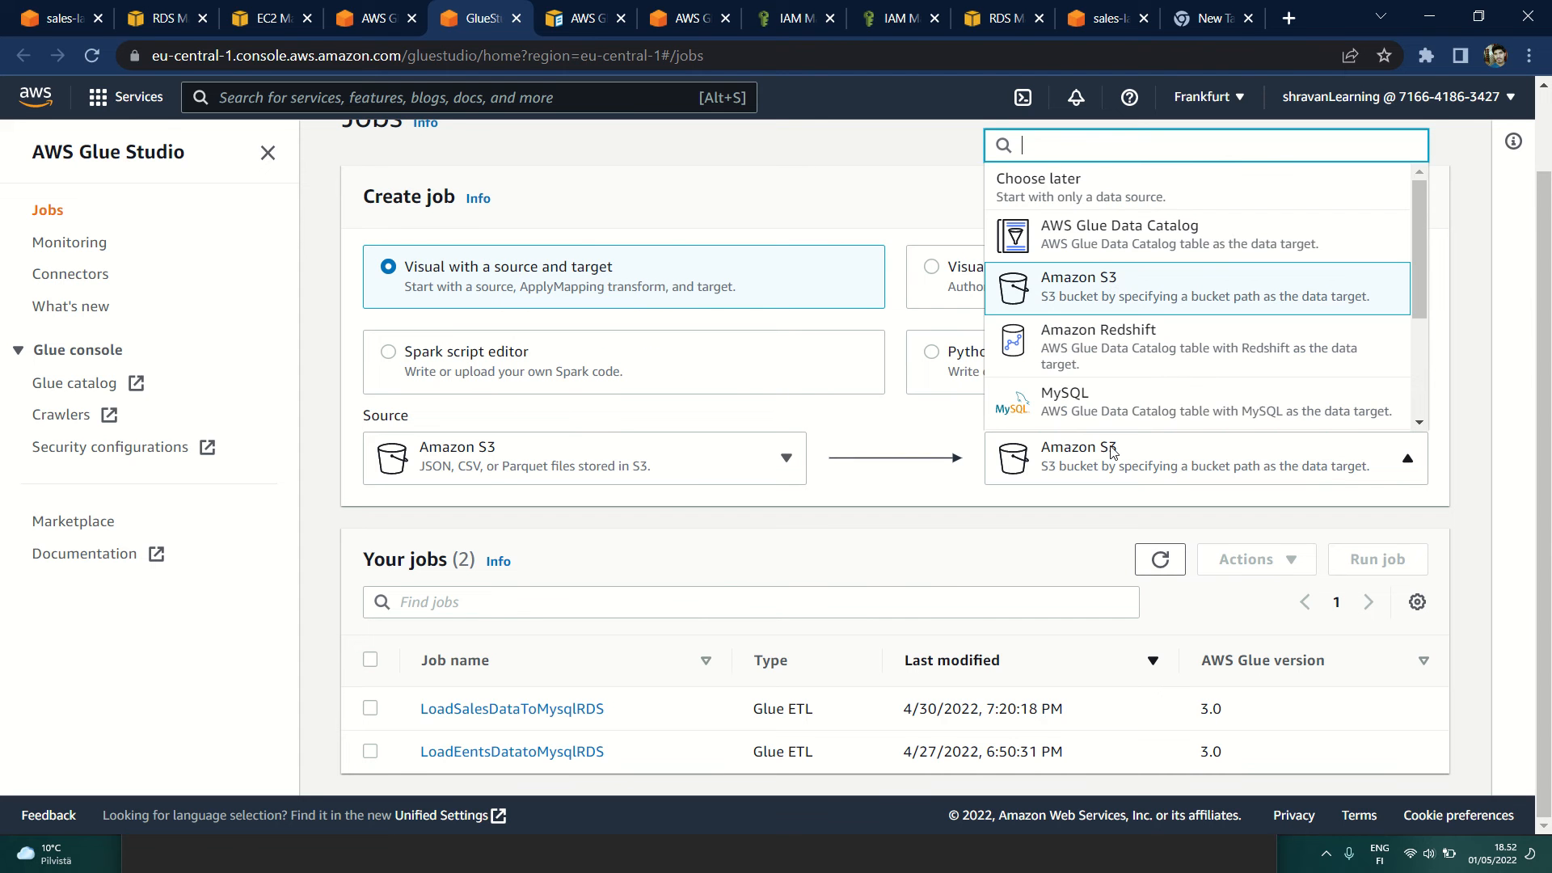
scroll(1162, 336, down, 3)
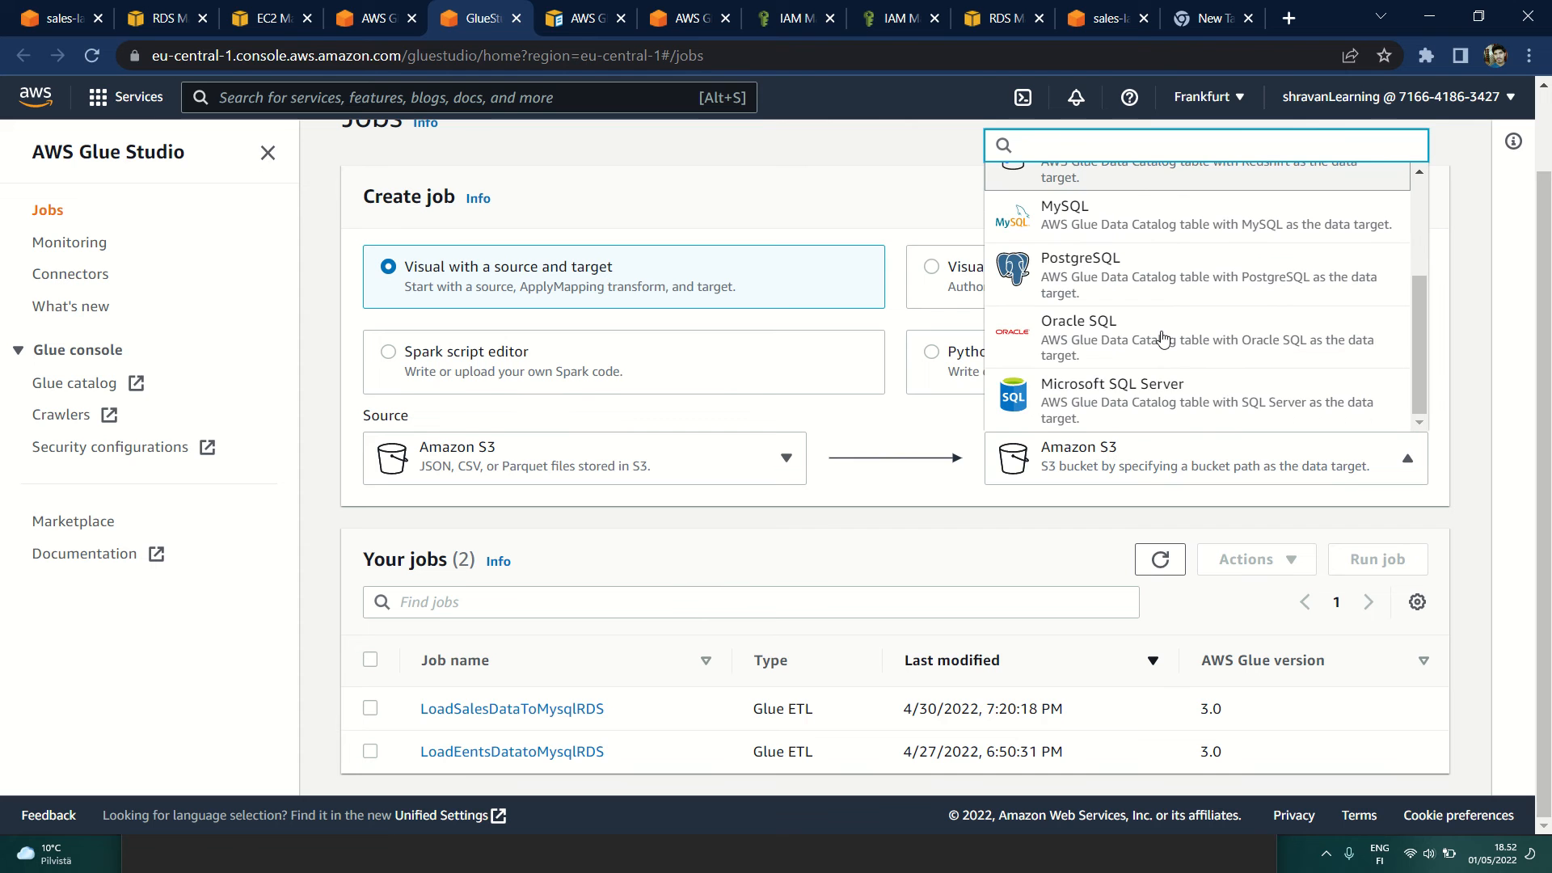
scroll(1162, 338, up, 3)
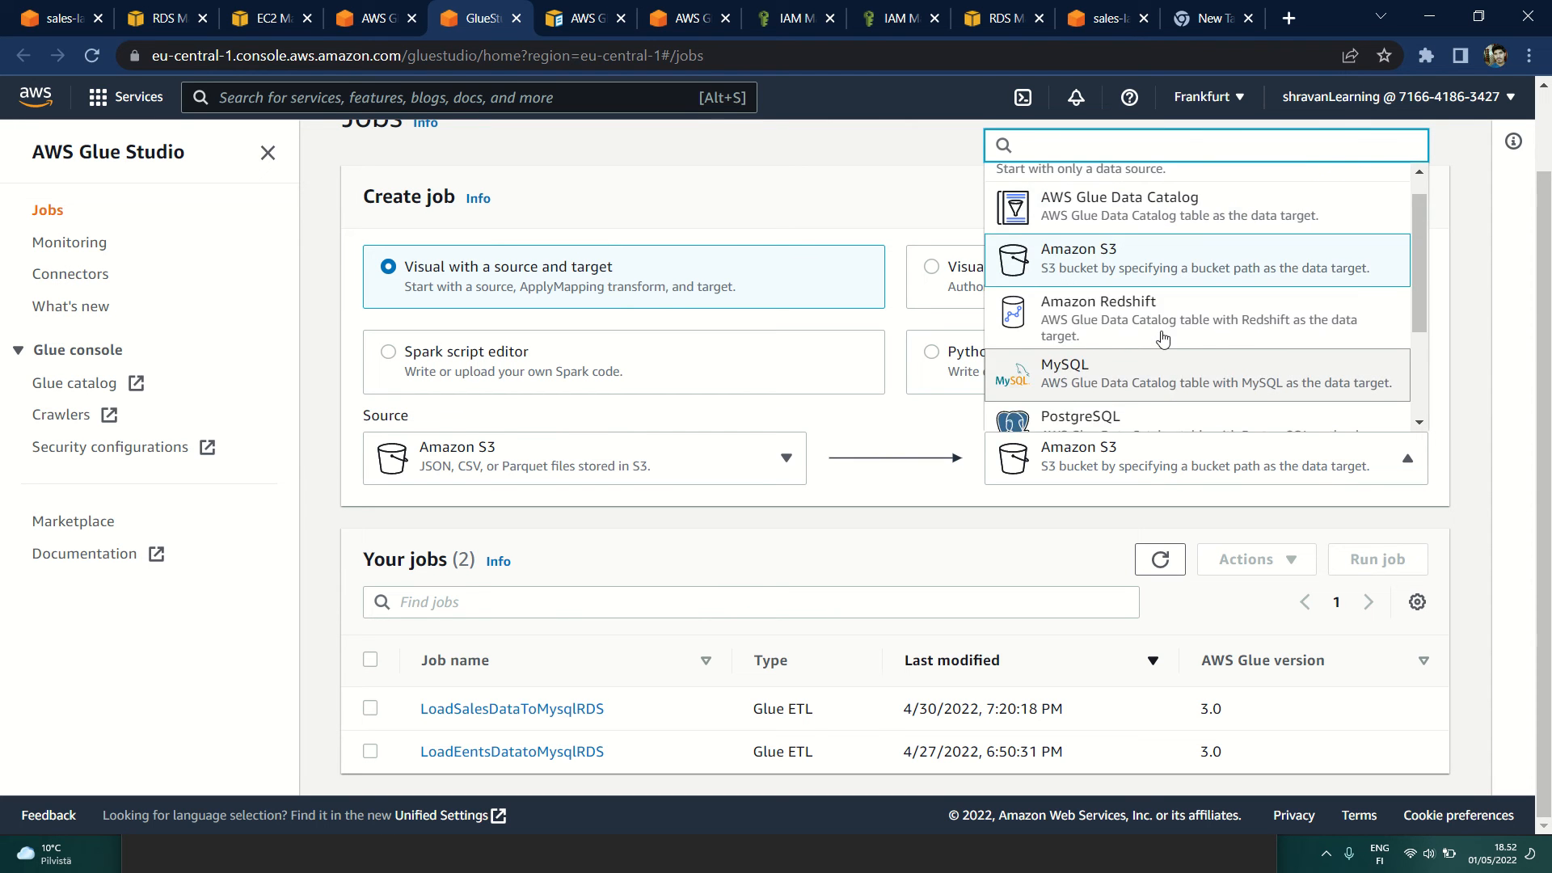
scroll(1163, 338, down, 1)
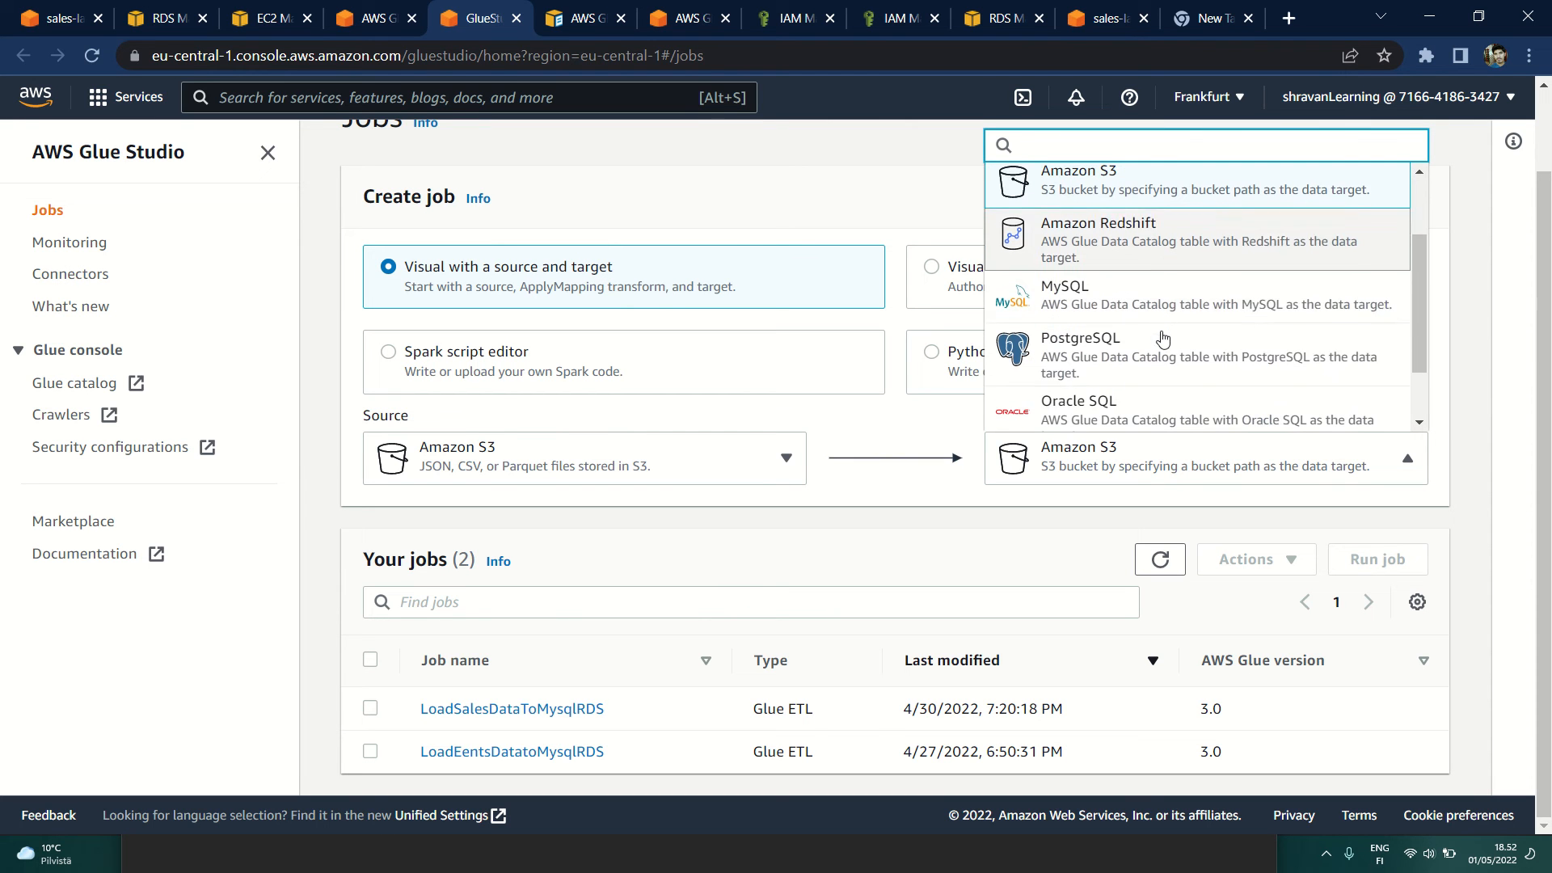
click(1121, 299)
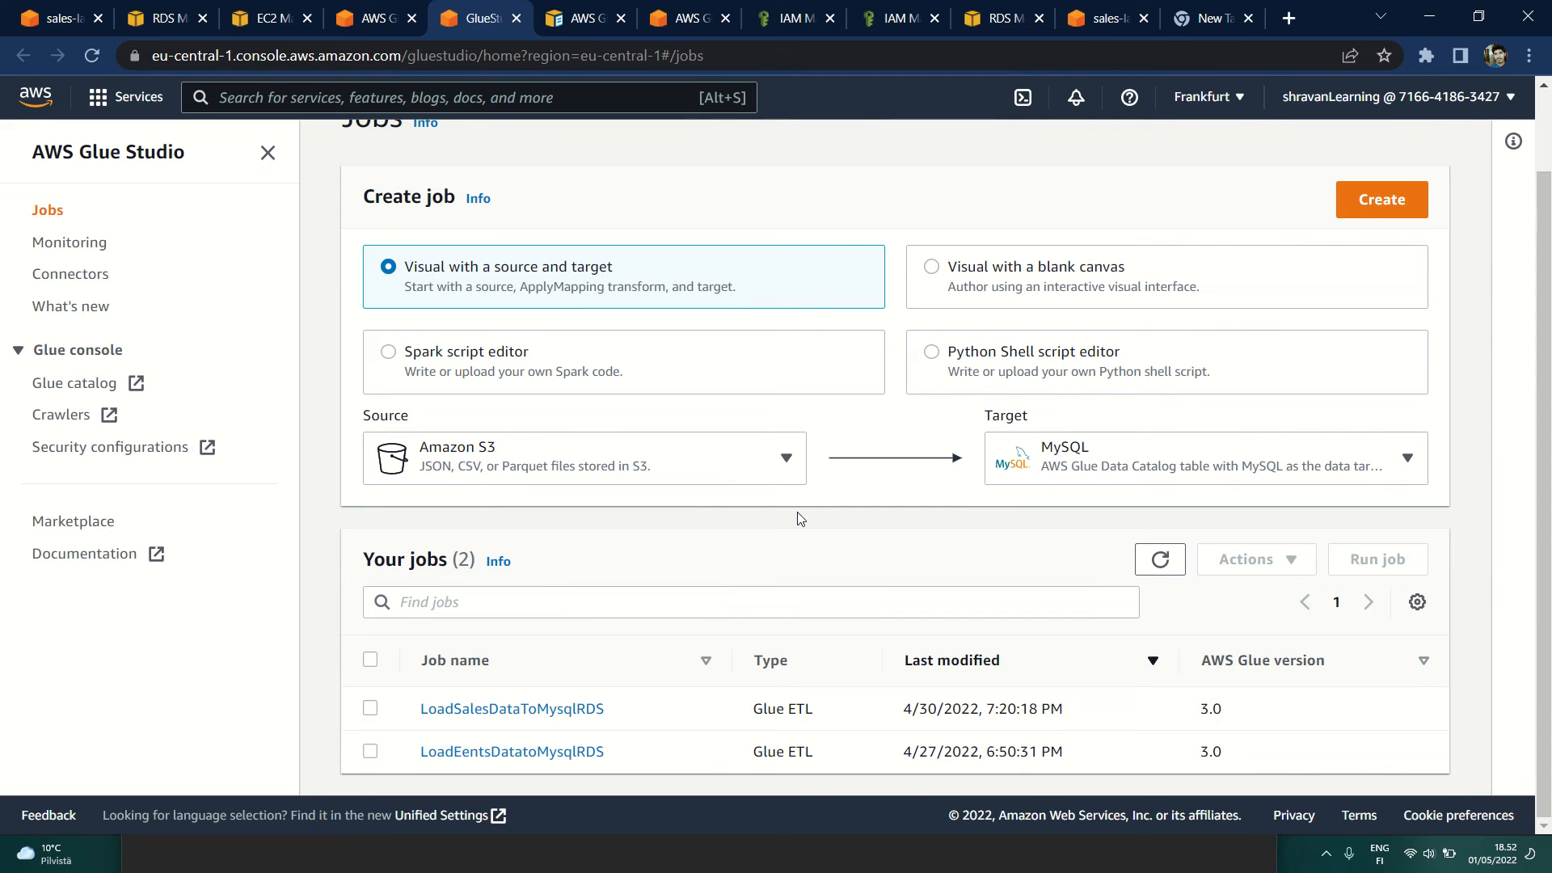
scroll(796, 520, up, 2)
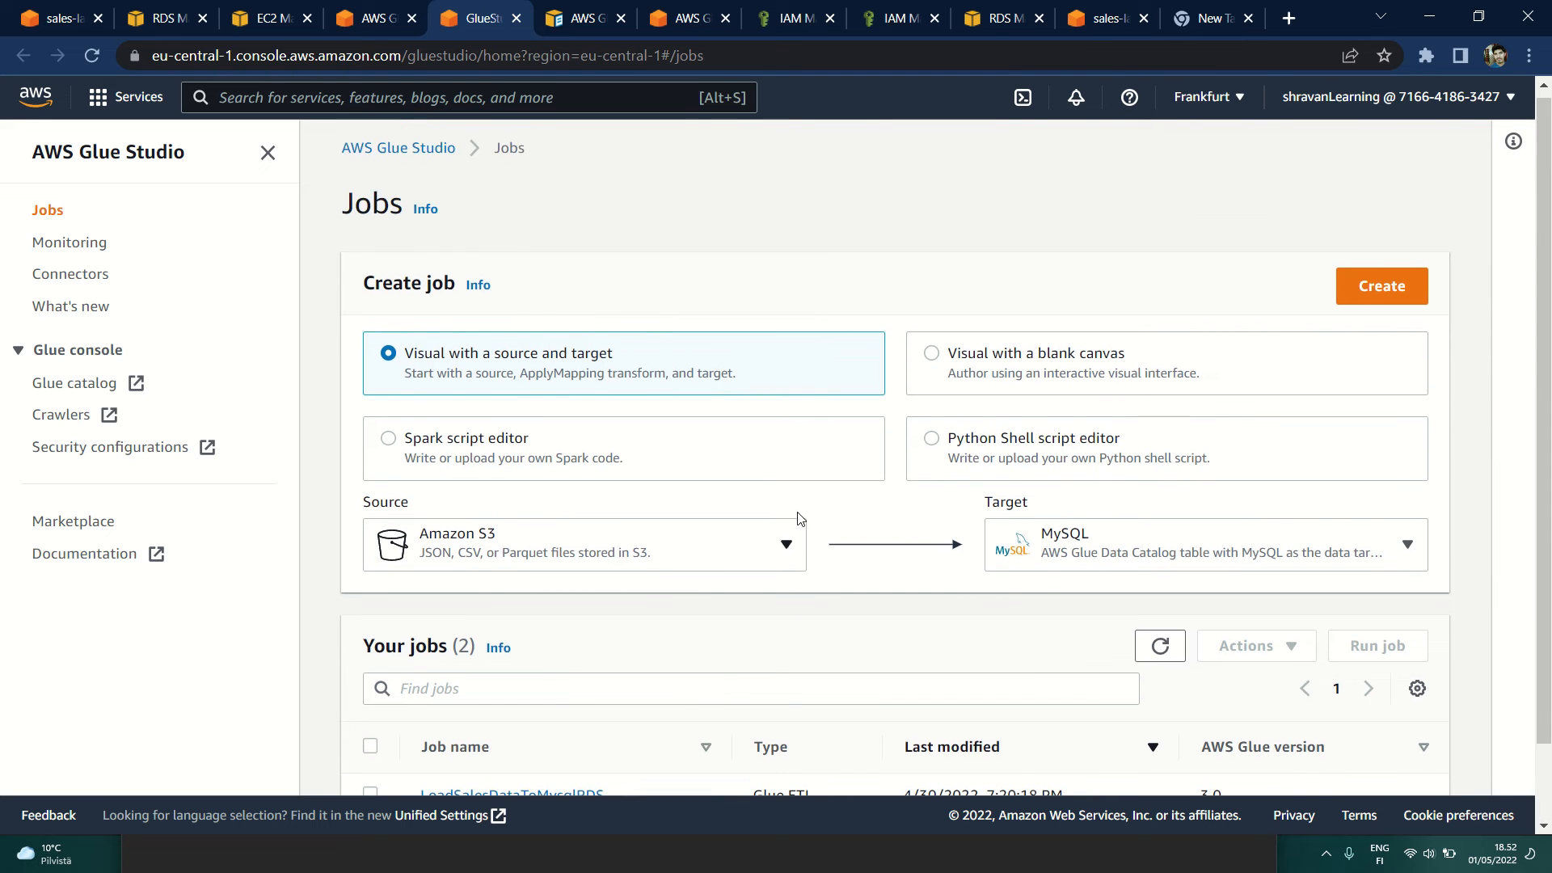
click(1377, 293)
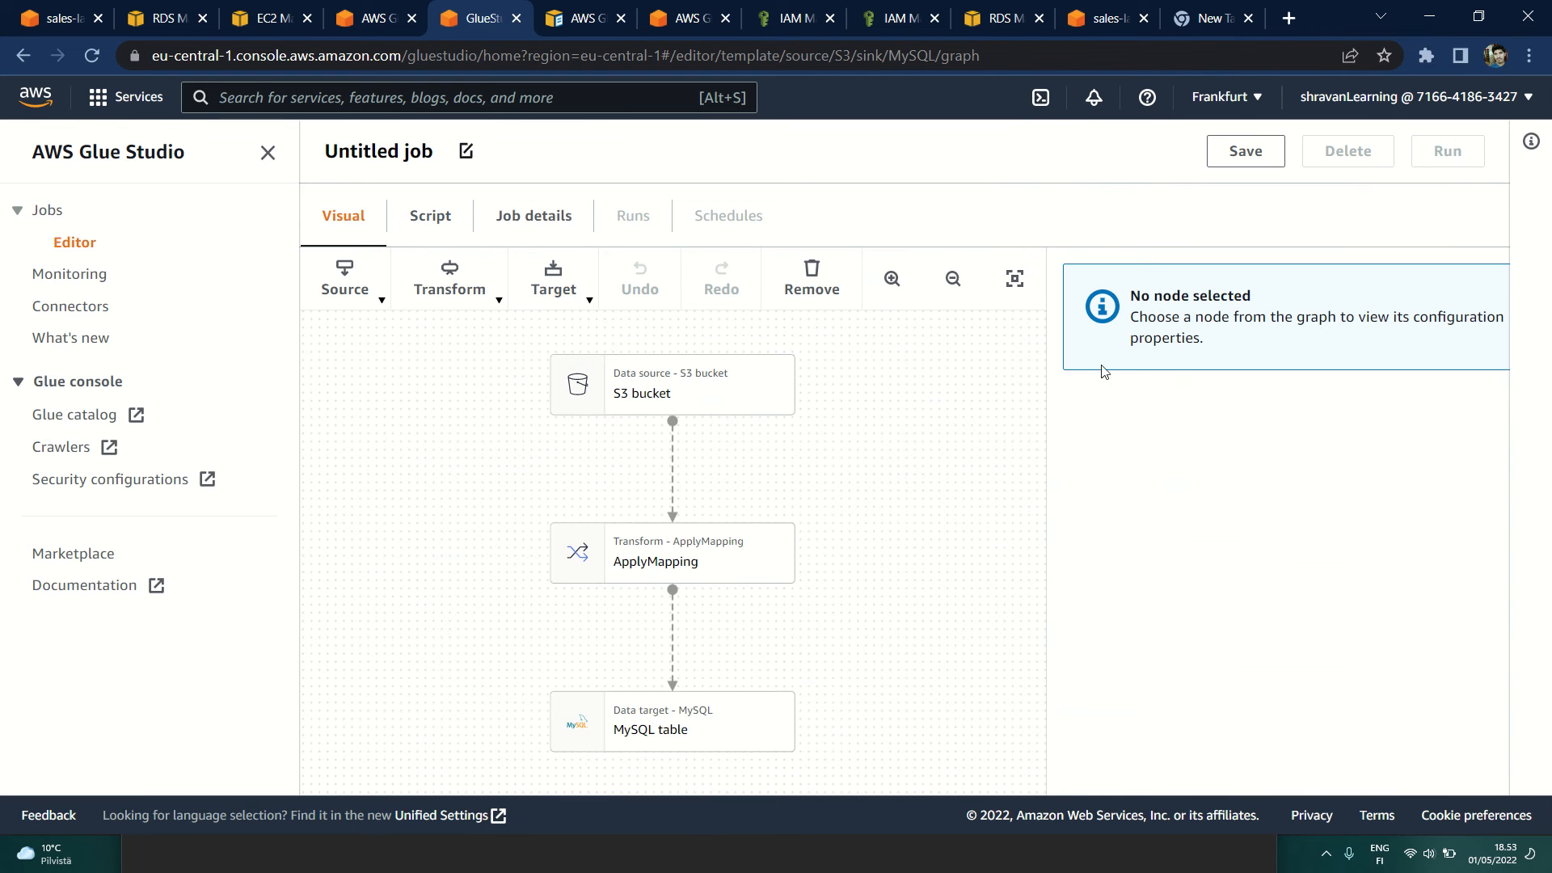
Step: Look at the properties of the S3 bucket, ApplyMapping and MySQL table nodes in the job graph
click(689, 391)
click(644, 558)
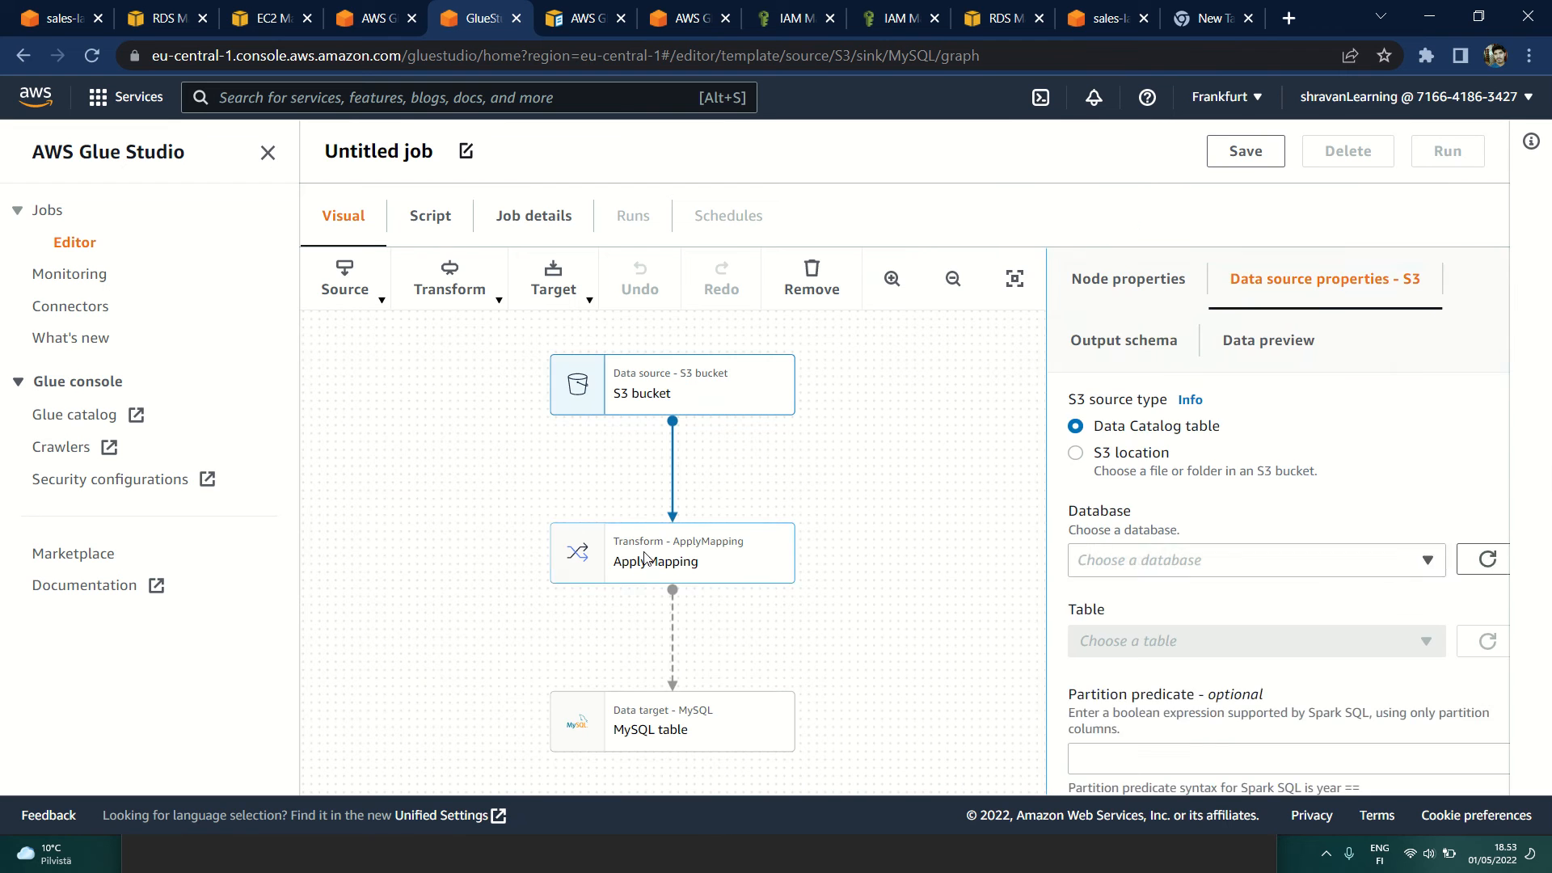
click(662, 732)
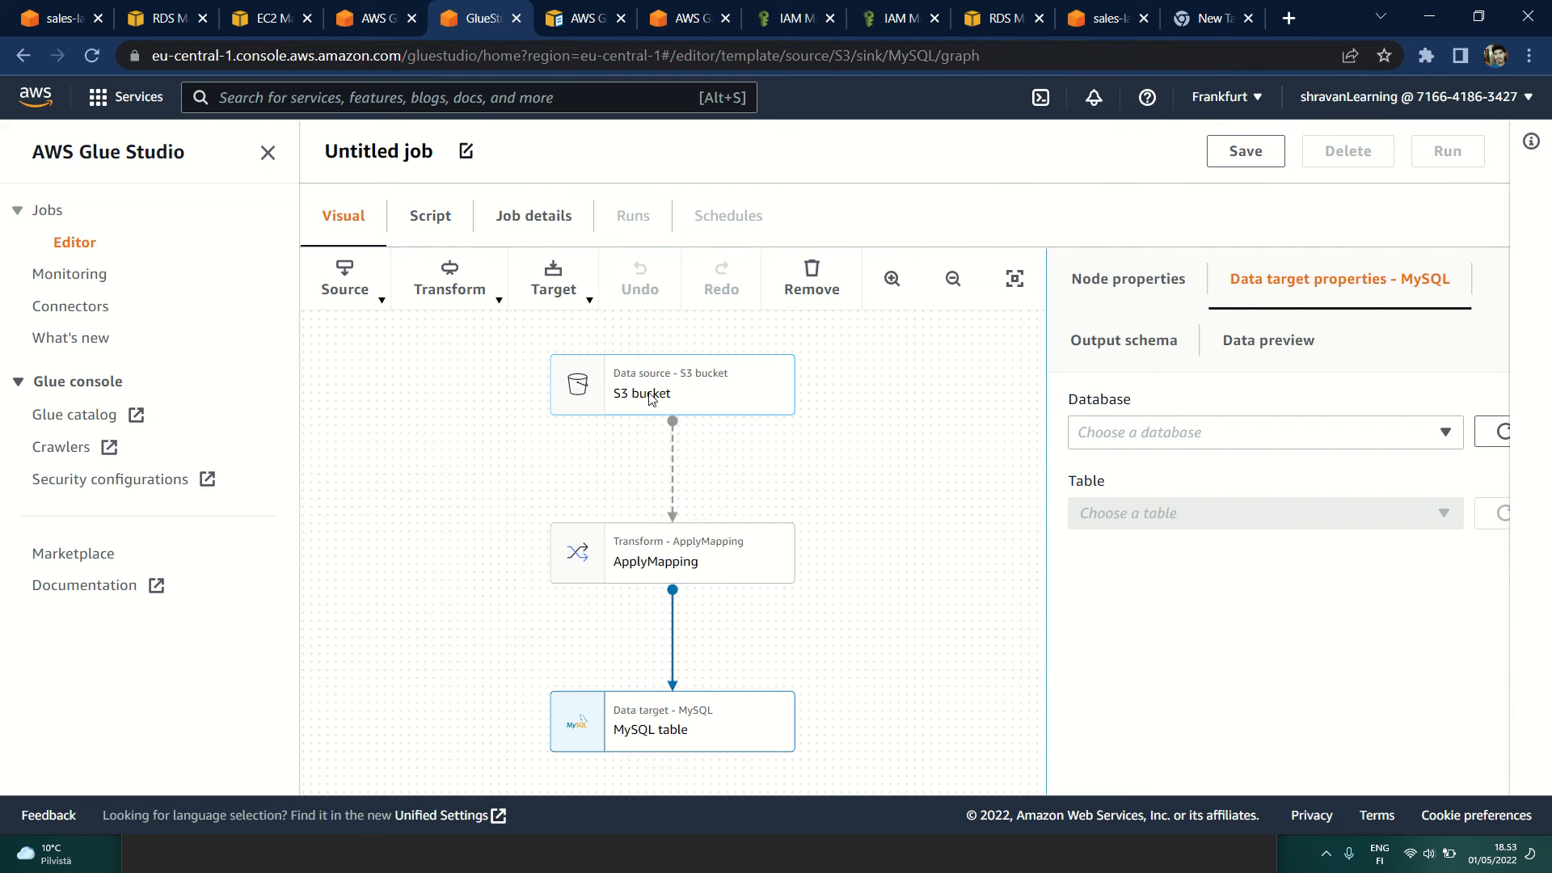
Step: Set the S3 bucket node's source type to S3 location and choose events.txt from sales-landing-bucket
click(650, 398)
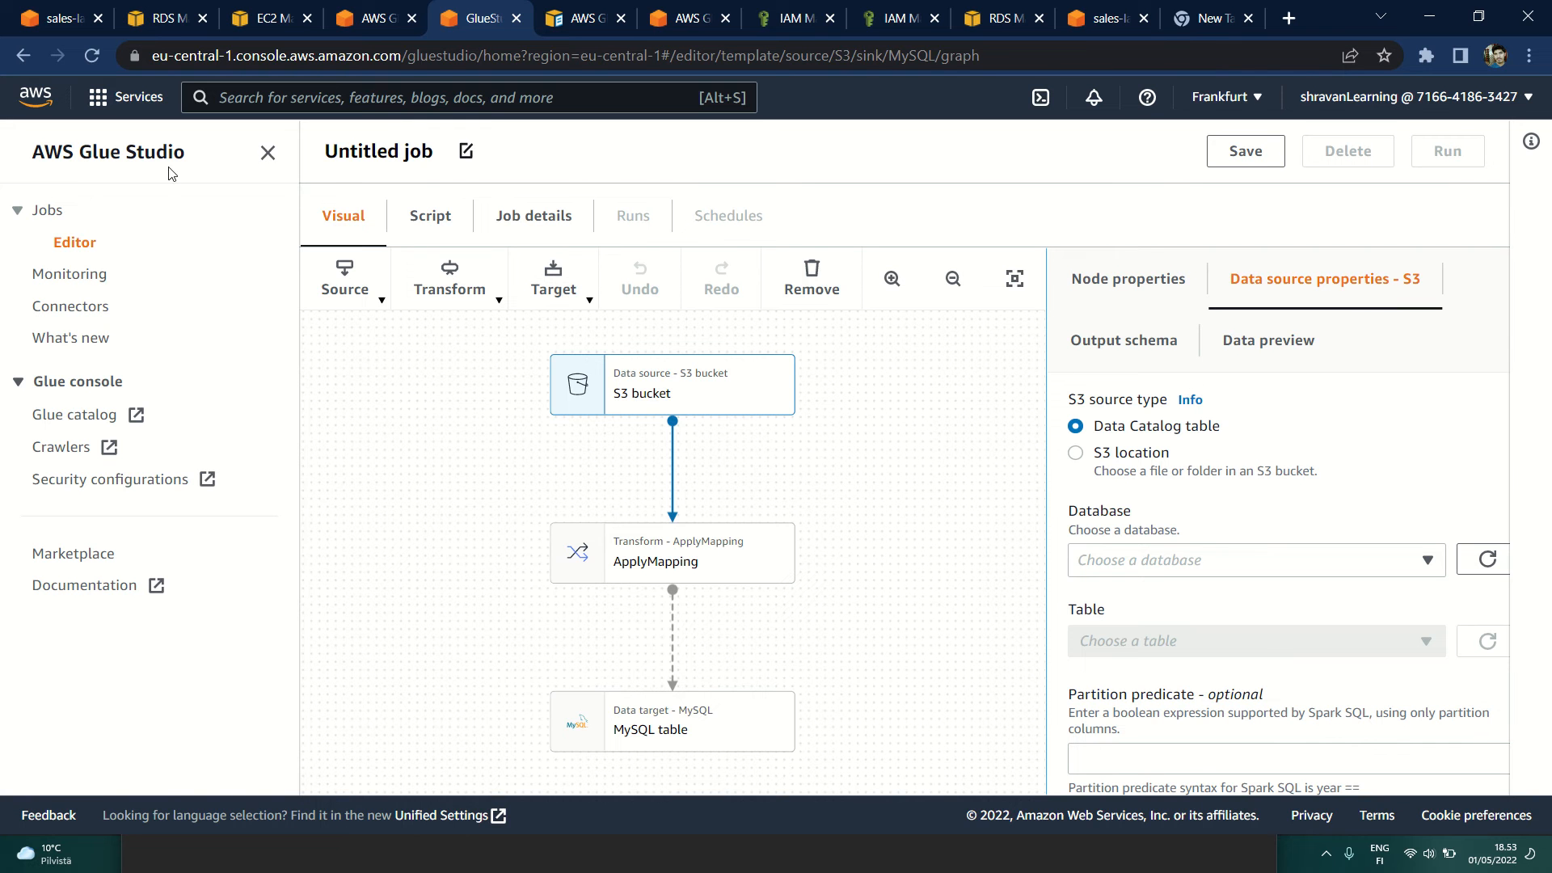
click(267, 152)
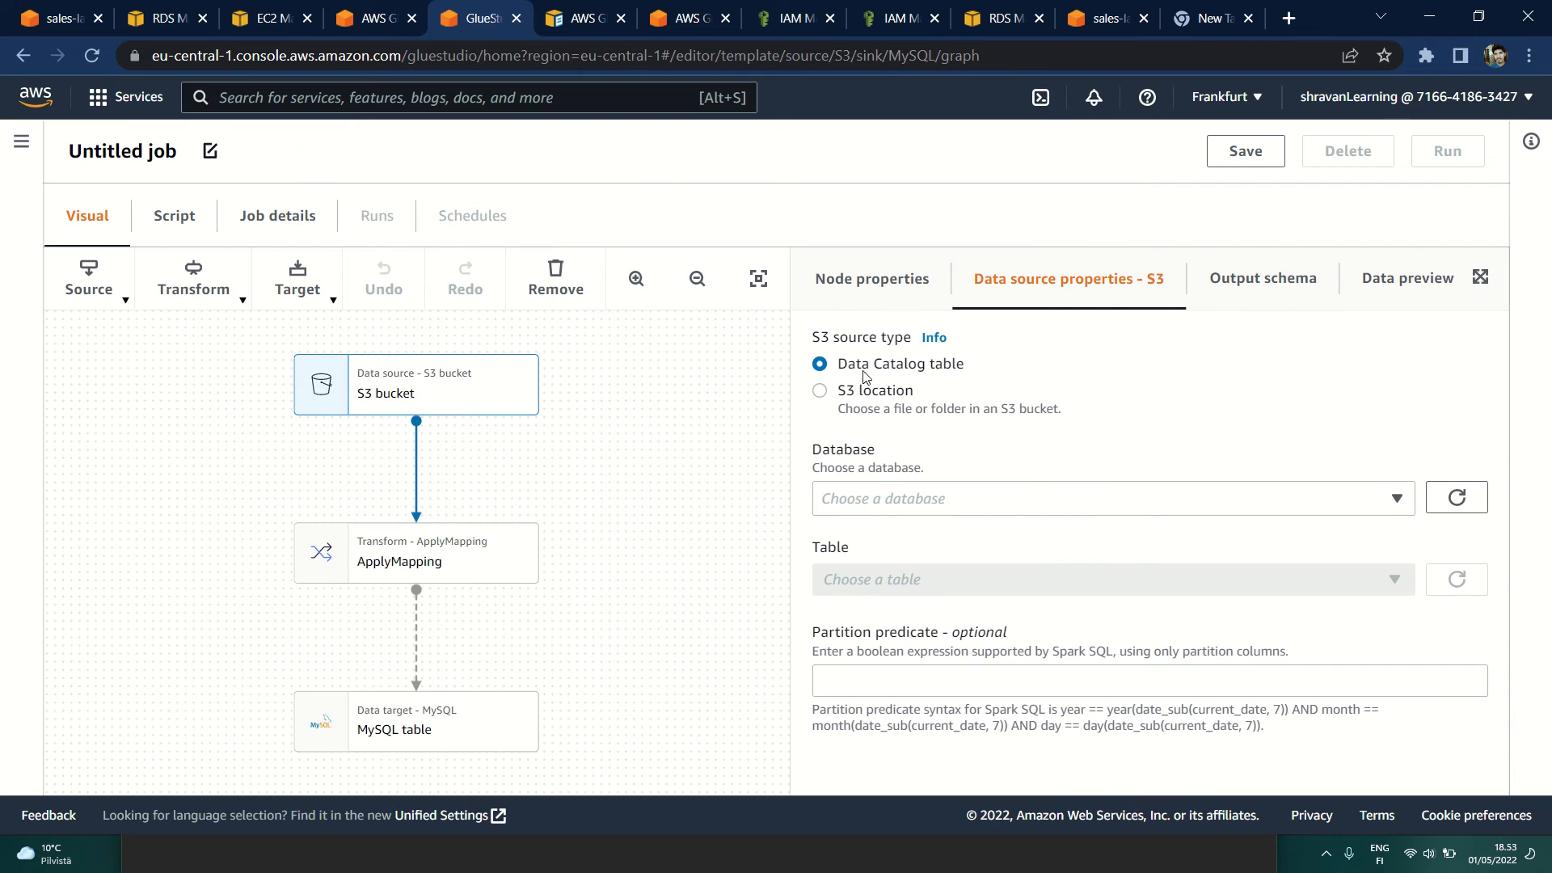
click(820, 396)
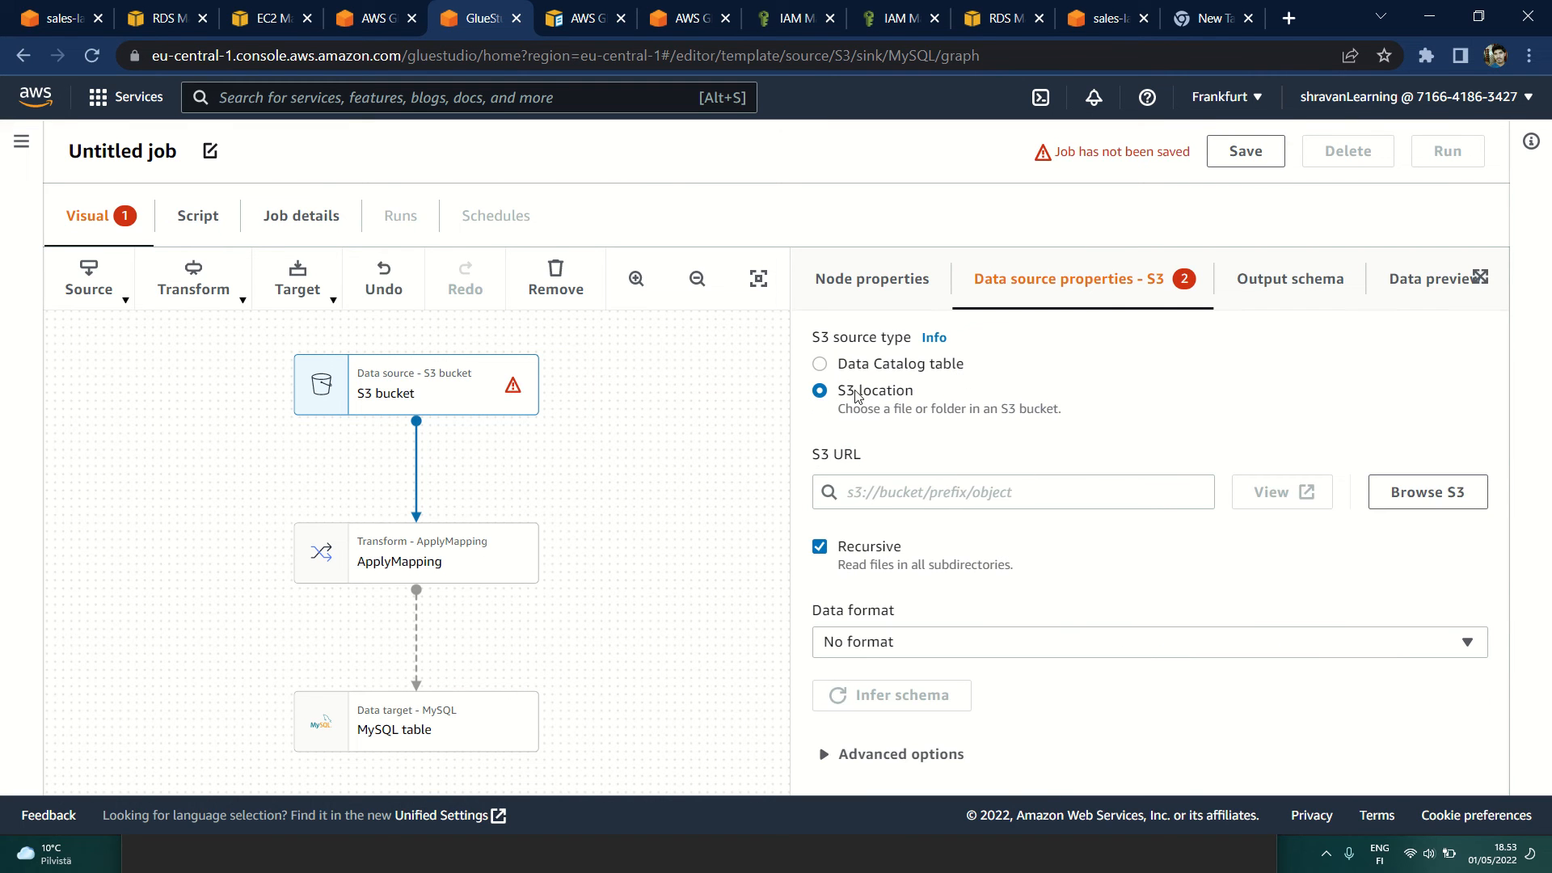
click(1418, 503)
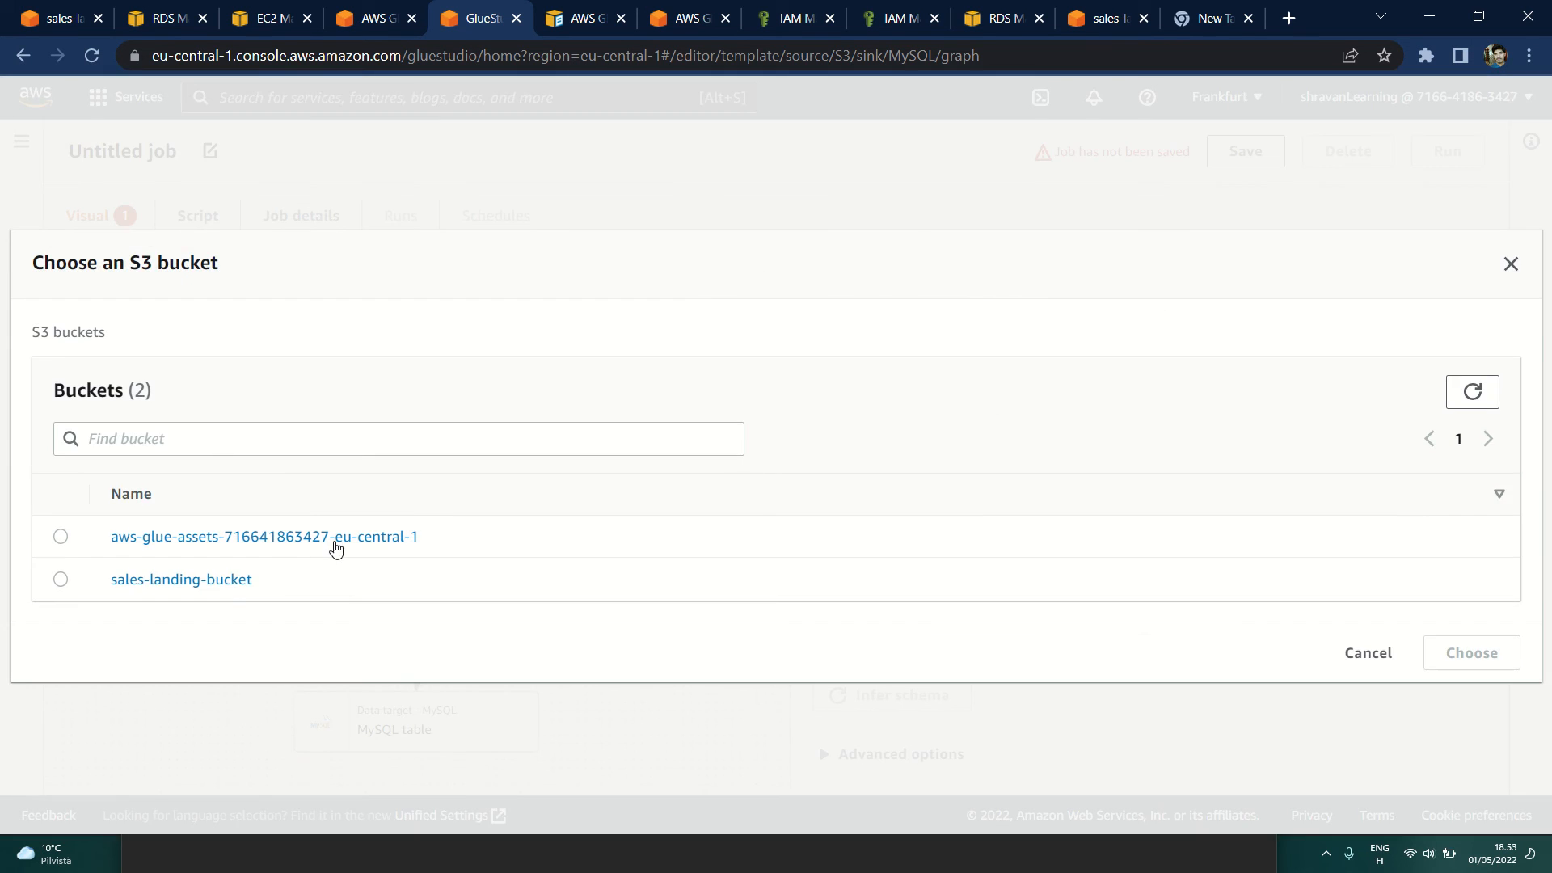
click(165, 585)
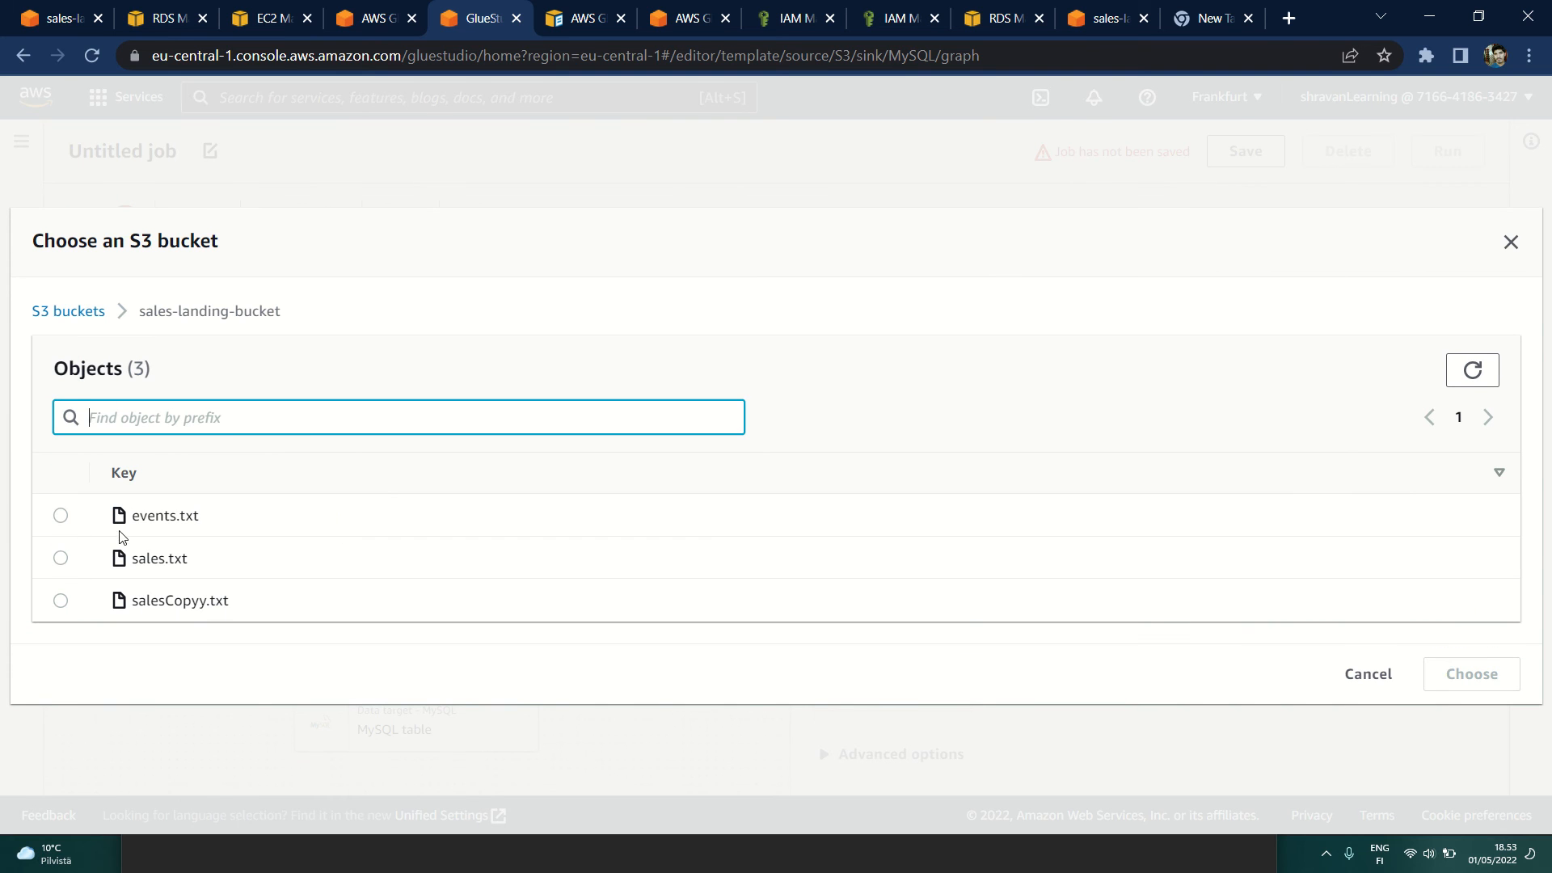
click(61, 515)
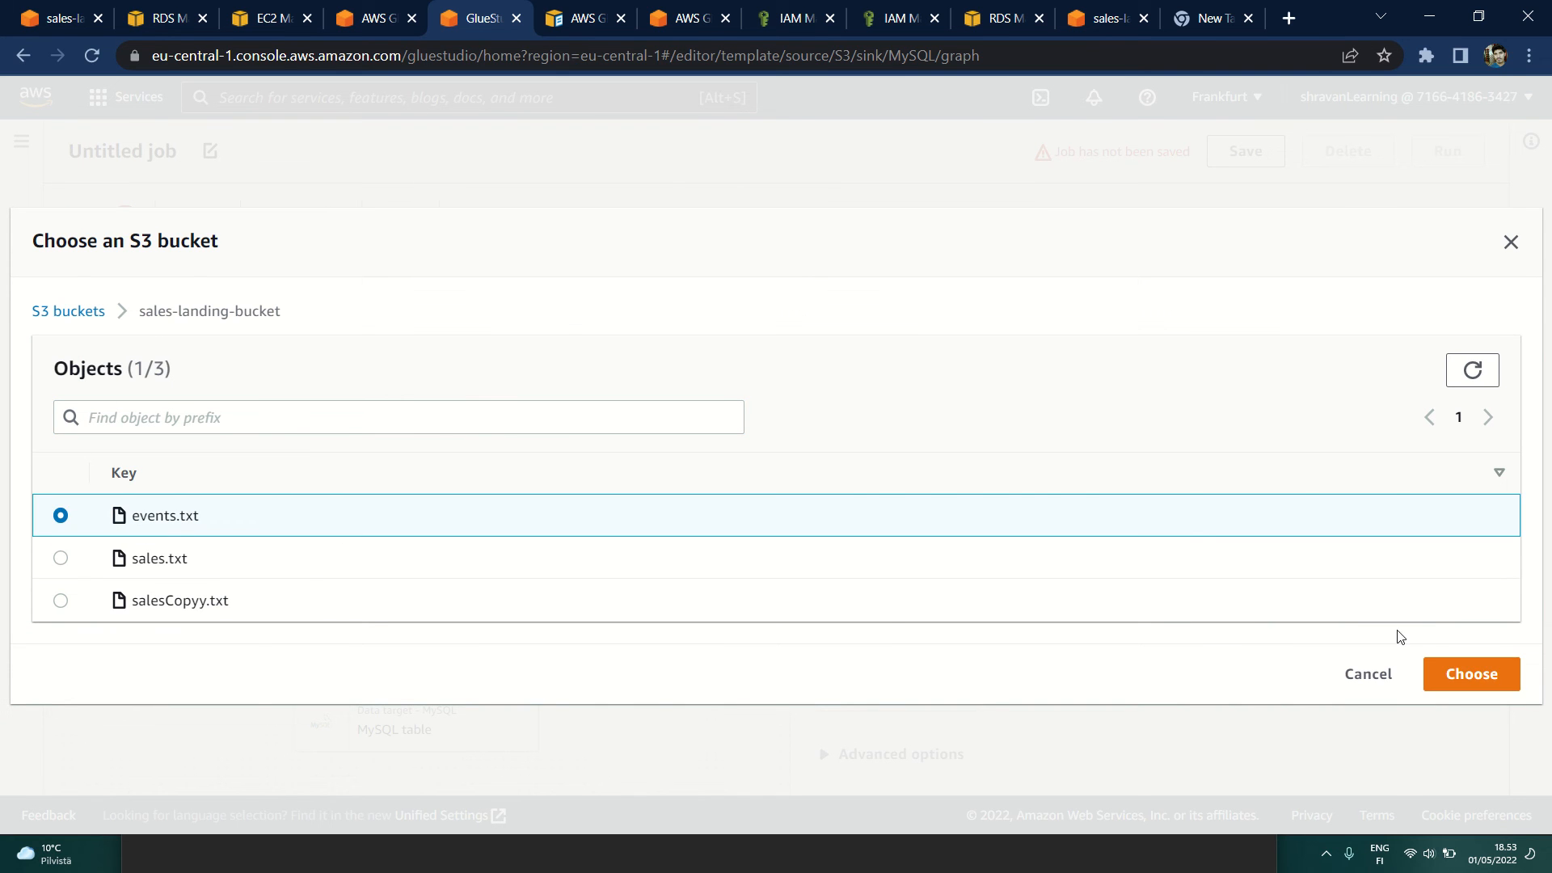
click(1452, 674)
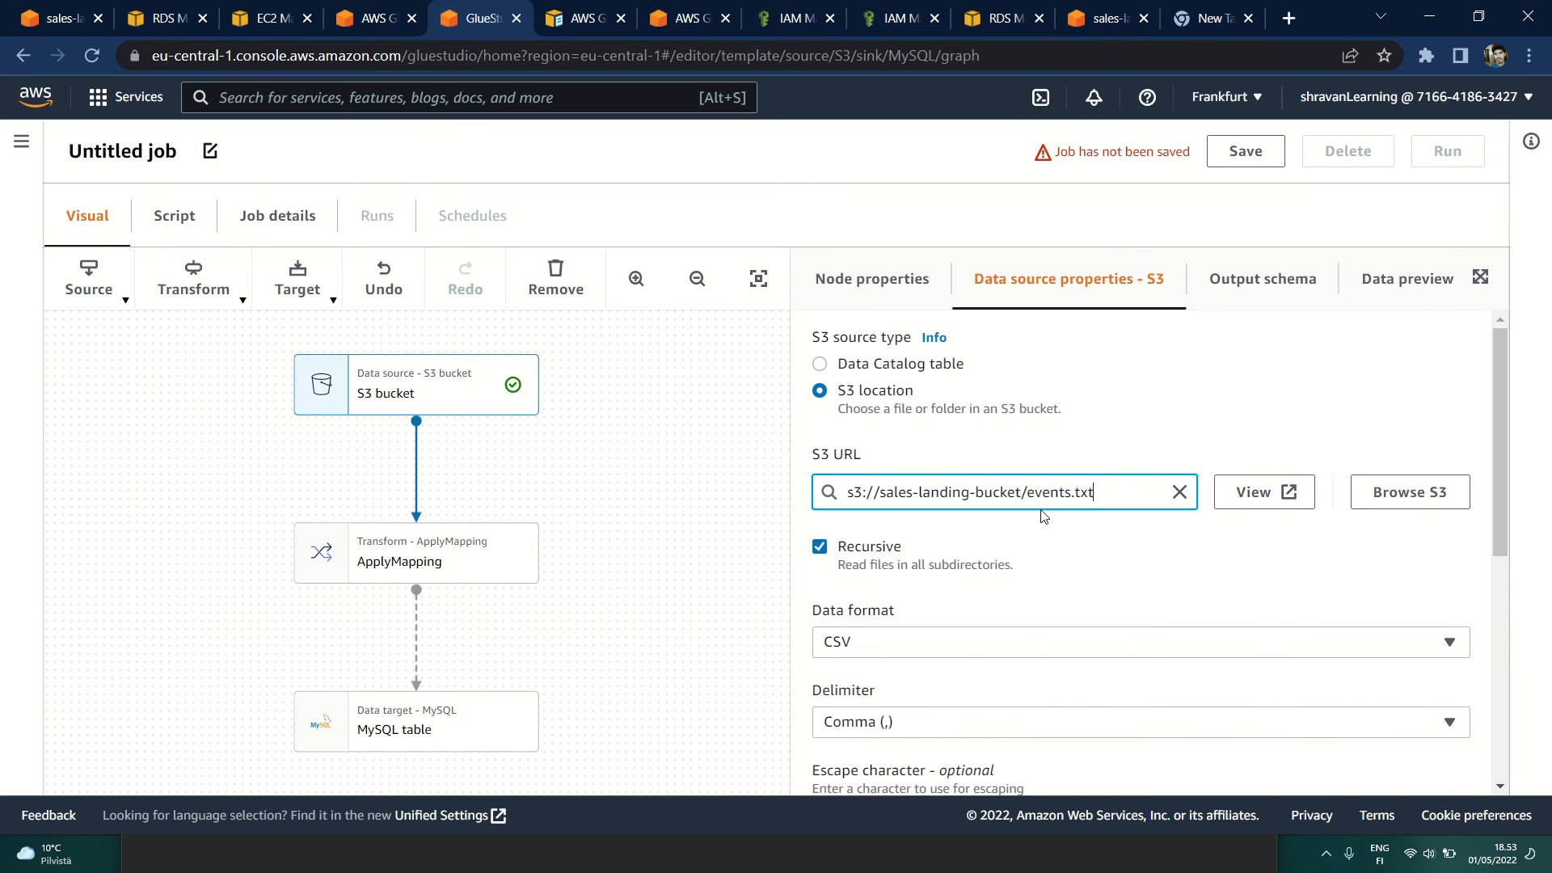
Step: Open the local events.txt from the awsdatat folder, check which delimiter separates its fields, and return to the Glue Studio job
scroll(1035, 554, down, 2)
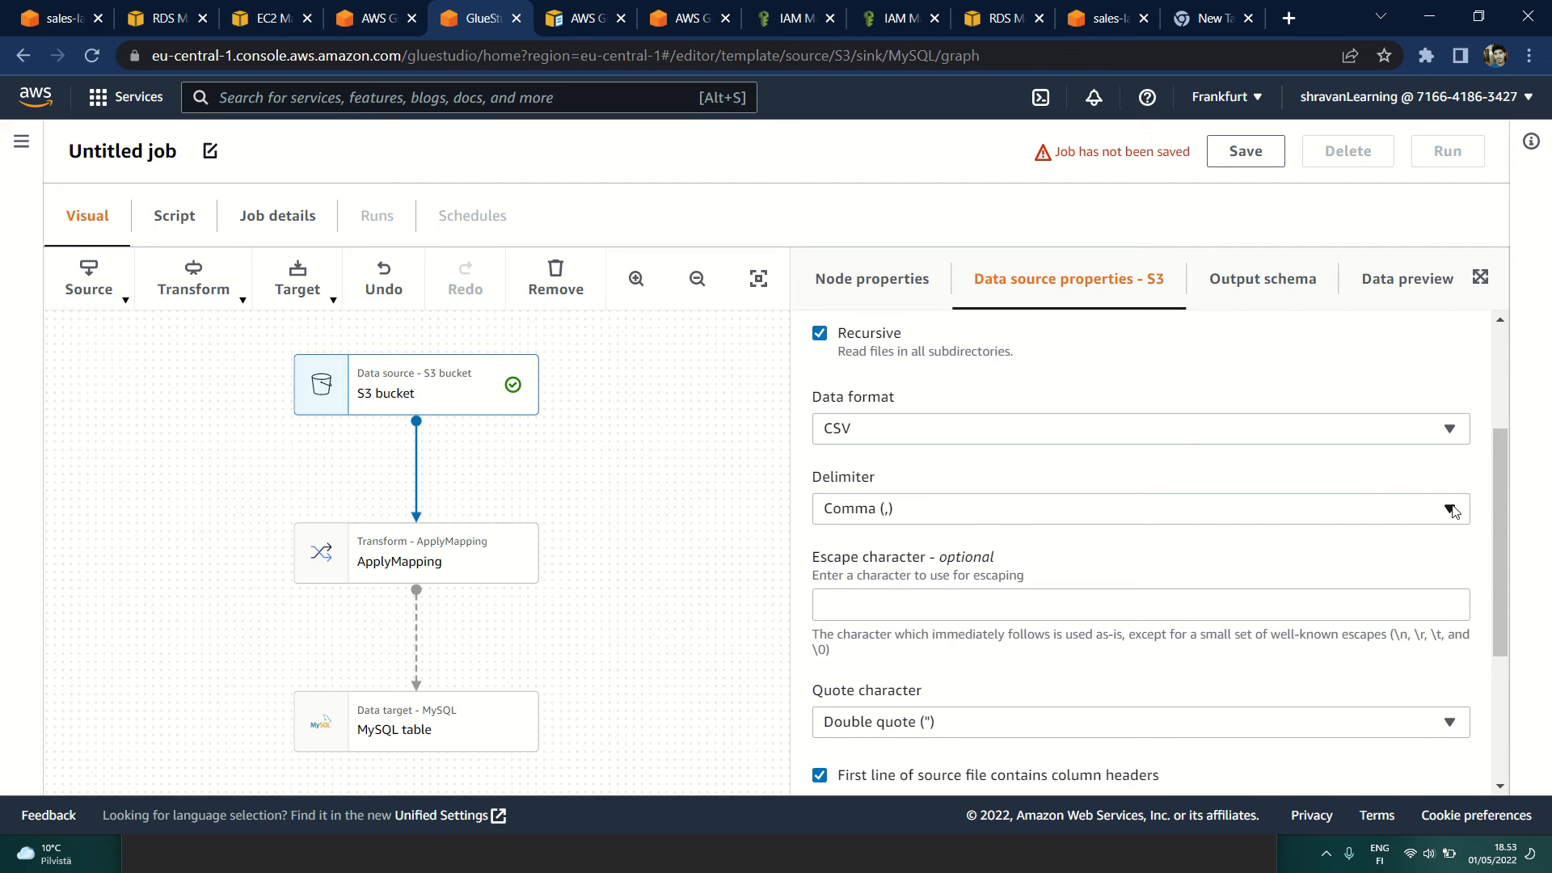
key(alt+Tab)
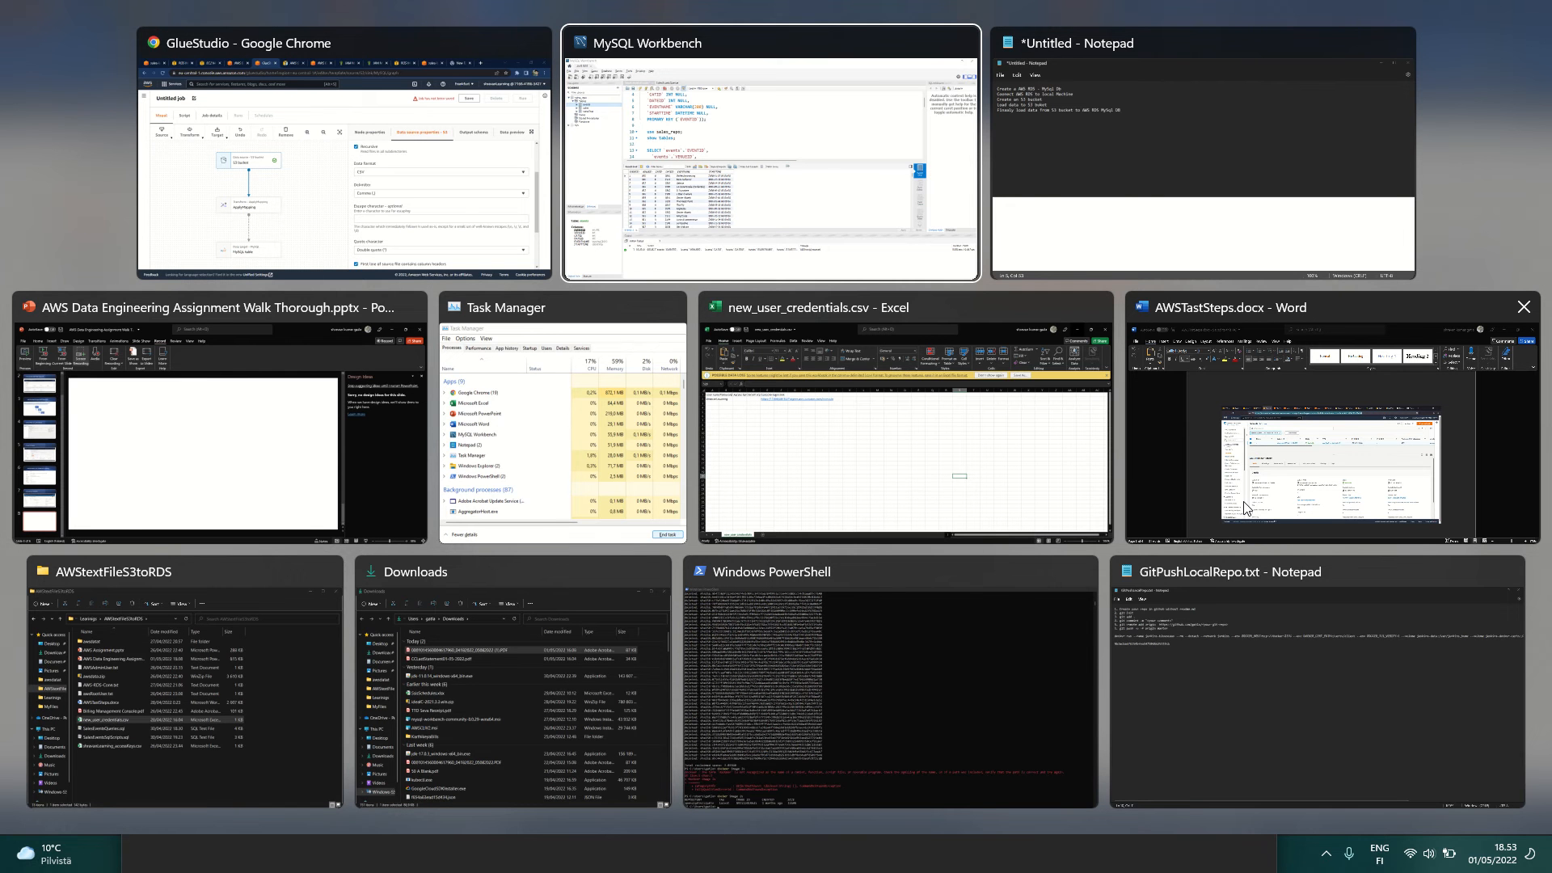
key(alt+Tab)
key(alt+Tab)
key(alt+Tab)
key(alt+Tab)
key(alt+Tab)
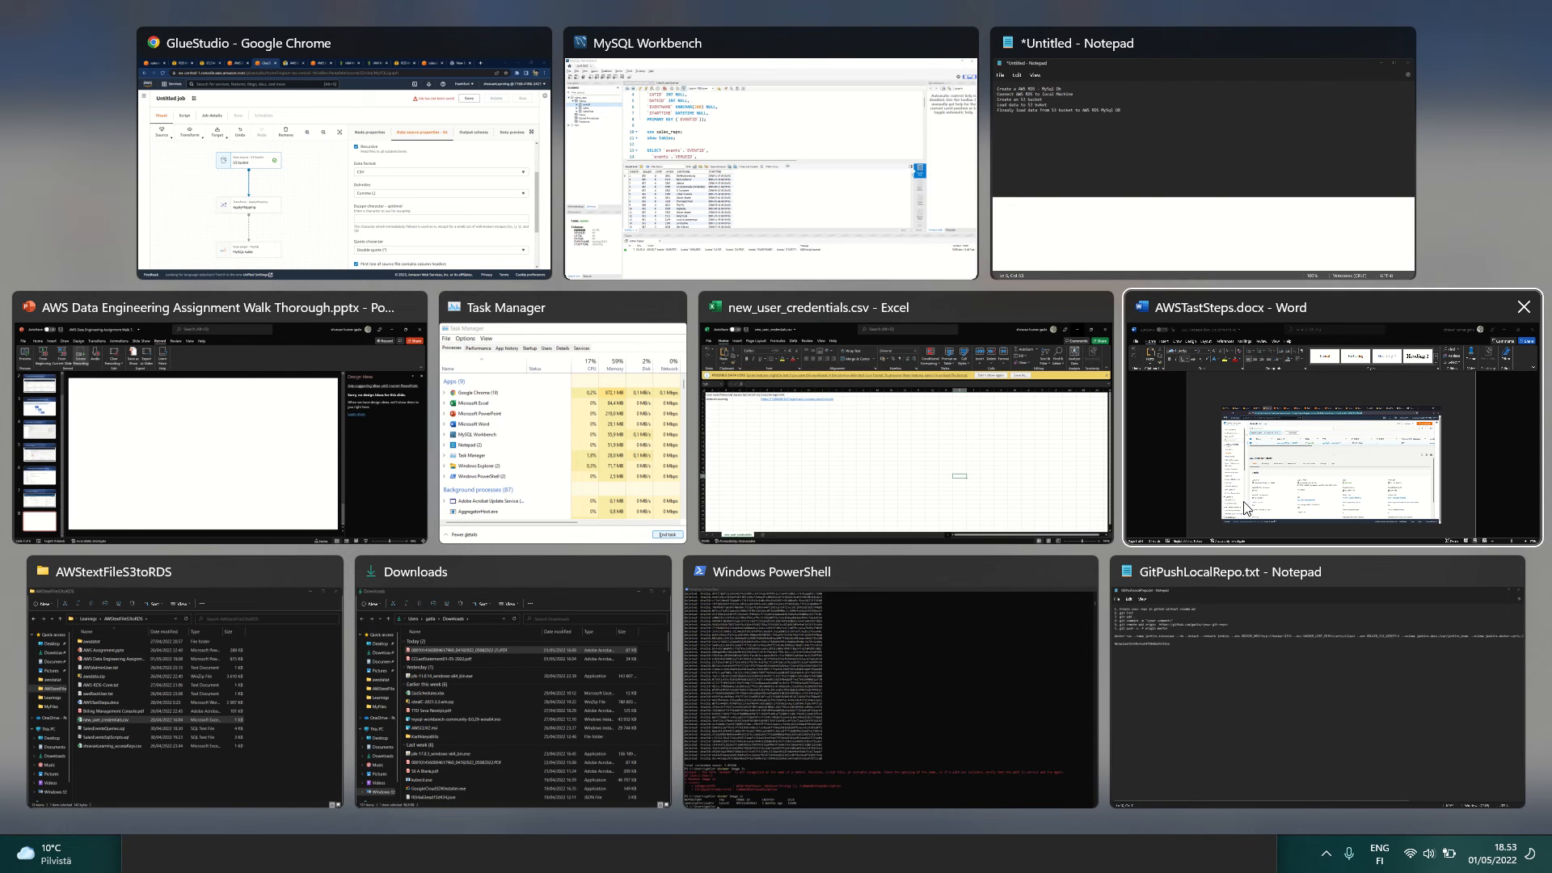
key(alt+Tab)
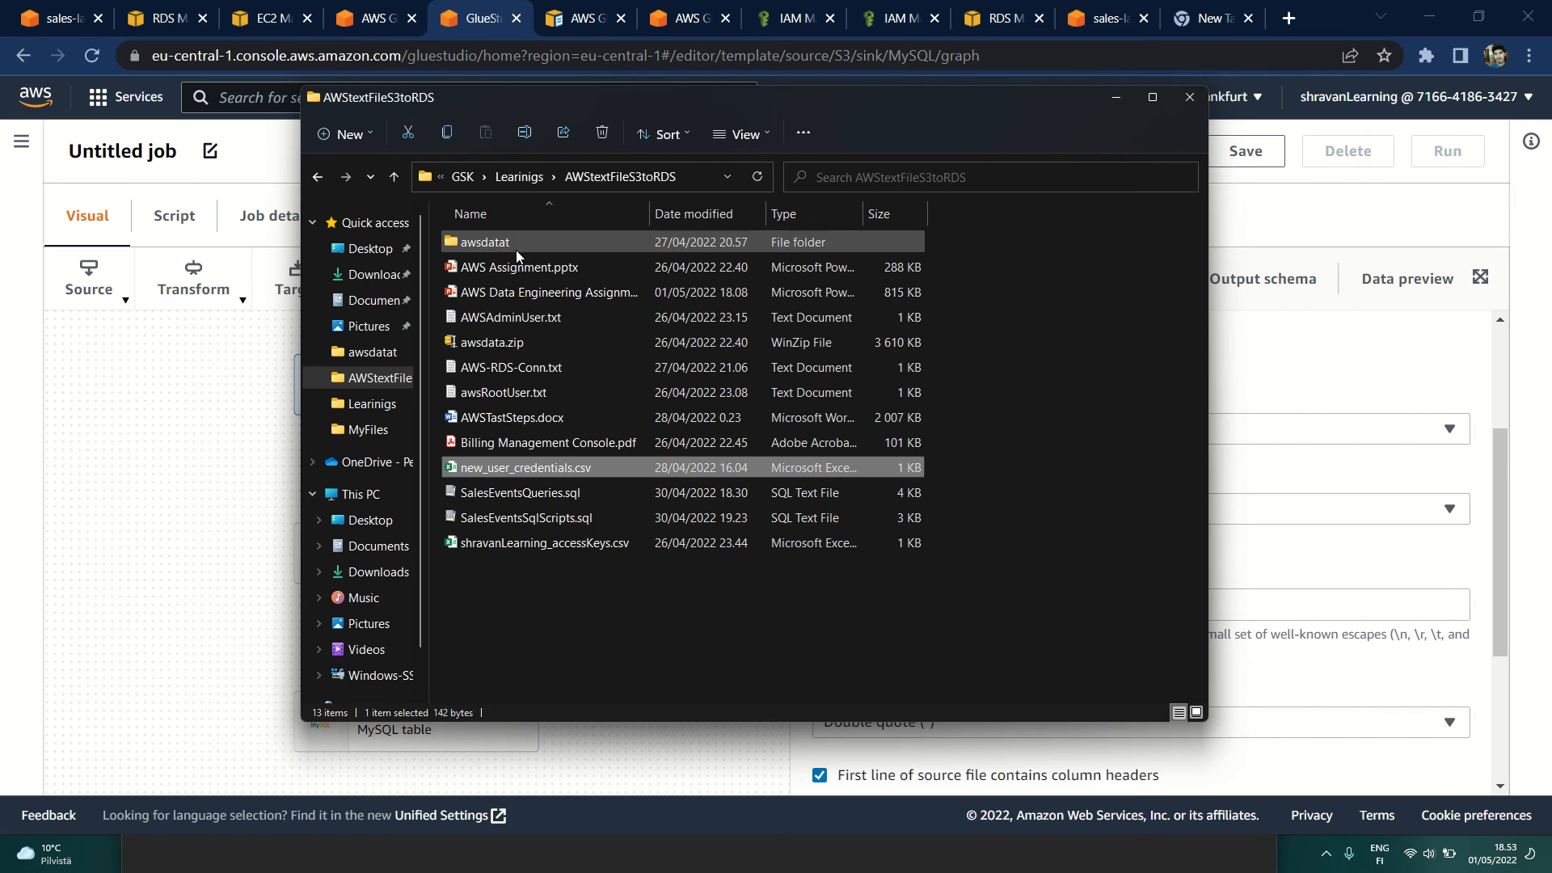
double_click(516, 250)
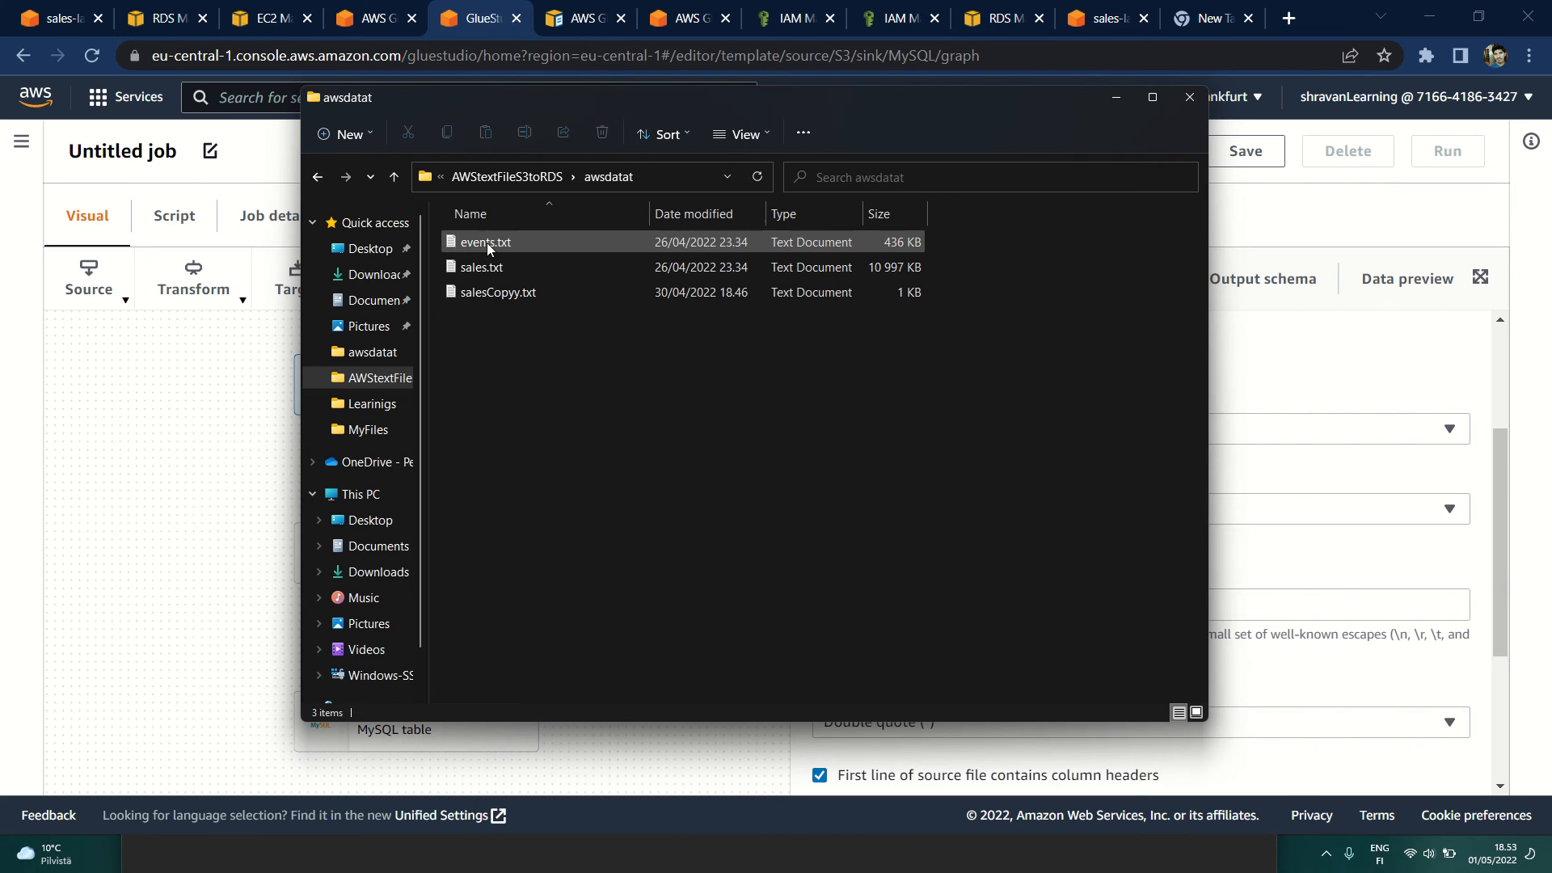
double_click(488, 244)
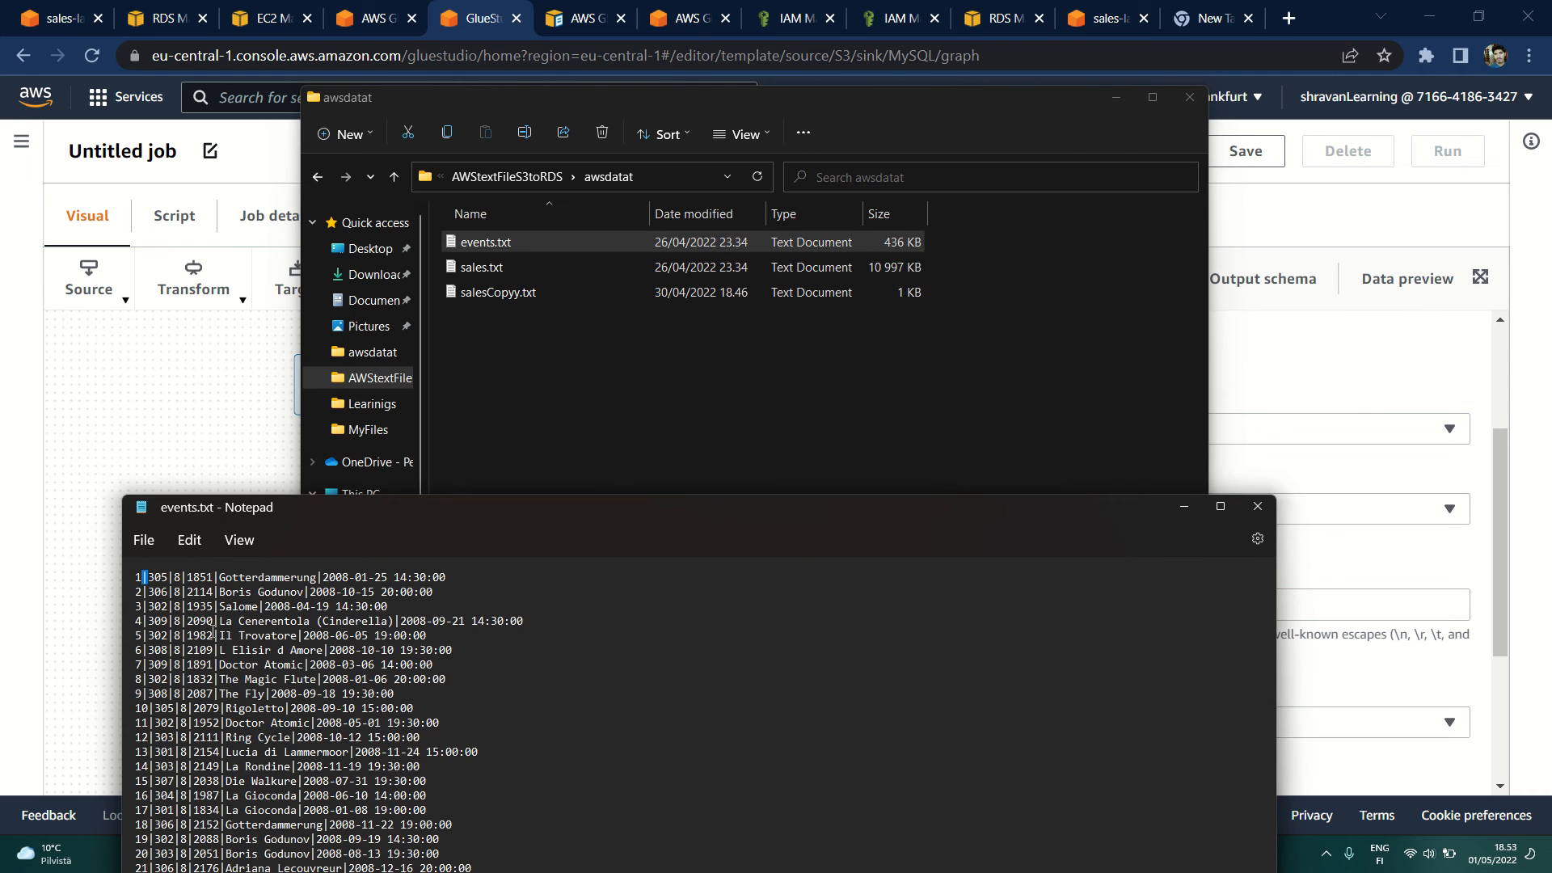
drag(457, 508, 506, 195)
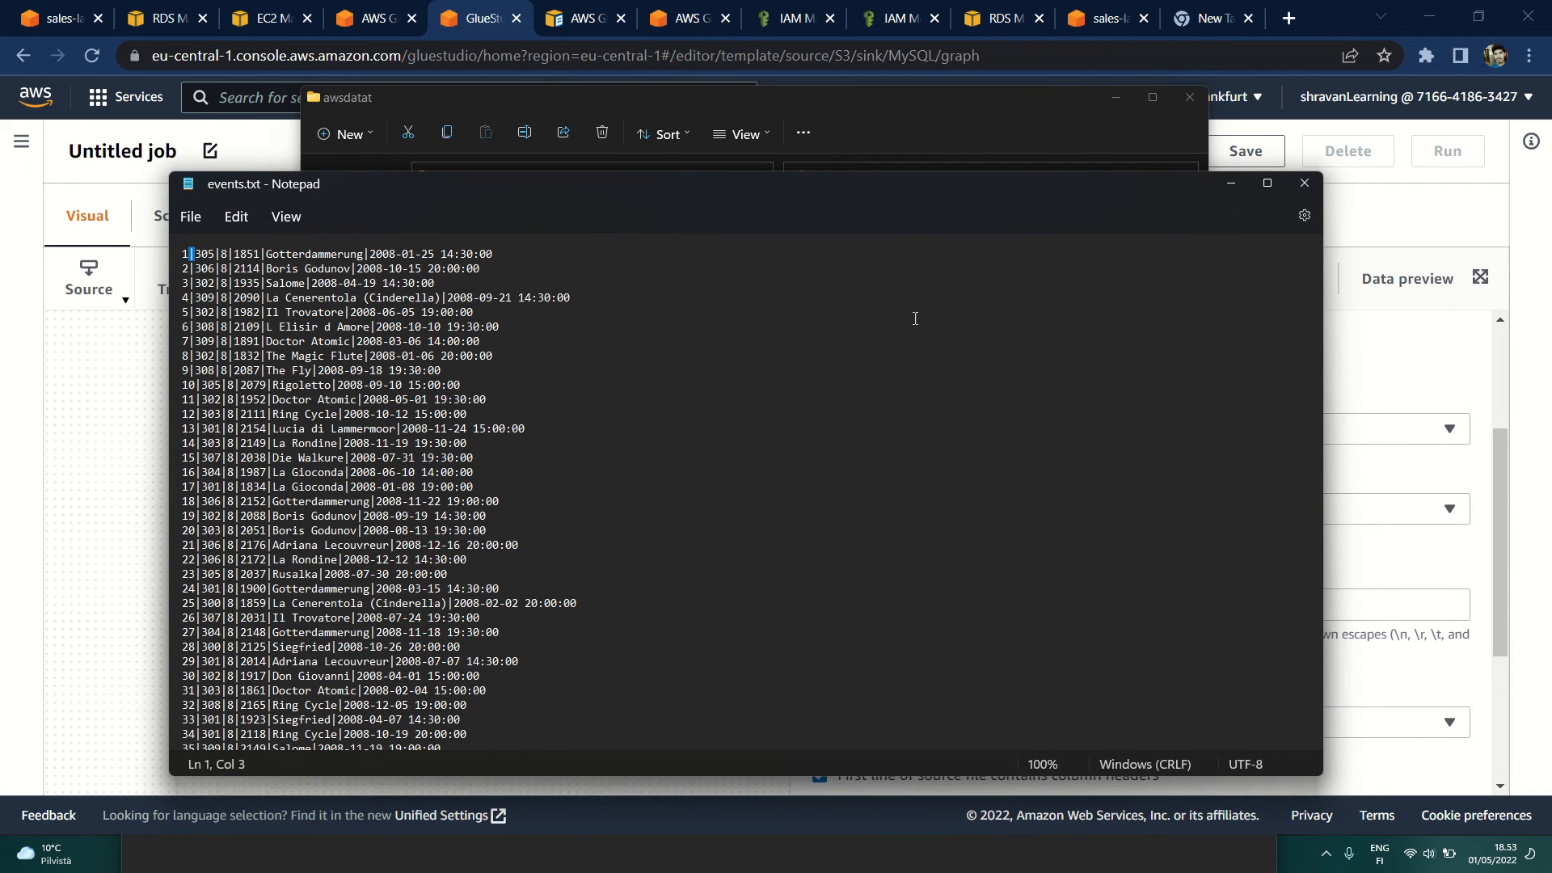
click(1448, 248)
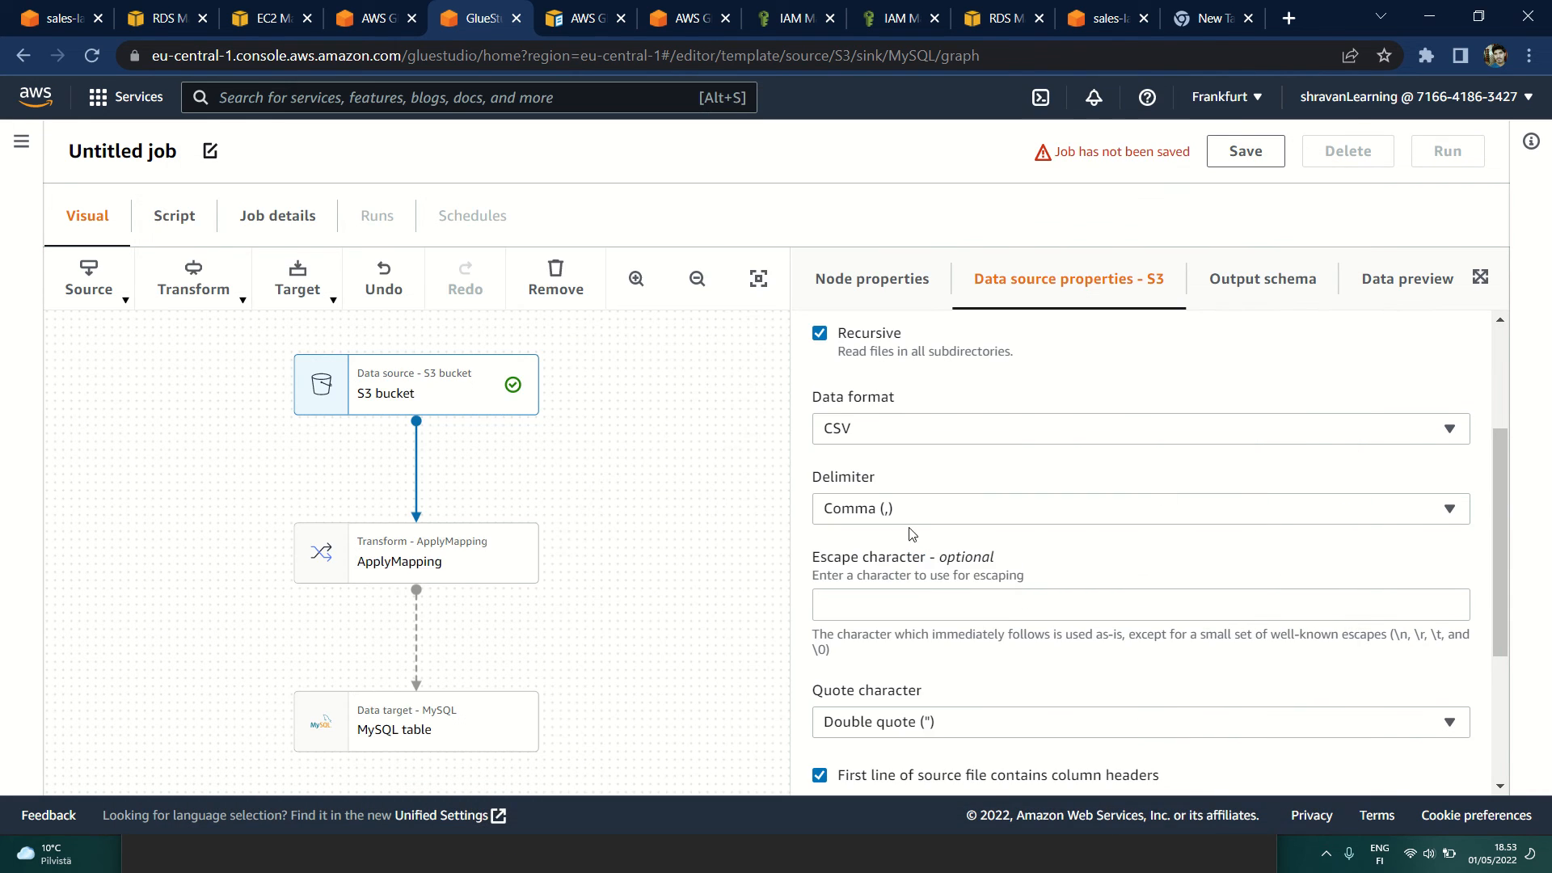
Step: Set the S3 source's delimiter to Pipe (|) and turn off the option that the first line contains column headers
click(1026, 508)
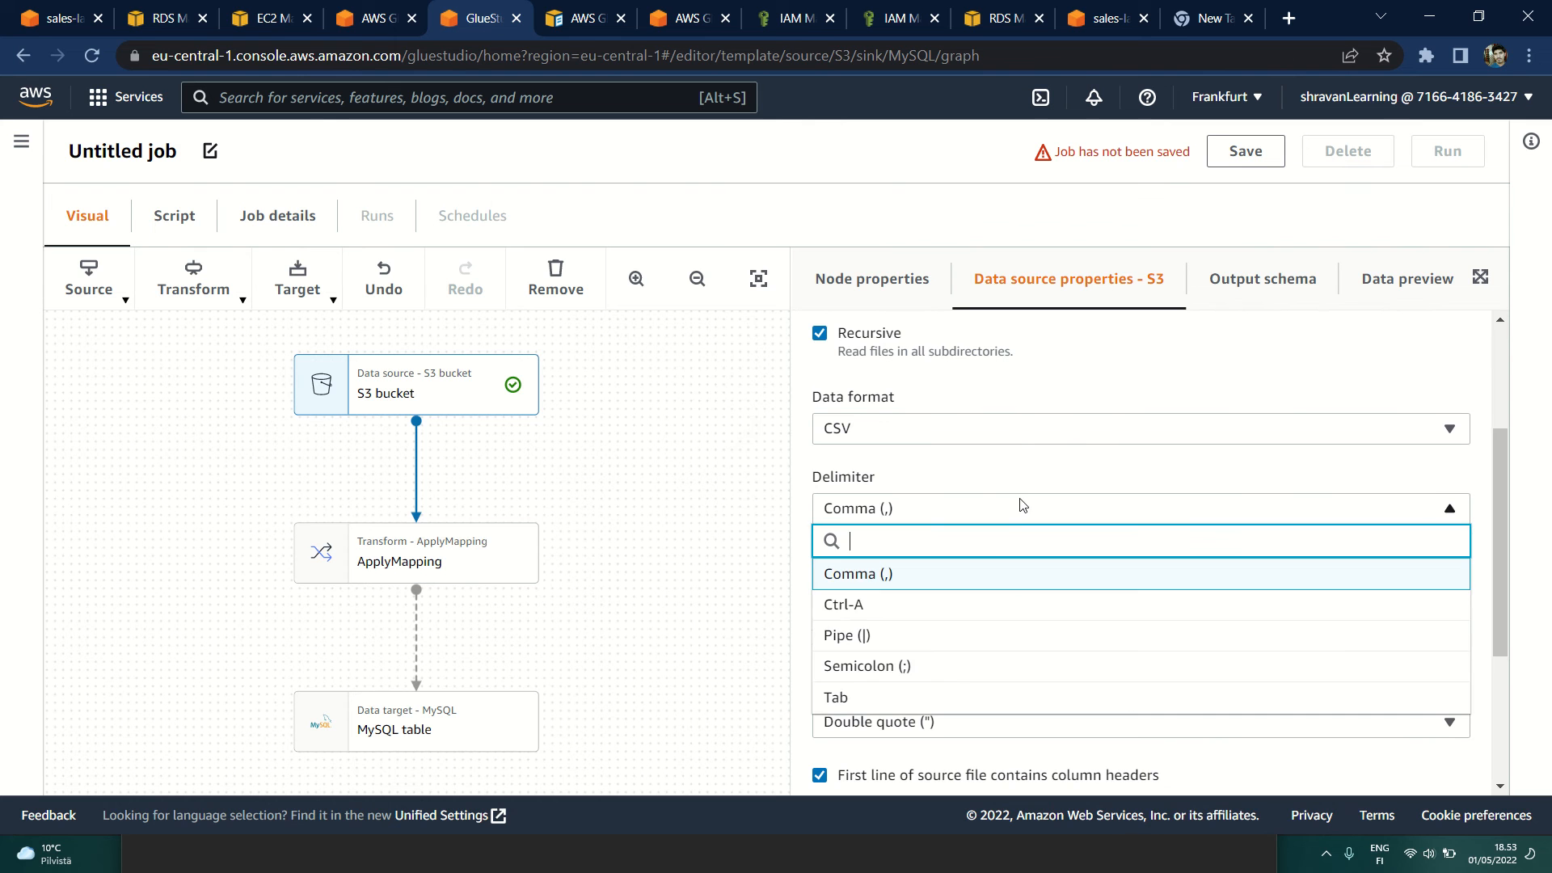
click(882, 635)
scroll(884, 594, down, 2)
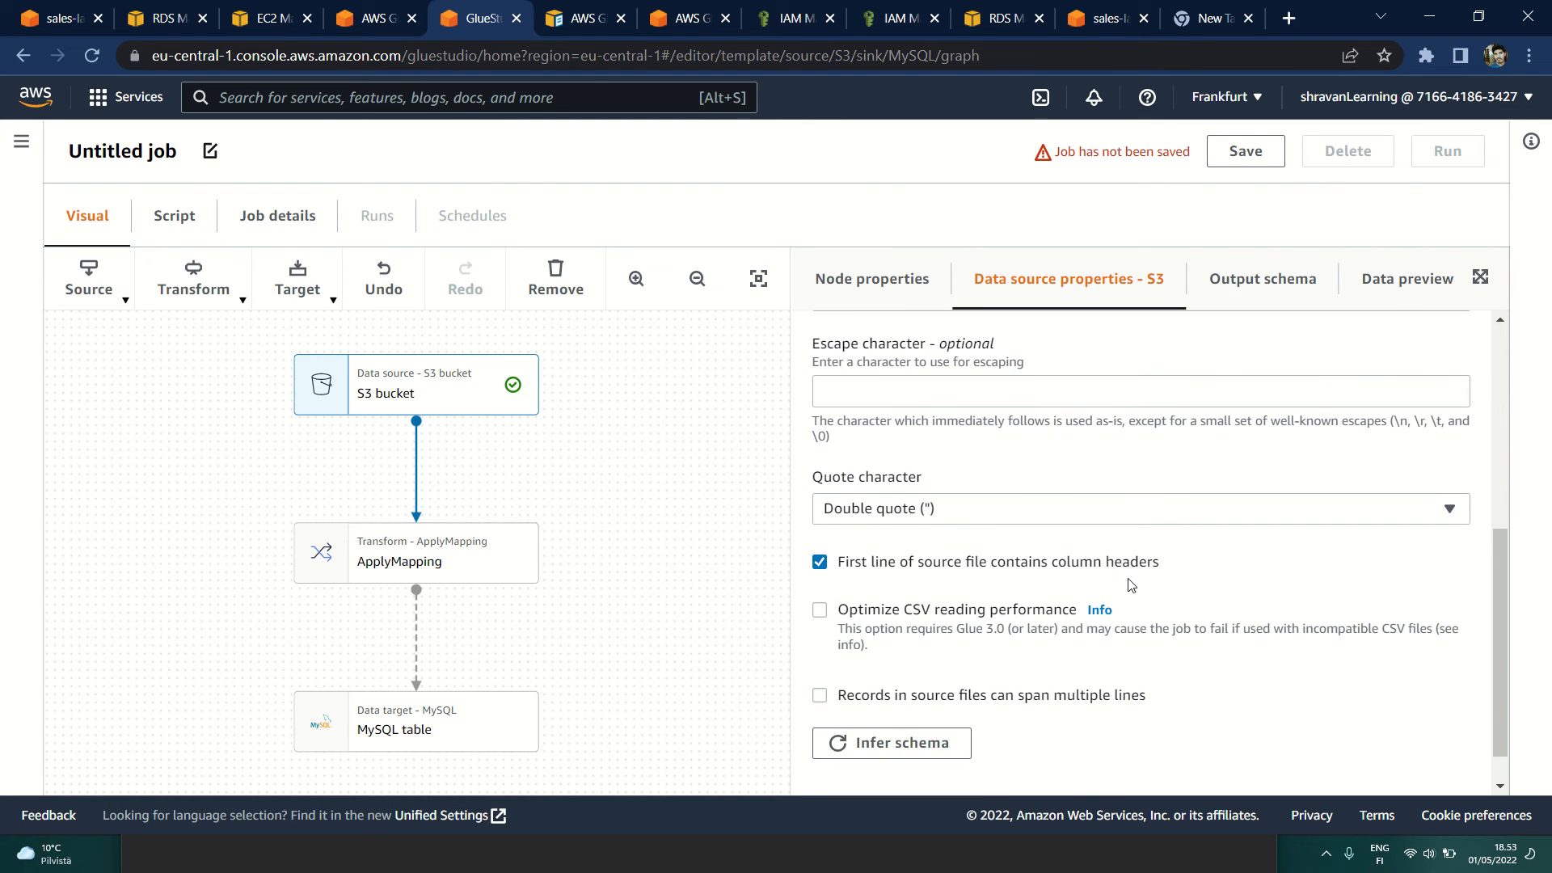
click(818, 564)
Step: Set schema inference to use a sample file from S3 and choose events.txt from sales-landing-bucket
scroll(817, 576, down, 1)
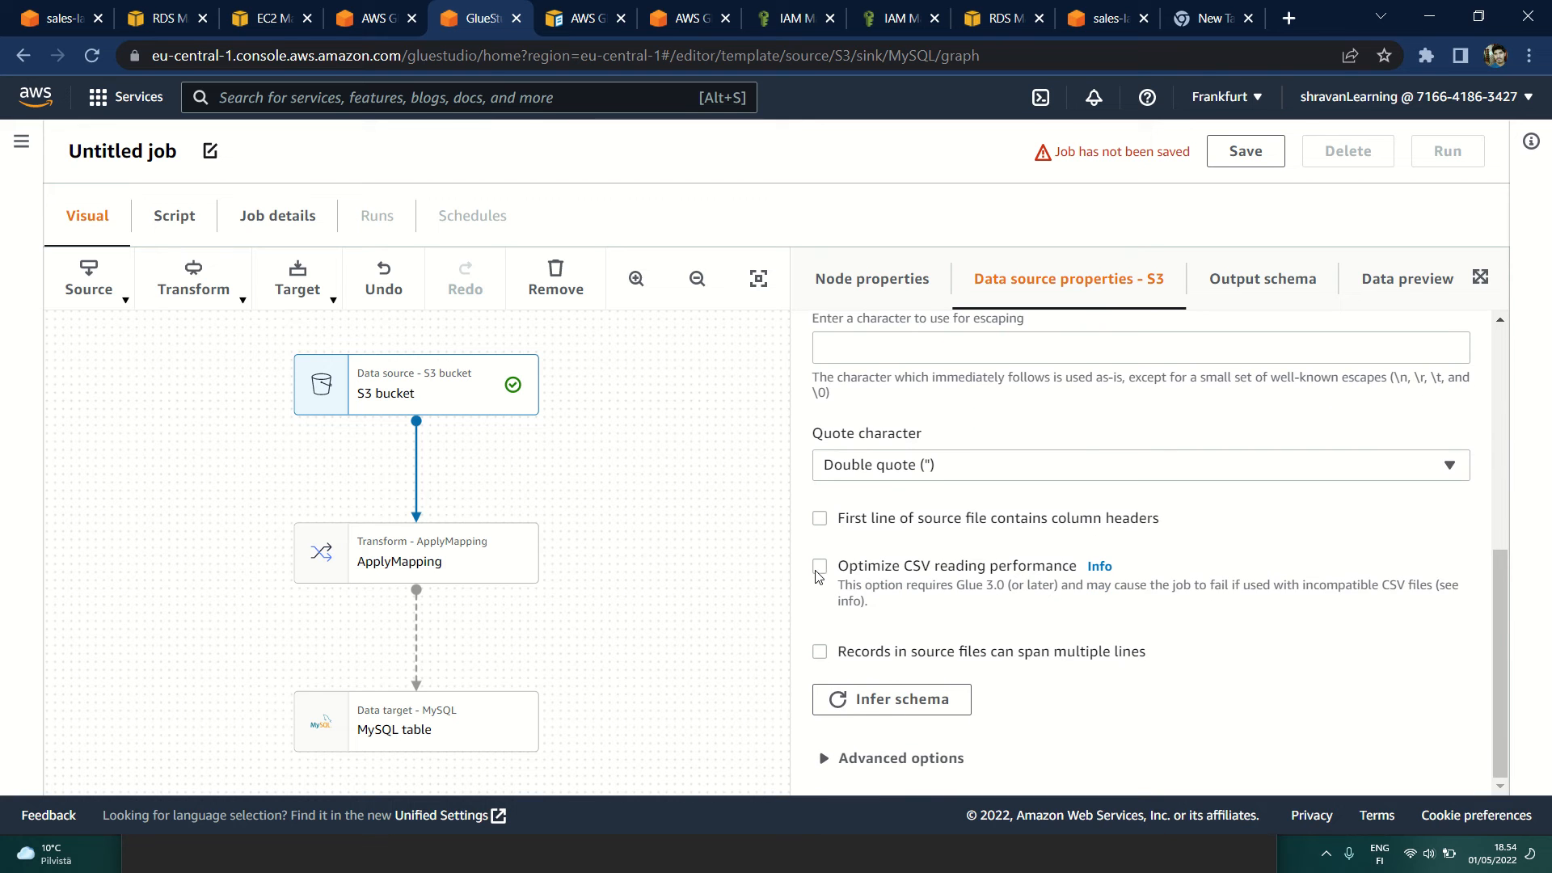
click(830, 756)
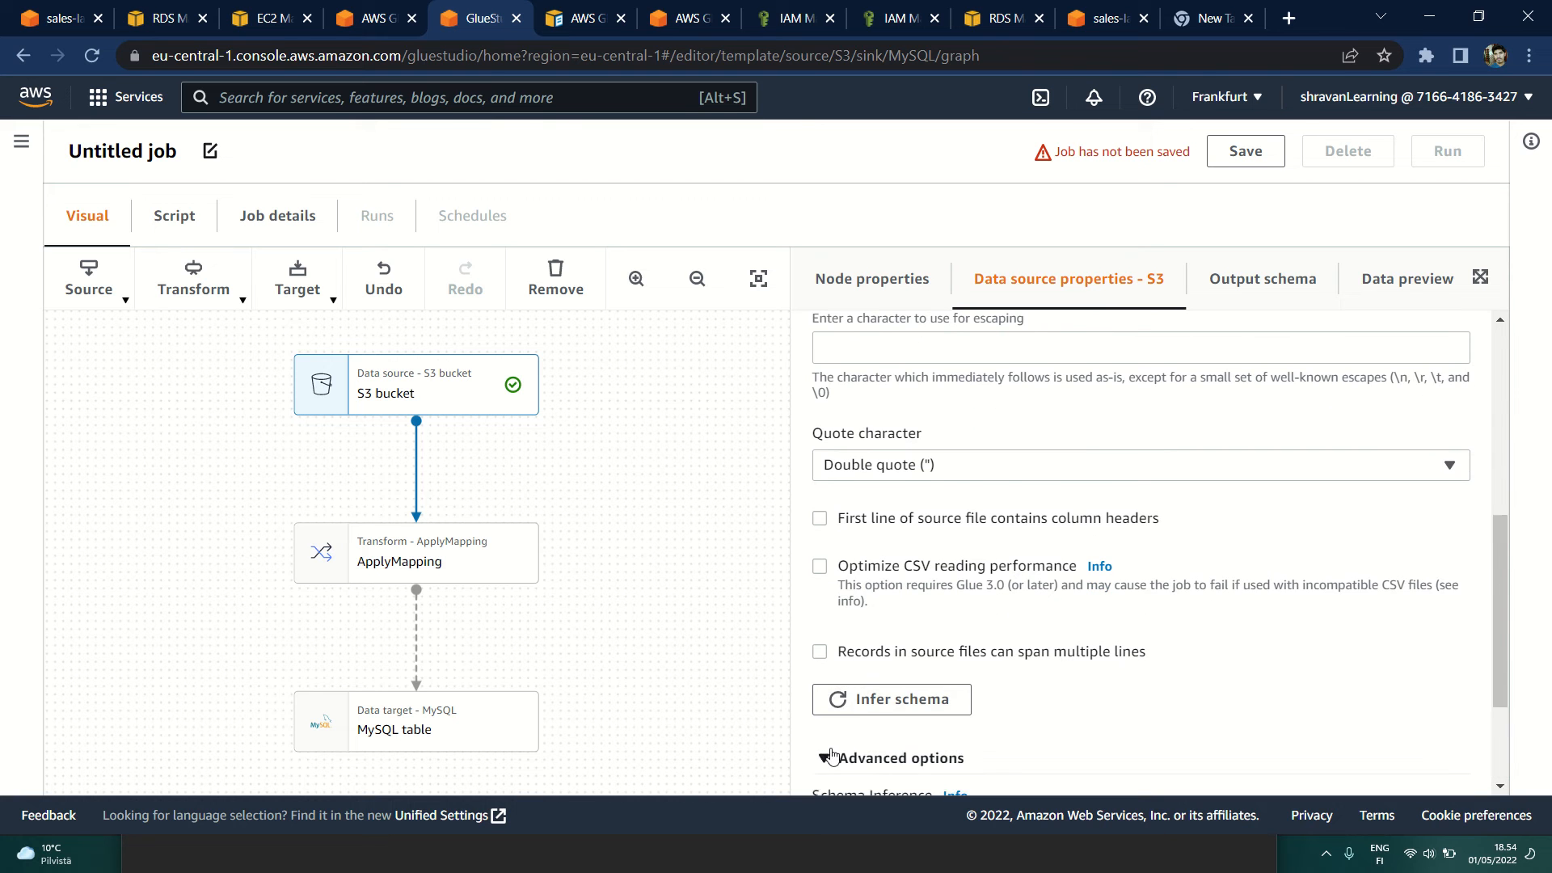
scroll(830, 755, down, 2)
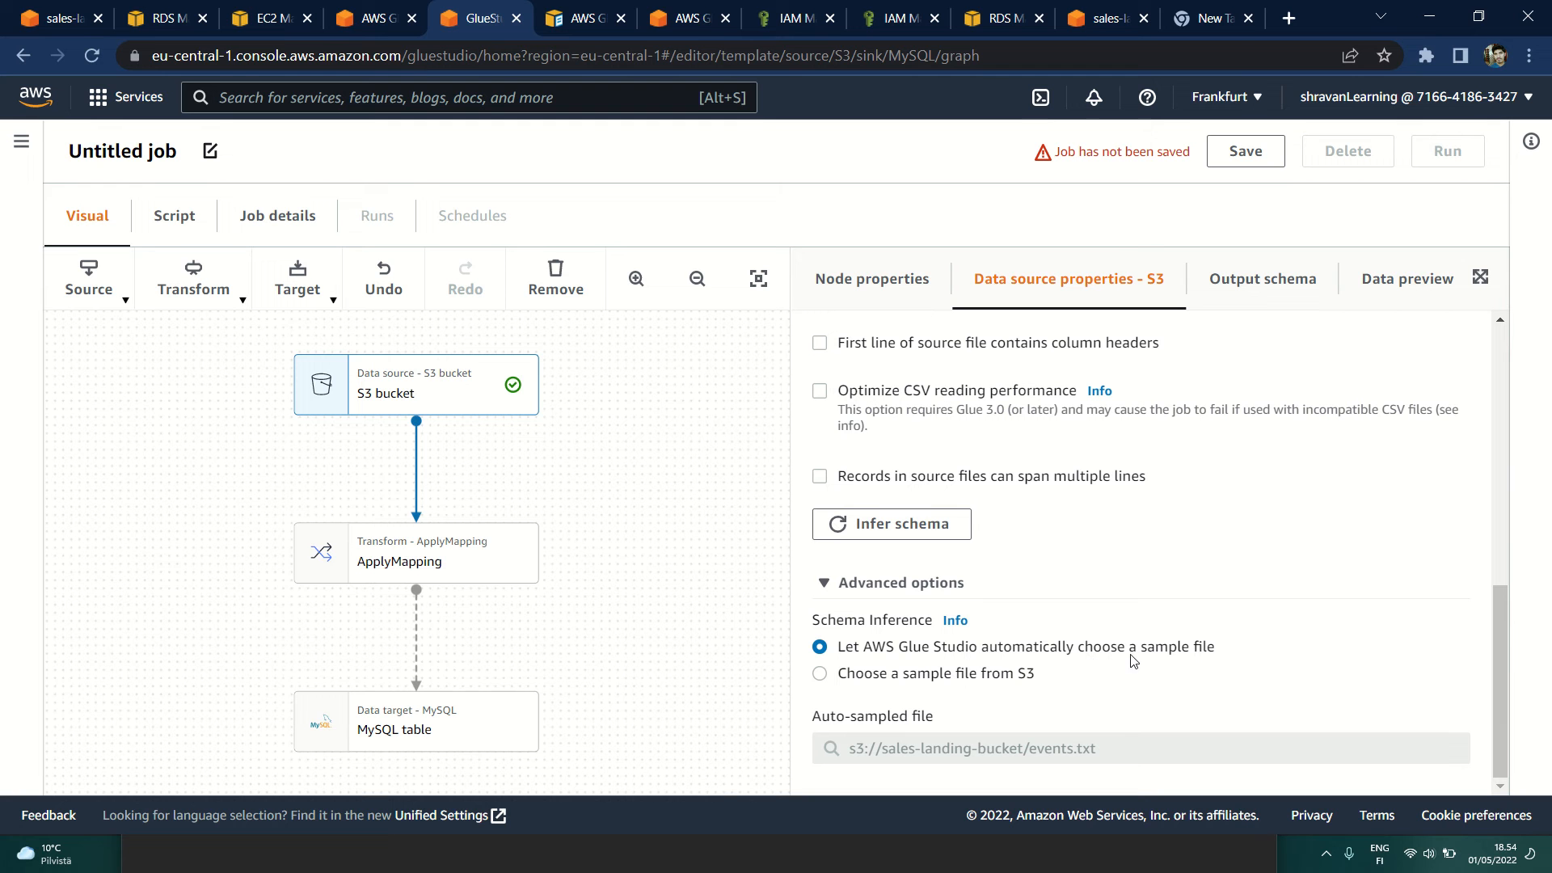
click(843, 677)
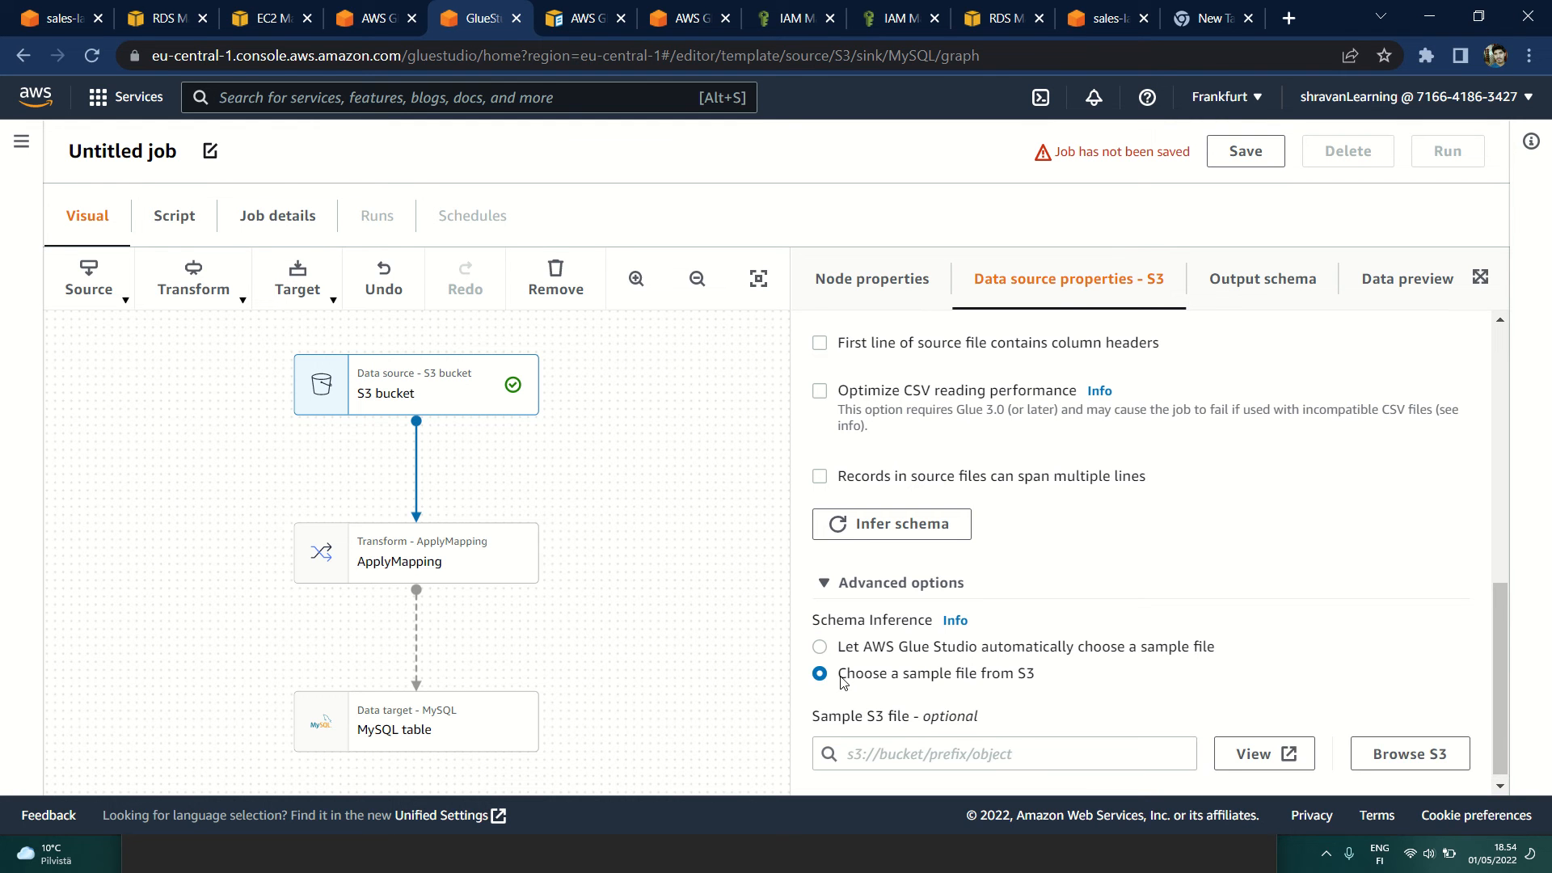
click(1409, 752)
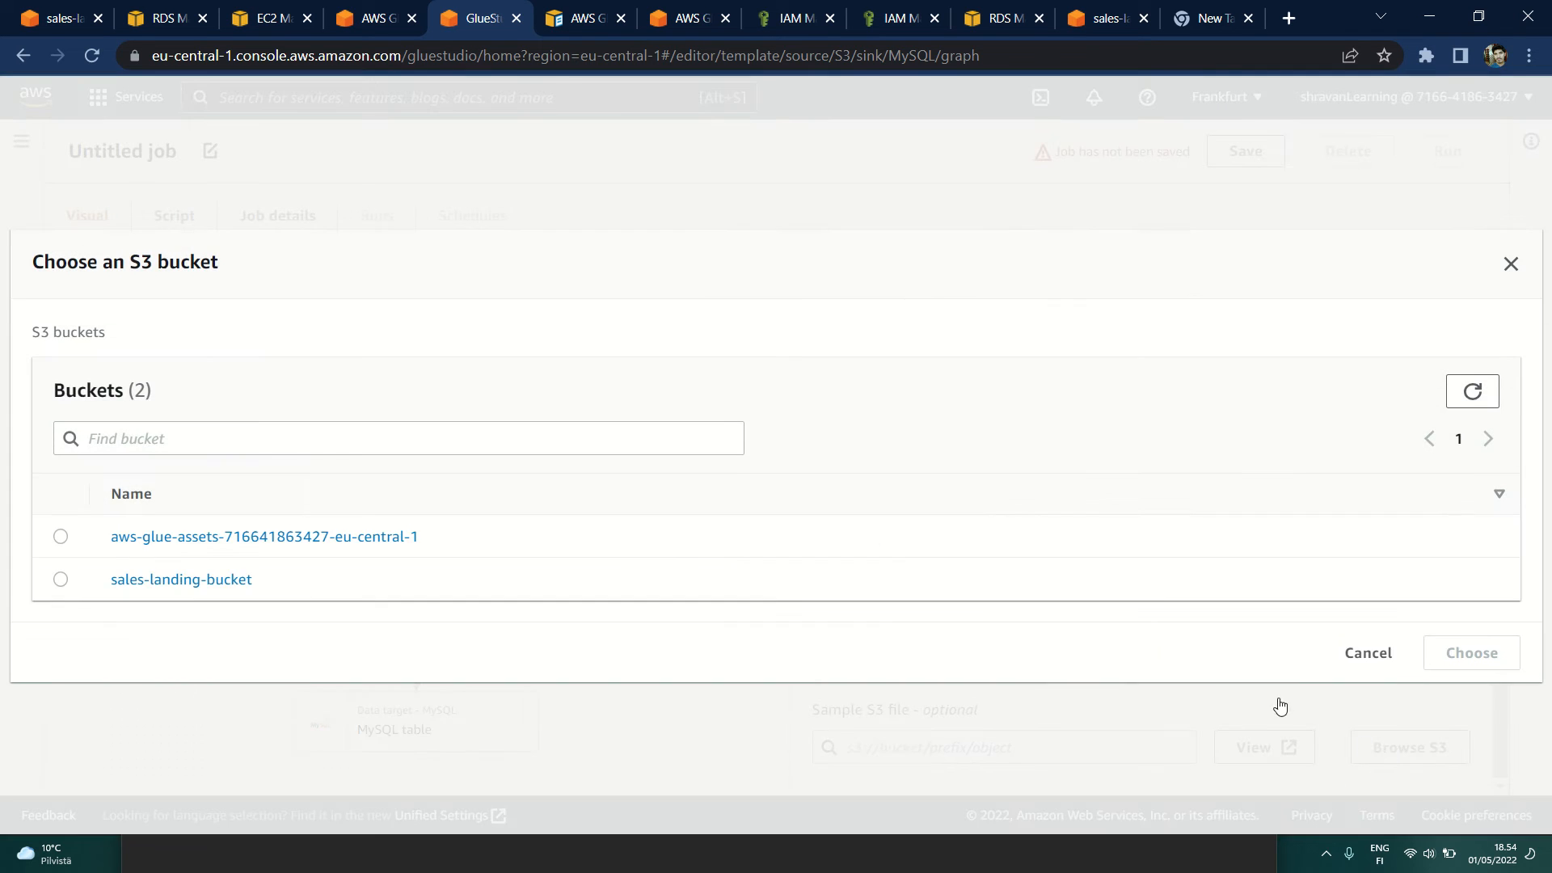
click(182, 580)
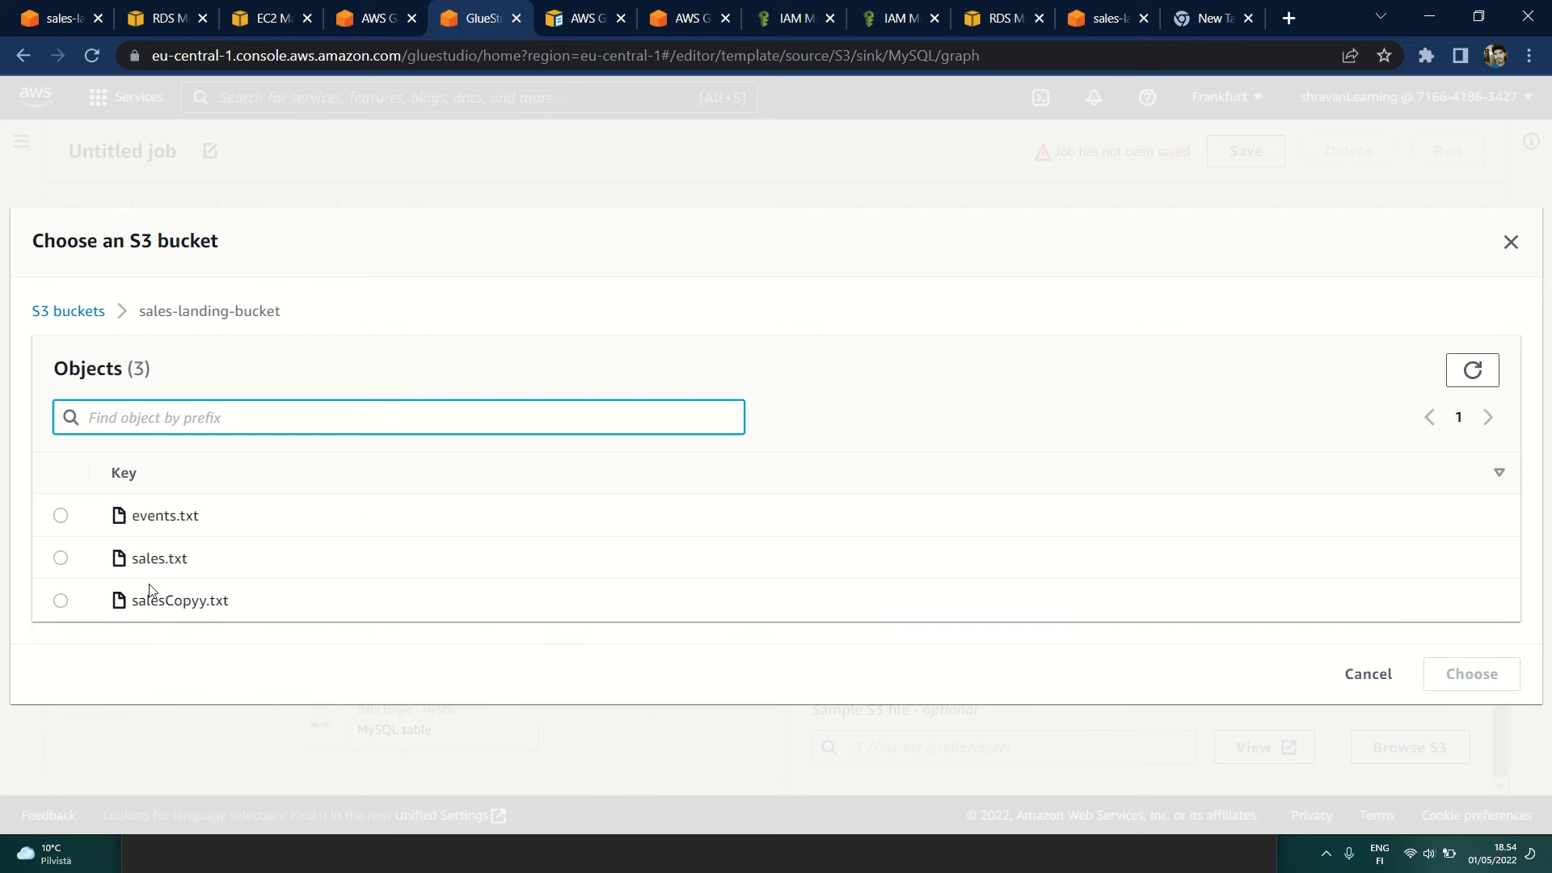
click(65, 515)
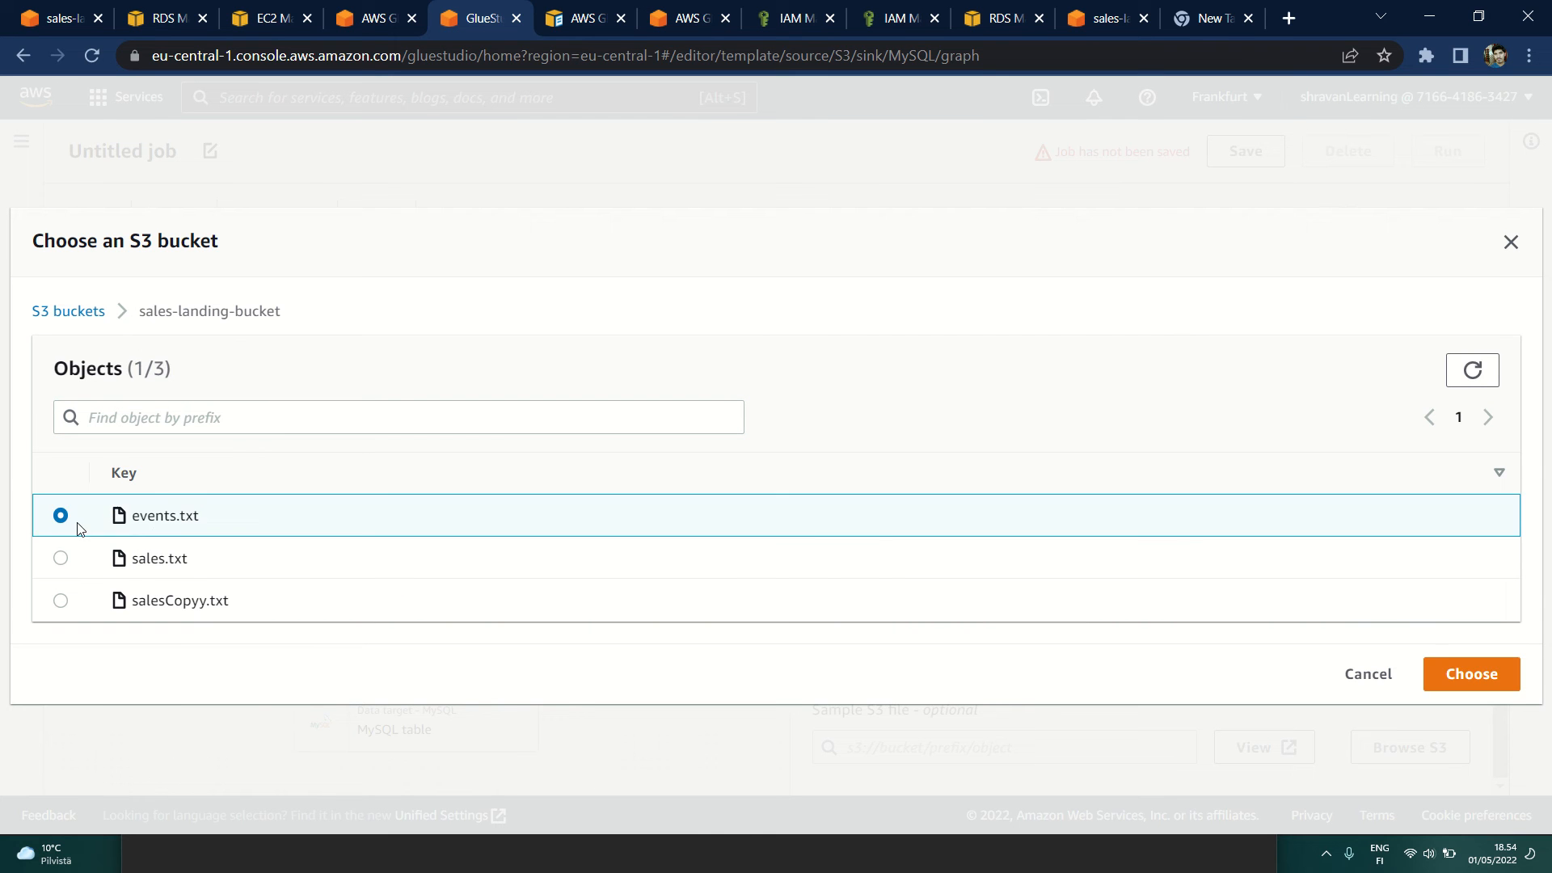
click(1464, 678)
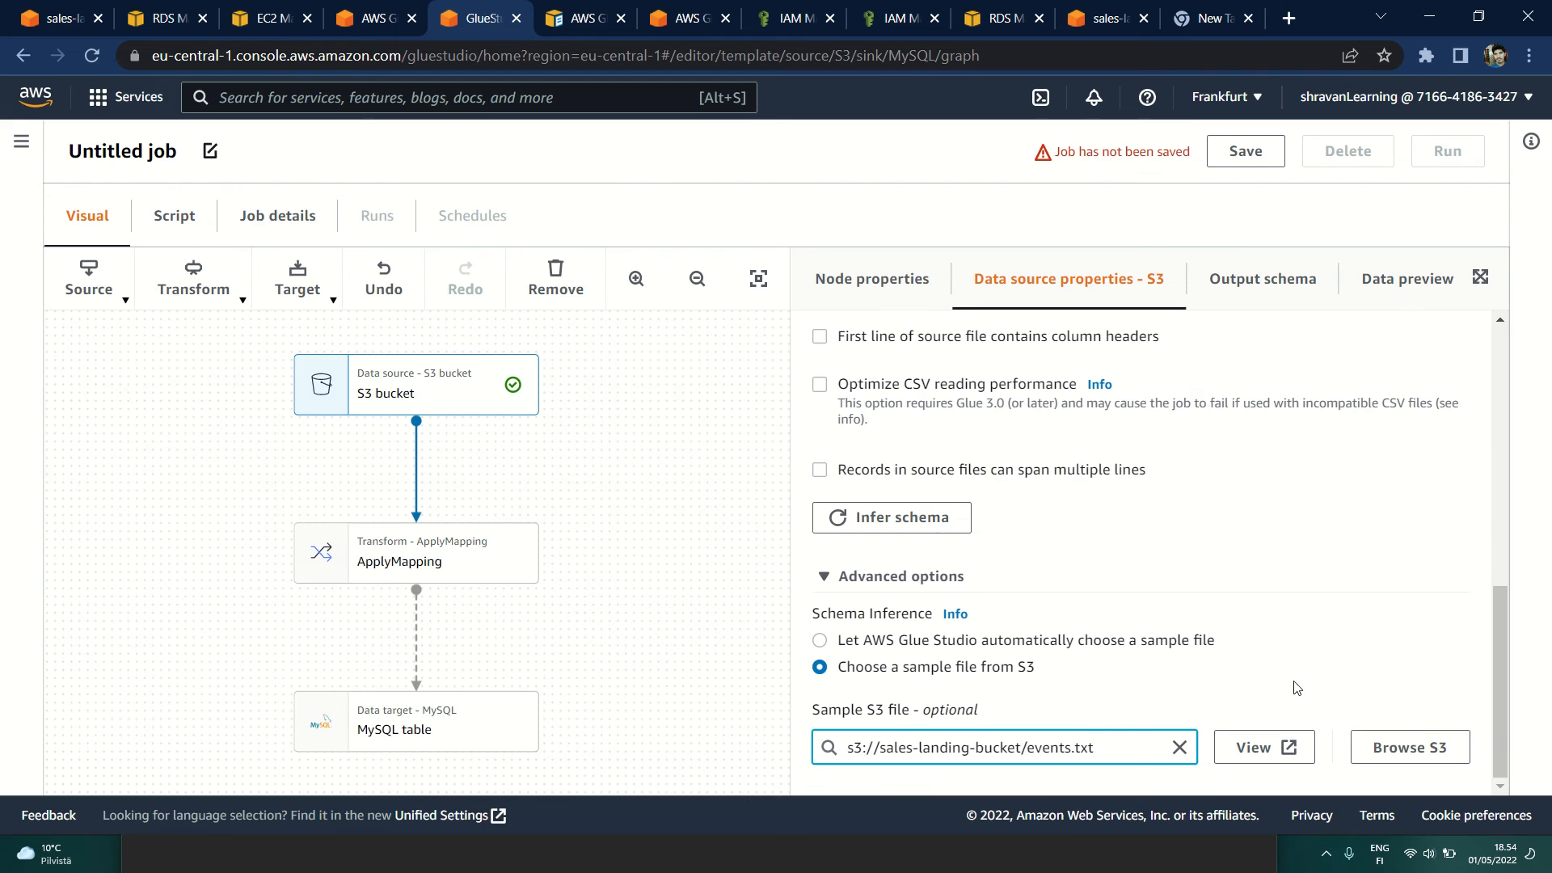
Step: Review the S3 source settings, and check the node's output schema and data preview
scroll(1051, 768, up, 6)
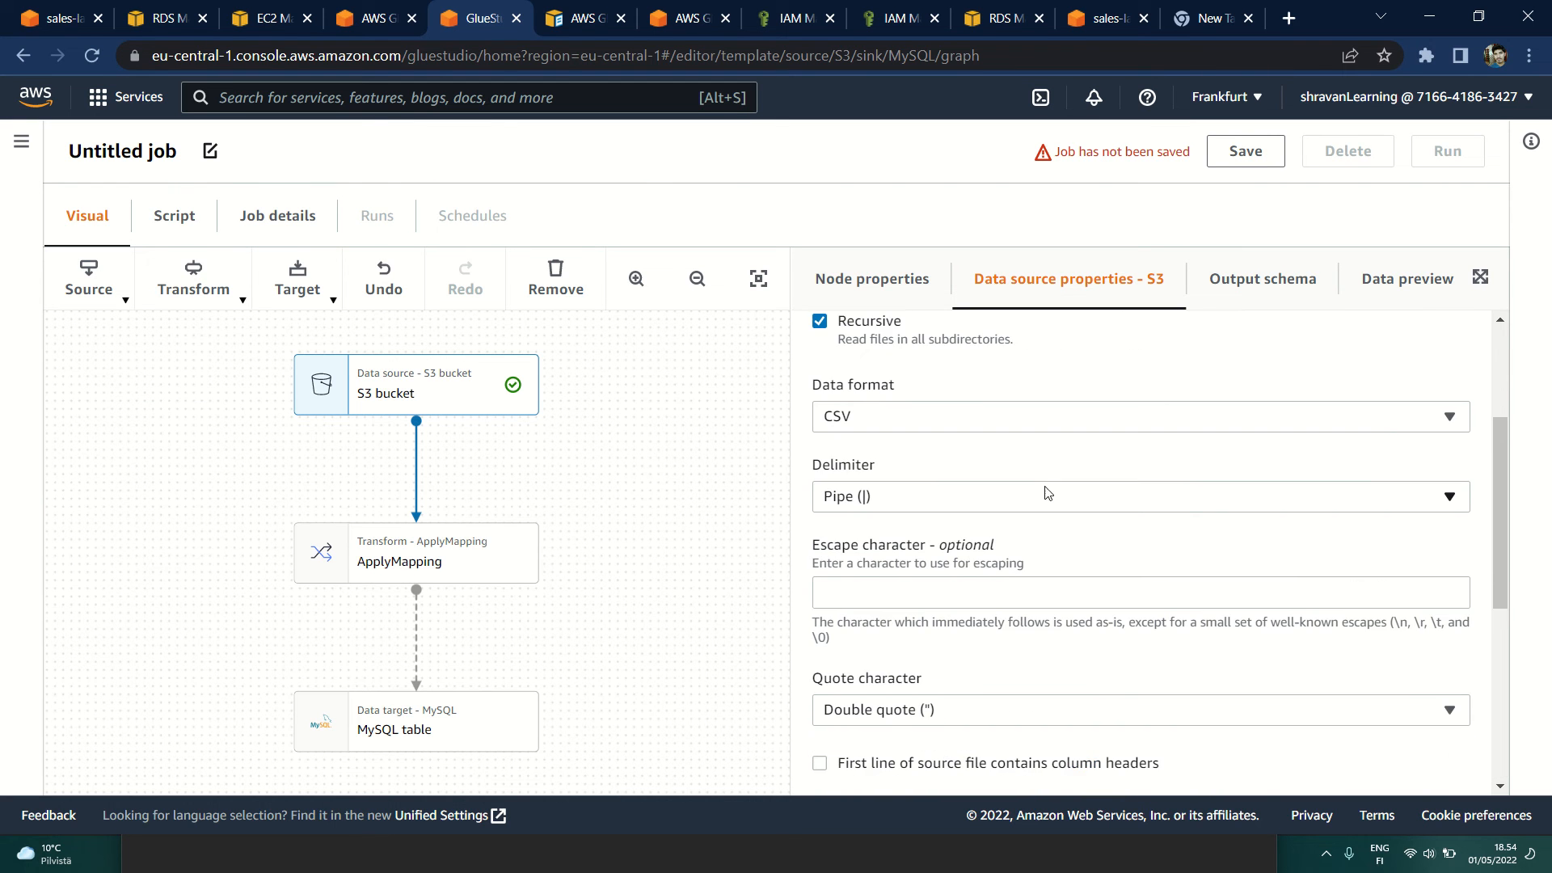
scroll(1016, 554, up, 1)
scroll(1050, 485, down, 7)
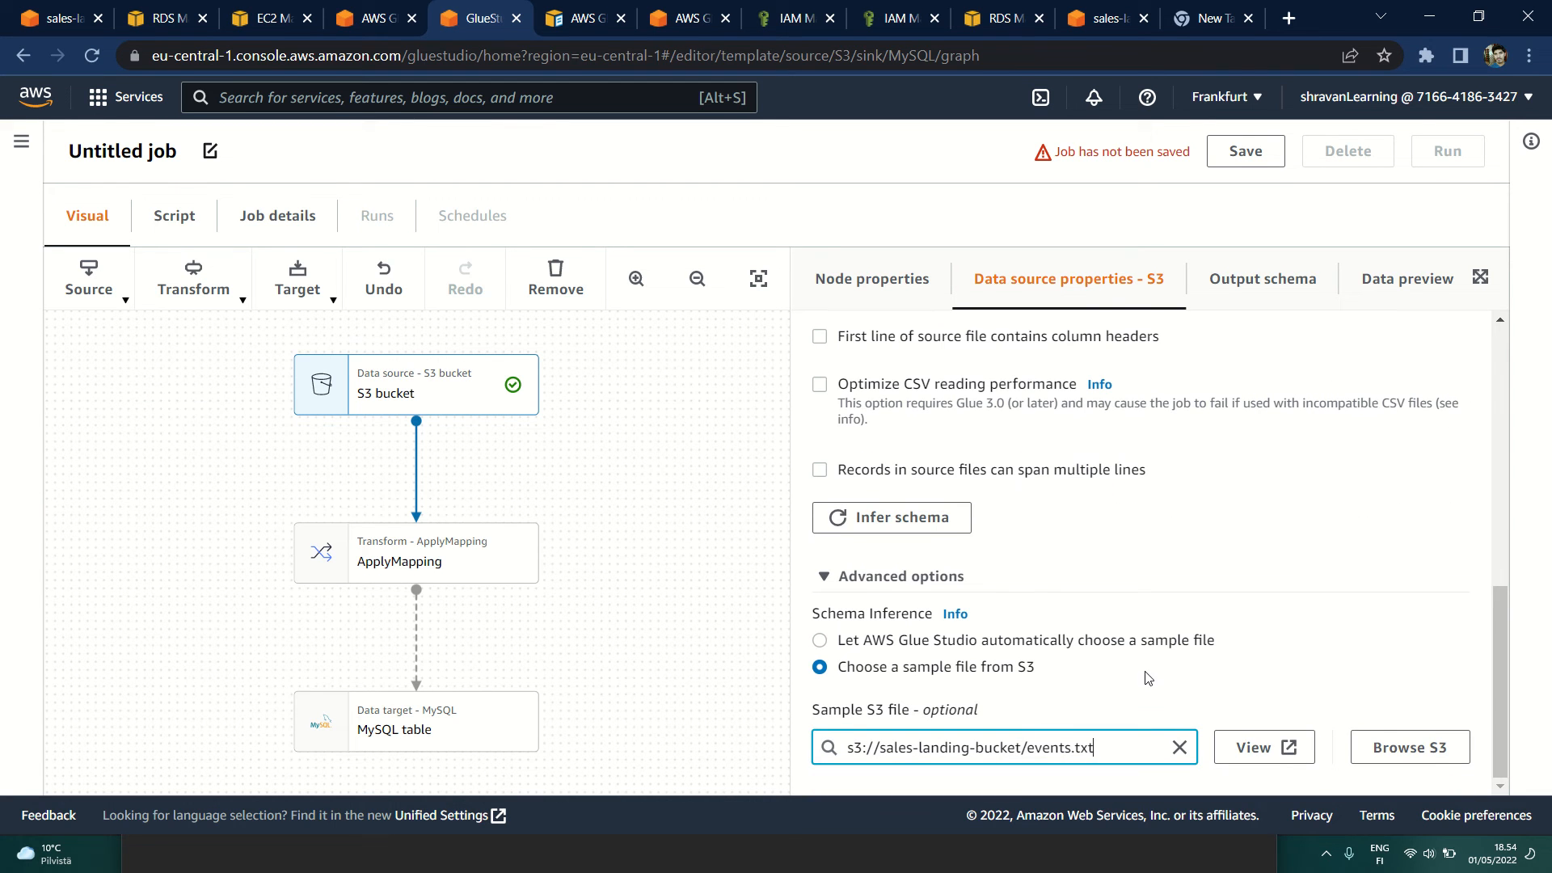
scroll(1164, 655, up, 8)
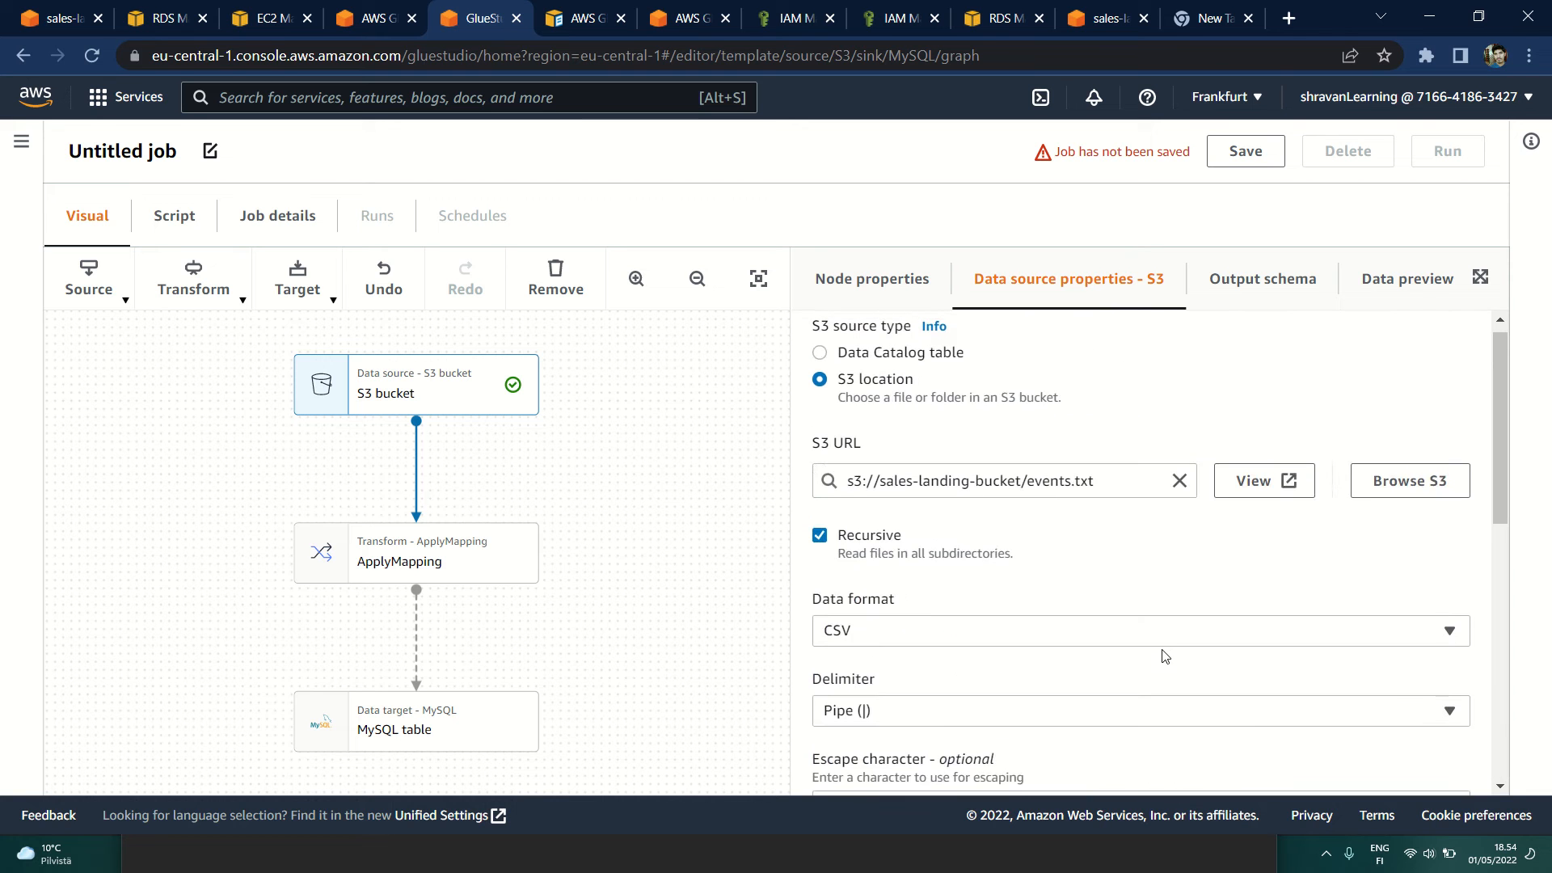
click(1252, 295)
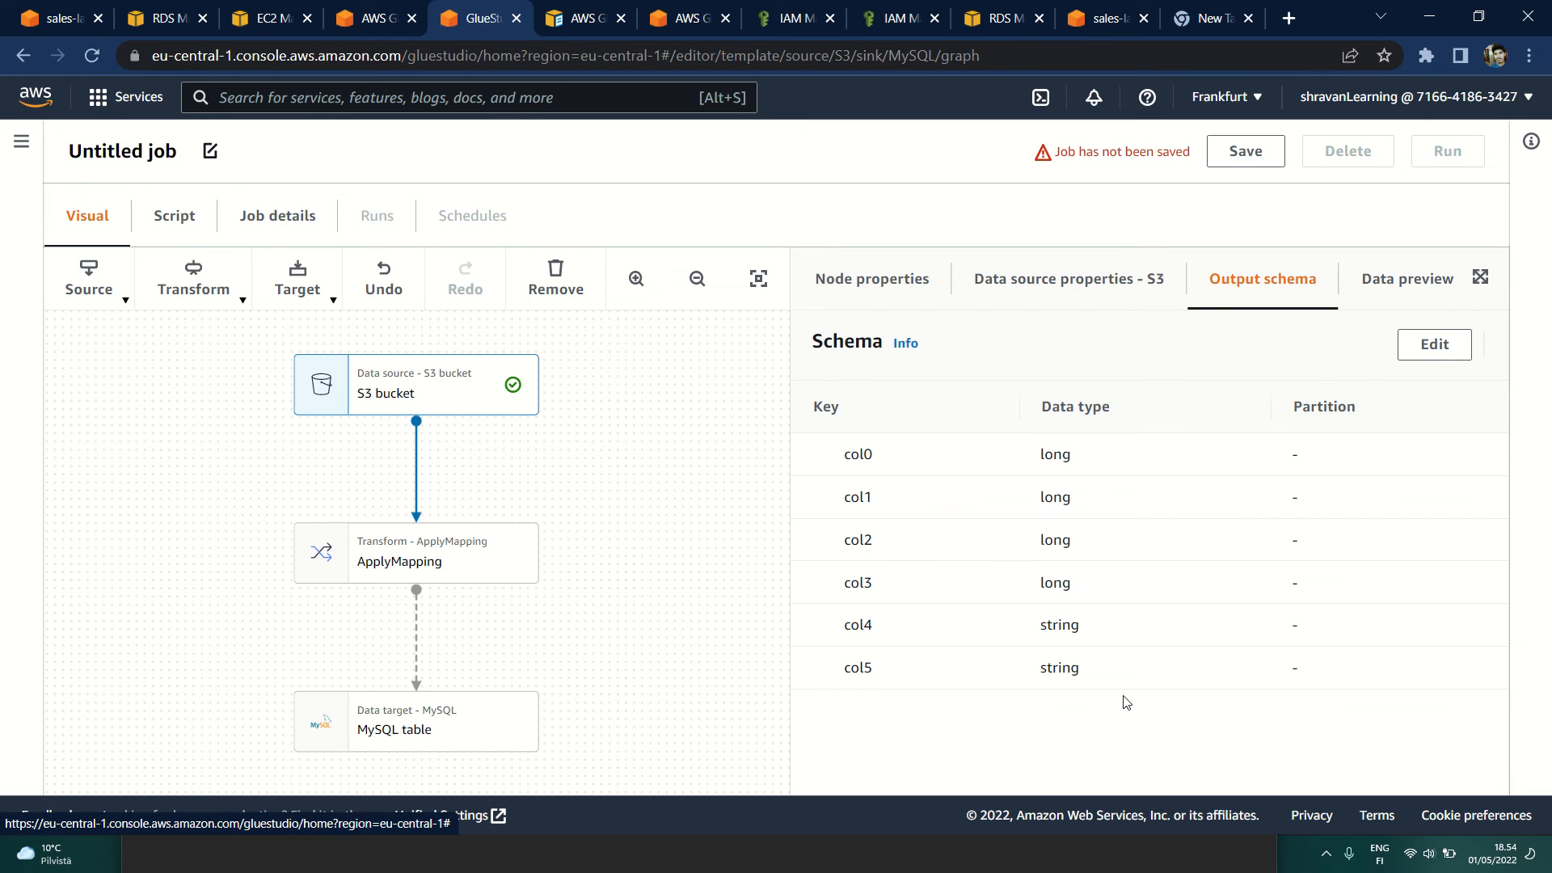
click(1387, 290)
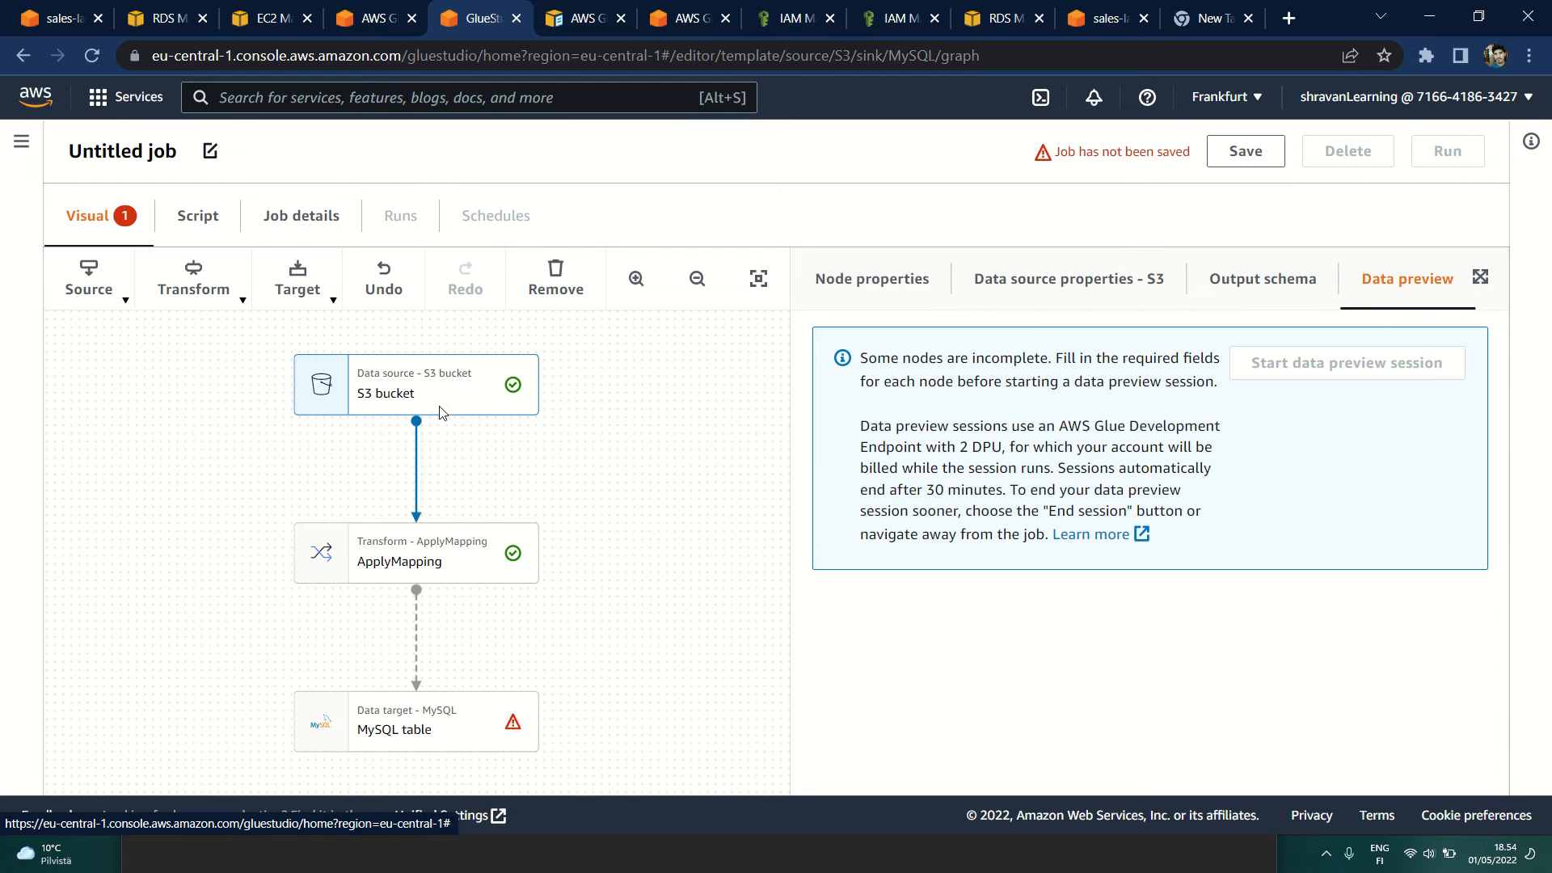
Step: Recheck the S3 bucket node's name, type and source properties, and open the column mapping of the ApplyMapping node
click(888, 295)
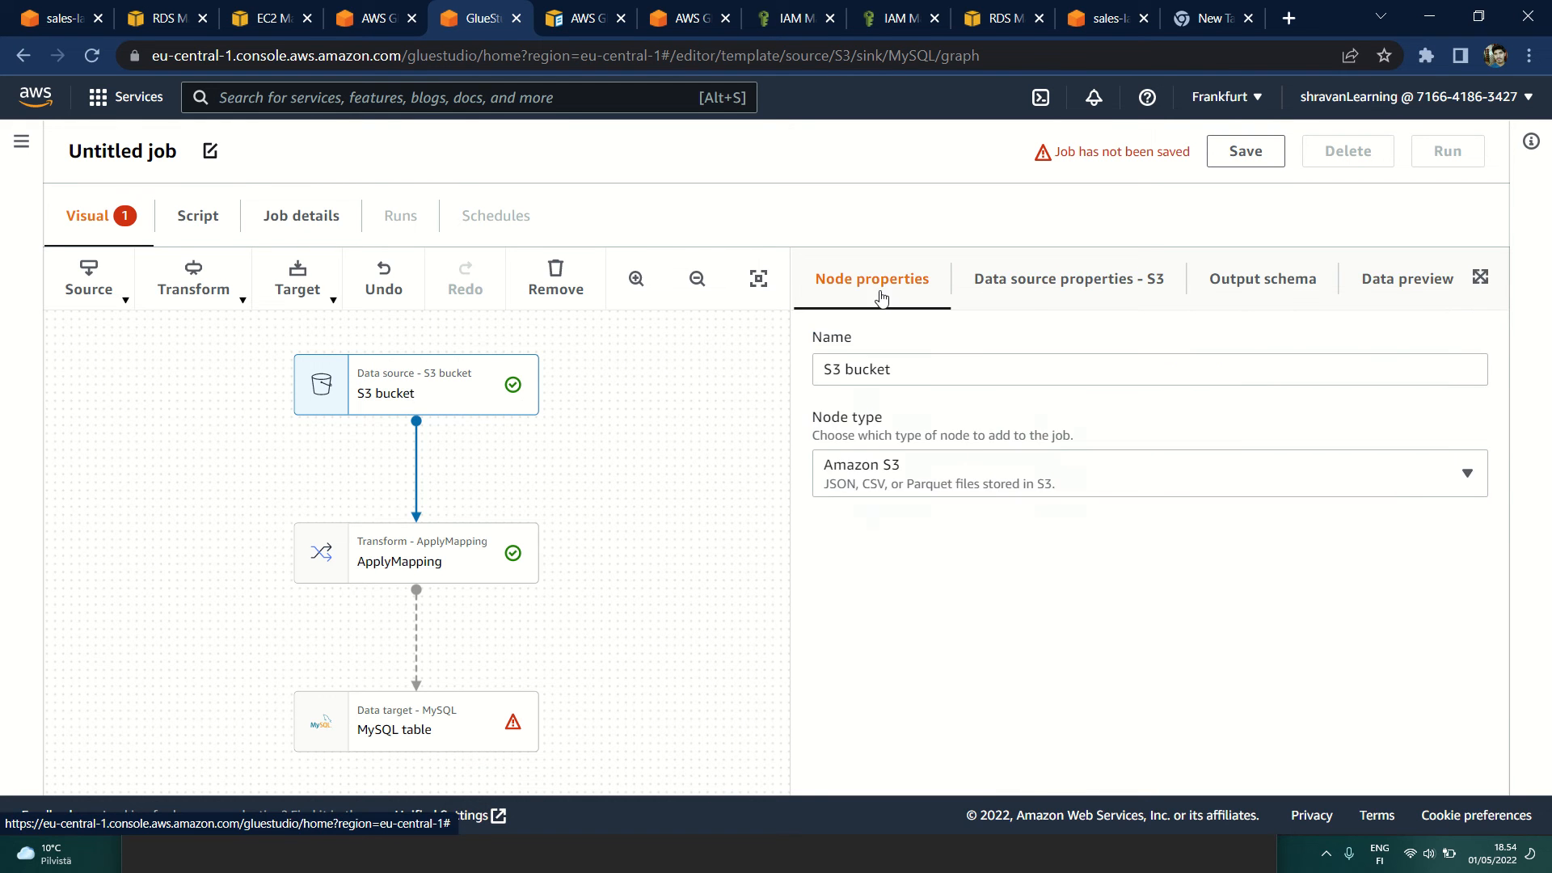
click(1041, 292)
scroll(964, 598, down, 6)
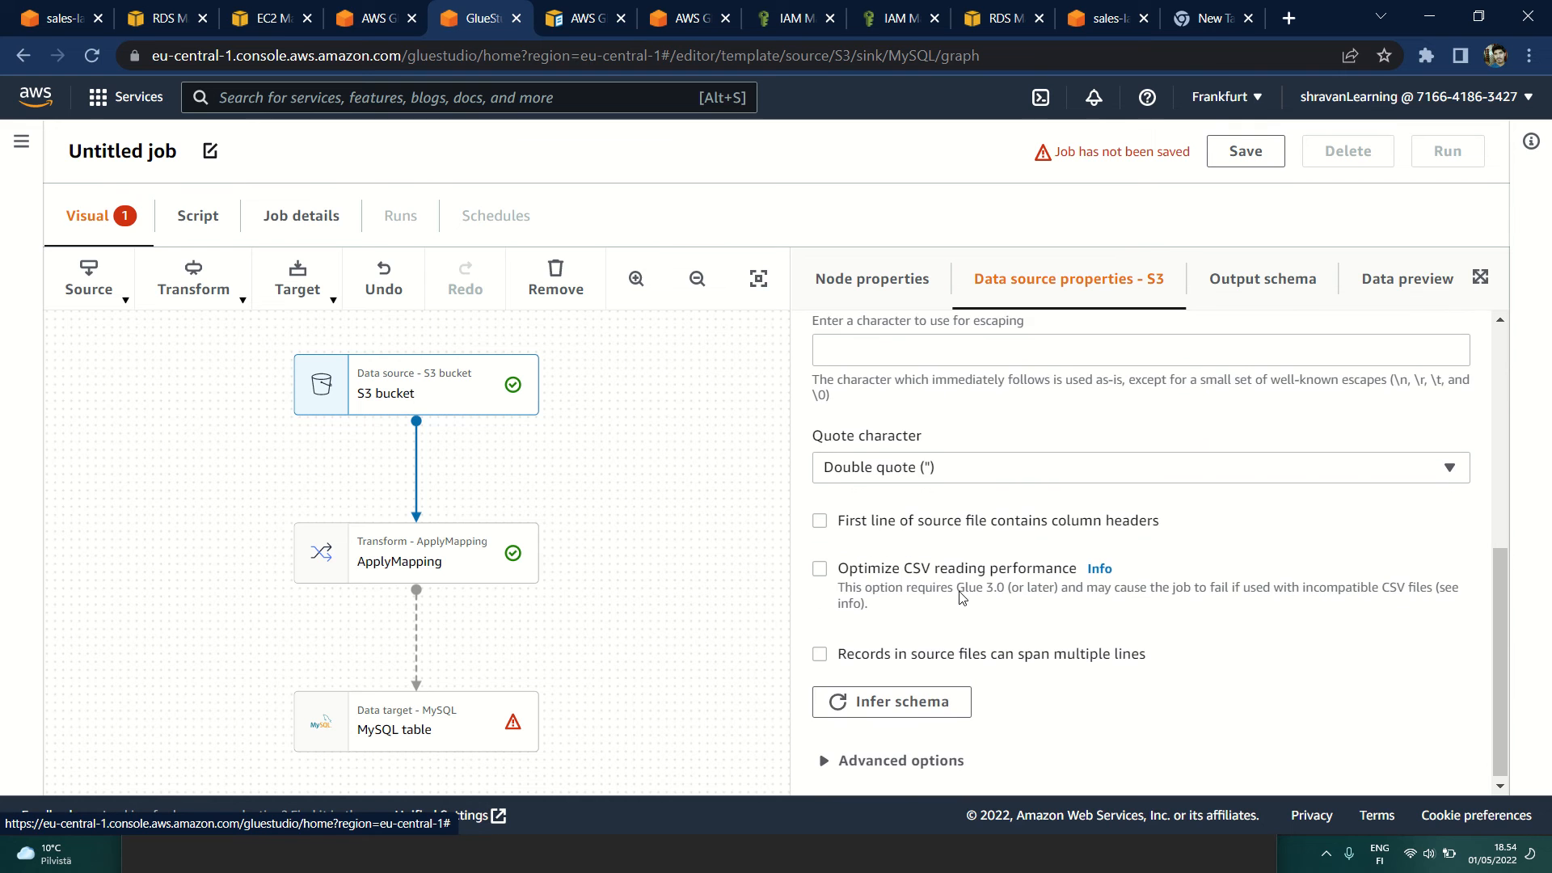
click(427, 570)
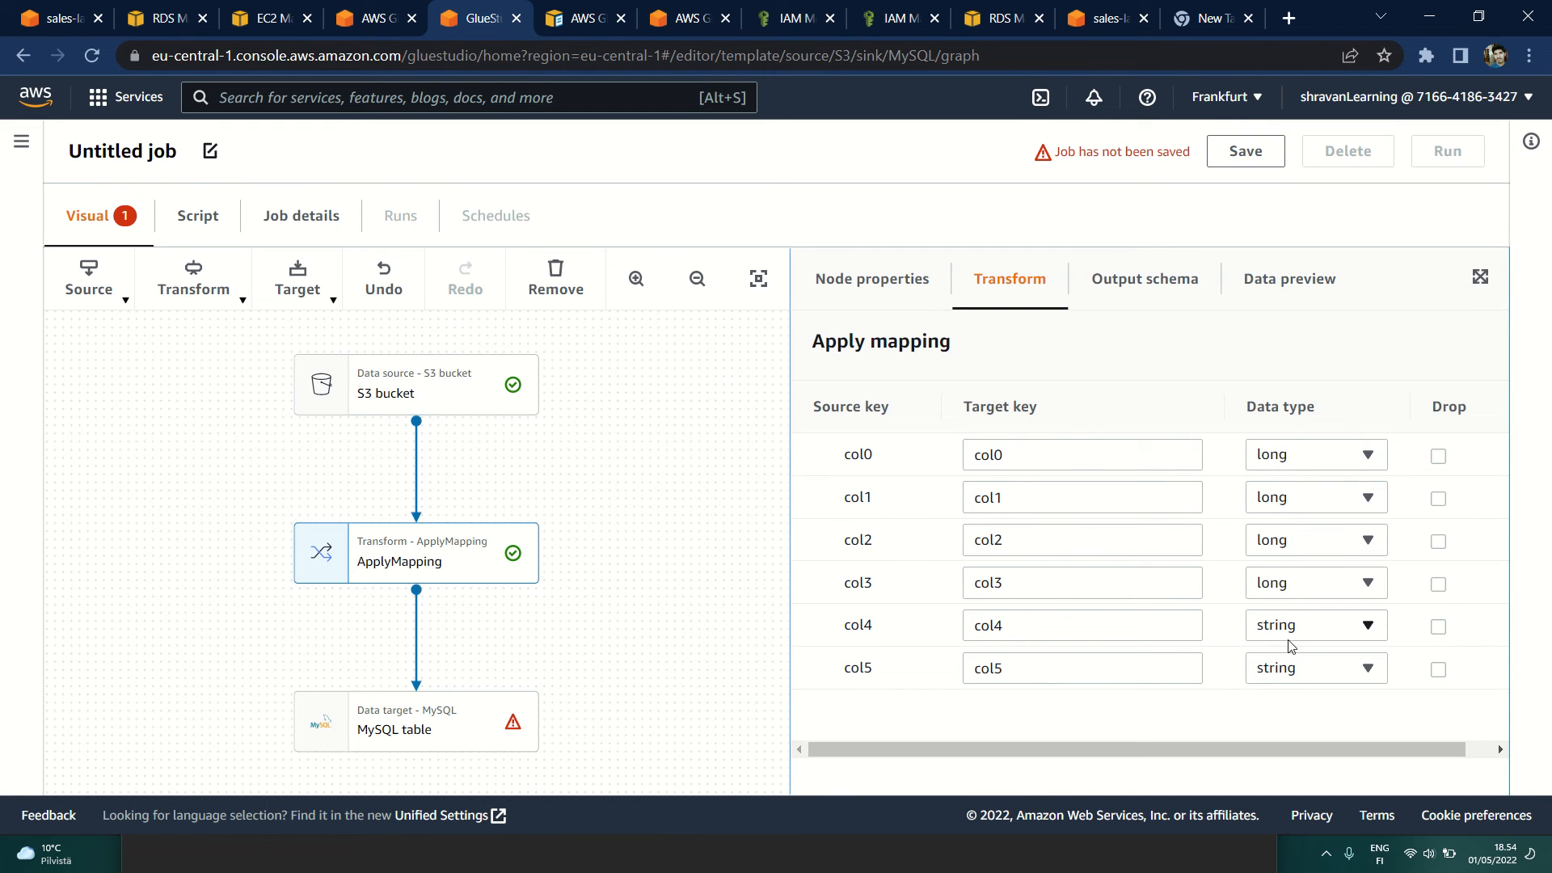
Step: Check the ApplyMapping node's output schema and data preview, and return to its column mapping
click(1156, 293)
click(1266, 300)
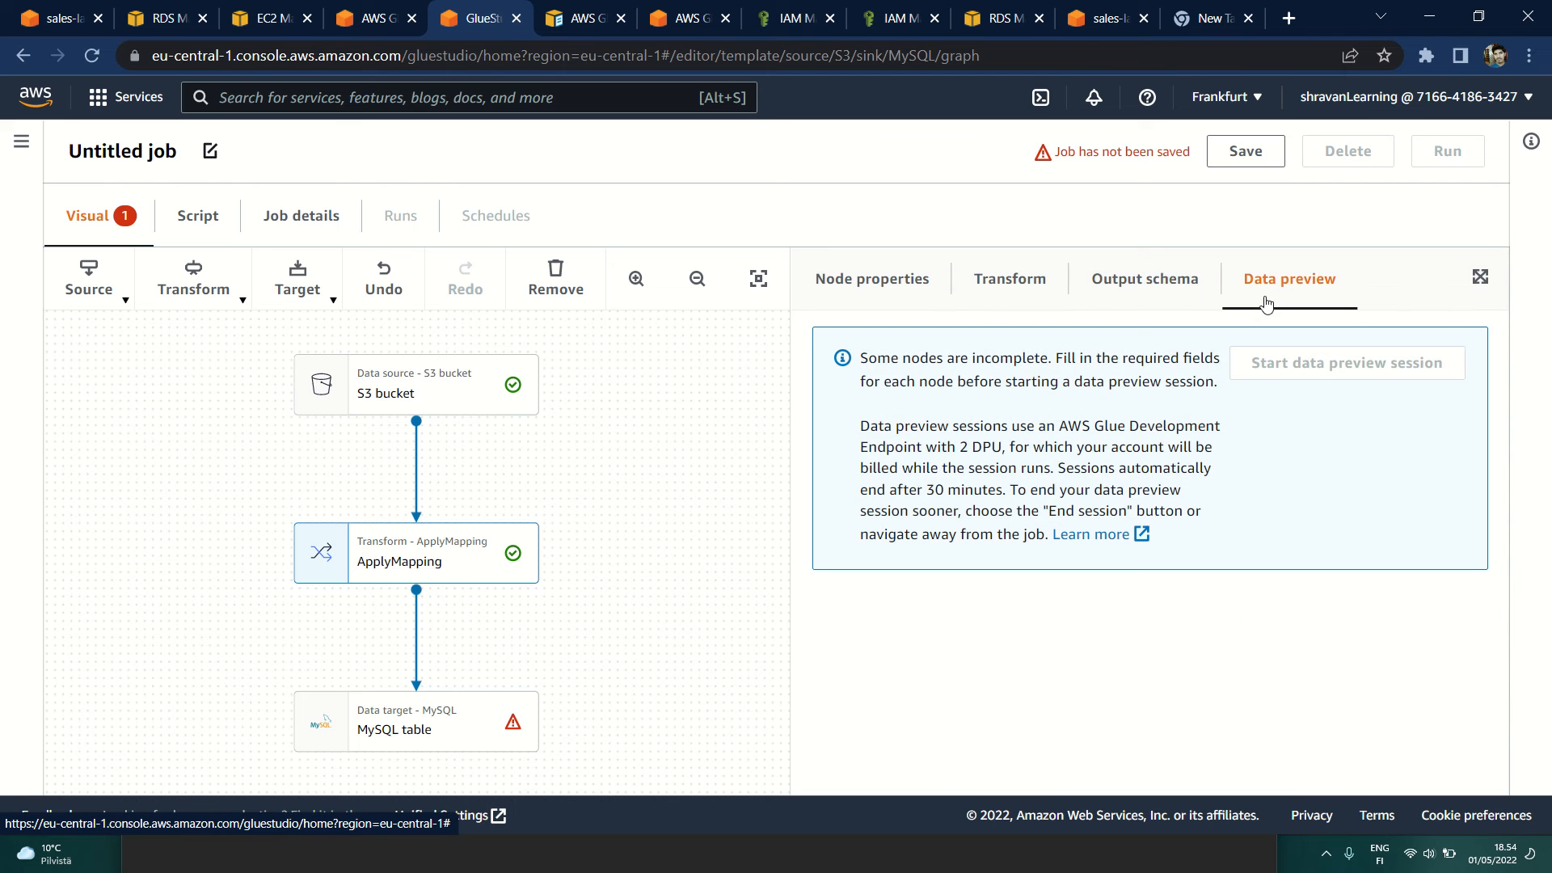
click(1143, 294)
click(1007, 295)
Step: Set the database of the MySQL table target node to sales_repo
scroll(691, 534, down, 5)
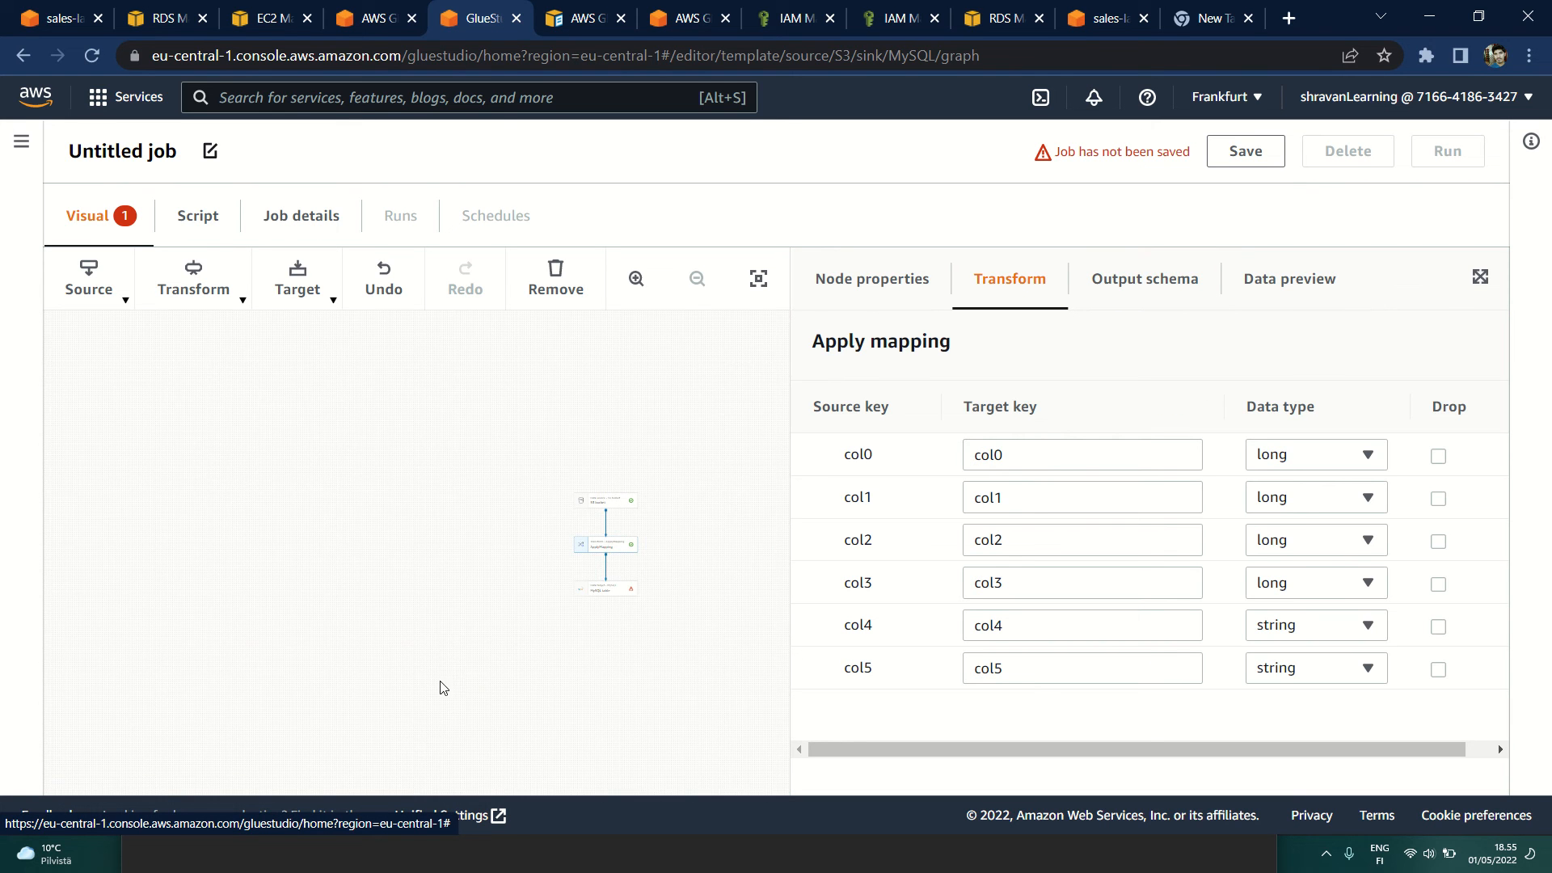
scroll(557, 583, up, 10)
drag(699, 447, 224, 593)
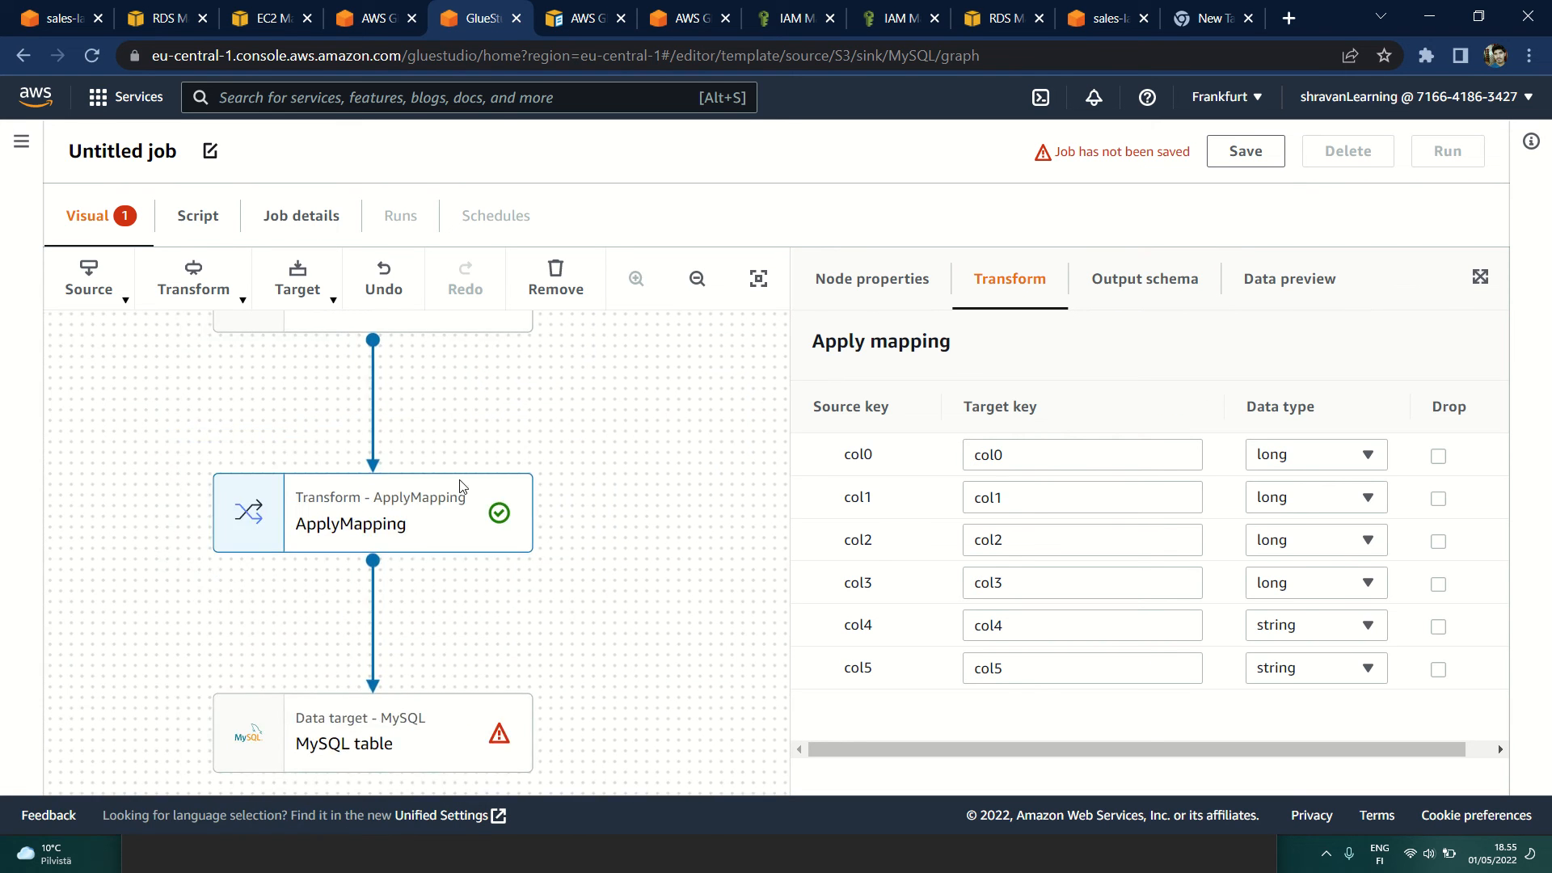
click(696, 278)
drag(443, 405, 480, 469)
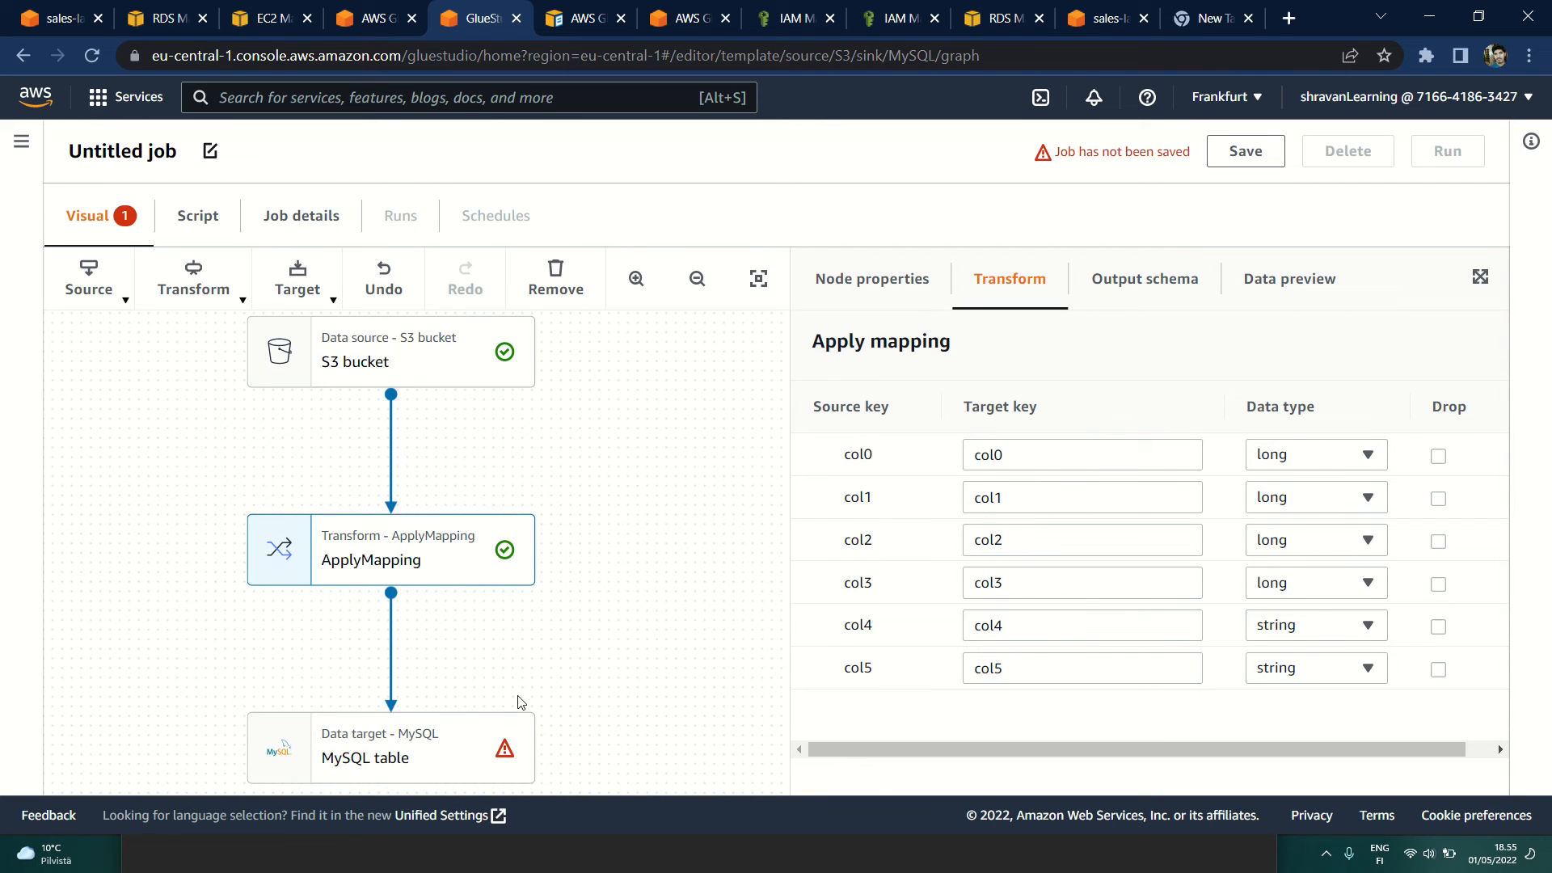
click(485, 758)
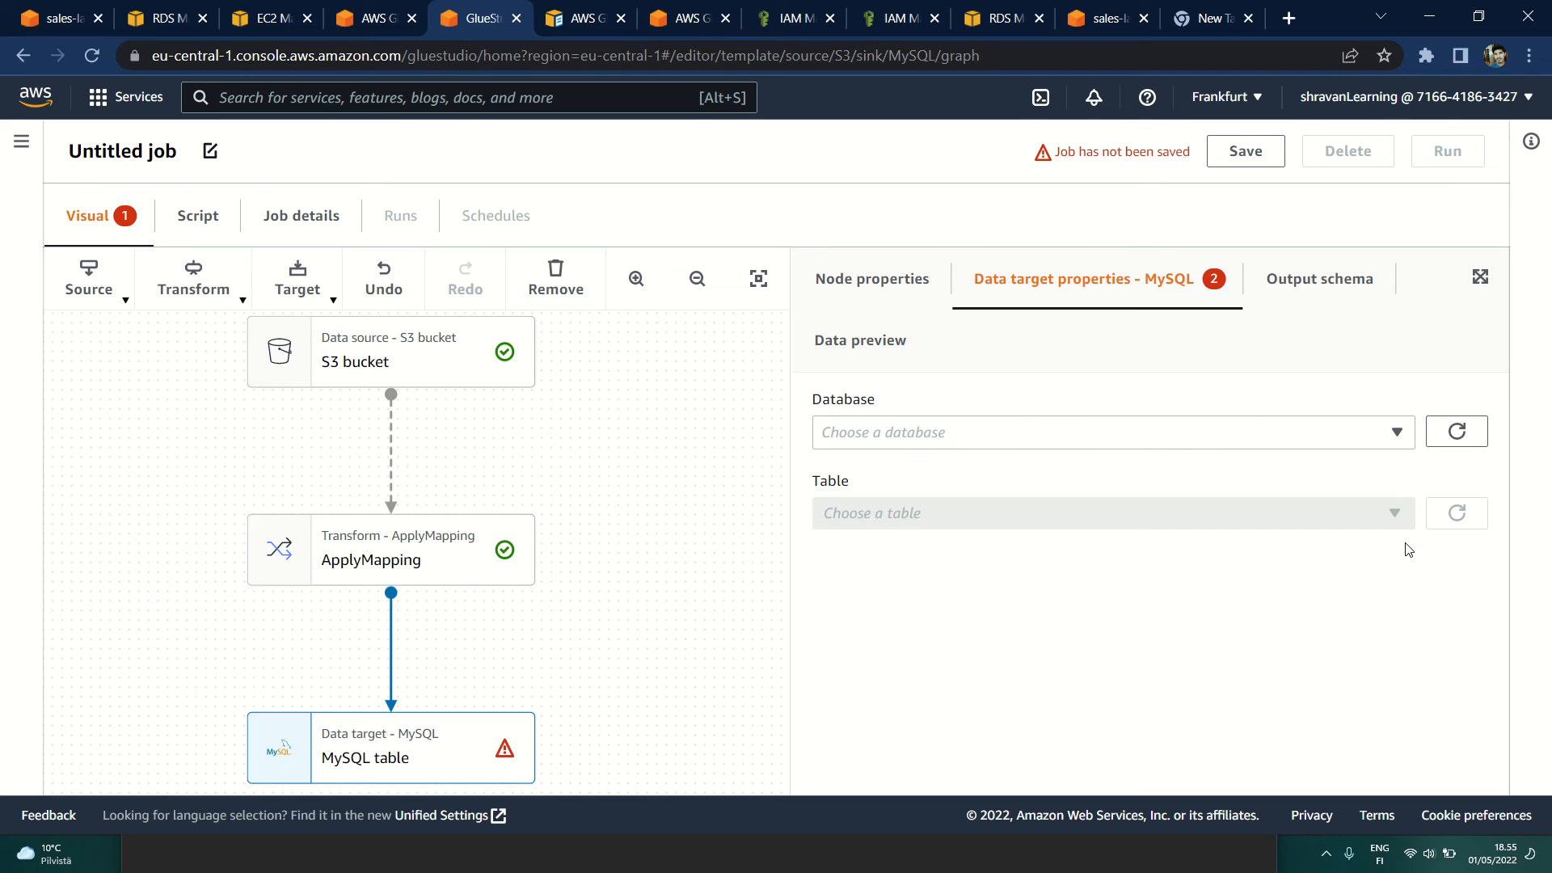
click(1396, 433)
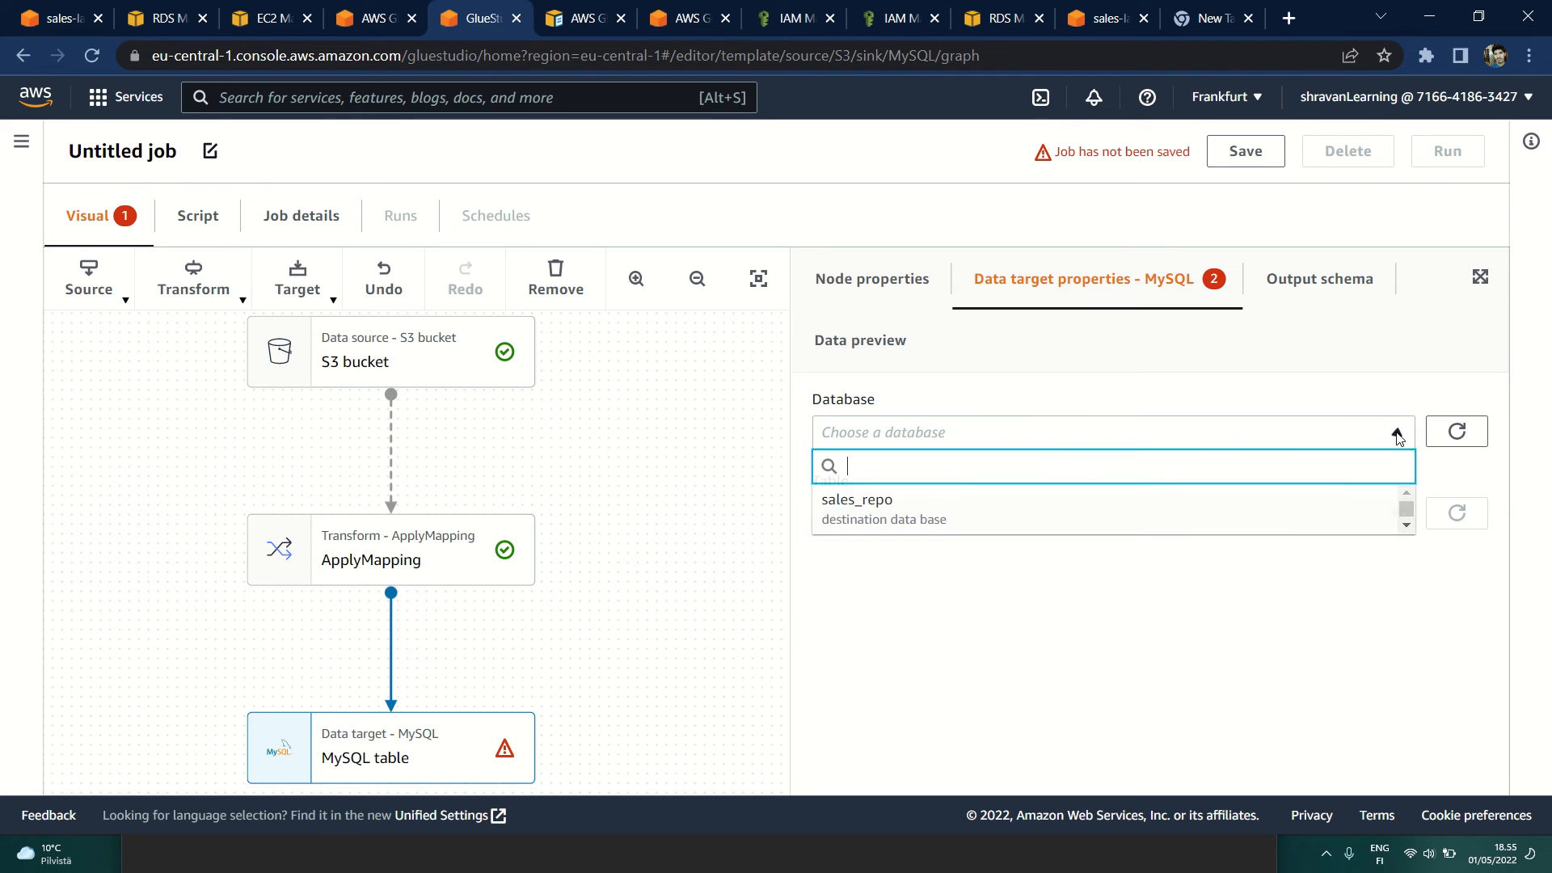
click(831, 514)
Step: Look up the sales_repo database and its details in the AWS Glue Data Catalog, and return to the Glue Studio job
click(386, 8)
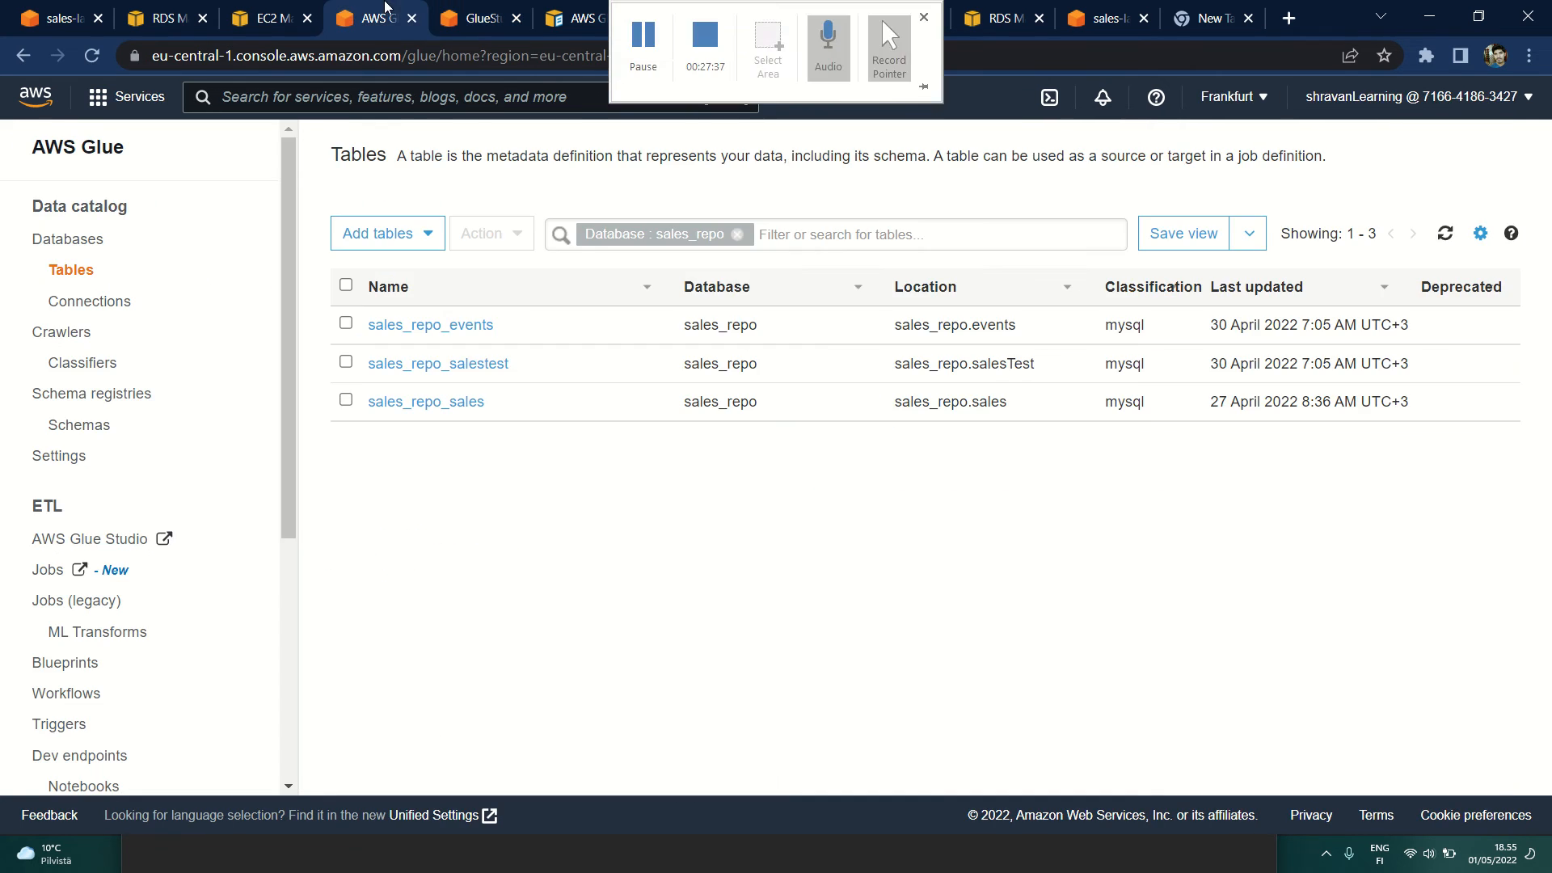
click(68, 239)
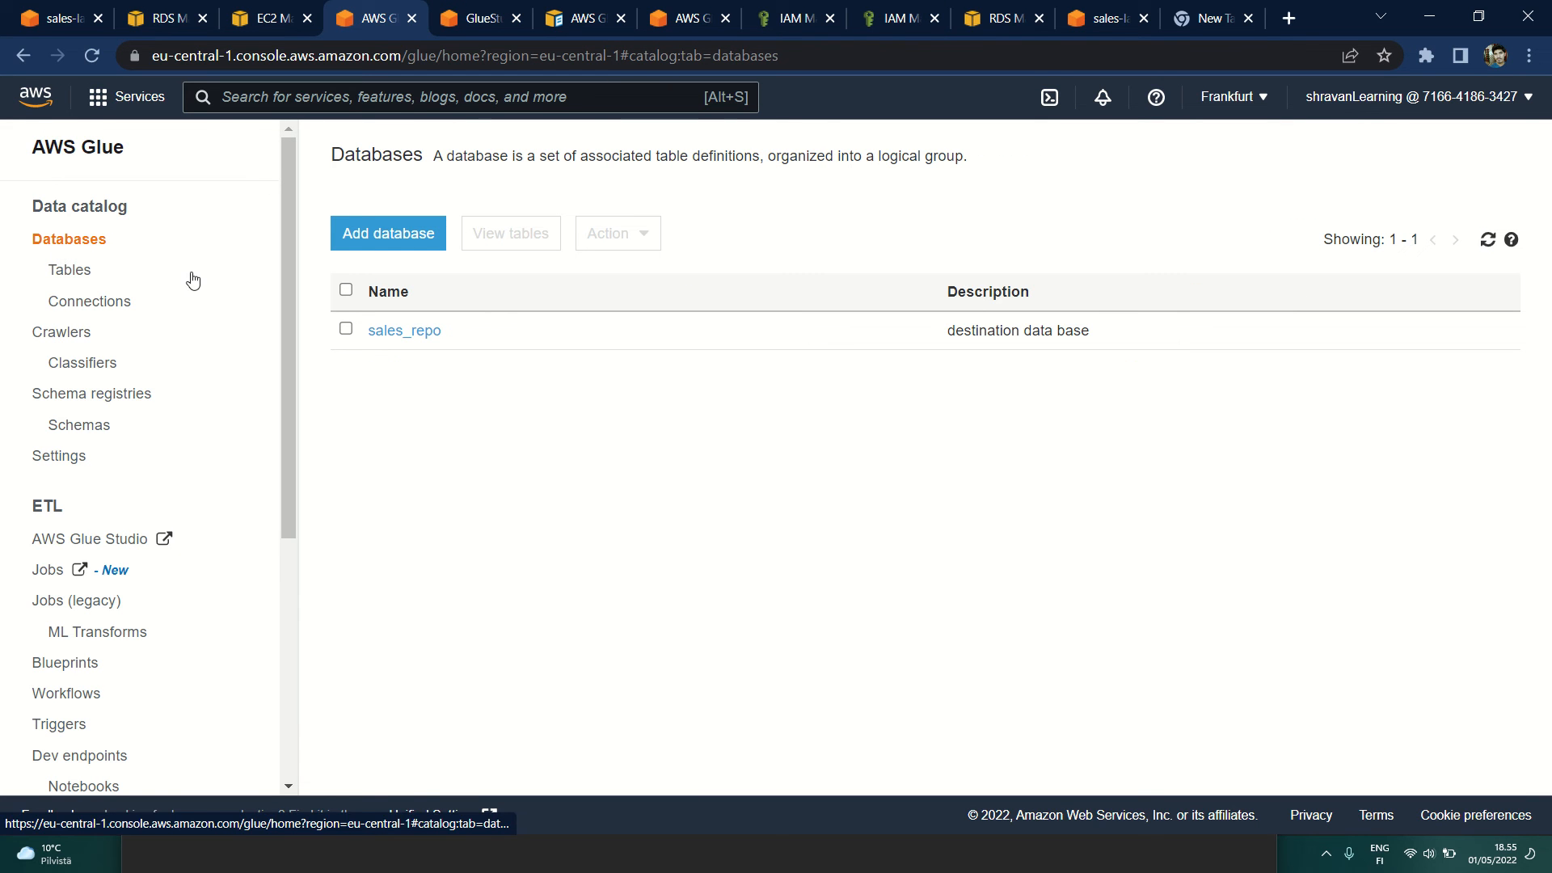
drag(445, 331, 375, 336)
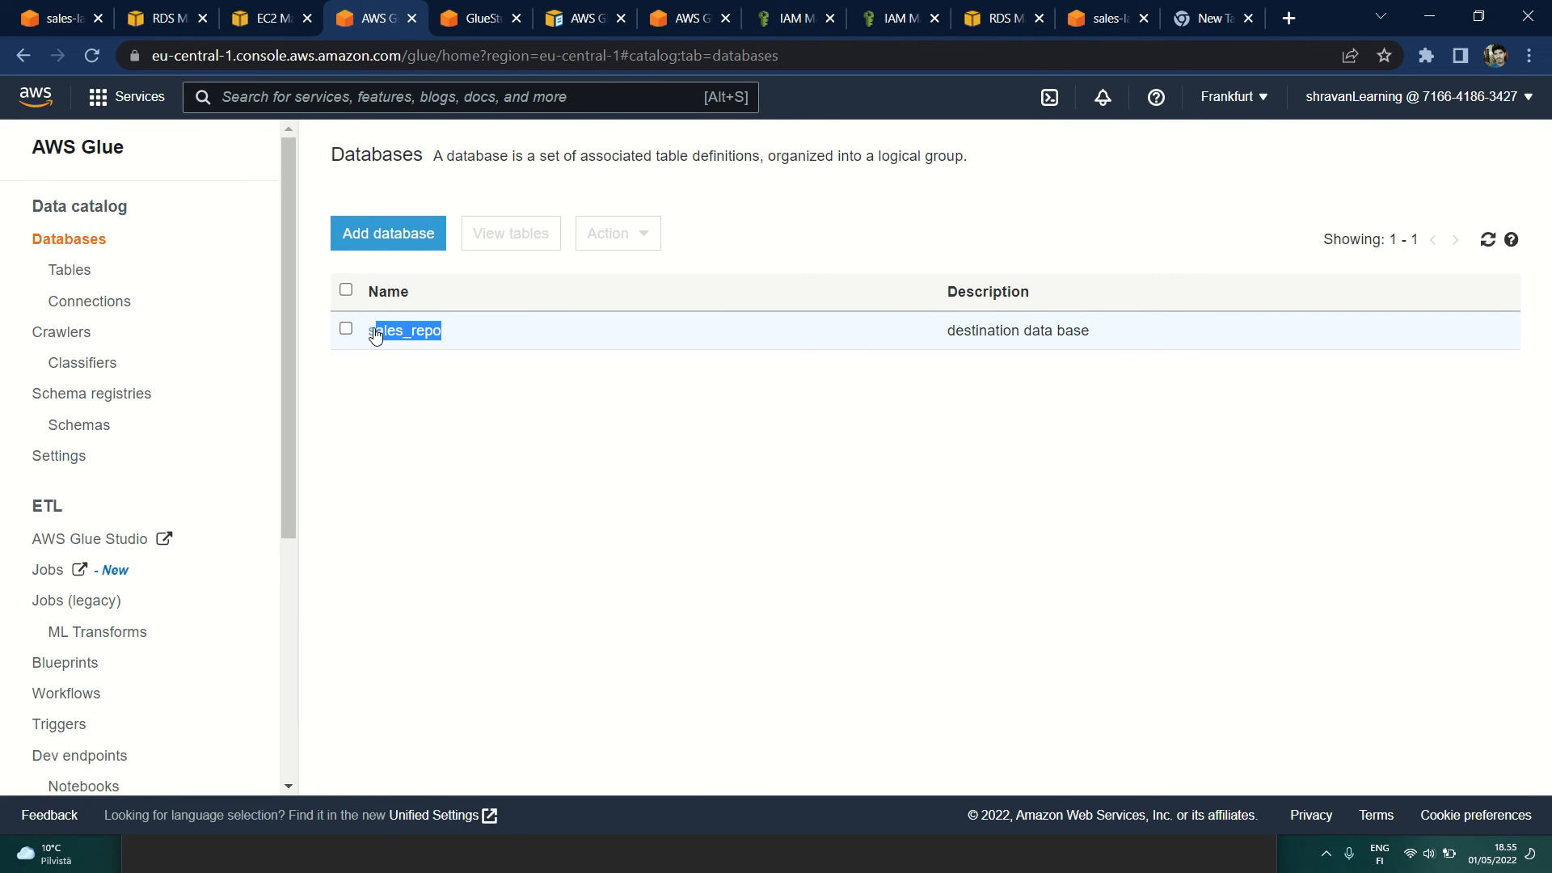
click(376, 333)
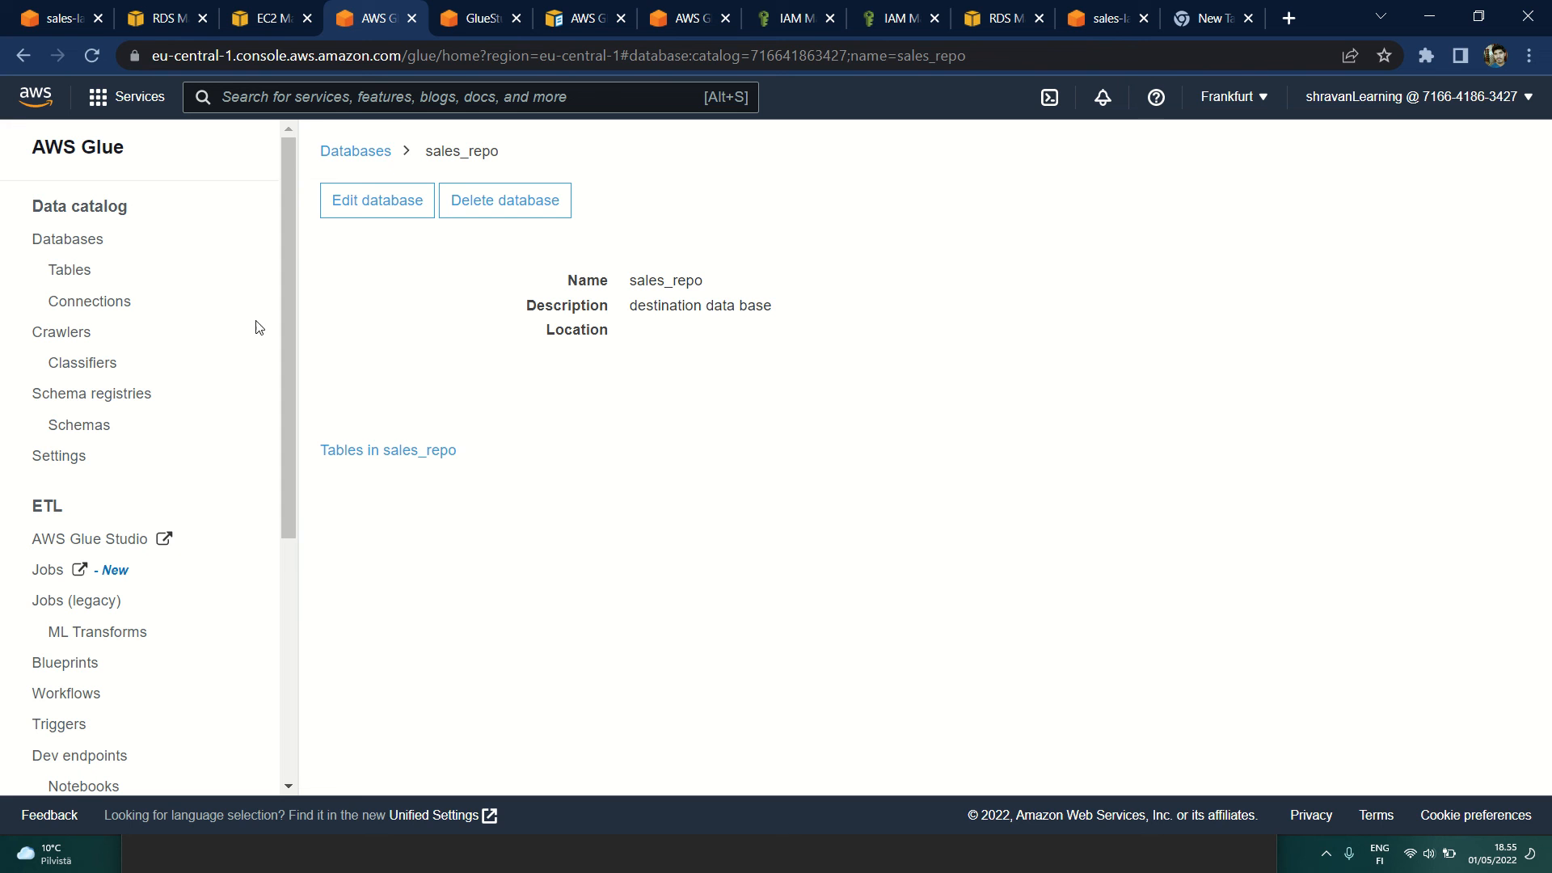
click(337, 162)
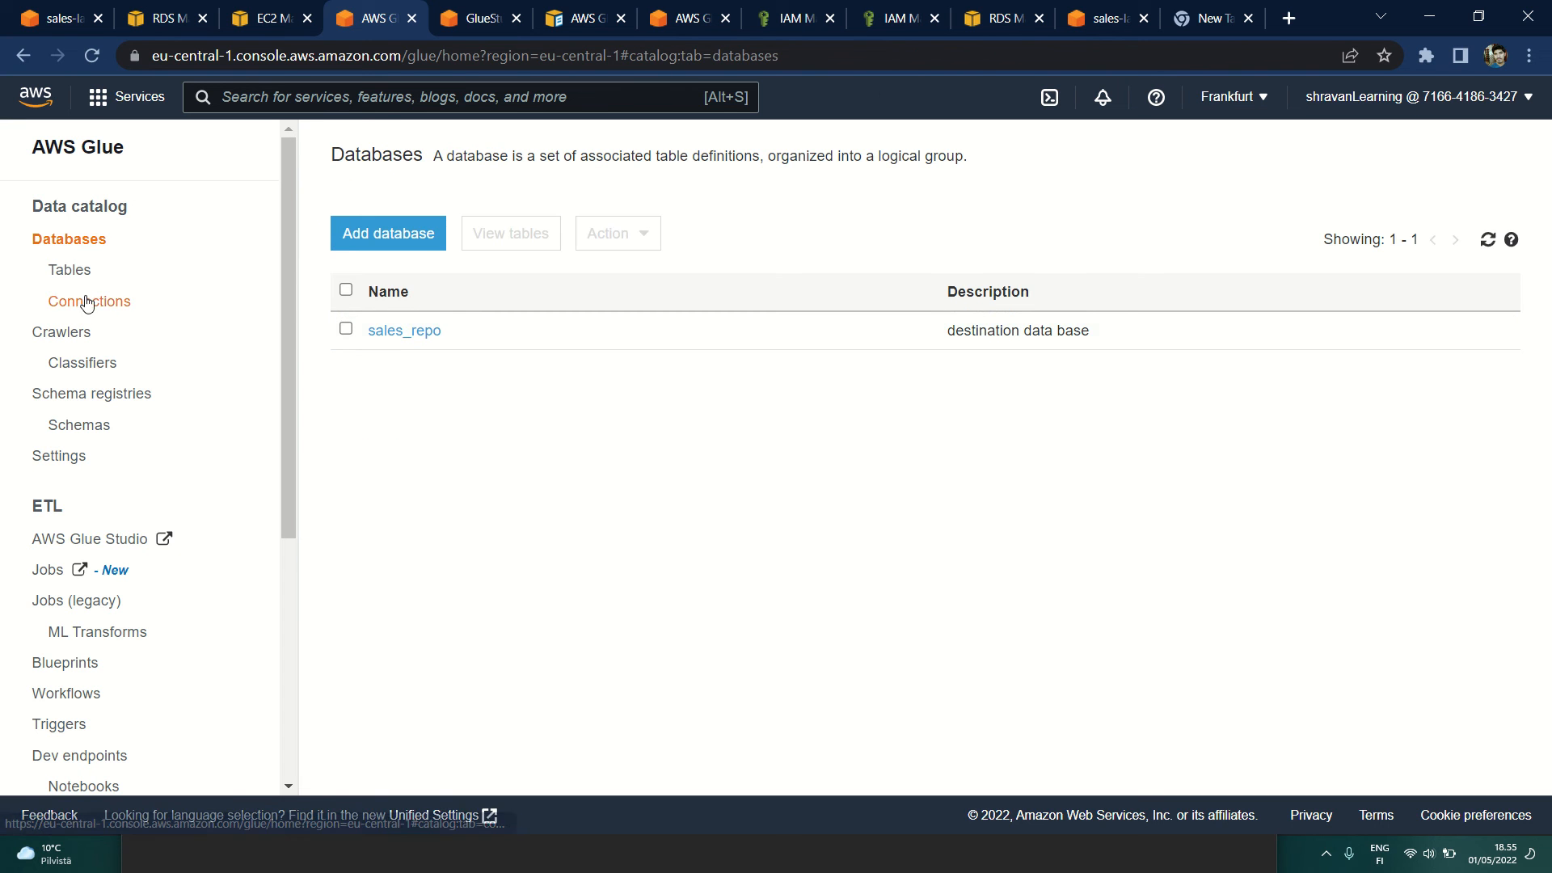
click(491, 17)
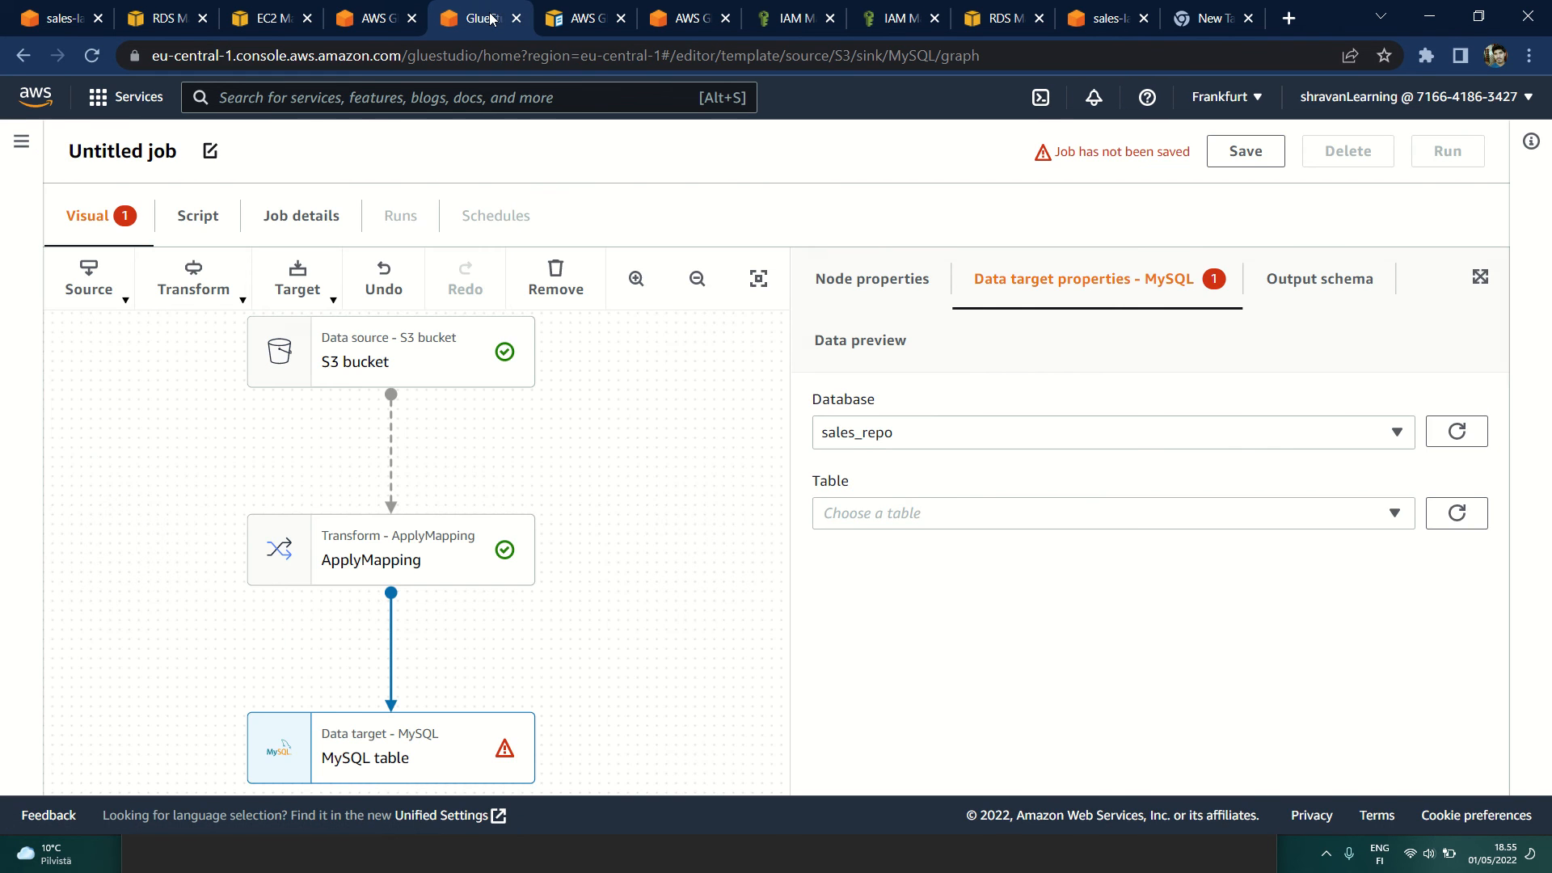
Step: Open the MySQL target's table choices and compare them with the Data Catalog tables, checking the crawlers too
click(1392, 515)
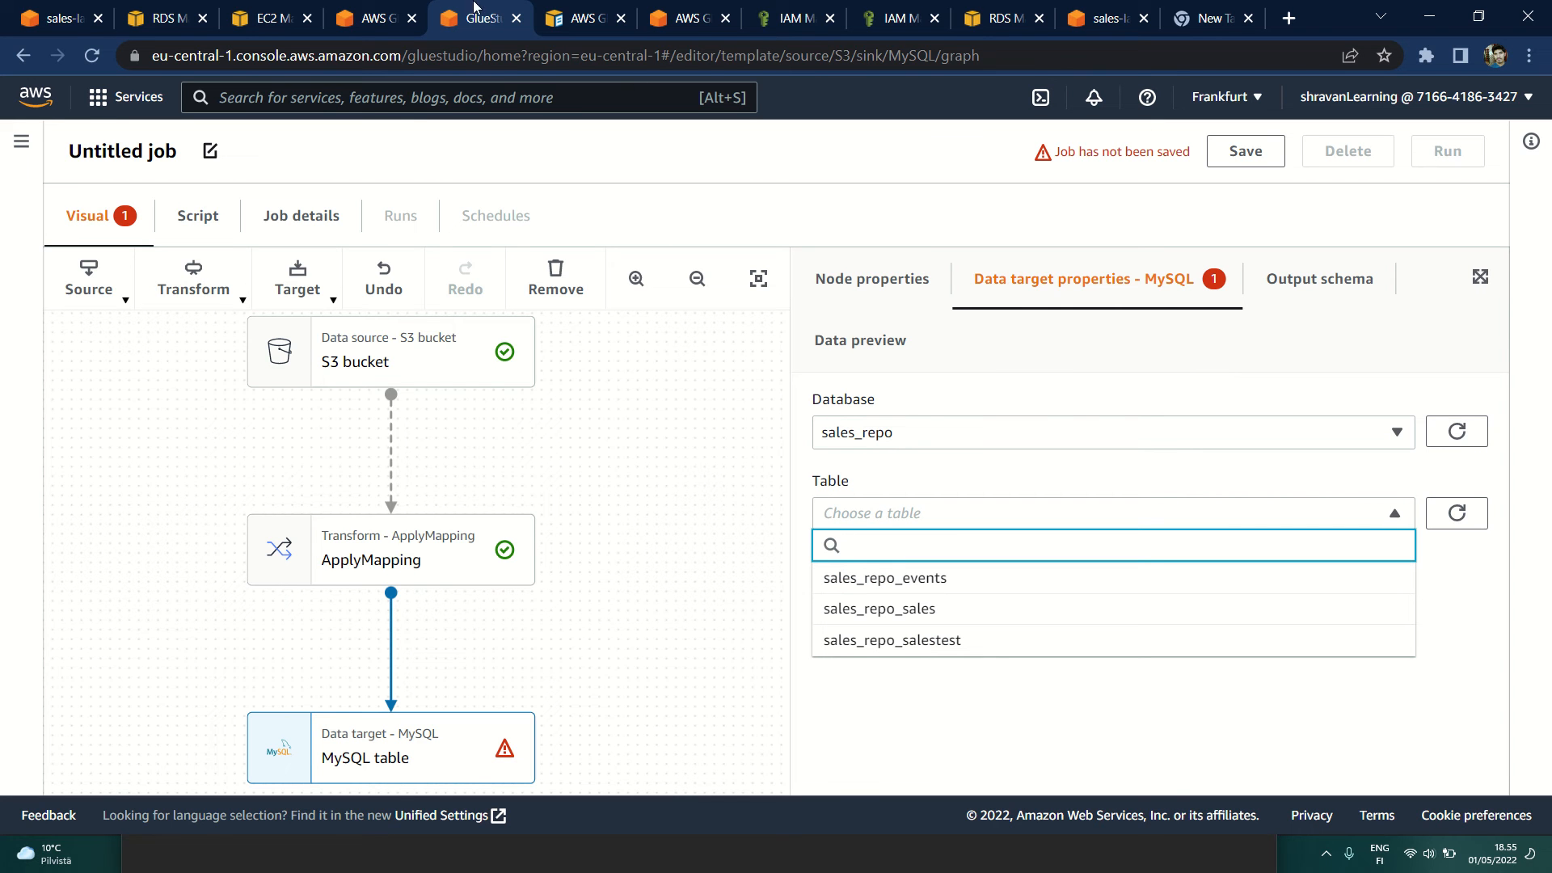
click(373, 18)
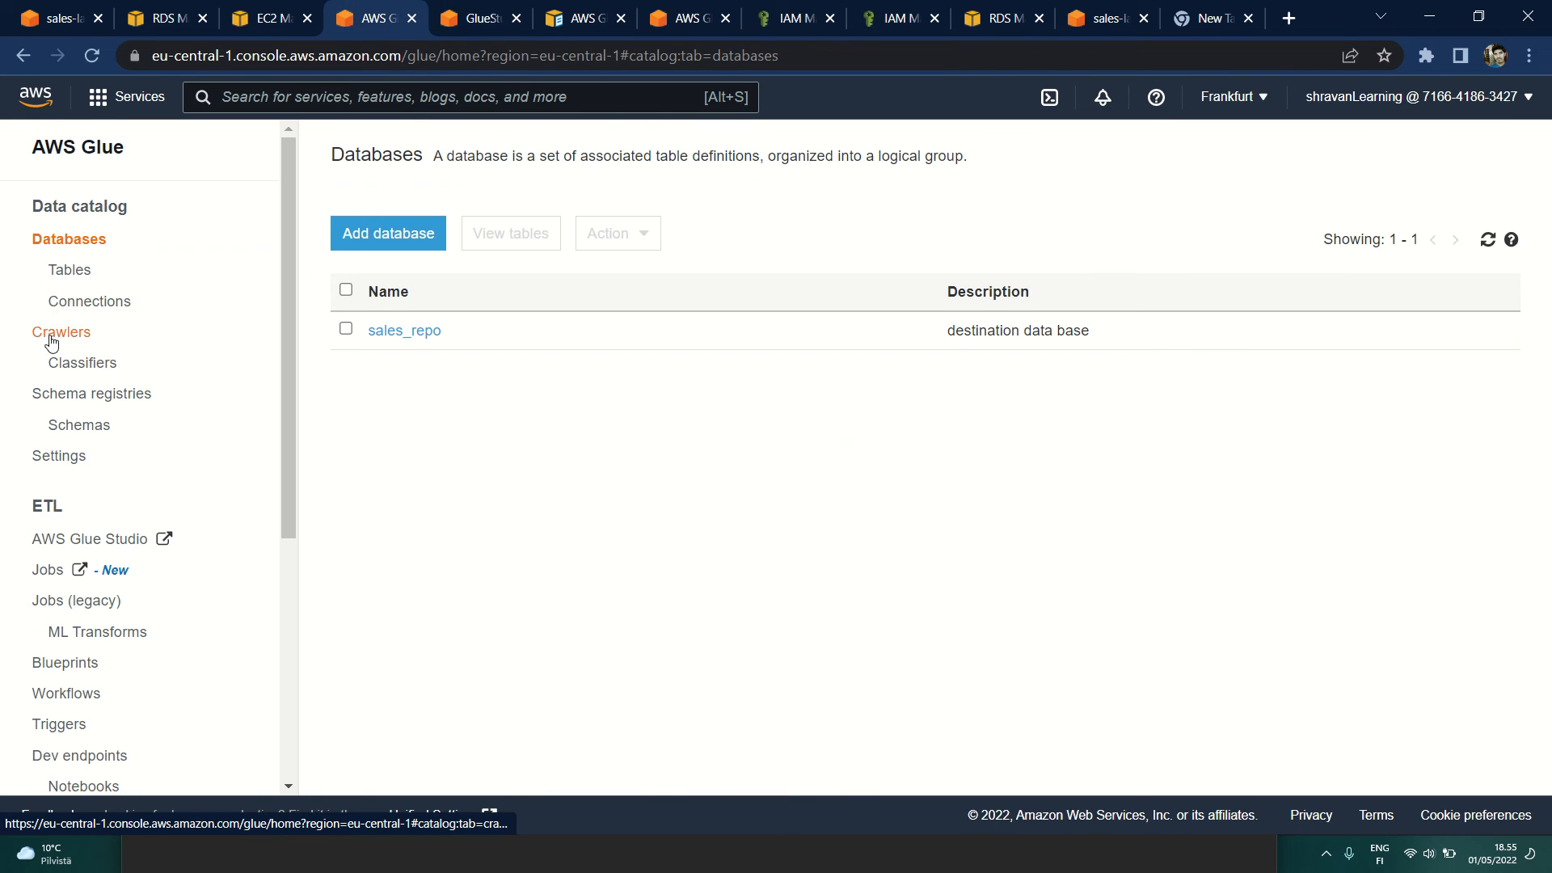
click(70, 270)
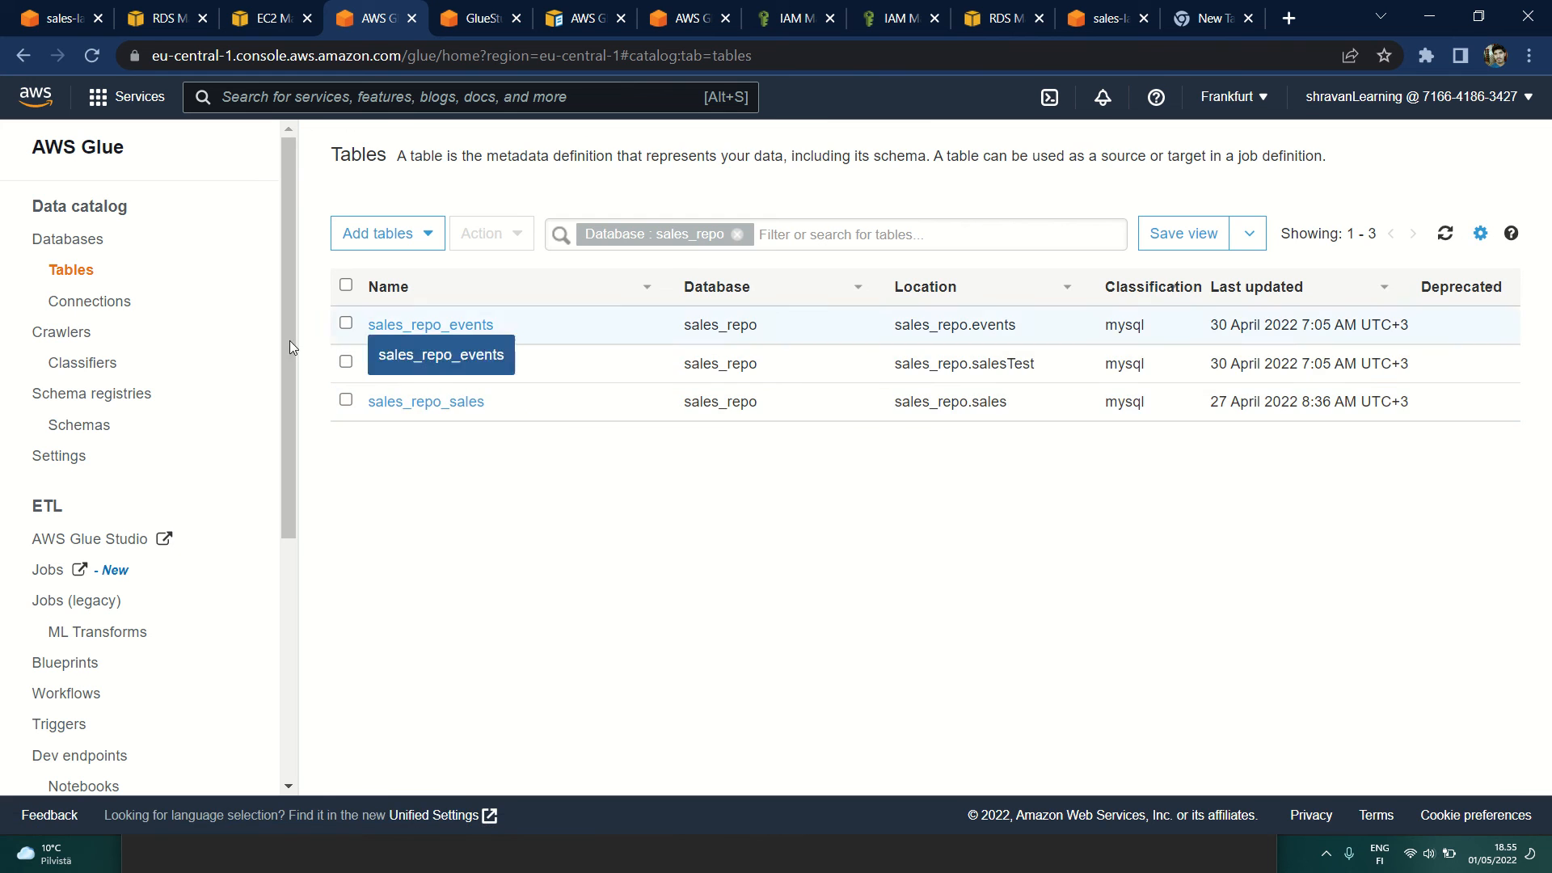
click(39, 336)
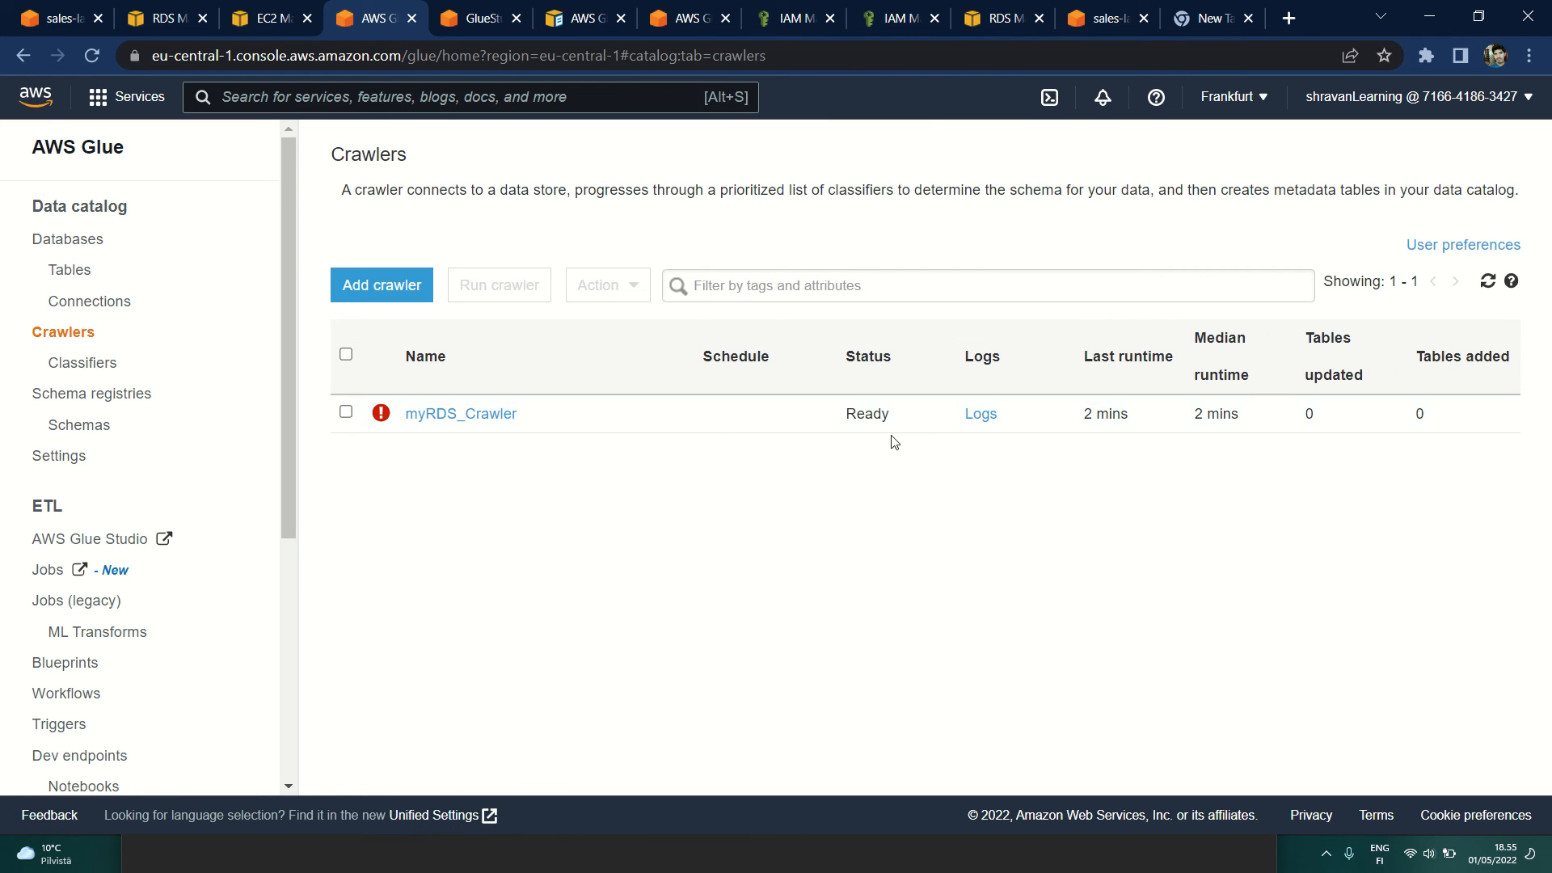
click(70, 271)
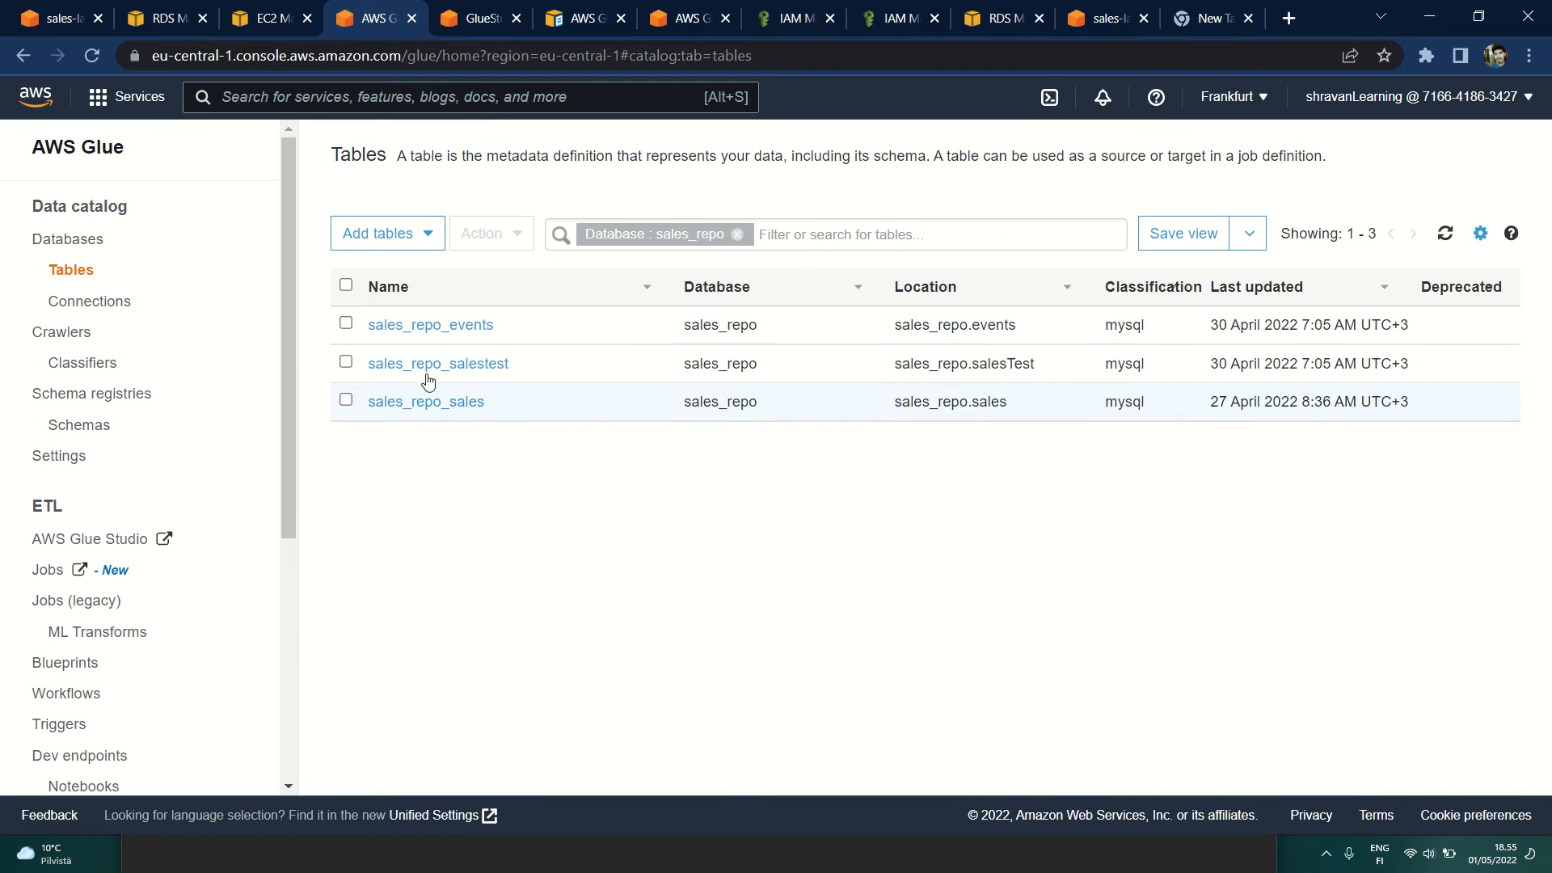
Step: Back in the Glue Studio job, set the MySQL target's table to sales_repo_events and review its output schema
click(481, 18)
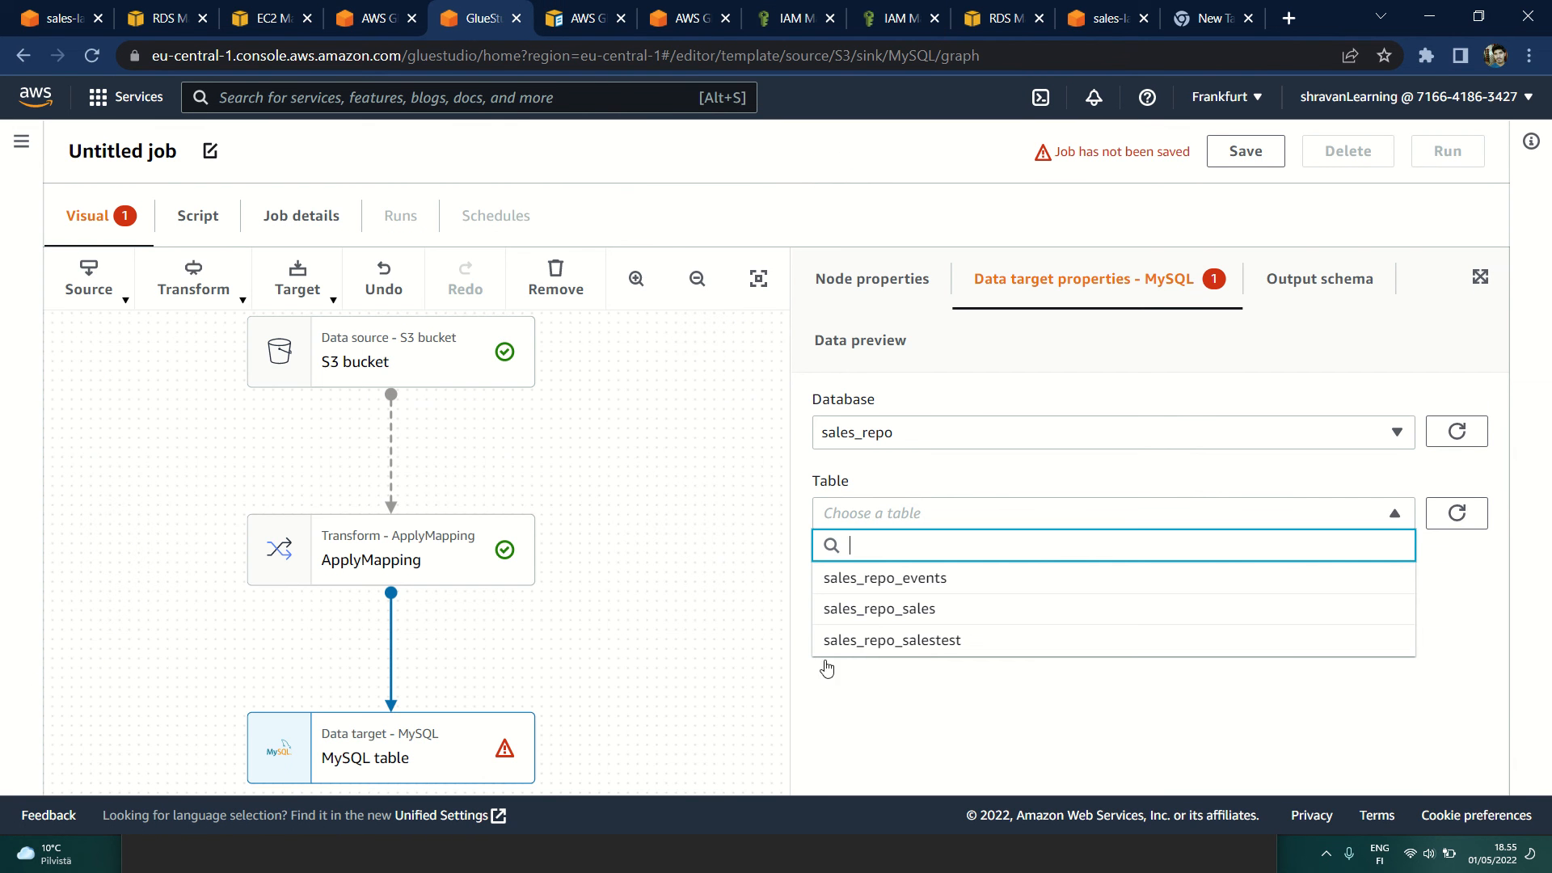
click(909, 579)
click(1299, 305)
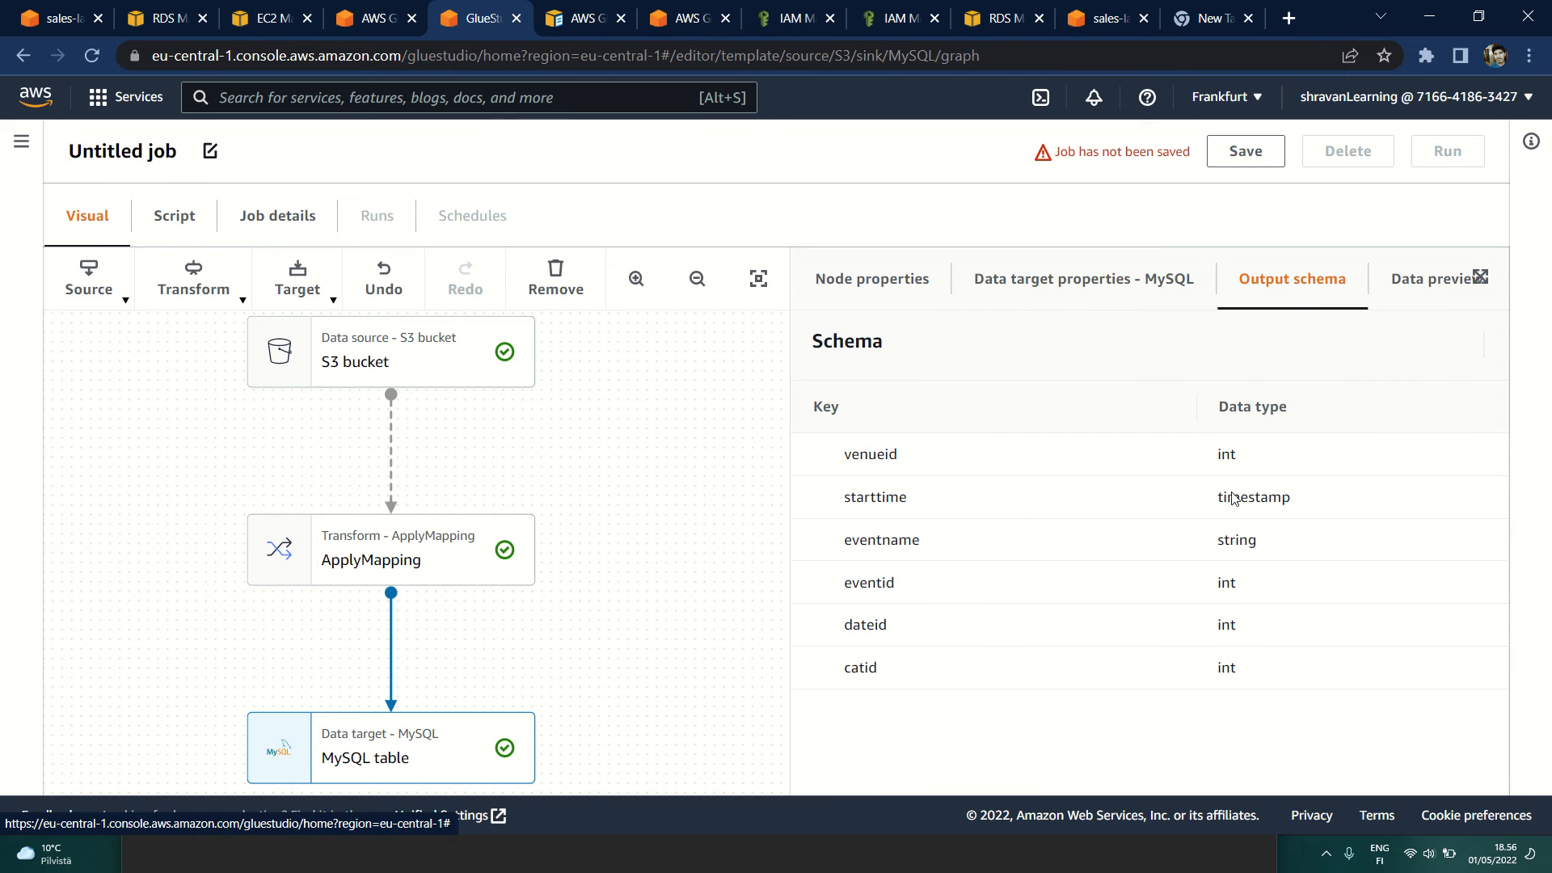
drag(1218, 462, 1268, 679)
click(1258, 656)
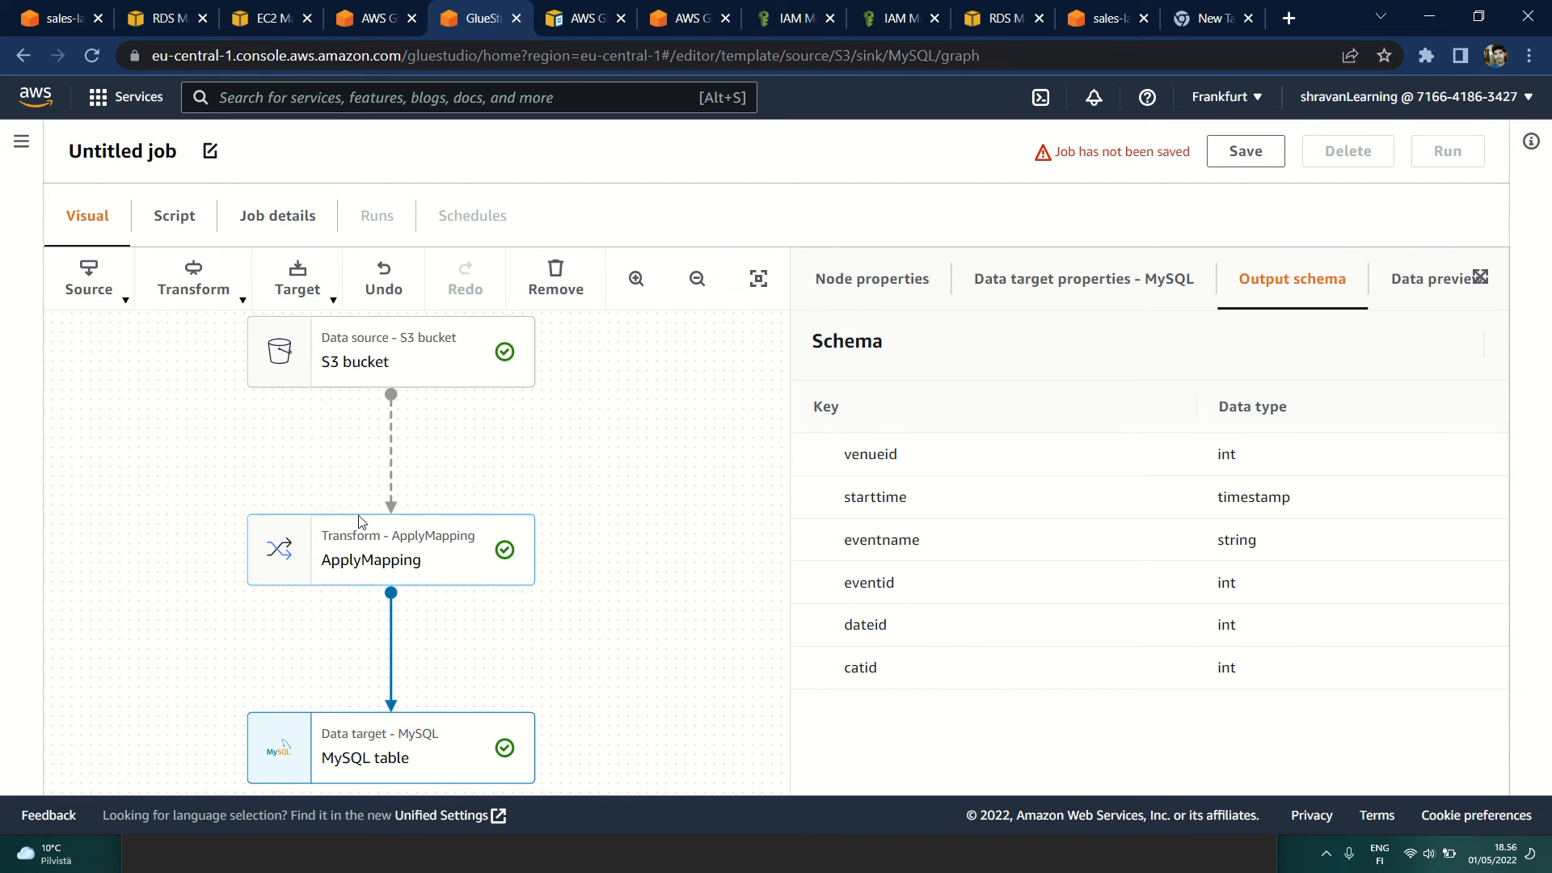
Step: Review the S3 bucket node's output schema and its source URL, format and delimiter settings
click(374, 373)
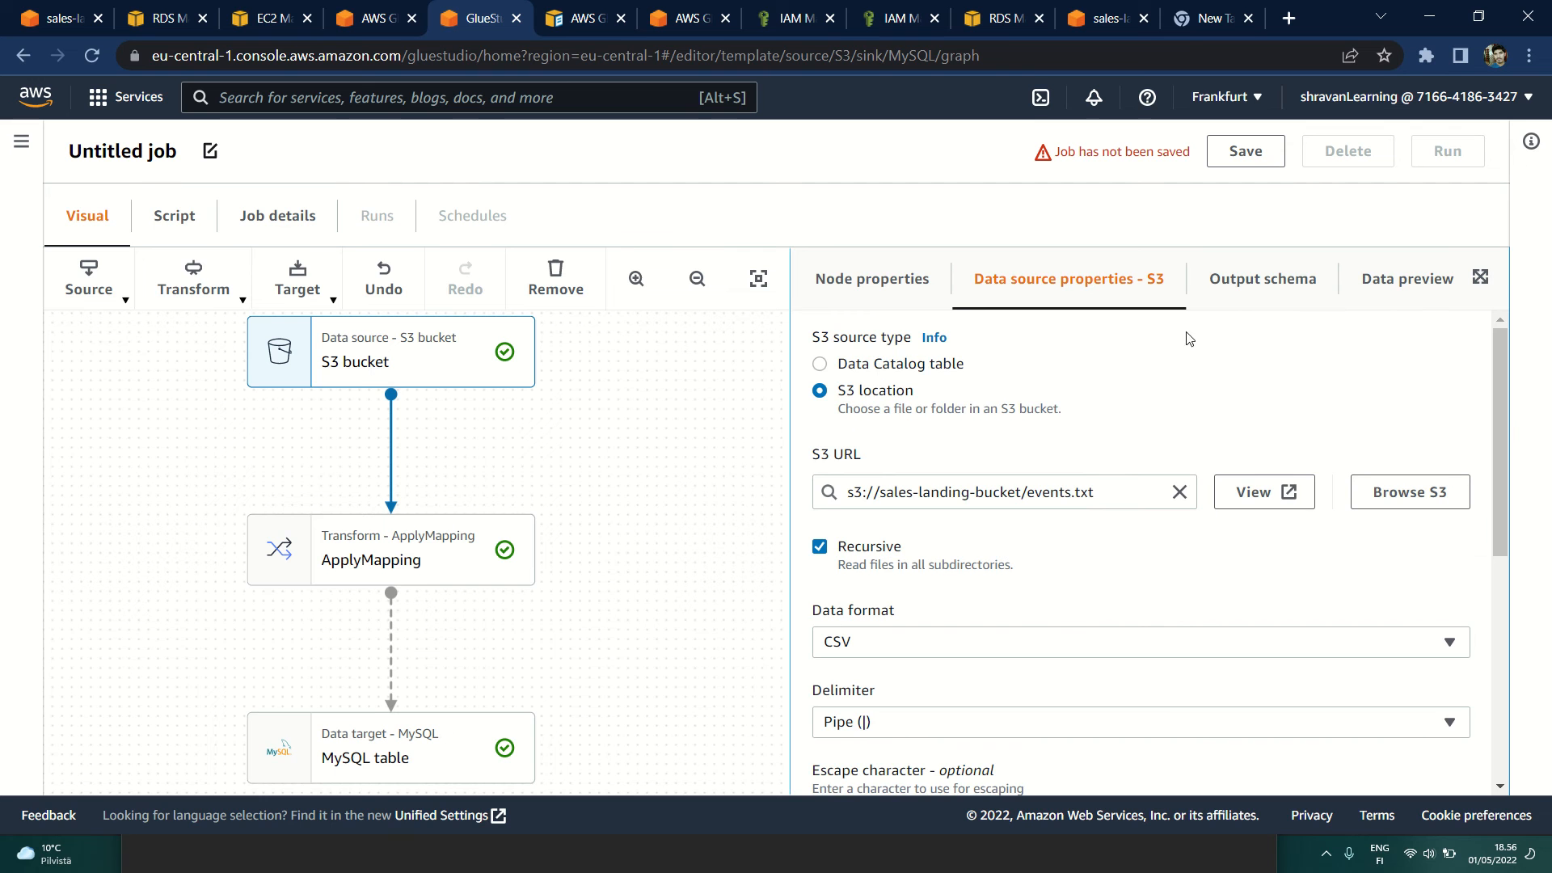
click(1224, 299)
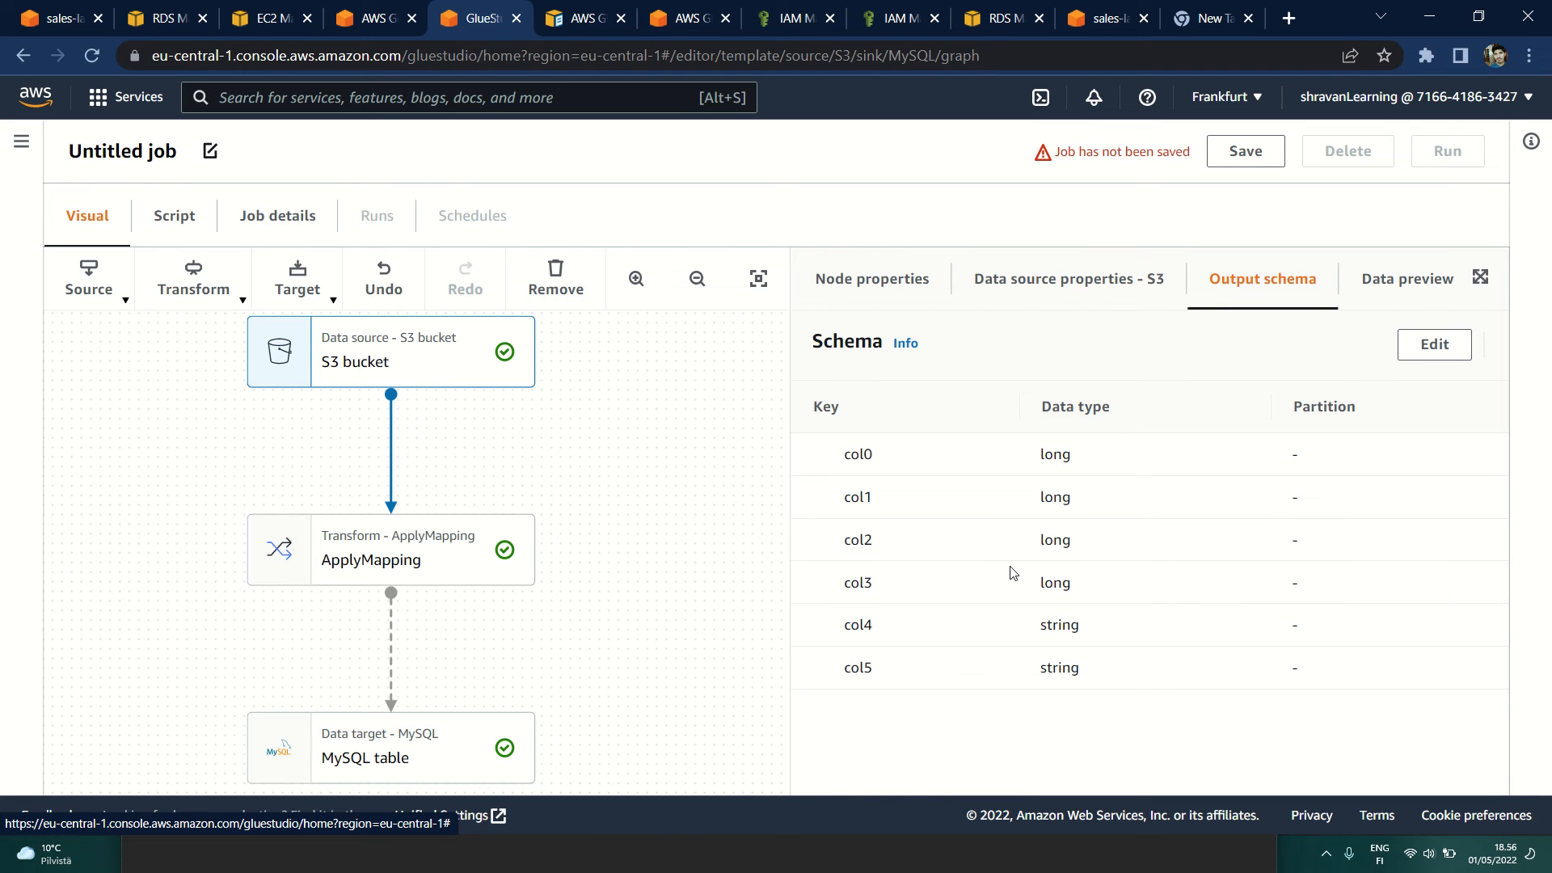
click(1056, 296)
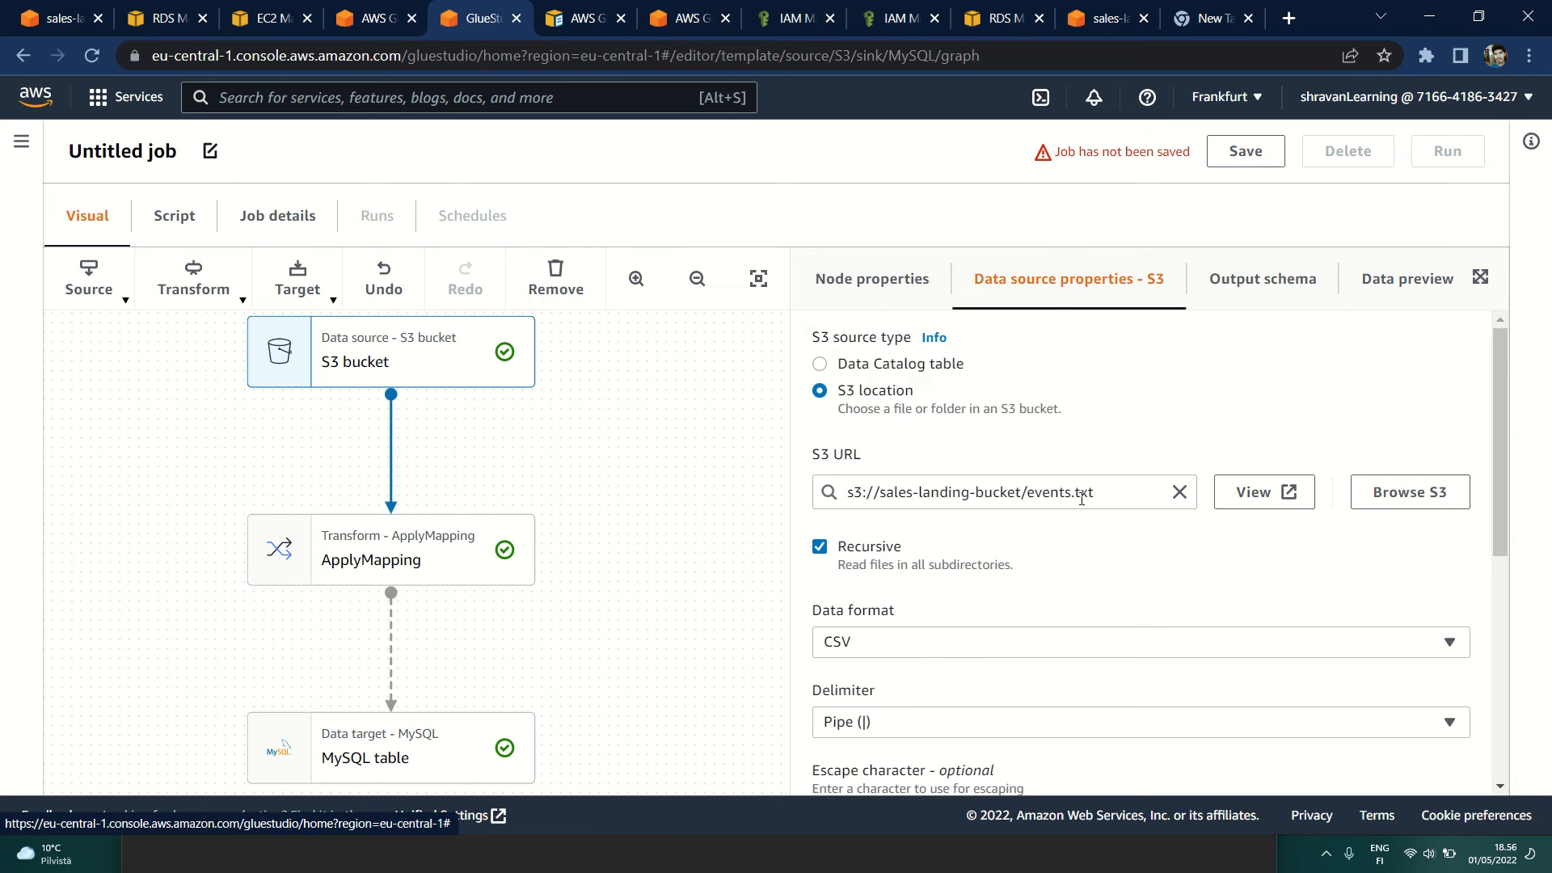
drag(1029, 495, 1100, 495)
click(1127, 529)
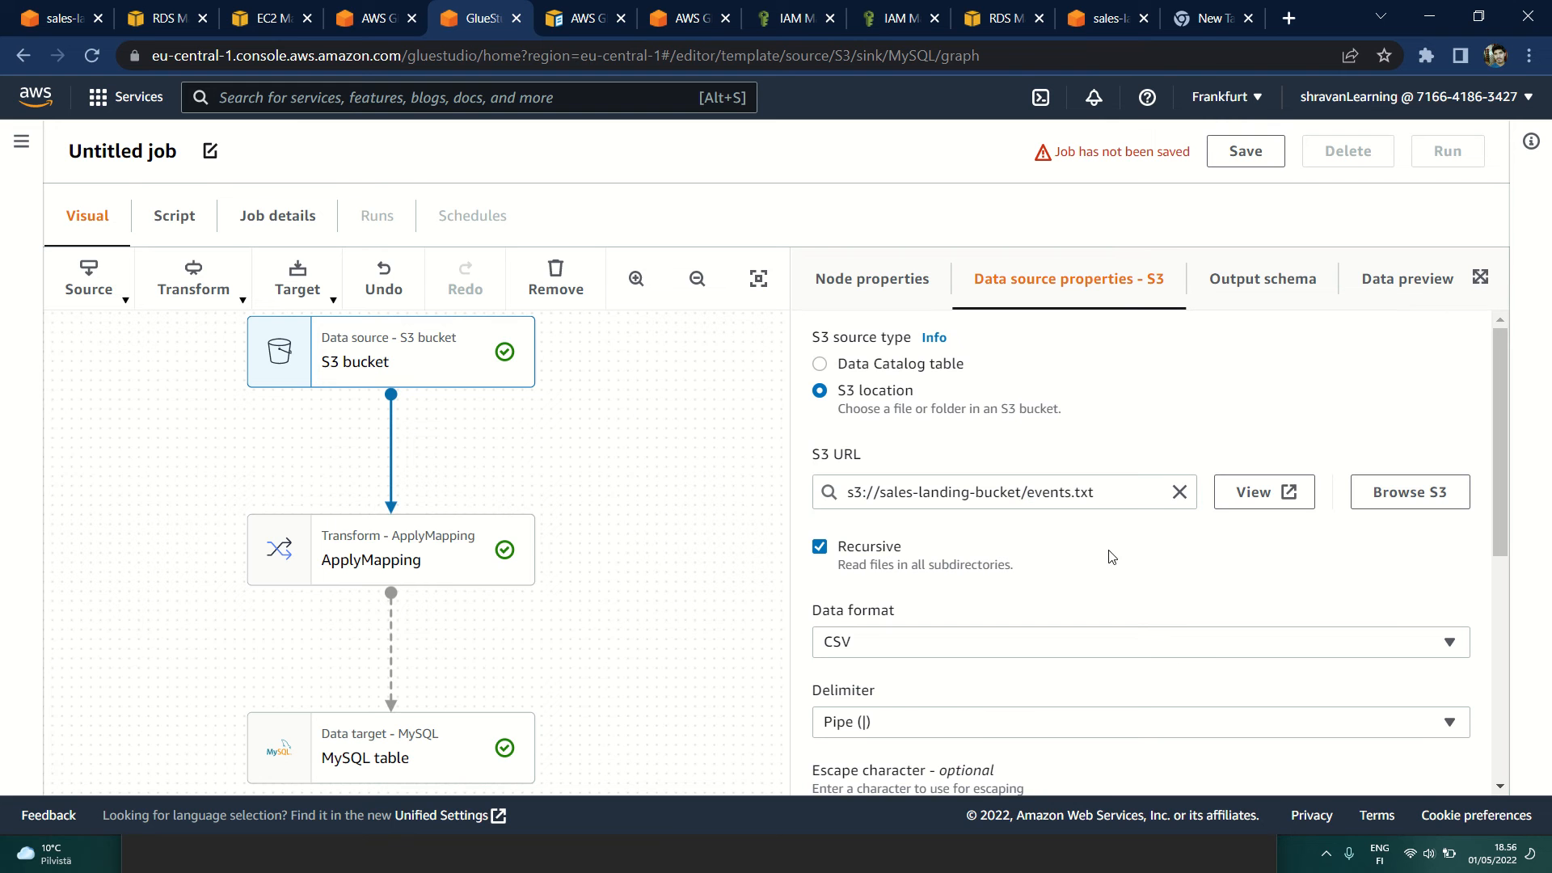
scroll(1168, 549, down, 3)
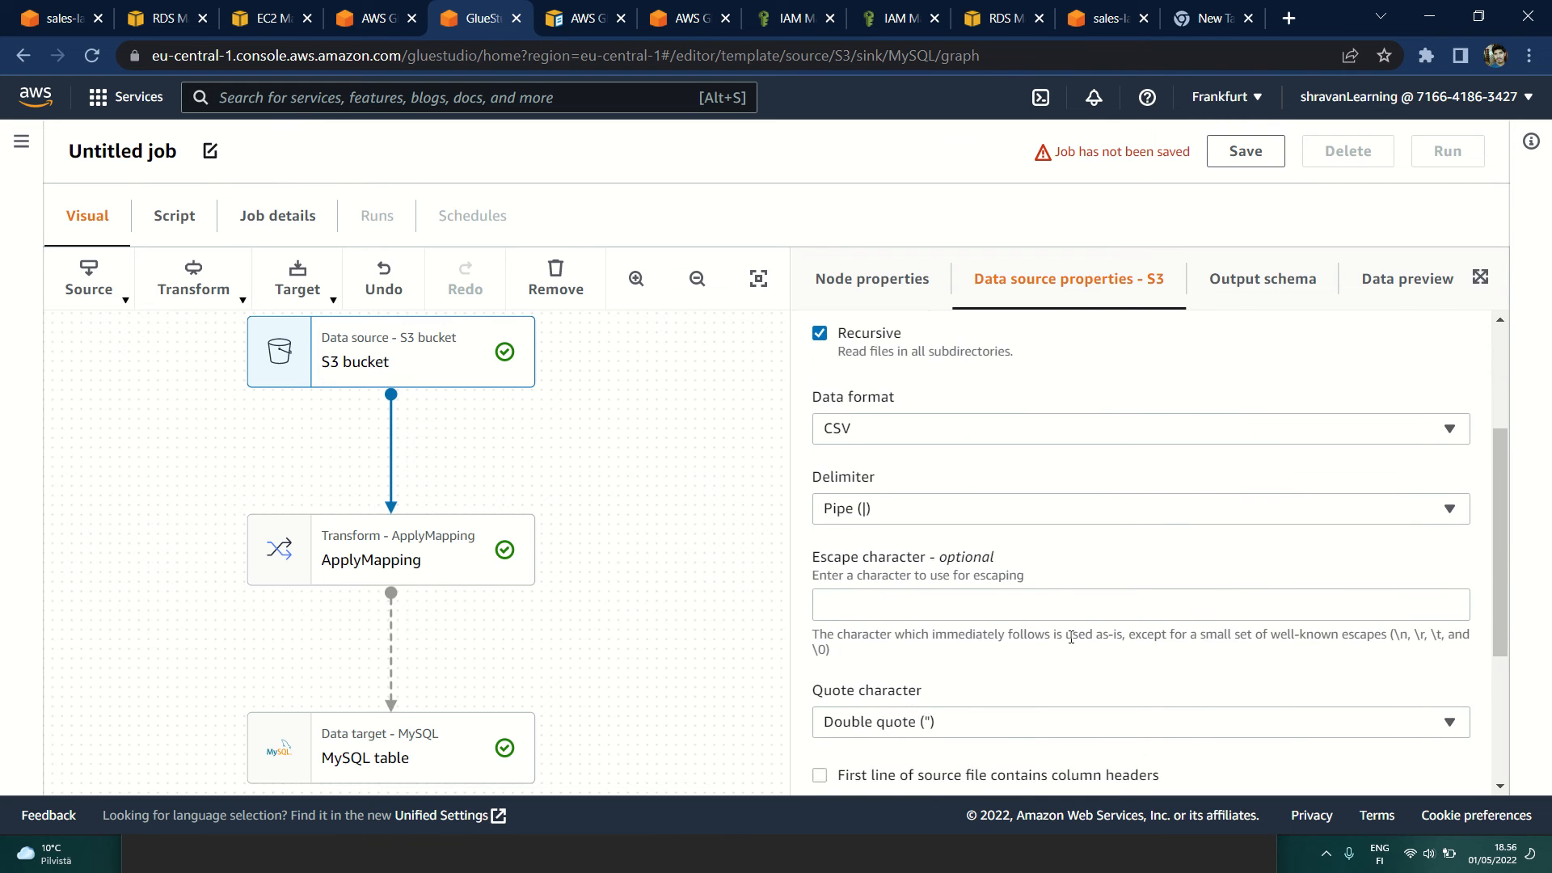
scroll(920, 512, up, 3)
Step: Start a data preview session for the S3 bucket node with the IAM role Glue_RDS_conn_Role
click(1383, 278)
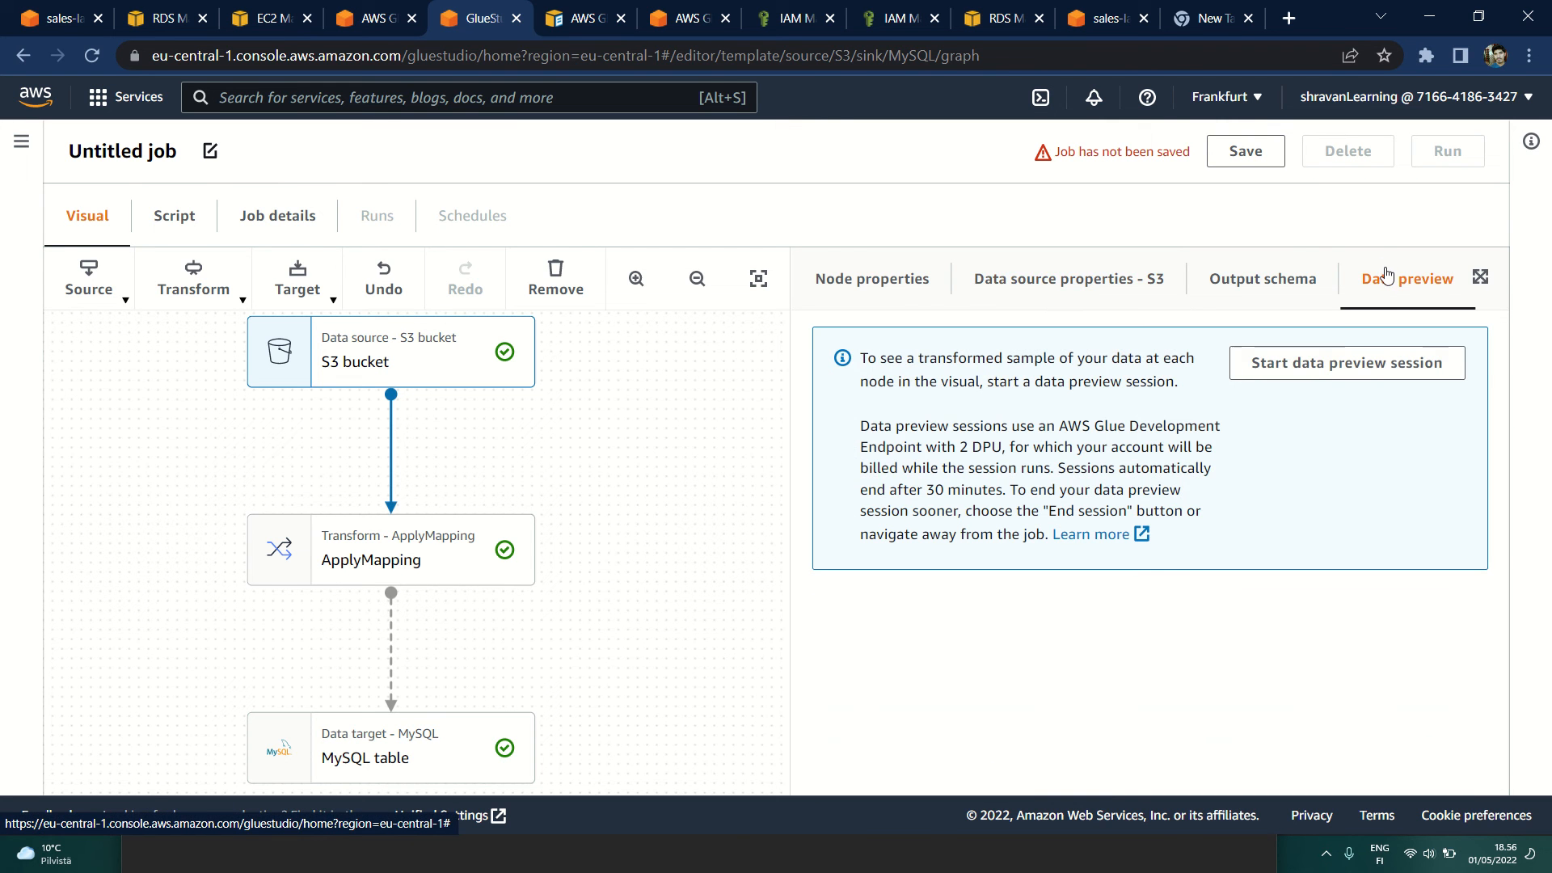
click(1318, 374)
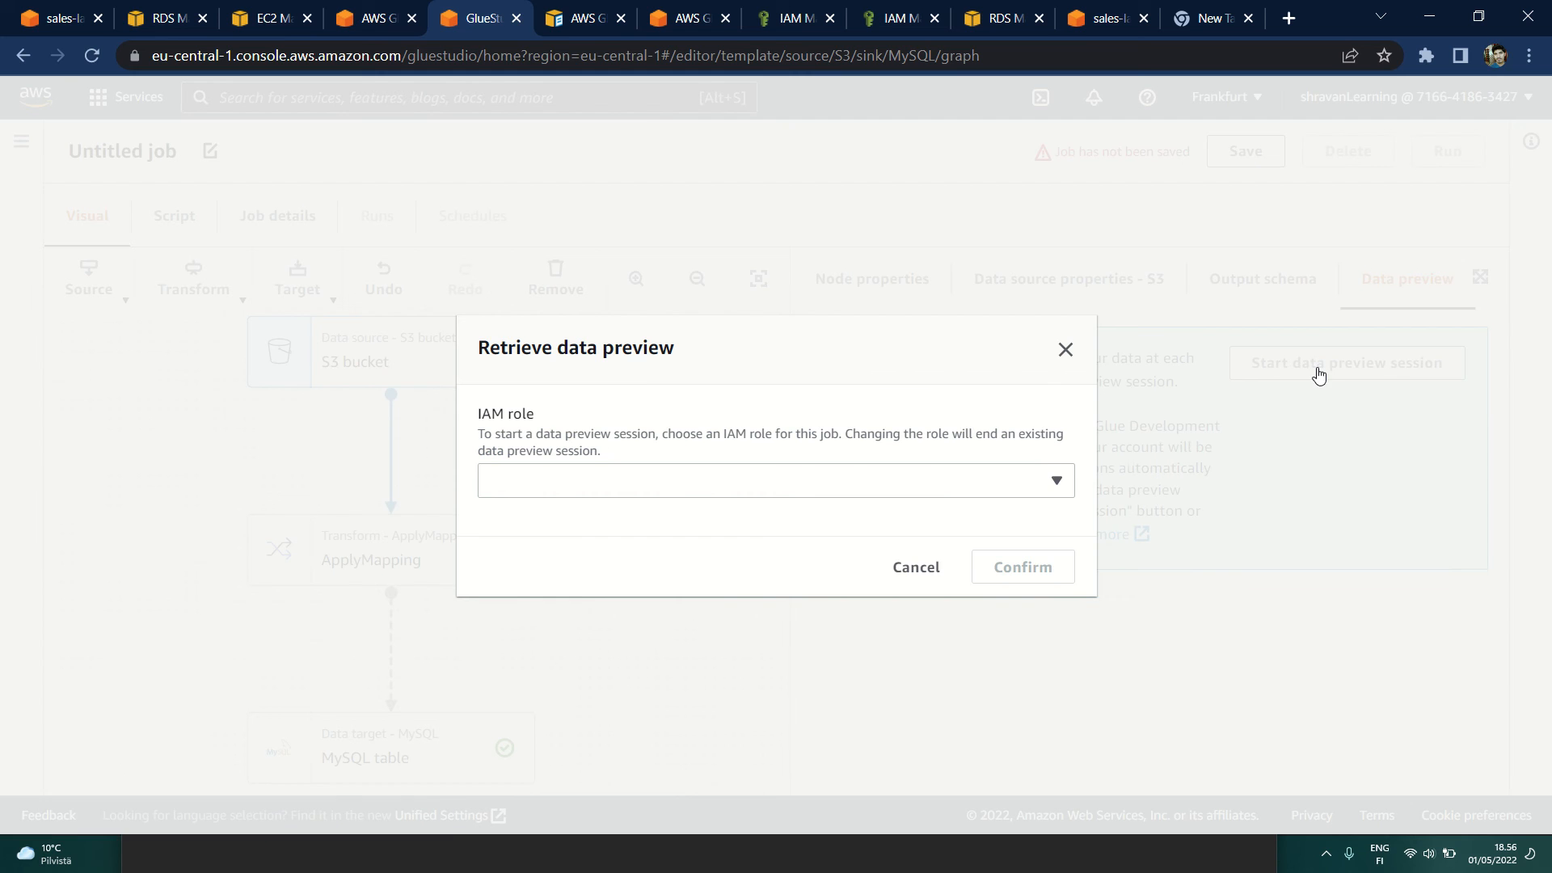
click(780, 485)
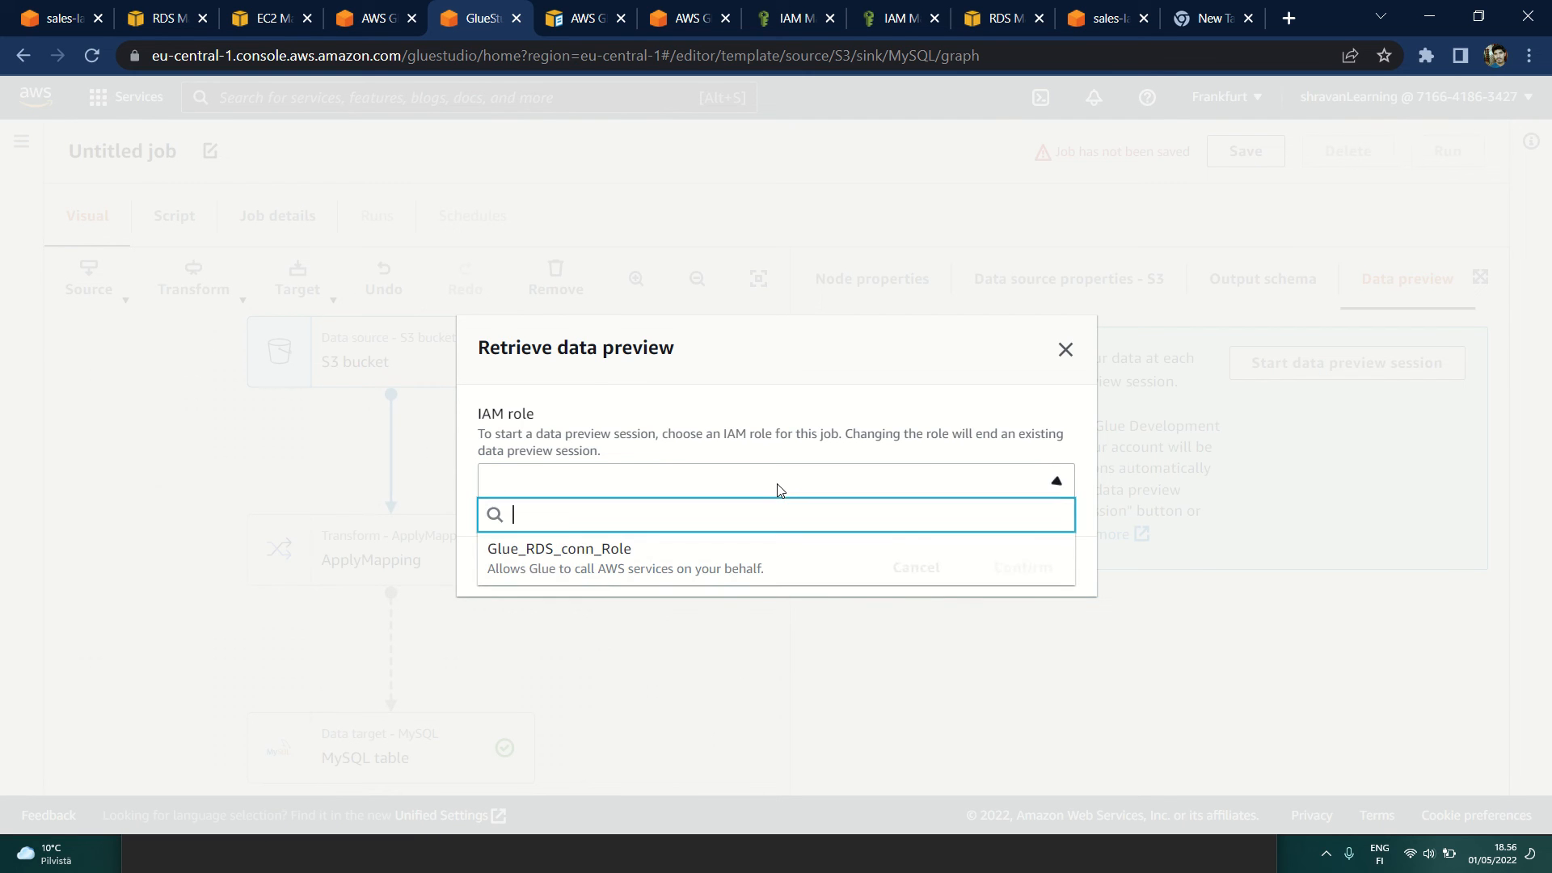
click(533, 569)
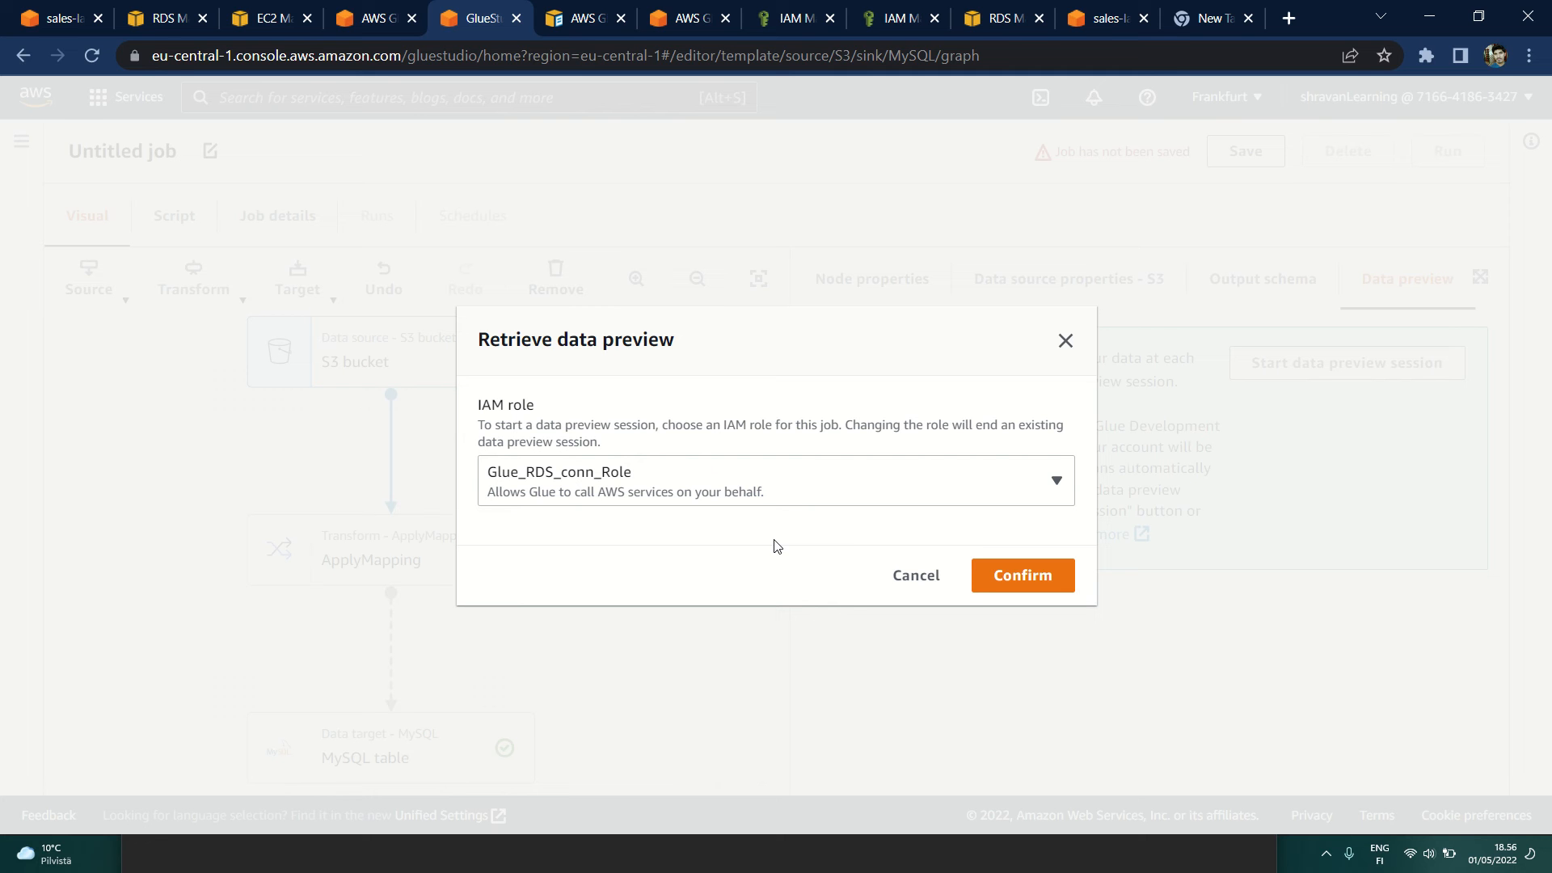
click(1015, 575)
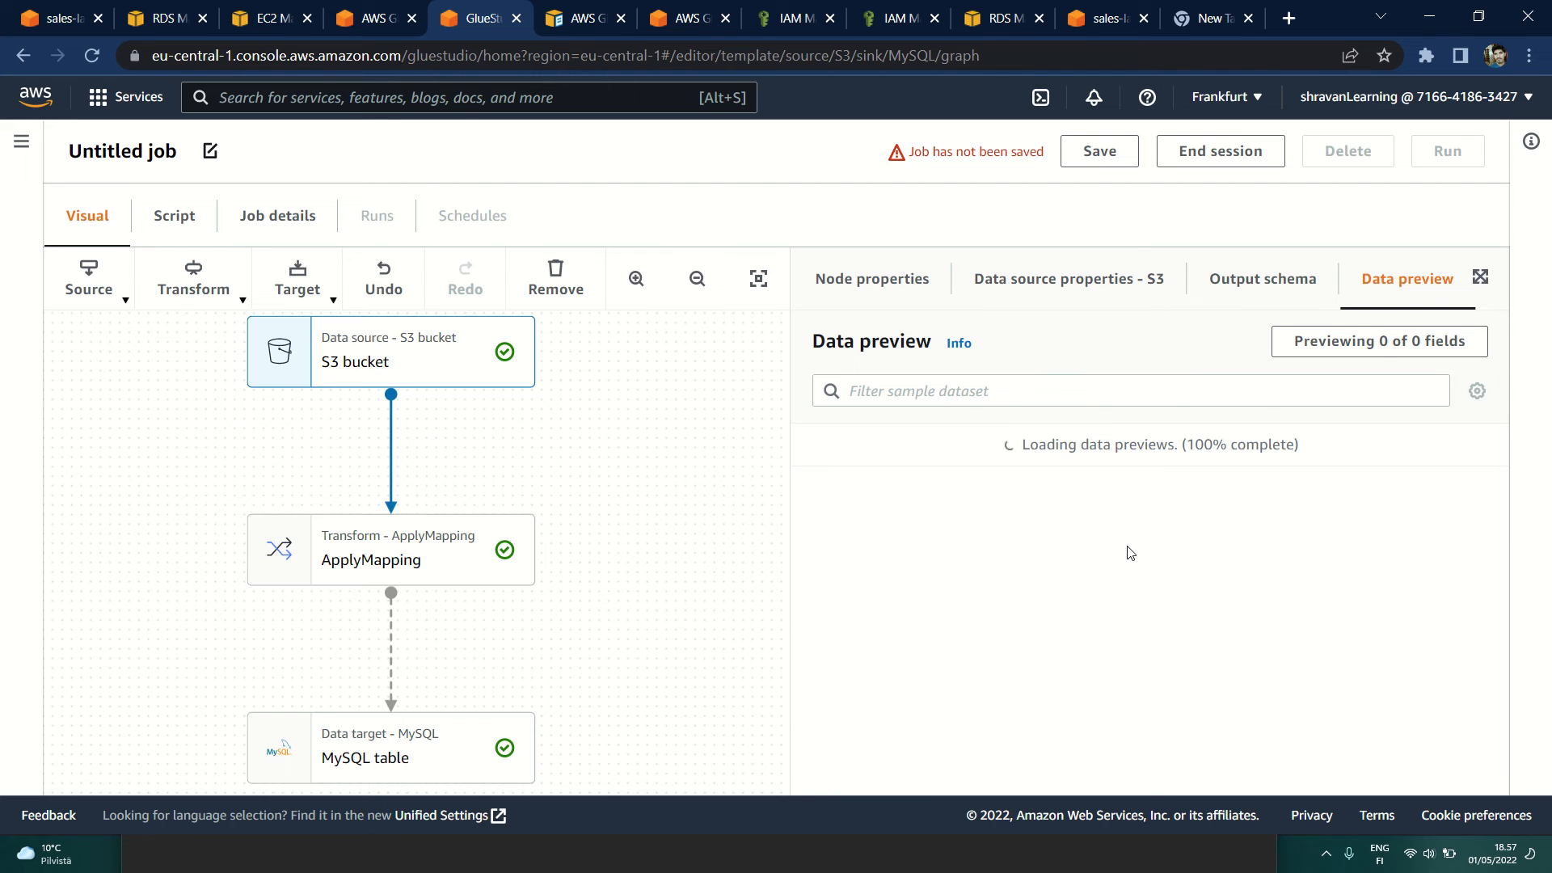
Step: Add col5 to the S3 bucket node's data preview fields and look through the sample rows
scroll(1104, 556, down, 5)
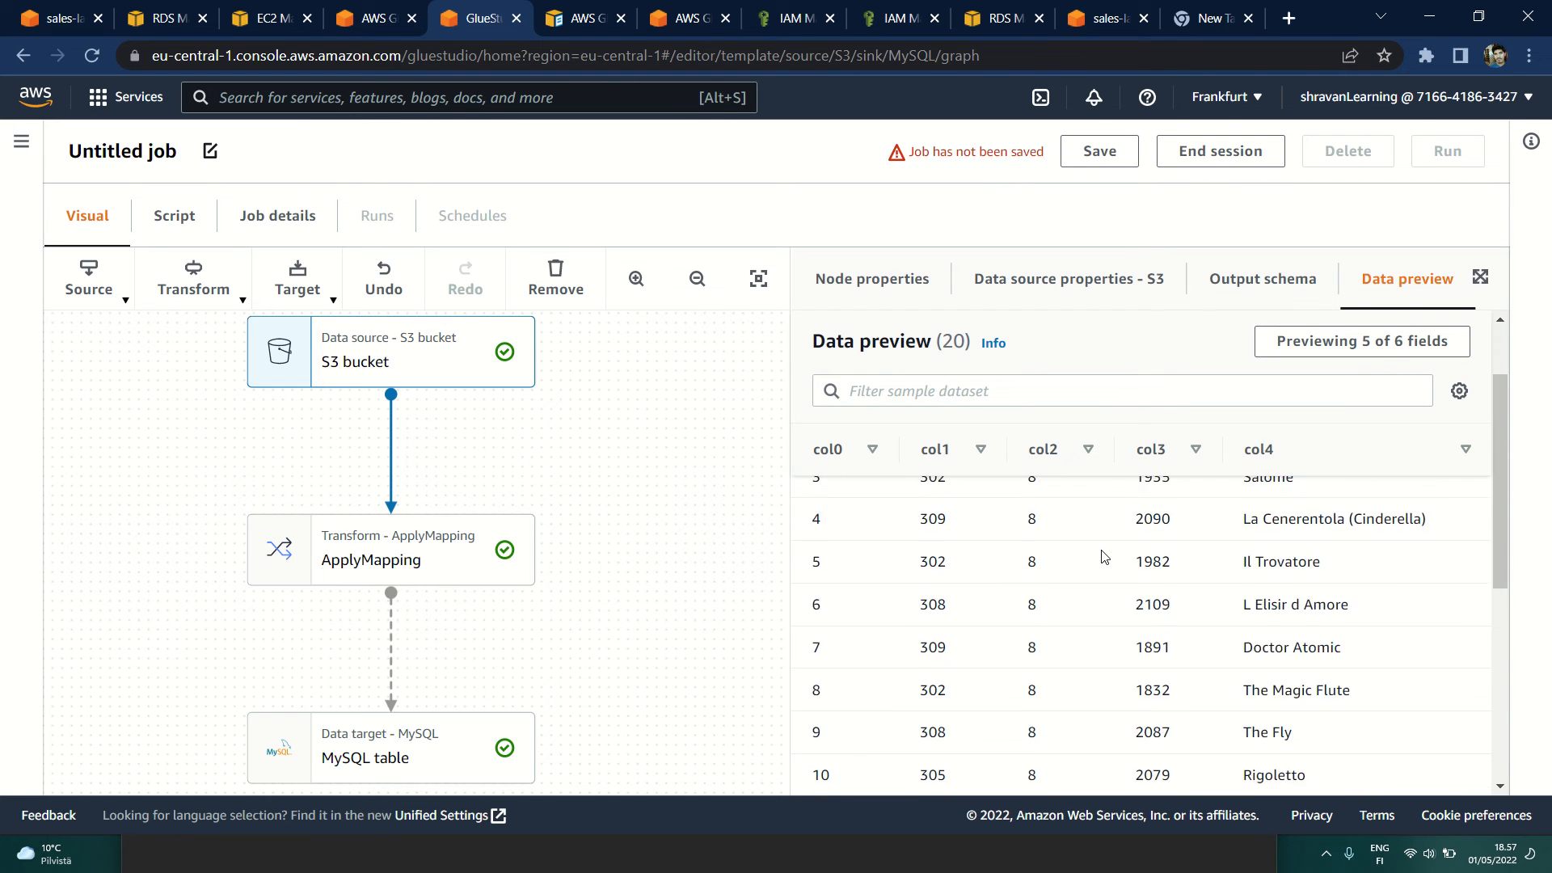
scroll(1104, 556, up, 5)
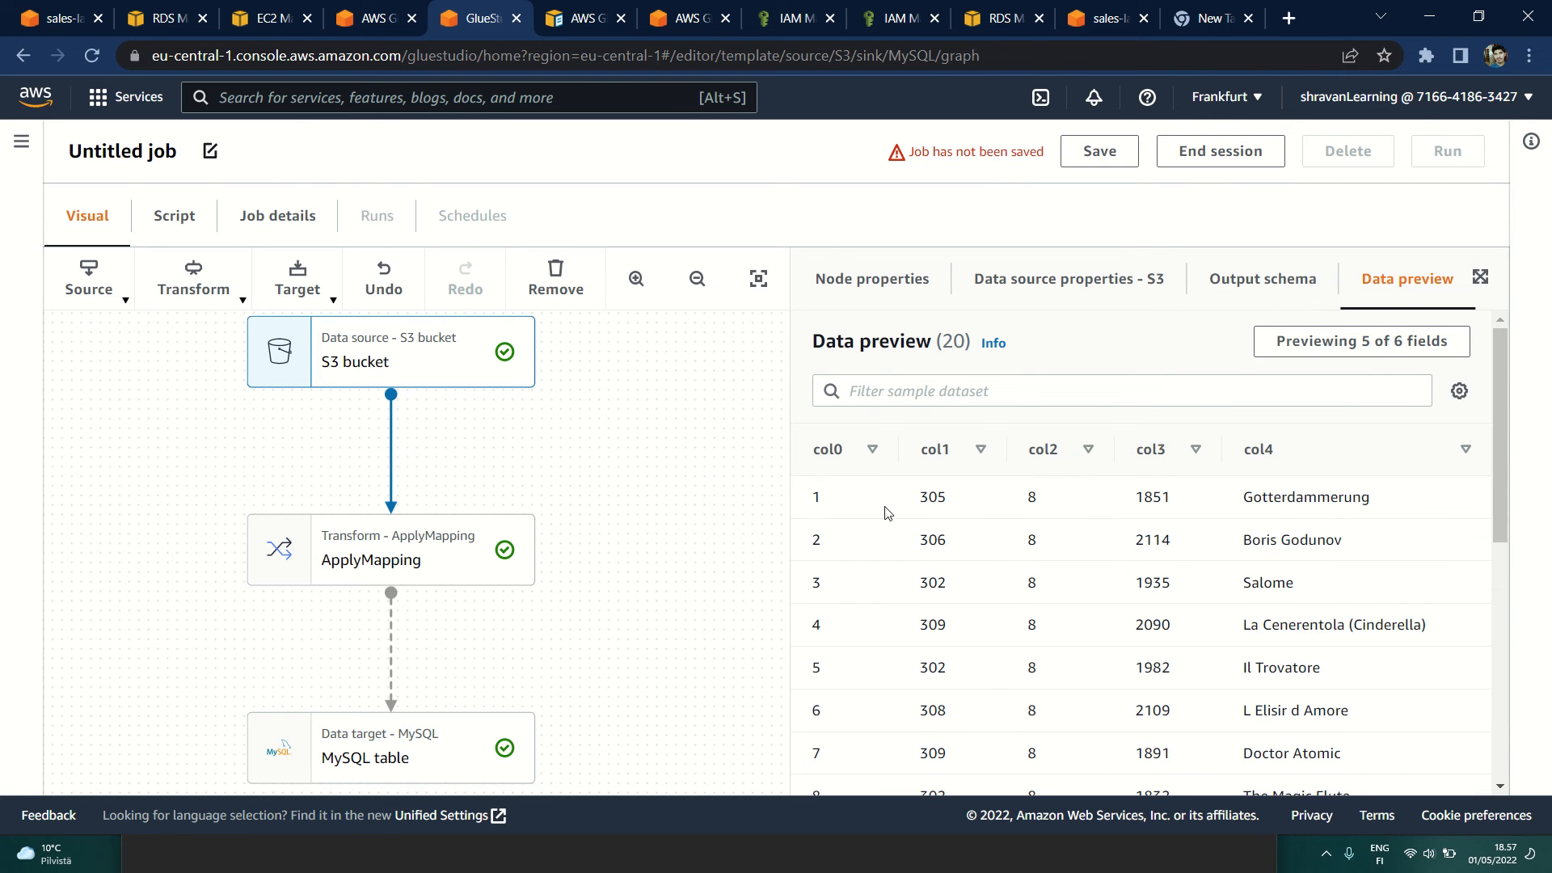
click(1370, 345)
click(389, 584)
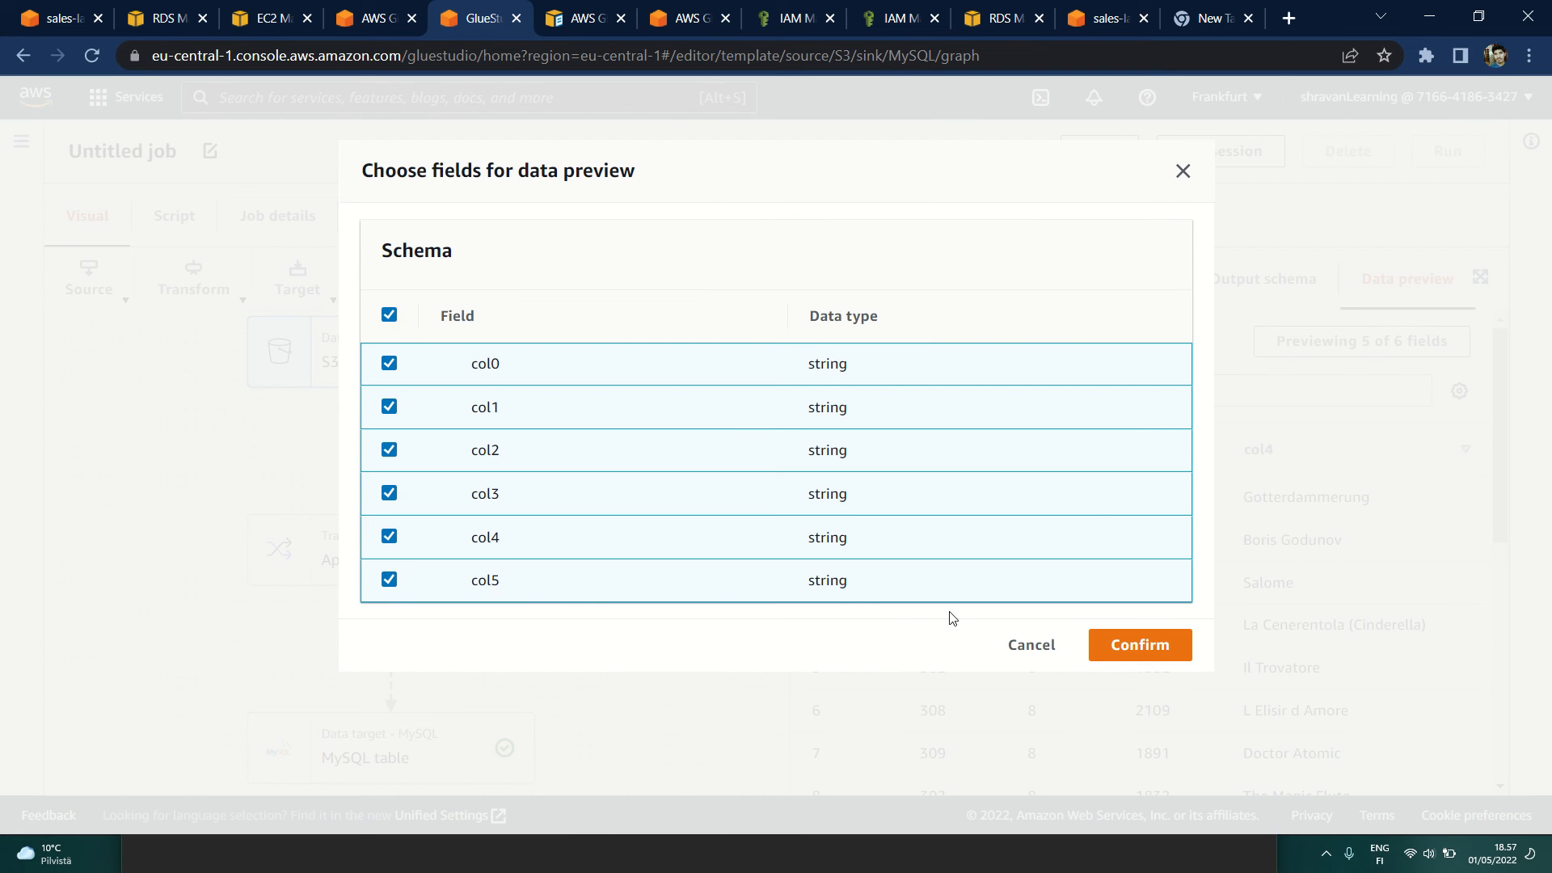
click(1139, 644)
scroll(1258, 595, down, 3)
scroll(1455, 507, up, 3)
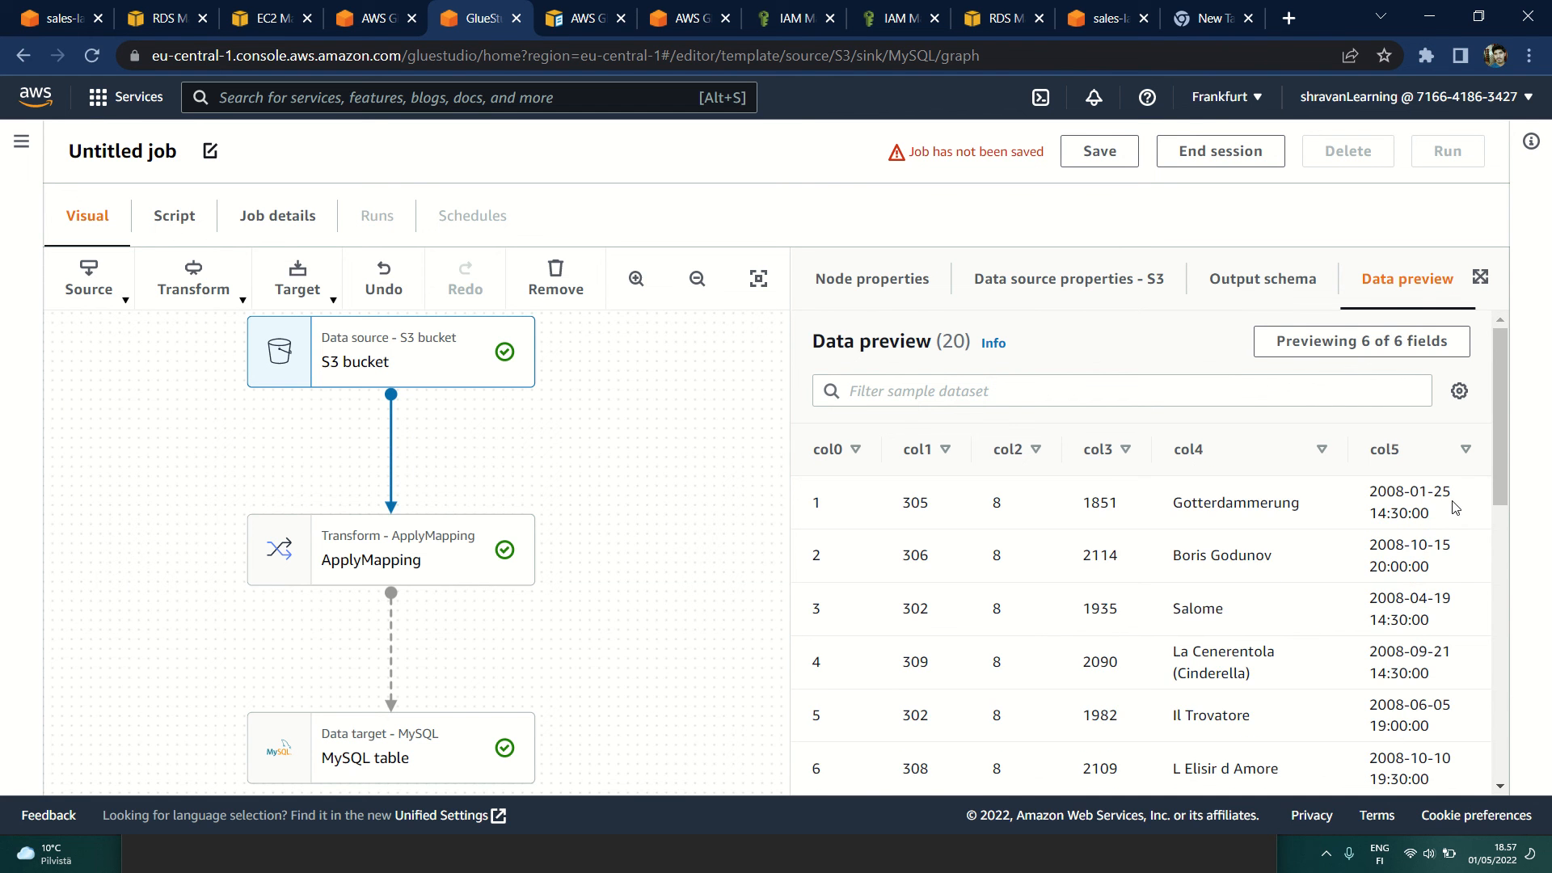
scroll(1083, 597, down, 8)
scroll(1081, 610, up, 7)
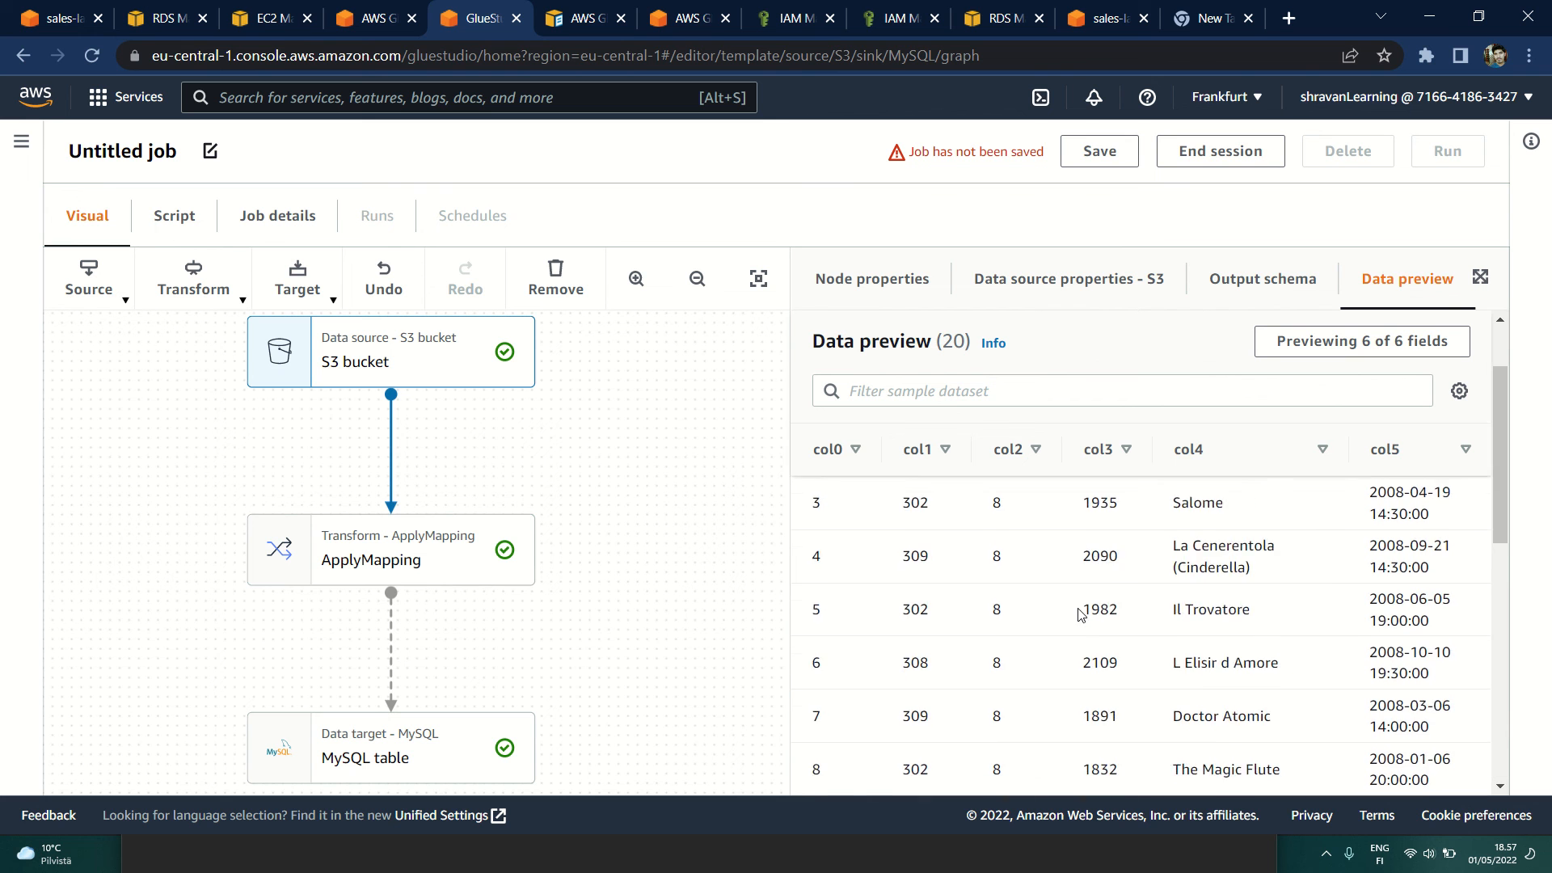
Step: Look through the S3 bucket node's sample rows and examine the target keys in the ApplyMapping transform
scroll(1080, 615, up, 1)
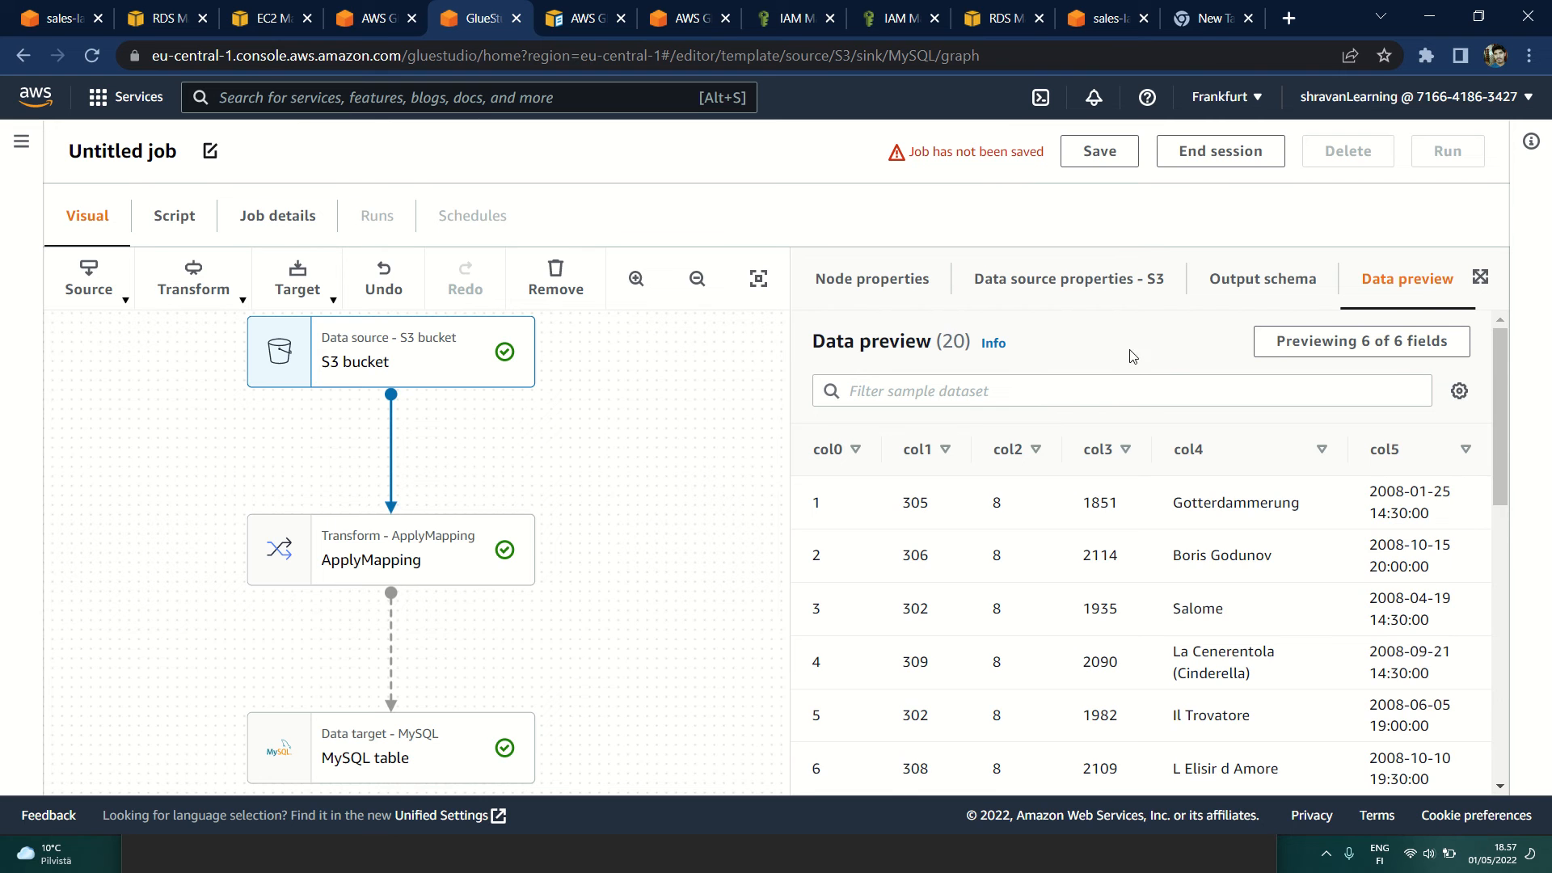
scroll(1253, 588, down, 7)
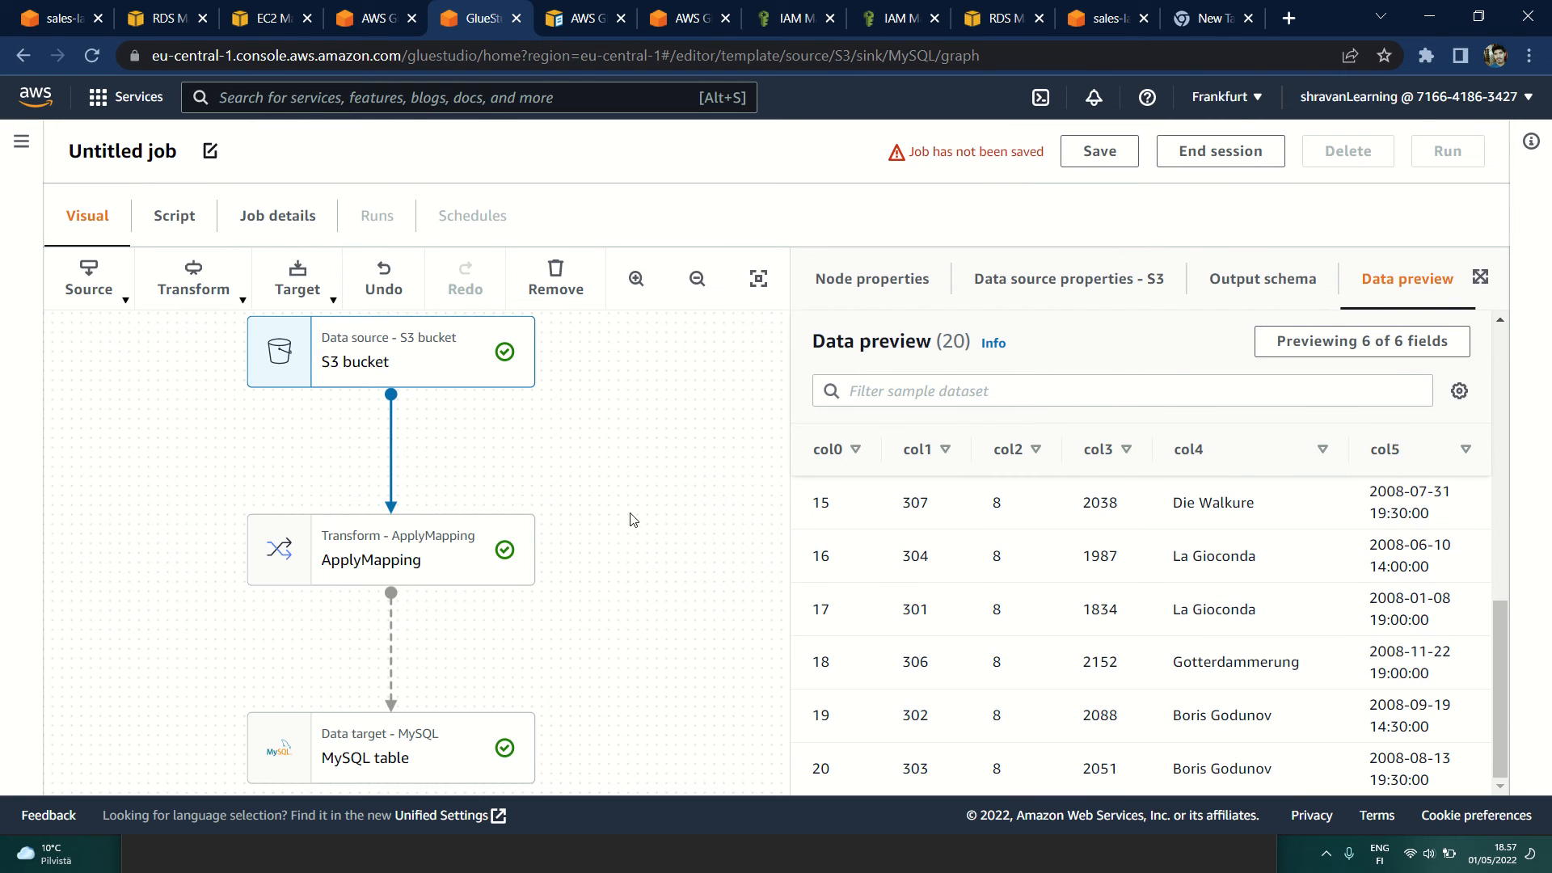
click(425, 541)
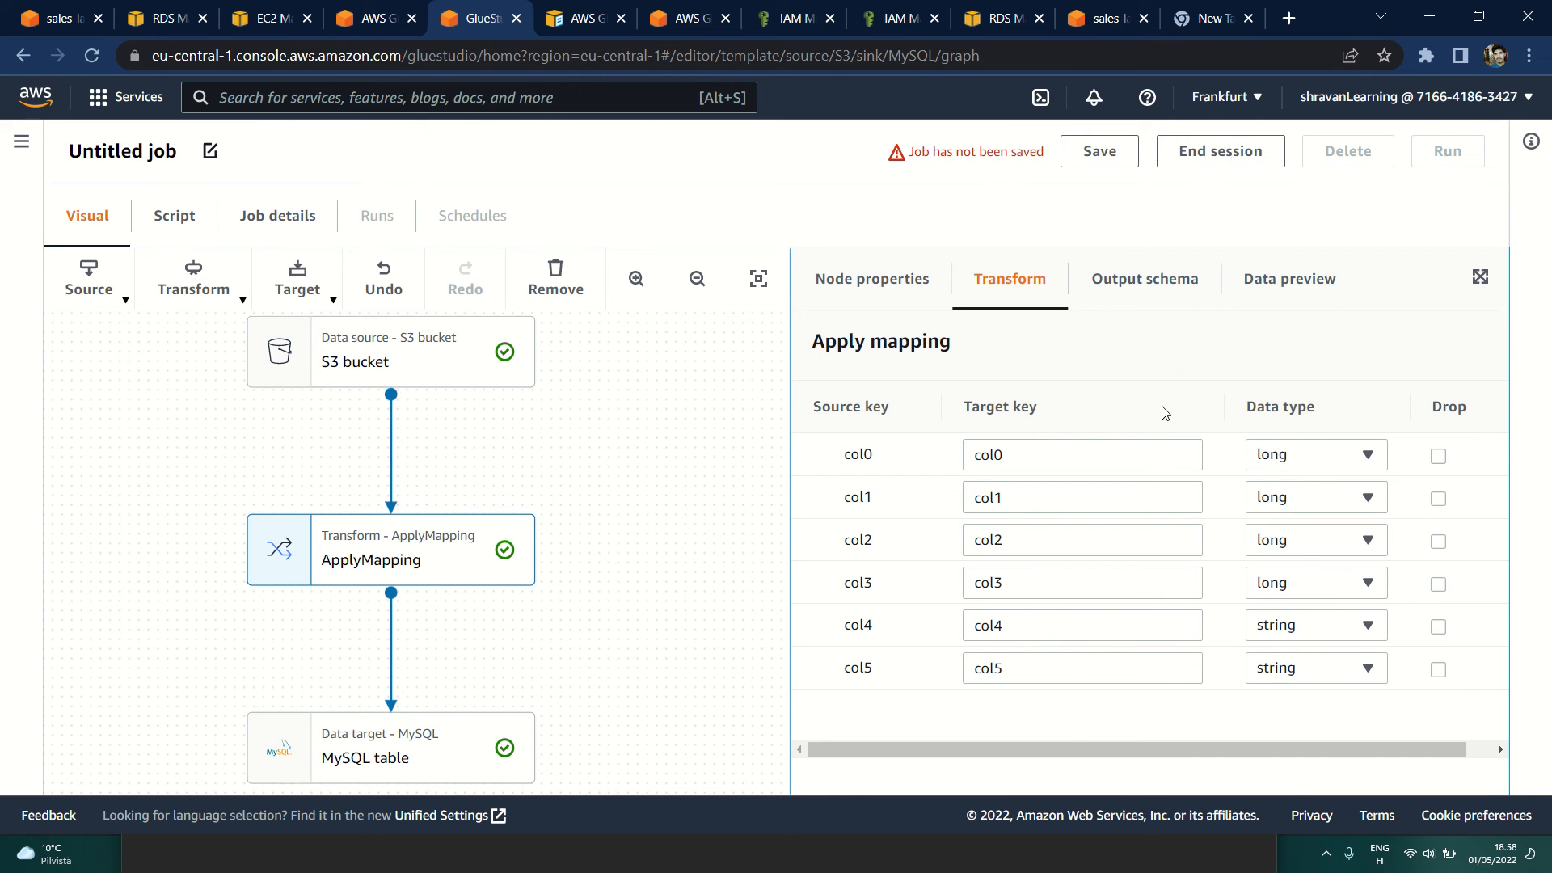
click(1032, 454)
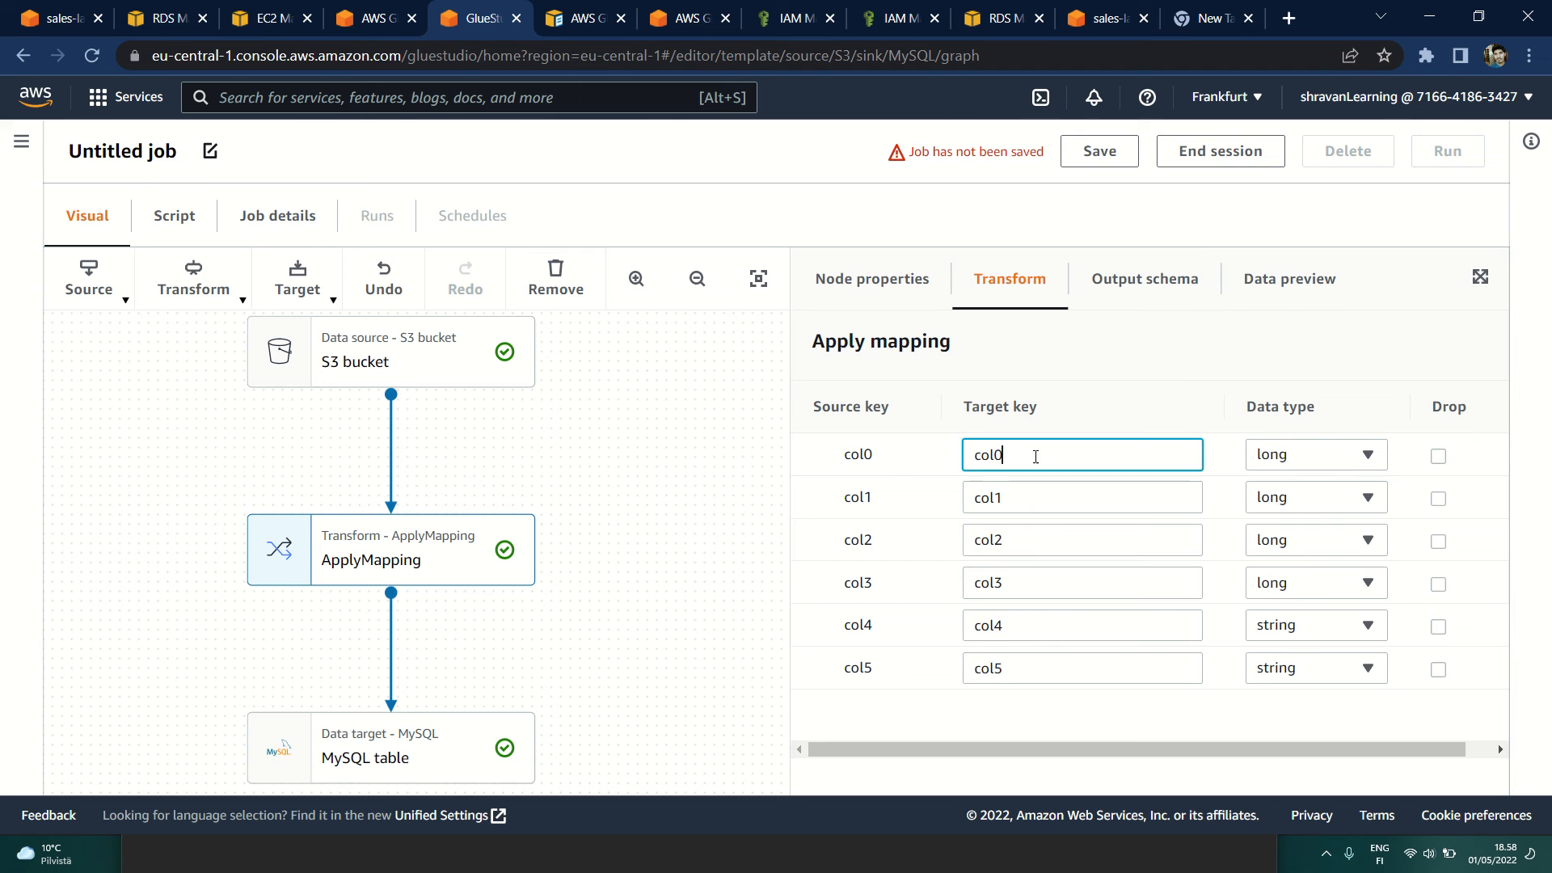
double_click(1032, 453)
key(Tab)
double_click(1011, 546)
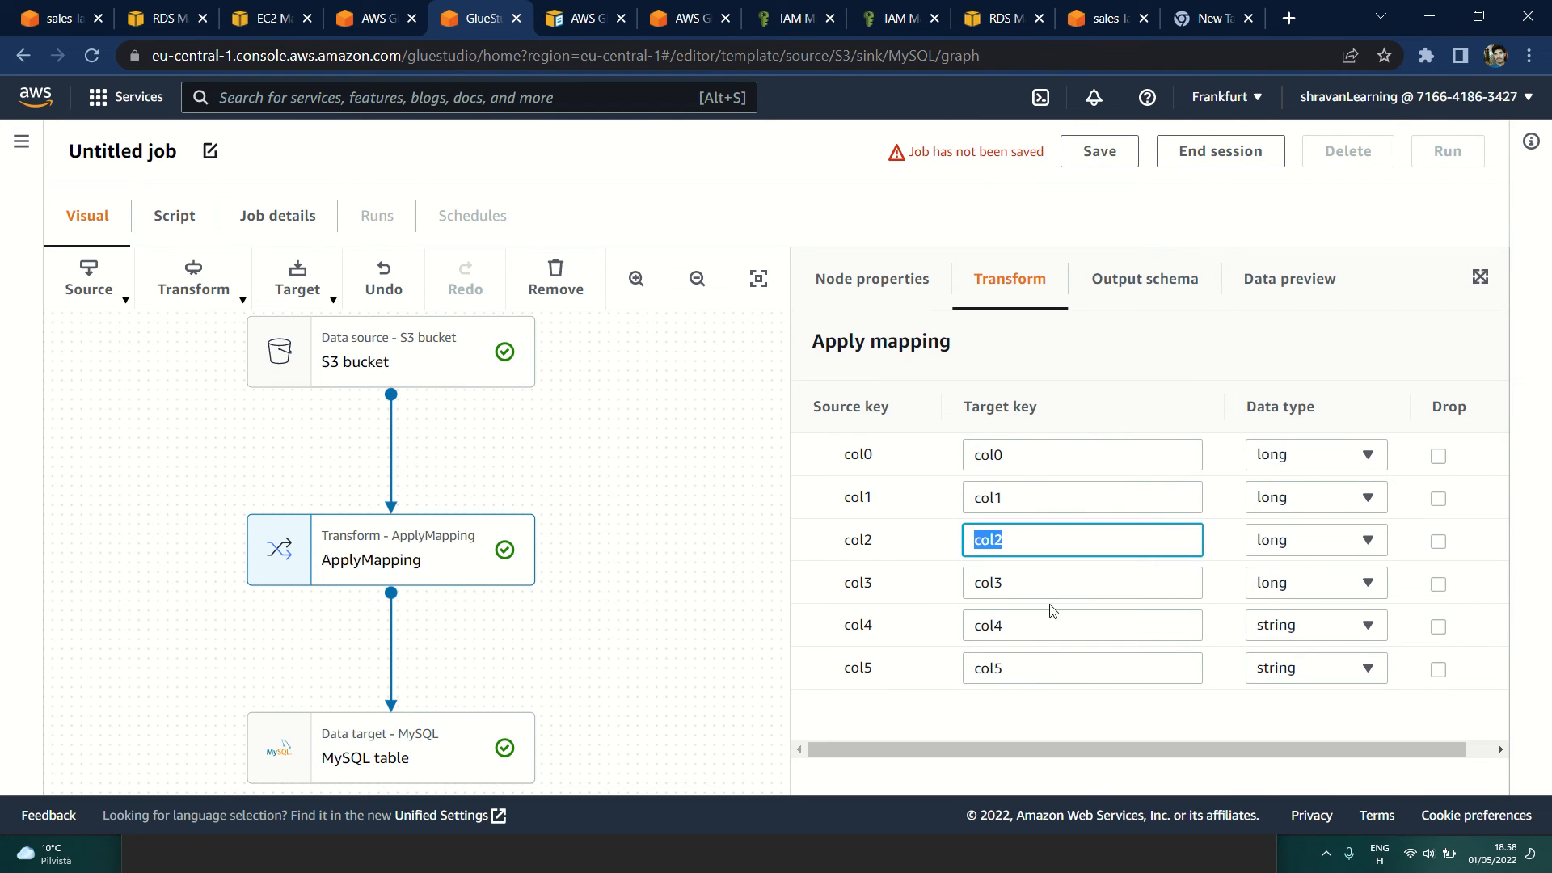
Step: Examine the keys and data types in the MySQL table target's output schema
click(437, 750)
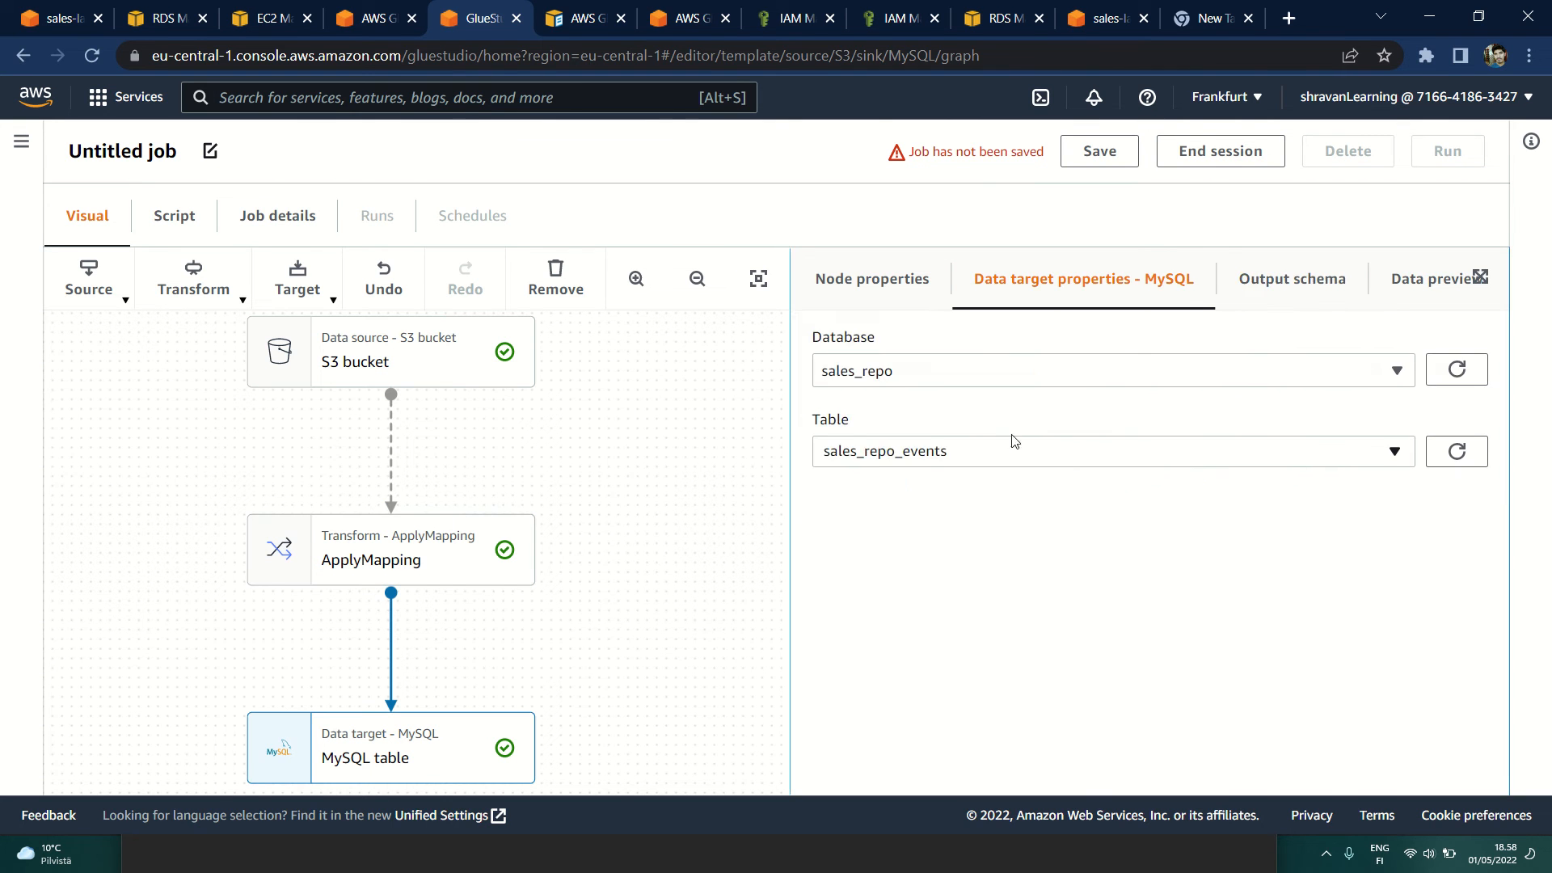
click(1240, 289)
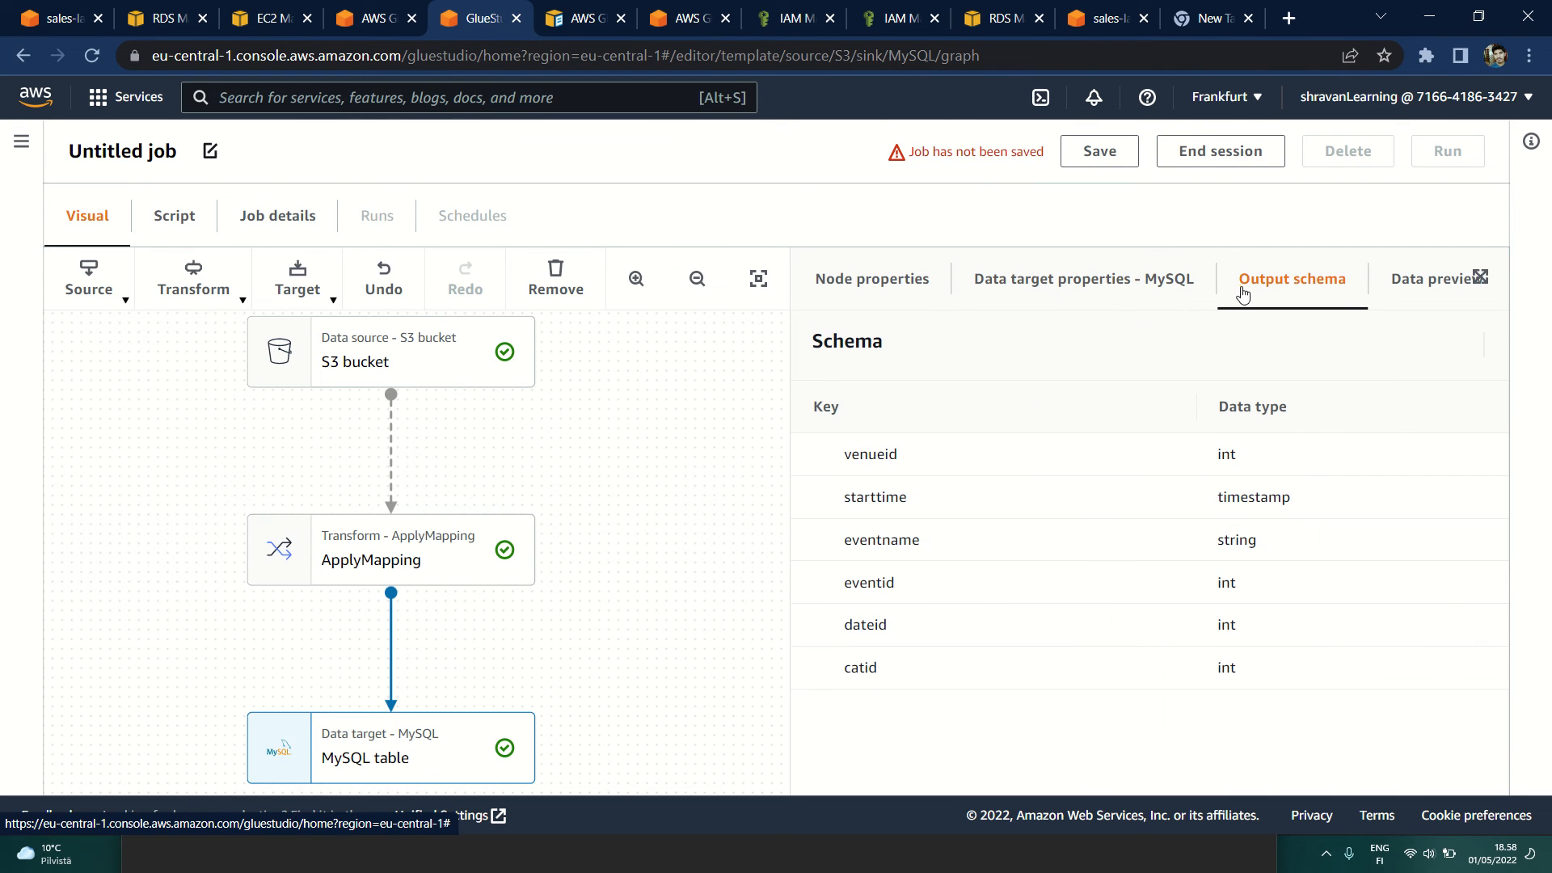
double_click(853, 584)
double_click(849, 627)
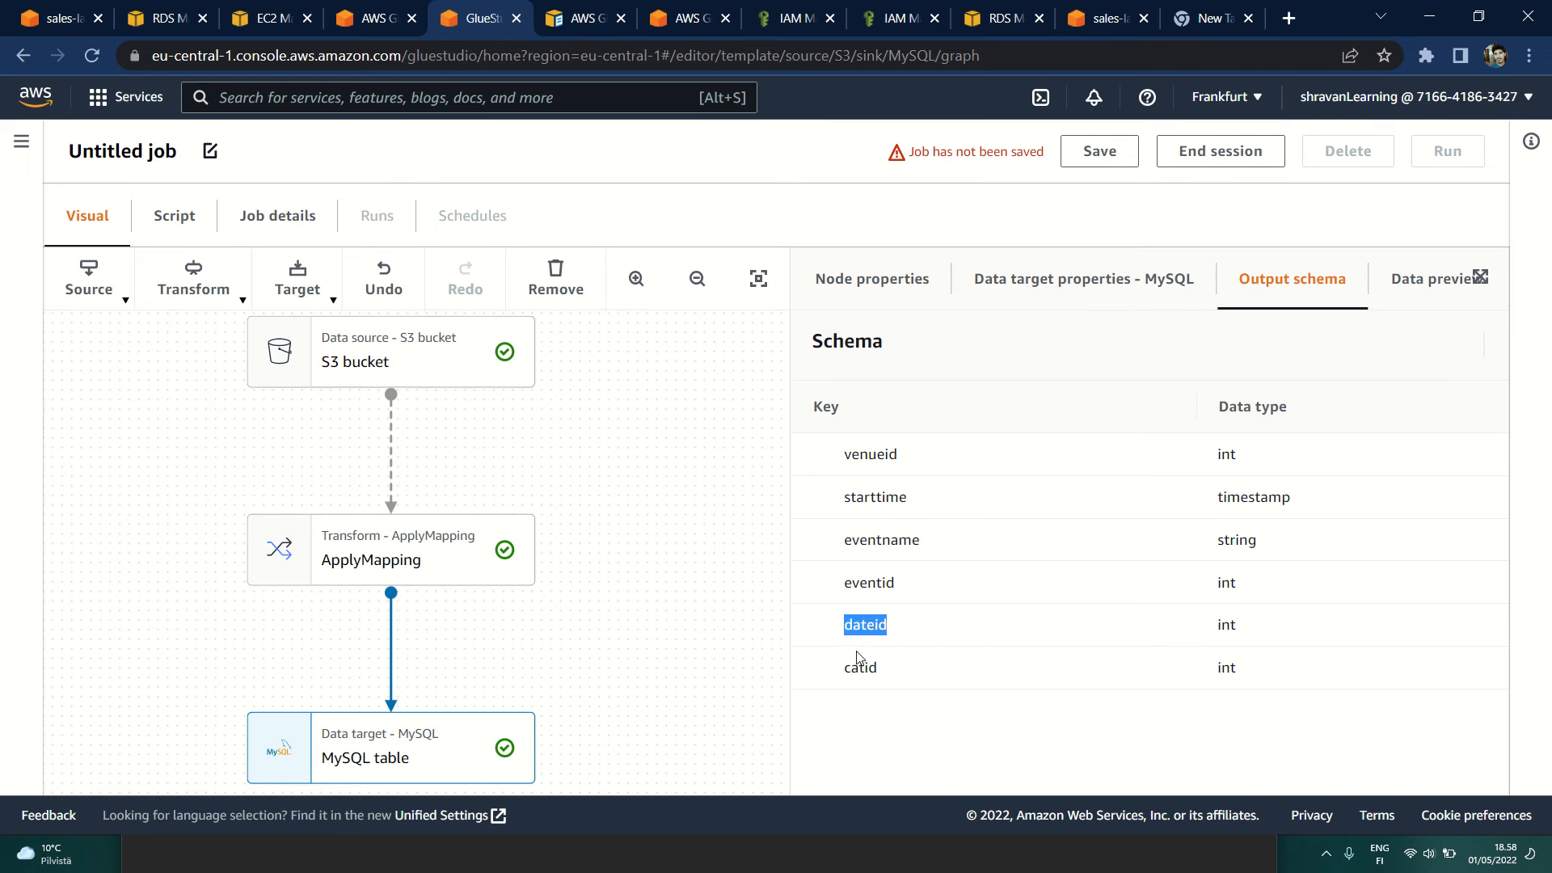
double_click(818, 663)
double_click(920, 519)
click(833, 562)
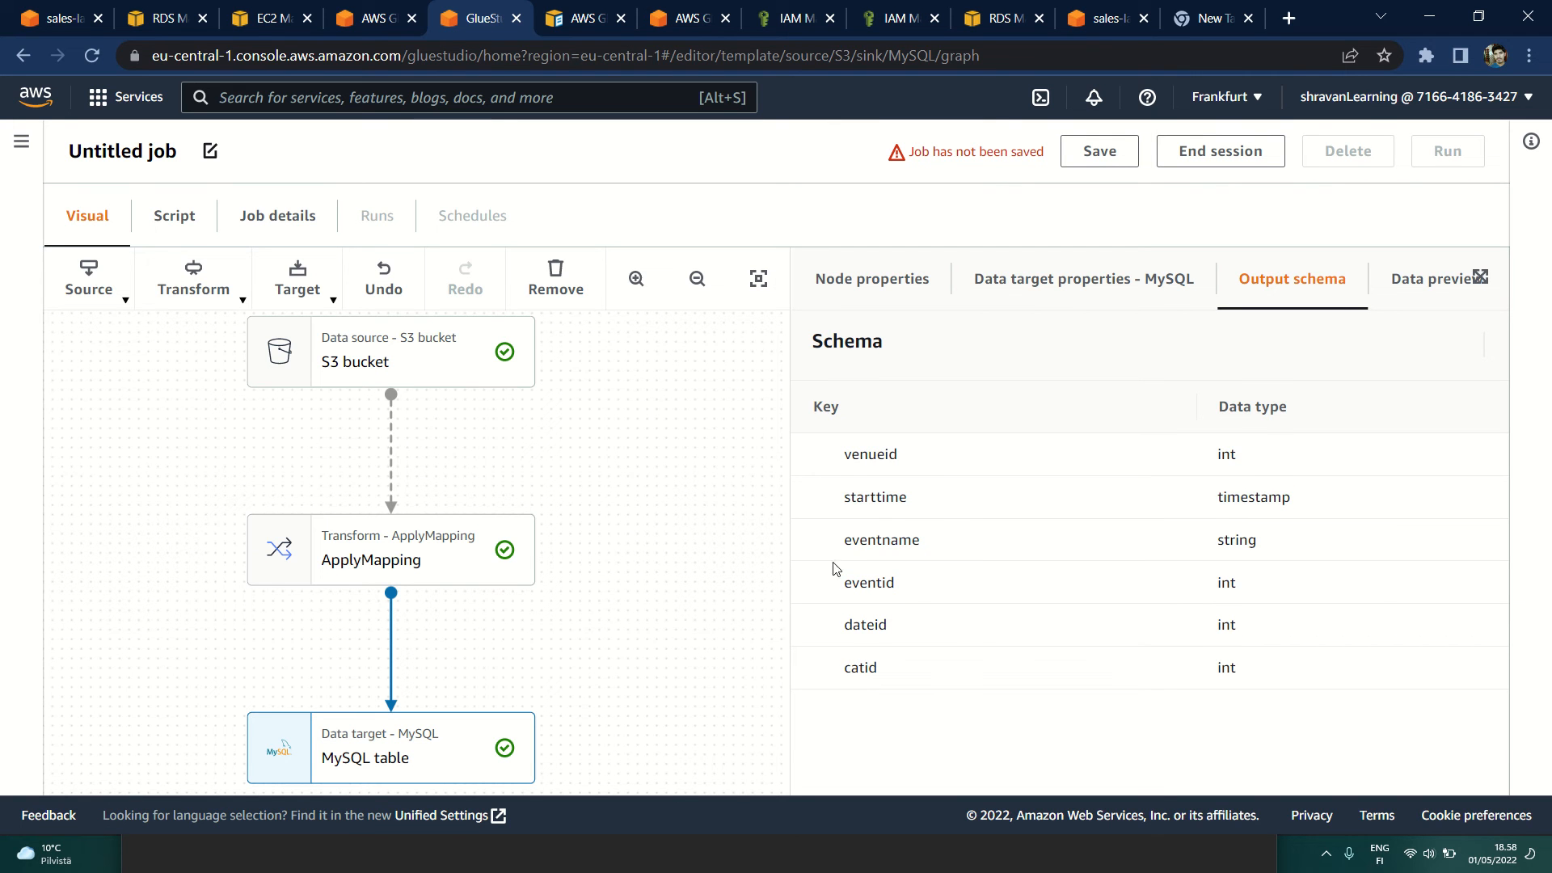
Step: Return to the ApplyMapping transform and go over its target keys and data types
click(374, 563)
click(1040, 499)
click(1035, 542)
click(1027, 589)
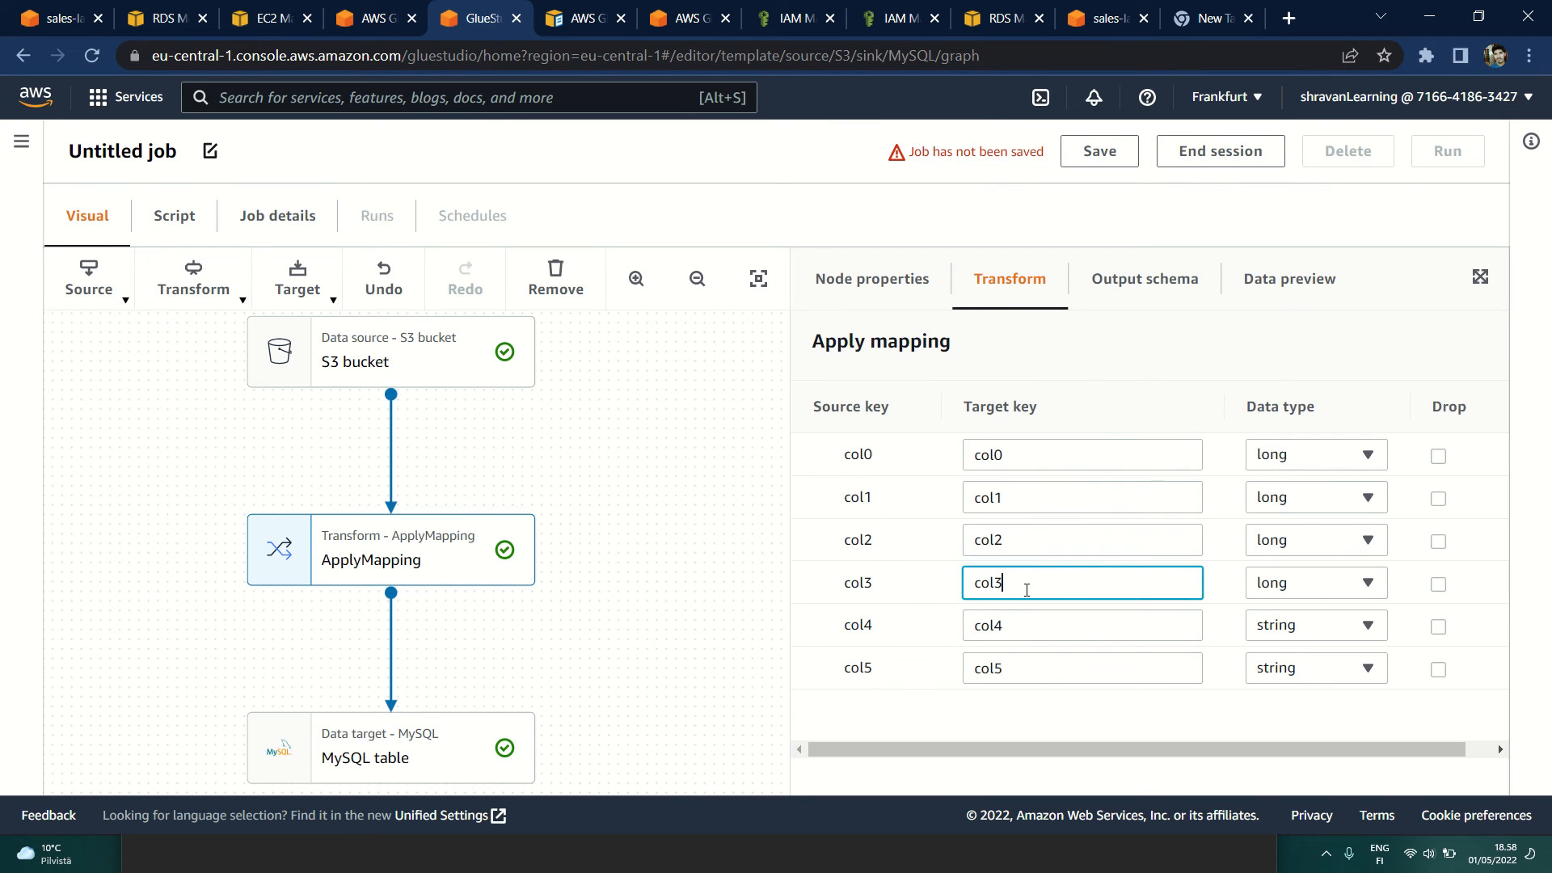
click(1026, 627)
click(1278, 454)
click(1282, 457)
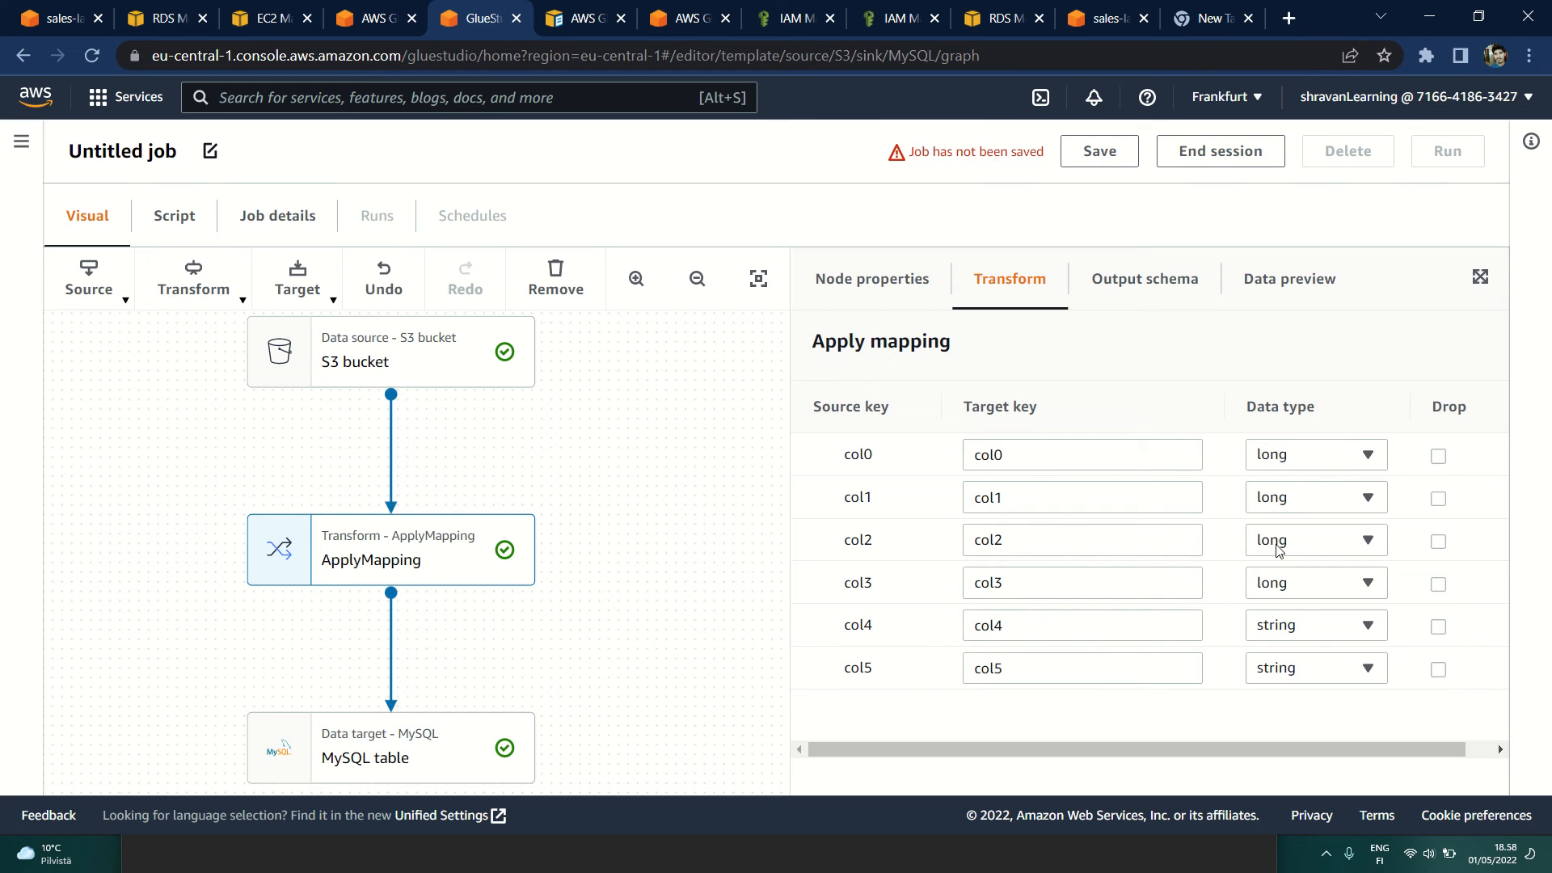
Step: Review the ApplyMapping node's output schema and look through its previewed sample rows
click(1136, 275)
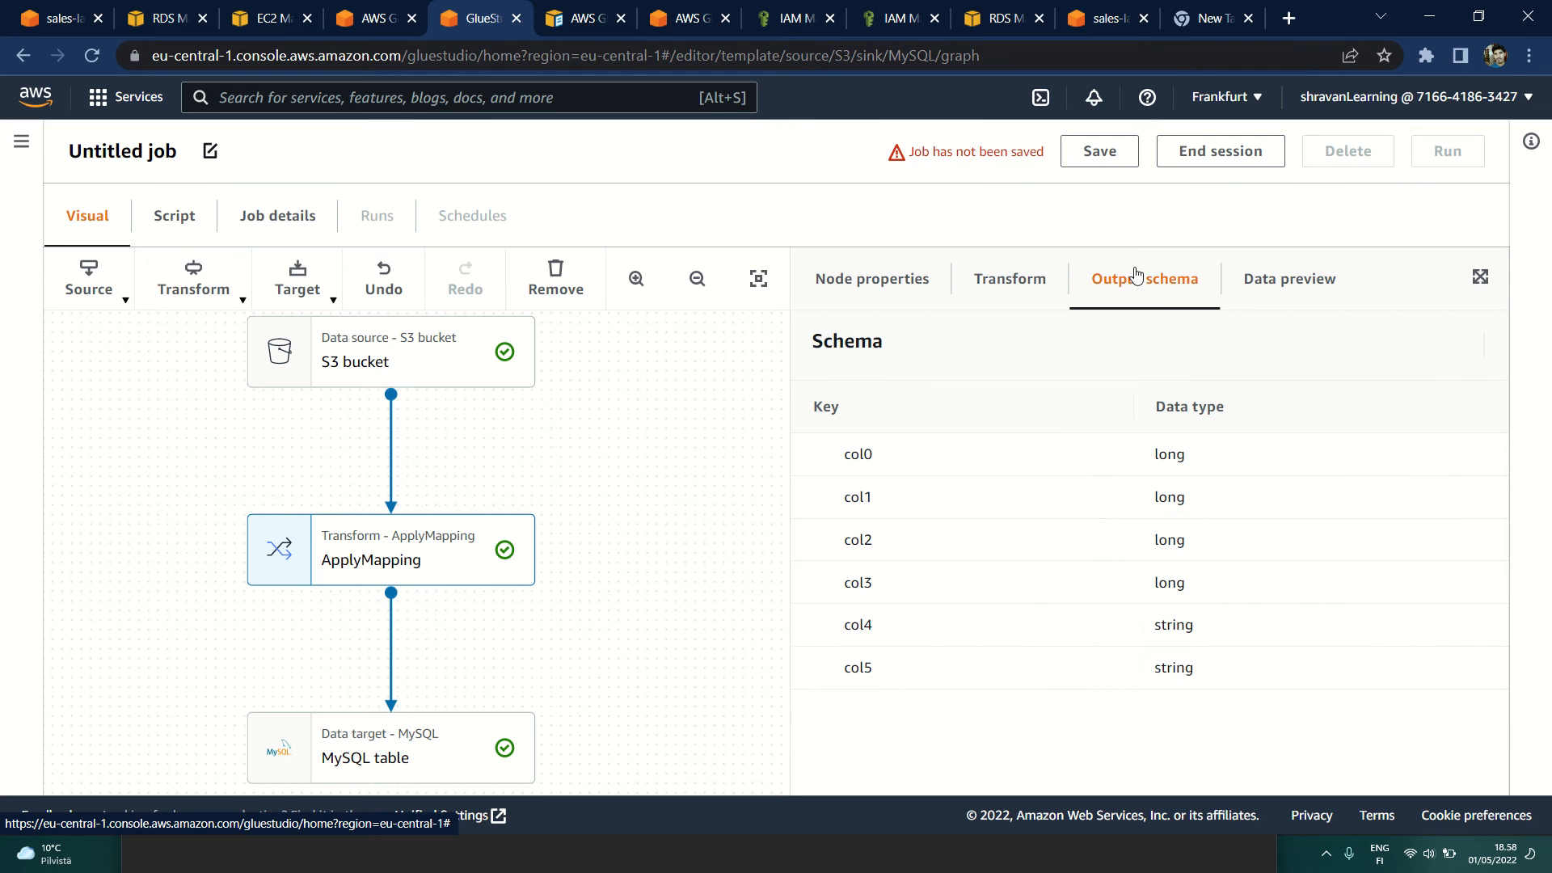
click(1274, 290)
scroll(1119, 554, down, 2)
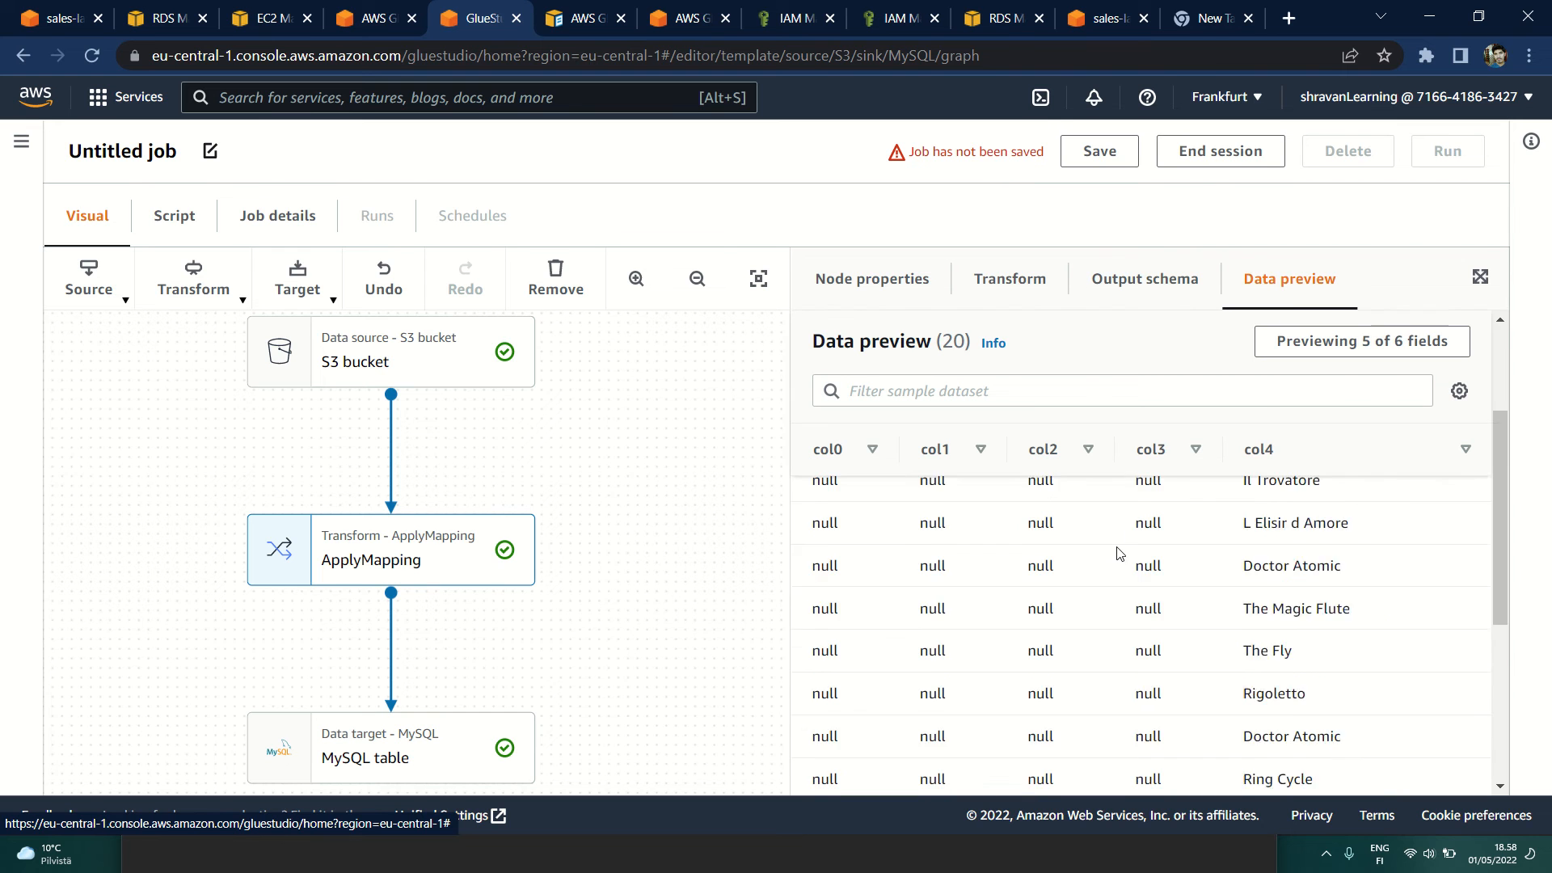
scroll(1120, 554, up, 5)
scroll(1120, 554, down, 5)
scroll(1119, 554, up, 2)
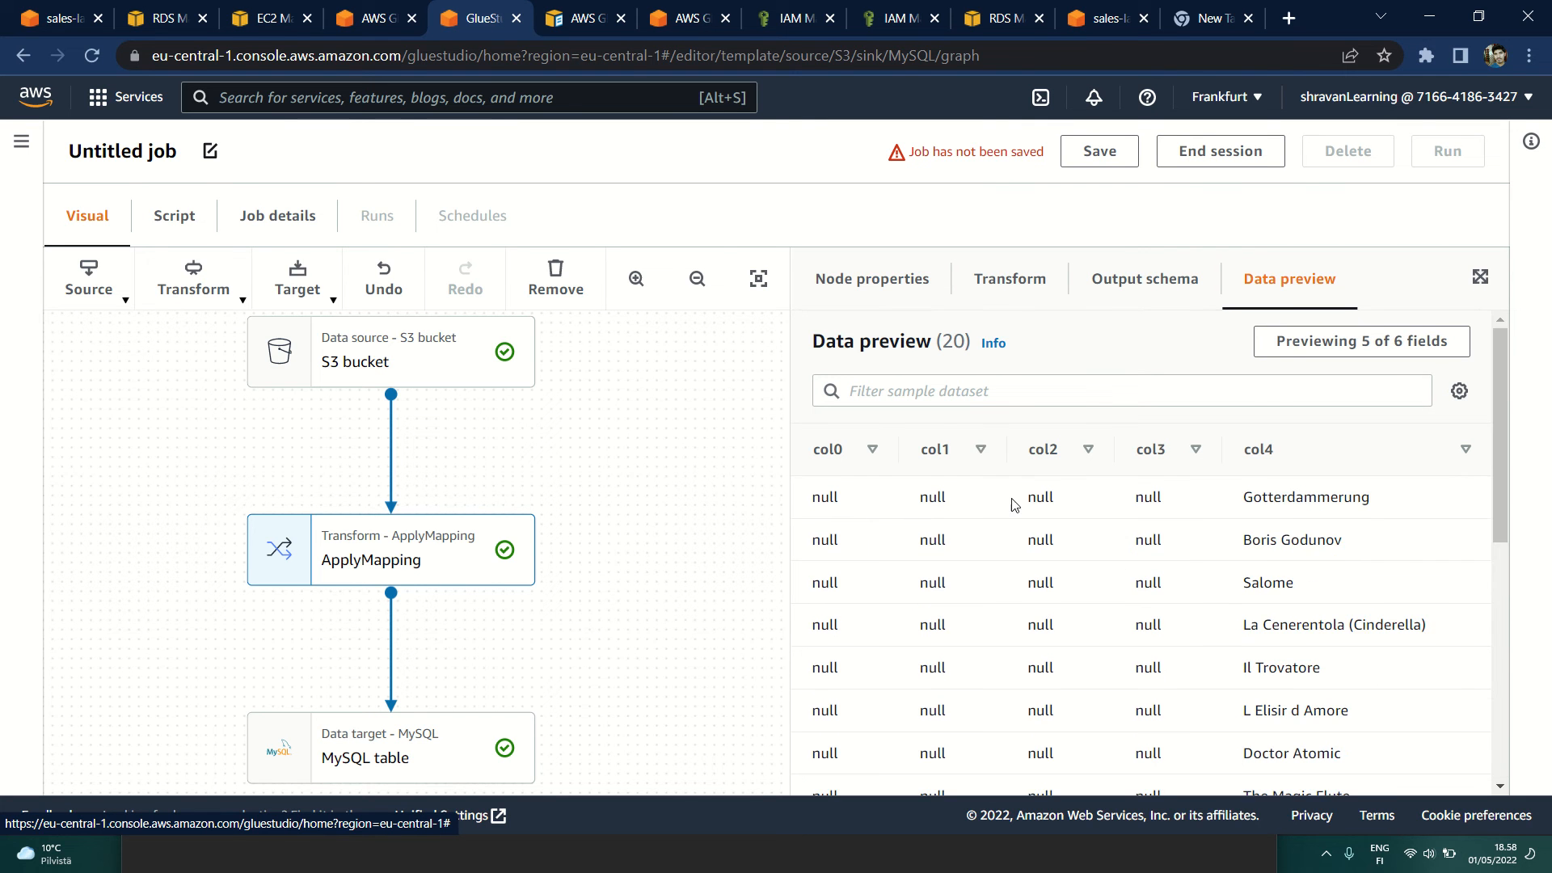
Step: In the ApplyMapping transform, set the data type of col0 and col1 to int
click(995, 280)
click(1288, 456)
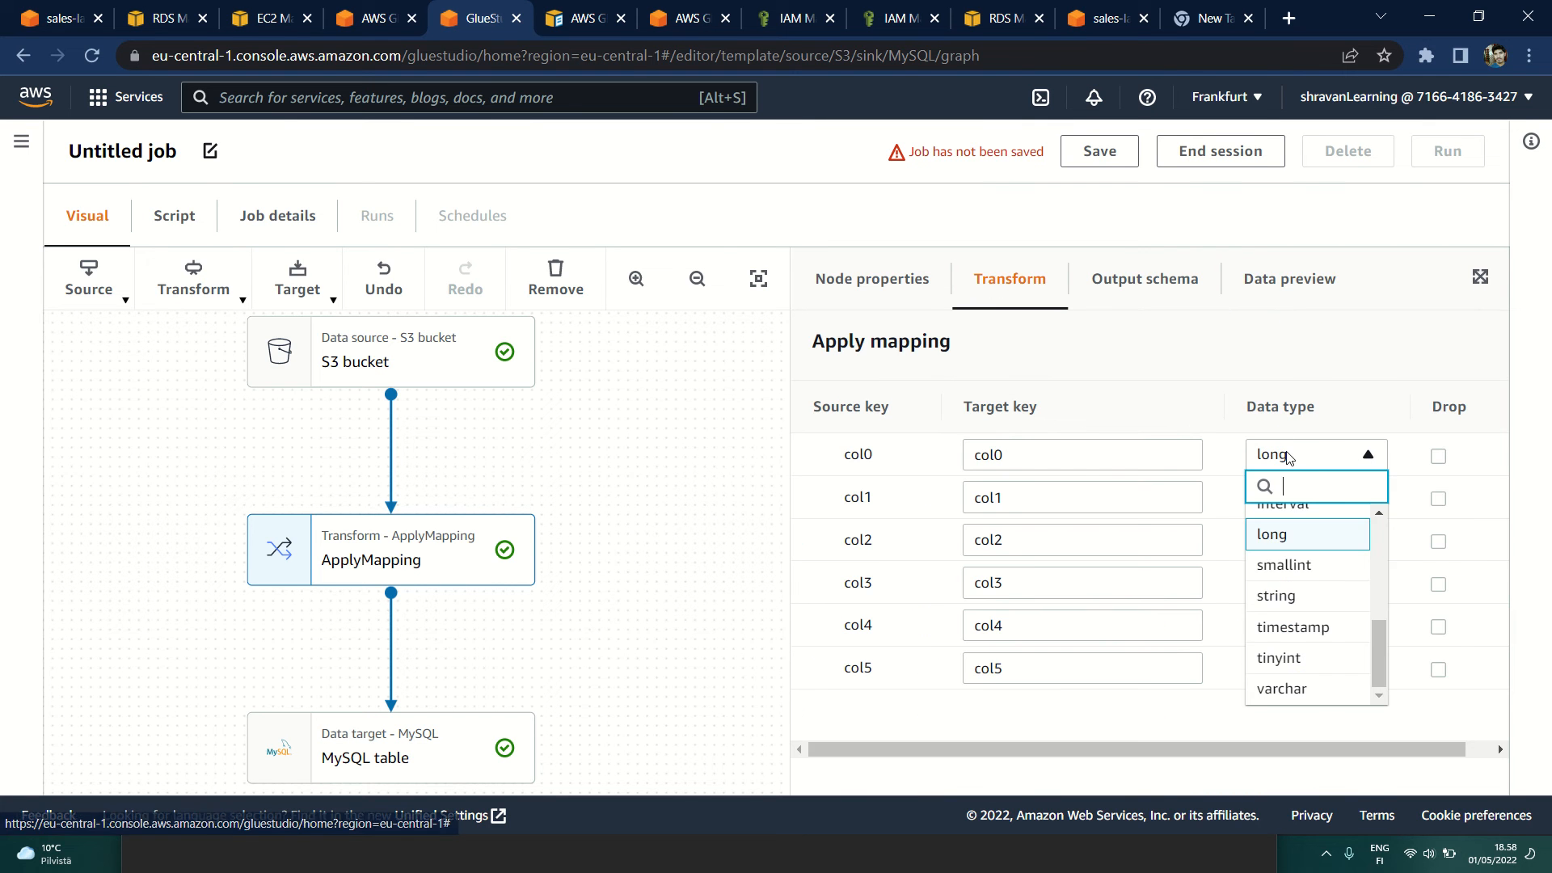
text(in)
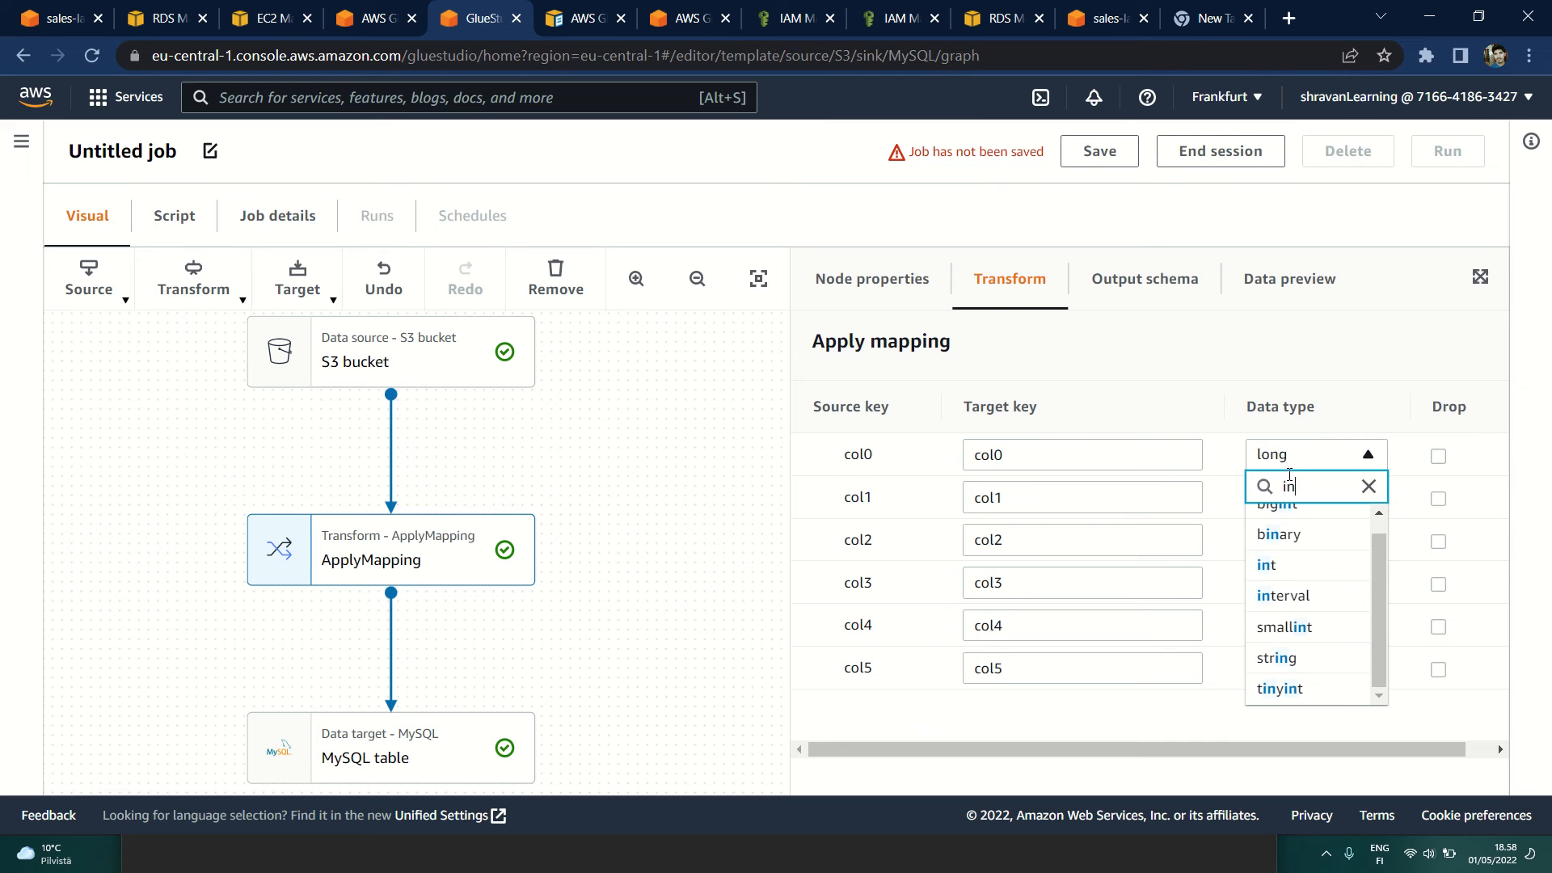
click(1277, 564)
click(1288, 497)
text(in)
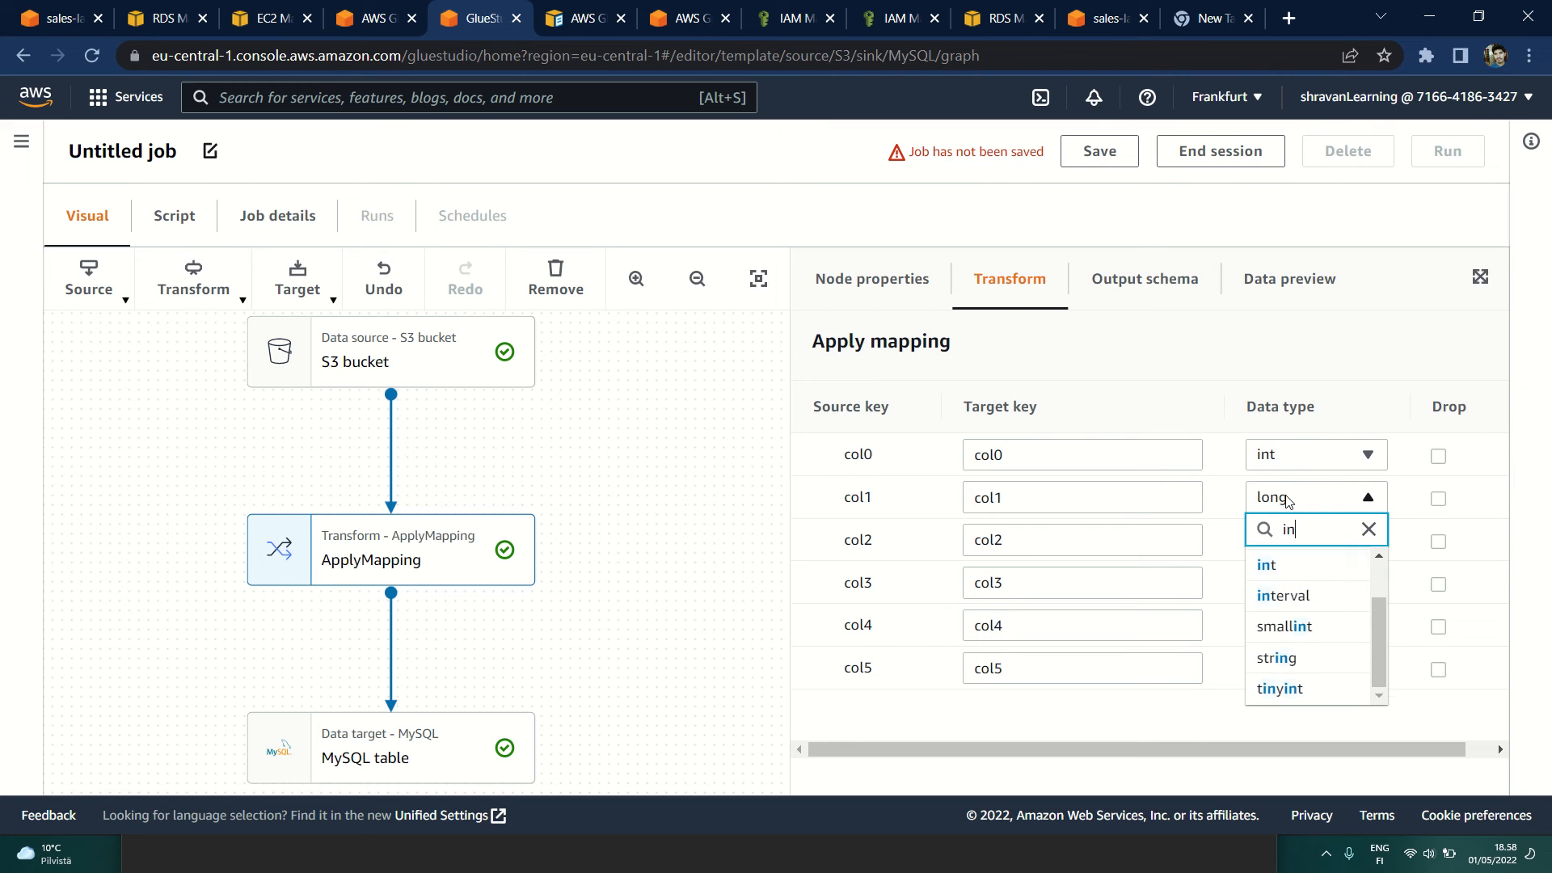
scroll(1285, 598, up, 1)
click(1269, 595)
Step: Set the data type of col2 and col3 to int in the ApplyMapping transform
click(1260, 539)
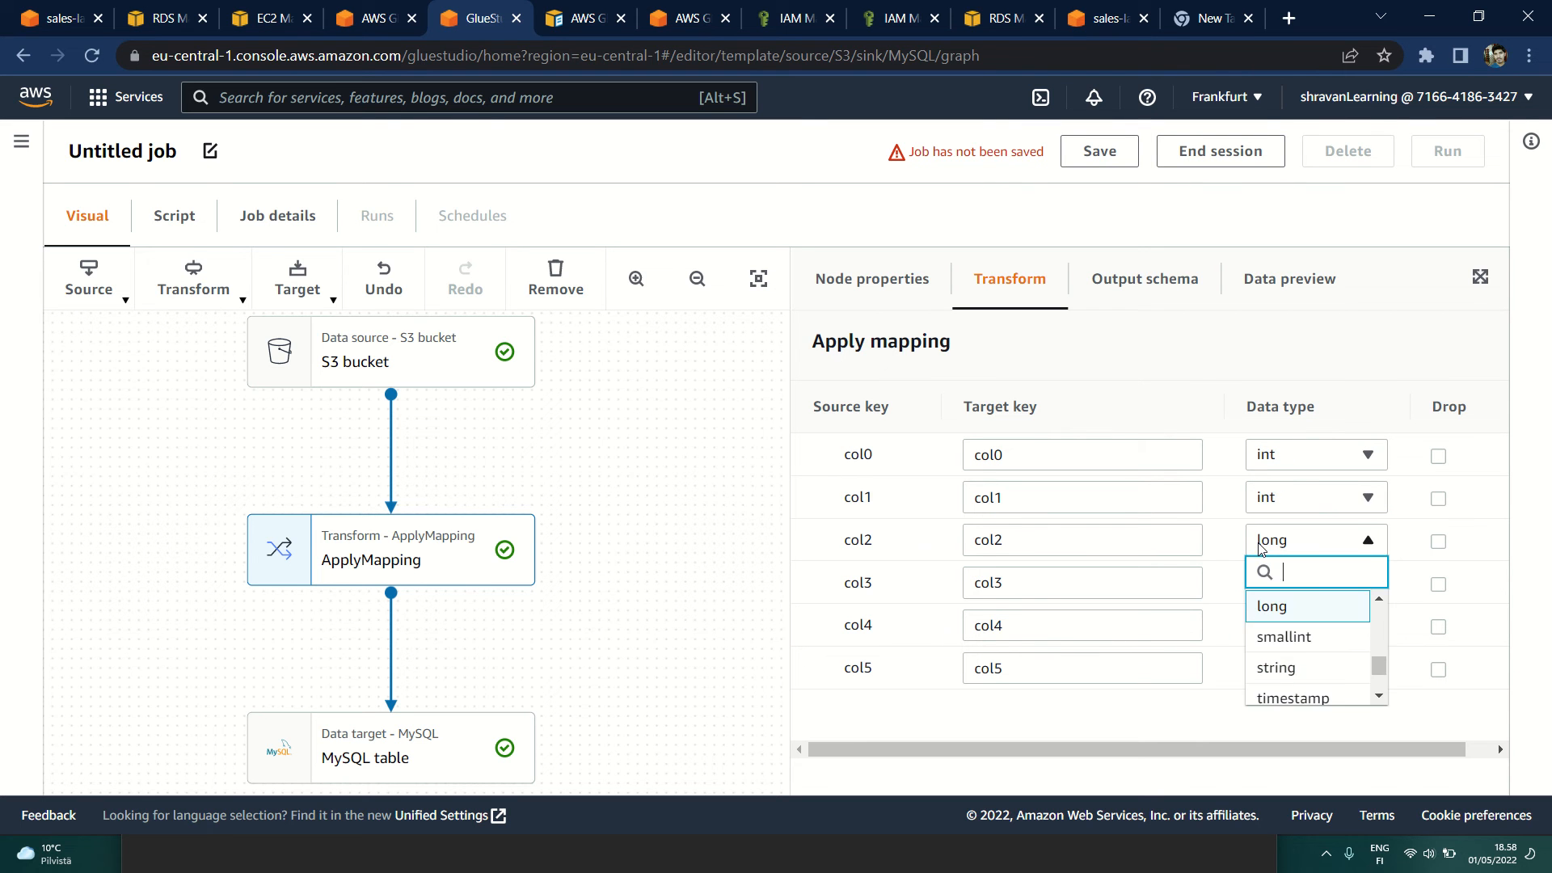
text(int)
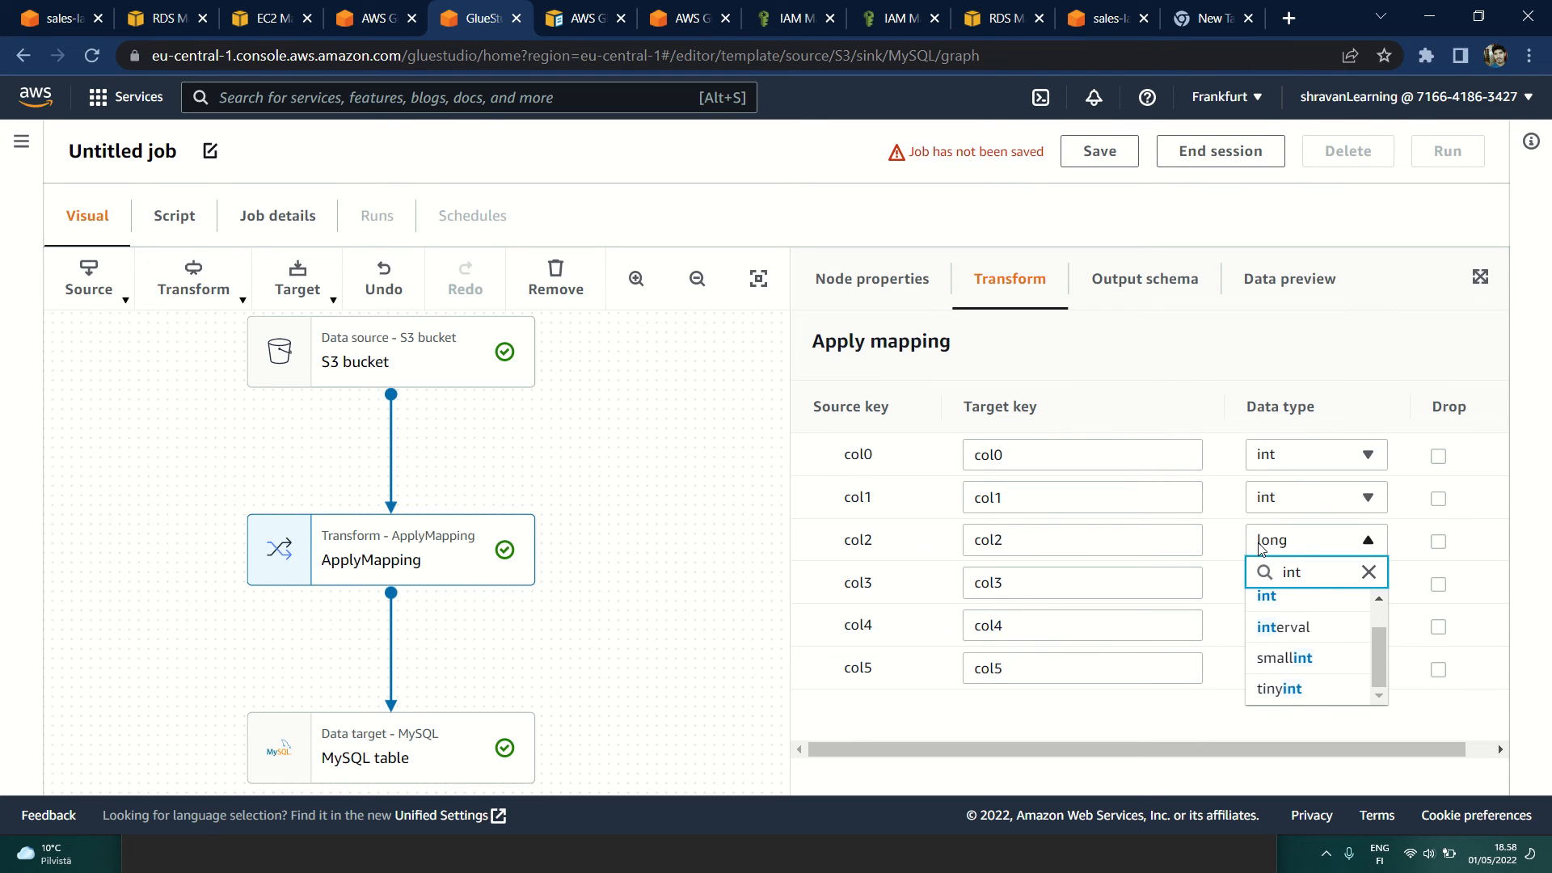
click(1268, 596)
click(1276, 596)
text(int)
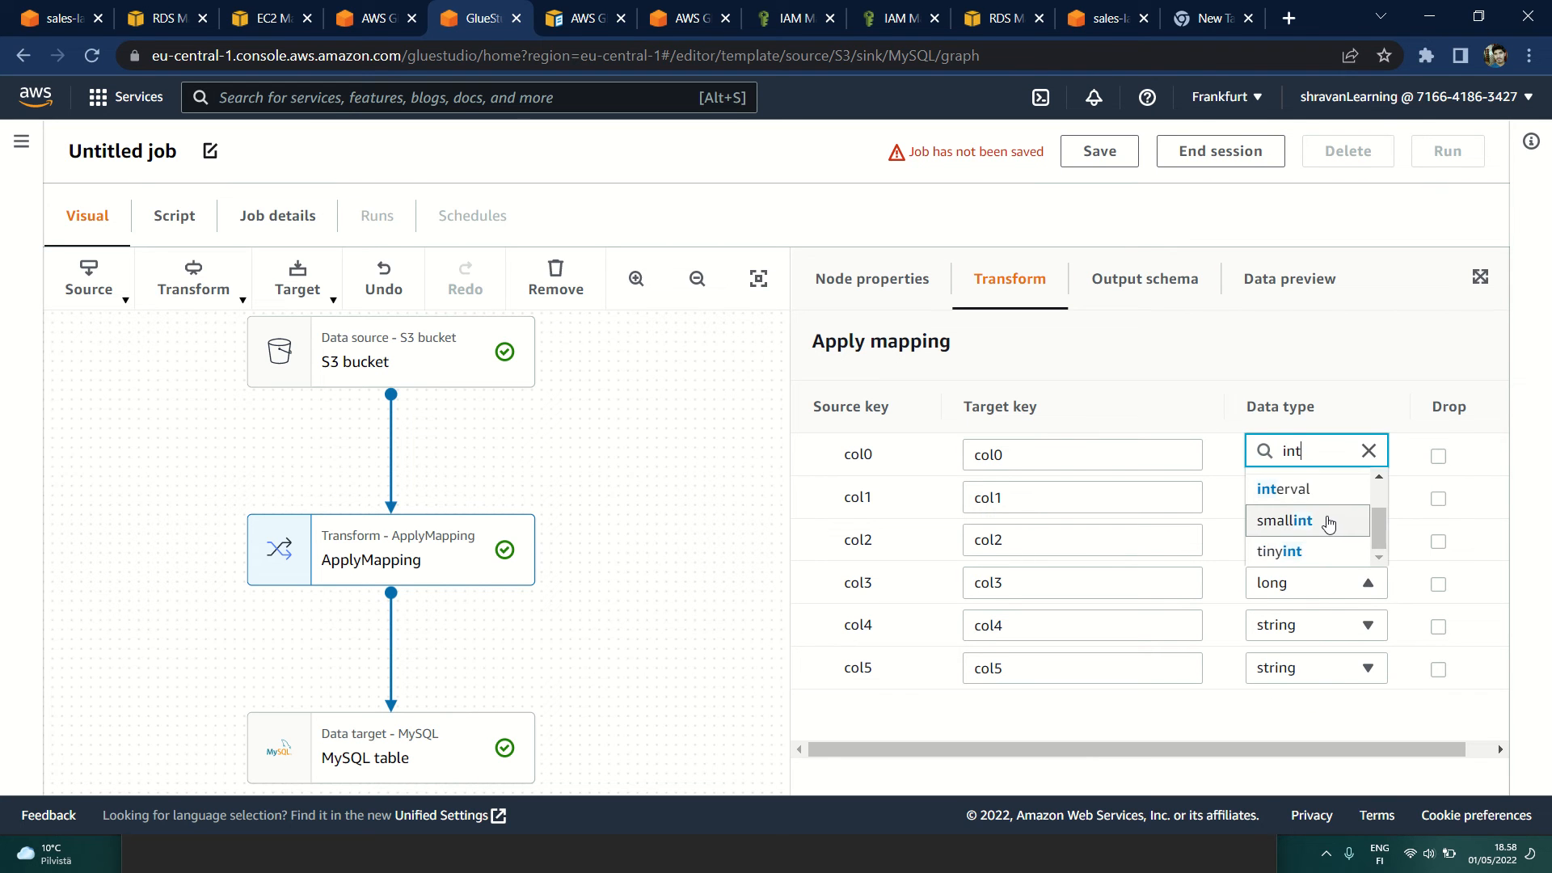
scroll(1328, 524, up, 1)
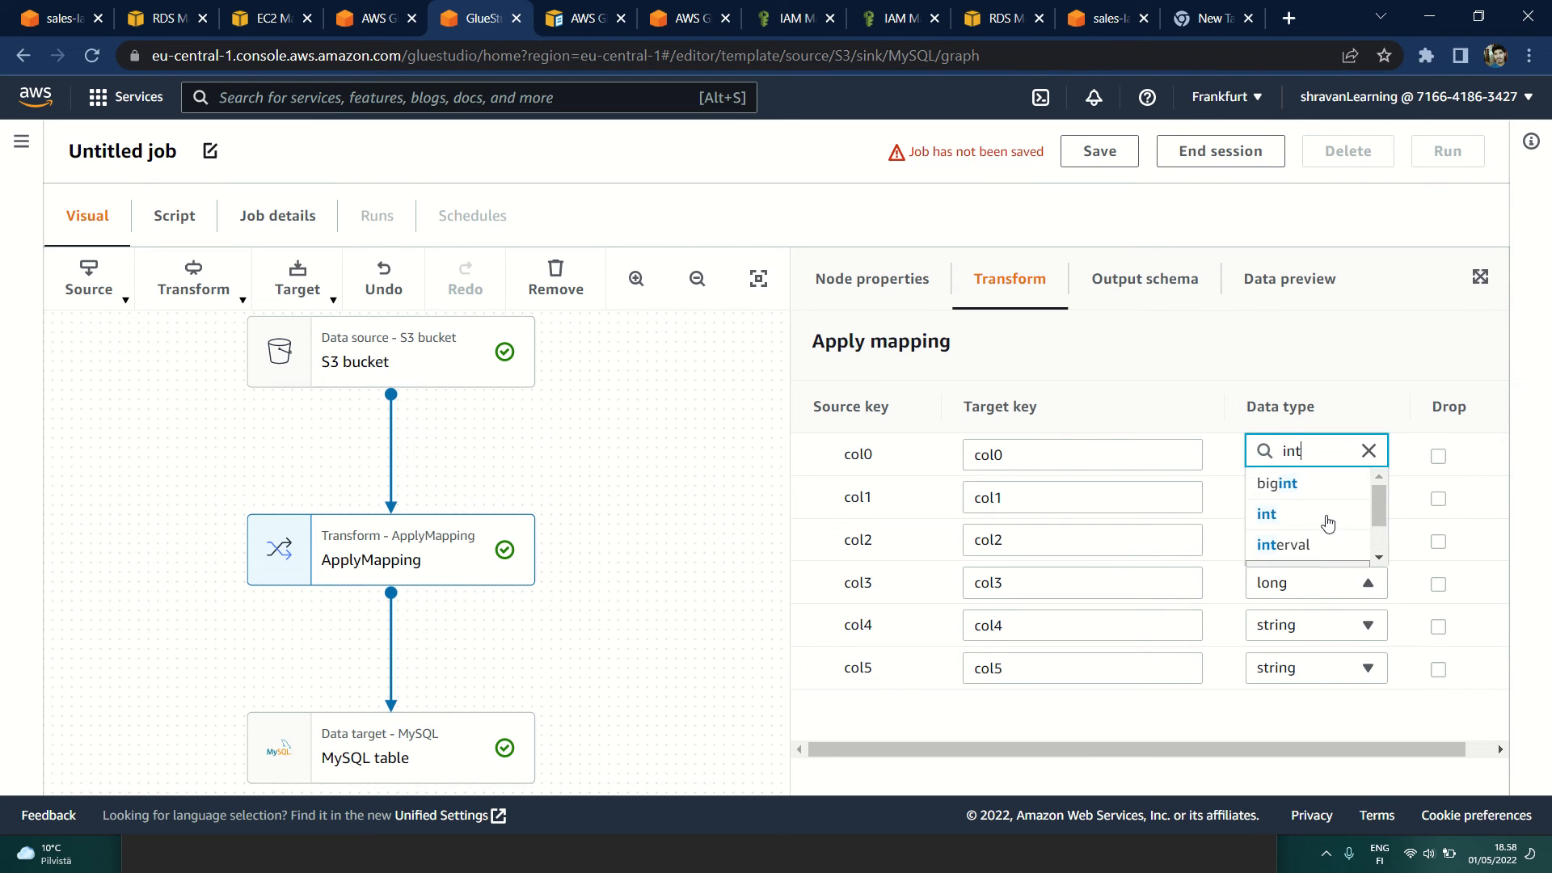
click(1291, 520)
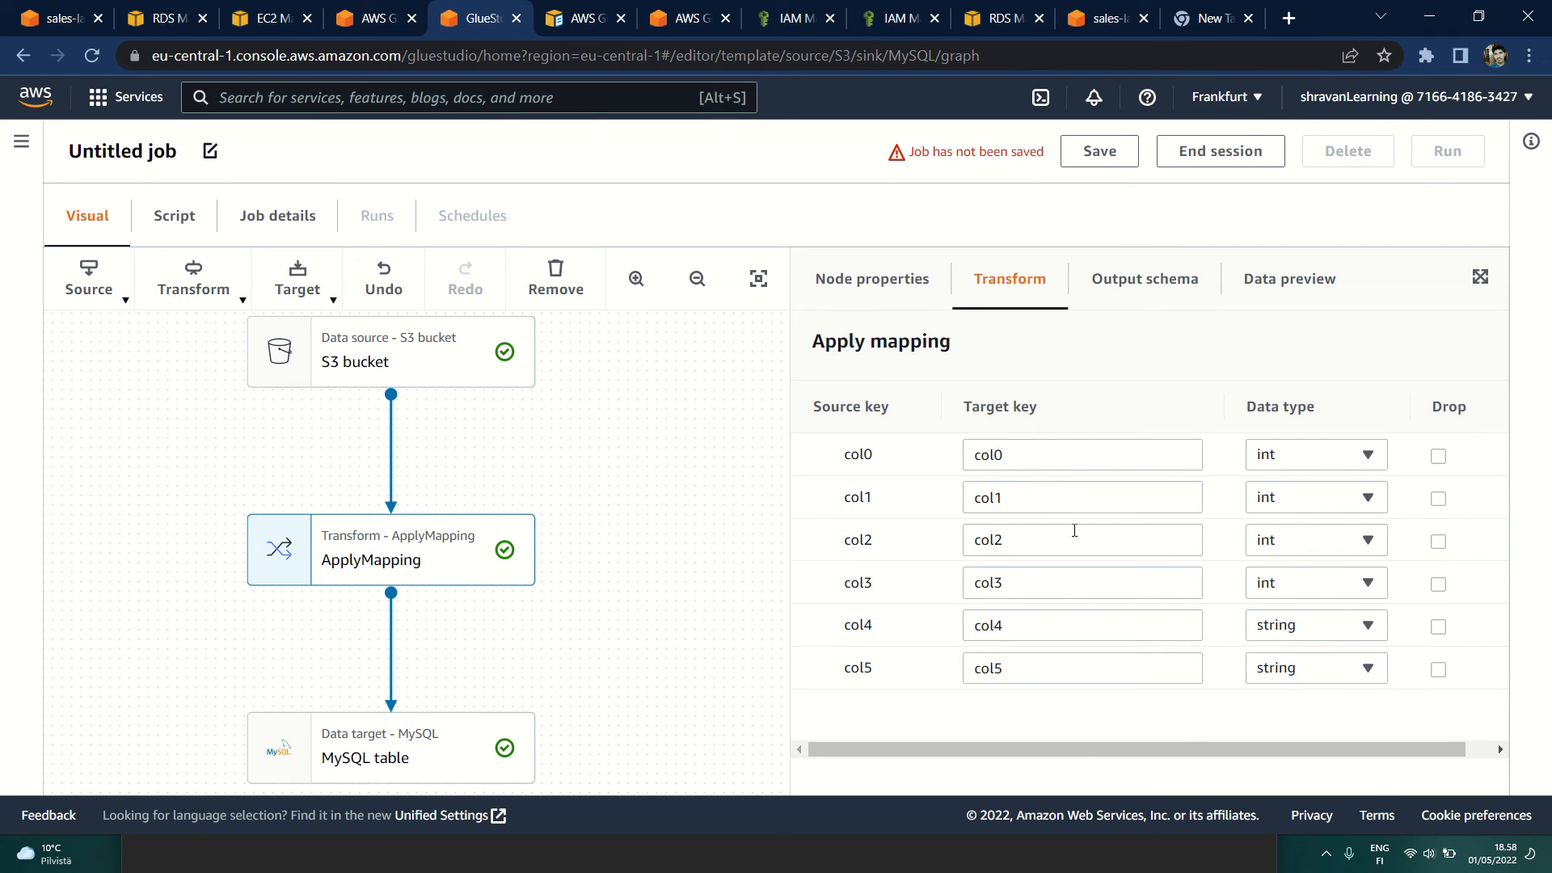
Step: Reload the ApplyMapping node's data preview and check the sample values of the retyped columns
click(1184, 291)
click(1275, 292)
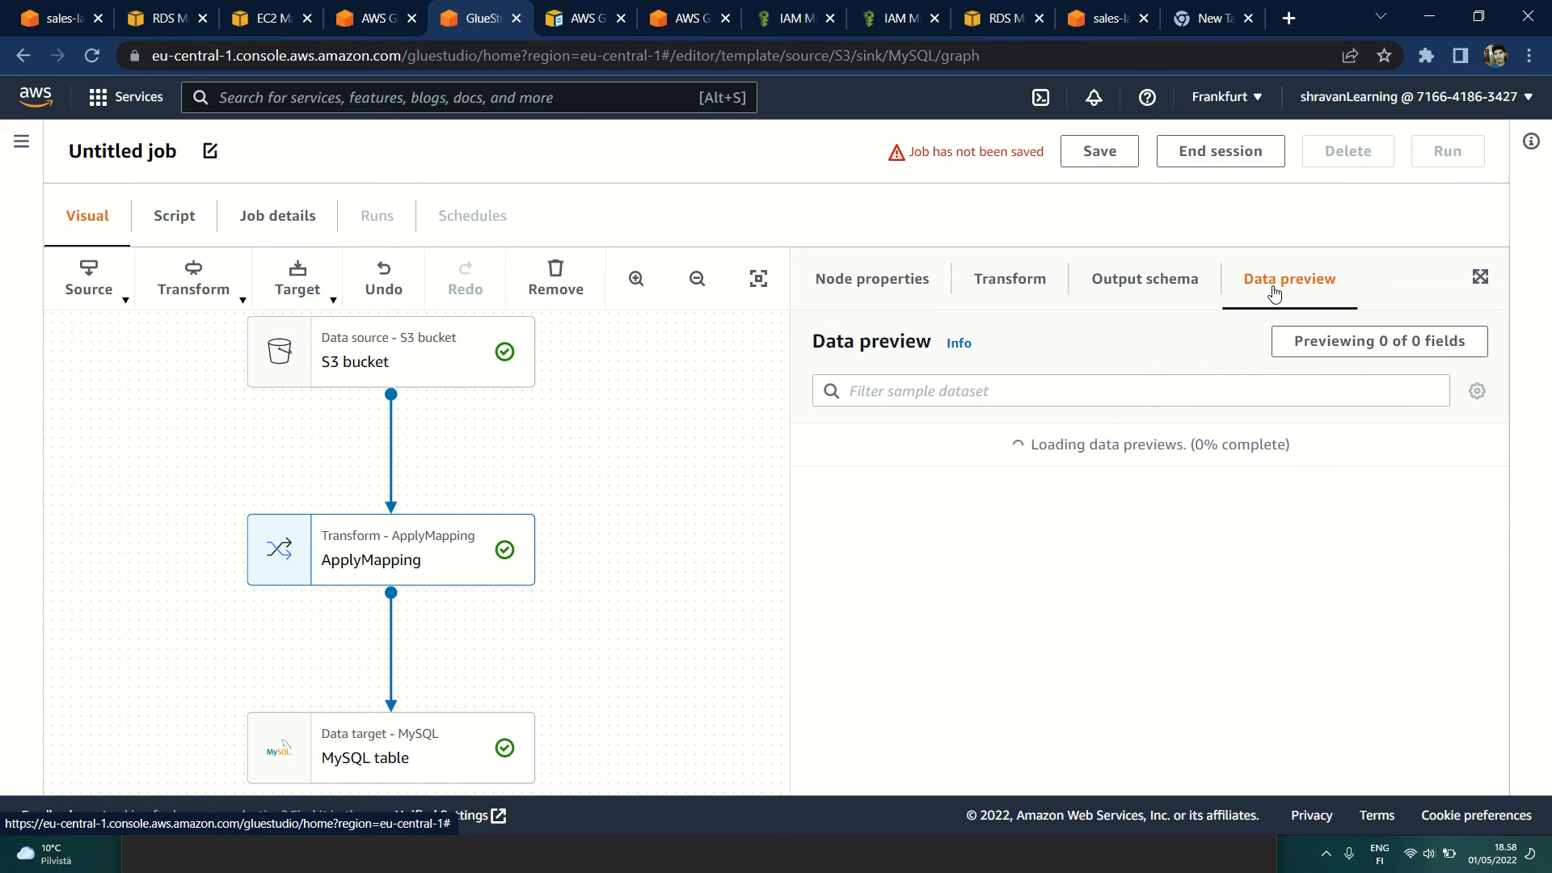
scroll(1099, 554, down, 1)
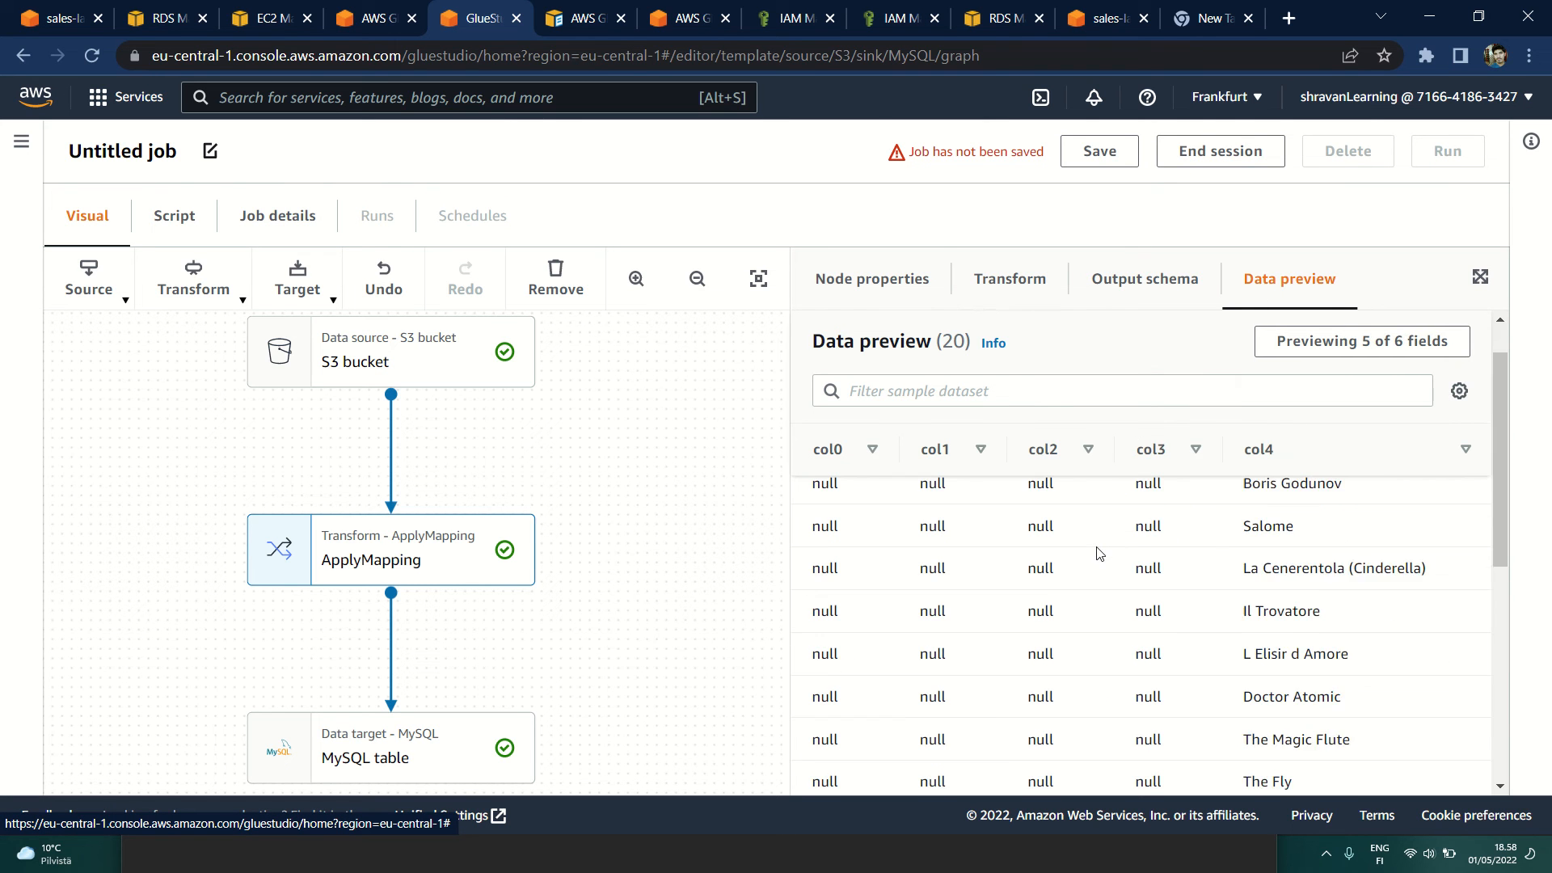
scroll(1099, 553, down, 5)
scroll(1099, 553, up, 5)
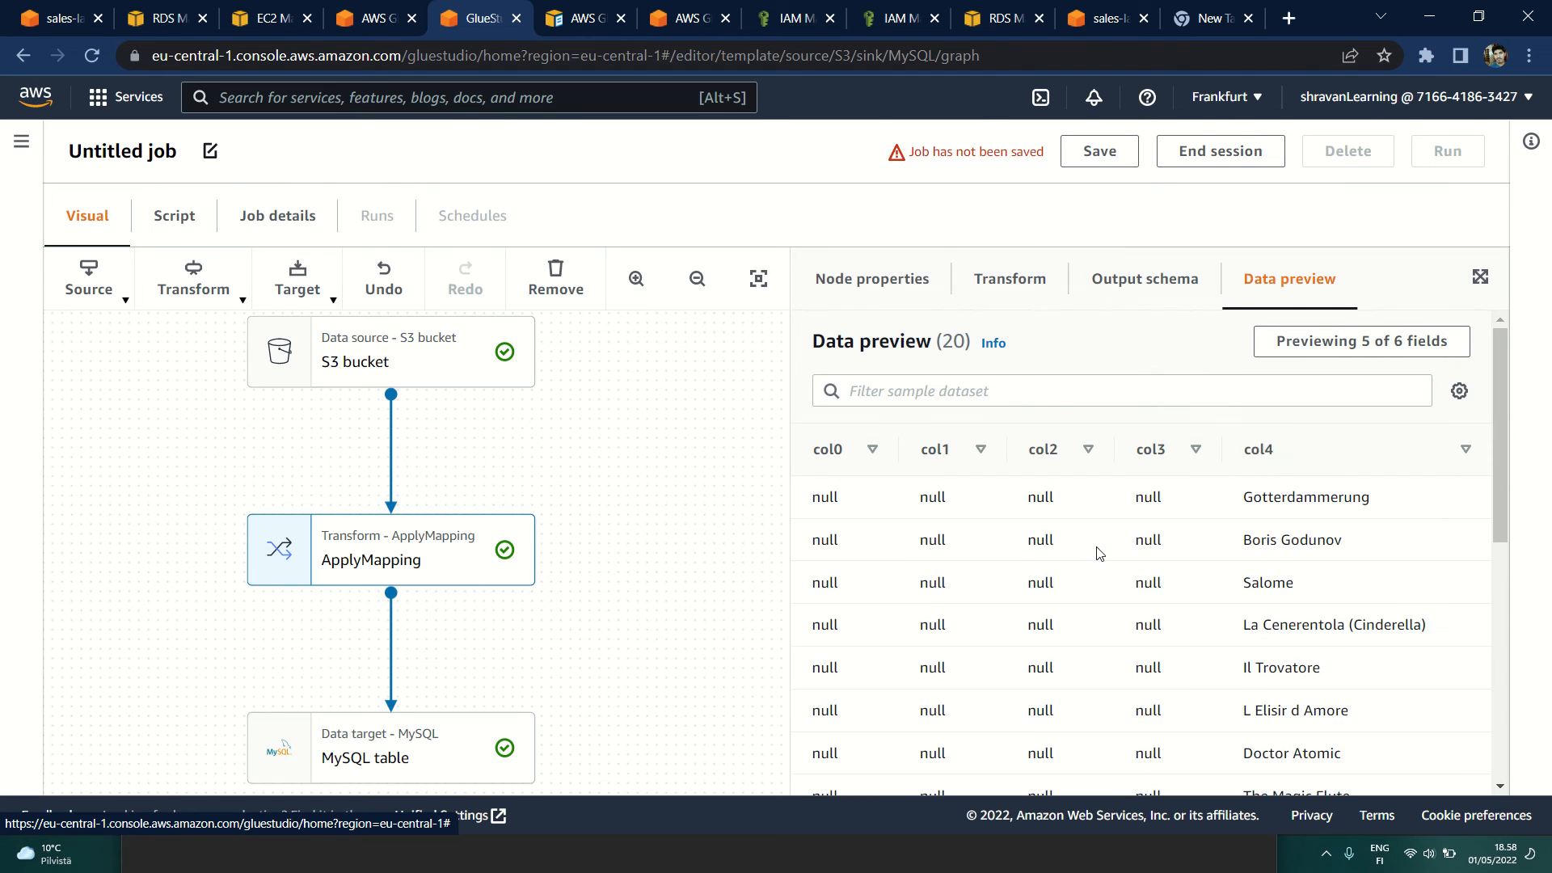
Step: Add col5 to the fields shown in the ApplyMapping node's data preview
click(1433, 355)
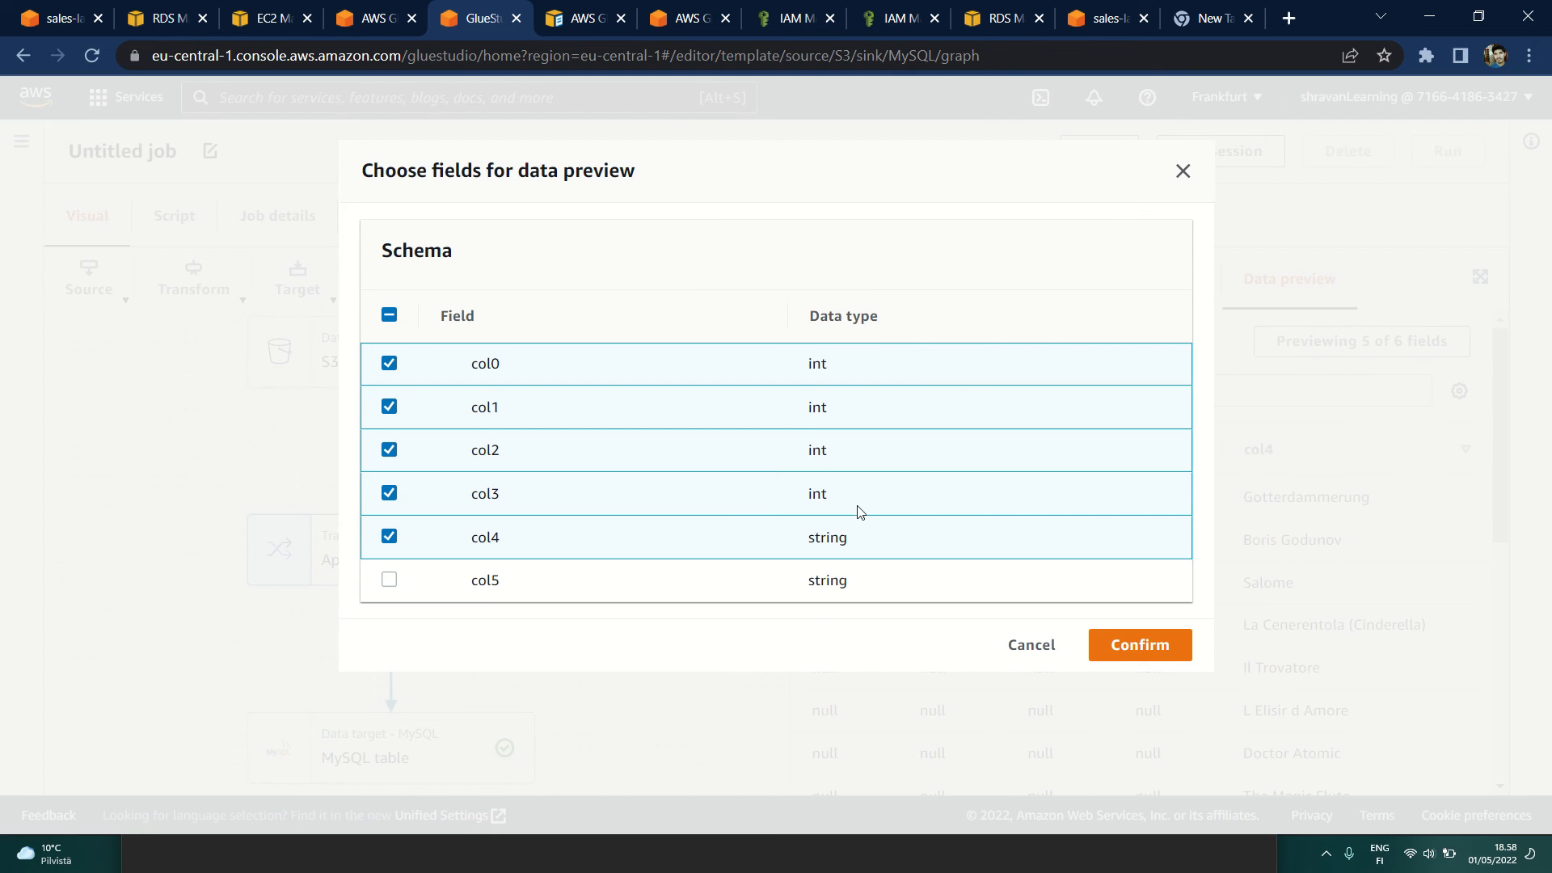
click(390, 579)
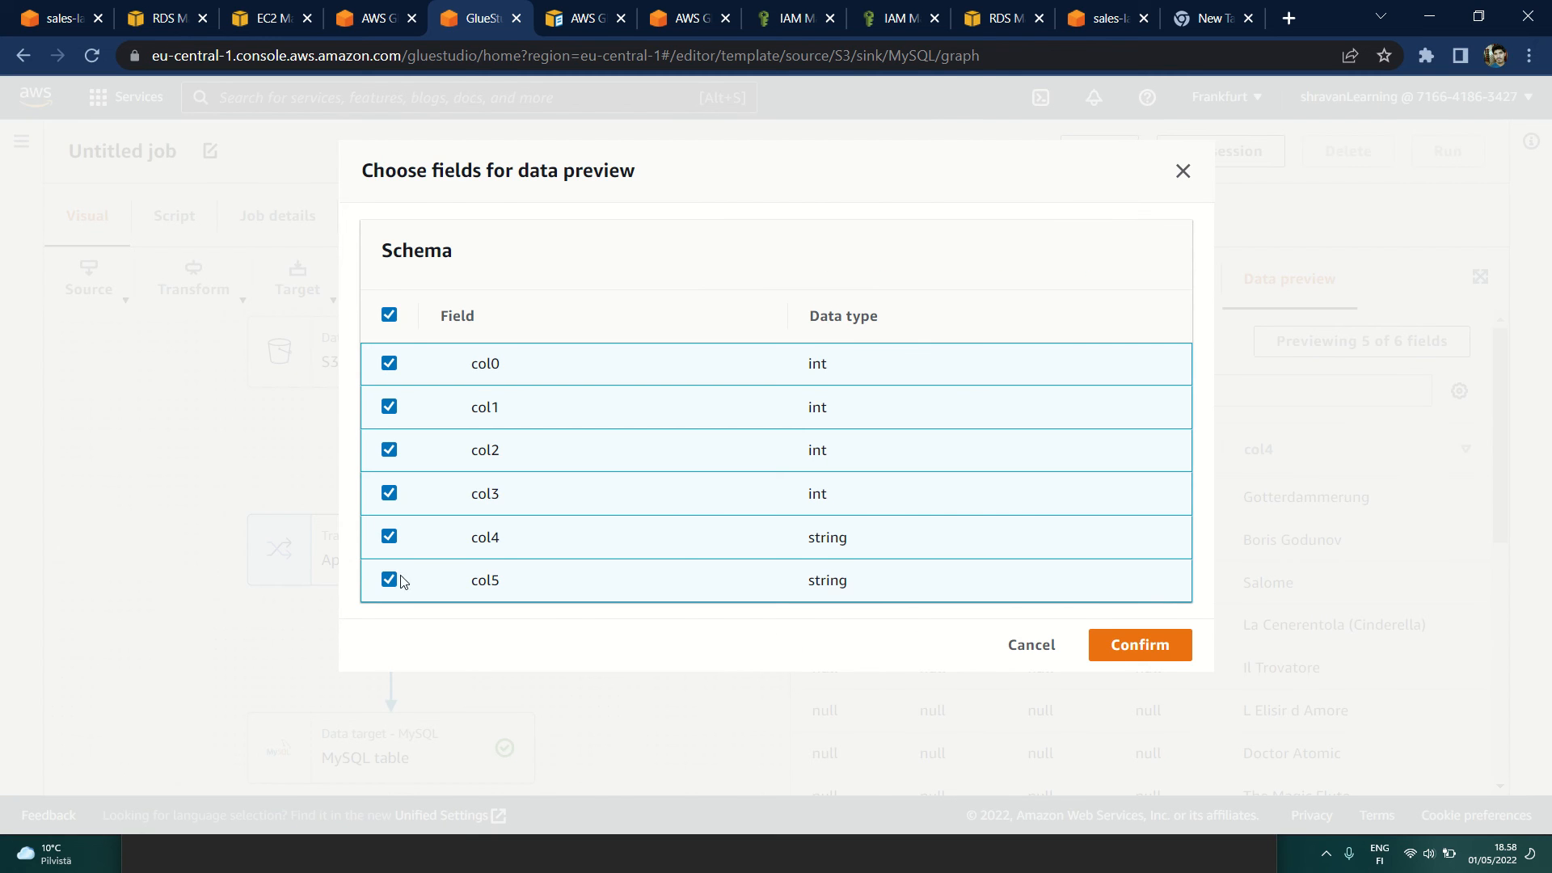
click(1164, 650)
Step: Compare the ApplyMapping data types with the S3 bucket node's output schema and check the MySQL target's database and table
click(1113, 278)
click(1020, 278)
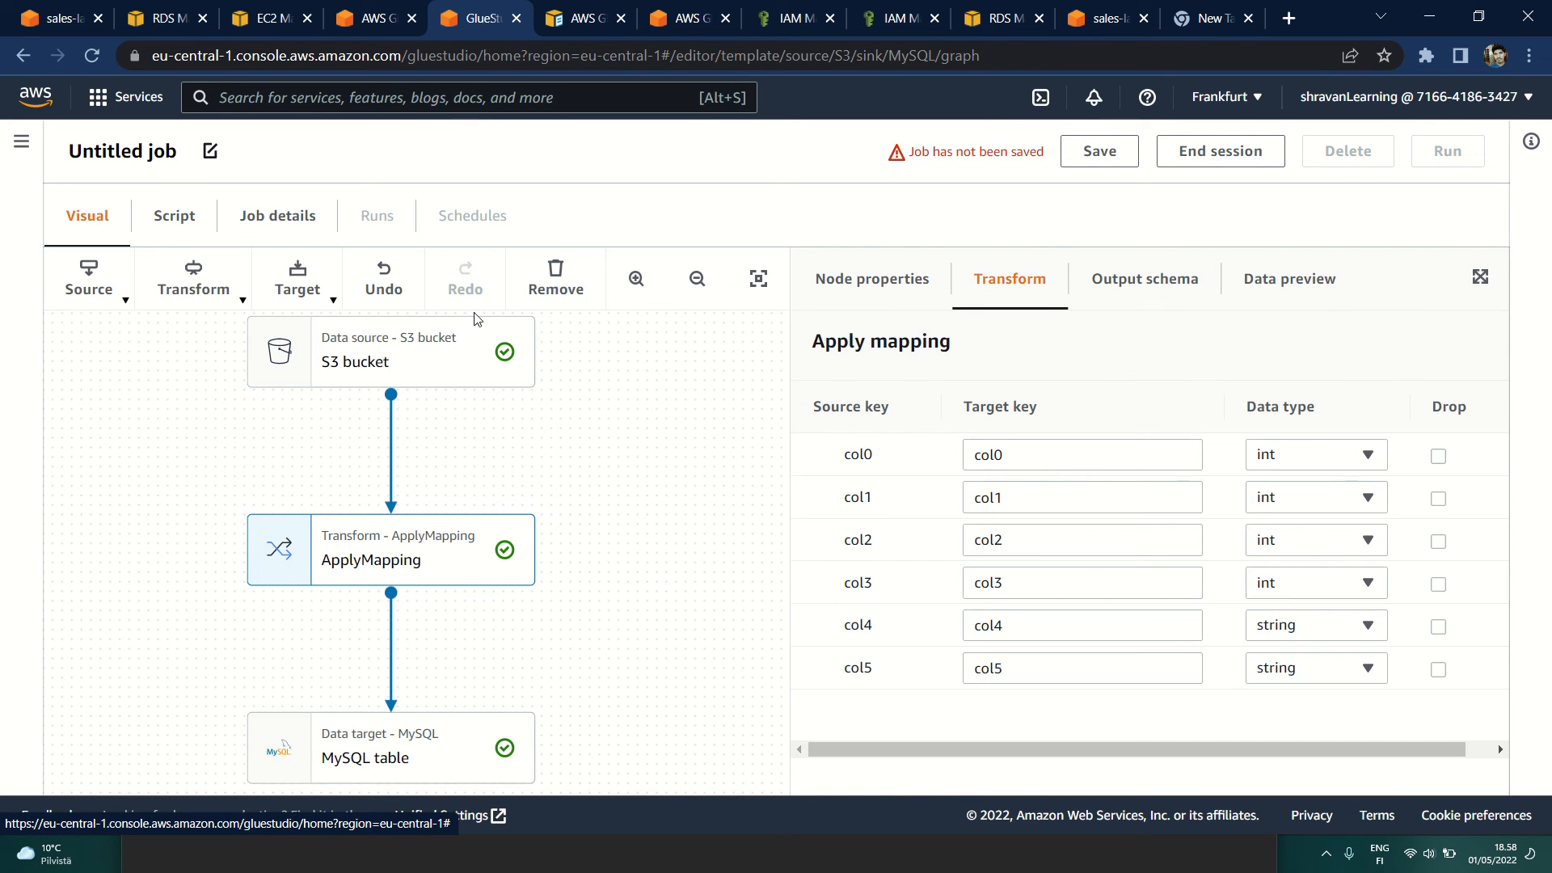
click(412, 327)
click(1280, 299)
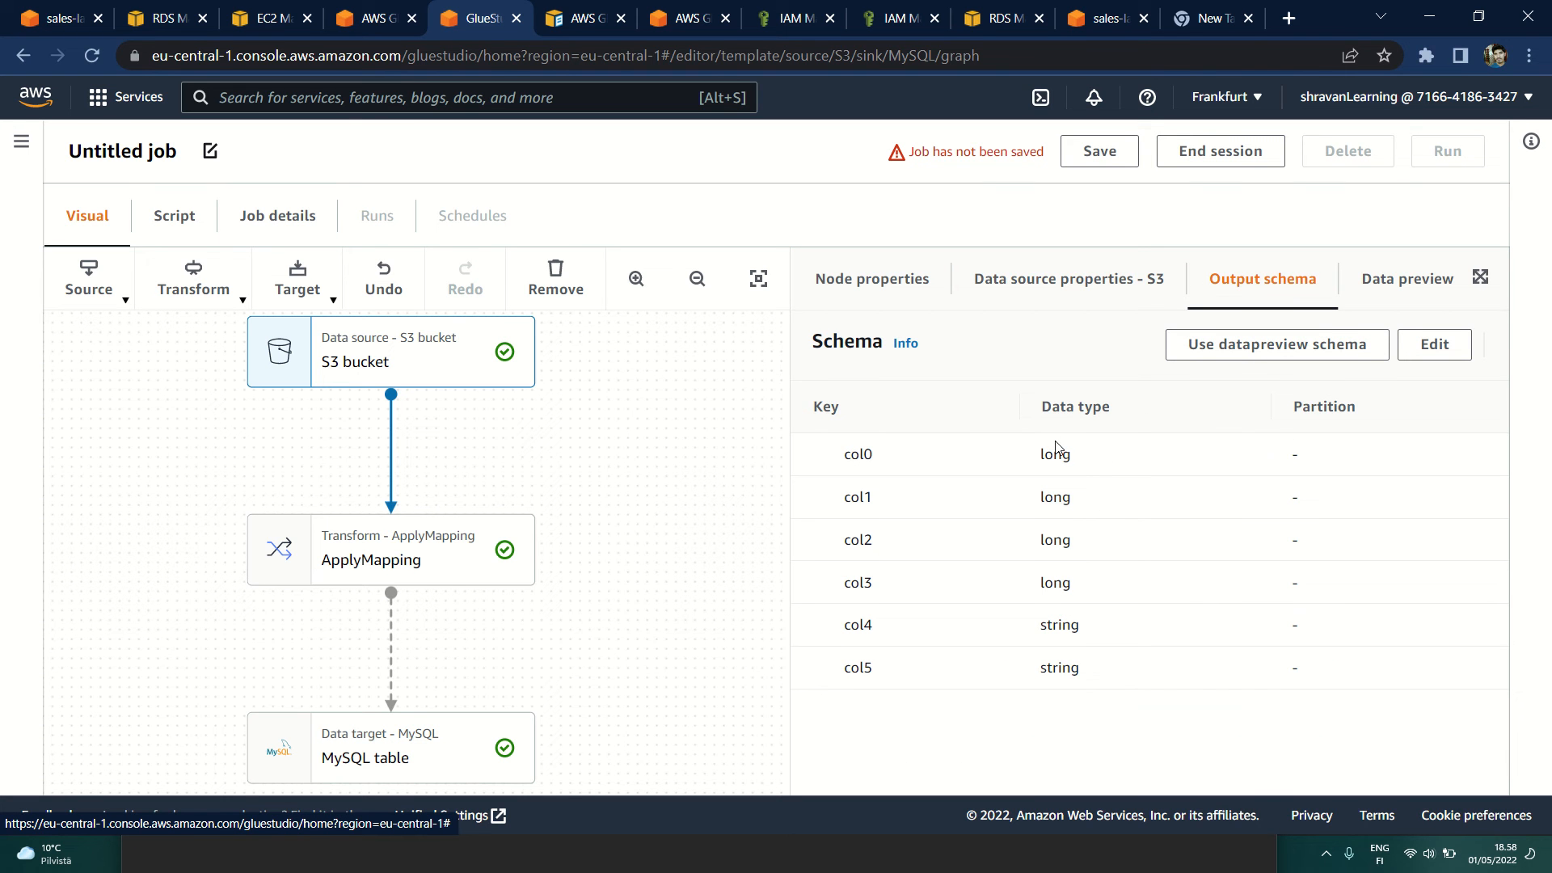
click(429, 561)
click(436, 739)
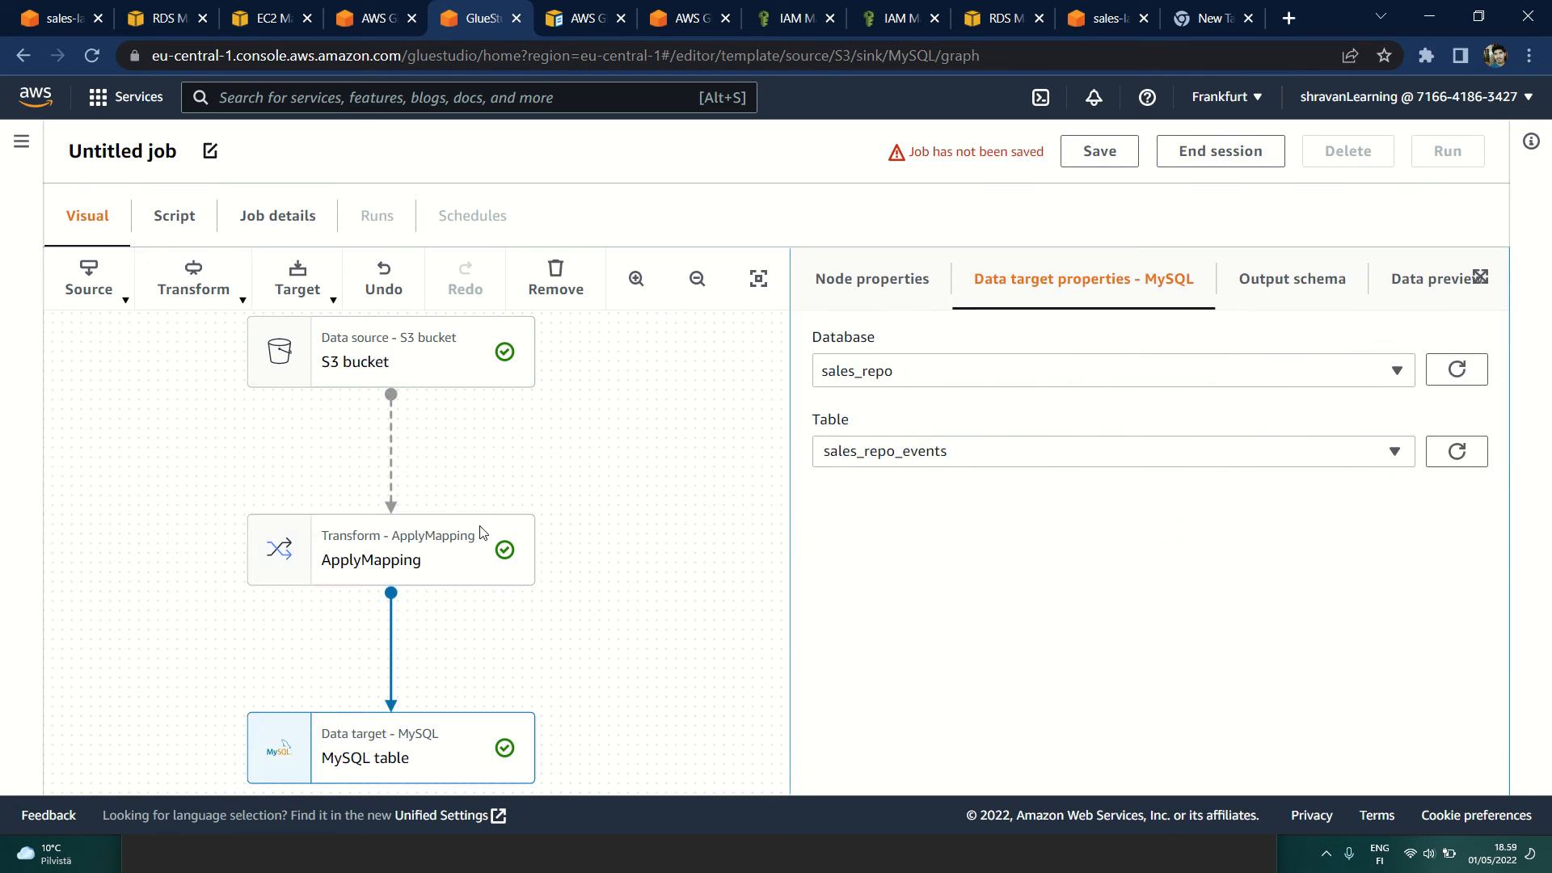
click(450, 551)
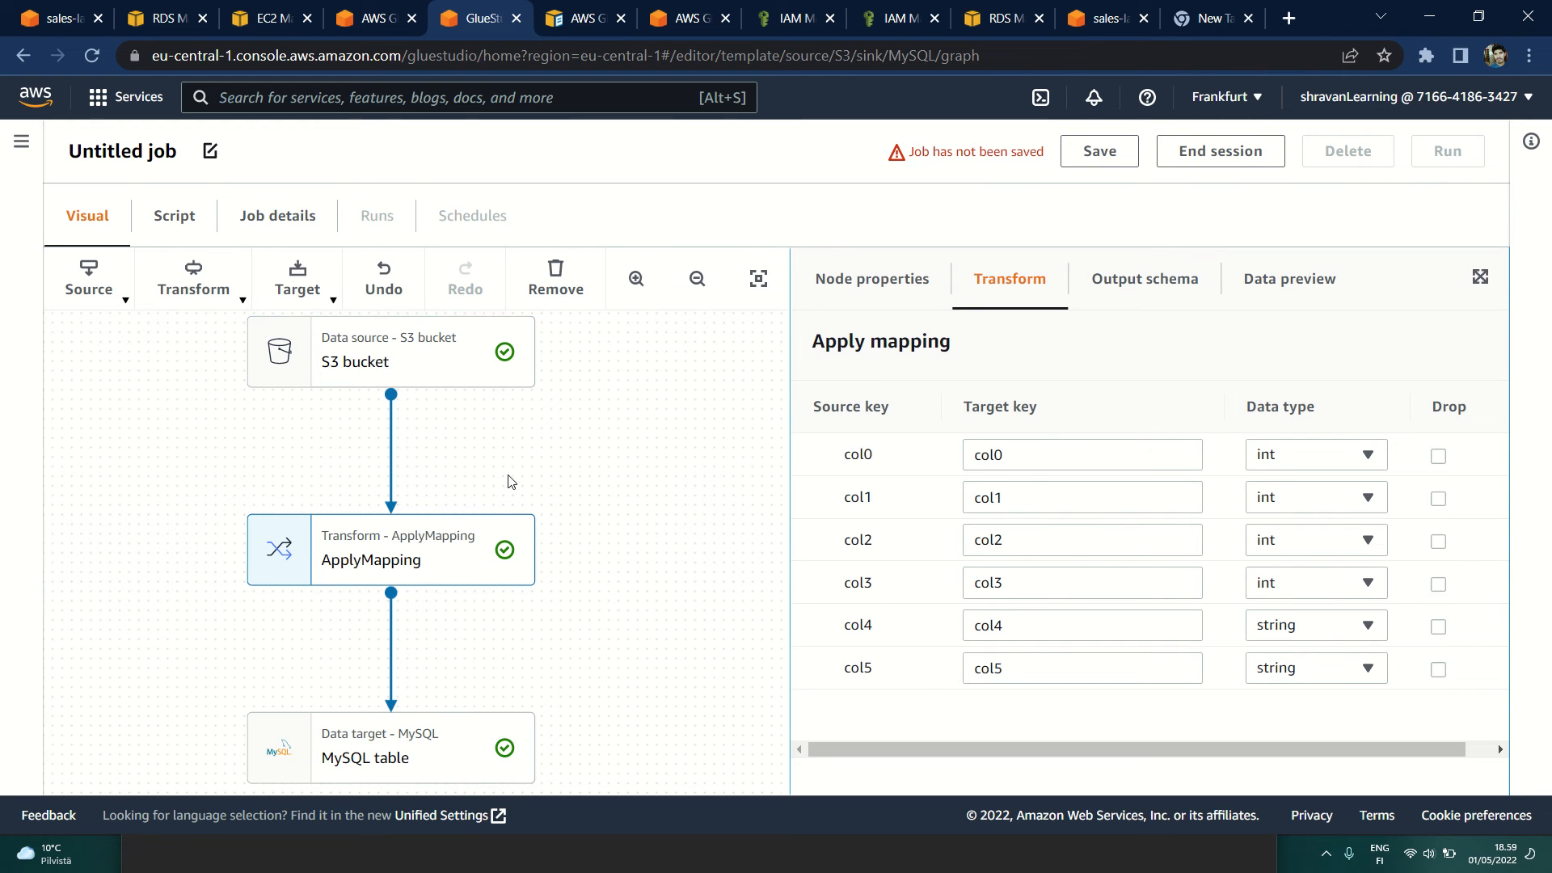
scroll(512, 482, down, 5)
scroll(606, 507, up, 5)
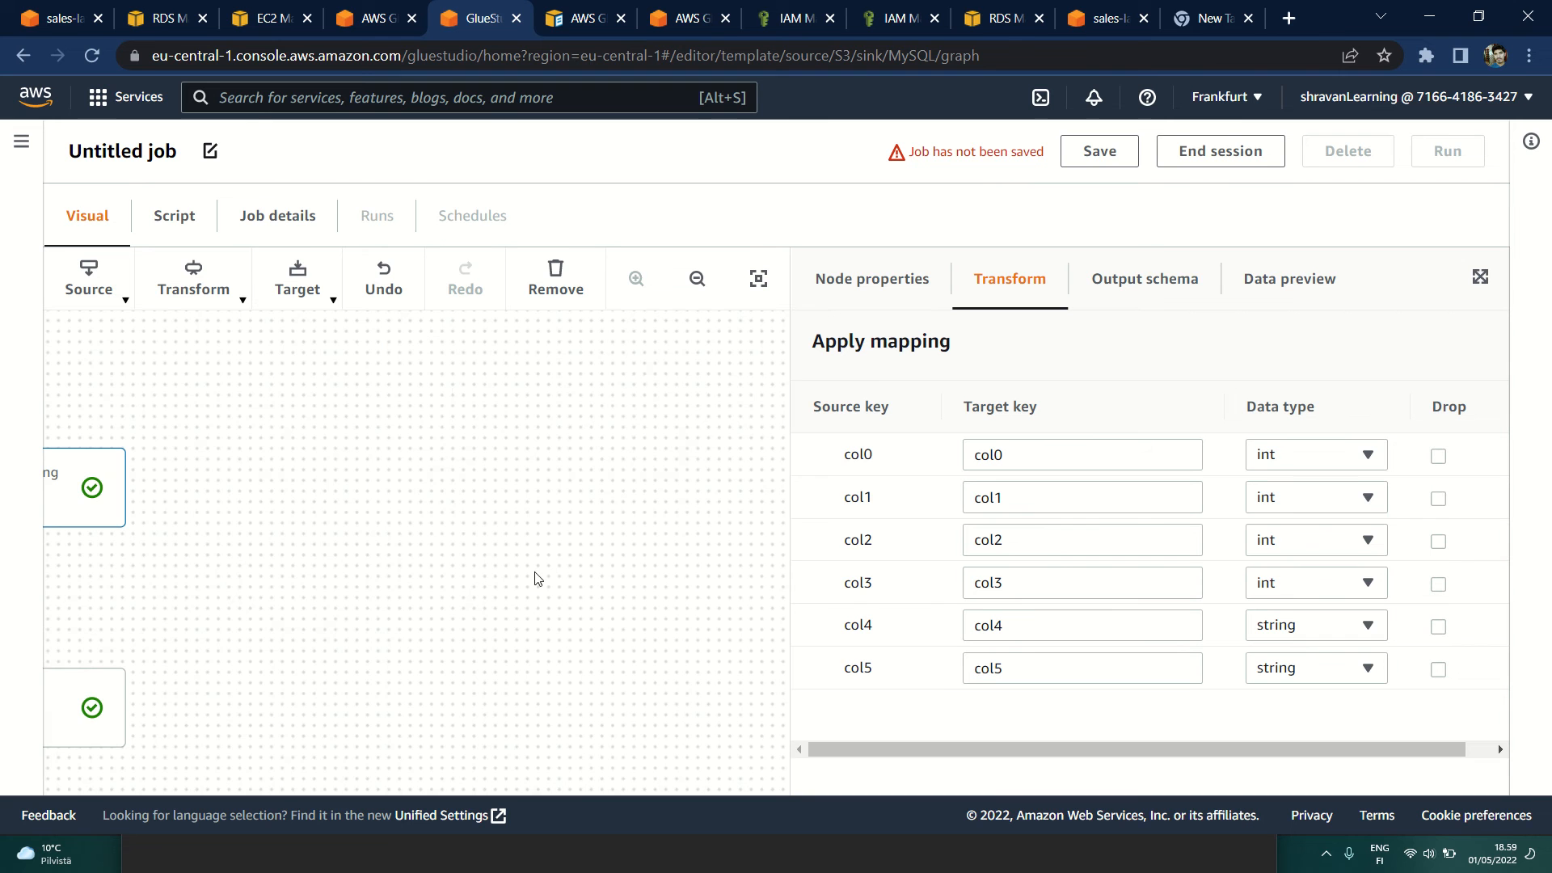
drag(298, 530, 643, 595)
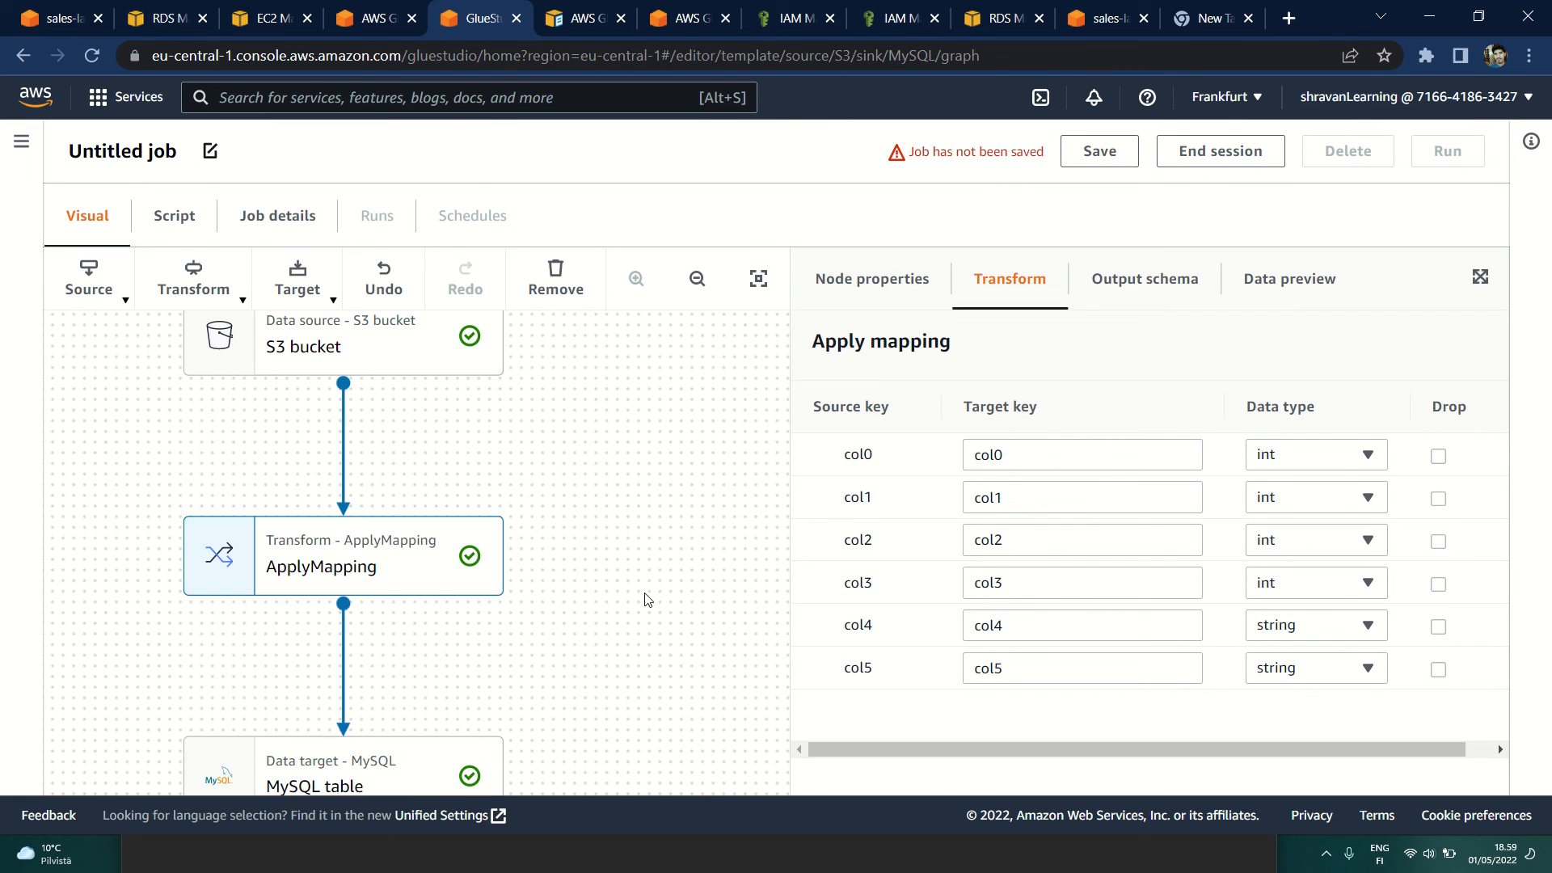
click(697, 278)
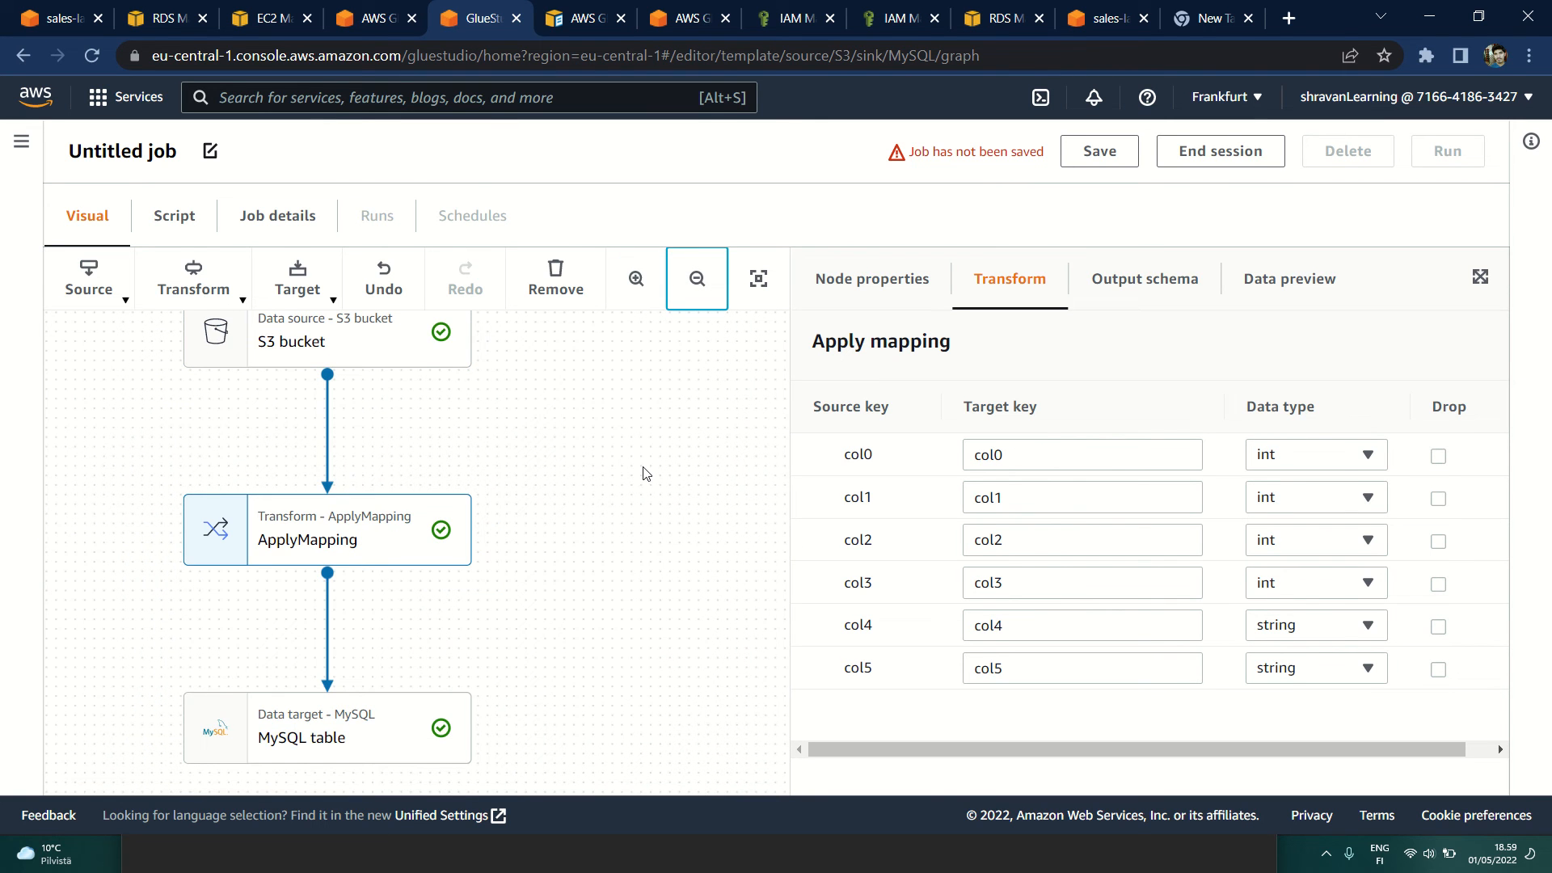
Step: Leave the untitled job and open the existing LoadEentsDatatoMysqlRDS job from the Glue Studio jobs list
click(20, 144)
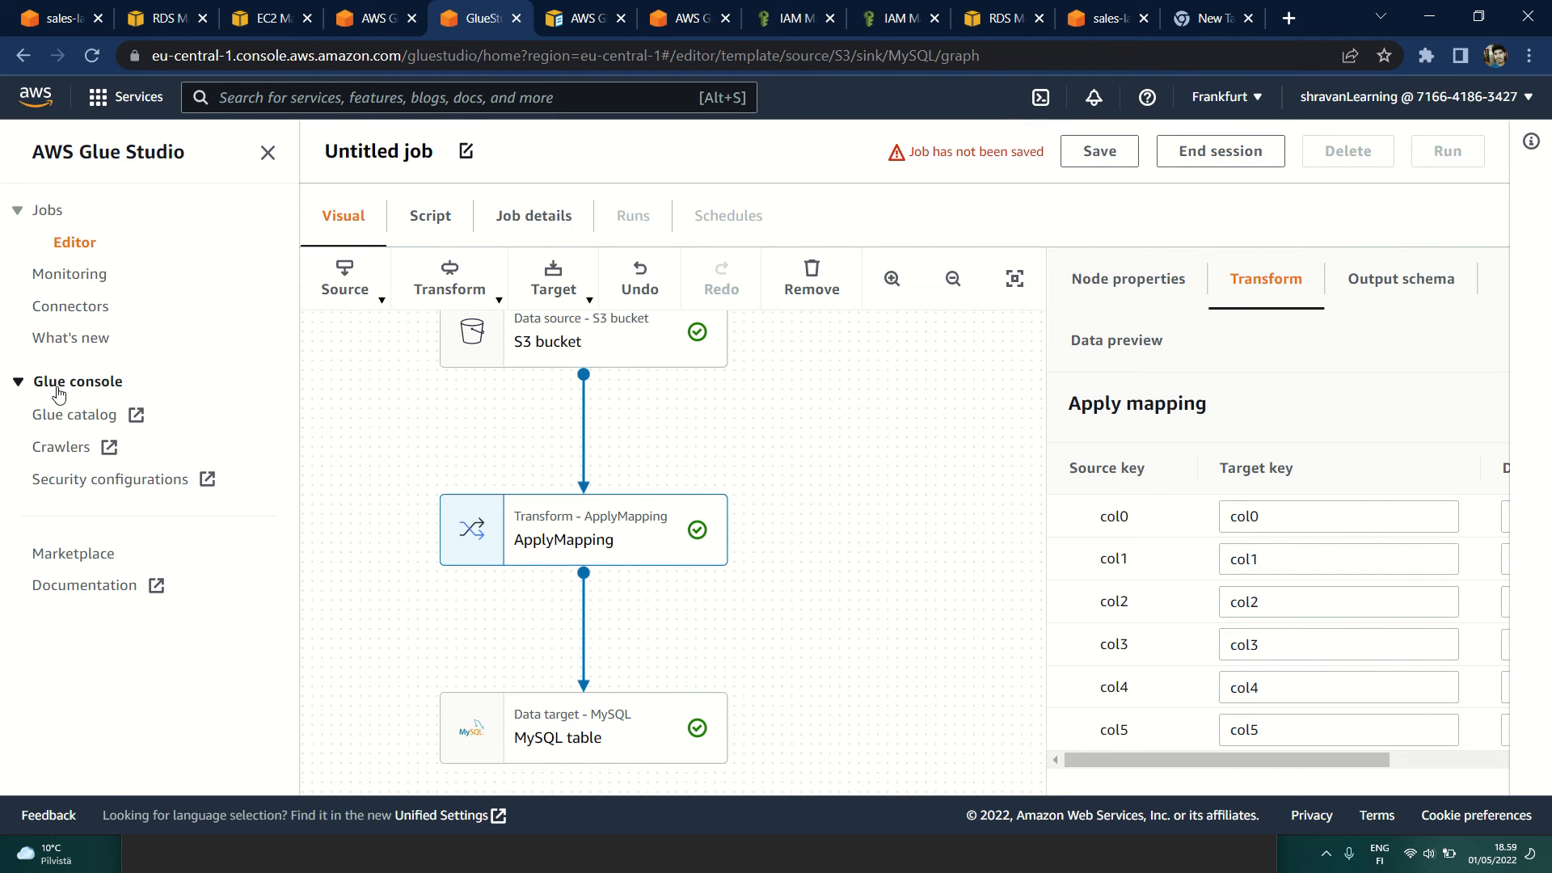
click(47, 212)
scroll(440, 450, down, 1)
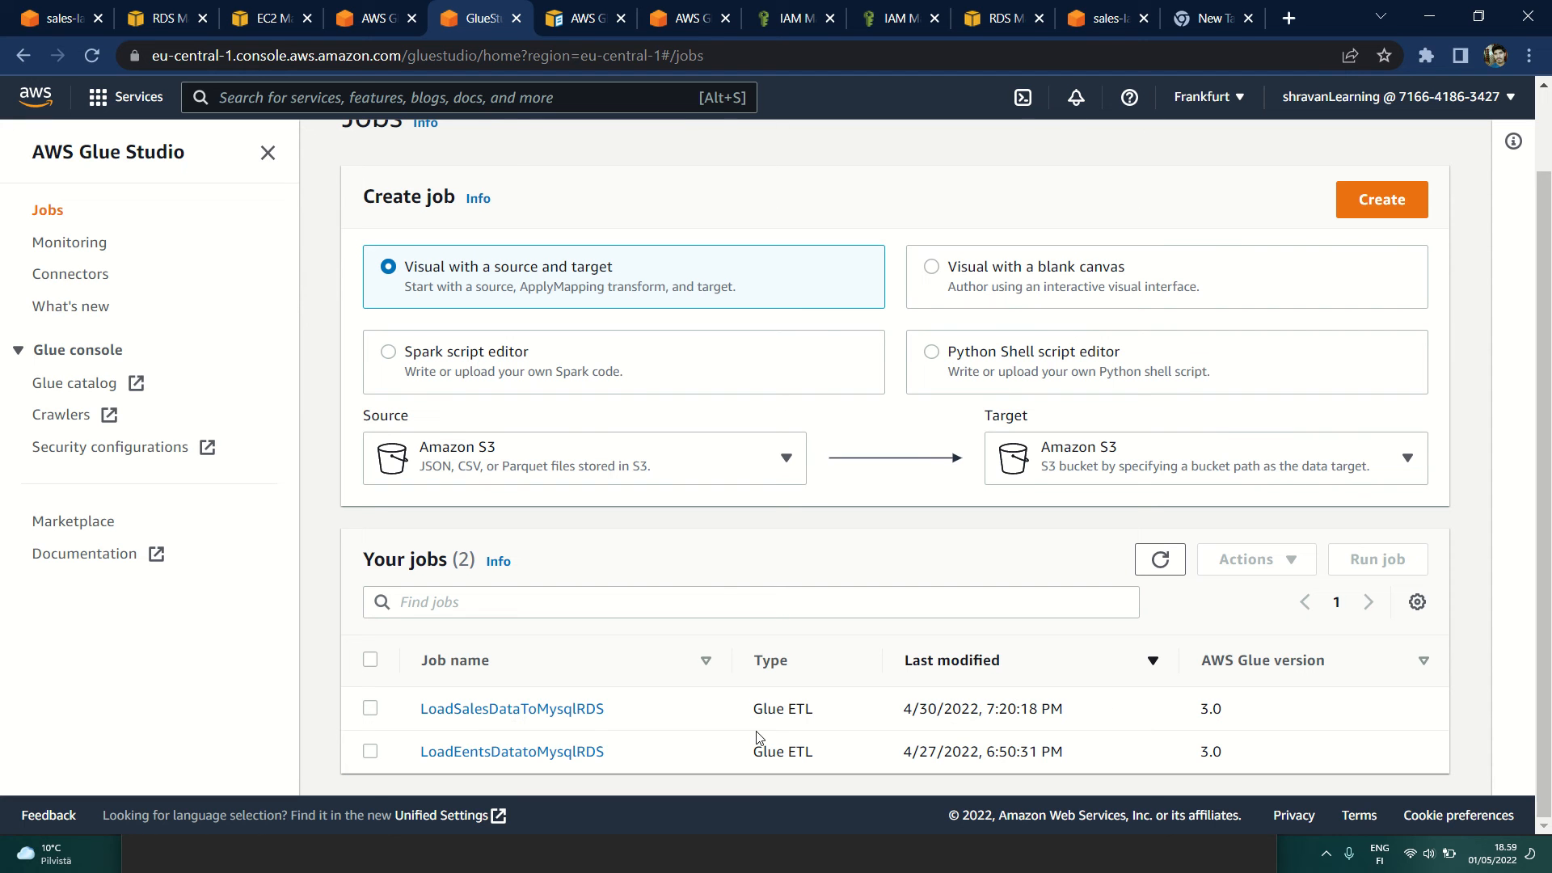
double_click(1212, 707)
click(466, 751)
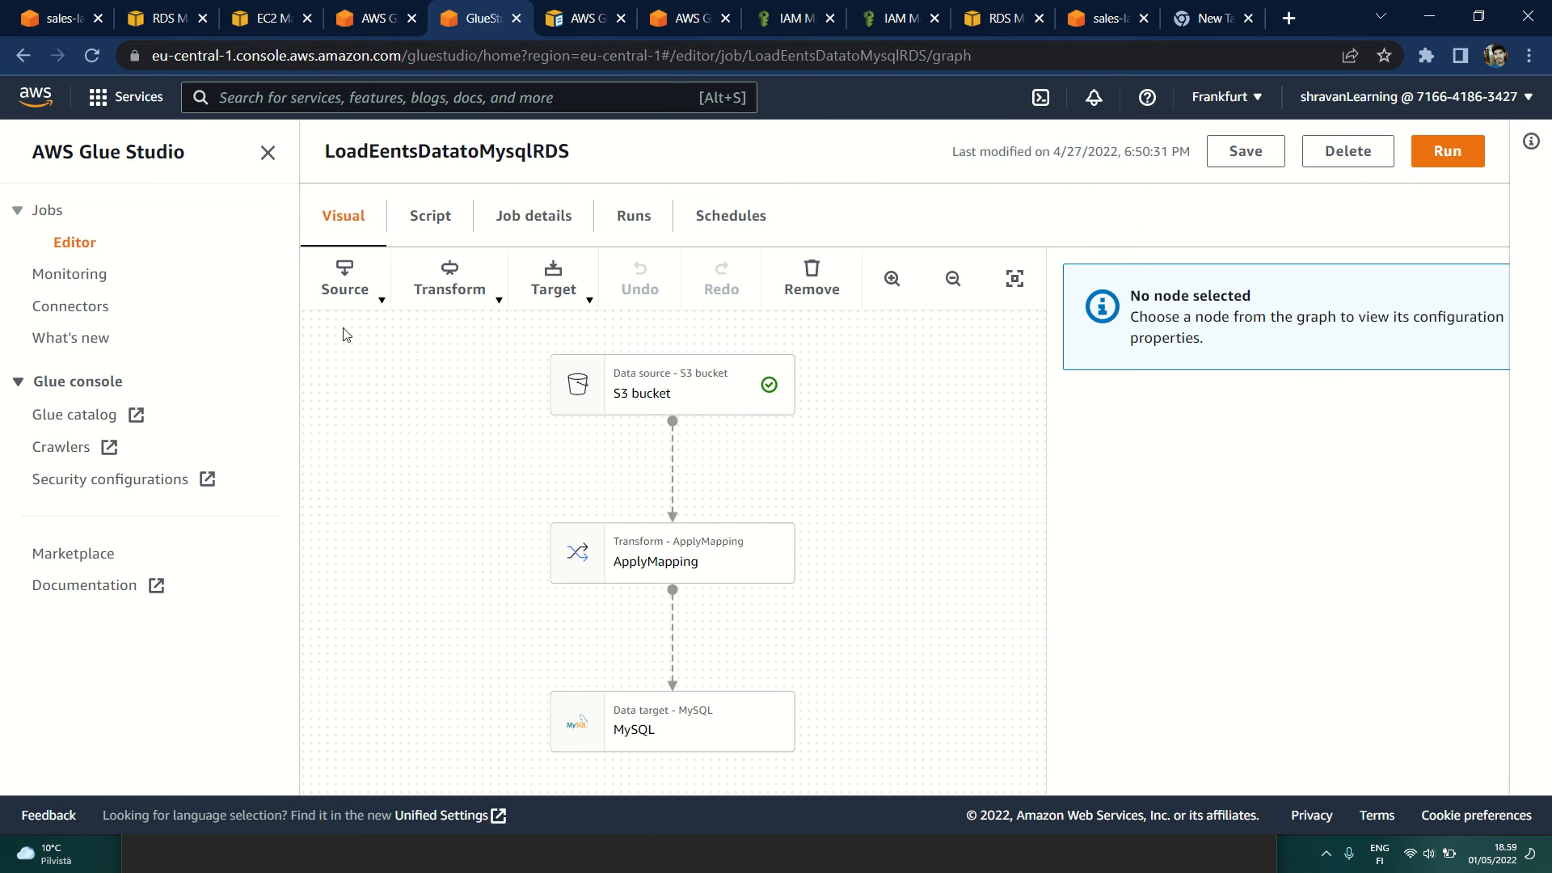
Step: Check the S3 bucket node's source properties and output schema, collapsing the navigation pane for more room
click(626, 386)
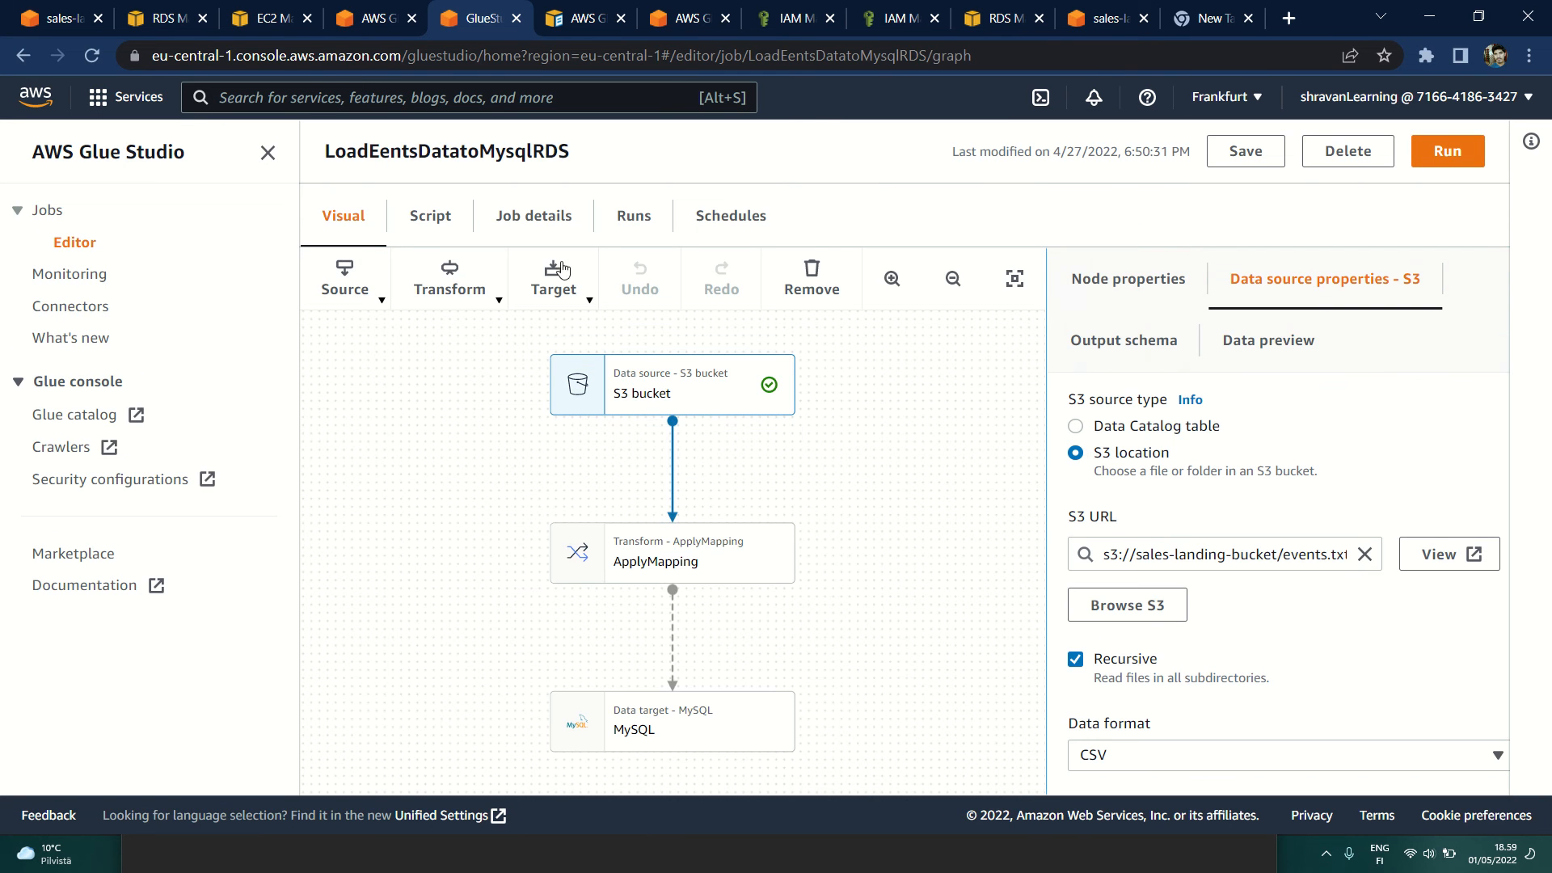
click(267, 152)
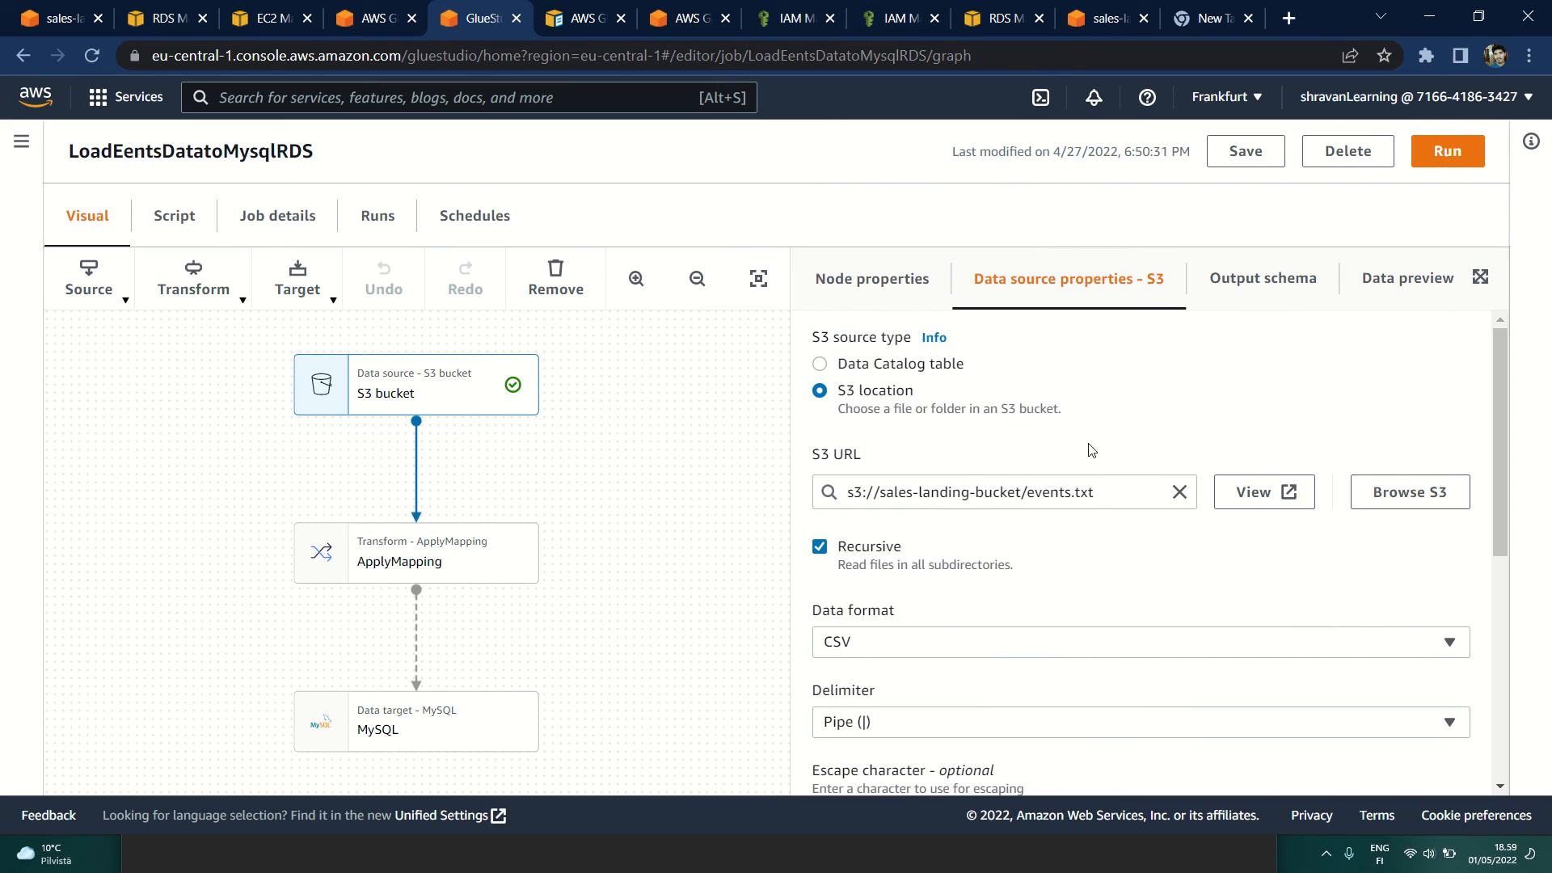
click(1236, 279)
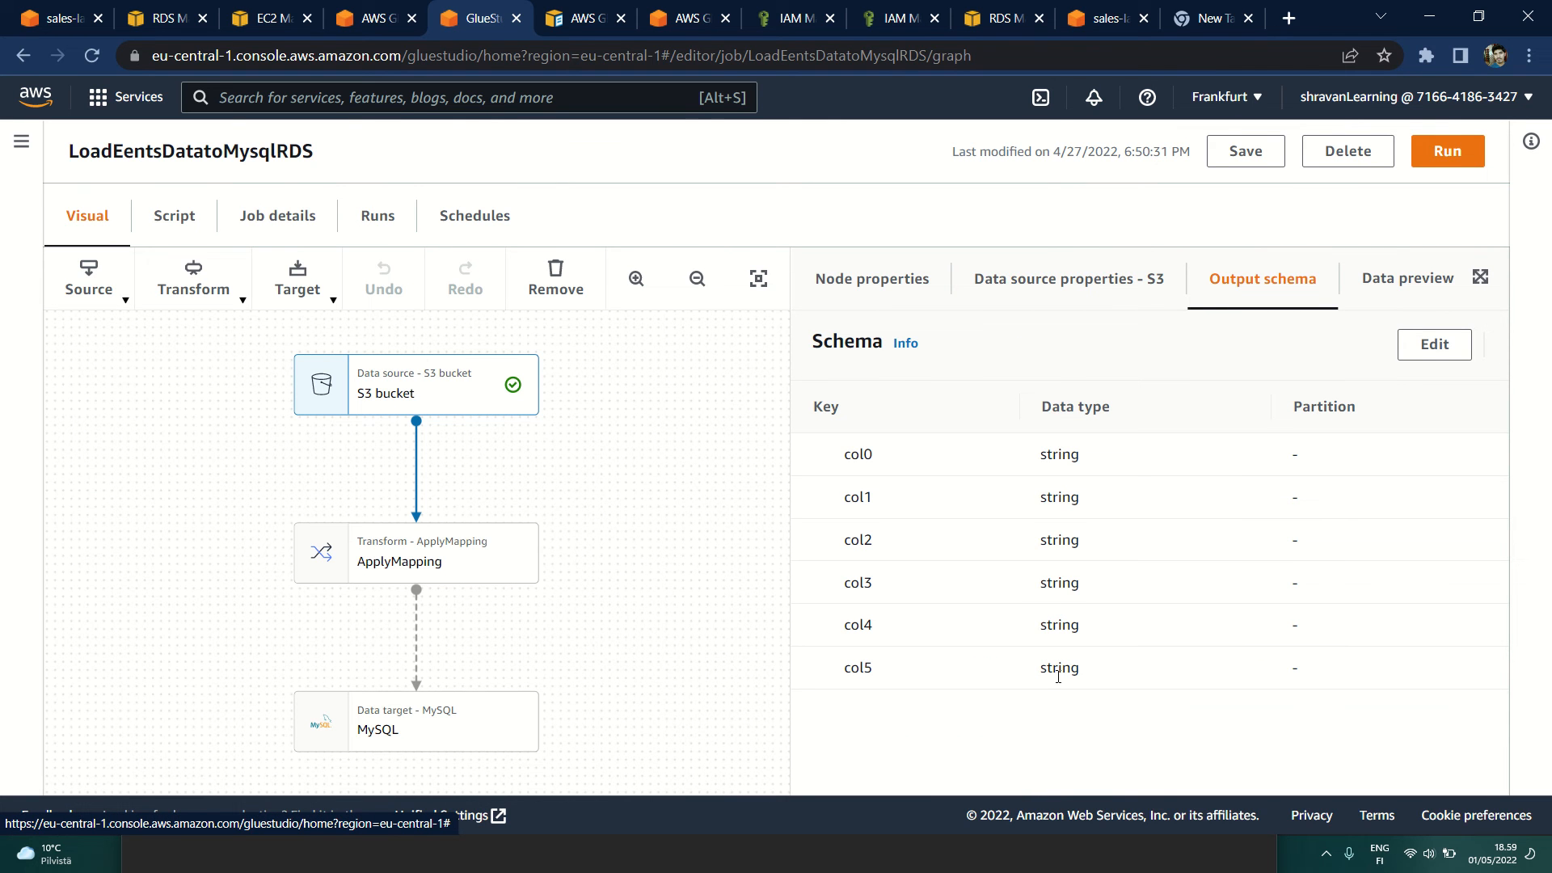
Step: Start a data preview session for the S3 bucket node using the Glue_RDS_conn_Role IAM role
click(1386, 282)
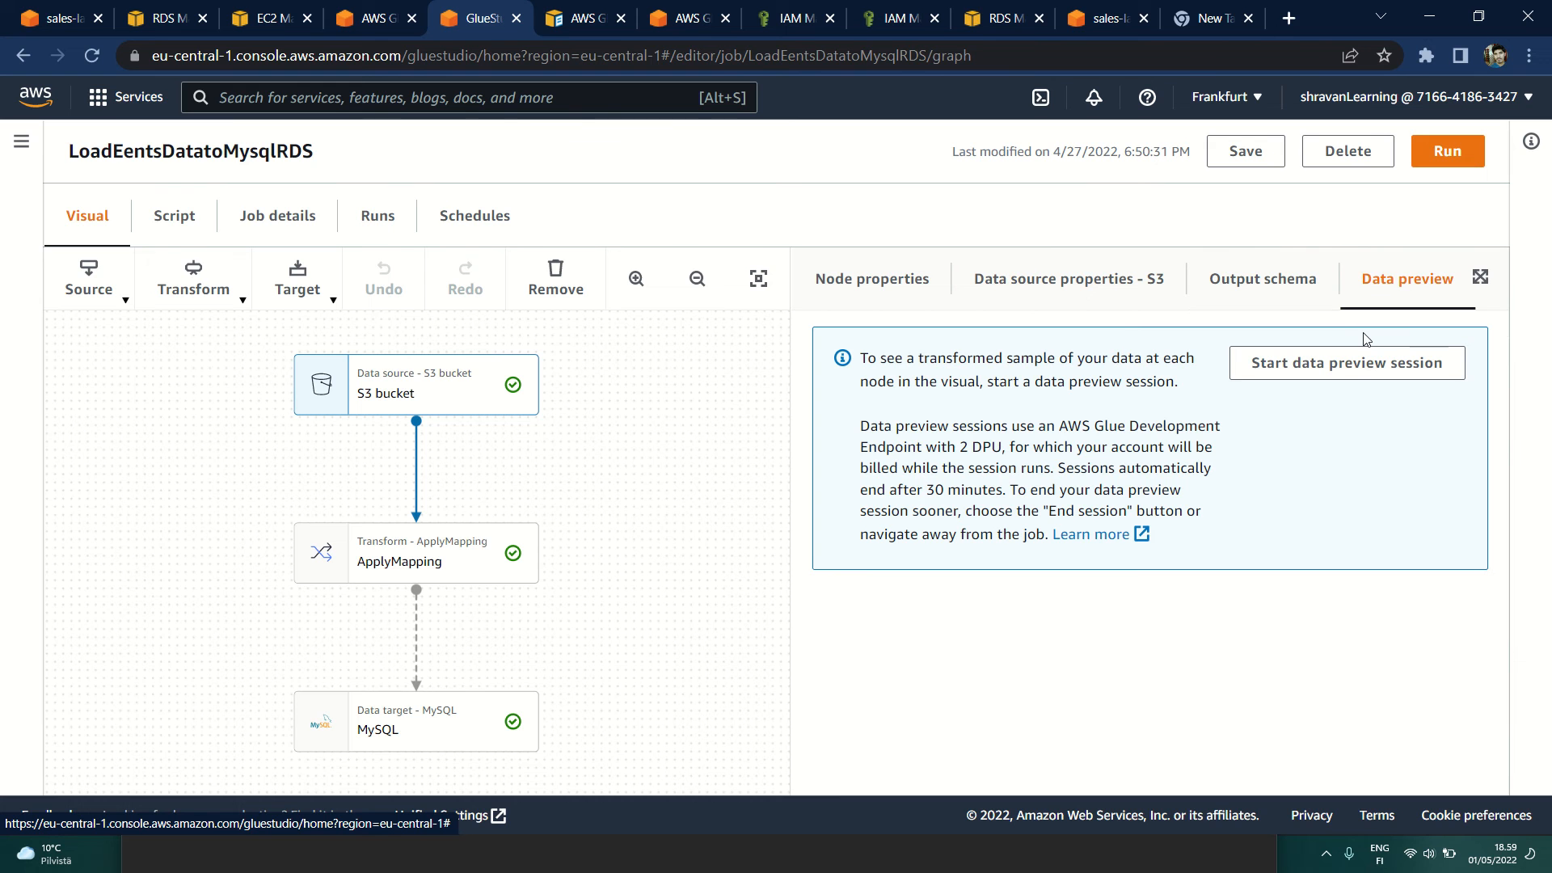
click(1351, 373)
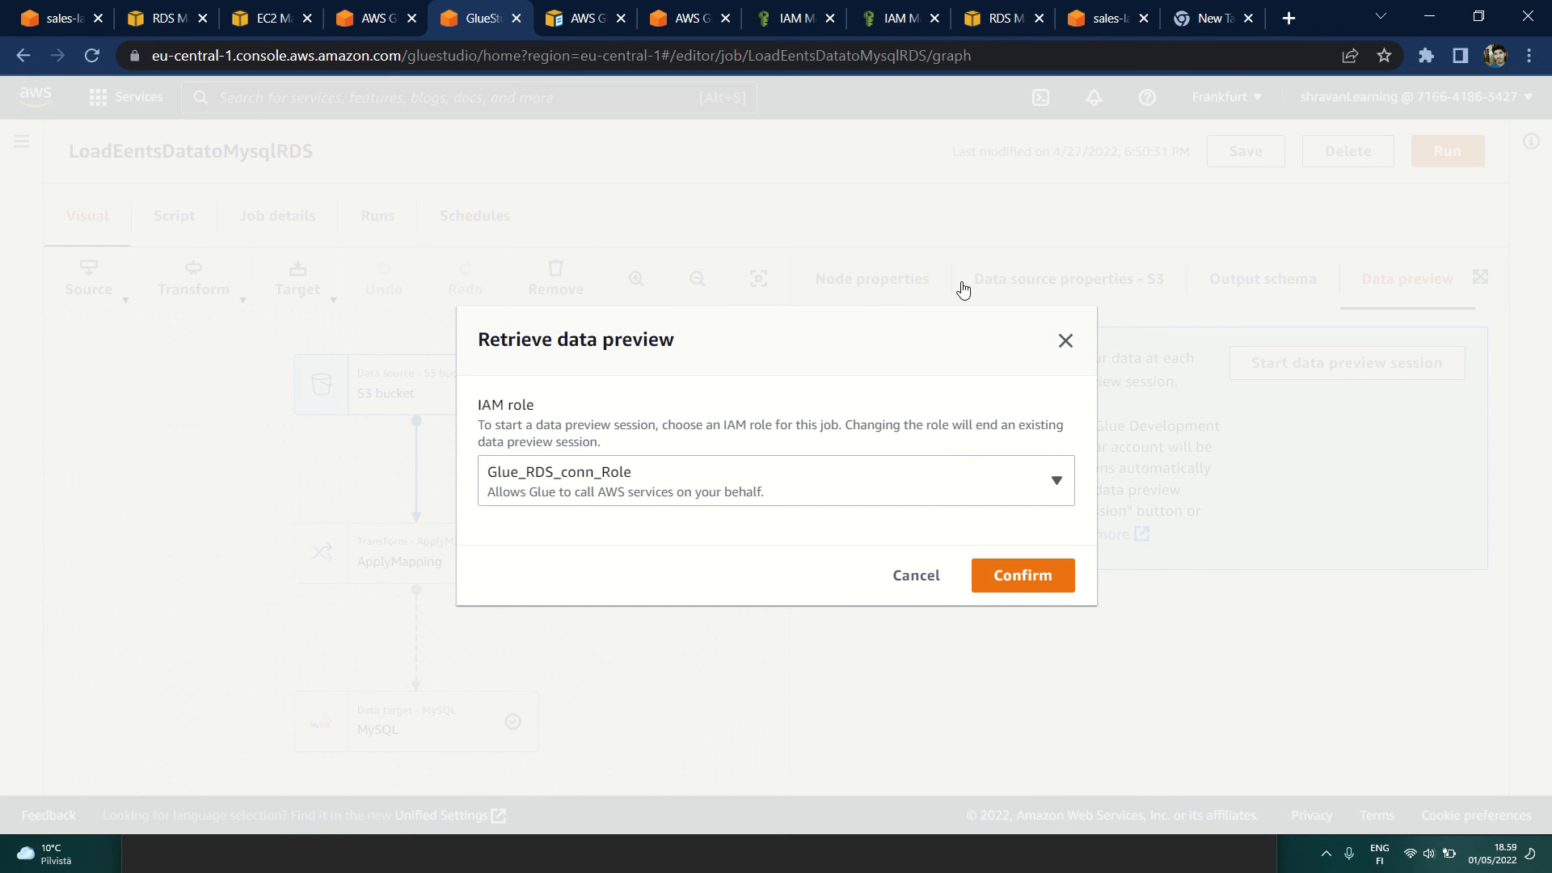
click(1043, 582)
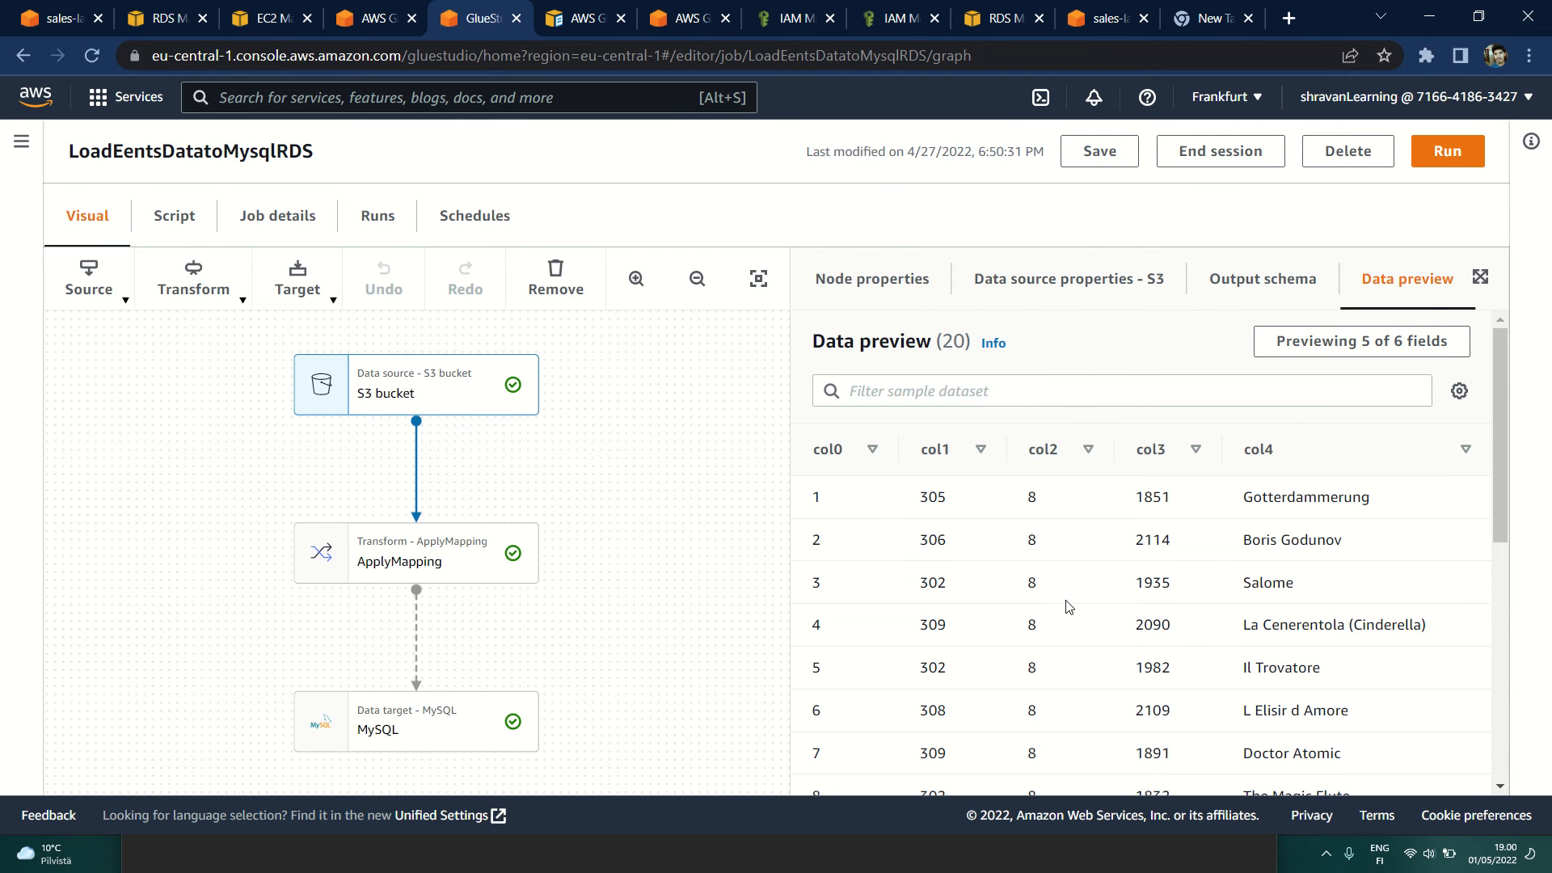
Step: Add col5 to the S3 bucket node's data preview fields and look through the sample rows
scroll(1342, 582, down, 4)
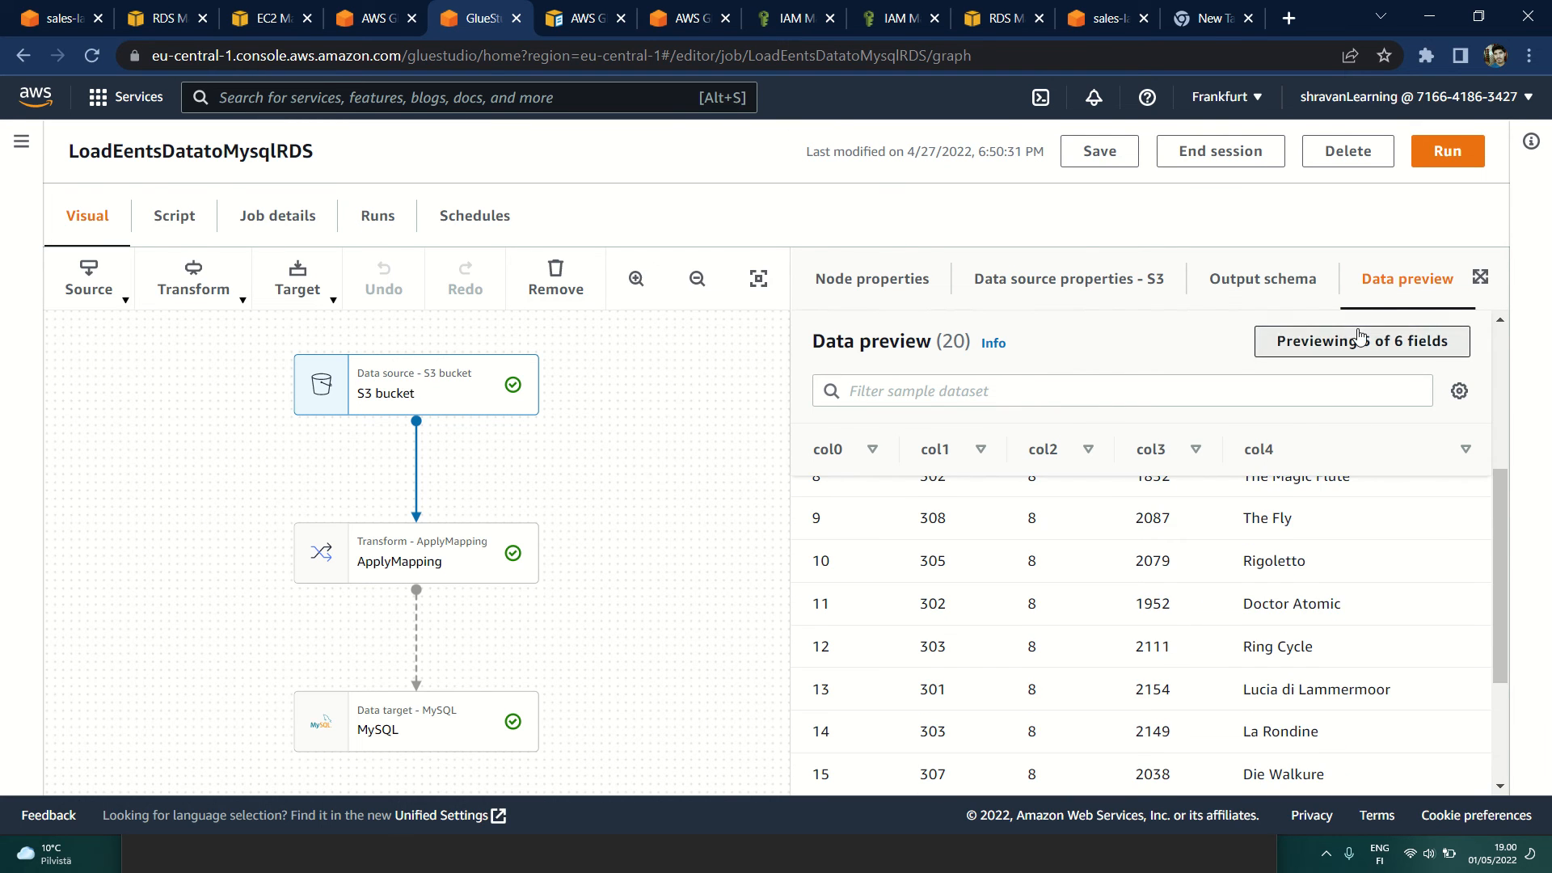
click(1285, 340)
click(392, 516)
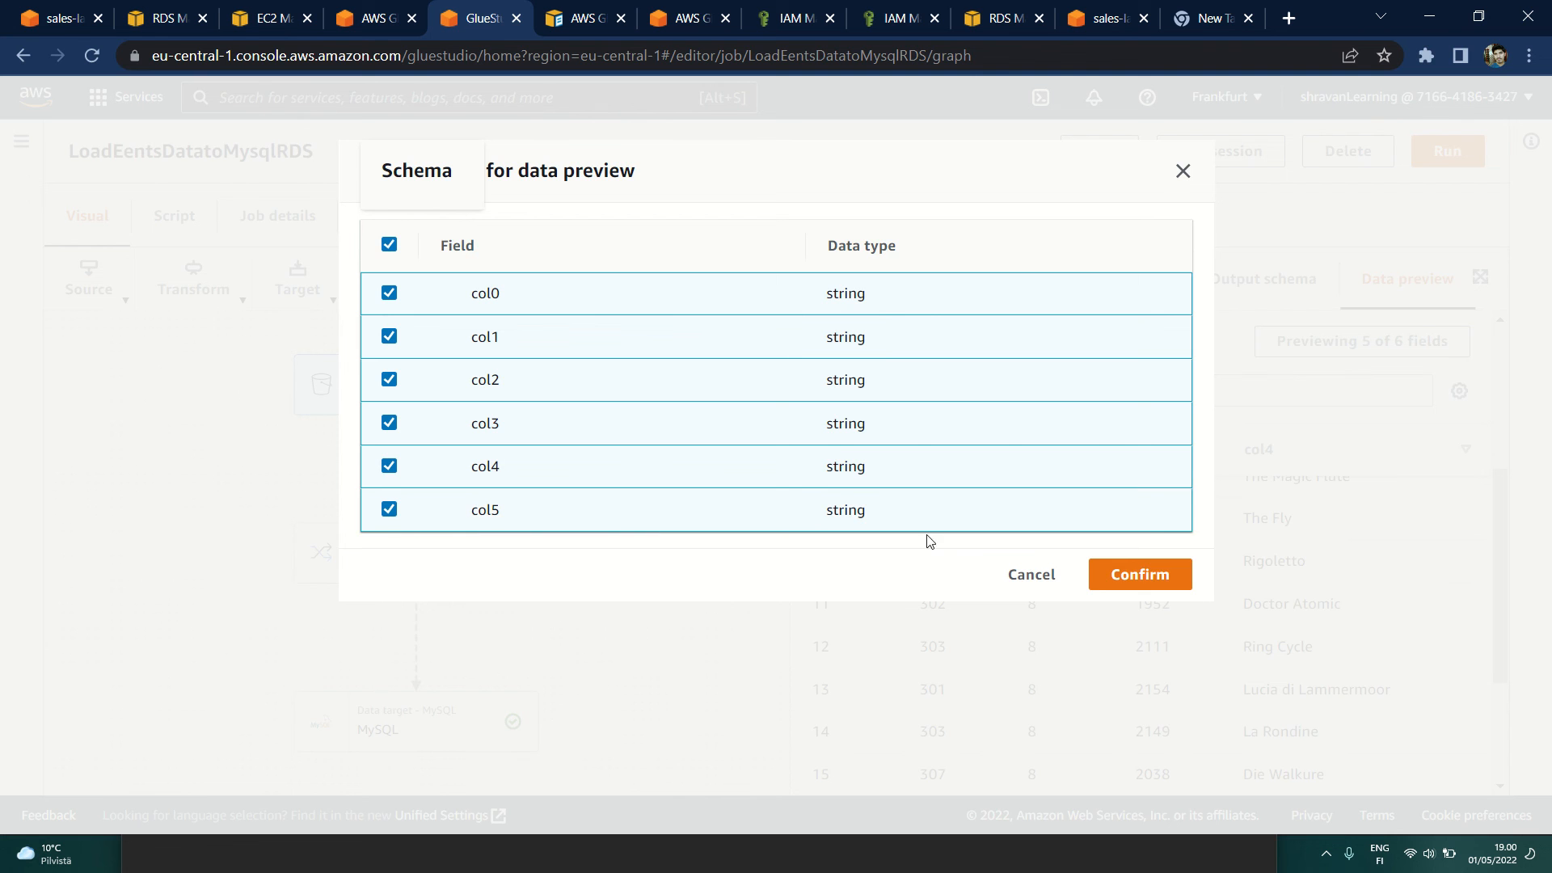
click(1133, 574)
scroll(1251, 560, down, 3)
scroll(1413, 540, up, 6)
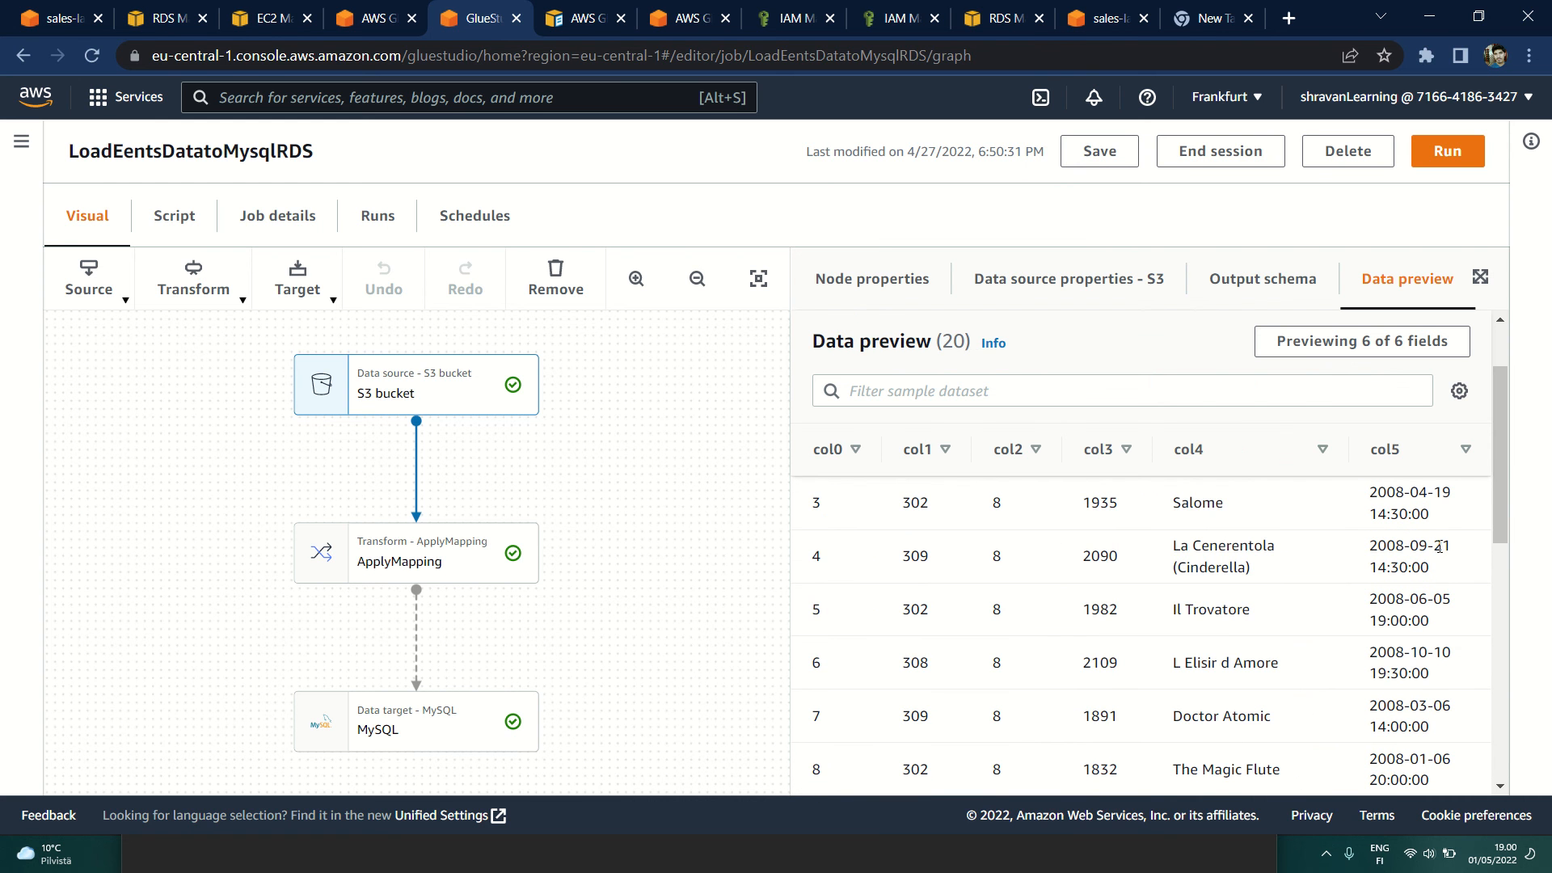
scroll(1381, 626, down, 4)
scroll(1293, 598, up, 6)
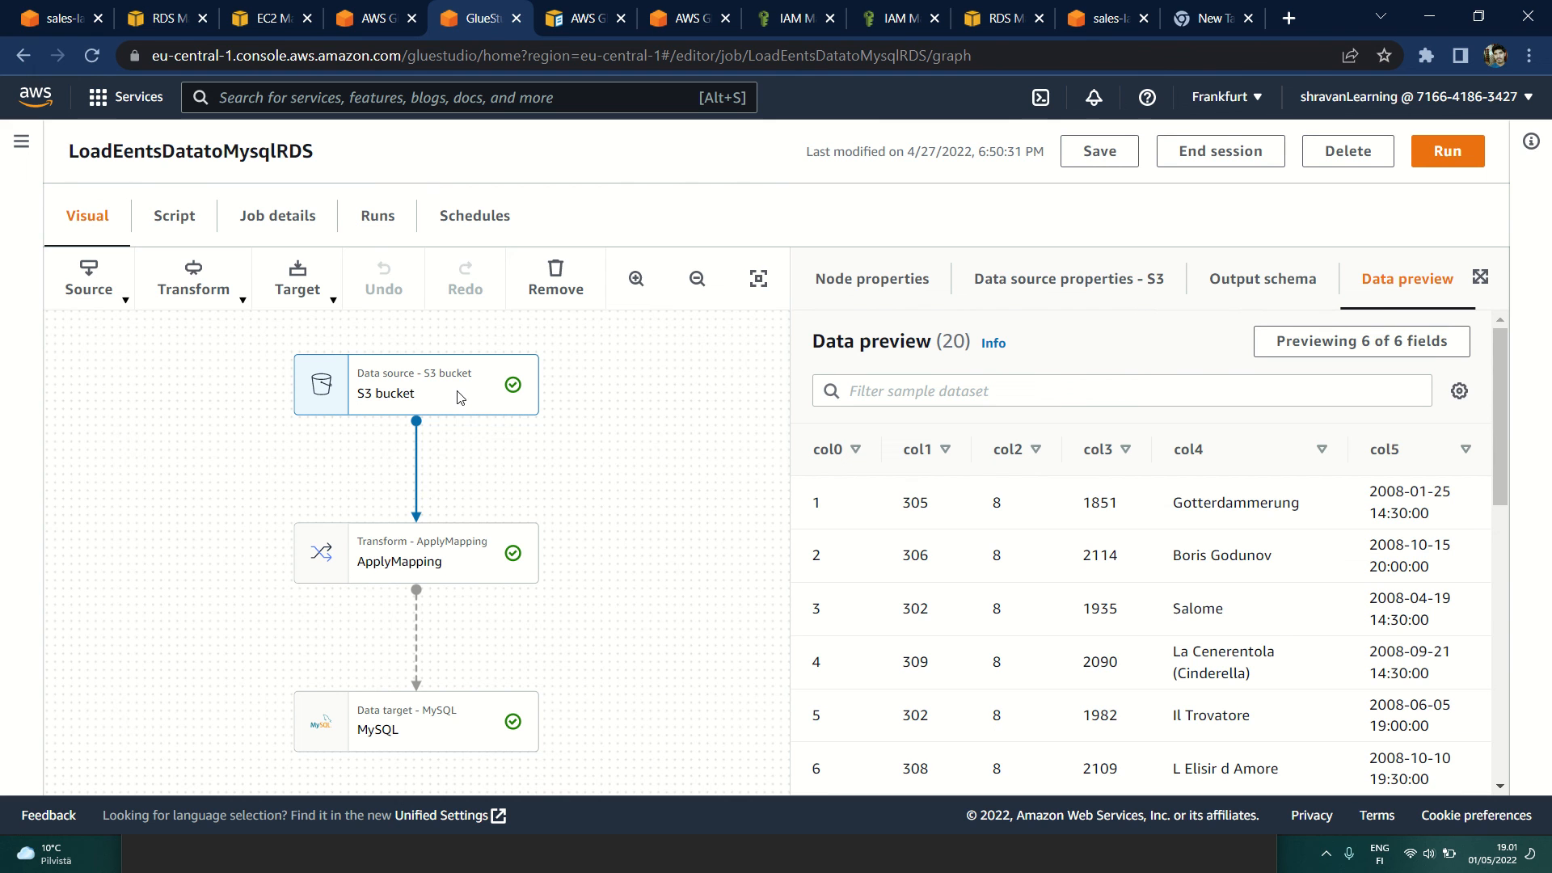
Step: Examine the ApplyMapping node's target keys and data types, output schema, and previewed sample values
click(408, 543)
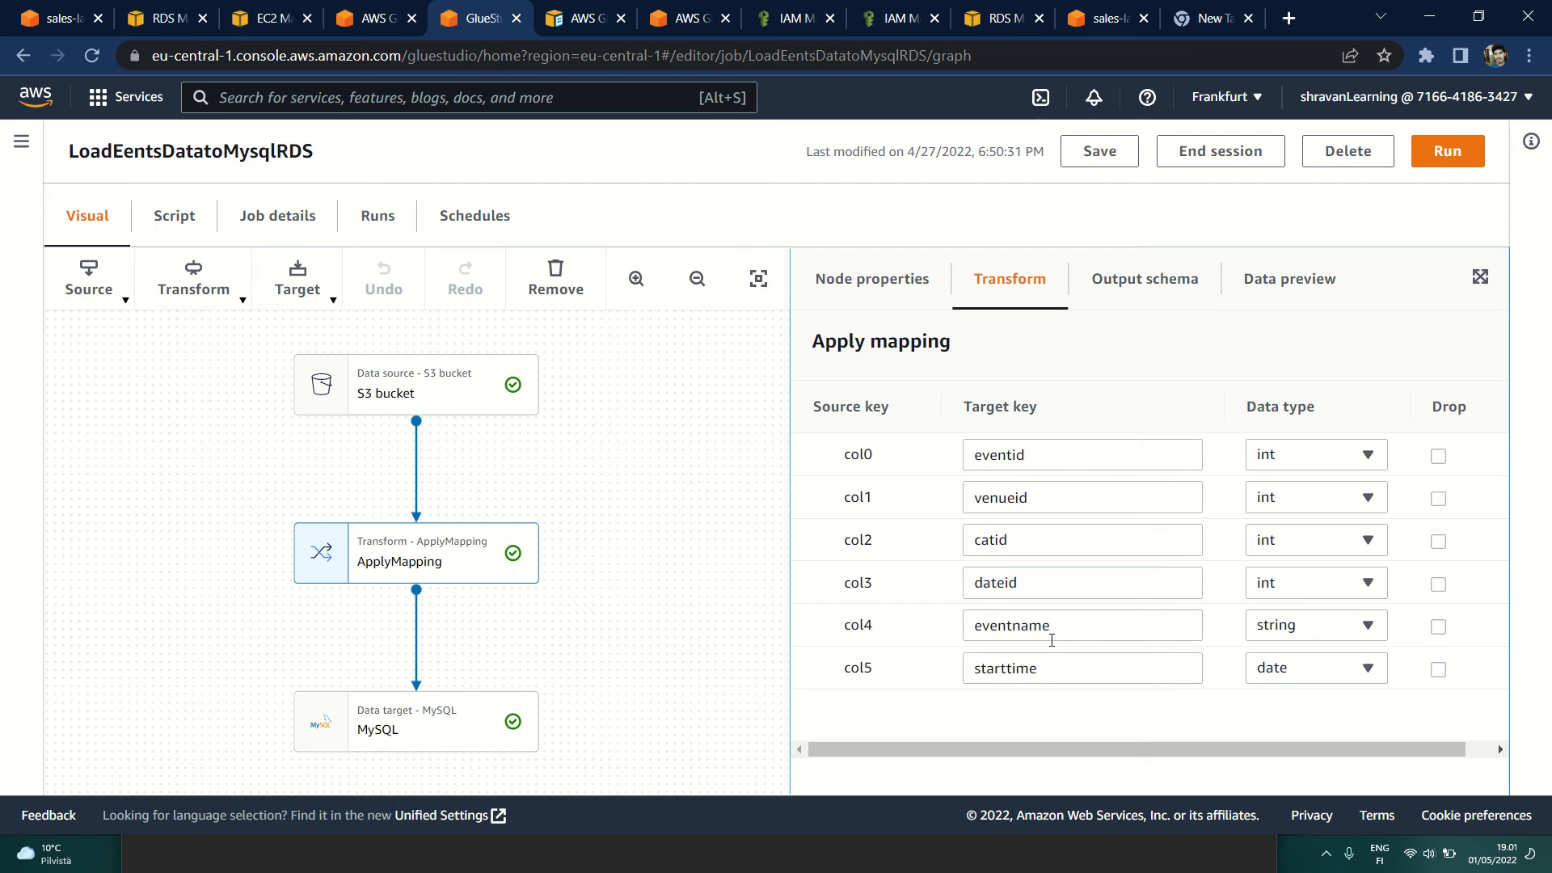
click(1127, 294)
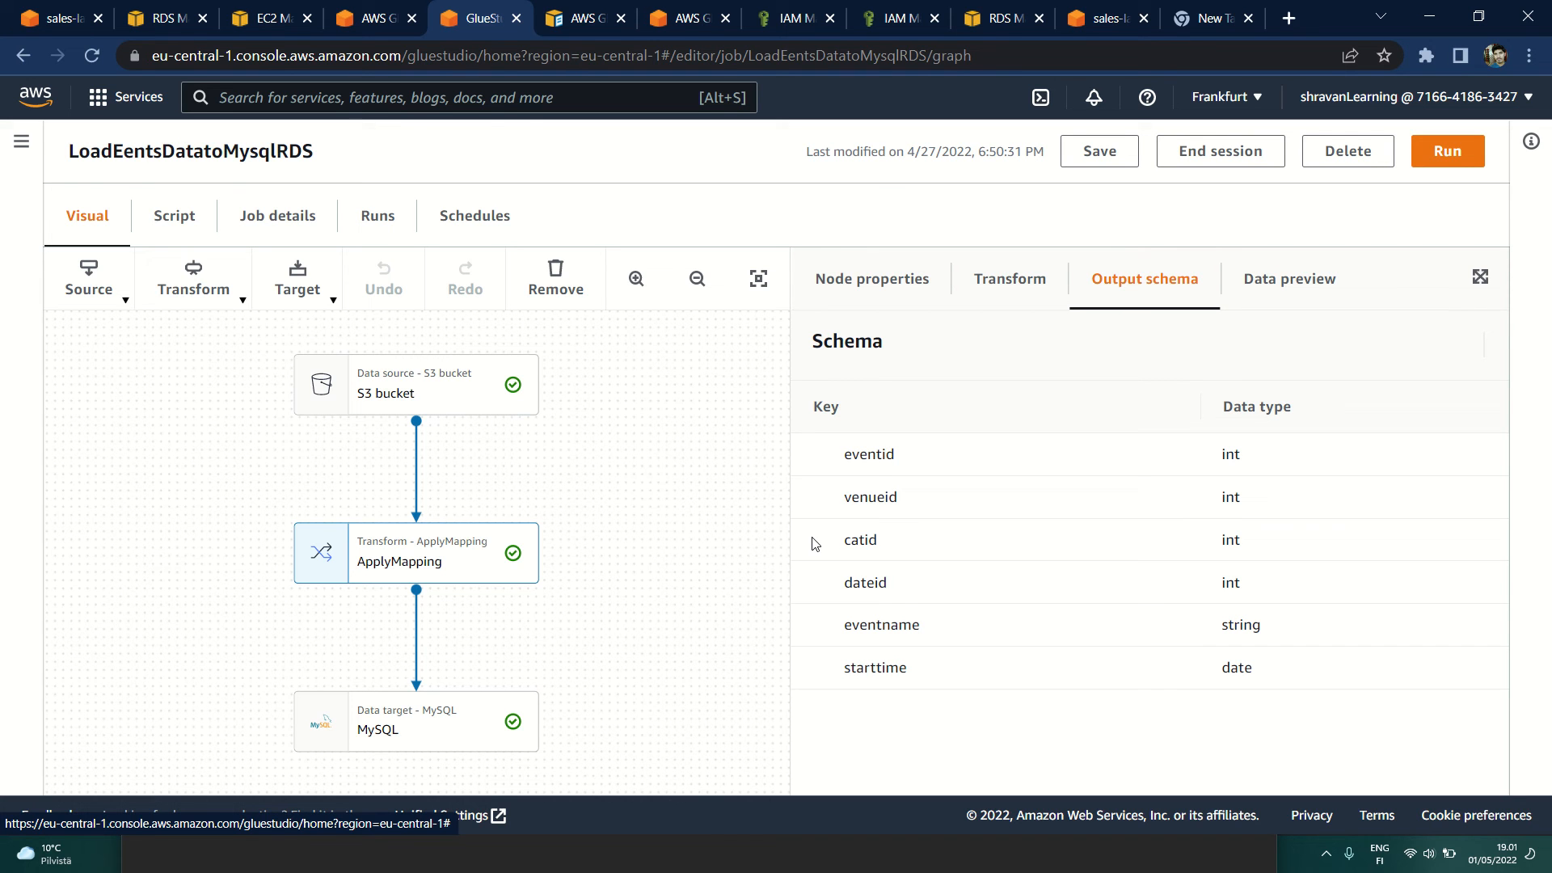
click(1278, 281)
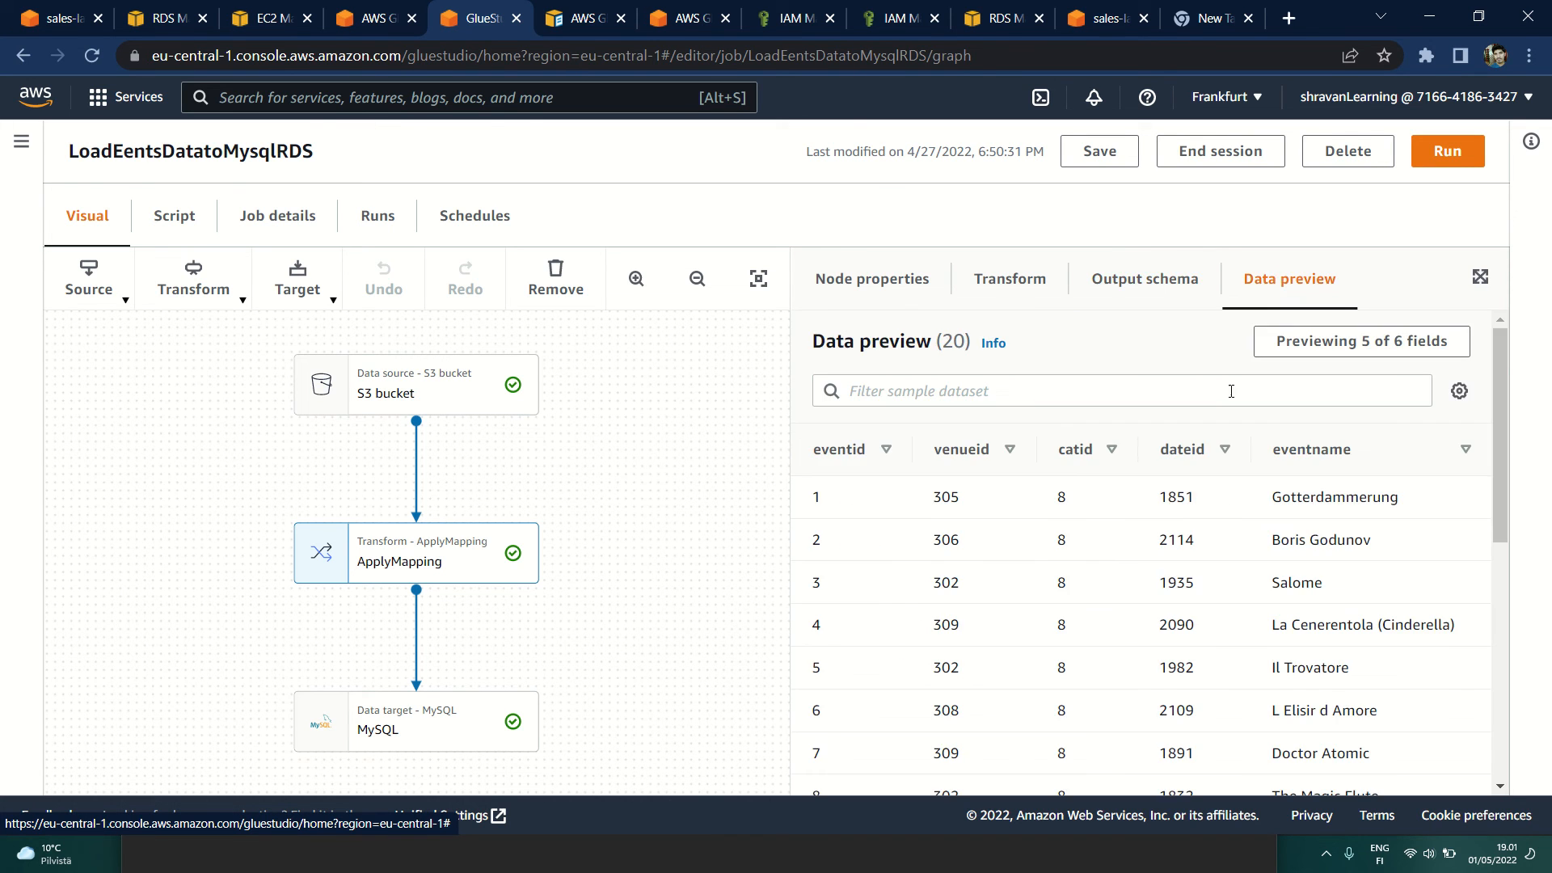
scroll(1109, 642, down, 2)
scroll(1108, 641, up, 2)
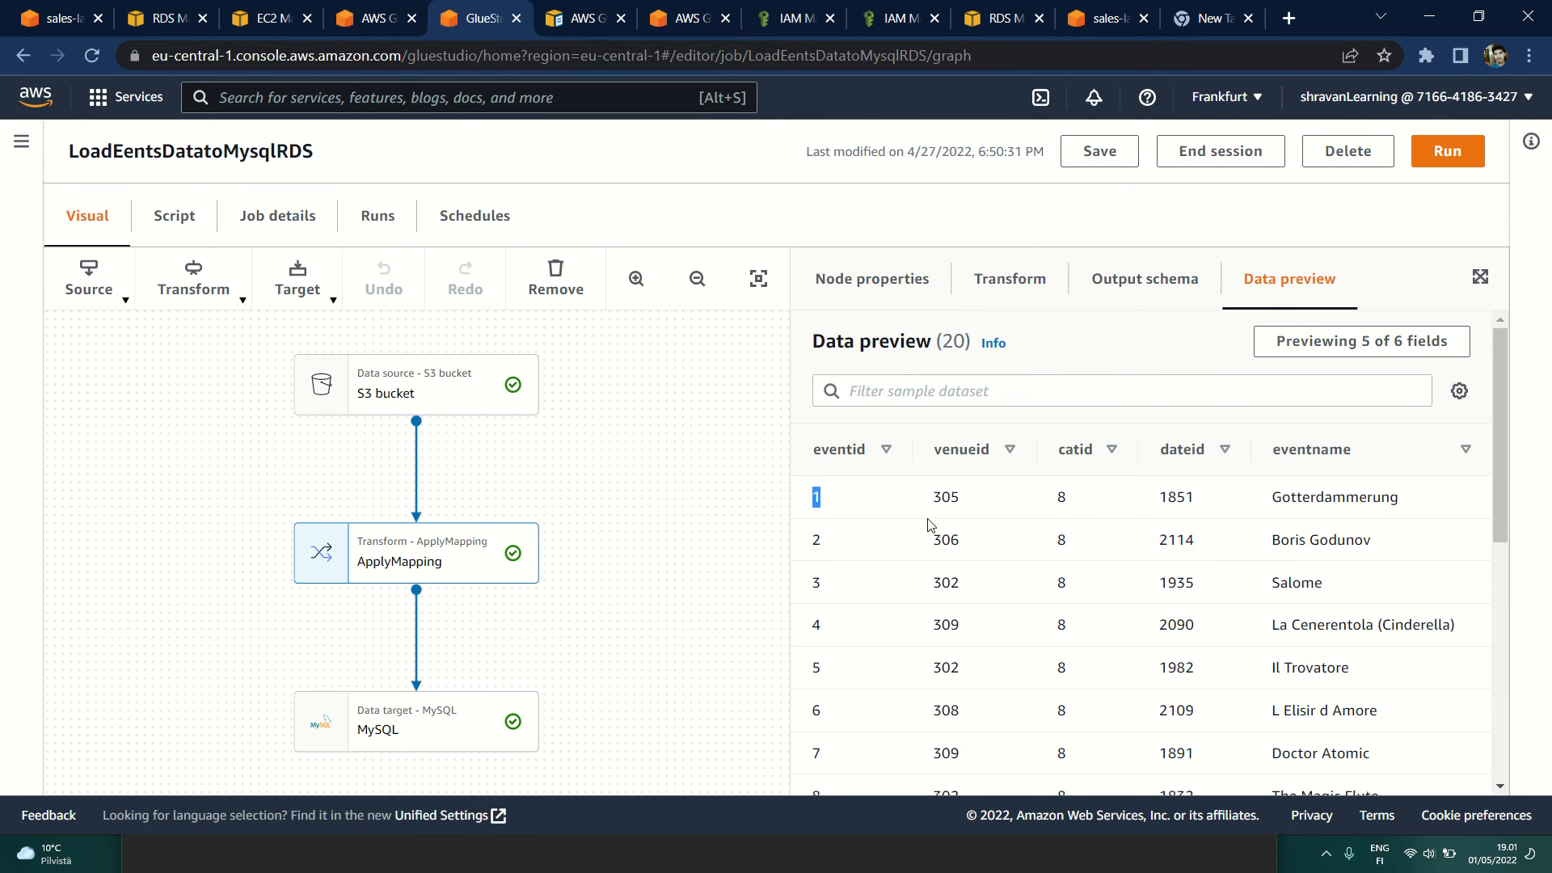
double_click(942, 498)
double_click(1057, 497)
drag(1158, 501, 1442, 504)
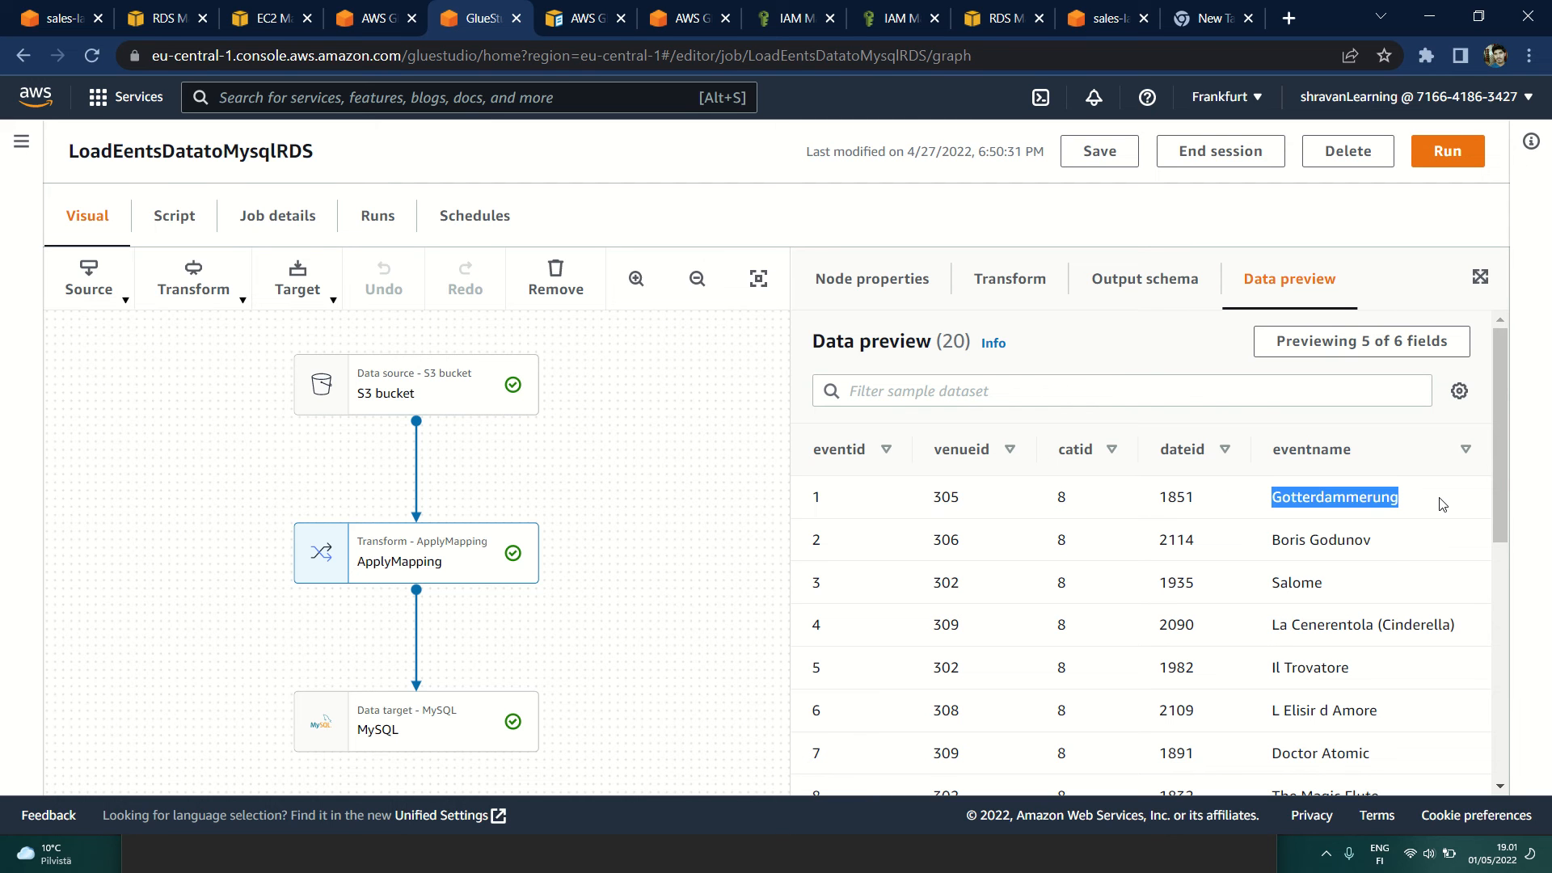
Step: Add starttime to the fields shown in the ApplyMapping node's data preview and check its values
click(1419, 360)
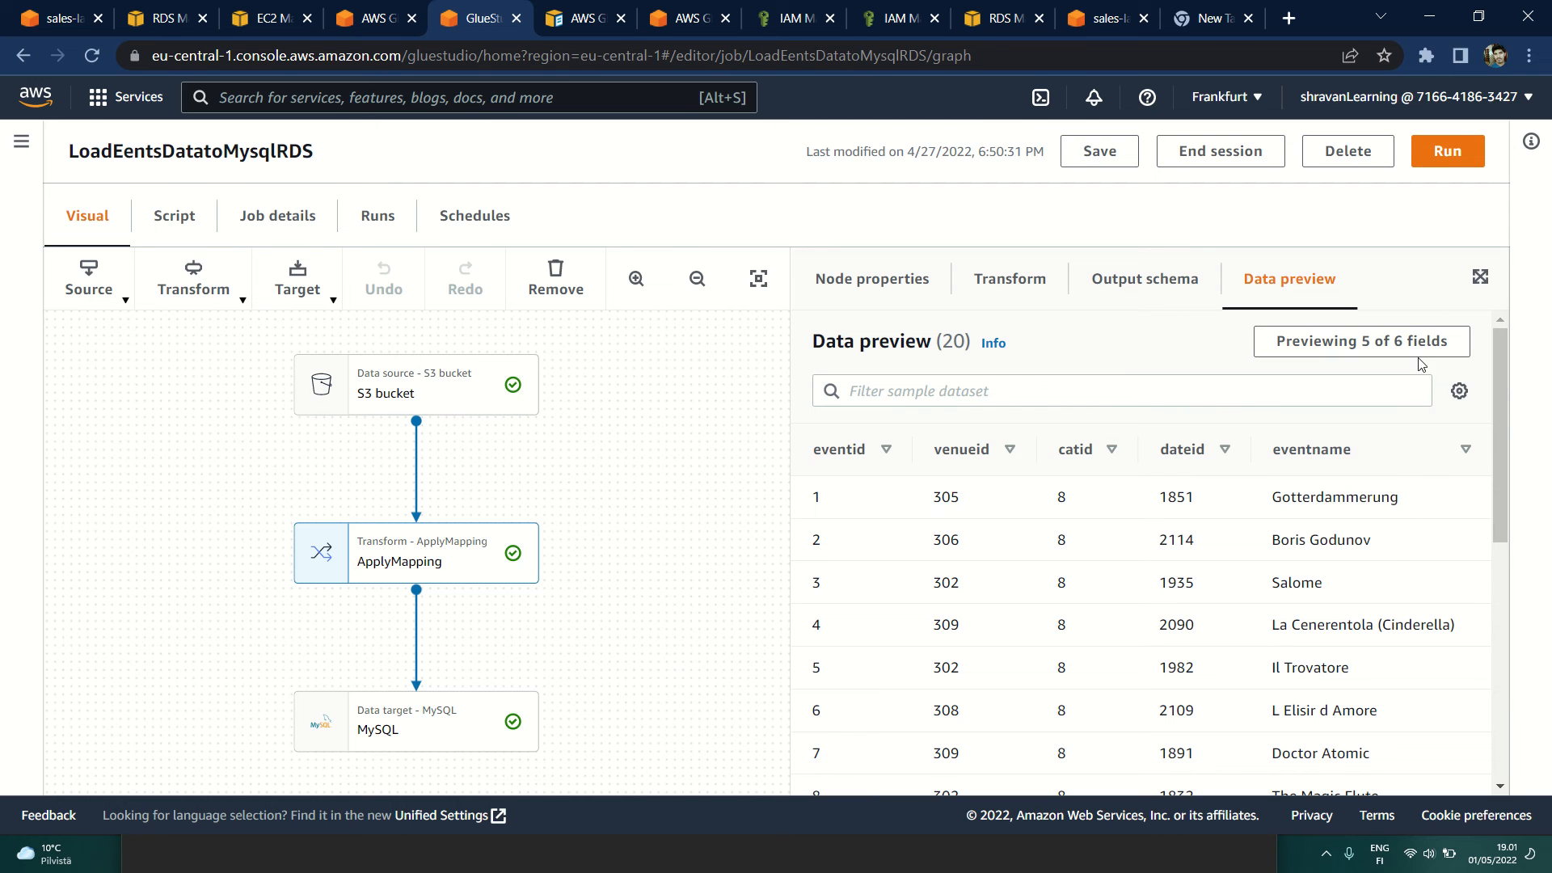
click(390, 580)
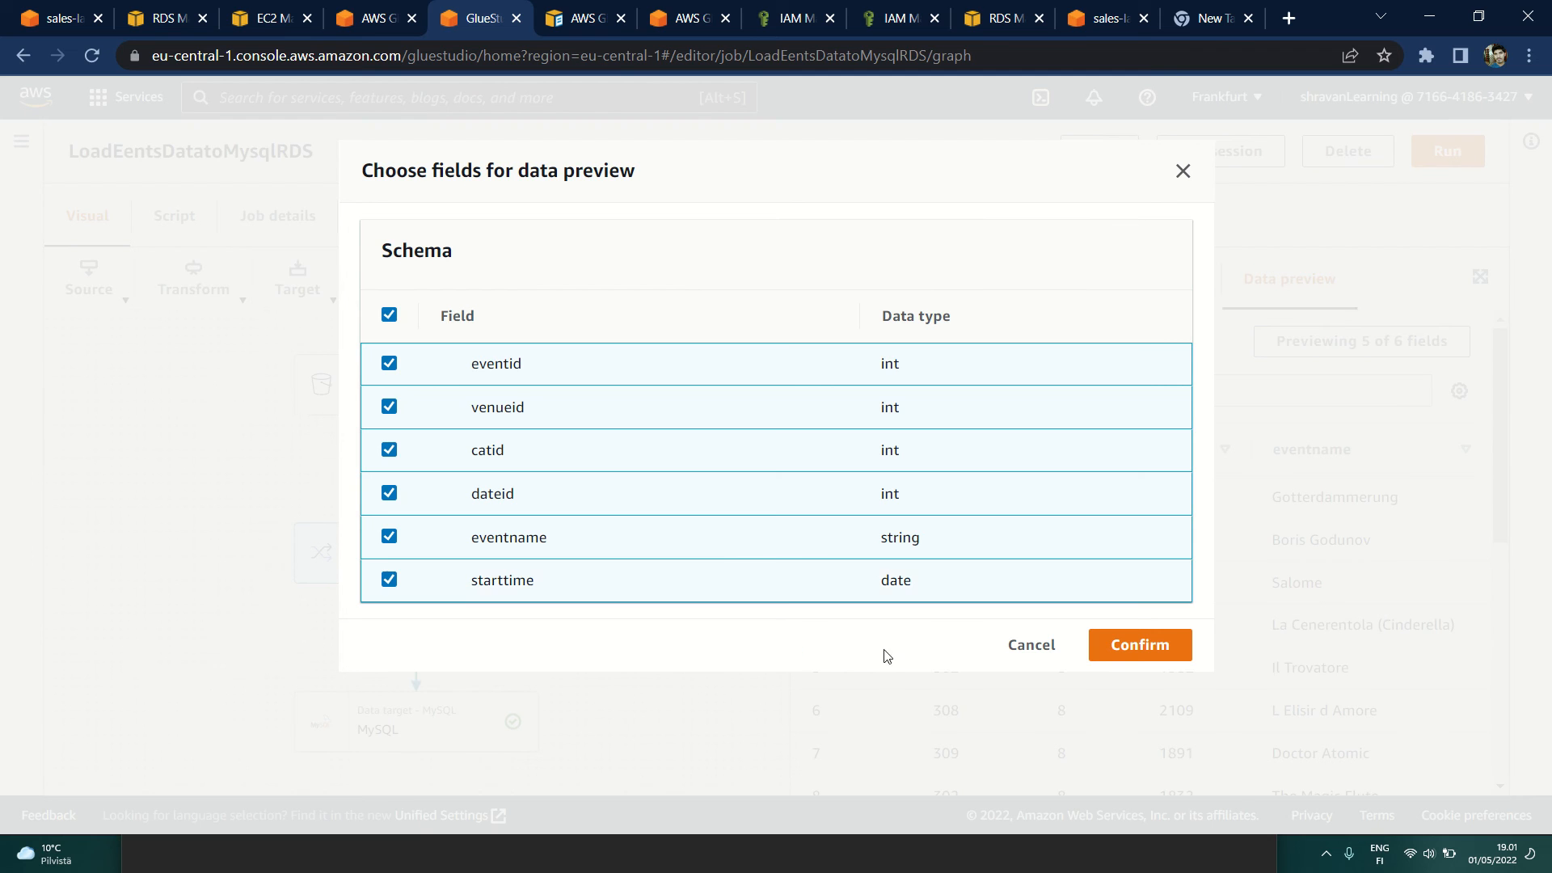
click(1108, 657)
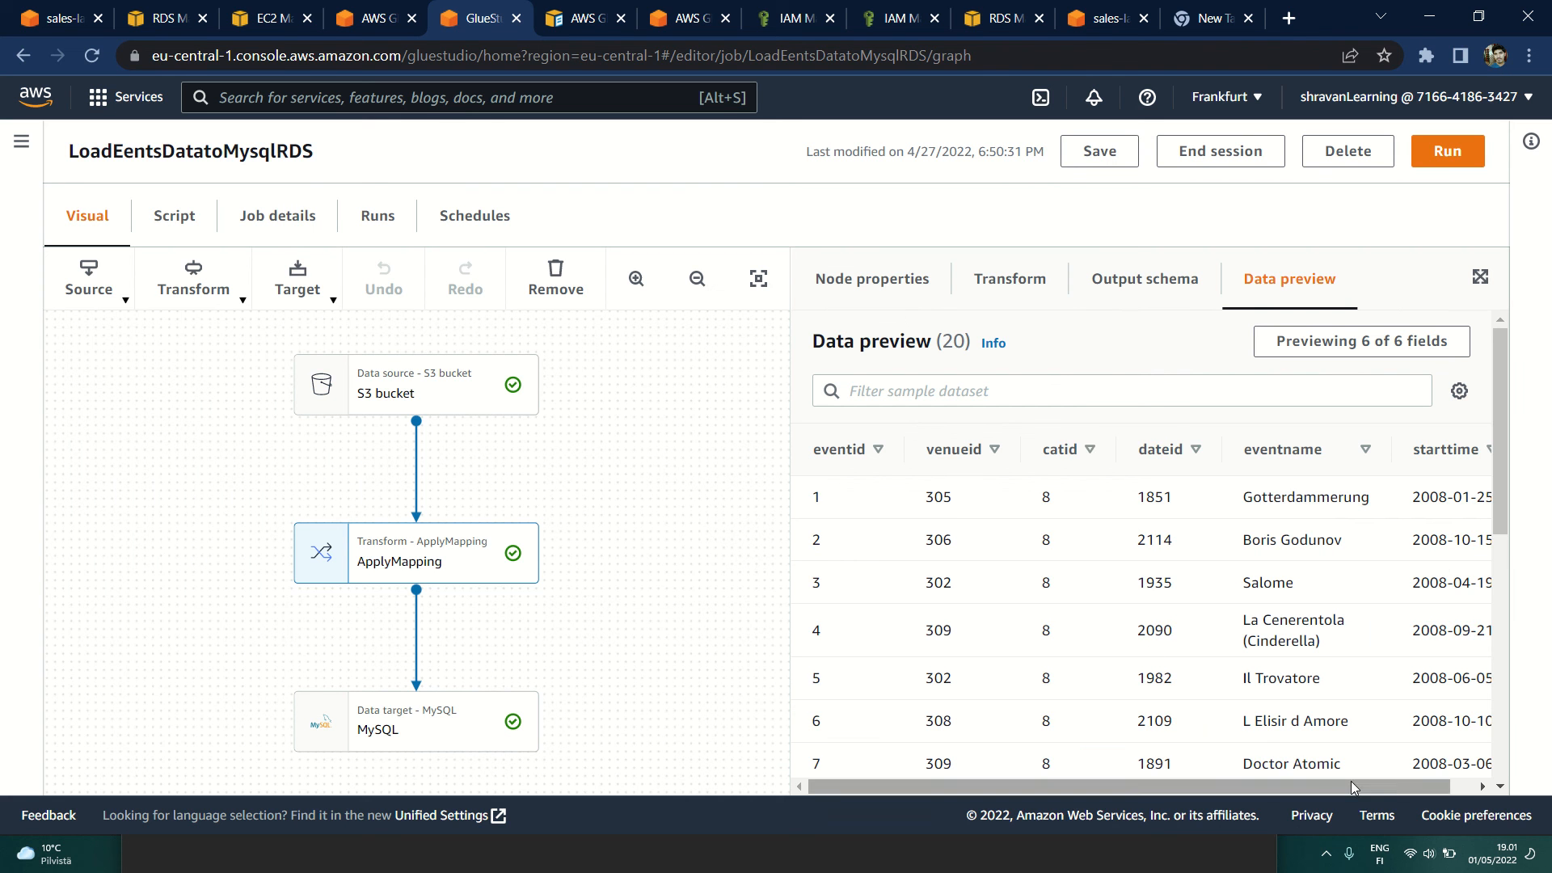
drag(1350, 781, 1421, 778)
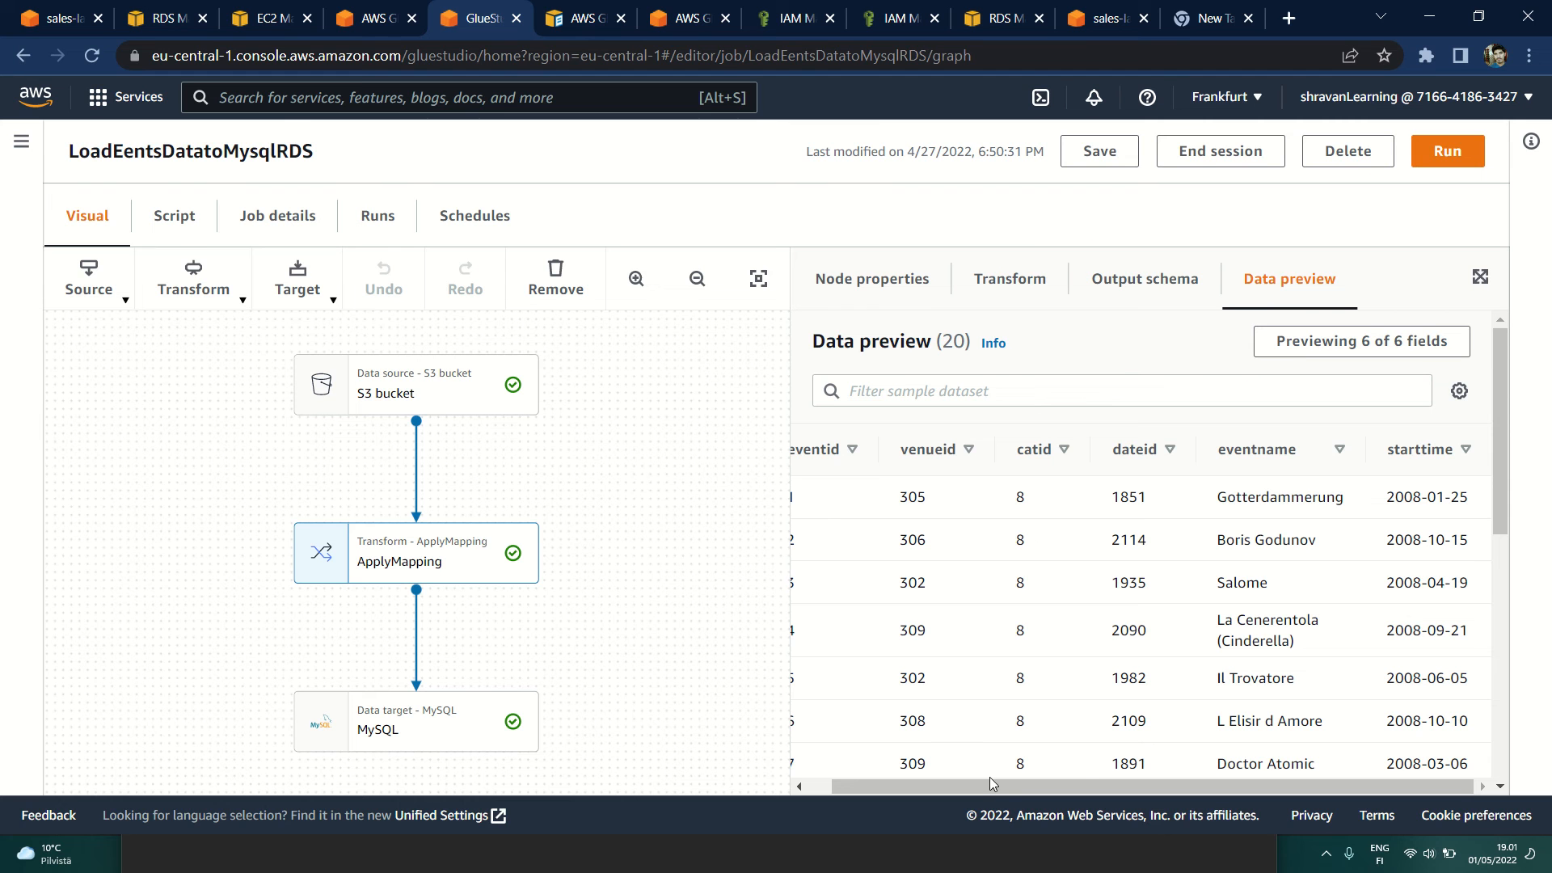
drag(996, 783, 856, 787)
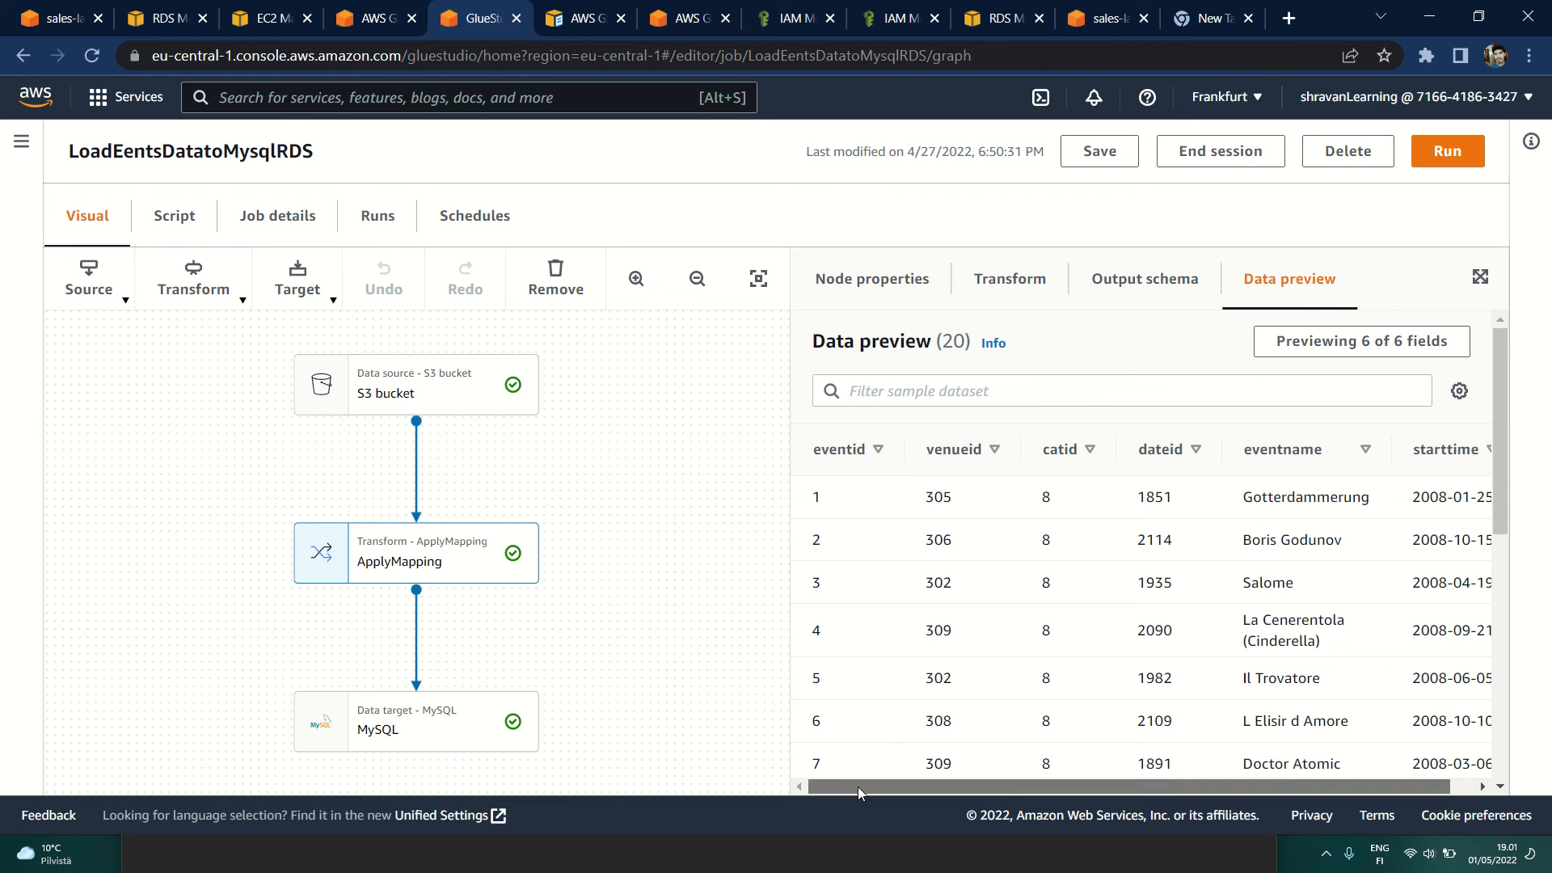
Step: Compare the ApplyMapping source-to-target key mappings with the node's output schema and data preview
click(990, 278)
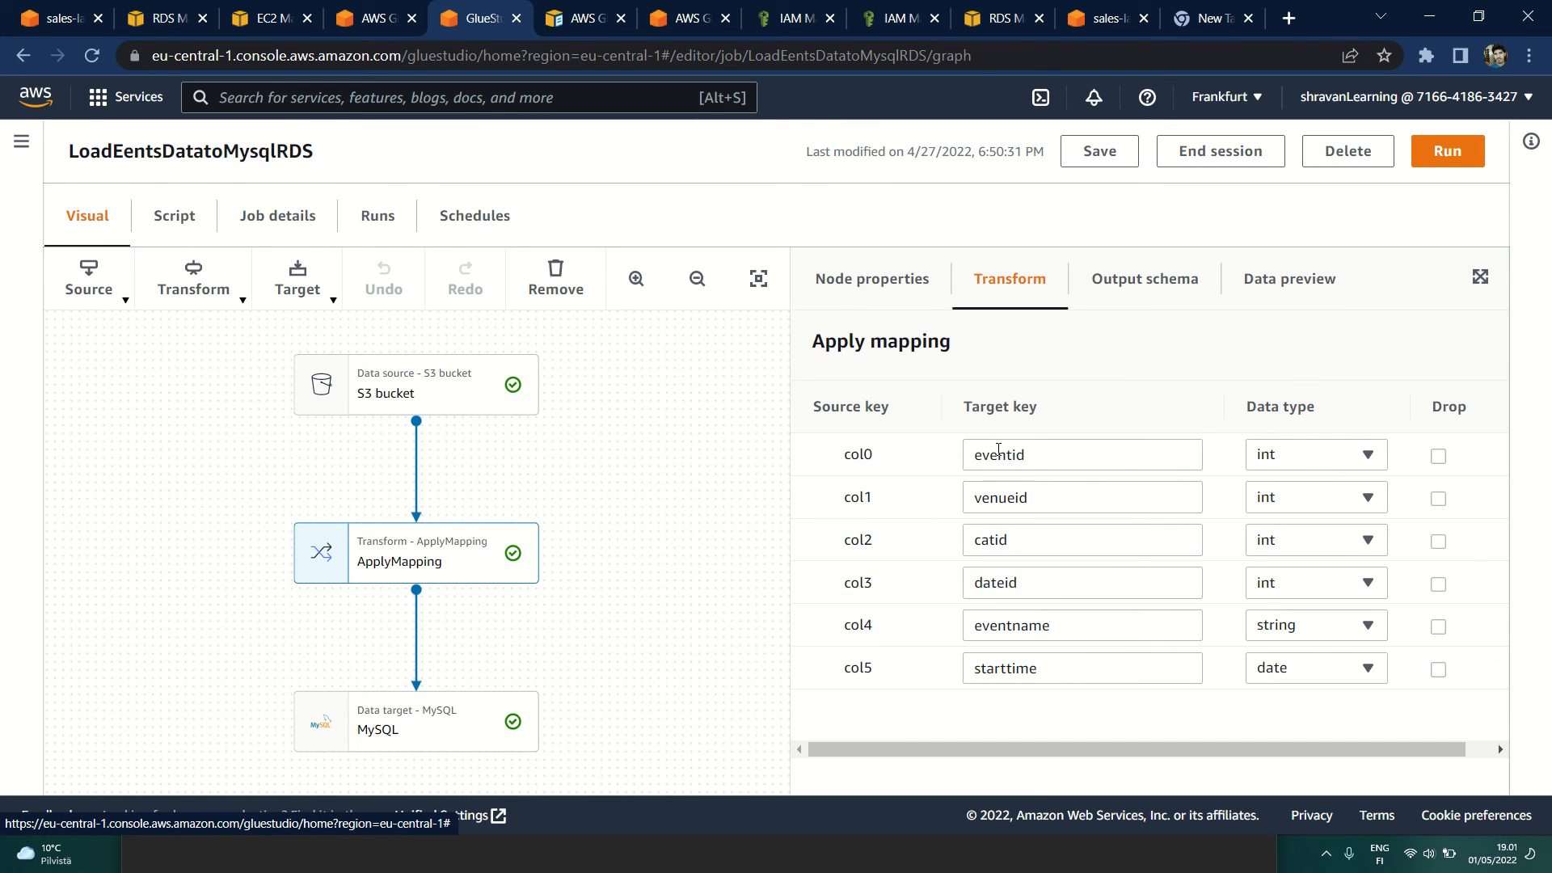
drag(833, 462, 905, 464)
click(1031, 455)
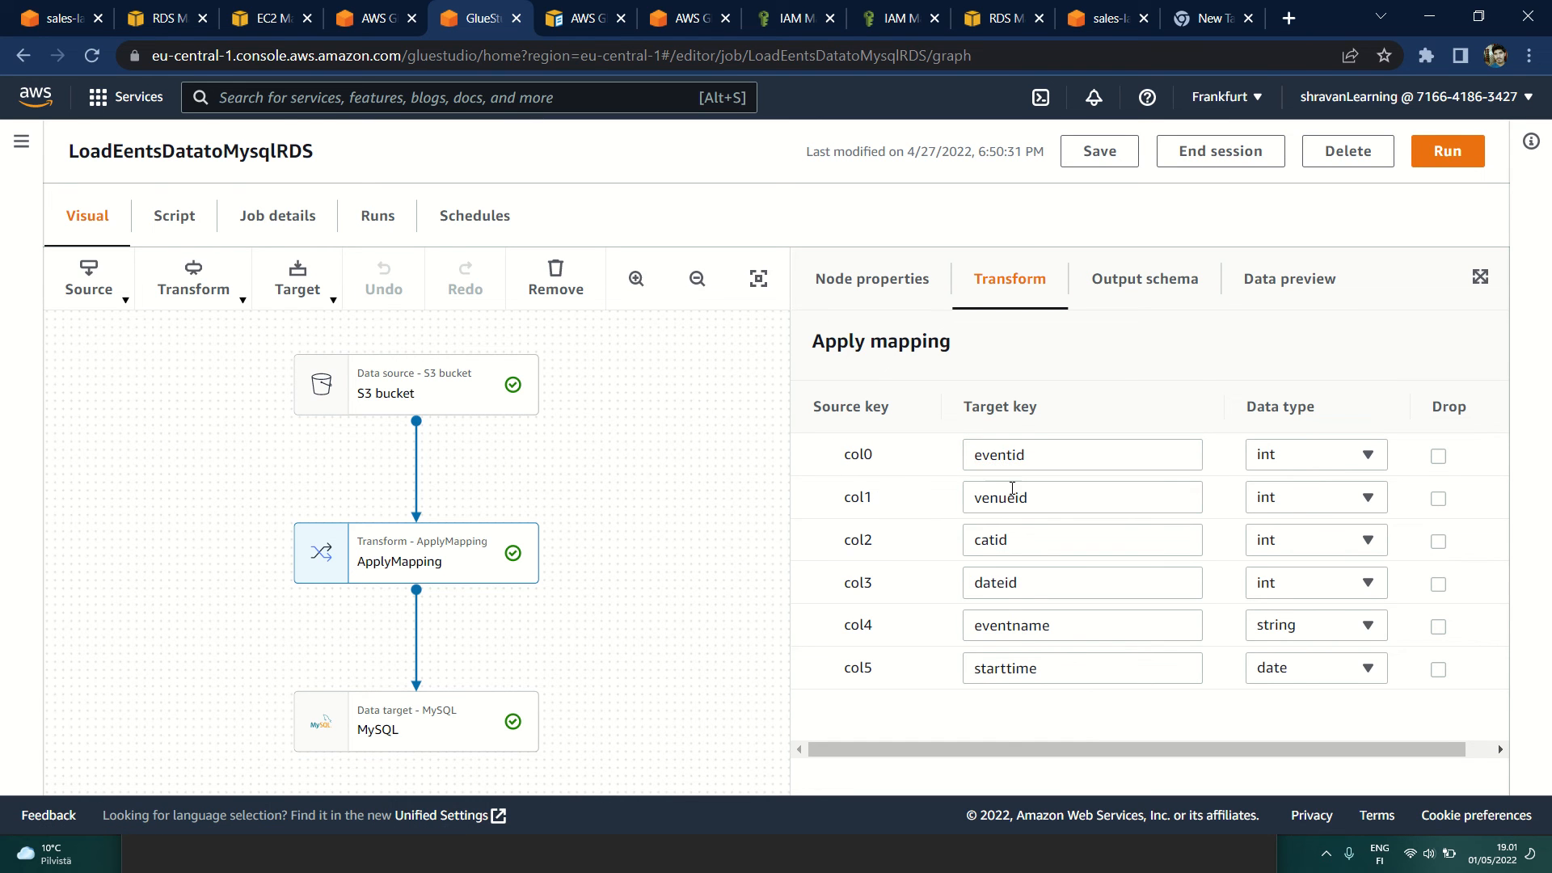
click(1021, 495)
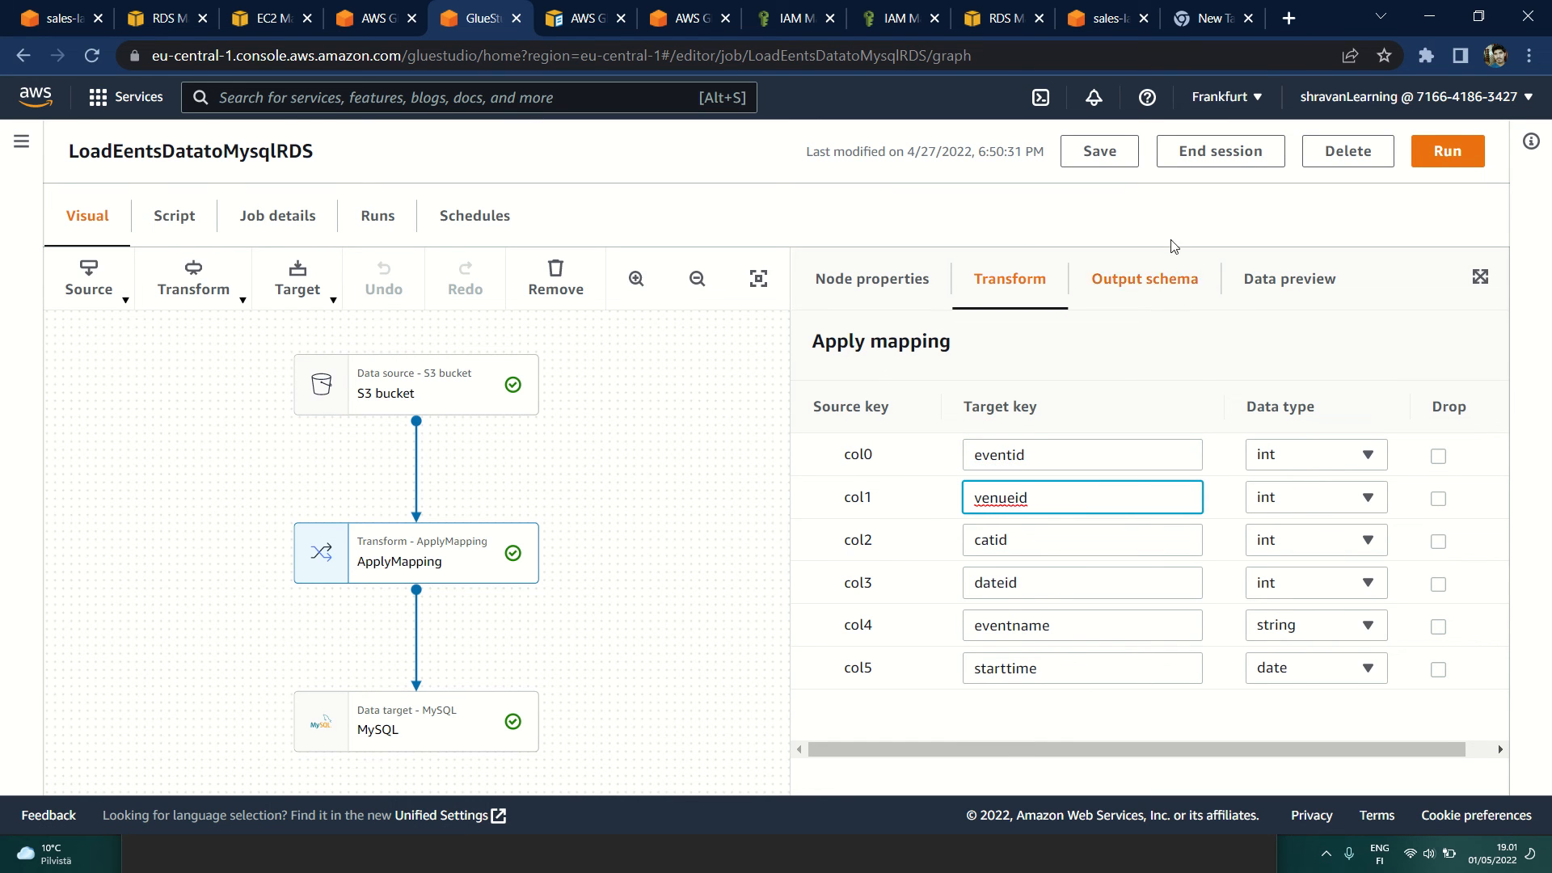
click(1145, 285)
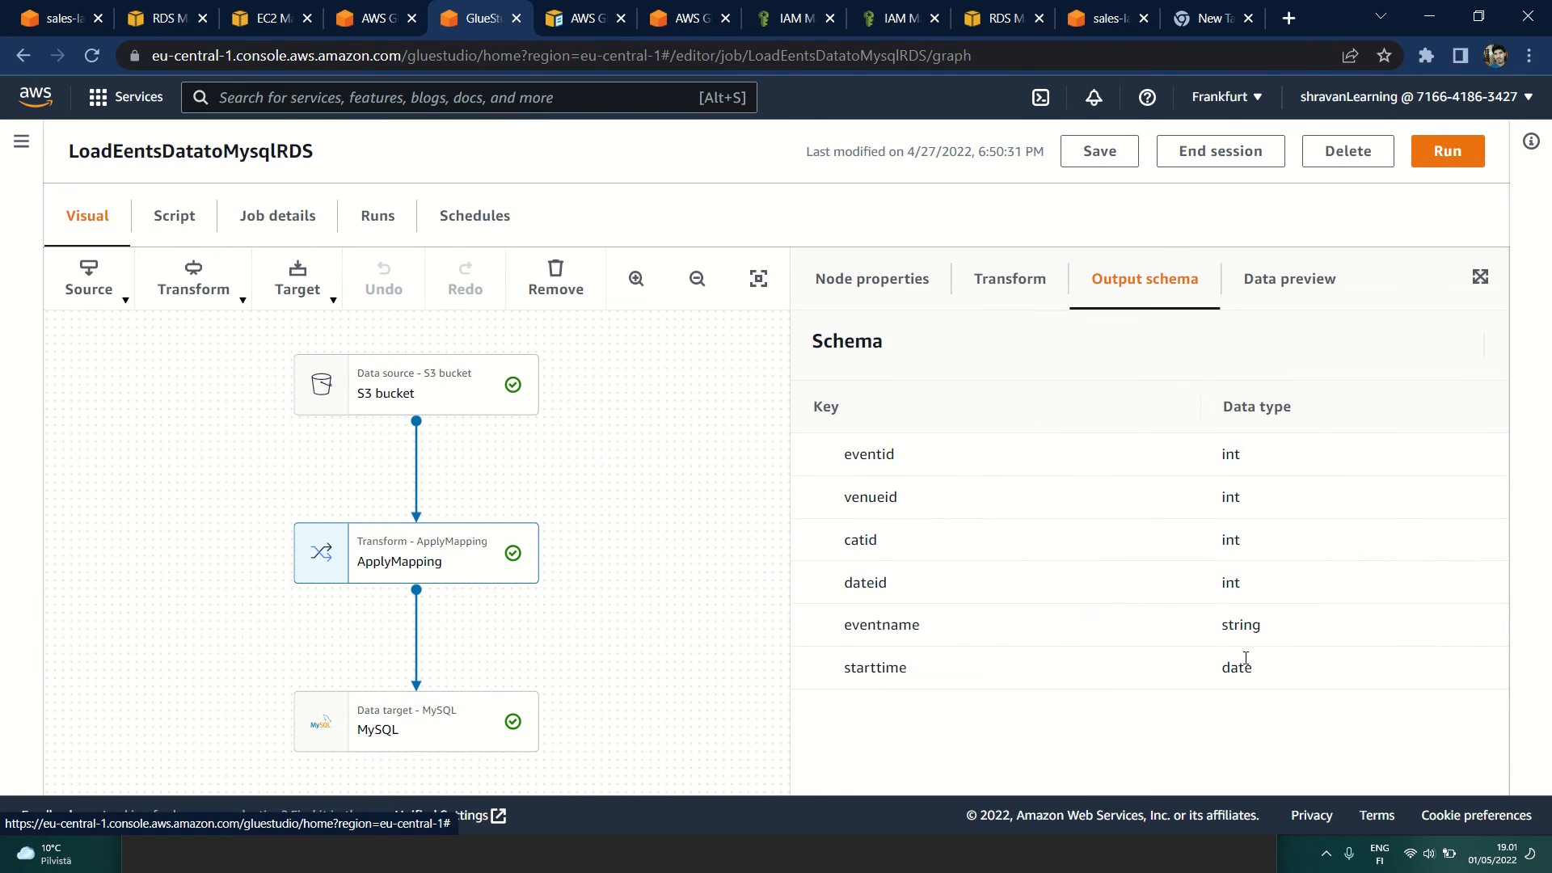
click(1244, 299)
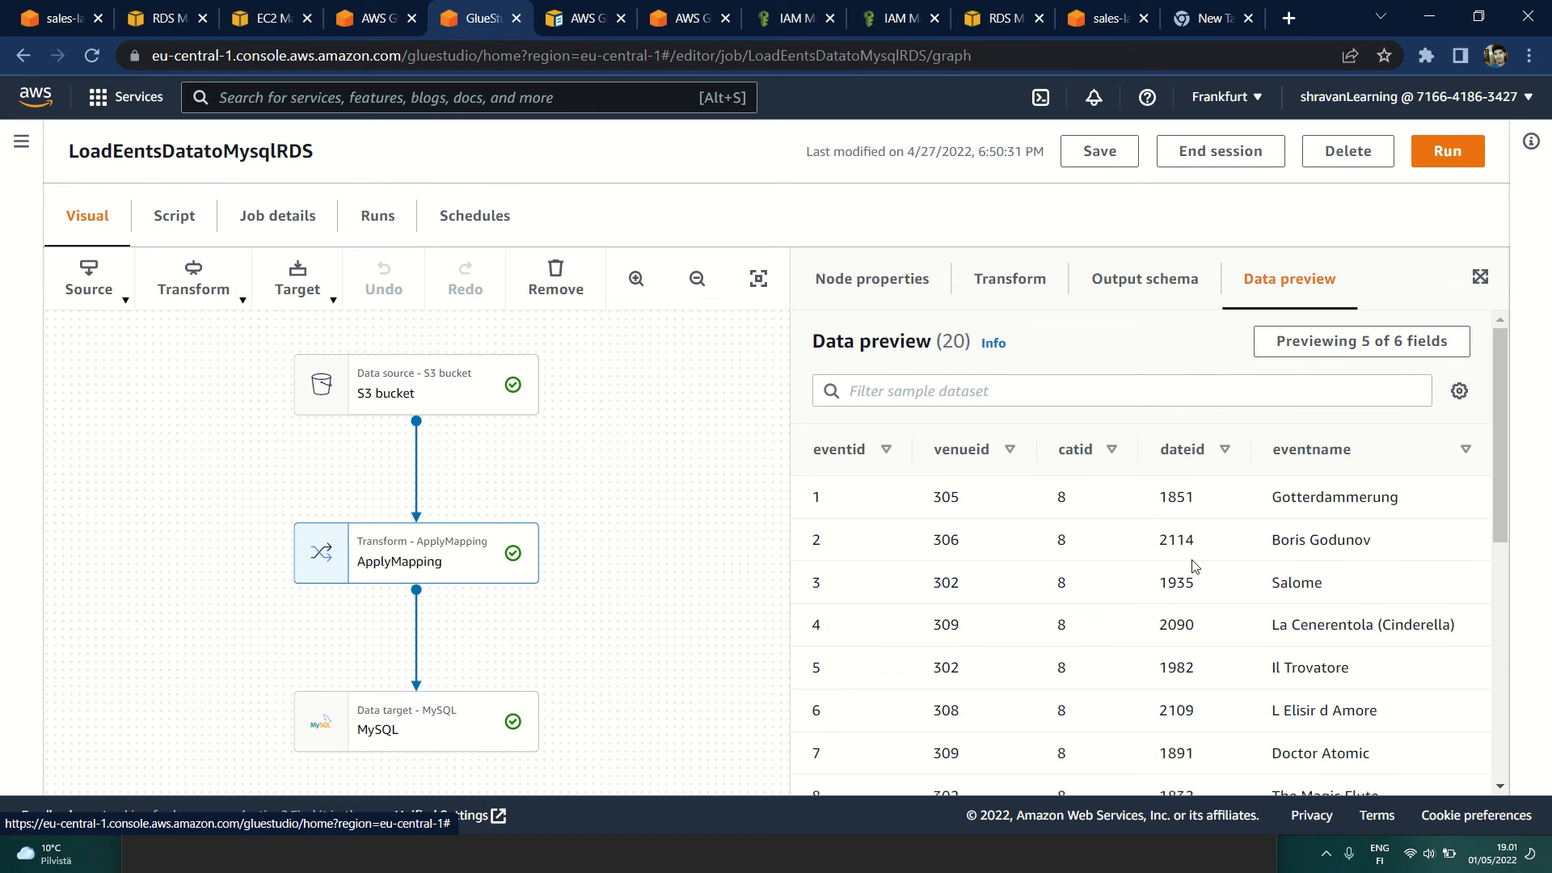
Step: Check the MySQL target node's output schema, data preview, and selected database and table
click(402, 735)
click(1248, 296)
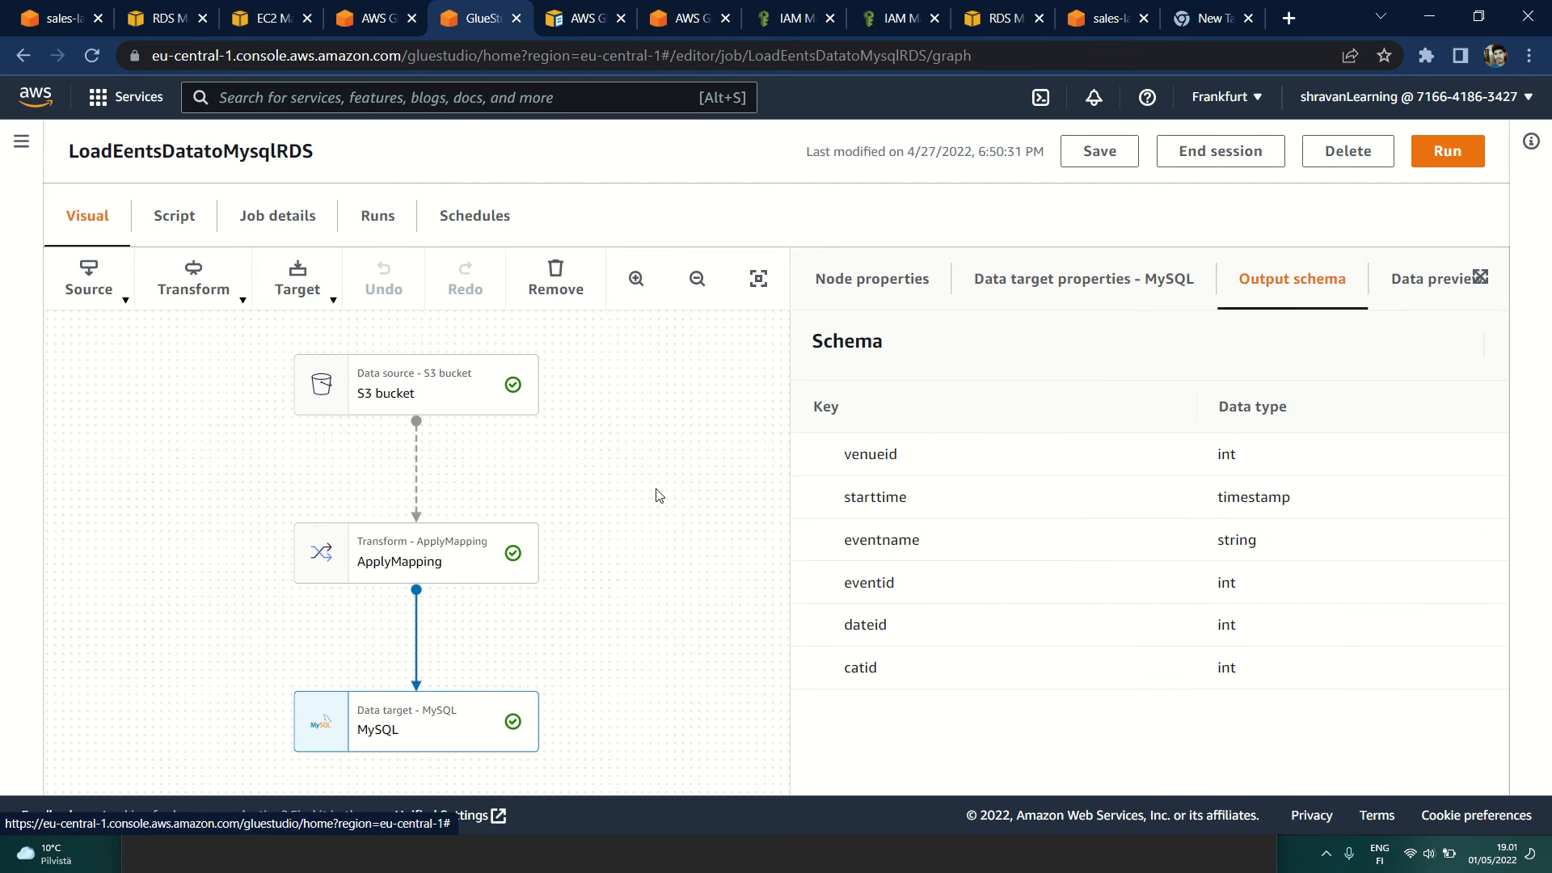
click(1397, 280)
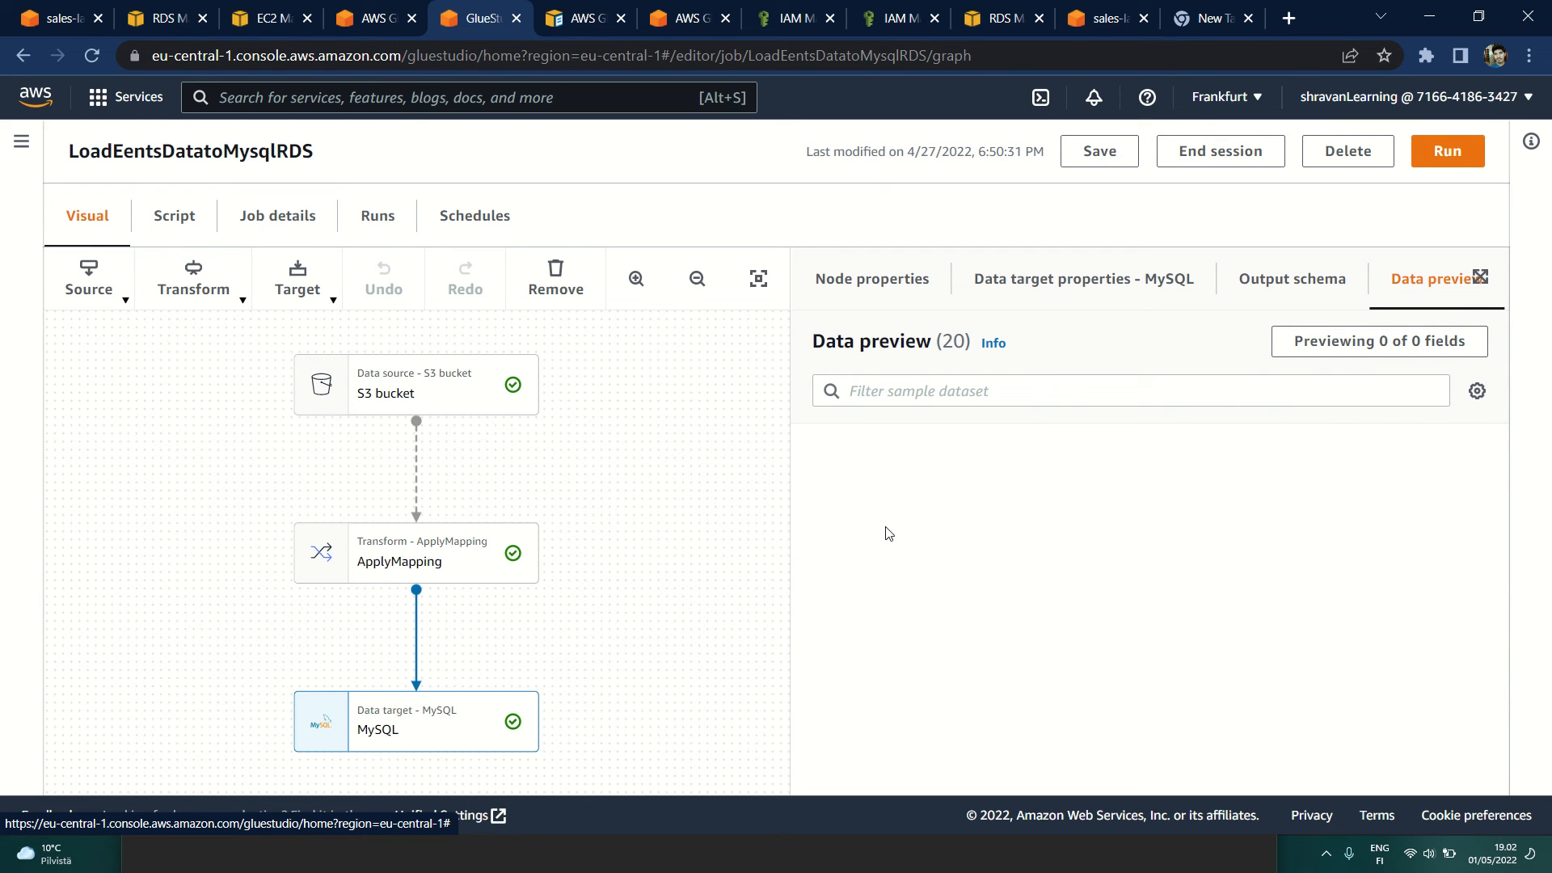
click(1073, 286)
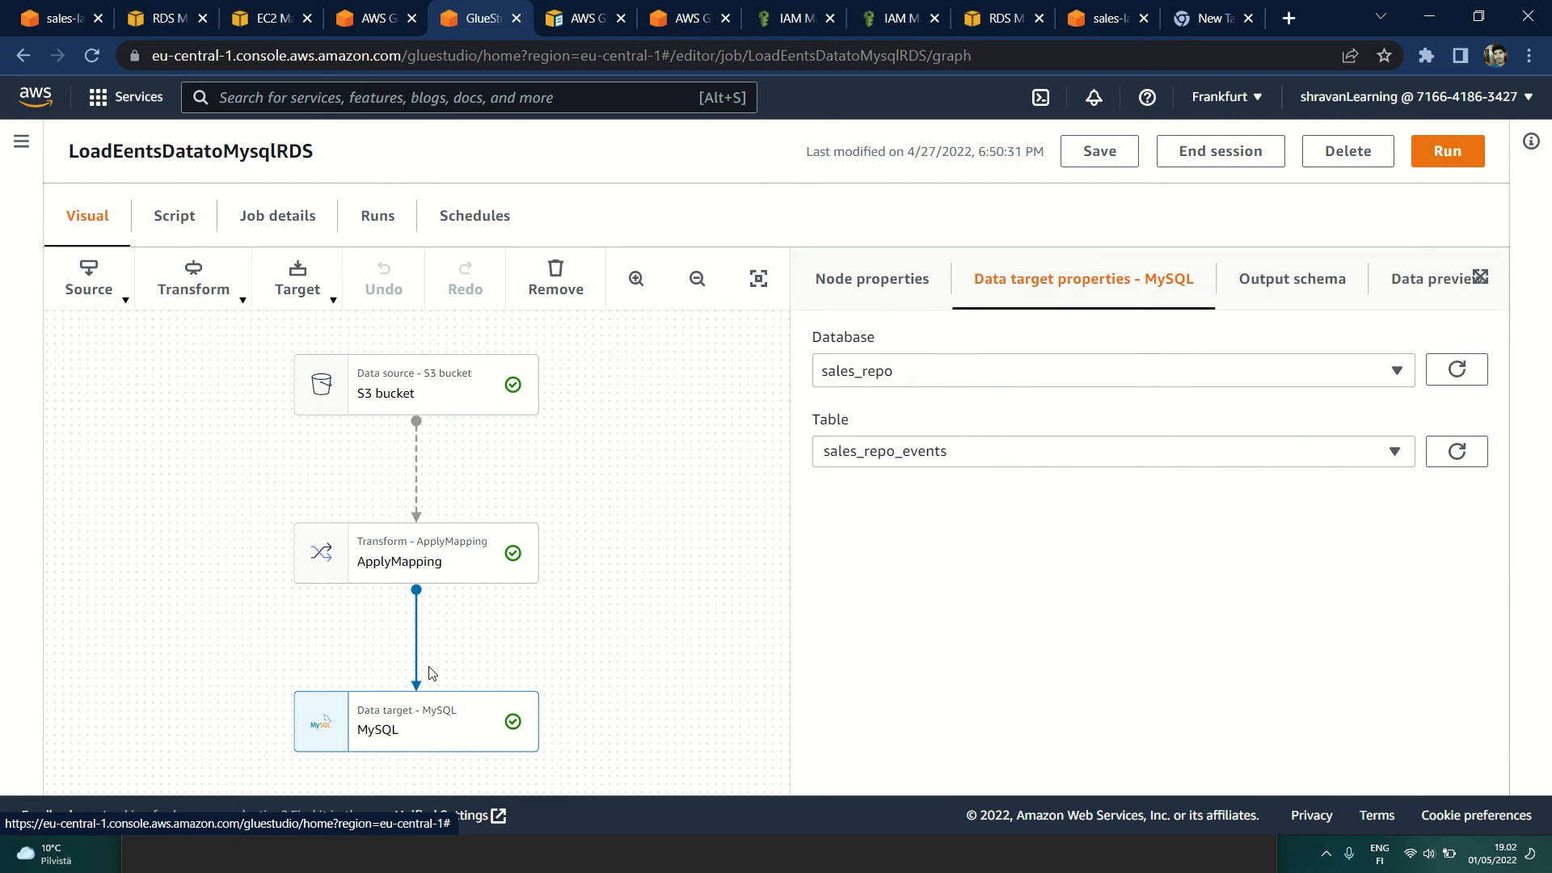
Step: Recheck the ApplyMapping node's mapping and data preview, and review the status and details of the job's recent runs
click(430, 575)
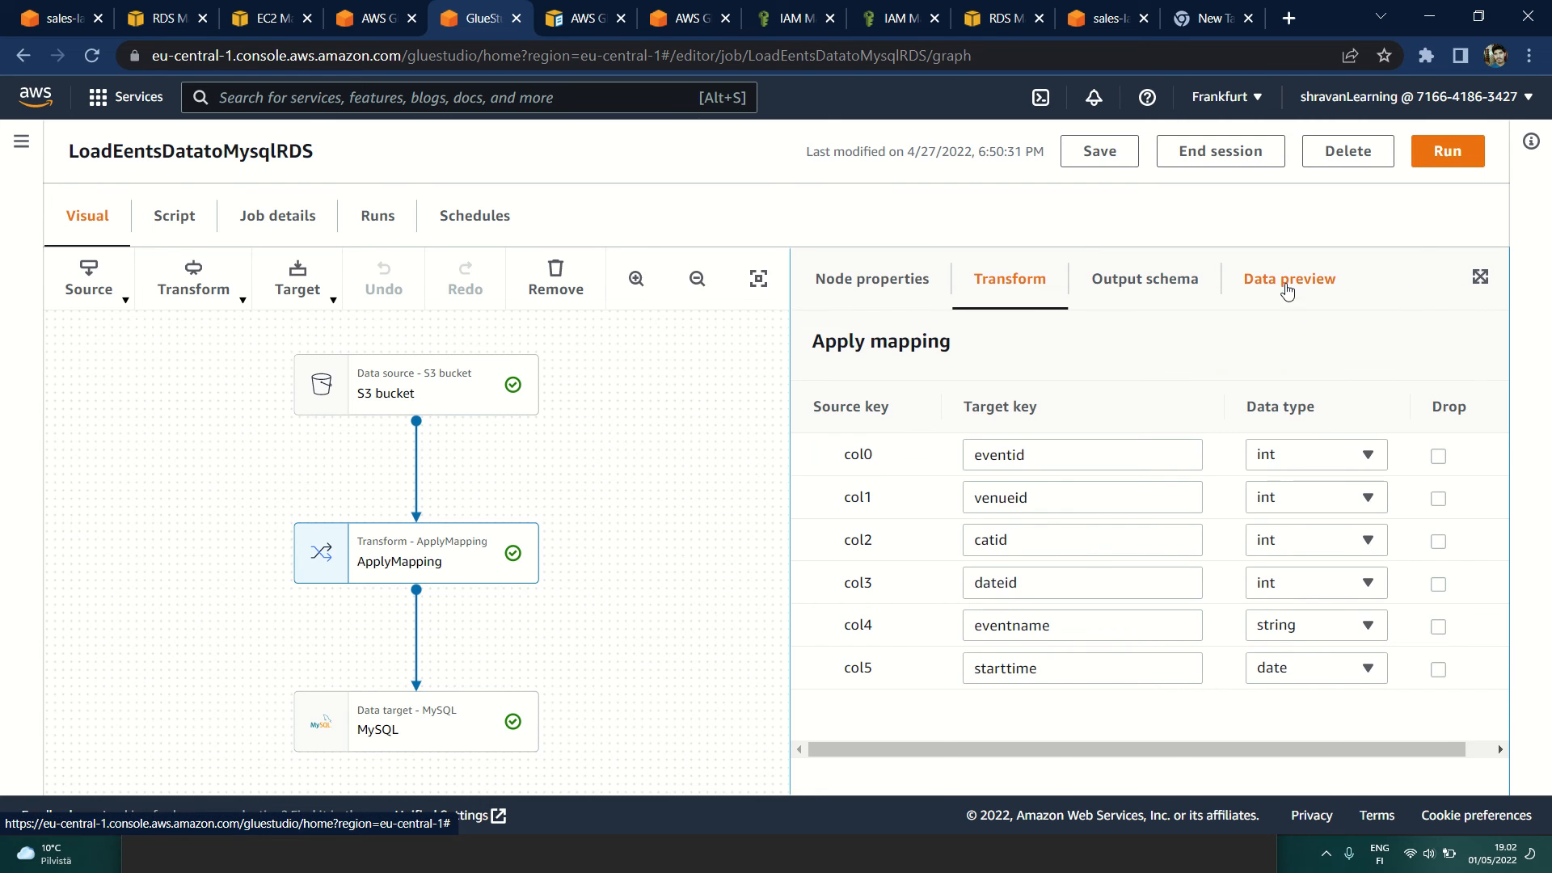
click(1287, 287)
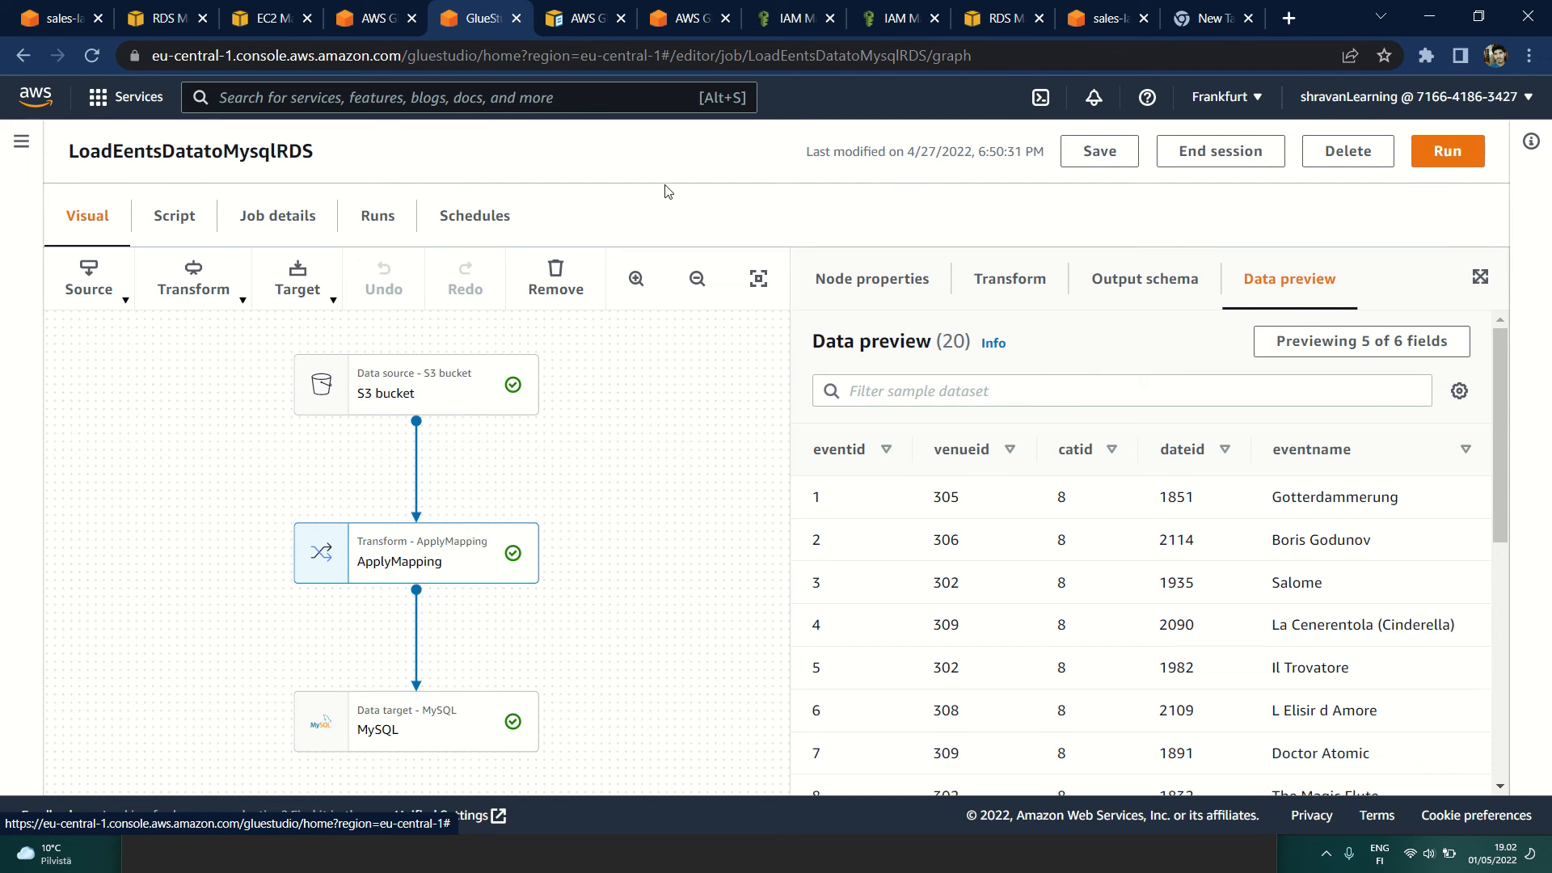
click(386, 226)
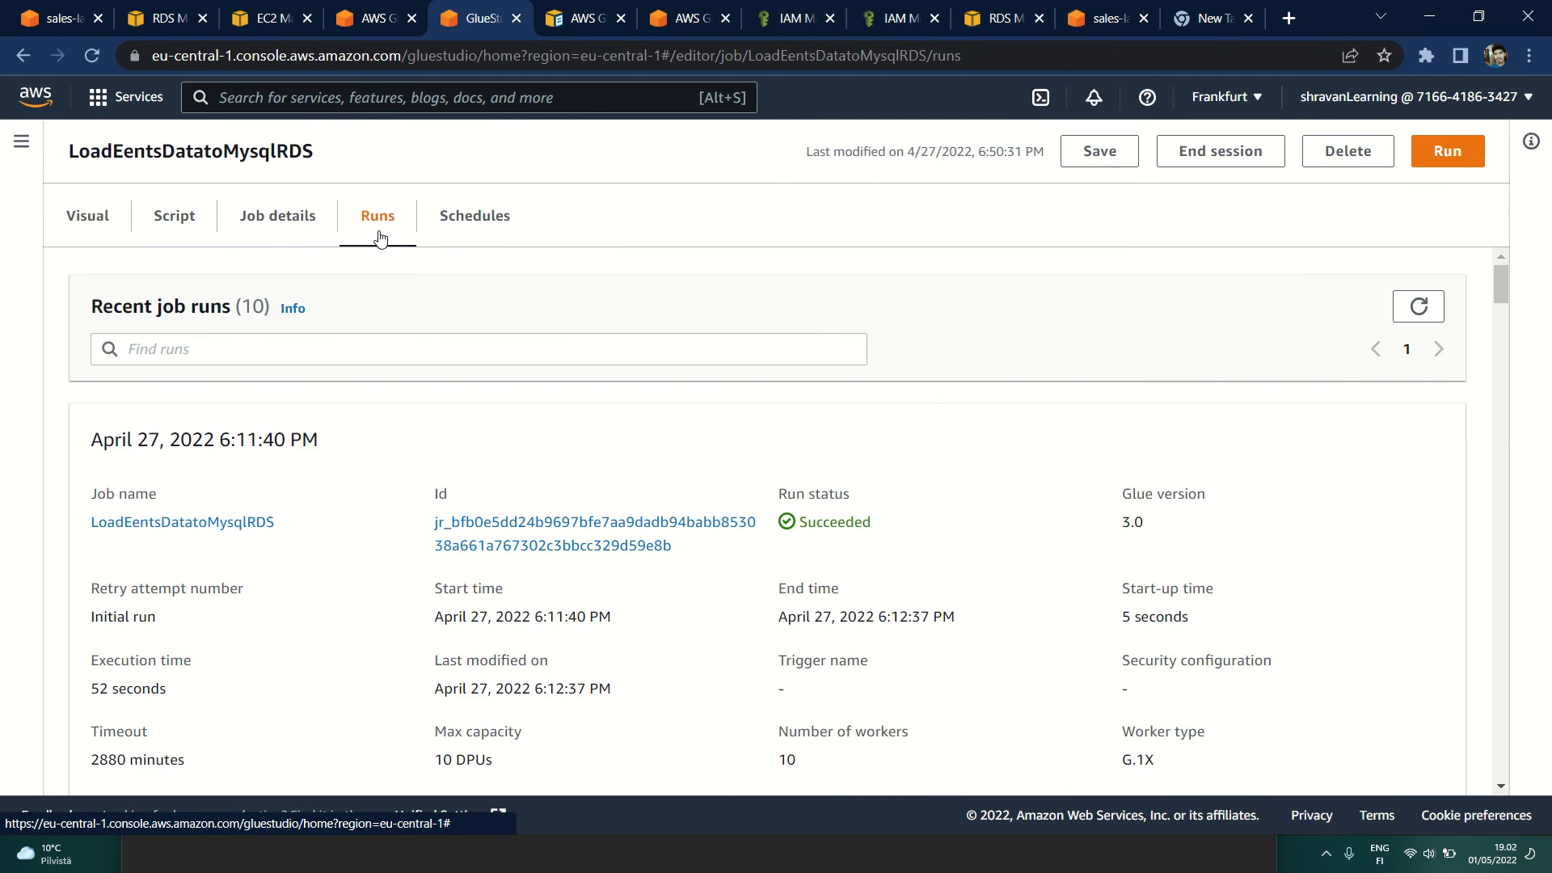
scroll(424, 520, down, 1)
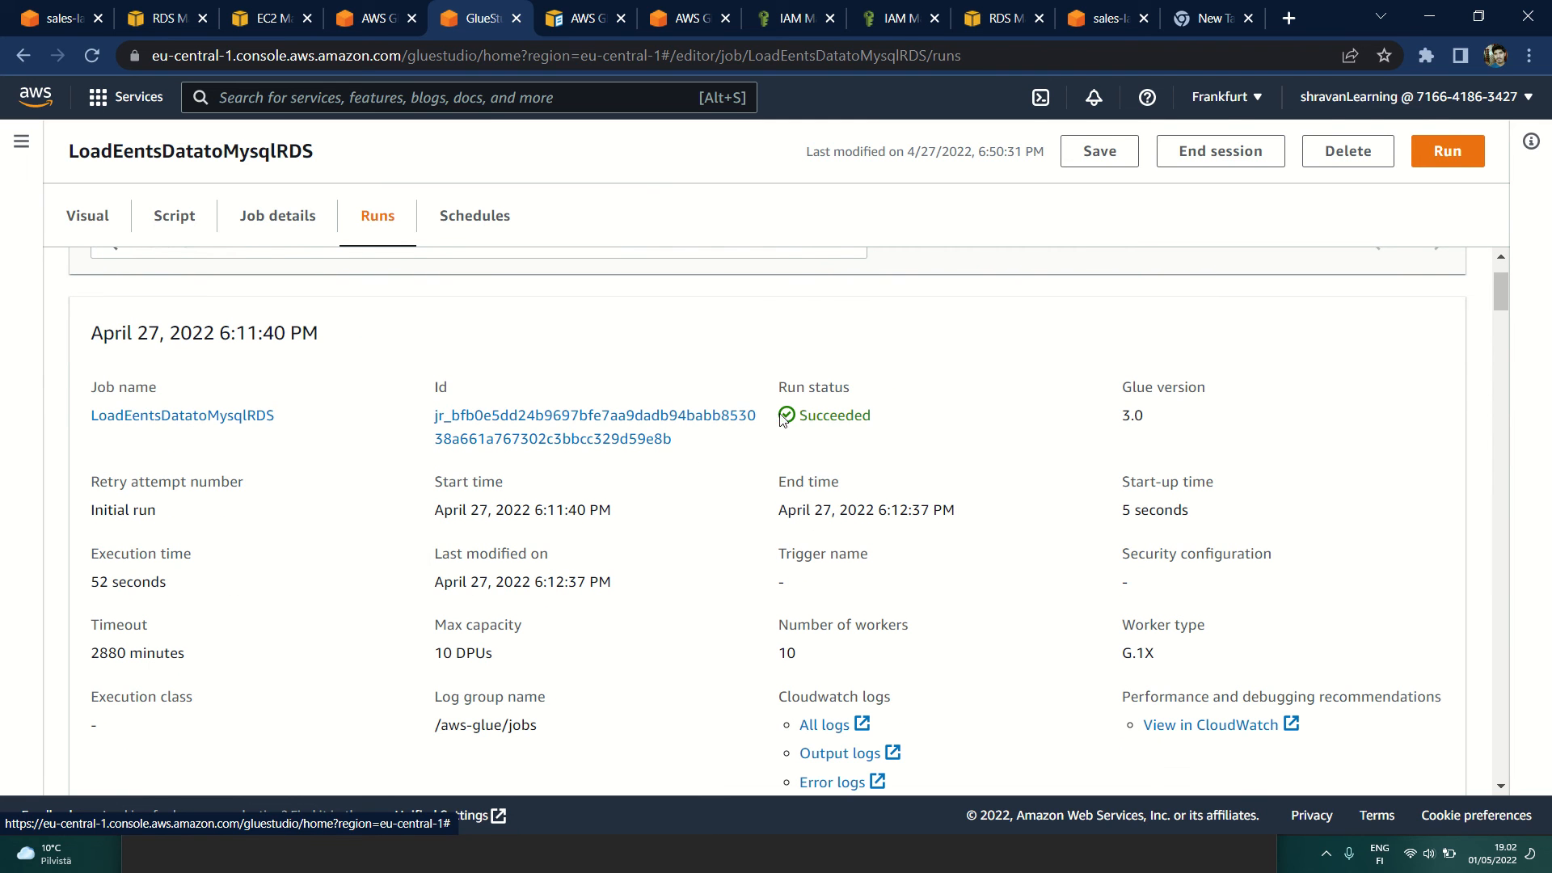
Step: Check the status and execution time of the job's April 27, 2022 6:11:40 PM run, and glance at the events data in MySQL Workbench
drag(879, 426, 801, 431)
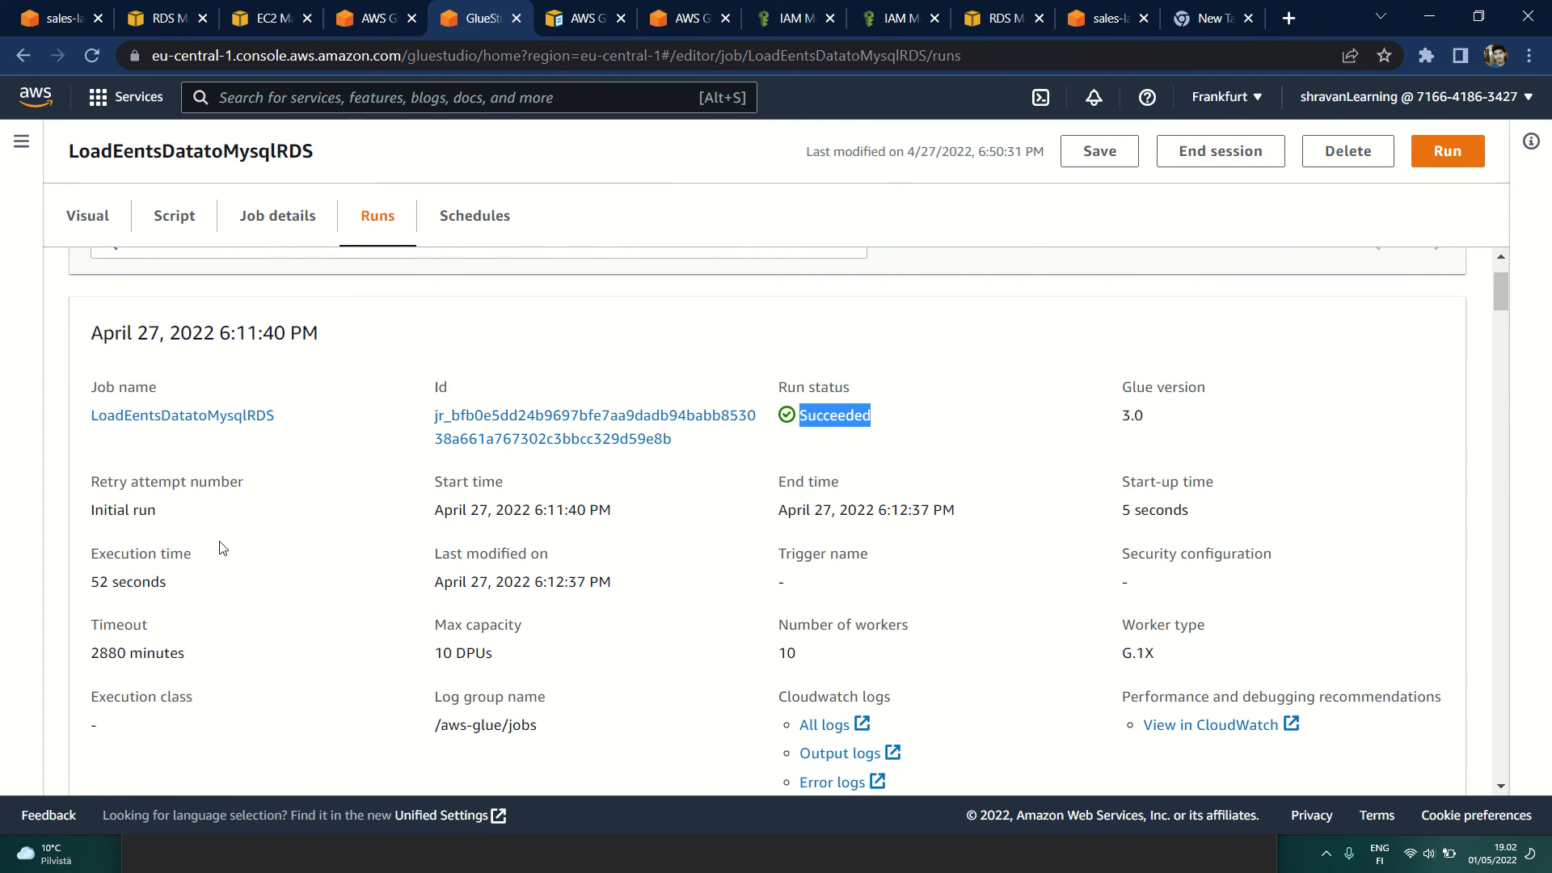
drag(191, 587, 115, 594)
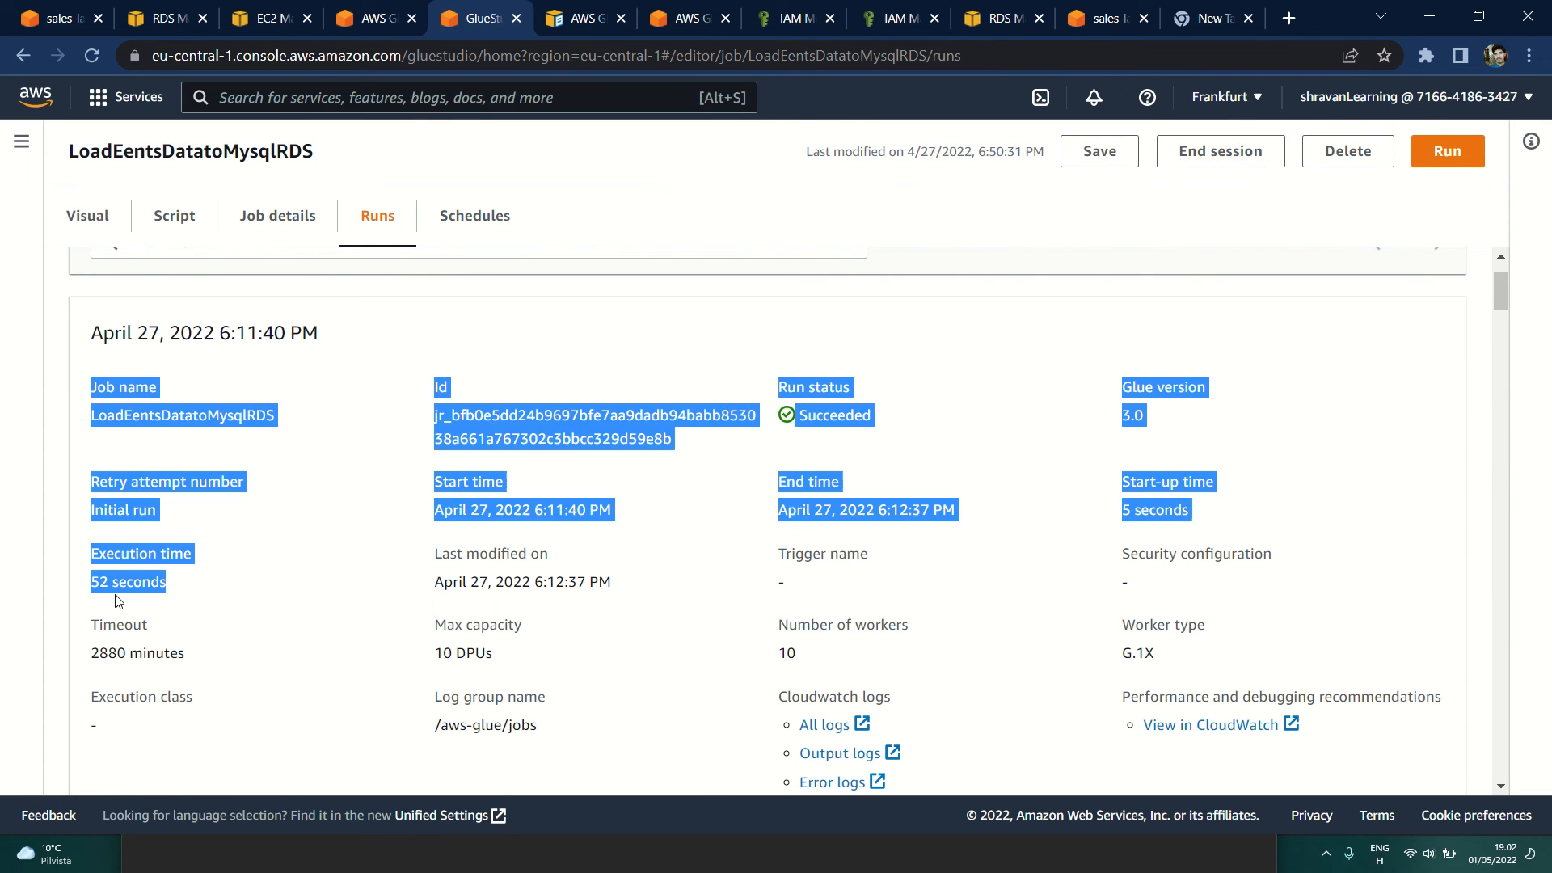
click(237, 594)
scroll(236, 594, down, 1)
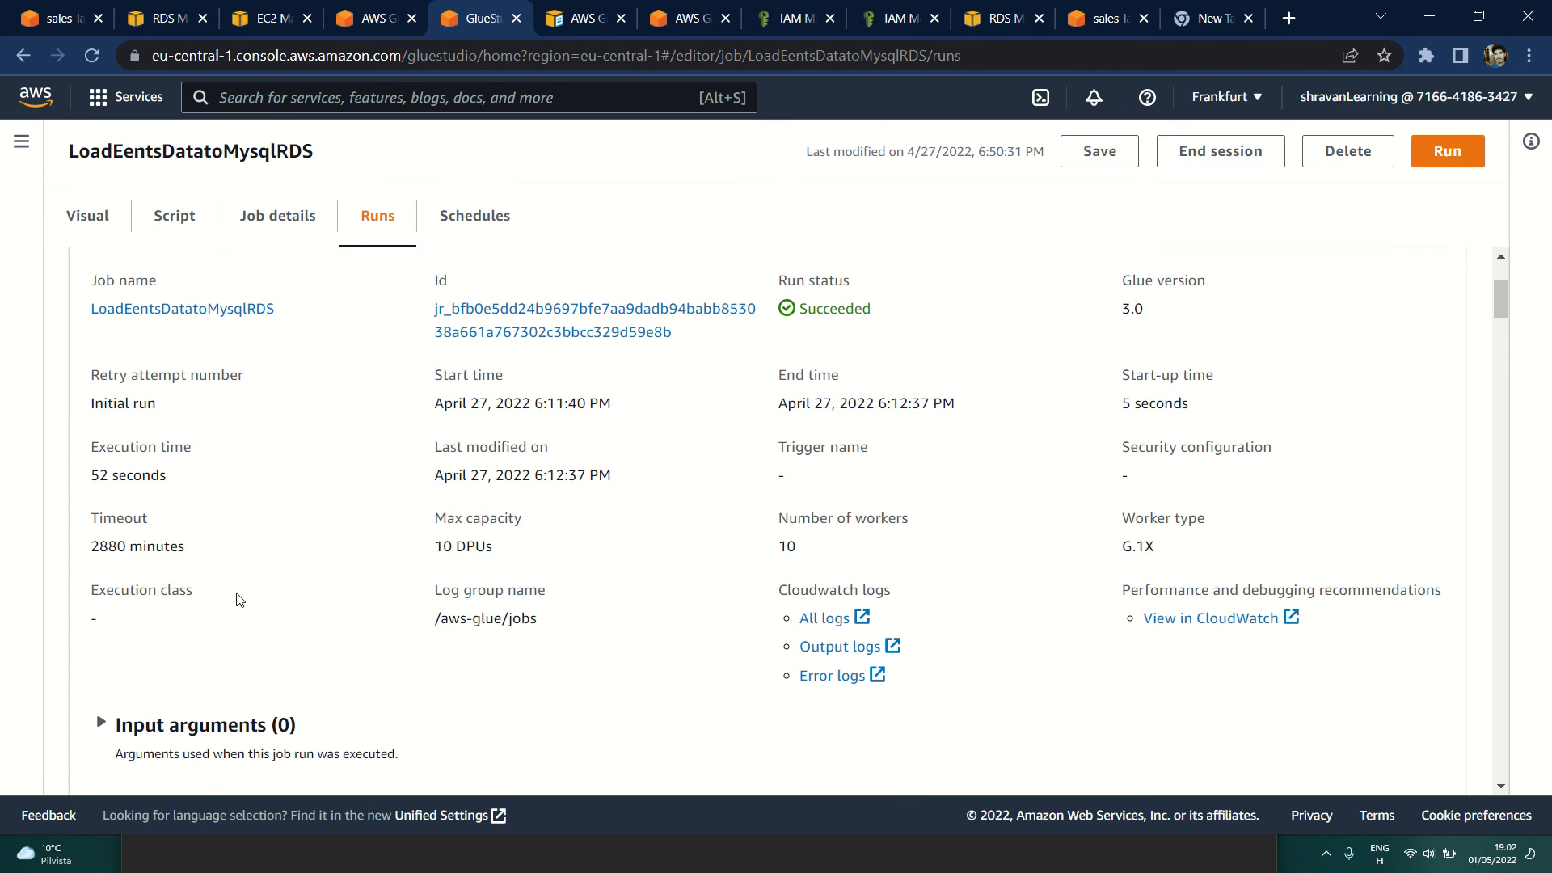
key(alt+Tab)
key(alt+Tab)
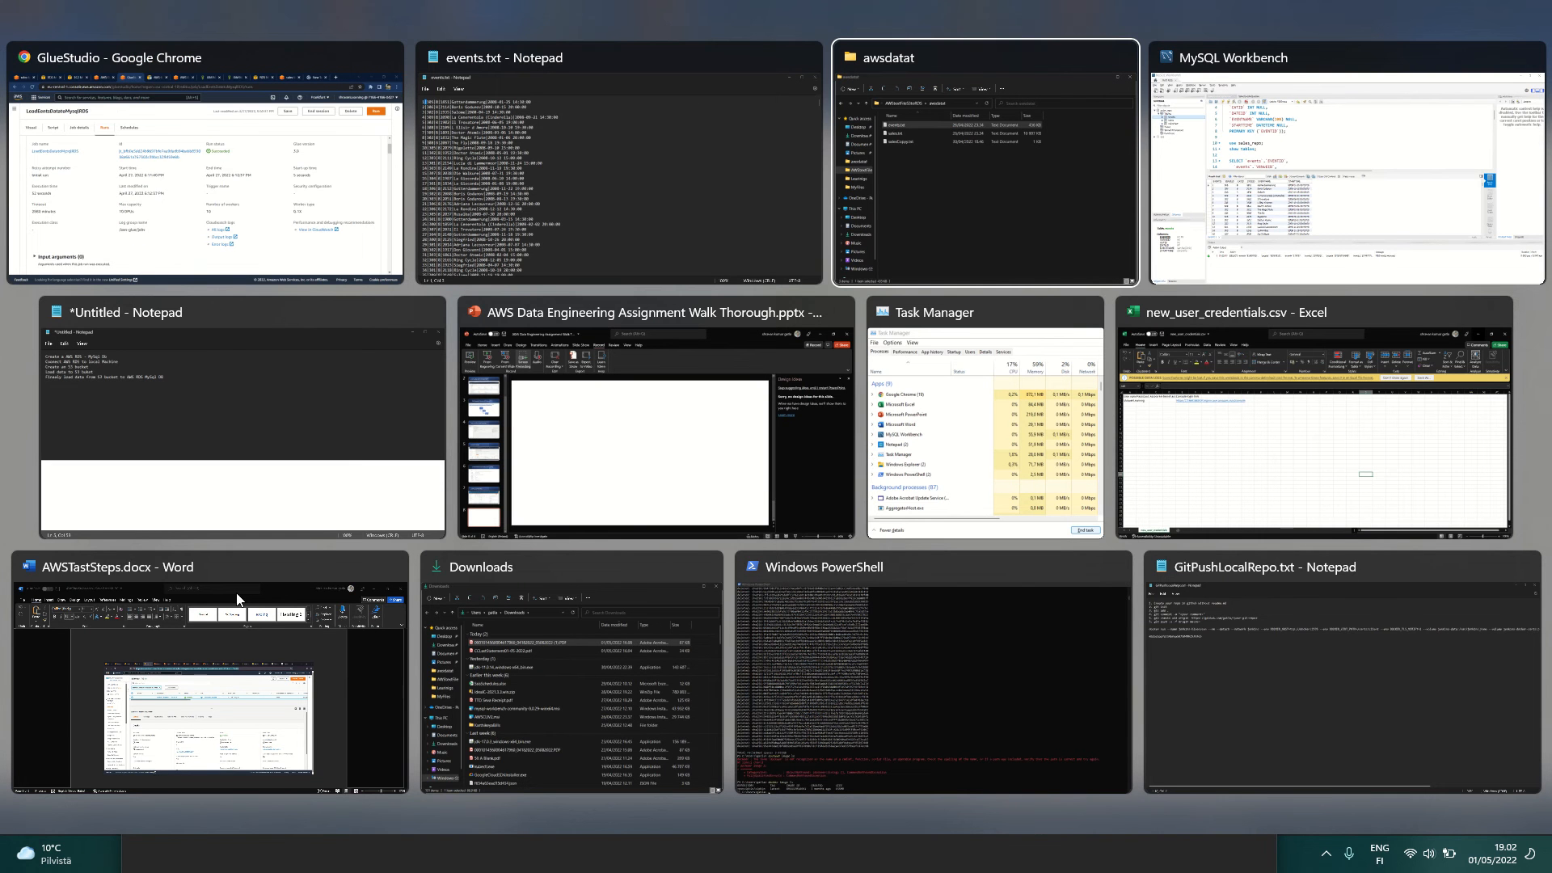
key(alt+Tab)
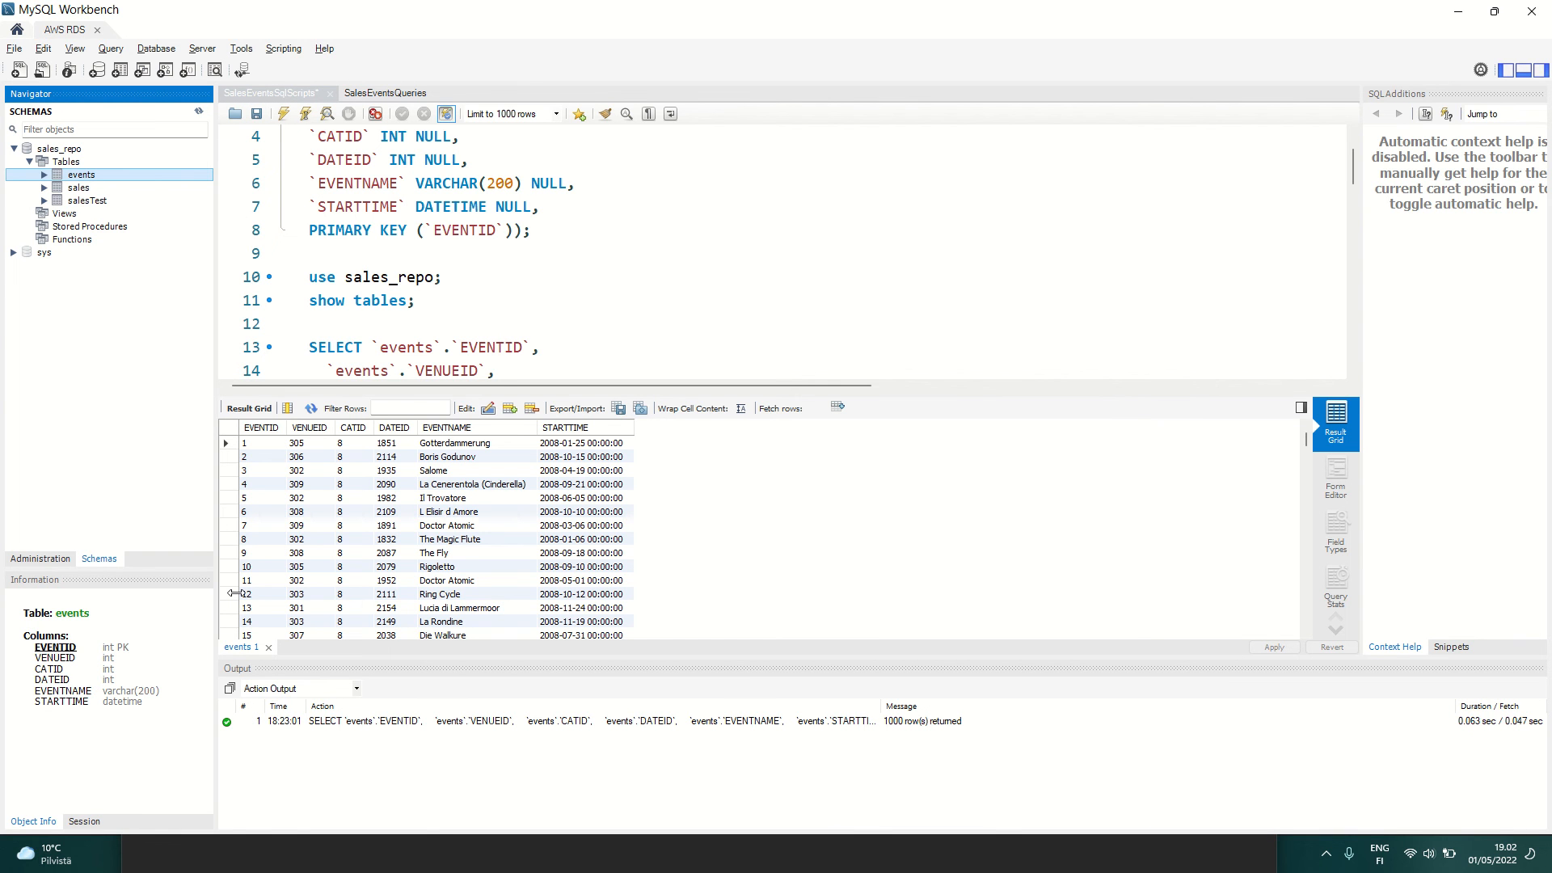
key(alt+Tab)
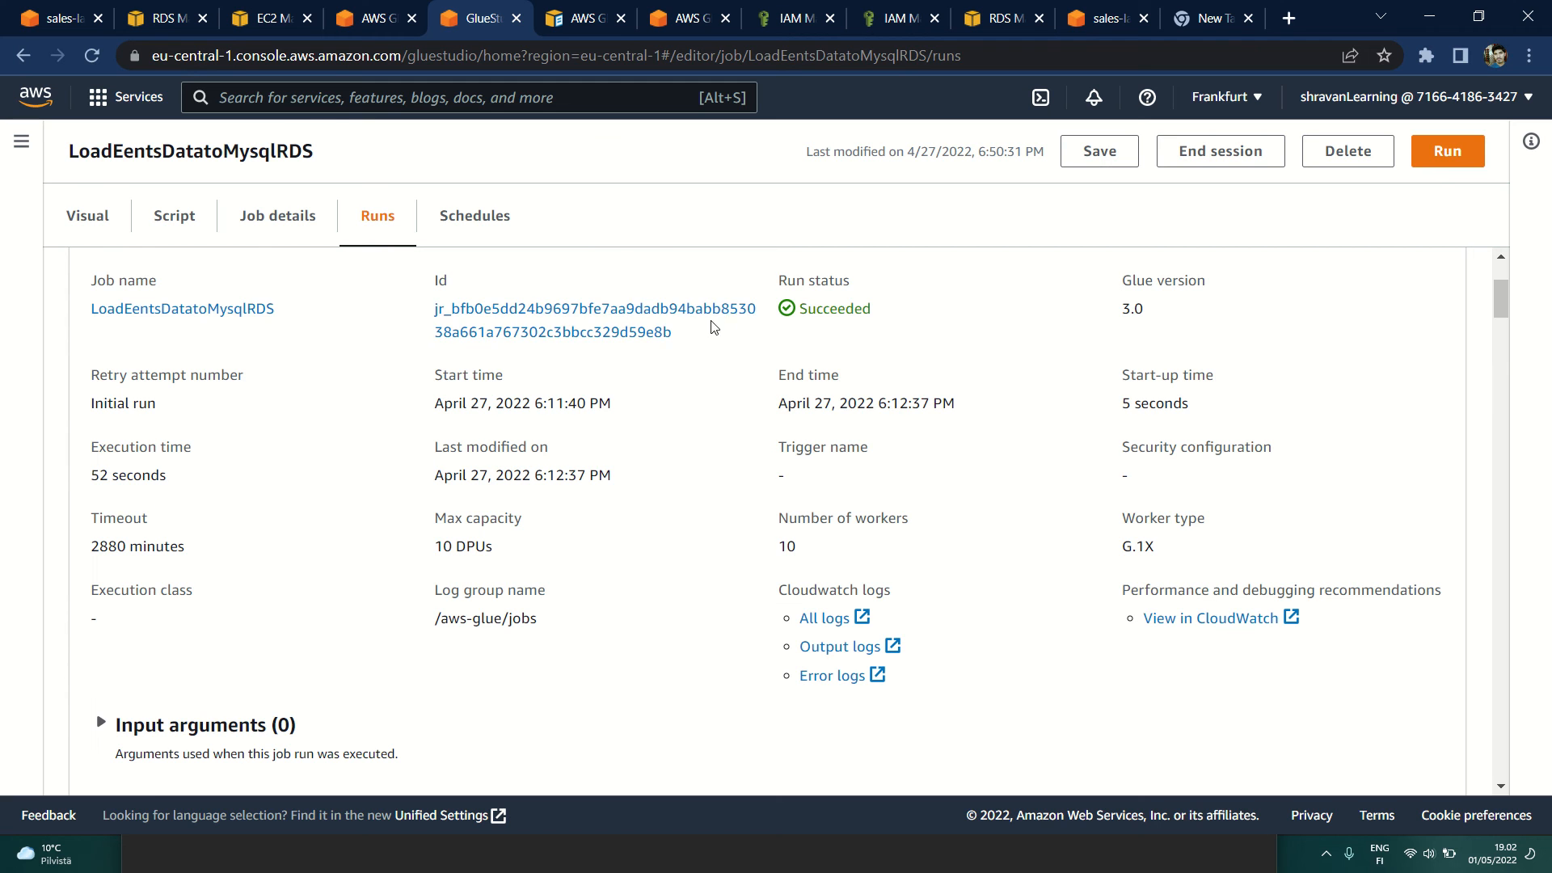
Step: Review the error messages and retry details of the job's earlier failed runs from April 27, 2022
scroll(720, 471, down, 8)
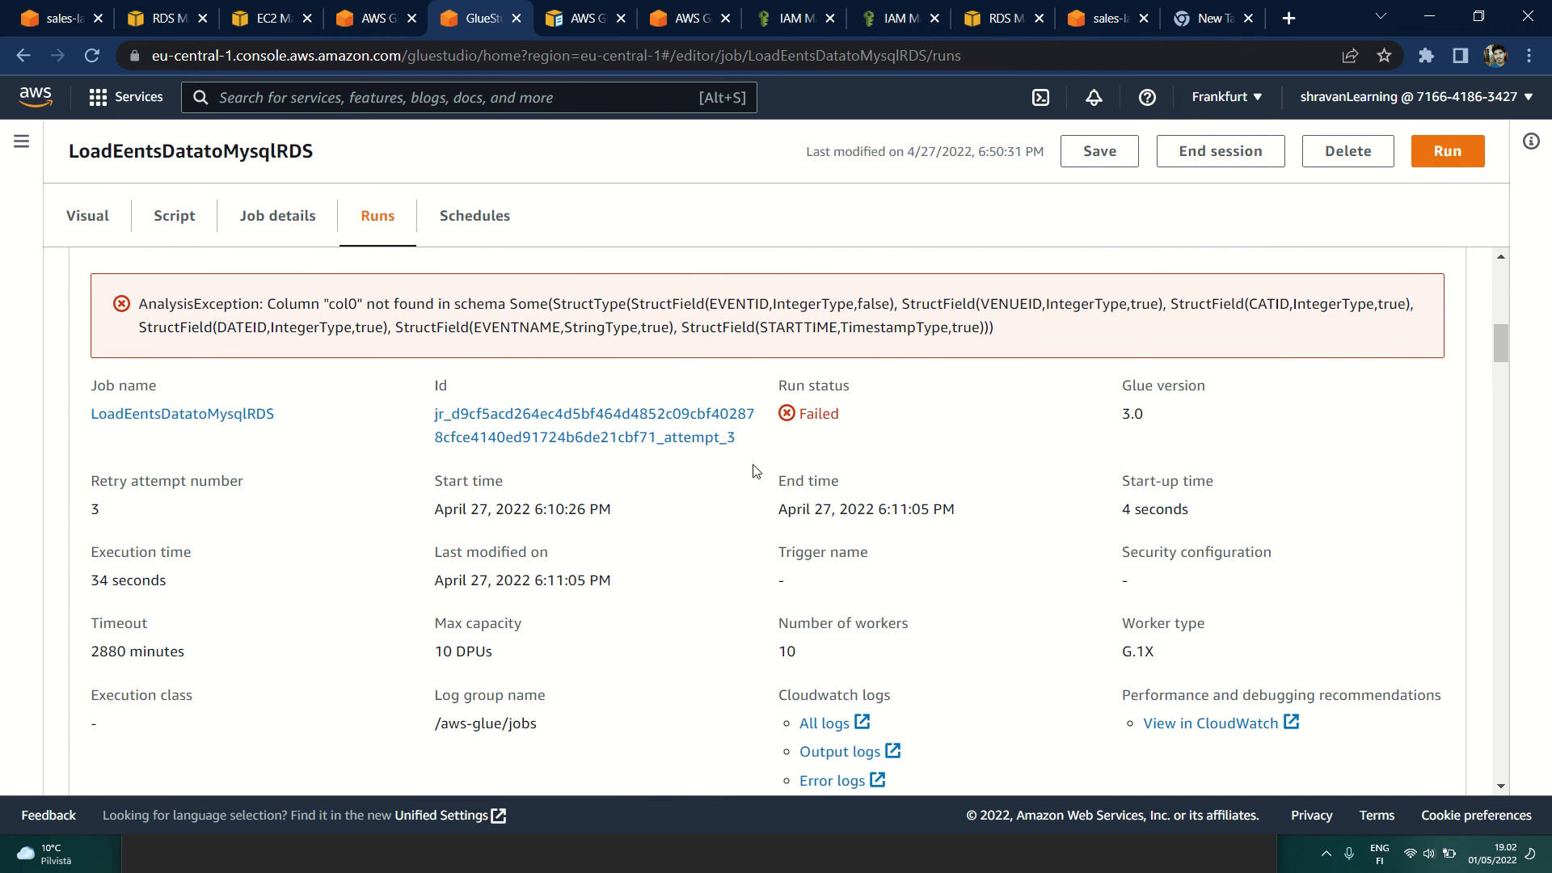
scroll(870, 450, down, 3)
scroll(873, 450, up, 1)
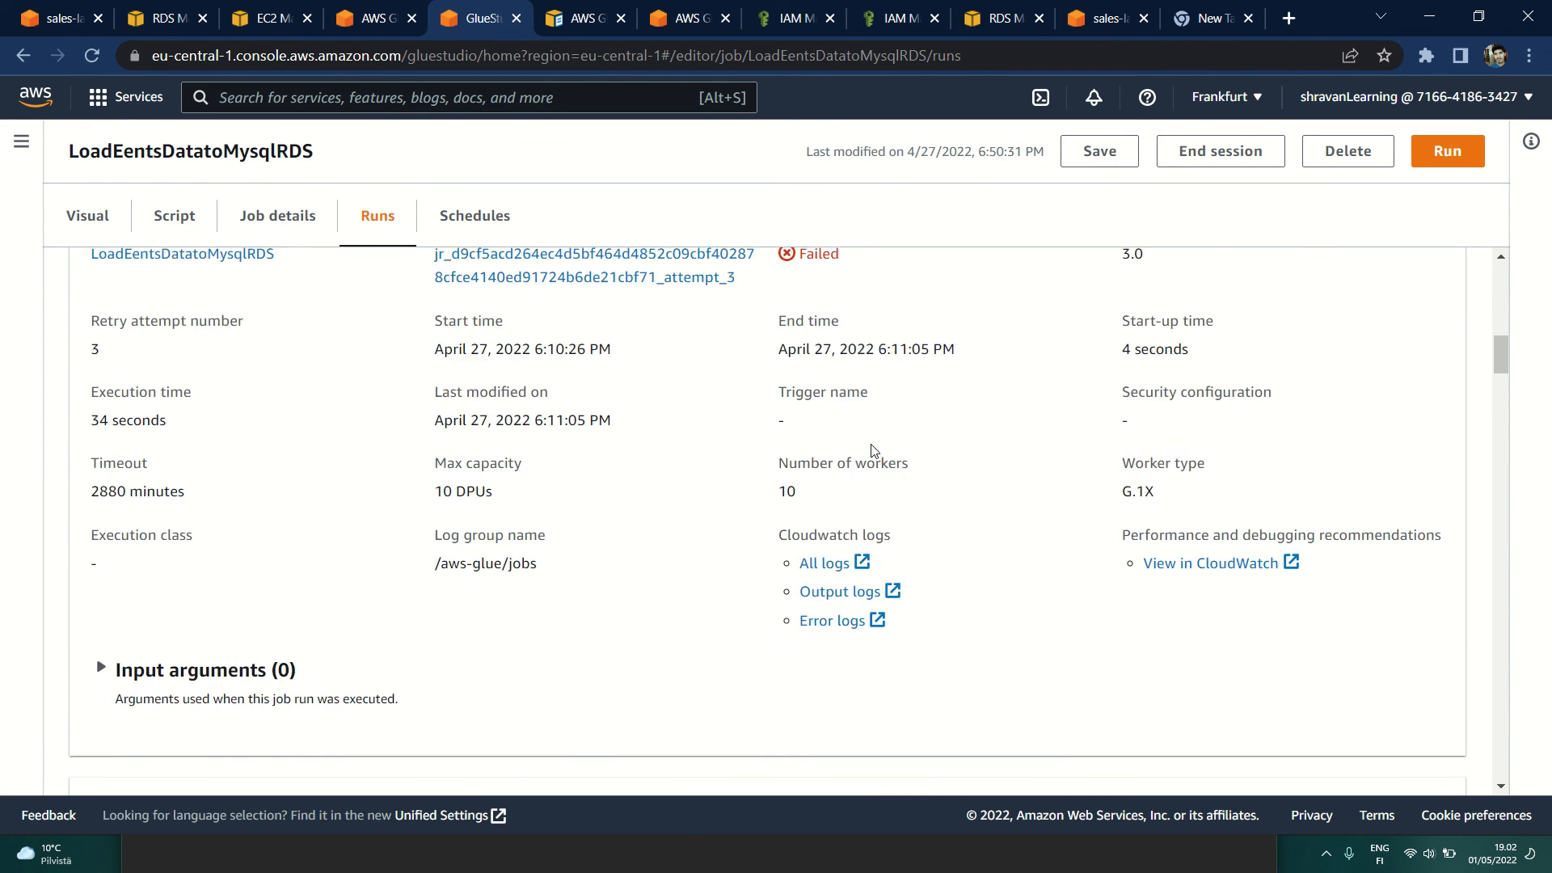
scroll(873, 450, up, 4)
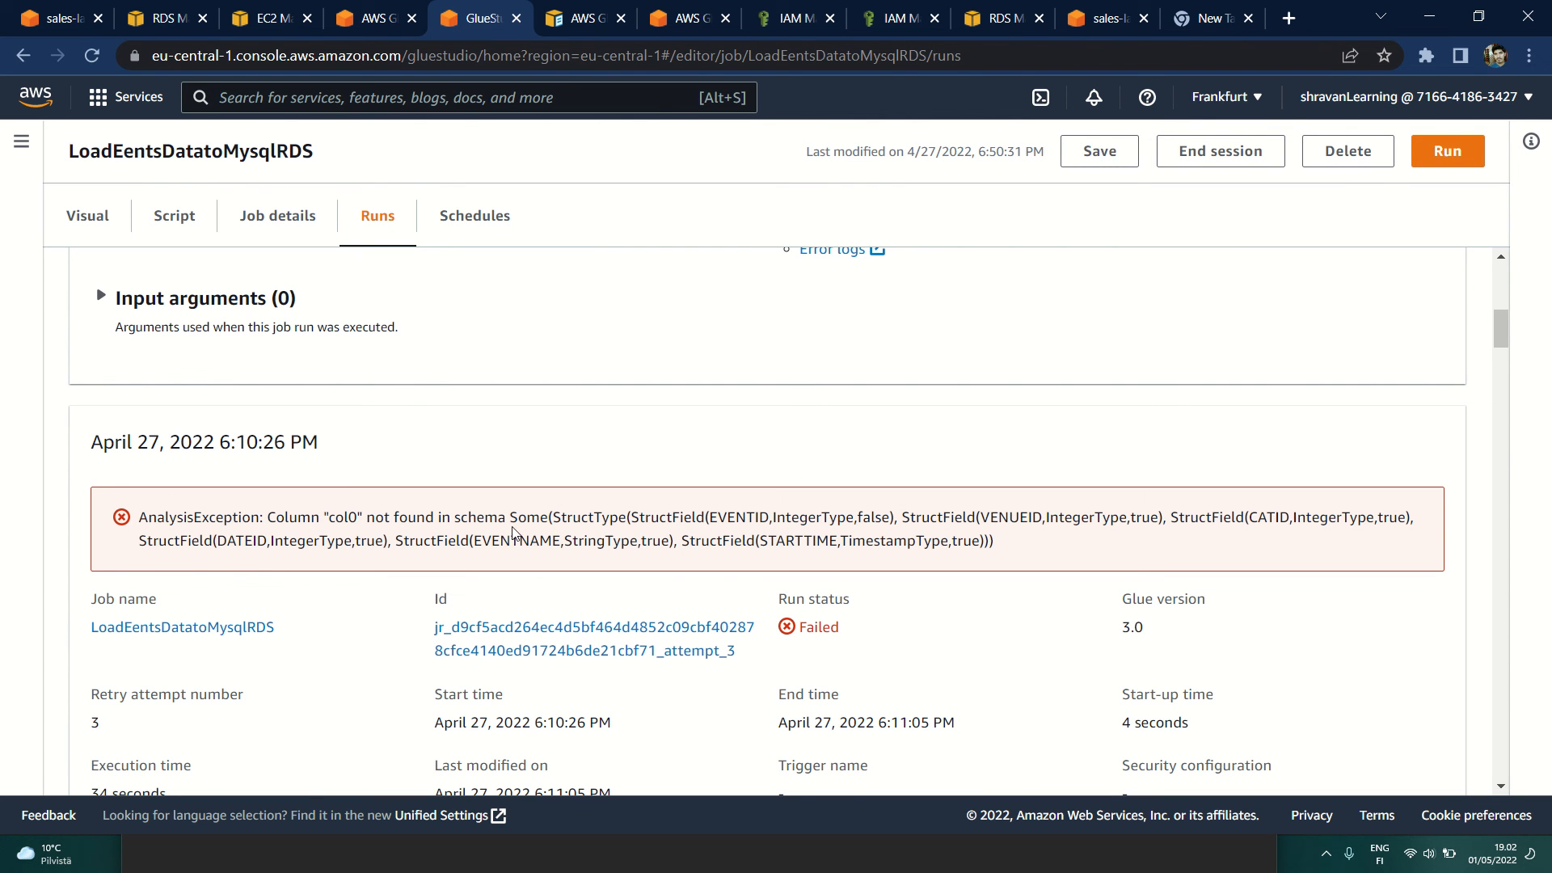
scroll(780, 545, down, 20)
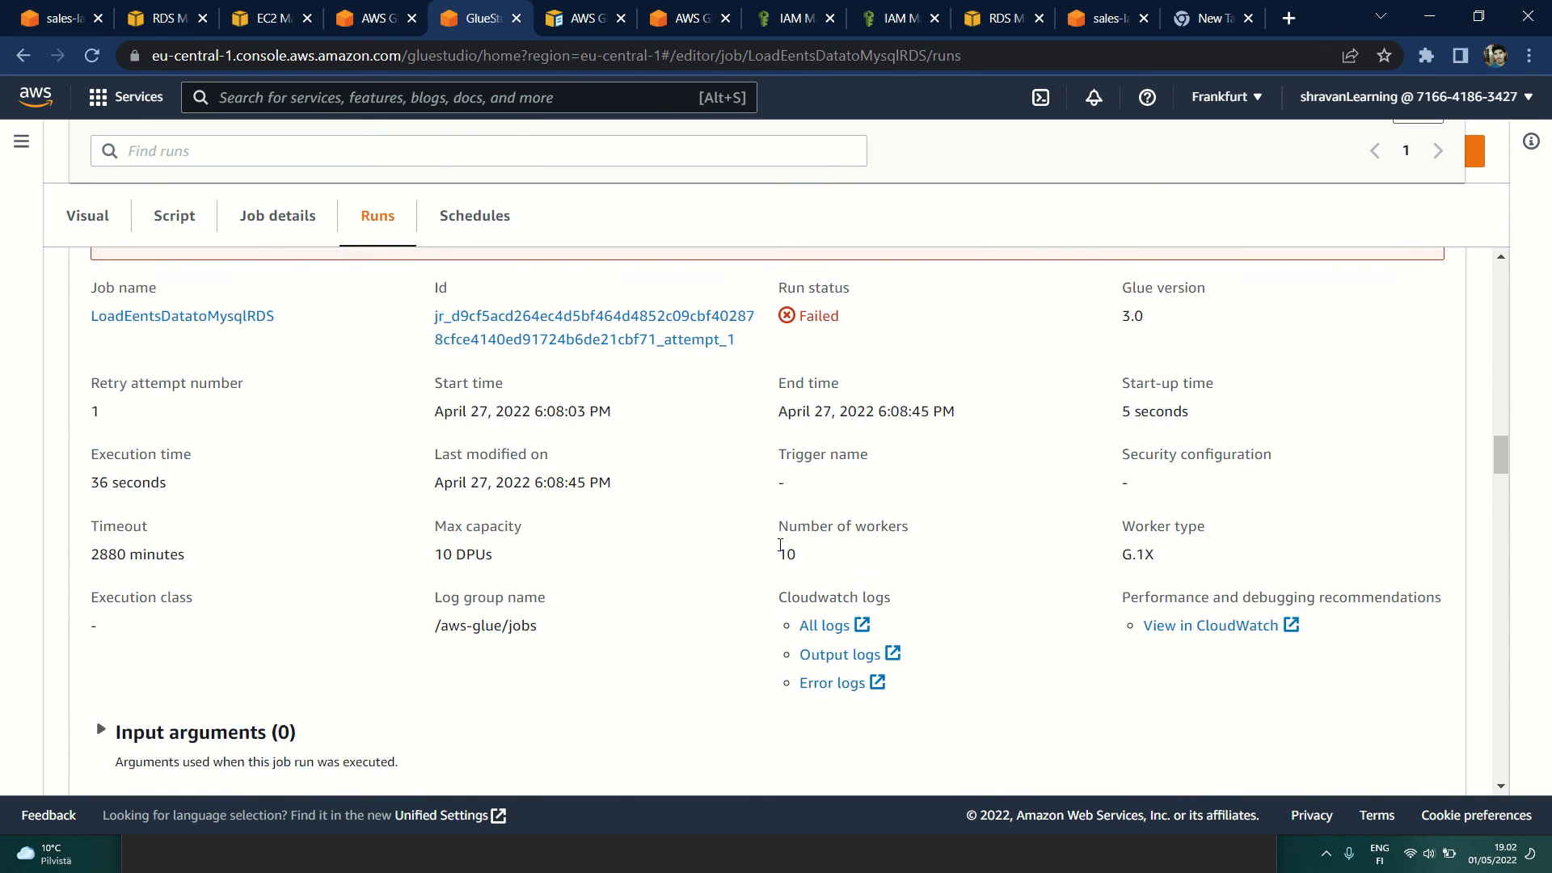
scroll(780, 545, down, 7)
scroll(780, 545, up, 18)
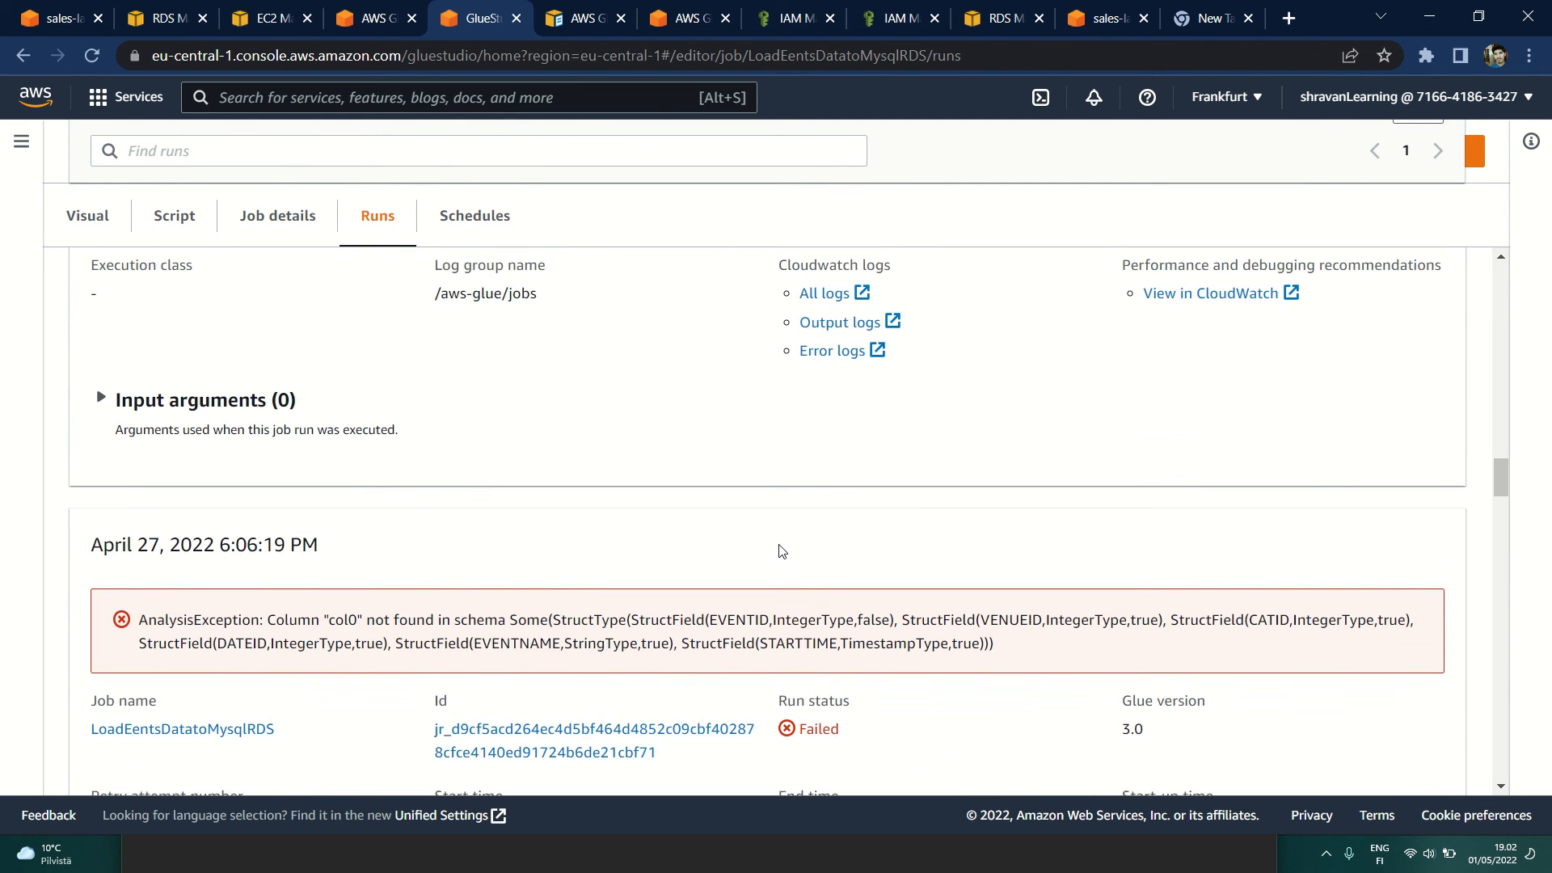
scroll(779, 550, up, 15)
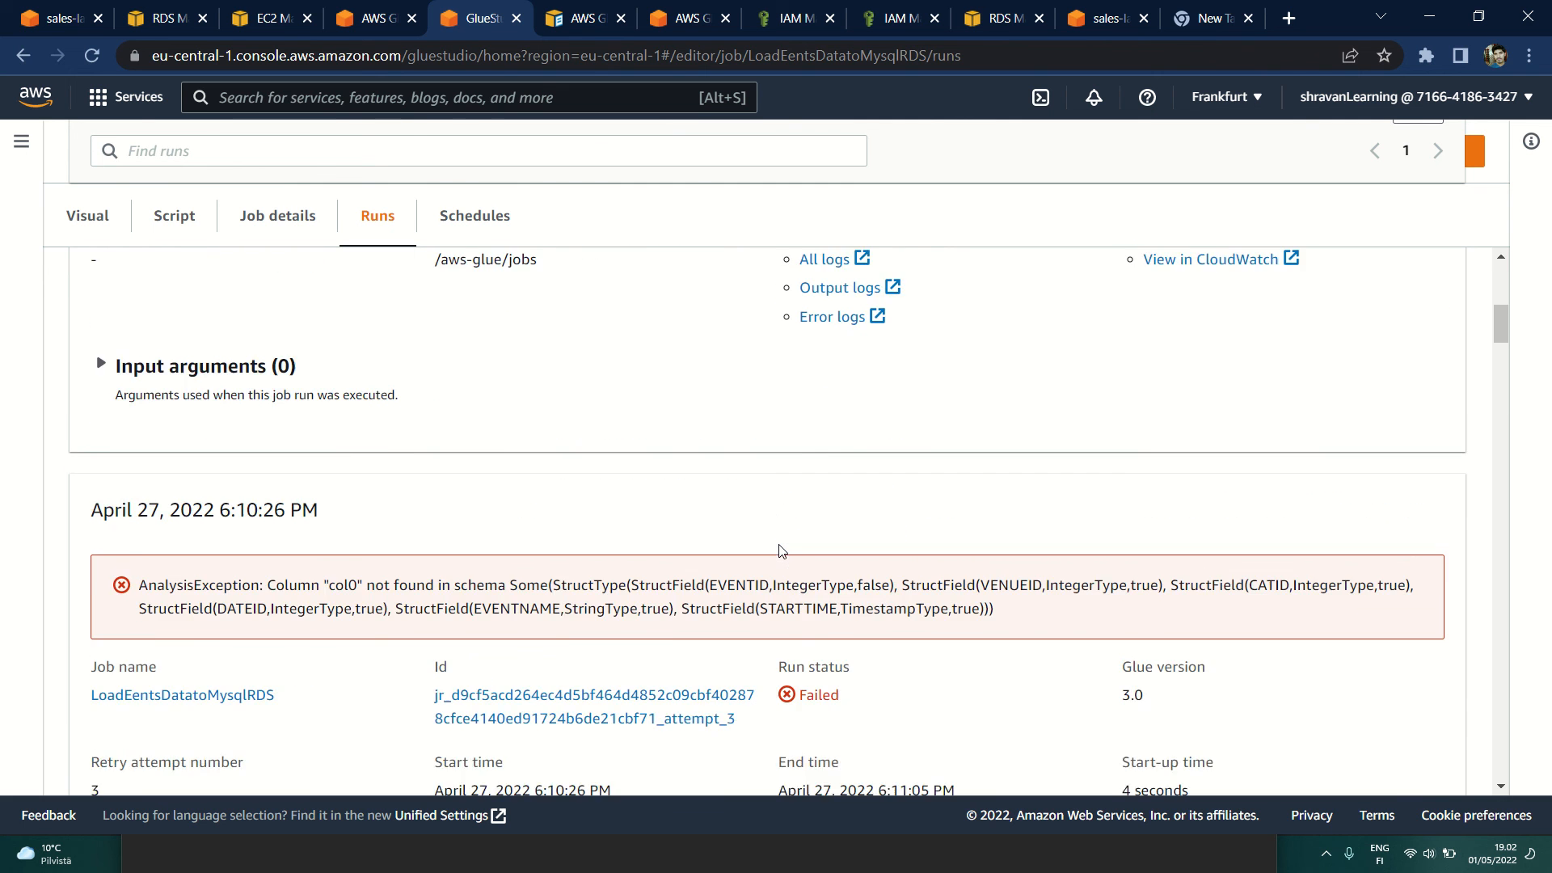
scroll(781, 551, up, 8)
scroll(781, 551, down, 3)
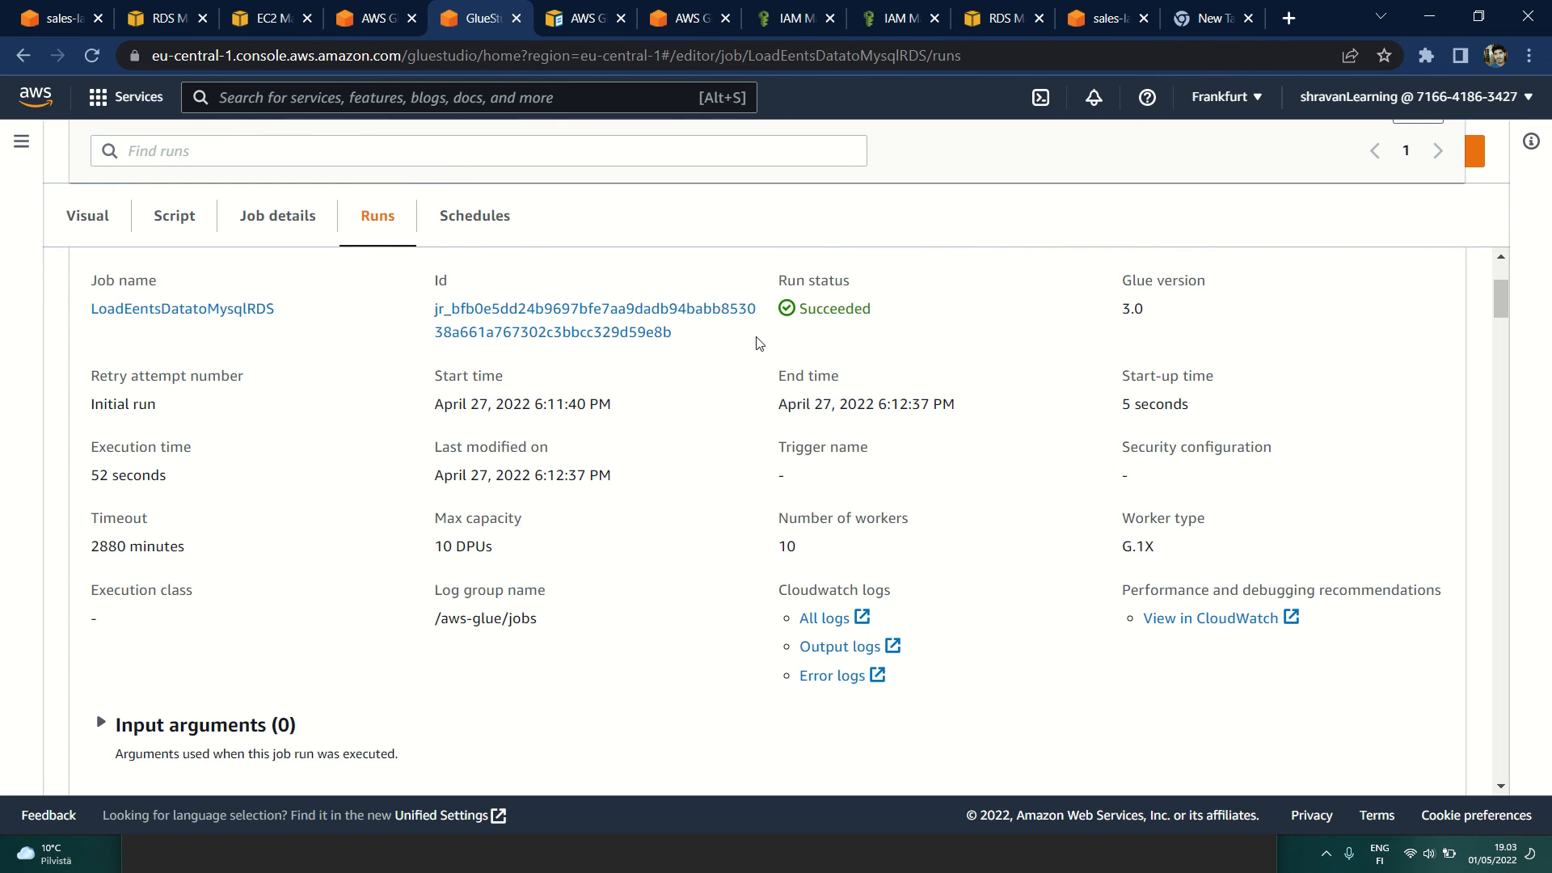
Step: Switch to MySQL Workbench and insert blank lines above the CREATE TABLE statement in the SalesEventsSqlScripts script
key(super+Tab)
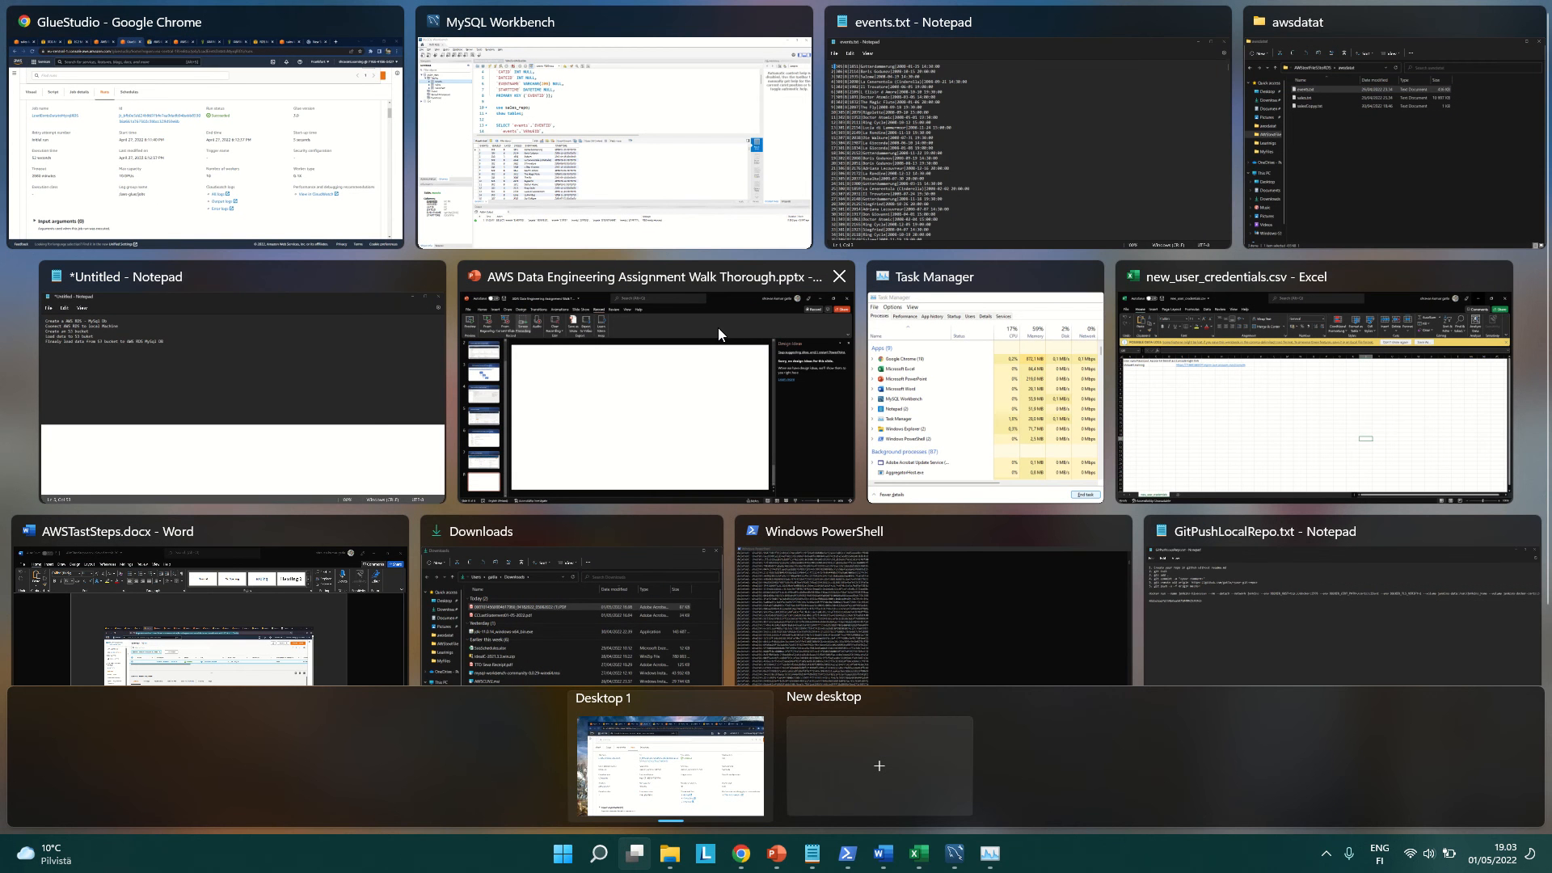
key(Escape)
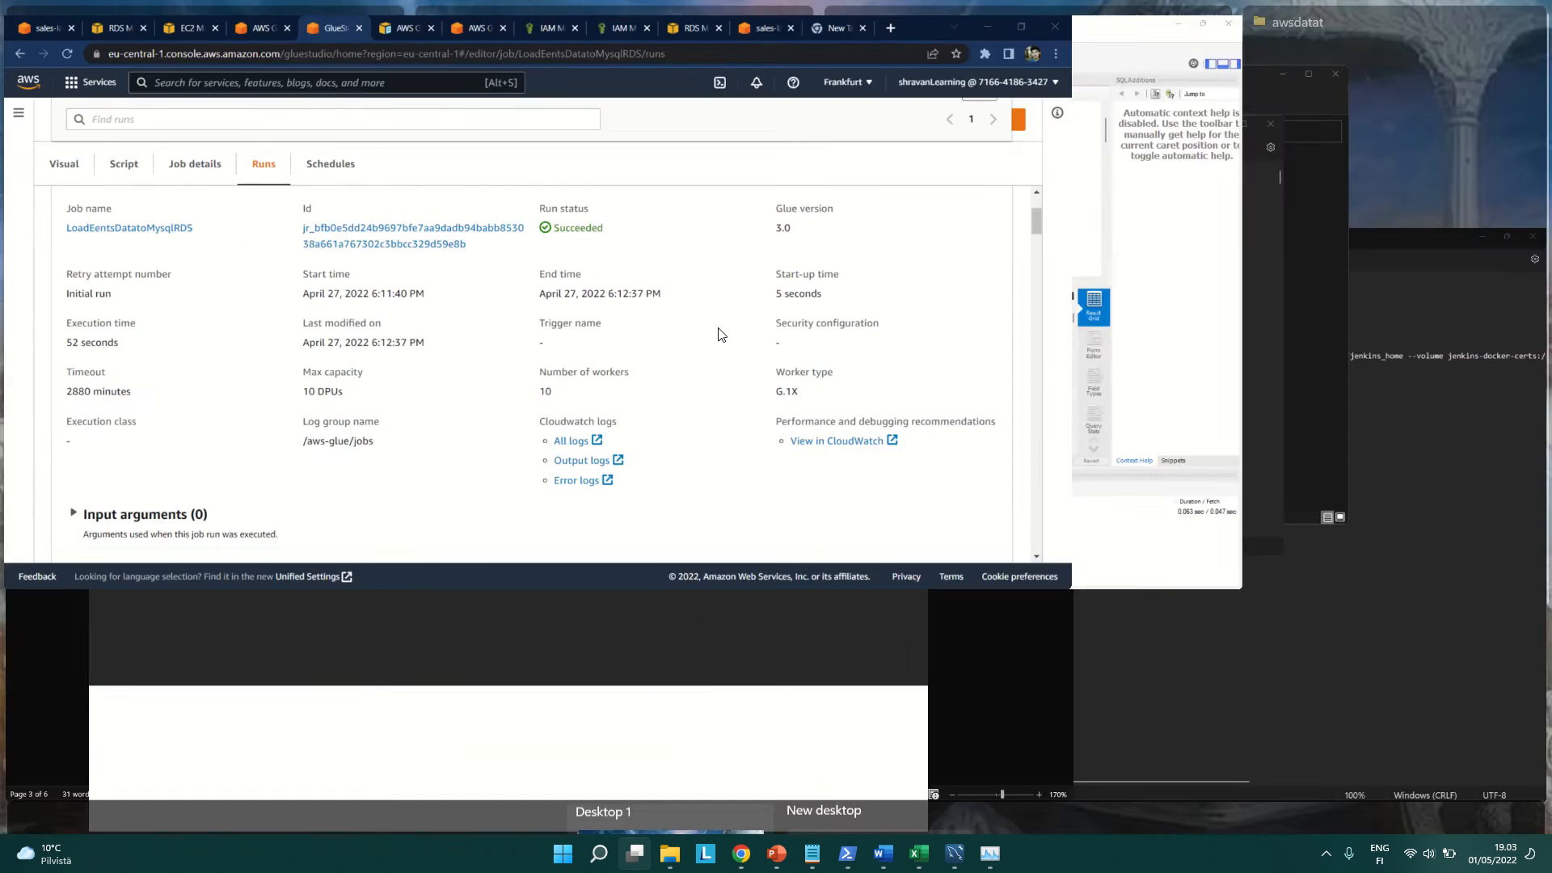
key(alt+Tab)
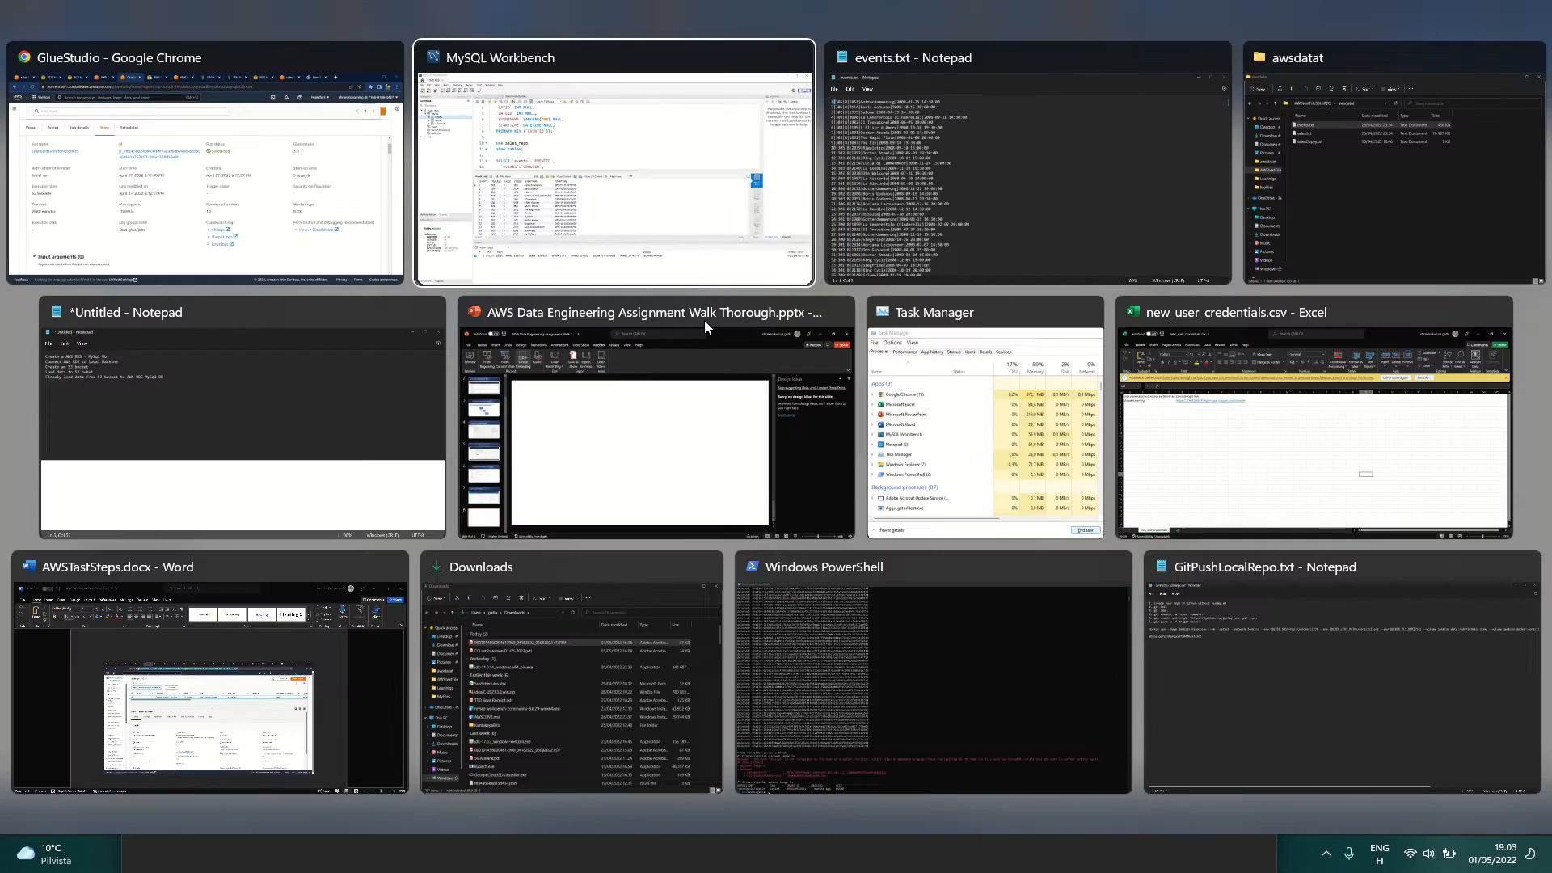
scroll(413, 256, up, 1)
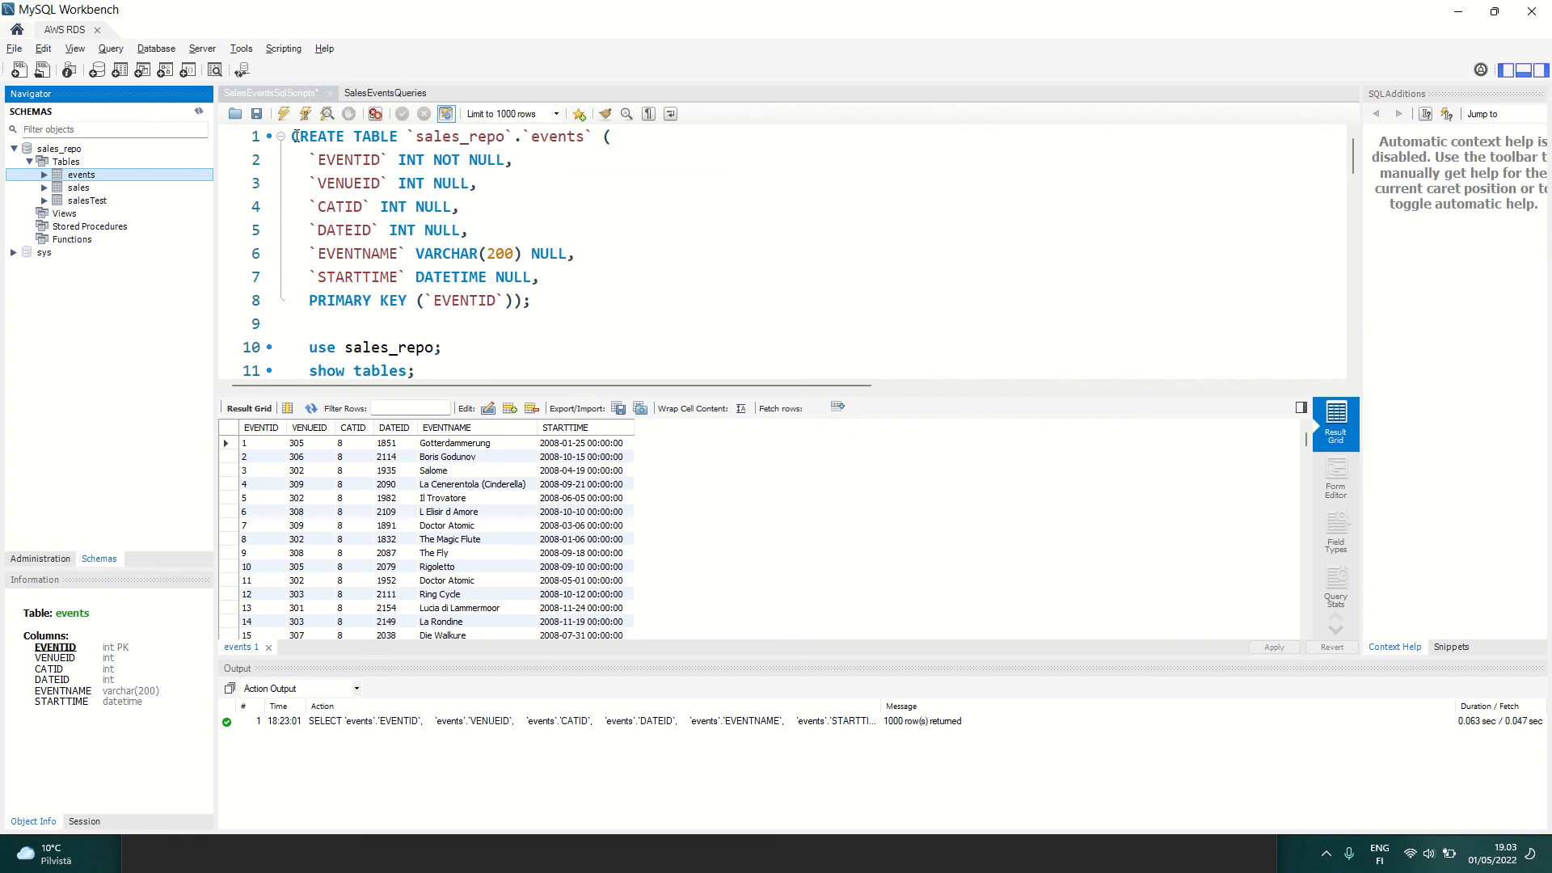
click(295, 135)
key(Return)
key(Return)
key(Return)
key(Return)
key(Return)
key(Return)
key(Return)
key(Return)
key(Return)
key(Return)
key(Return)
key(Return)
key(Return)
key(Return)
key(Return)
key(Return)
key(Return)
key(Return)
key(Return)
key(Return)
key(Return)
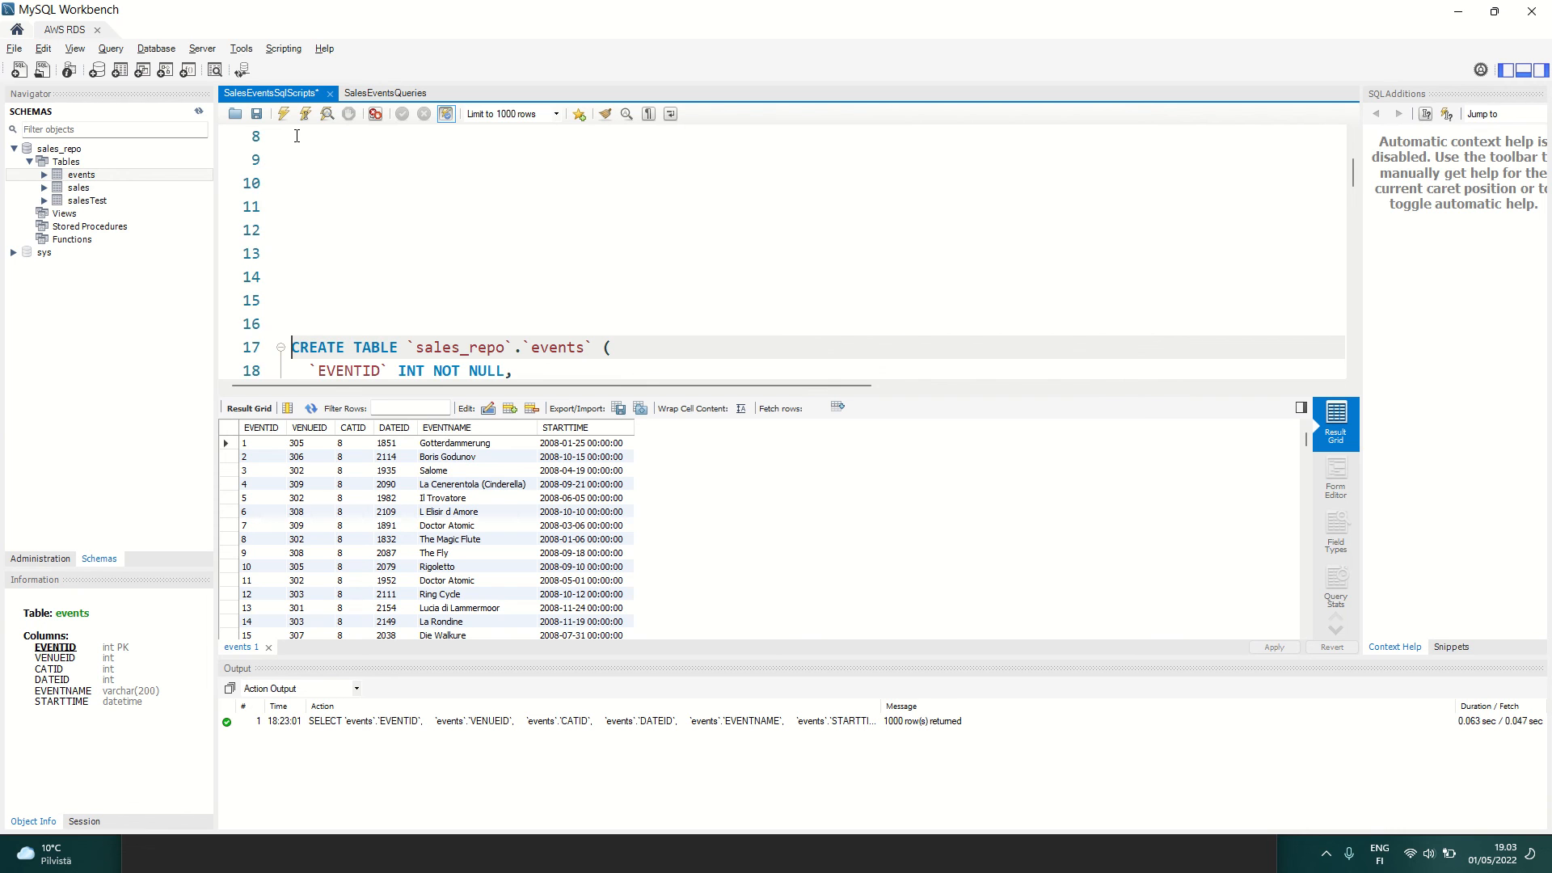
scroll(494, 232, up, 4)
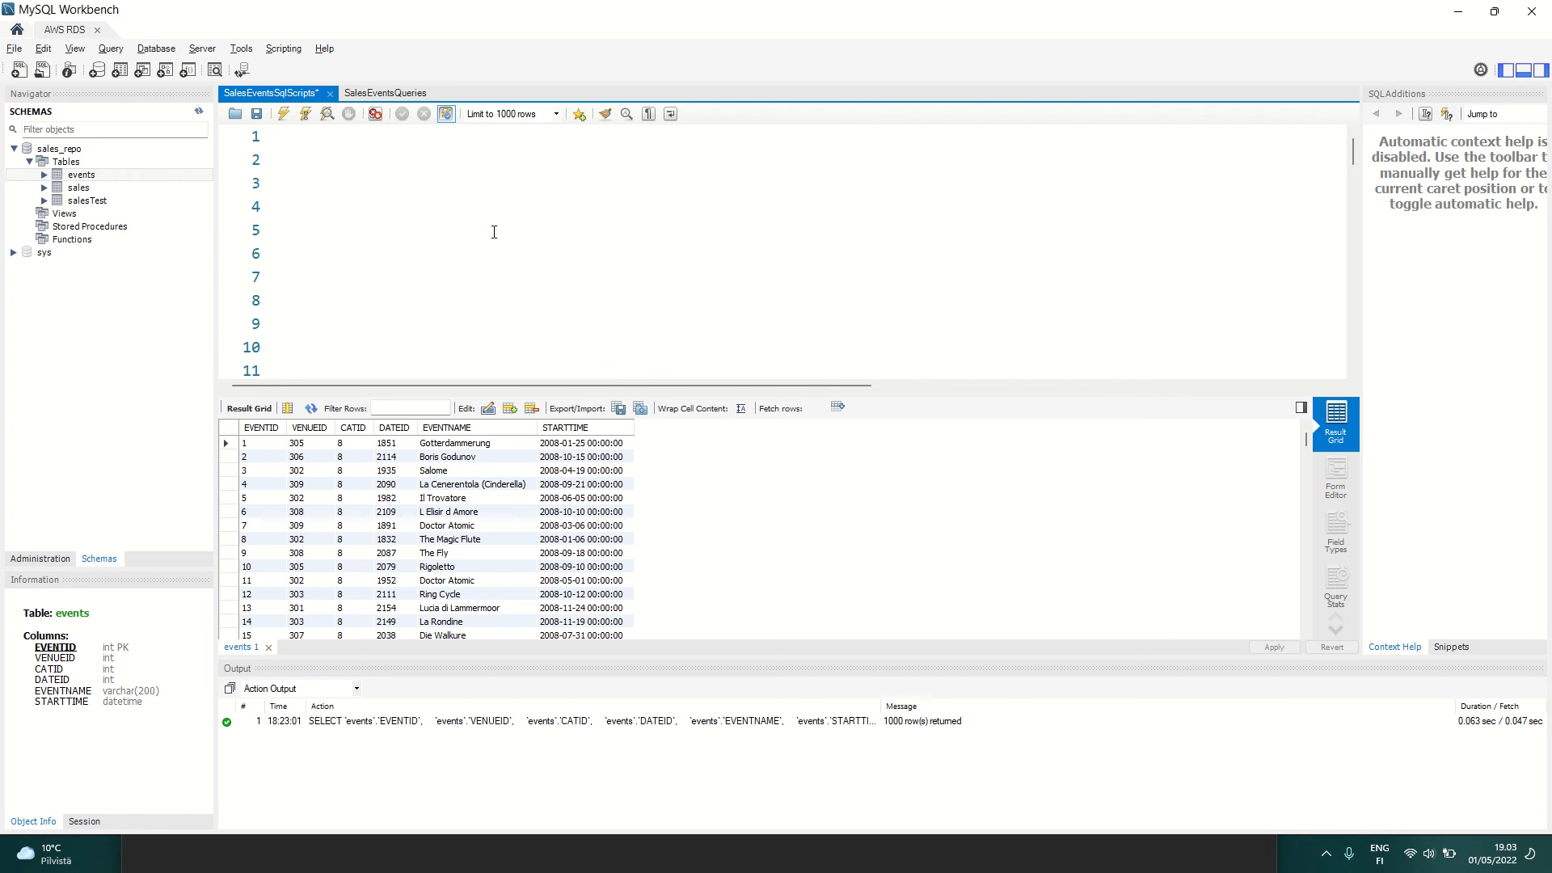
Step: Write the query "select * from sales_repo.events;" on the script's first line and execute only that statement
click(330, 135)
text(sele)
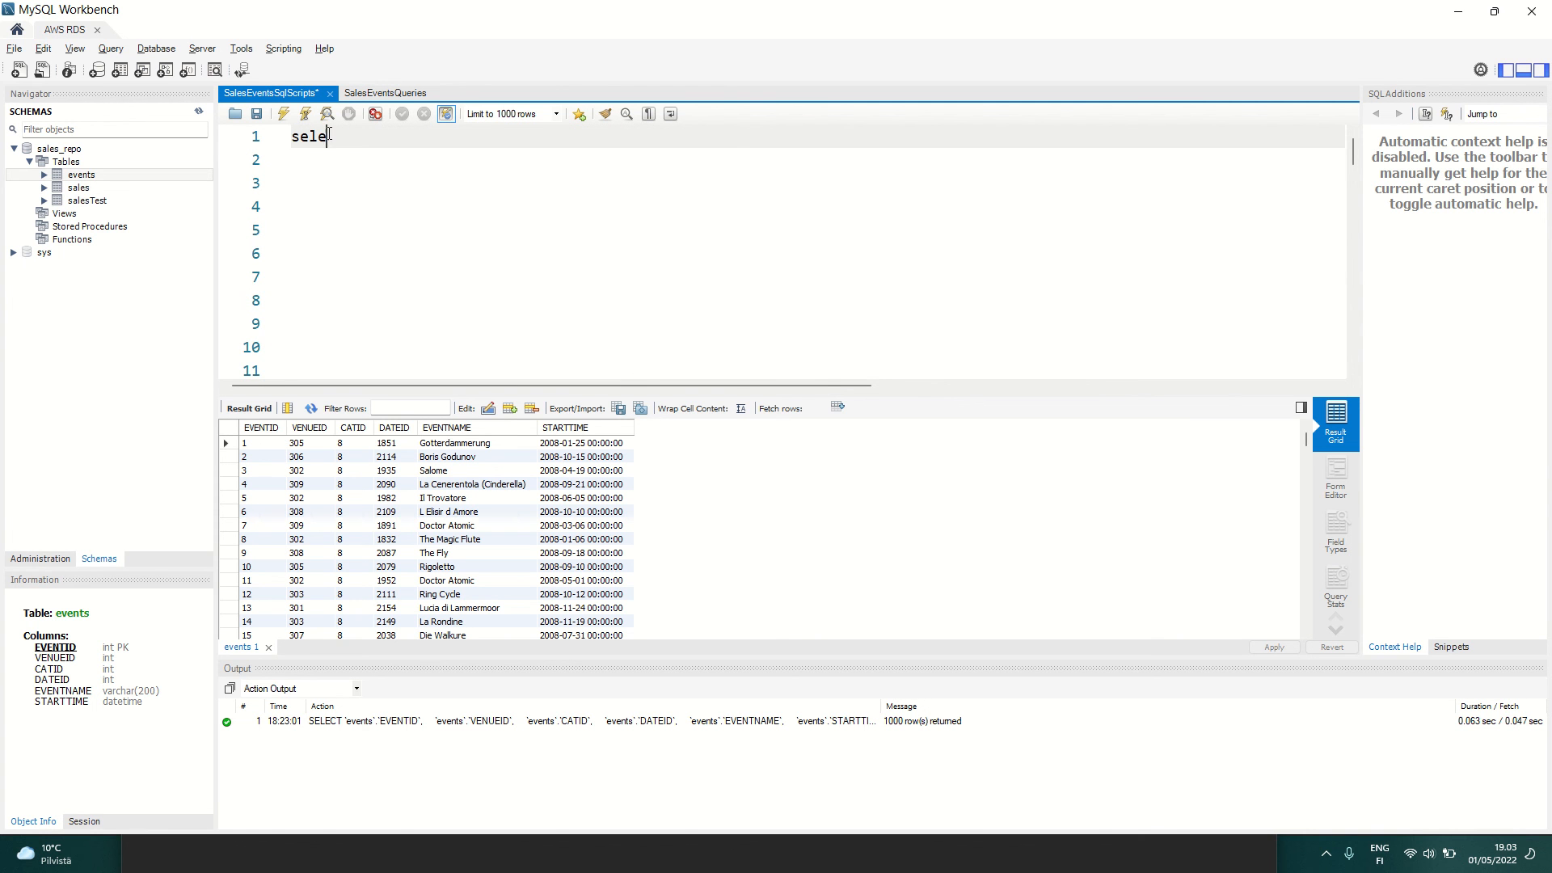
text(ct * from sales_re)
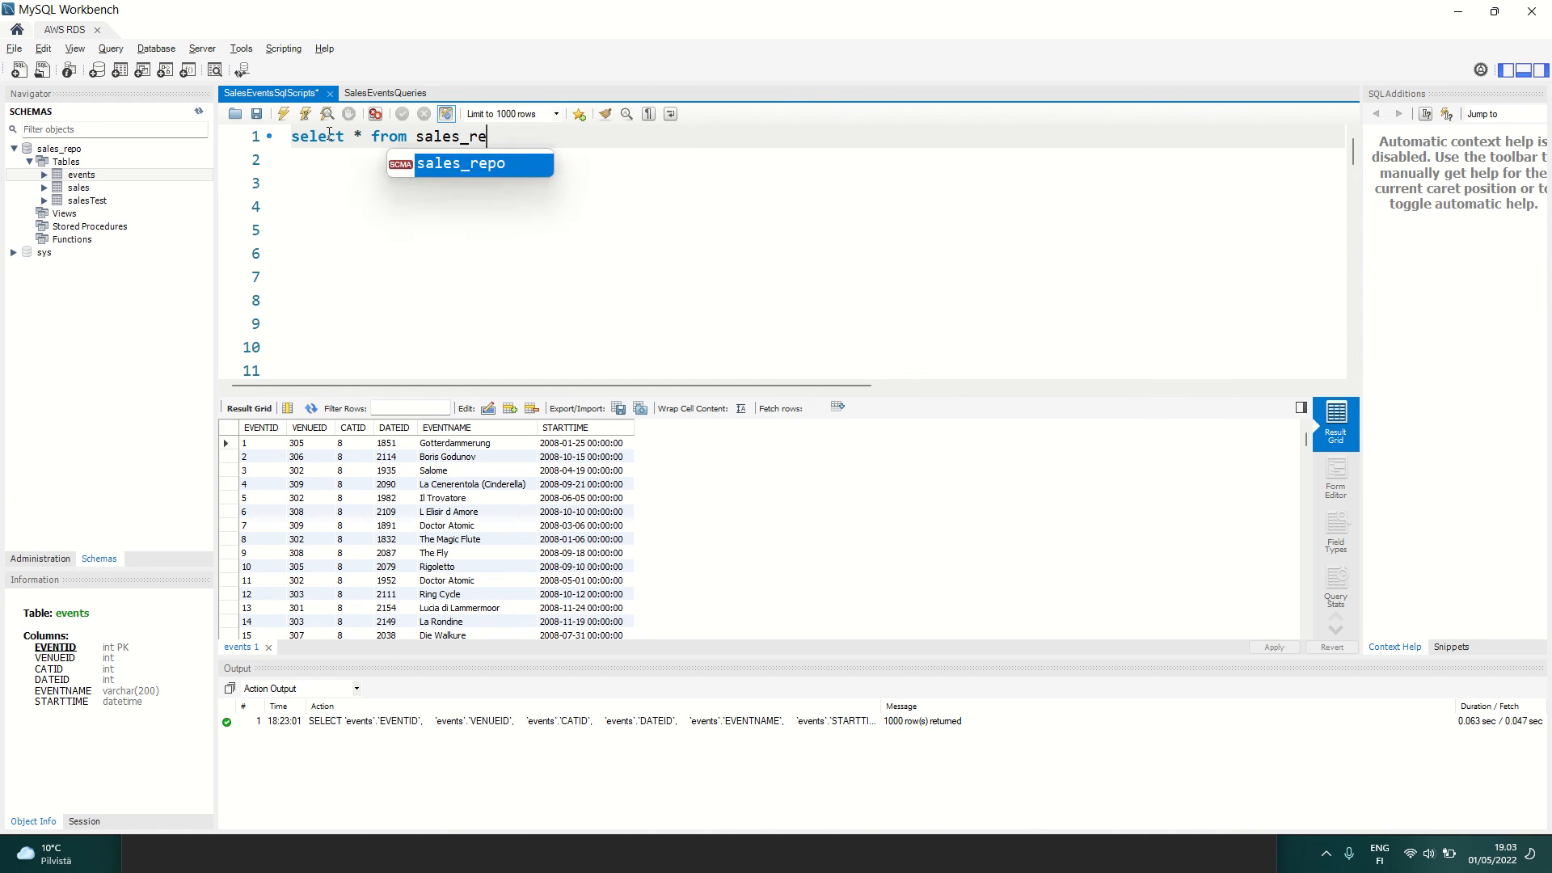
text(po.eve)
key(Return)
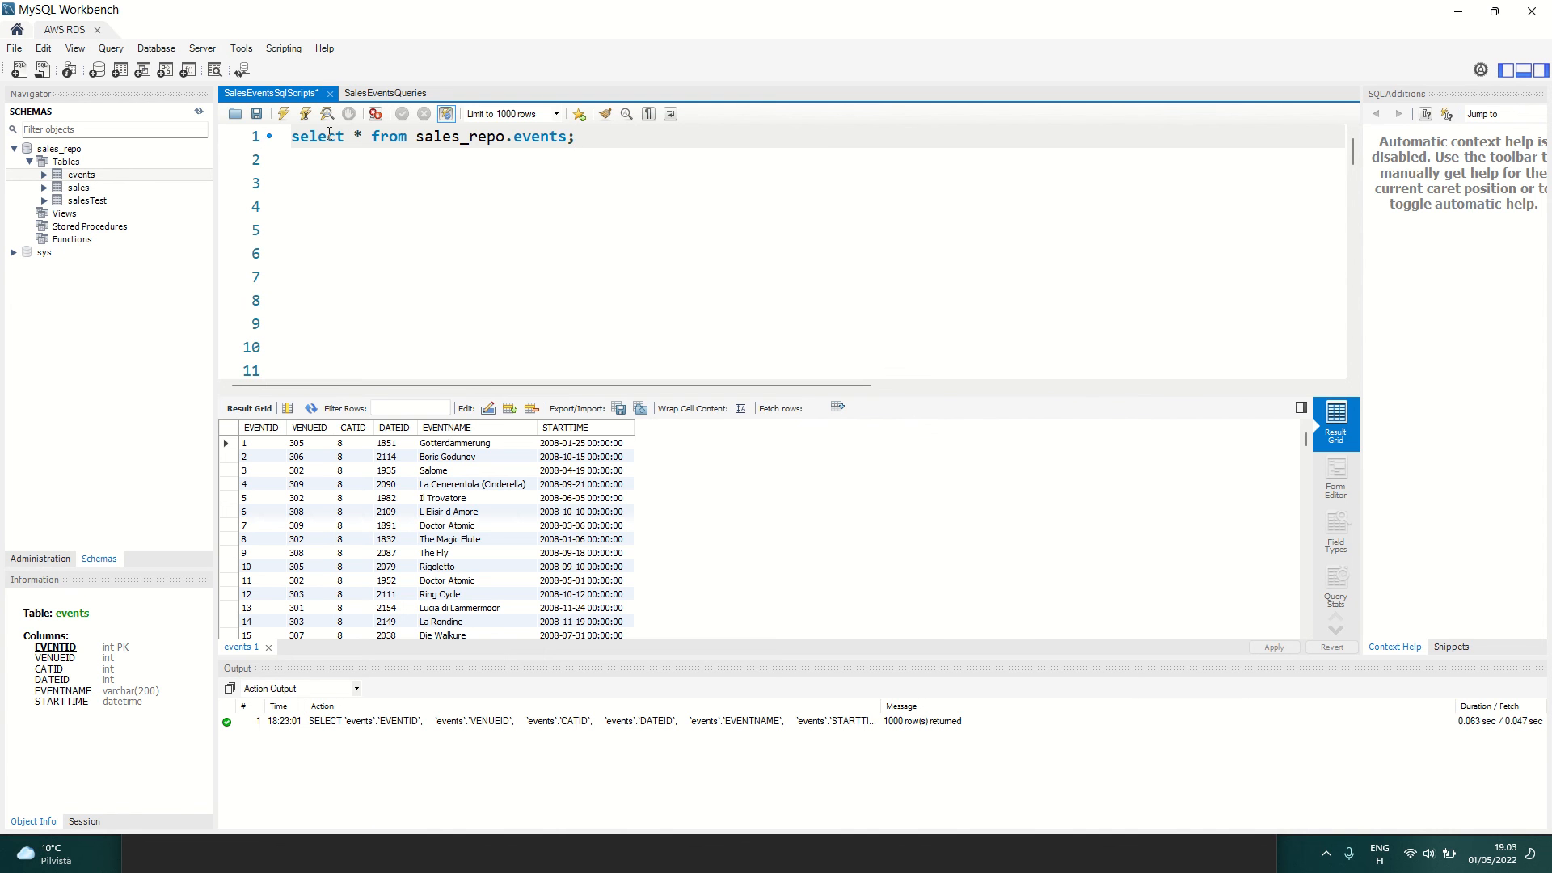
drag(590, 148, 289, 139)
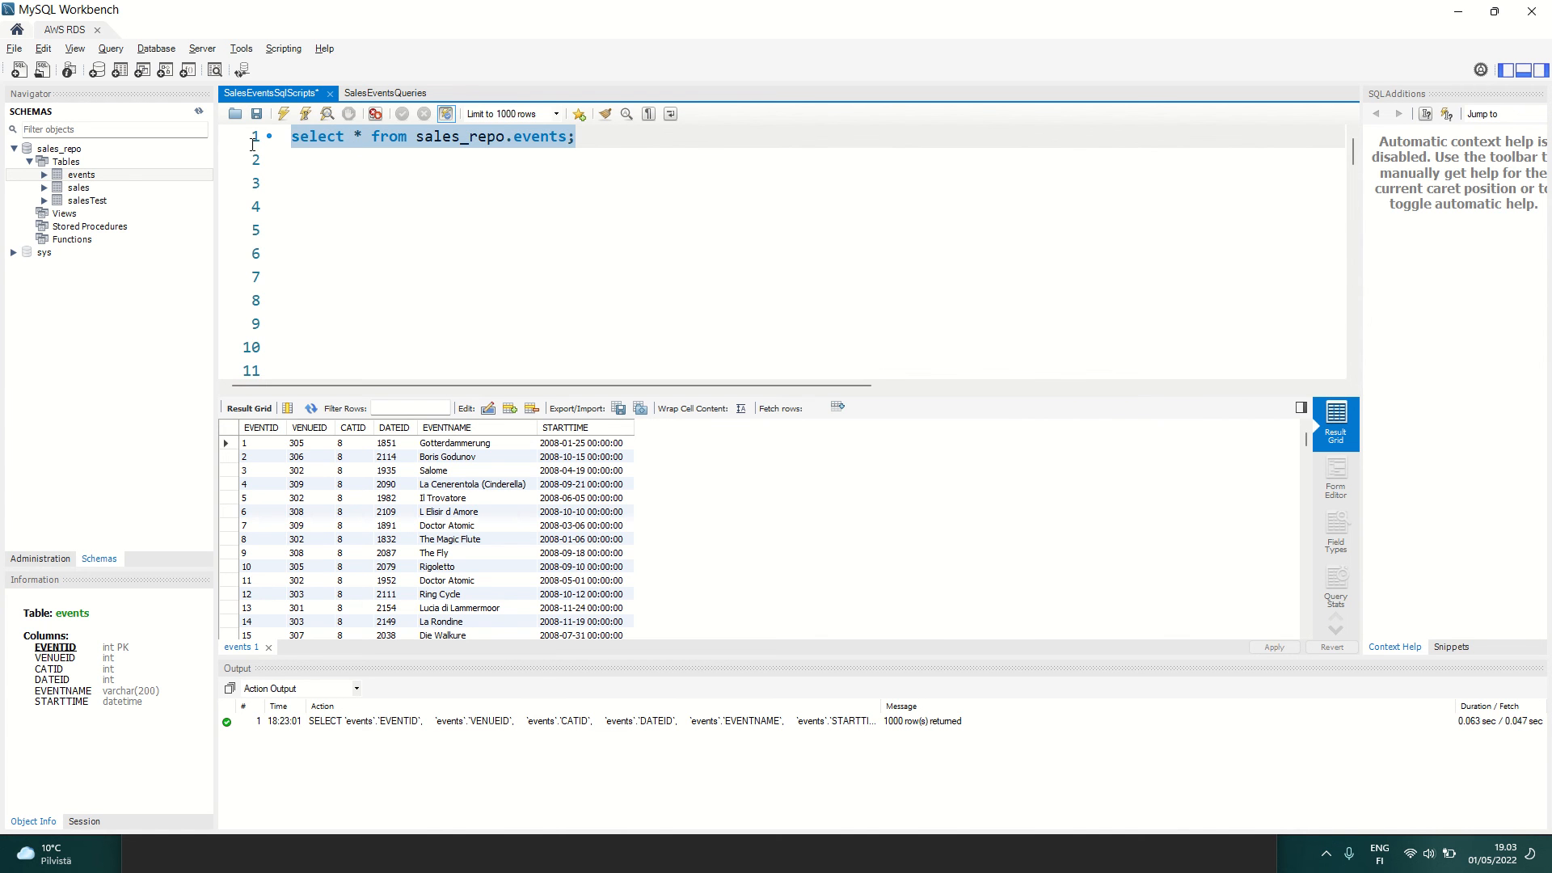
click(288, 116)
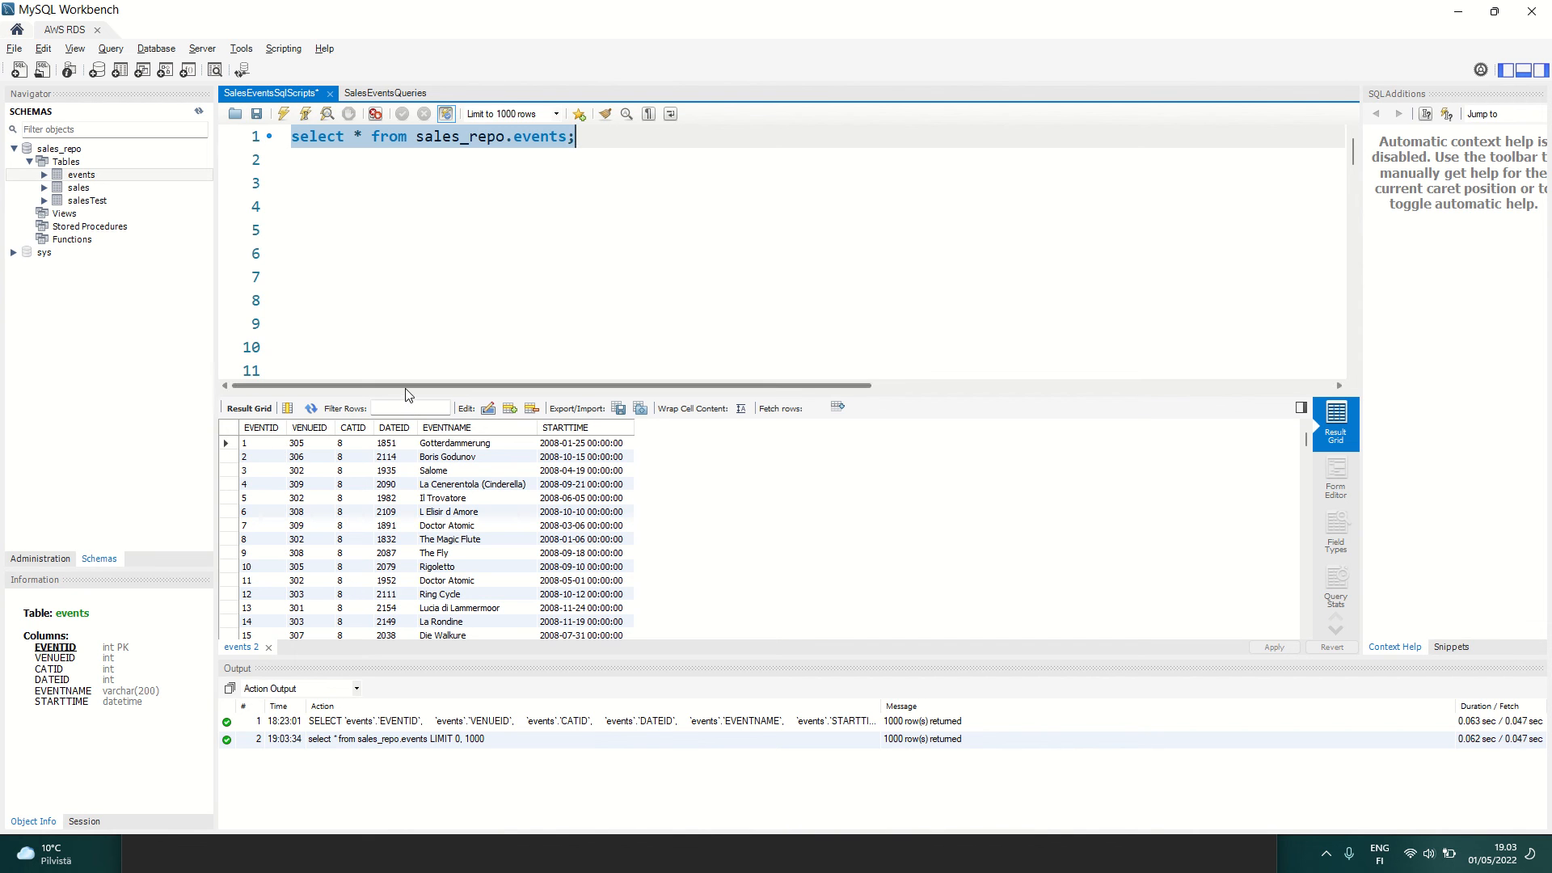
Step: Enlarge the query's result grid and look through the returned events rows
drag(405, 392, 385, 198)
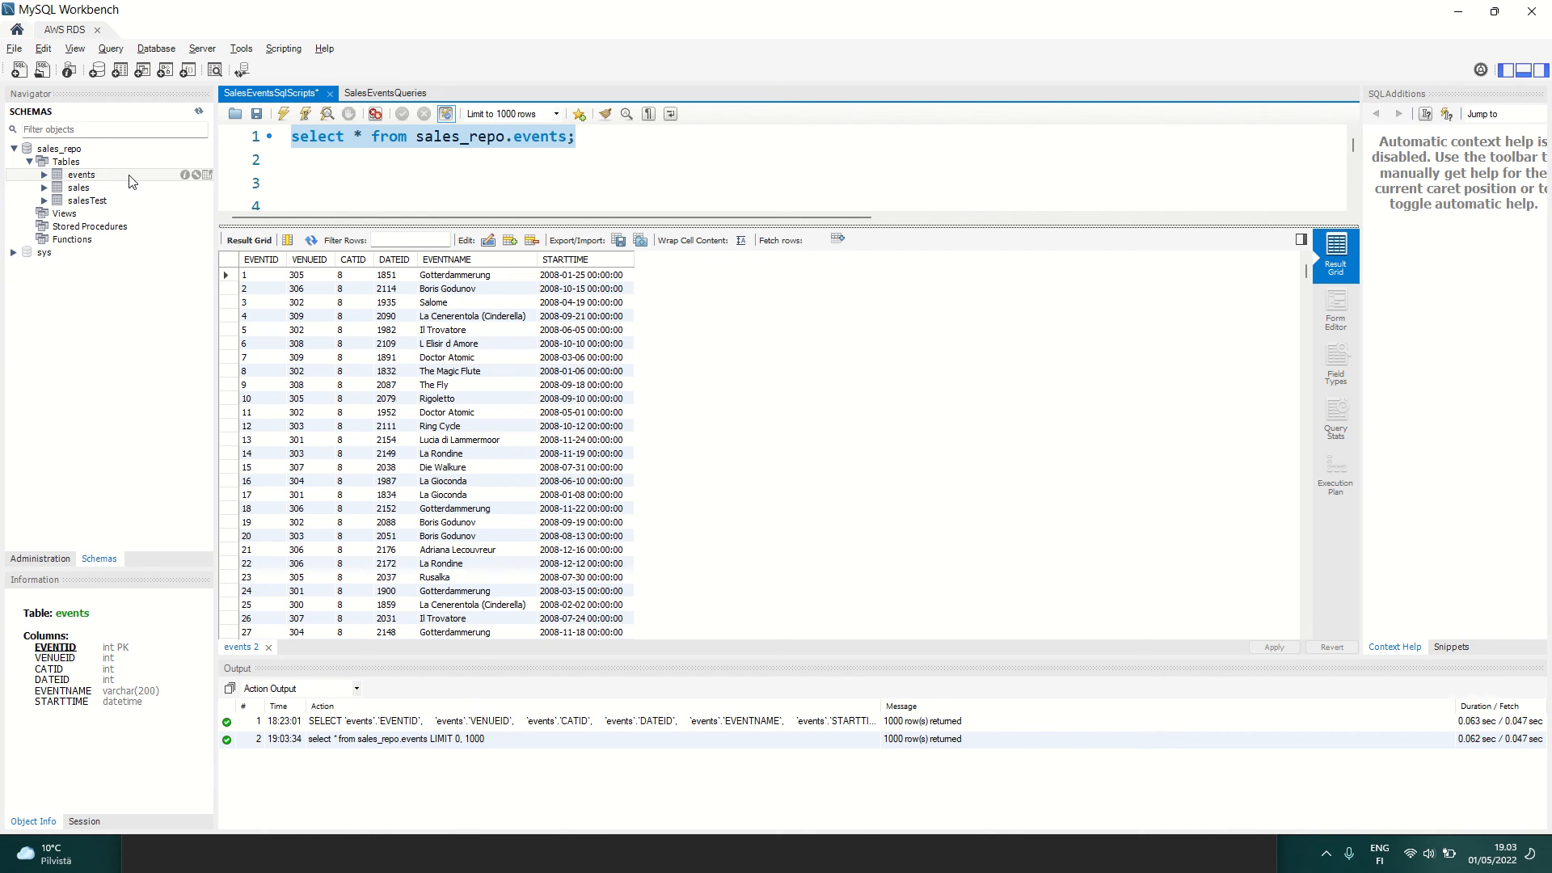
scroll(424, 413, down, 11)
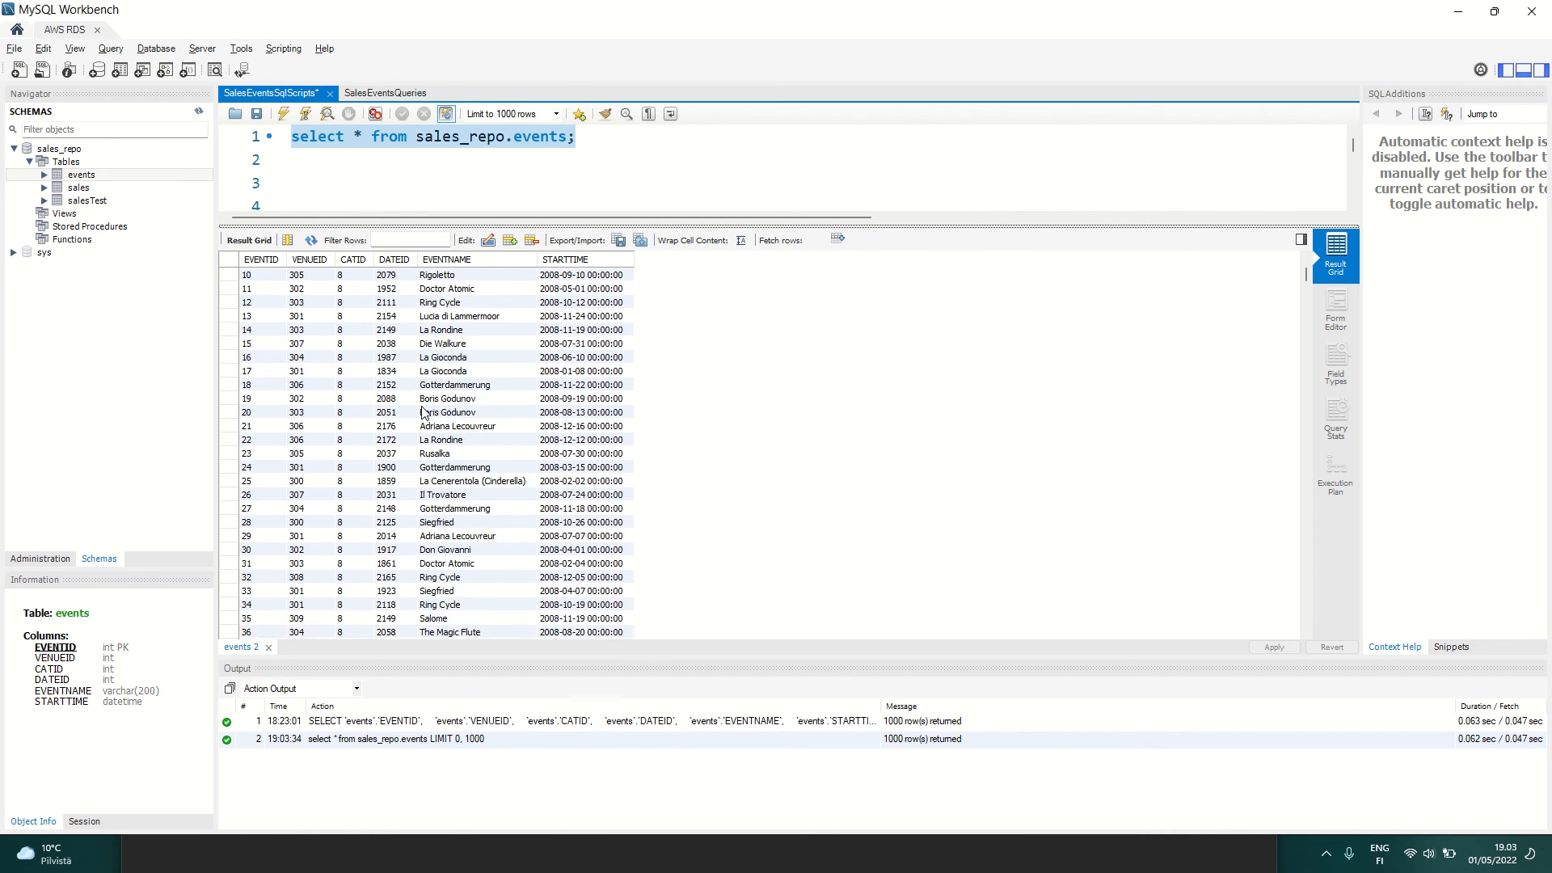
scroll(424, 413, down, 10)
scroll(424, 413, up, 16)
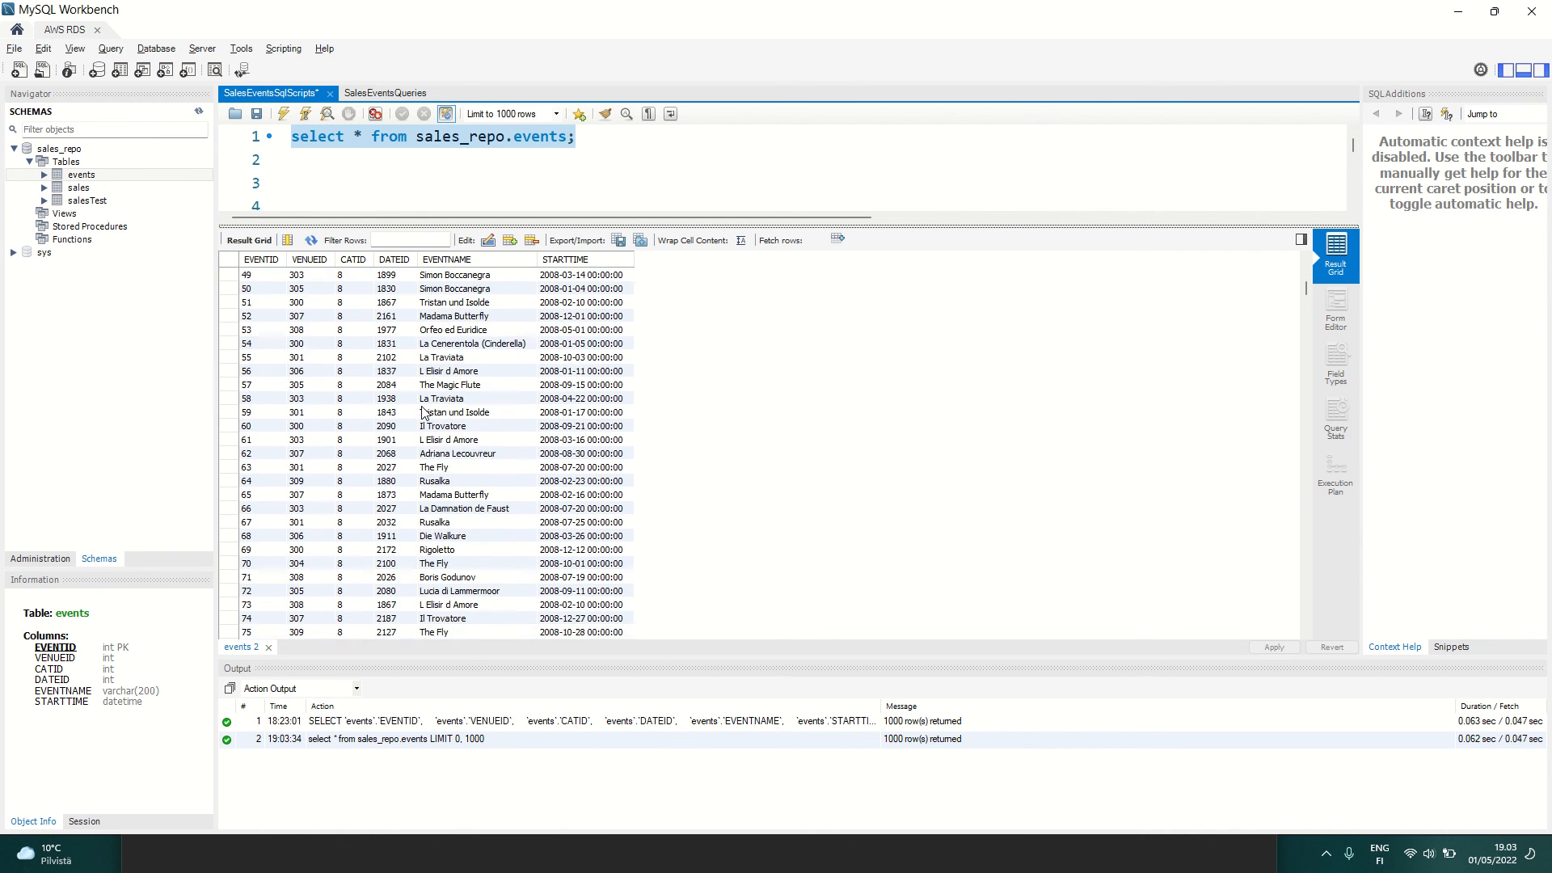
scroll(531, 308, up, 5)
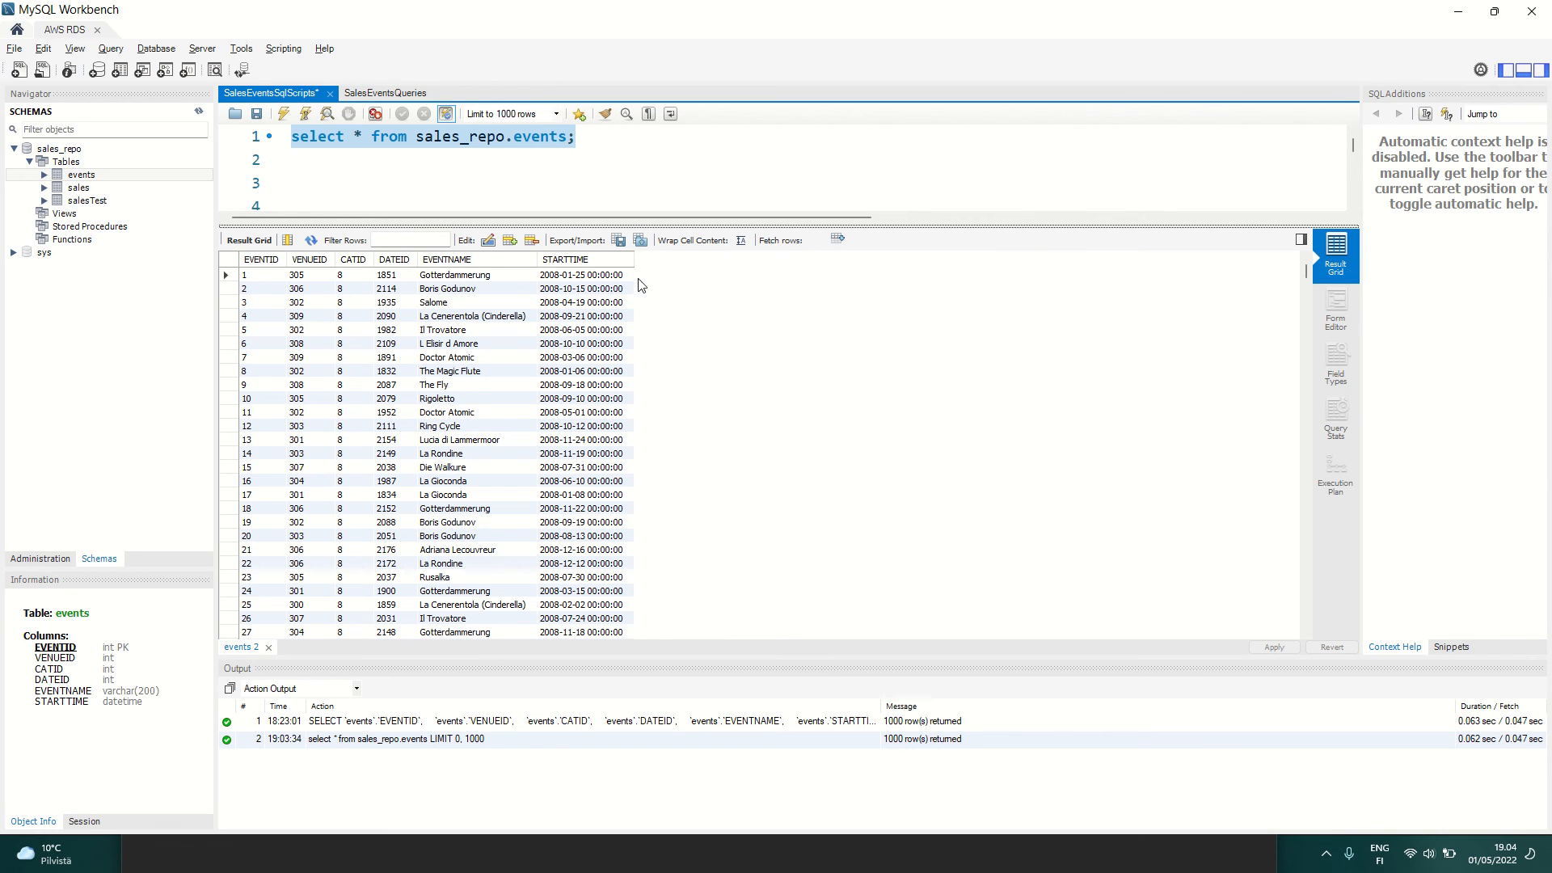
Step: Switch back to Chrome and look through the open AWS pages to bring up the Glue Data Catalog tables of the sales_repo database
key(alt+Tab)
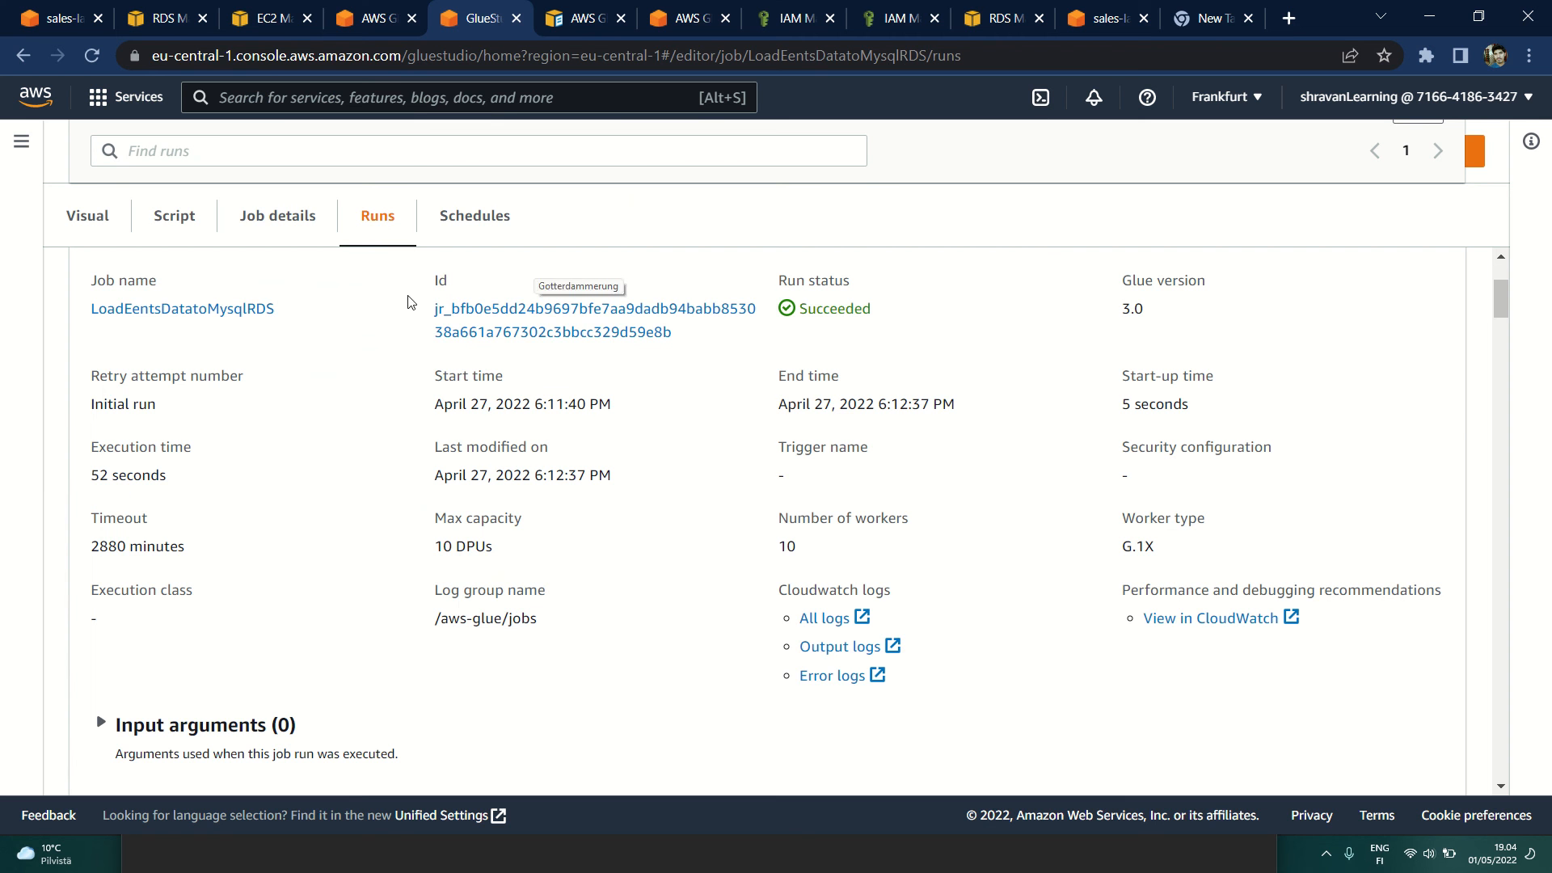
click(382, 24)
click(570, 10)
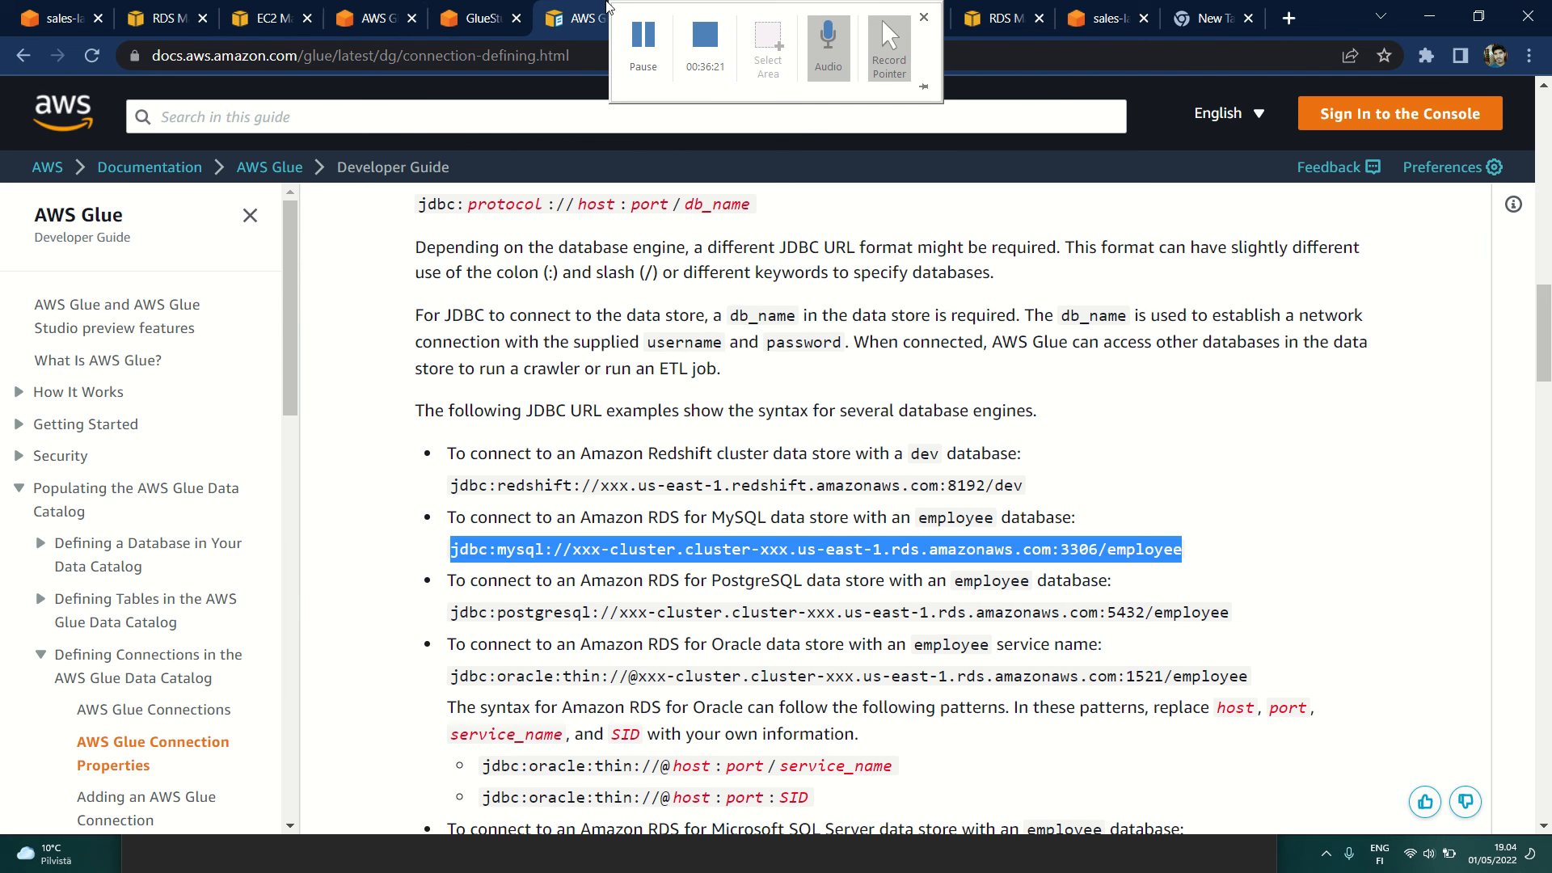
click(266, 18)
click(373, 18)
click(453, 14)
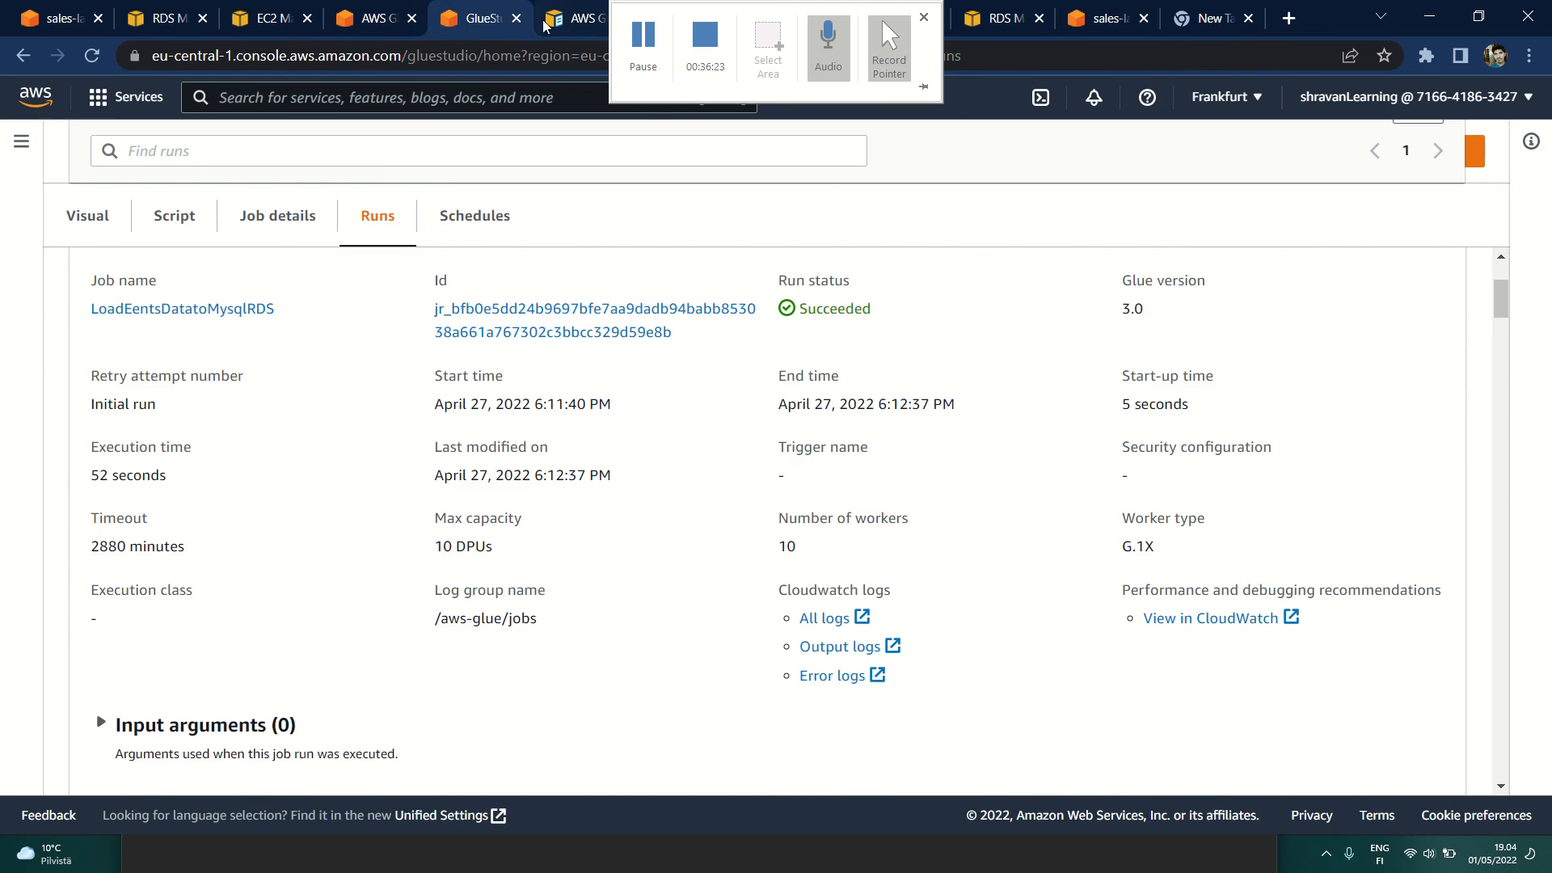
click(576, 18)
click(706, 25)
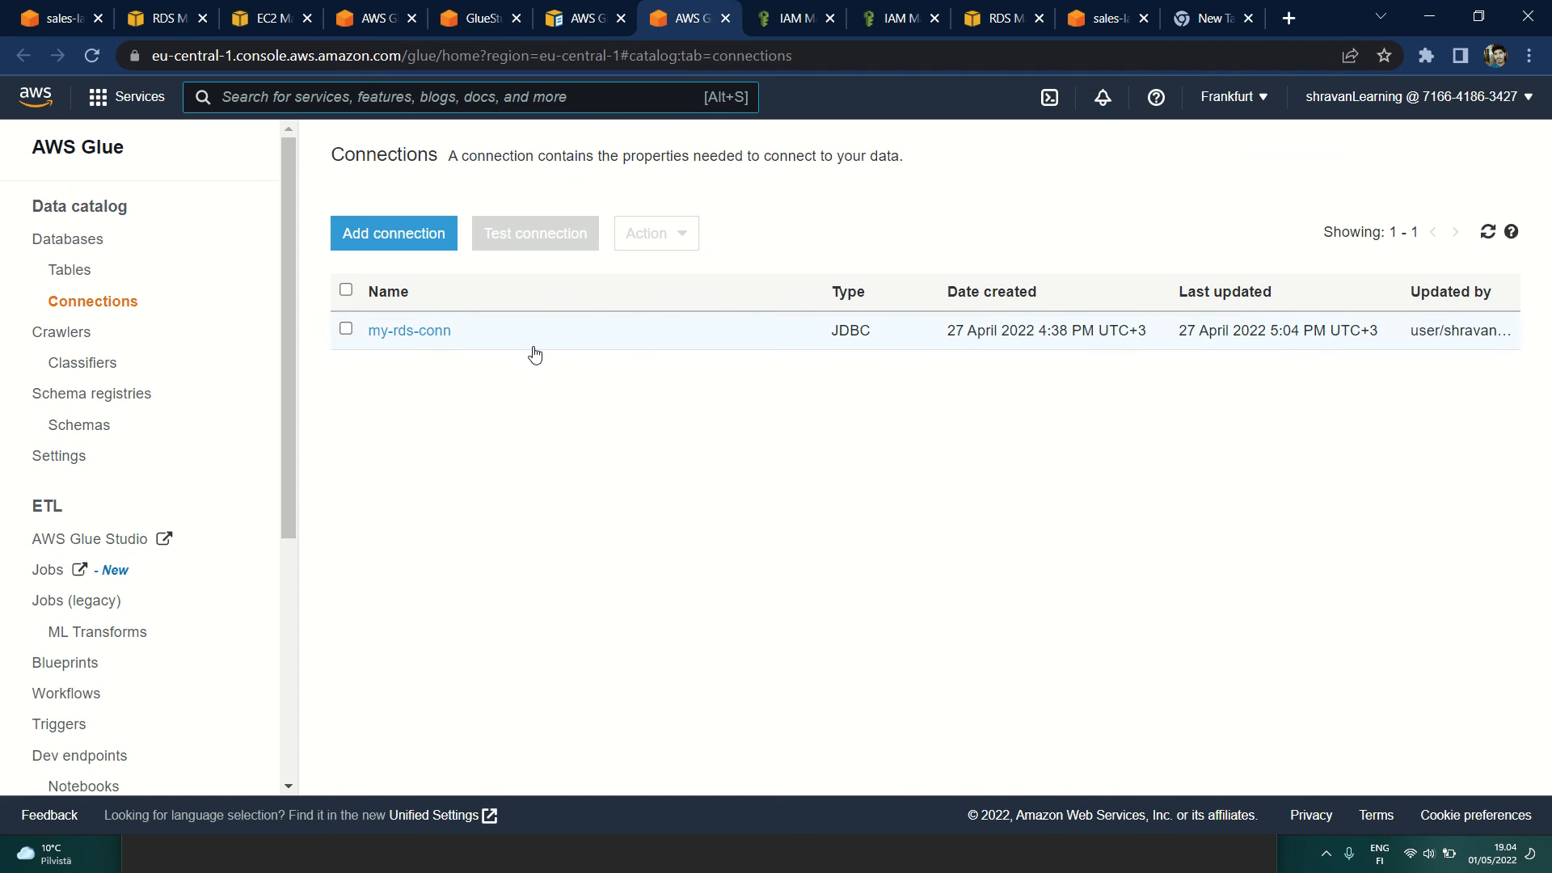
click(1002, 17)
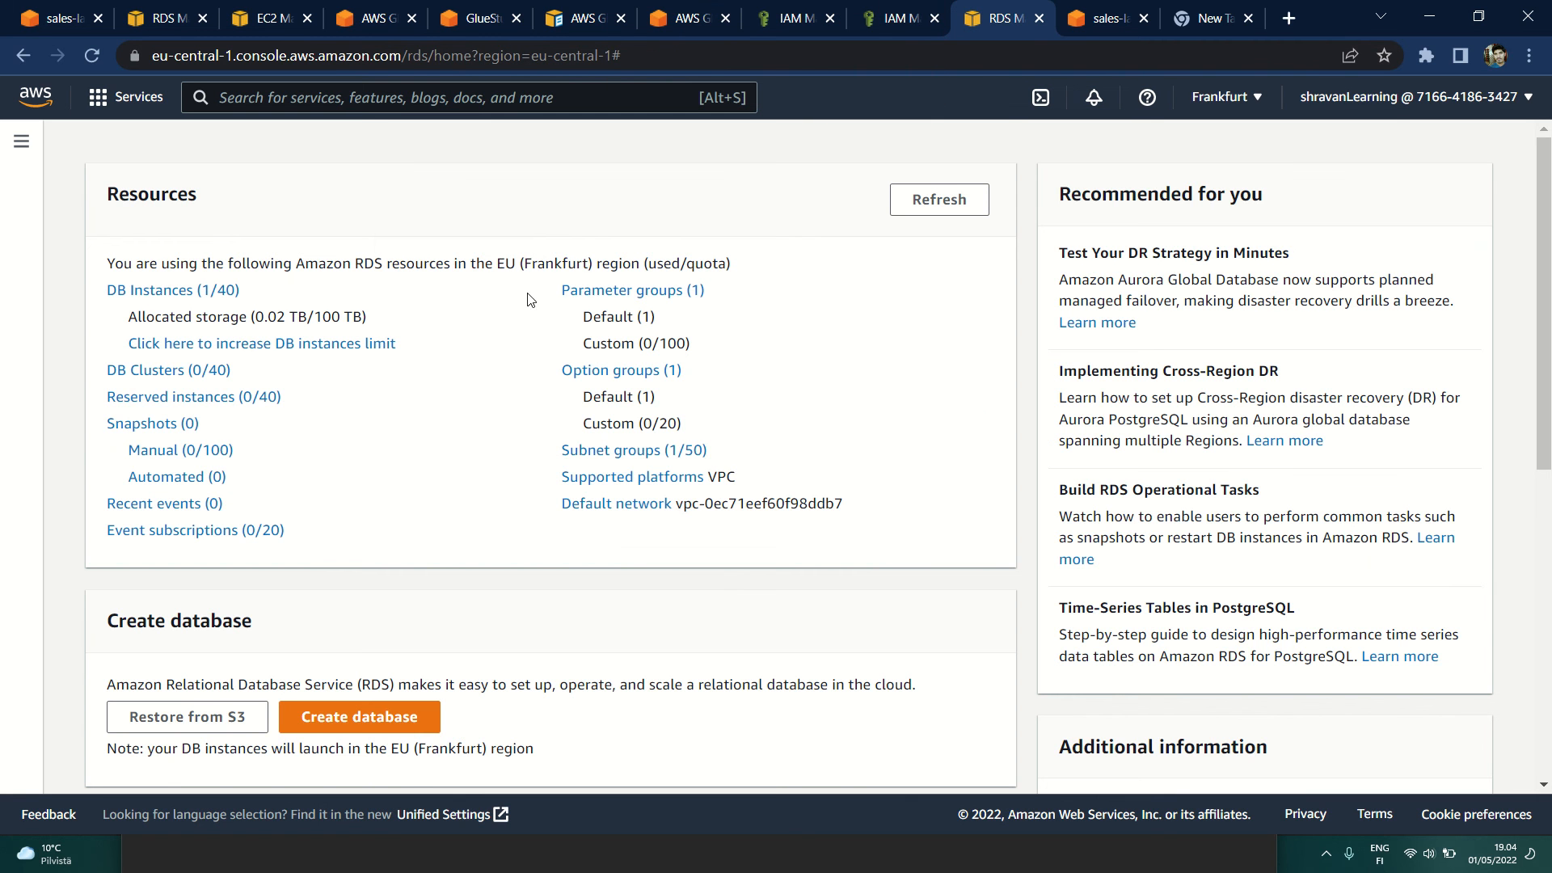
click(166, 18)
click(315, 9)
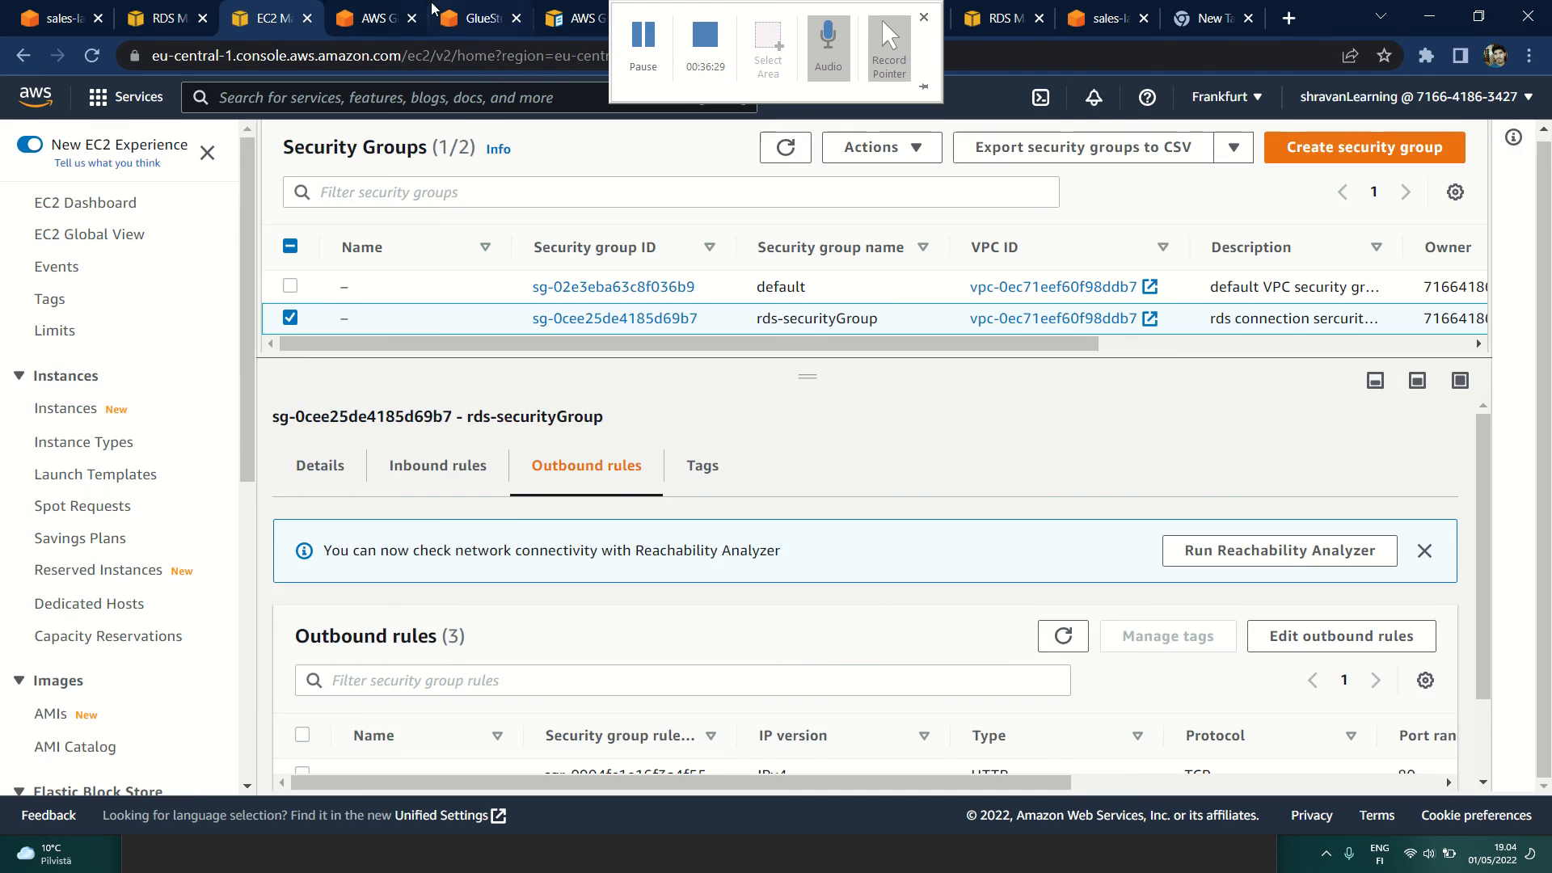
click(453, 17)
click(380, 18)
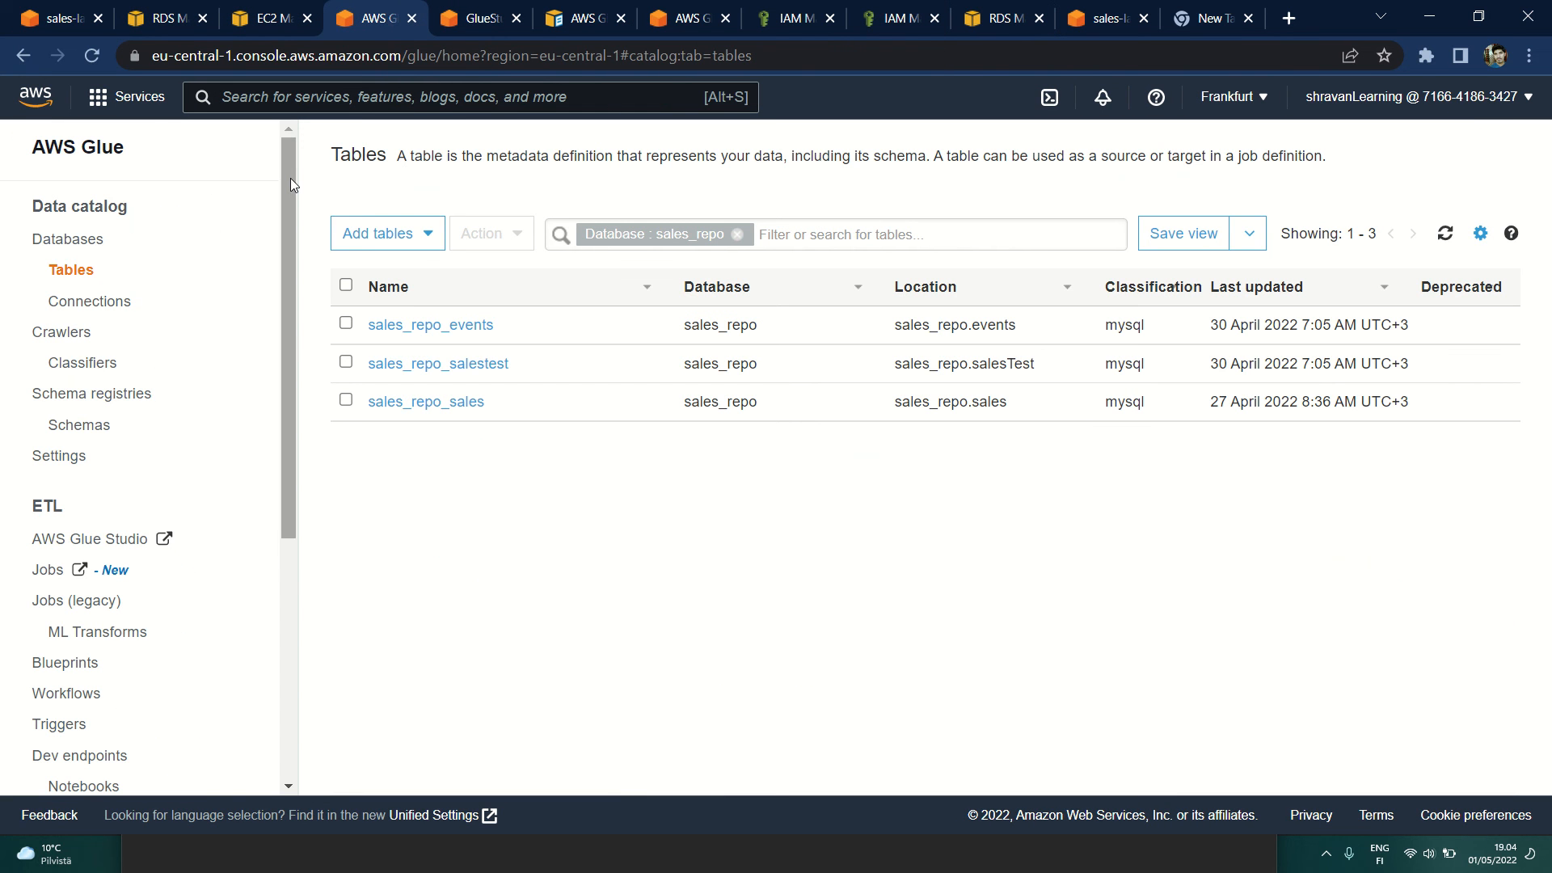
Step: Bring up the LoadEentsDatatoMysqlRDS job in Glue Studio and review the details of its April 27 run
scroll(69, 251, down, 2)
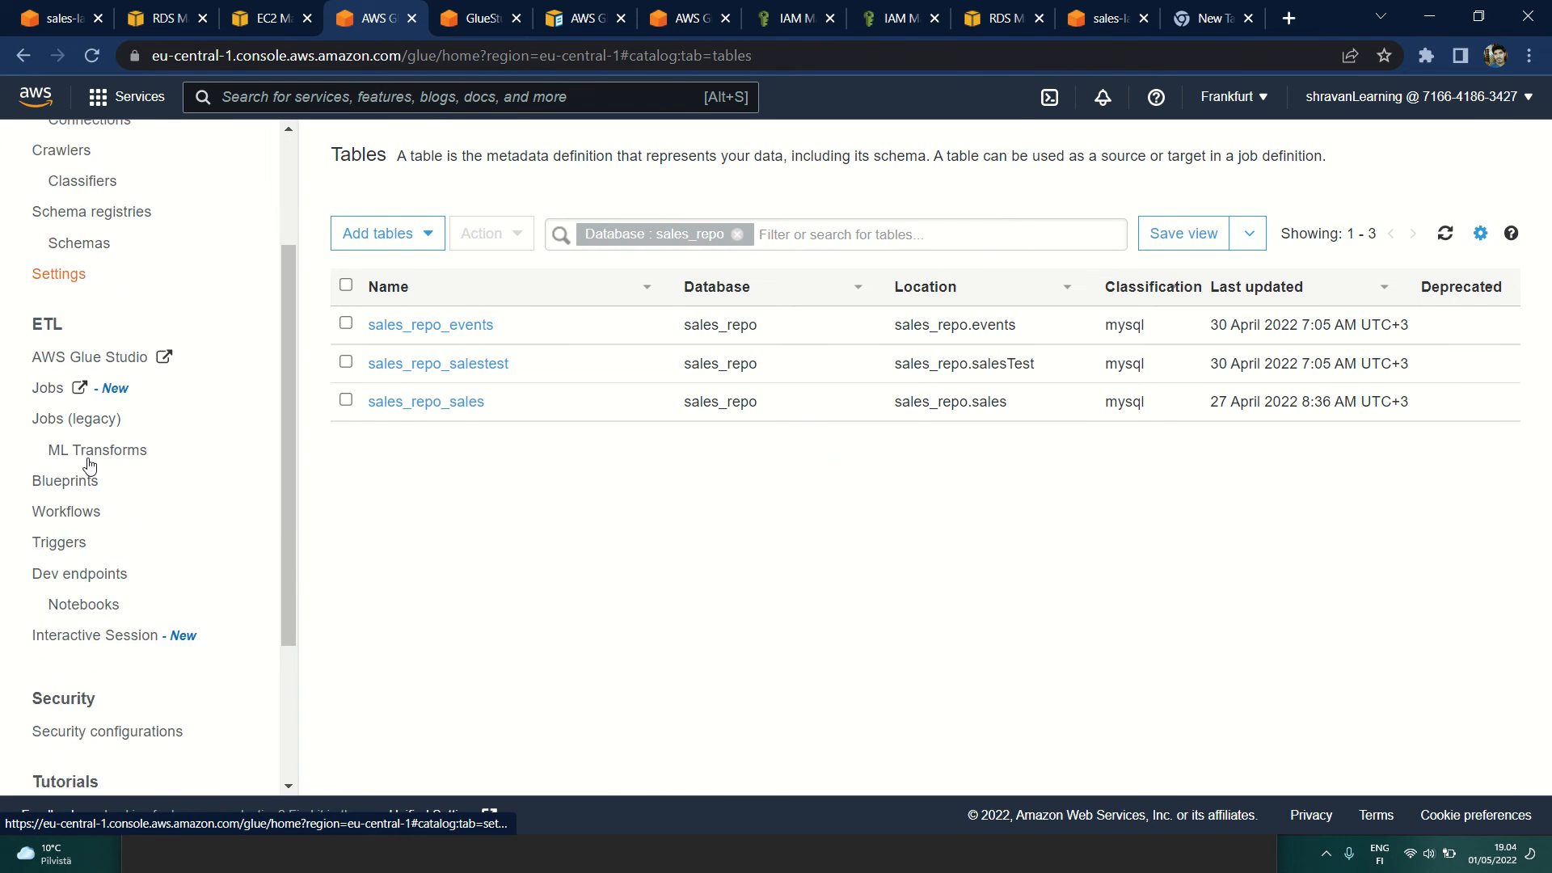
scroll(68, 250, up, 2)
click(477, 17)
scroll(372, 302, up, 3)
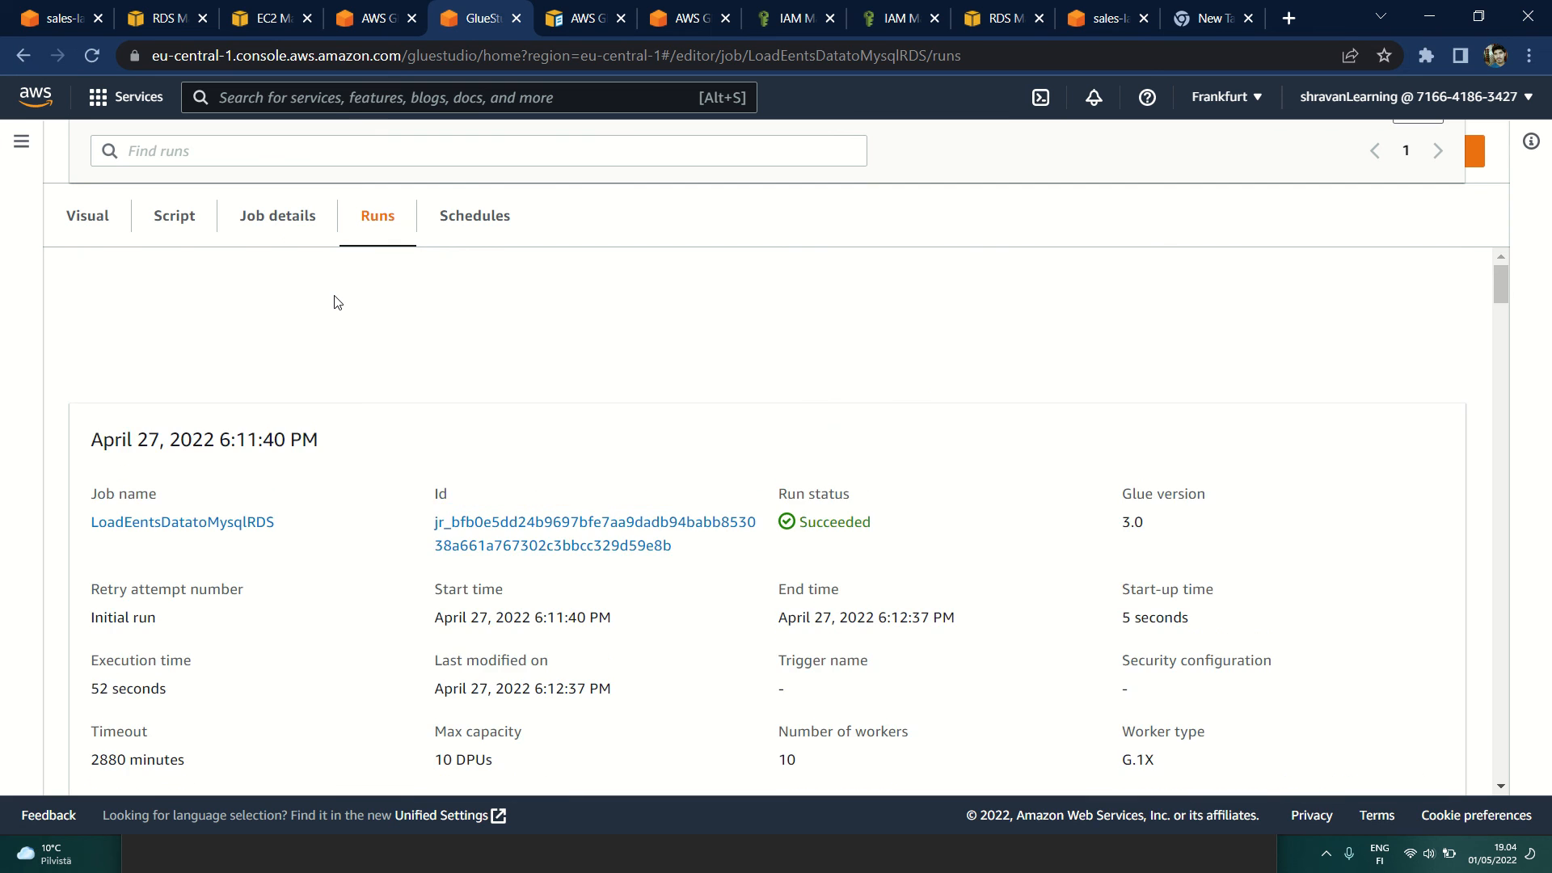
scroll(337, 302, down, 4)
scroll(337, 302, up, 1)
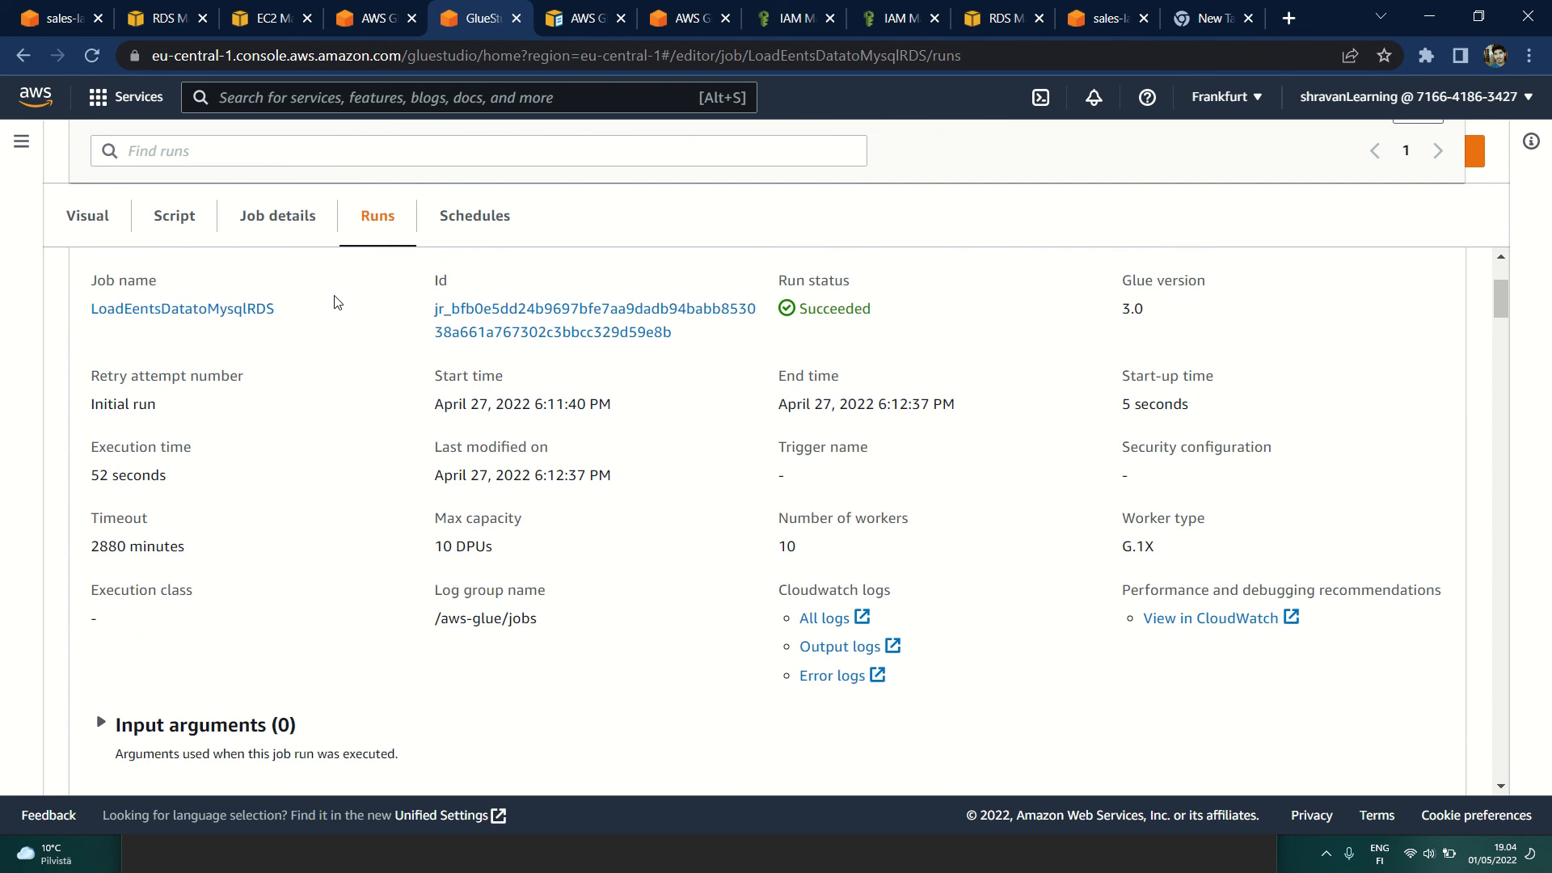
Step: Open the job's visual graph and examine the ApplyMapping node's data preview, highlighting the first row's event name
click(283, 213)
click(88, 220)
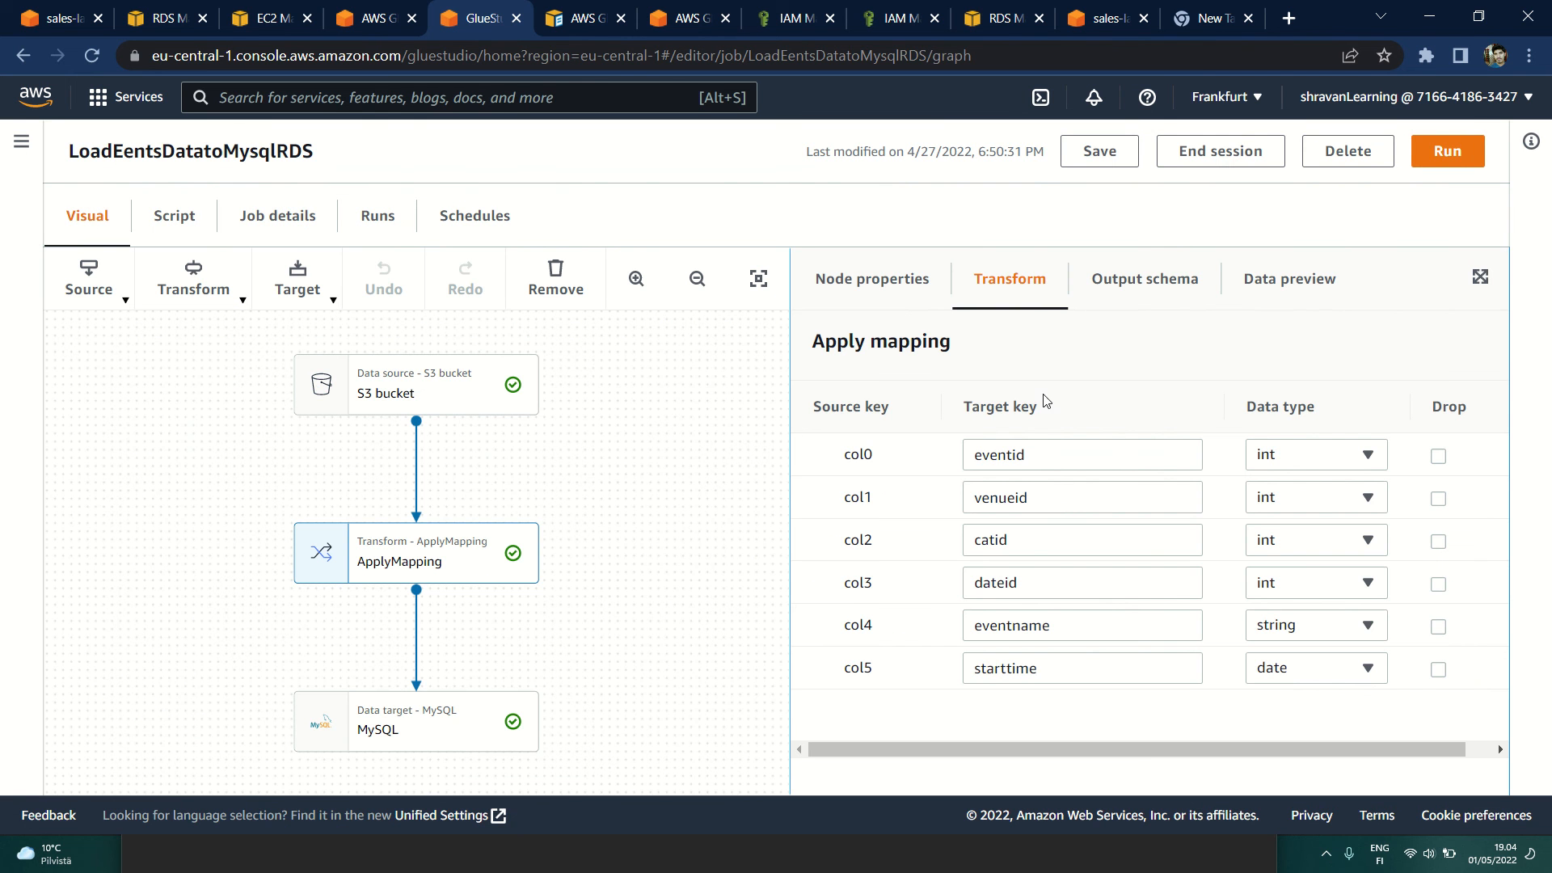
click(1121, 289)
click(1280, 279)
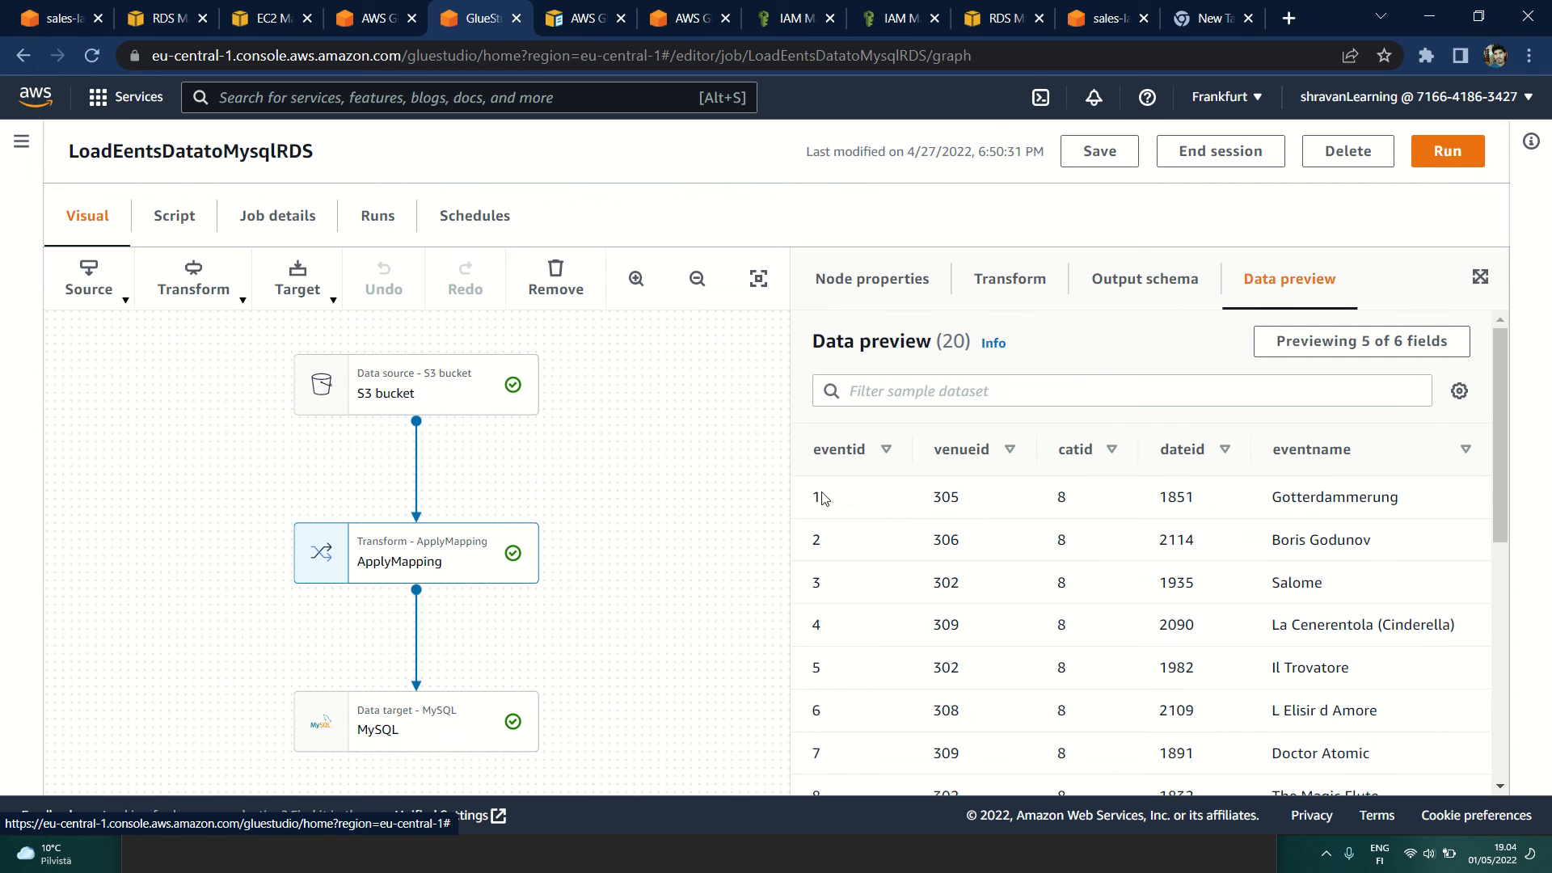
double_click(815, 497)
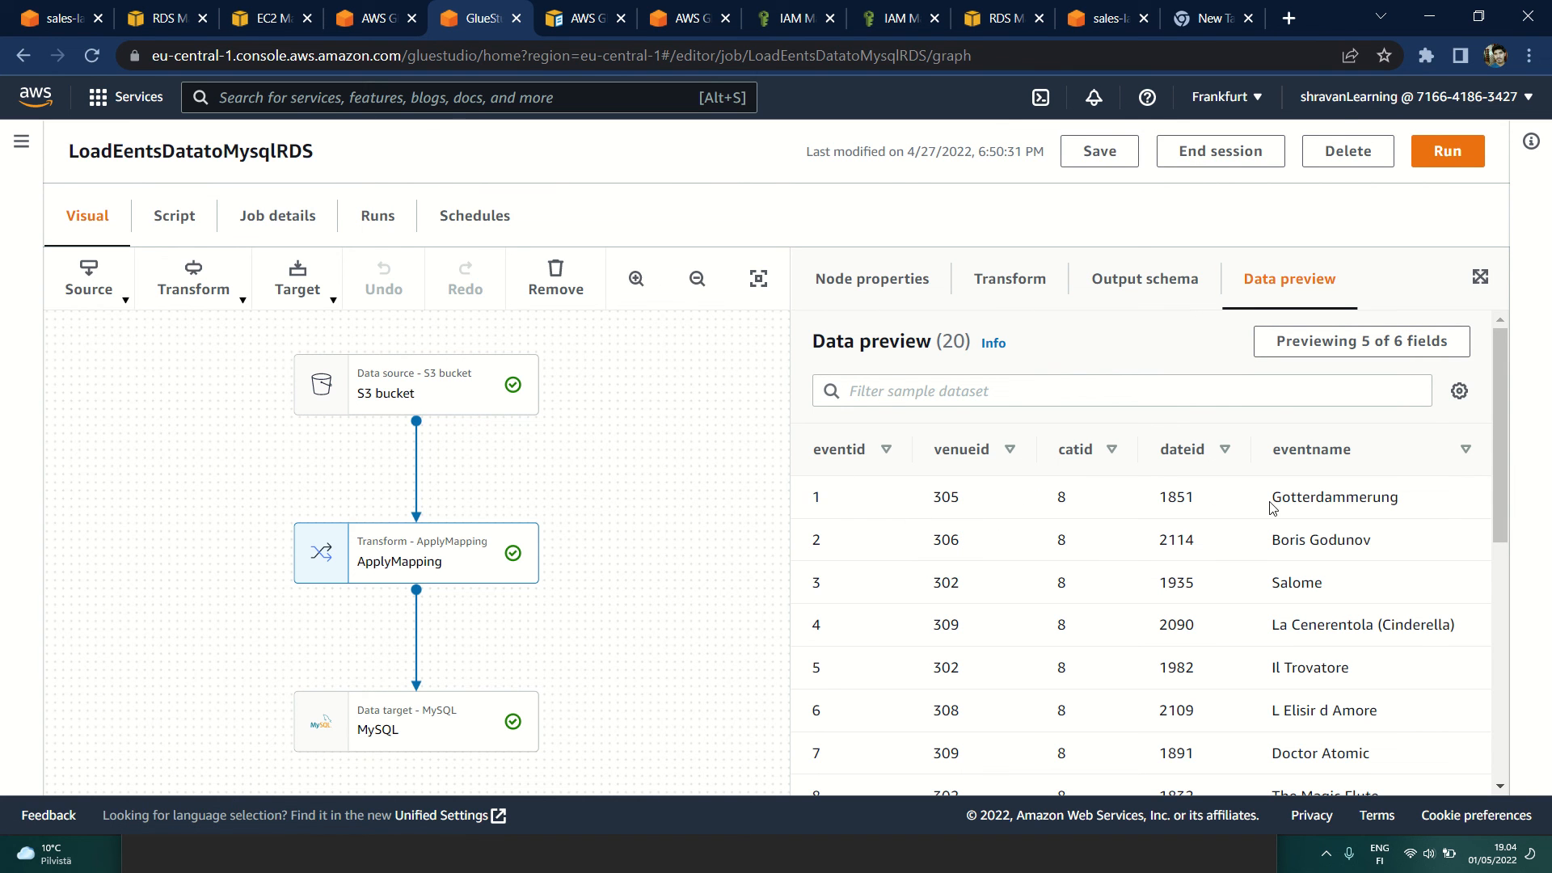
drag(1271, 506, 1416, 507)
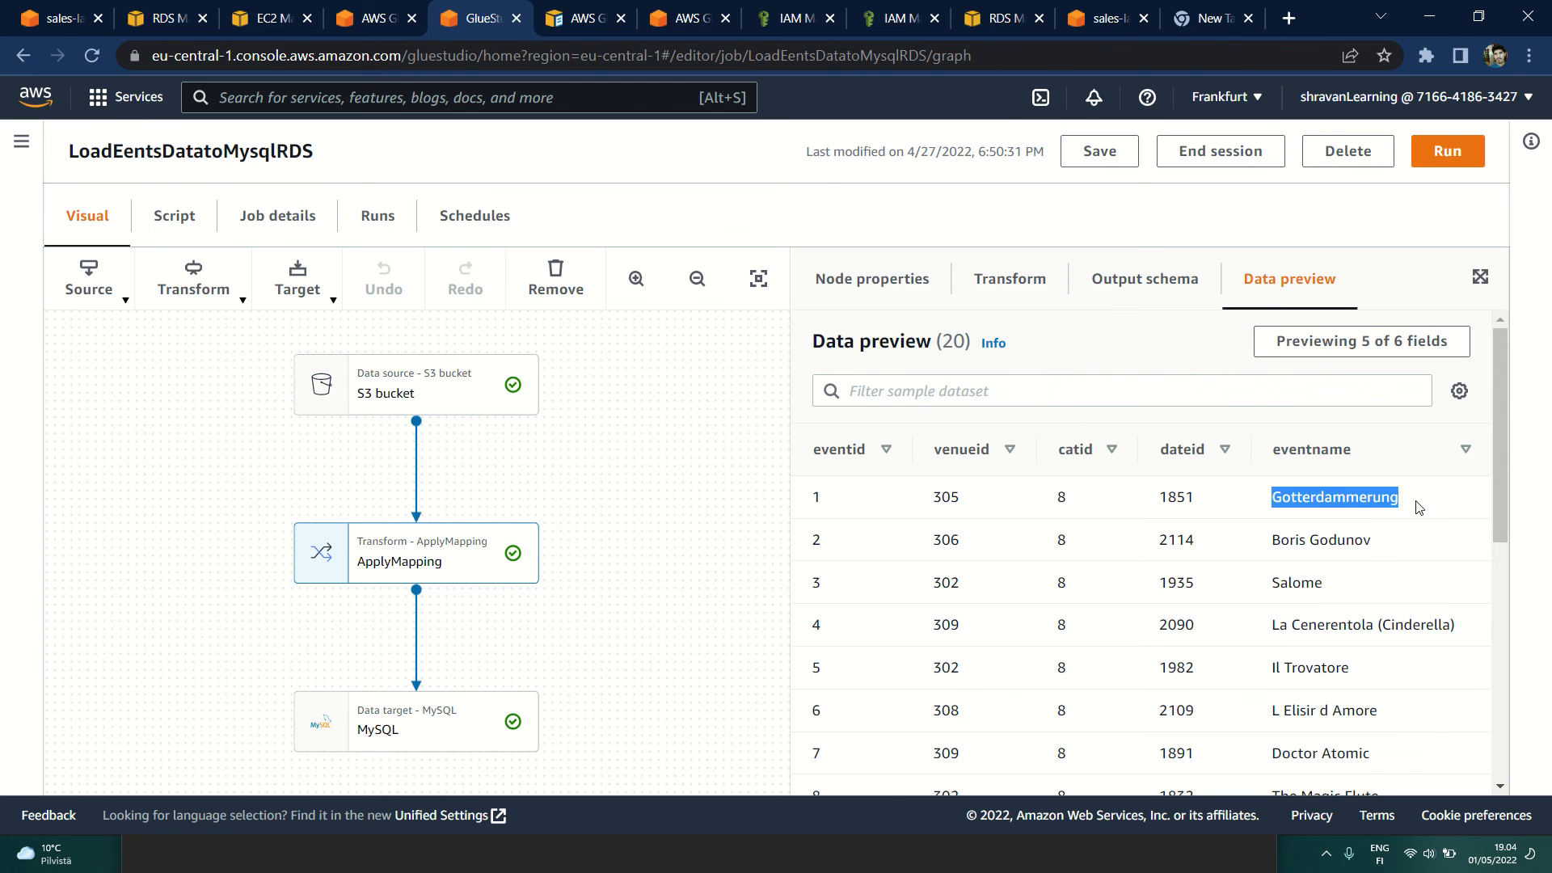
Step: Switch to MySQL Workbench and compare the events rows in the result grid with the Glue data preview
key(alt+Tab)
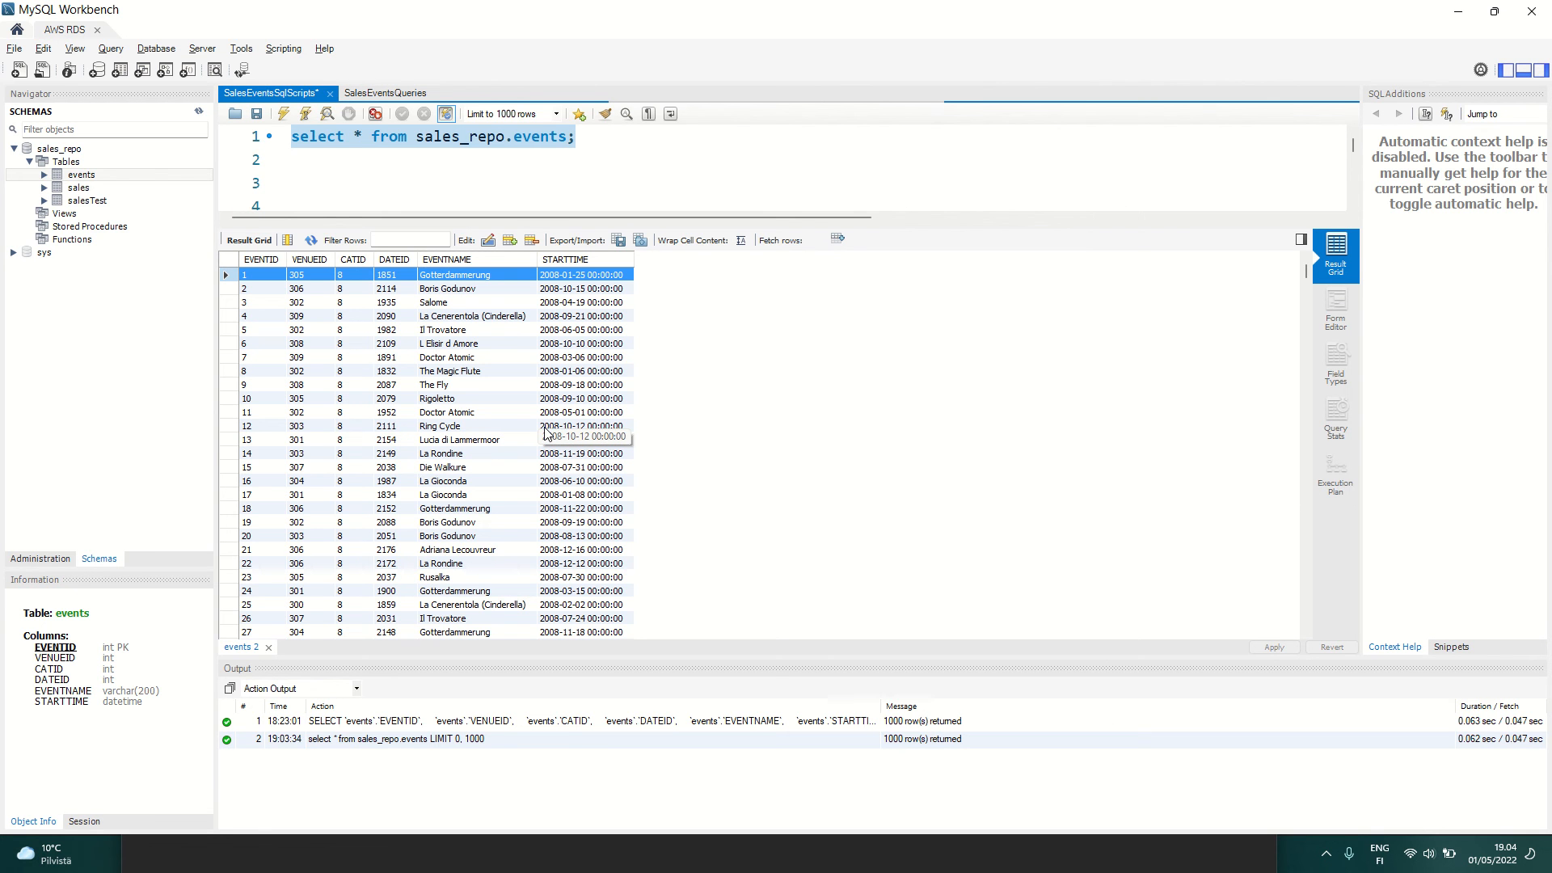
scroll(545, 433, down, 15)
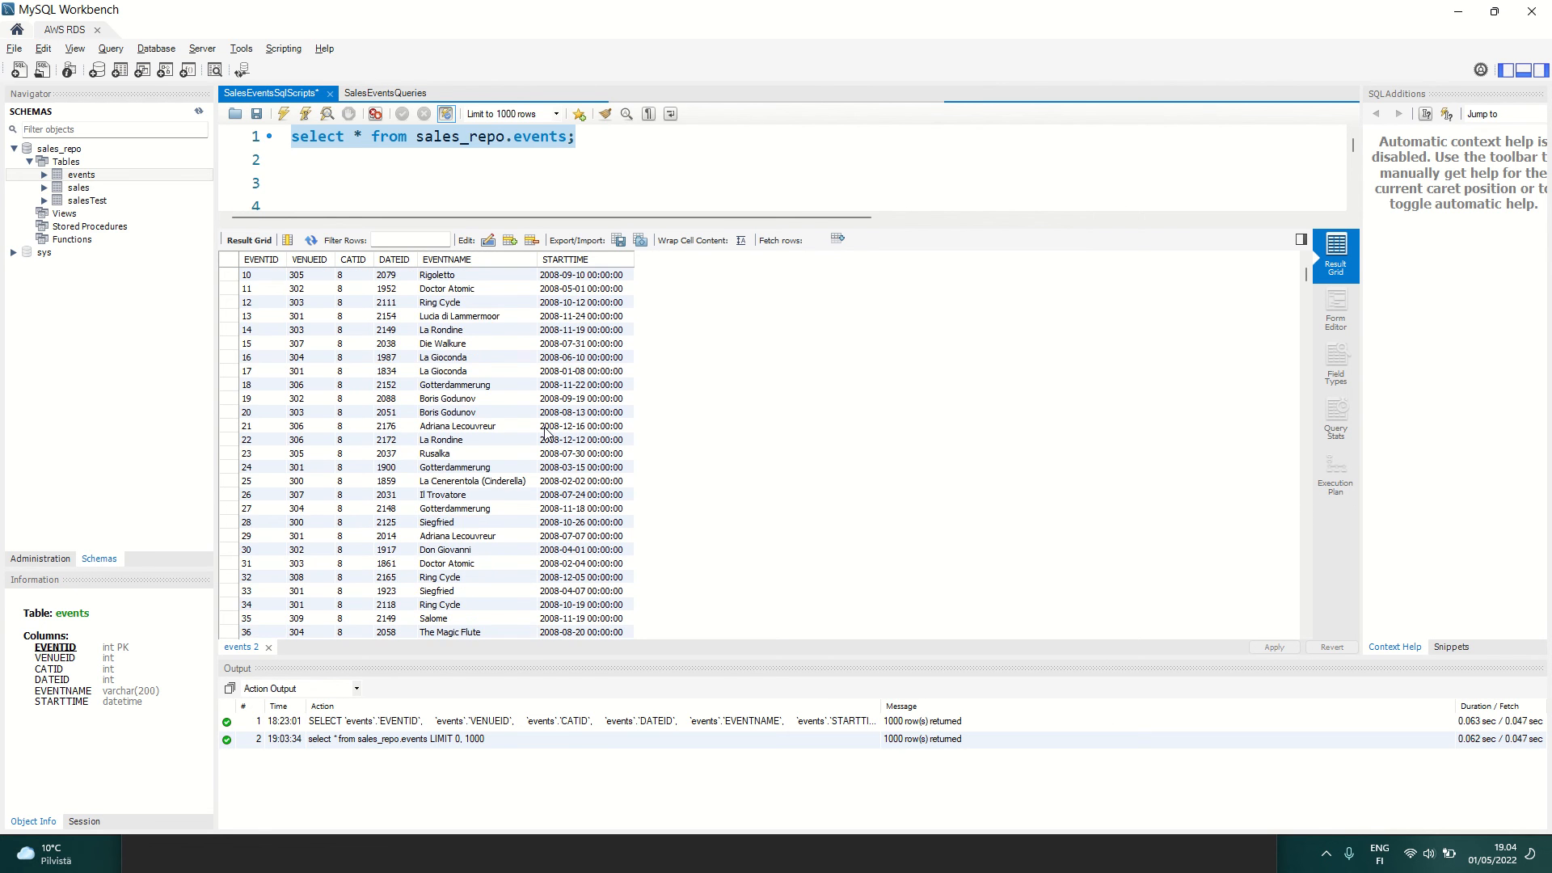
scroll(546, 433, up, 11)
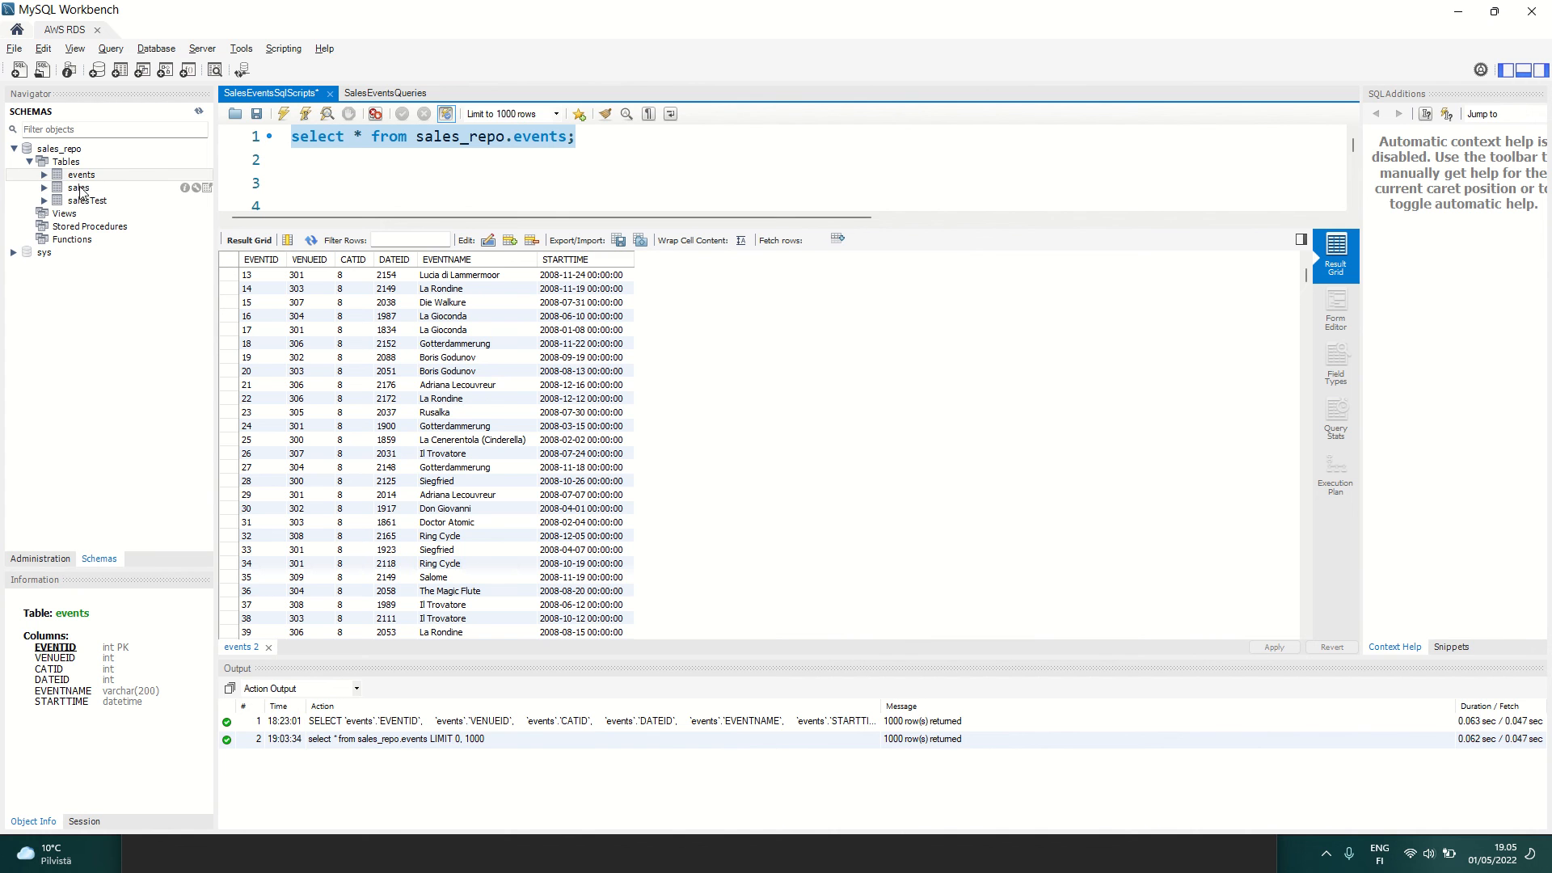
Step: Switch back to Chrome and review the job's MySQL target, ApplyMapping transform and S3 bucket source nodes
key(alt+Tab)
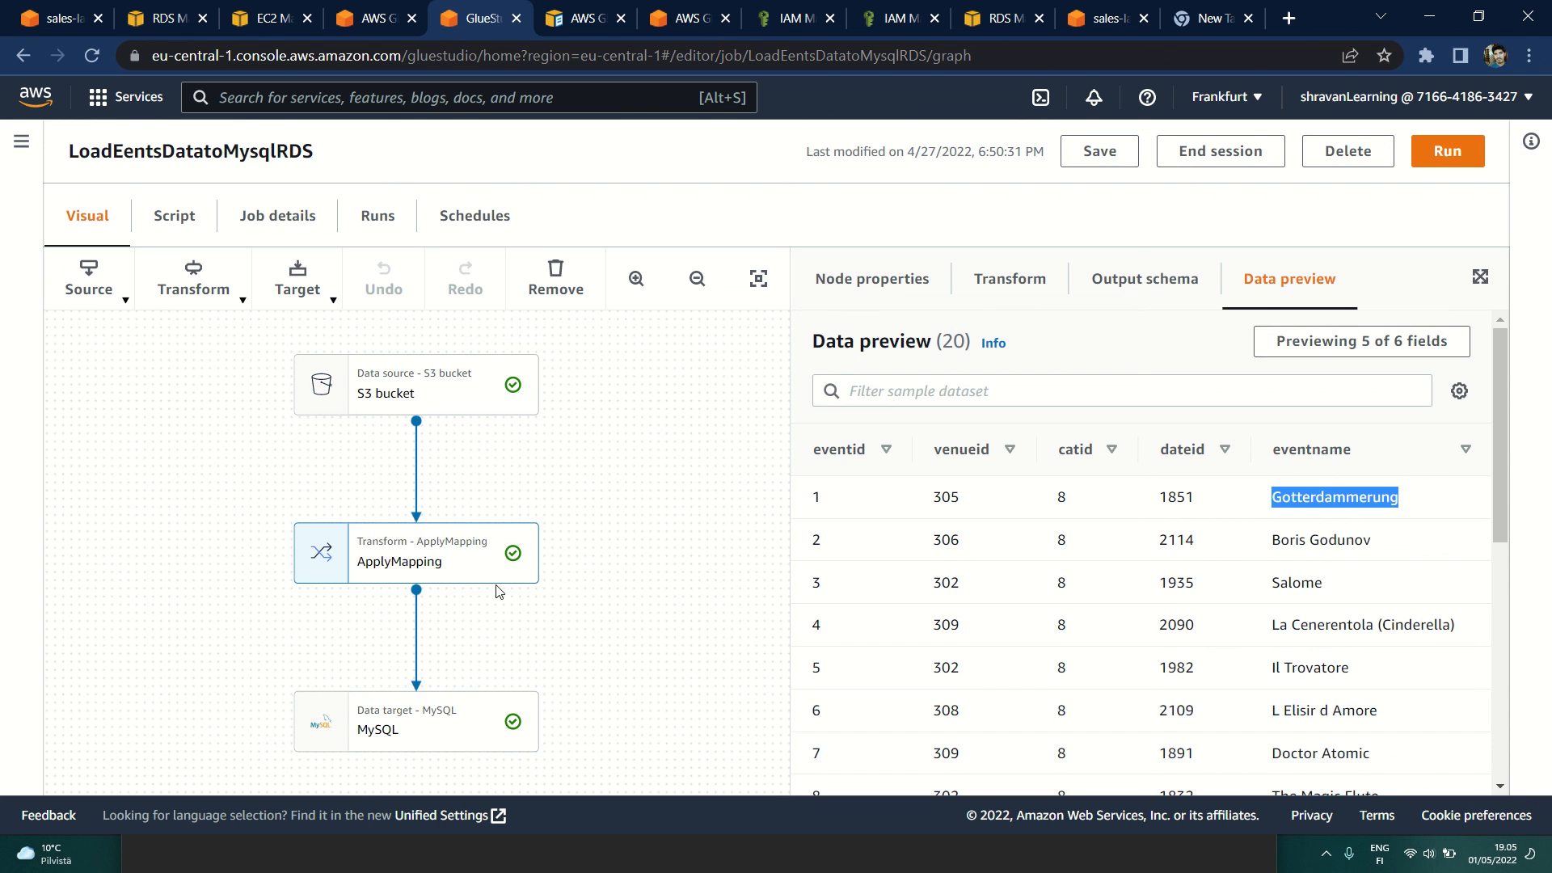
click(449, 729)
click(406, 537)
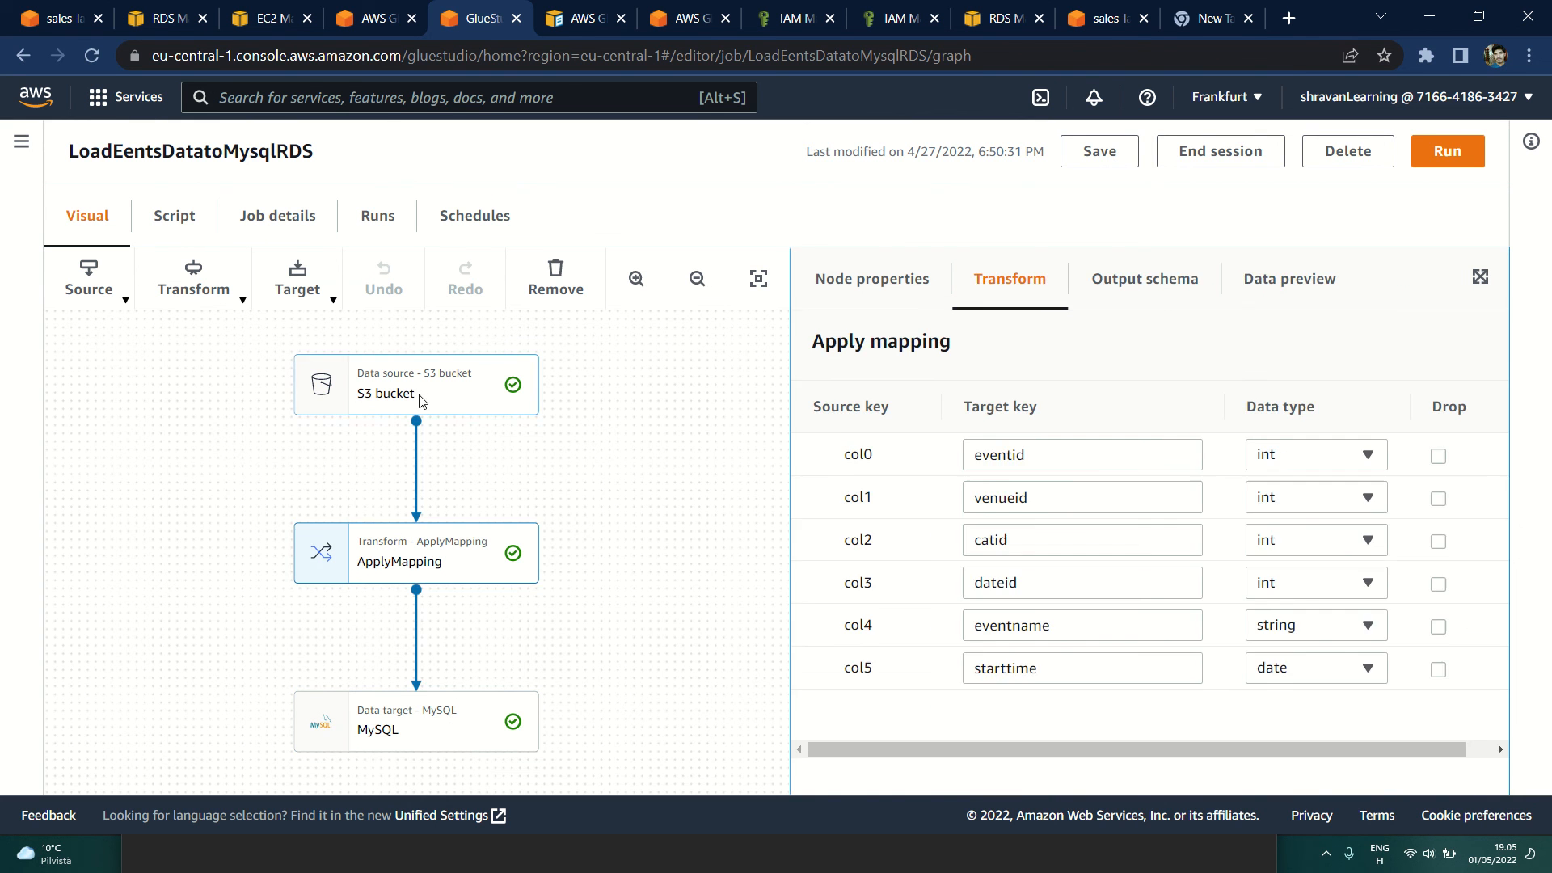
click(421, 401)
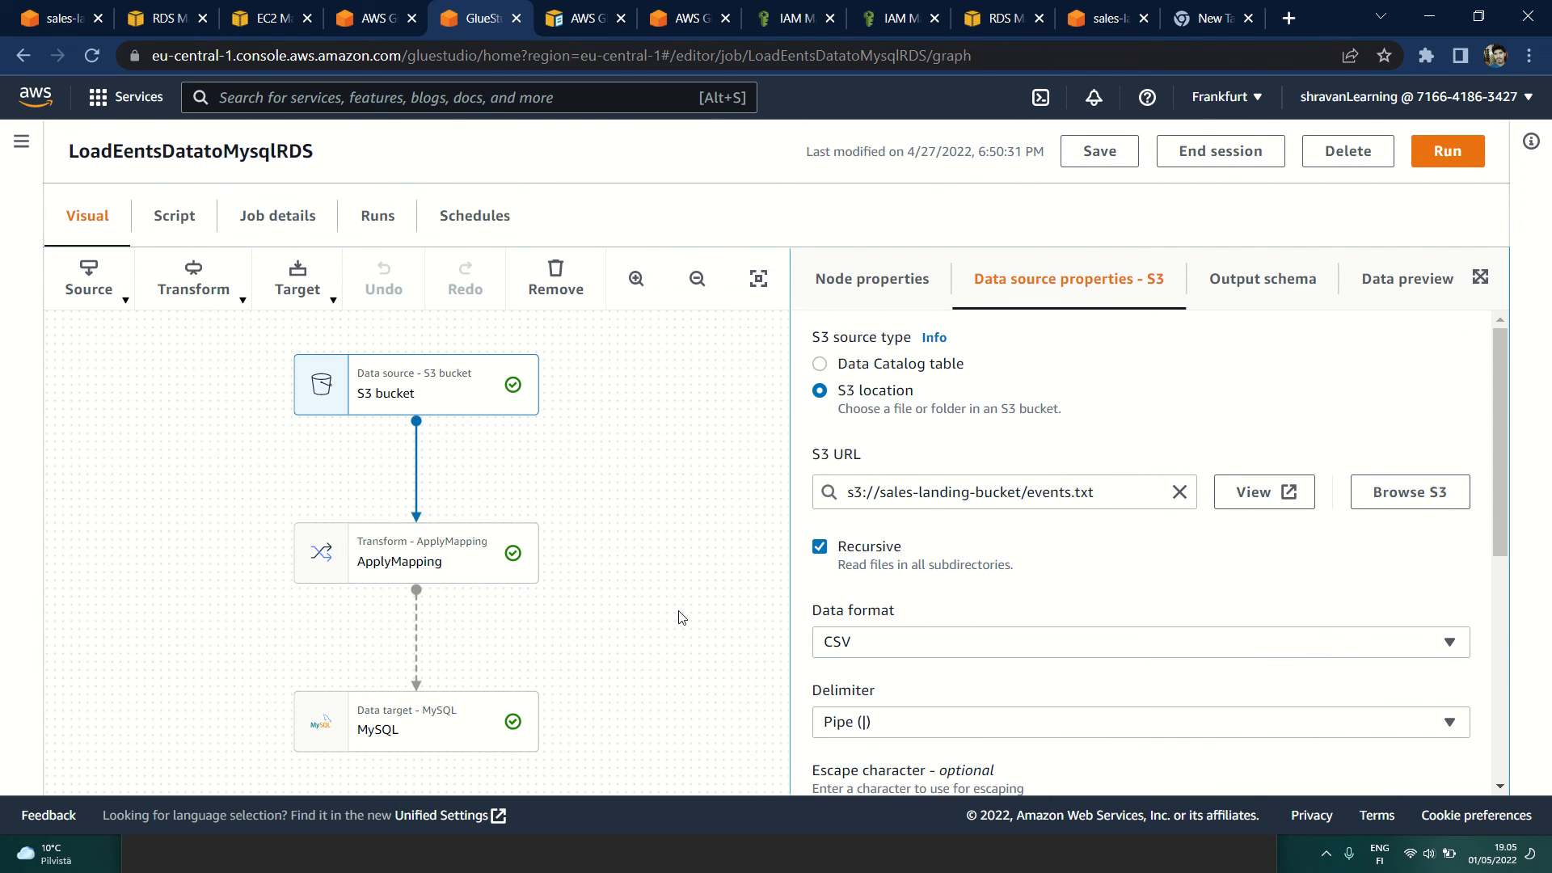
Step: Open the job's generated script and skim it from the imports through to job.commit()
click(162, 235)
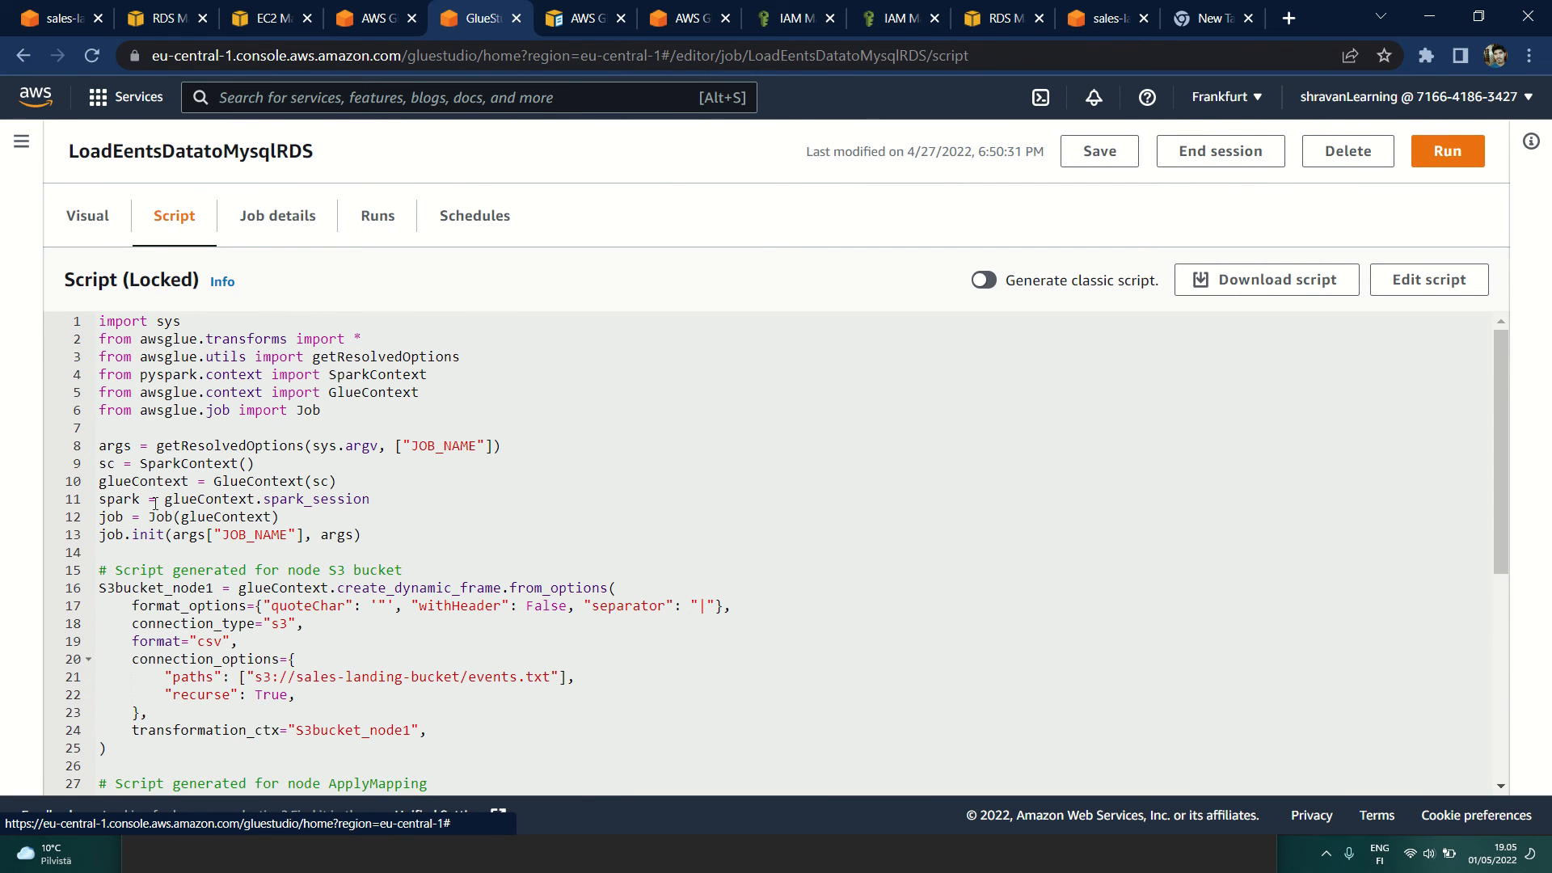
scroll(155, 503, down, 2)
scroll(155, 503, down, 6)
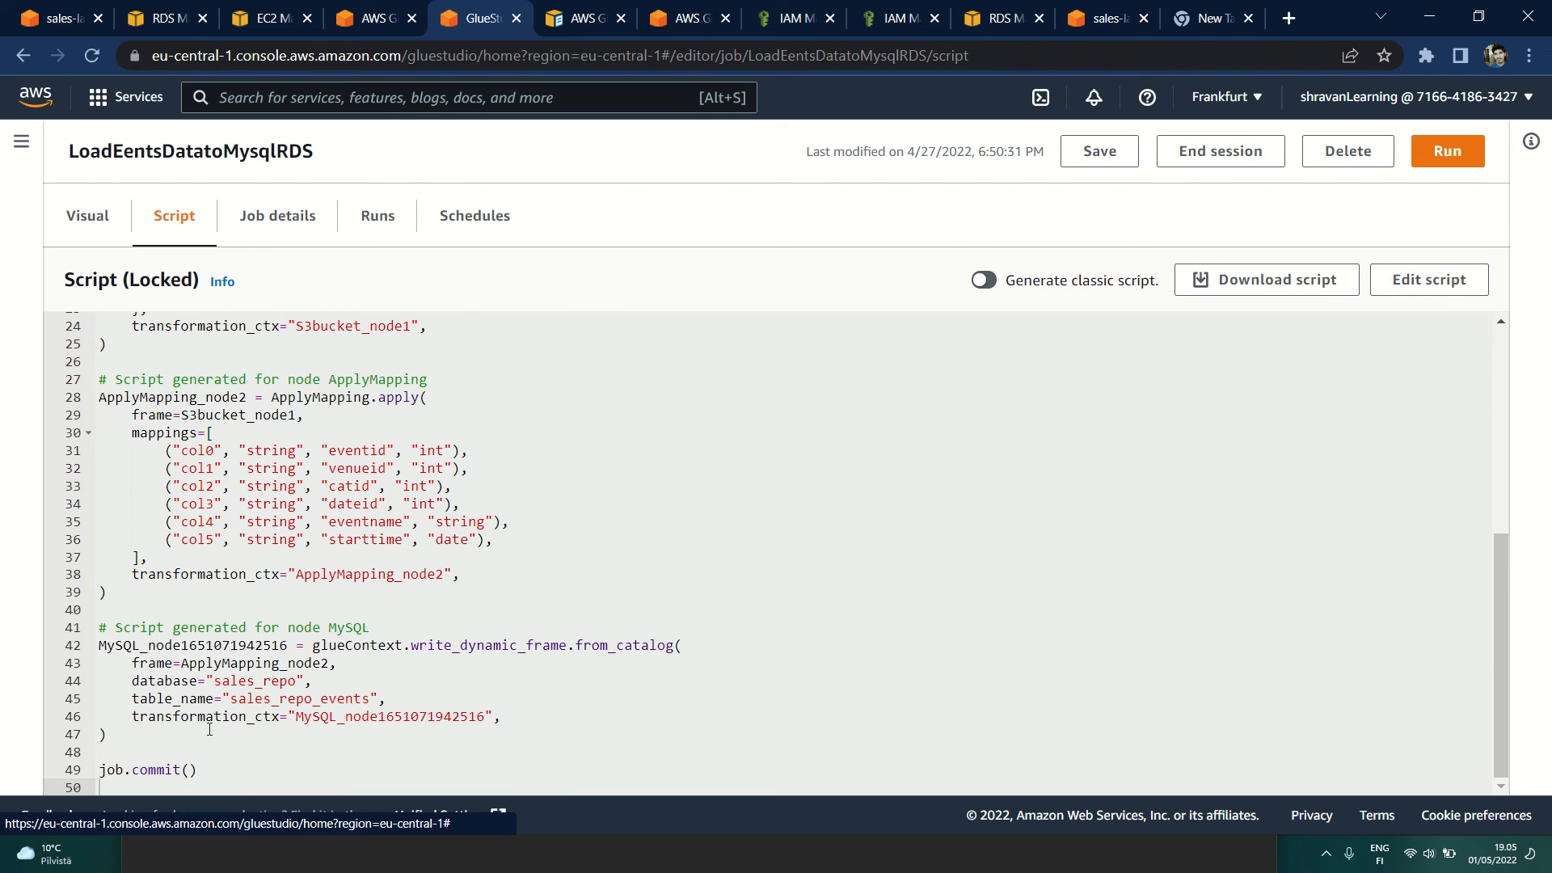
scroll(197, 737, up, 8)
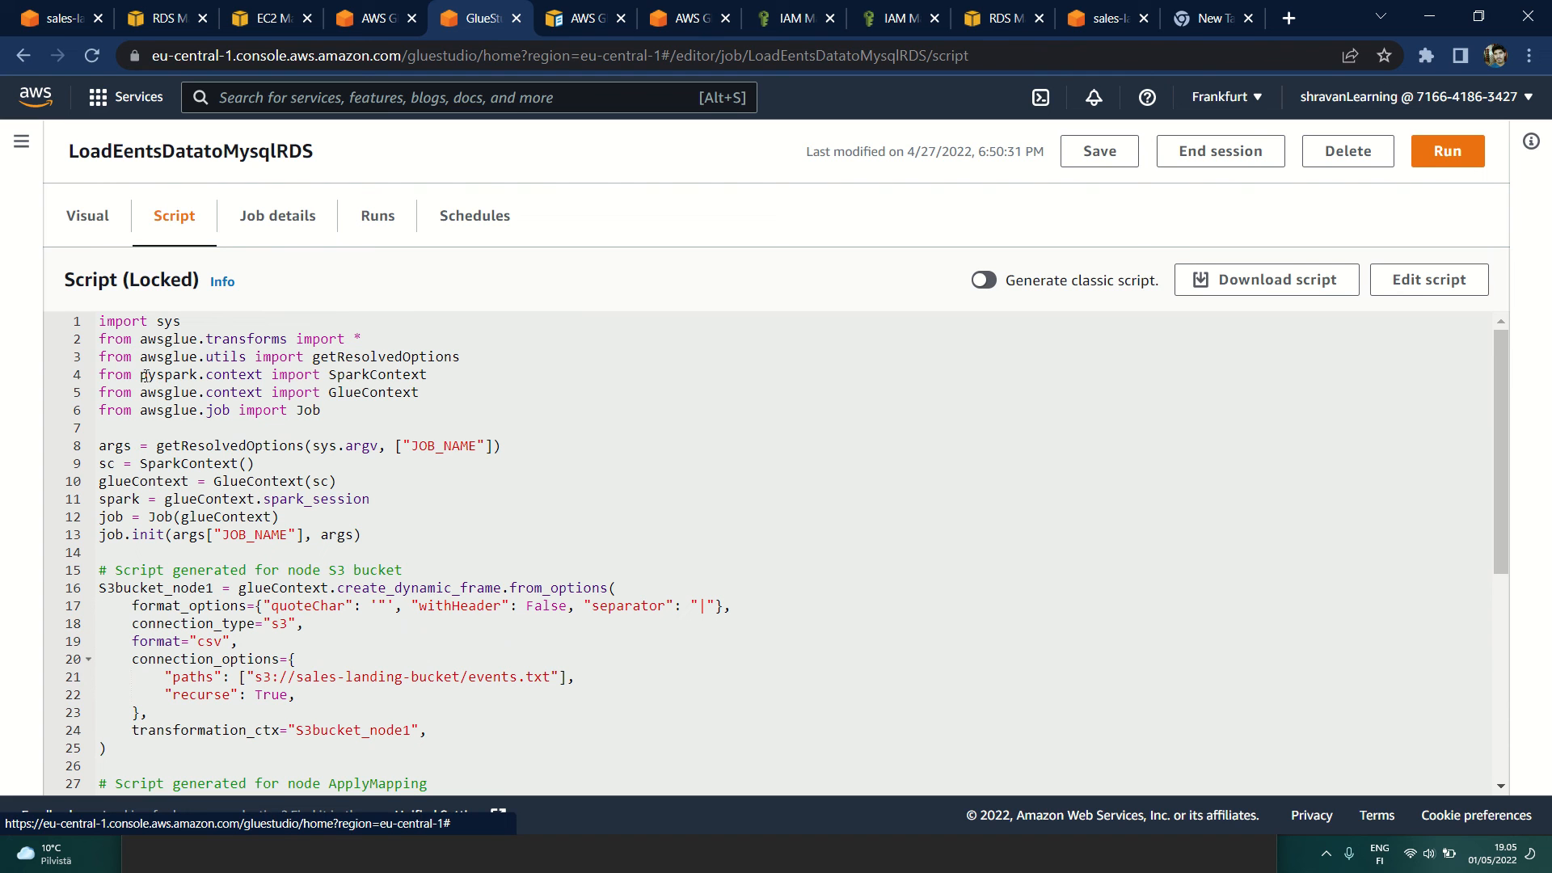
Step: Examine the script's import lines, highlighting the pyspark and awsglue modules and the transforms import
drag(142, 375, 196, 378)
double_click(150, 395)
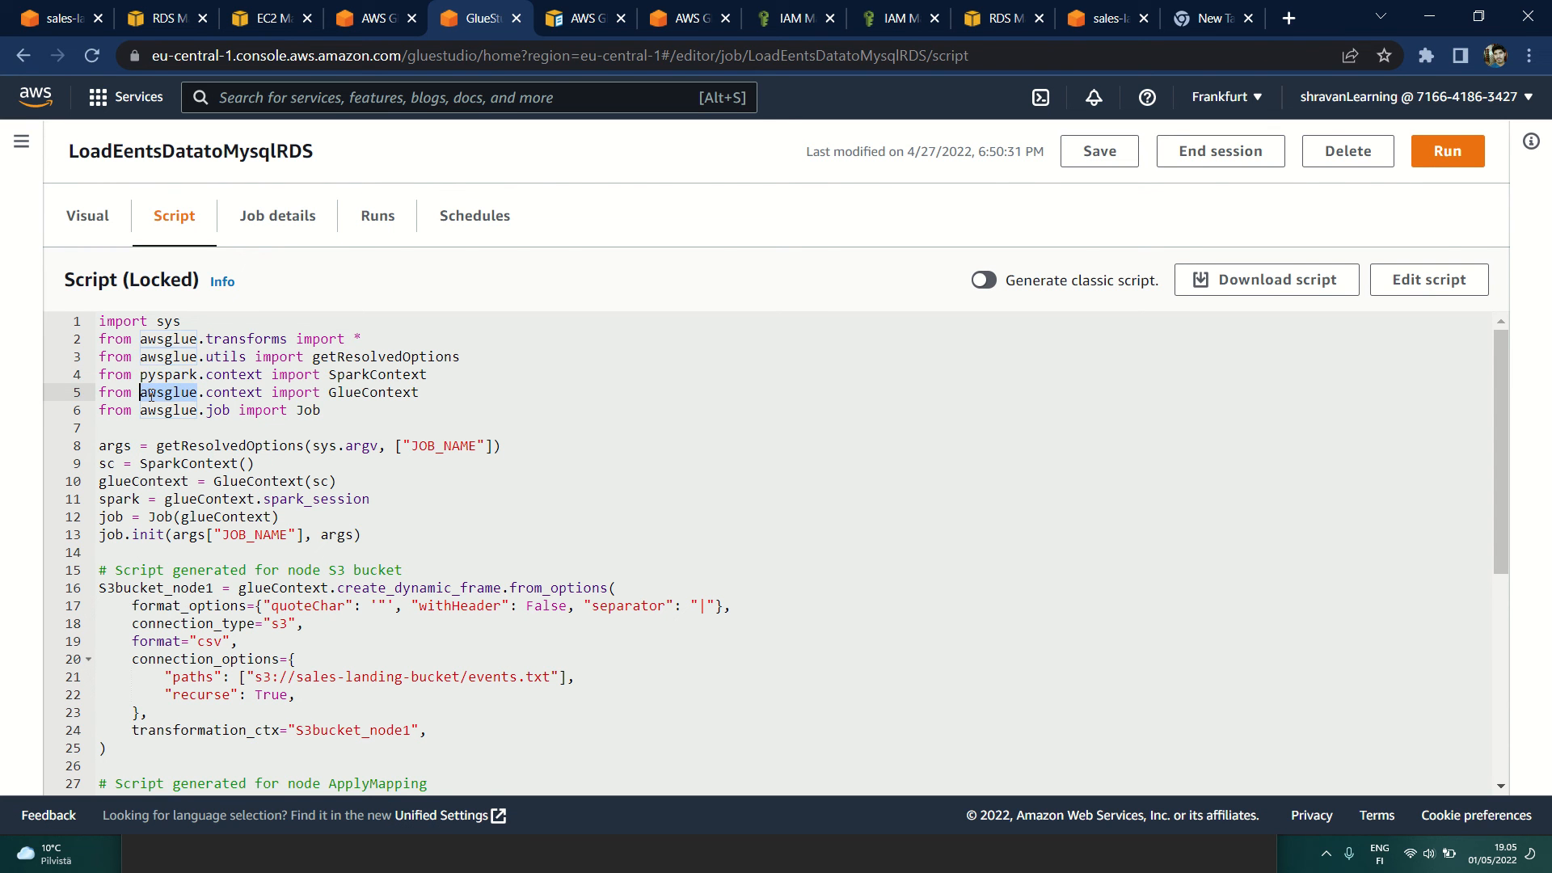
double_click(177, 369)
double_click(240, 339)
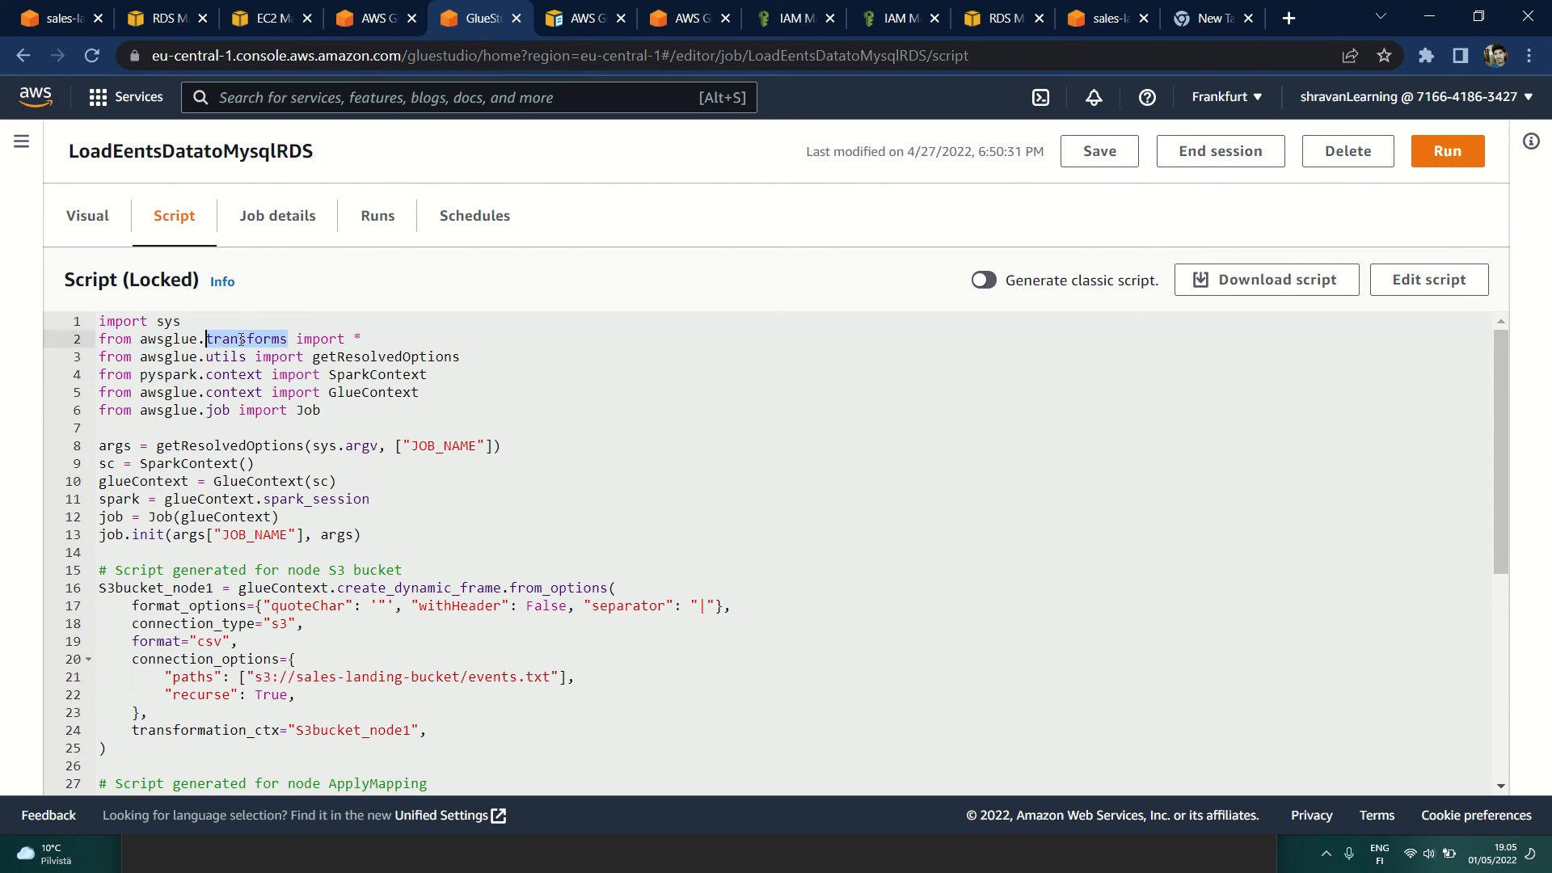
scroll(296, 562, down, 3)
scroll(202, 501, up, 3)
Step: Examine the script's initialization lines, highlighting the JOB_NAME argument, SparkContext variable, glueContext and spark session
double_click(433, 445)
double_click(109, 483)
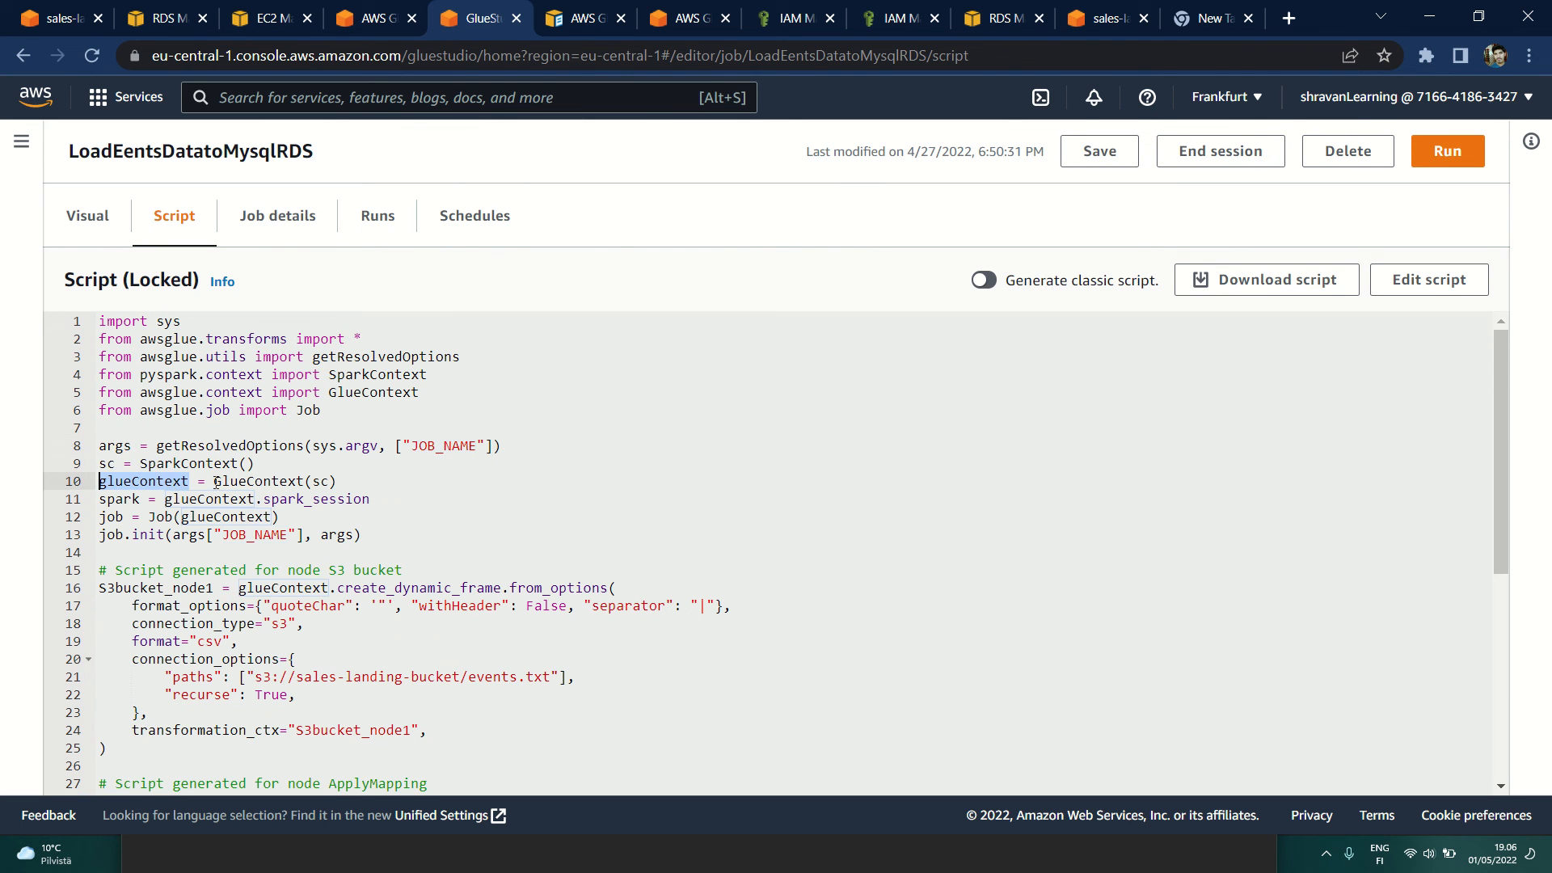
click(99, 464)
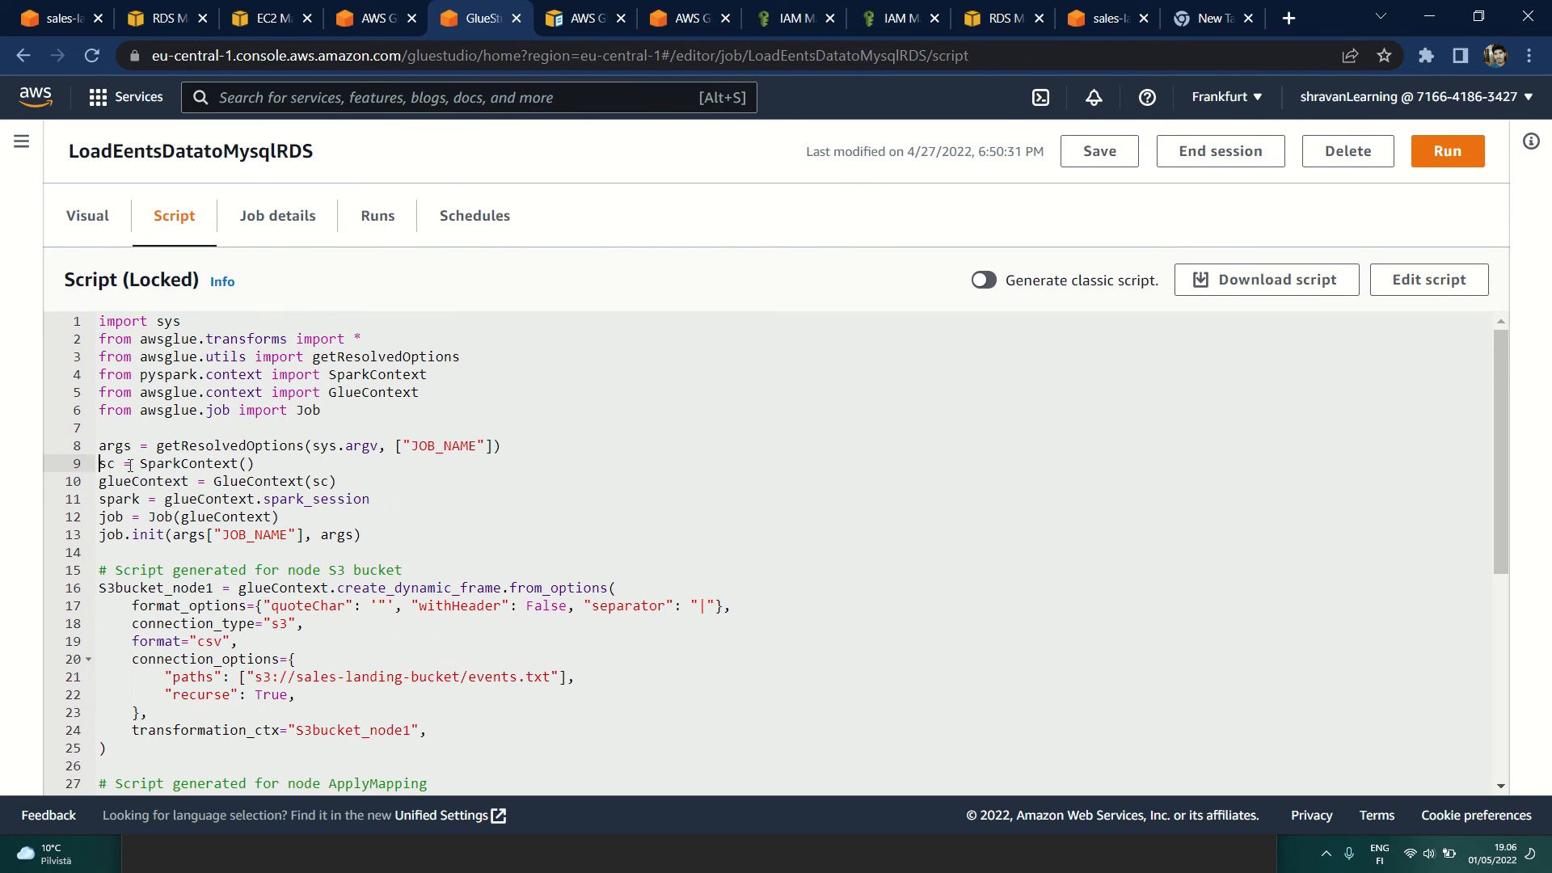
drag(273, 465, 103, 465)
click(261, 464)
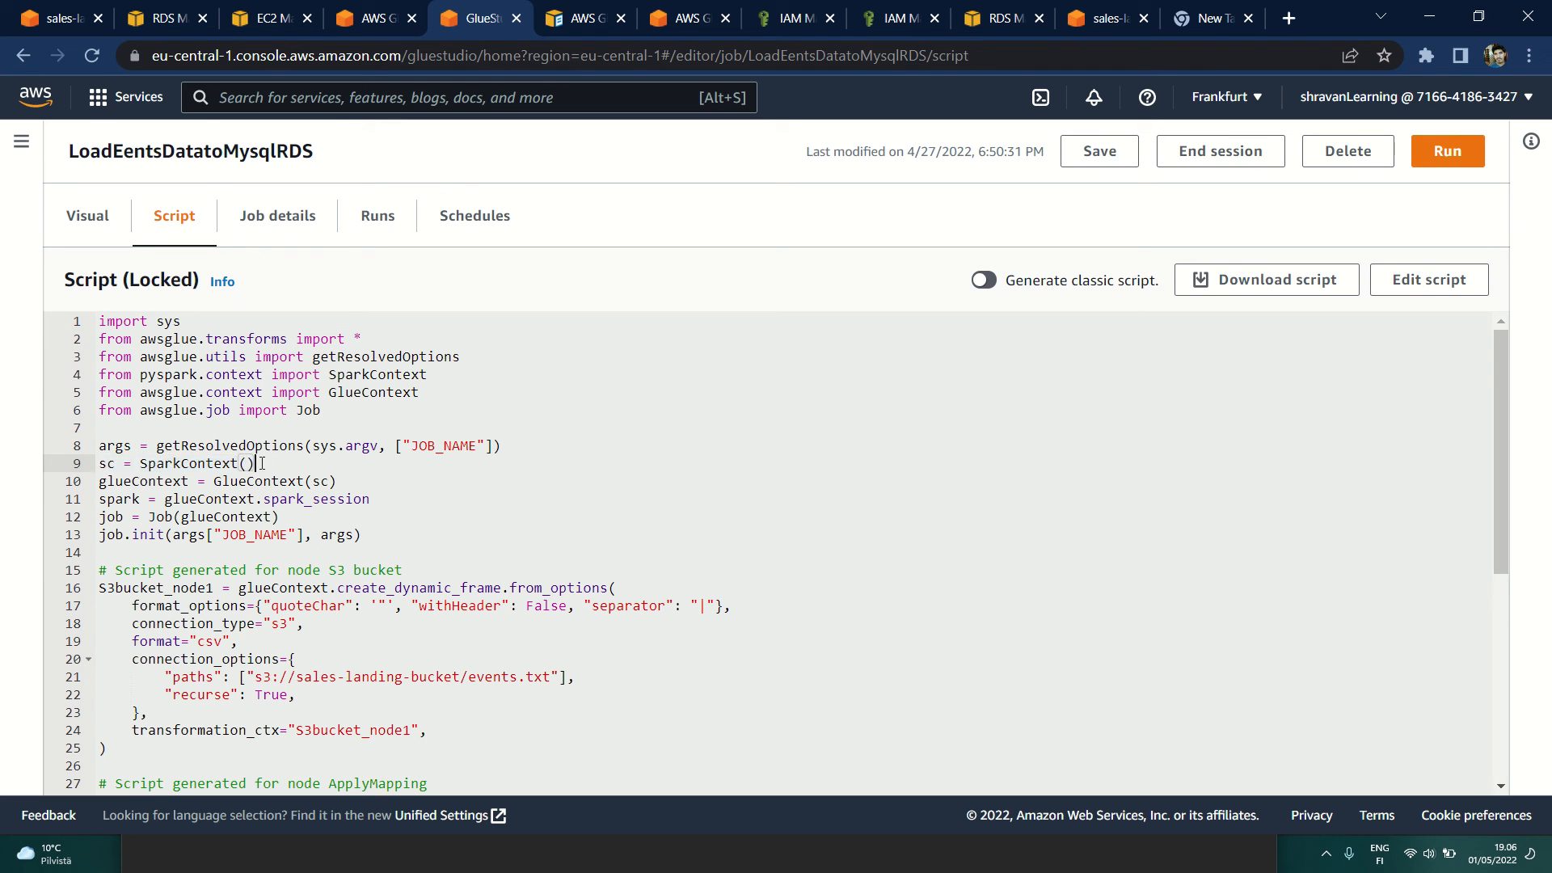
double_click(110, 465)
double_click(326, 483)
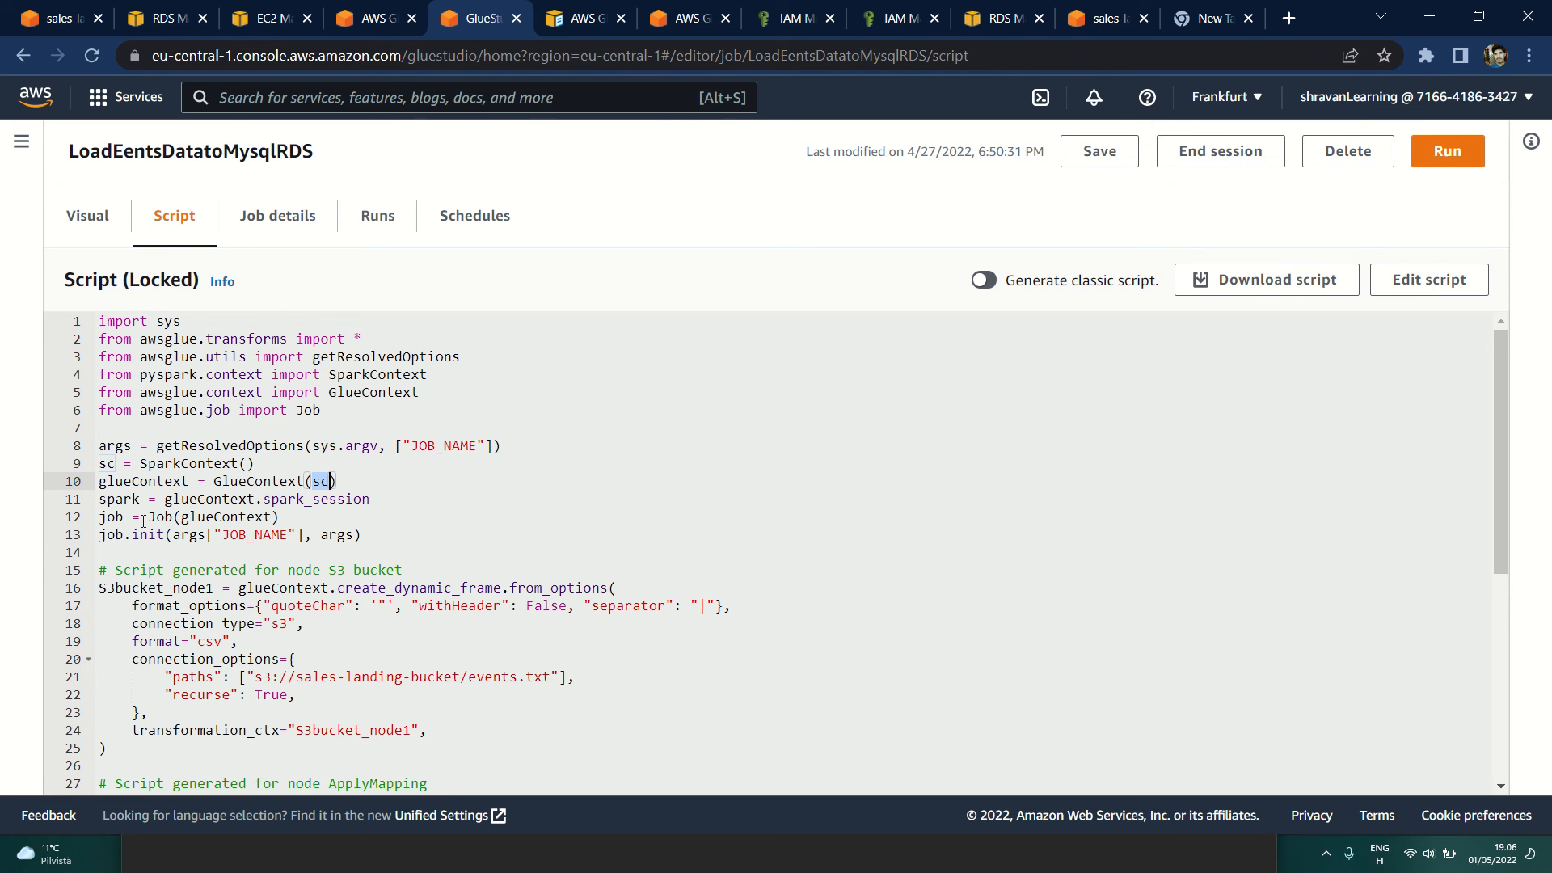
scroll(143, 522, down, 3)
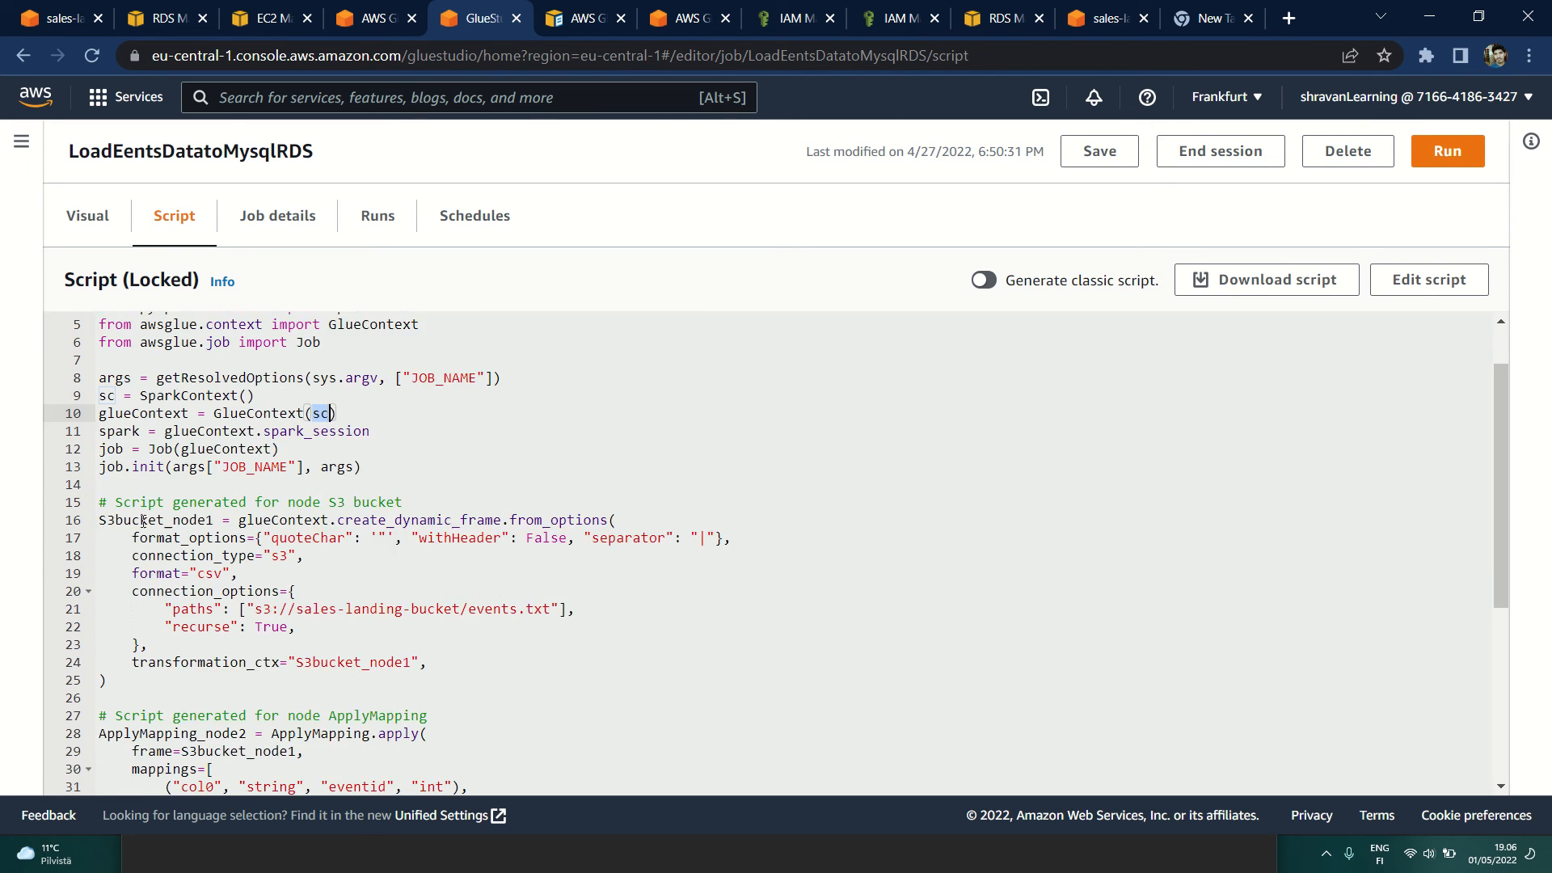
double_click(115, 394)
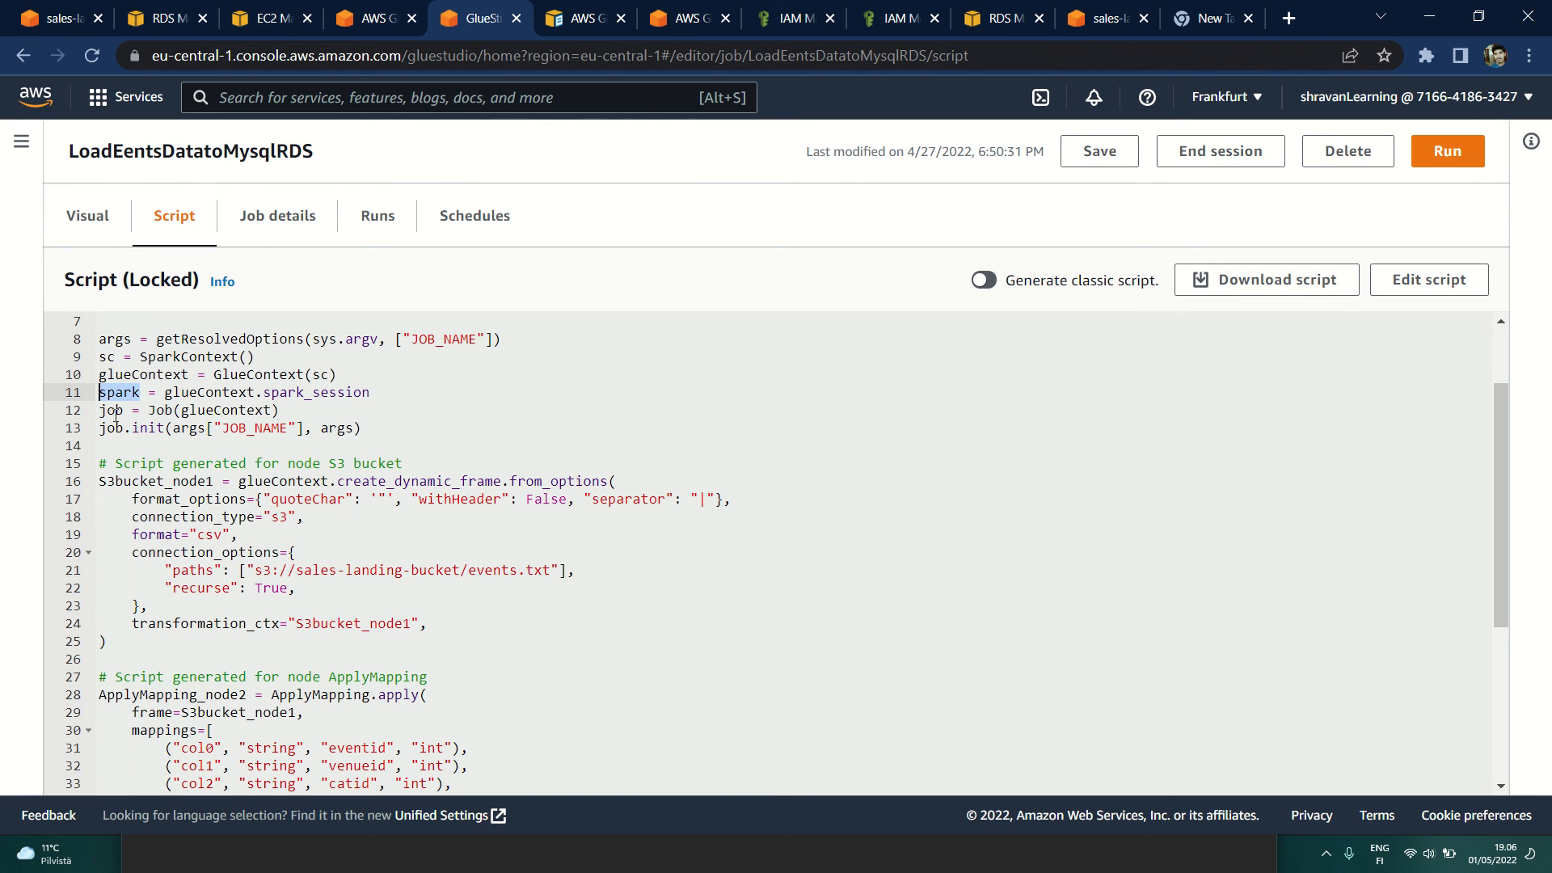
Step: Examine the script's S3 bucket node, highlighting create_dynamic_frame, from_options and the format options
scroll(123, 413, down, 3)
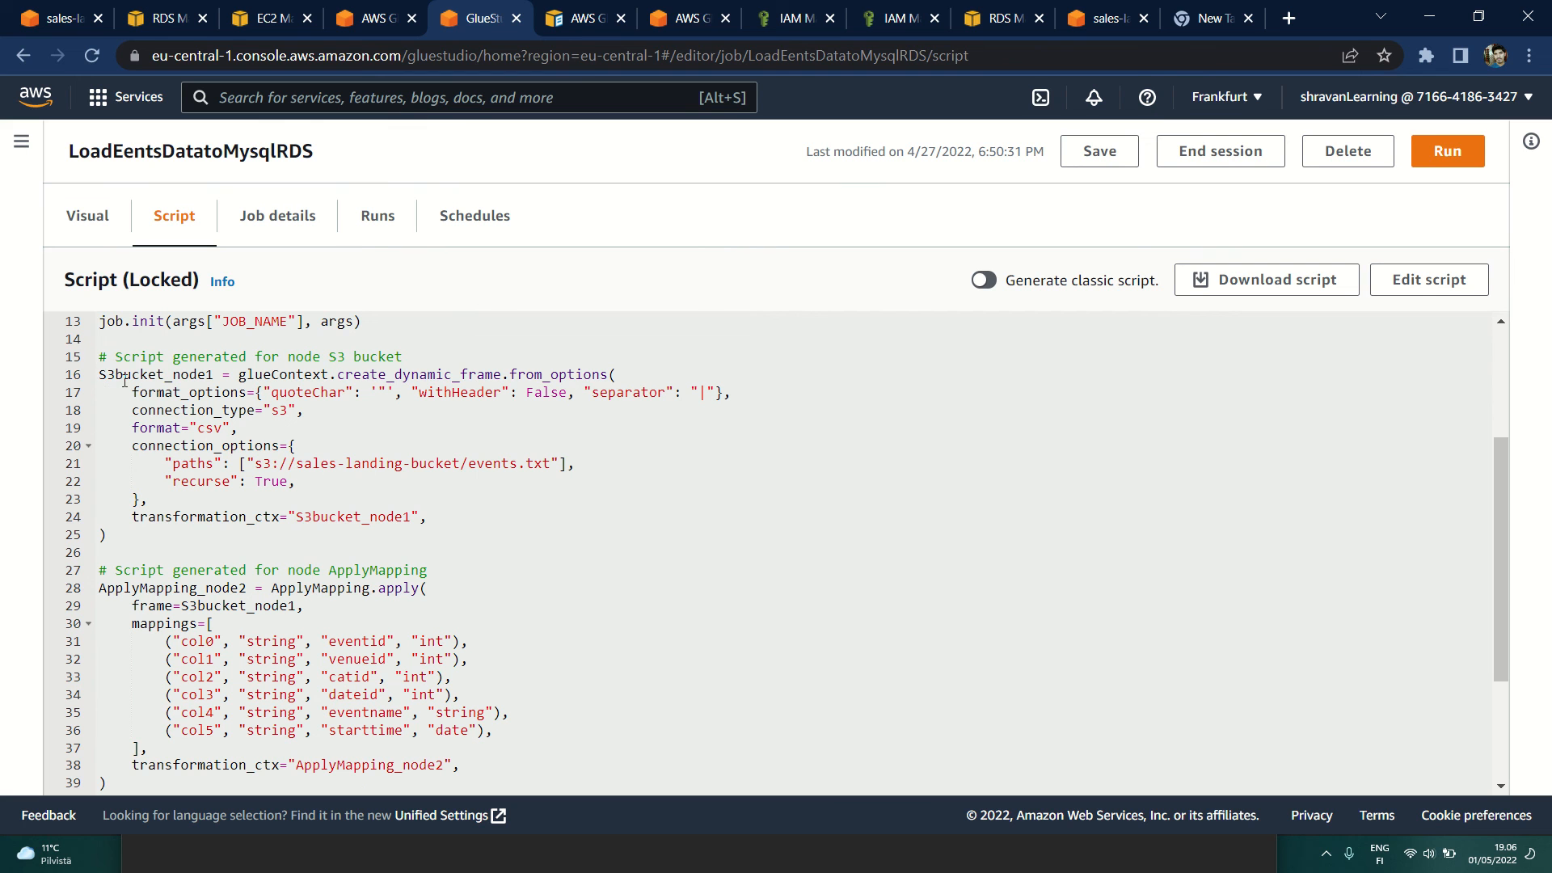
click(174, 375)
double_click(383, 375)
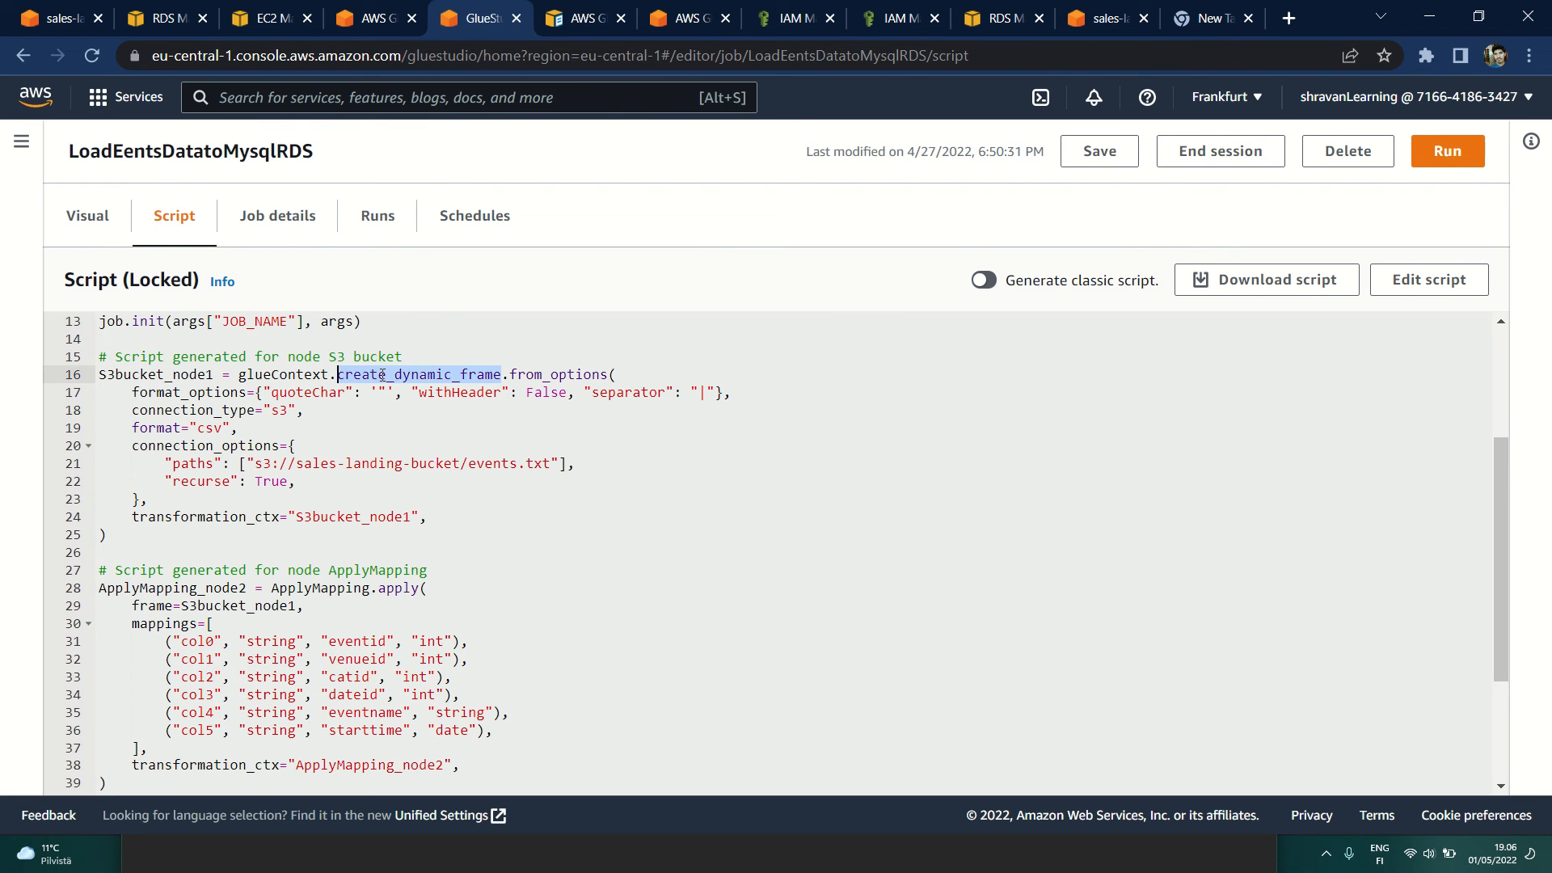
double_click(538, 375)
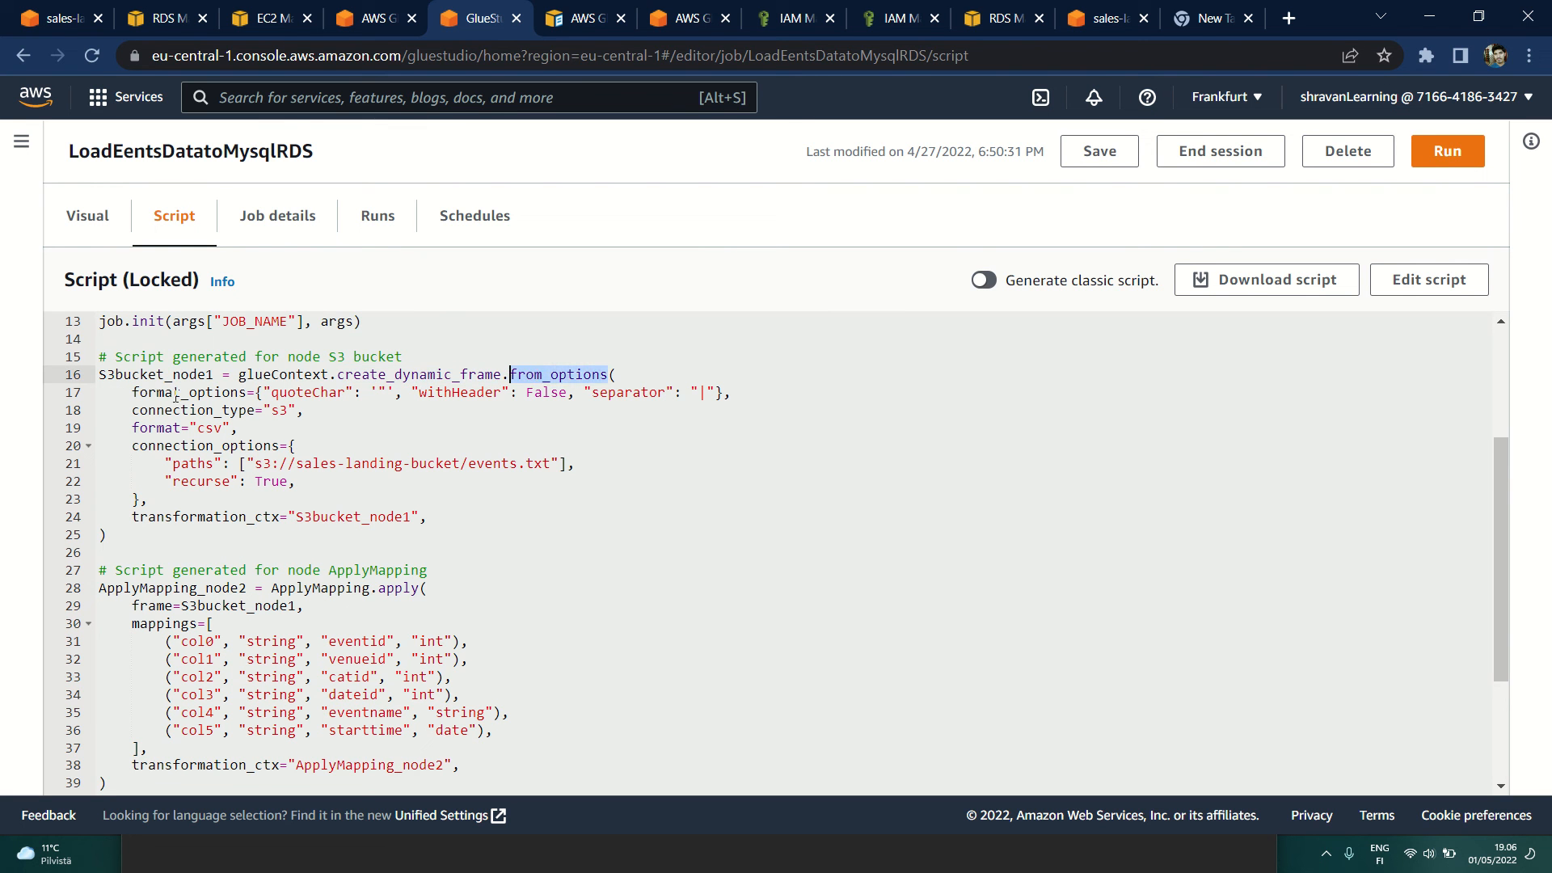
click(328, 393)
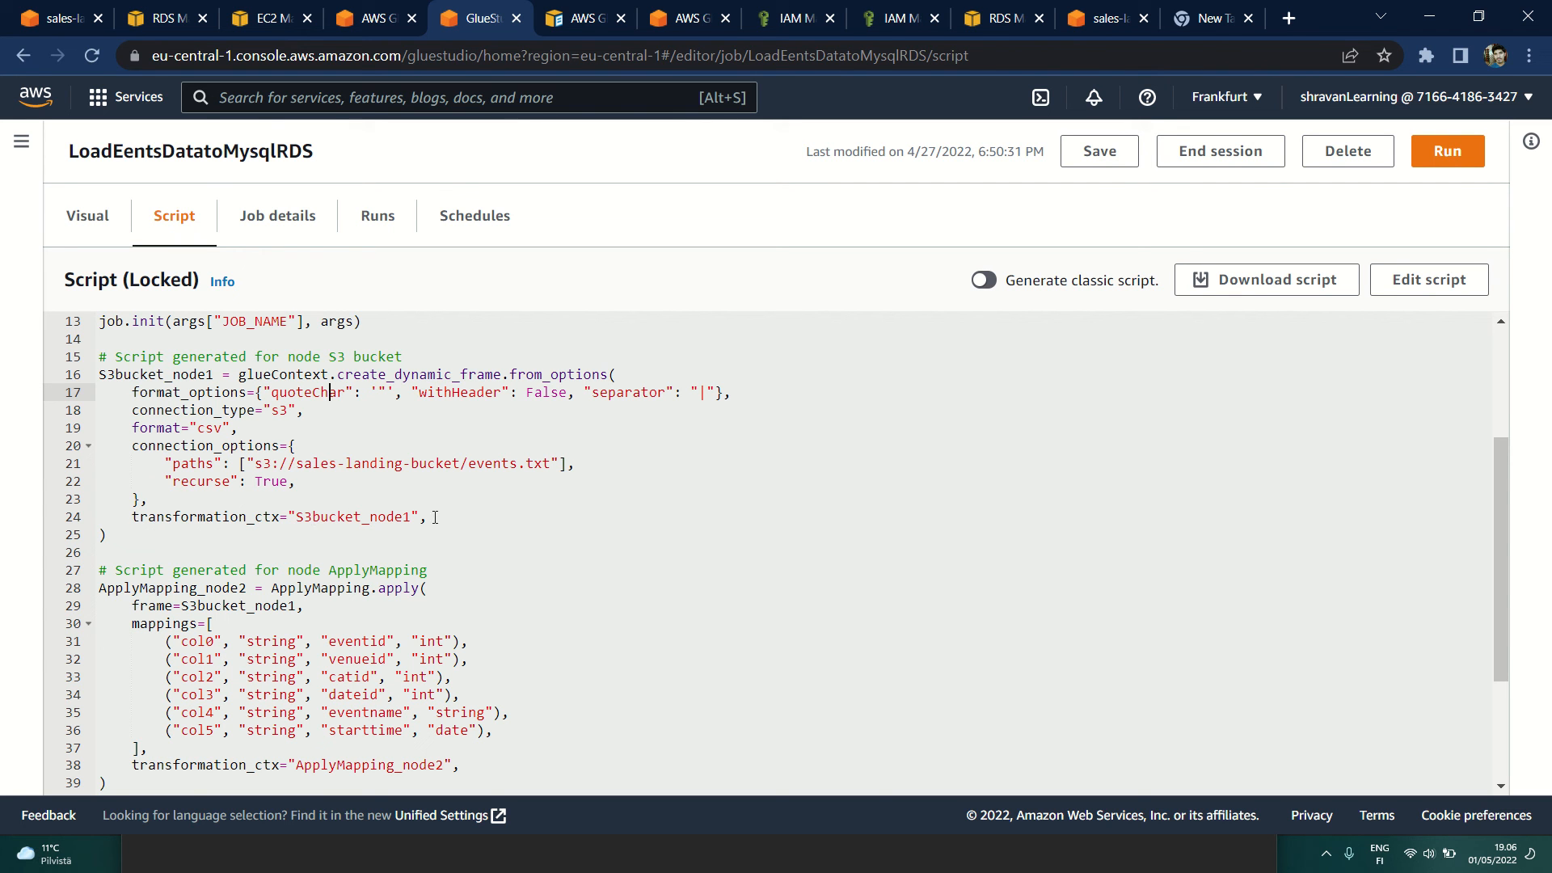
Step: Examine the script's ApplyMapping node, highlighting the col0, col1 and starttime mappings, the date type and the transformation context name
scroll(435, 517, down, 2)
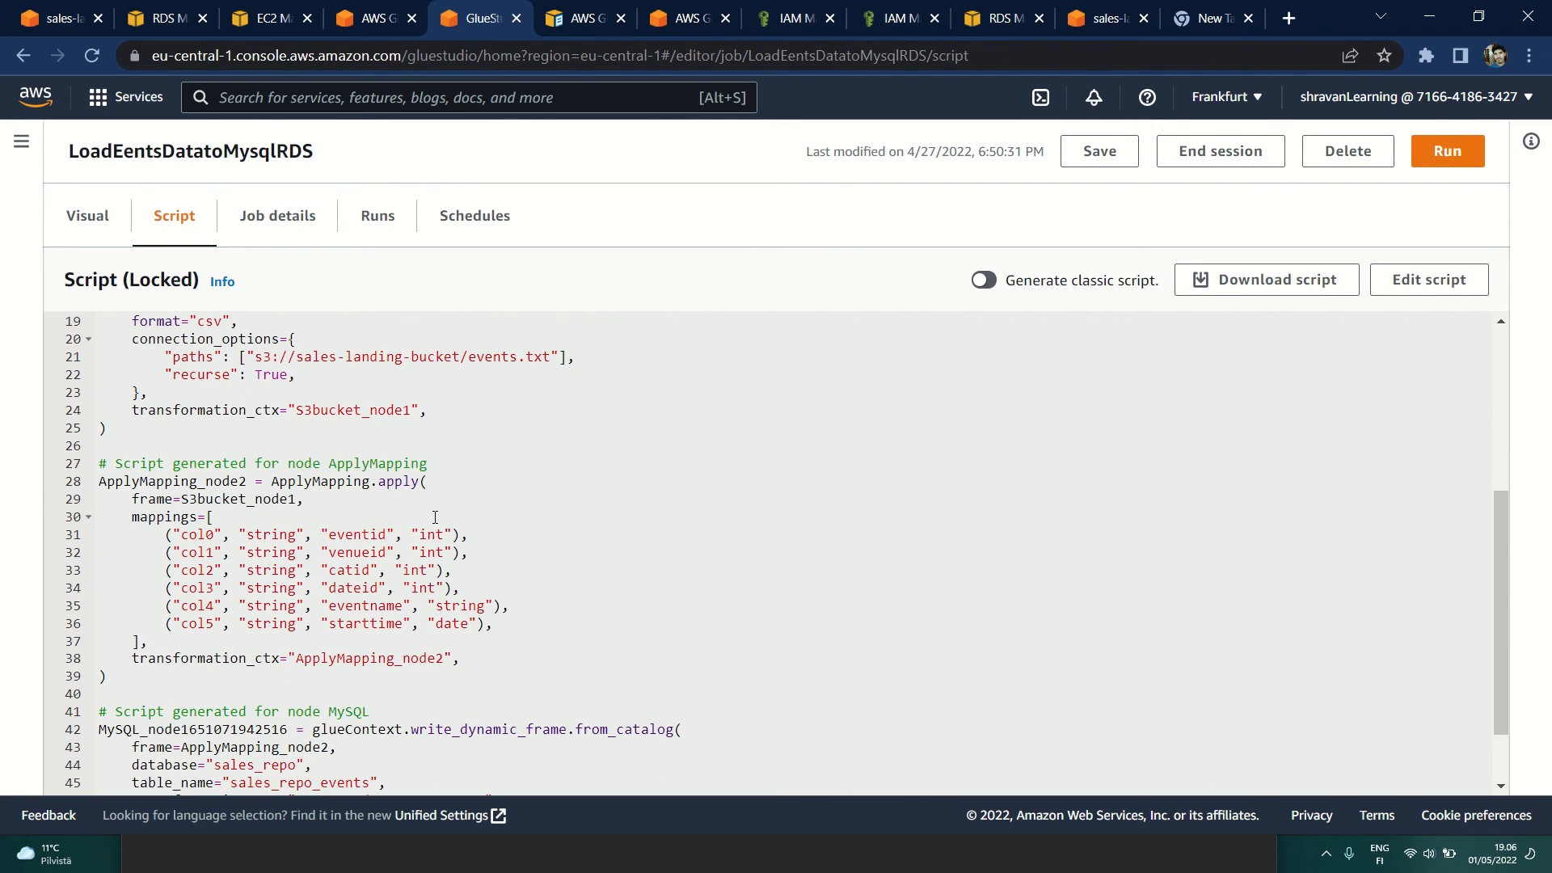
double_click(198, 534)
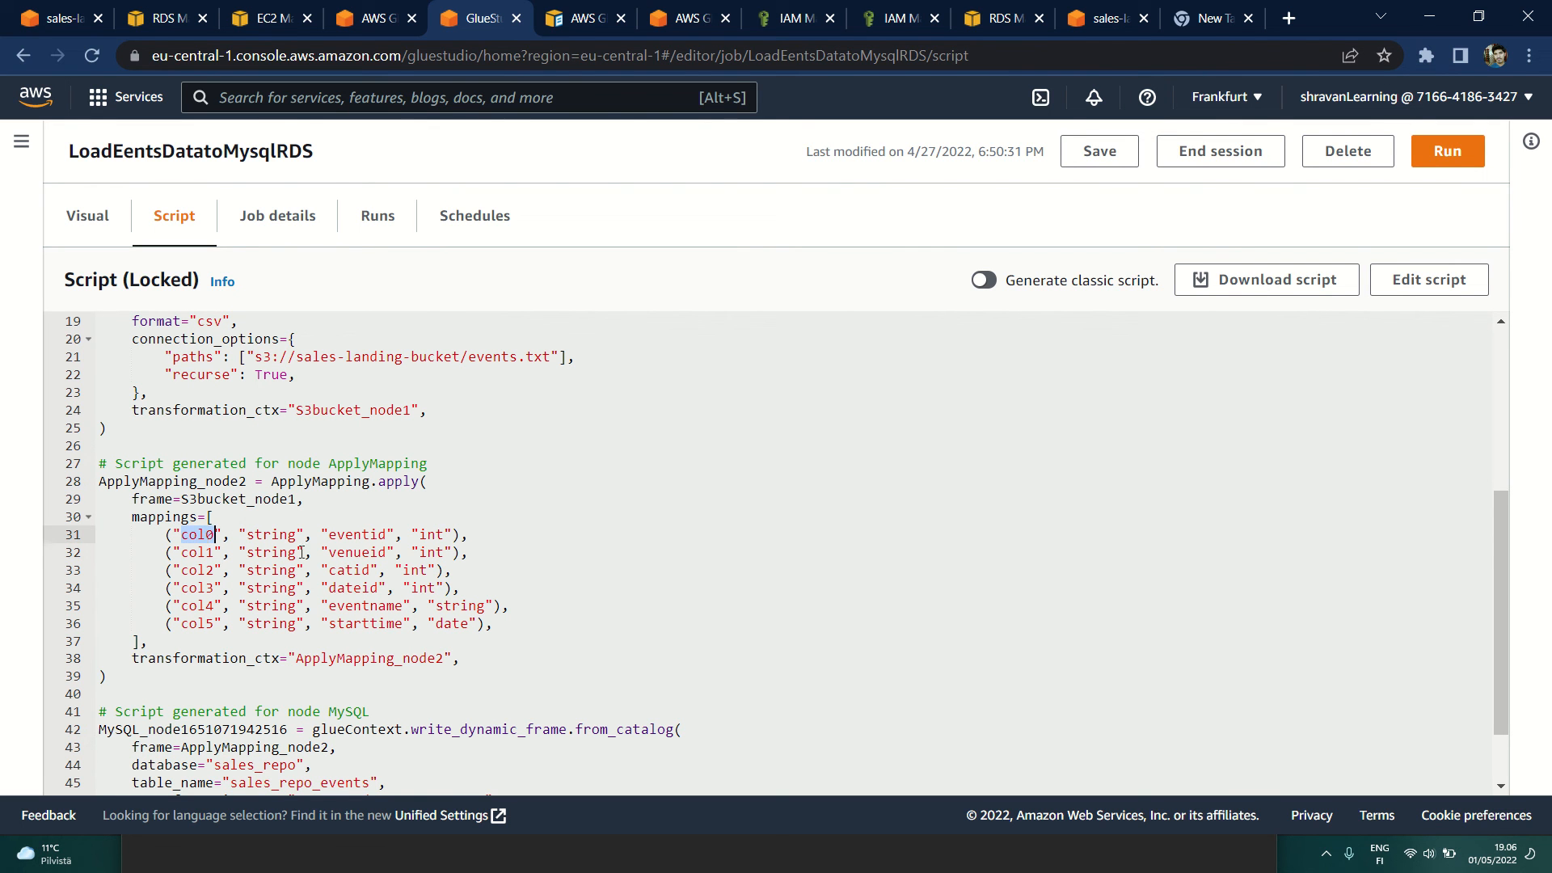
double_click(387, 534)
double_click(197, 552)
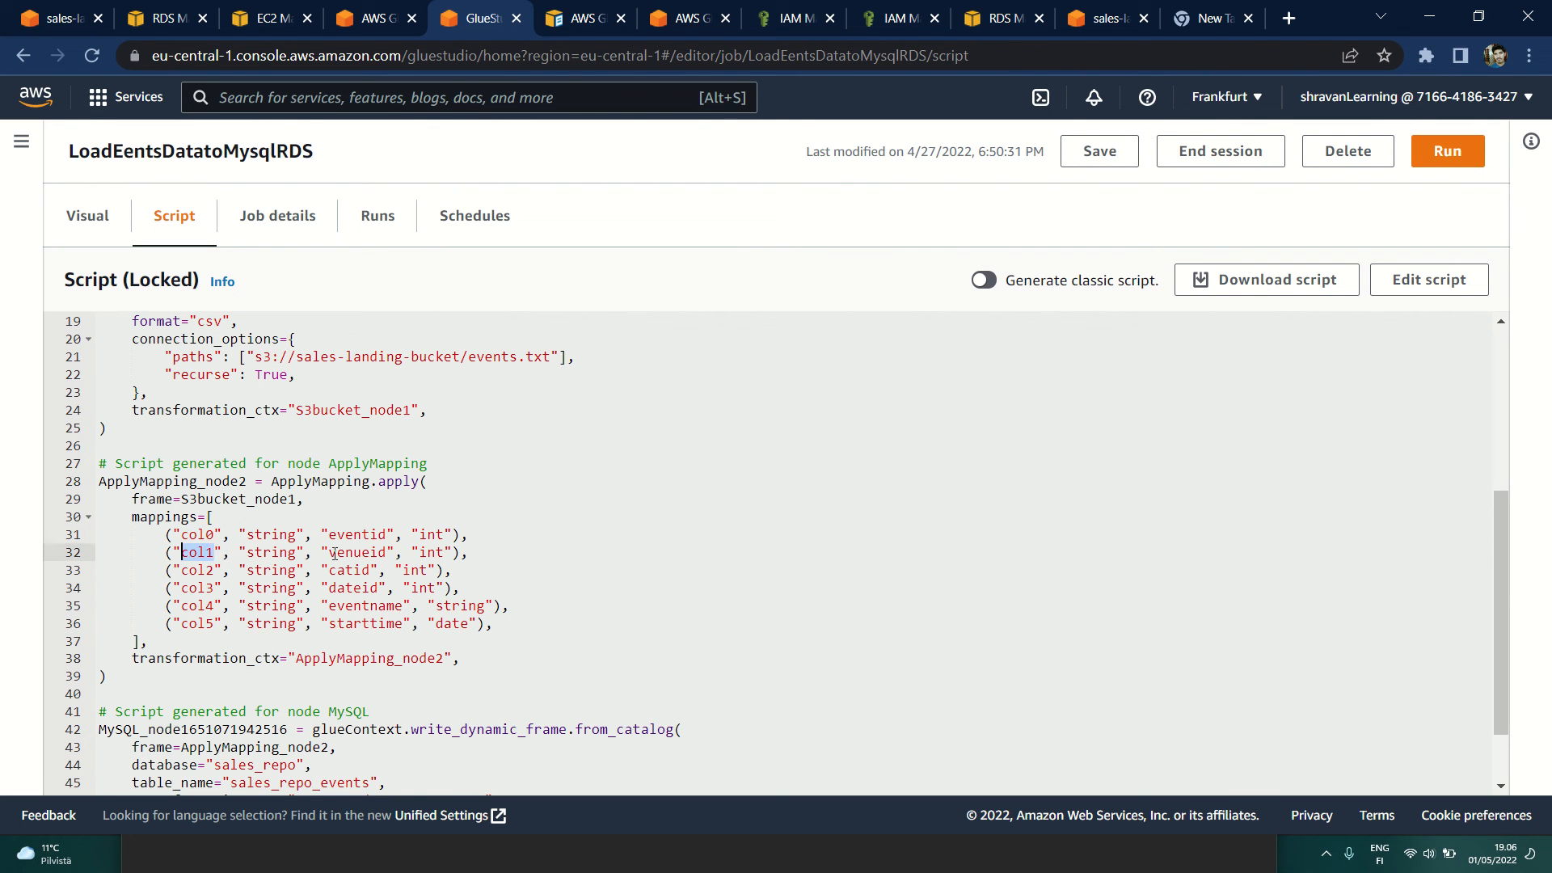
double_click(332, 554)
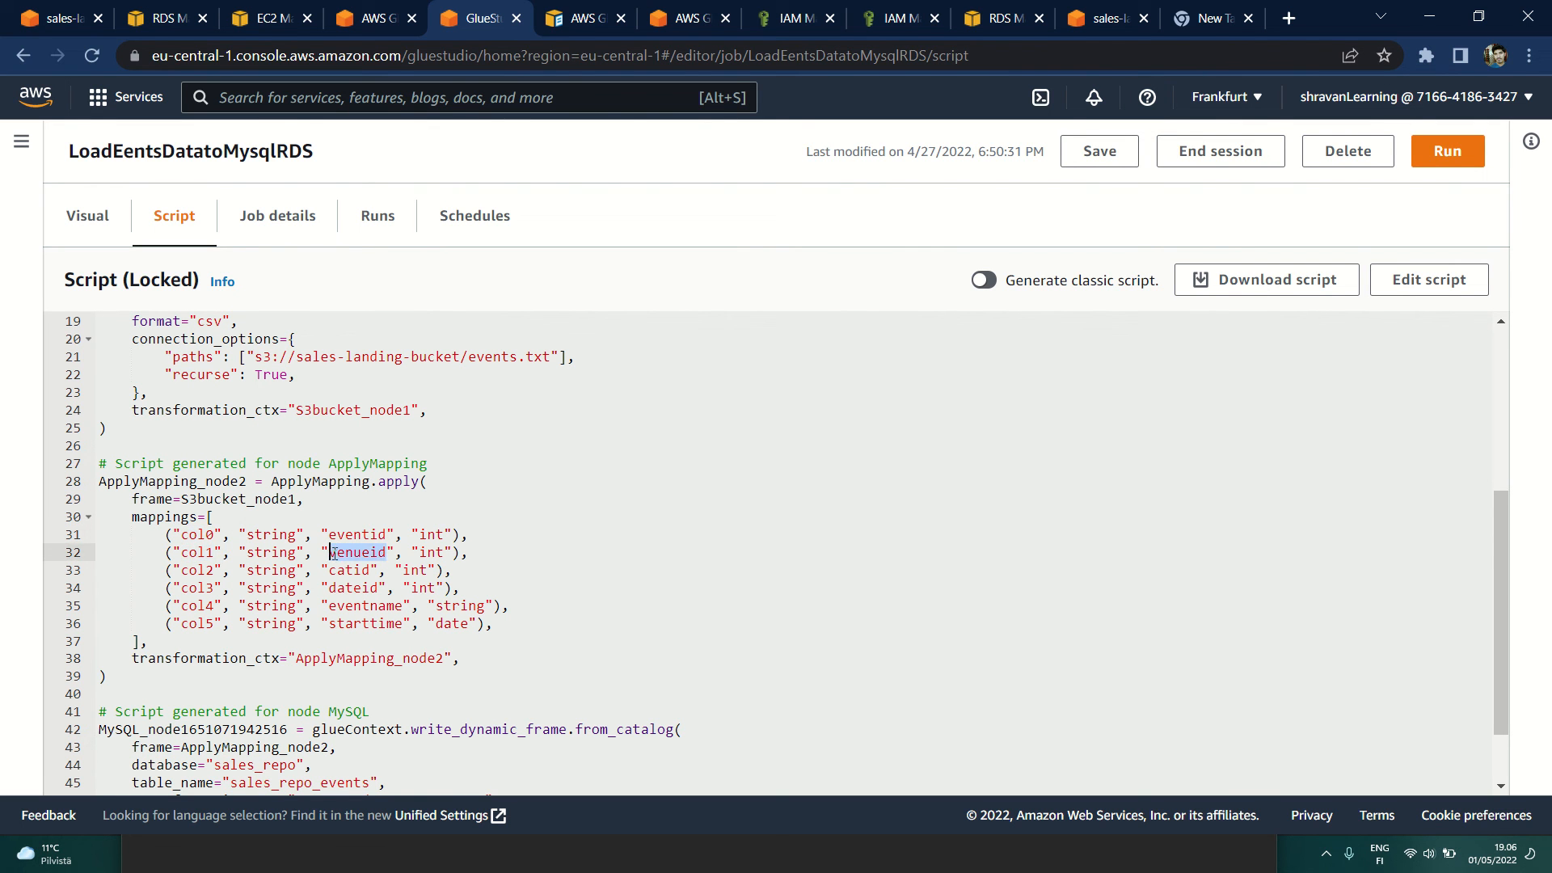
click(181, 624)
double_click(351, 624)
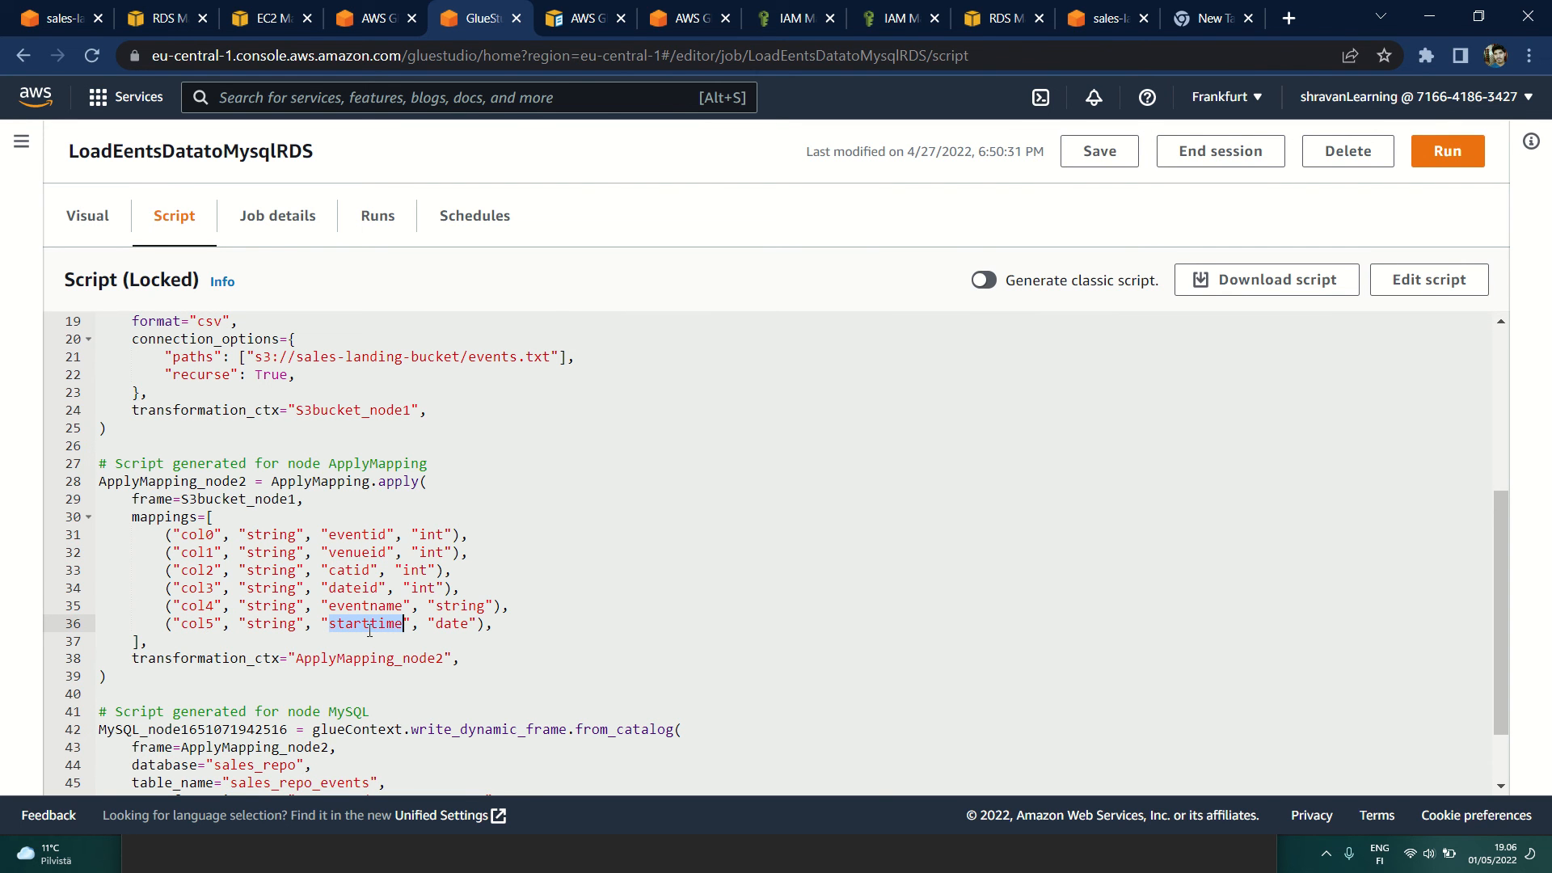
double_click(453, 624)
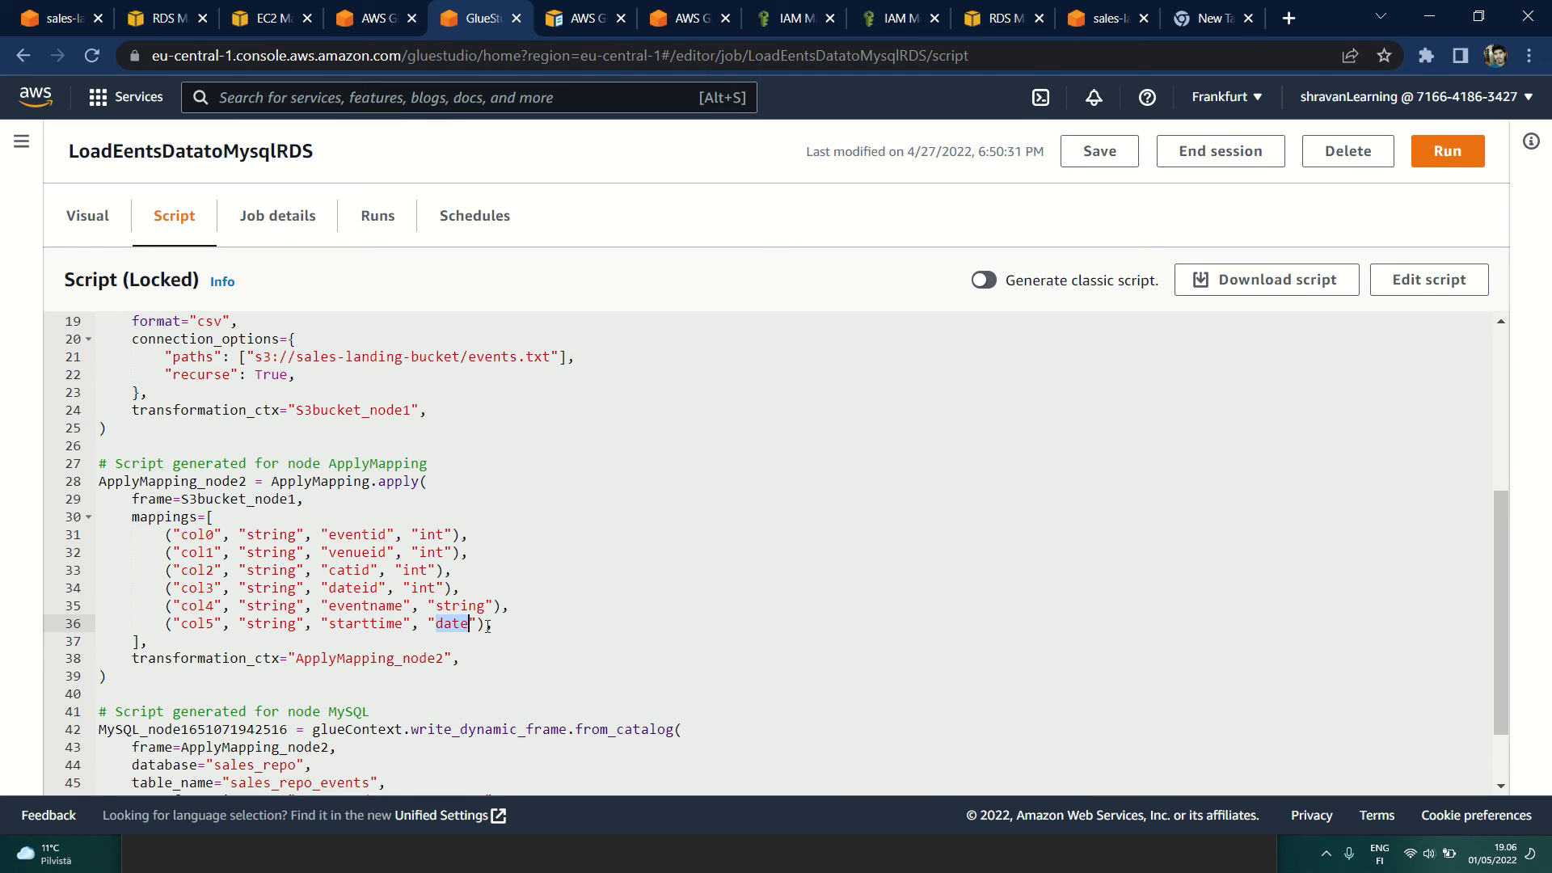
scroll(299, 627, down, 1)
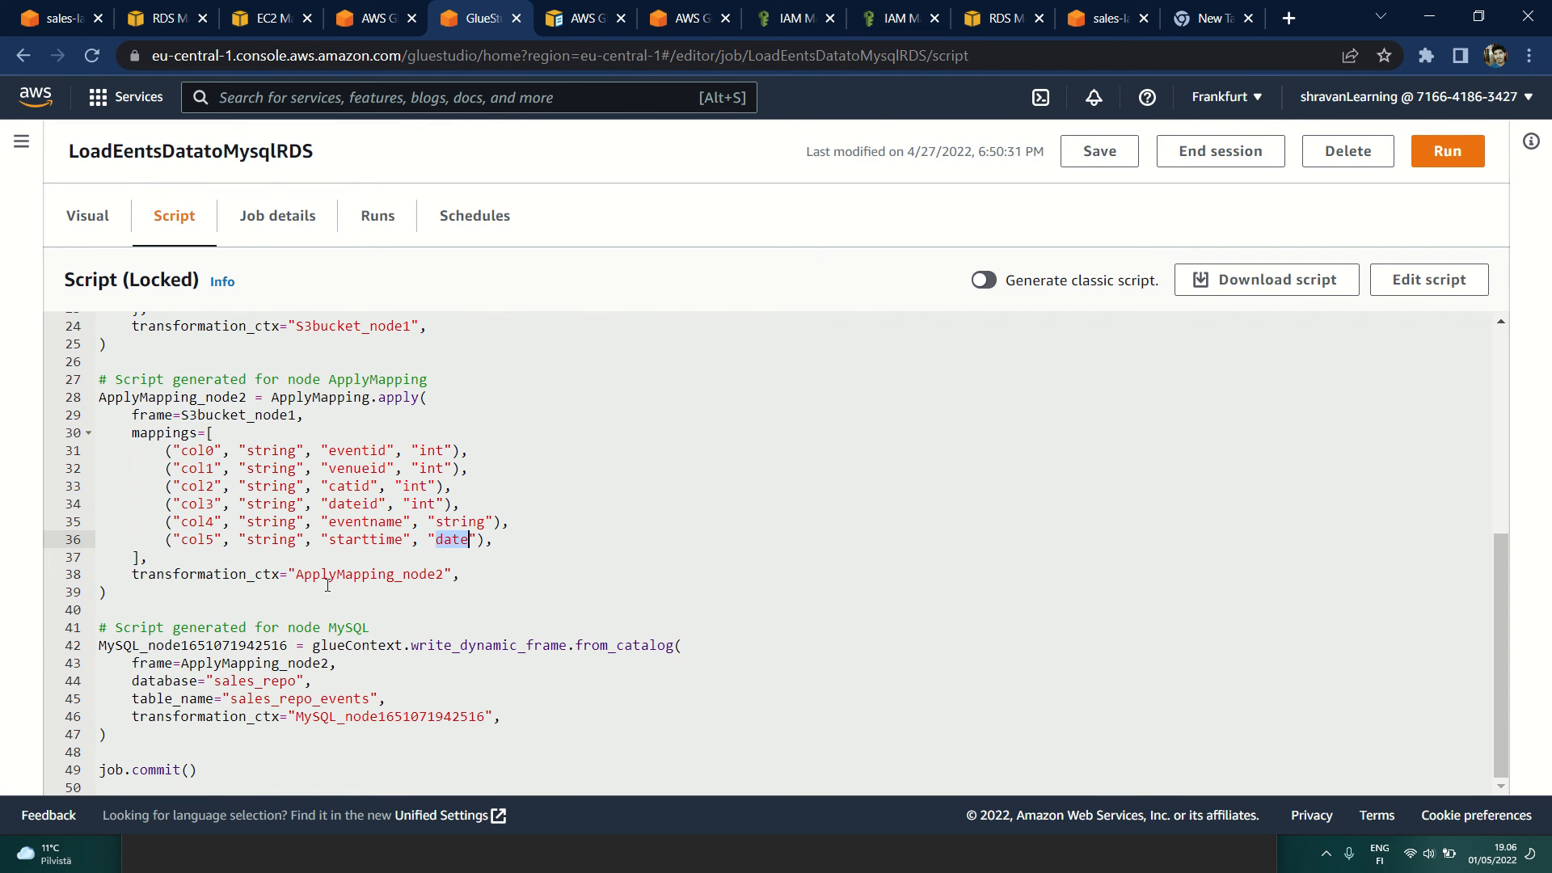
double_click(380, 575)
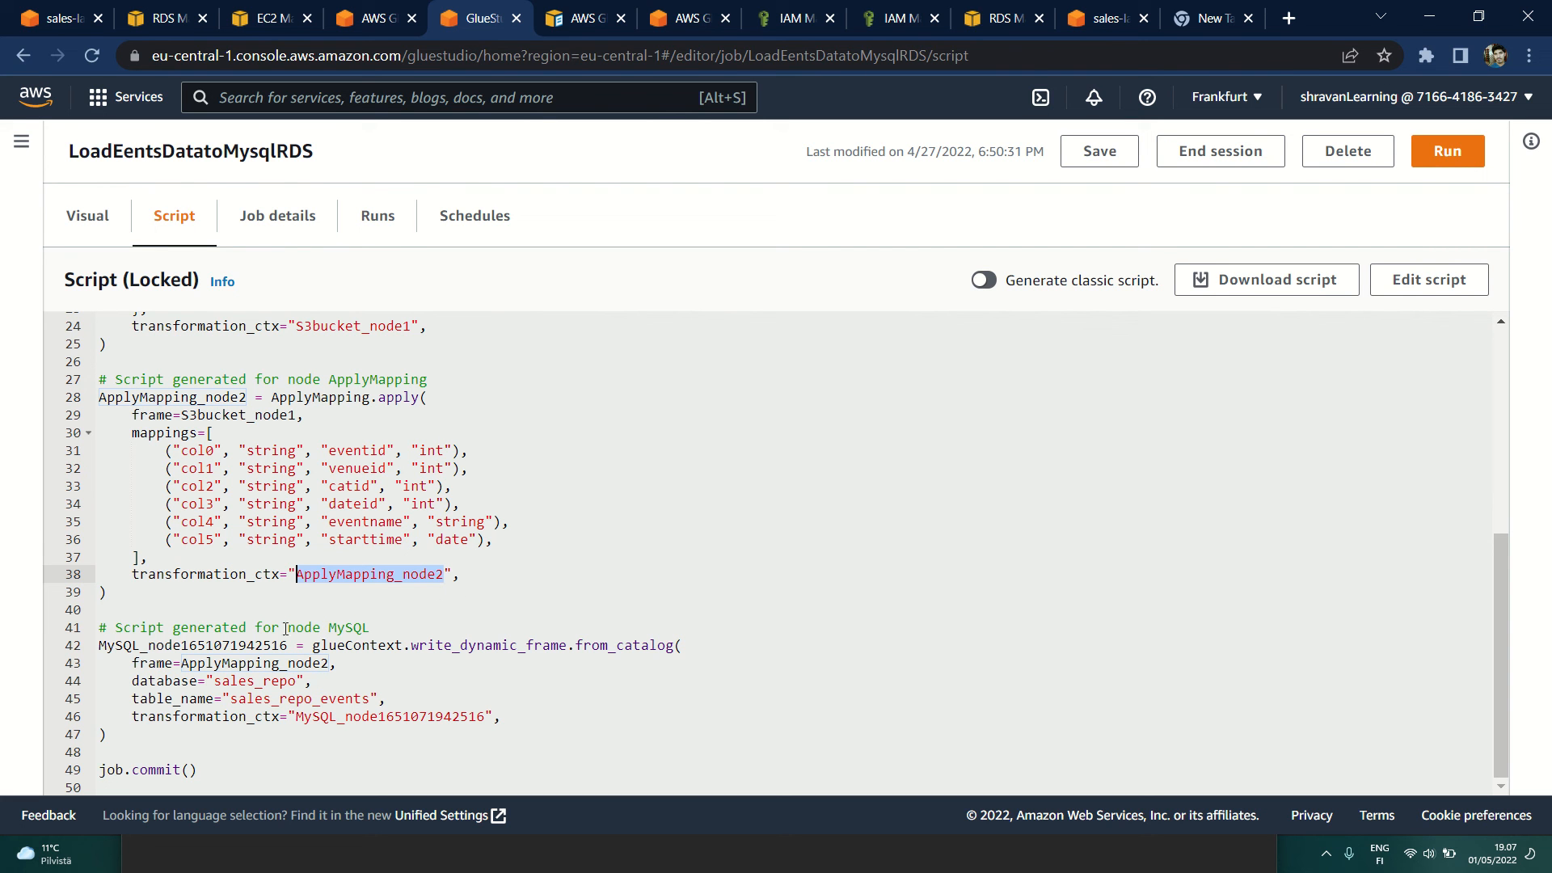
Step: Examine the script's MySQL node, highlighting glueContext, write_dynamic_frame, from_catalog, the frame, database, table_name and transformation_ctx arguments, and the final job.commit() line
double_click(346, 627)
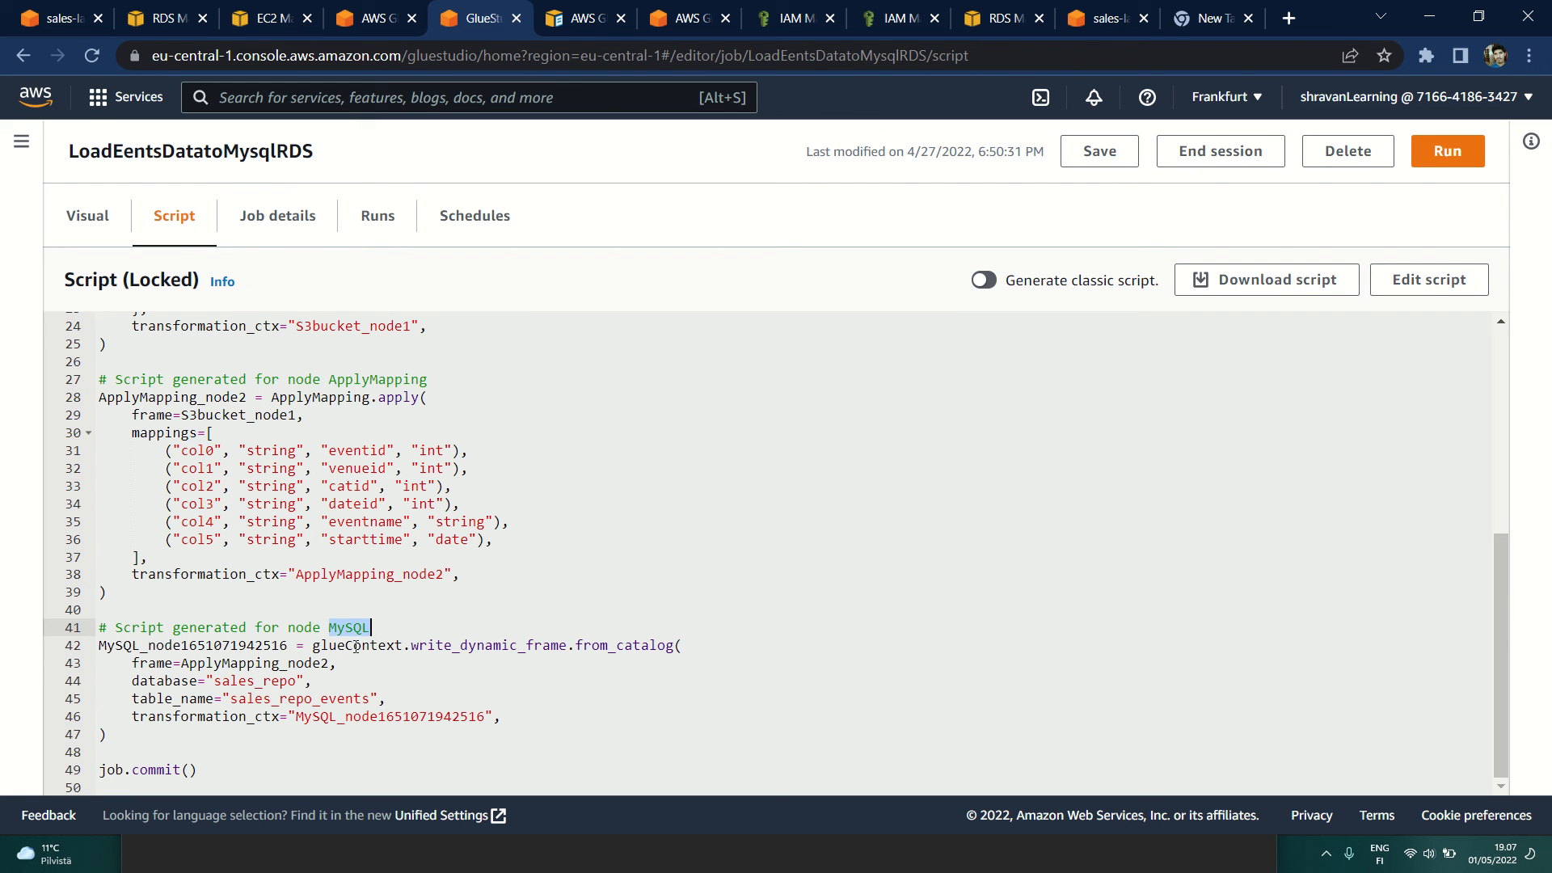
double_click(356, 646)
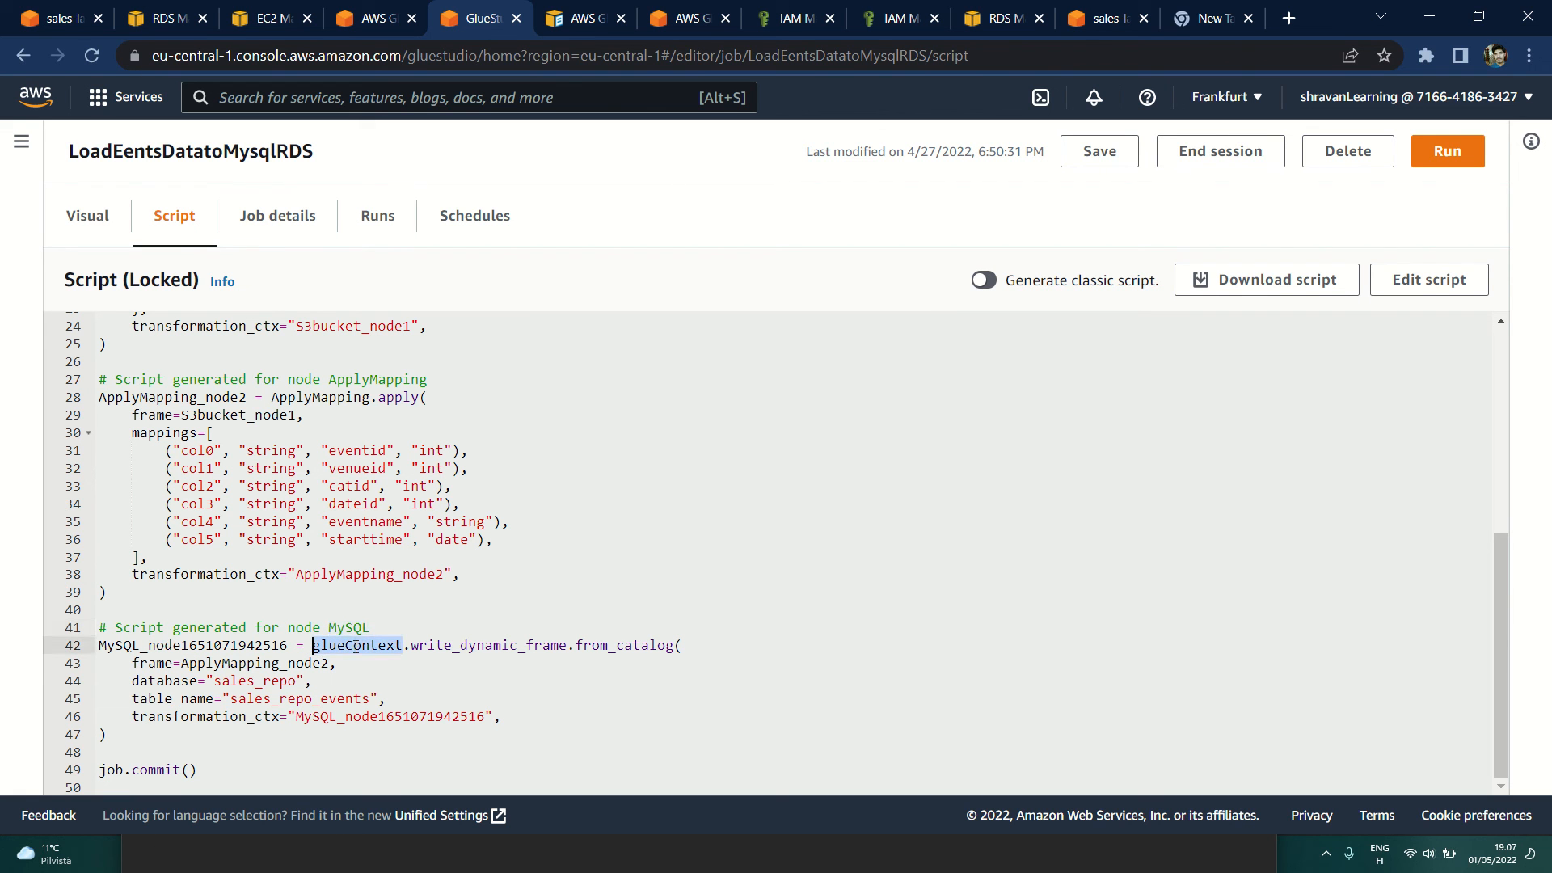
double_click(478, 647)
double_click(582, 646)
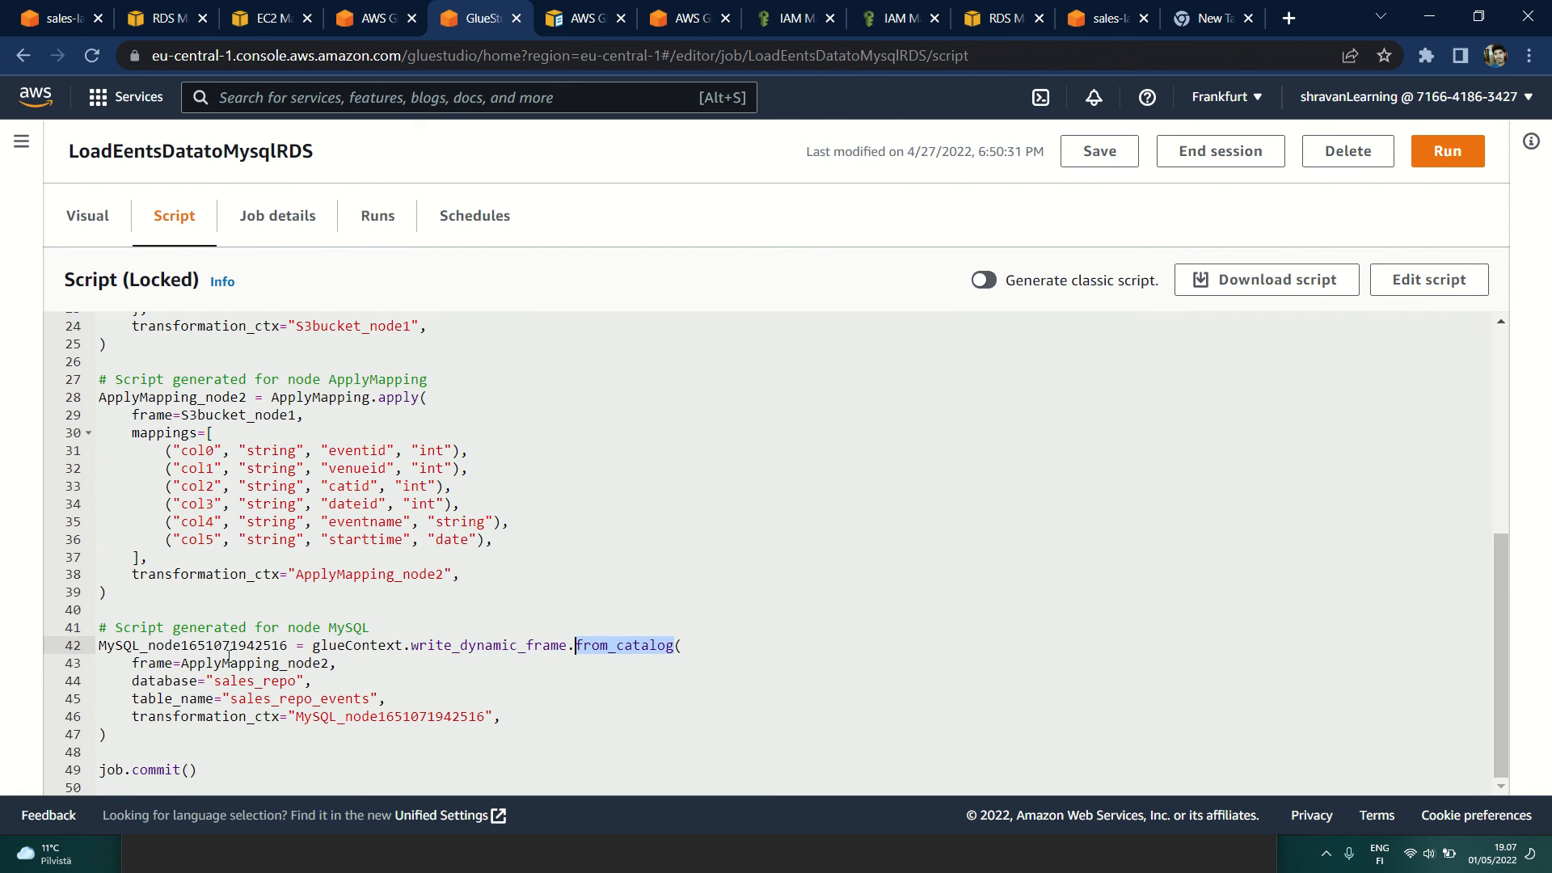
double_click(172, 663)
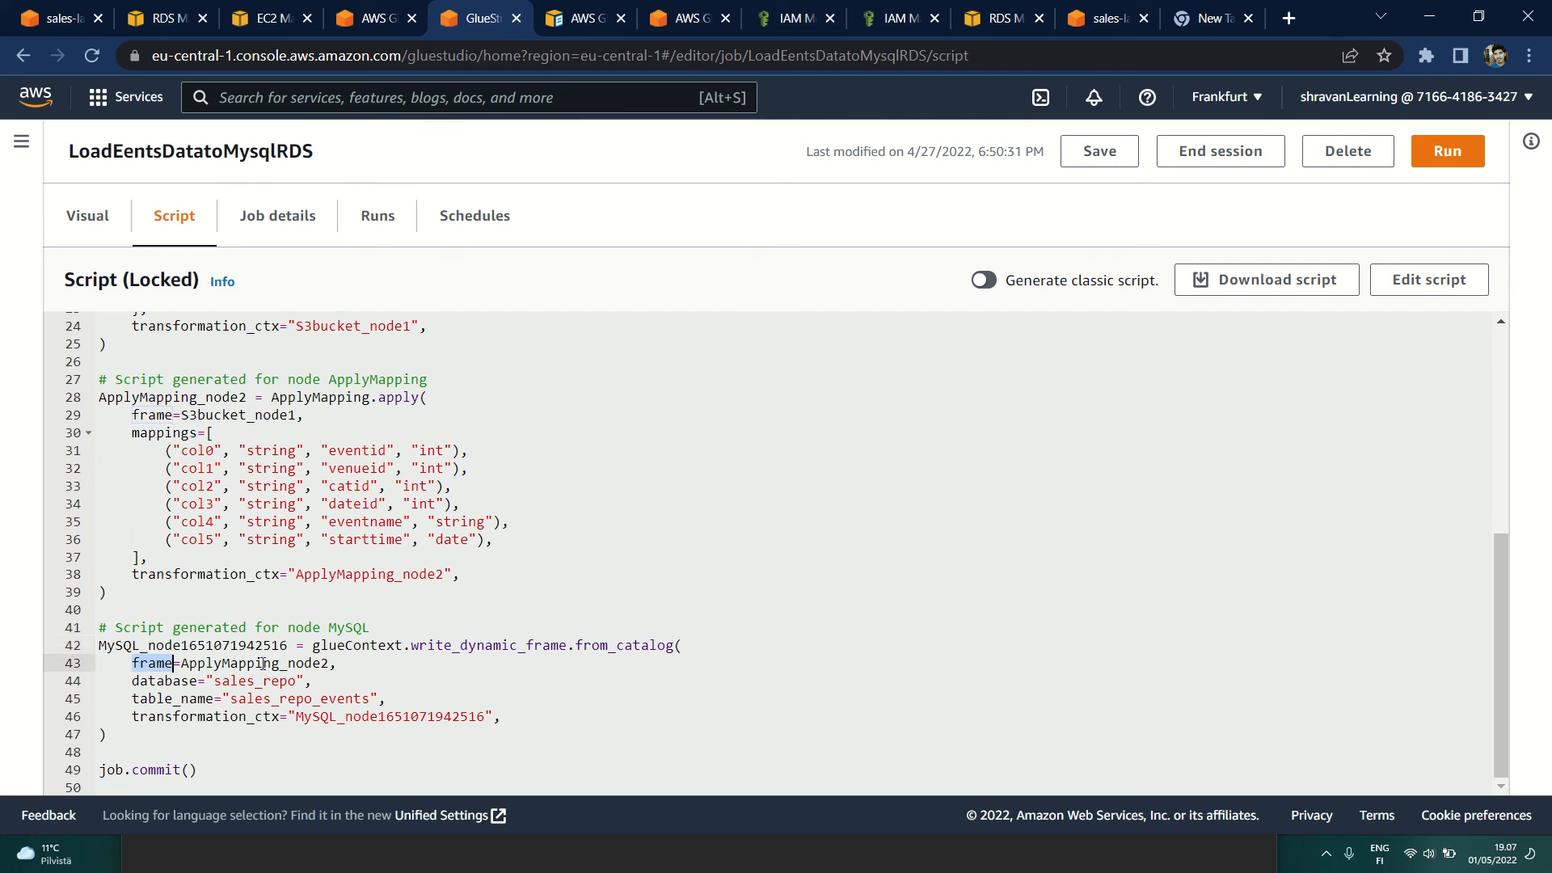
double_click(151, 683)
double_click(169, 699)
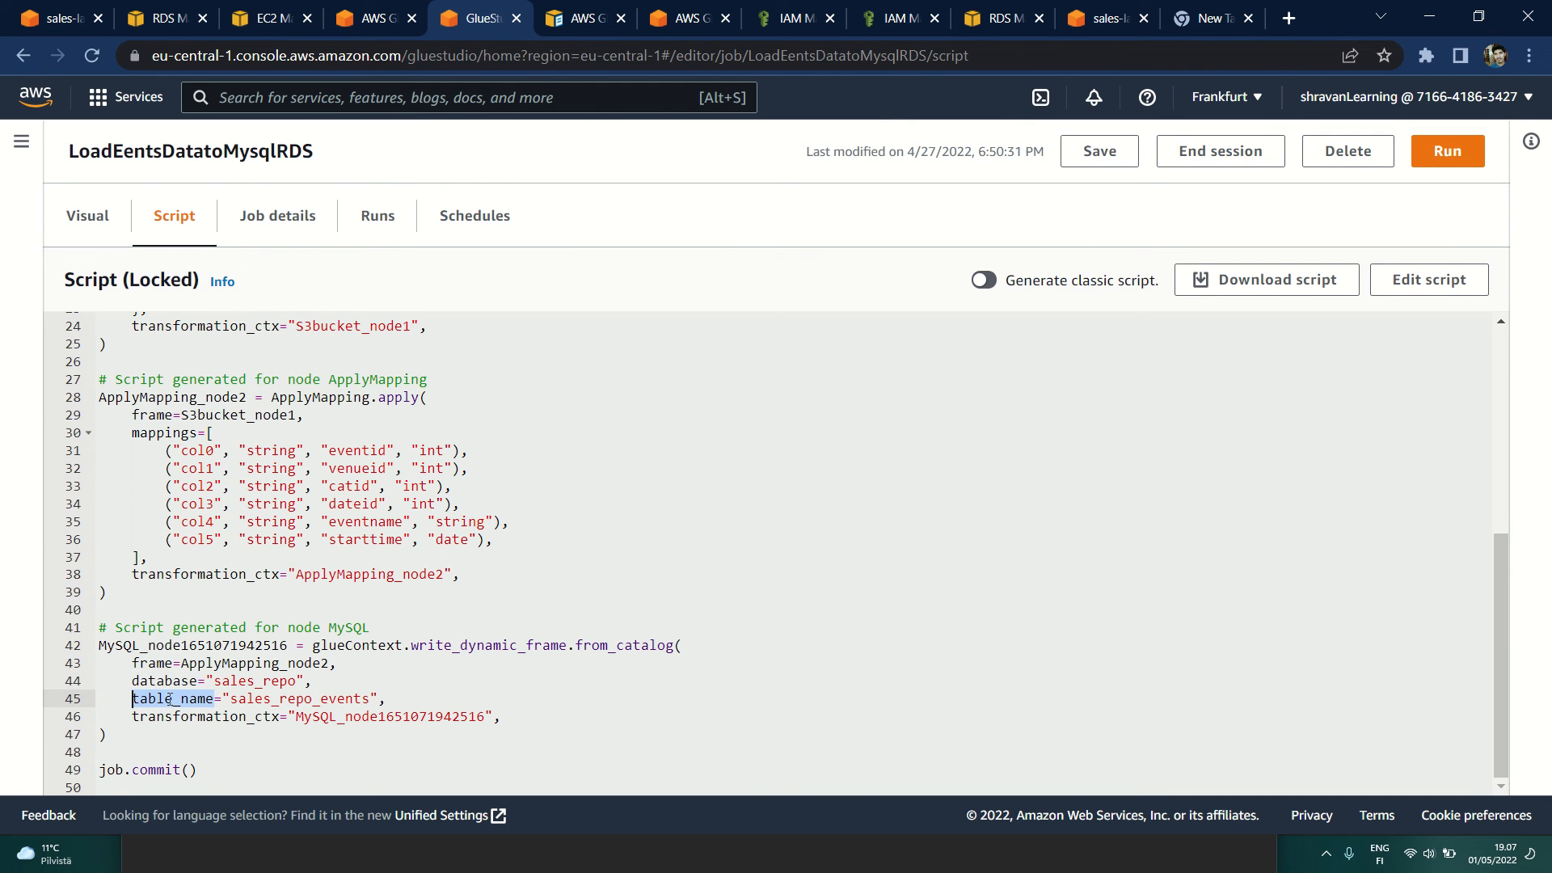
double_click(207, 719)
drag(199, 771, 99, 772)
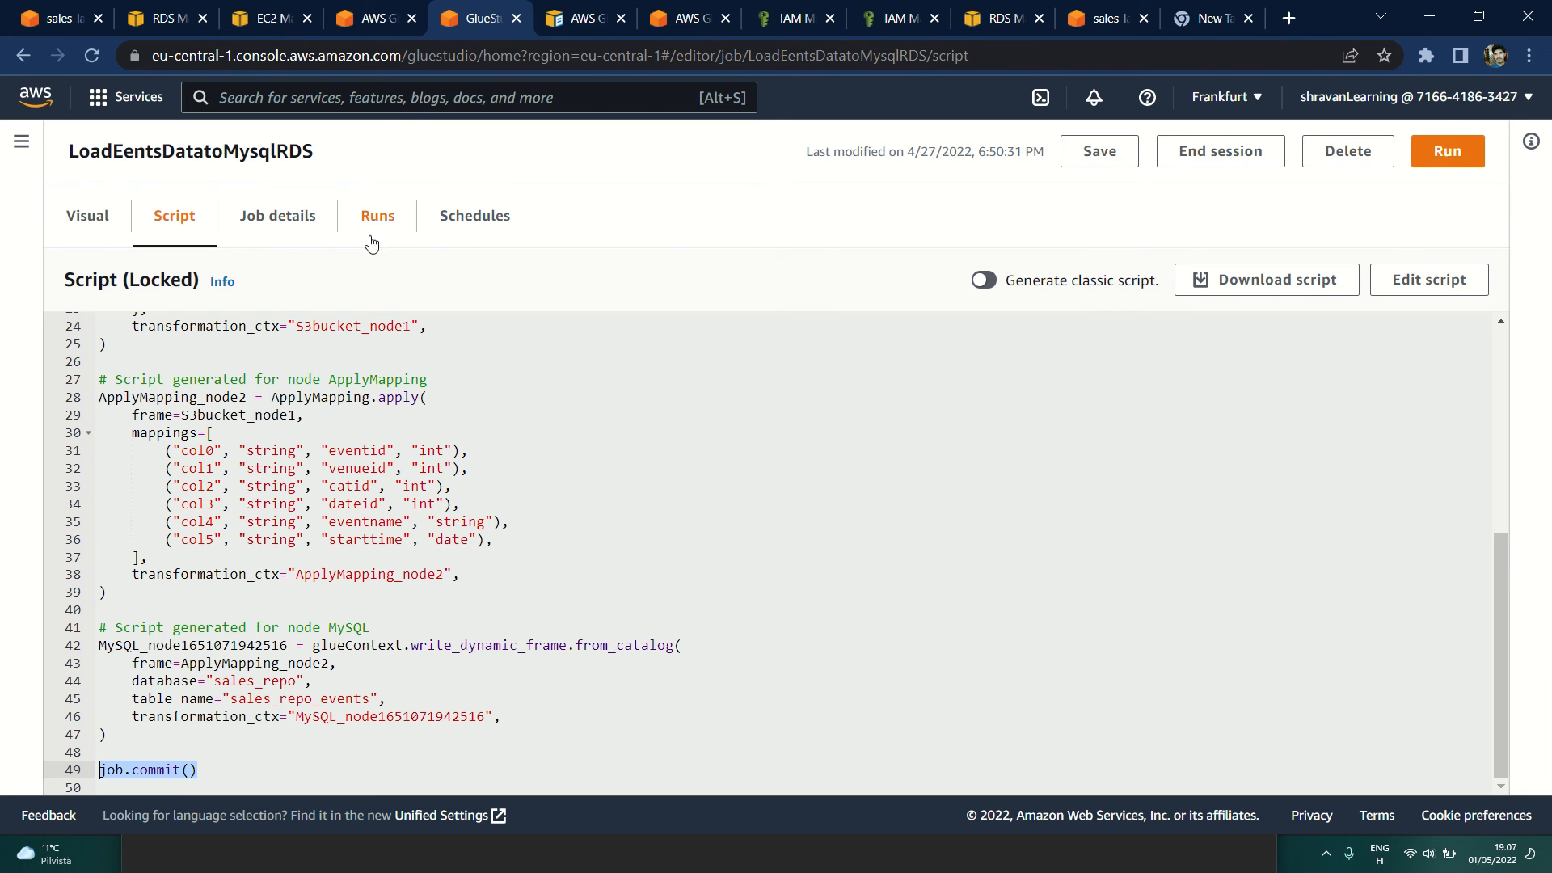
Step: Review the run history of the LoadEentsDatatoMysqlRDS job, including the latest run's status and execution details
scroll(388, 527, up, 5)
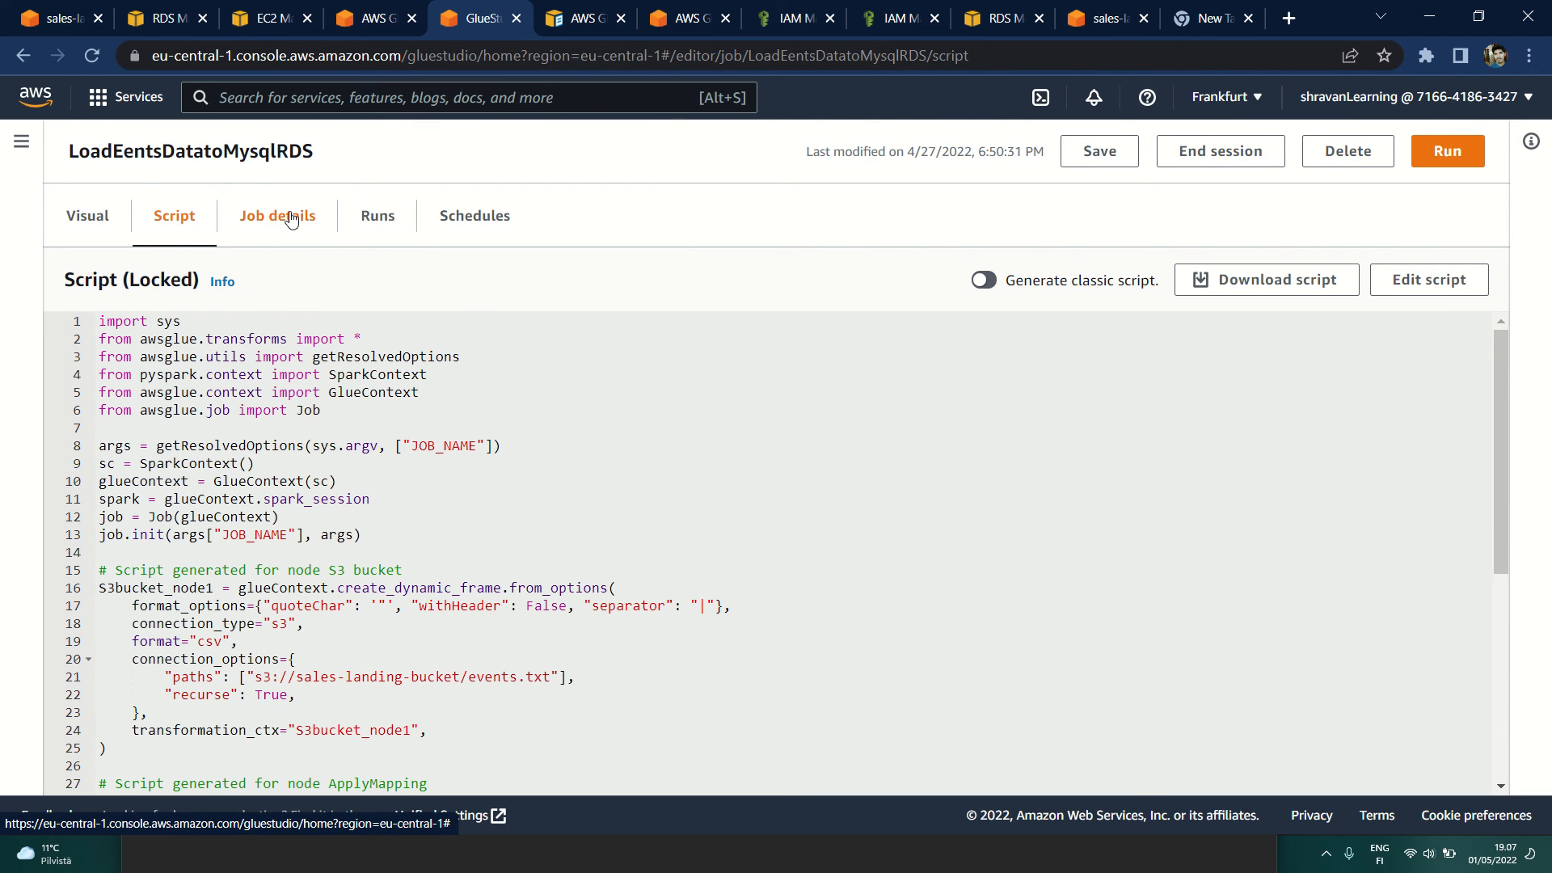
click(396, 220)
scroll(489, 542, down, 4)
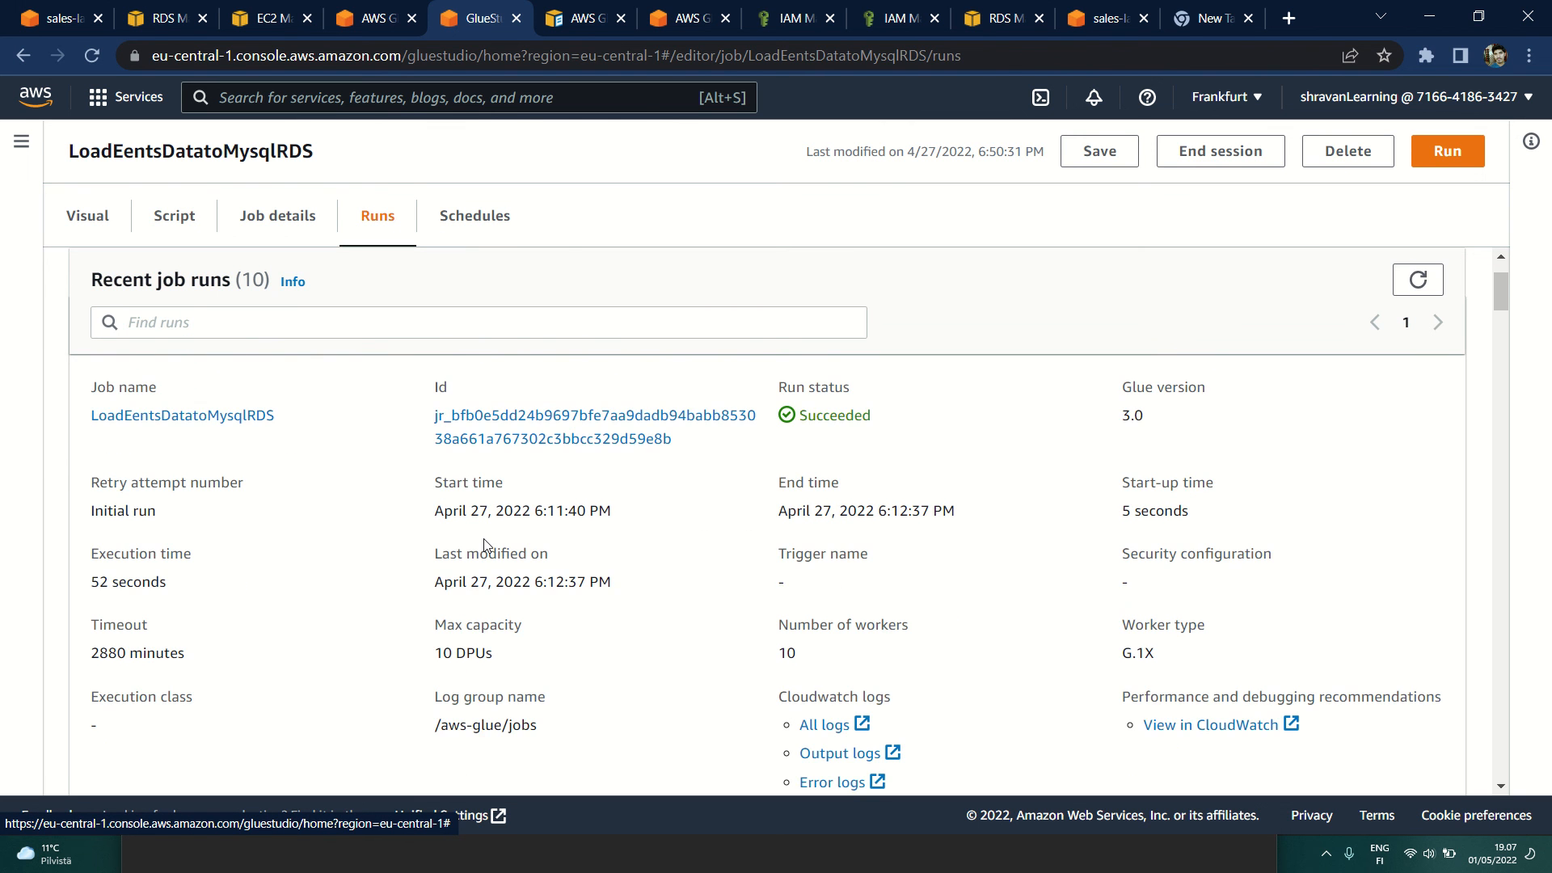
scroll(173, 472, up, 2)
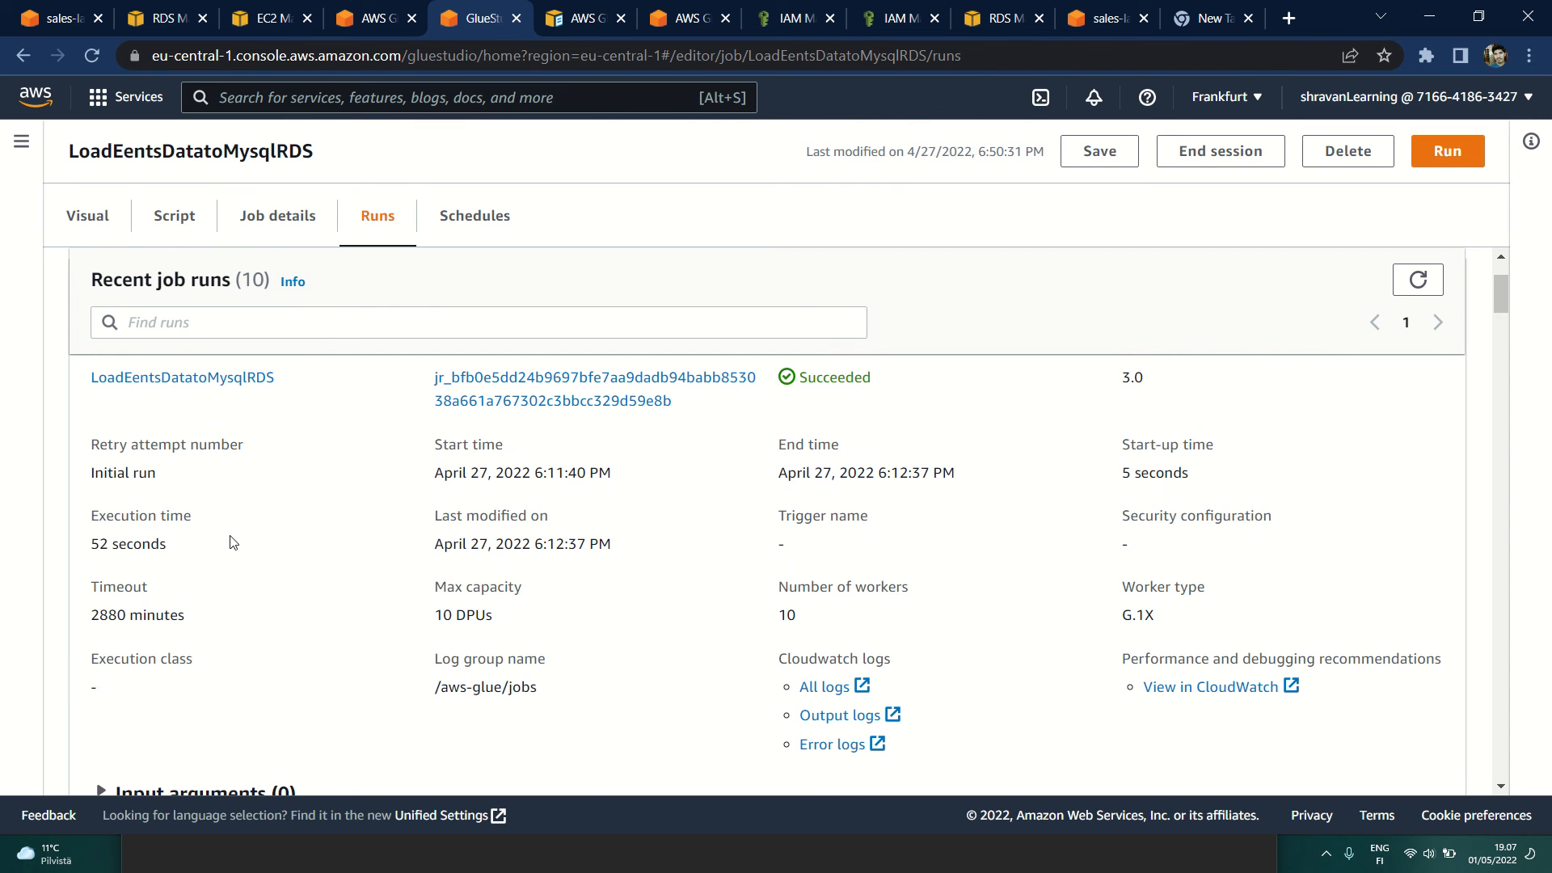
Step: Switch to MySQL Workbench to view the events rows, glance at the events.txt source in Notepad, and return to Glue Studio in Chrome
key(alt+Tab)
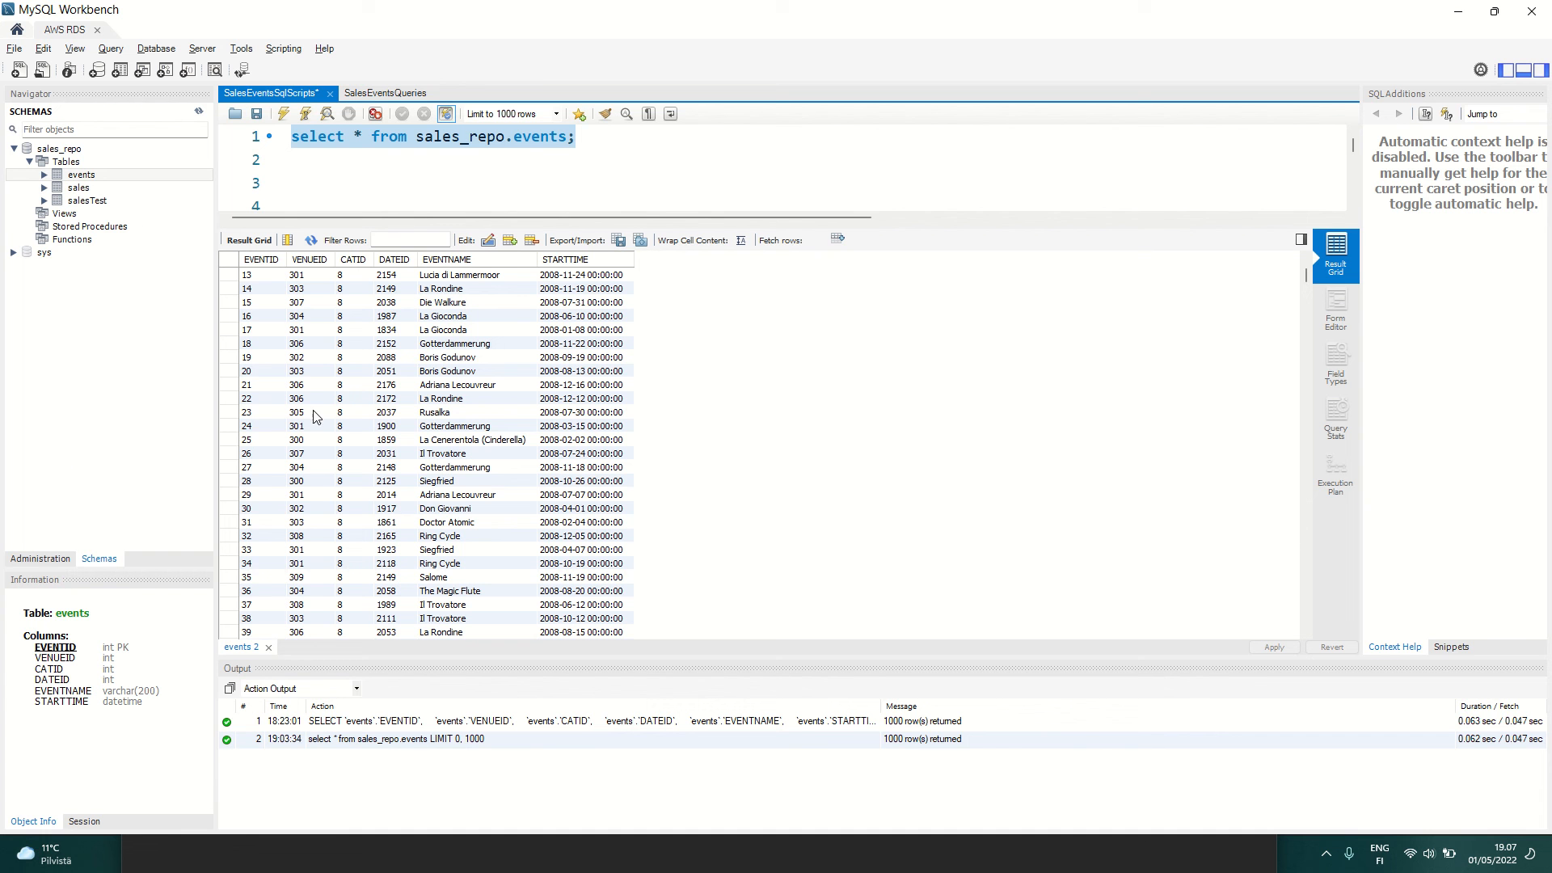
key(alt+Tab)
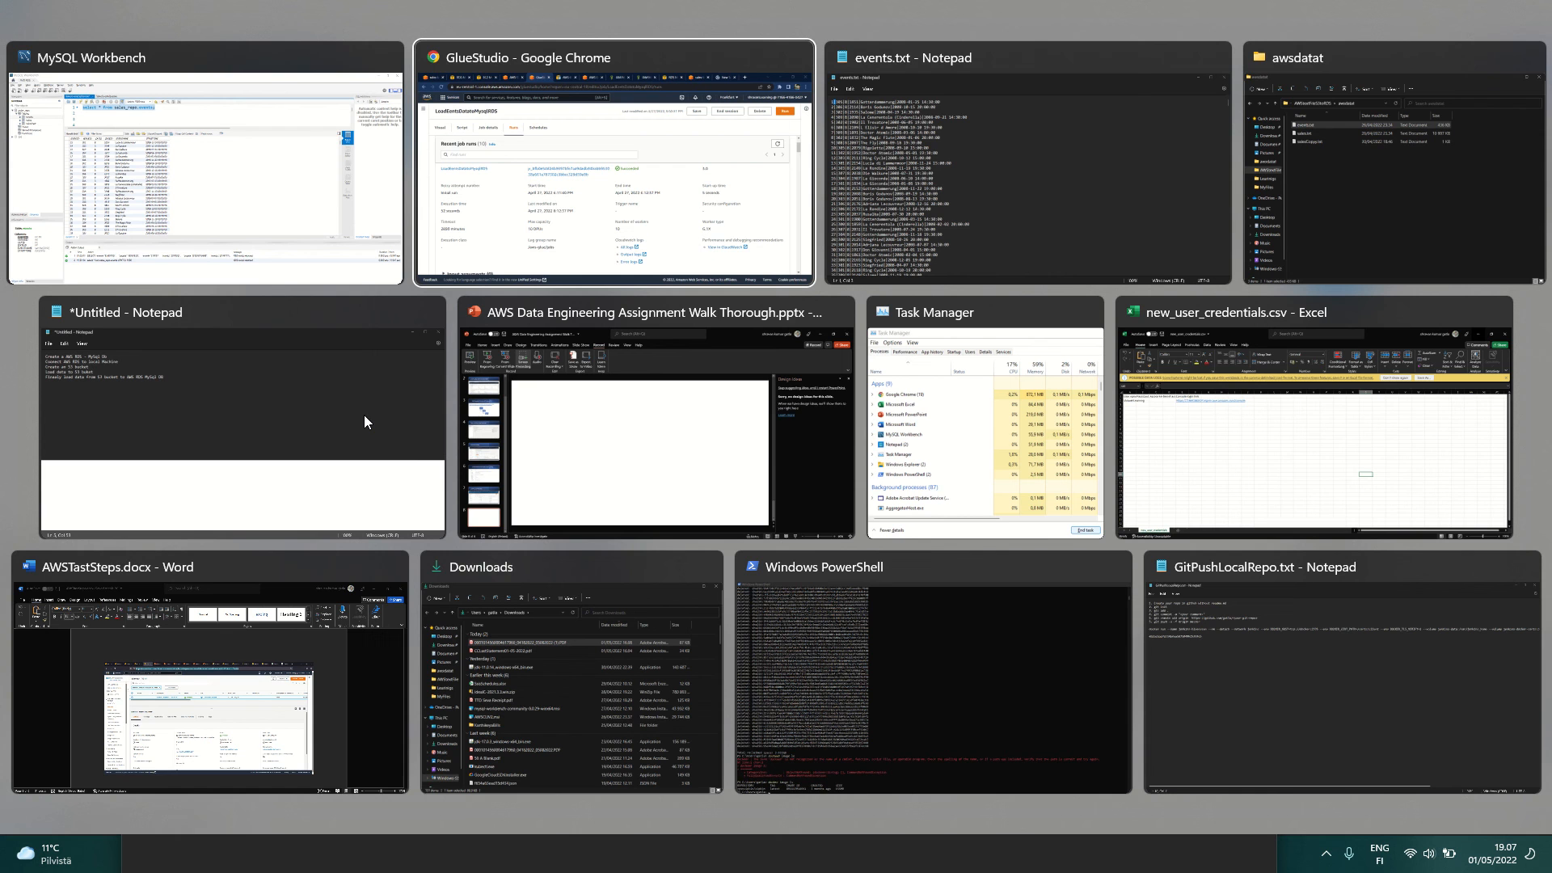
key(alt+Tab)
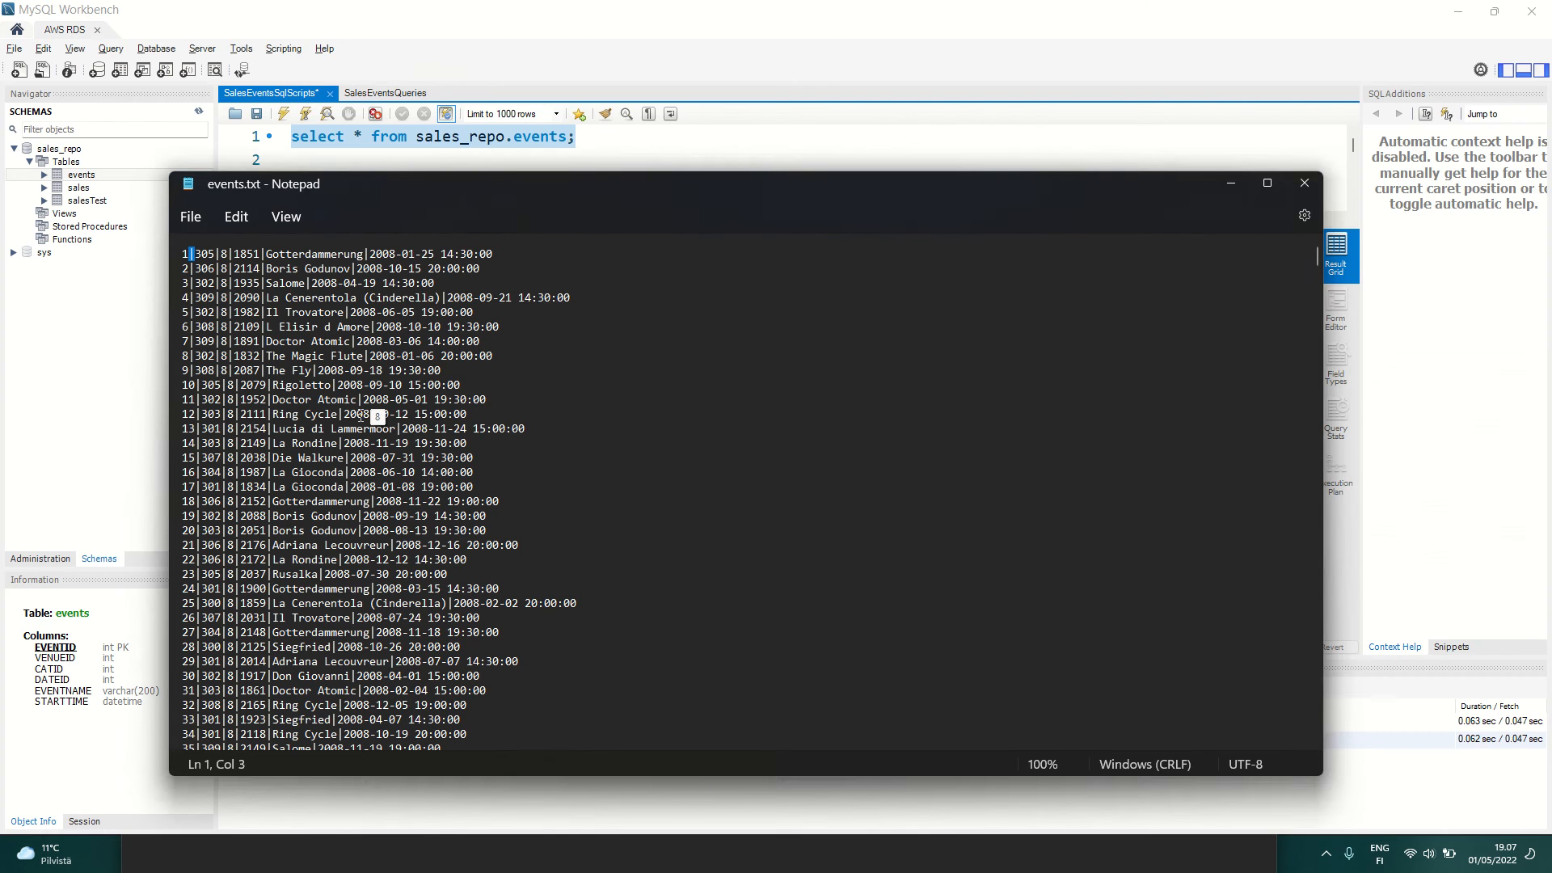
key(alt+Tab)
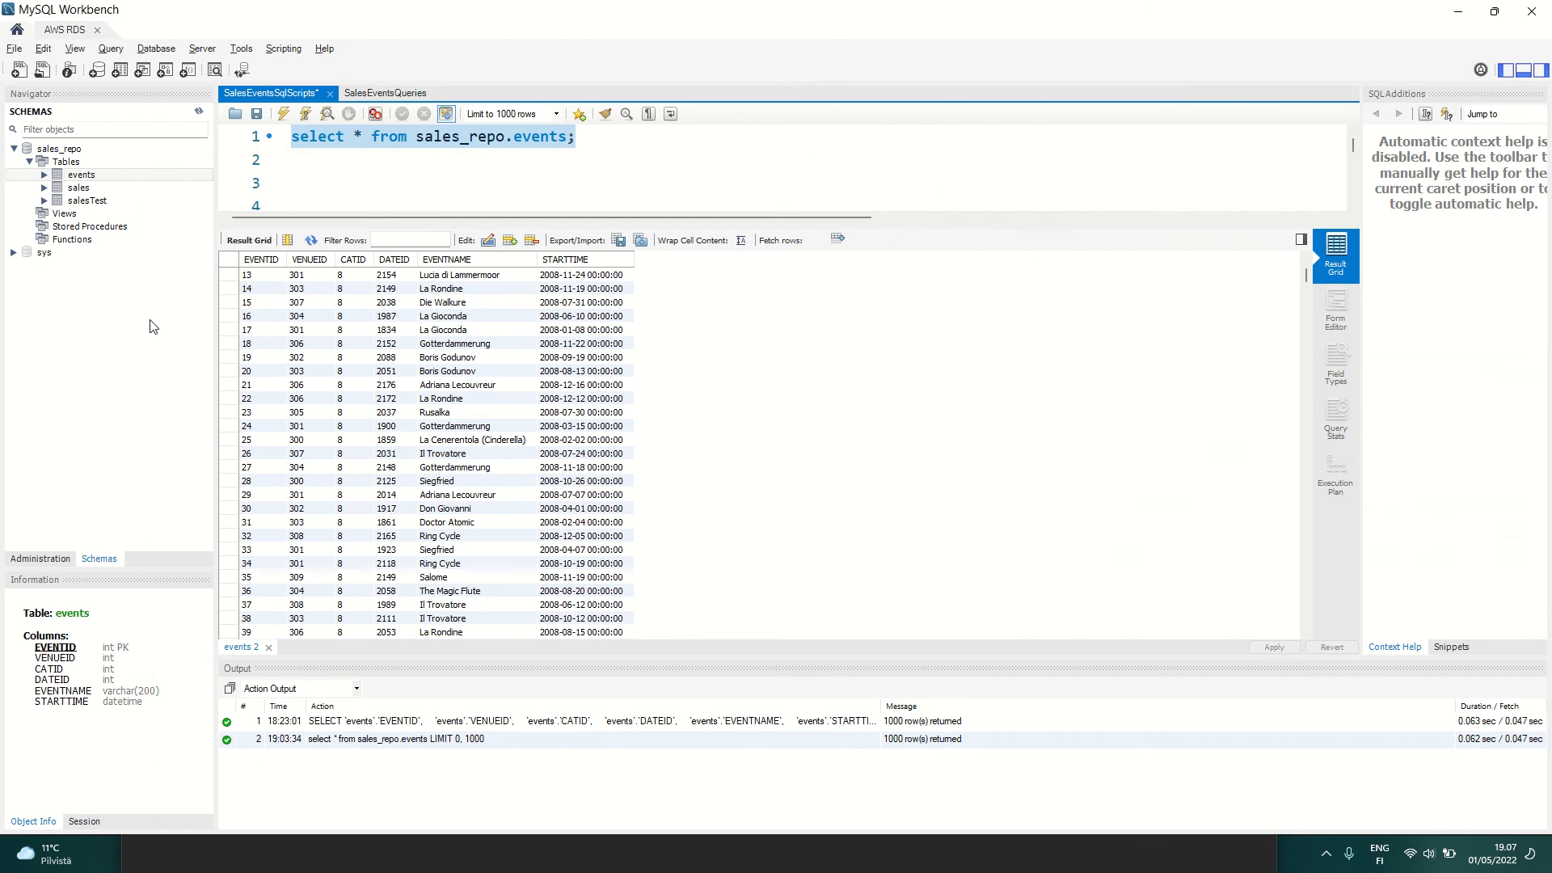
key(alt+Tab)
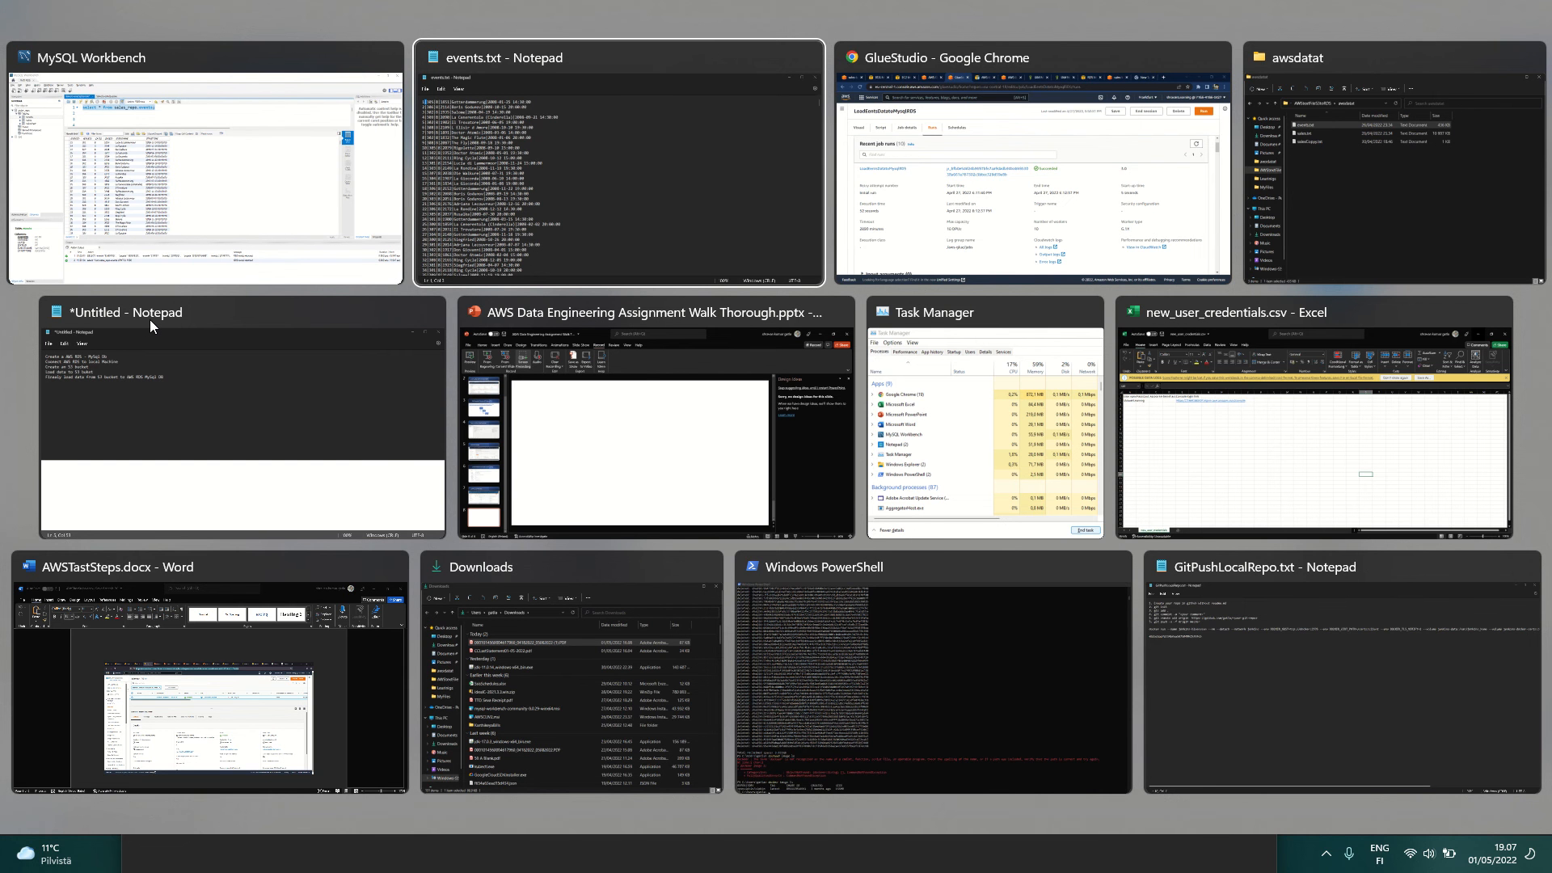
key(alt+Tab)
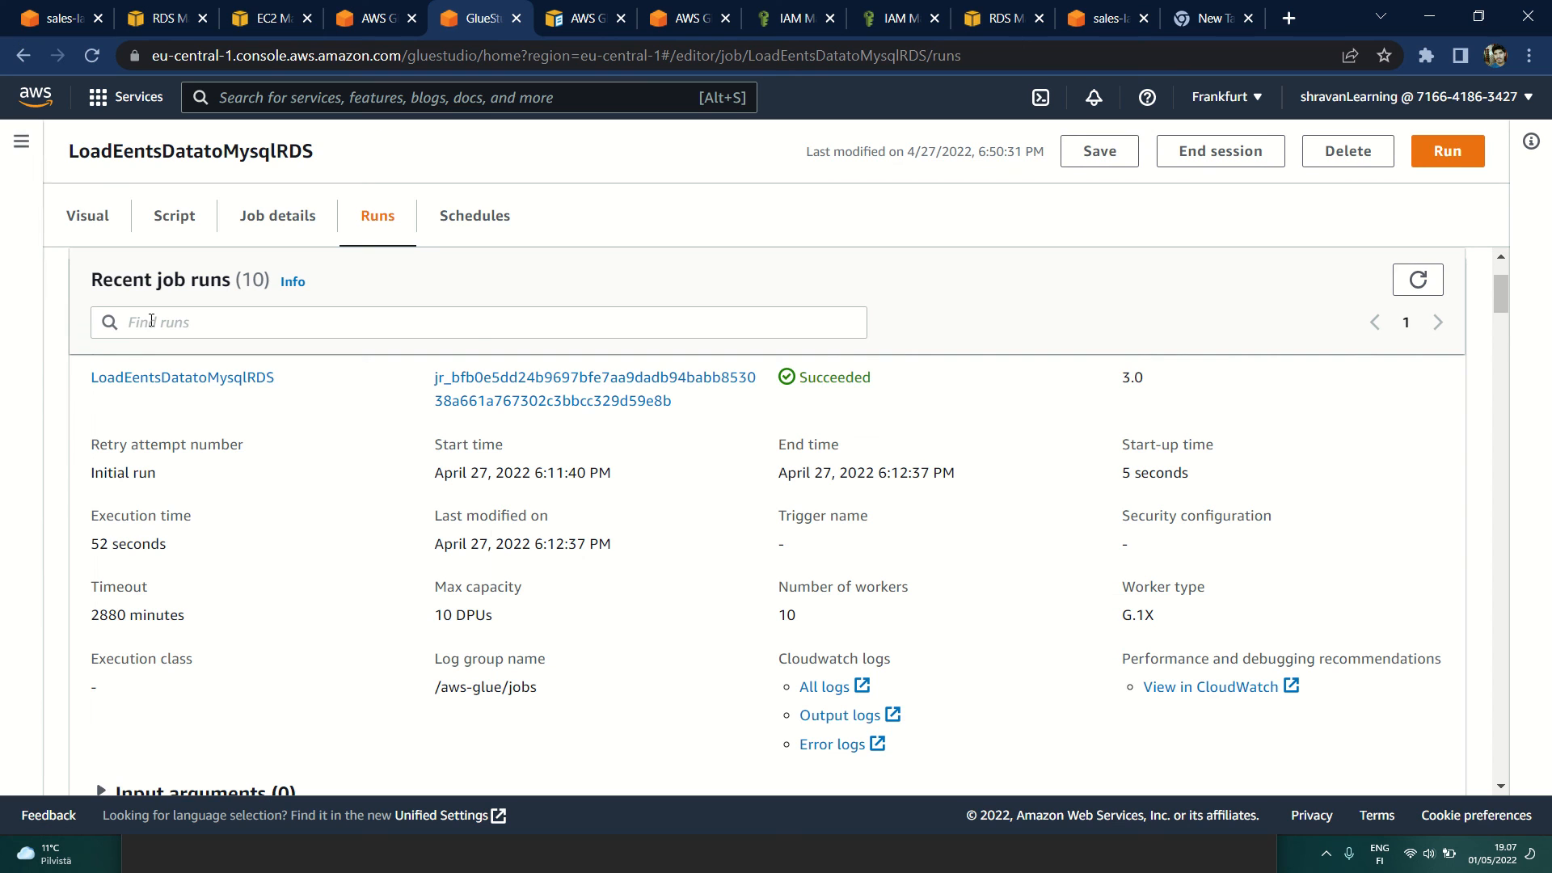
Step: Go to the Glue Studio jobs list and open the LoadSalesDataToMysqlRDS job
click(24, 145)
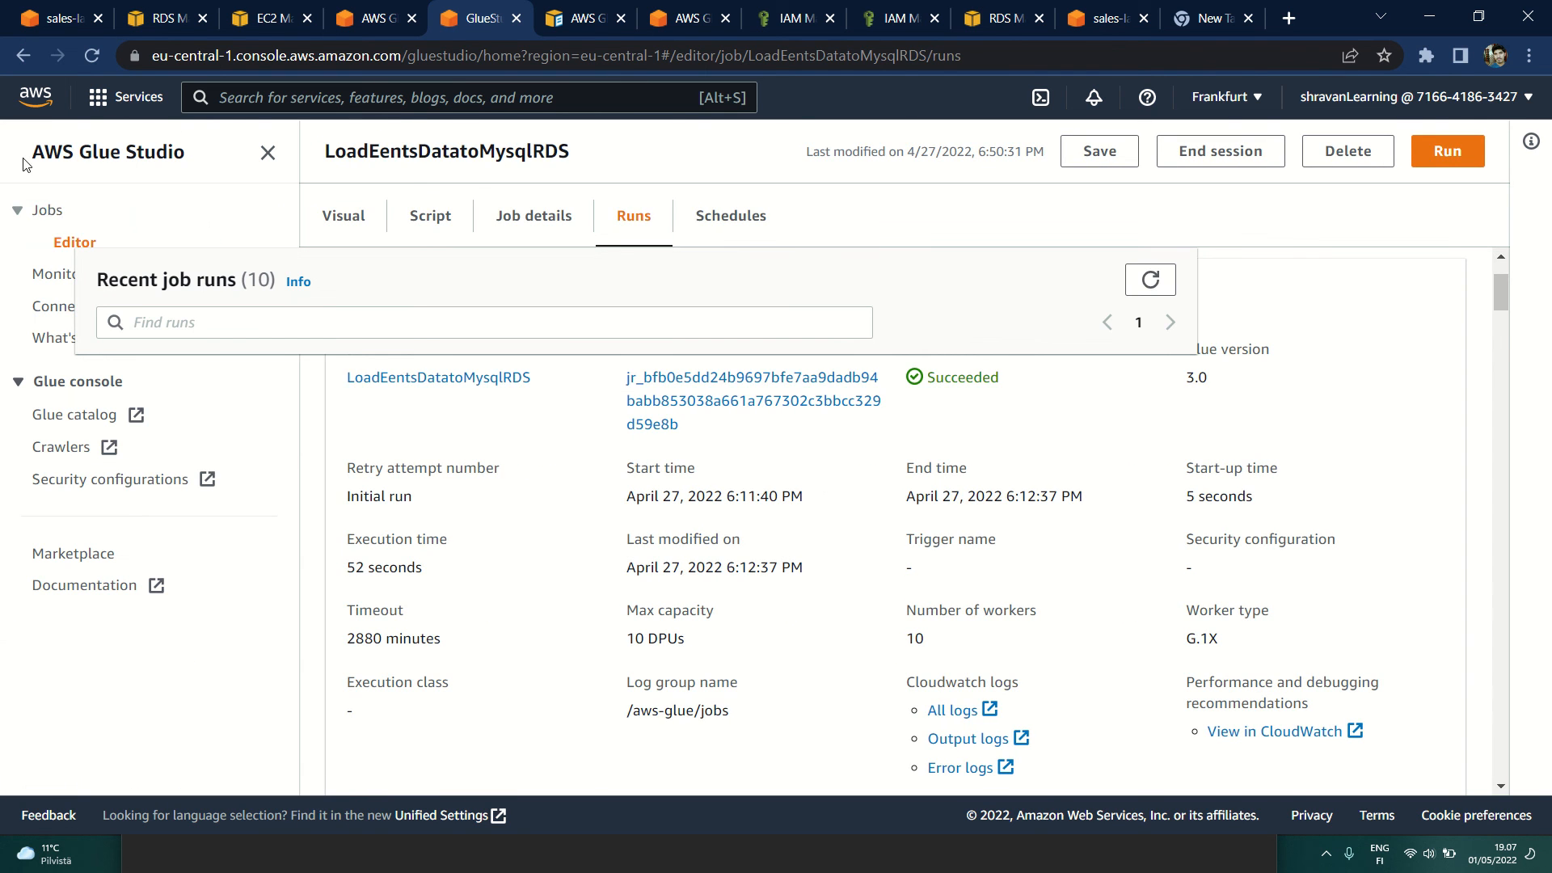
click(47, 212)
scroll(442, 466, down, 1)
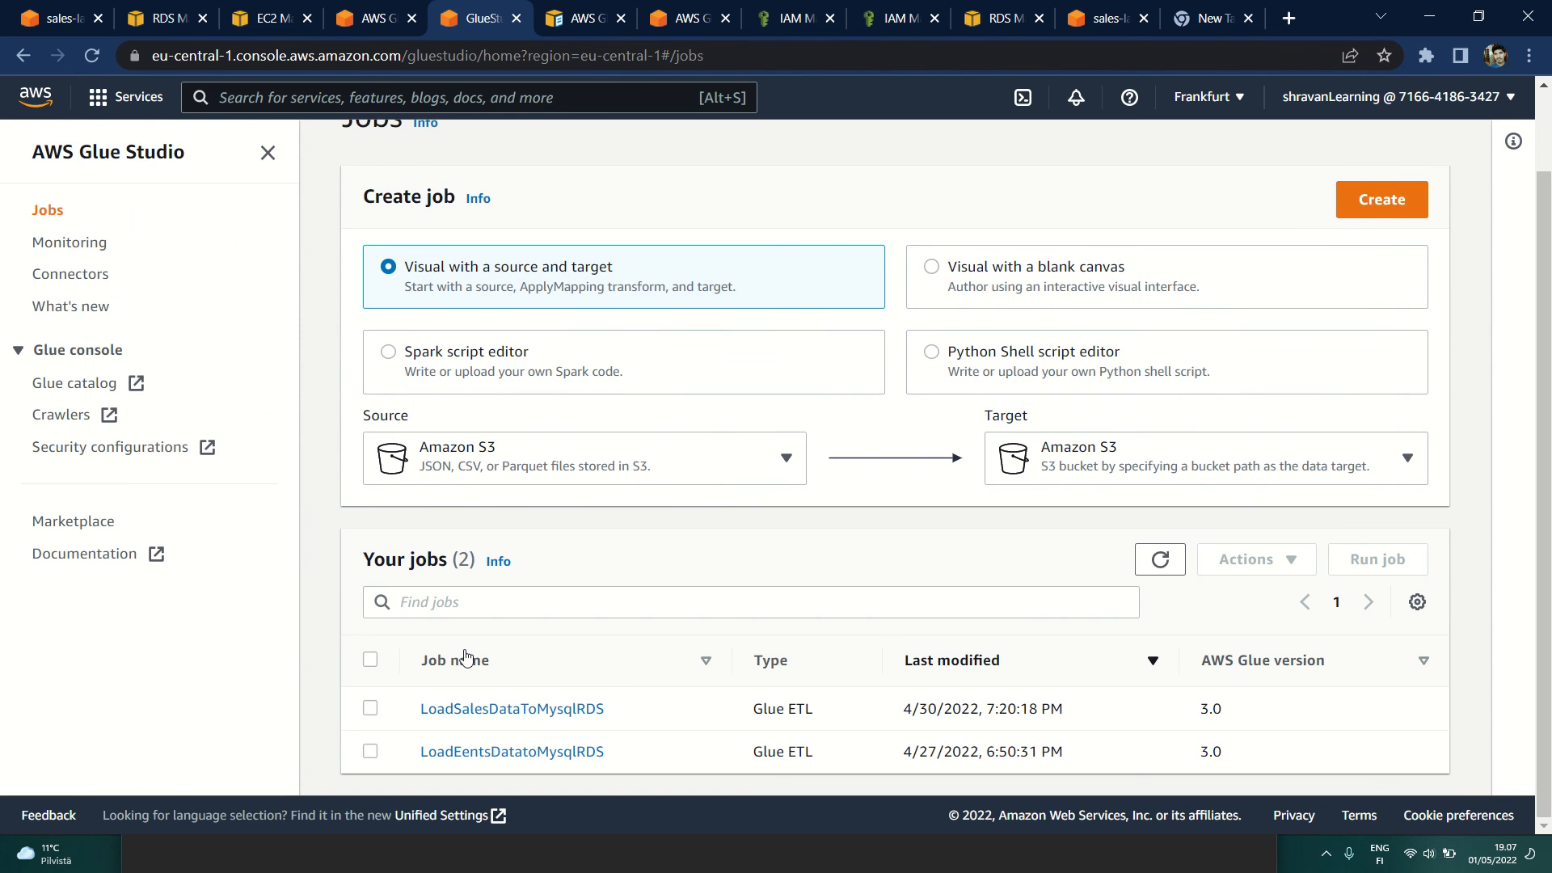
click(503, 719)
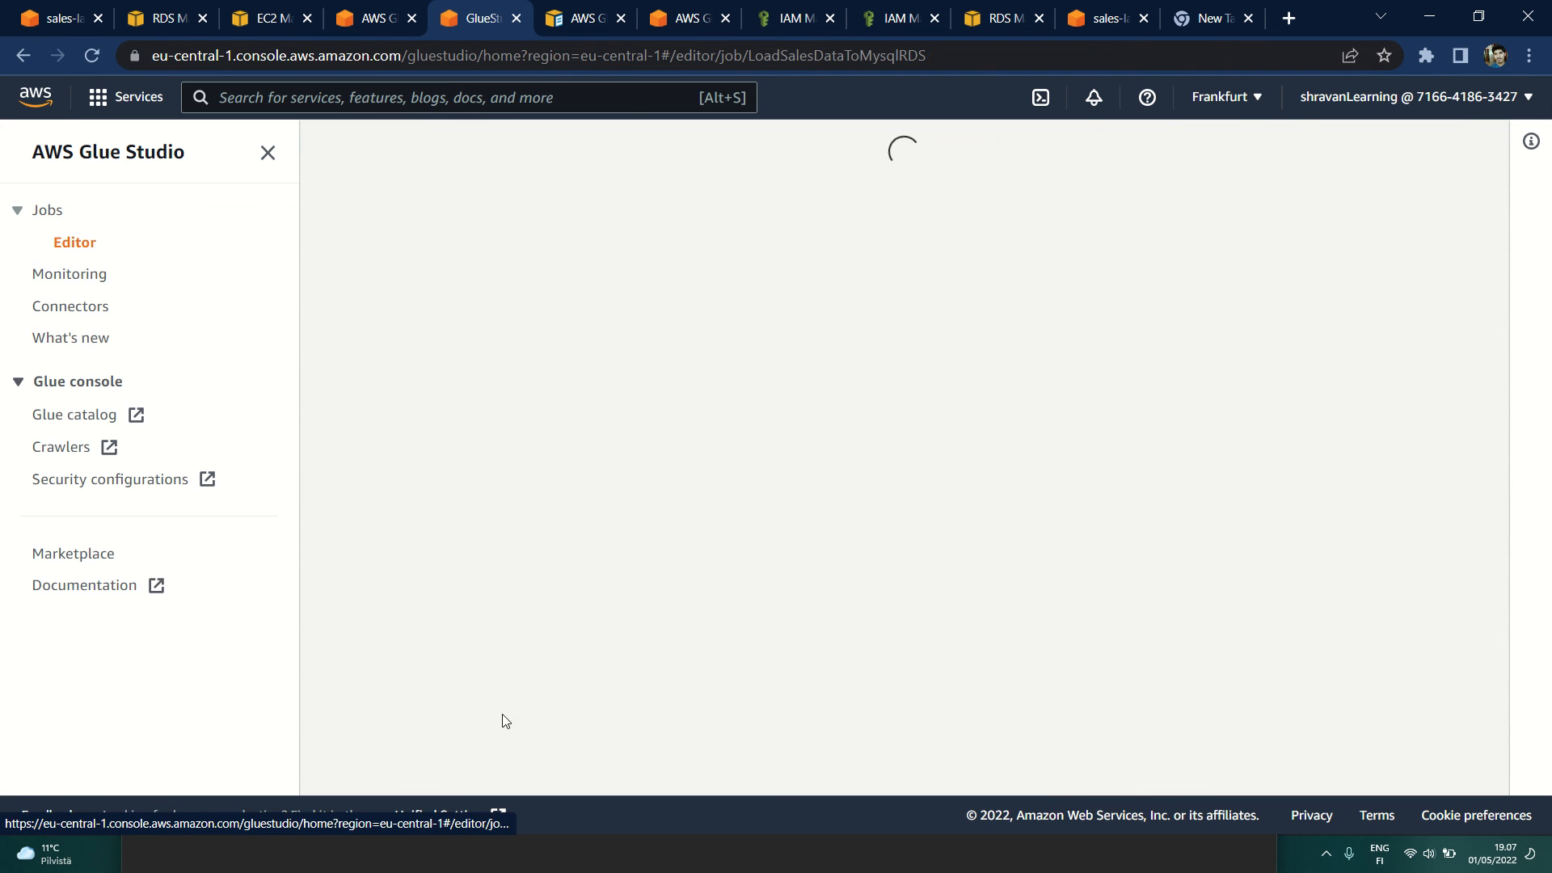
Step: Inspect the sales job's S3 bucket source properties, Apply Mapping column mappings and output schema, with the navigation pane collapsed
click(660, 401)
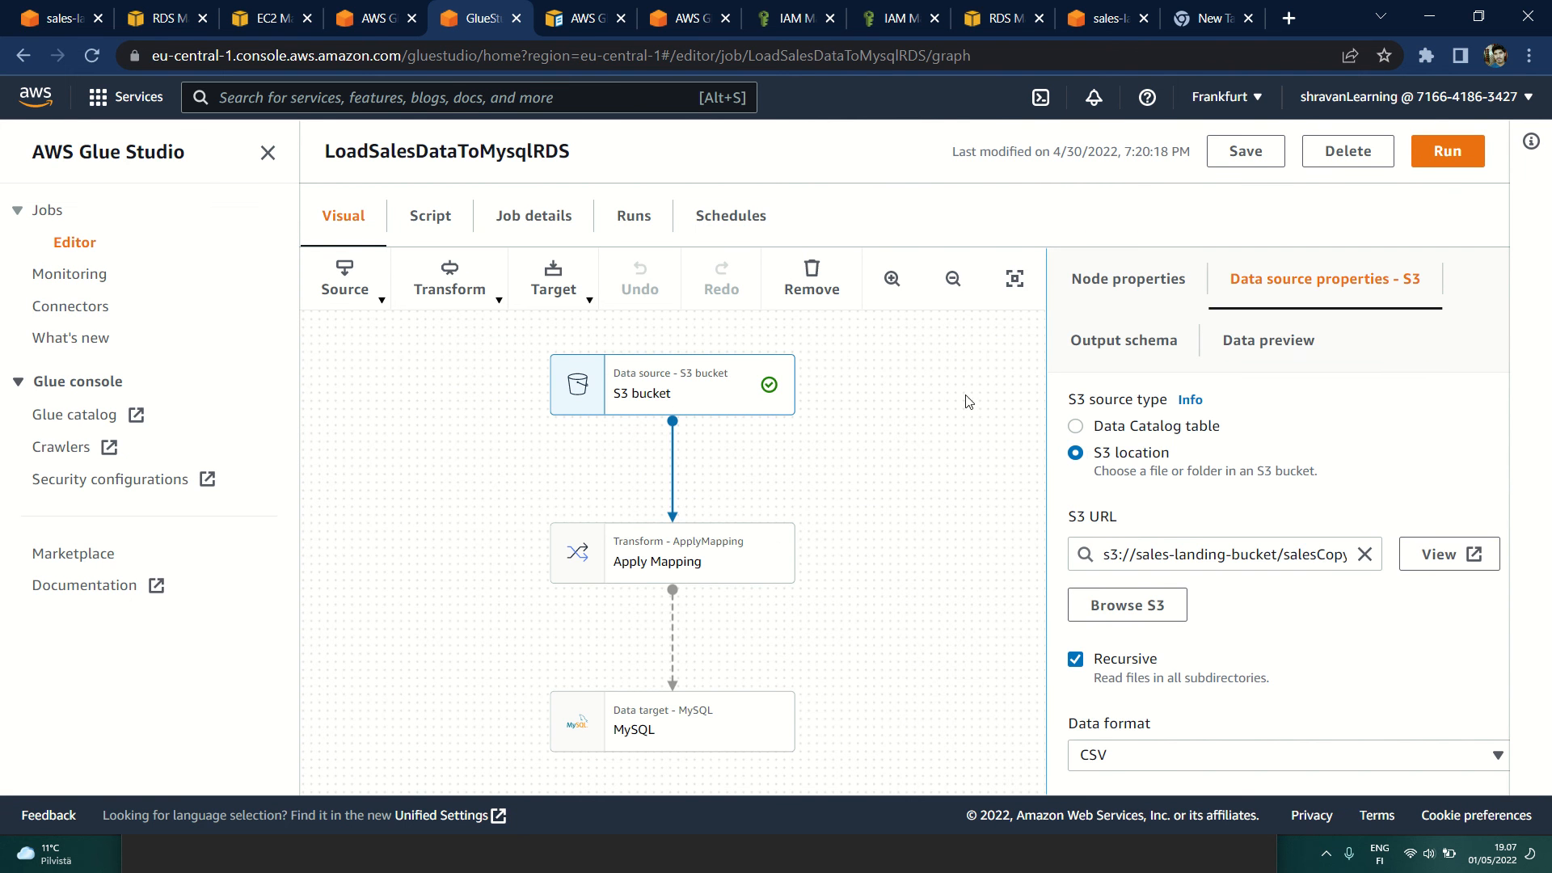
click(656, 535)
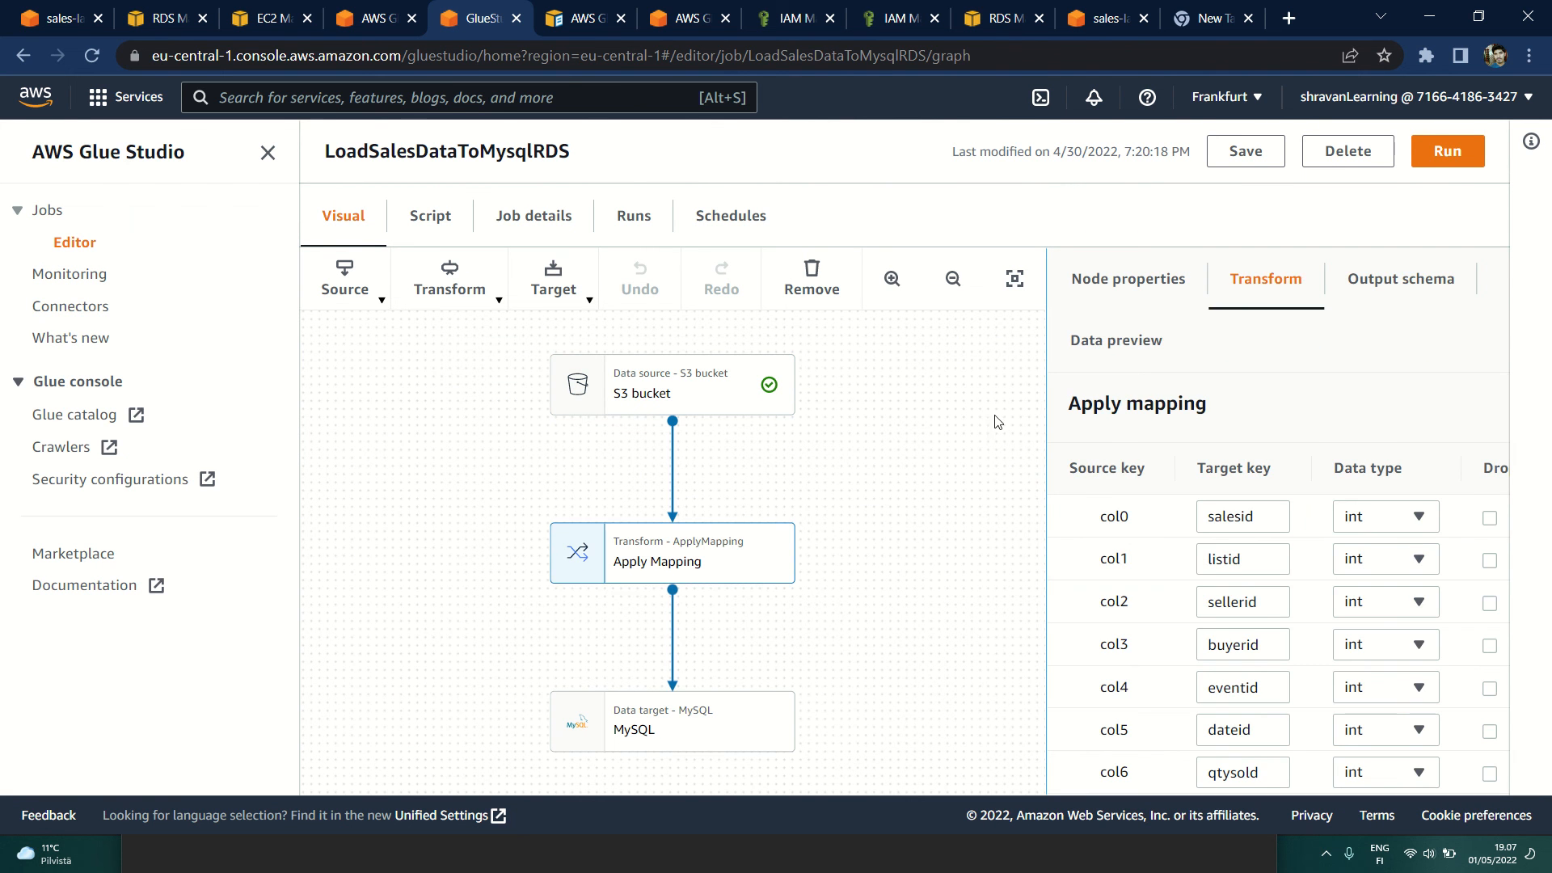
click(267, 152)
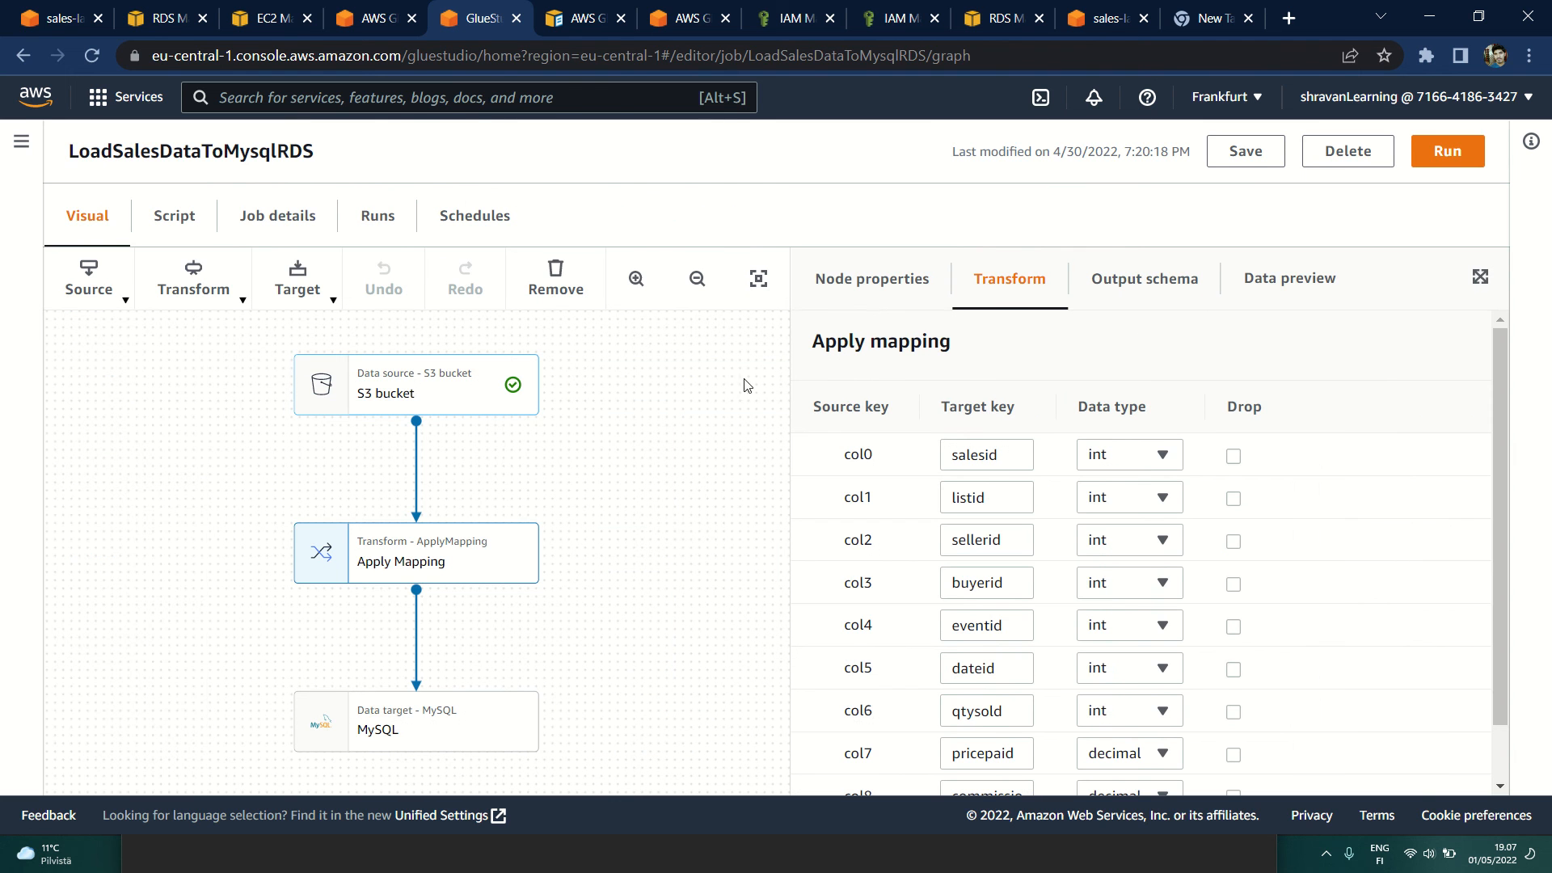
click(1168, 279)
Step: Start a data preview session for the Apply Mapping node using the Glue_RDS_conn_Role IAM role
click(1315, 306)
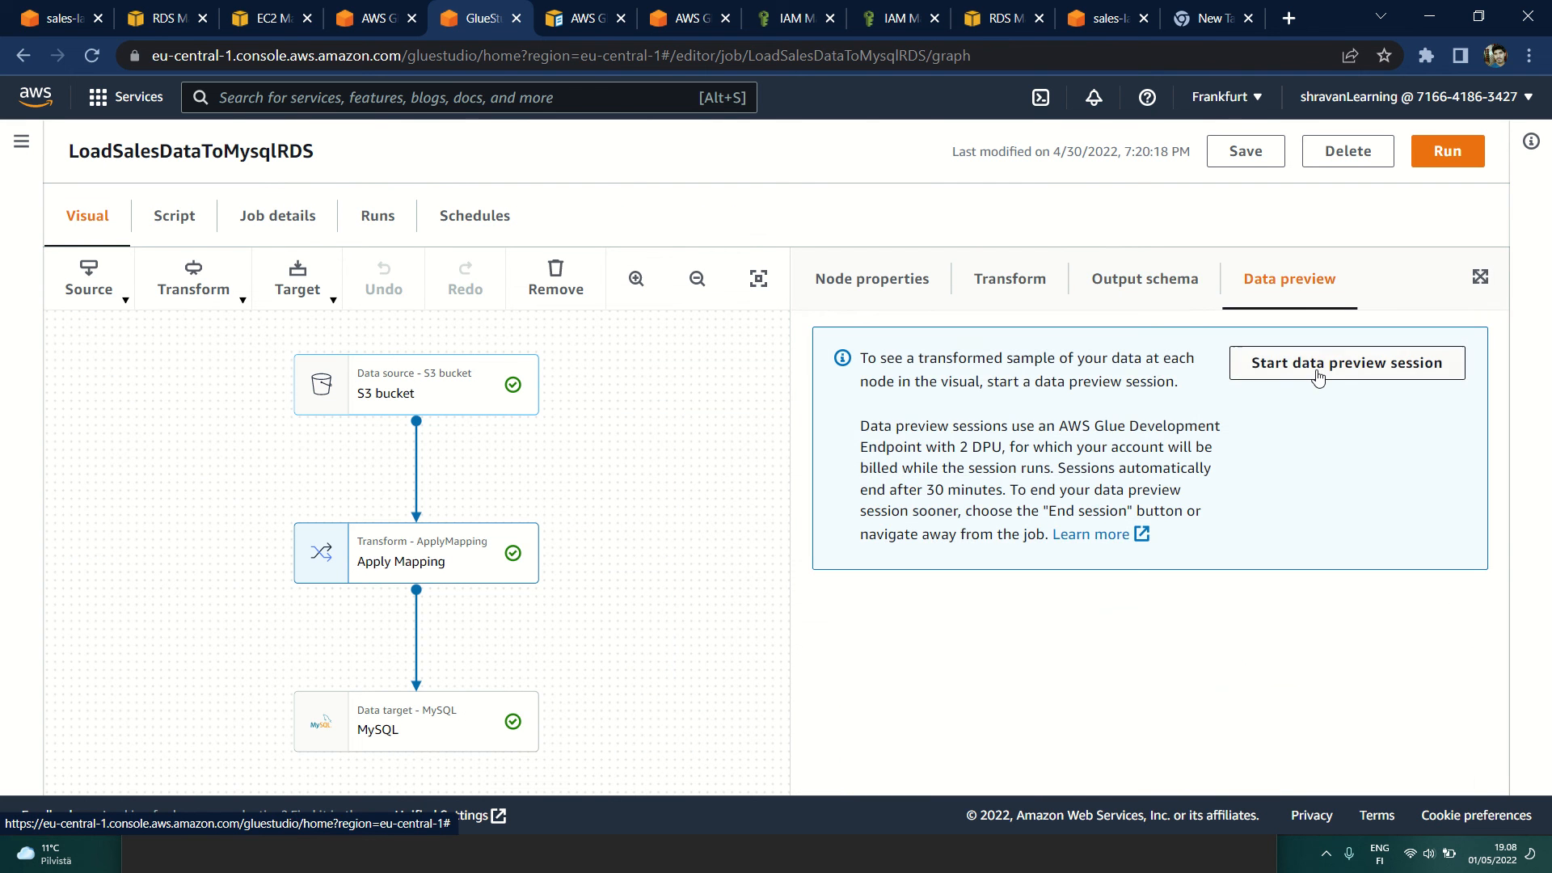
click(1263, 380)
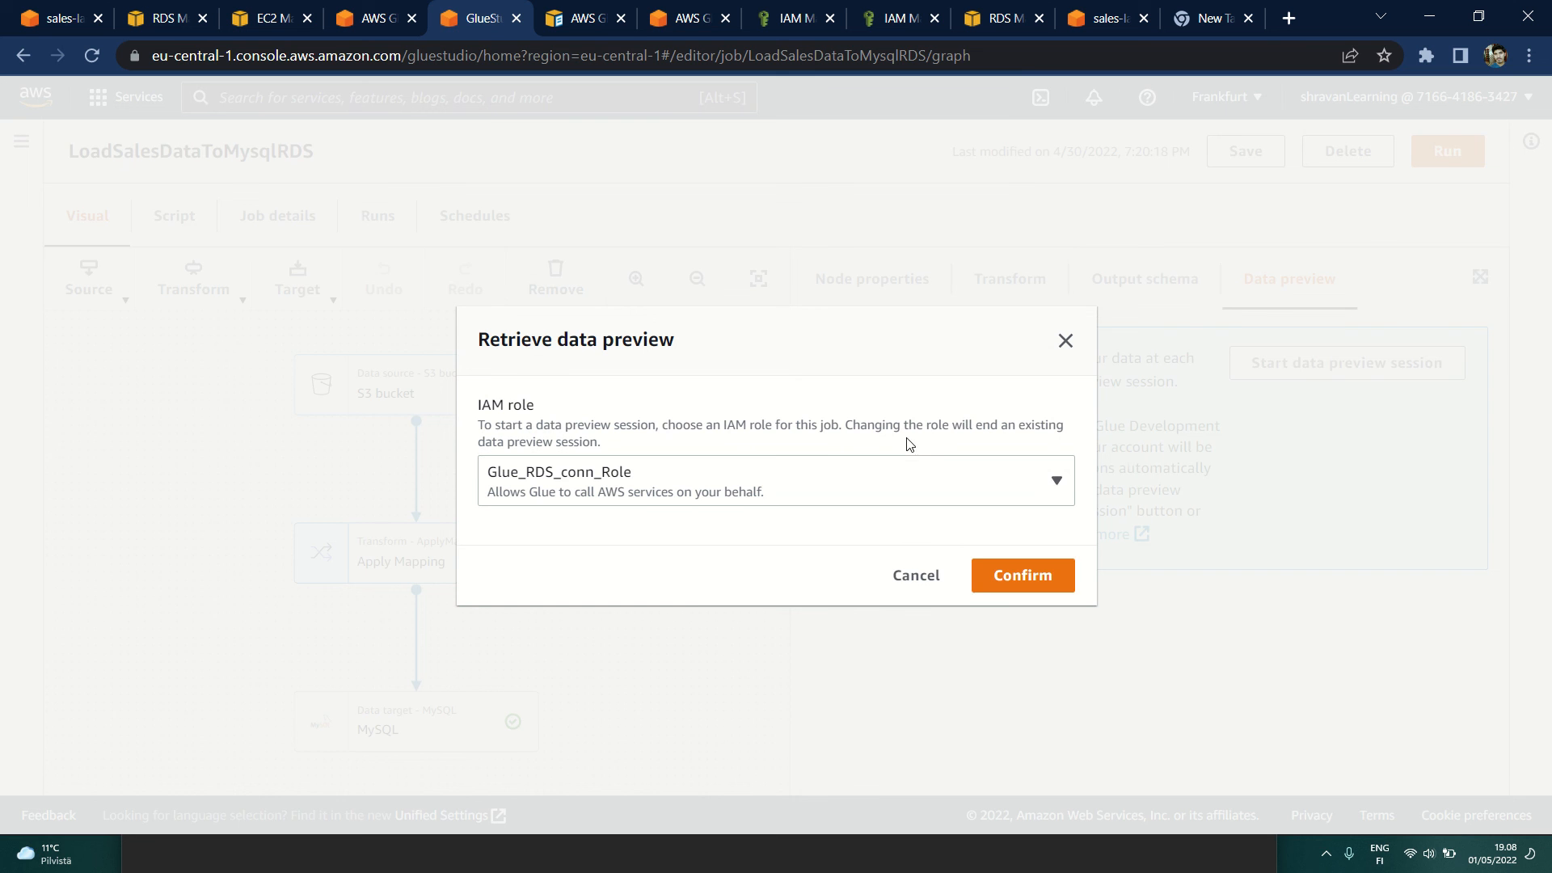
click(863, 489)
click(617, 579)
click(986, 572)
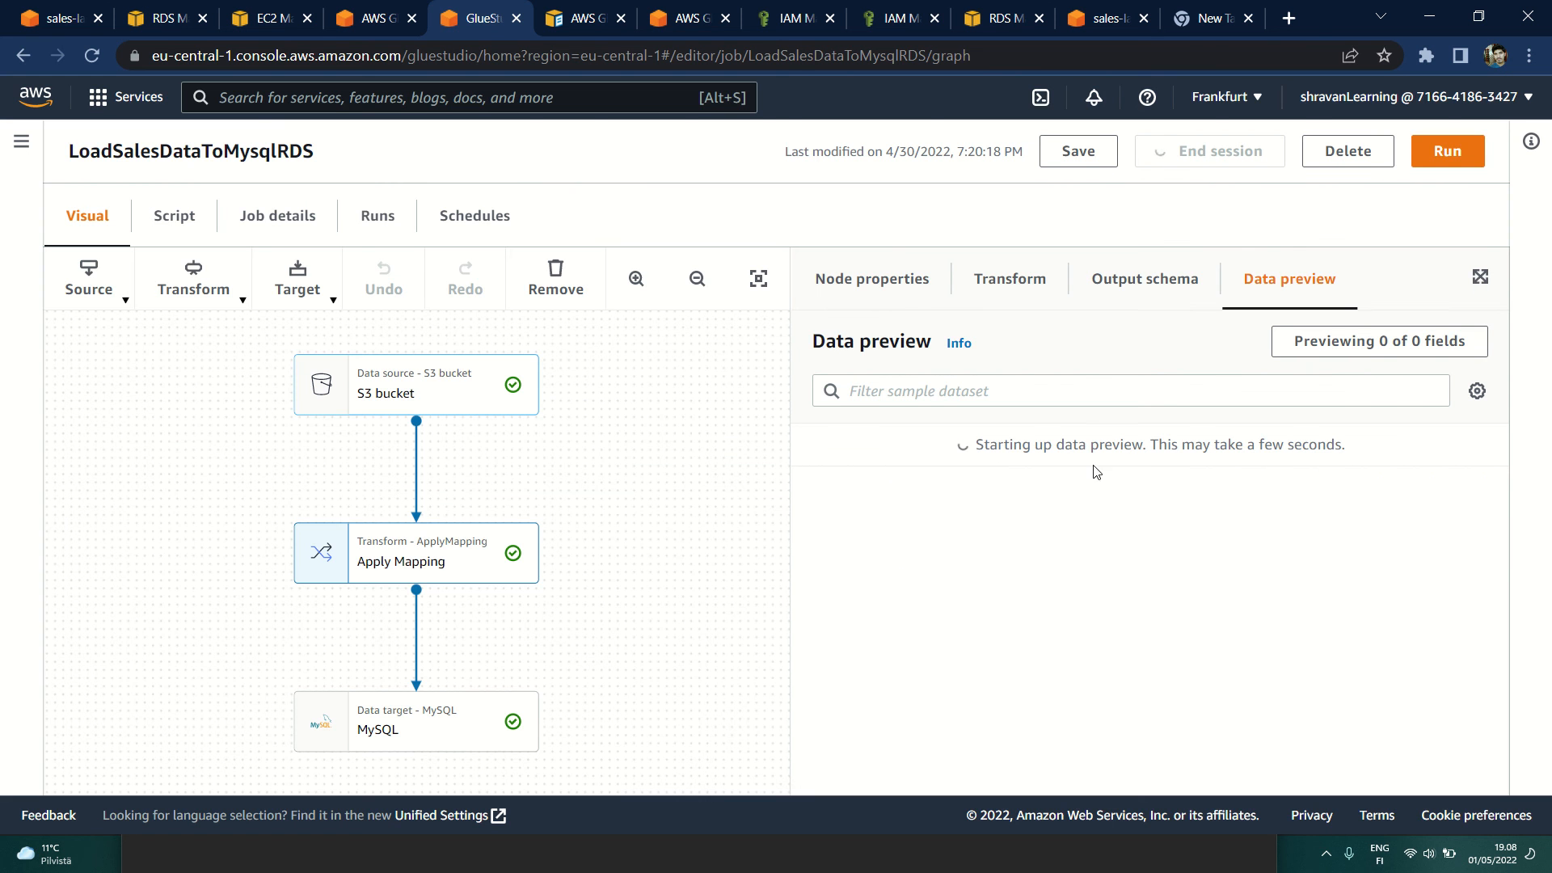
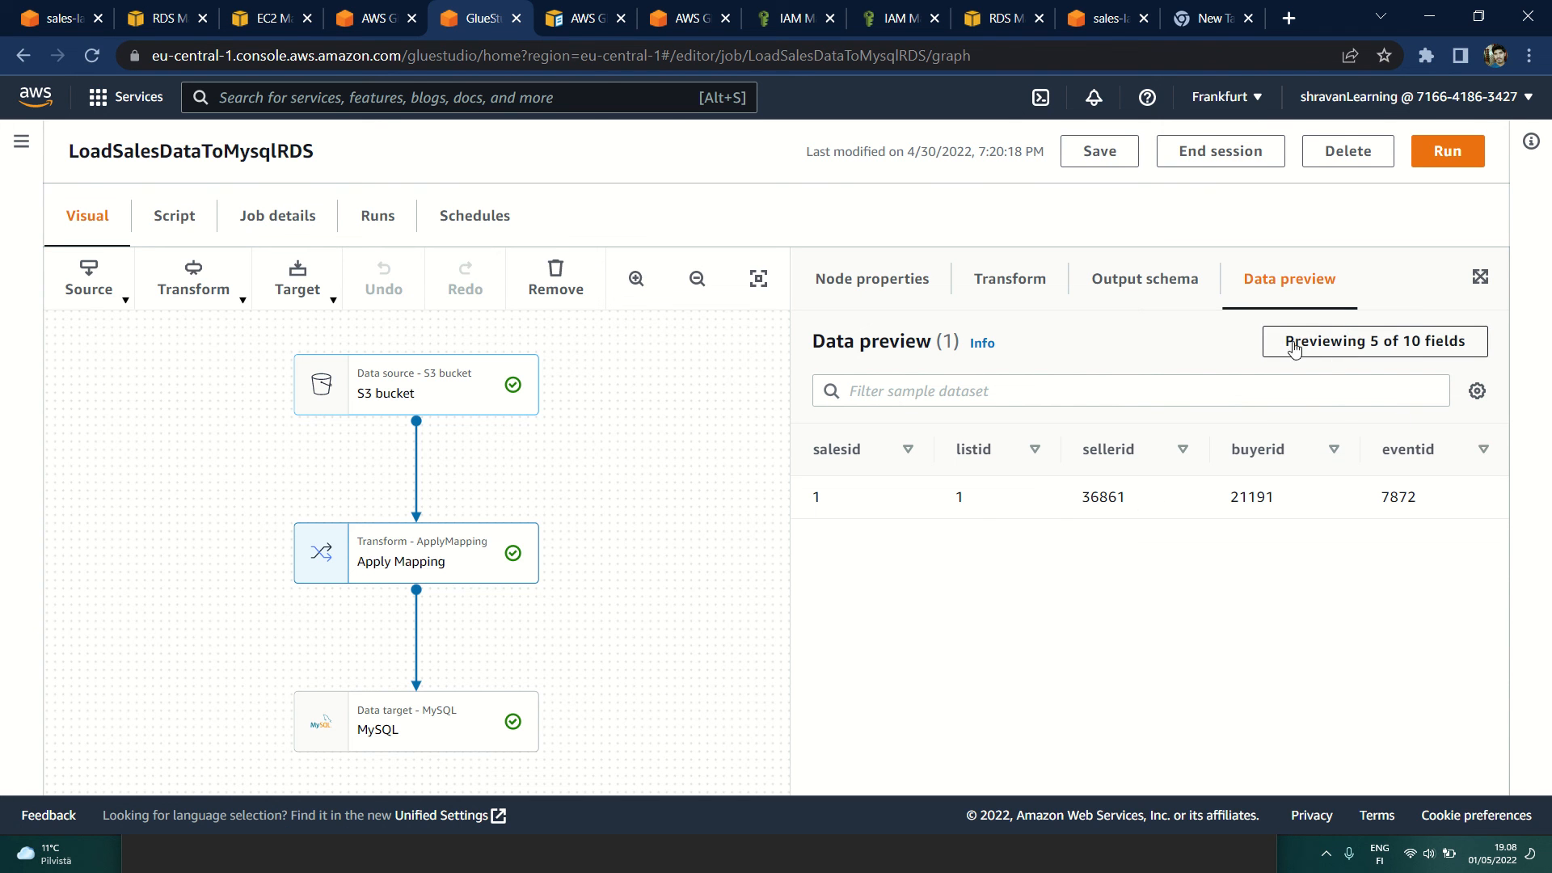
Step: Recheck the S3 bucket source properties and the Apply Mapping node's column mappings and output schema
click(426, 401)
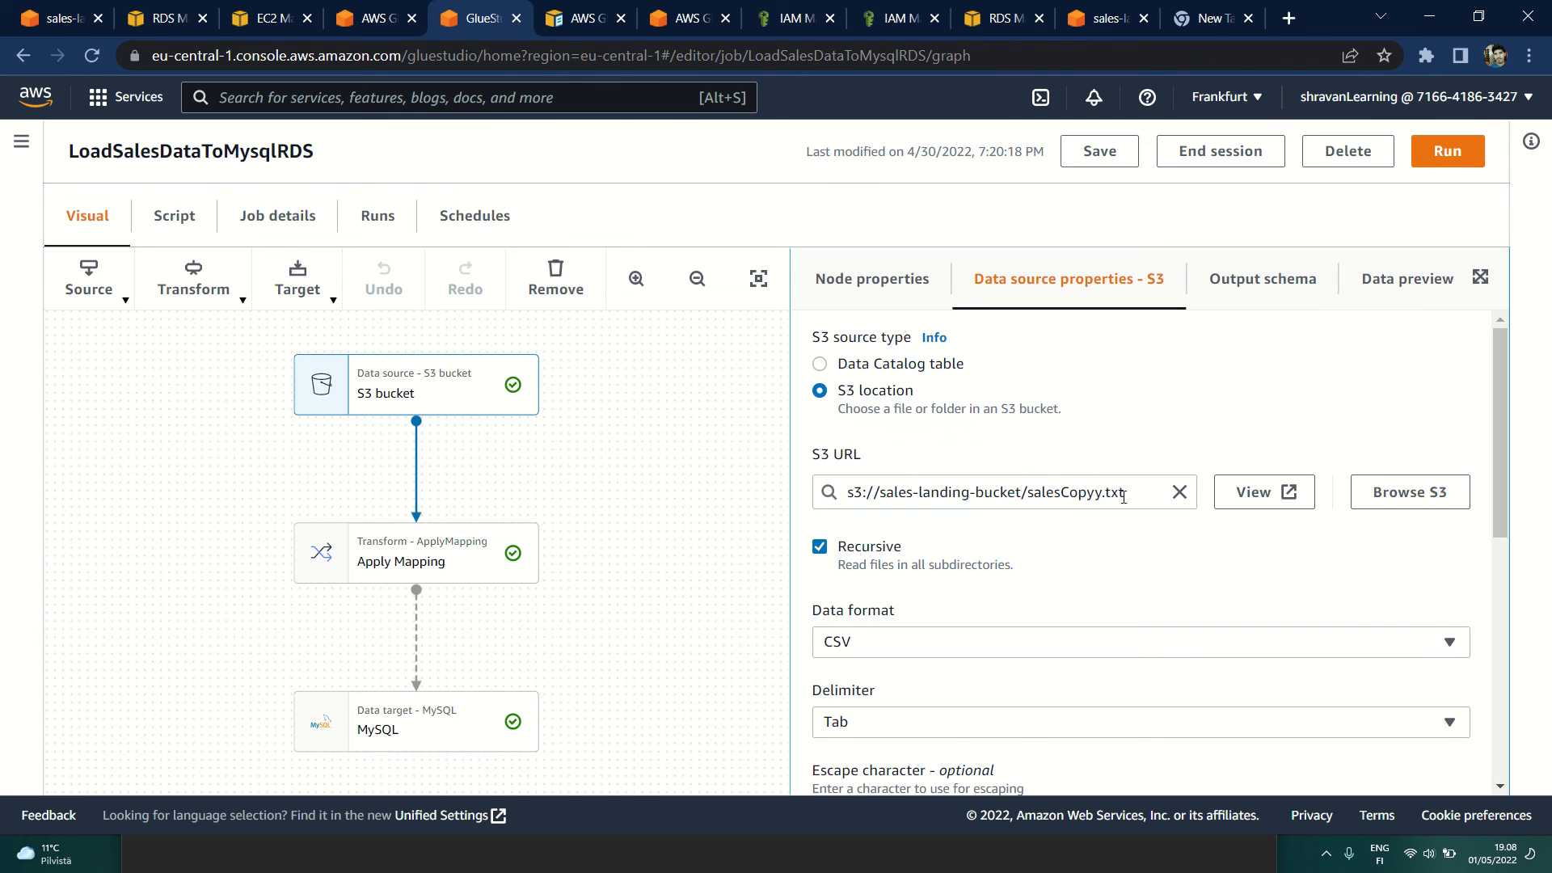
click(399, 555)
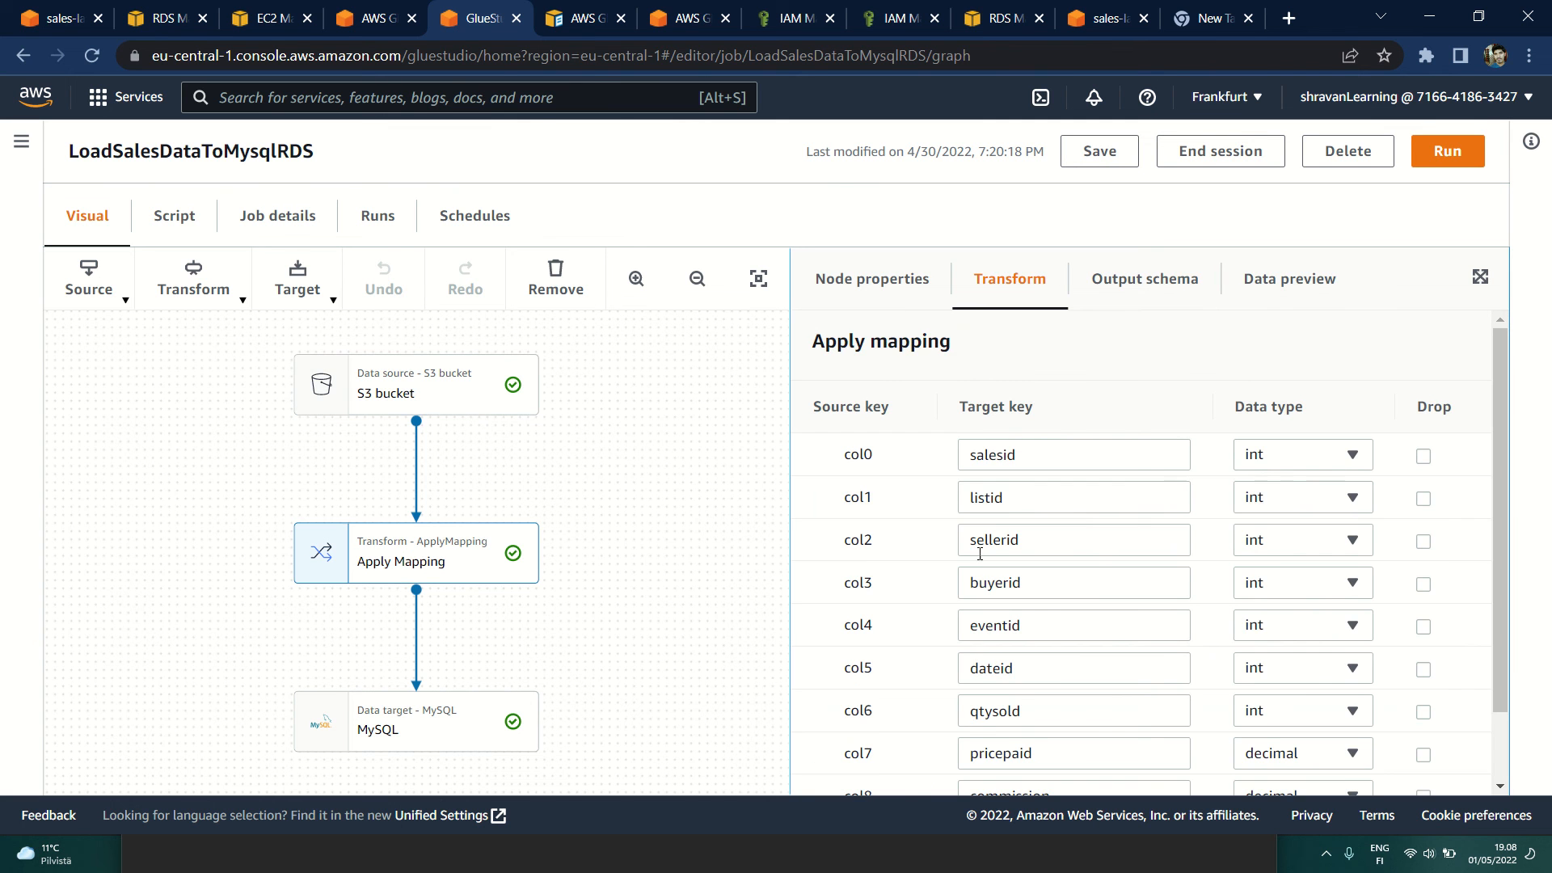
click(1133, 297)
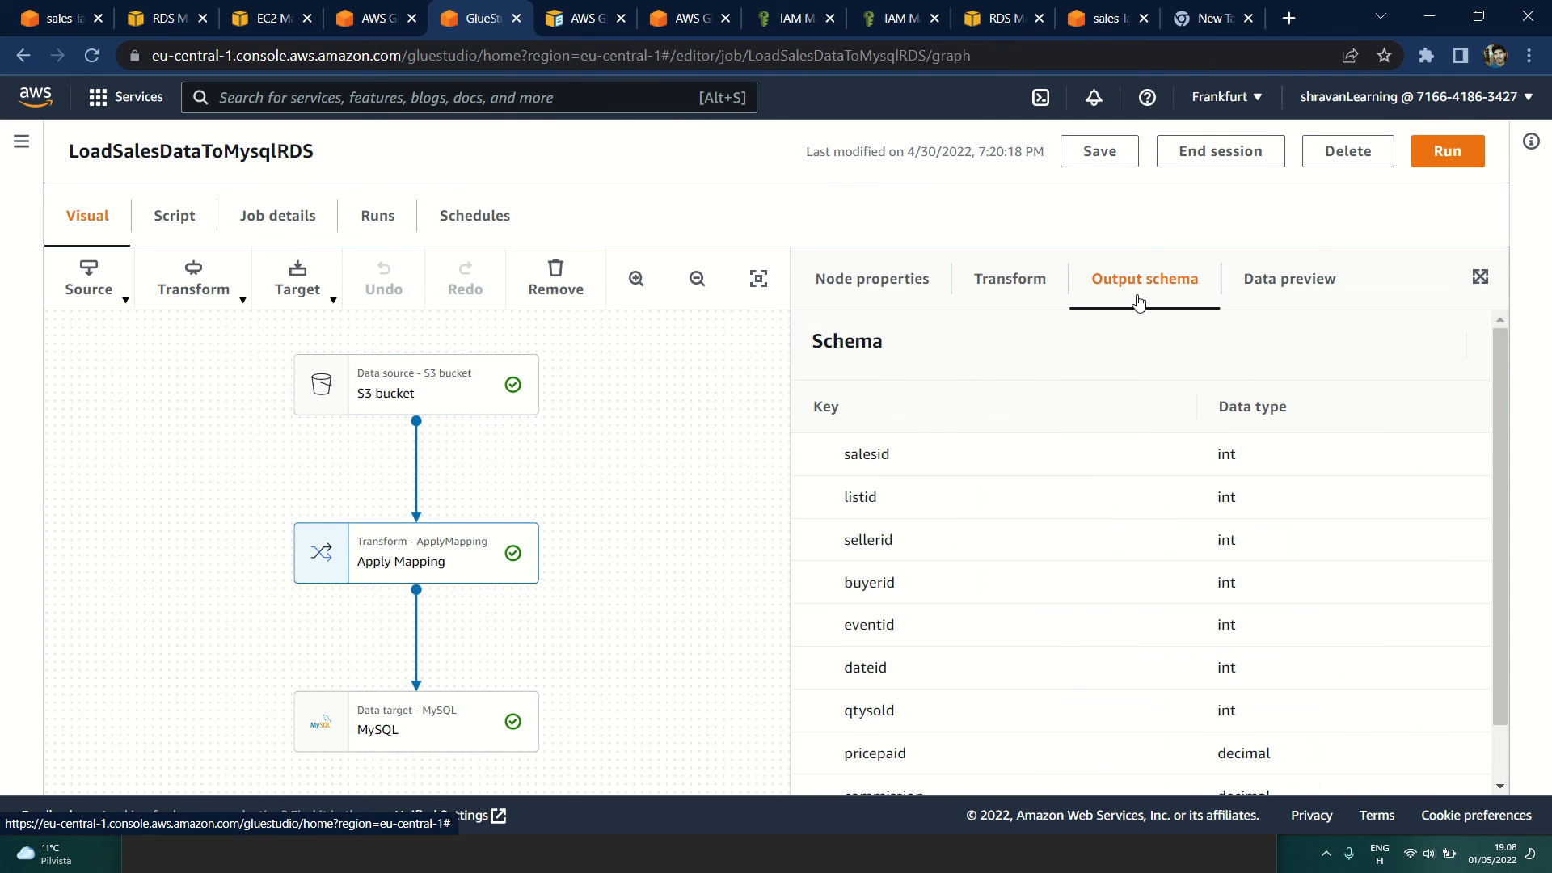
Step: Add dateid, qtysold, pricepaid, commission and saletime to the Apply Mapping data preview and look across all its columns
click(1290, 275)
click(1387, 348)
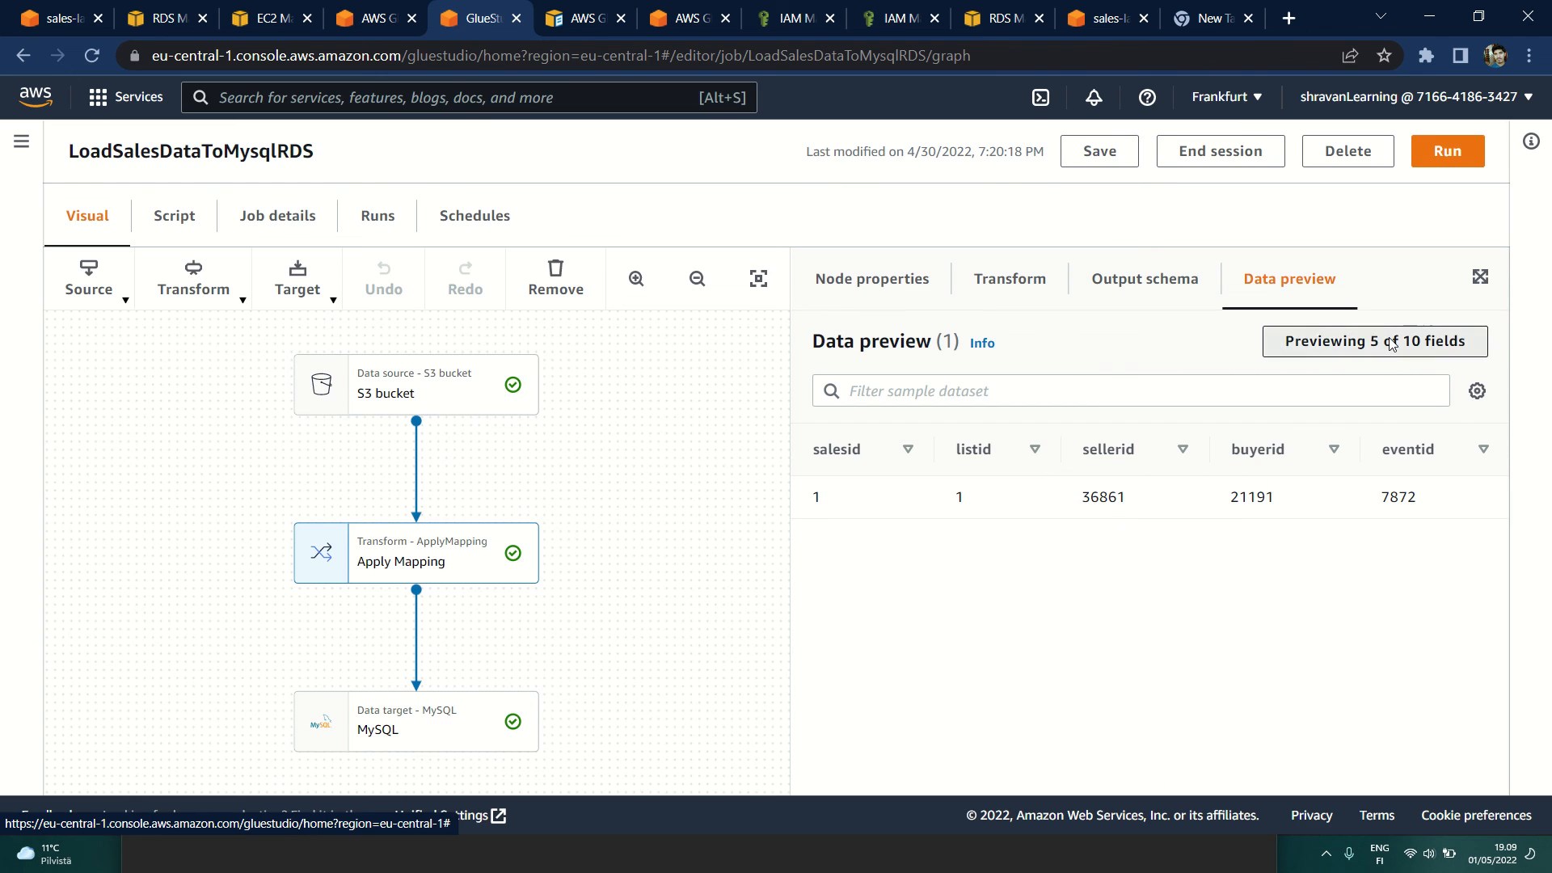
click(380, 580)
click(380, 622)
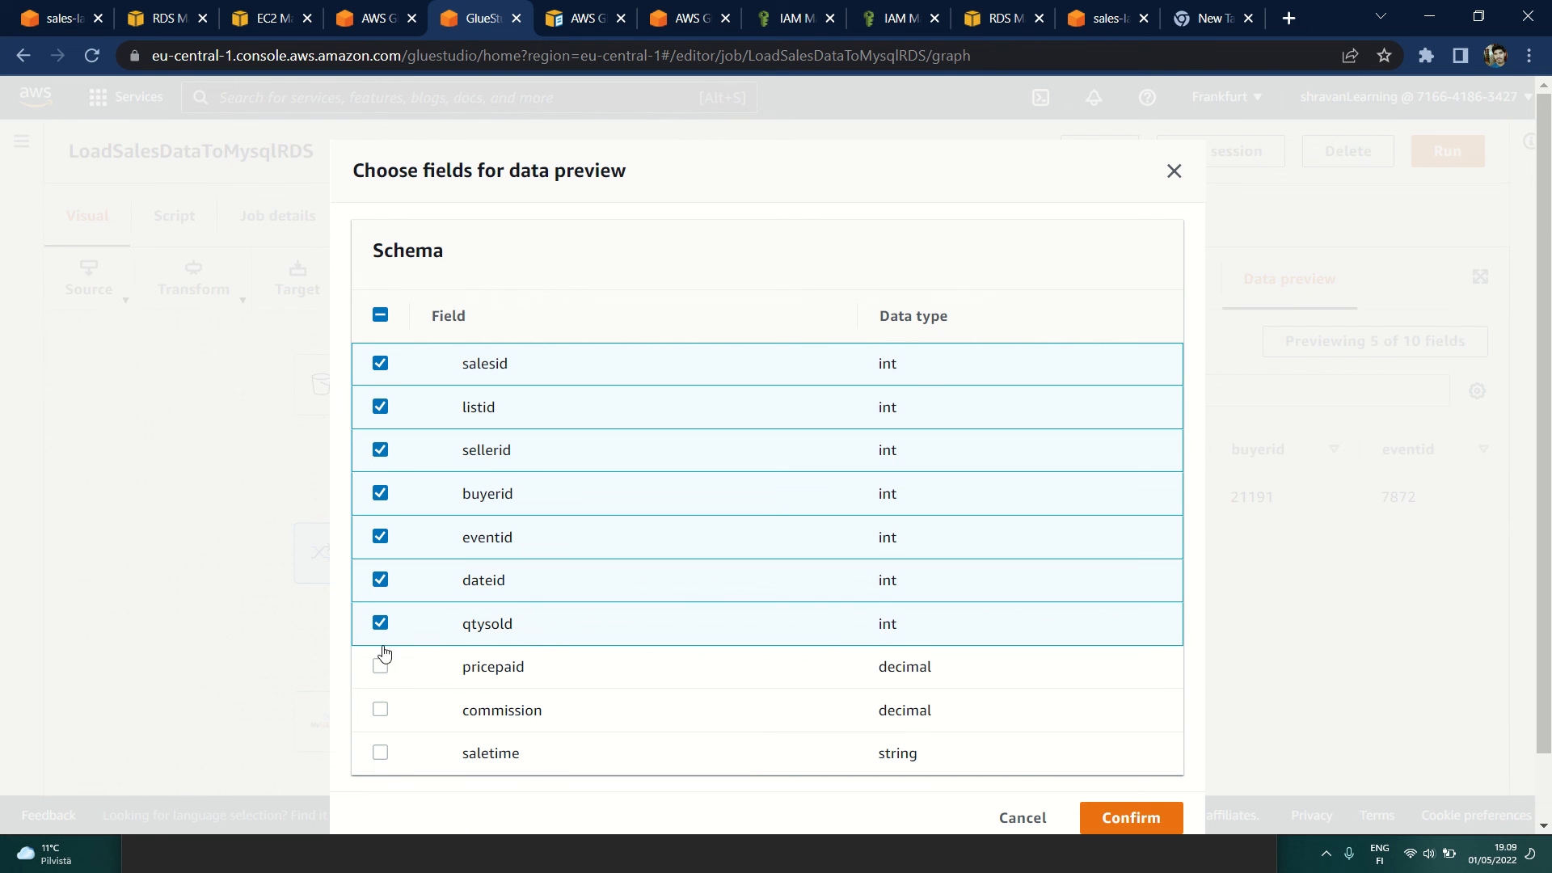
click(380, 666)
click(380, 709)
click(380, 753)
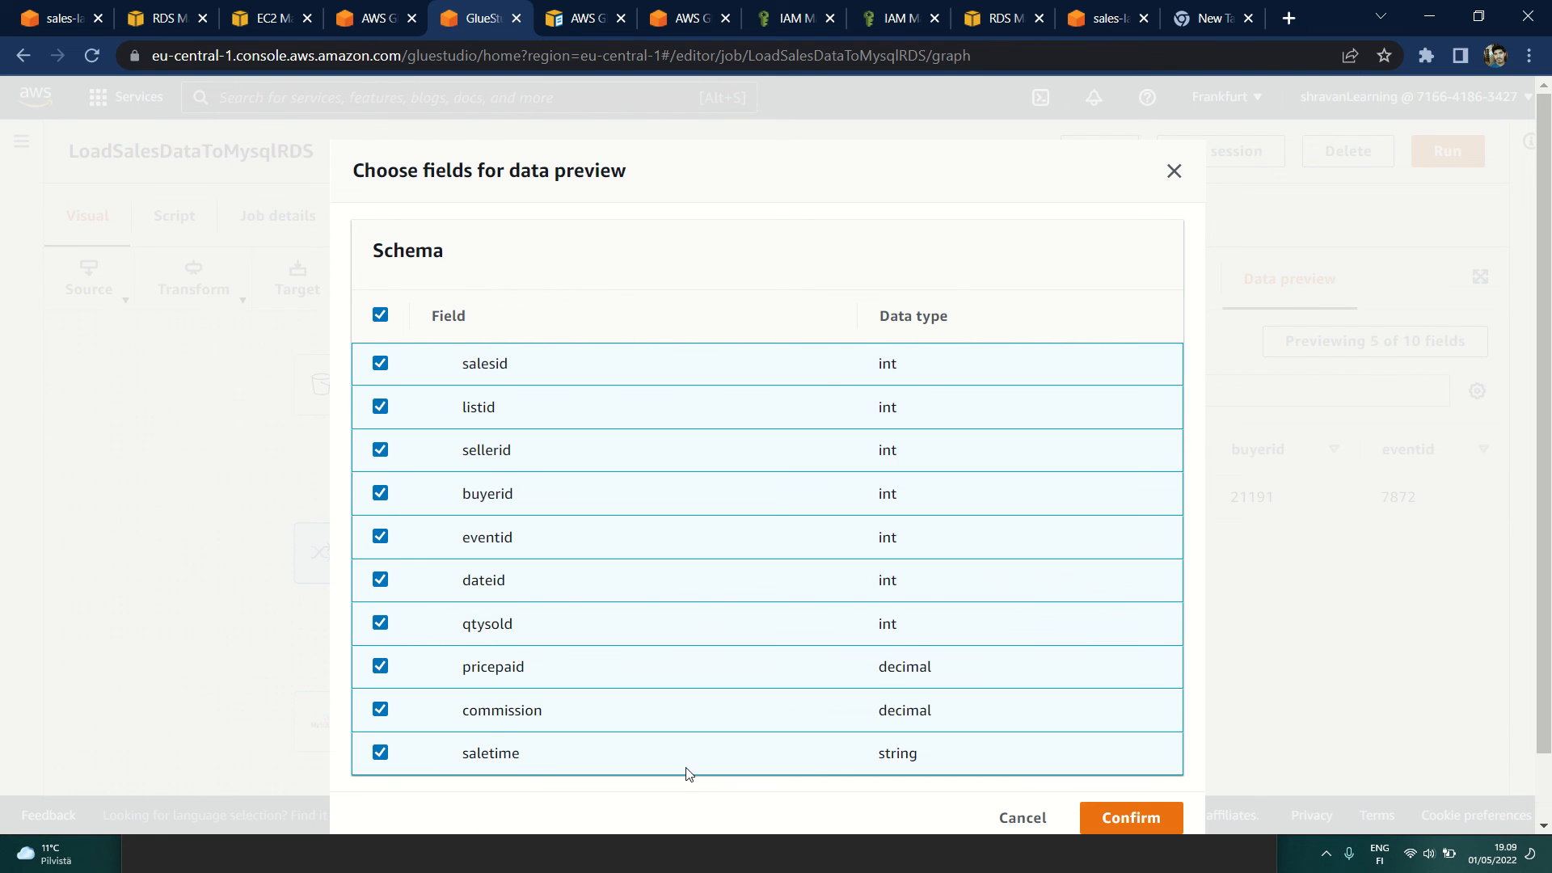
click(1120, 817)
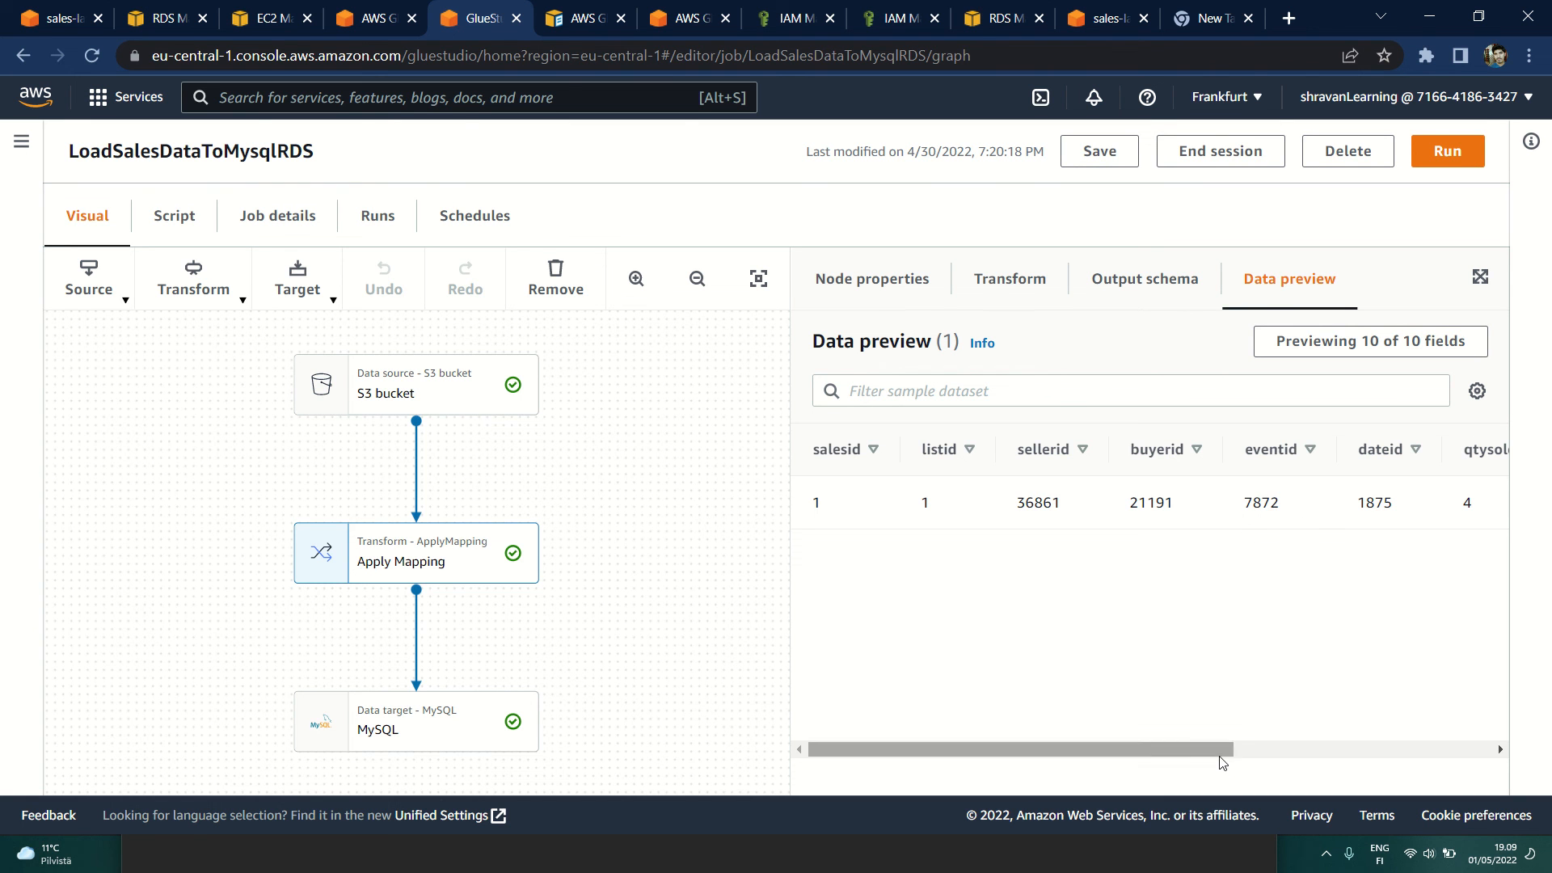
drag(1222, 751, 1477, 759)
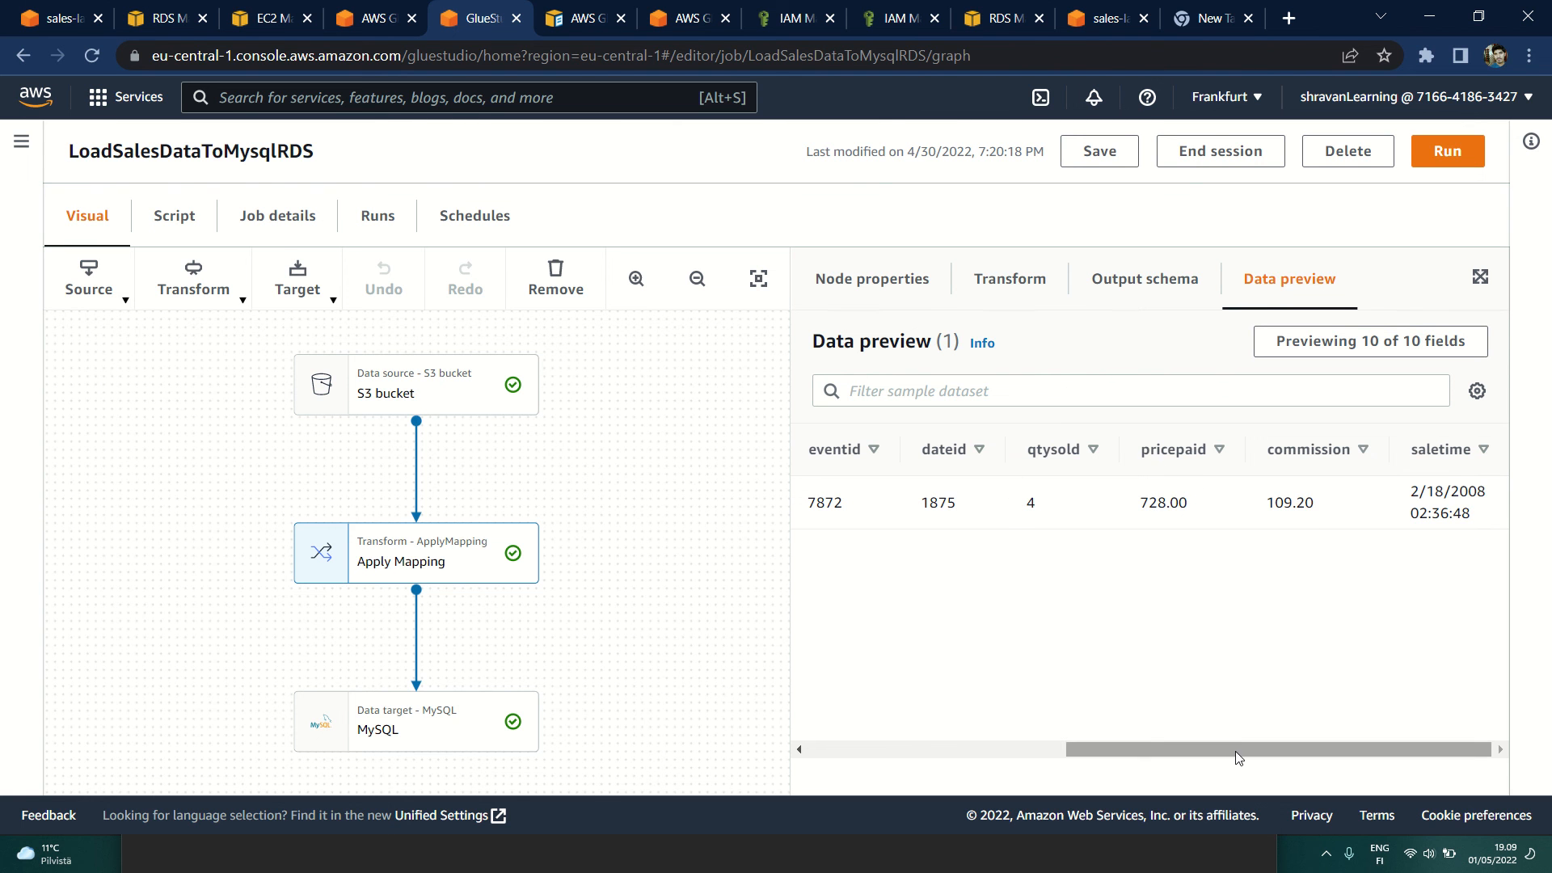
drag(1212, 748, 822, 719)
Step: Inspect the MySQL target node's database and table settings, output schema, data preview and node properties
click(386, 714)
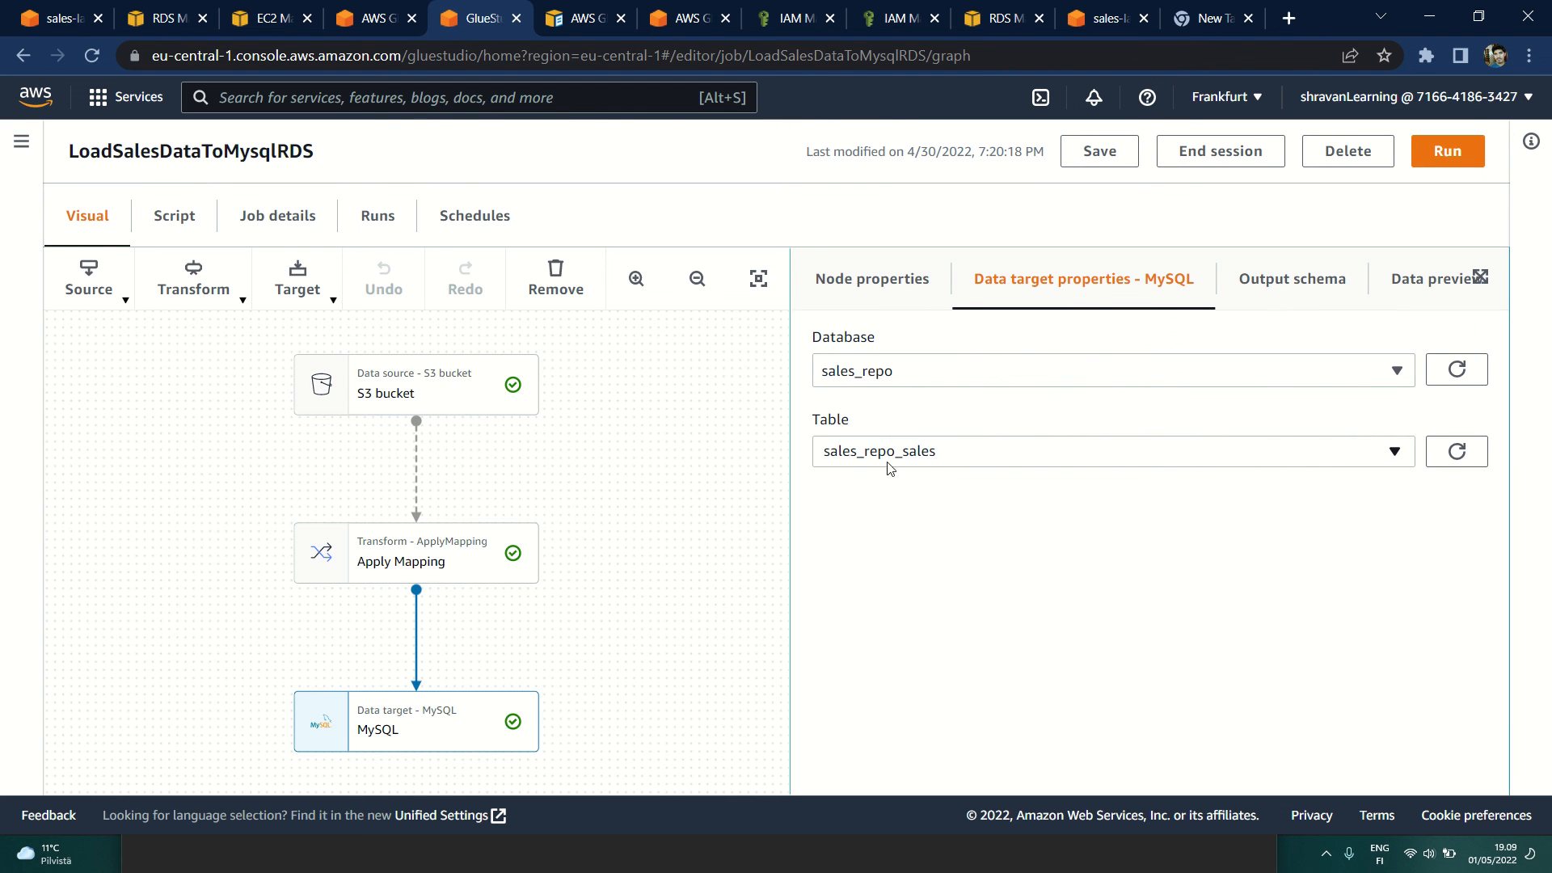
click(1289, 283)
scroll(1025, 568, down, 1)
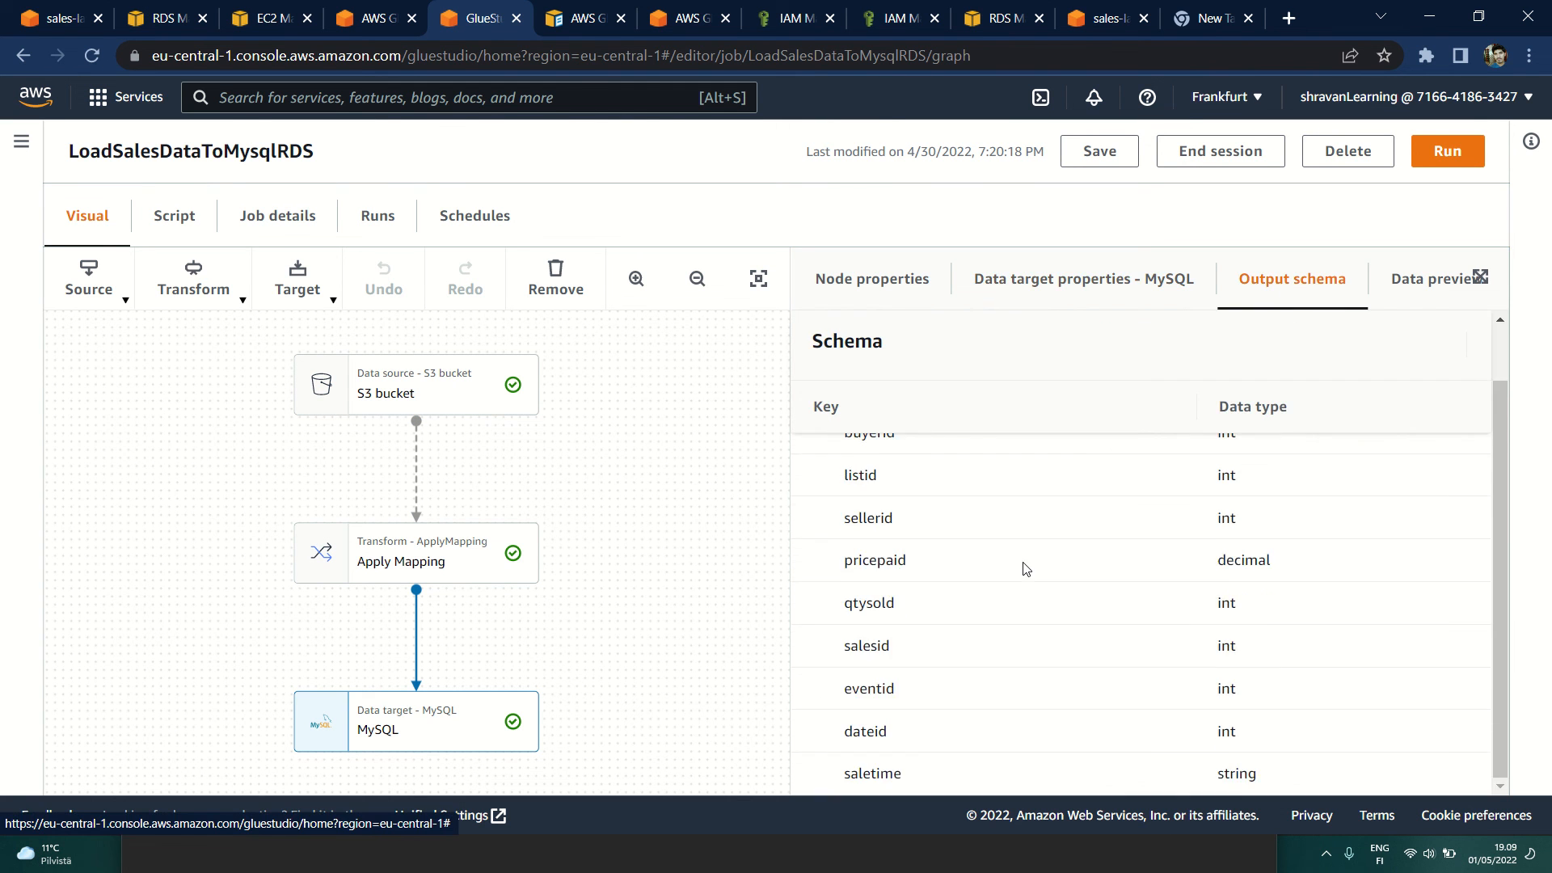
click(1410, 288)
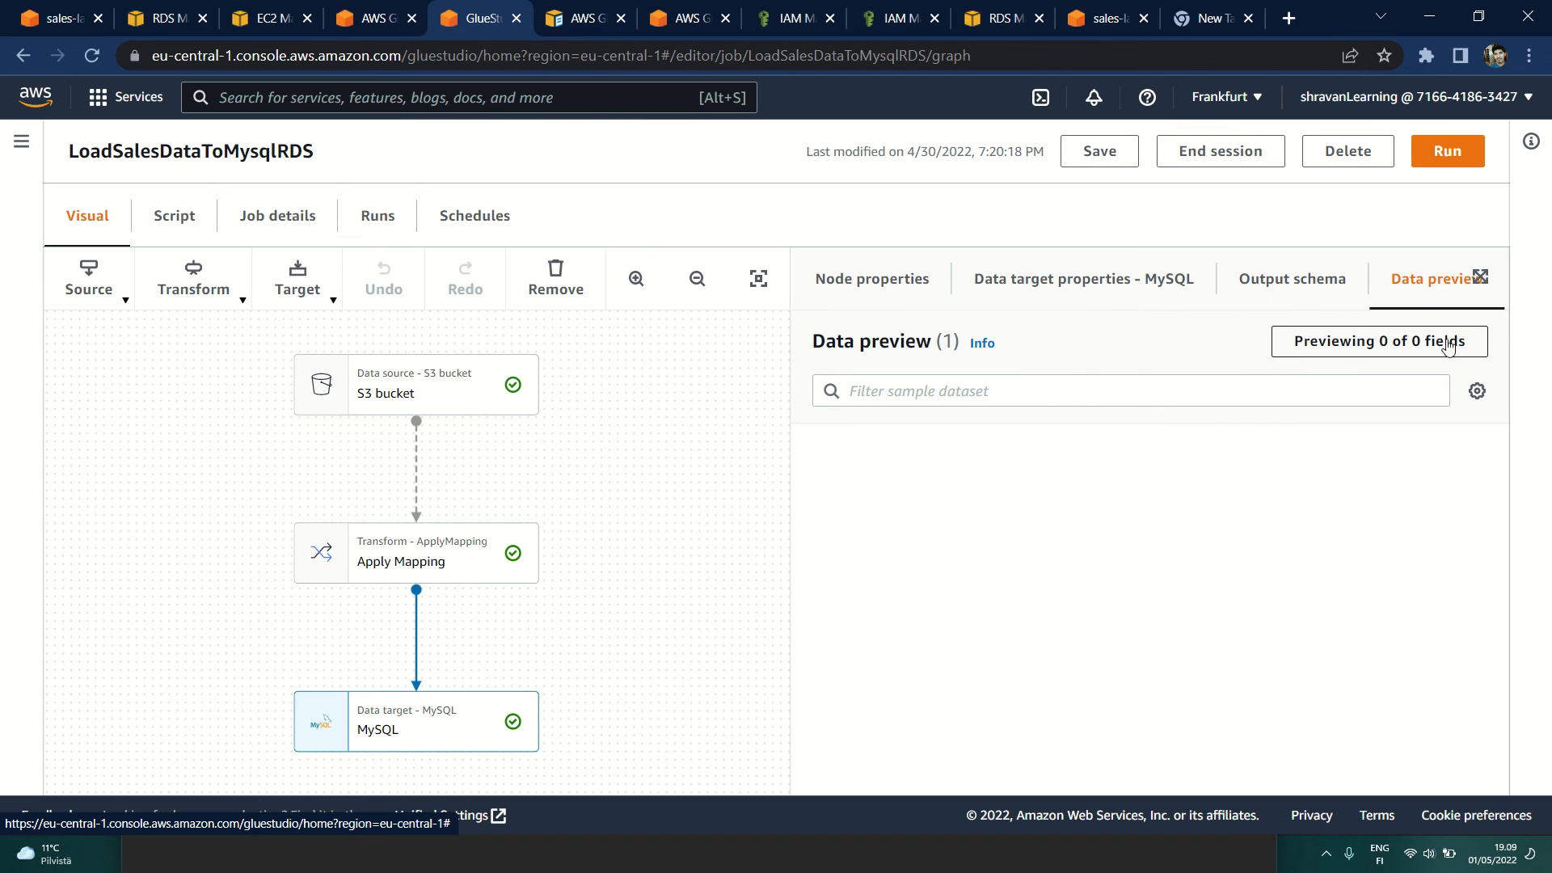
click(1024, 293)
click(930, 292)
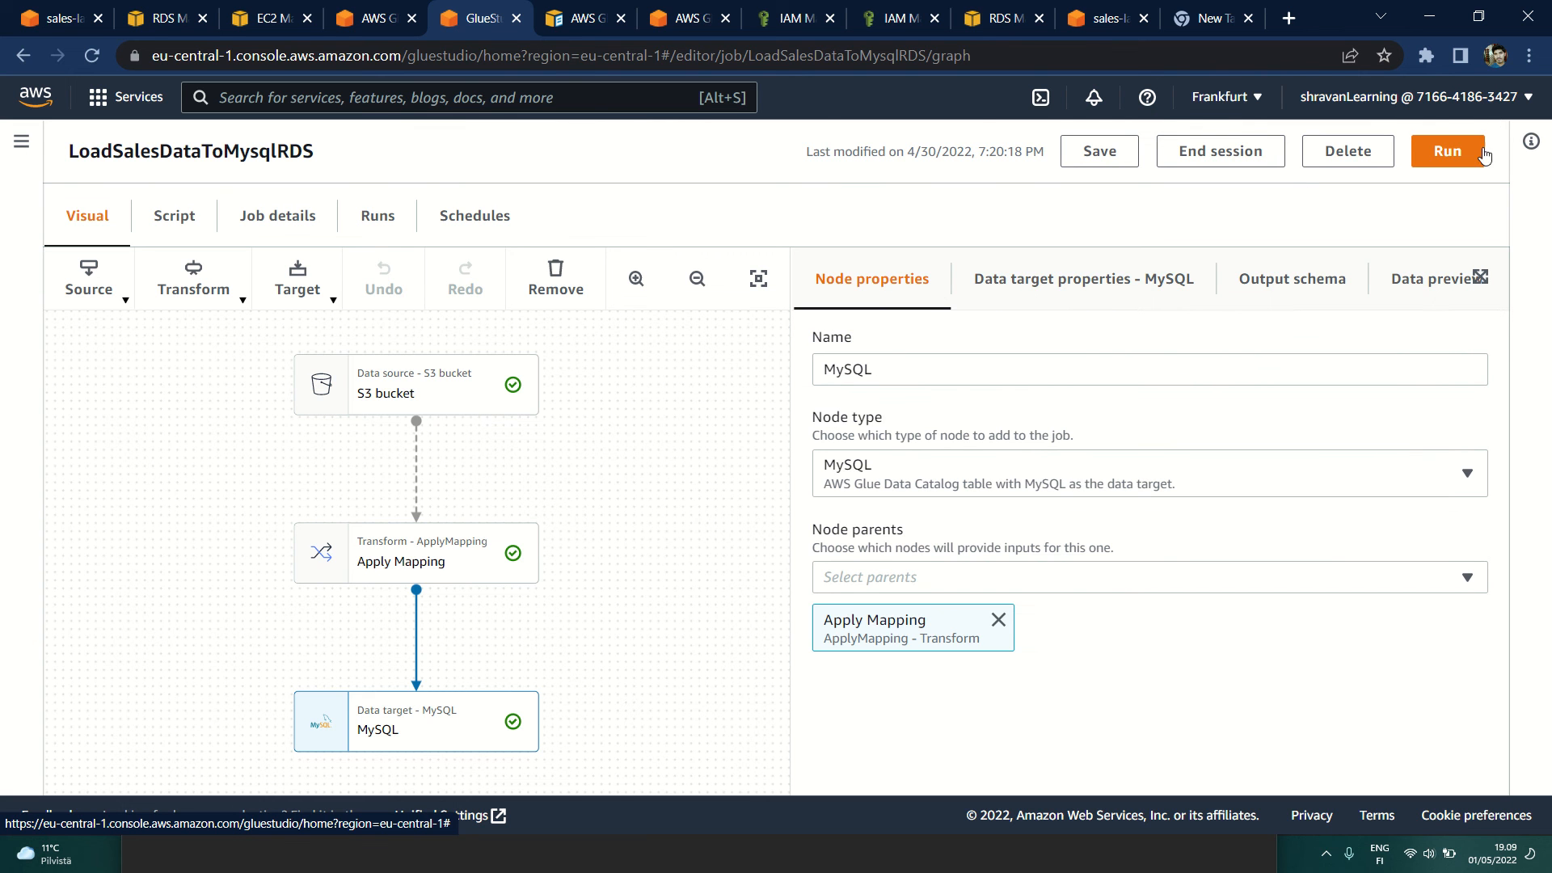
Step: Open the sales job's run history and check the latest run's status, end time and execution time
click(404, 231)
scroll(324, 540, down, 1)
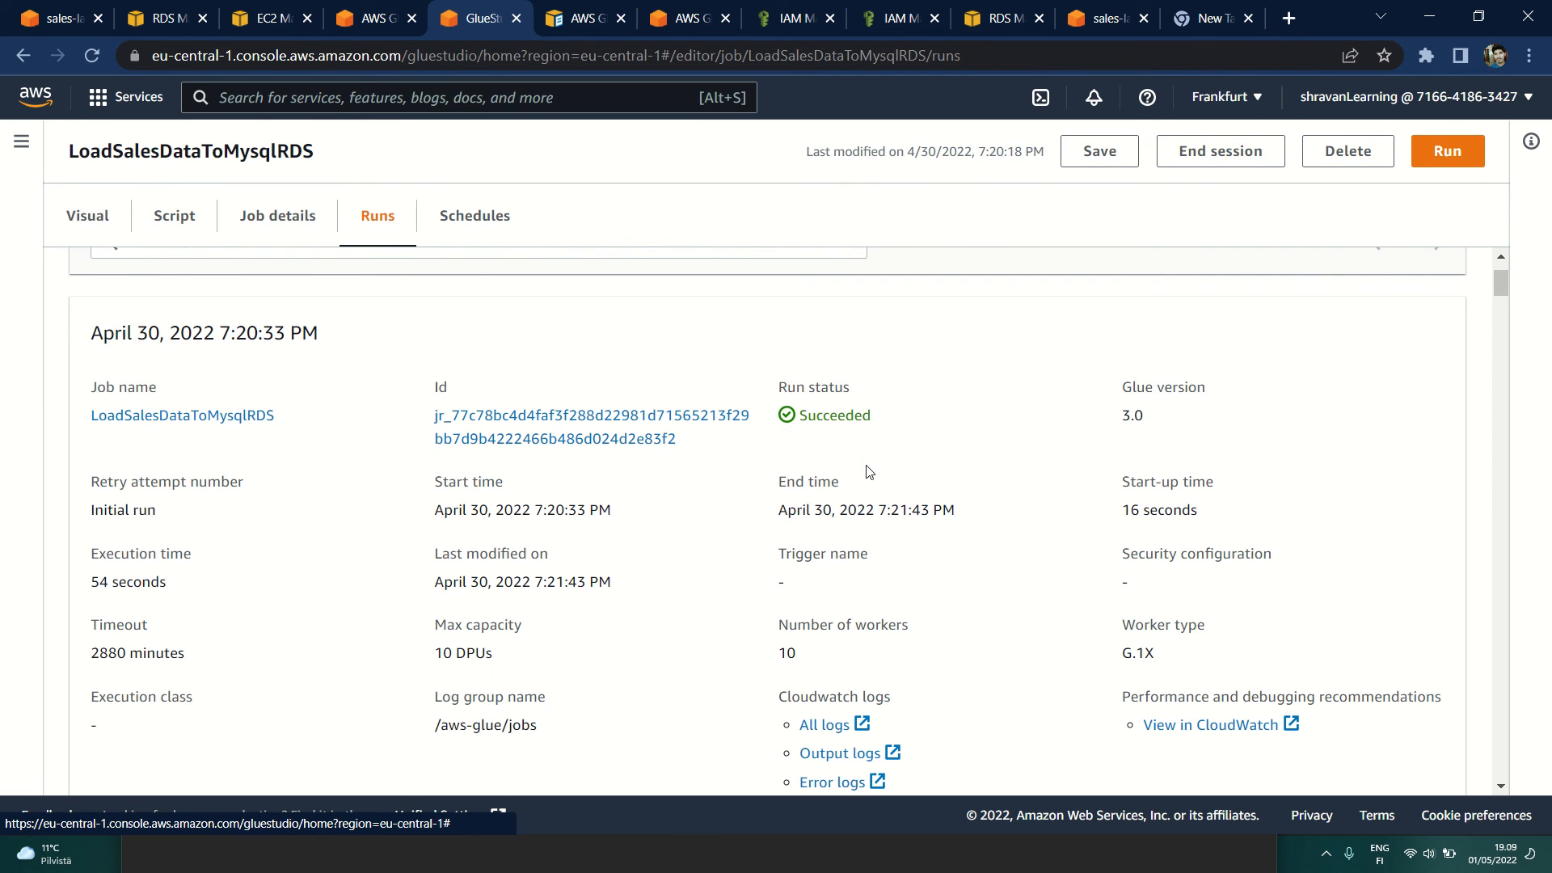
triple_click(785, 514)
click(1067, 507)
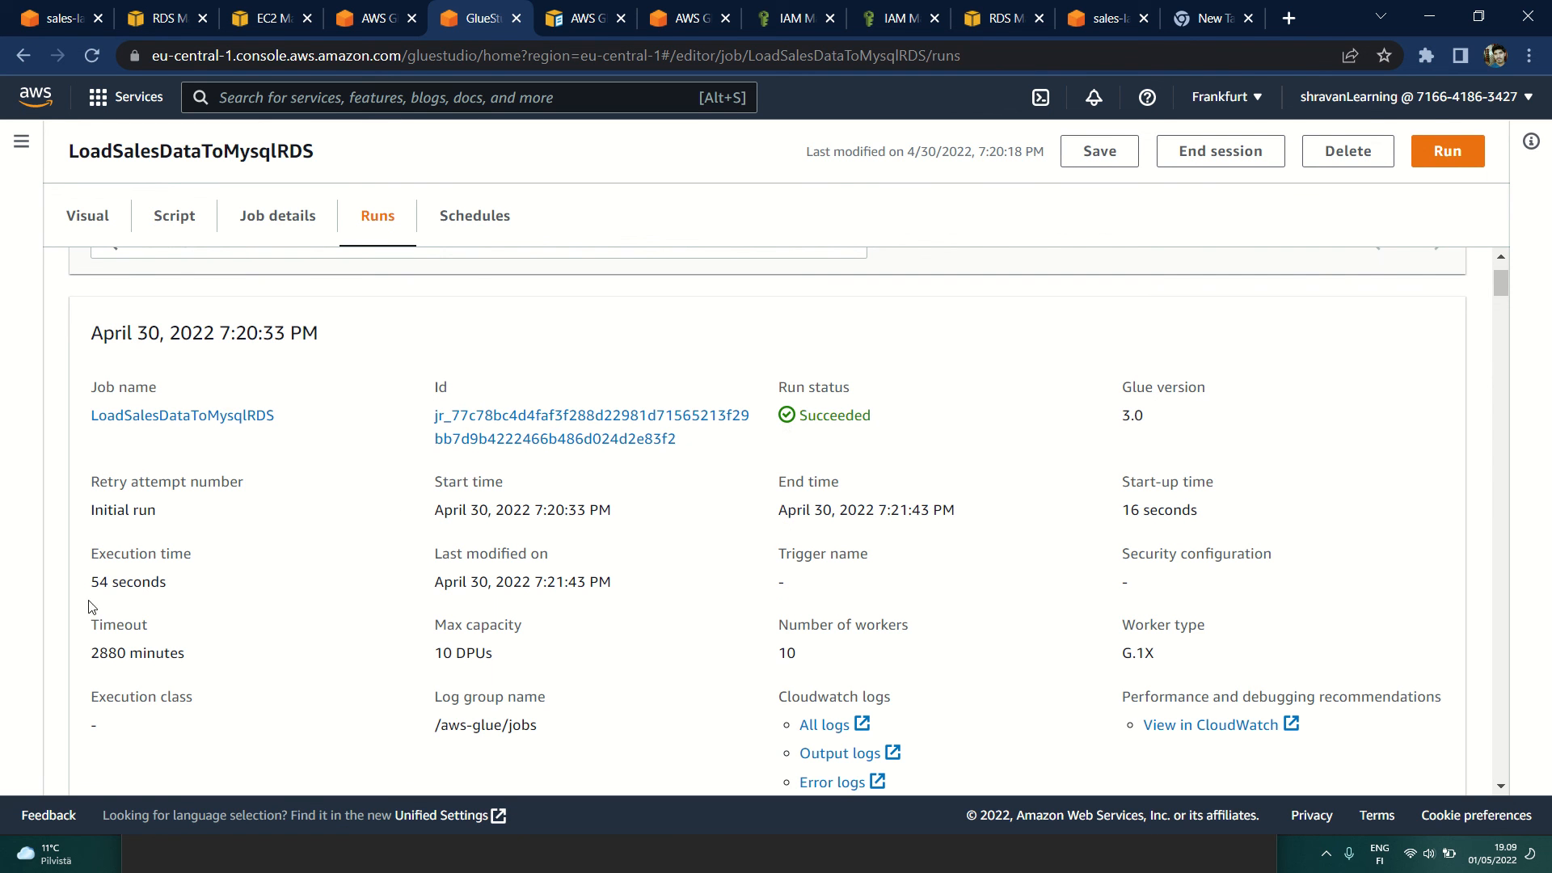
drag(89, 584, 342, 588)
click(342, 588)
Step: Look through the sales job's older runs for their statuses and errors, ending back at the most recent run
scroll(675, 543, down, 14)
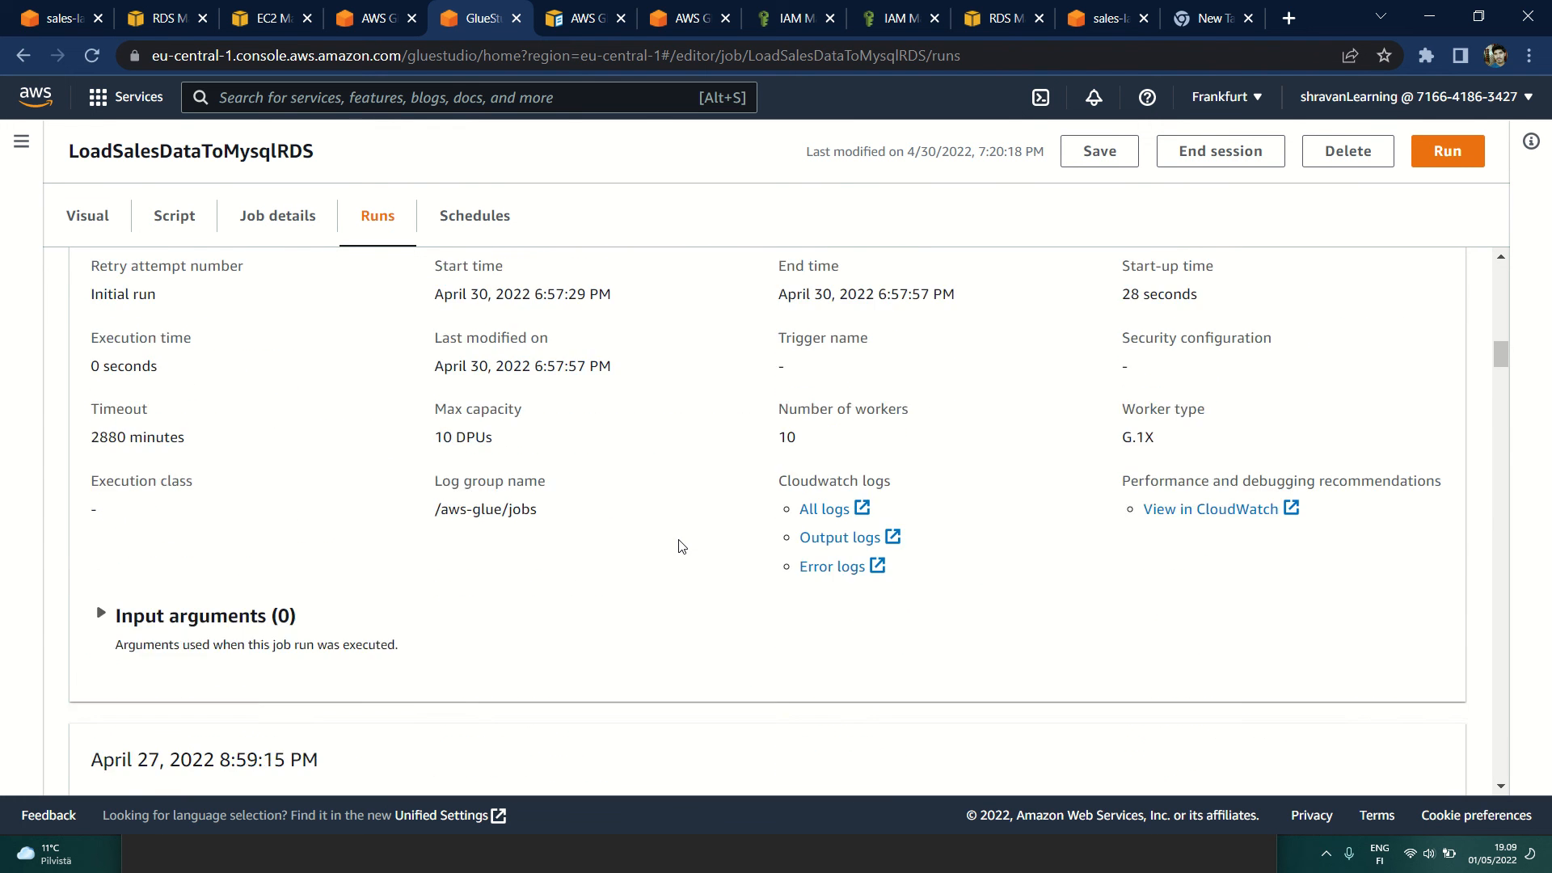
scroll(679, 546, down, 20)
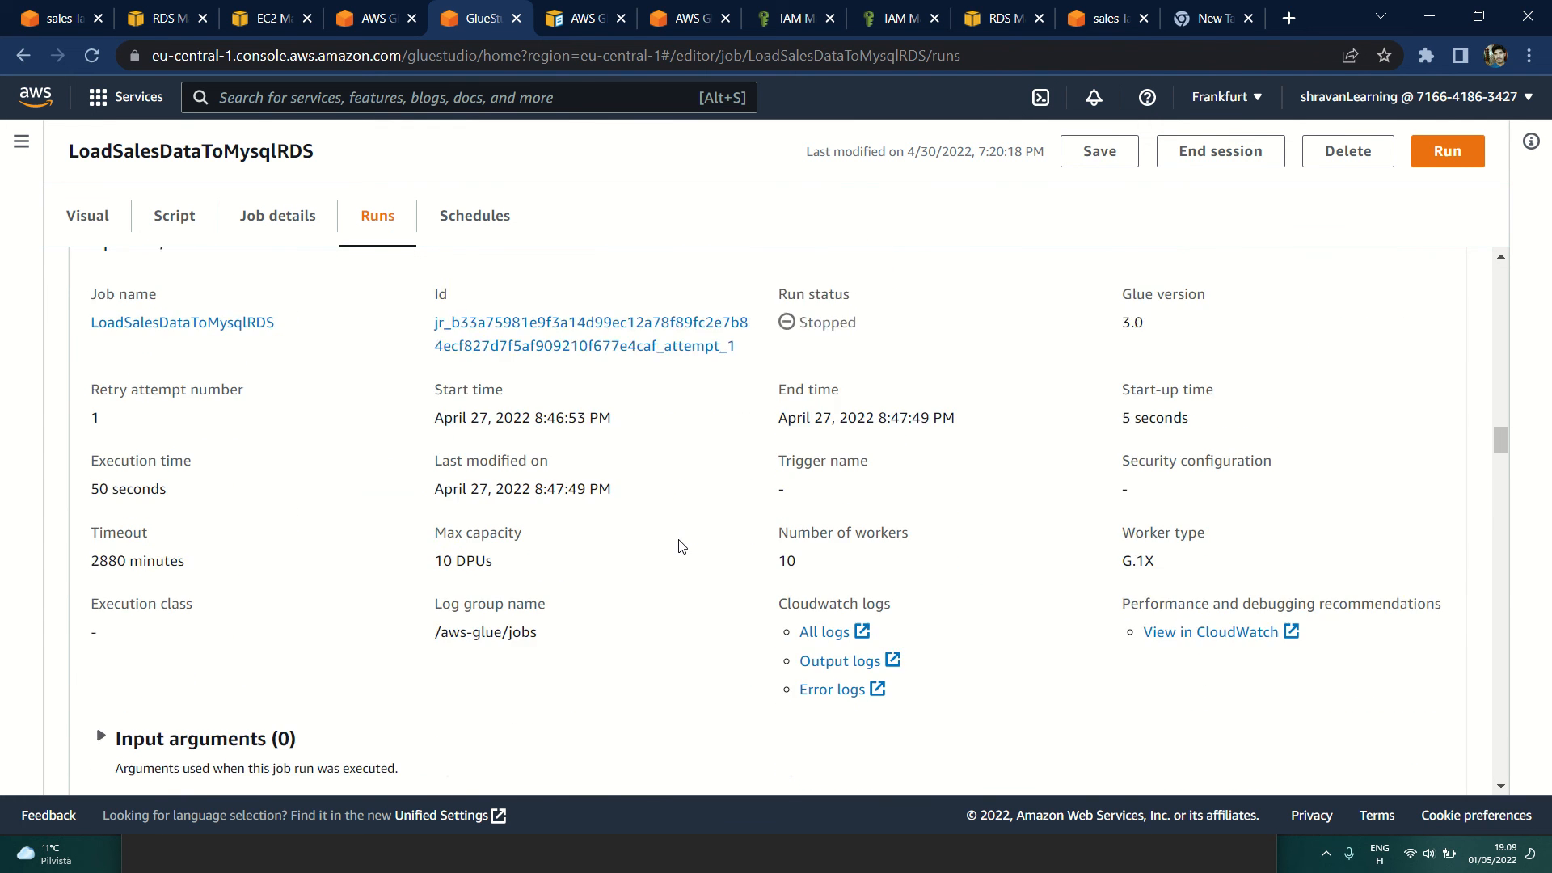
scroll(679, 546, down, 6)
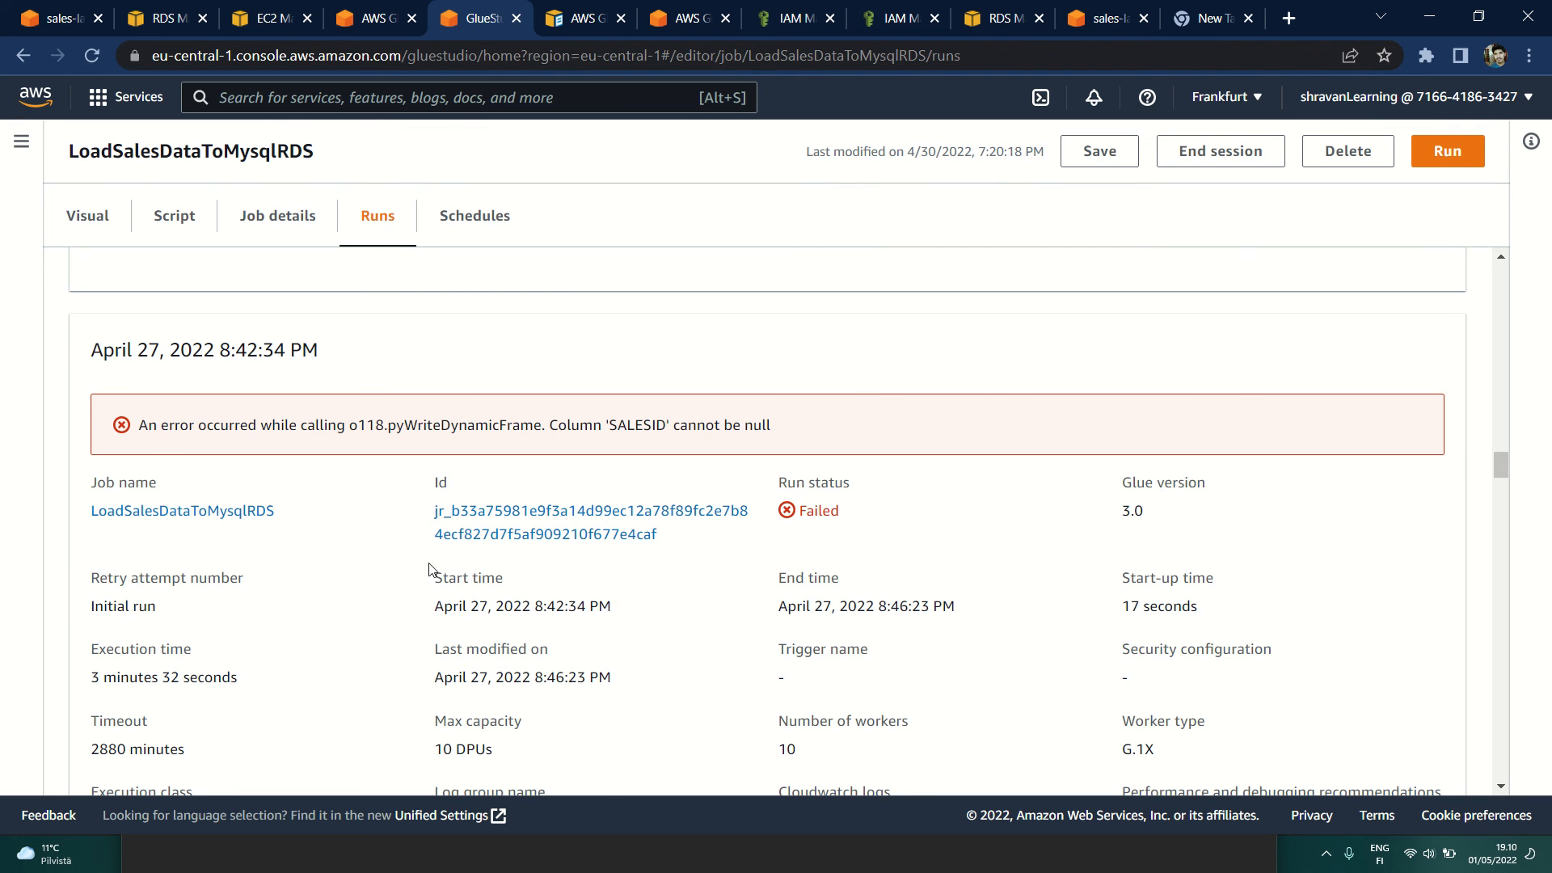
scroll(526, 596, down, 19)
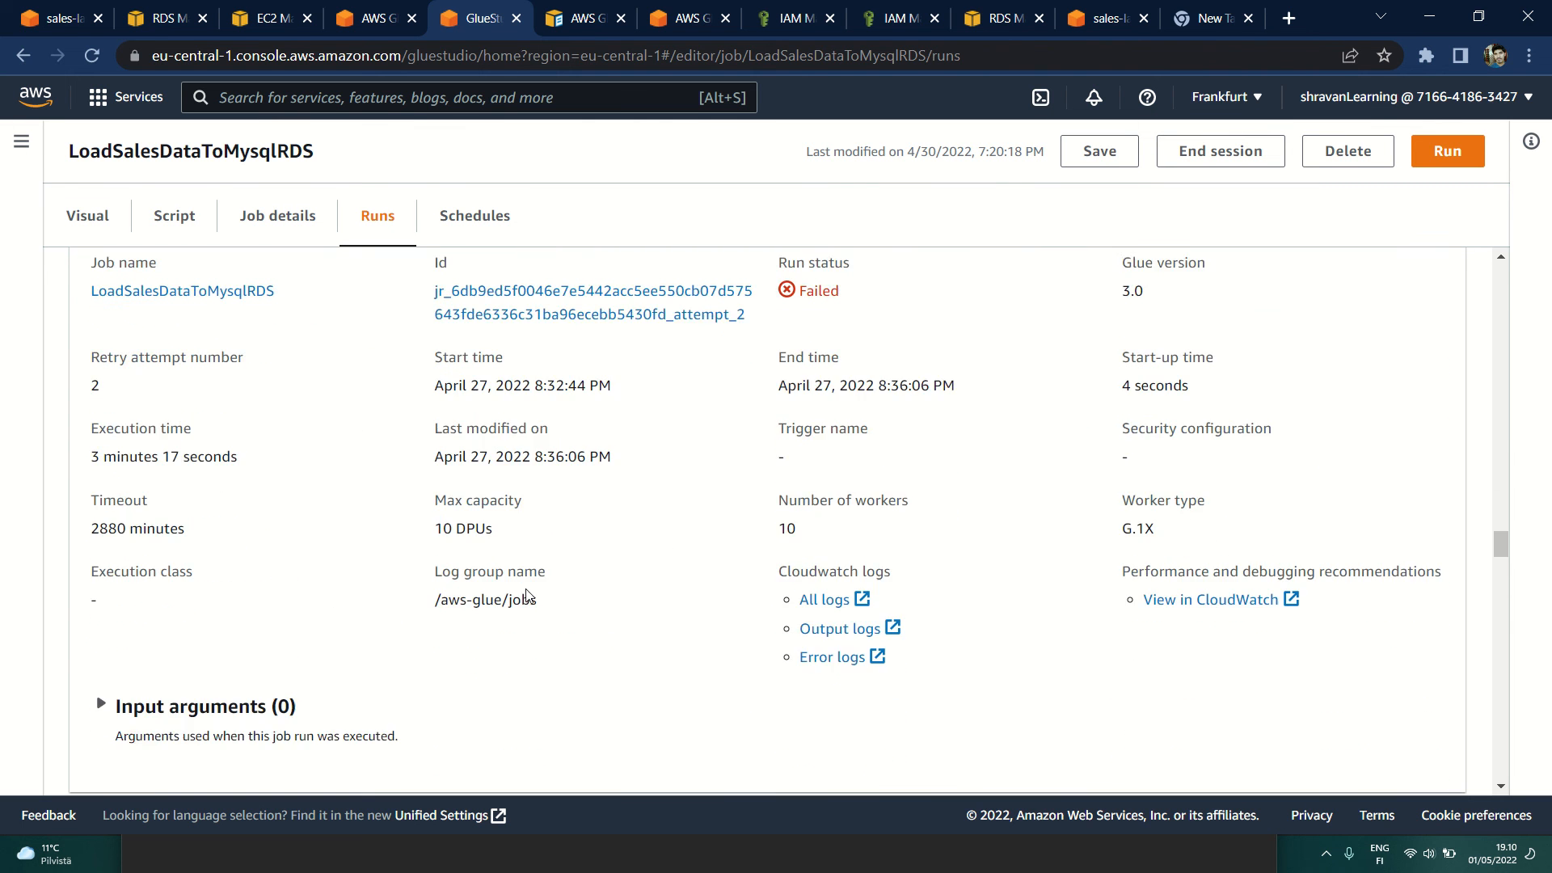
scroll(526, 595, up, 20)
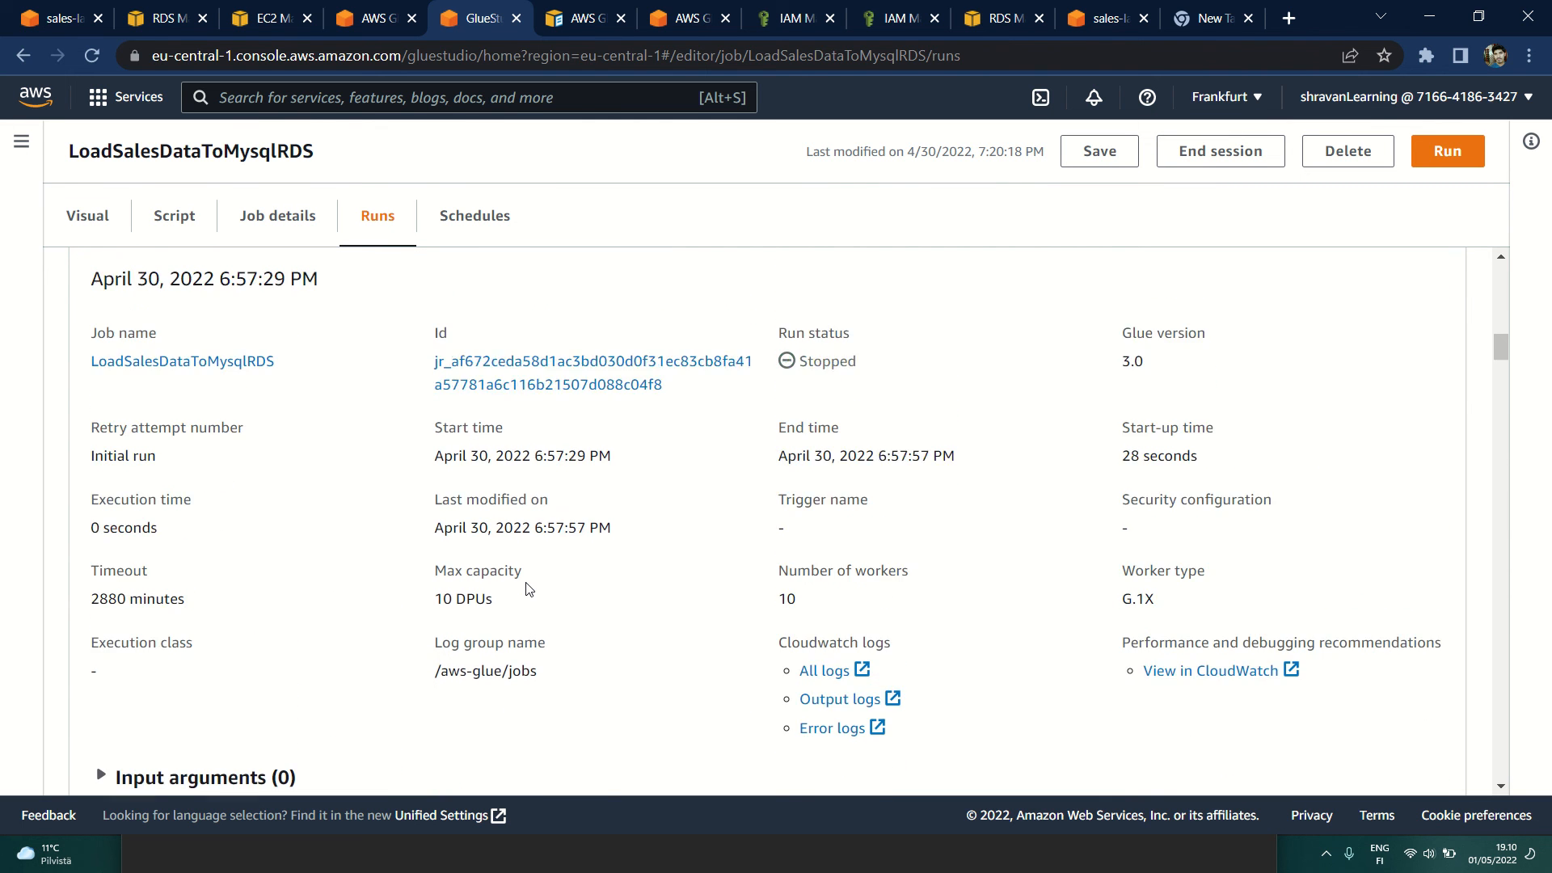
scroll(526, 596, up, 15)
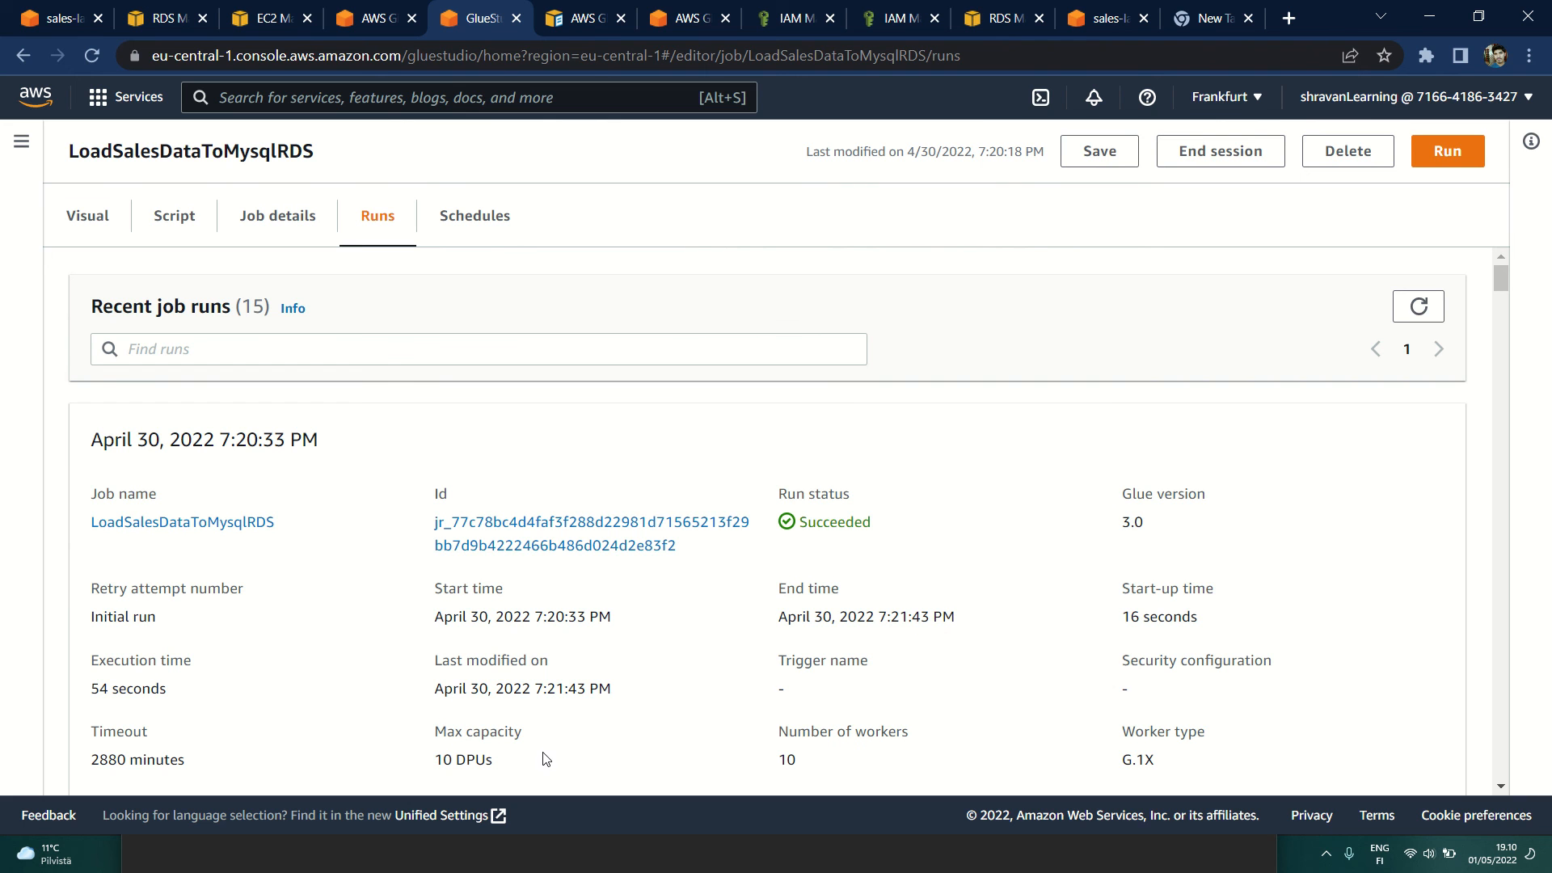
Step: Switch to MySQL Workbench, add the query "select * from sales_repo.sales;" on line 2 of the script and run only that statement
key(alt+Tab)
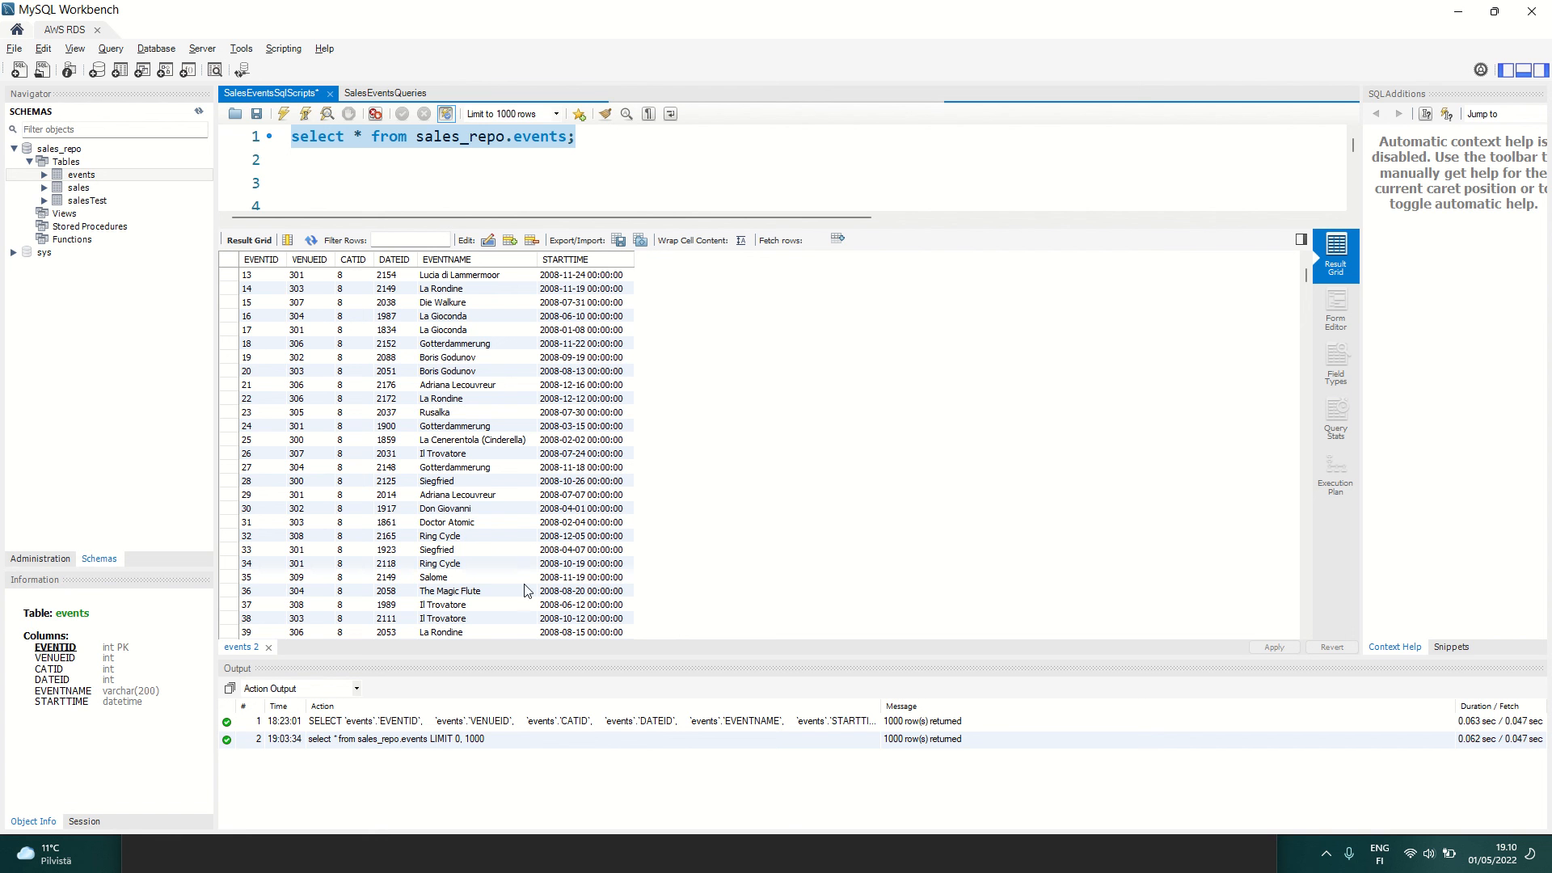
click(619, 151)
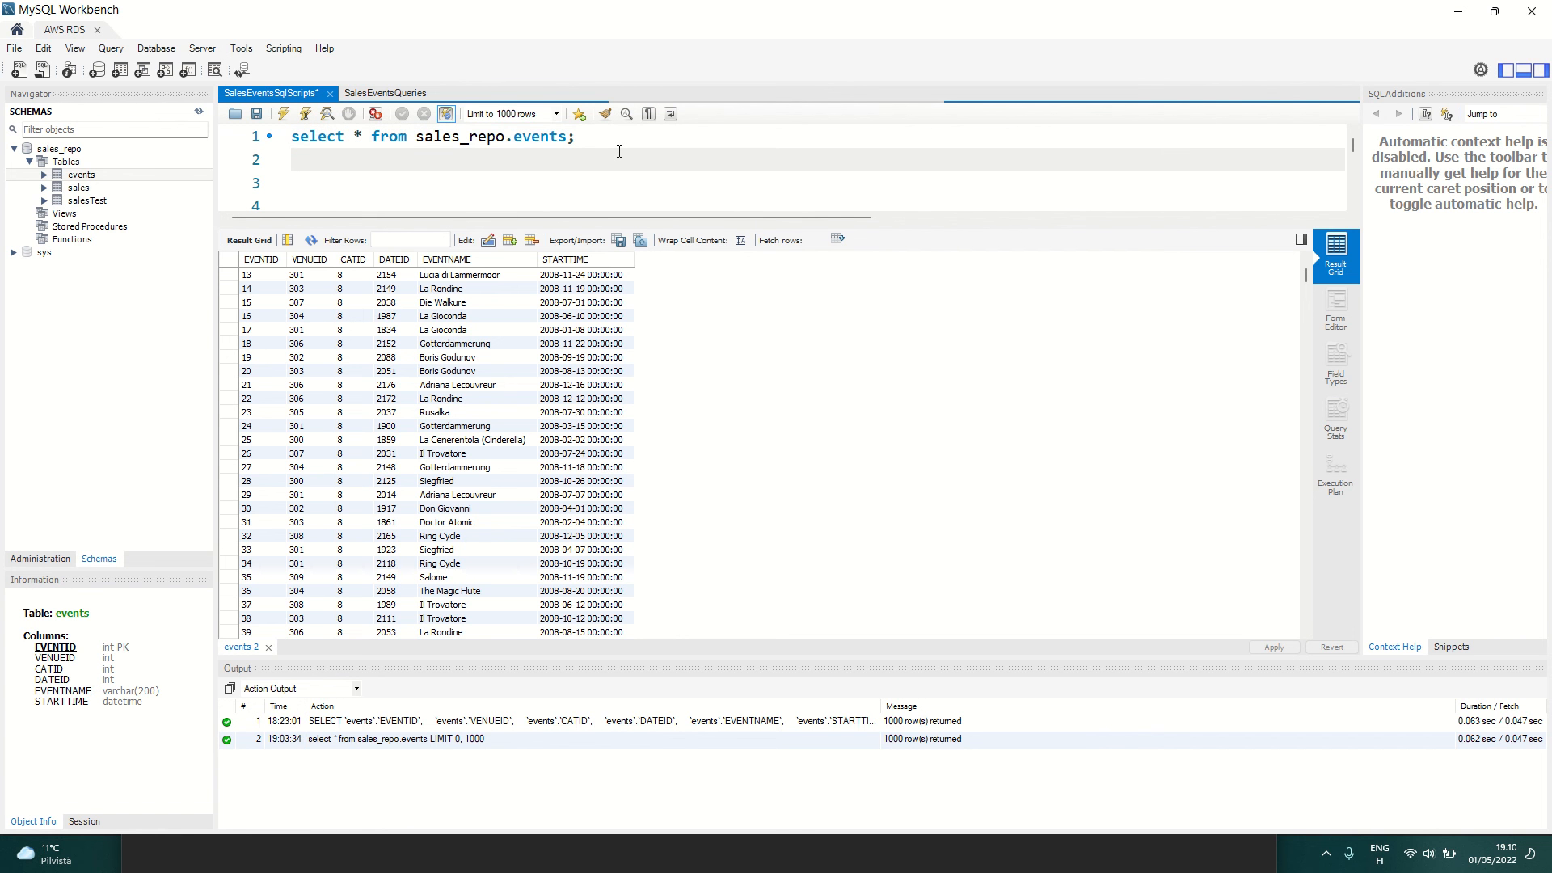
text(select * fro)
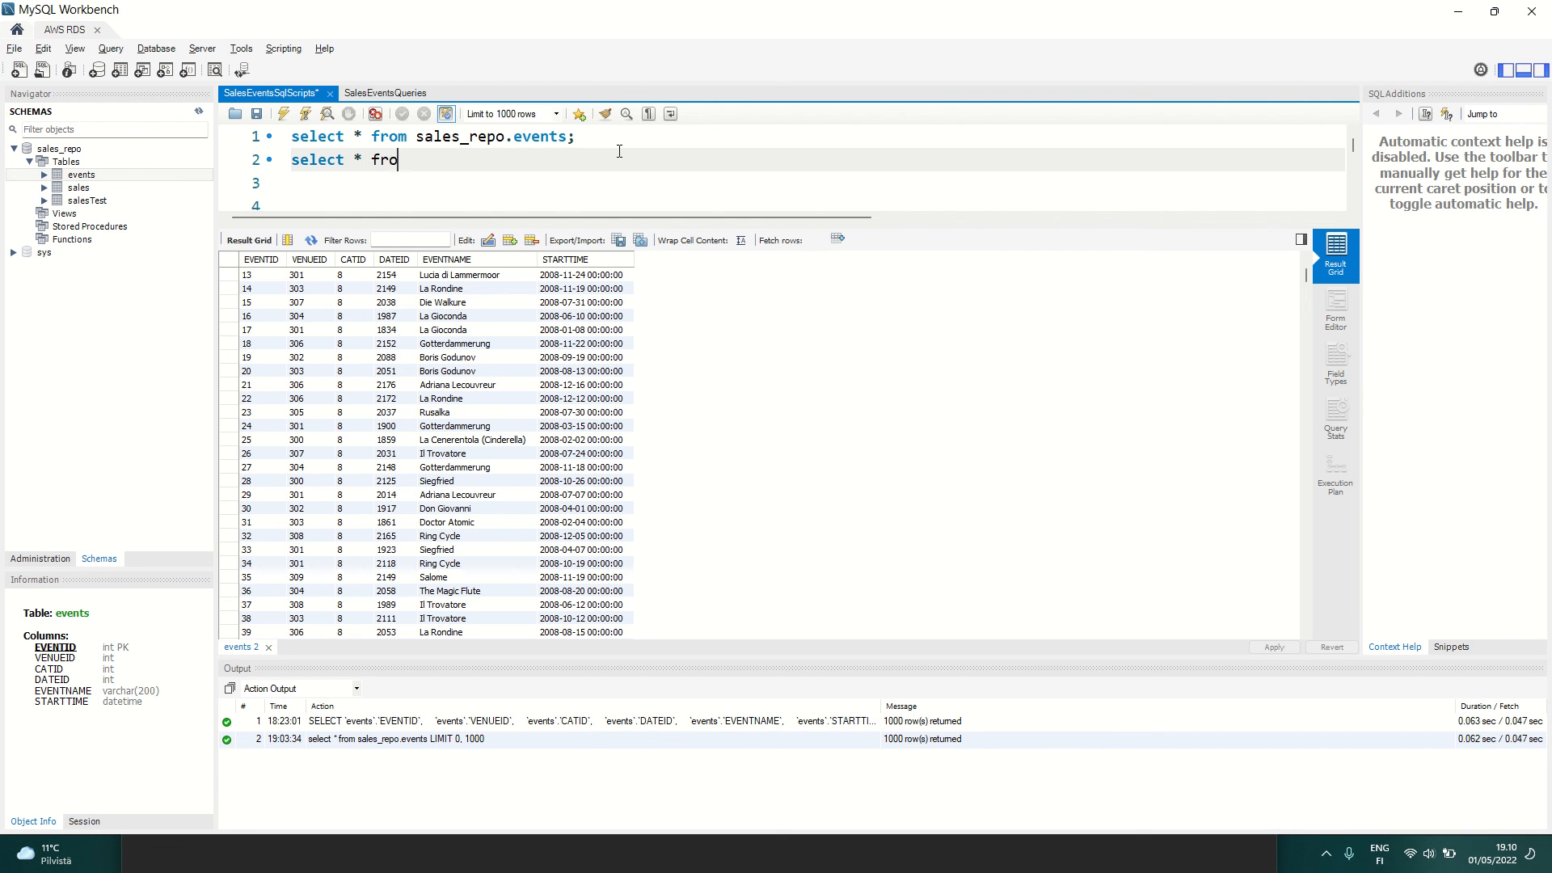
text(n)
key(BackSpace)
key(BackSpace)
text(m sales)
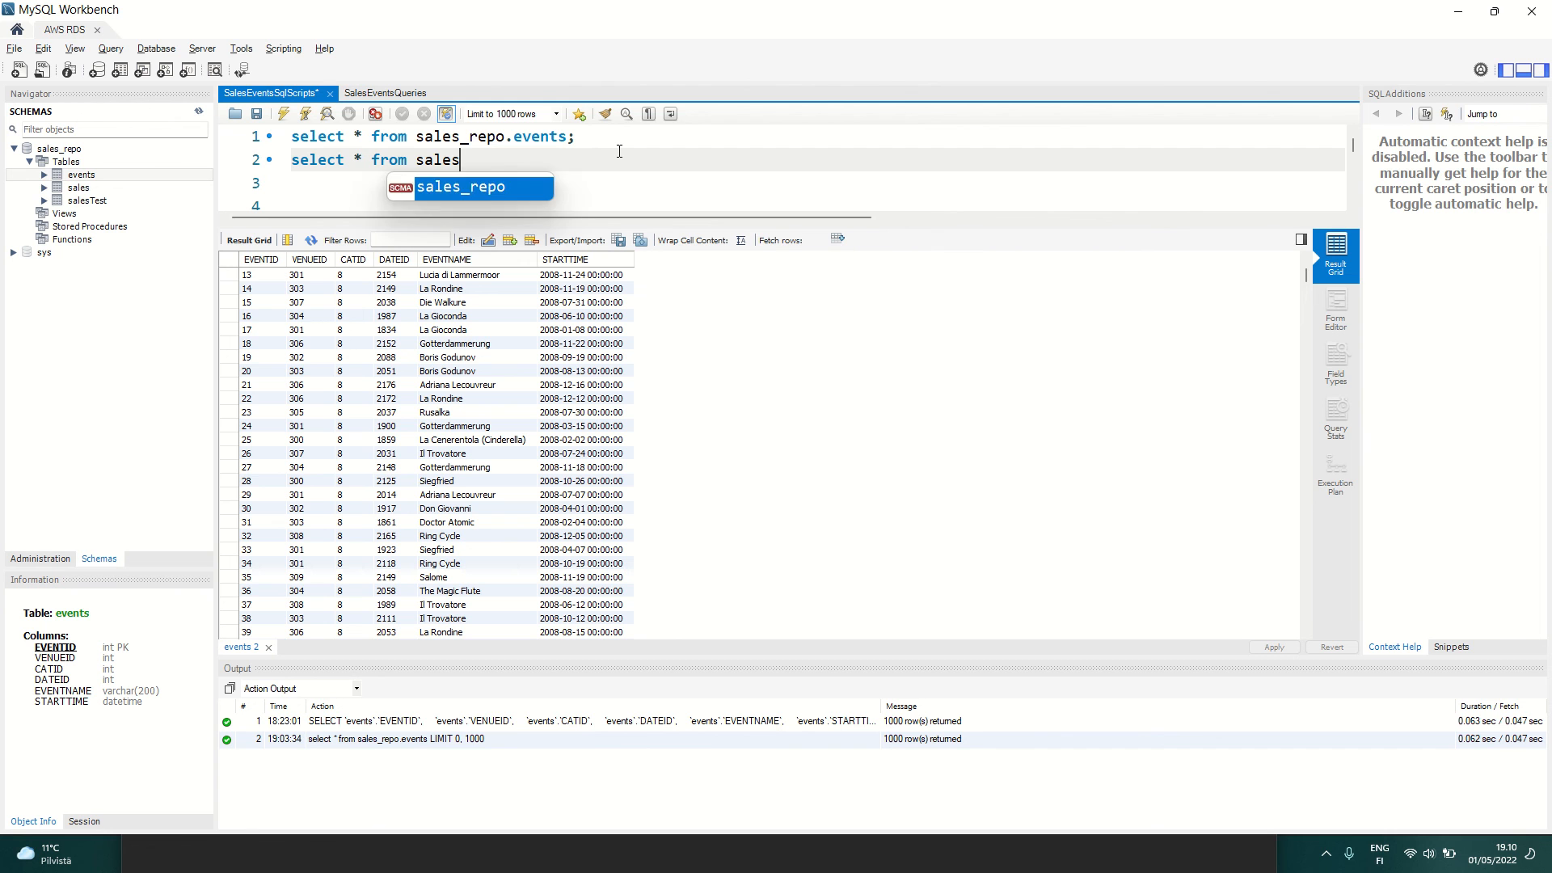
key(Return)
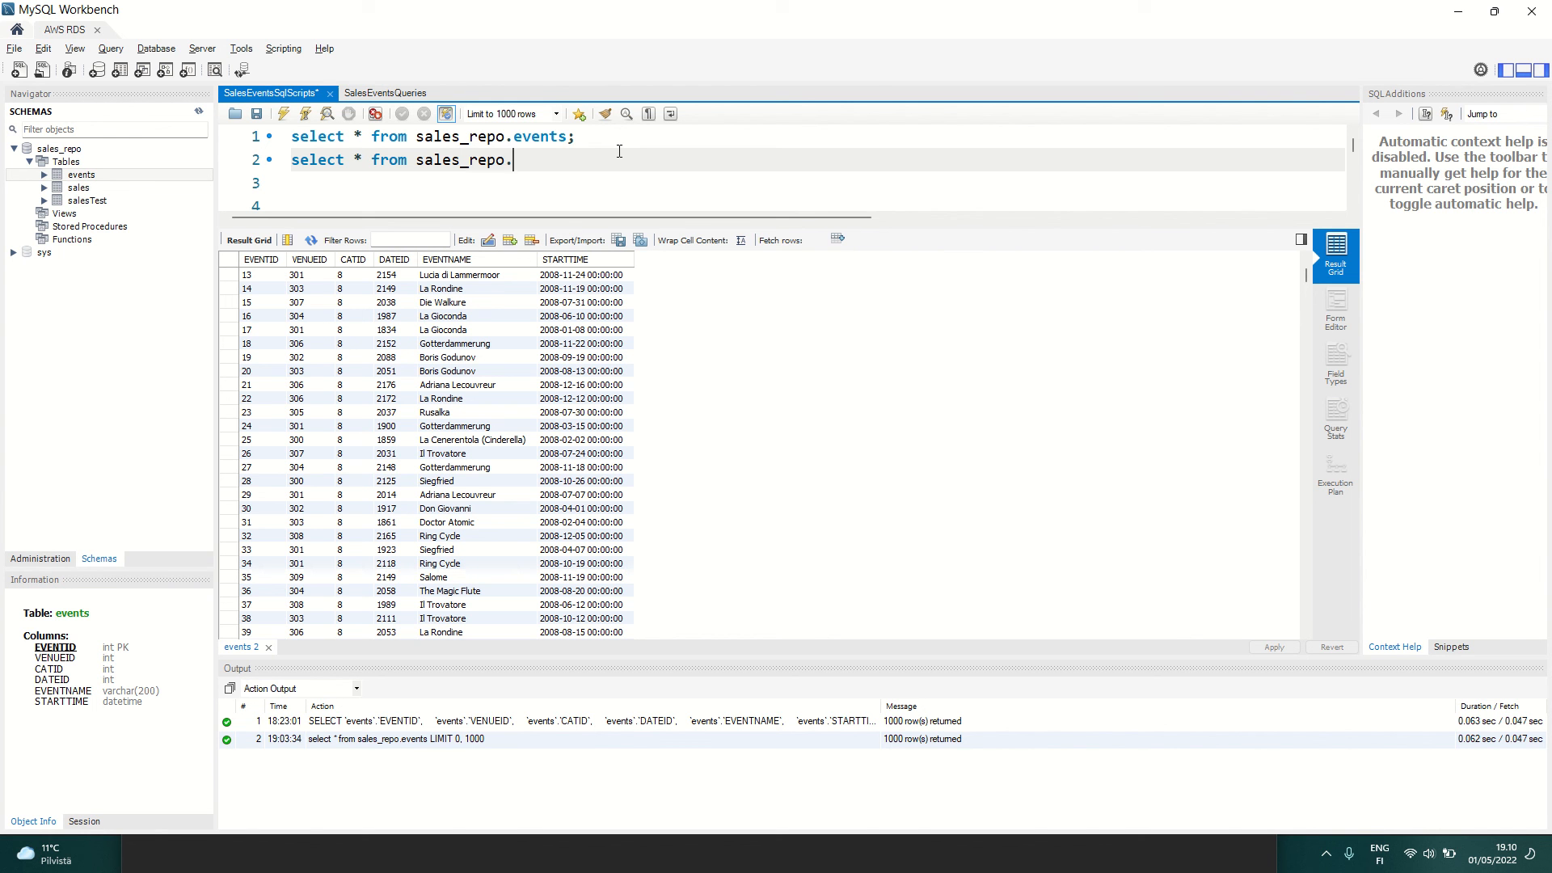
text(.sales;)
drag(584, 164, 226, 162)
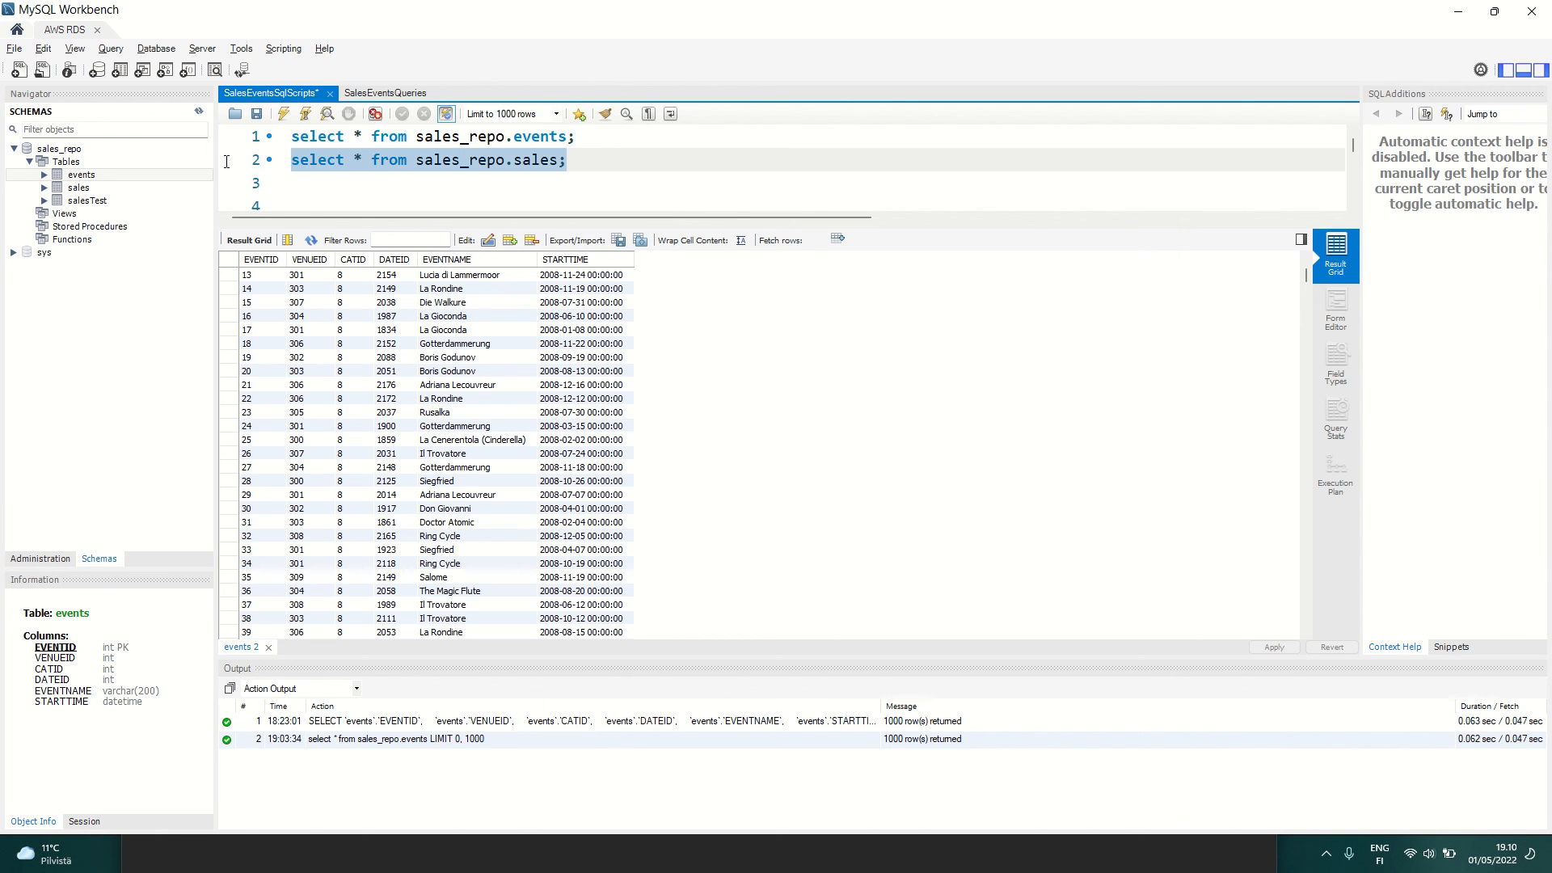
click(283, 114)
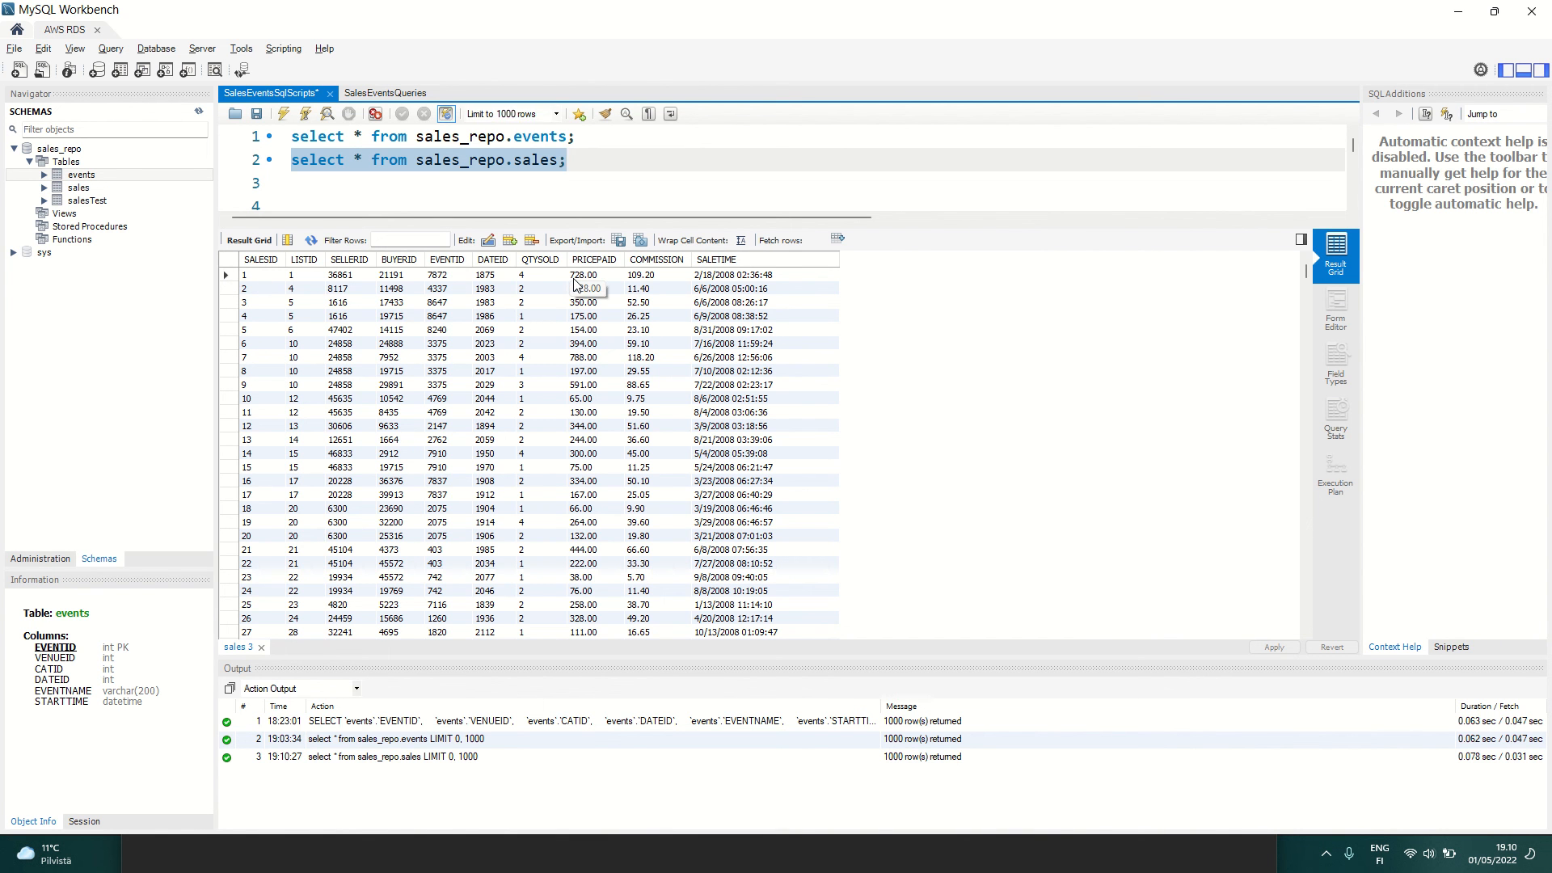
Step: Return to Glue Studio in Chrome and include dateid, qtysold, pricepaid, commission and saletime in the Apply Mapping node's data preview again
key(alt+Tab)
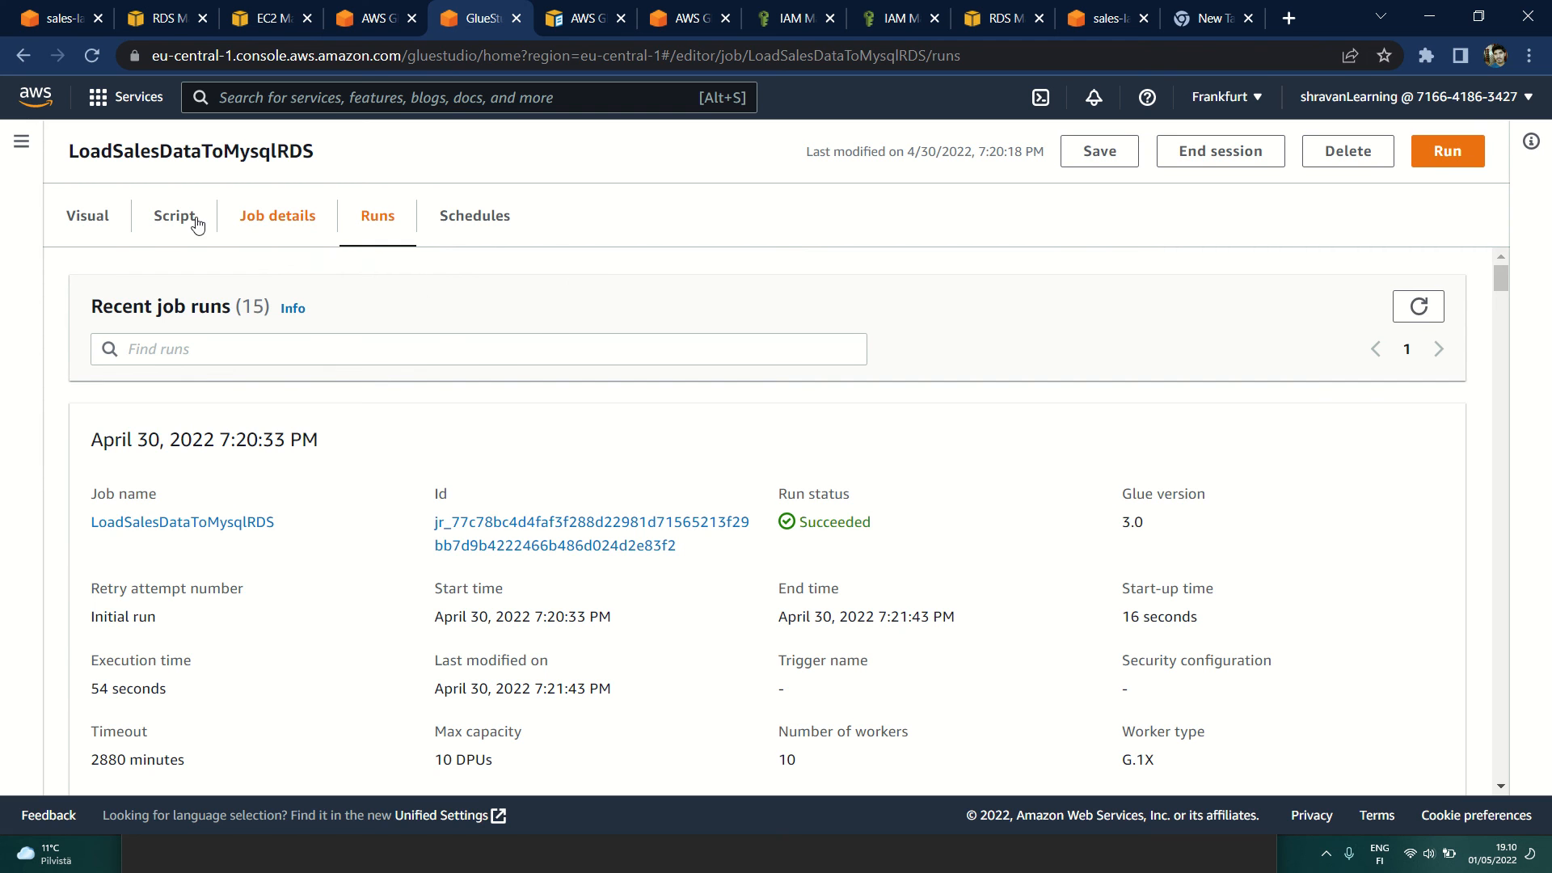
click(101, 218)
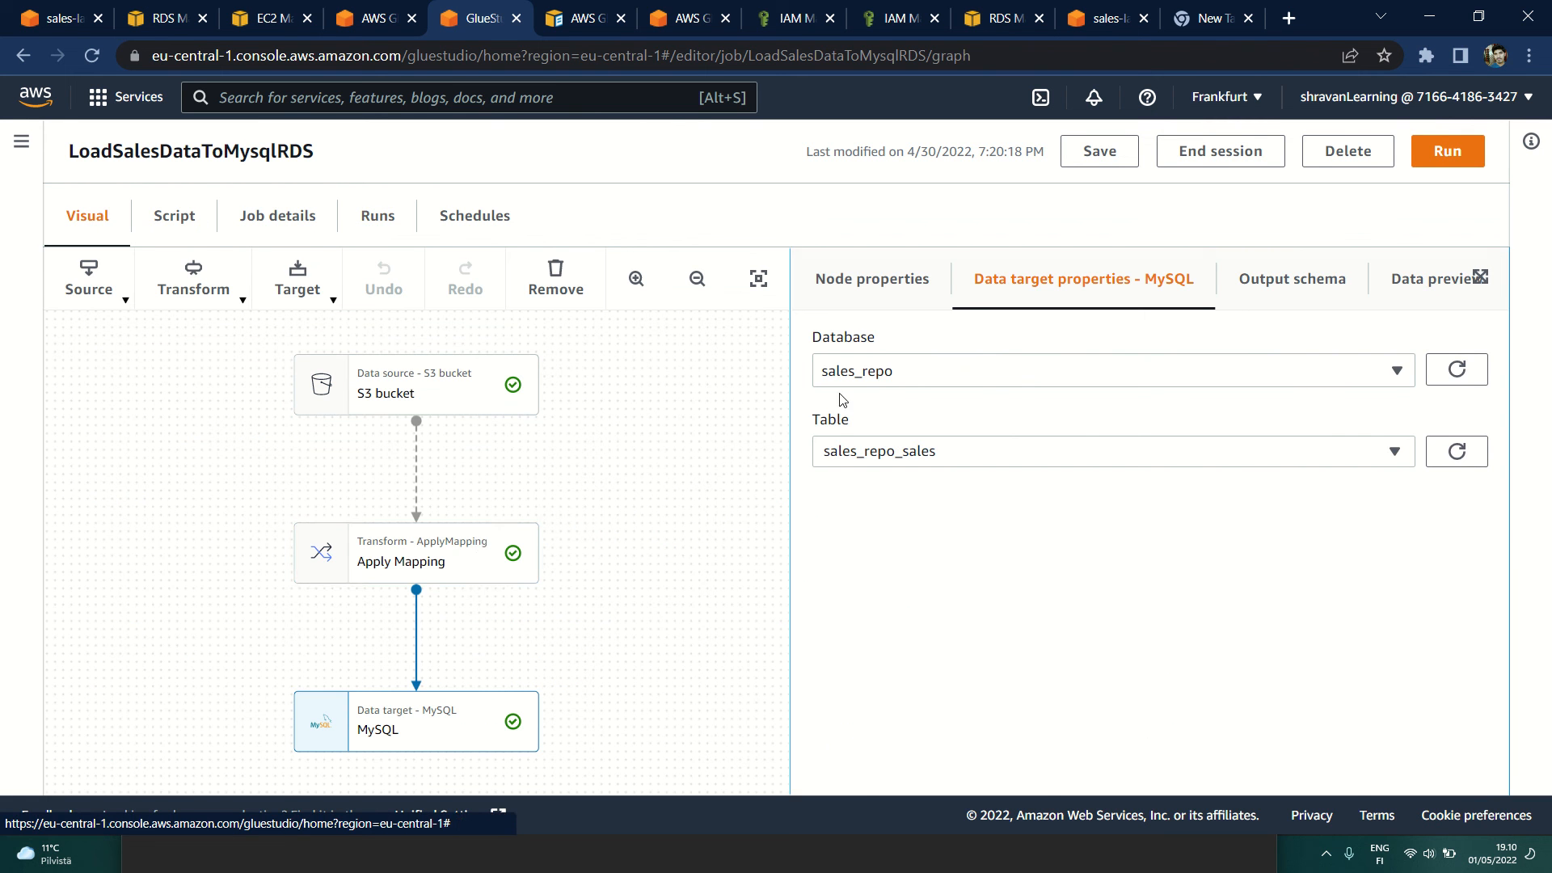
click(472, 554)
click(1290, 279)
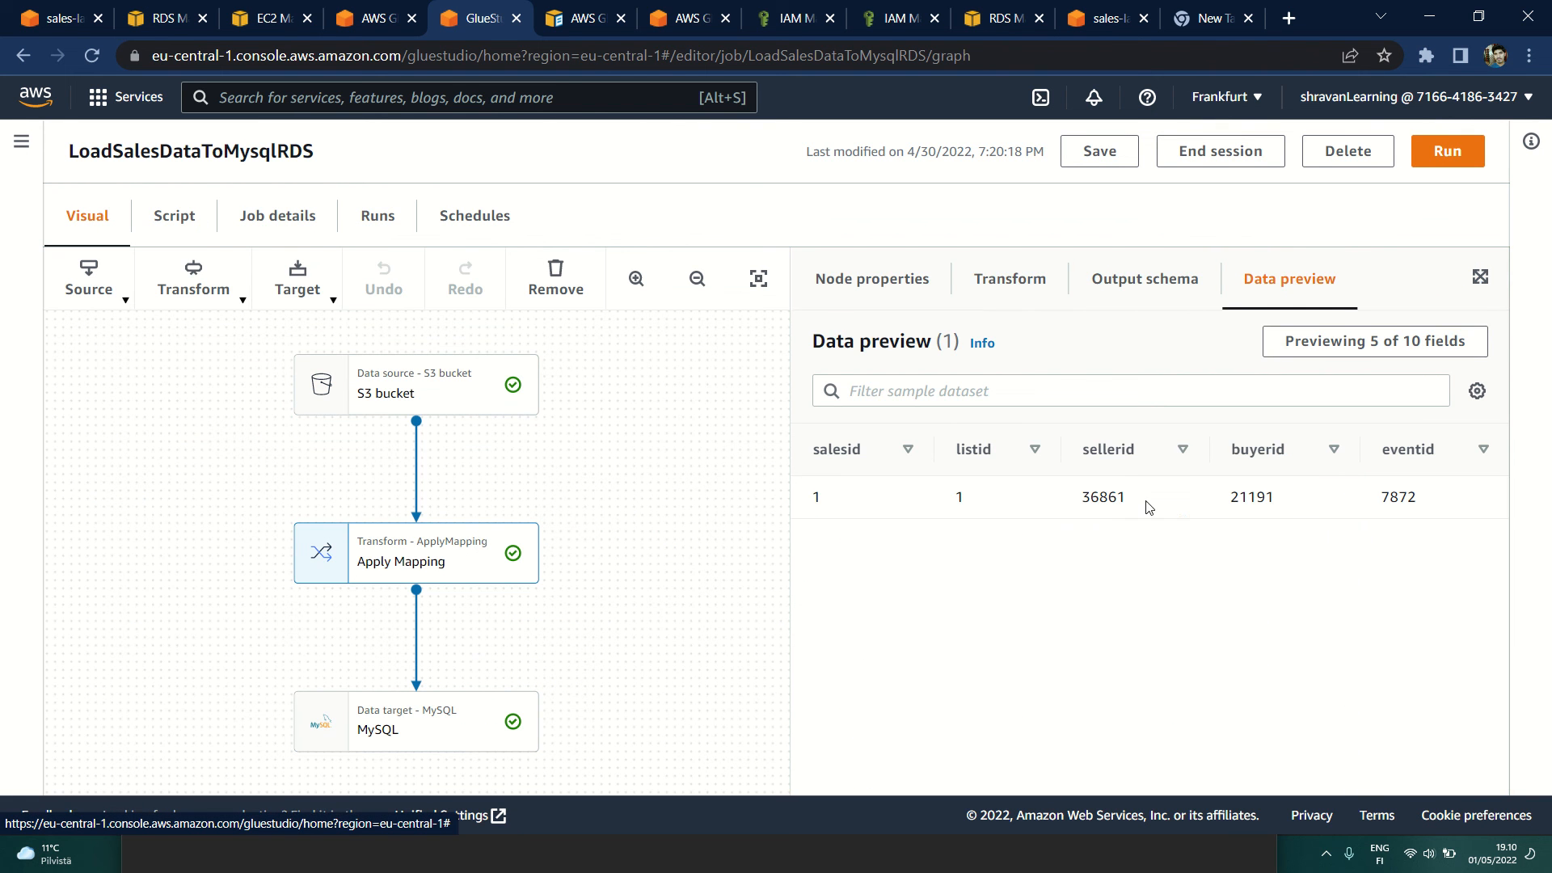
click(1374, 341)
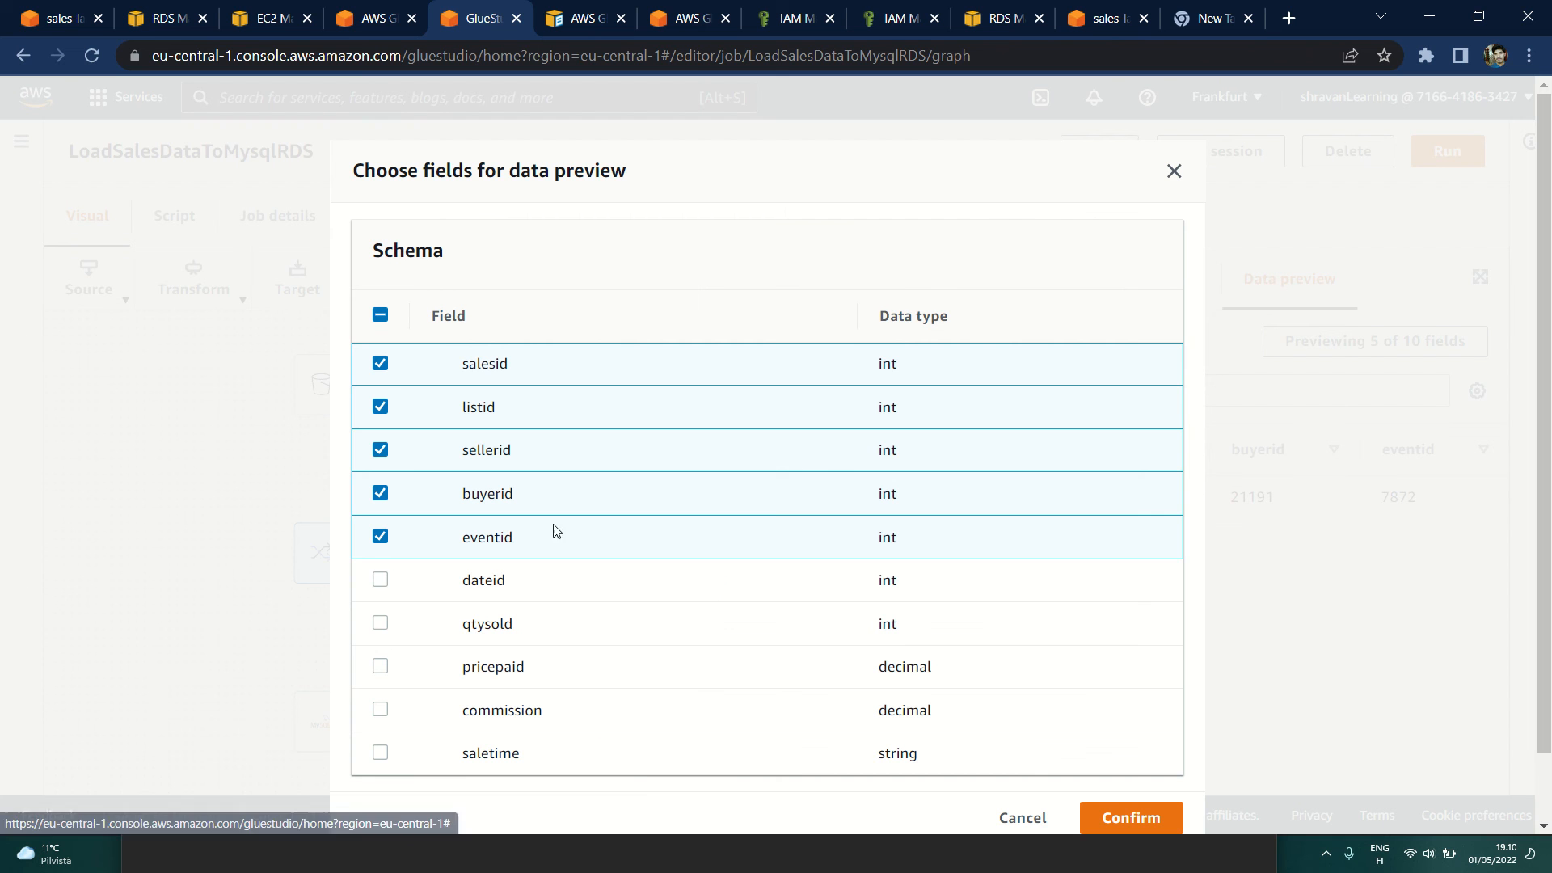
click(380, 581)
click(381, 624)
click(380, 667)
click(380, 710)
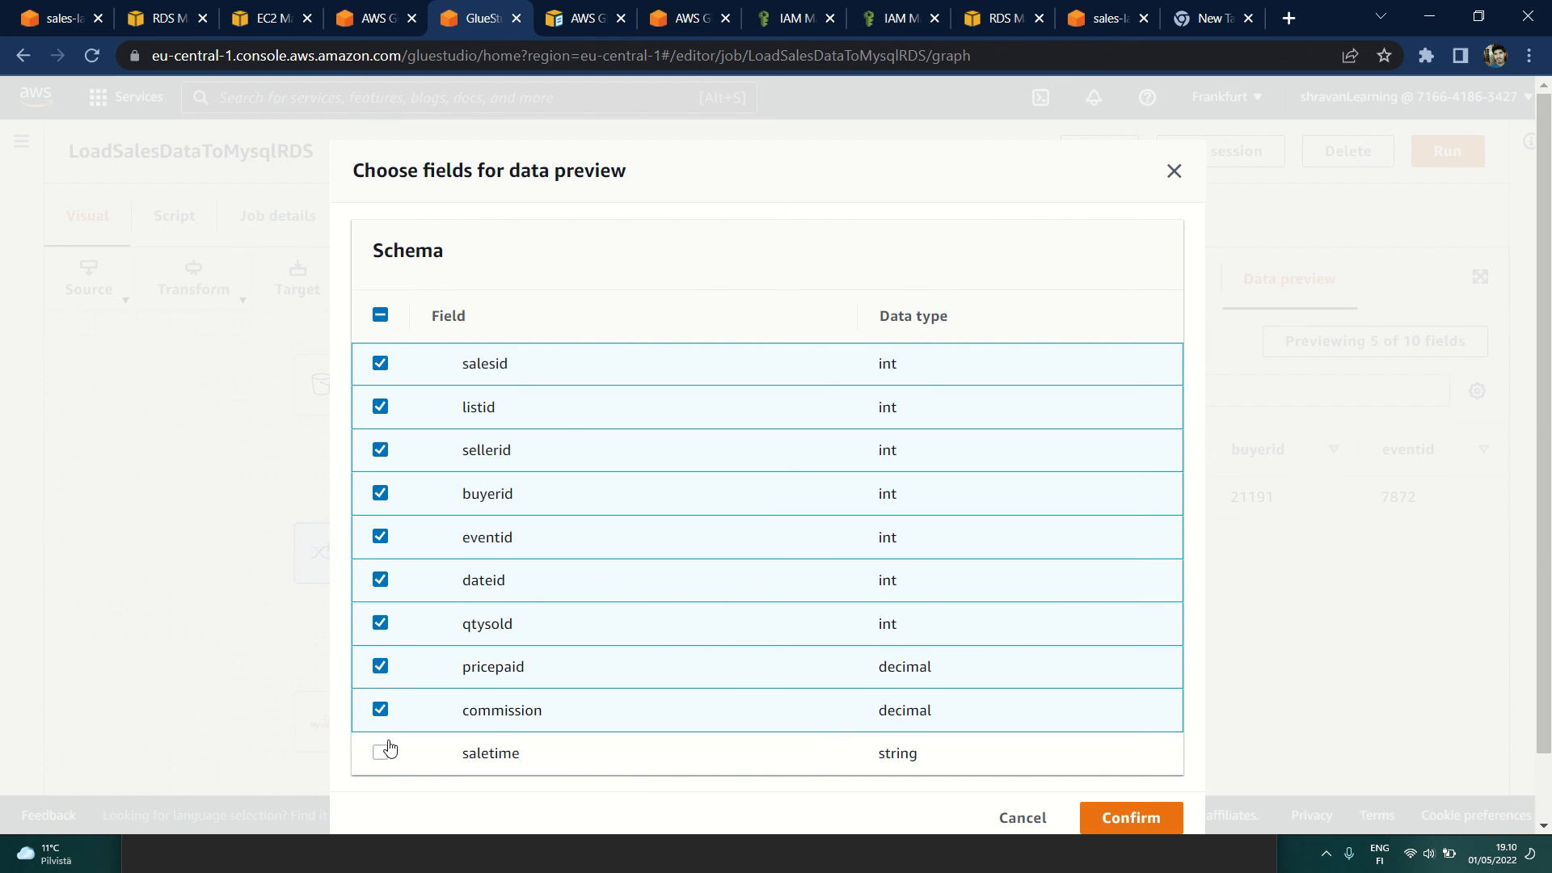
click(381, 752)
click(1117, 823)
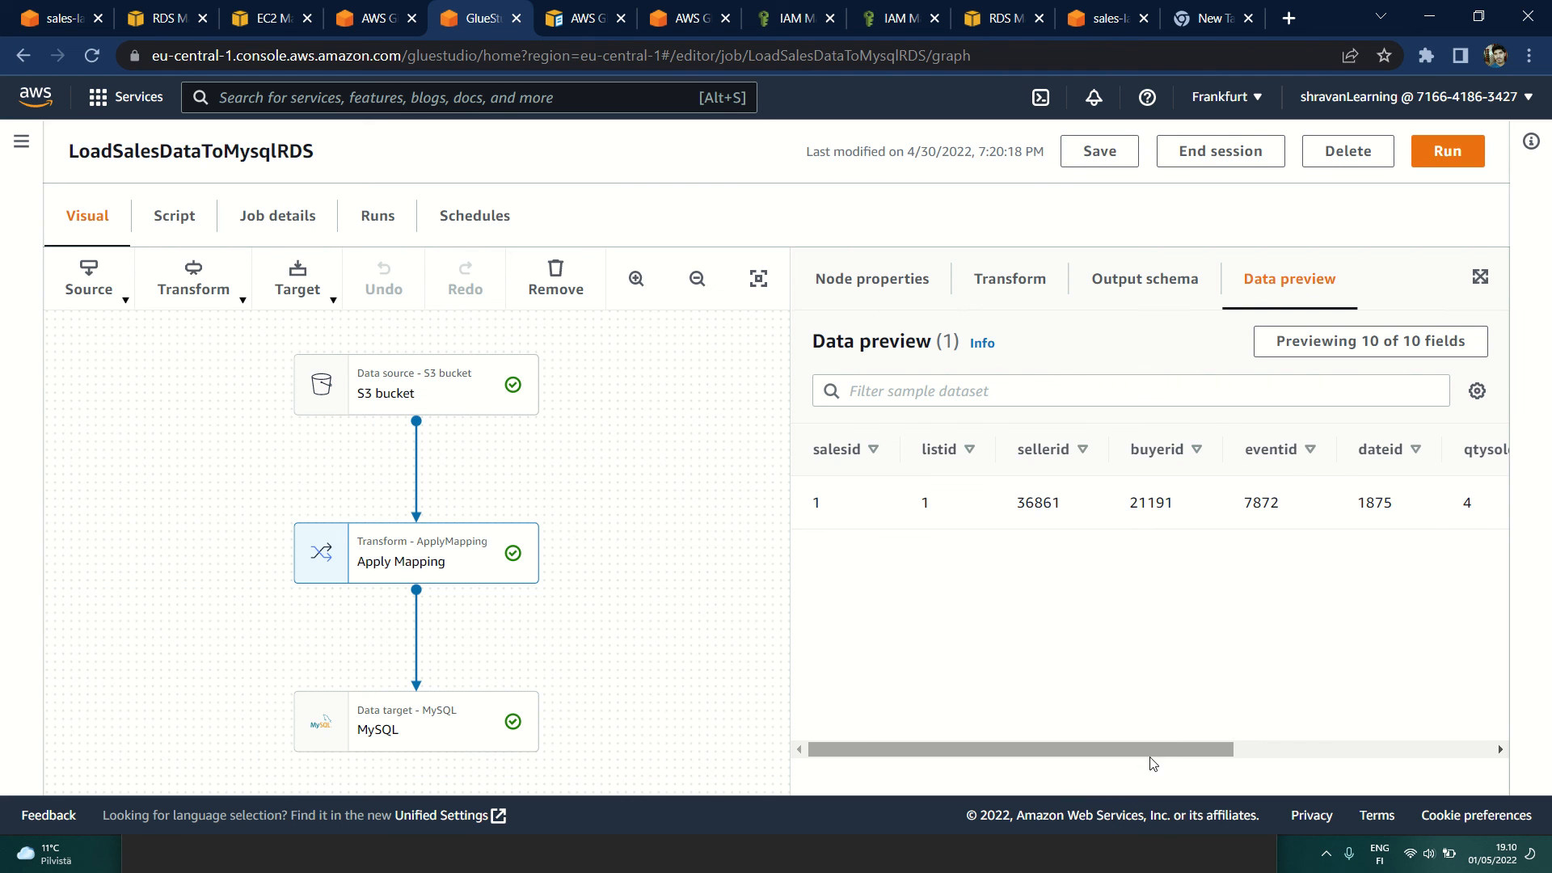
Step: Highlight the pricepaid value in the data preview and switch to MySQL Workbench to compare it with the first sales row
drag(1153, 763, 1472, 730)
drag(1131, 504, 1249, 508)
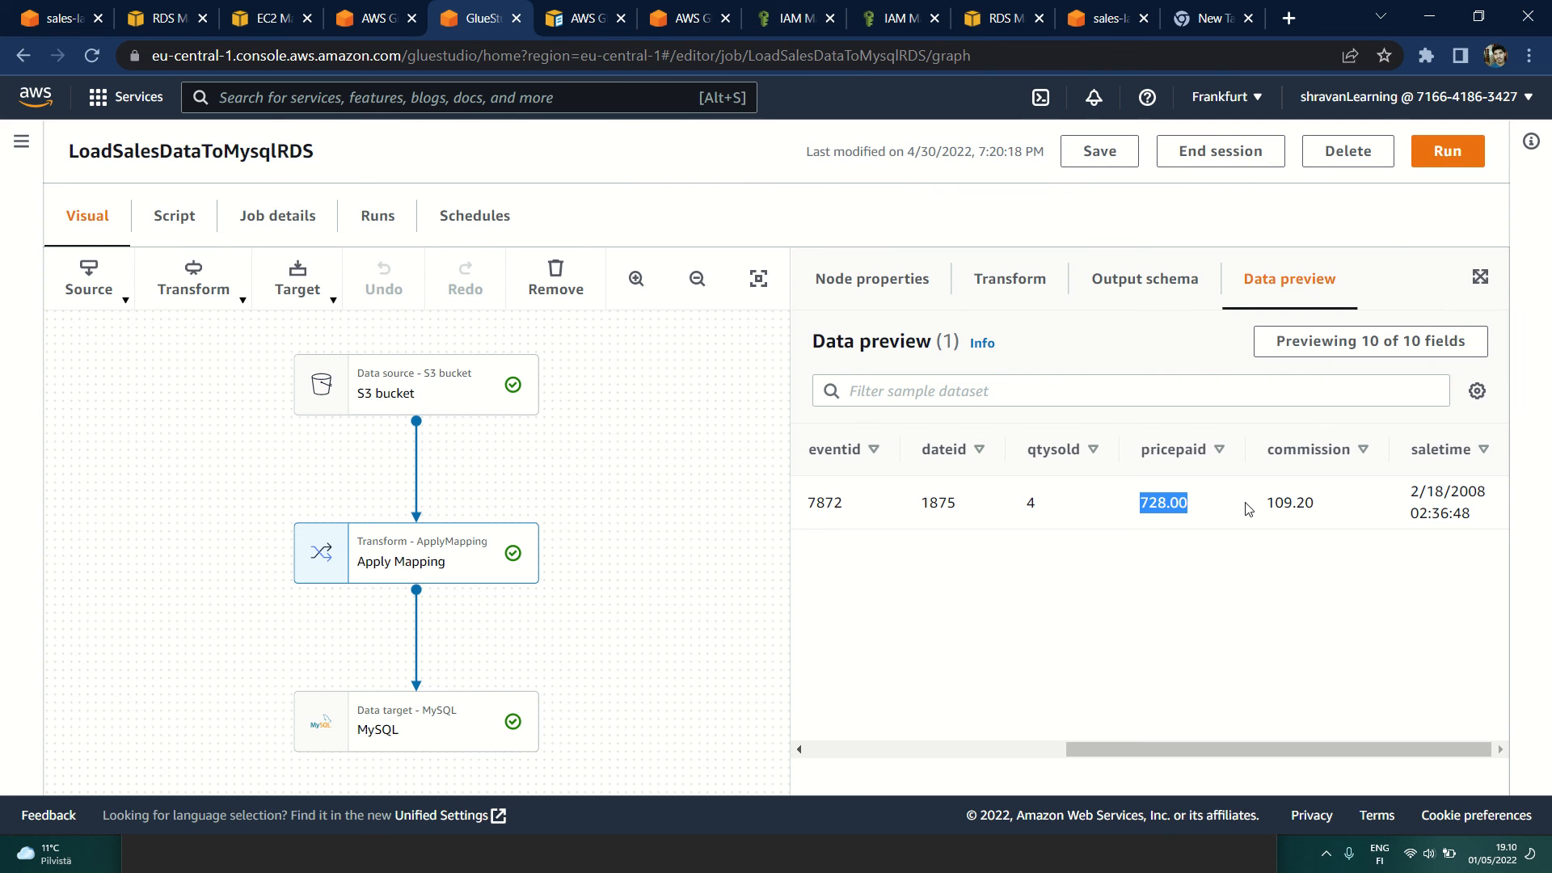
key(alt+Tab)
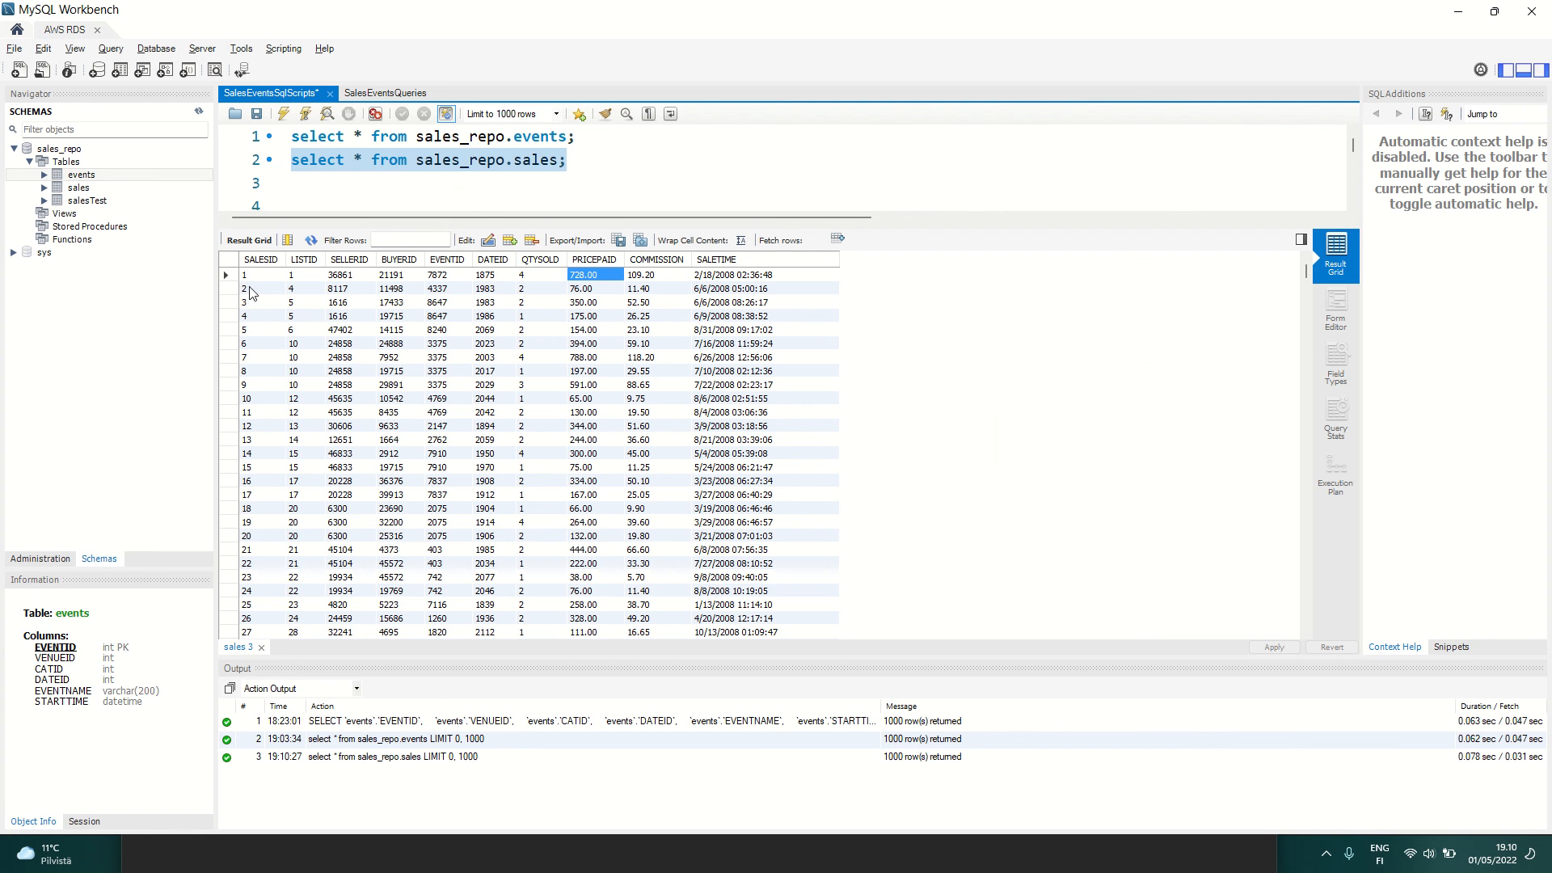
Step: Select the first row of the sales results and look through the loaded sales rows, ending back at the start
click(408, 277)
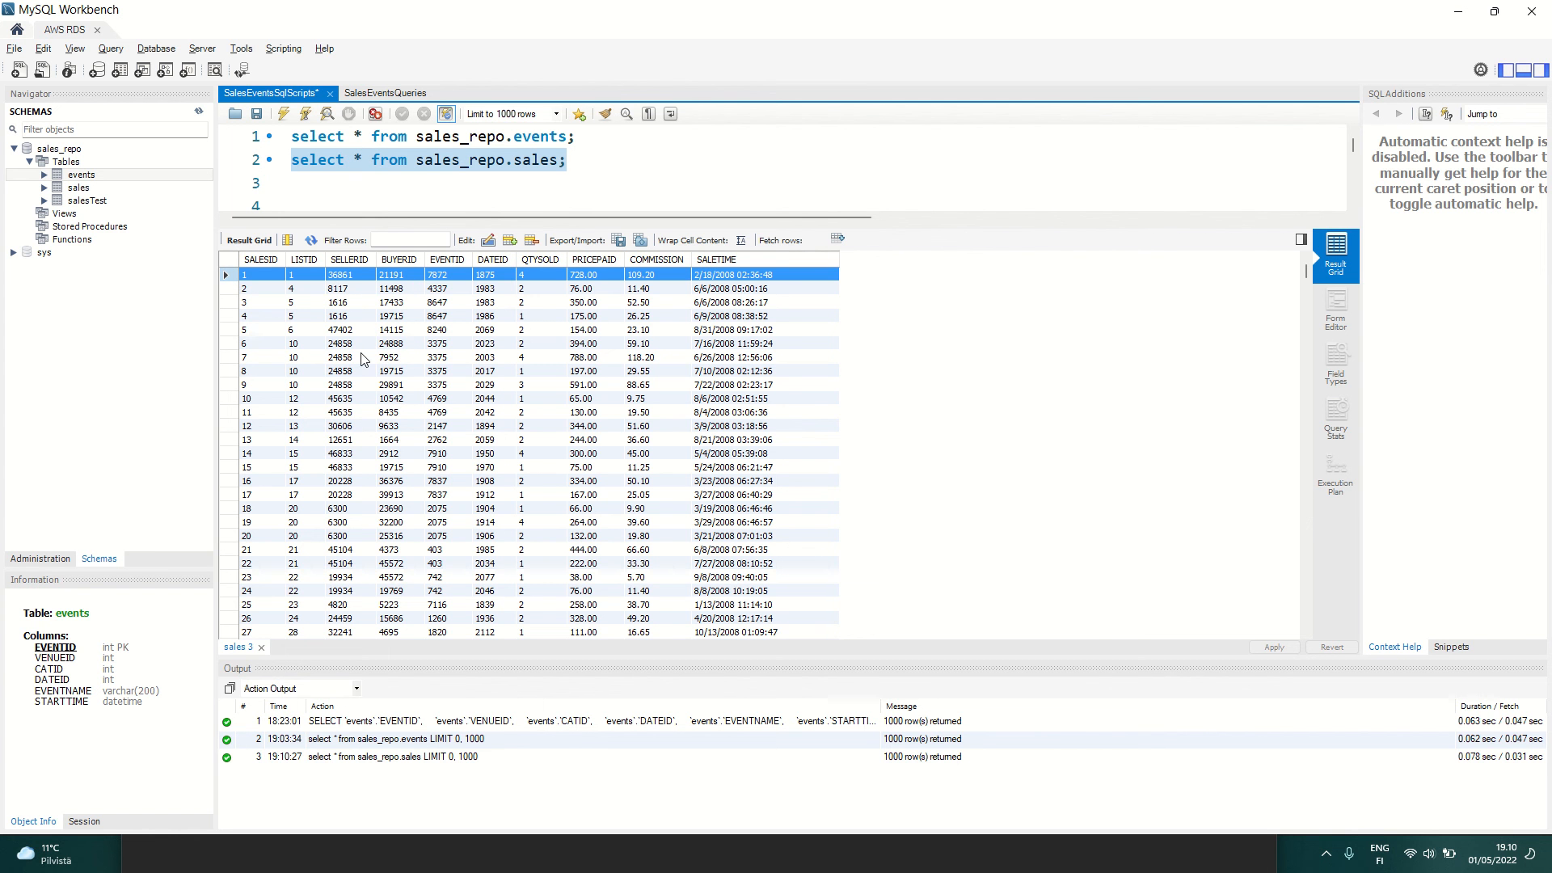
scroll(362, 359, down, 10)
scroll(362, 359, up, 10)
scroll(385, 411, down, 19)
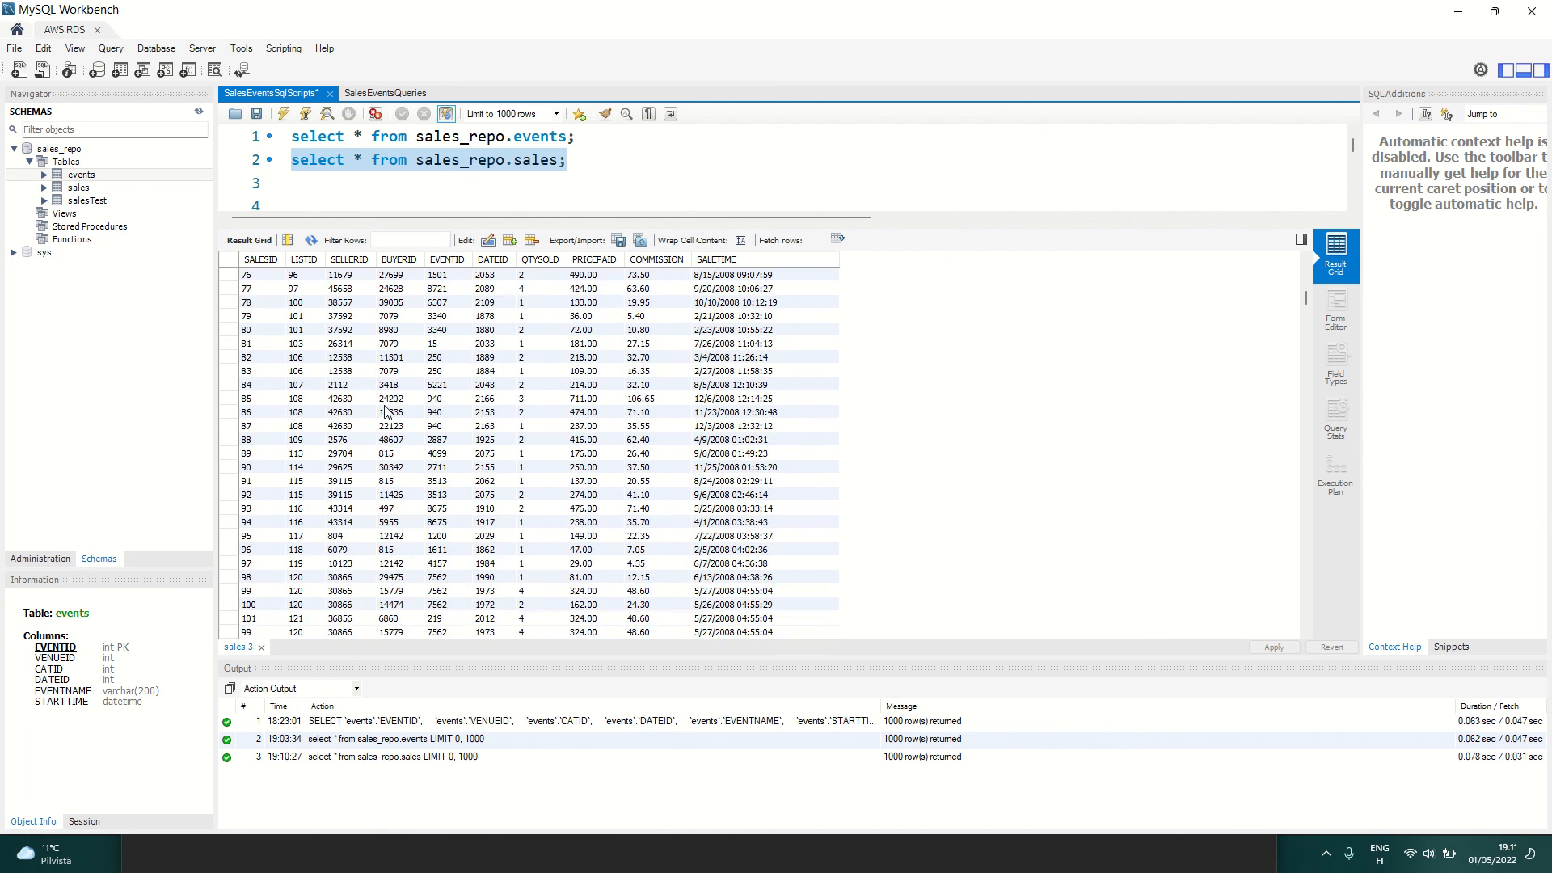
scroll(385, 410, up, 19)
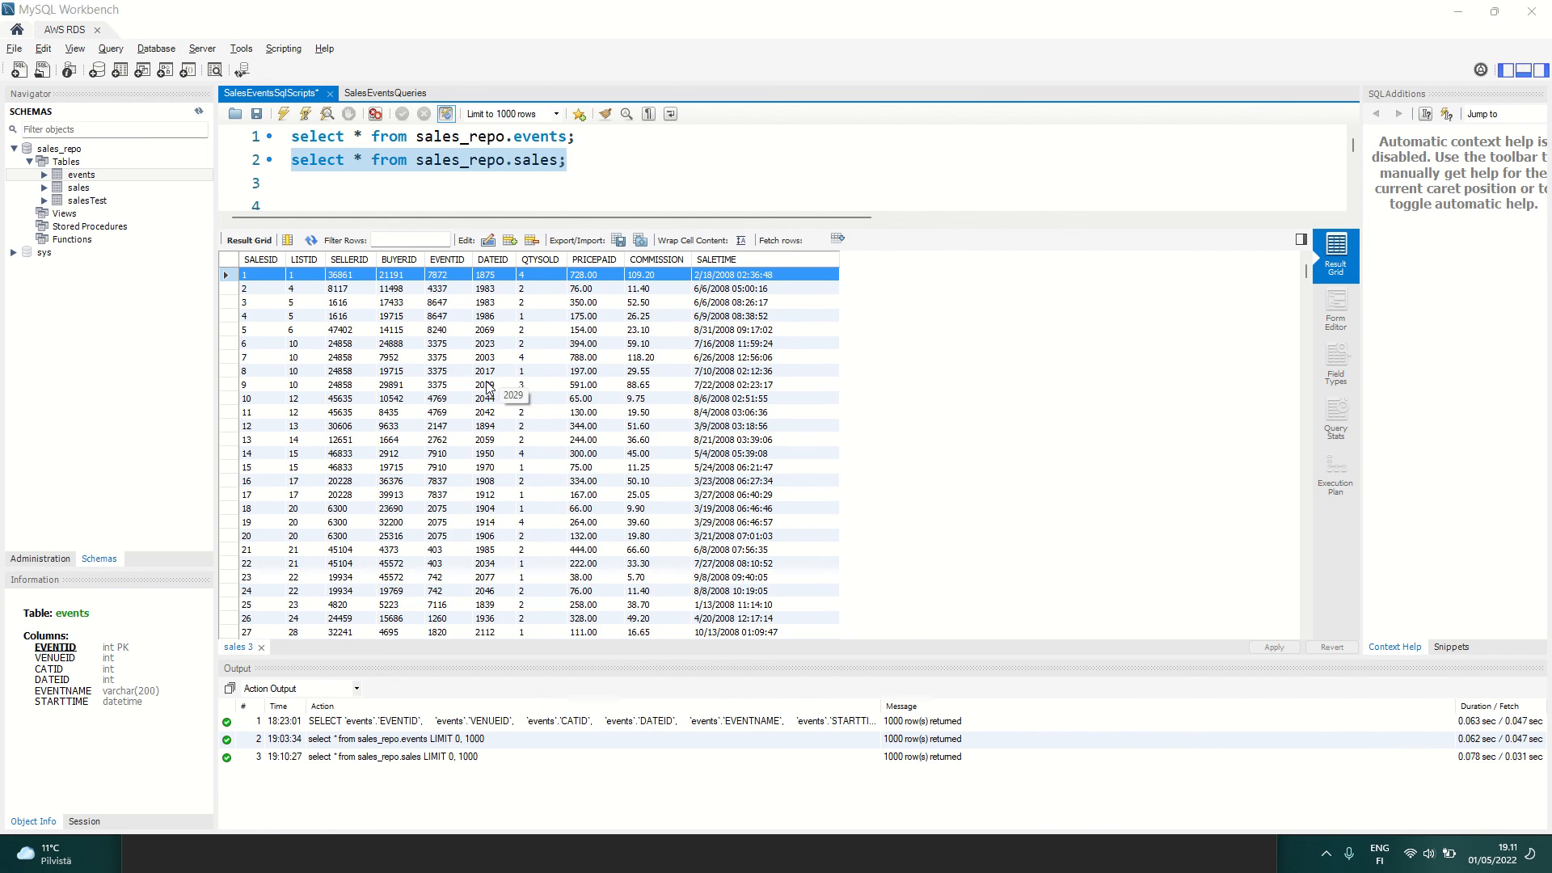
Step: Return to Glue Studio in Chrome, open the sales job's run history and highlight the execution time of the April 27, 2022 8:59:15 PM run
key(alt+Tab)
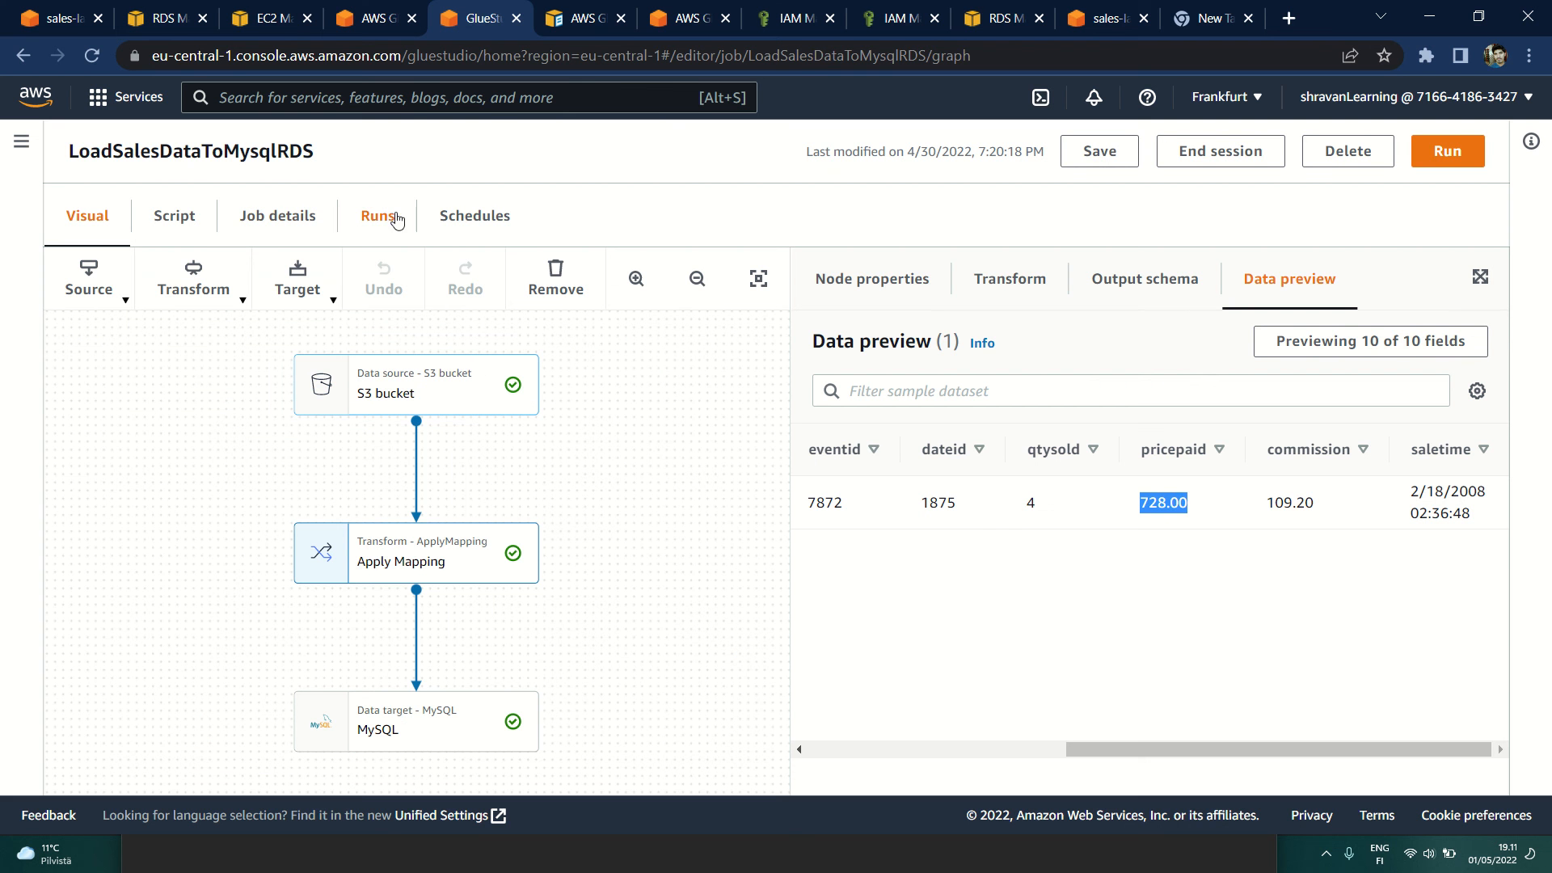
click(389, 216)
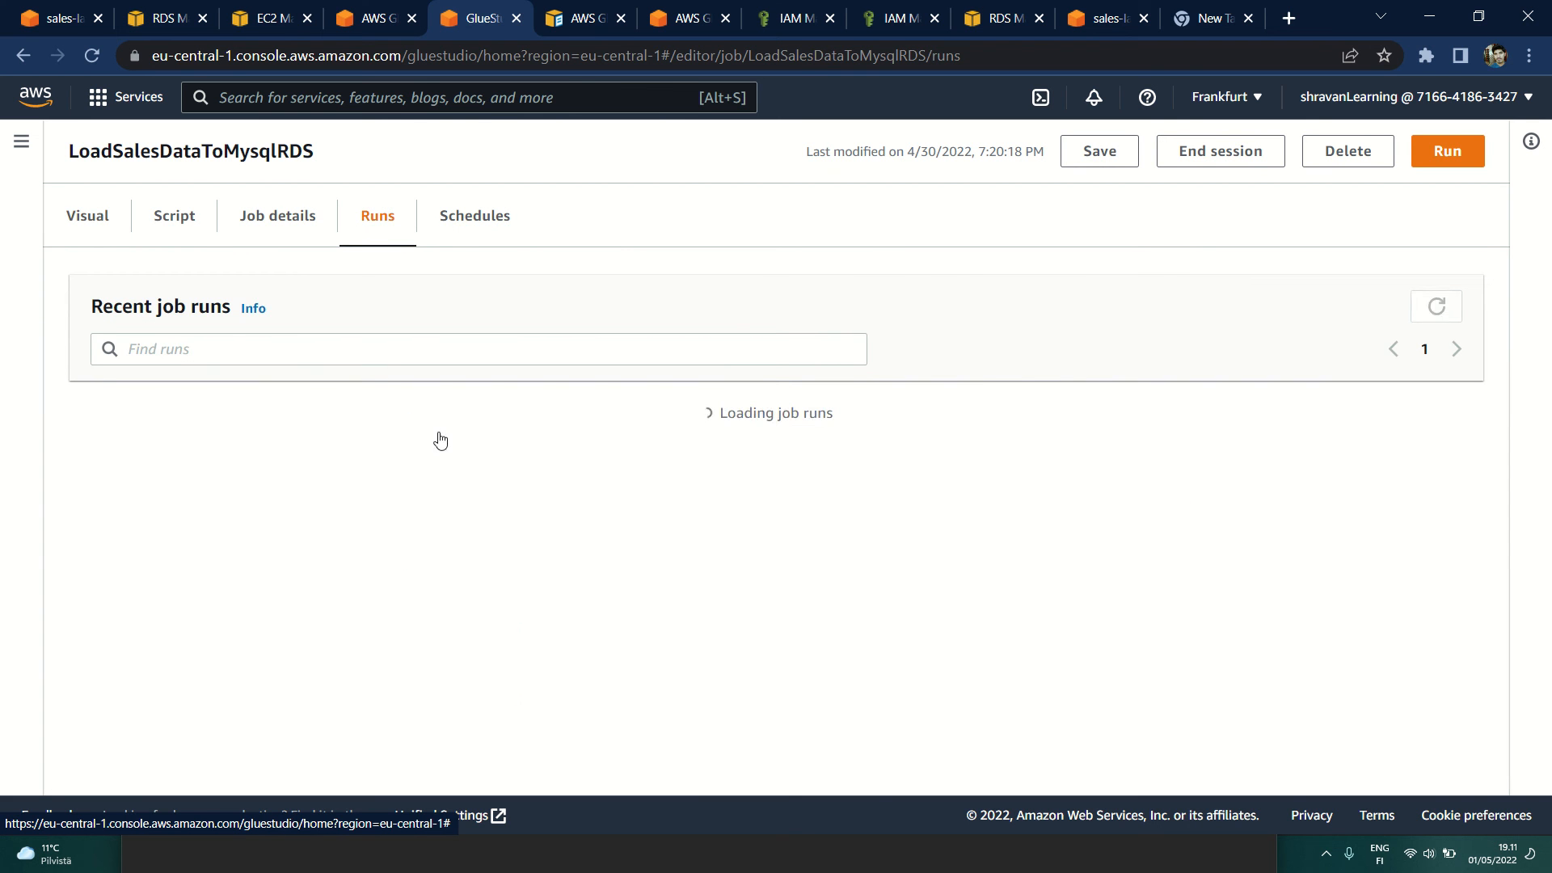
scroll(441, 464, down, 7)
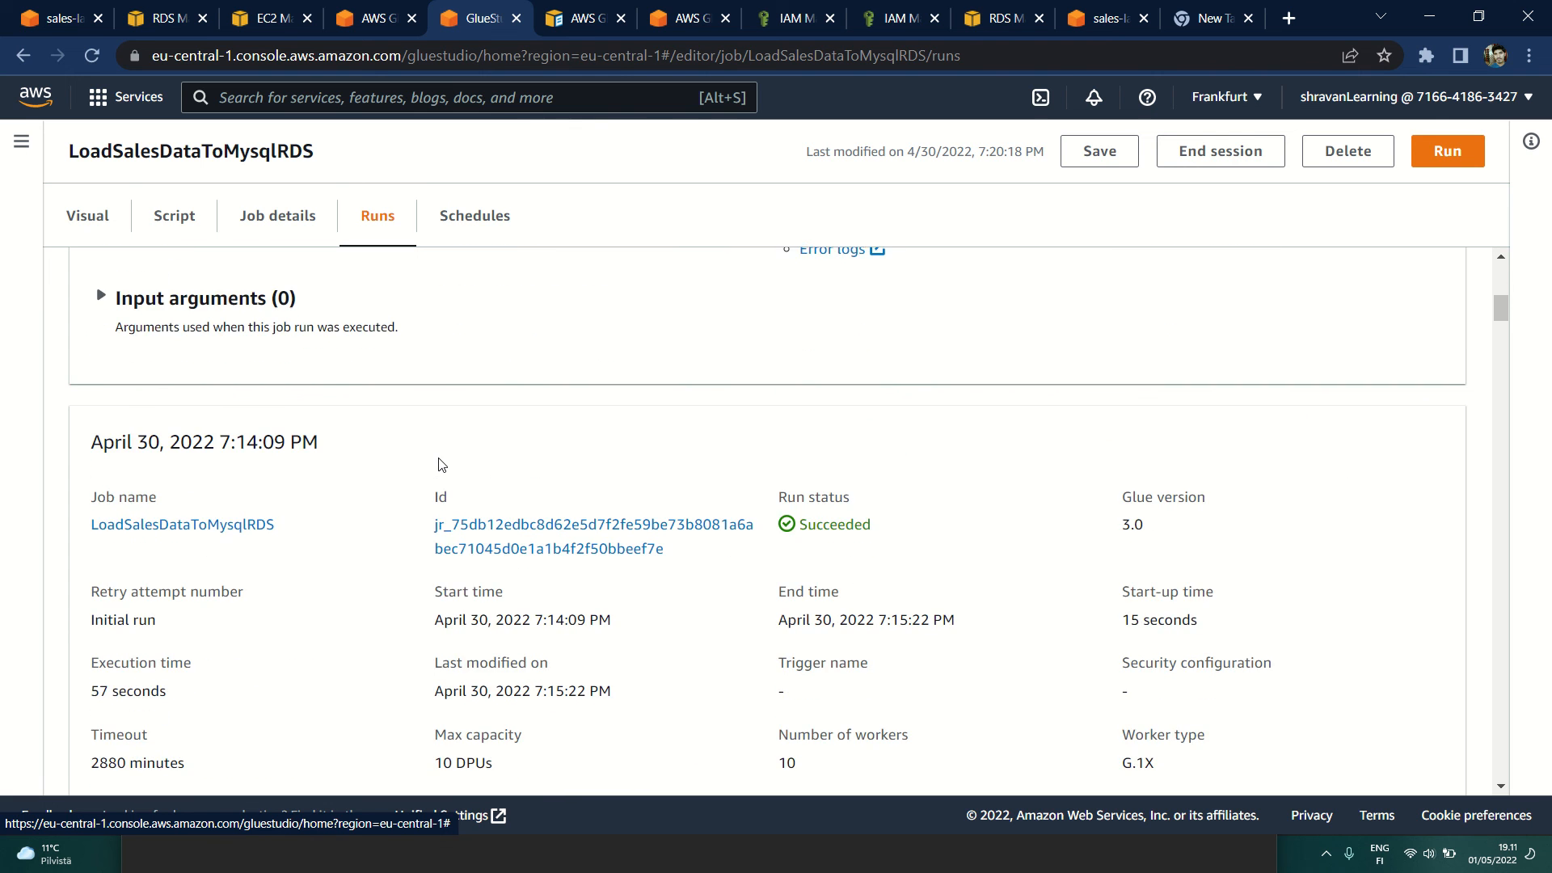
scroll(332, 543, down, 10)
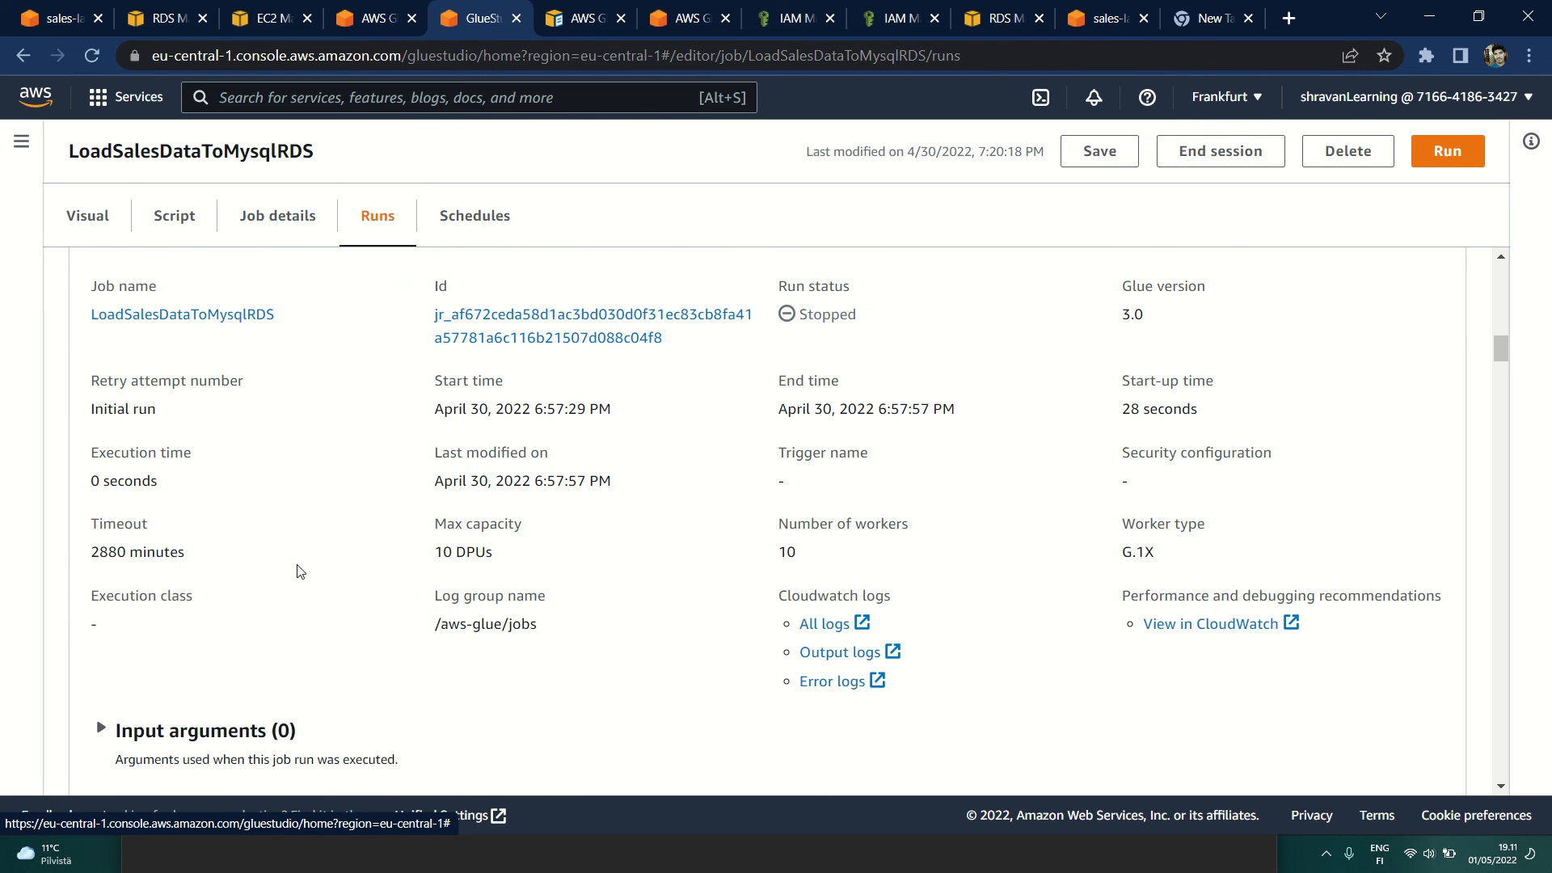
scroll(290, 565, down, 8)
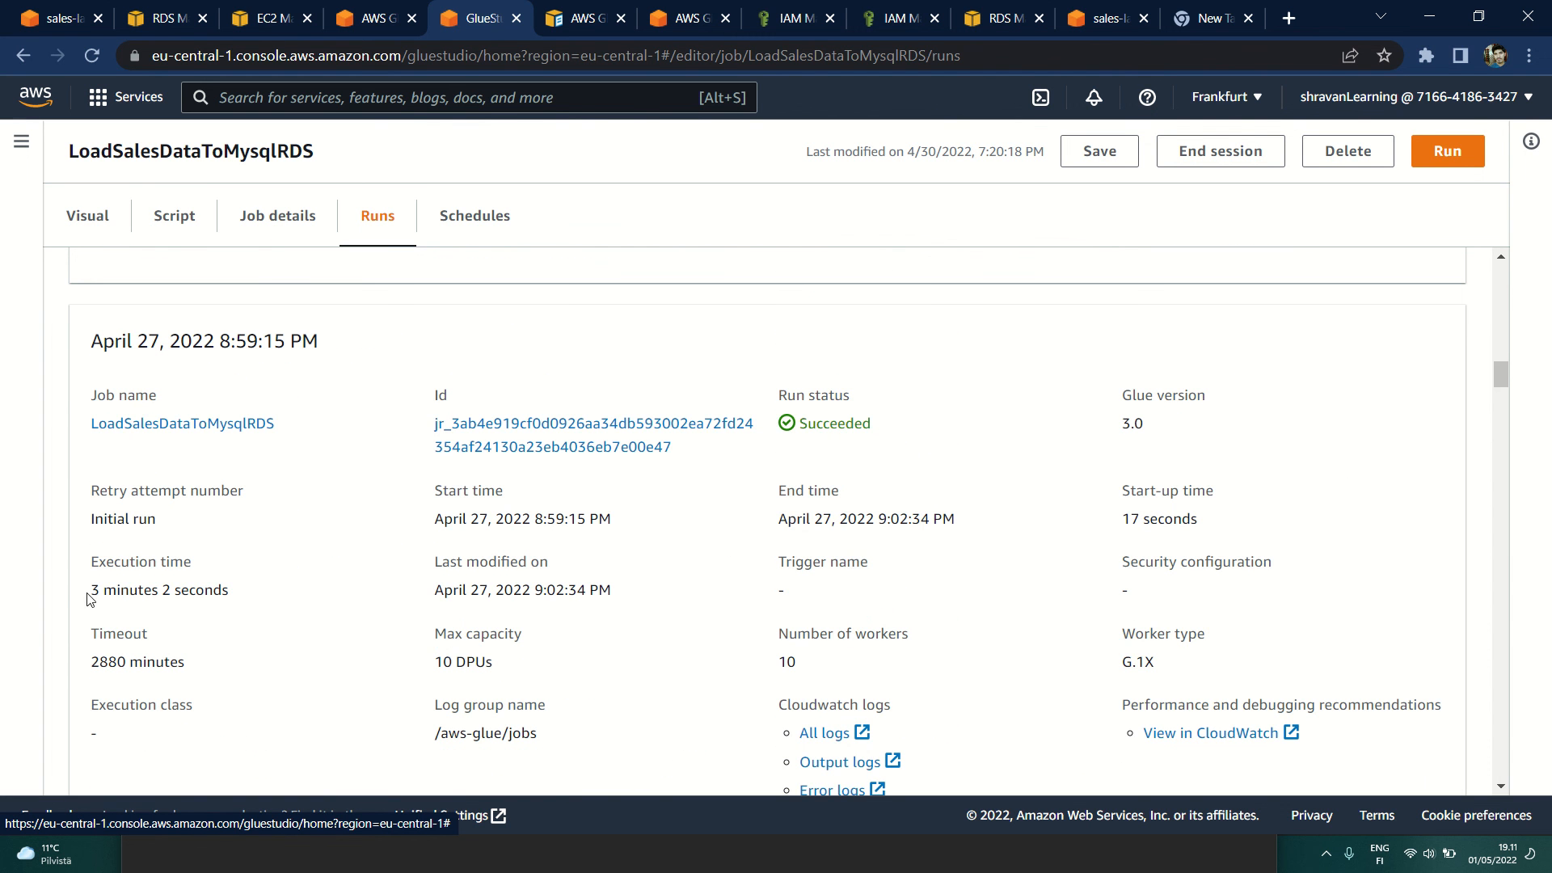
drag(91, 597, 260, 596)
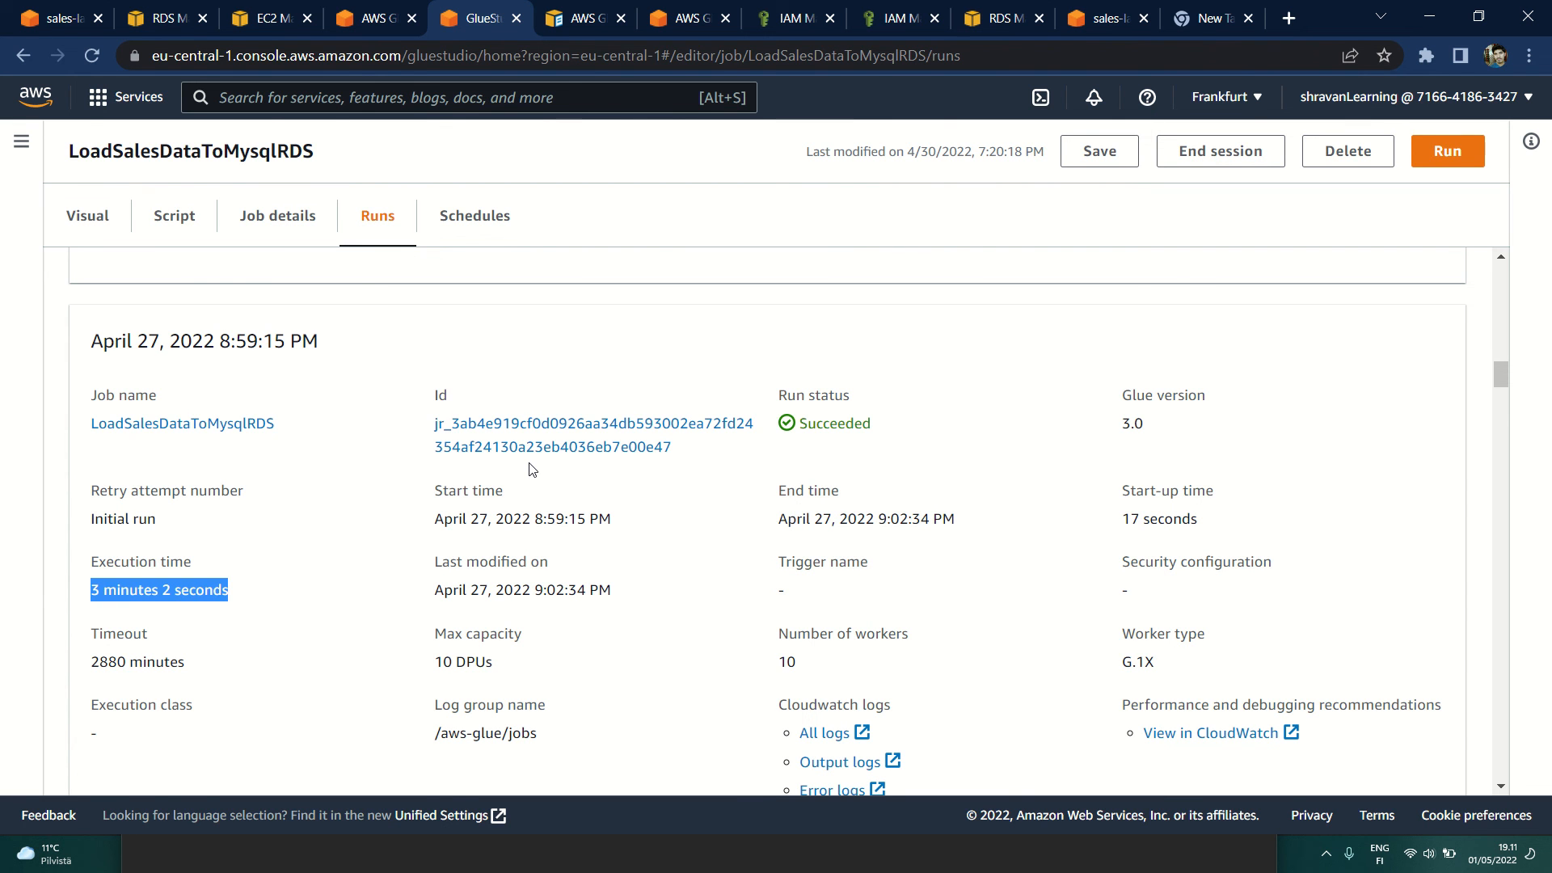
Step: Switch to MySQL Workbench, deselect the sales query and enlarge the script editor over the result grid
key(alt+Tab)
click(603, 139)
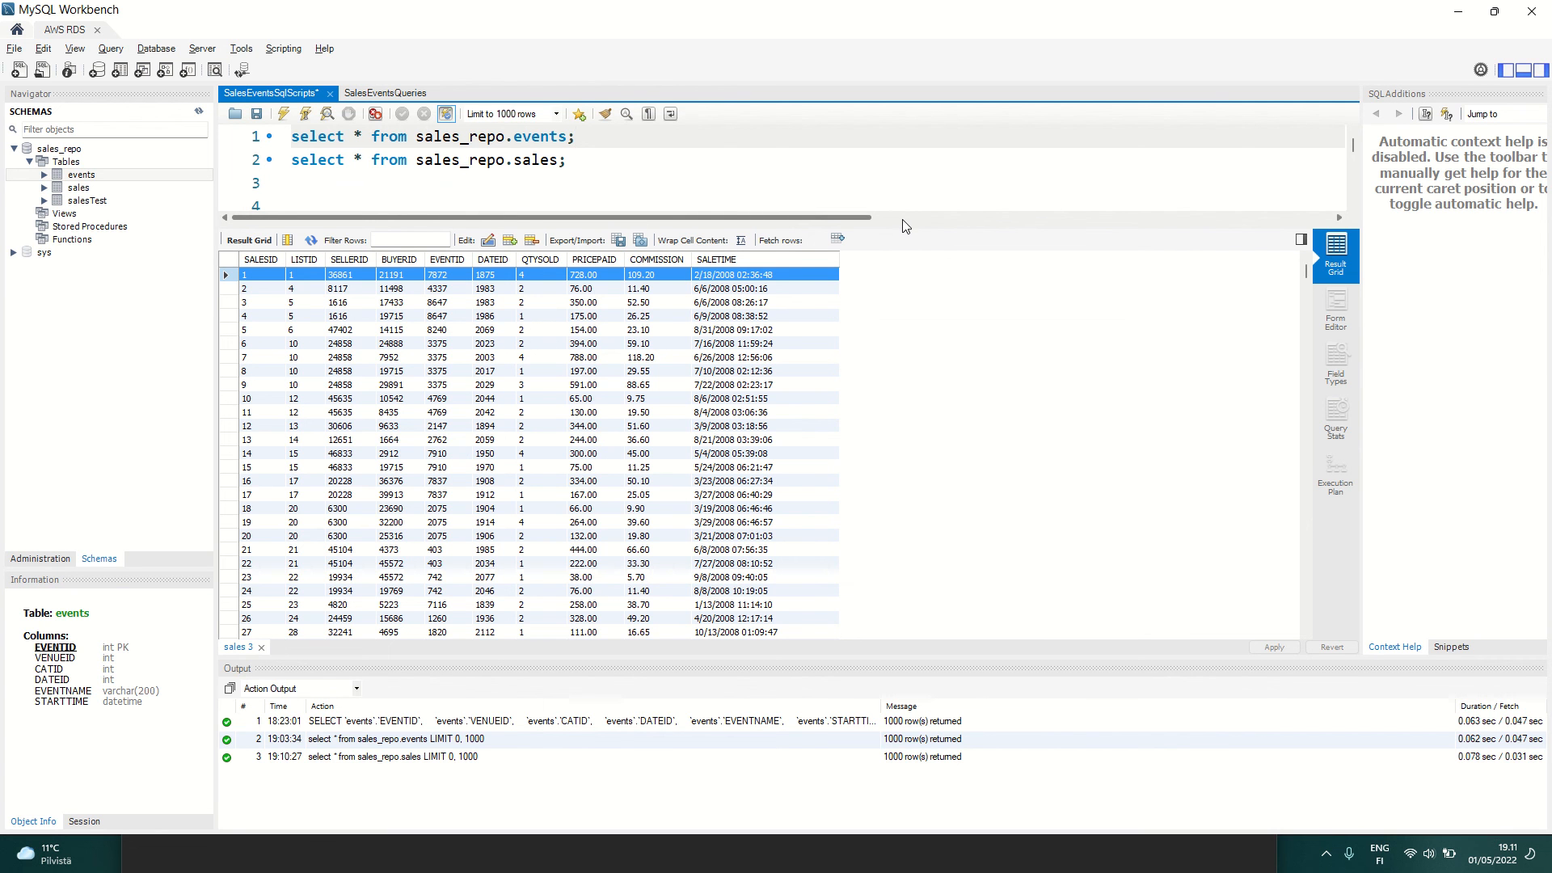
drag(902, 226, 954, 430)
Step: Copy the sales and events join query with TotalSales and TotalComission from lines 68 to 71 and paste it at line 4
scroll(659, 254, down, 3)
scroll(659, 254, down, 15)
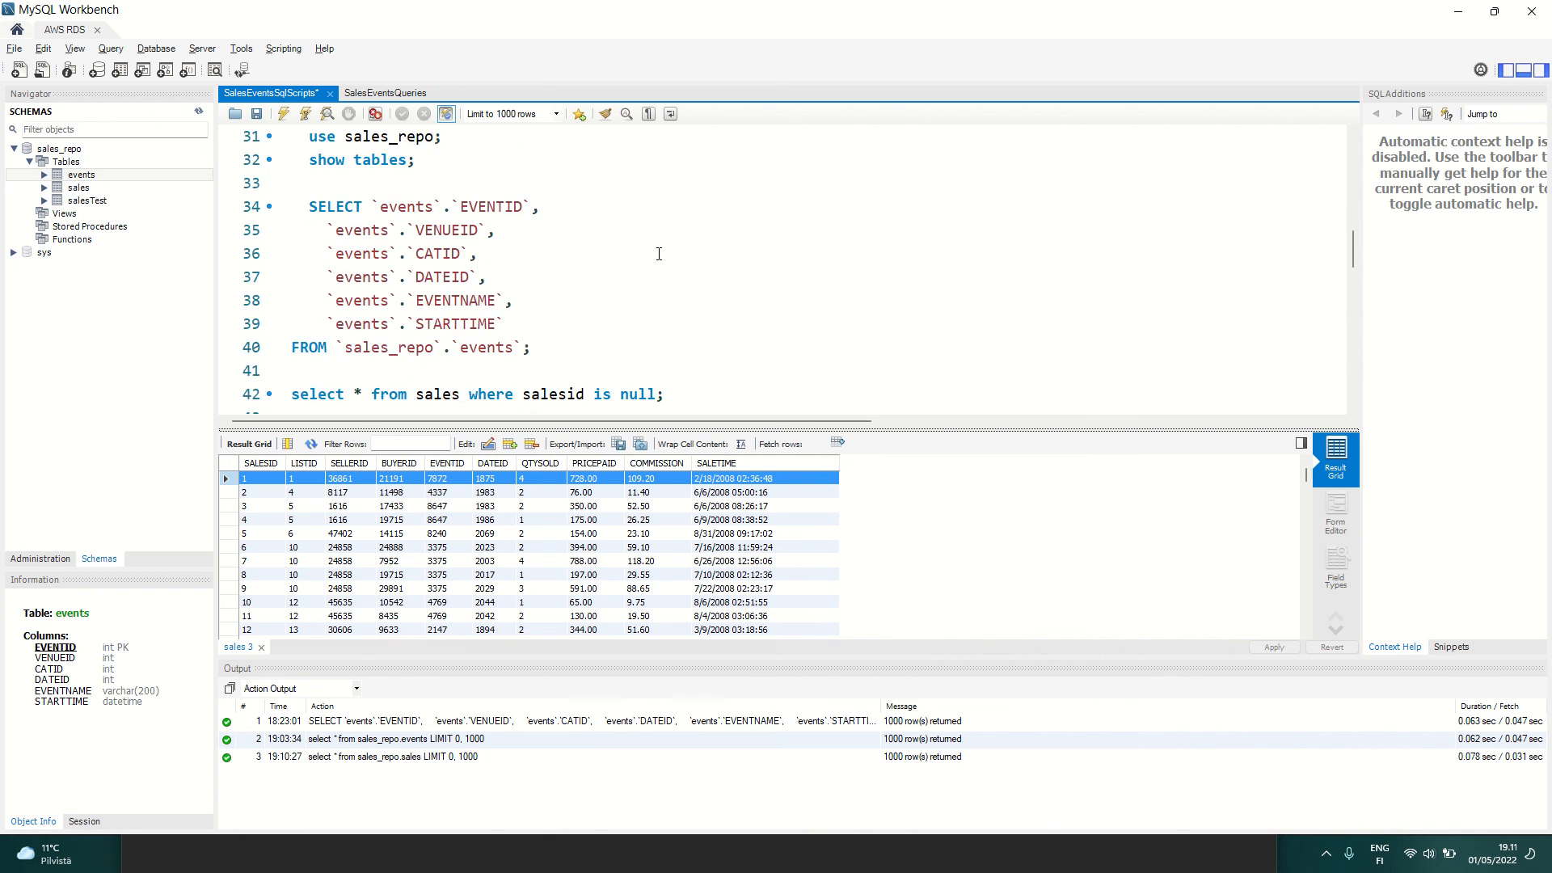
scroll(659, 254, down, 4)
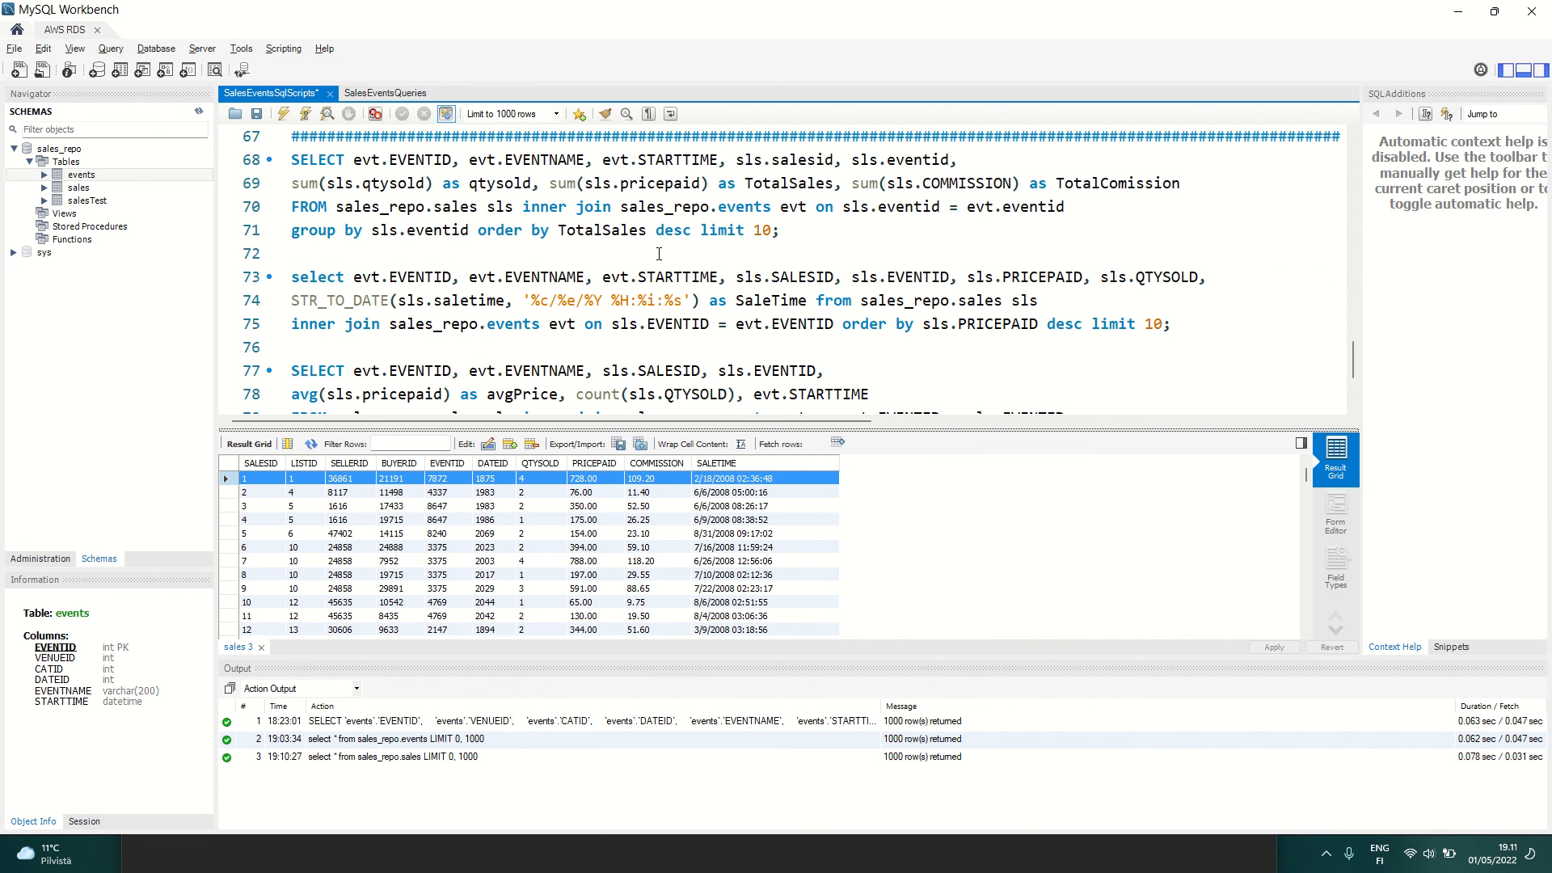
drag(825, 220, 285, 160)
key(ctrl+c)
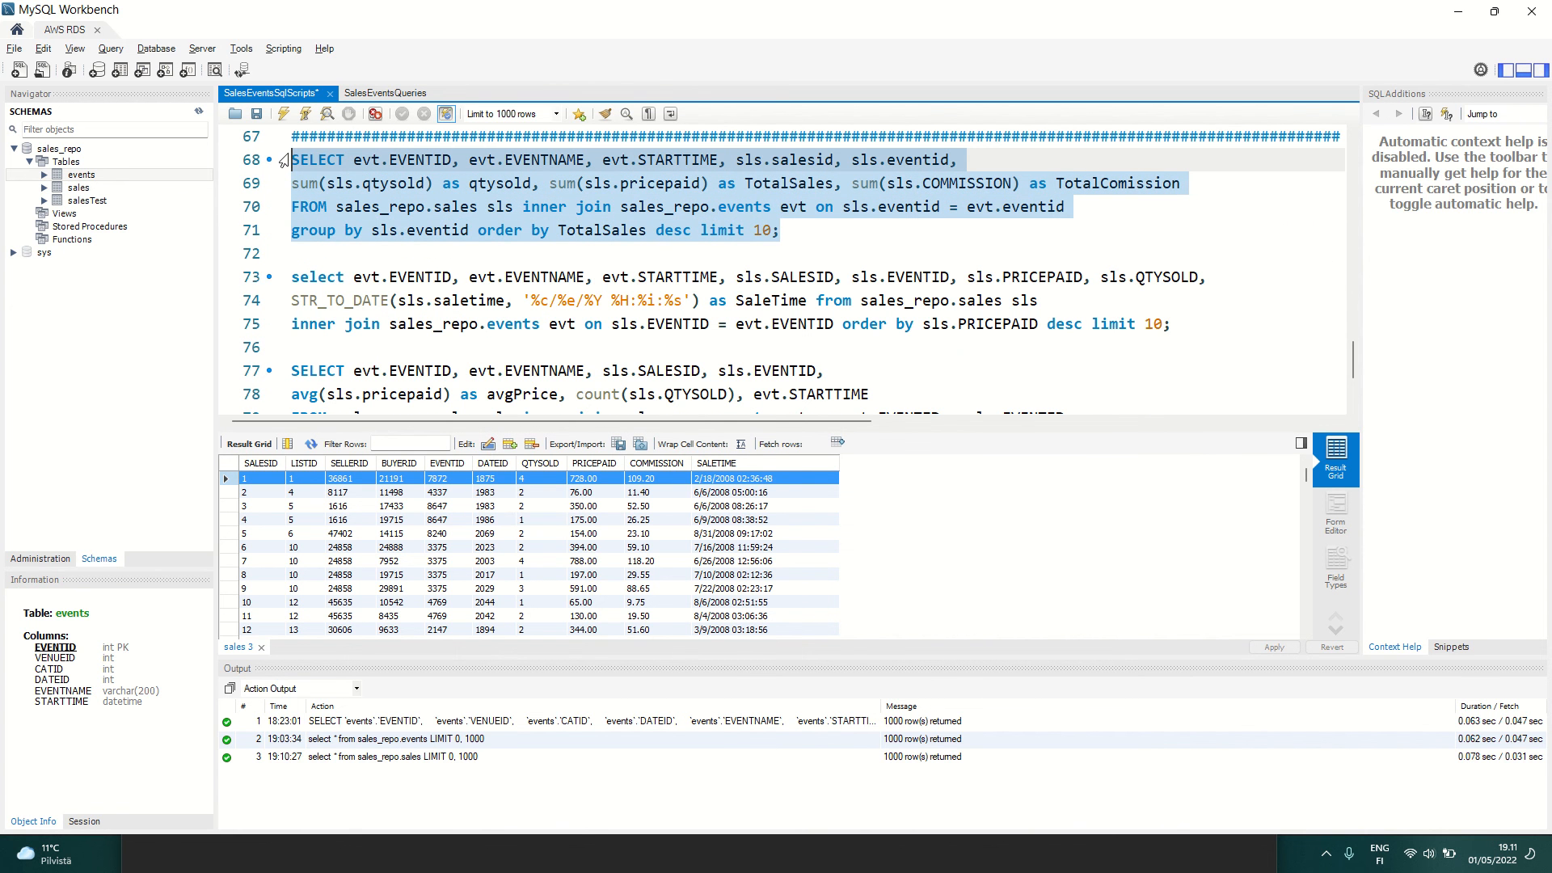
scroll(432, 277, up, 20)
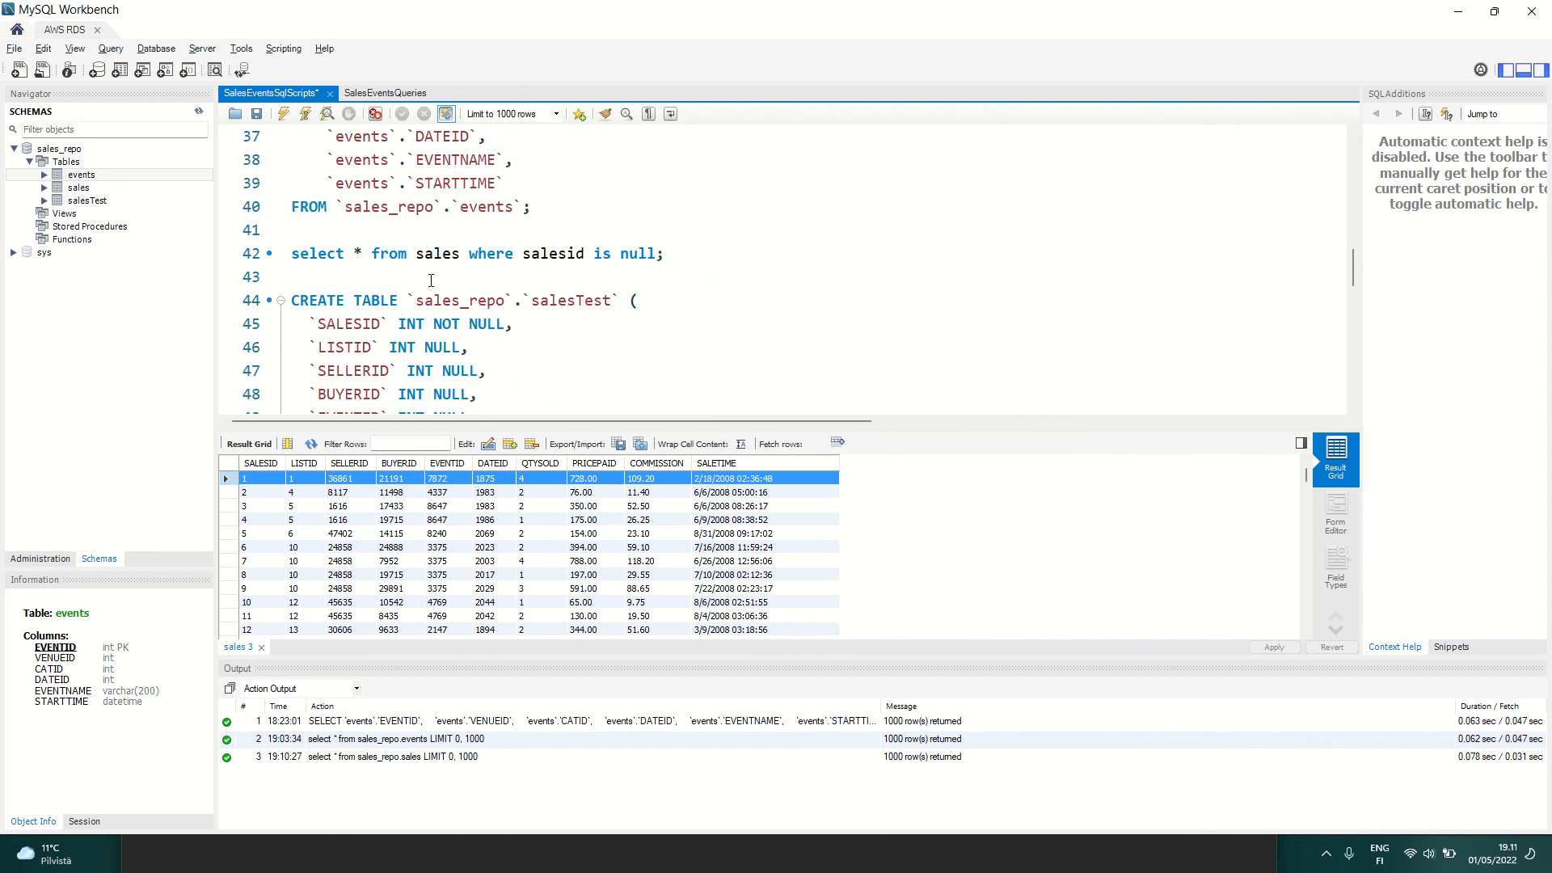
click(679, 162)
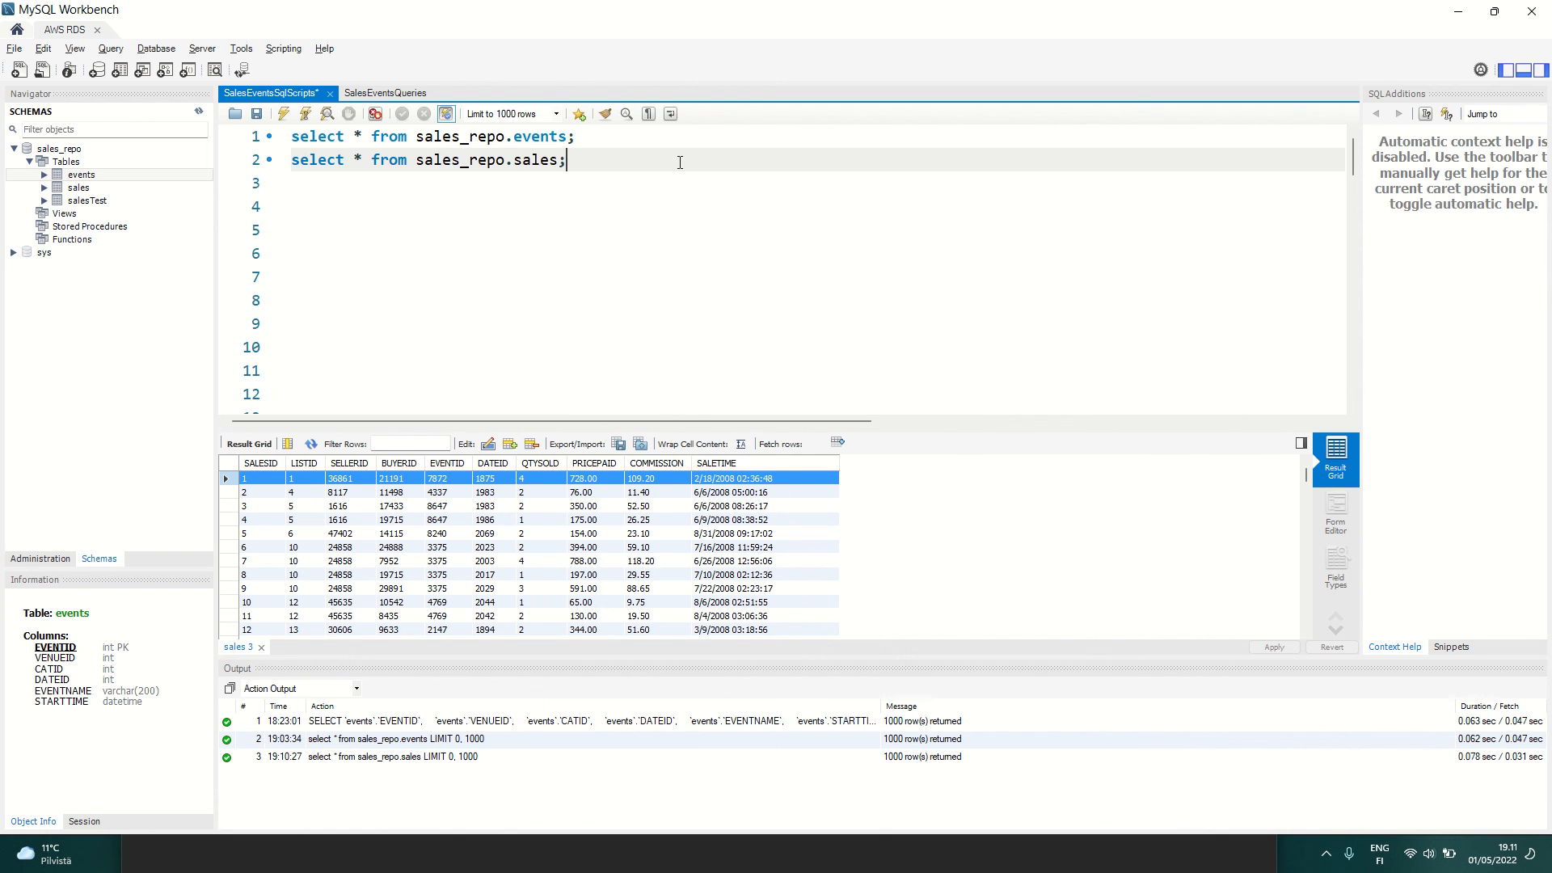
key(Return)
key(Return)
key(ctrl+v)
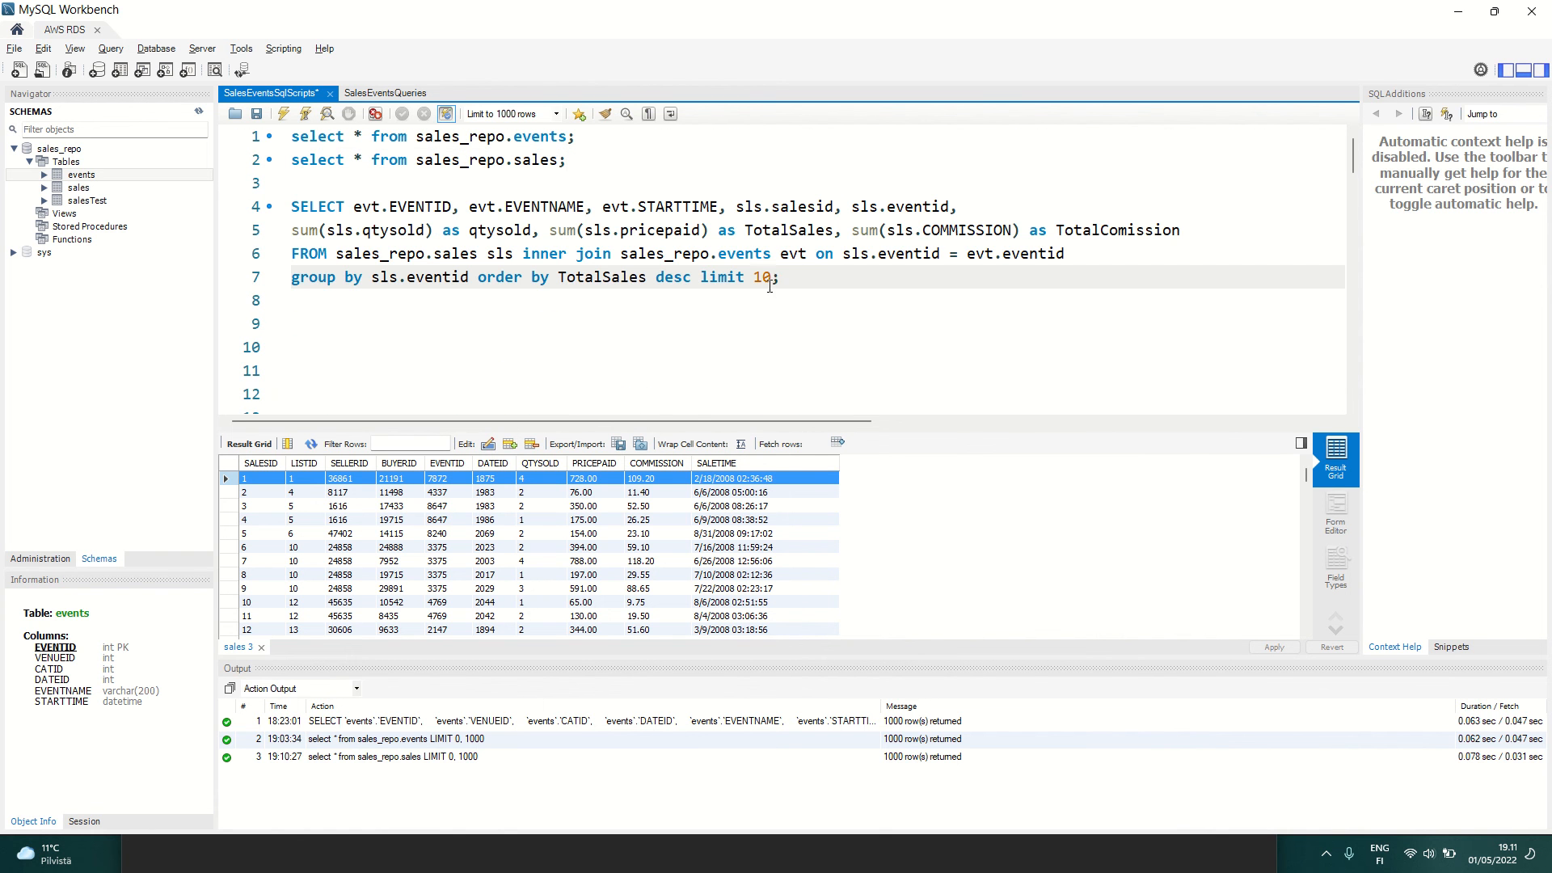
Step: Run only the pasted TotalSales query and check the first row's eventid, qtysold and TotalComission against the query text
drag(800, 280, 291, 207)
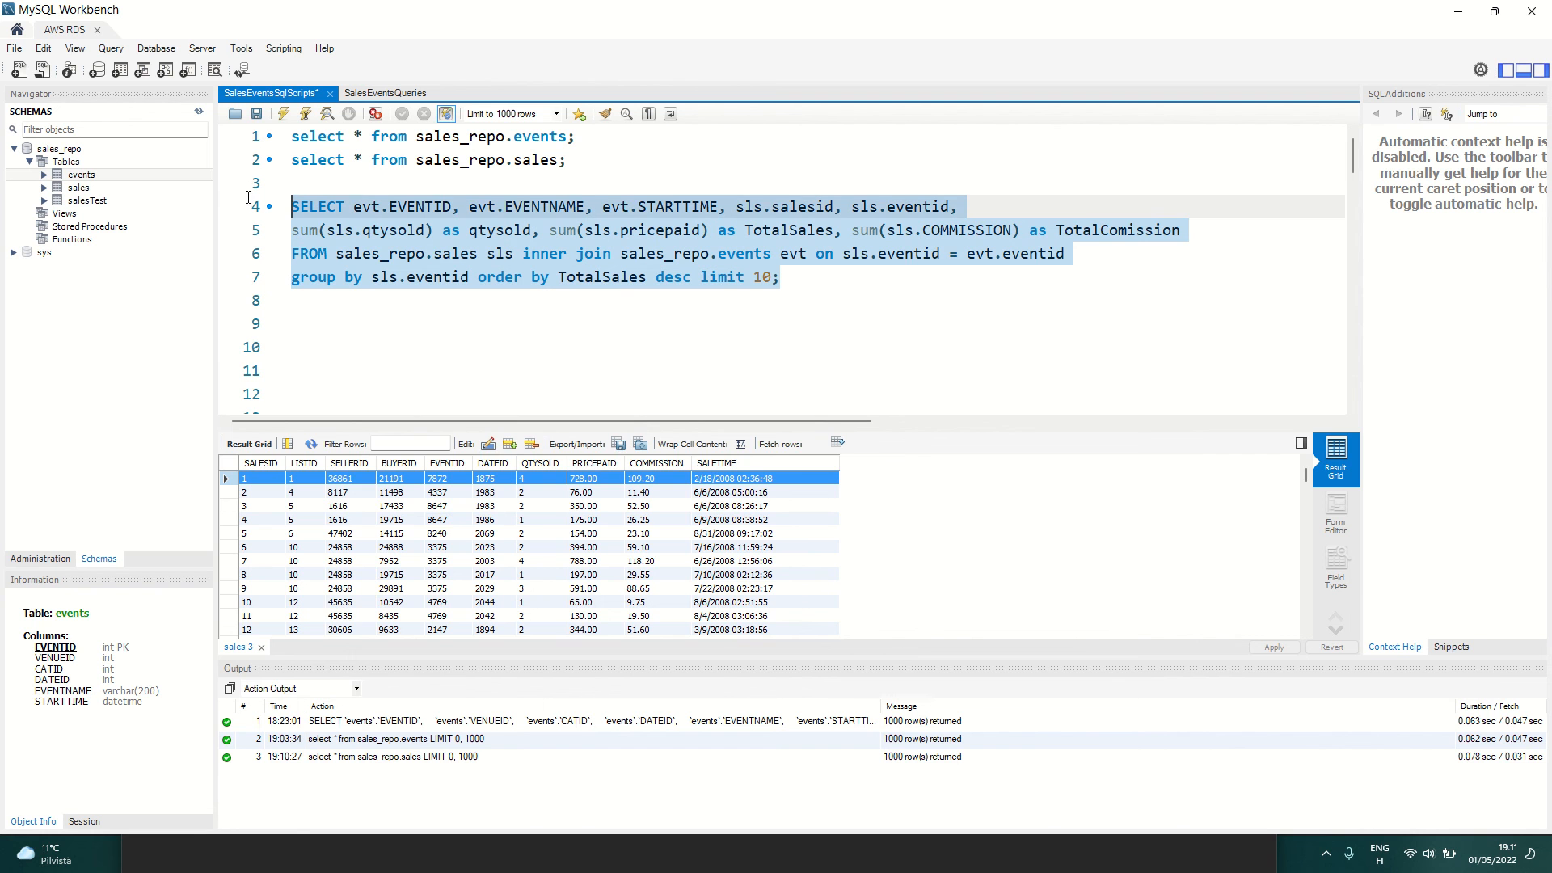
click(280, 115)
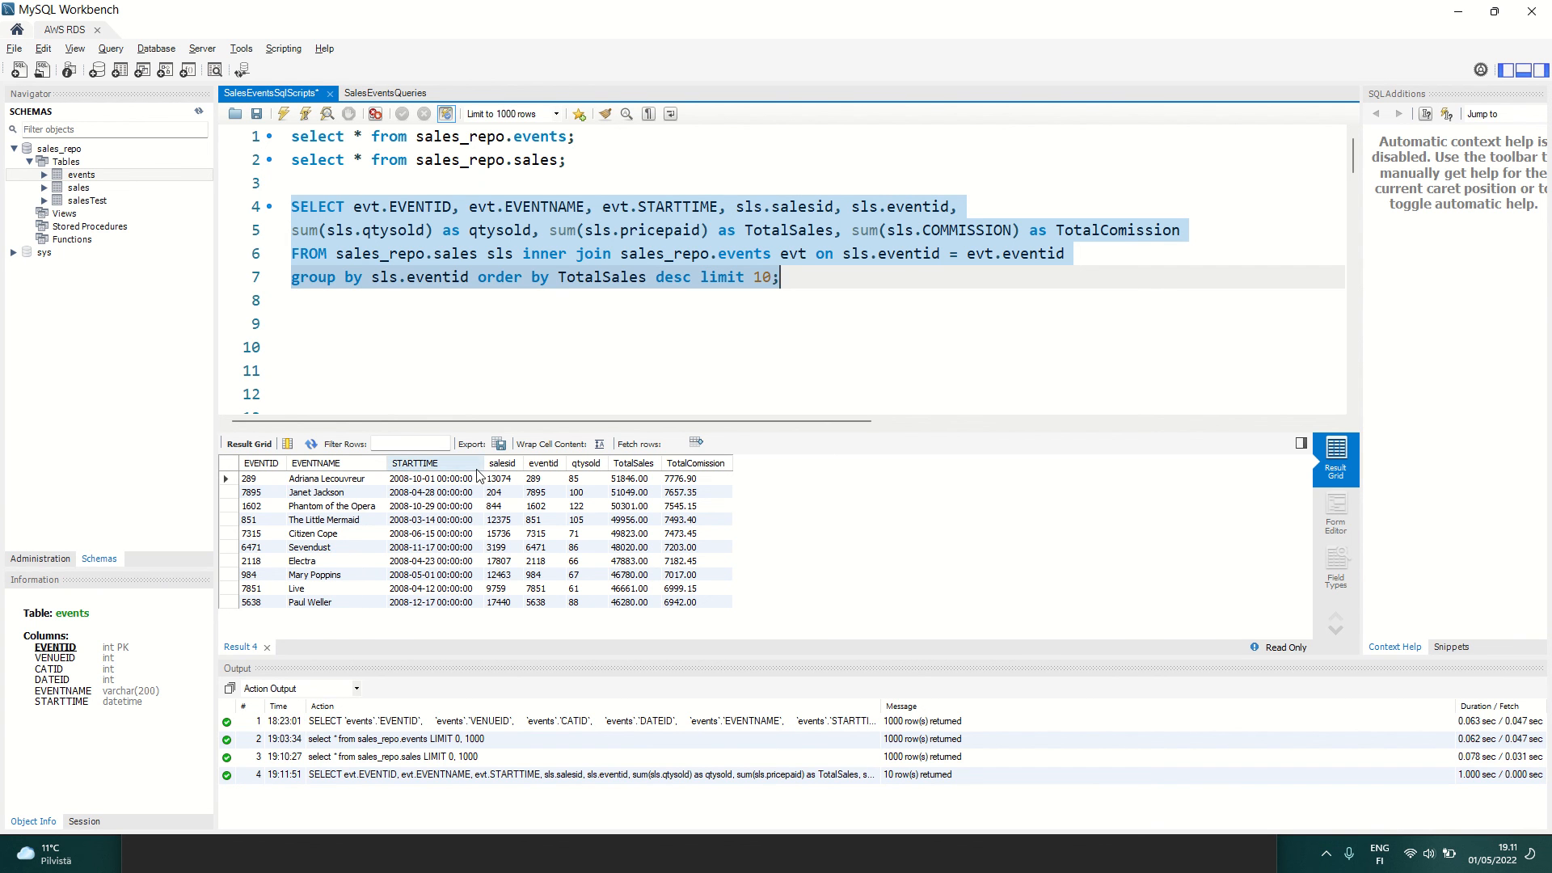
click(537, 480)
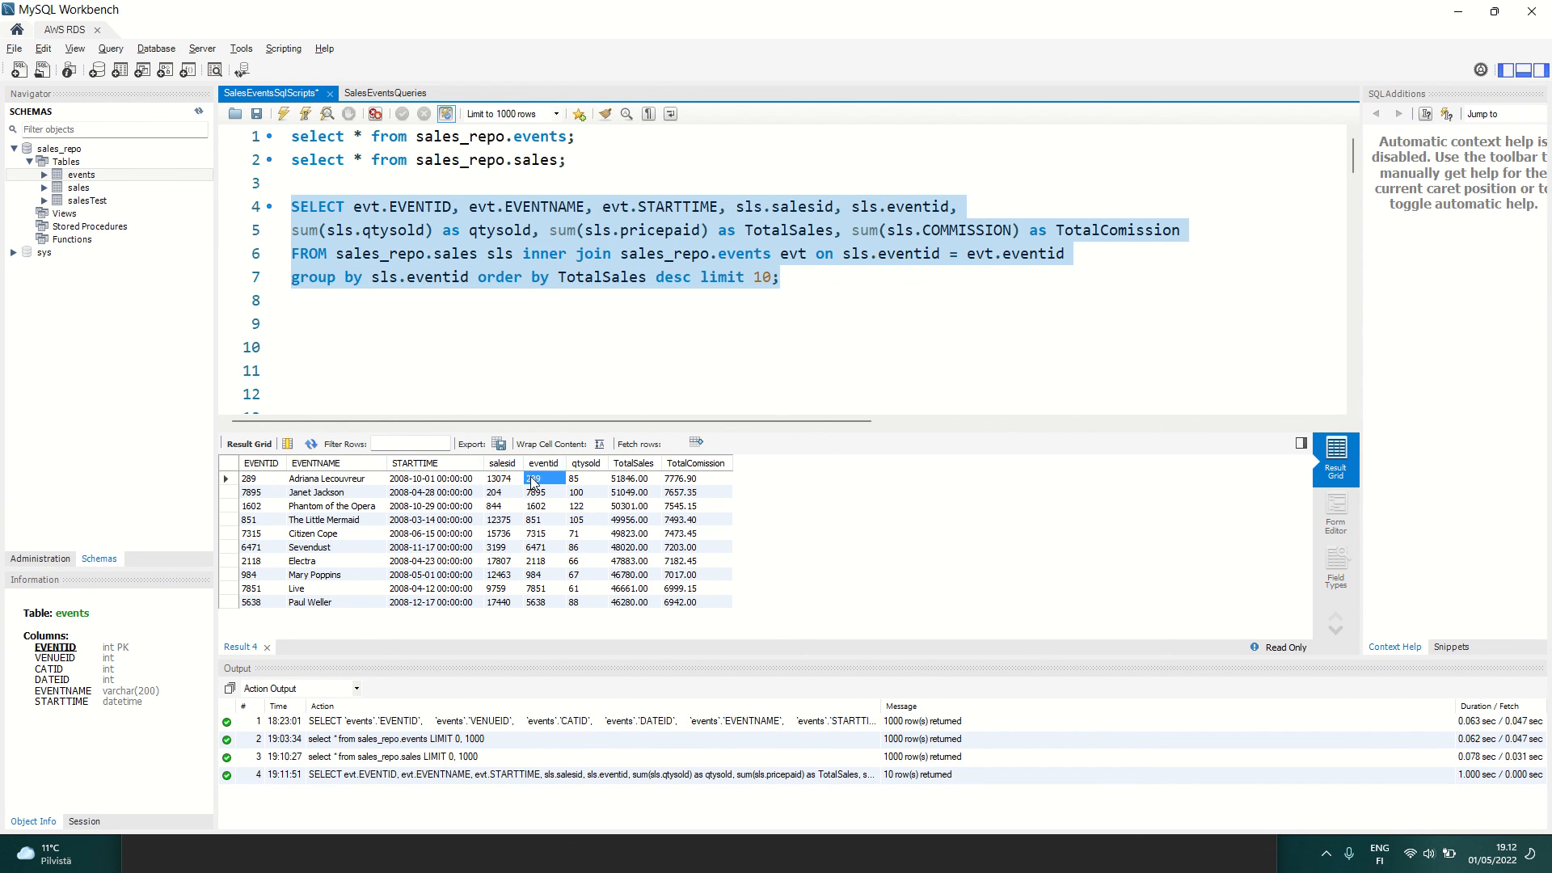
click(583, 482)
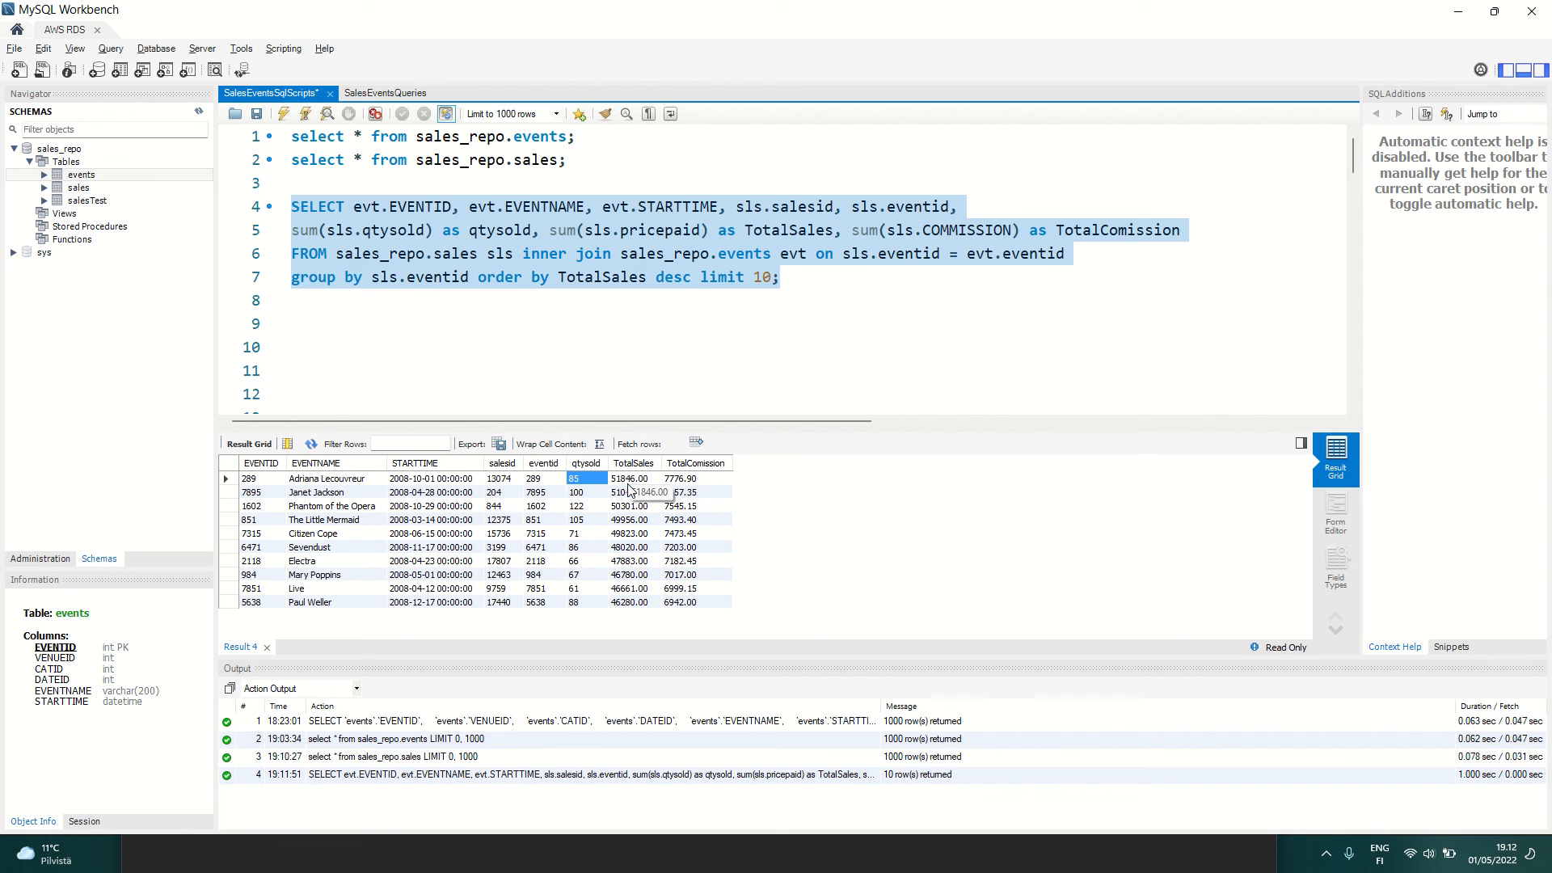
click(679, 478)
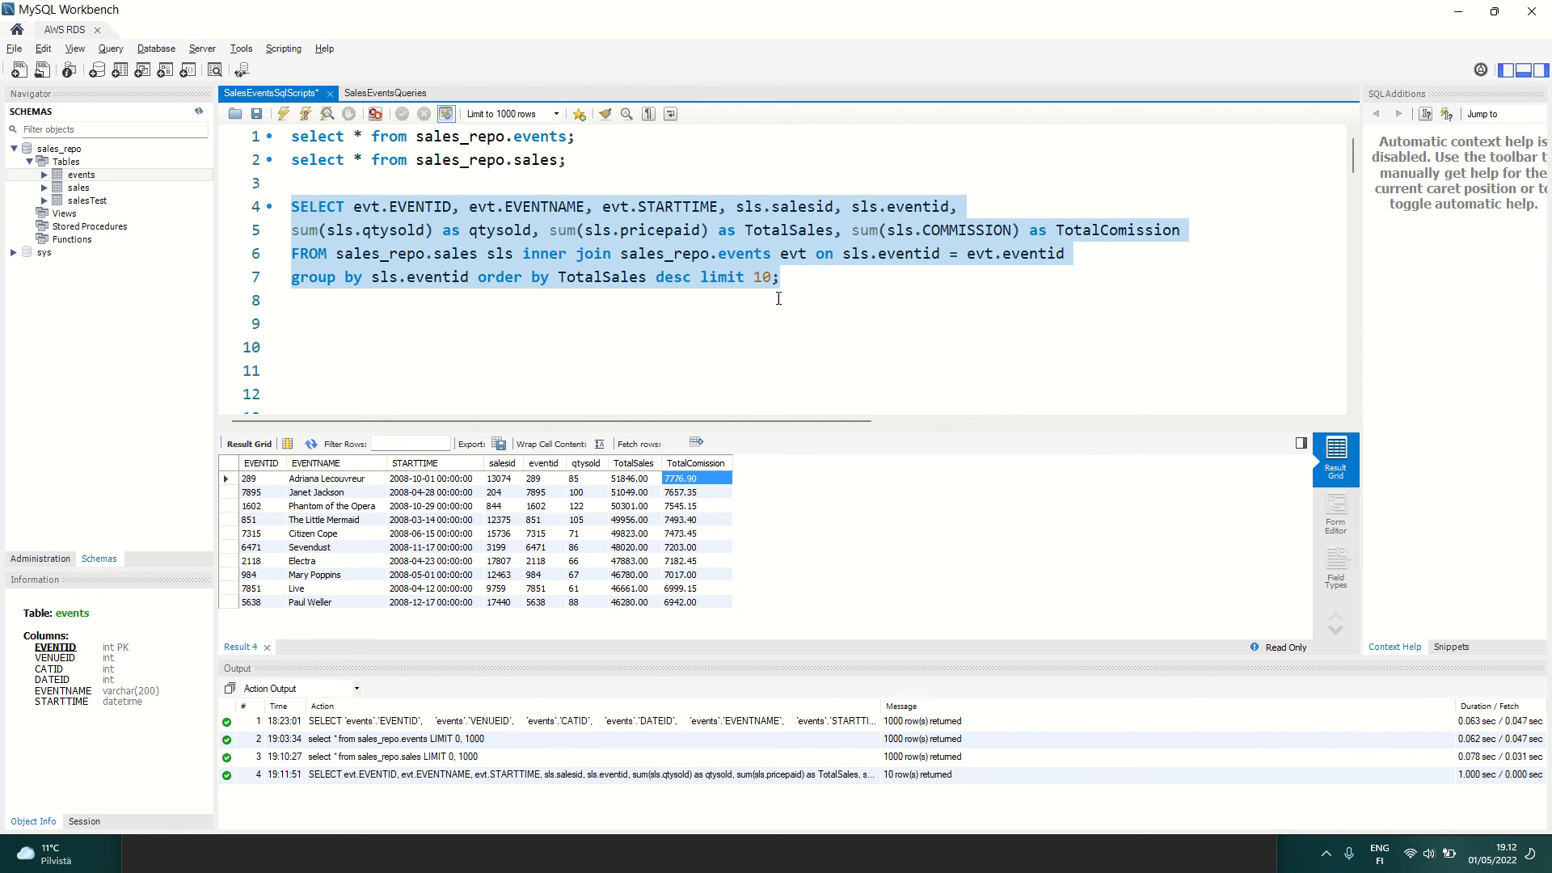
drag(811, 287, 288, 216)
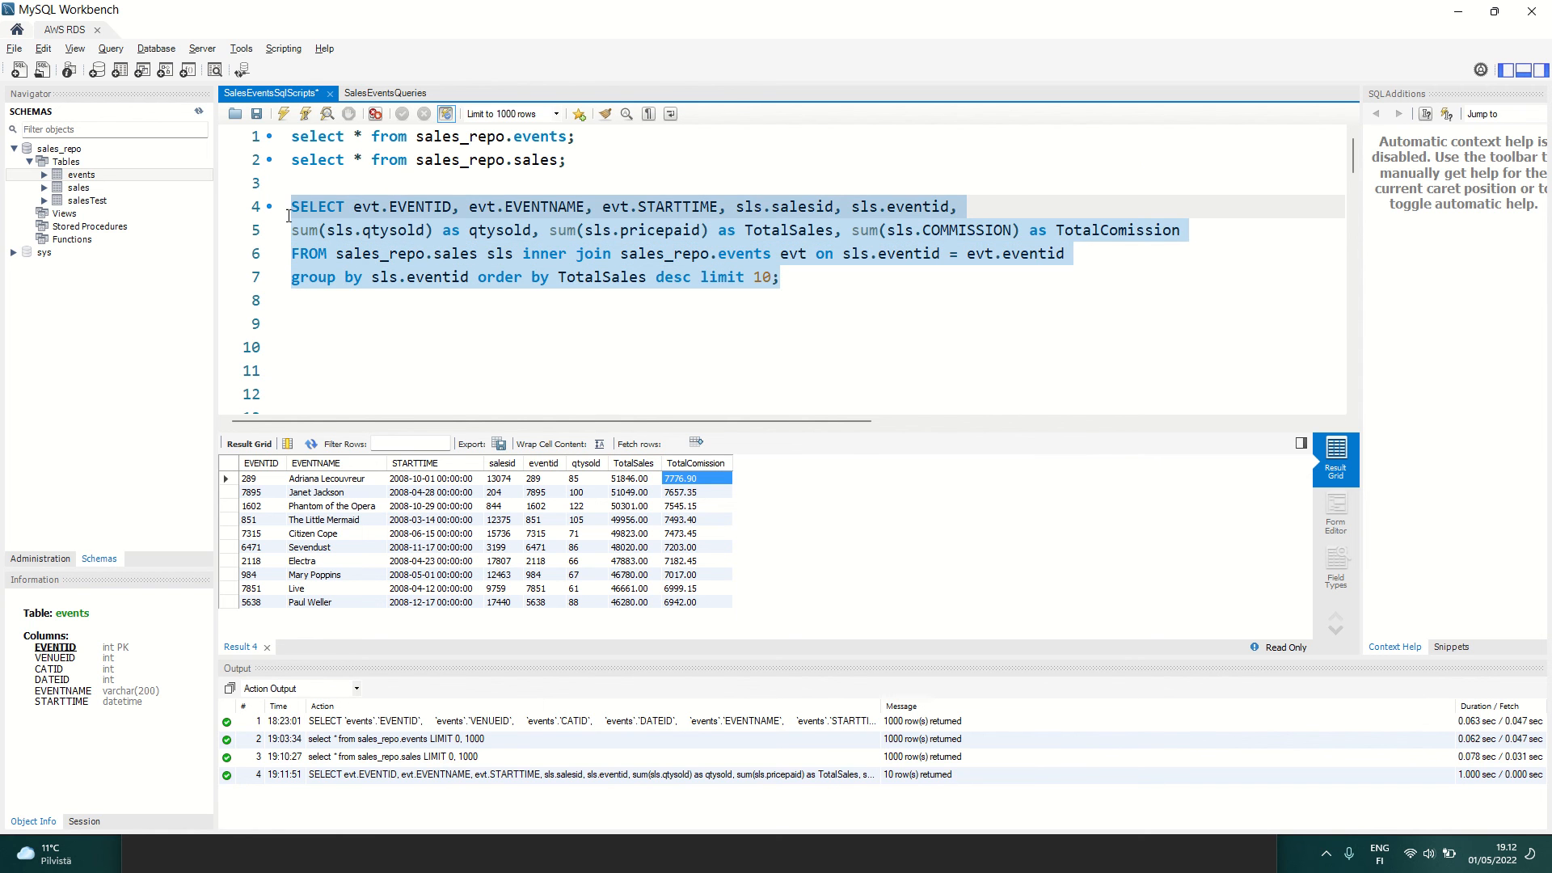
click(334, 331)
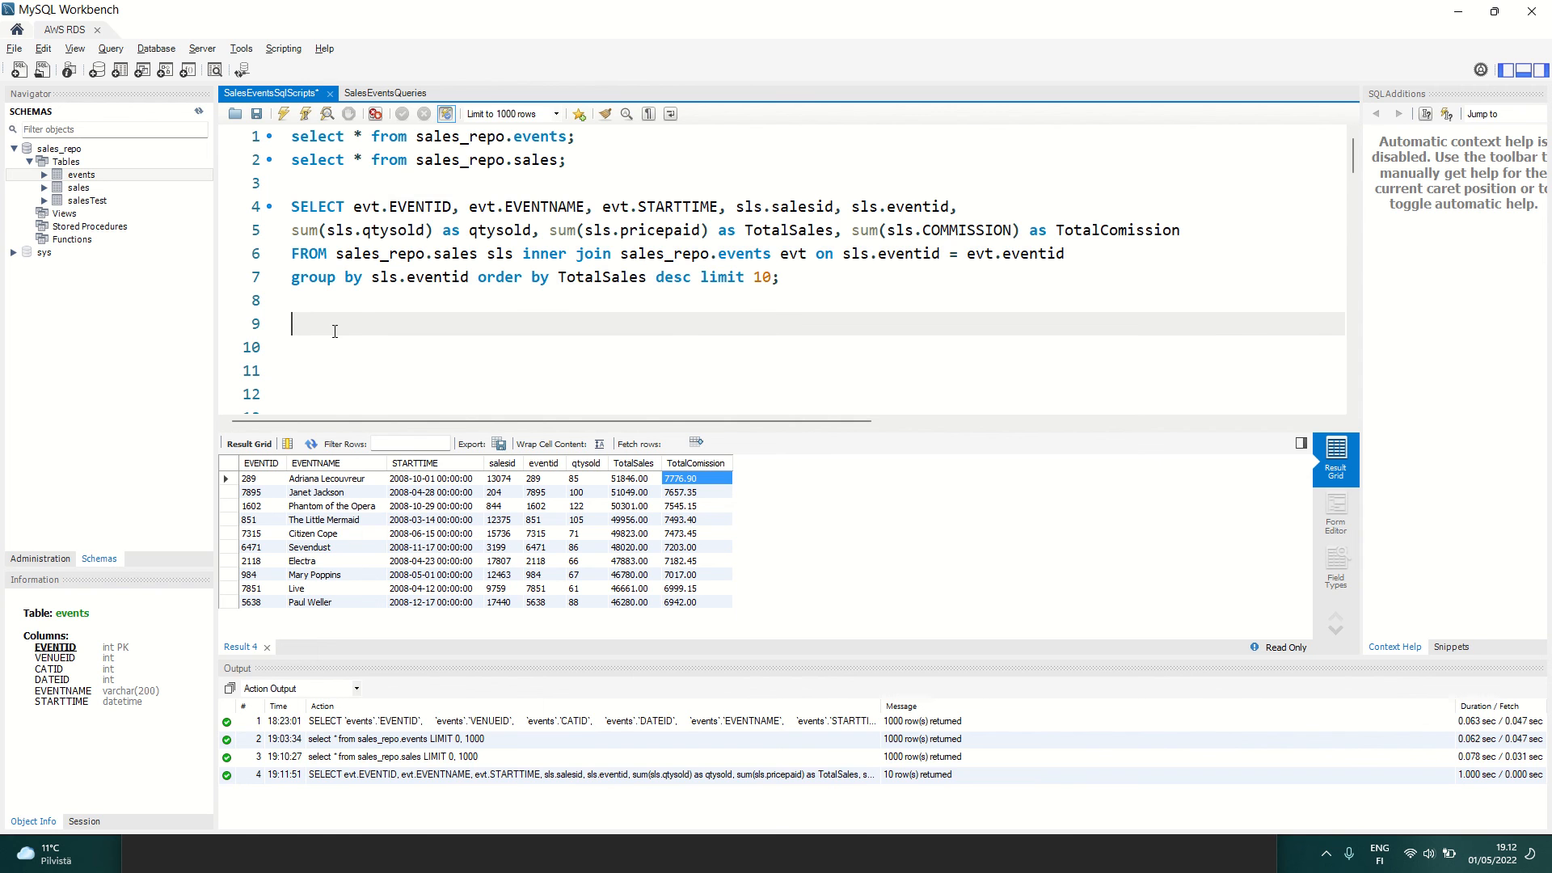
Step: Return to Chrome, leave the Glue job for the AWS Console Home and open the VPC service's list of your VPCs
key(alt+Tab)
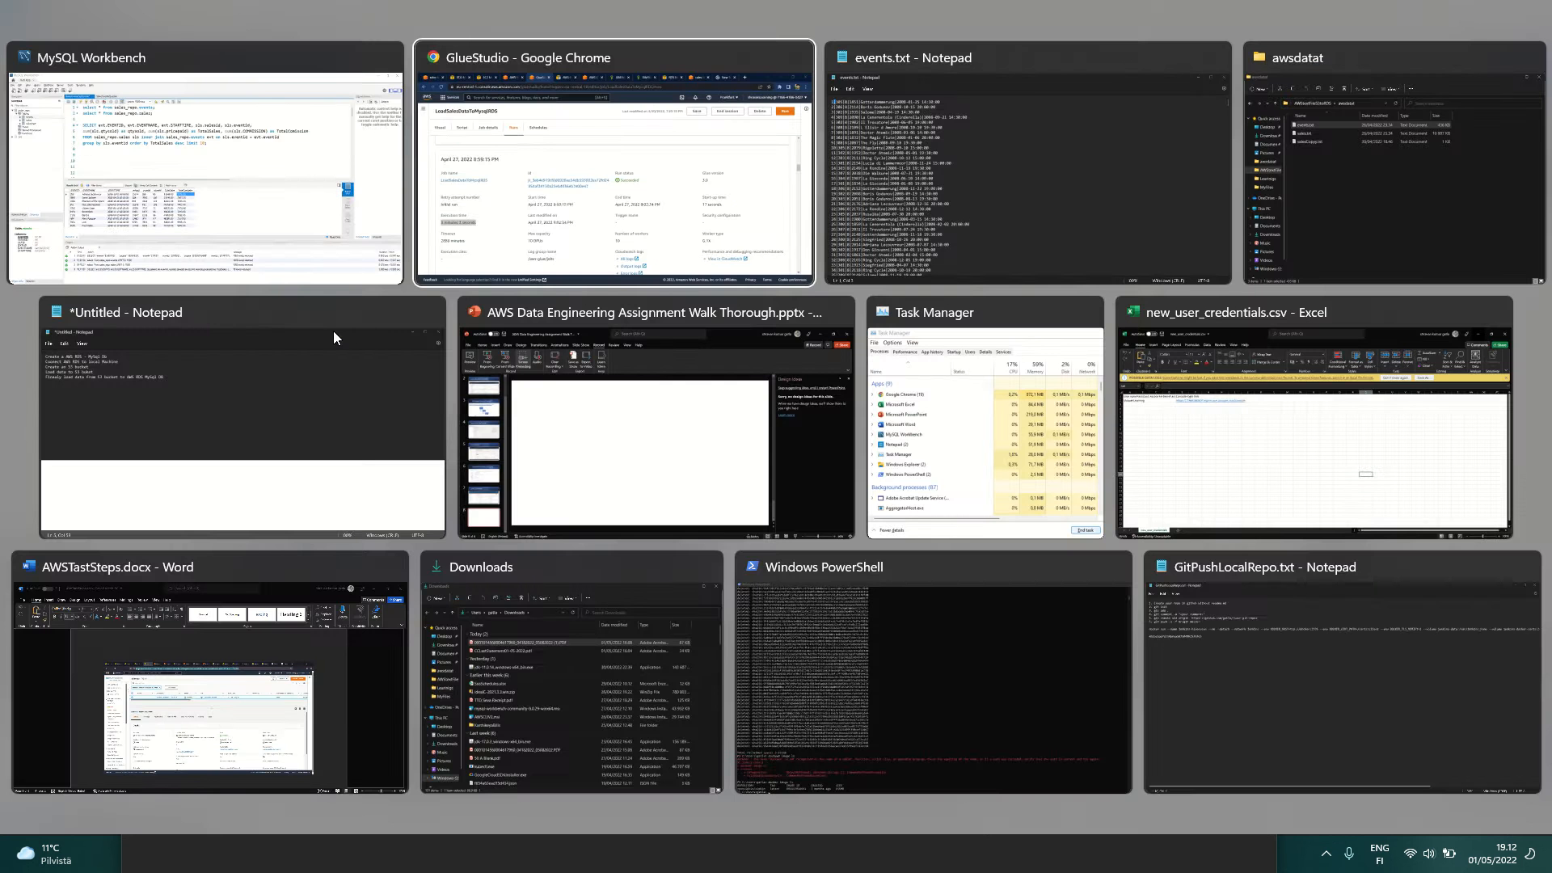
scroll(375, 303, up, 8)
scroll(374, 303, up, 15)
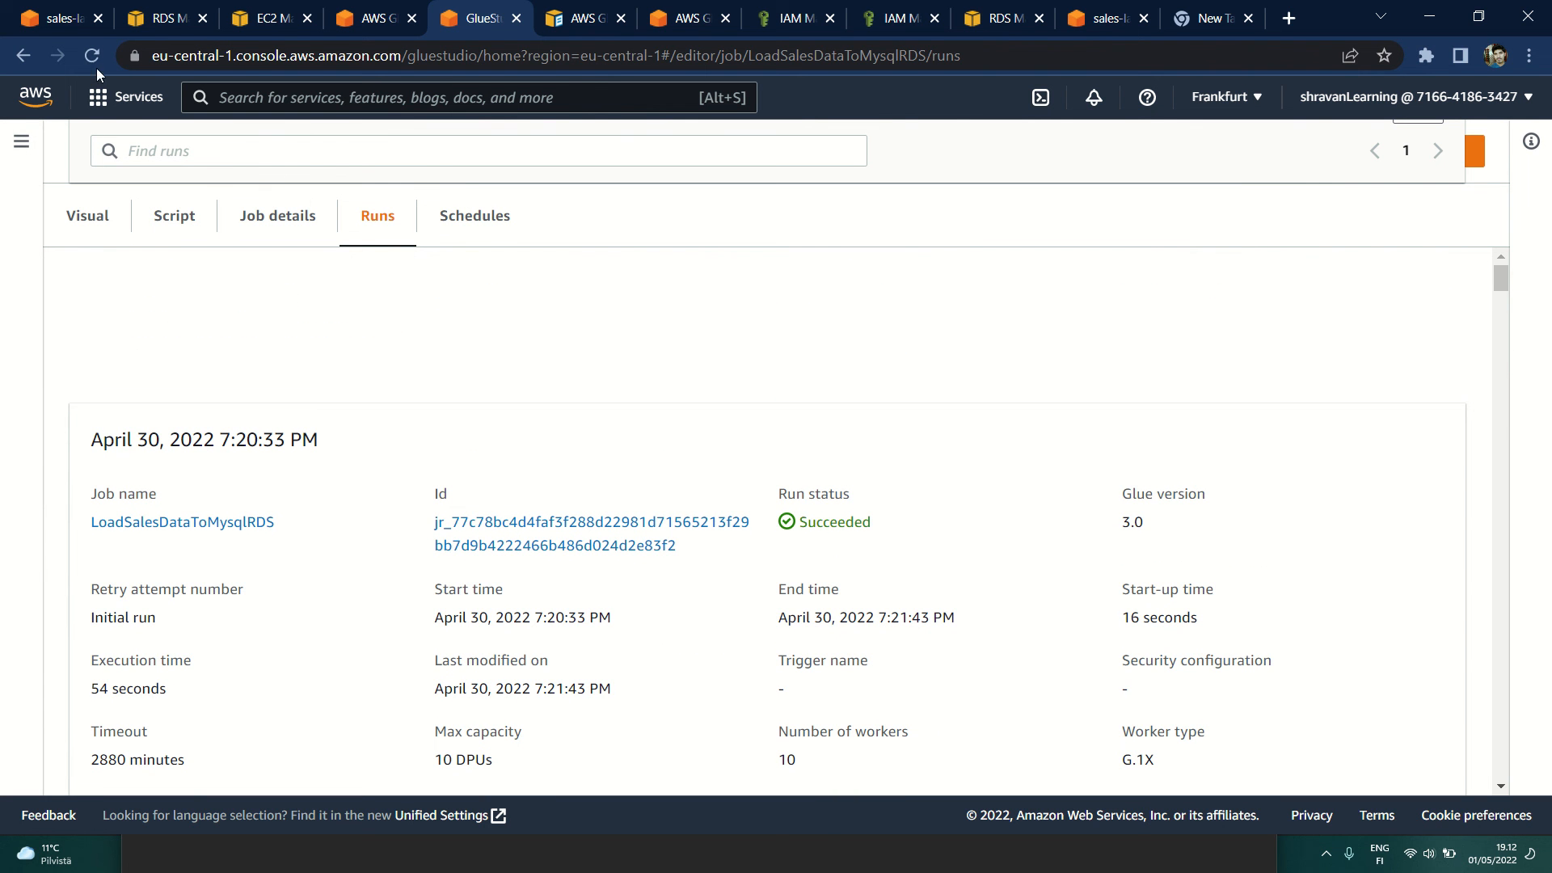
click(32, 97)
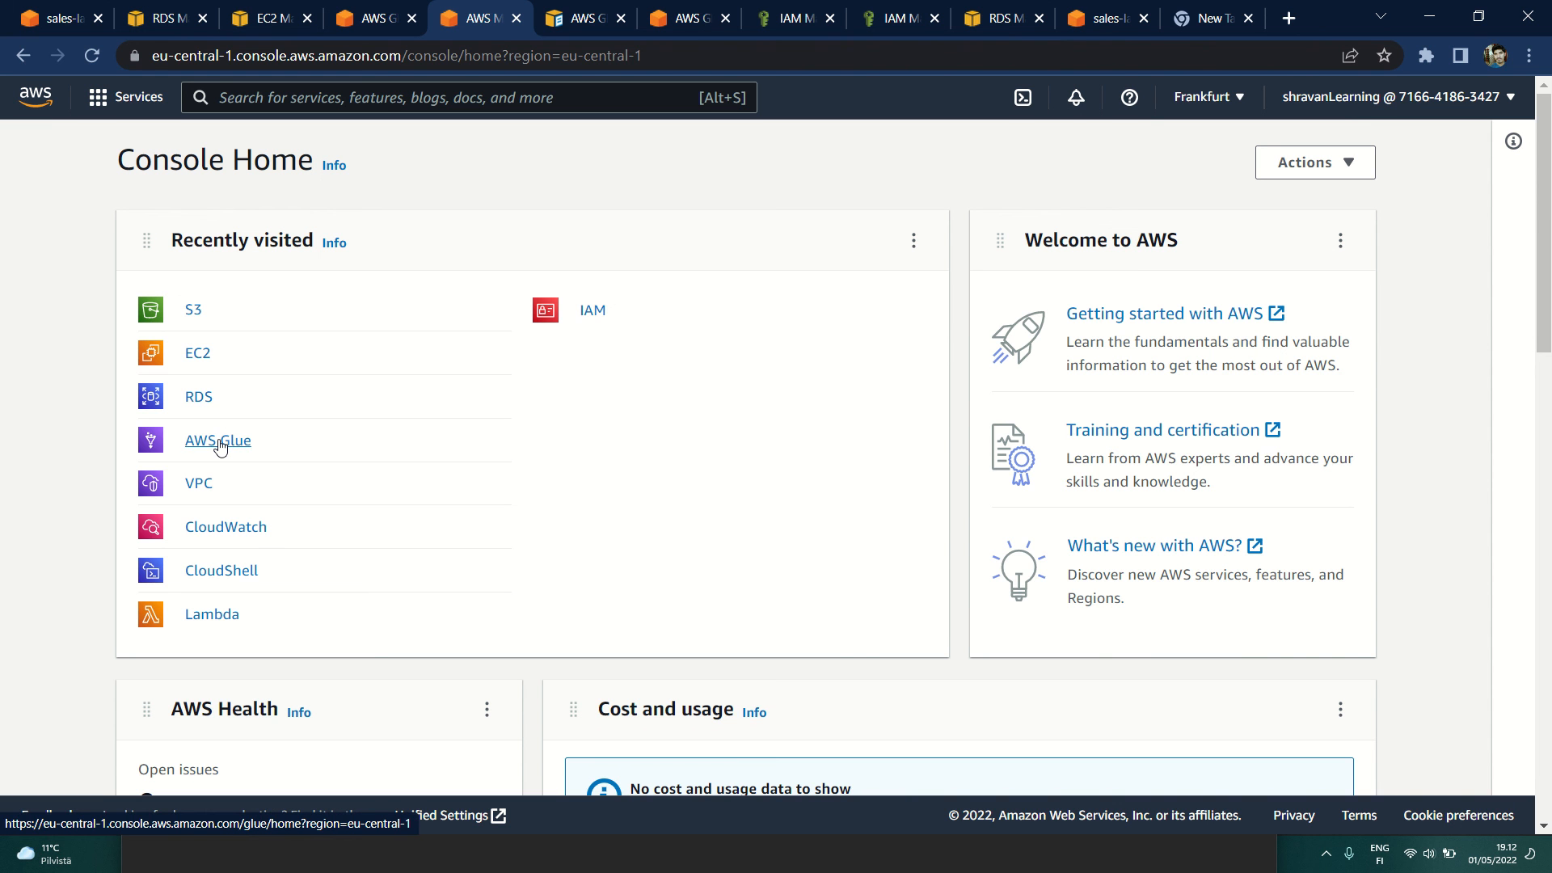
click(192, 490)
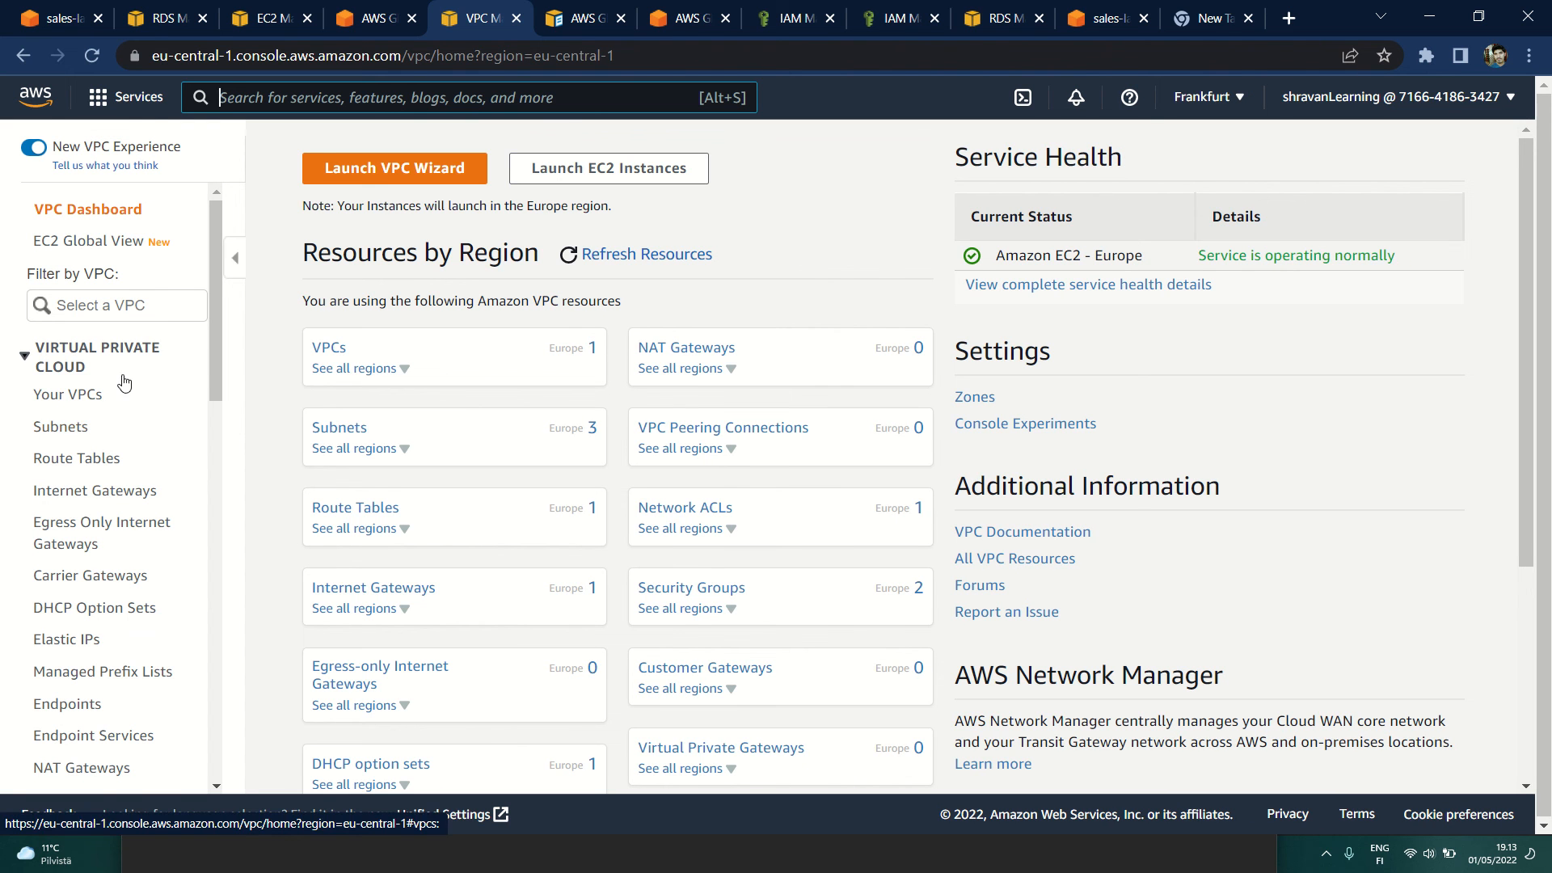
click(60, 403)
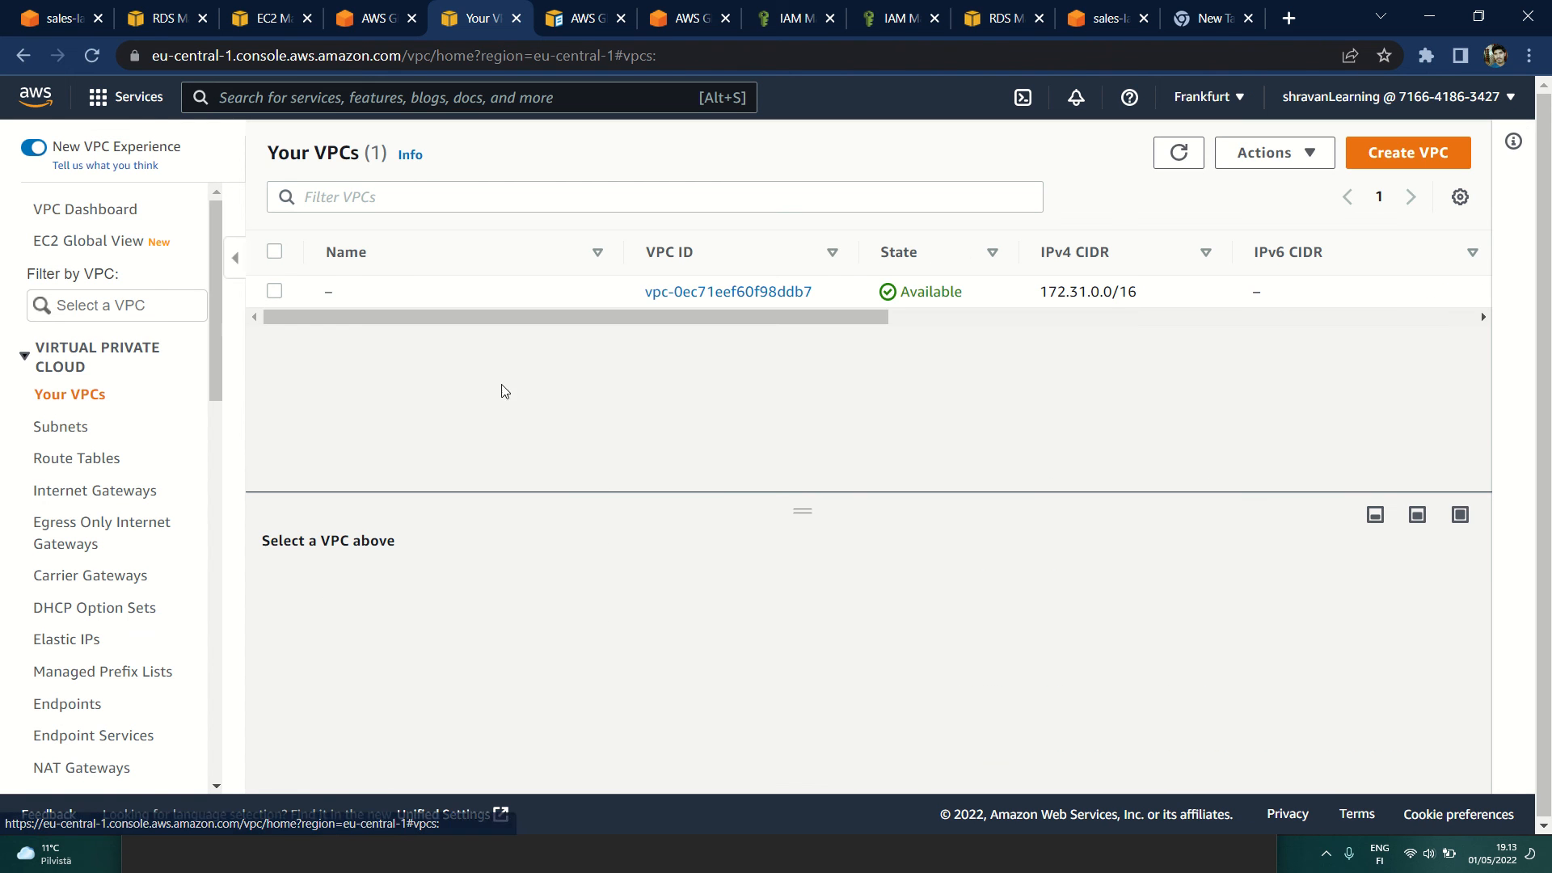
Step: Select the only VPC in the list, review its details and highlight its VPC ID
drag(644, 290, 826, 292)
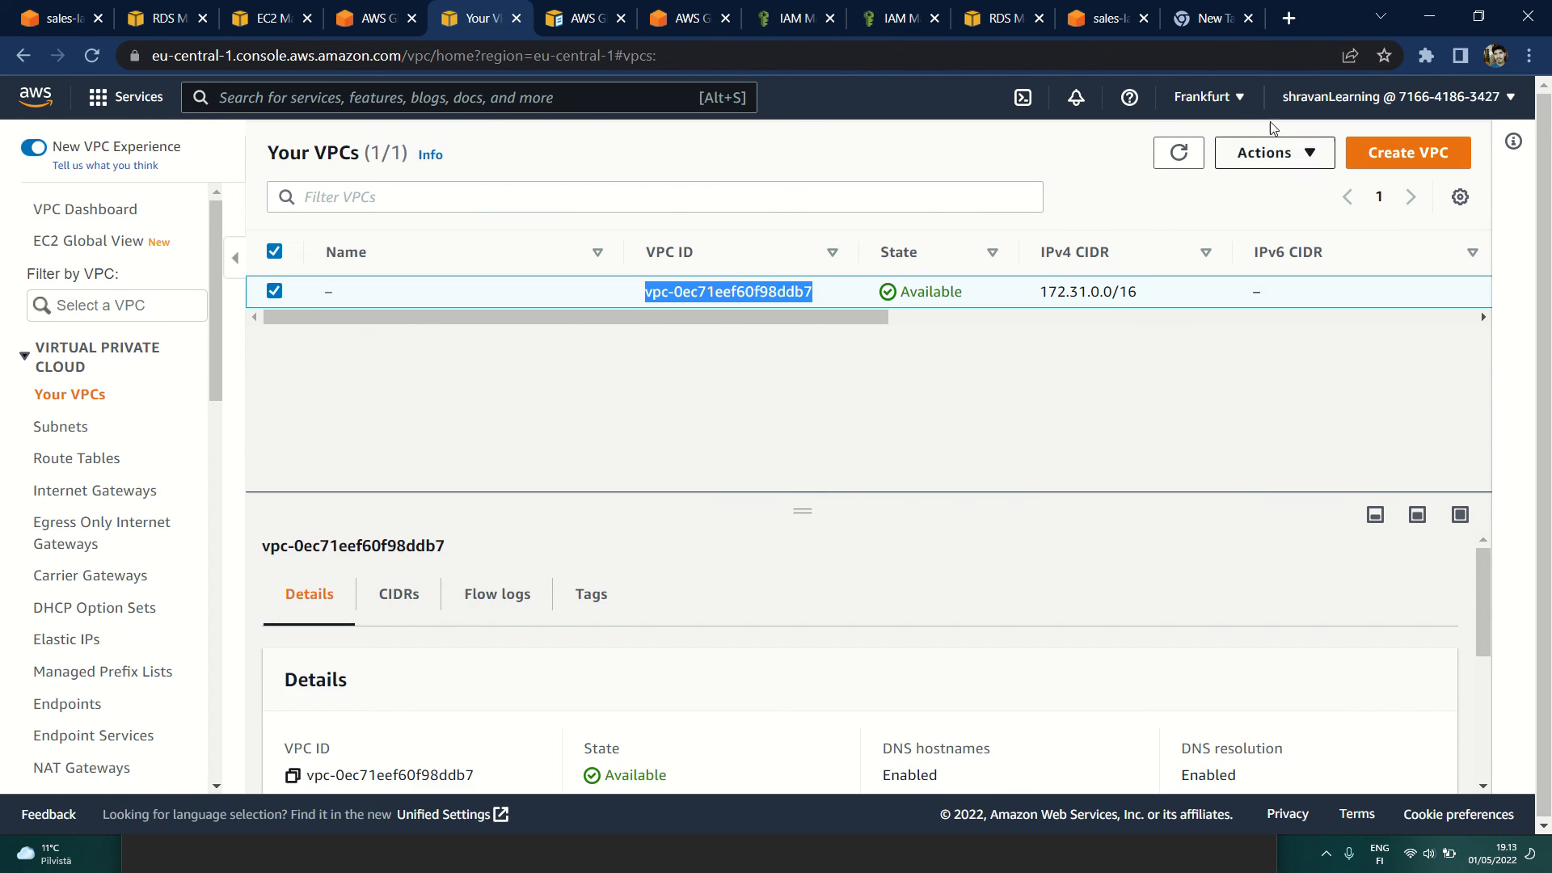
scroll(612, 650, down, 3)
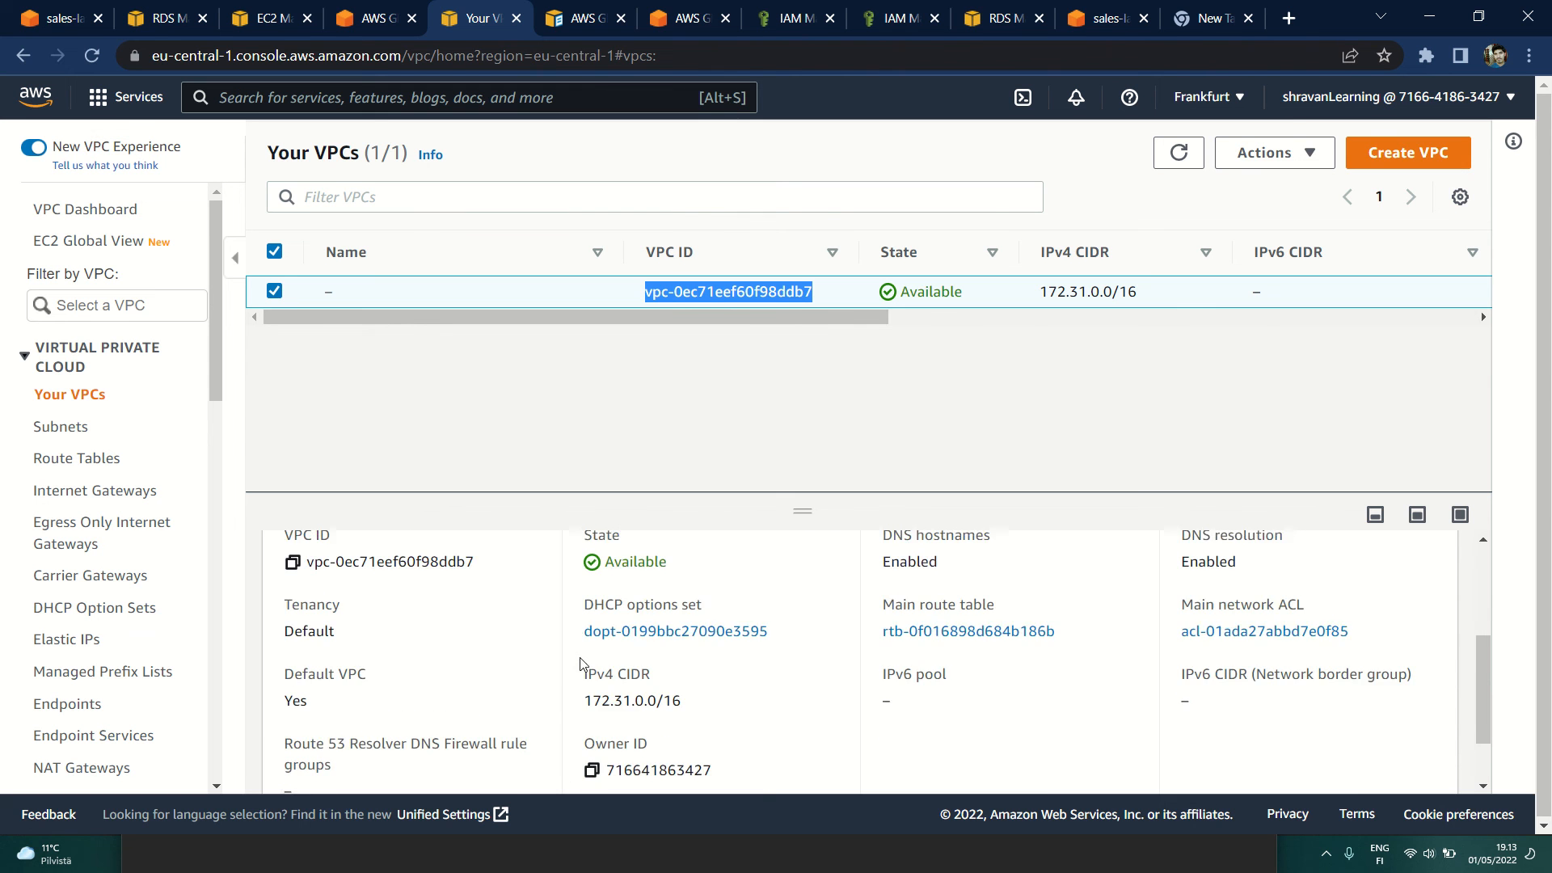
scroll(572, 645, up, 3)
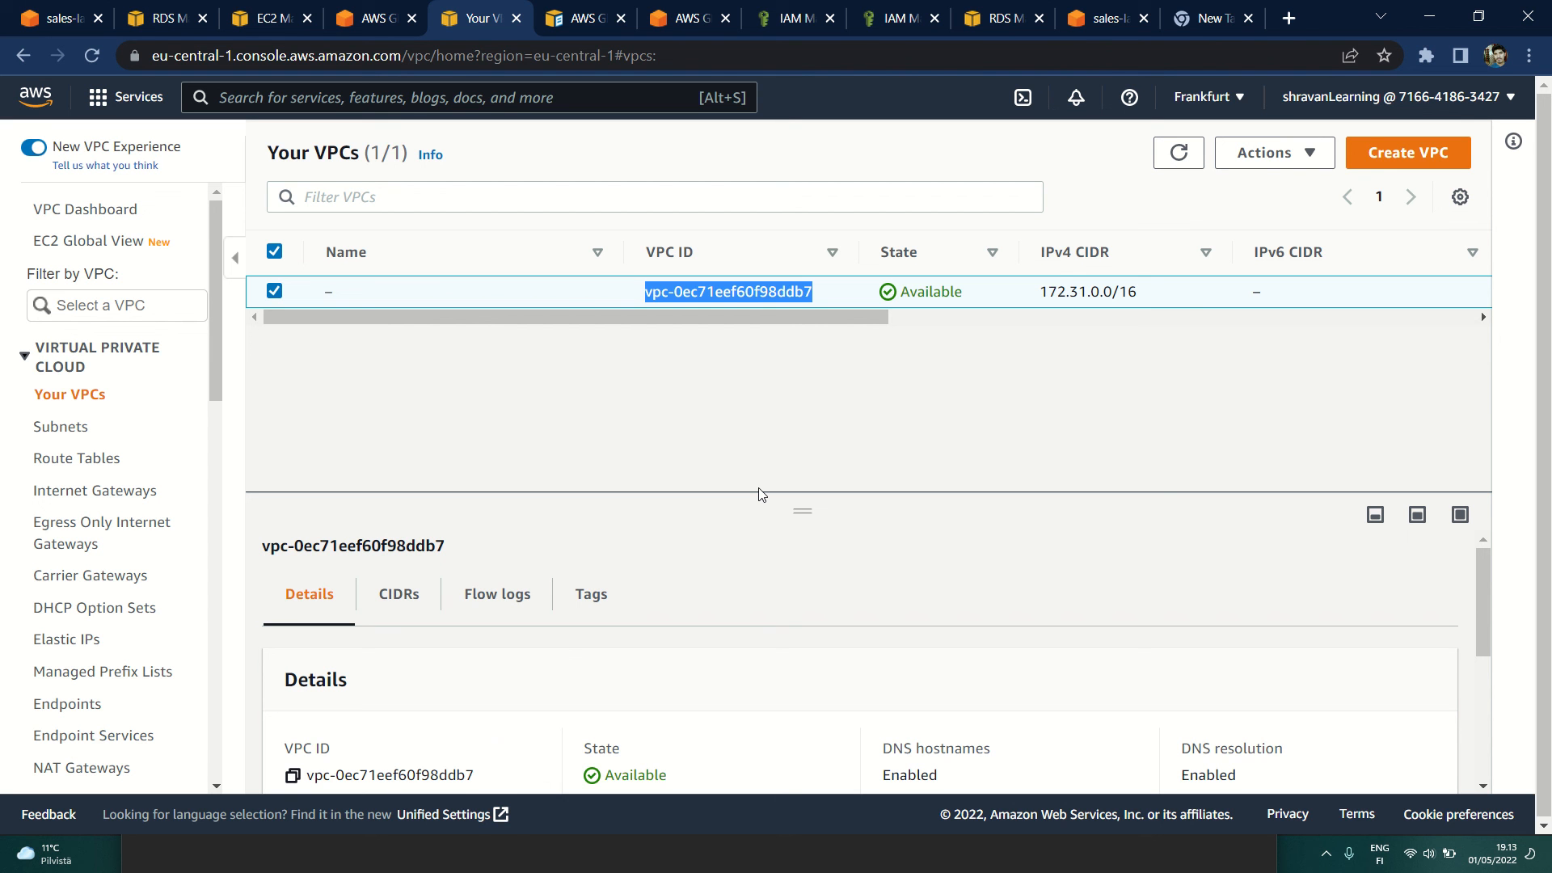
click(829, 299)
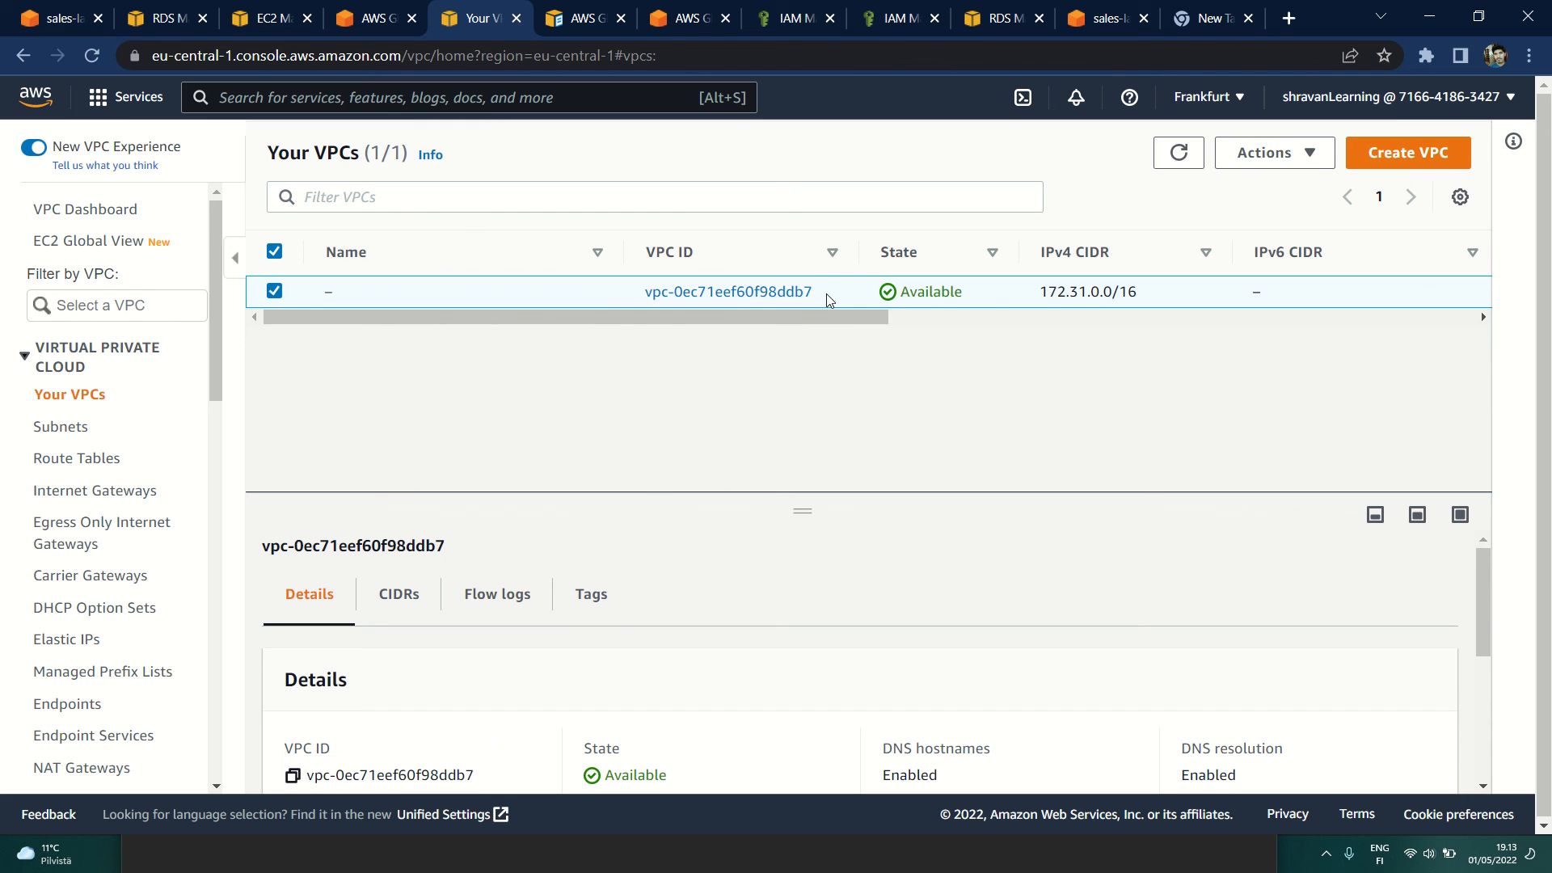
drag(632, 299, 823, 299)
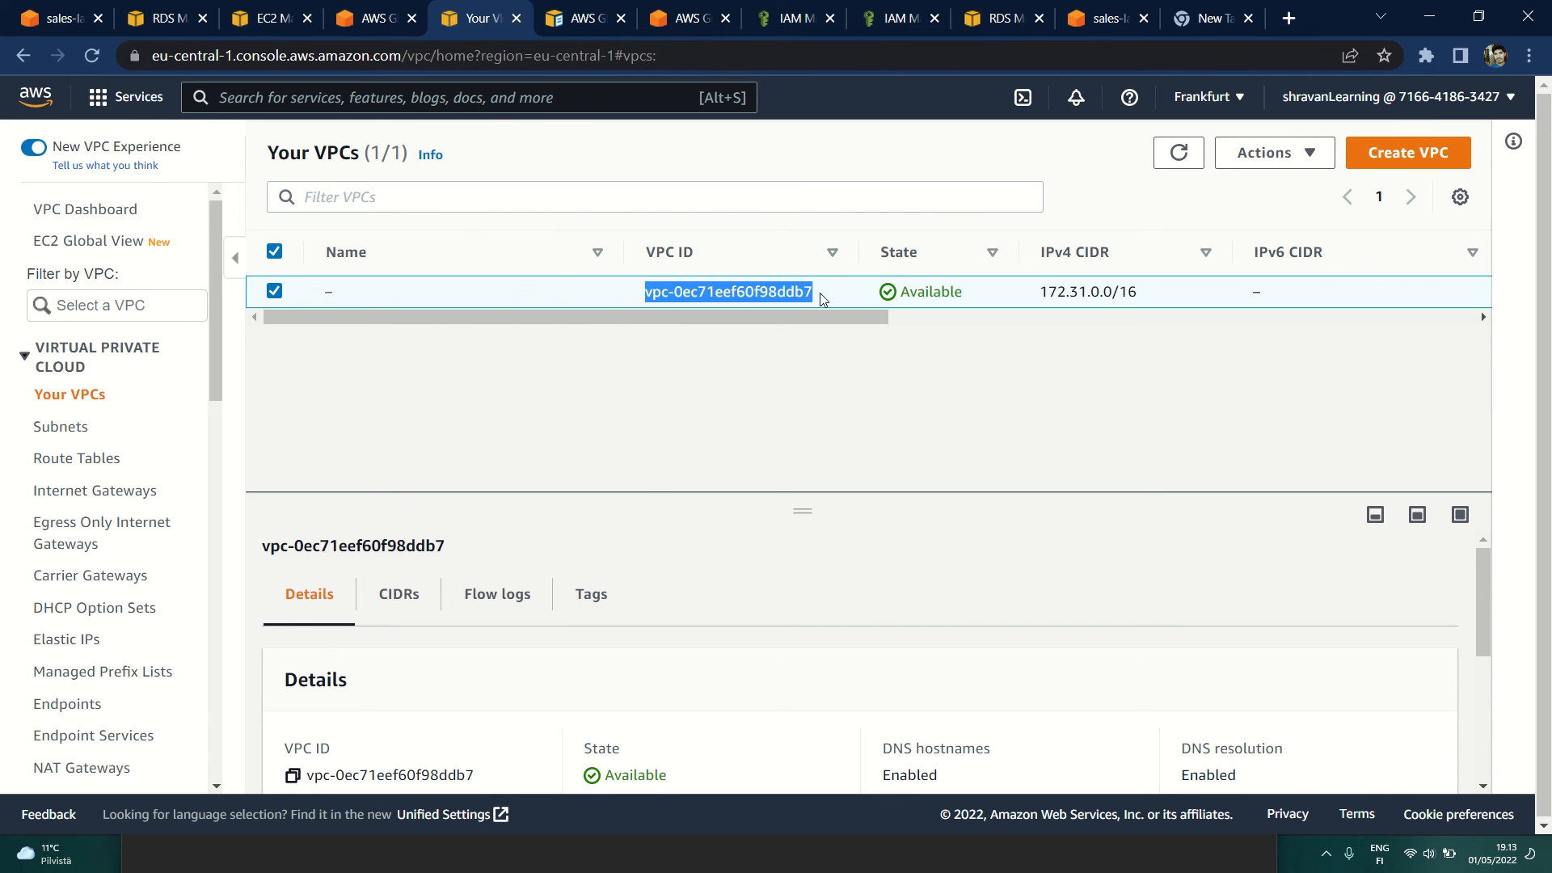
click(780, 356)
Step: Open the rds-securityGroup security group and review its details, inbound rules and outbound rules
scroll(114, 575, down, 3)
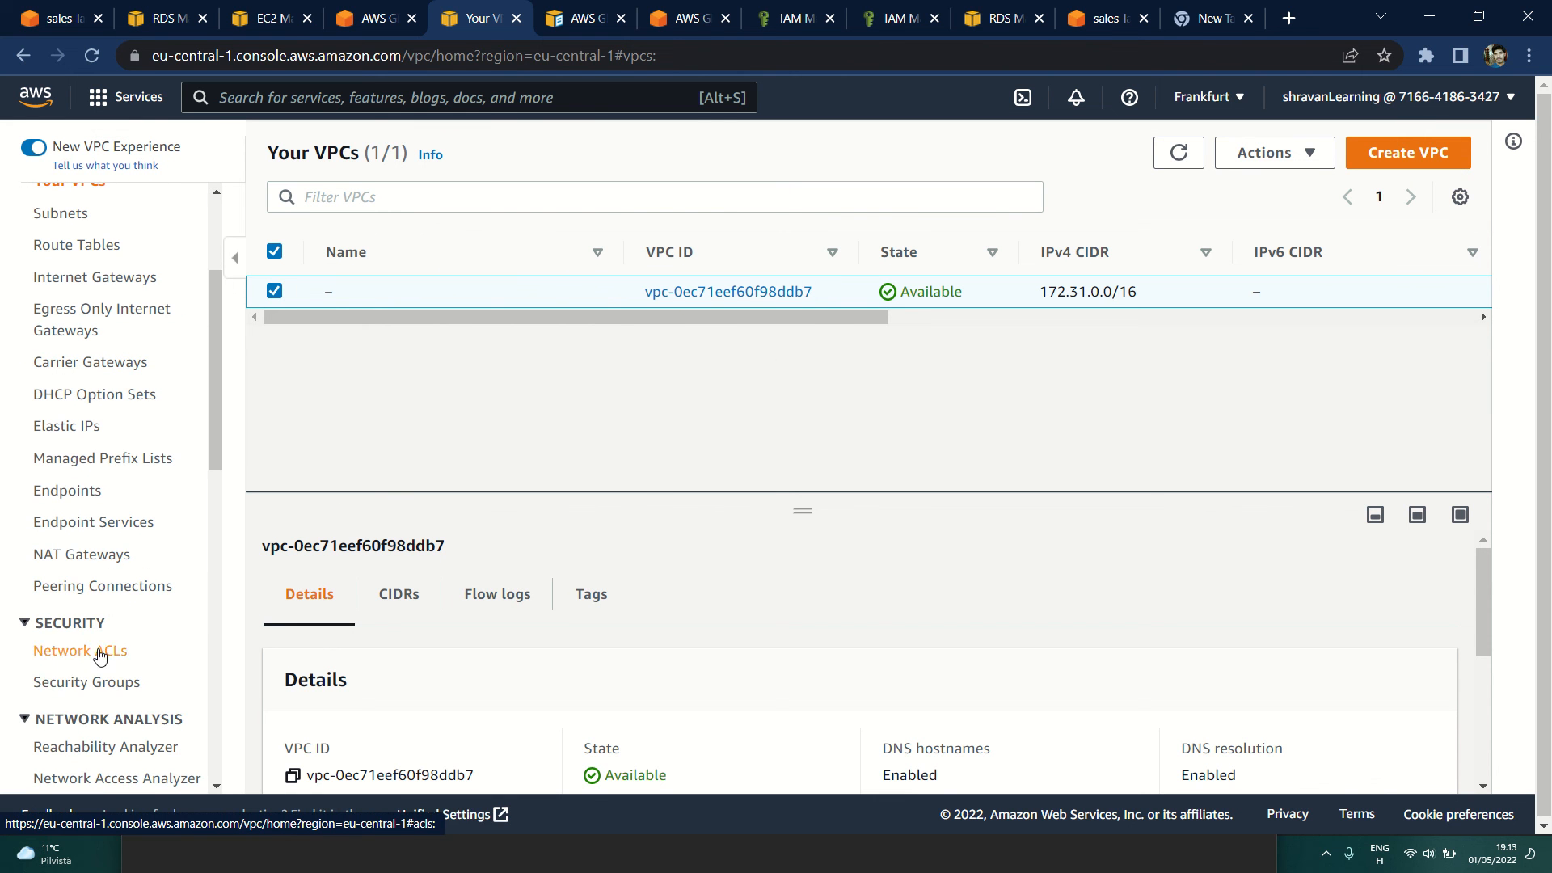
click(89, 682)
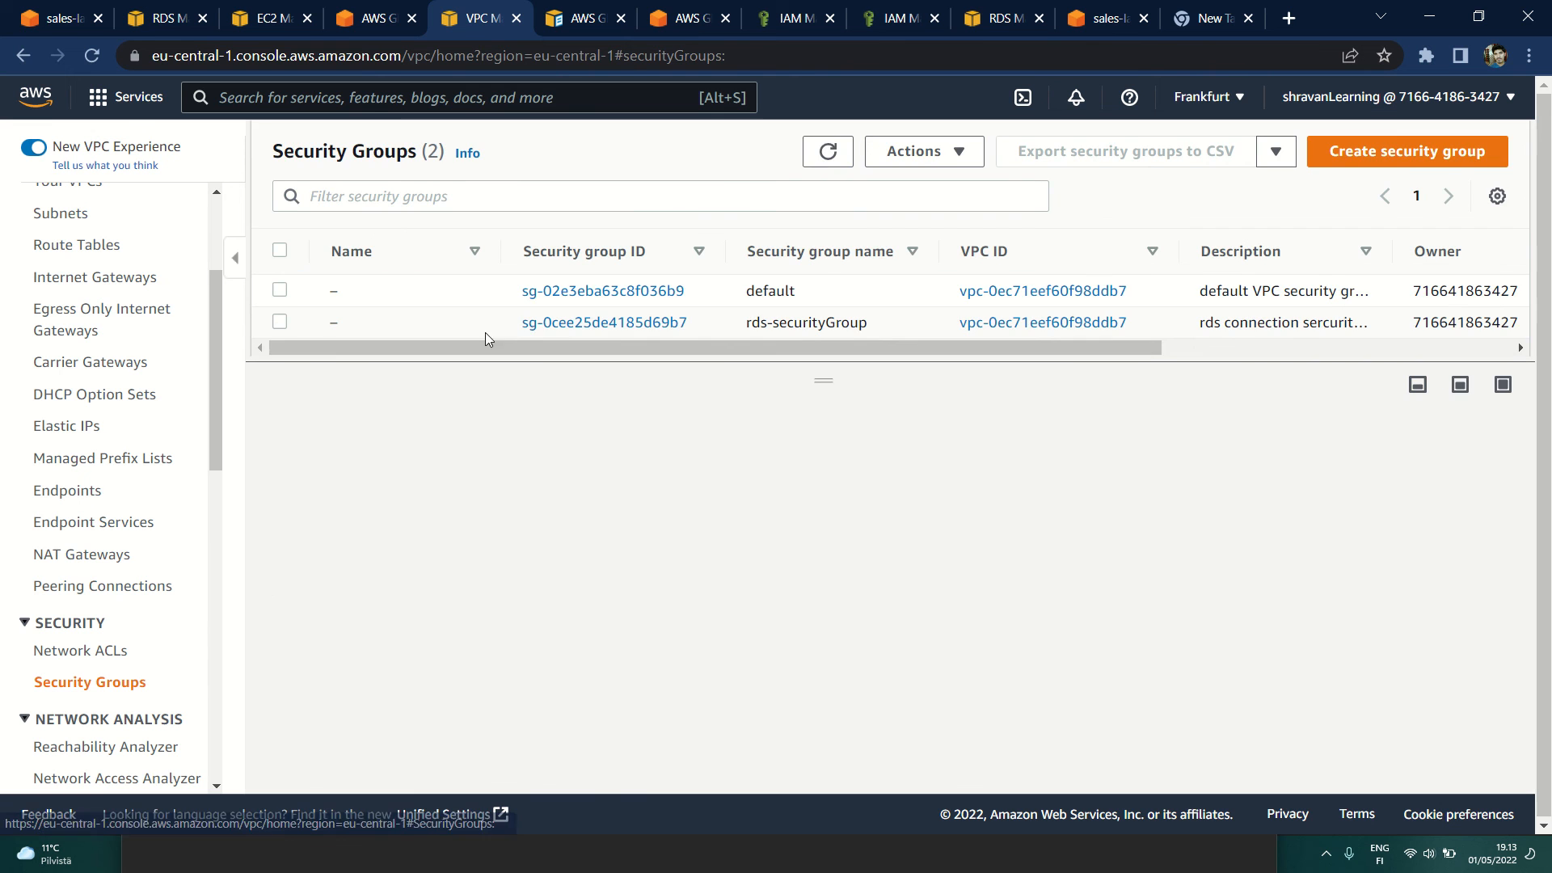
click(621, 324)
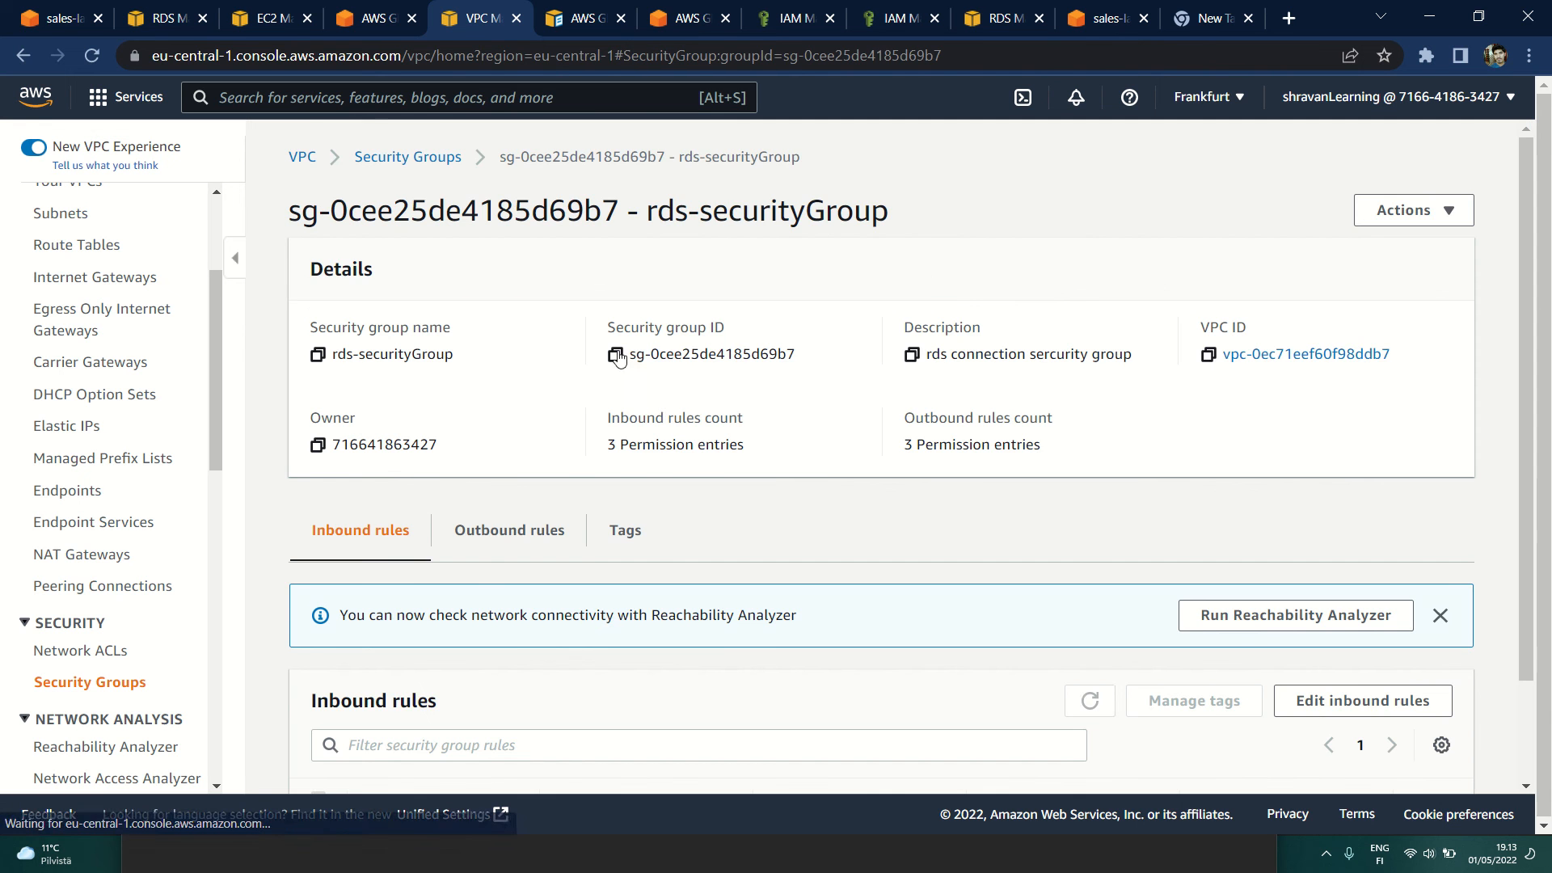
scroll(589, 544, down, 3)
scroll(589, 547, up, 3)
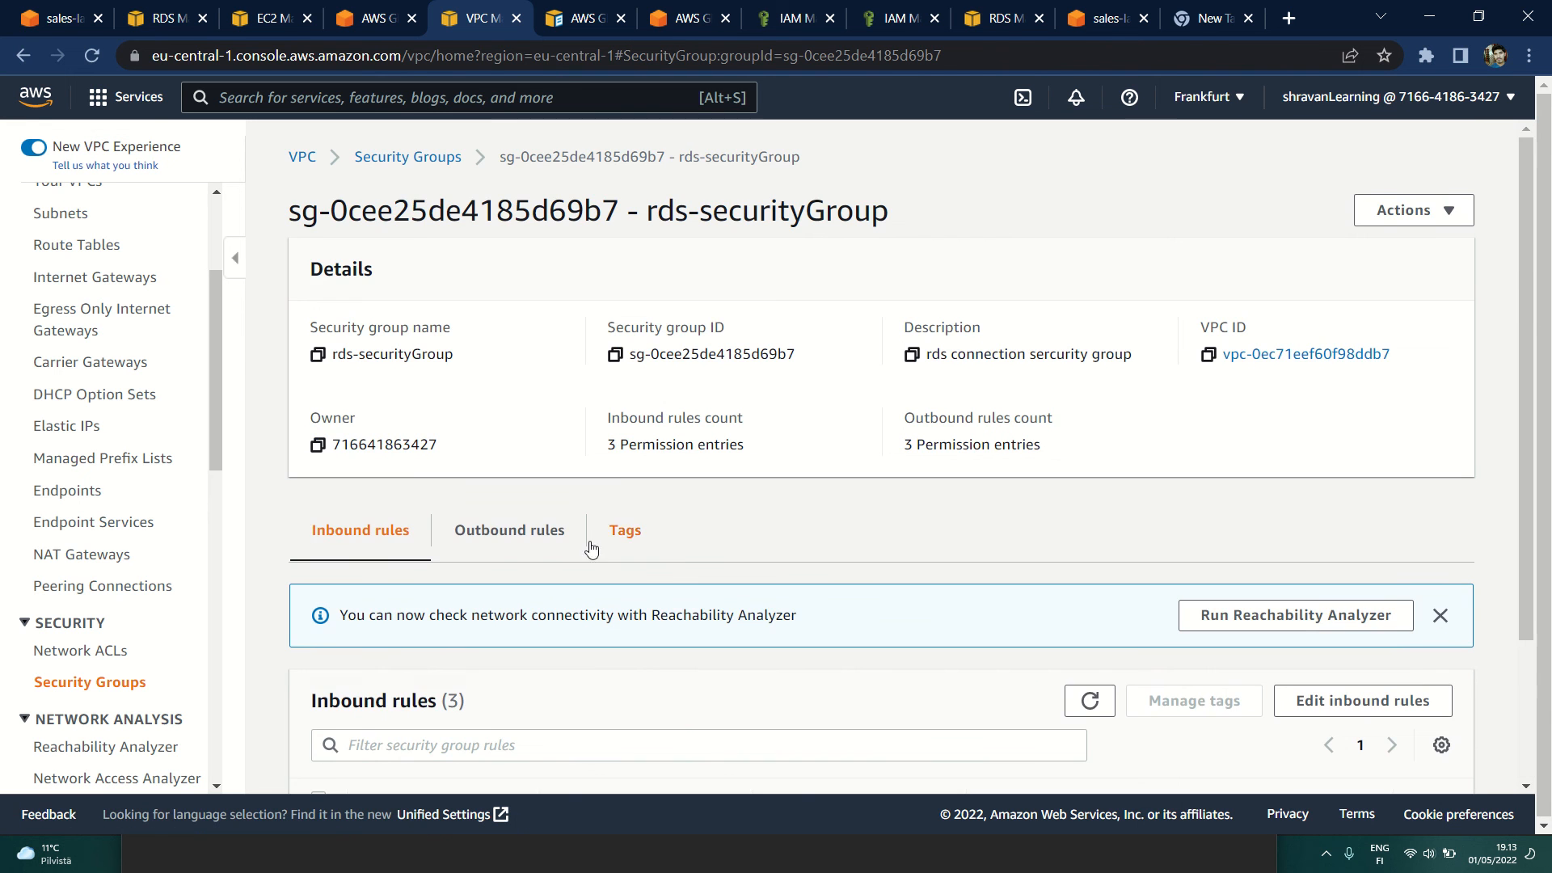
click(509, 530)
scroll(633, 572, down, 3)
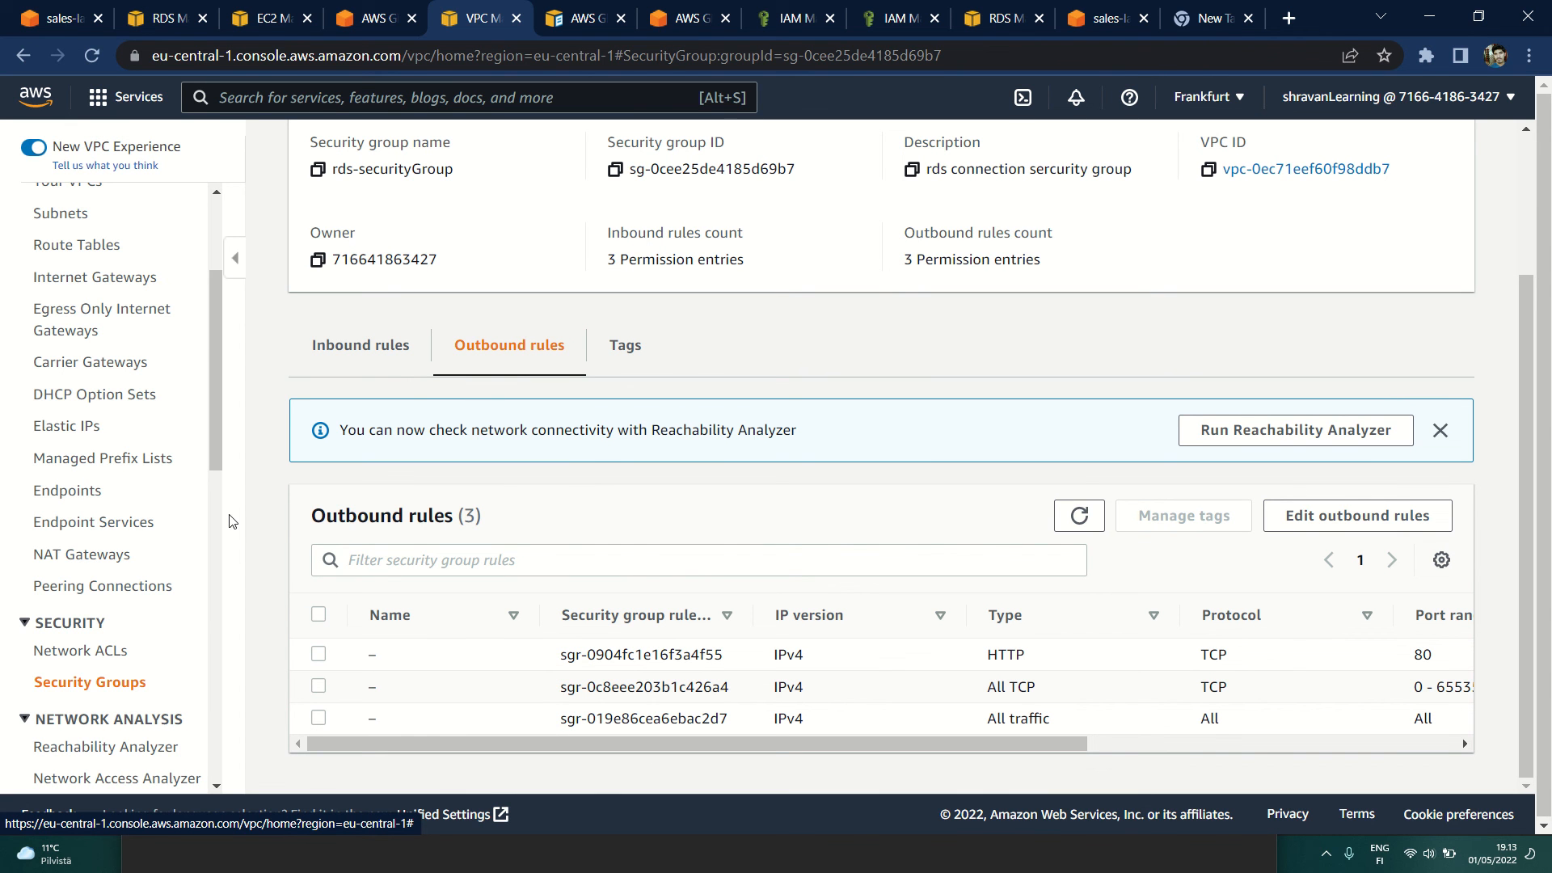
Step: View the VPC's subnets list and its route tables list
drag(224, 458, 227, 426)
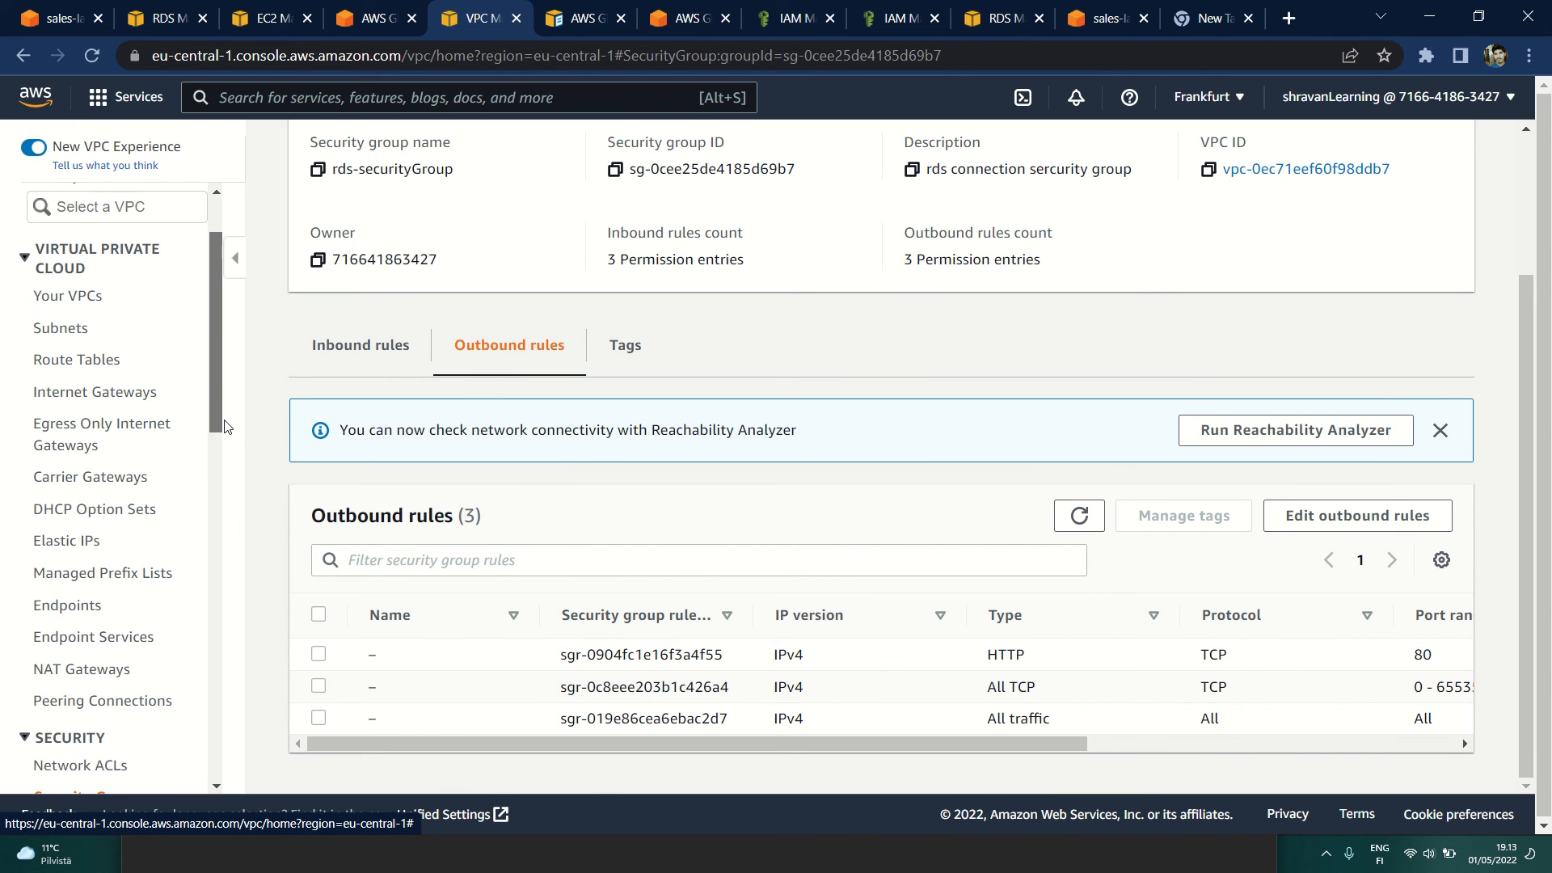
click(59, 364)
click(58, 329)
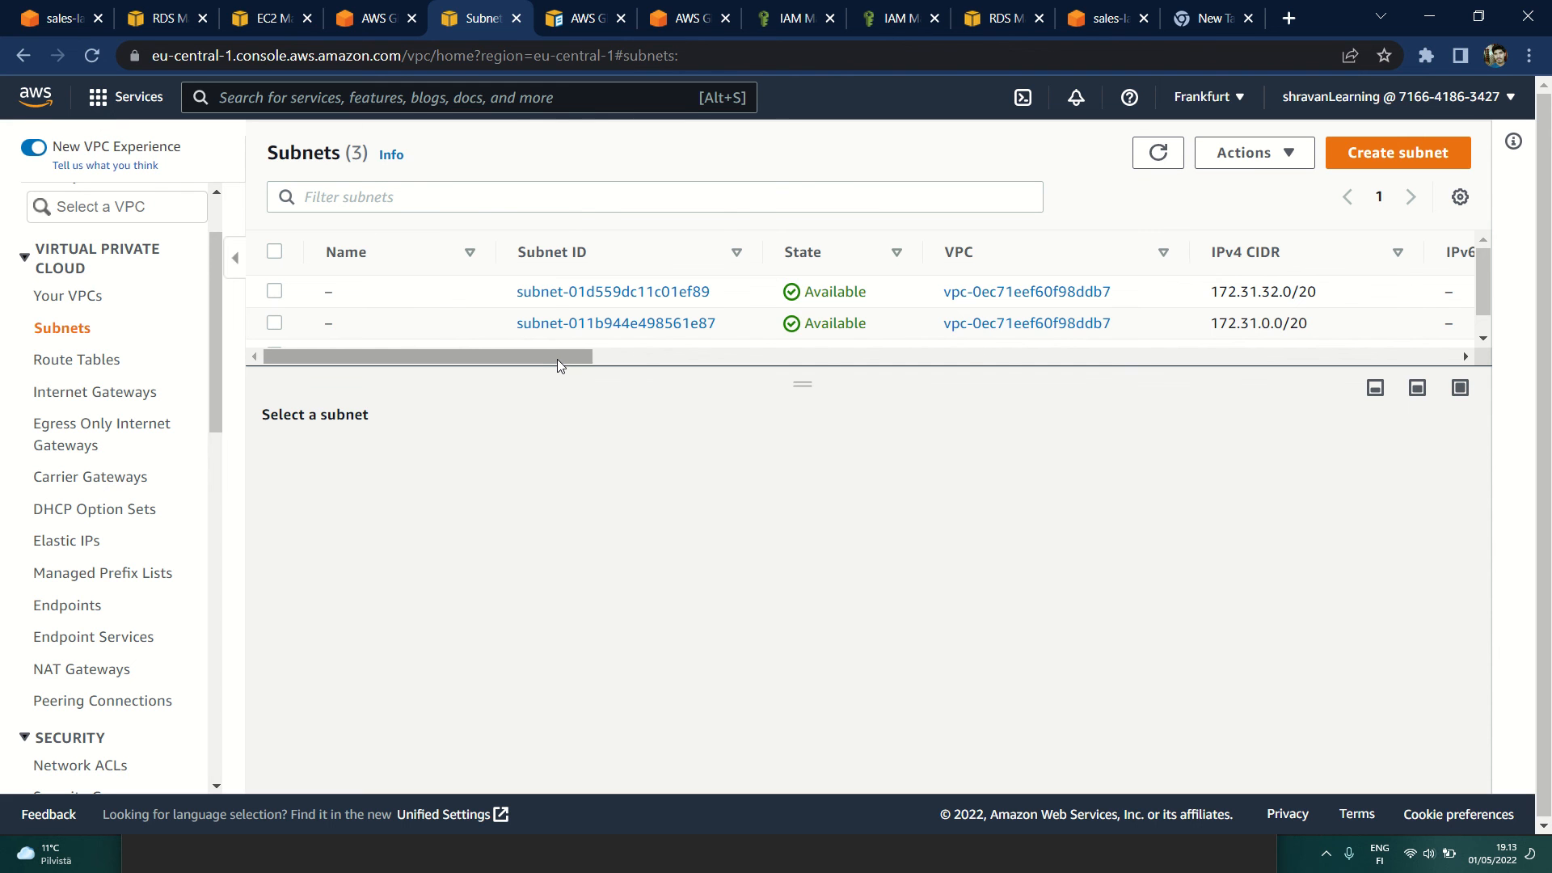
drag(557, 361, 378, 370)
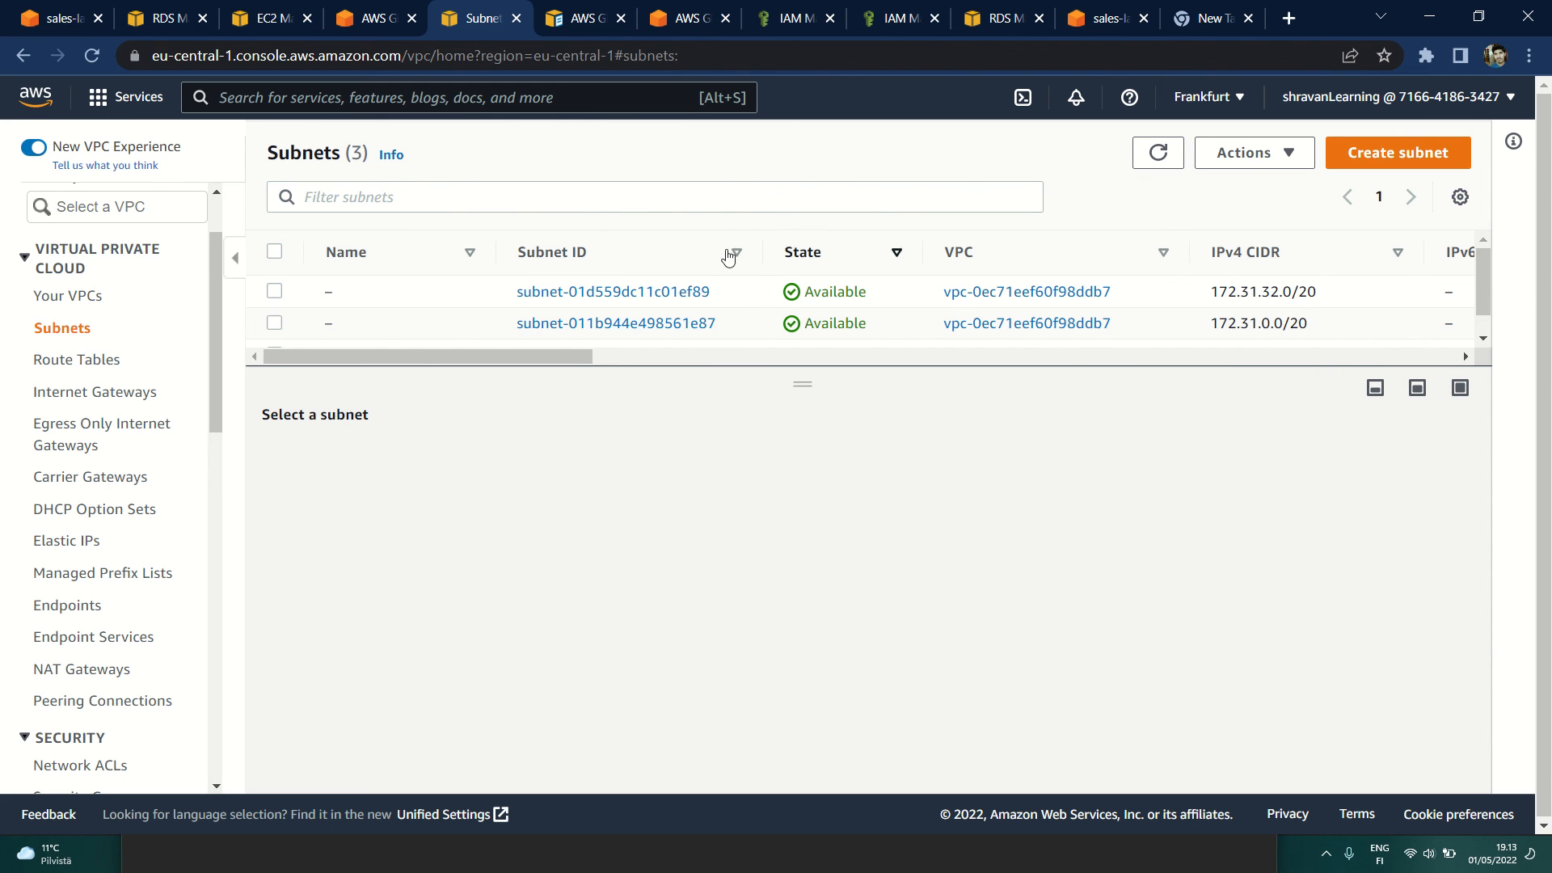
click(93, 360)
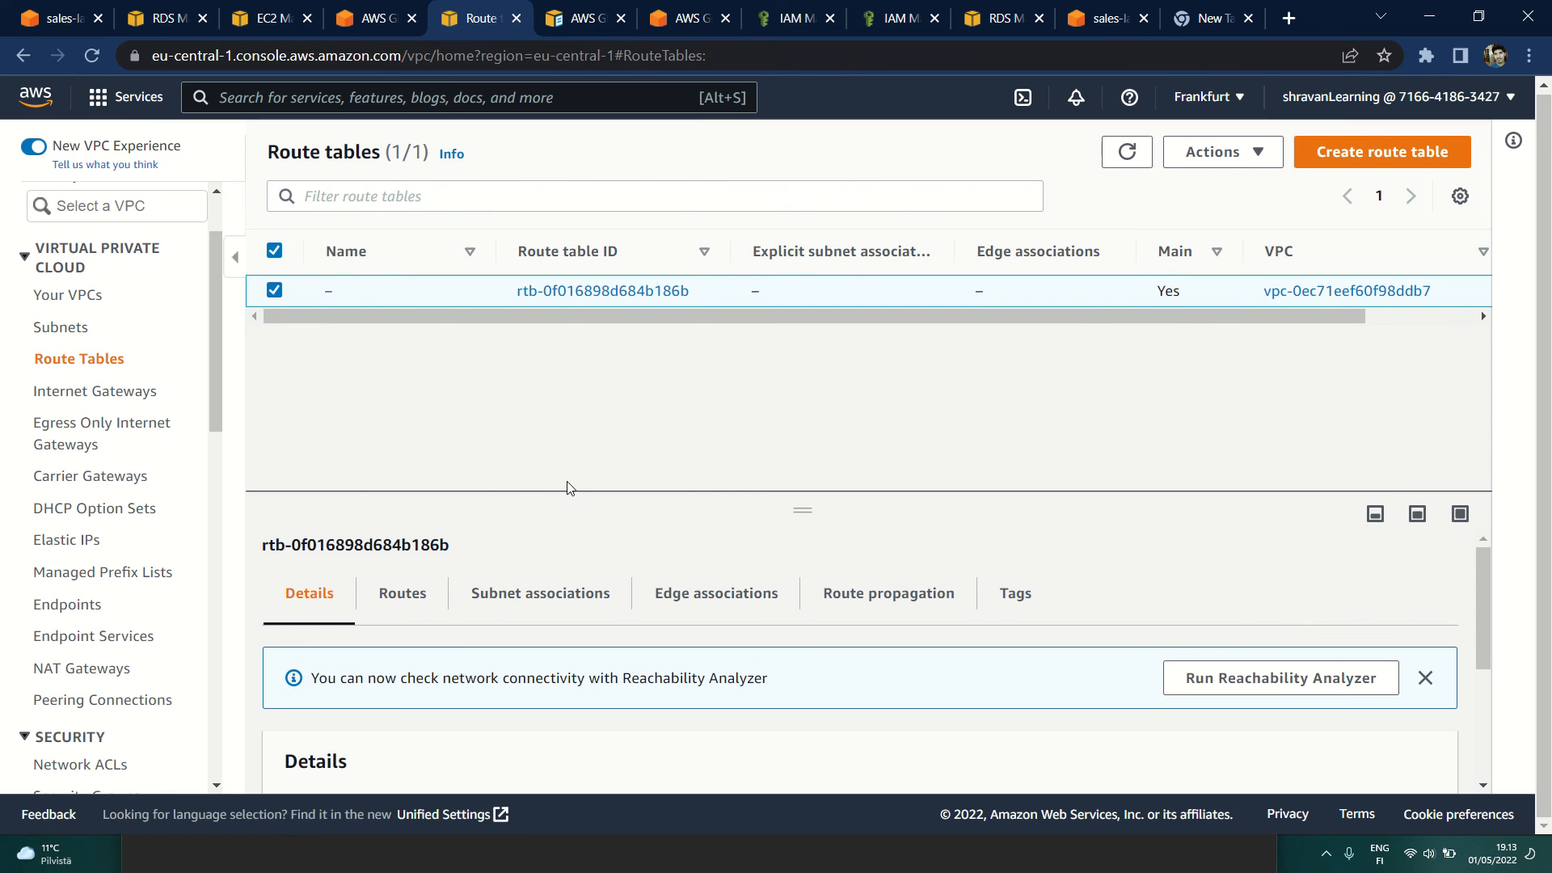
Step: Open the VPC endpoints list, and switch to AWS Glue to view its crawlers
click(80, 611)
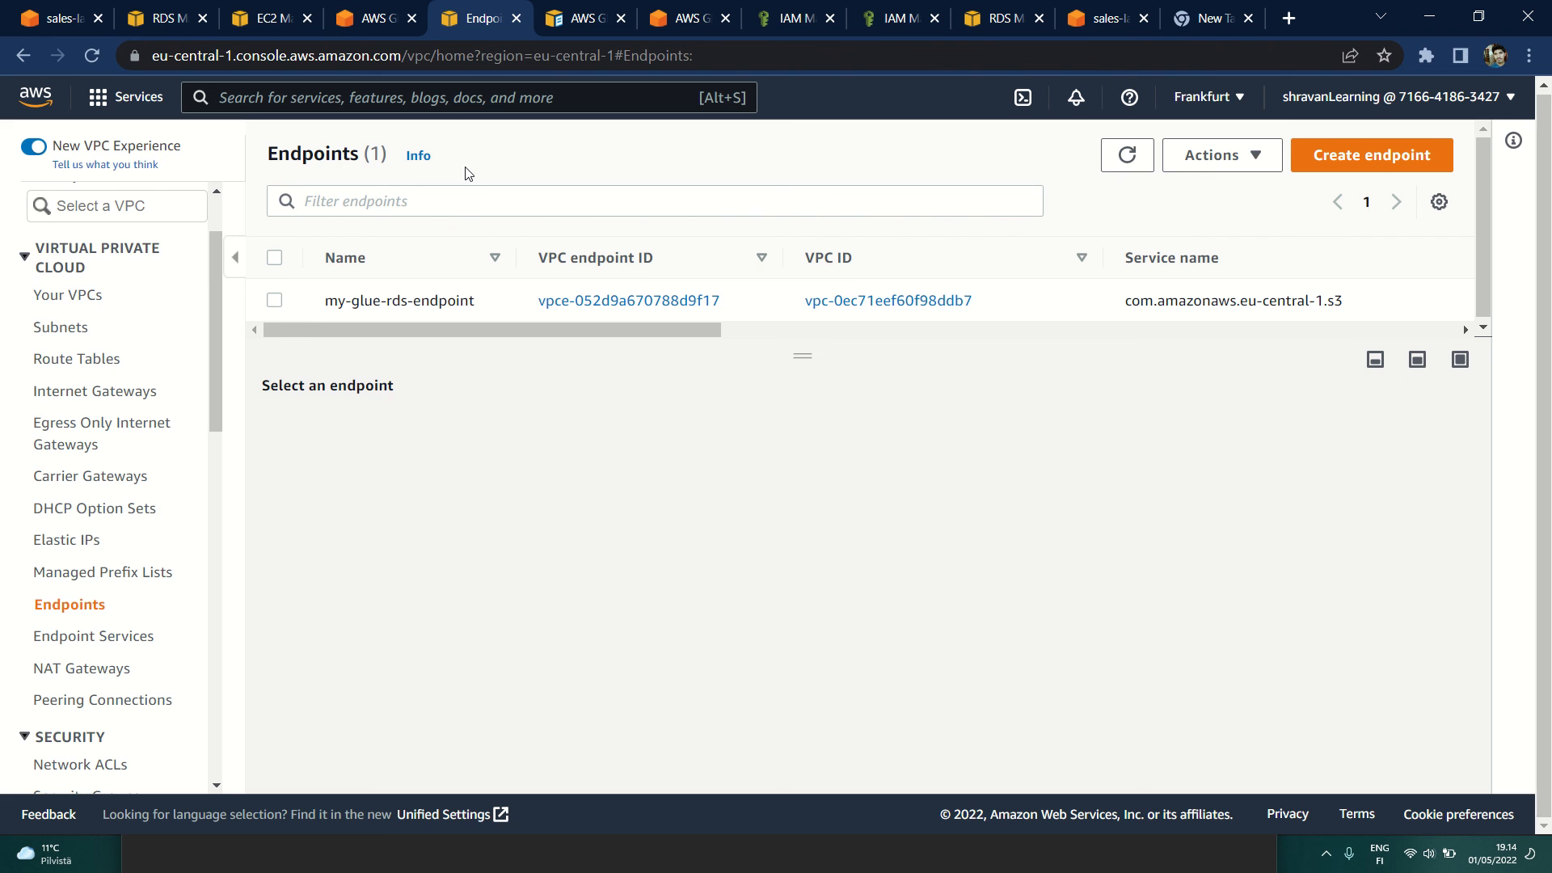
click(374, 22)
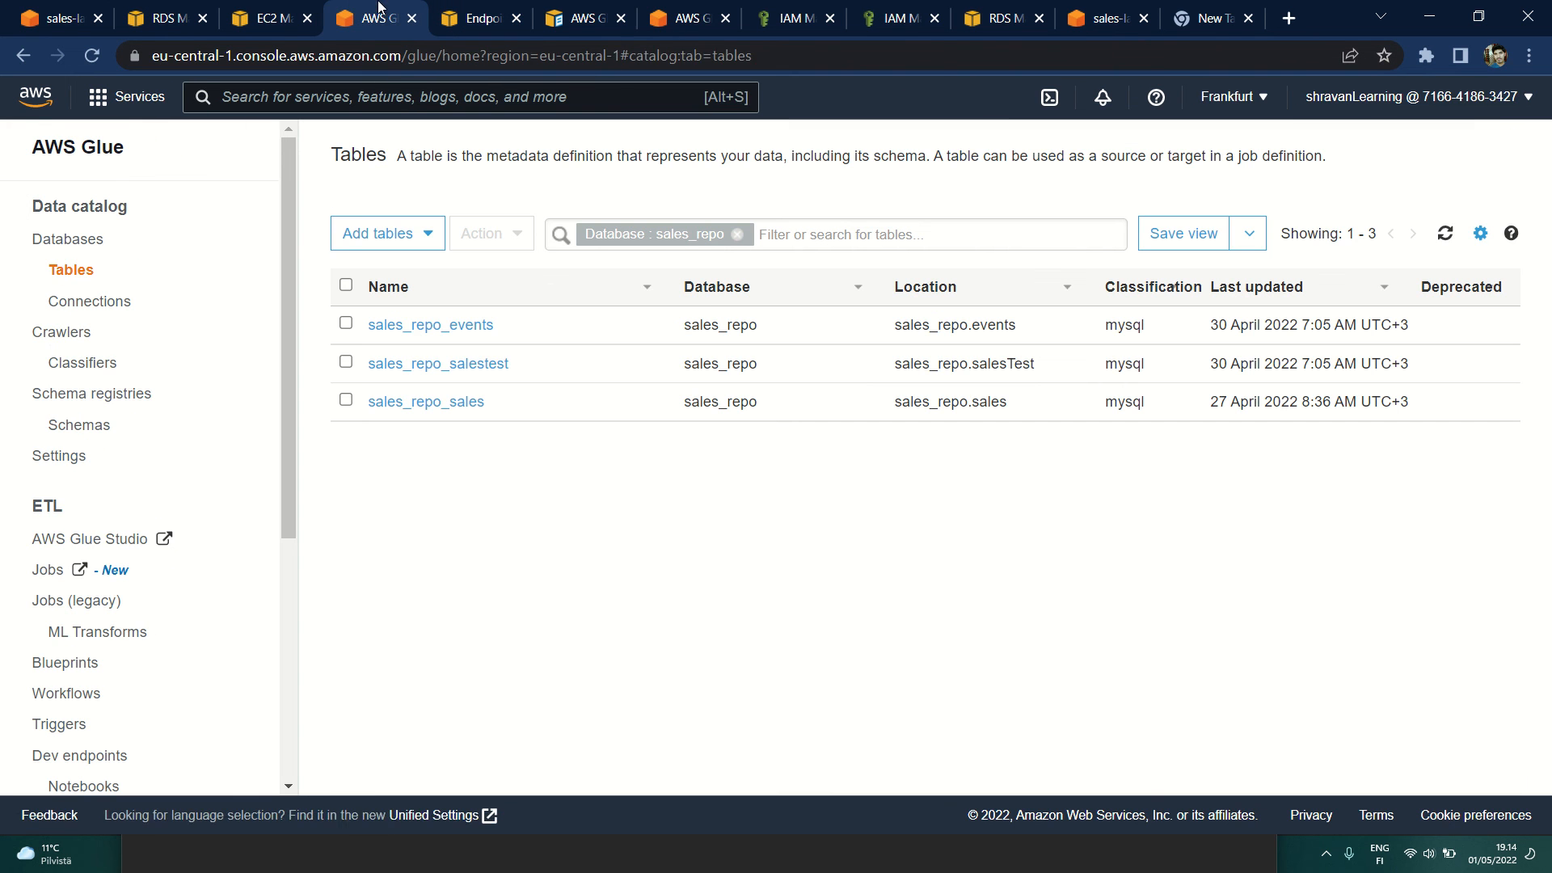
click(45, 333)
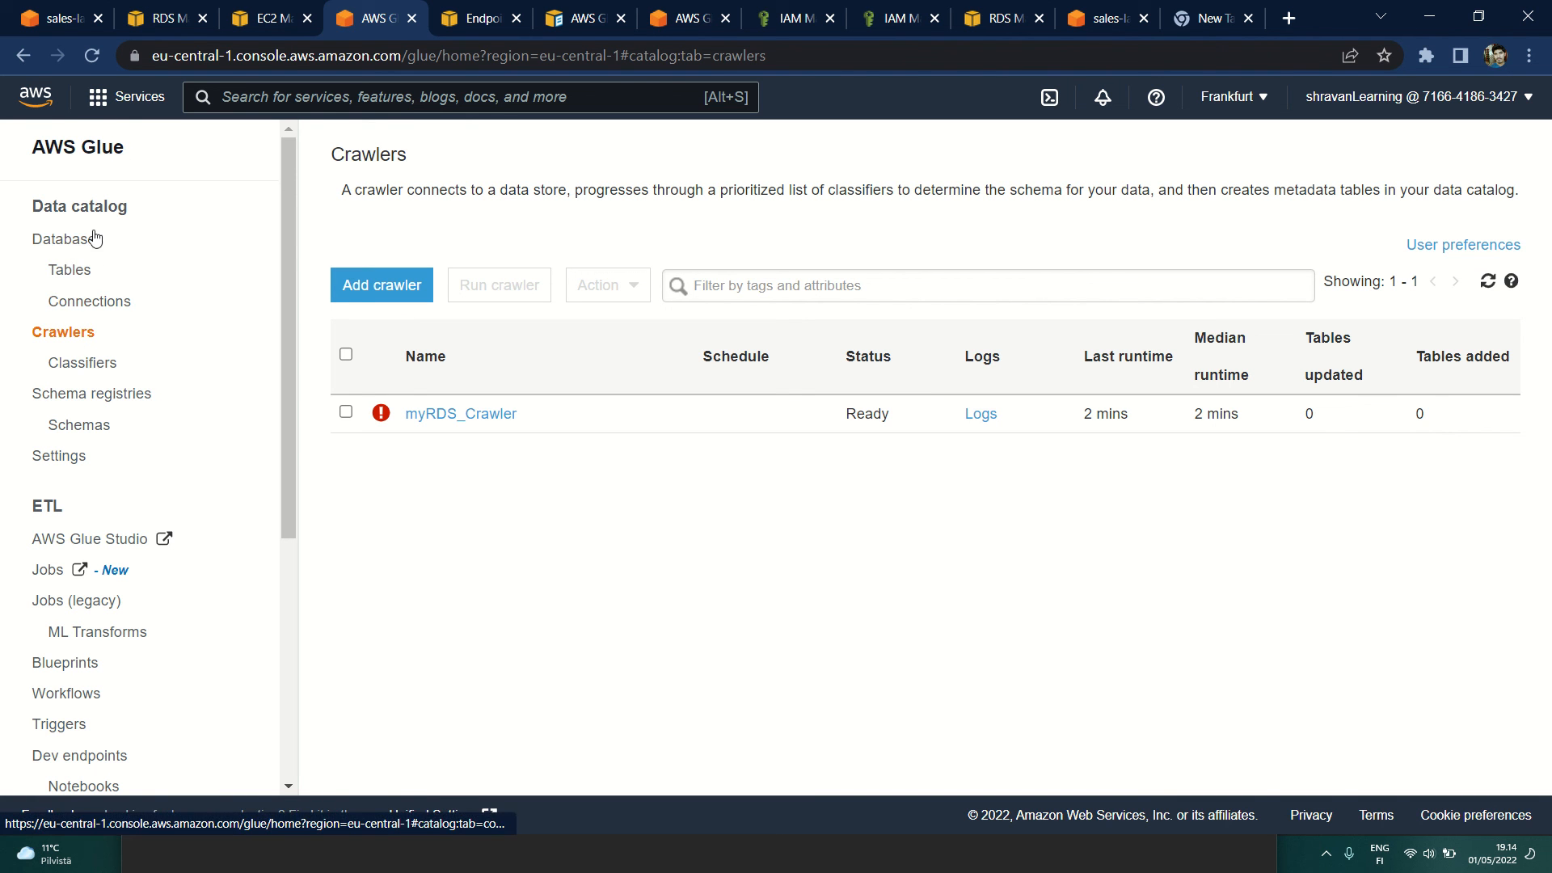
drag(134, 148, 21, 148)
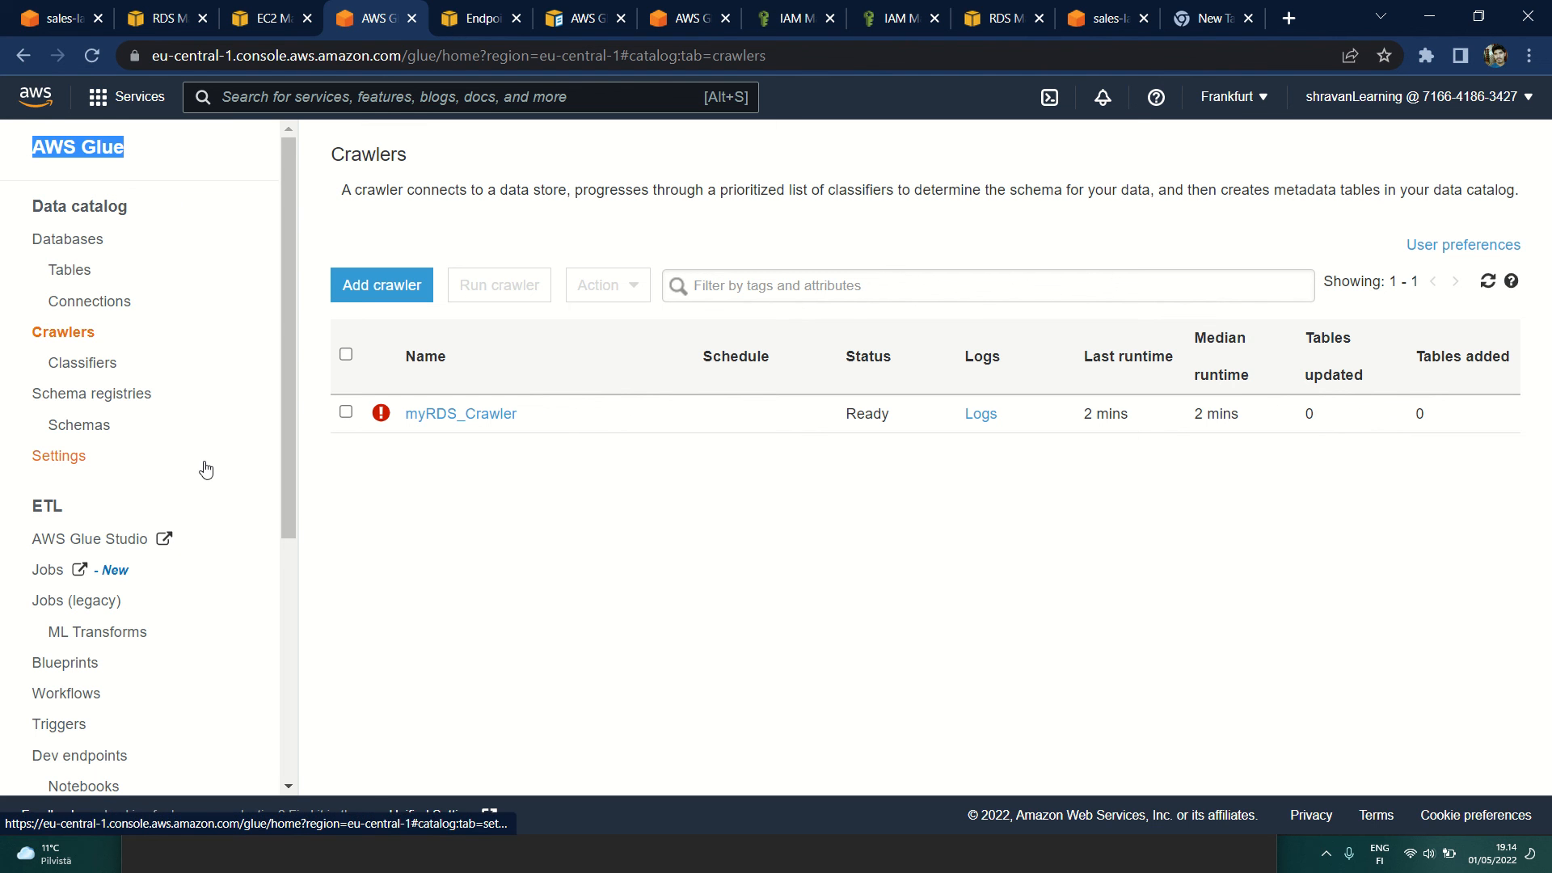
Step: Return to the VPC endpoints list, select my-glue-rds-endpoint and review its details and associated route tables
click(509, 9)
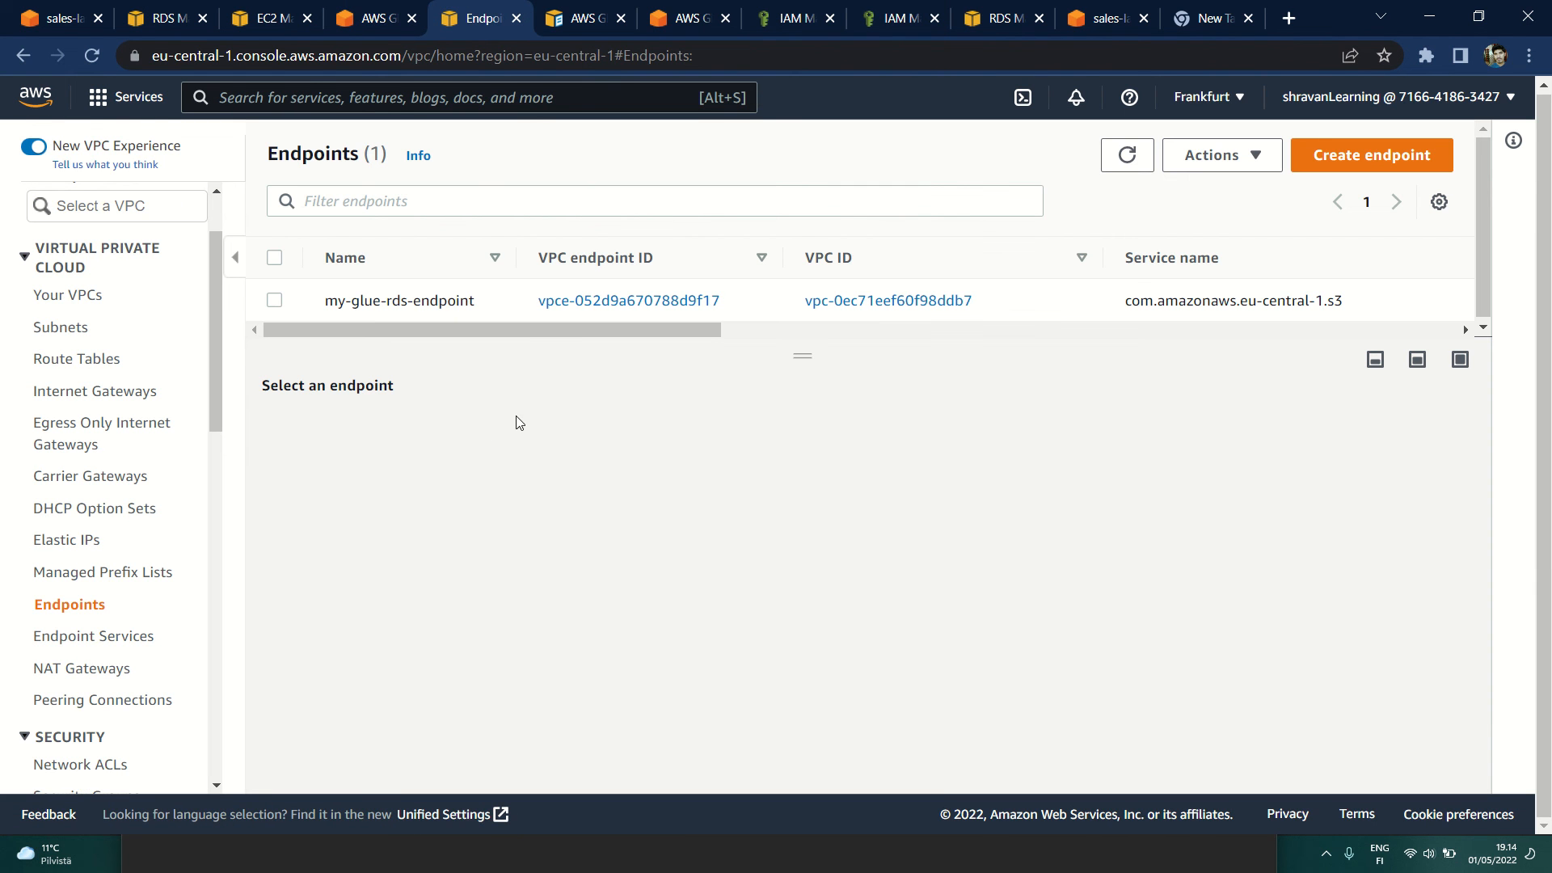
drag(262, 157, 471, 153)
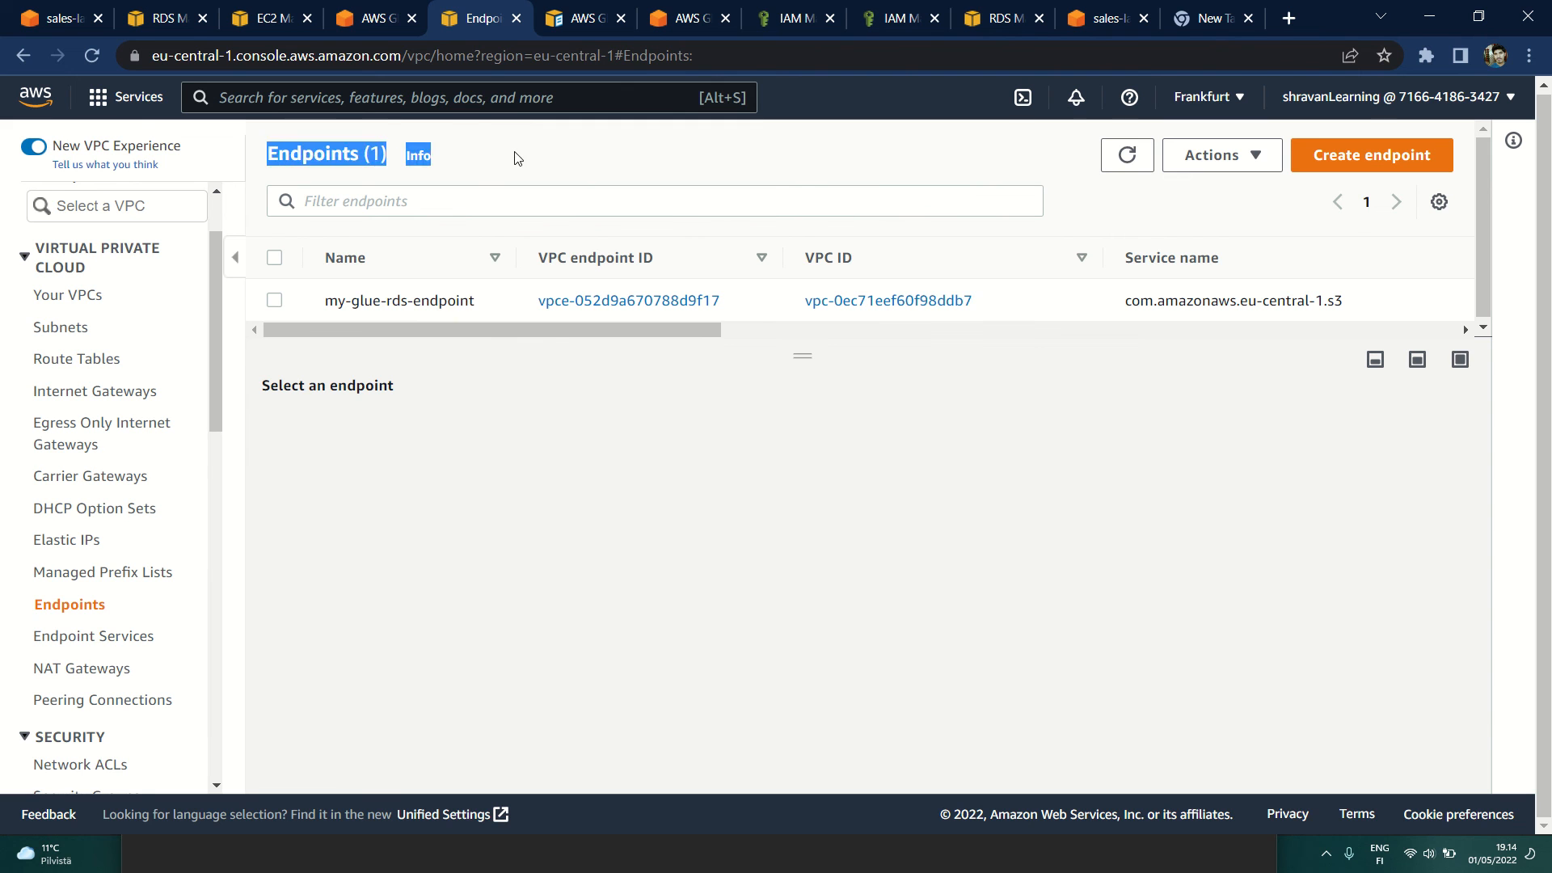
click(329, 157)
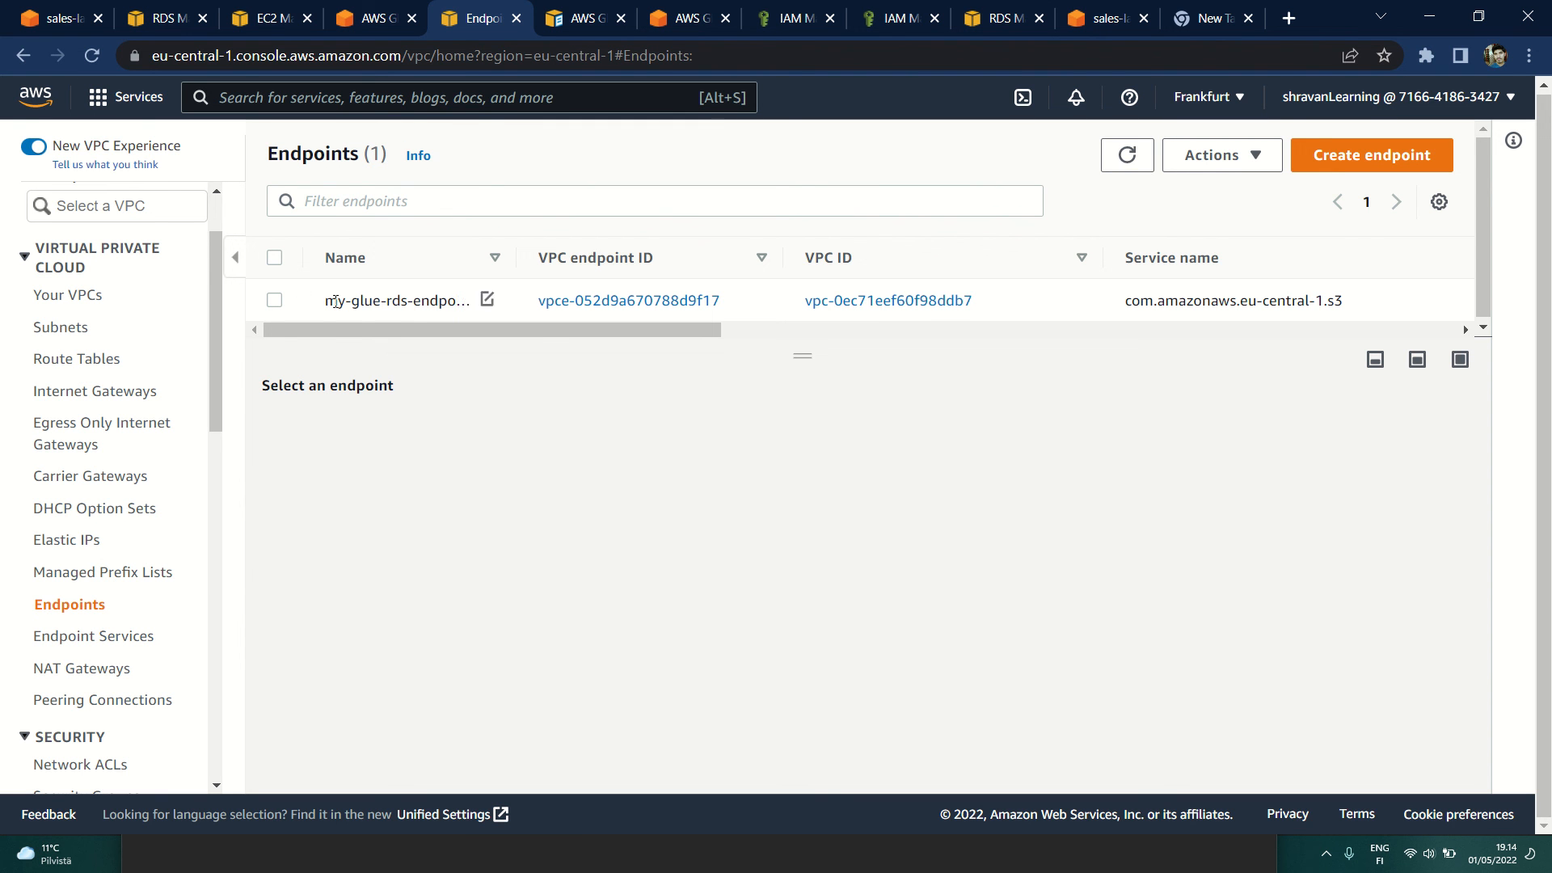
drag(324, 308, 448, 332)
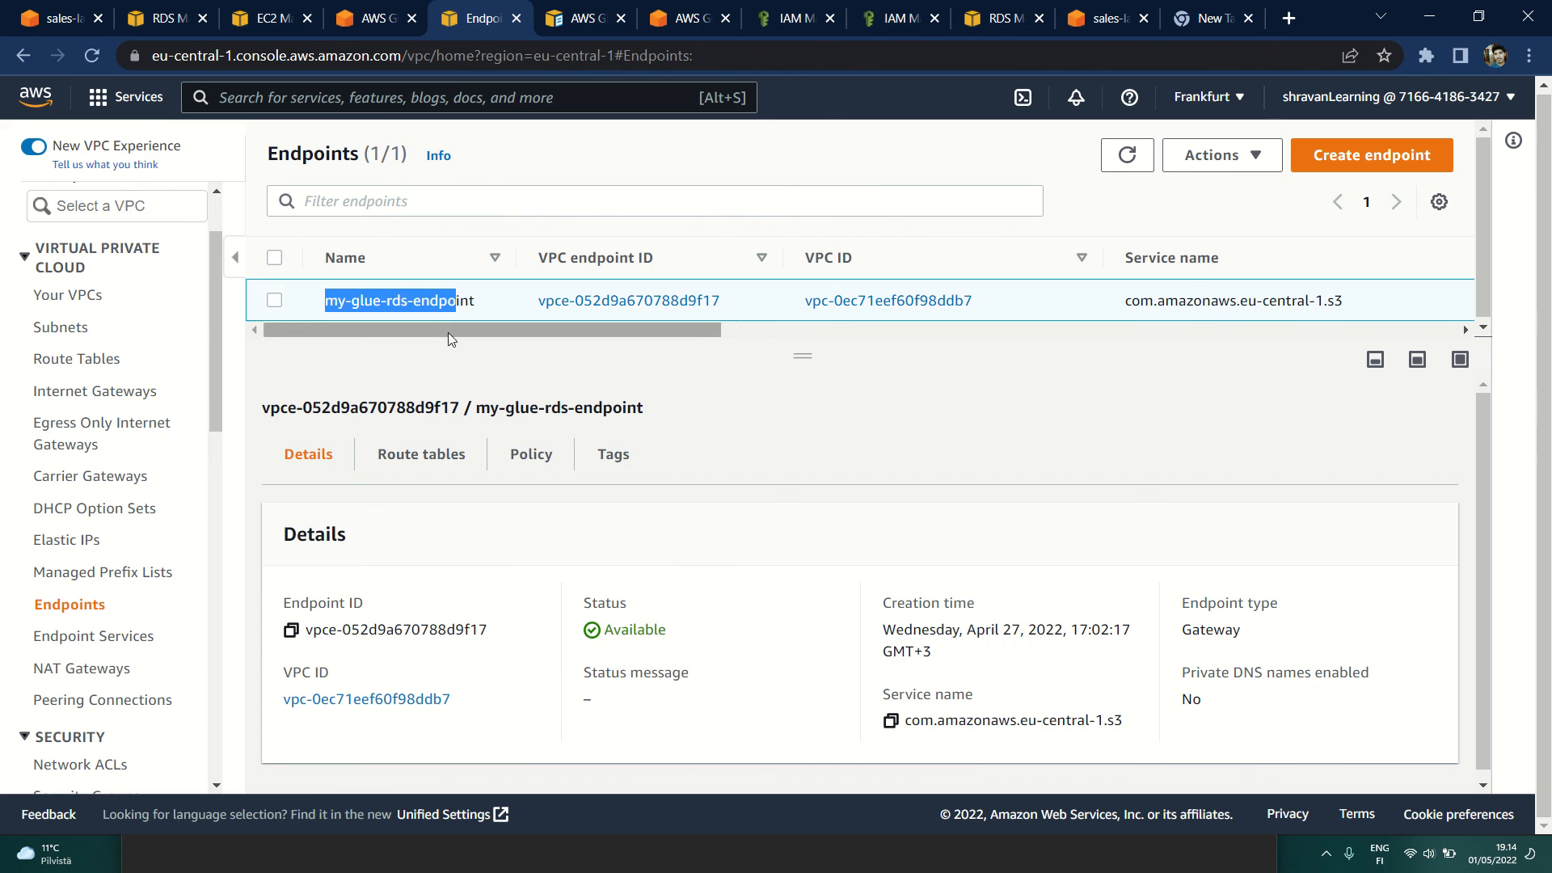
triple_click(367, 309)
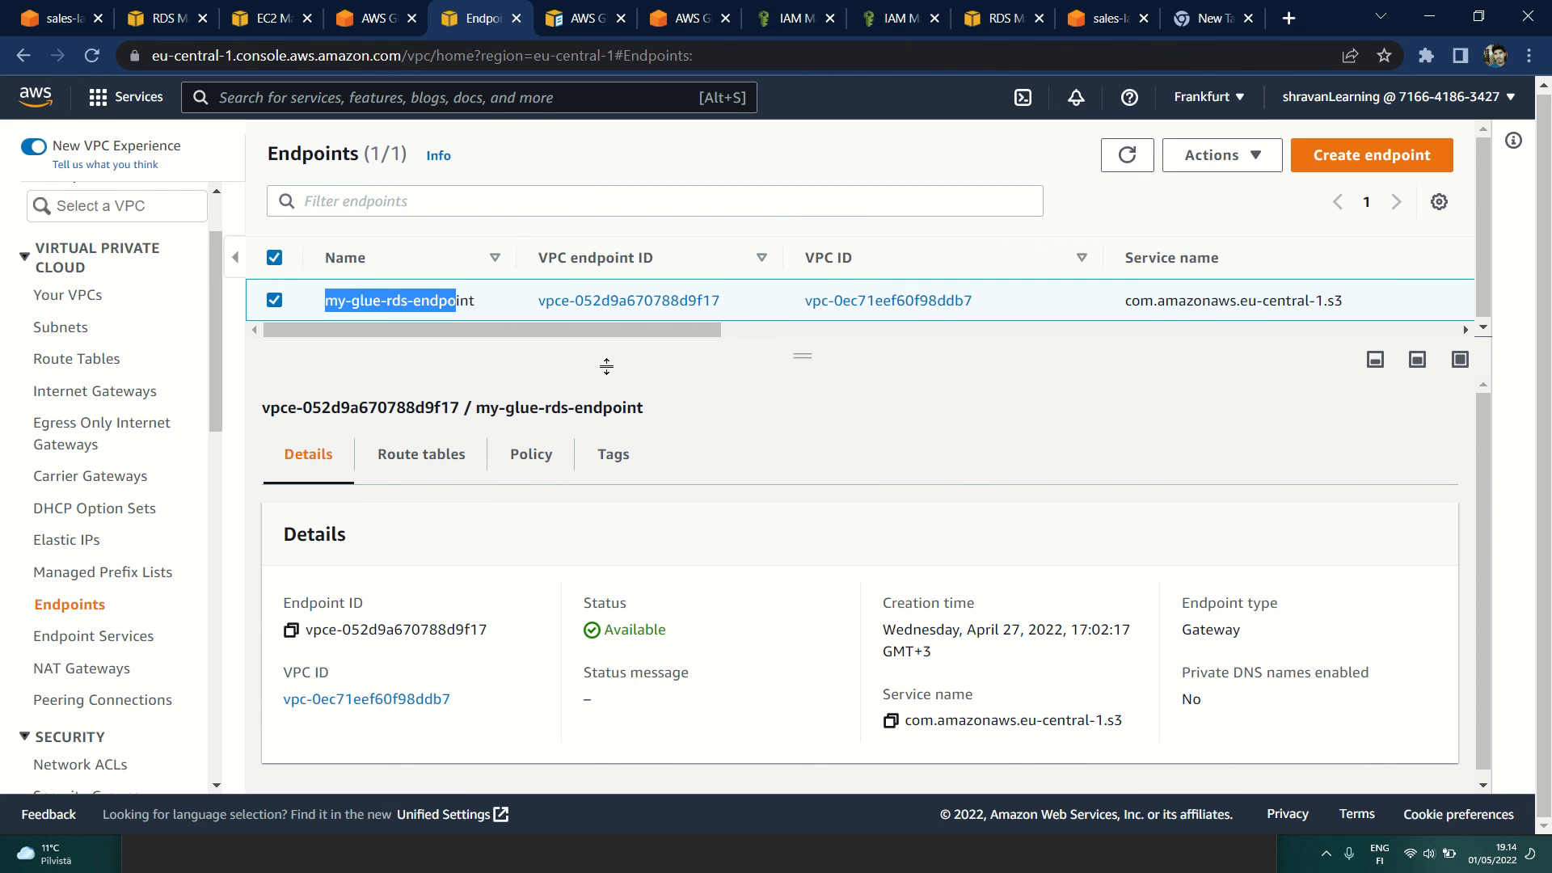
click(847, 414)
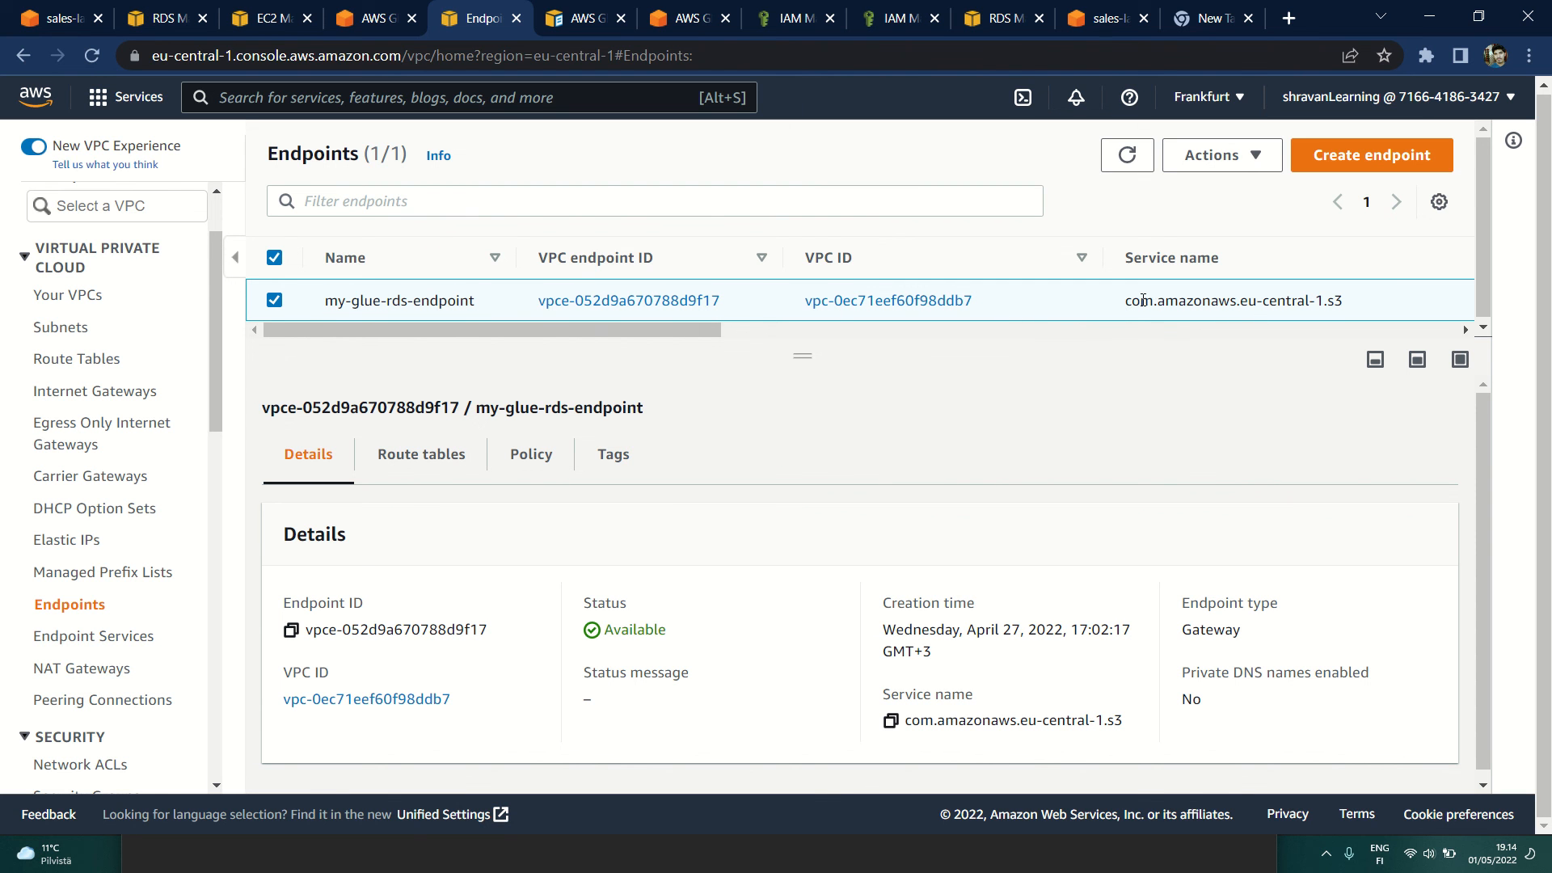
scroll(1192, 450, down, 1)
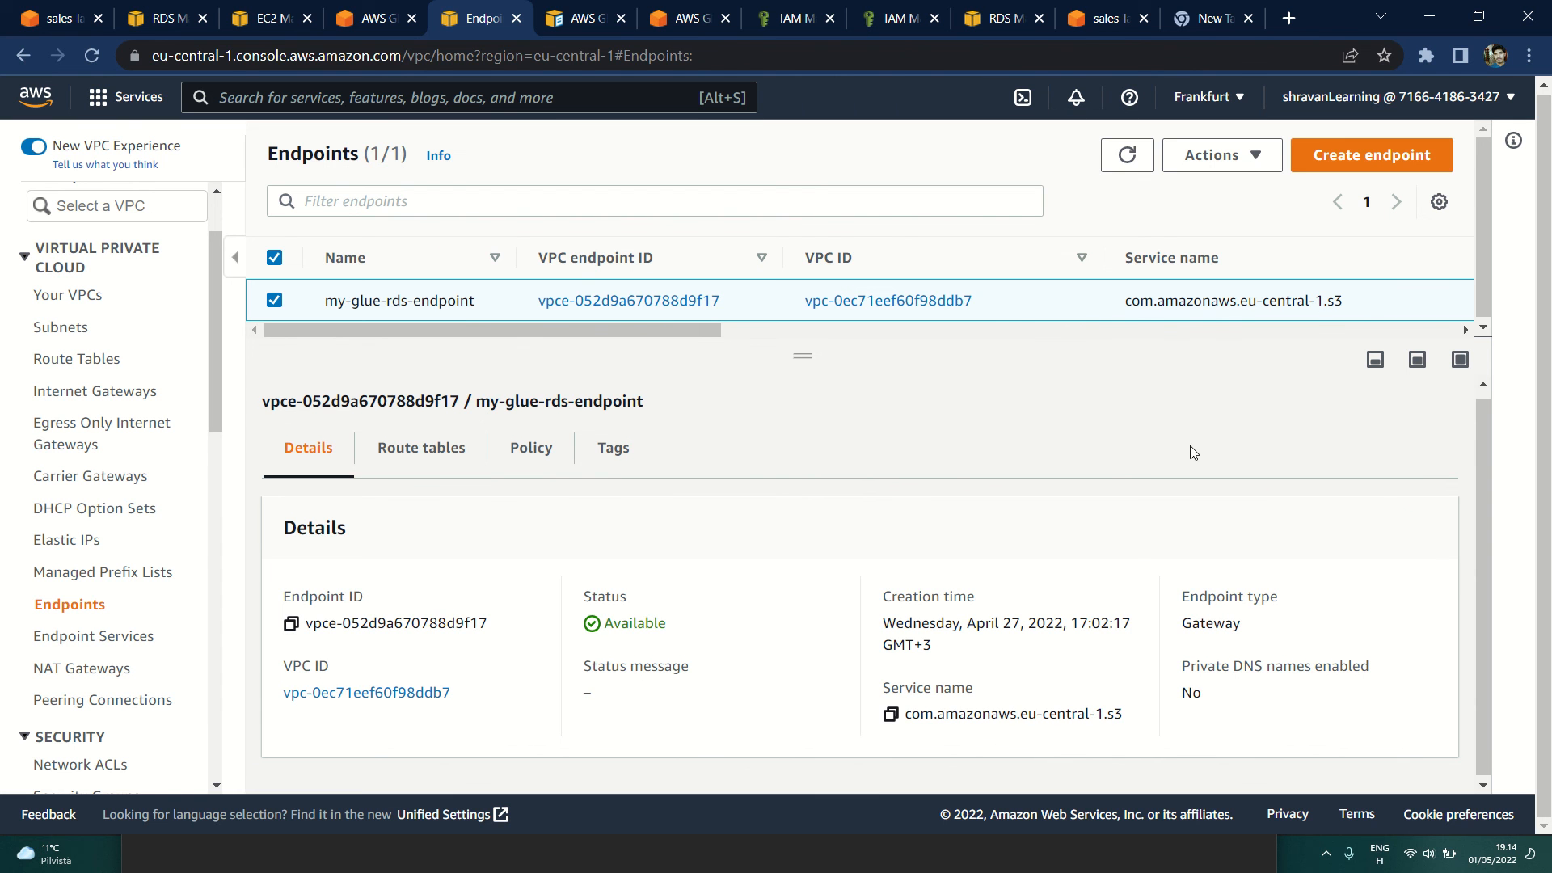
click(399, 452)
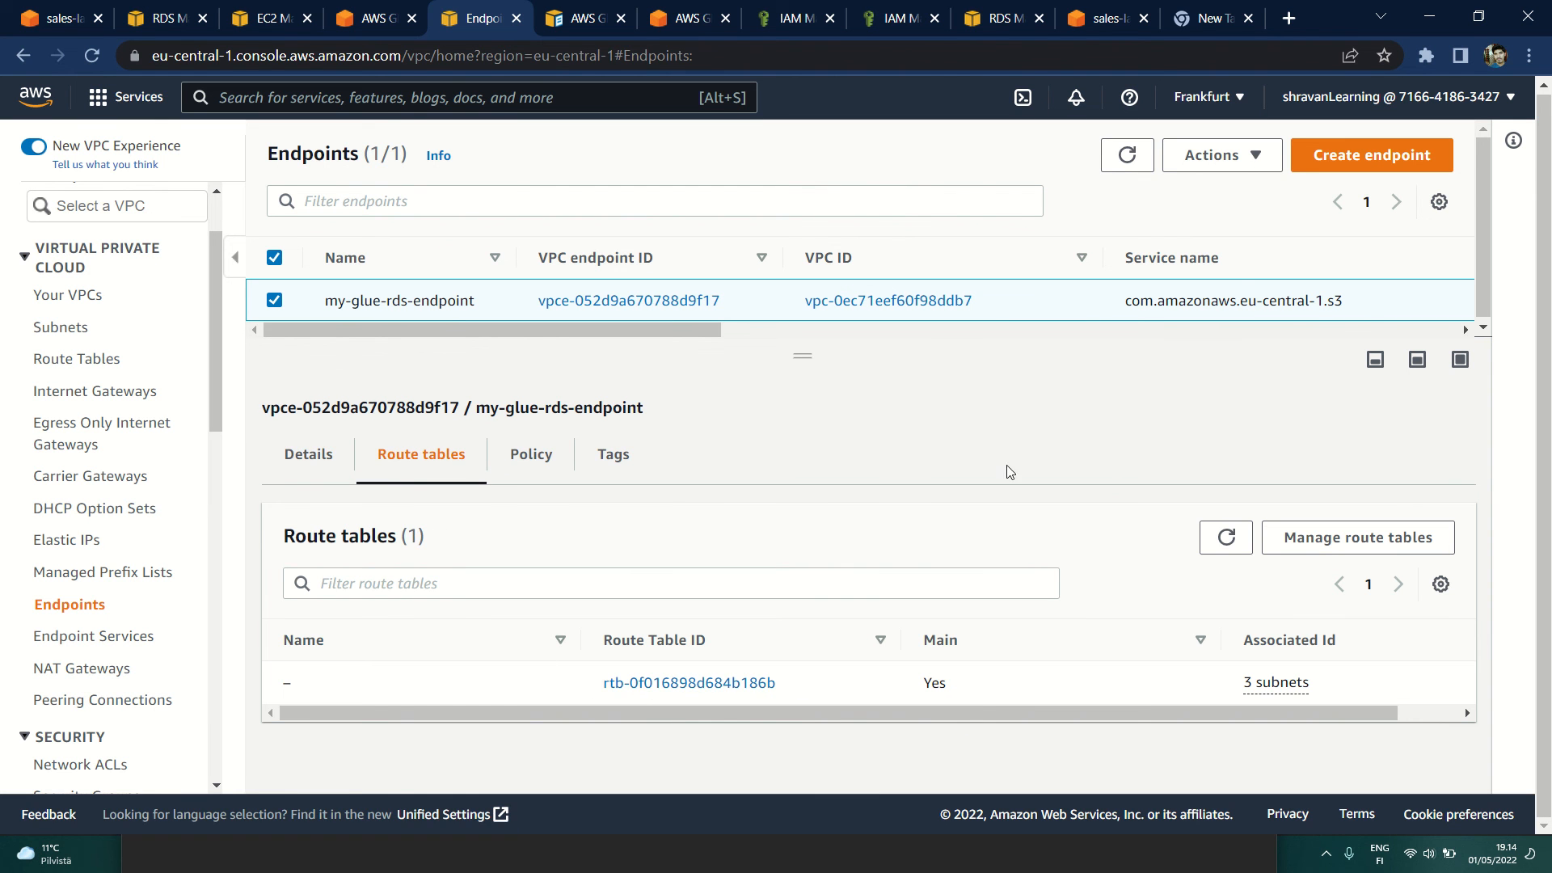
Step: Start creating a new VPC endpoint and filter the AWS services by the service name com.amazonaws.eu-central-1.s3
click(1360, 161)
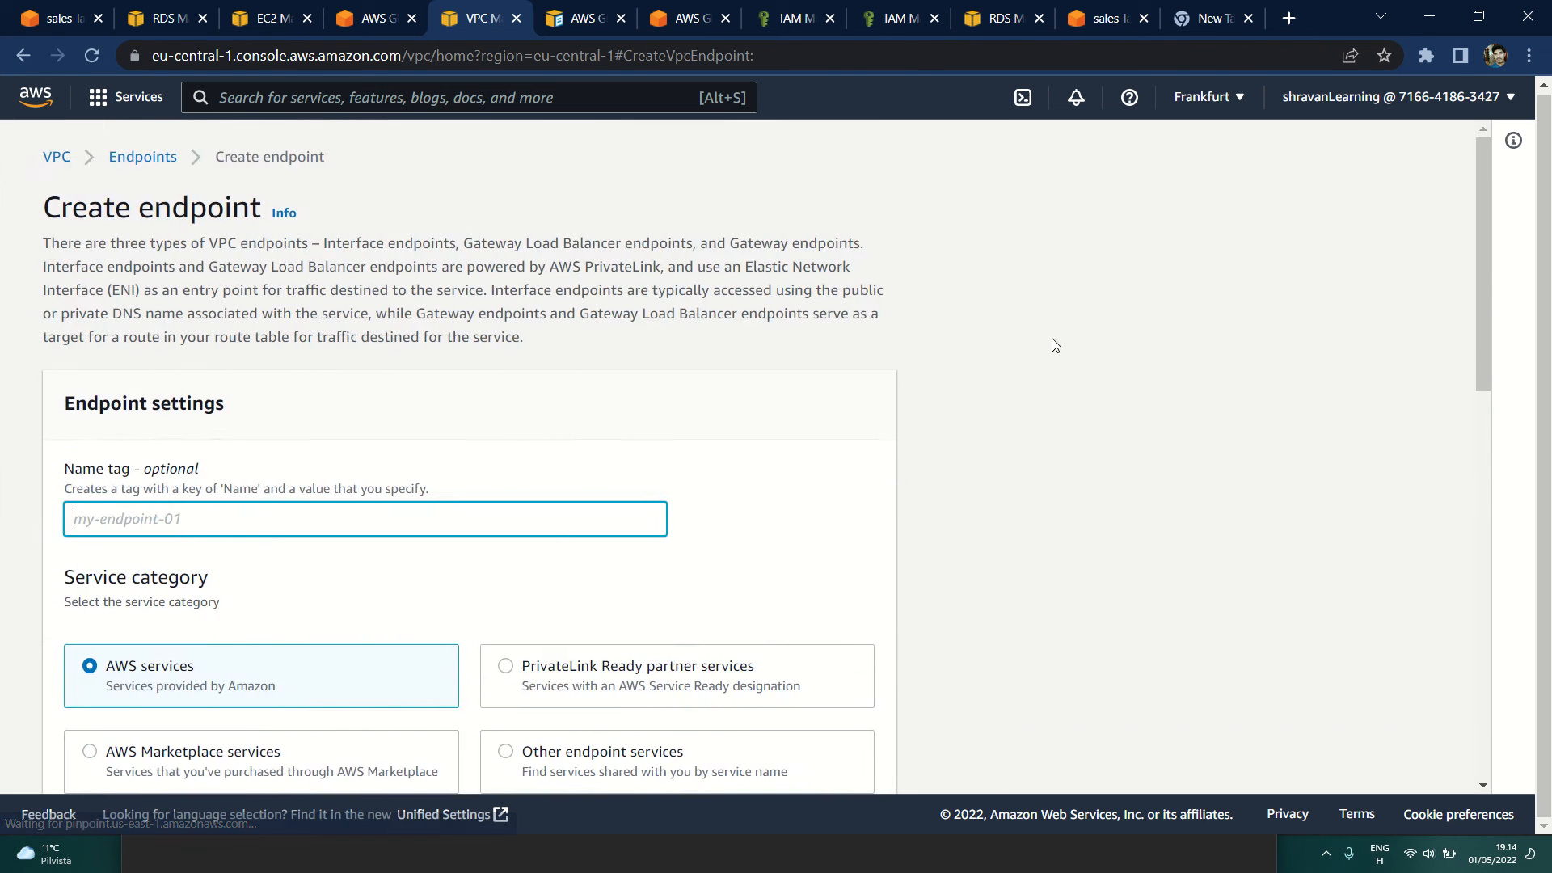
scroll(801, 646, down, 10)
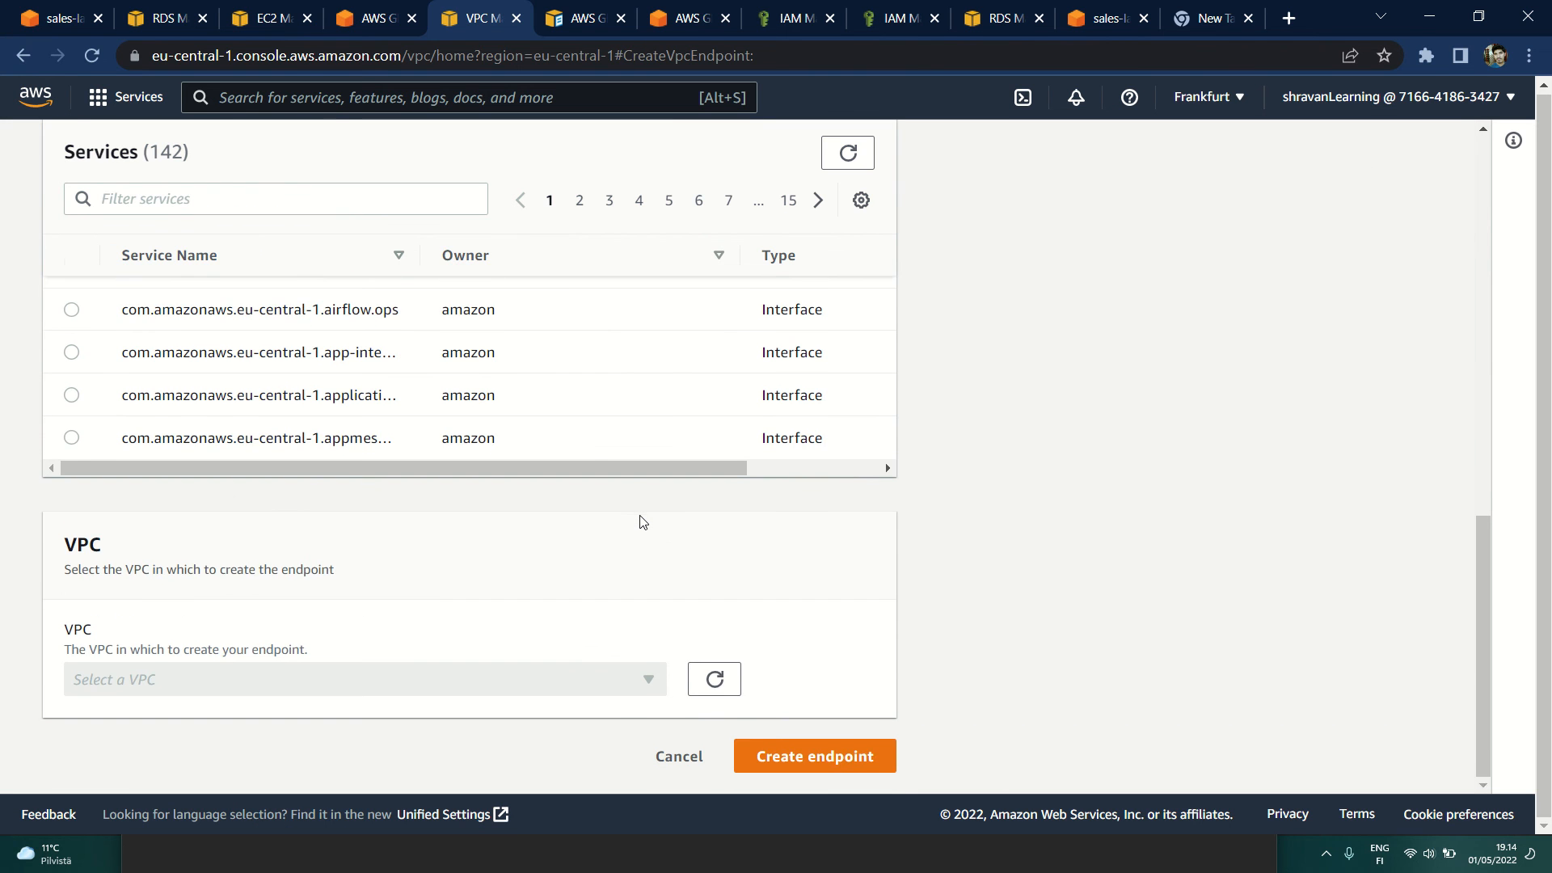
scroll(643, 521, up, 4)
scroll(643, 521, down, 4)
scroll(643, 521, up, 4)
click(275, 279)
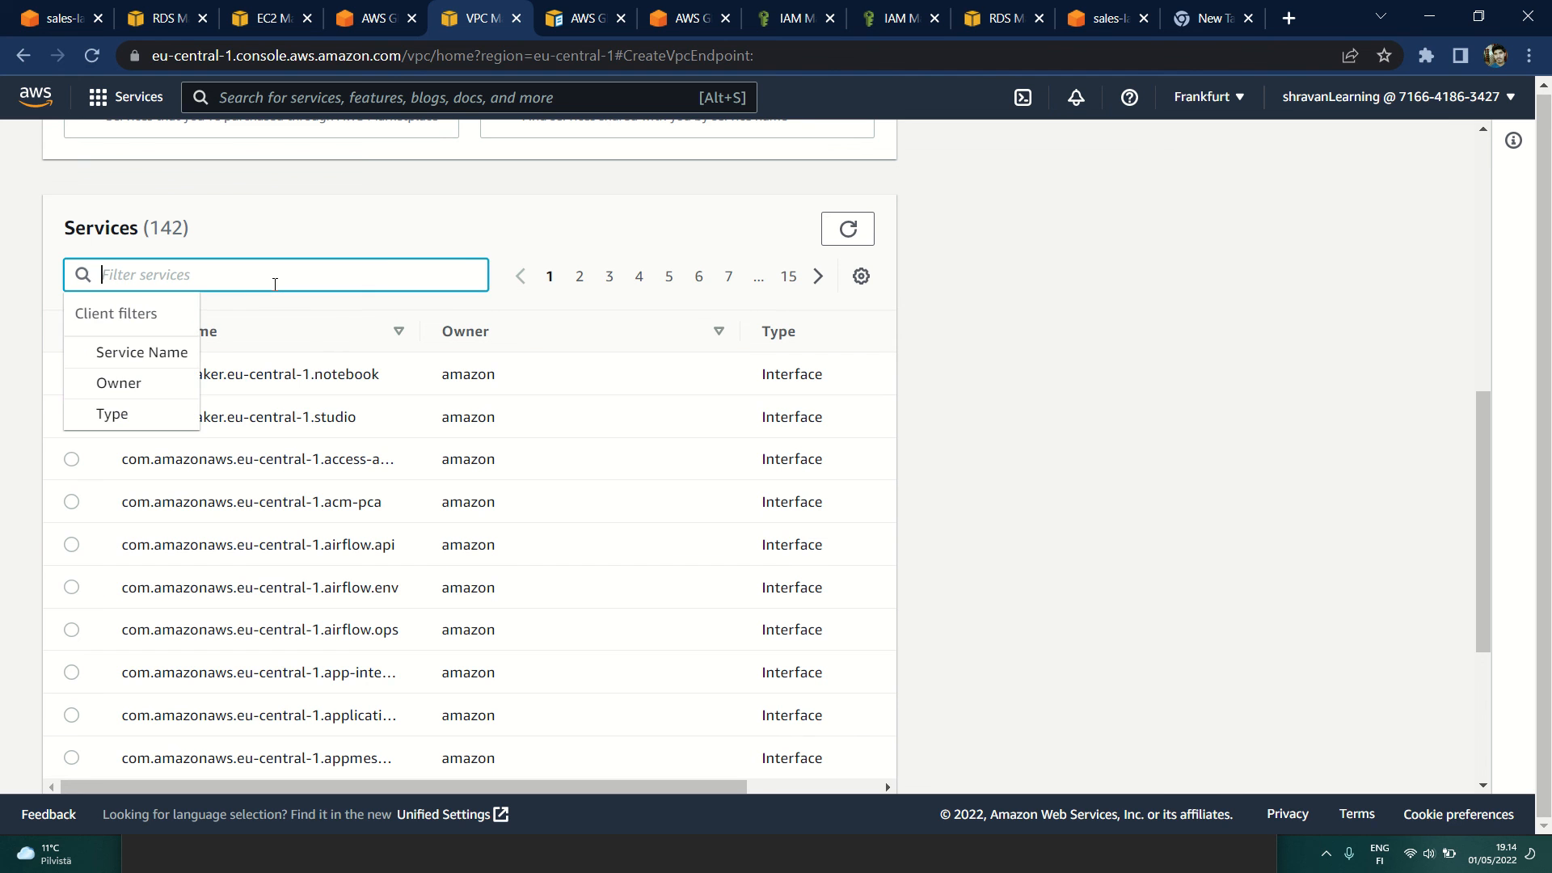
text(s3)
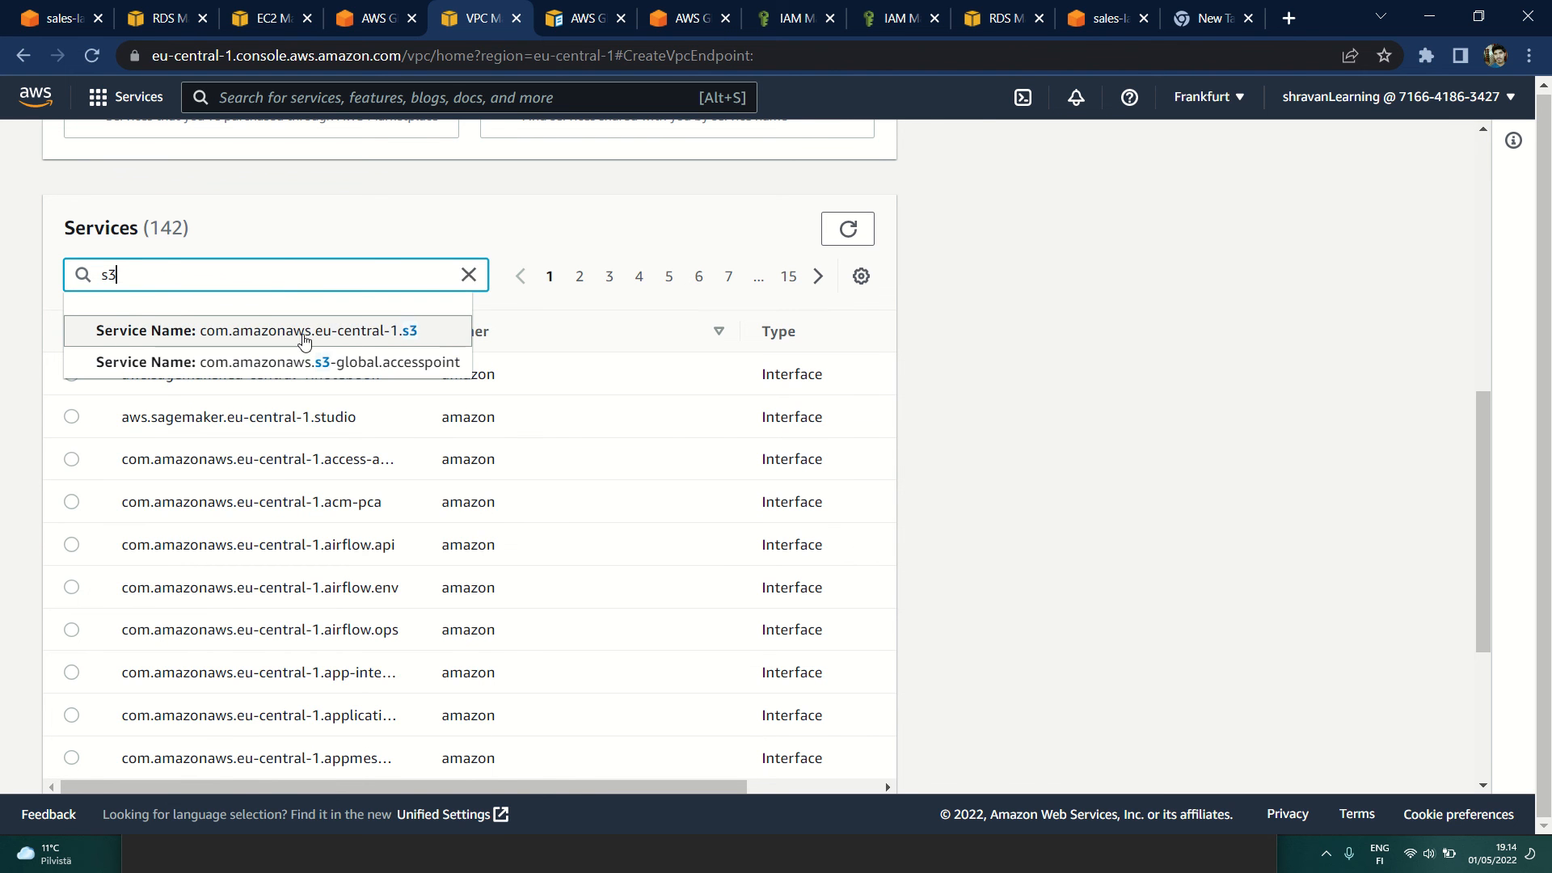
click(304, 332)
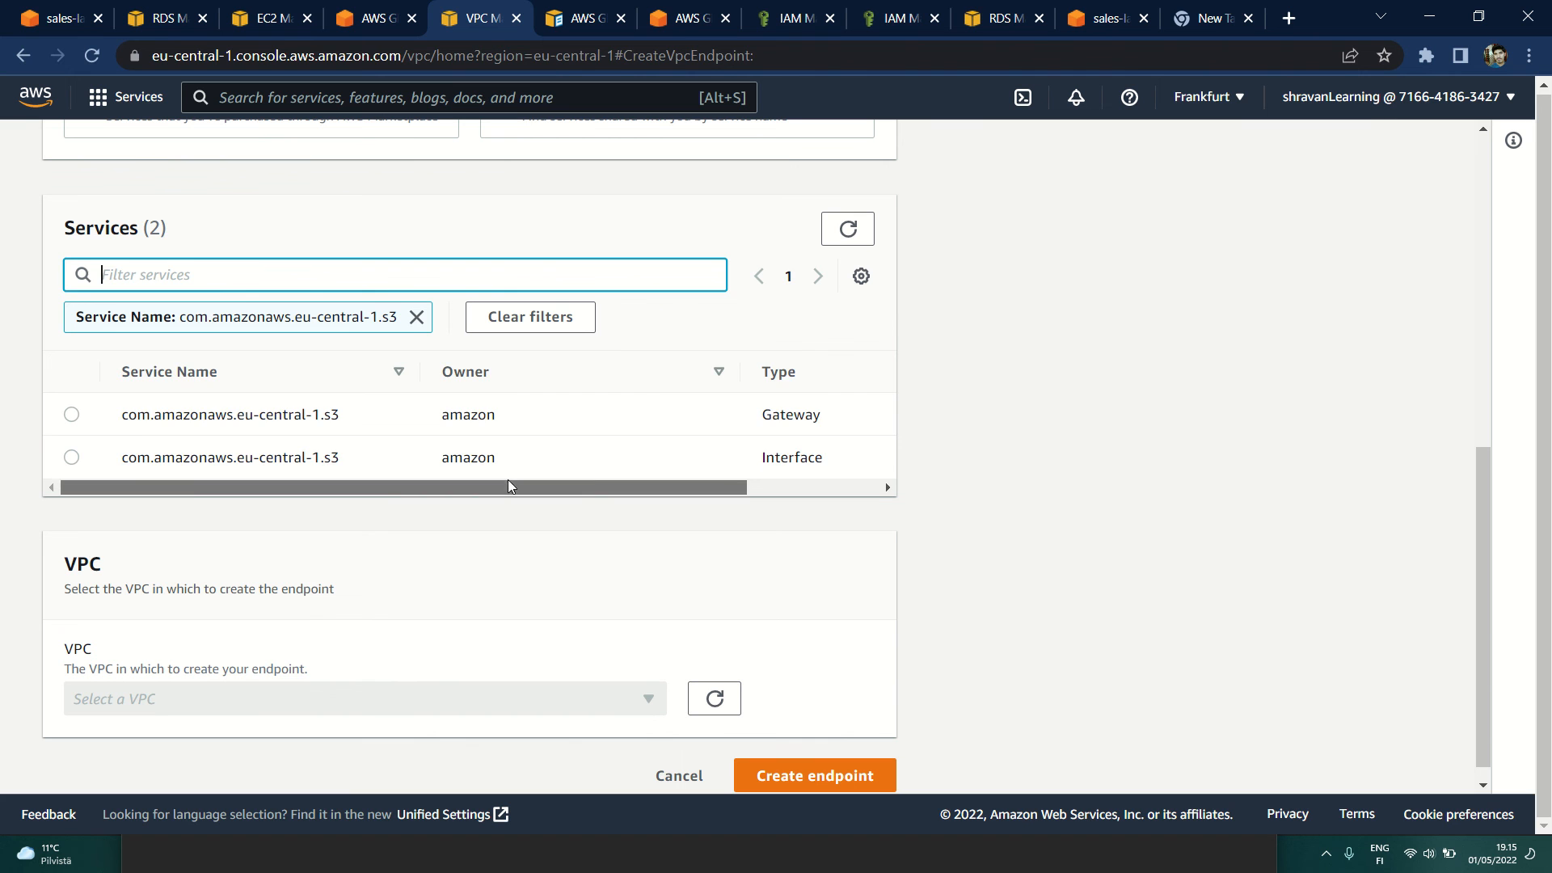
Step: Check the types of the filtered S3 services and choose the Gateway one for the endpoint
drag(508, 478, 774, 479)
drag(598, 416, 741, 423)
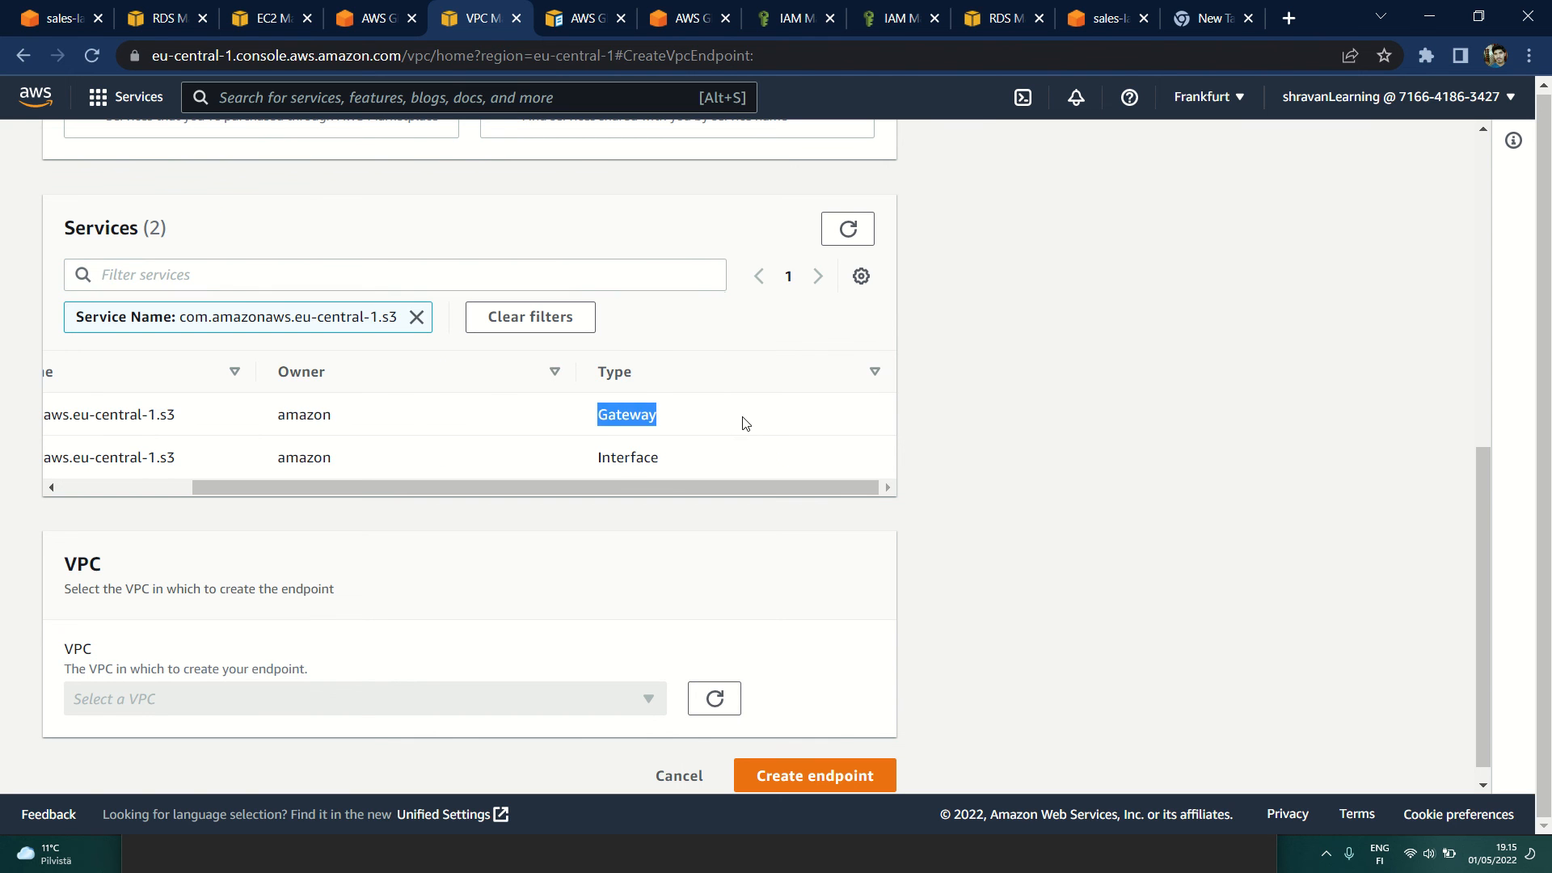
drag(338, 491, 102, 483)
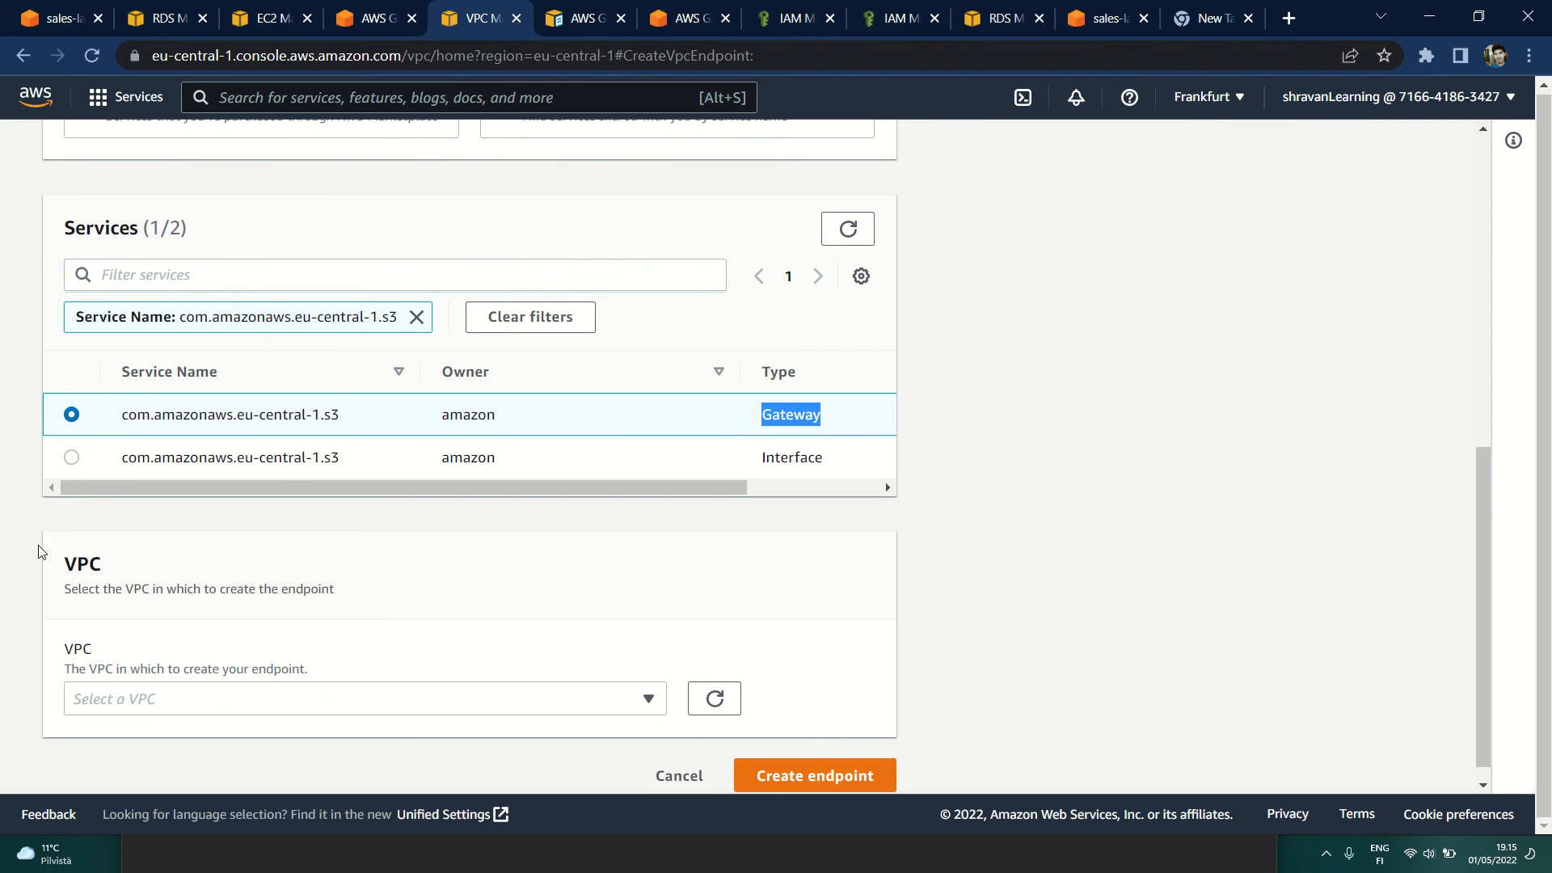
Step: Set the endpoint's VPC to the default one, vpc-0ec71eef60f98ddb7
scroll(41, 552, down, 1)
click(234, 681)
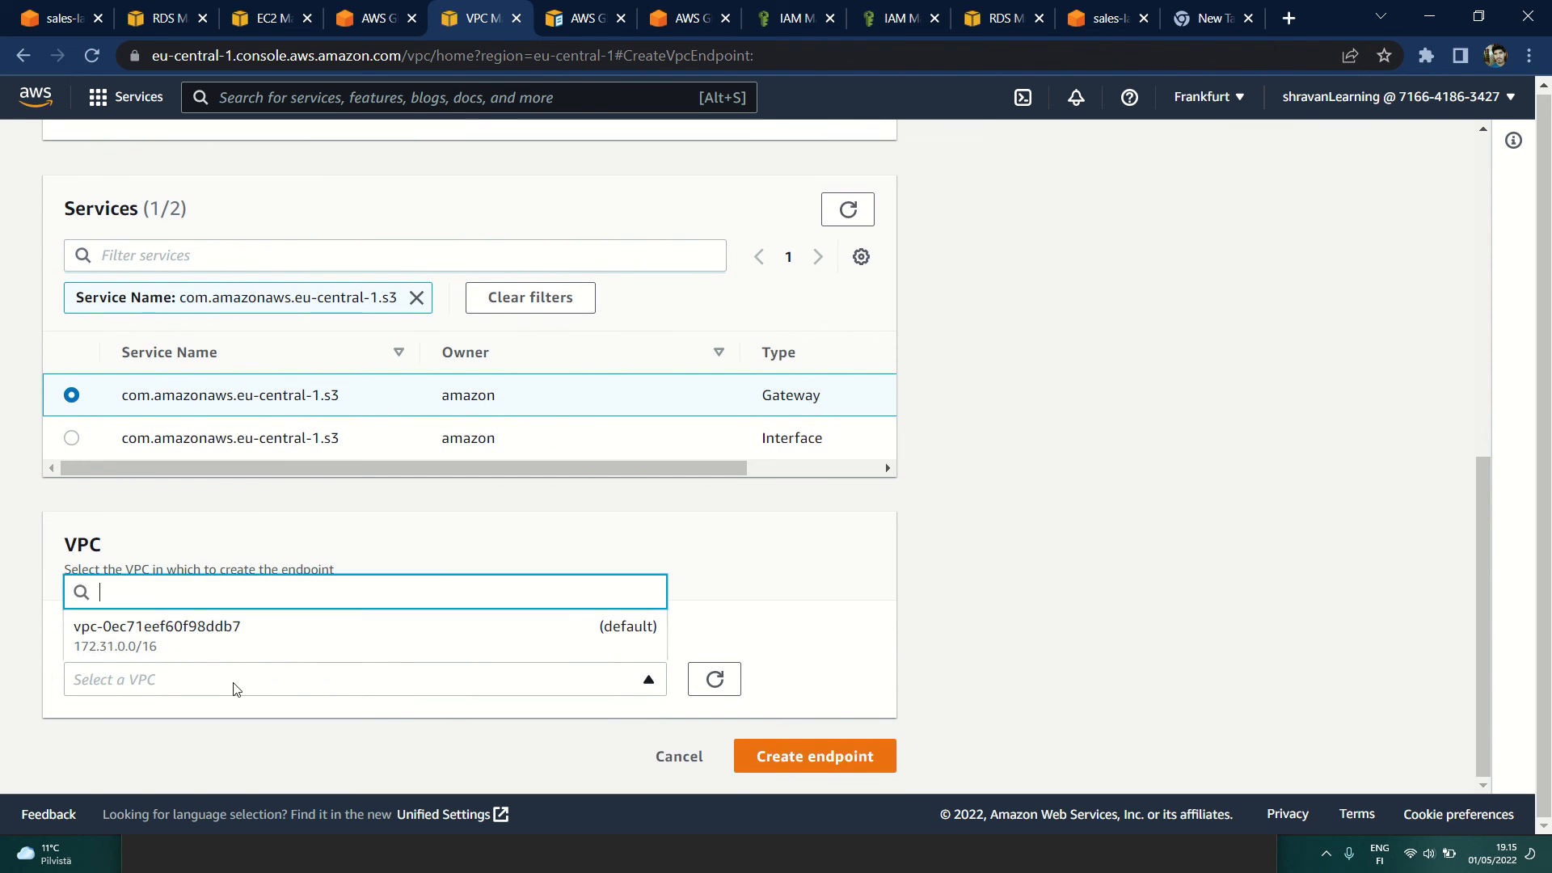
click(132, 643)
scroll(362, 663, down, 2)
scroll(362, 663, down, 2)
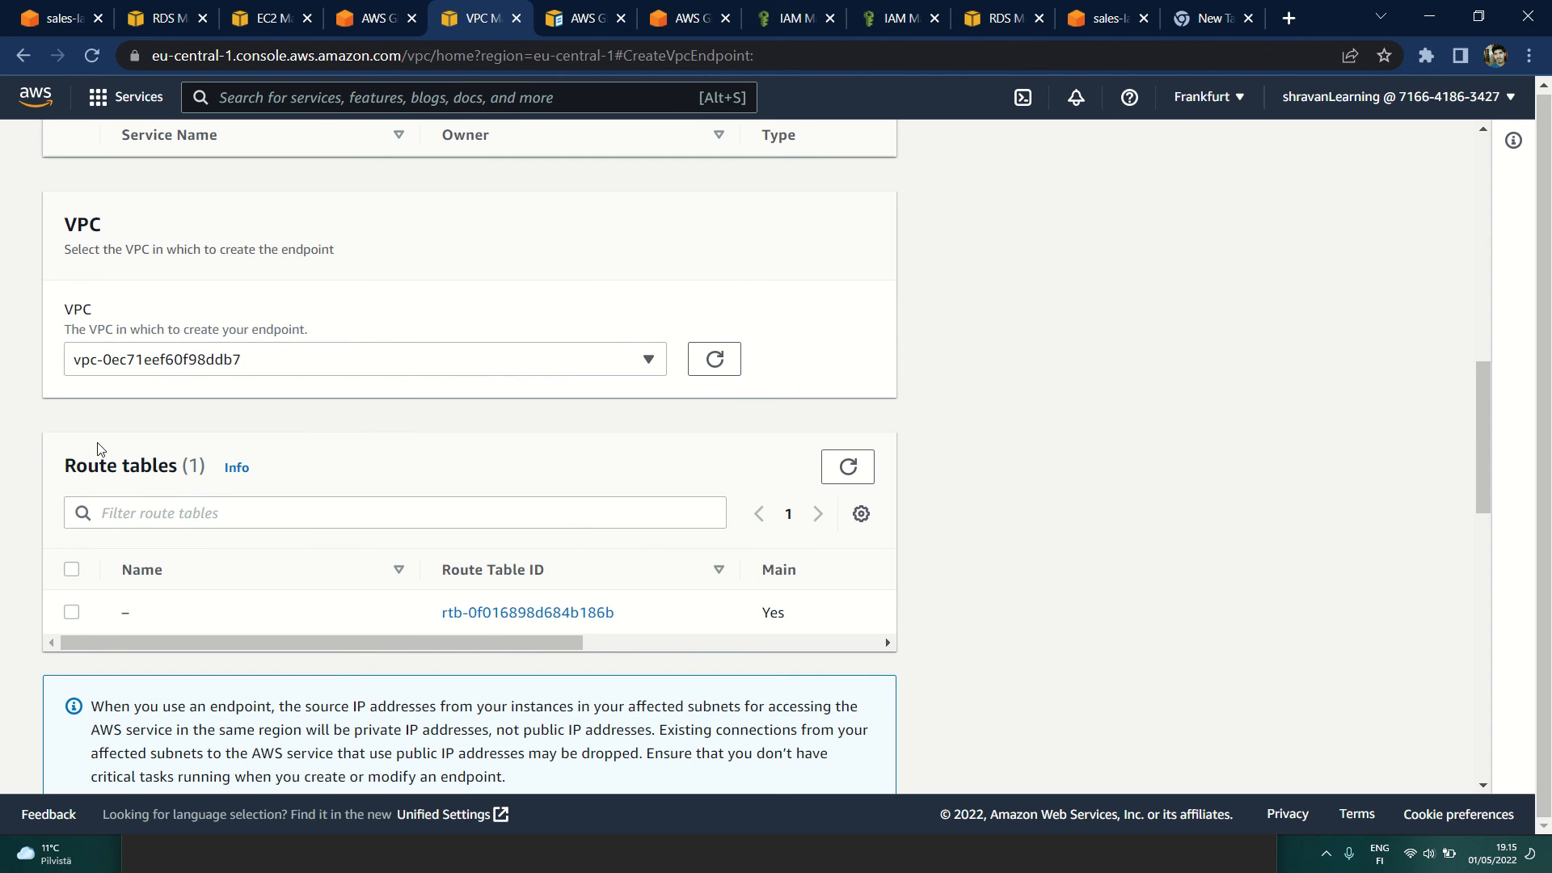
Step: Associate the main route table rtb-0f016898d684b186b with the endpoint, reviewing the service and VPC settings of the form
scroll(58, 514, down, 2)
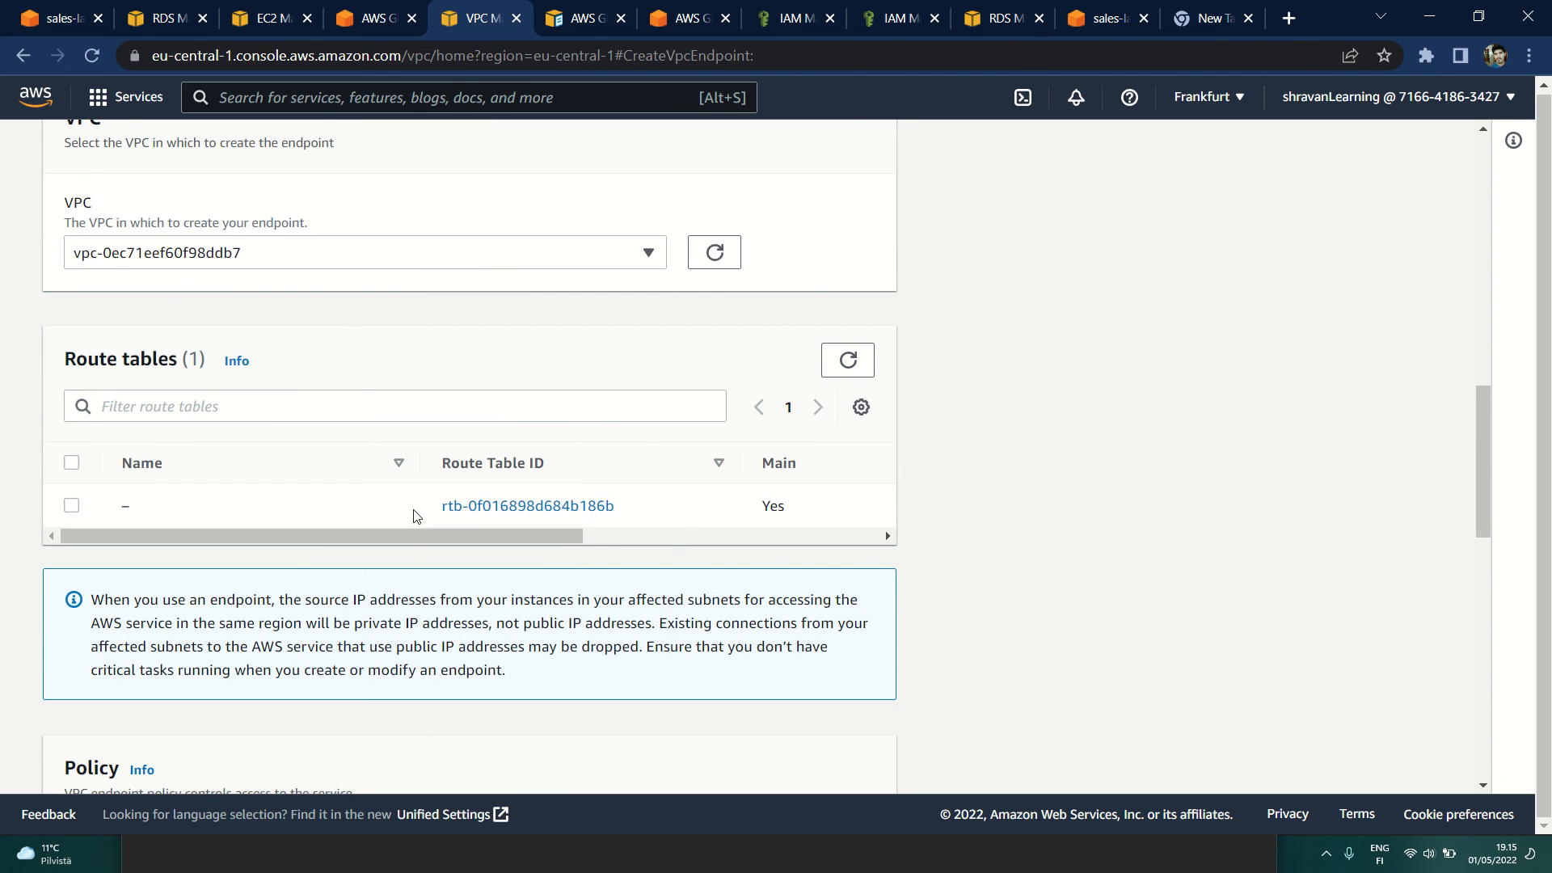
drag(414, 518, 679, 513)
click(73, 509)
scroll(319, 545, down, 3)
scroll(348, 551, up, 20)
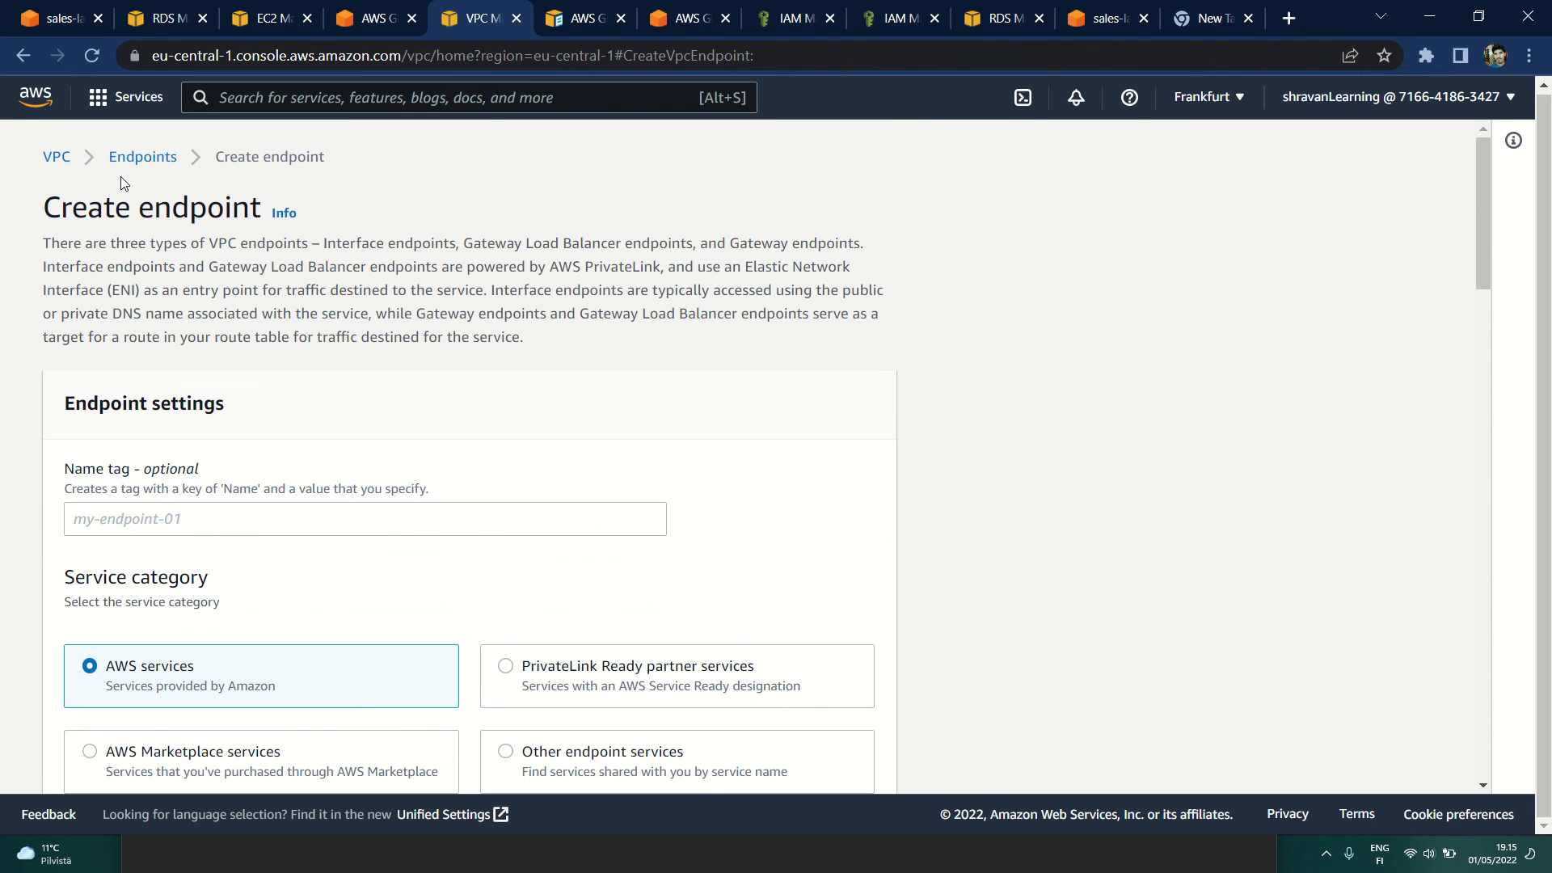
scroll(295, 533, down, 10)
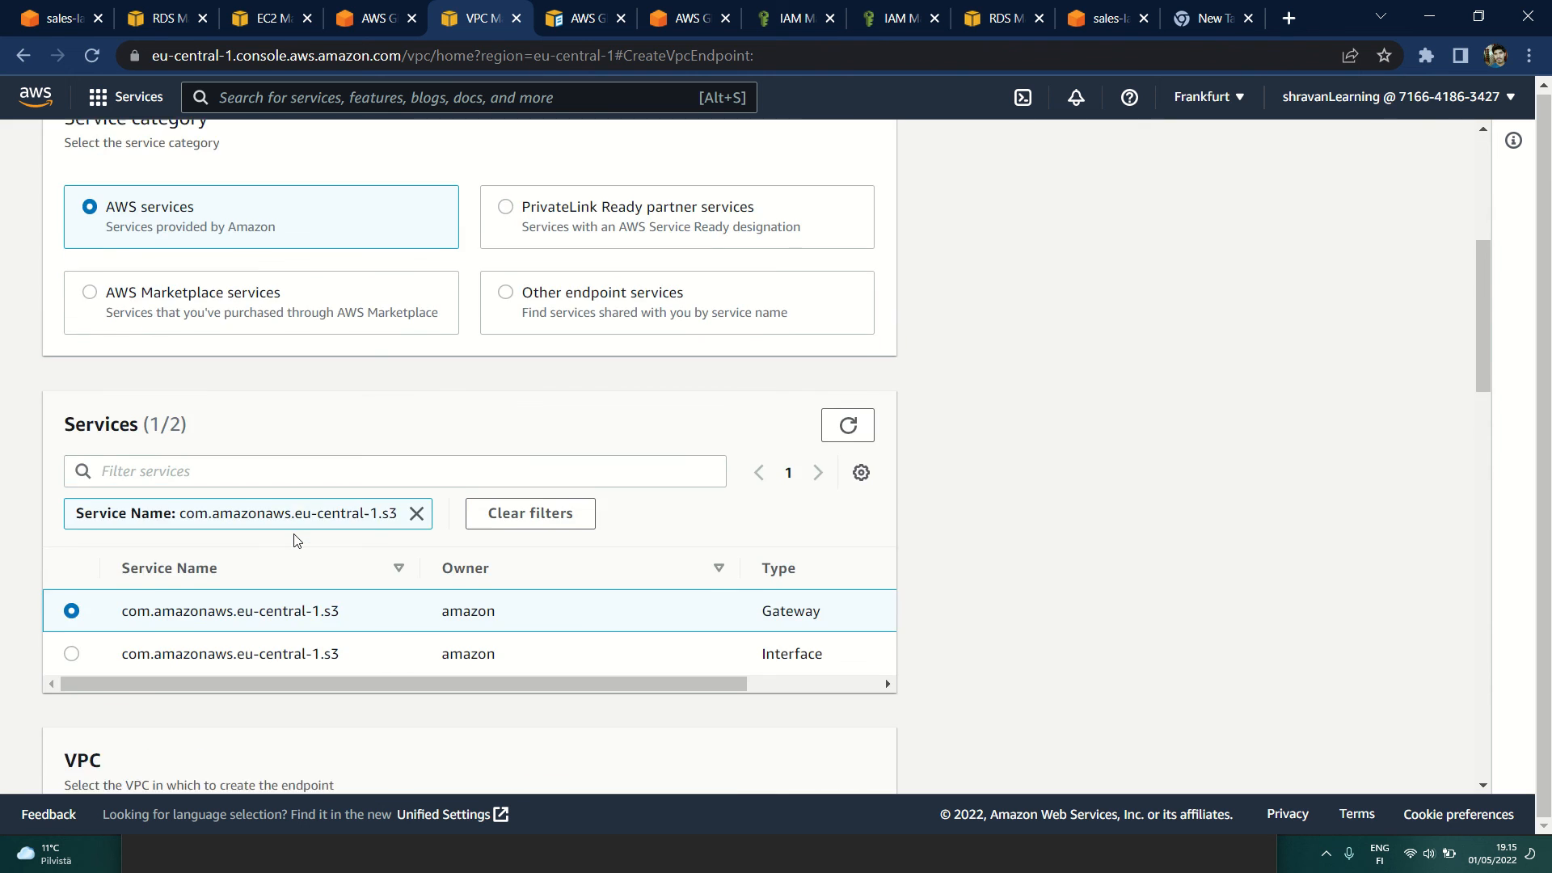
scroll(294, 541, down, 2)
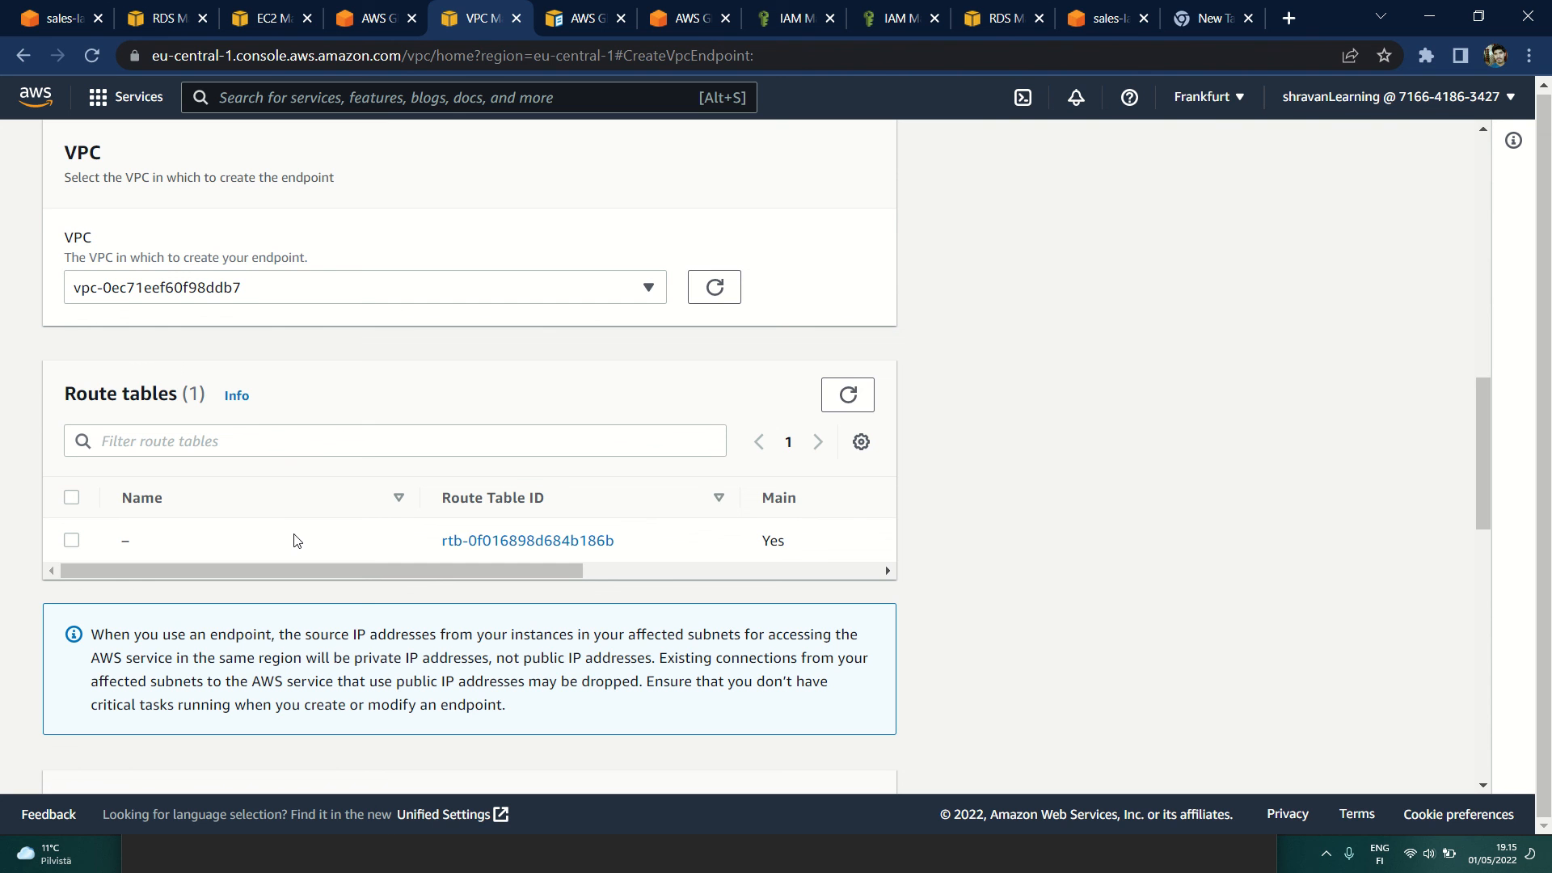
click(72, 541)
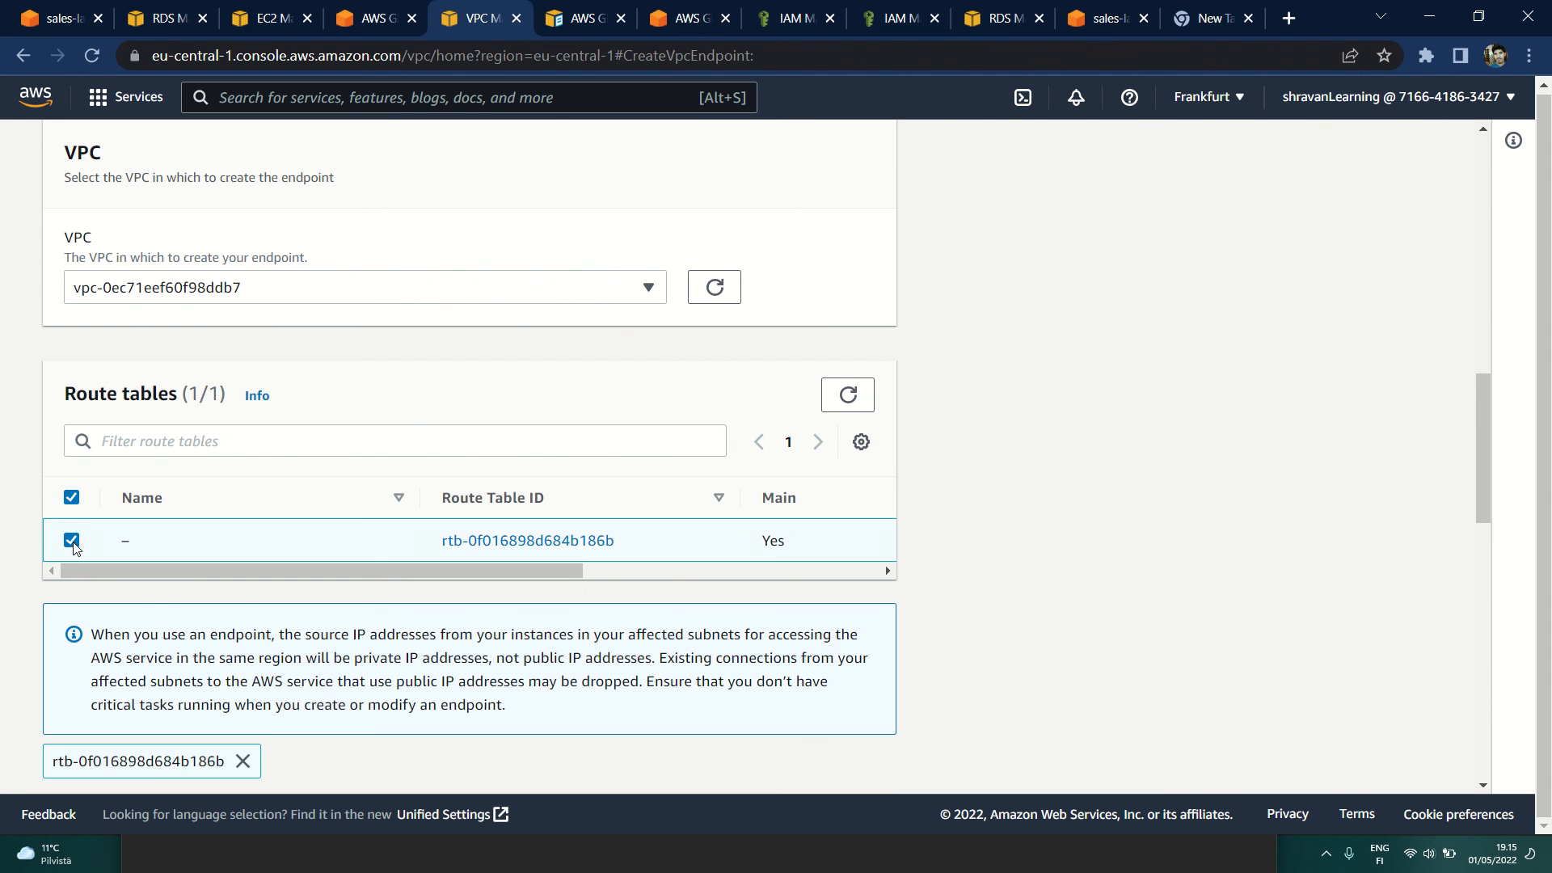
Step: Review the access policy options of the new endpoint form and return to the endpoints list without creating the endpoint
scroll(271, 616, down, 15)
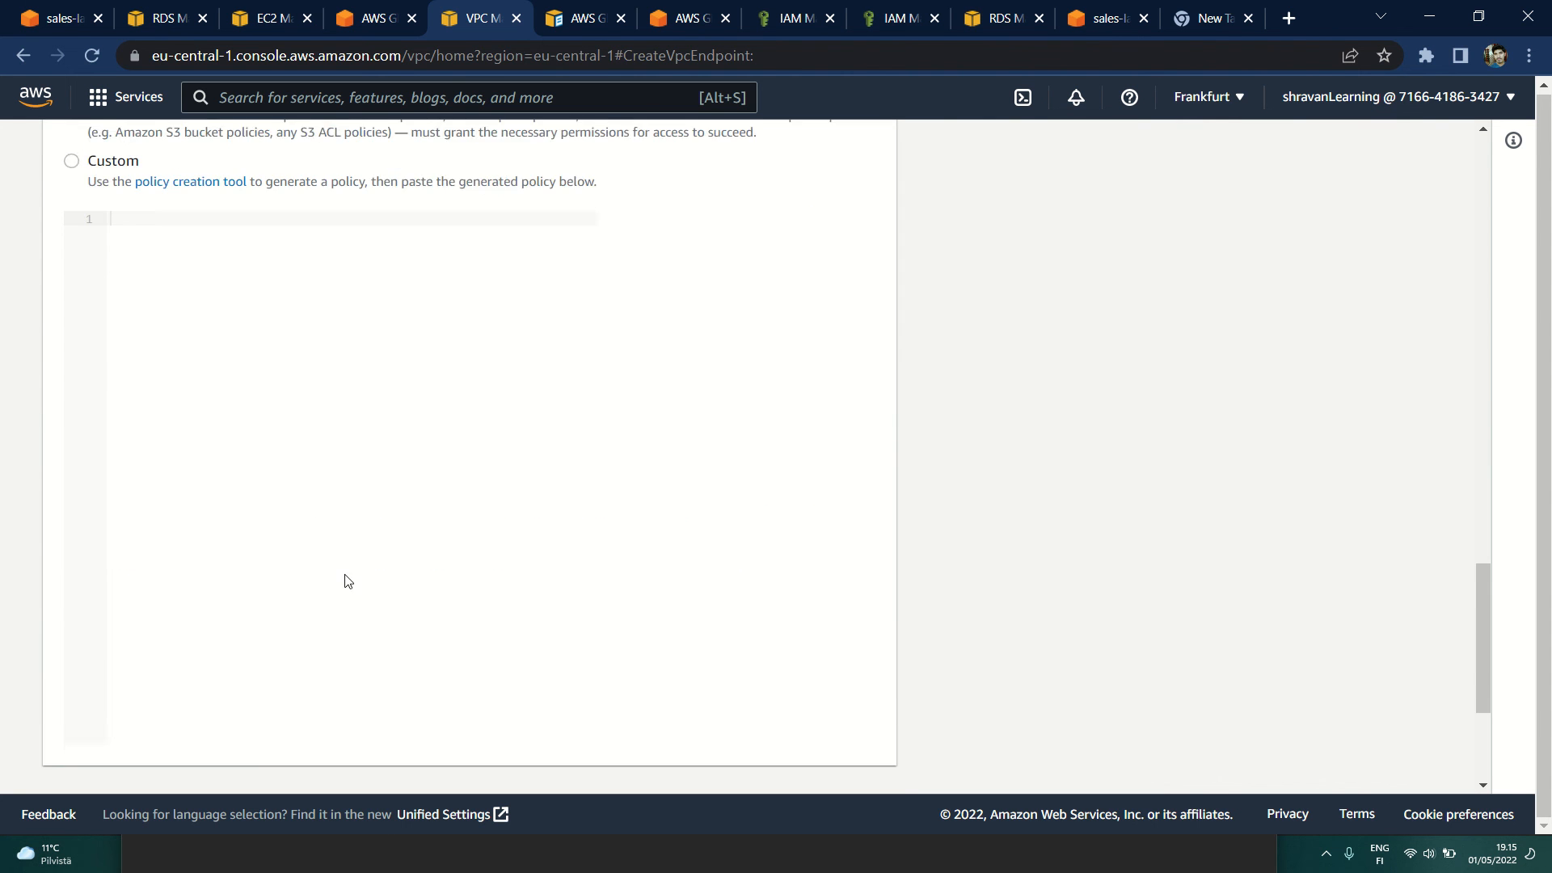
scroll(279, 550, up, 8)
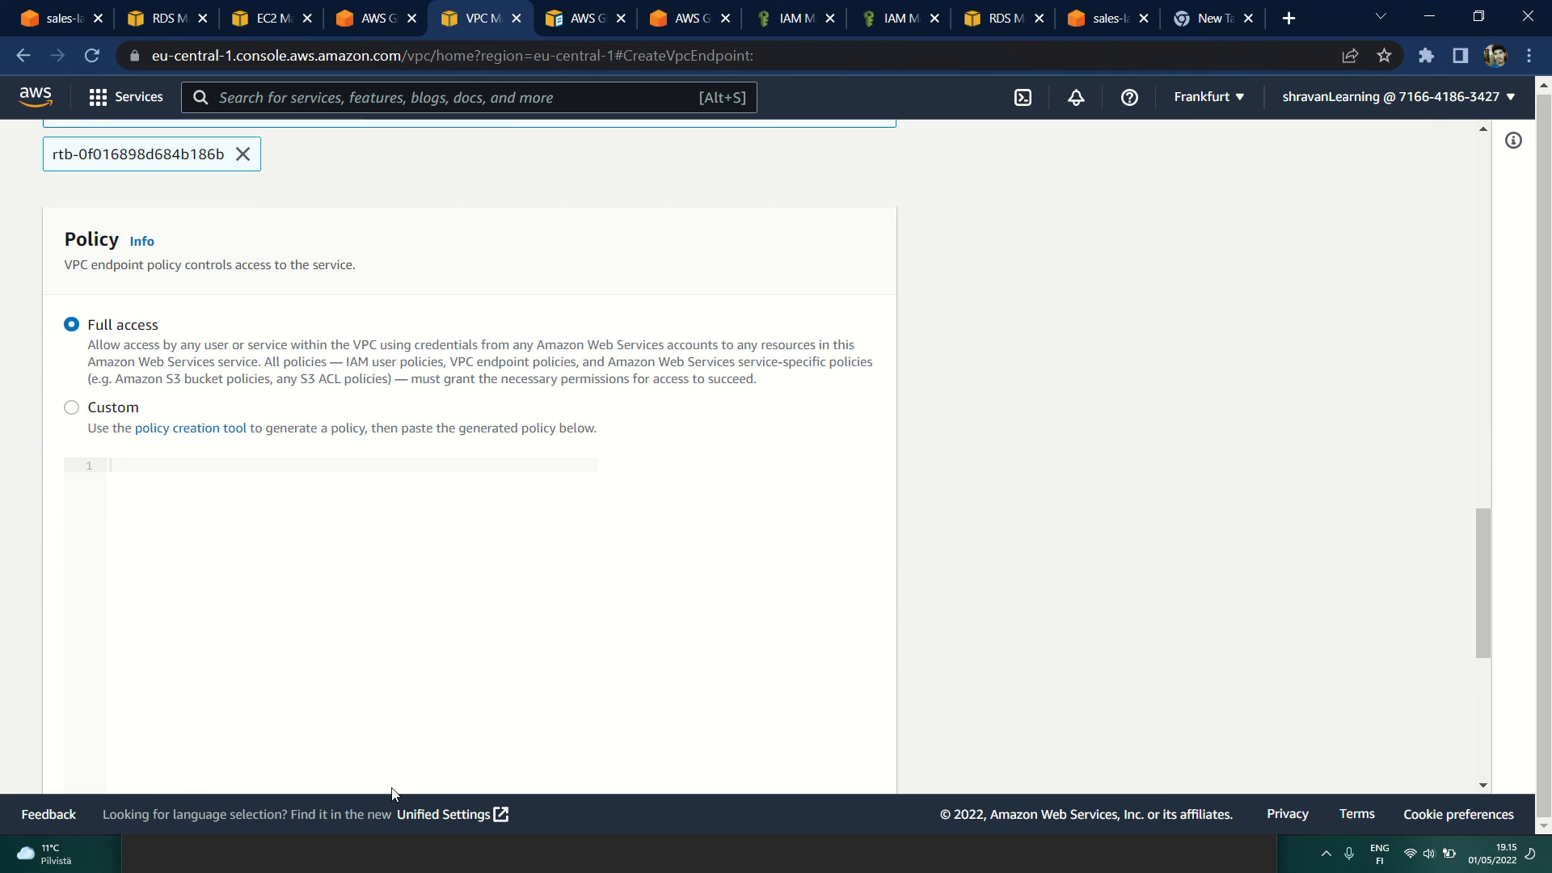
scroll(393, 794, down, 8)
scroll(321, 467, up, 9)
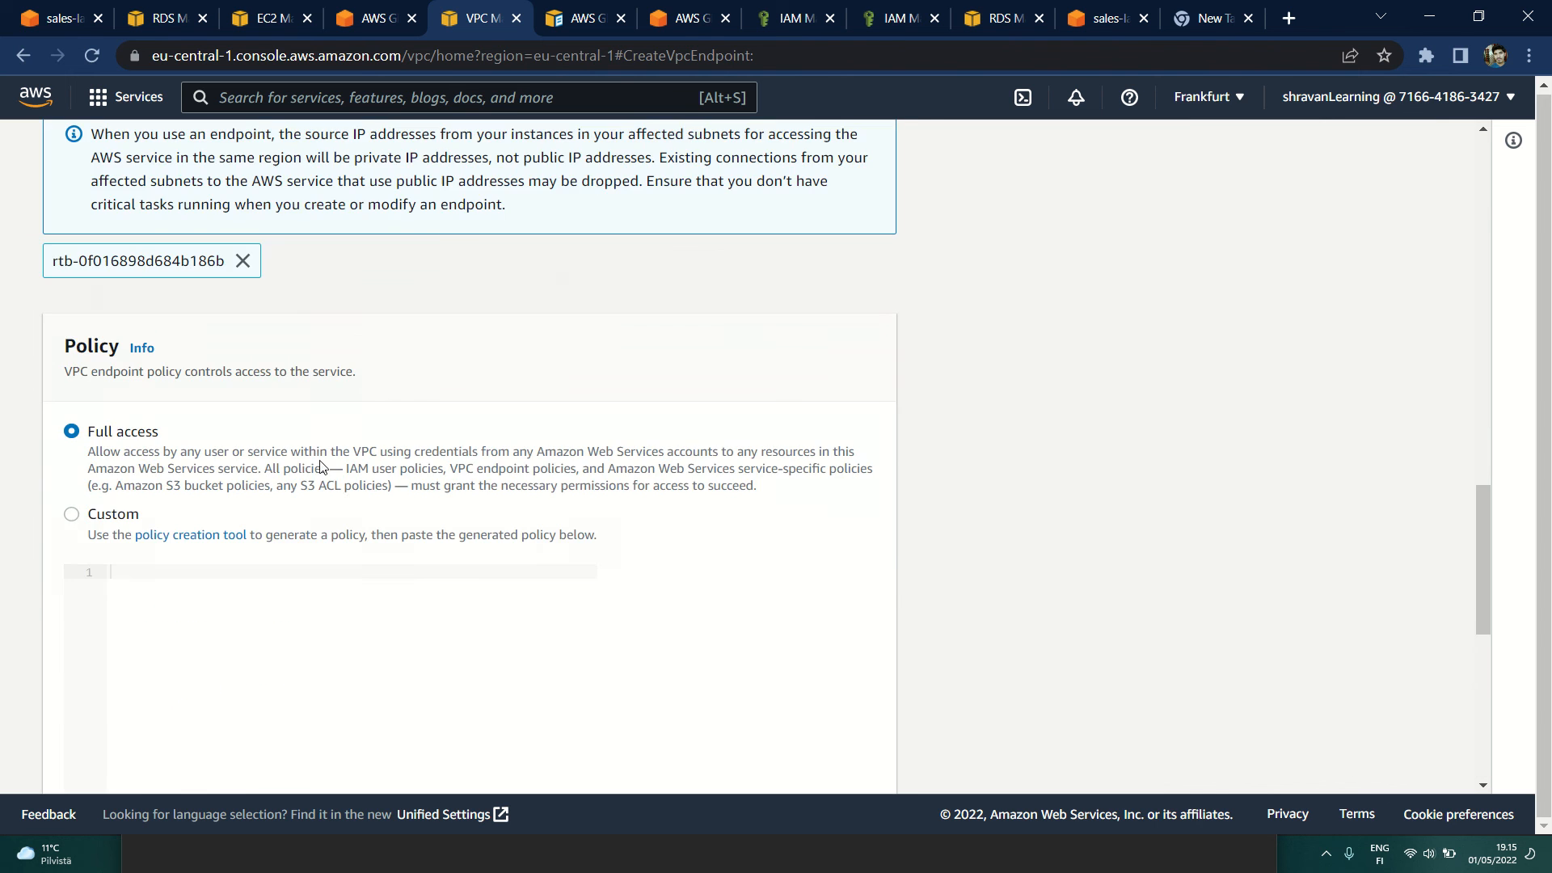
scroll(322, 468, up, 15)
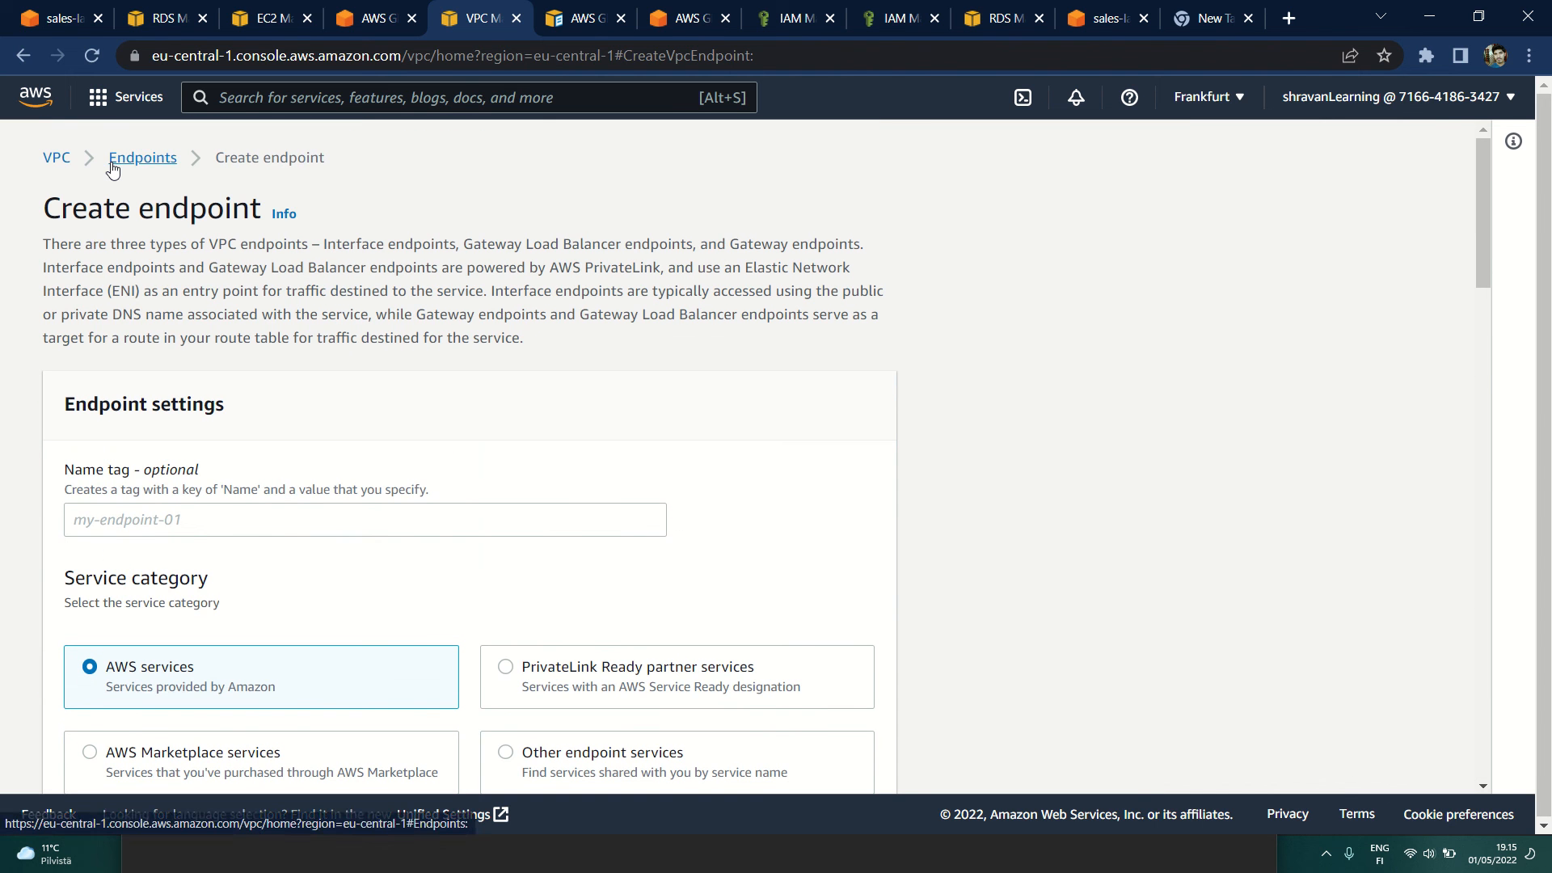
click(112, 160)
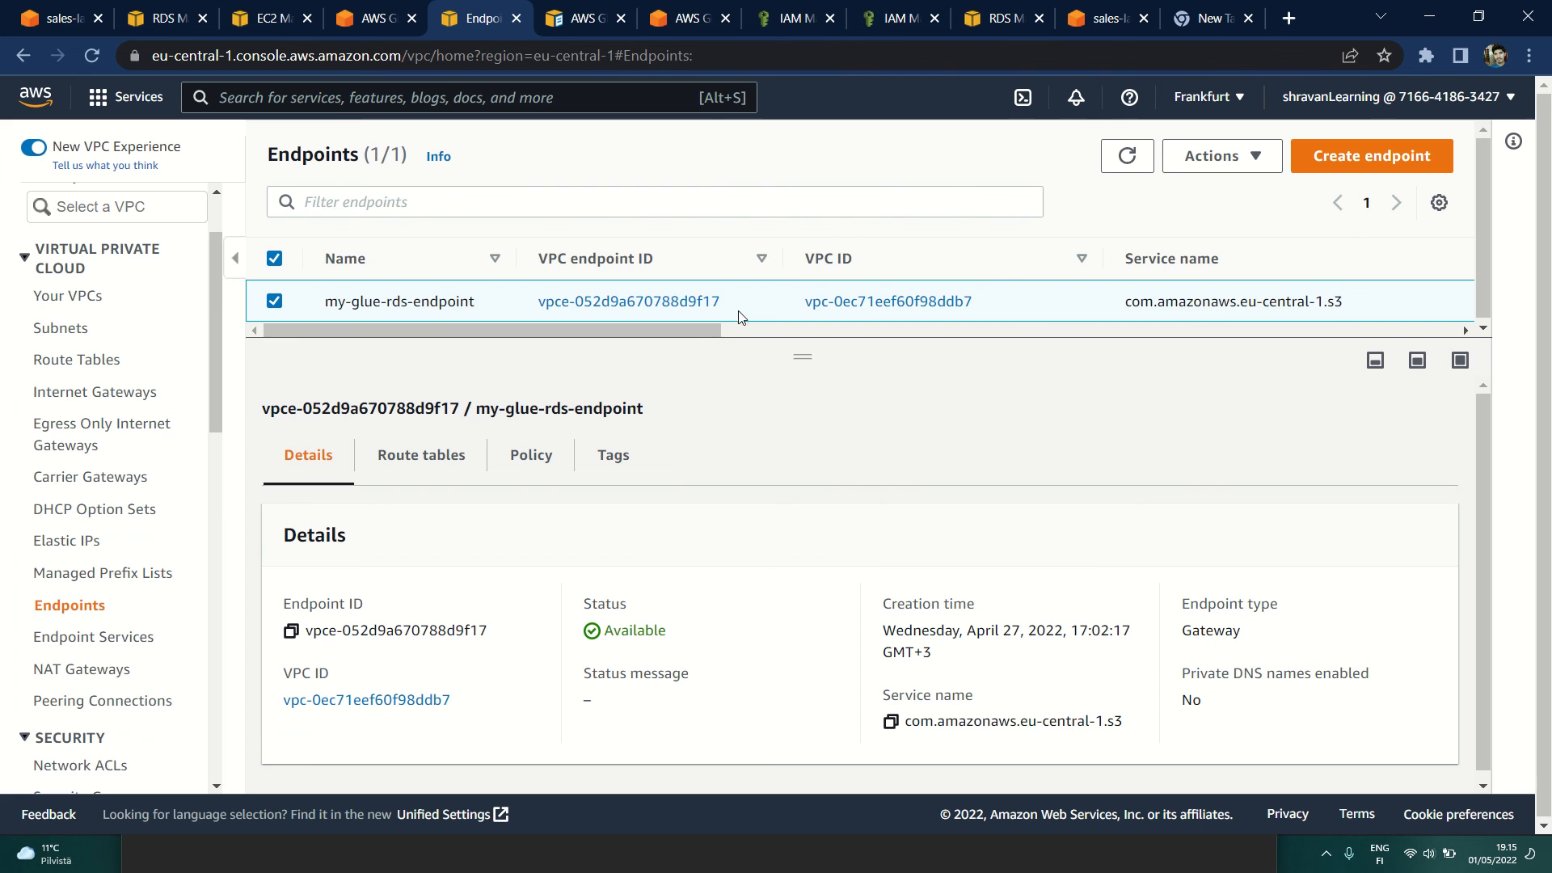
Step: Check the VPC ID, service name and associated route tables of the existing my-glue-rds-endpoint
drag(695, 331, 454, 344)
scroll(427, 557, down, 1)
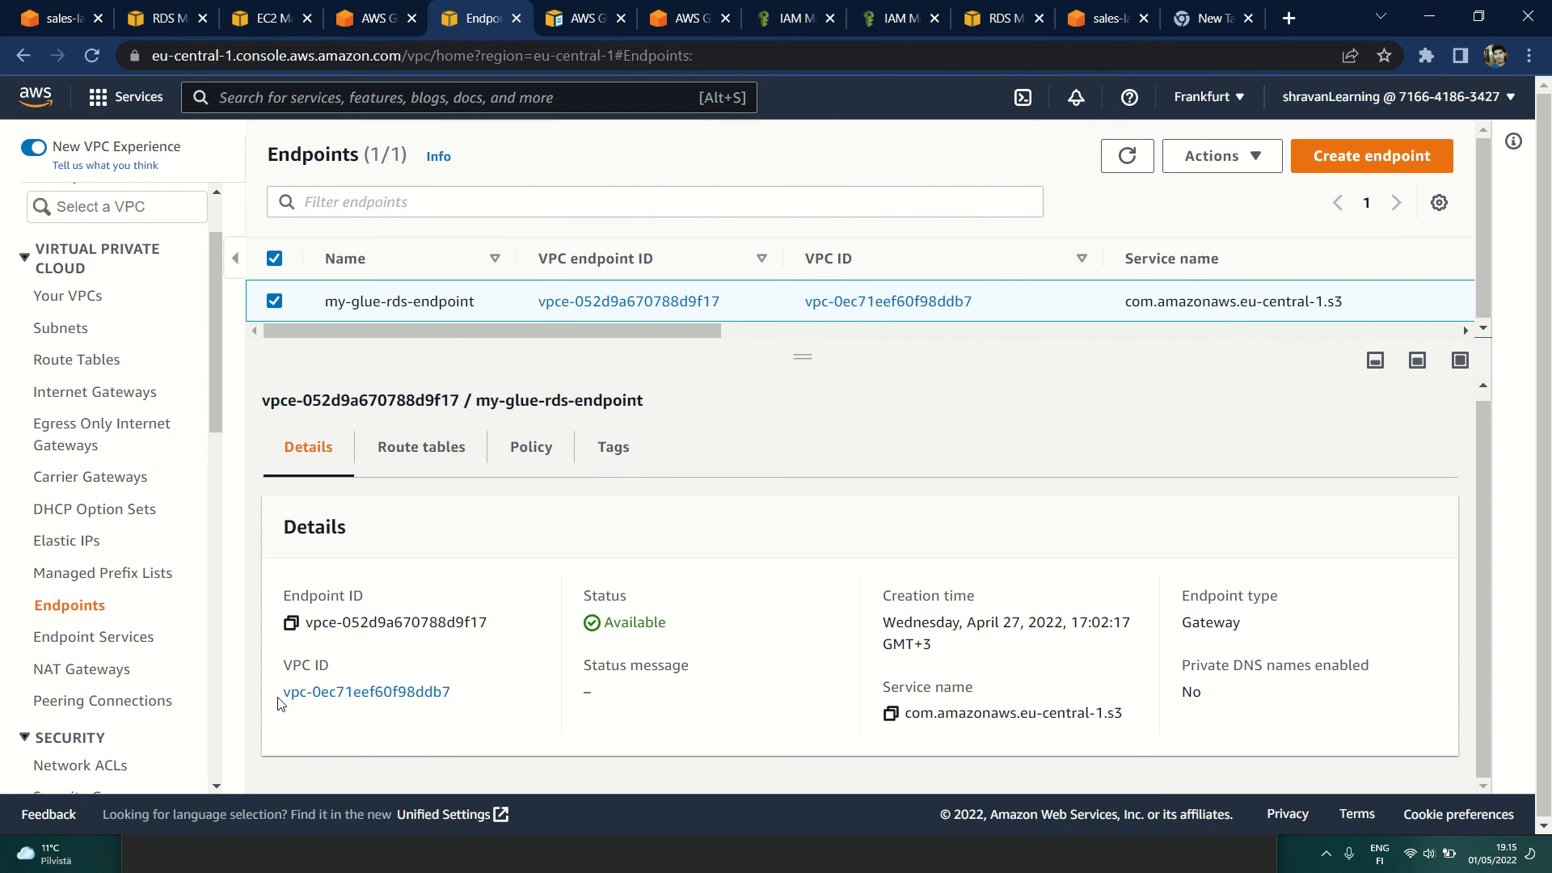
drag(277, 693, 482, 698)
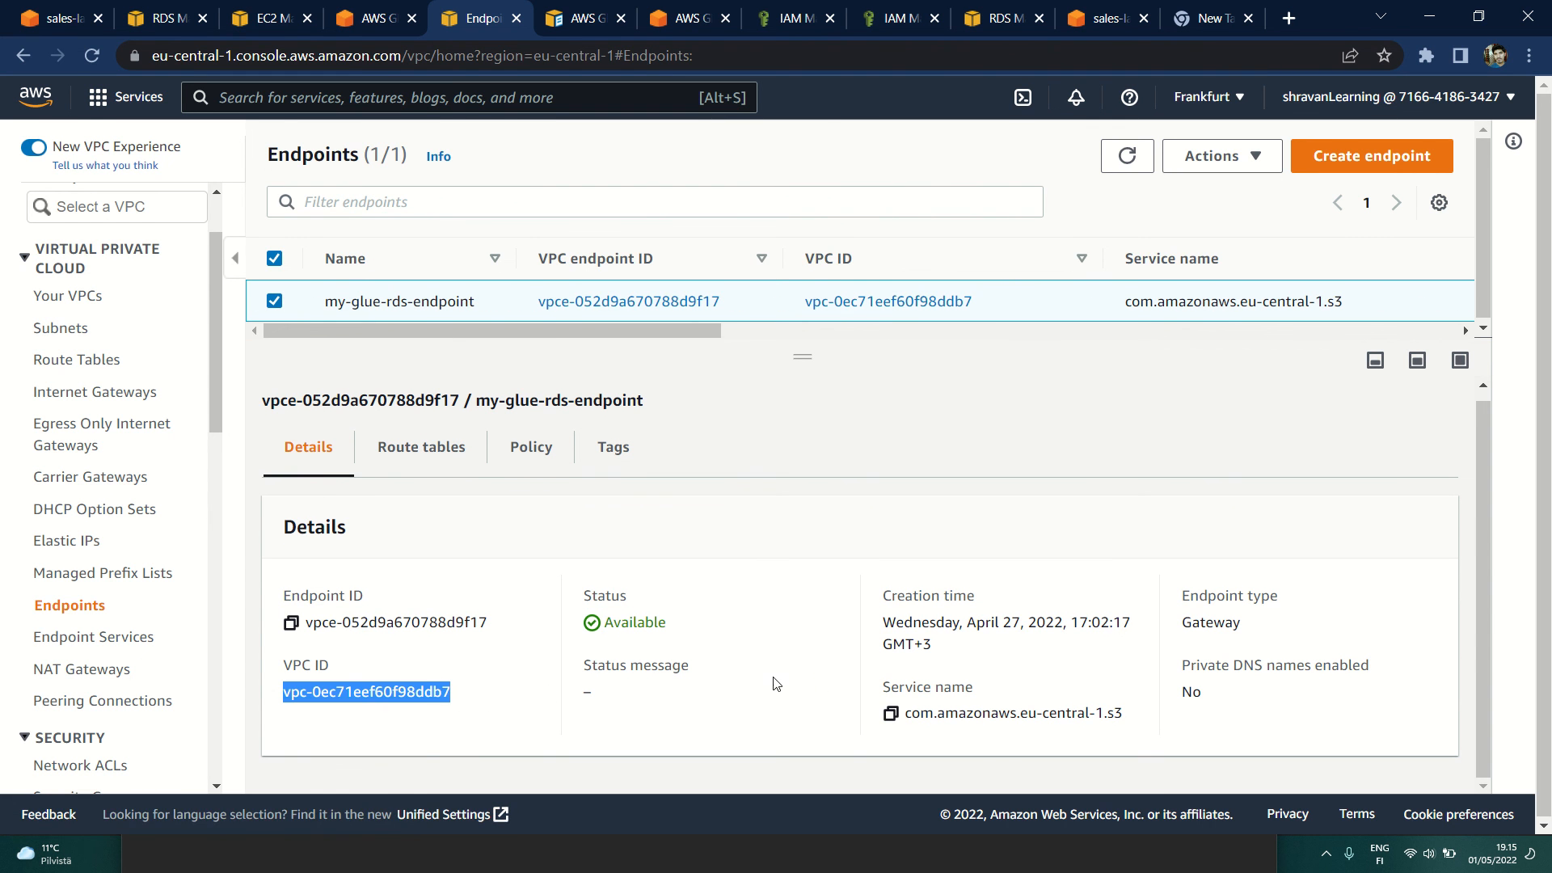
click(822, 683)
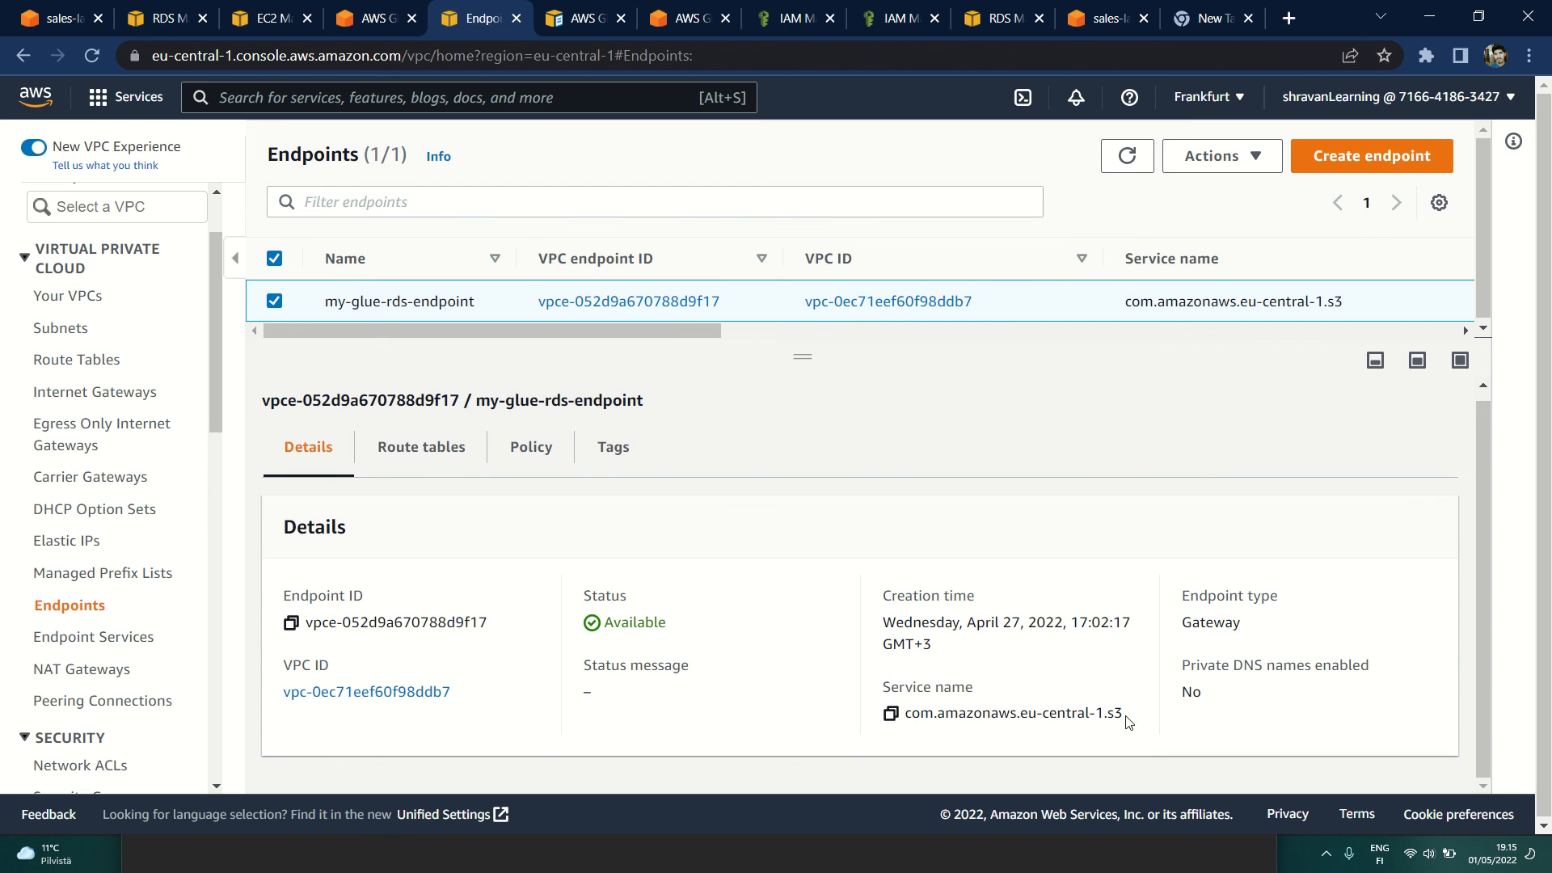
drag(1129, 721, 899, 723)
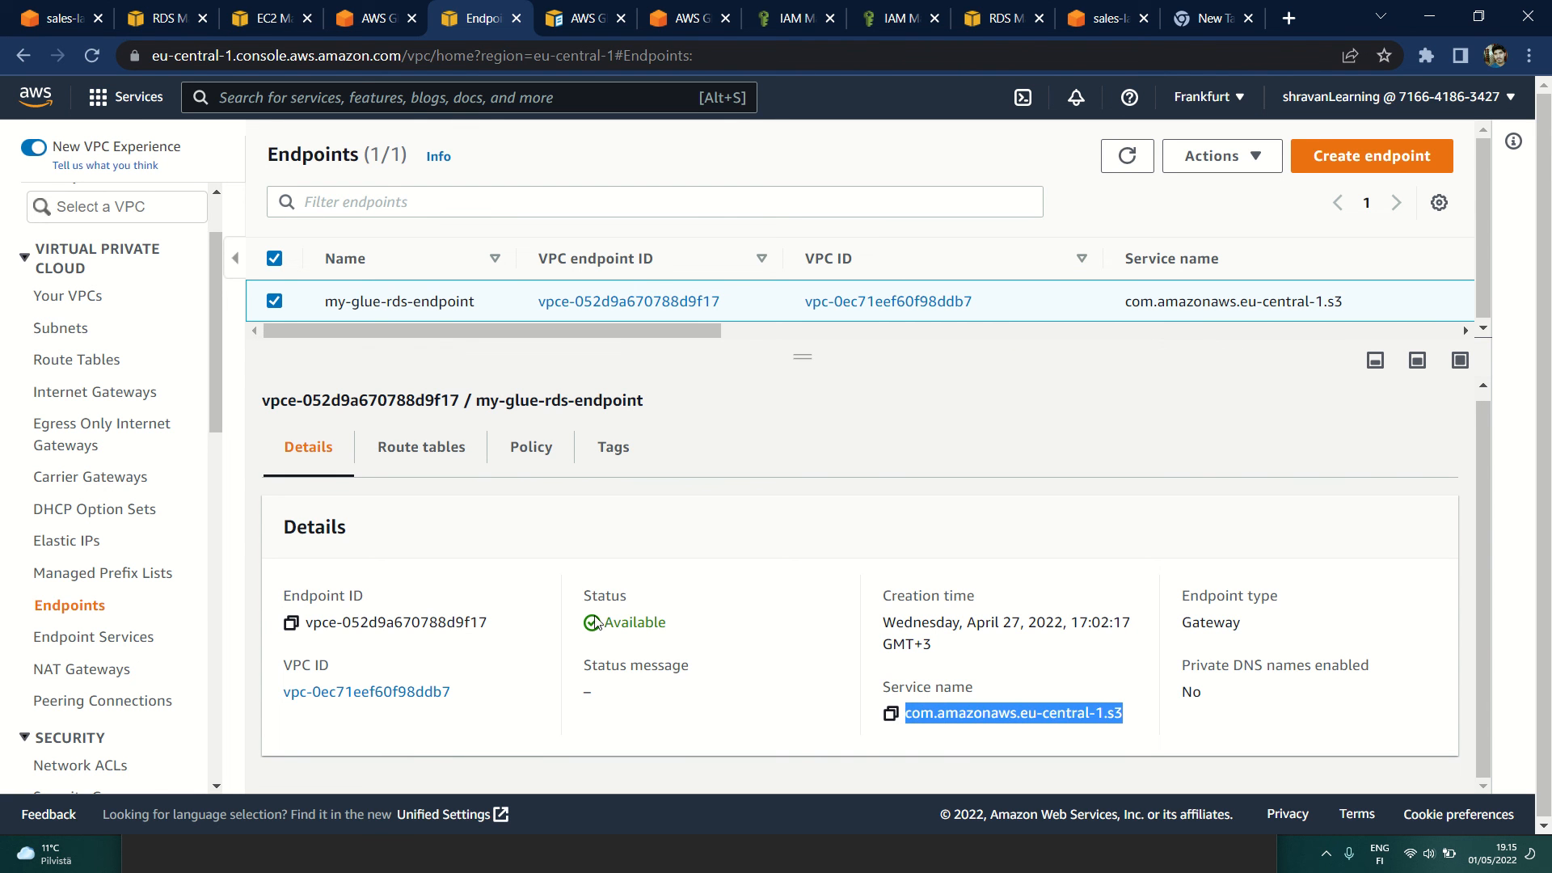
click(421, 447)
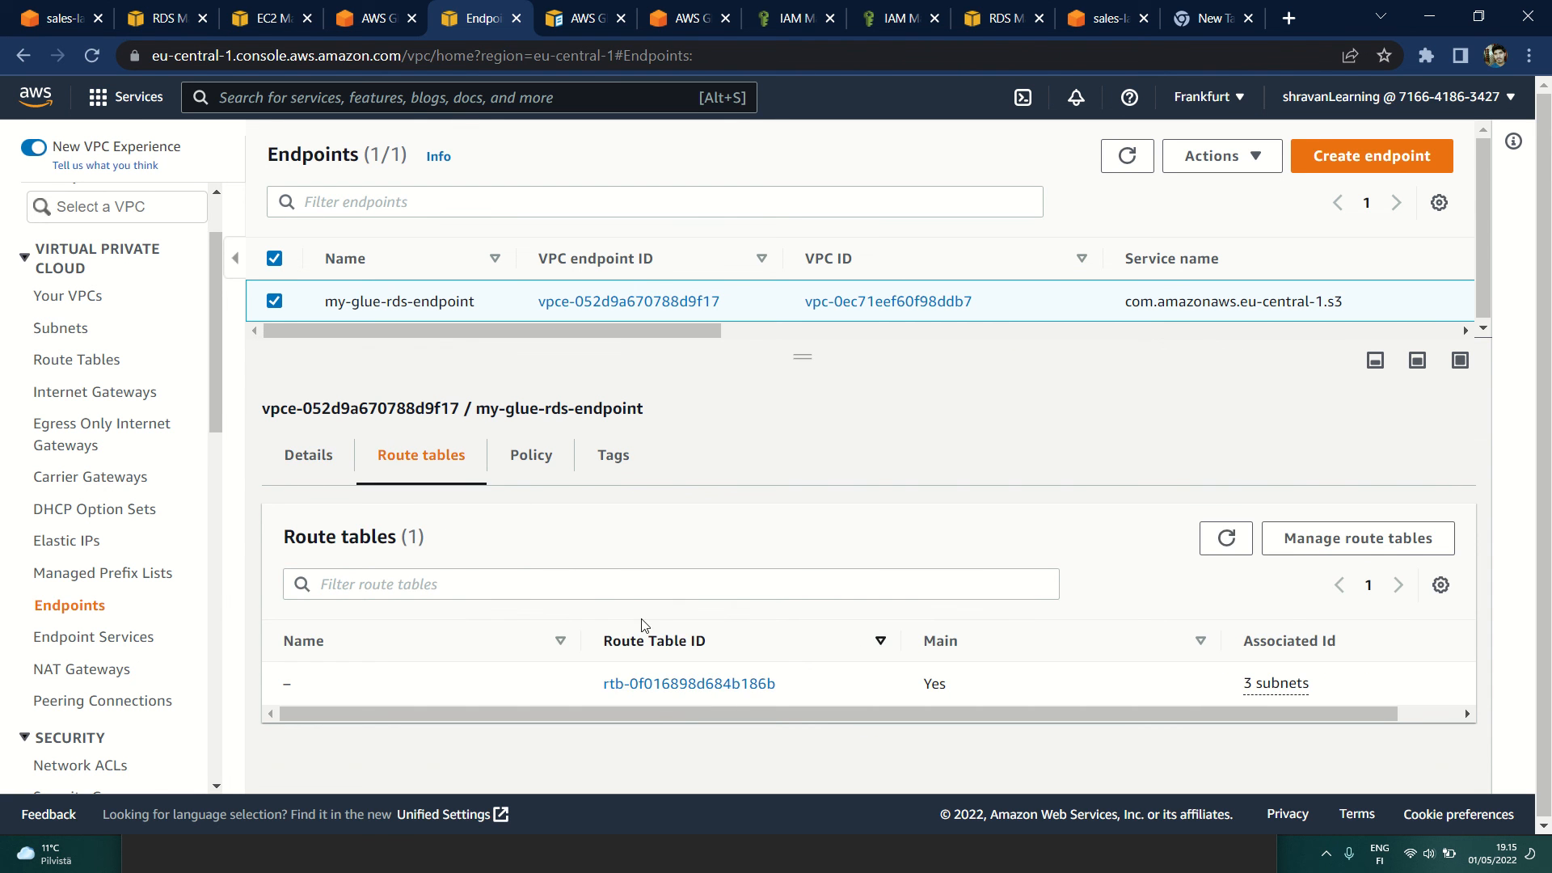
Step: Switch to the AWS Glue console and check the VPC ID of the my-rds-conn connection
click(373, 14)
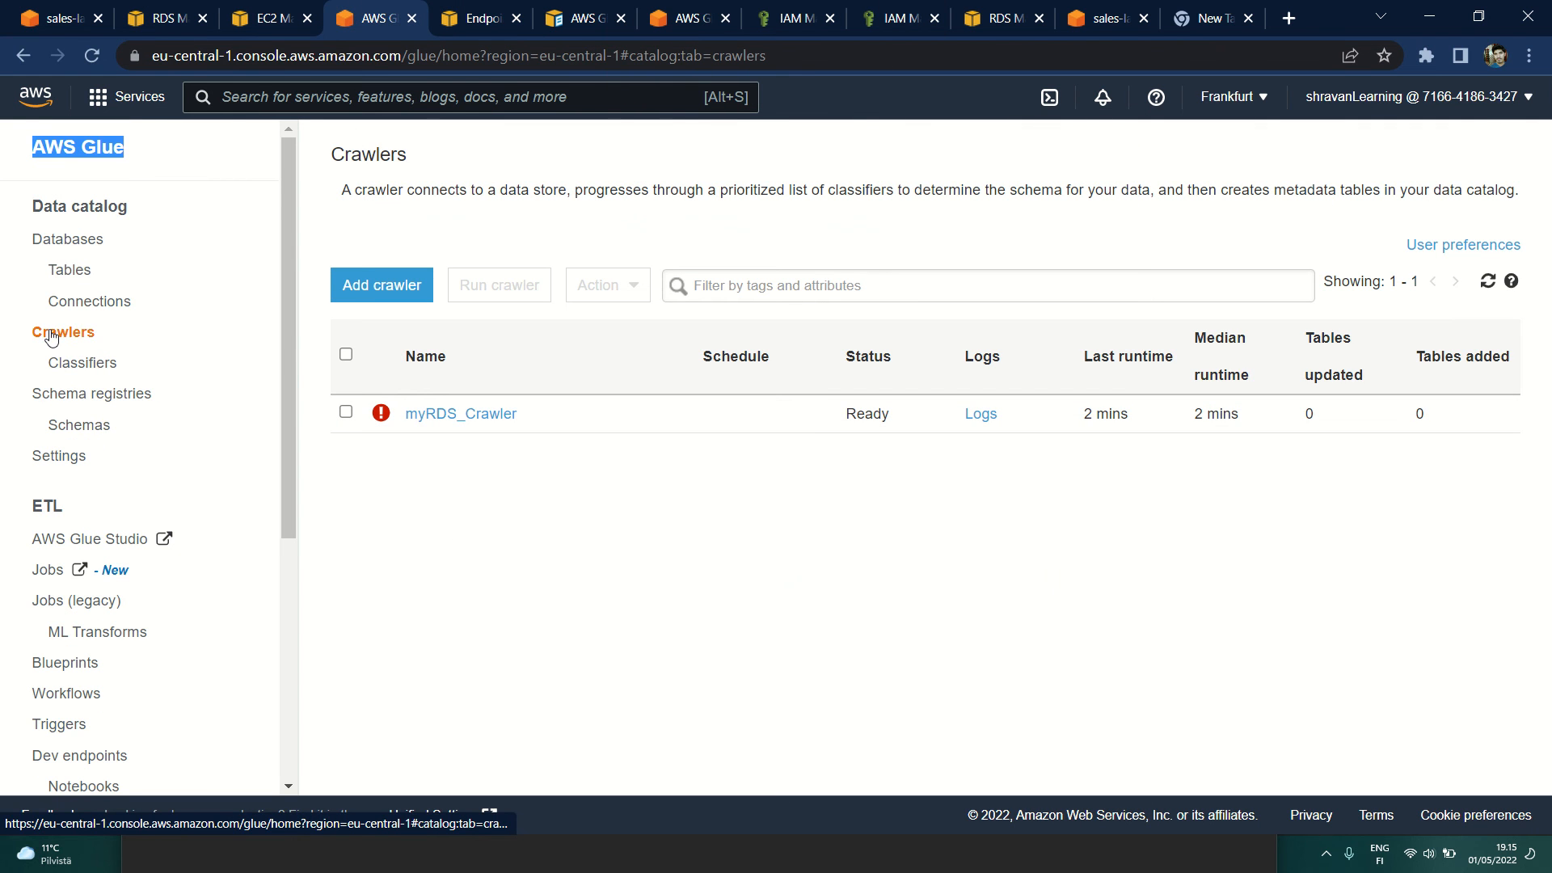
click(91, 302)
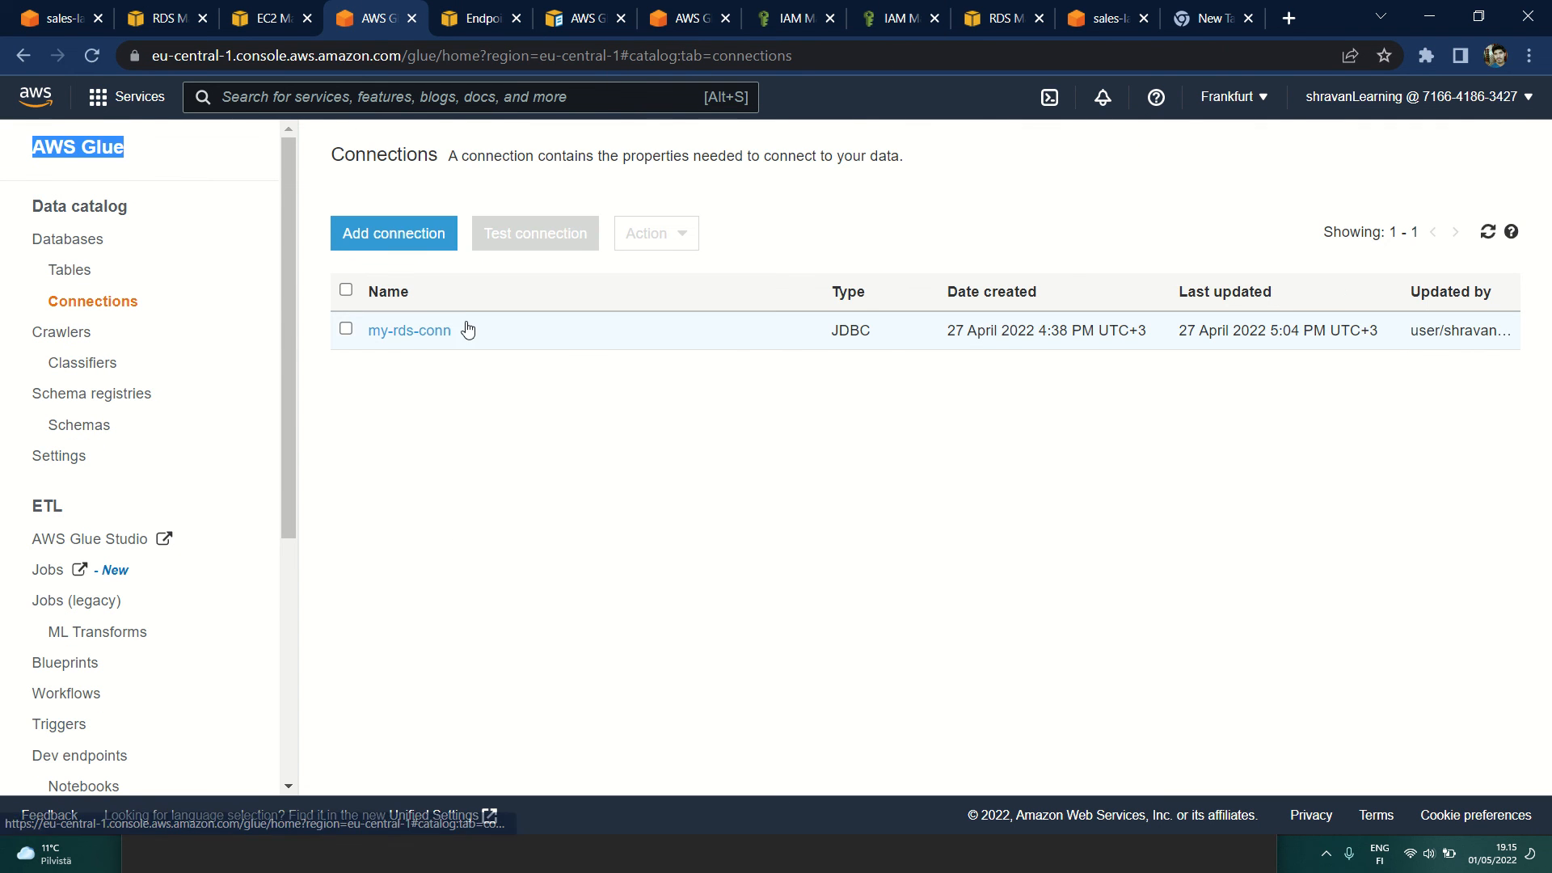
click(410, 329)
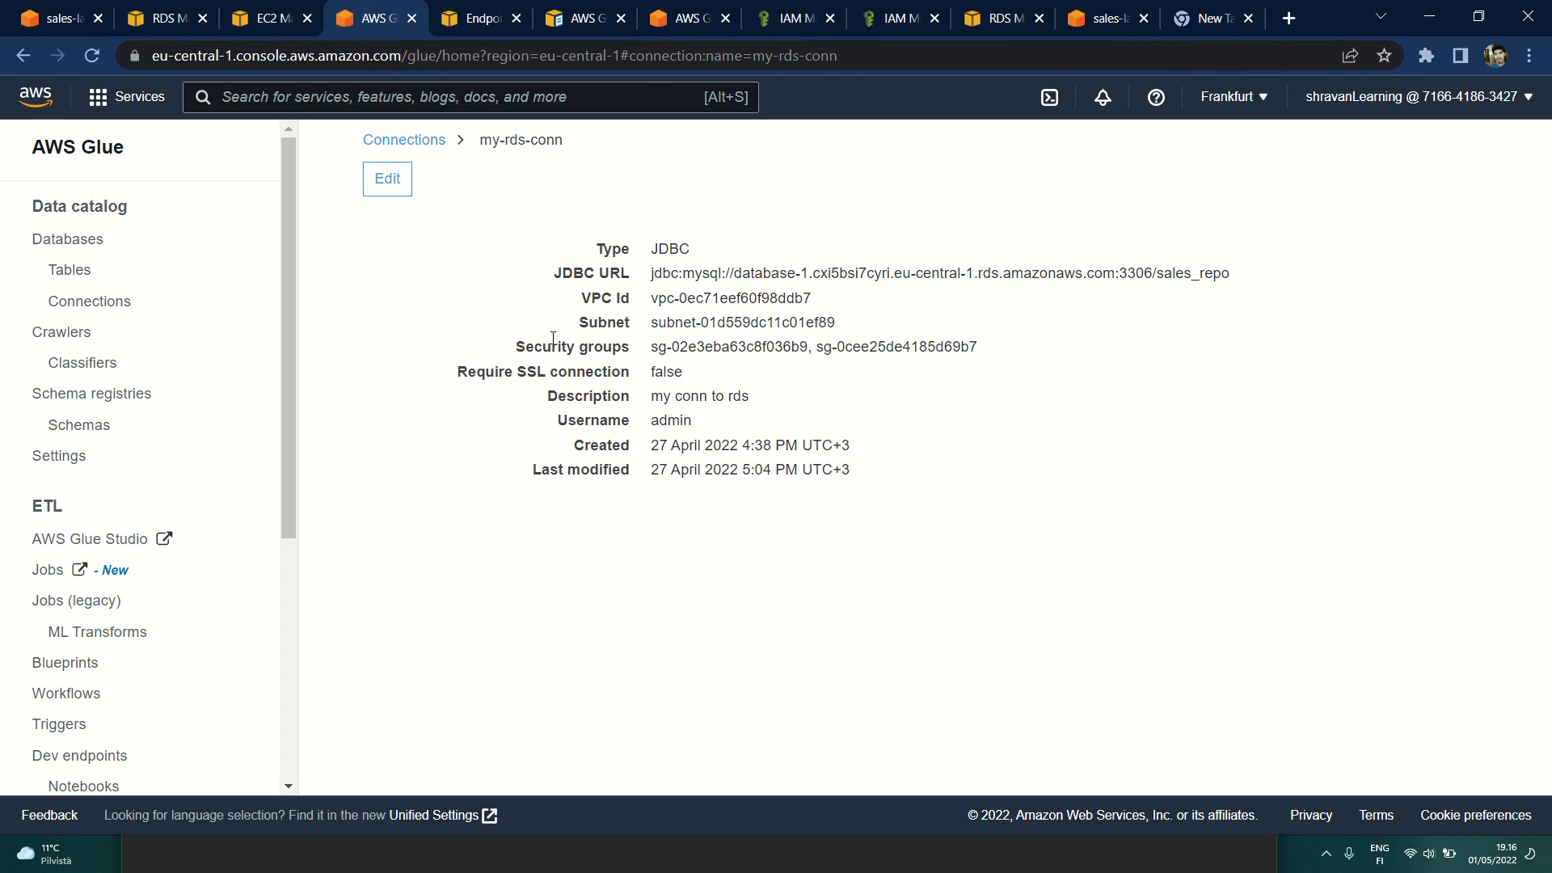
drag(658, 301, 848, 307)
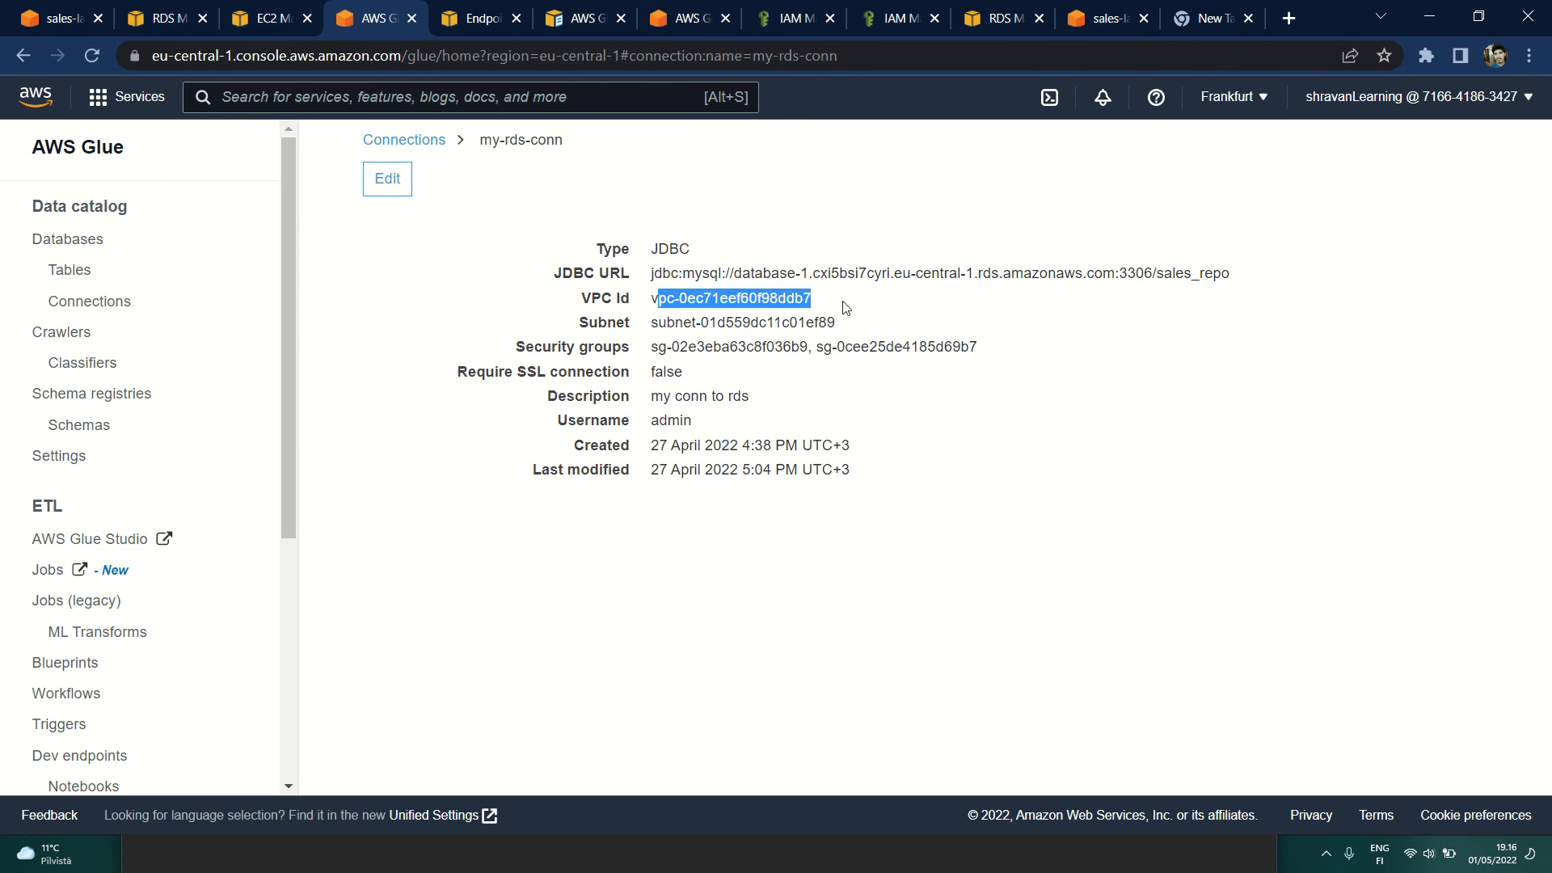
click(854, 306)
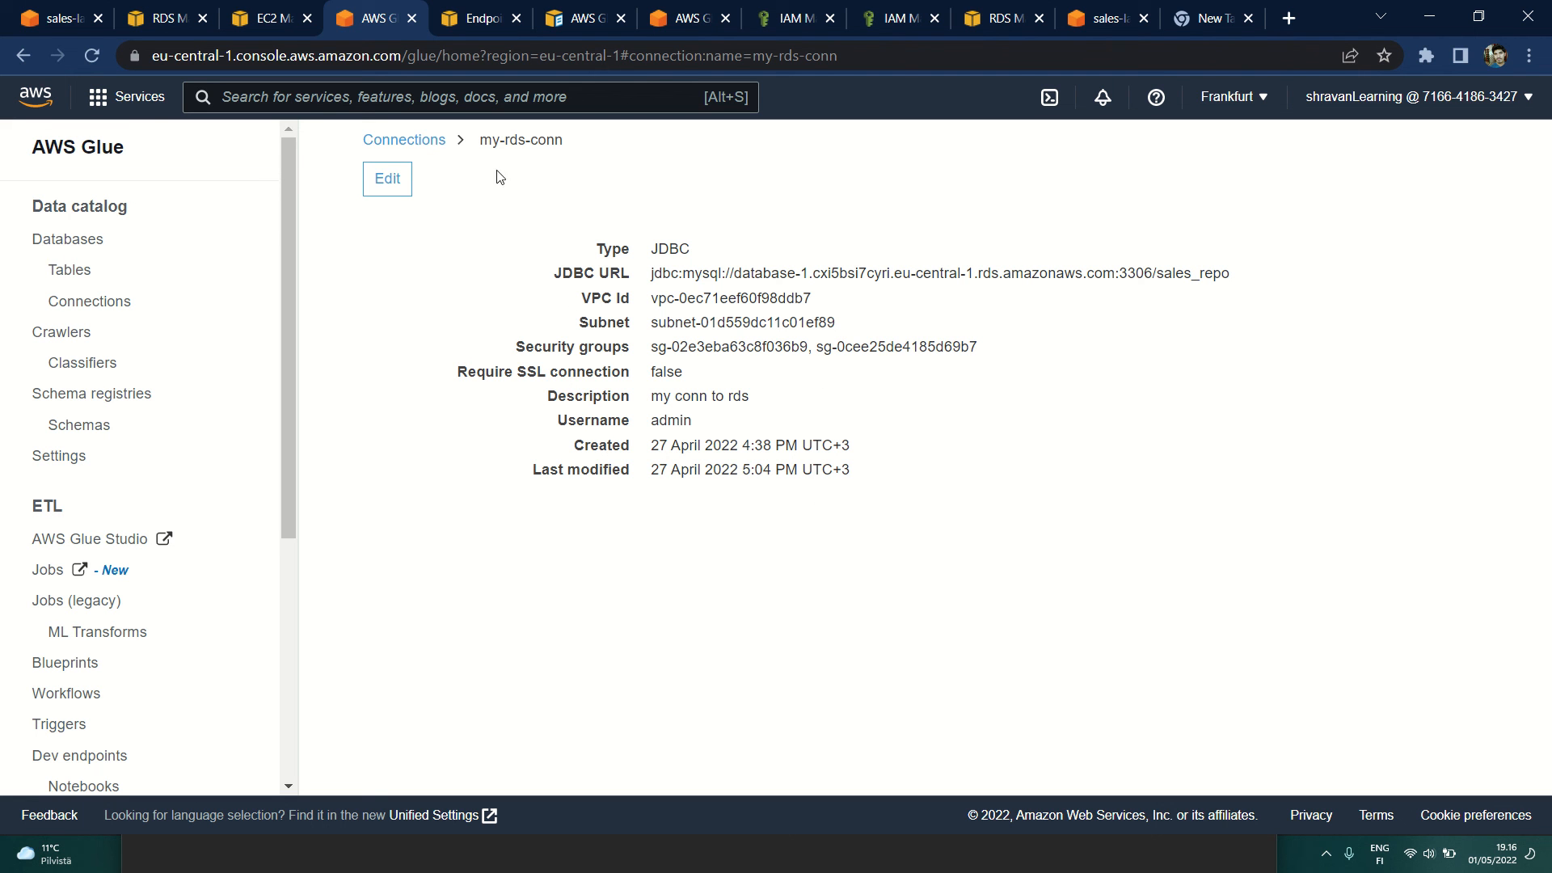
Step: Open myRDS_Crawler for editing, review its data store and IAM role settings, and leave for the connections list without saving
click(63, 333)
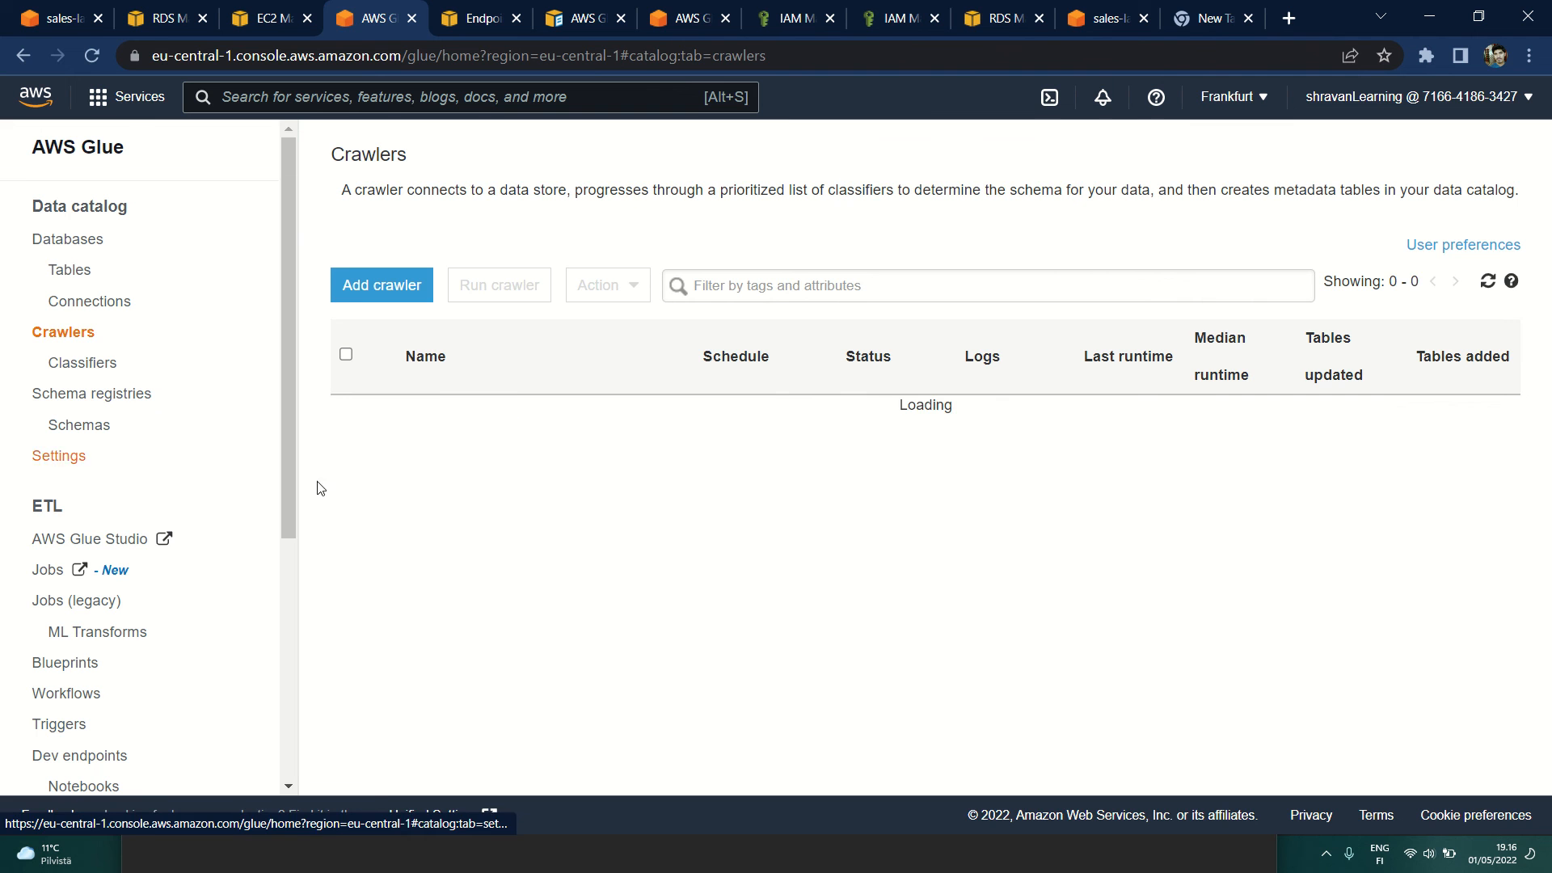
click(346, 413)
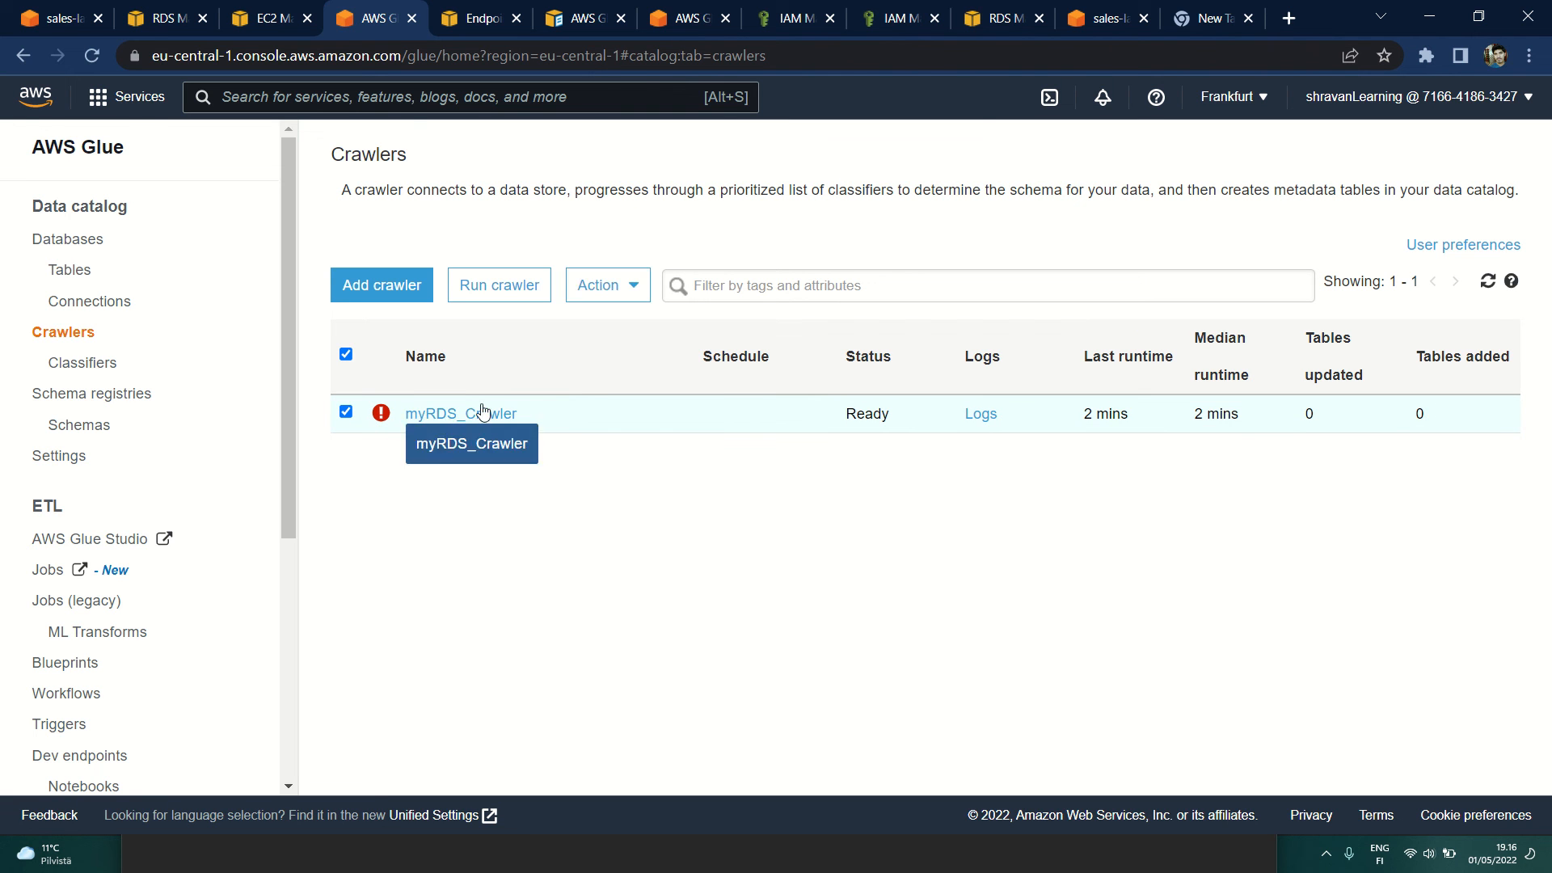
click(584, 301)
click(647, 325)
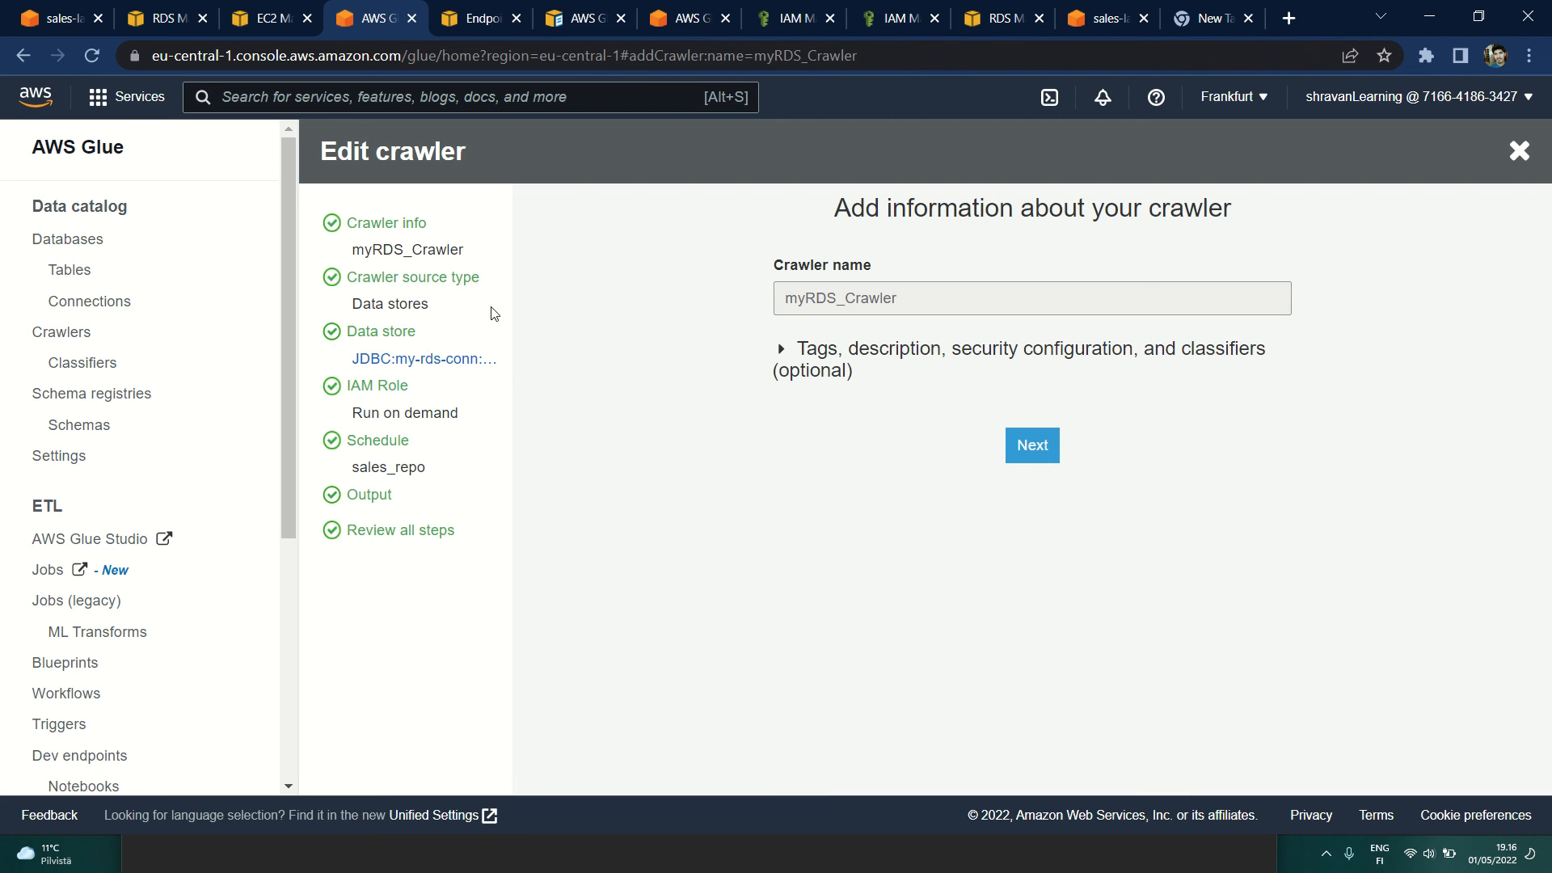
click(1024, 446)
click(1063, 695)
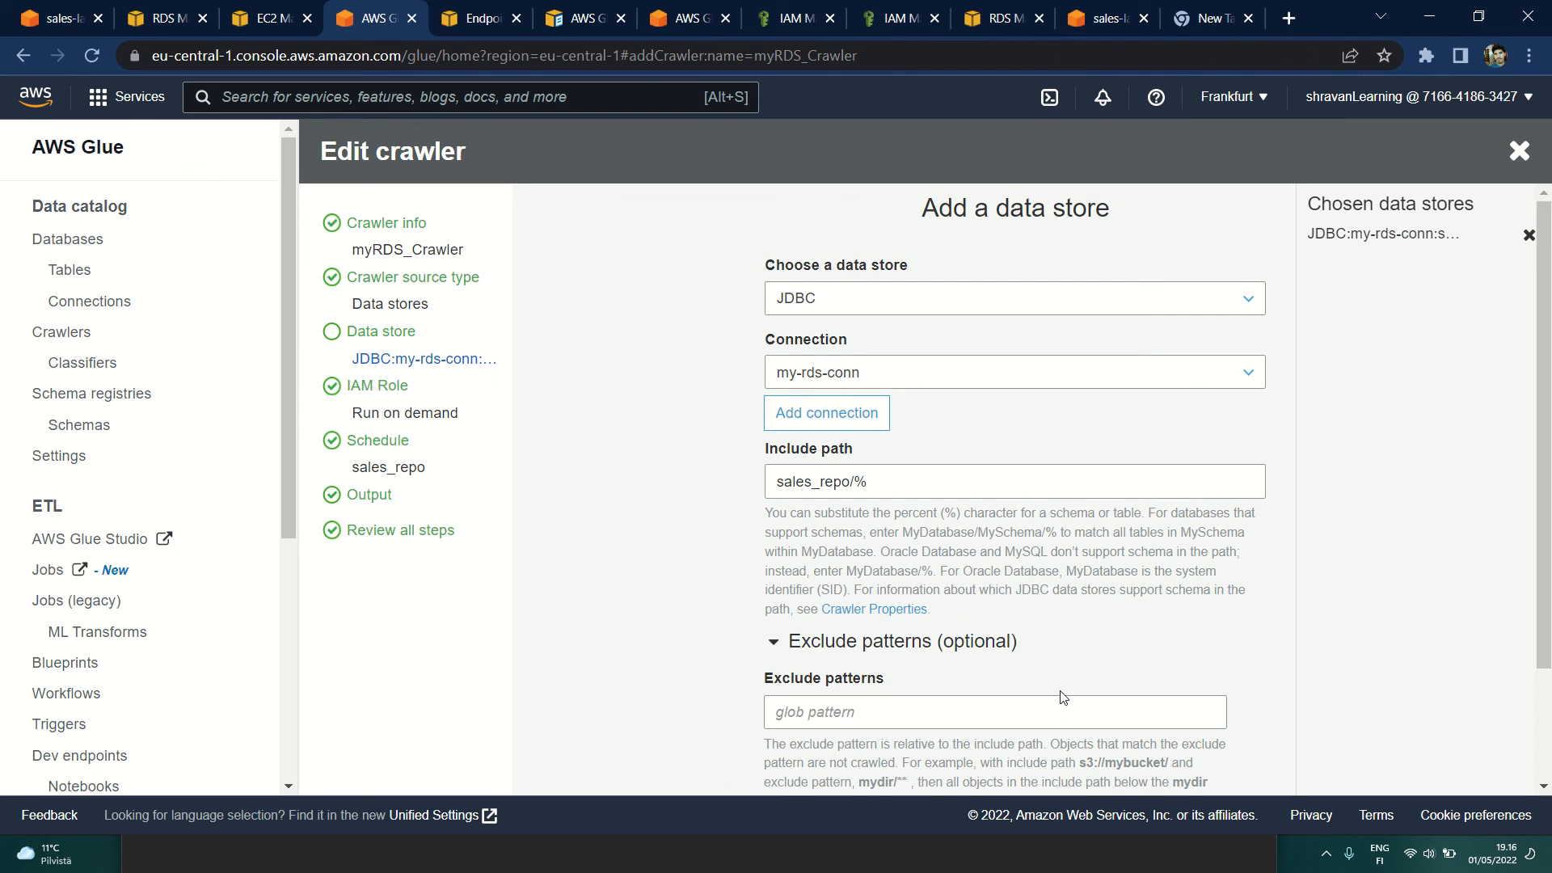
scroll(969, 528, down, 2)
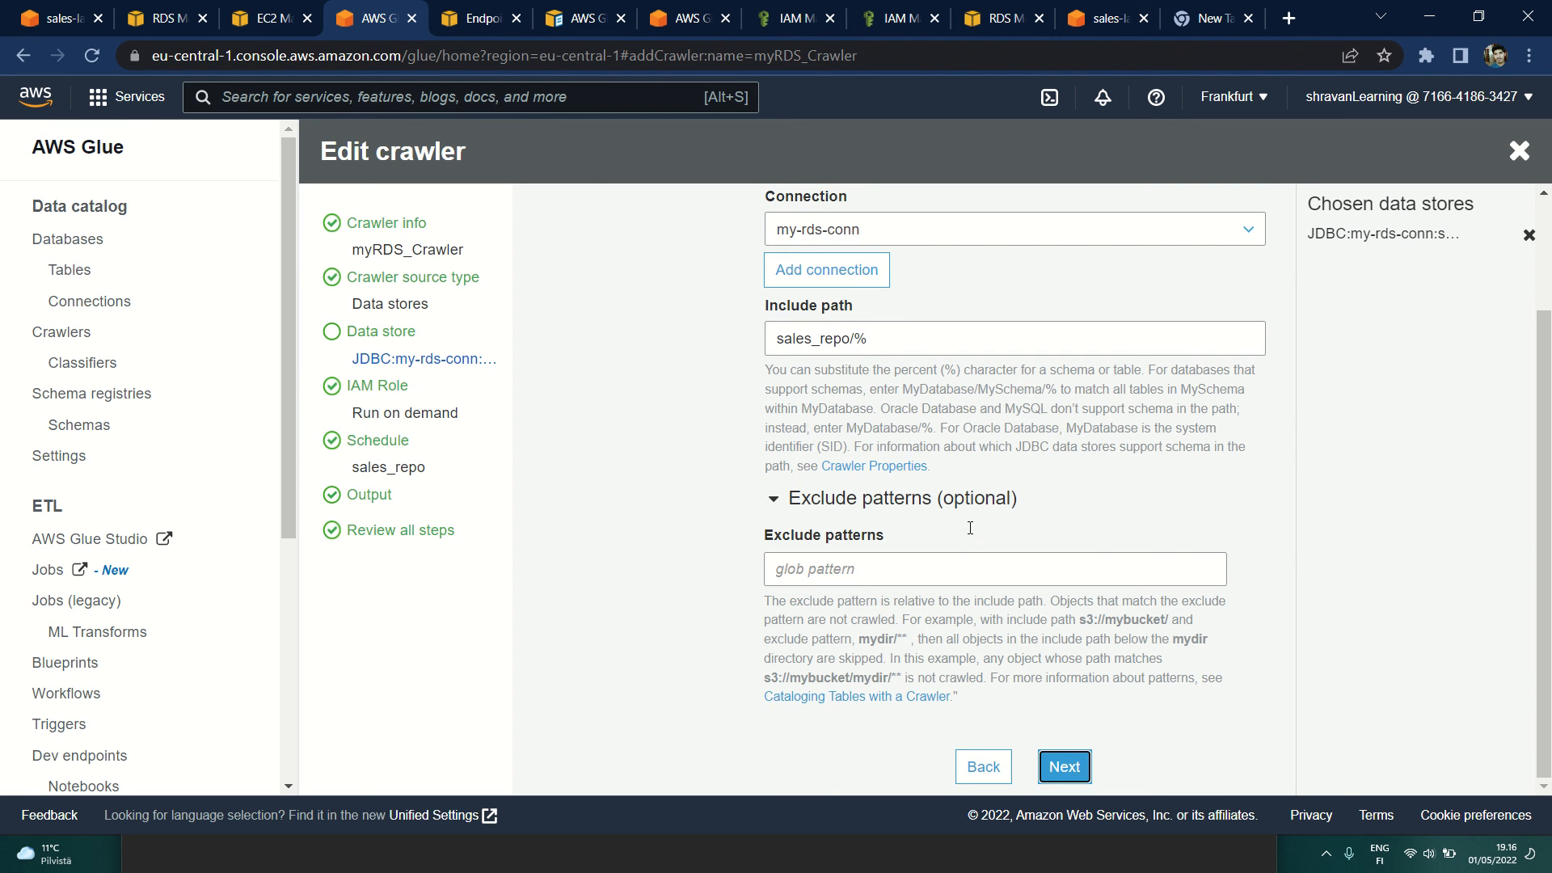
click(1057, 769)
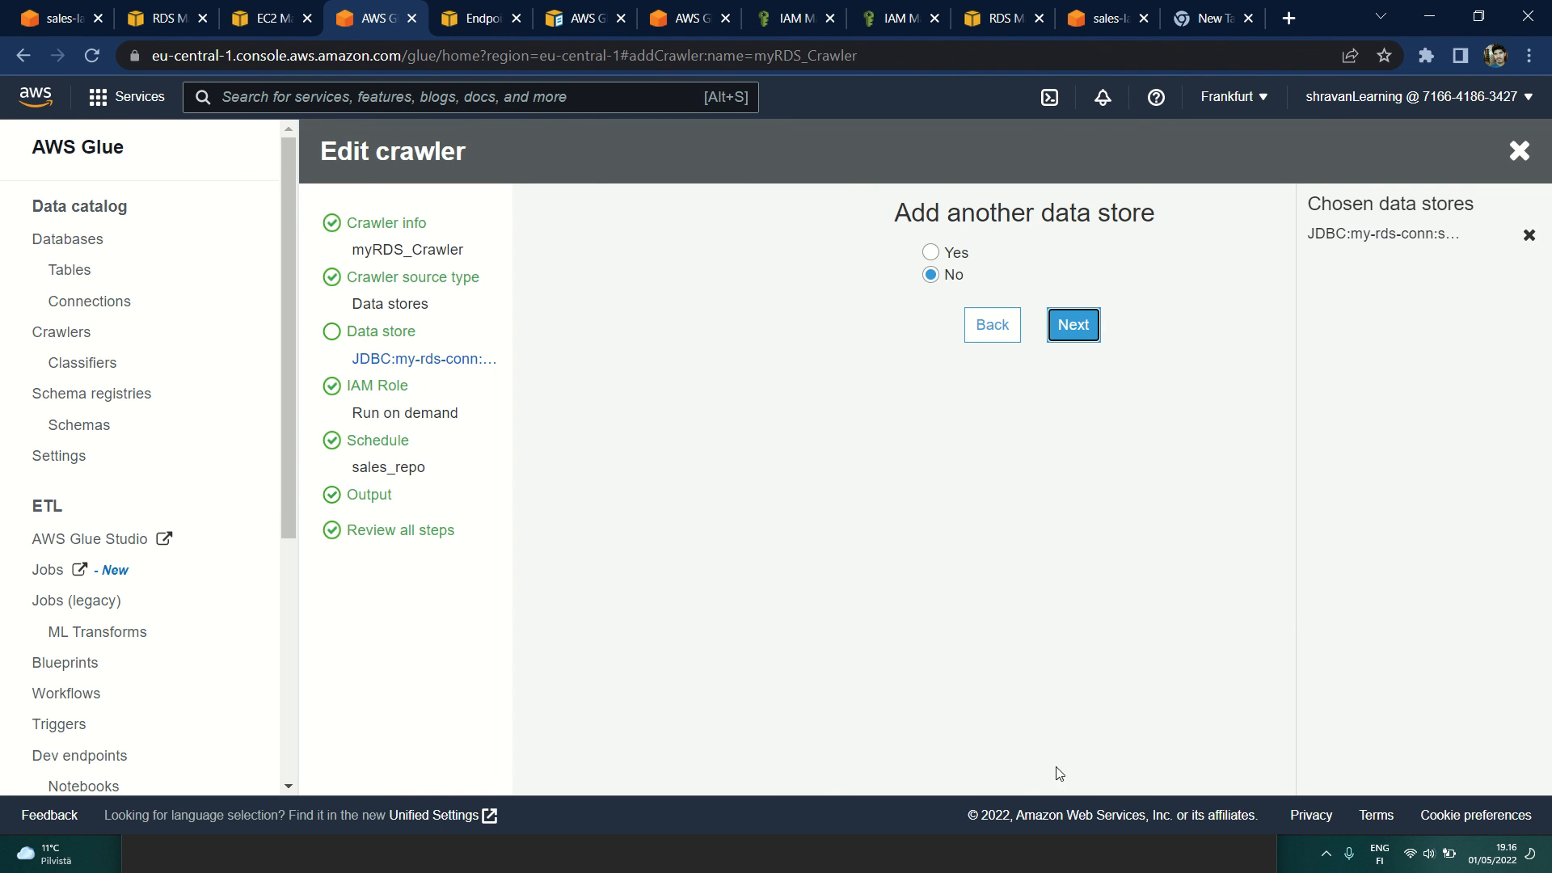
click(1069, 334)
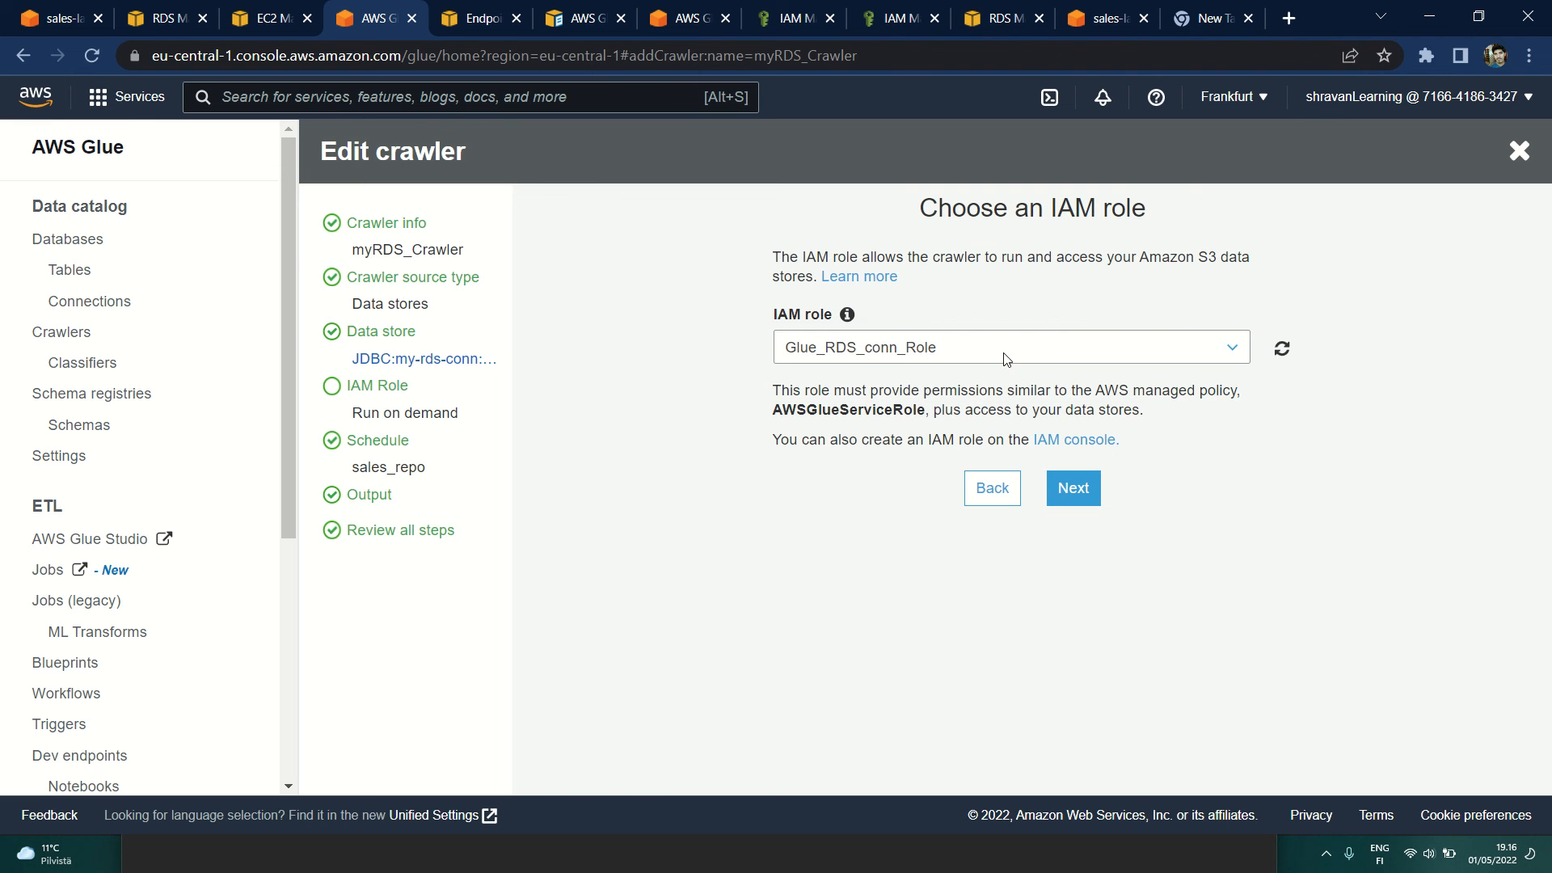
click(85, 302)
Step: Switch to the VPC console and look over the VPC list and the security groups
click(483, 18)
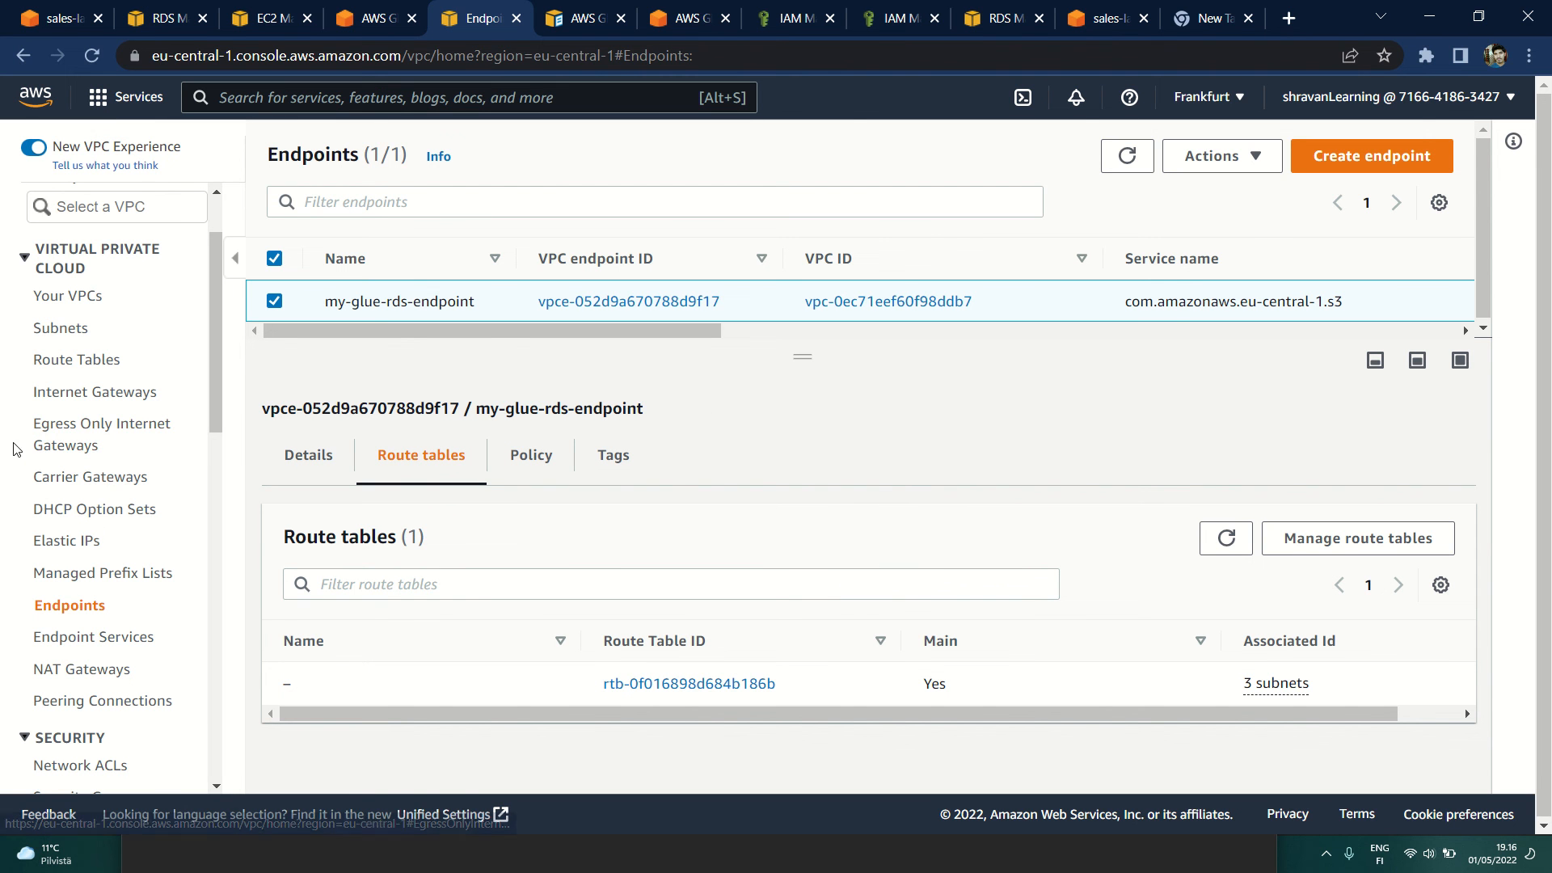
click(90, 297)
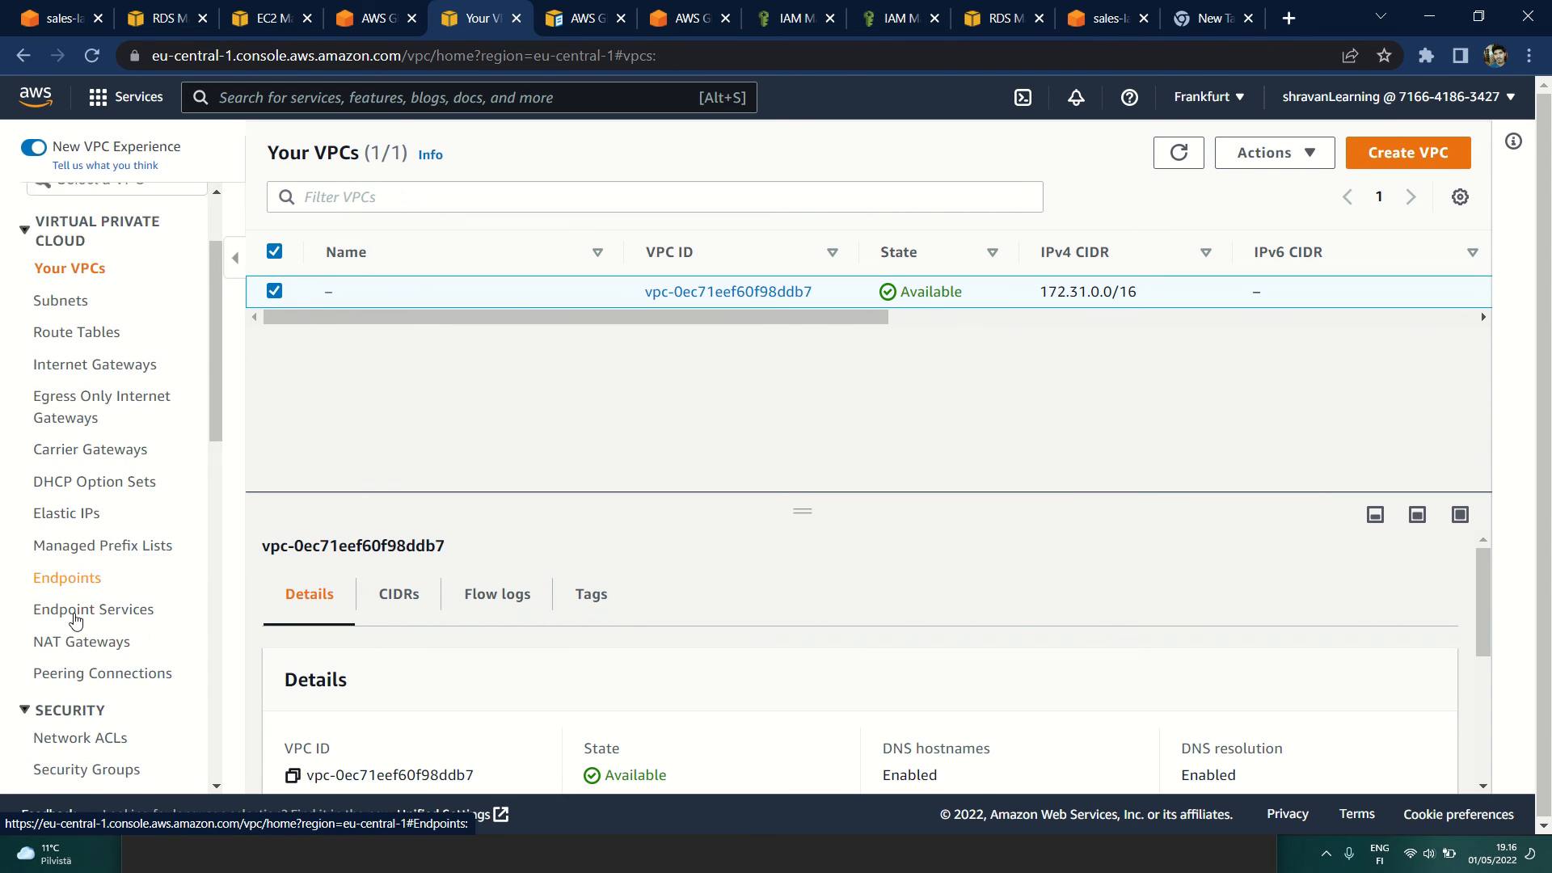
scroll(81, 485, down, 4)
click(86, 371)
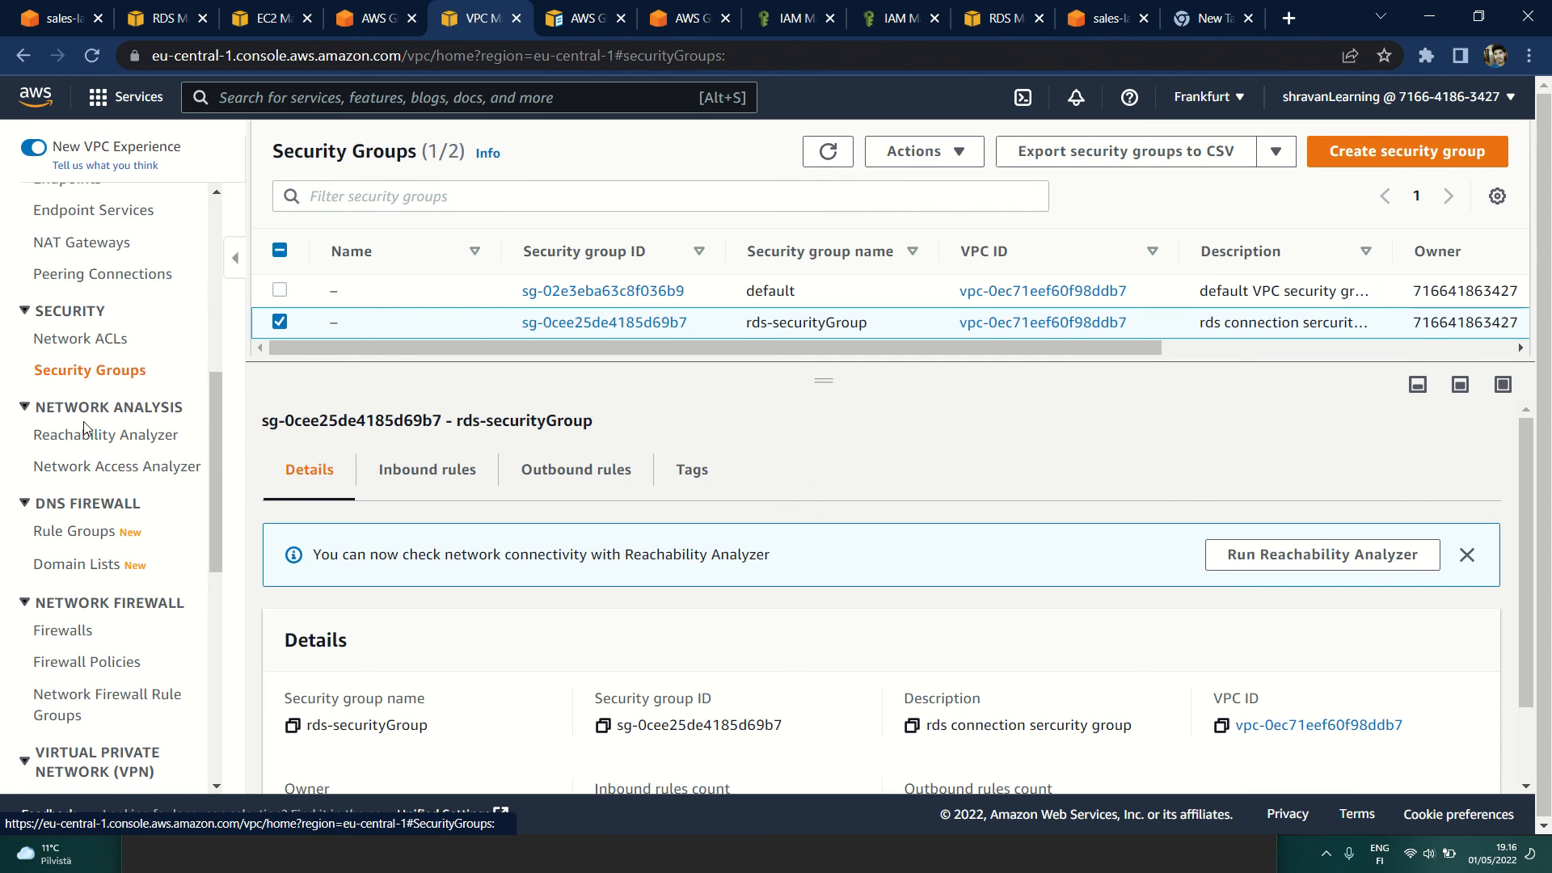
Step: Review the route table associated with my-glue-rds-endpoint and its details in the VPC's route tables list
scroll(73, 384, up, 2)
click(57, 394)
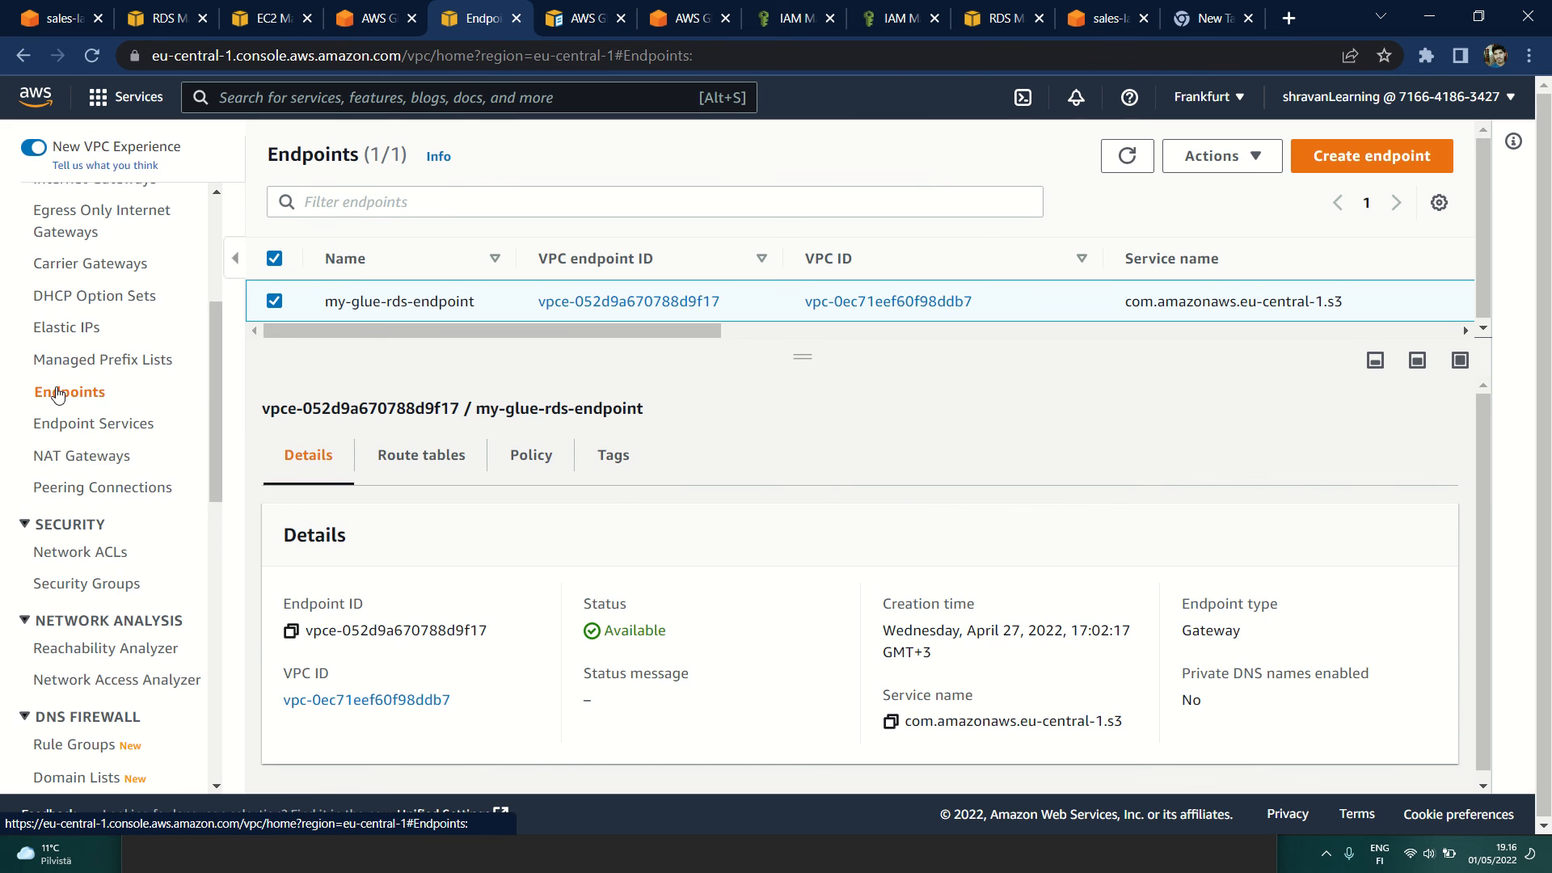
click(404, 455)
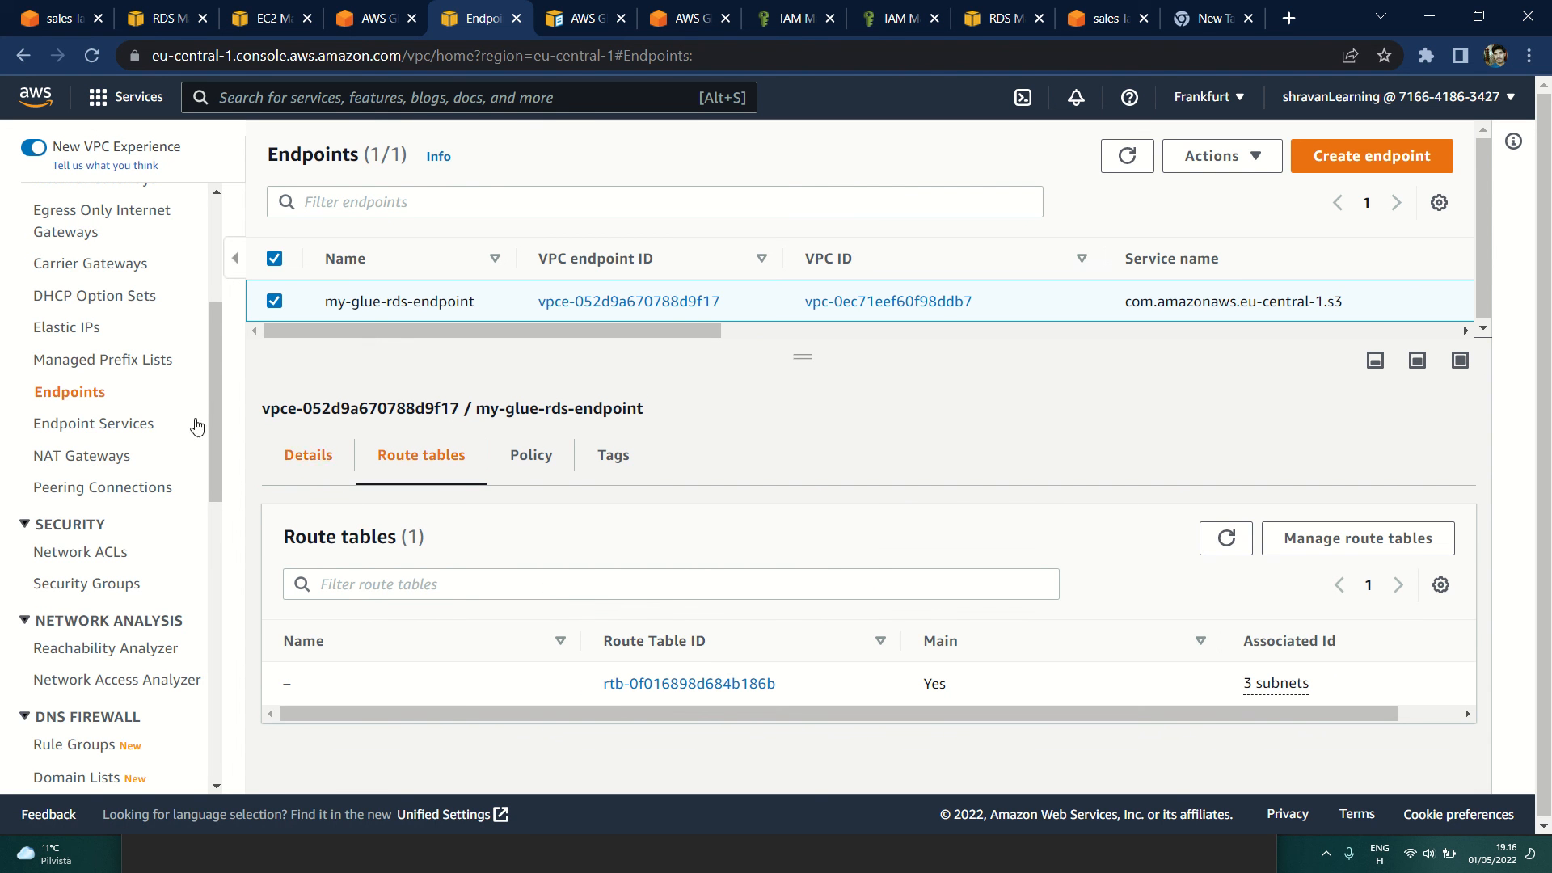
scroll(80, 445, up, 3)
click(58, 467)
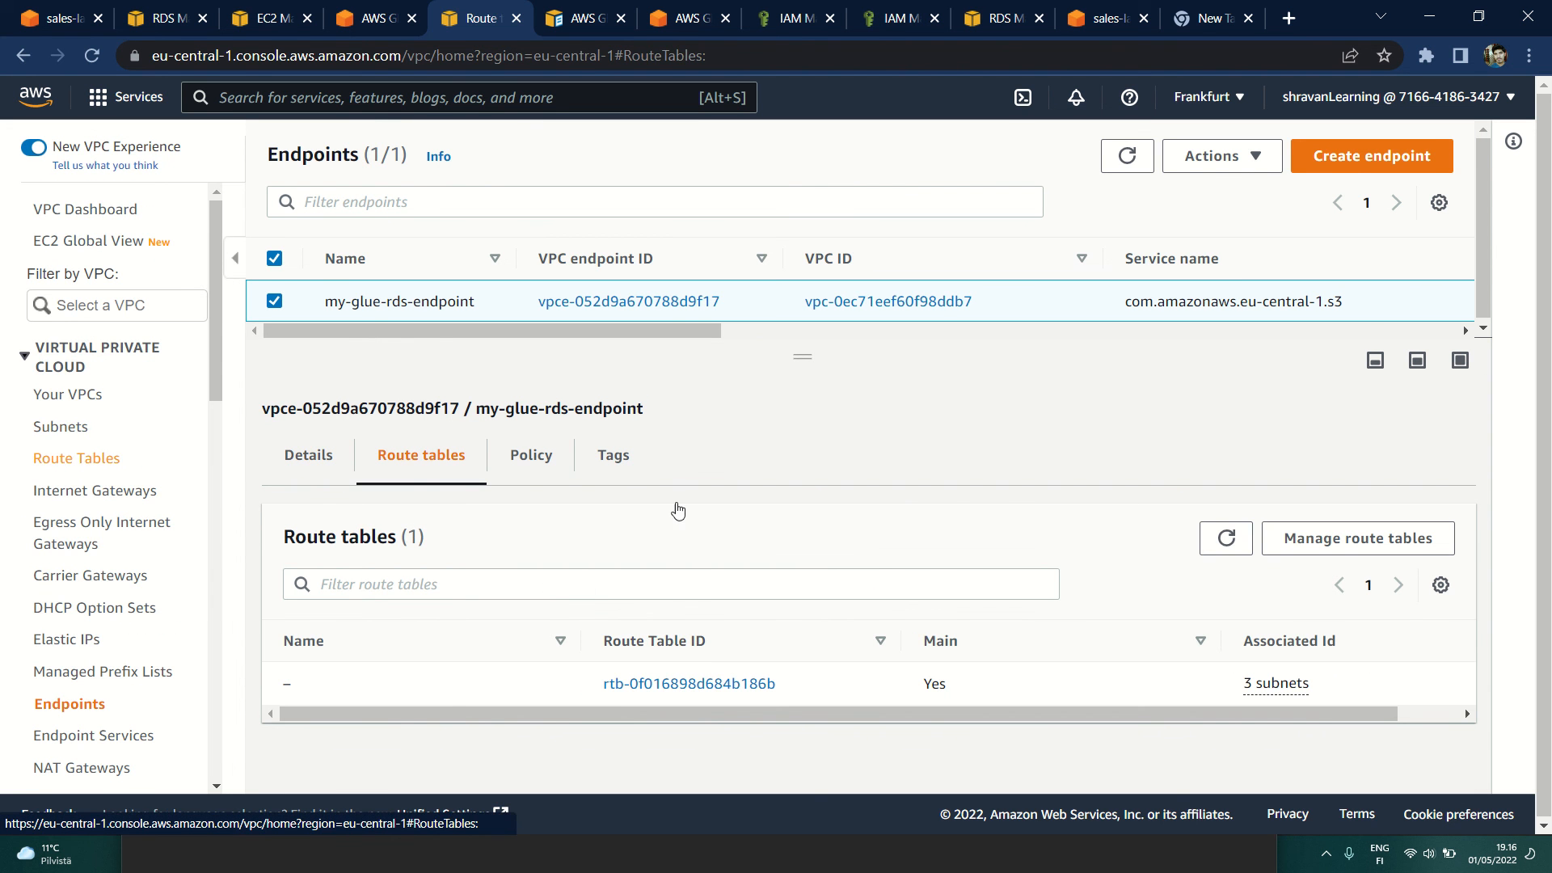
scroll(783, 557, down, 3)
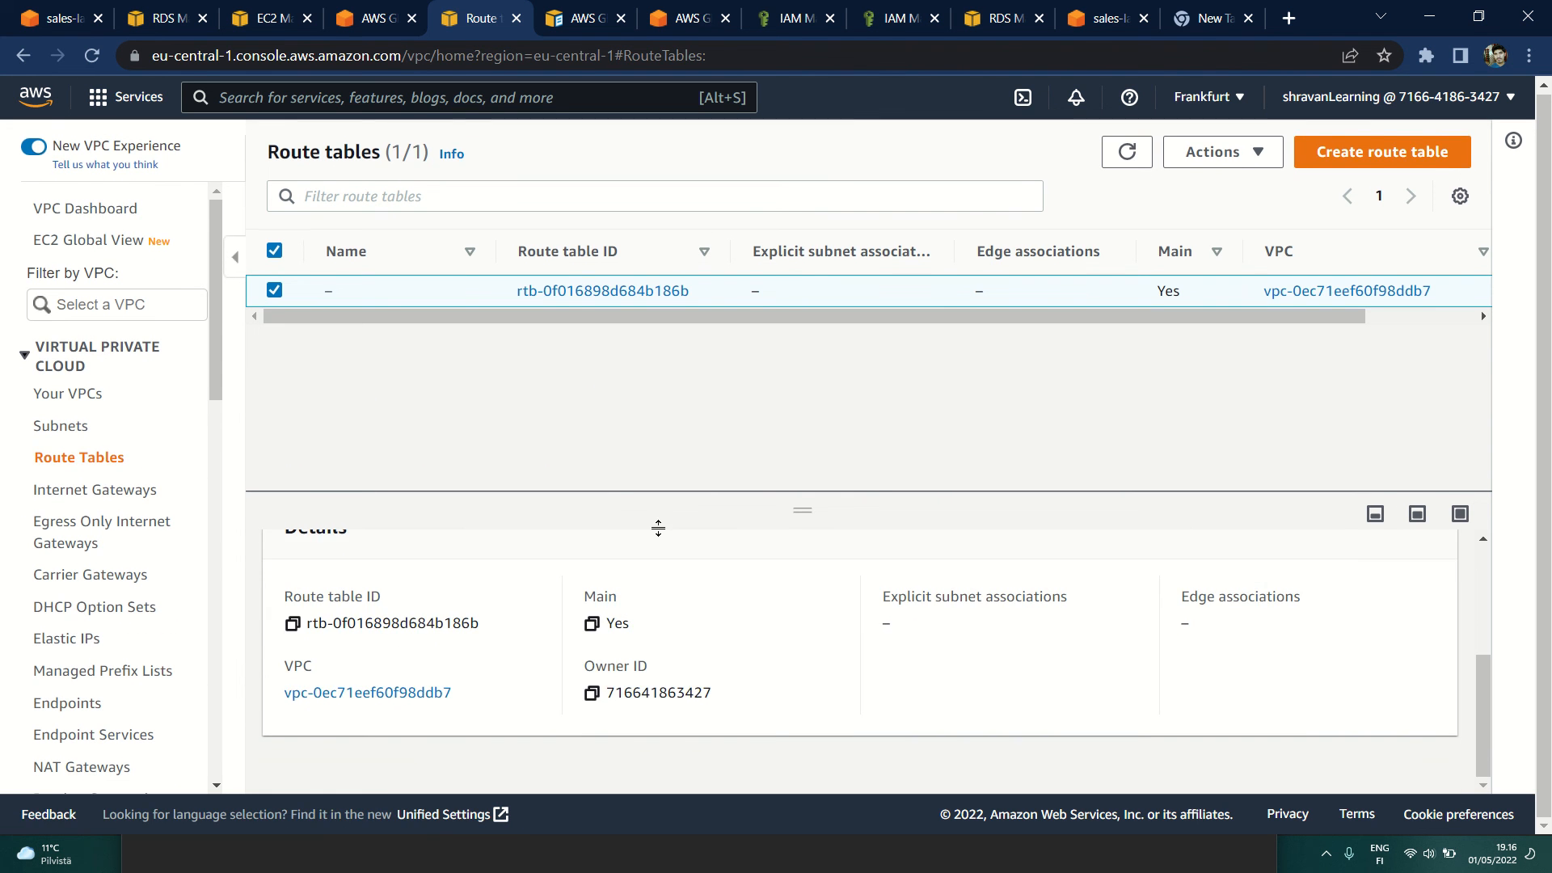
Step: Examine the details of the default VPC, including its main route table and DNS settings
click(68, 396)
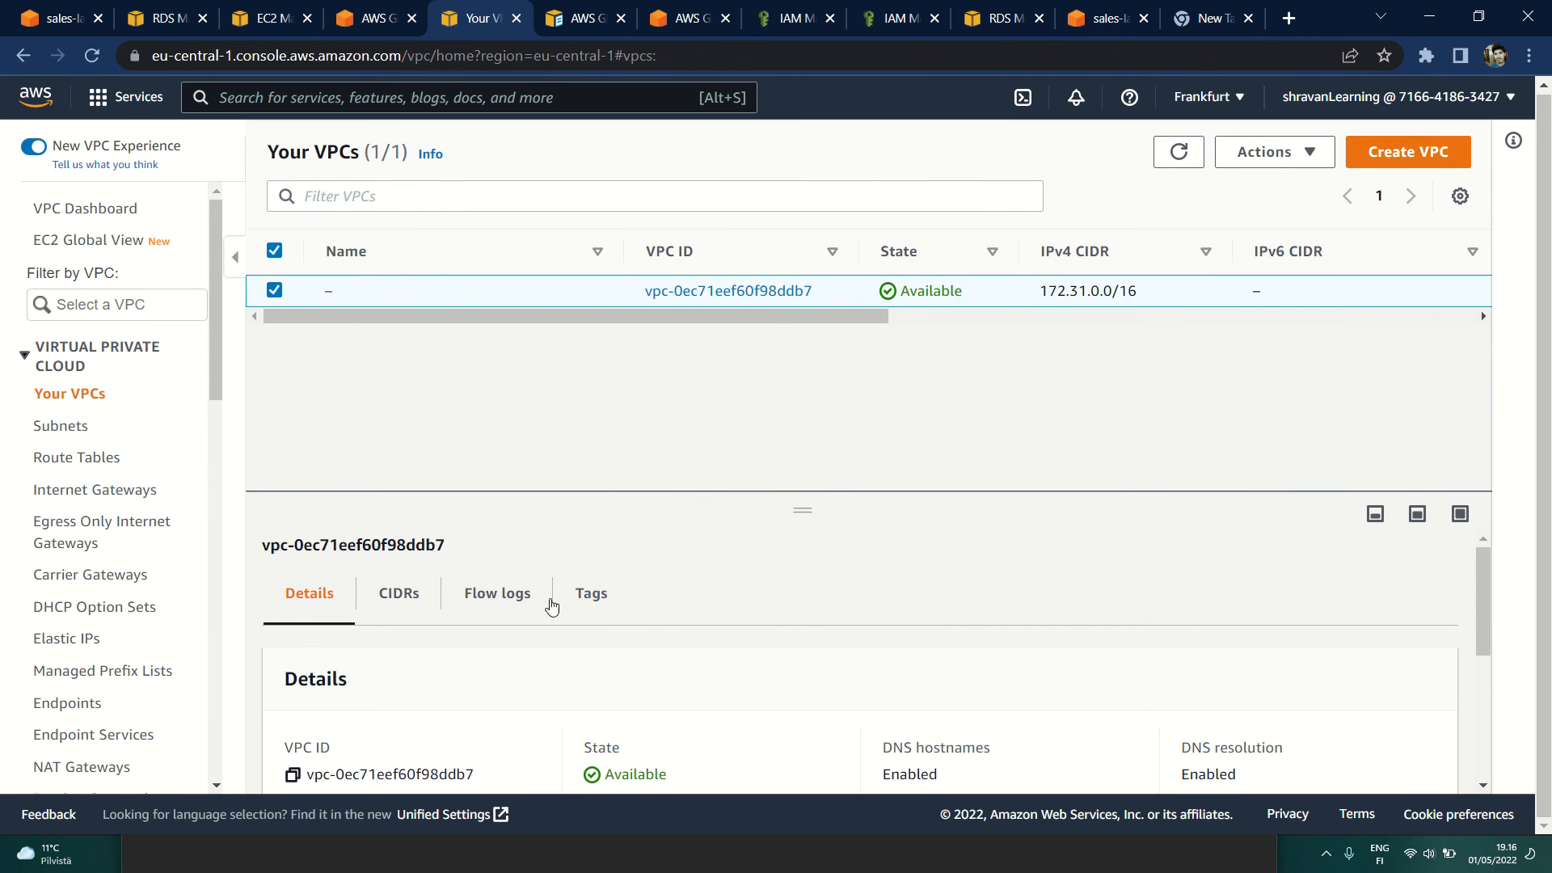
scroll(699, 657, down, 3)
scroll(700, 657, up, 1)
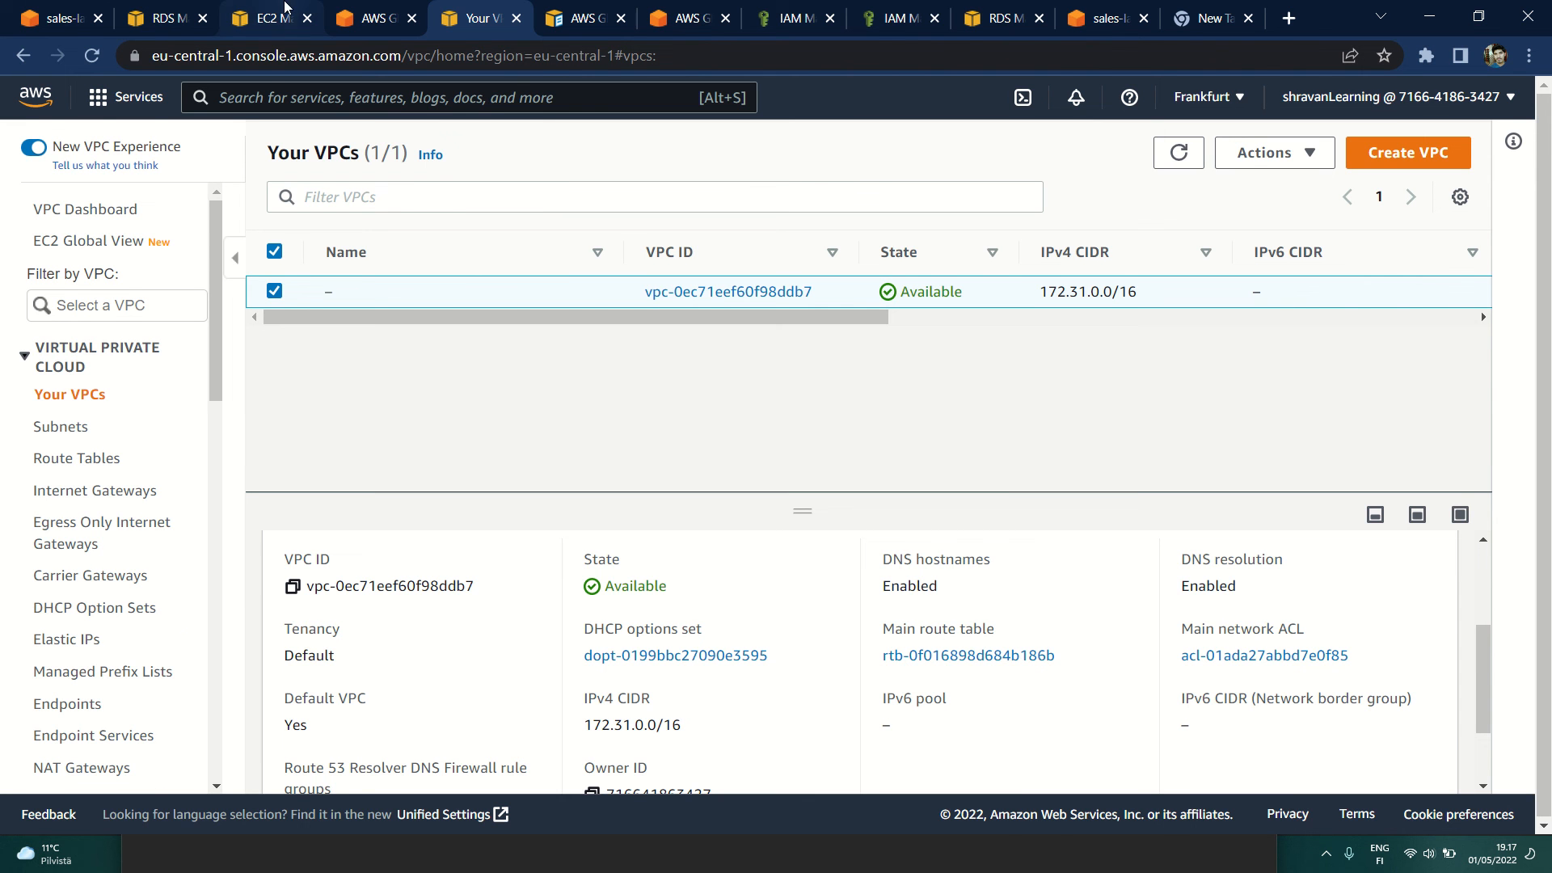
Step: Return to the AWS Glue console and check the subnet used by the my-rds-conn connection
click(271, 18)
click(383, 9)
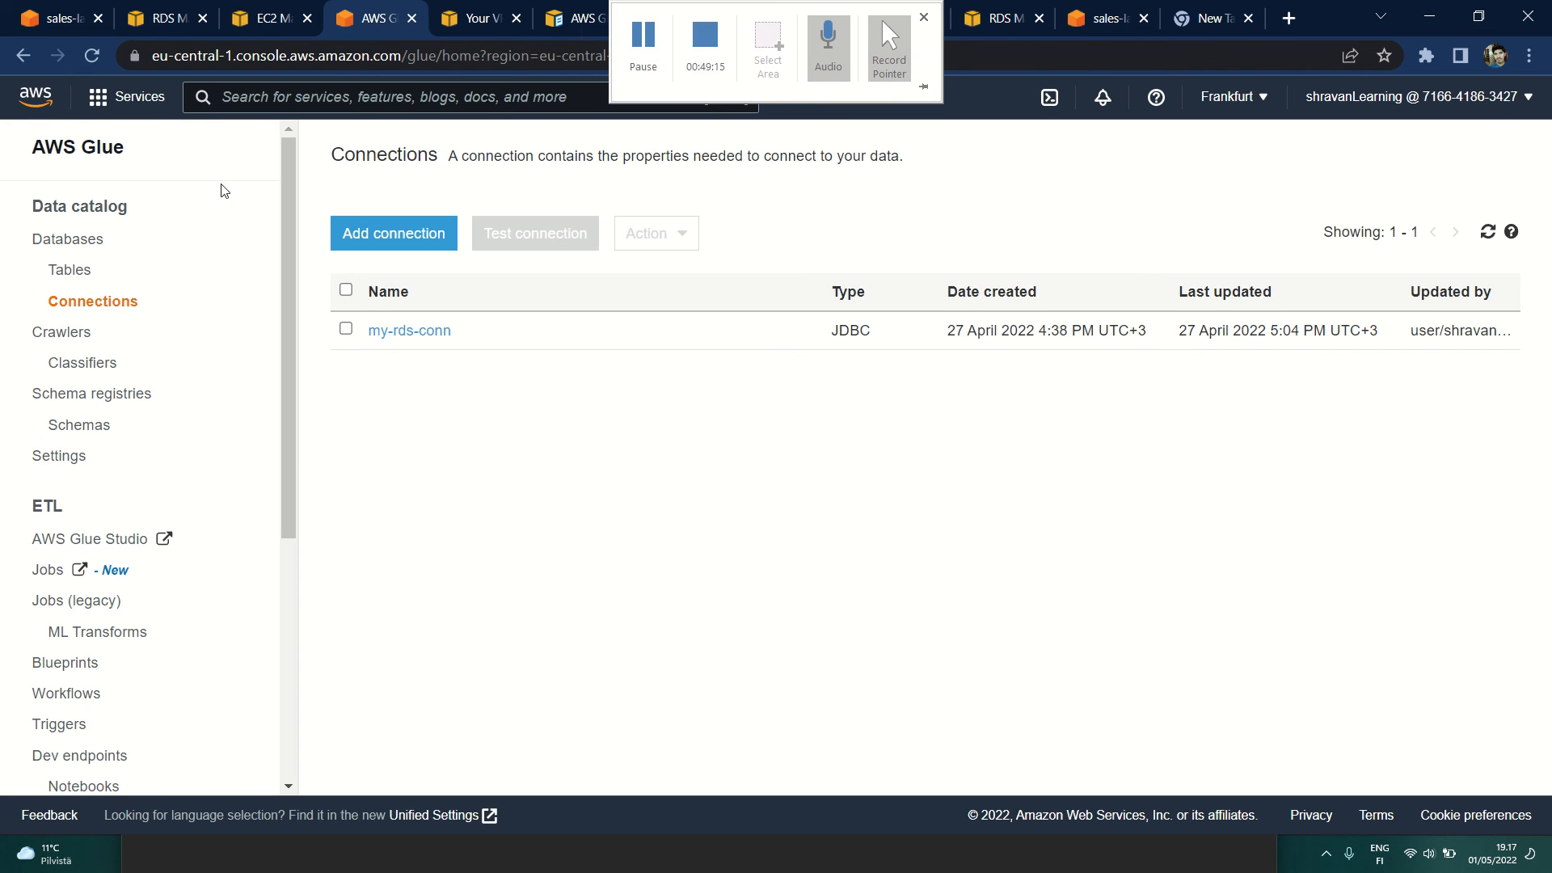
click(396, 319)
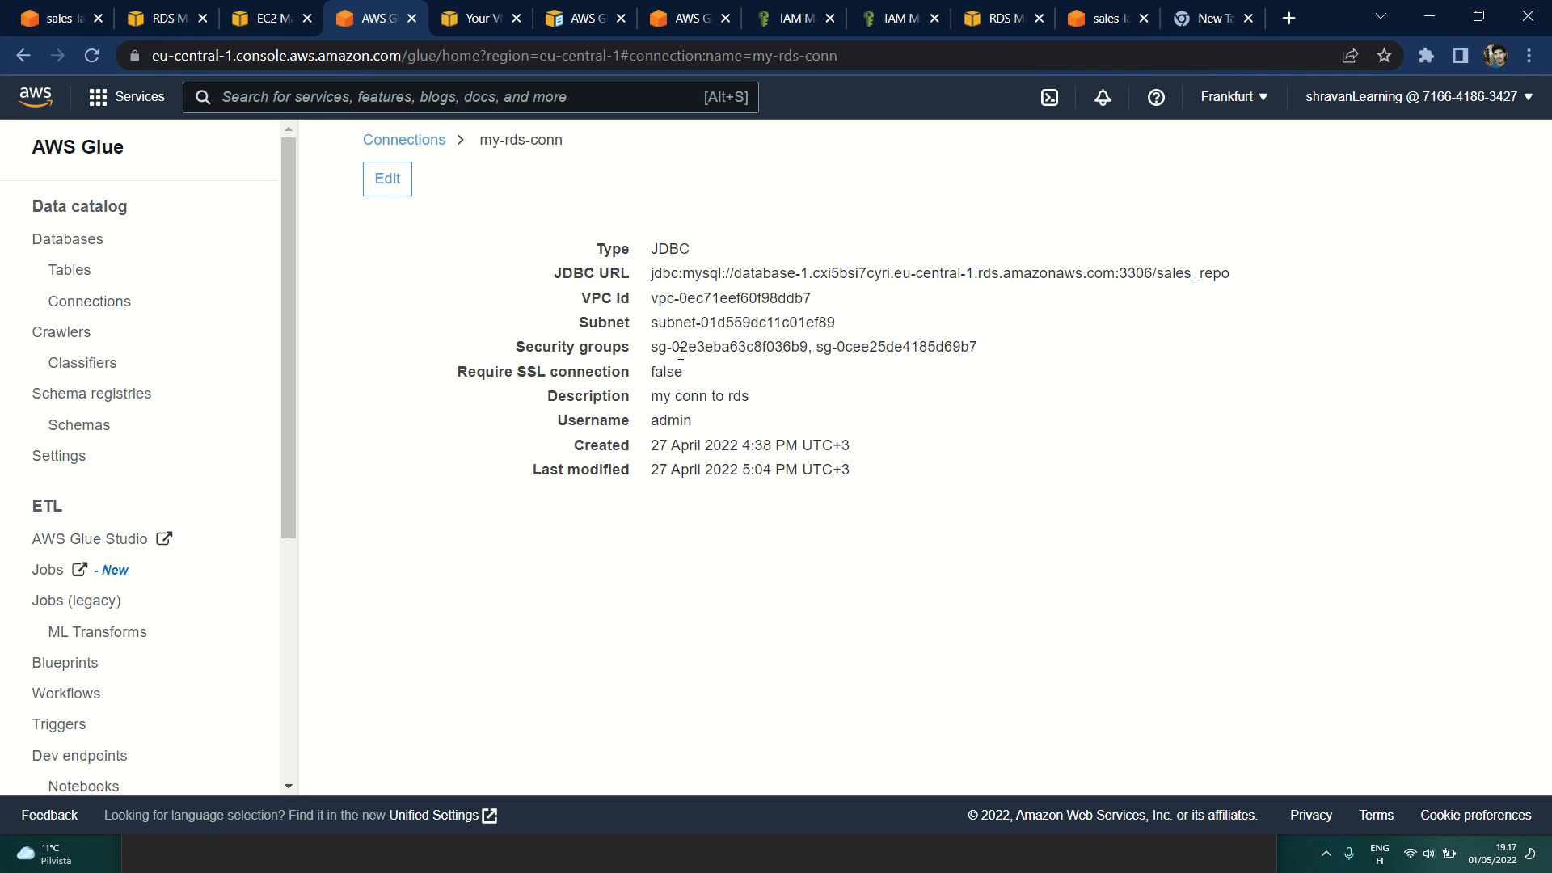
drag(653, 319, 865, 325)
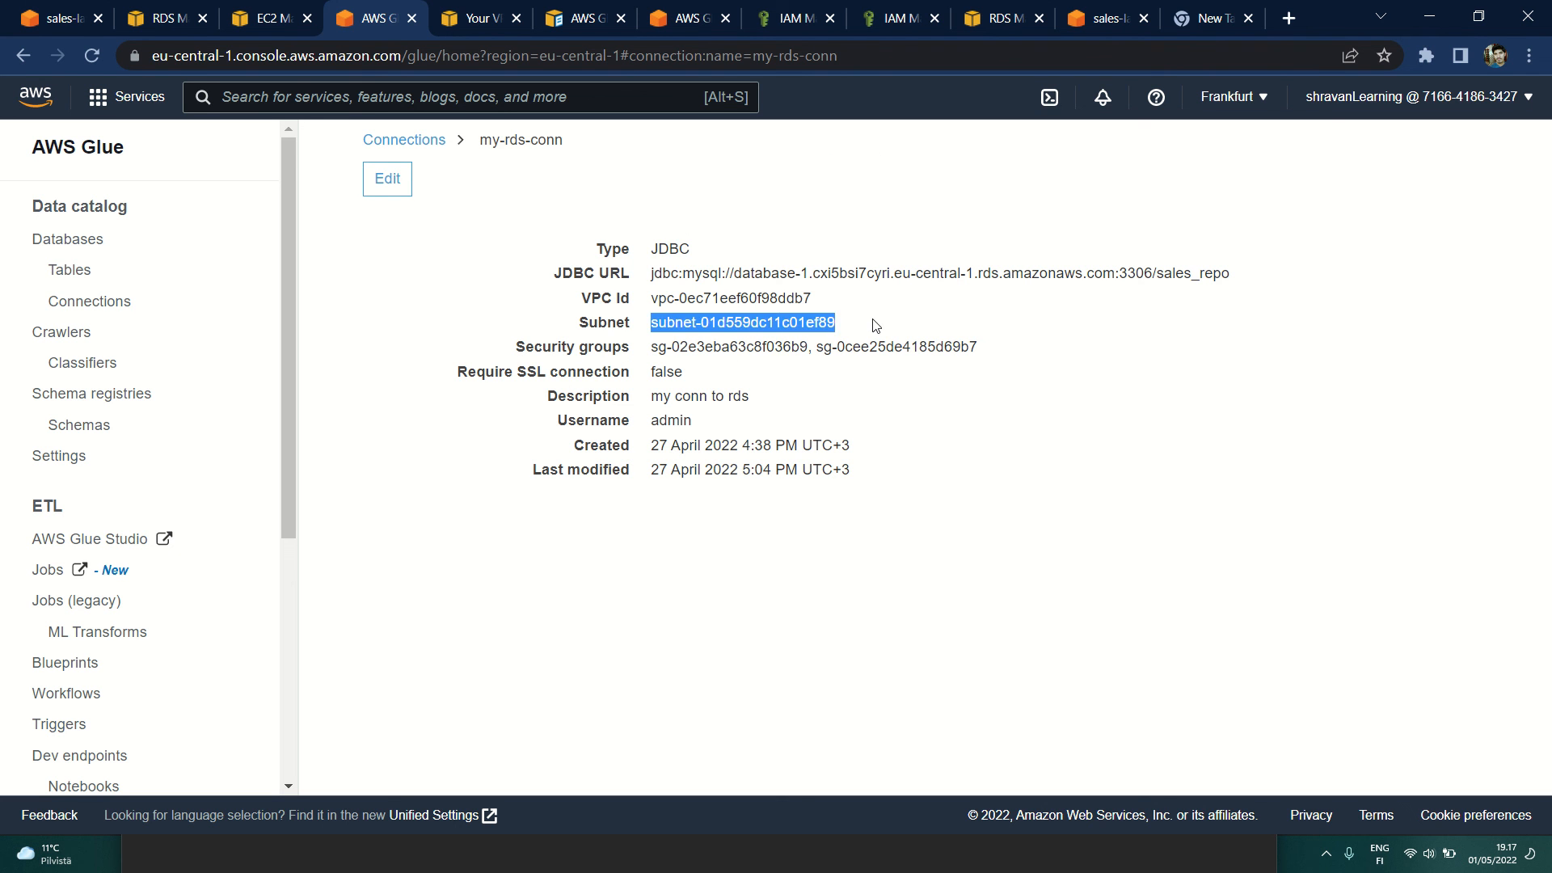
click(876, 325)
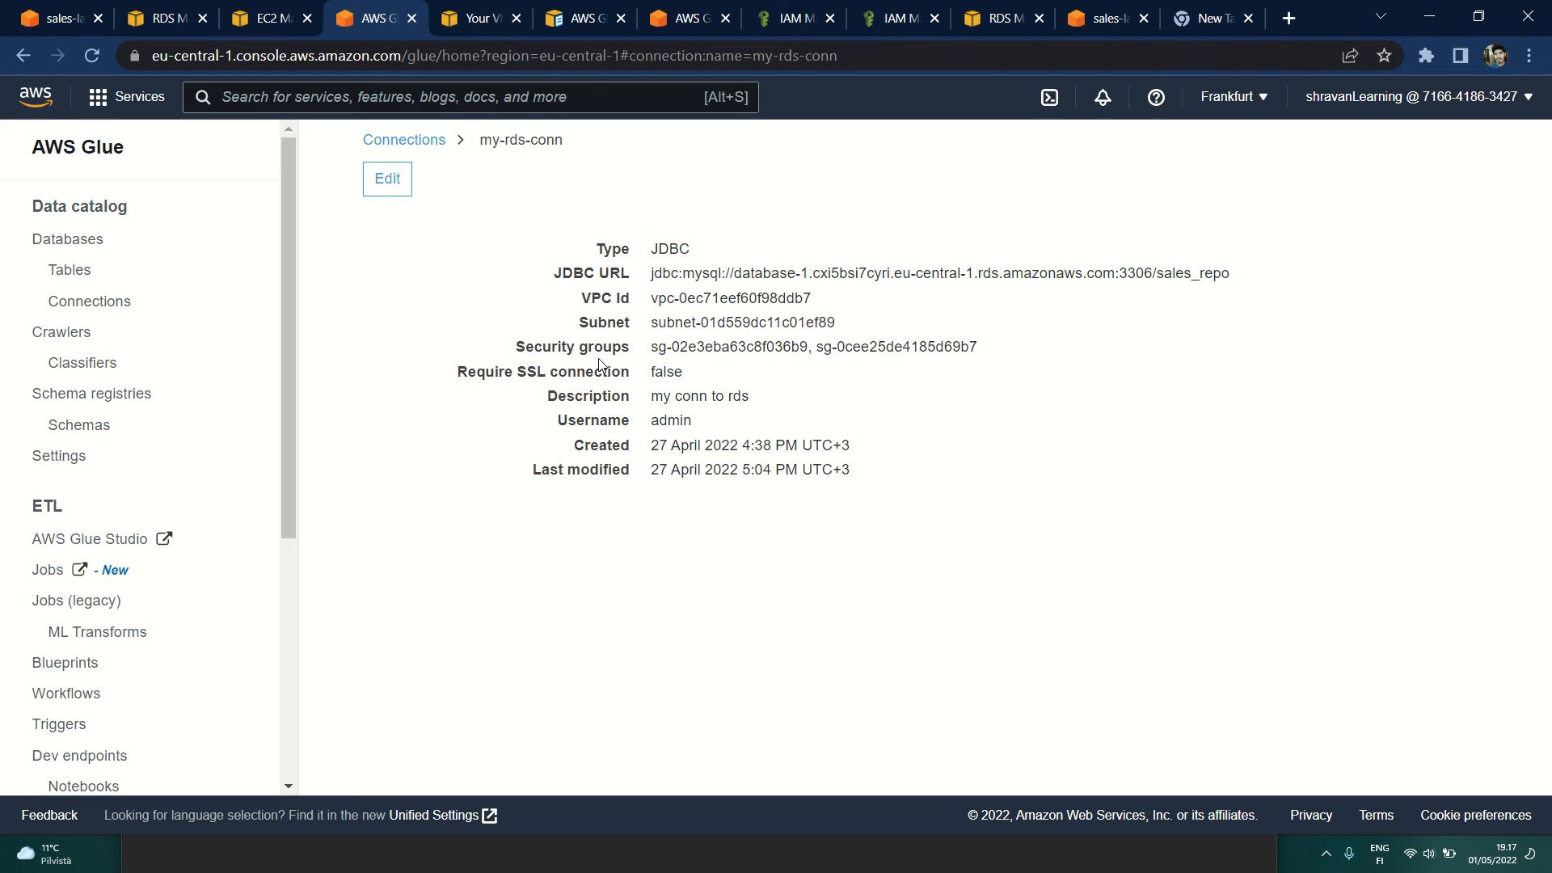
Step: Check the security groups and subnet of the my-rds-conn connection, and view the my-glue-rds-endpoint details in the VPC console
drag(773, 346, 986, 344)
click(812, 319)
drag(830, 320, 640, 332)
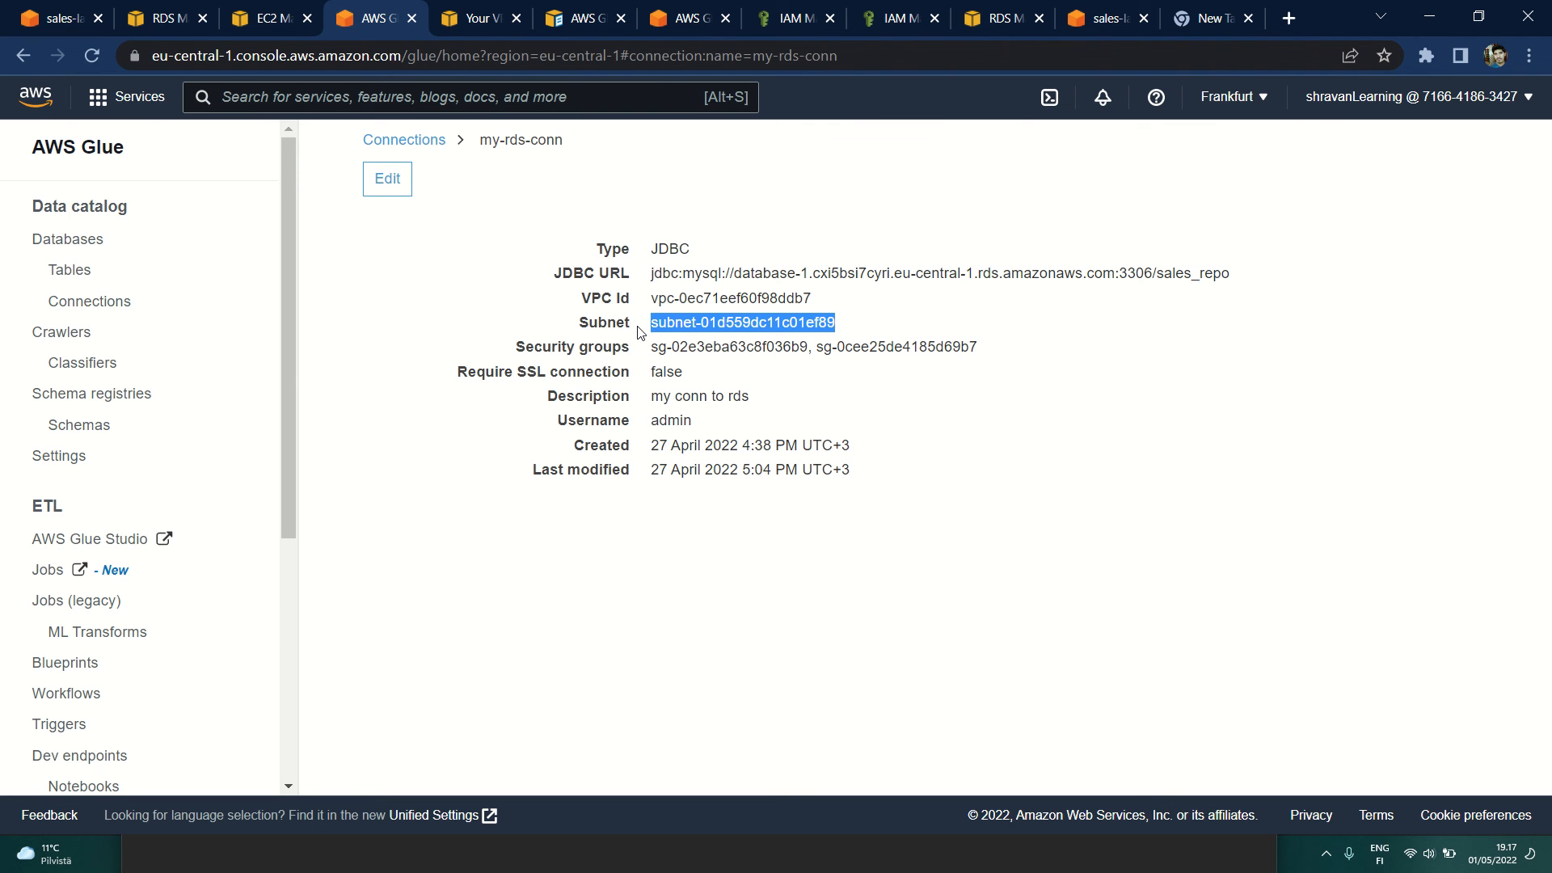
click(487, 8)
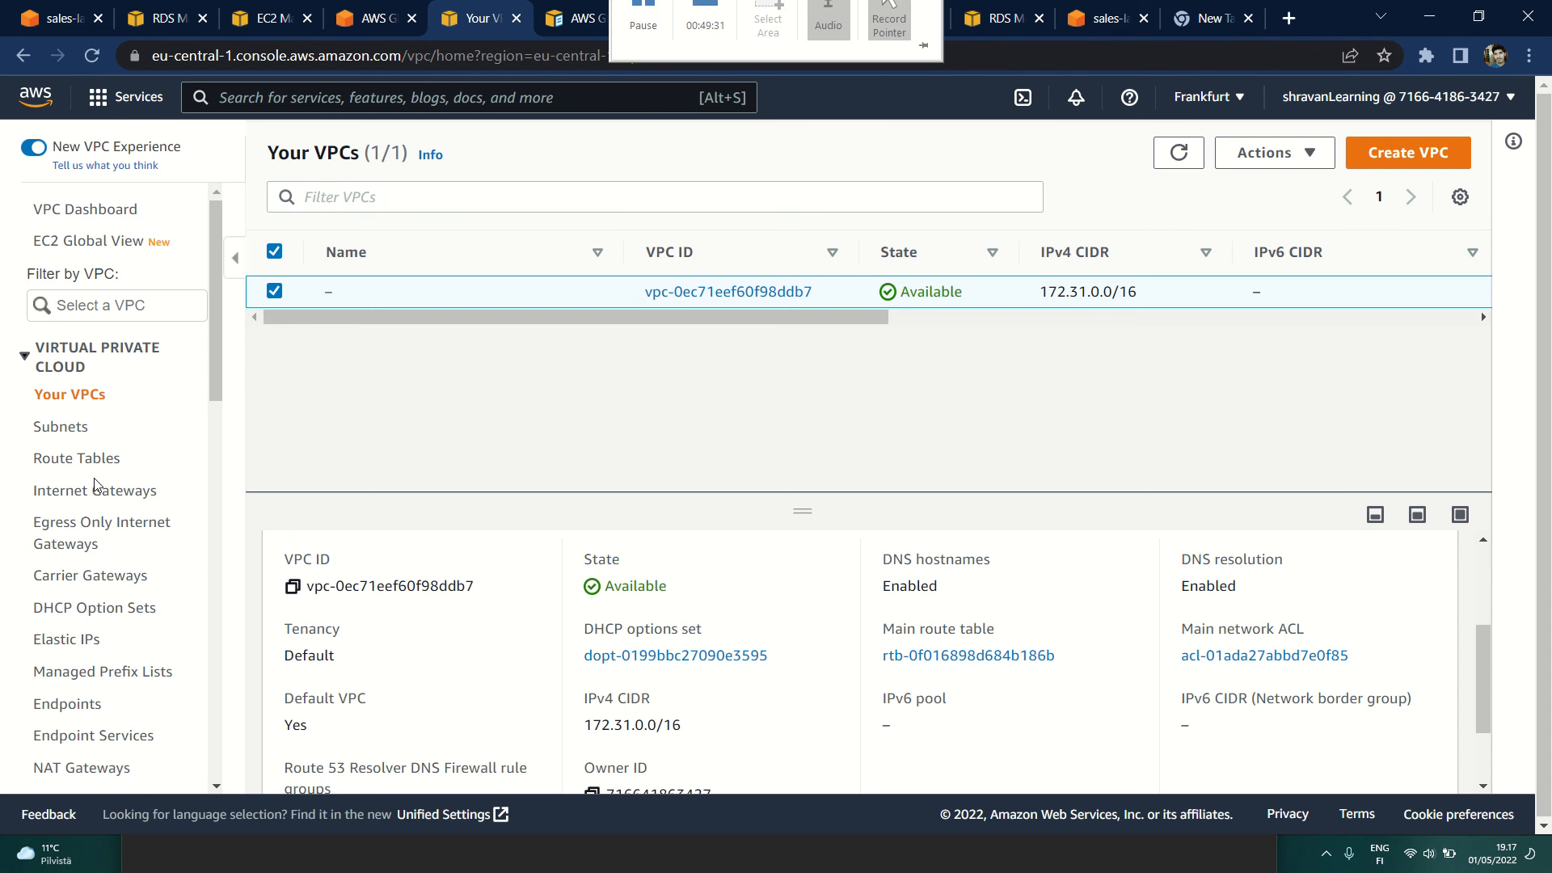
click(67, 598)
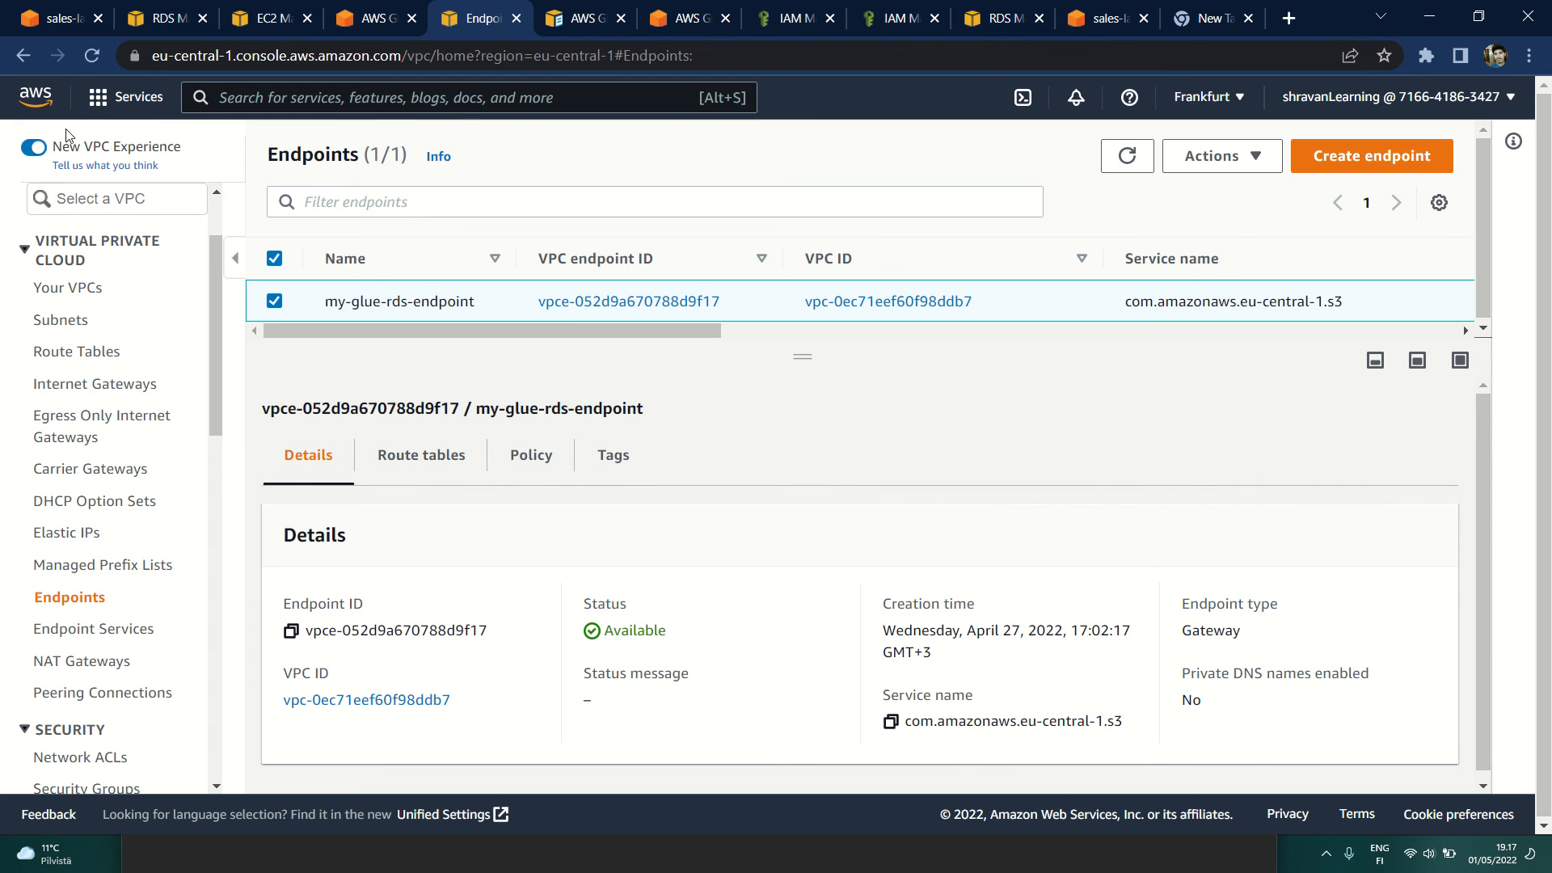
Step: Go from the AWS console home to S3 and view the objects in sales-landing-bucket
click(35, 97)
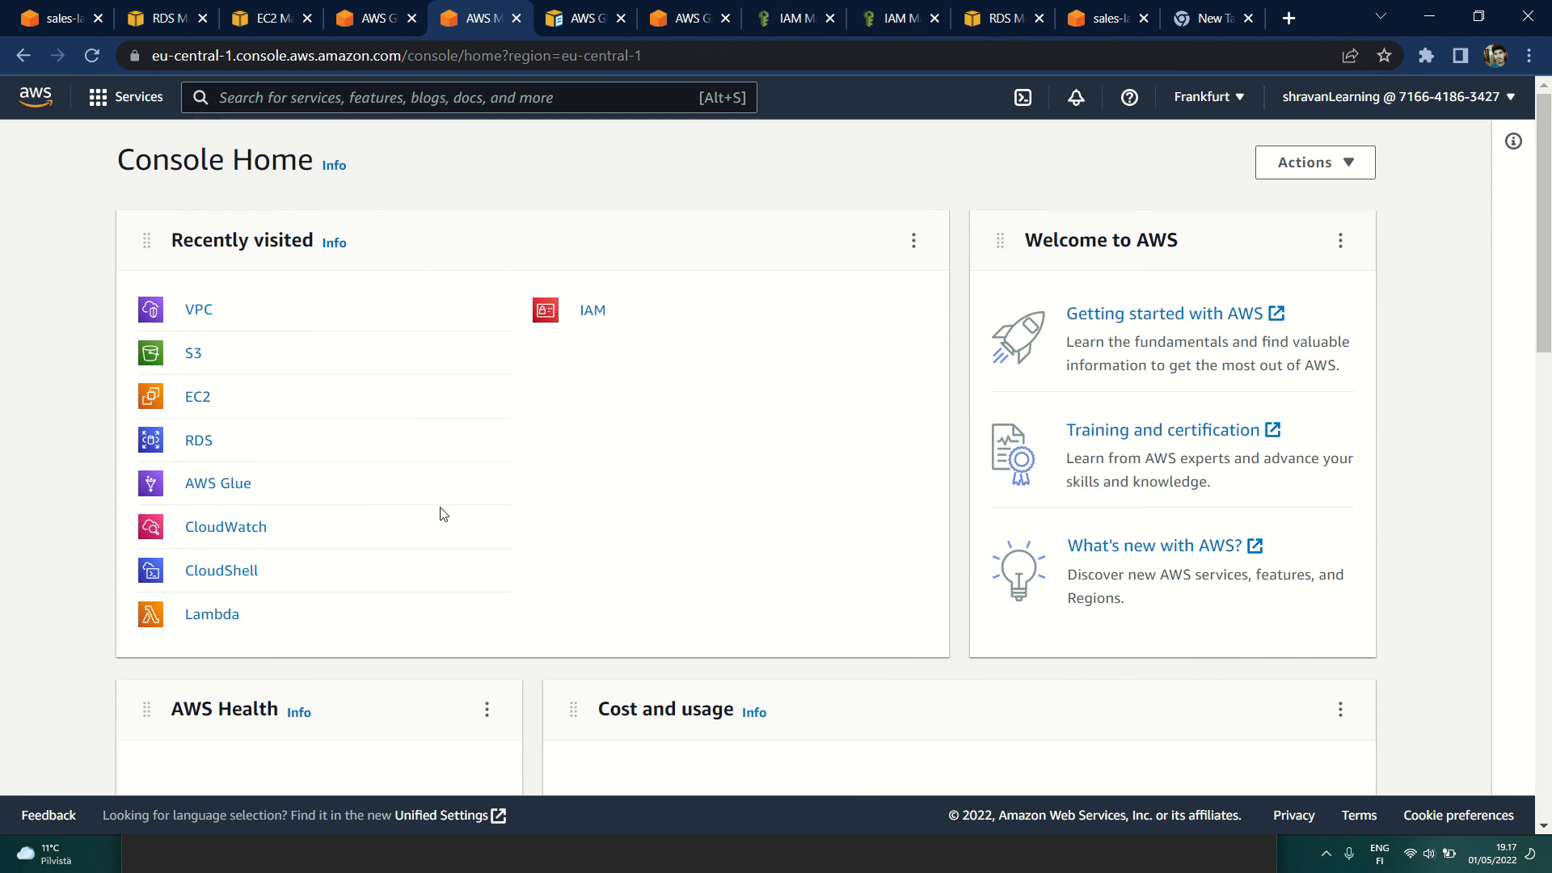
scroll(590, 575, down, 3)
scroll(580, 541, up, 3)
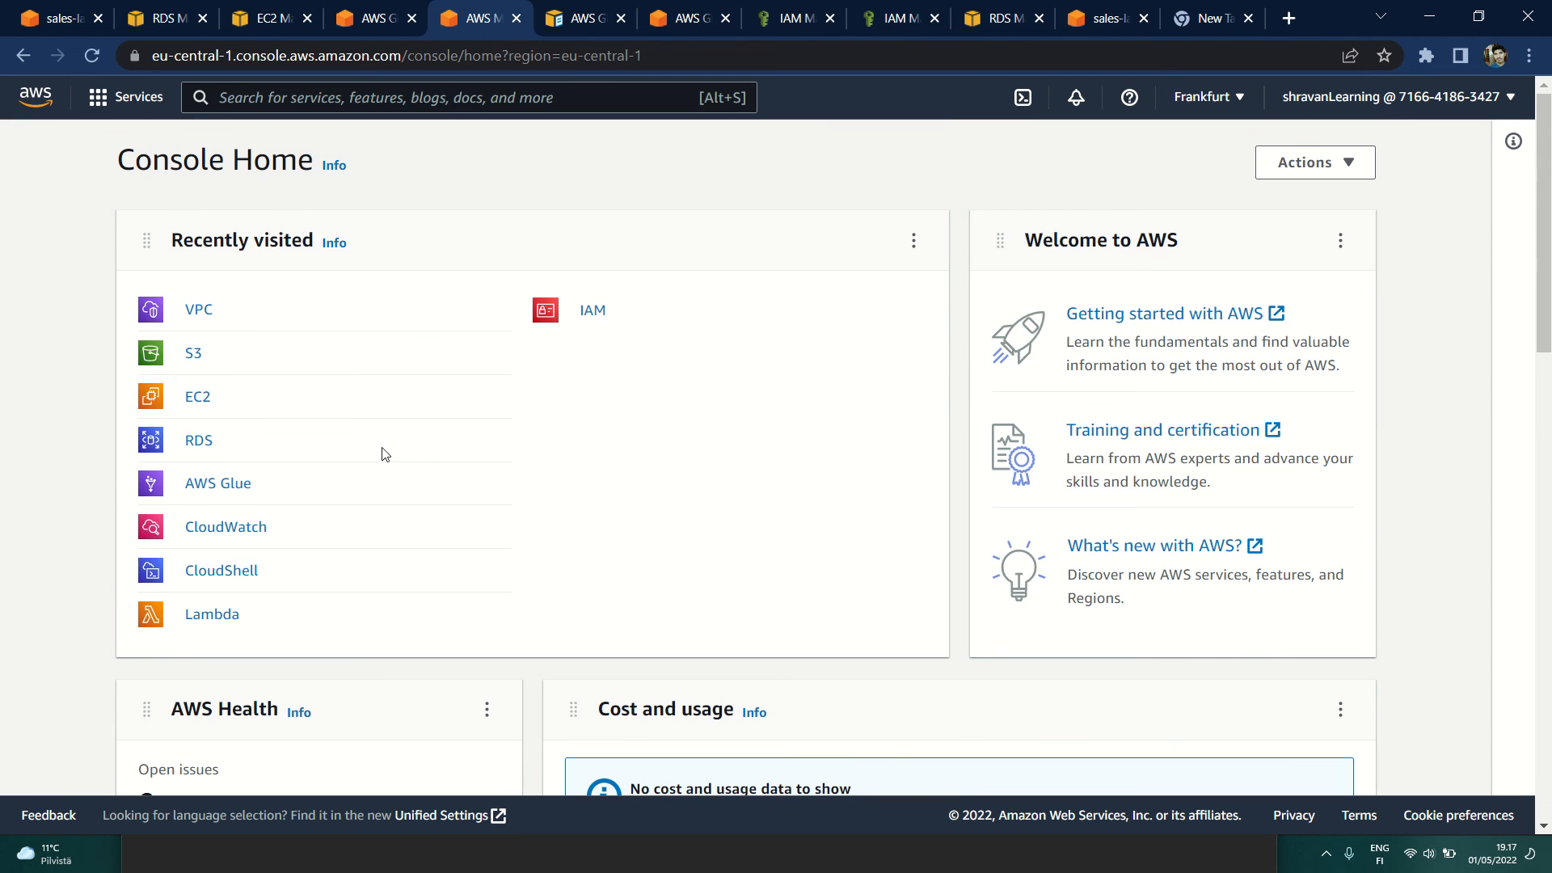
click(203, 358)
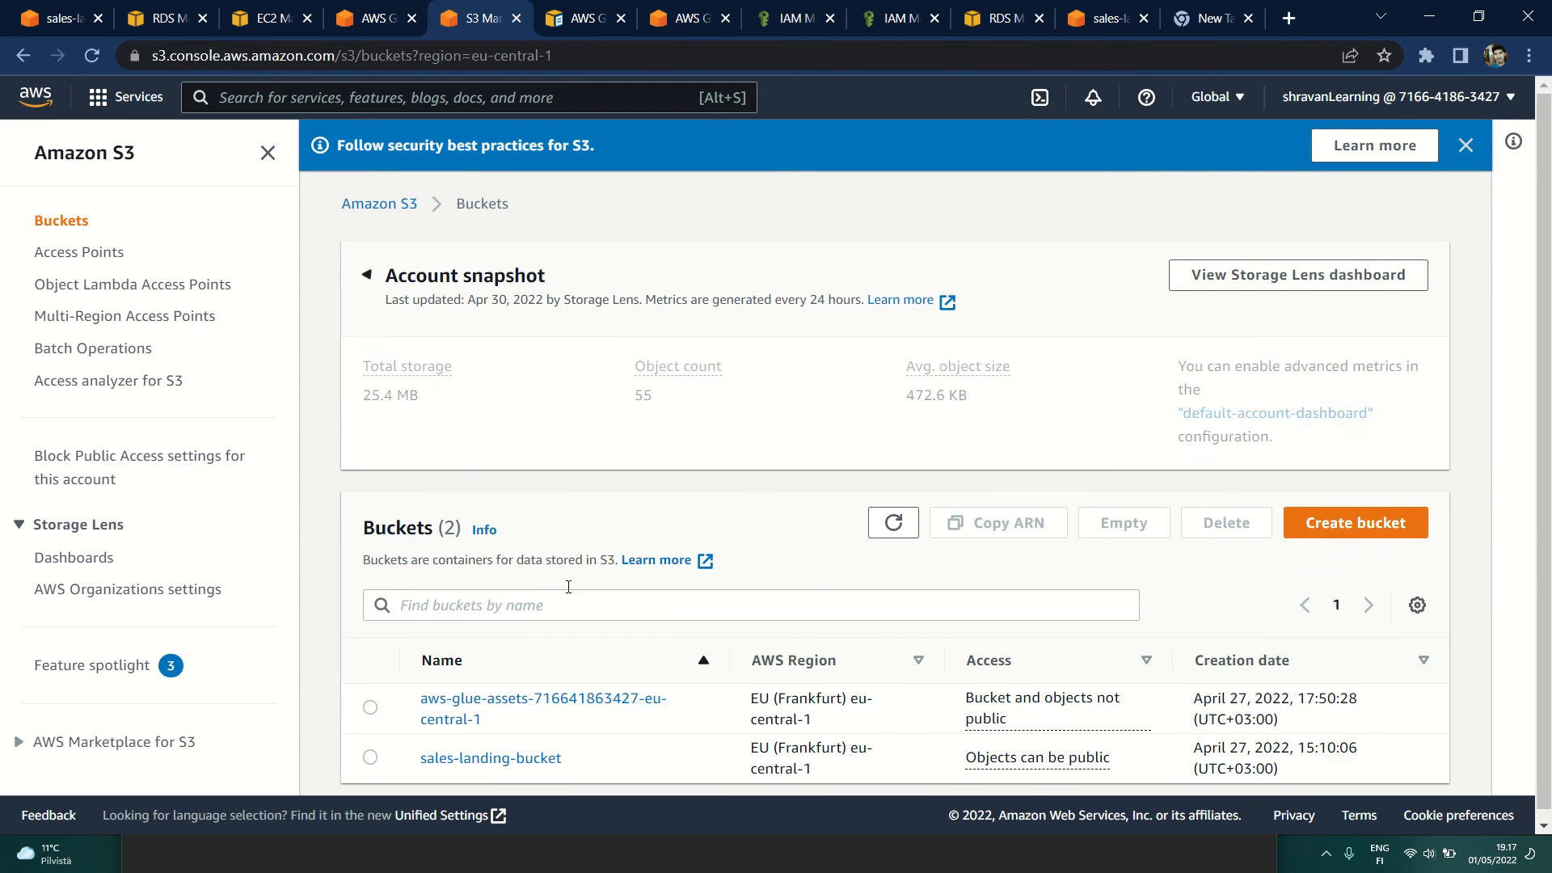
click(485, 748)
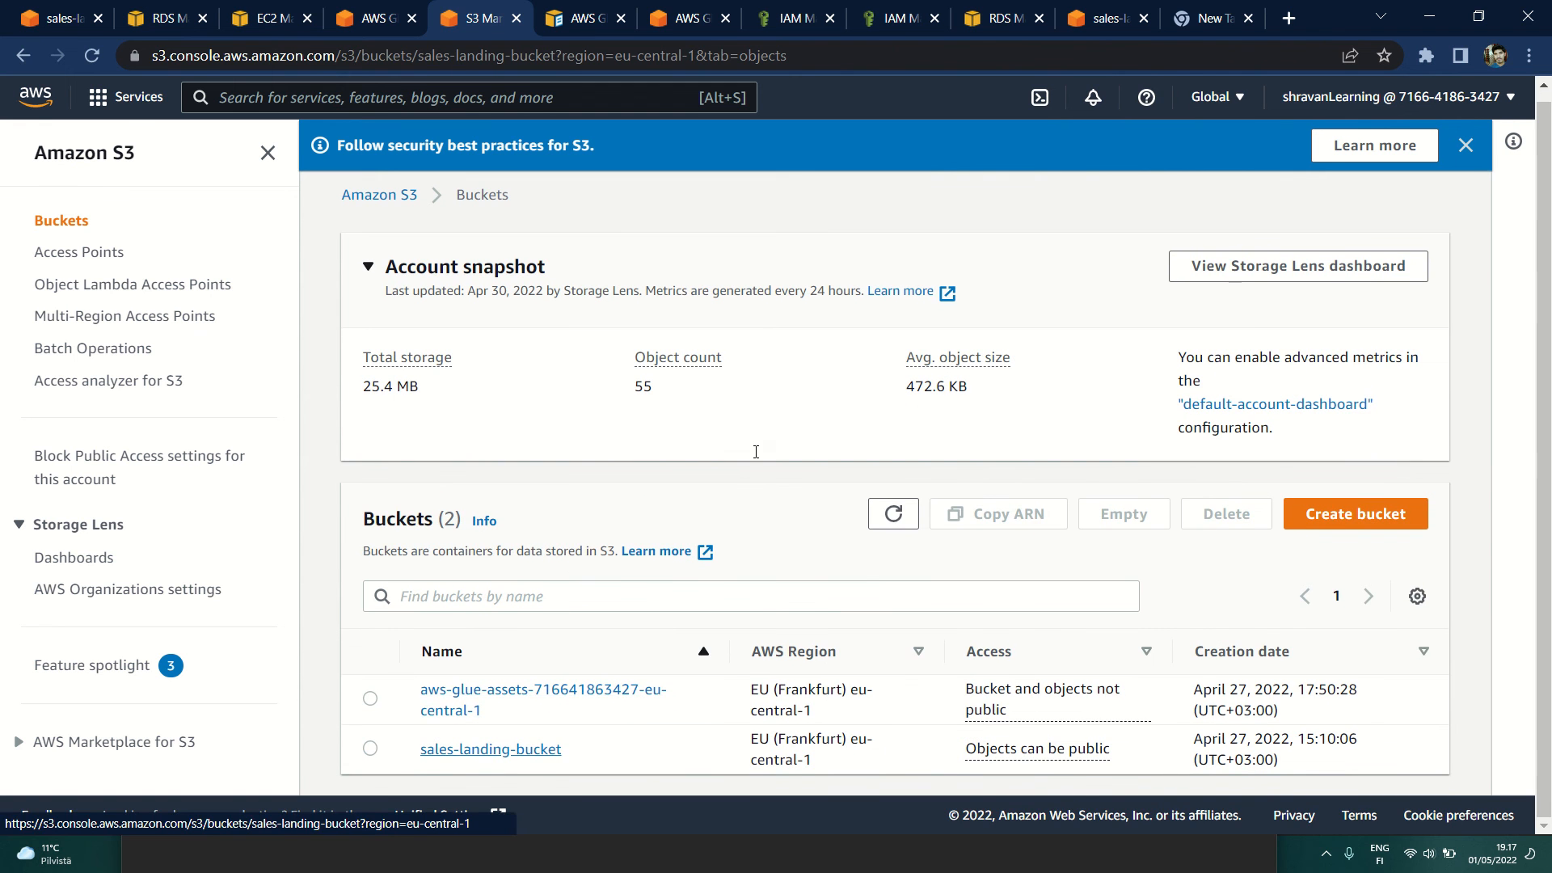
scroll(589, 700, down, 1)
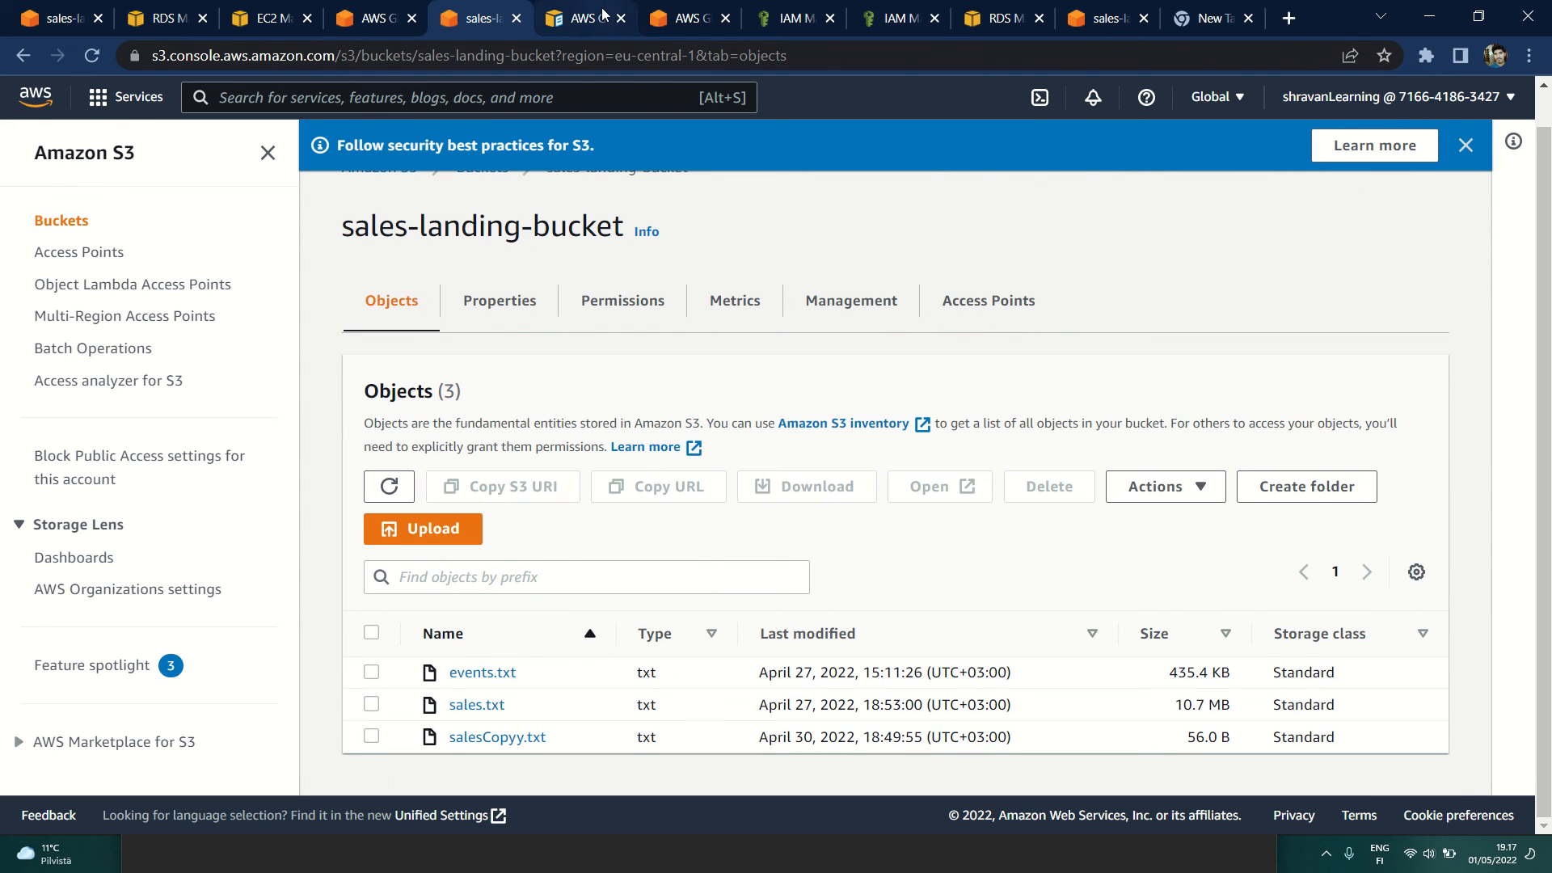
Step: Look over the Glue connections list and the database-1 details page in the RDS console
click(670, 19)
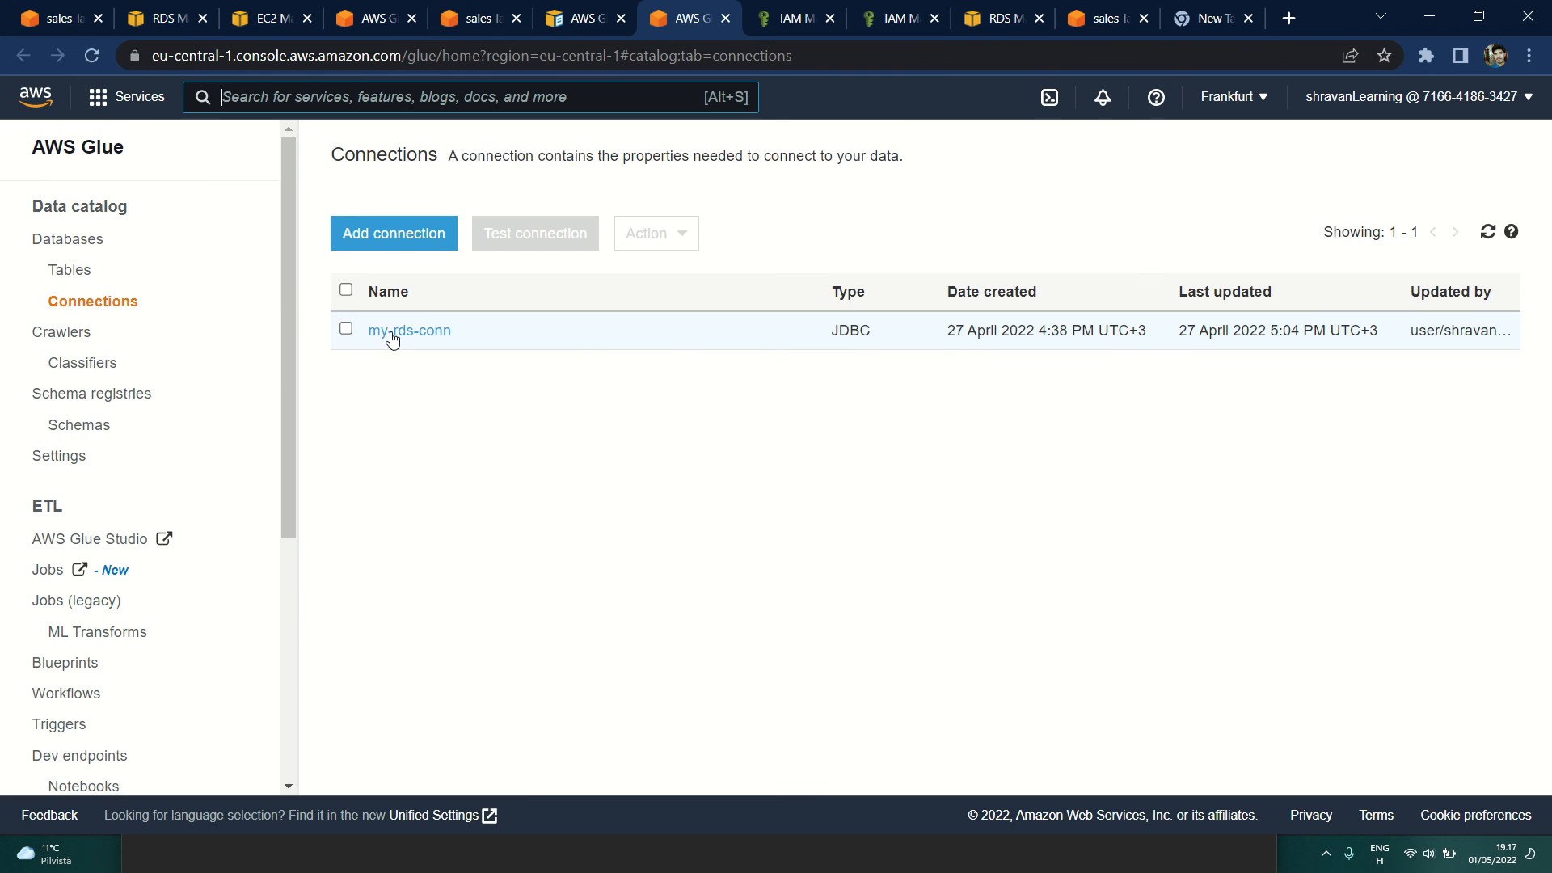
click(582, 18)
click(465, 8)
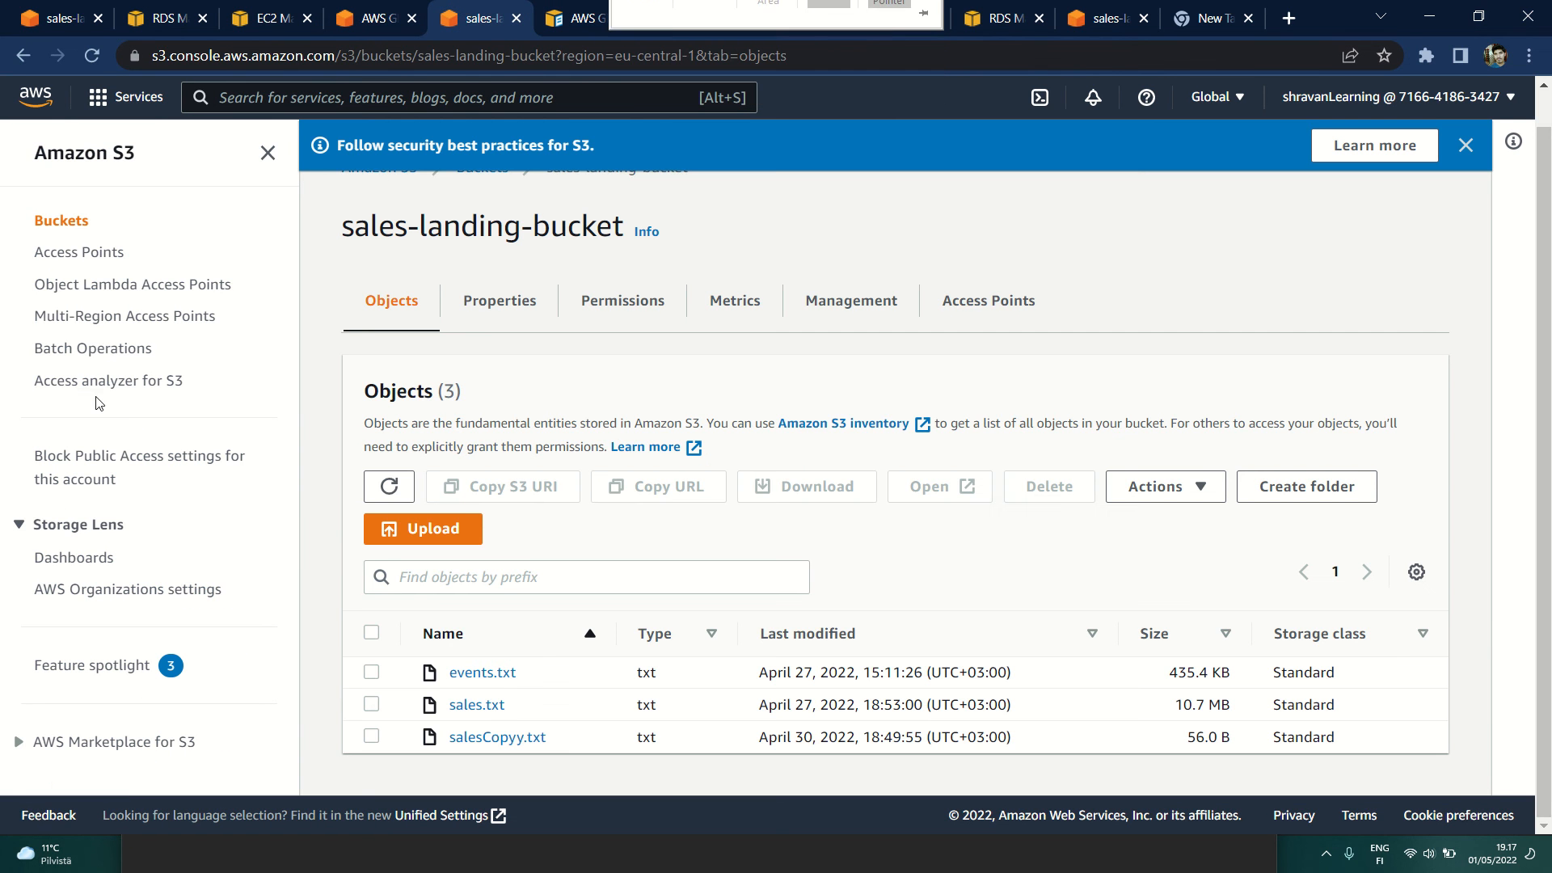
scroll(387, 186, up, 1)
click(185, 7)
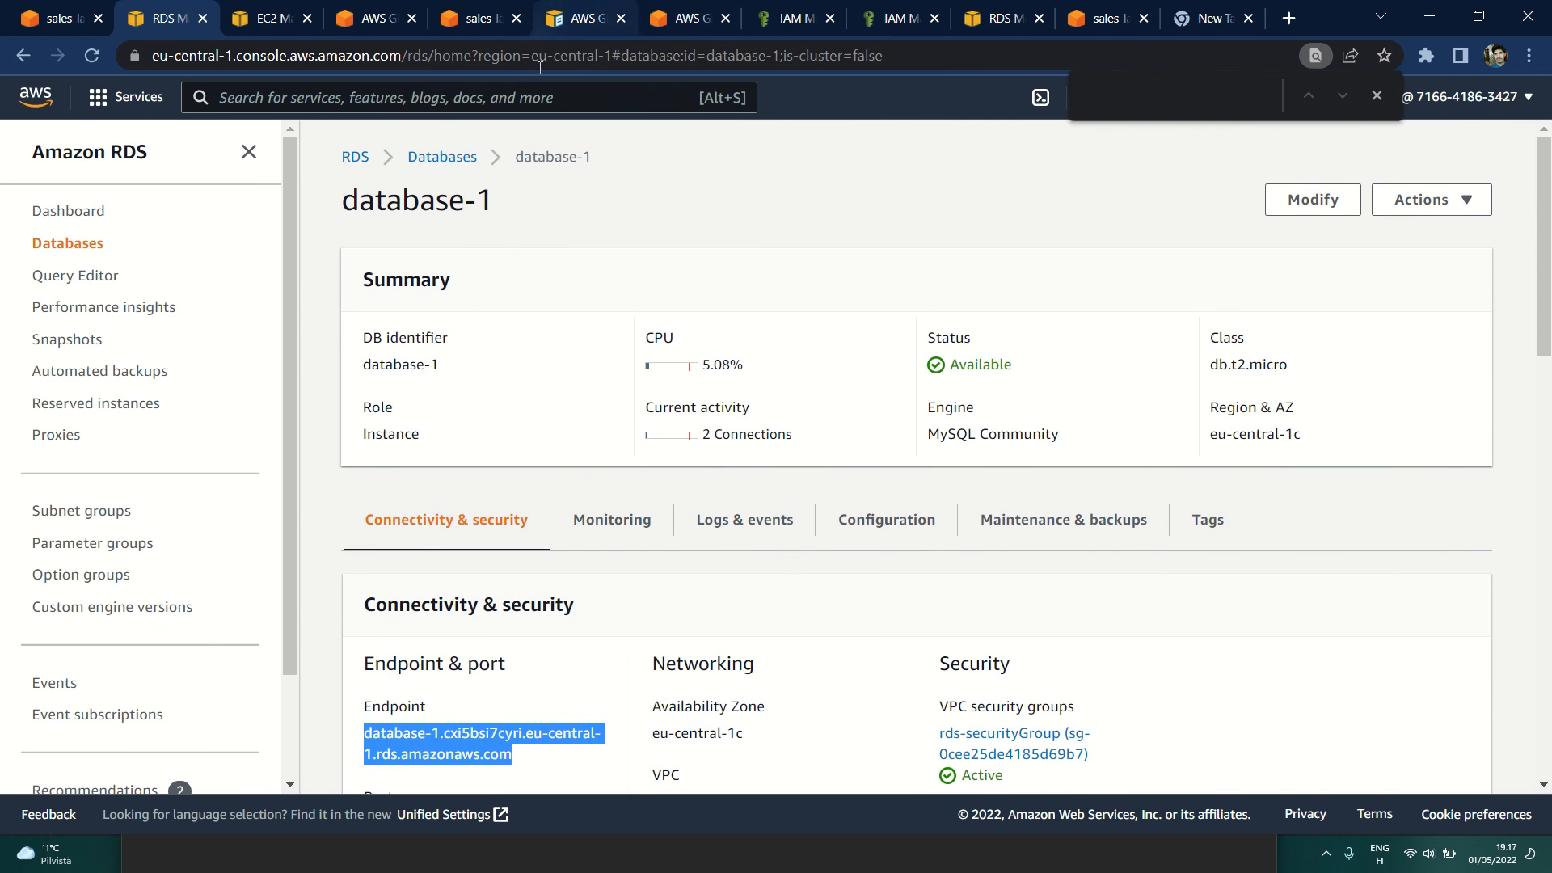
Step: View the databases list in the Glue Data Catalog and the RDS resources dashboard
click(676, 27)
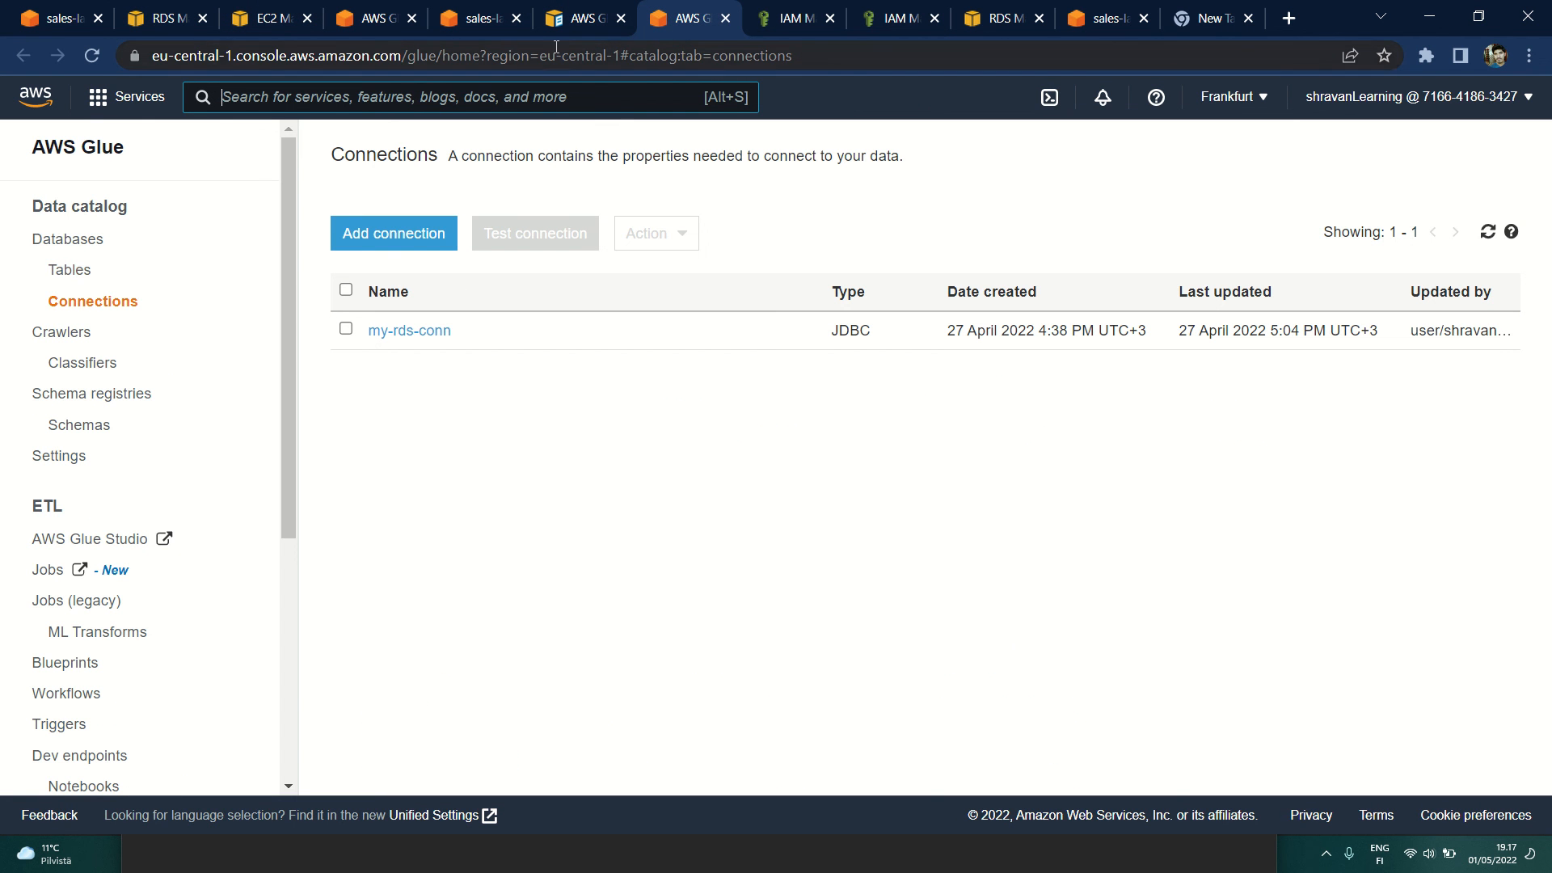
click(56, 239)
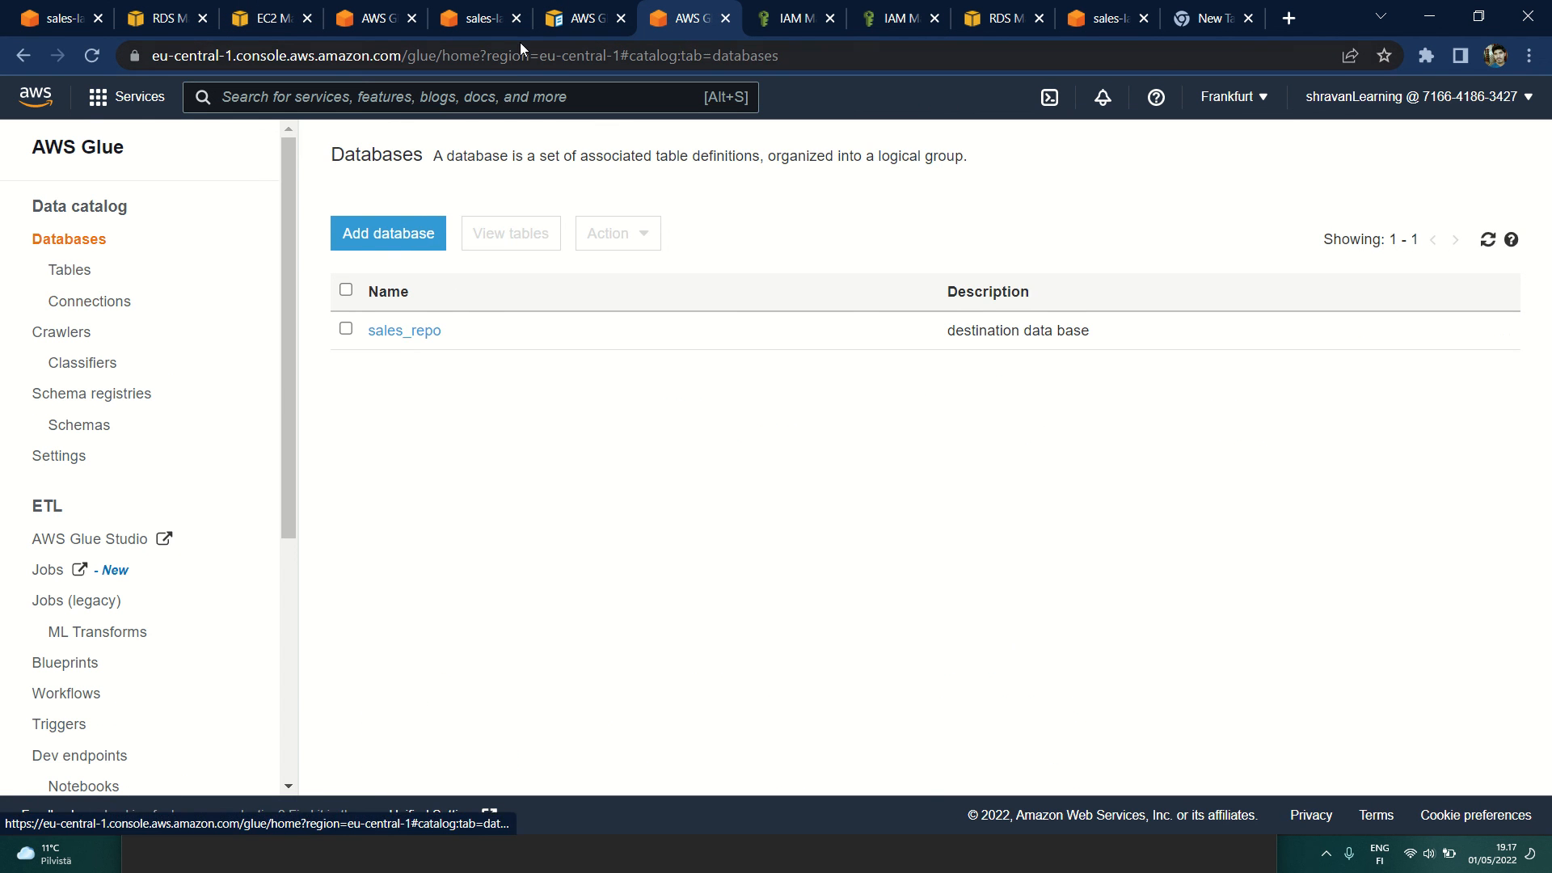
click(594, 19)
click(1002, 19)
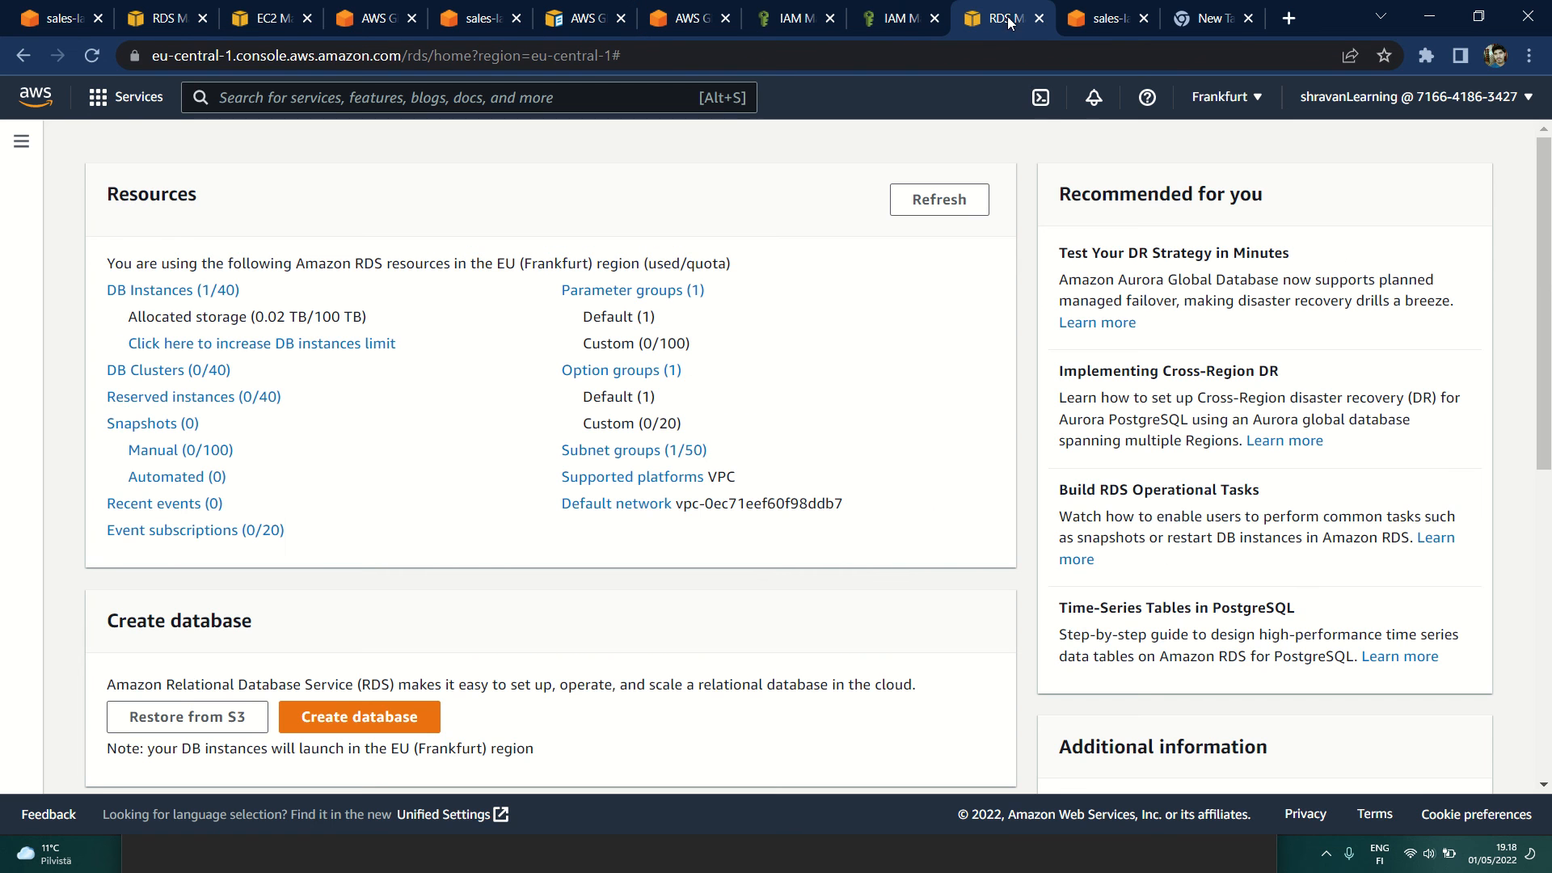
Step: Return to the my-rds-conn page in AWS Glue and open the Glue service home page
click(356, 11)
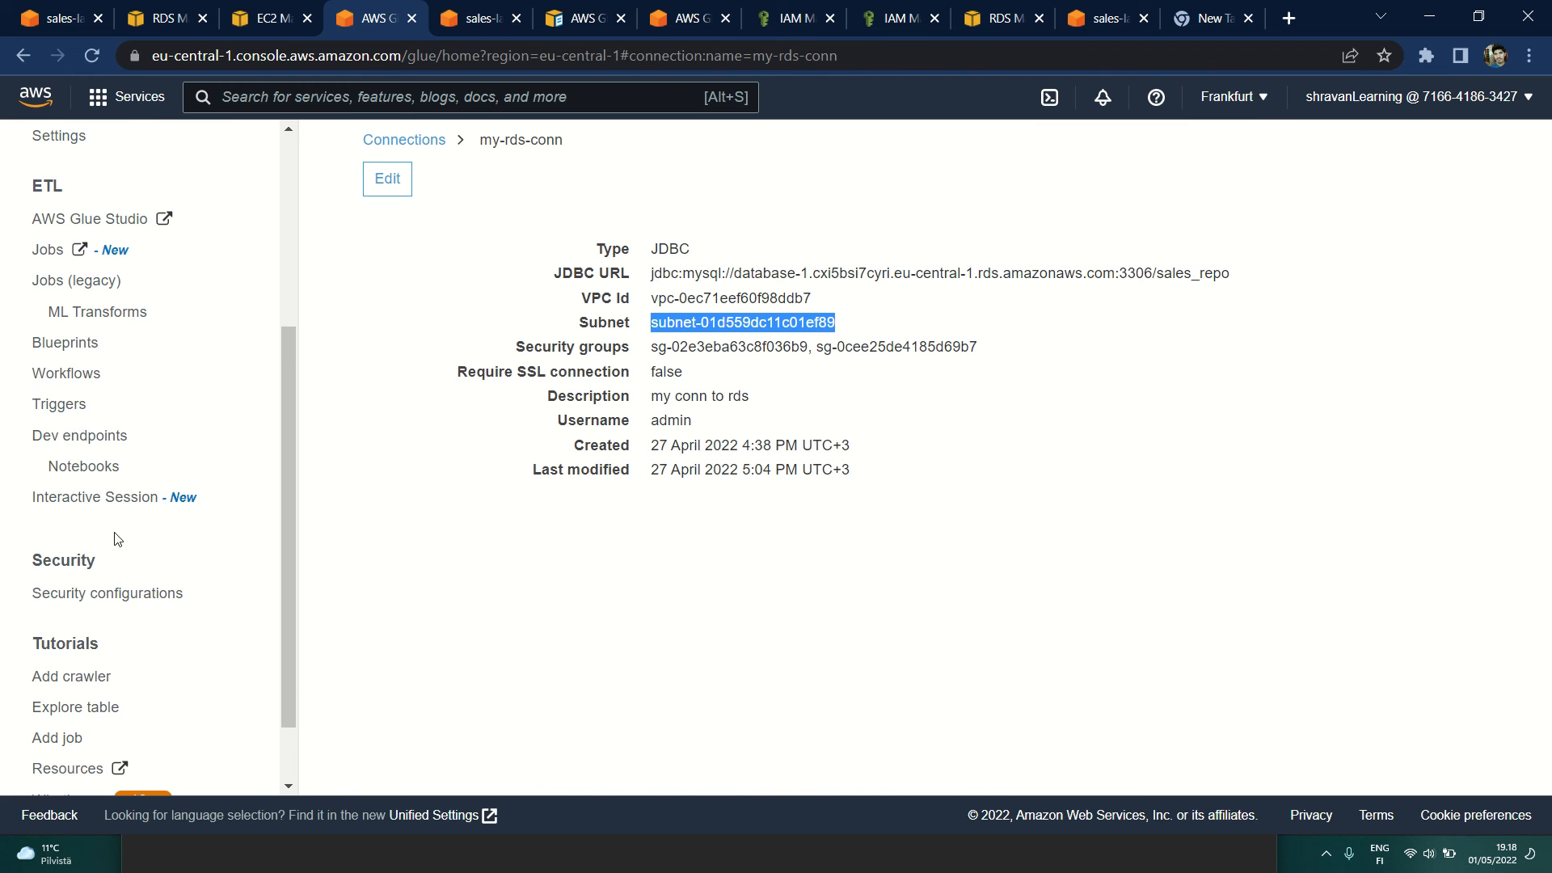
scroll(117, 539, down, 1)
scroll(119, 549, up, 5)
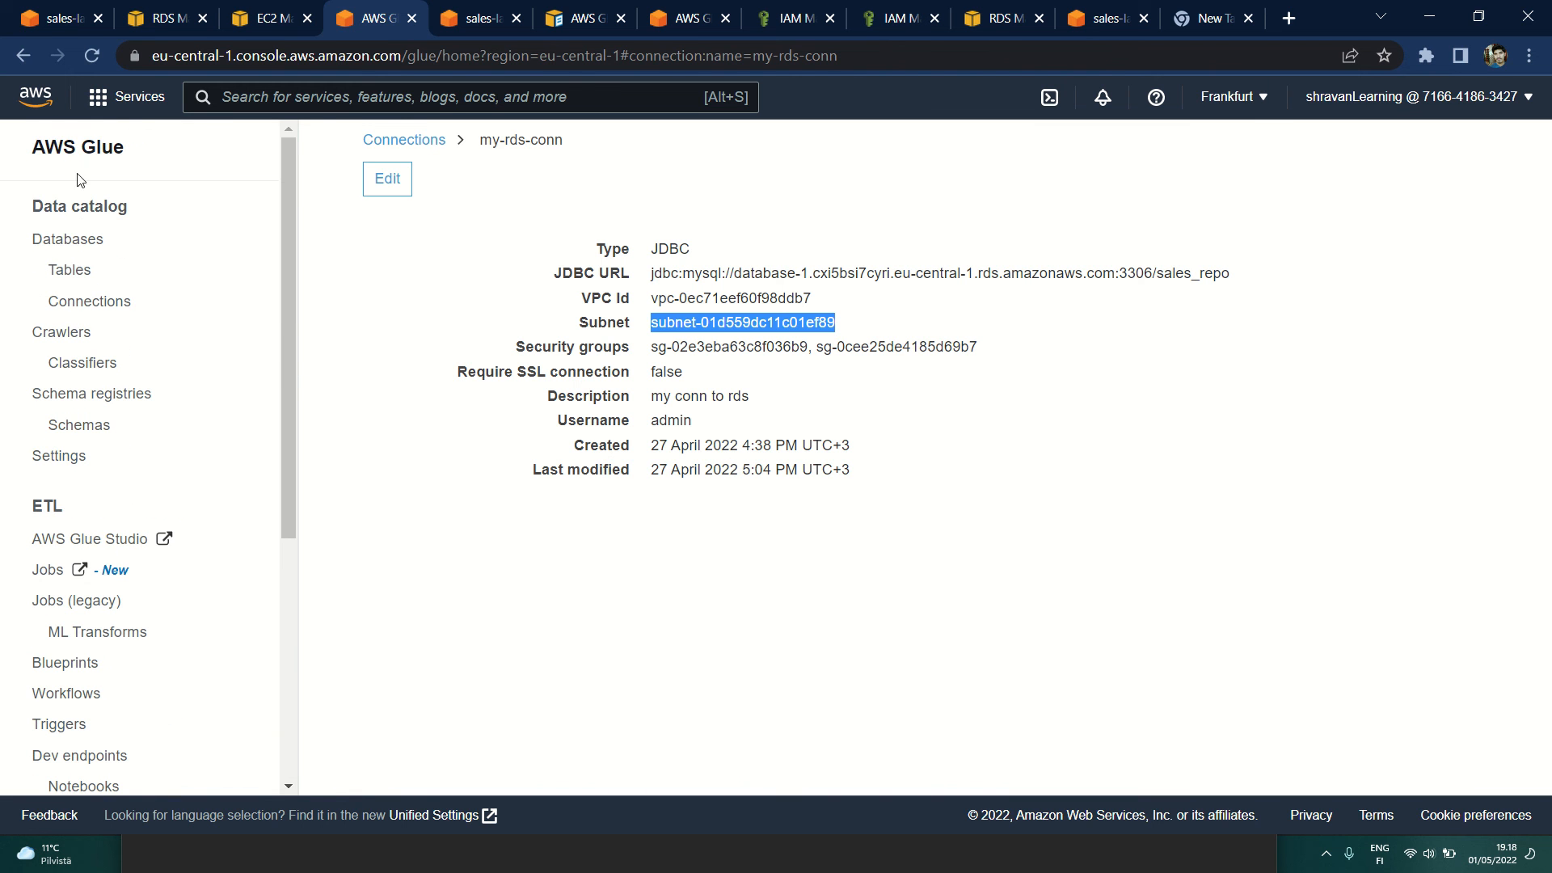
click(71, 147)
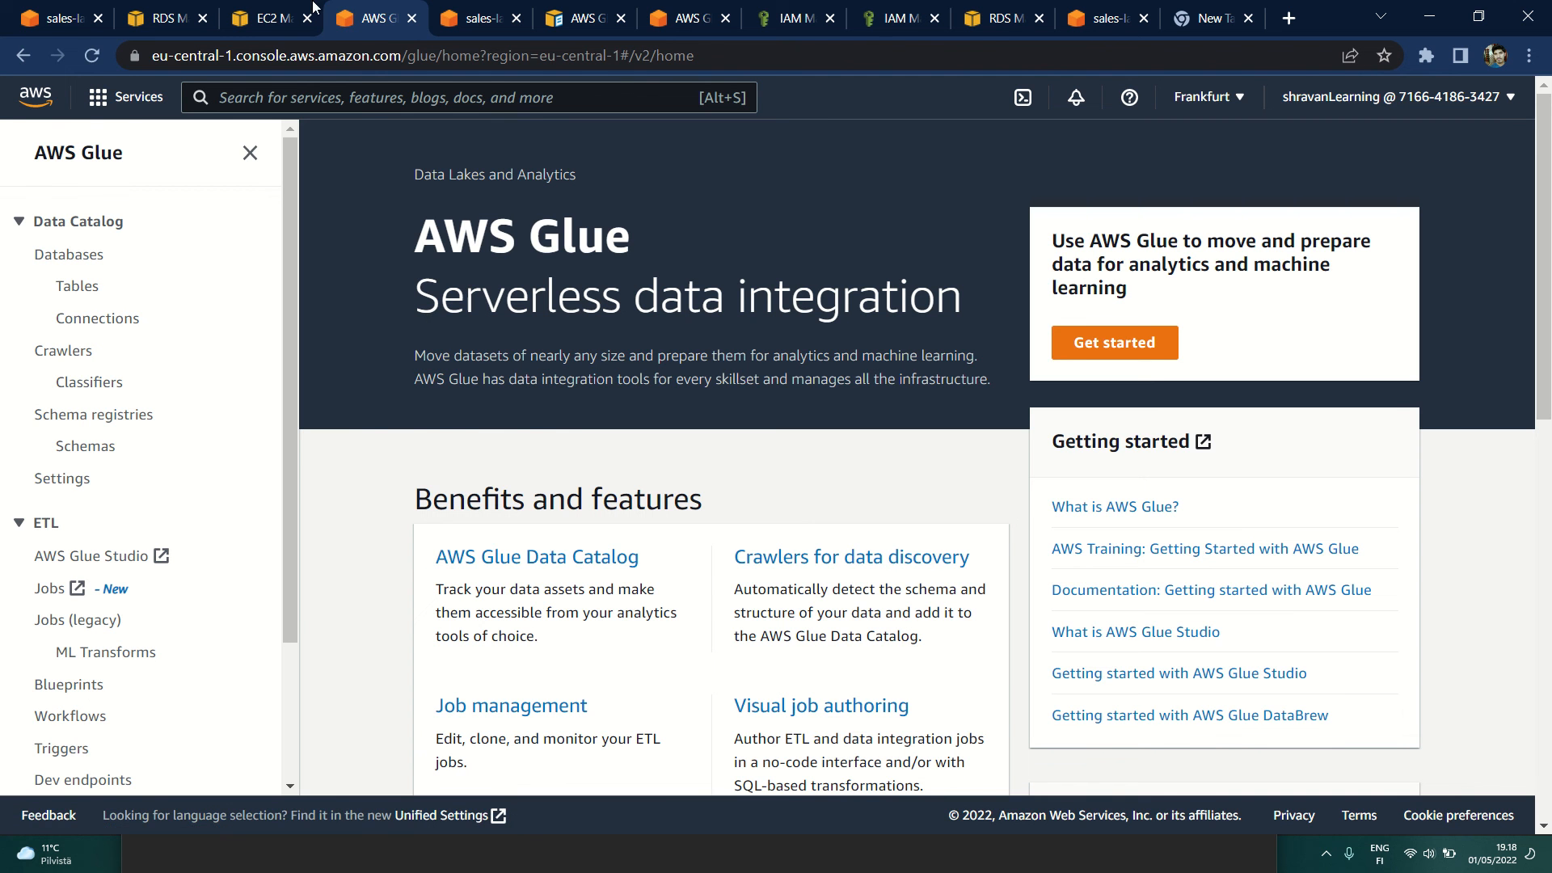
click(312, 10)
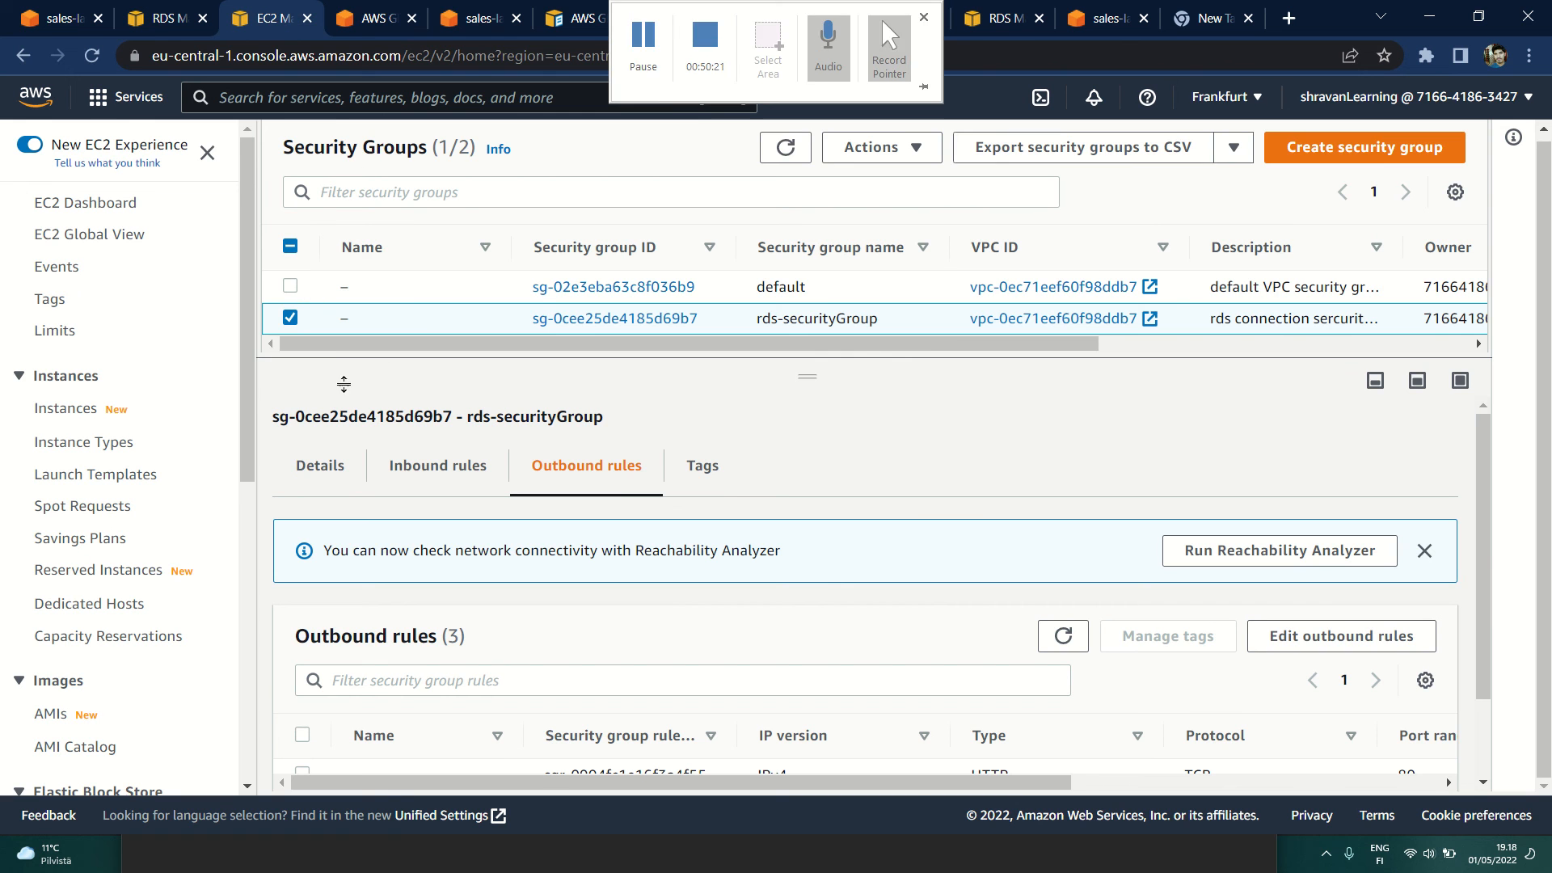
click(371, 18)
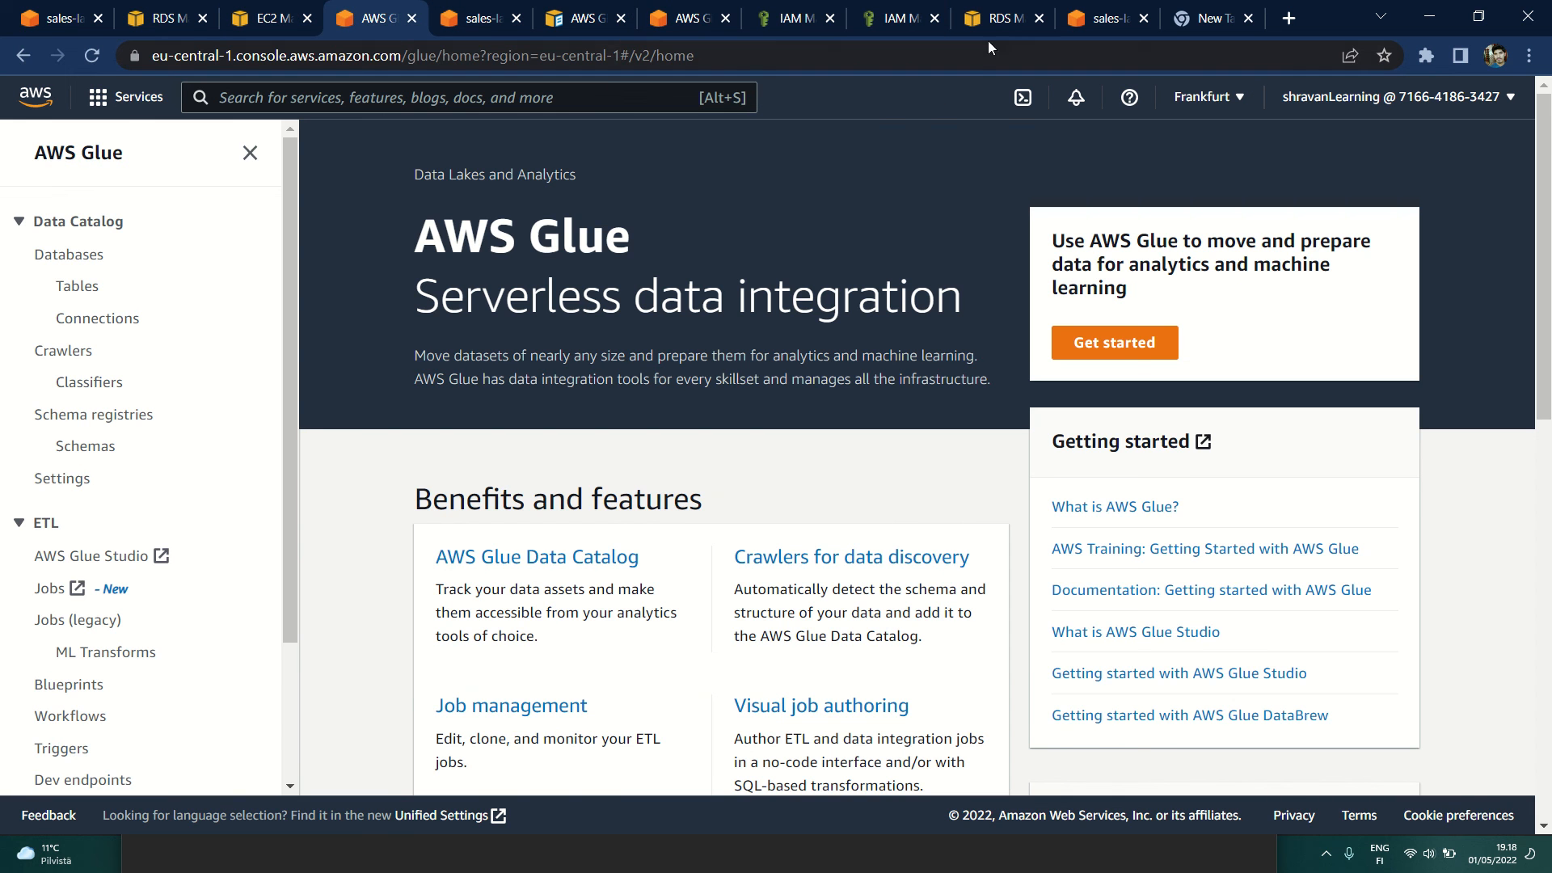
Step: Revisit the RDS database-1 details and the source files stored in sales-landing-bucket
click(1002, 18)
click(162, 18)
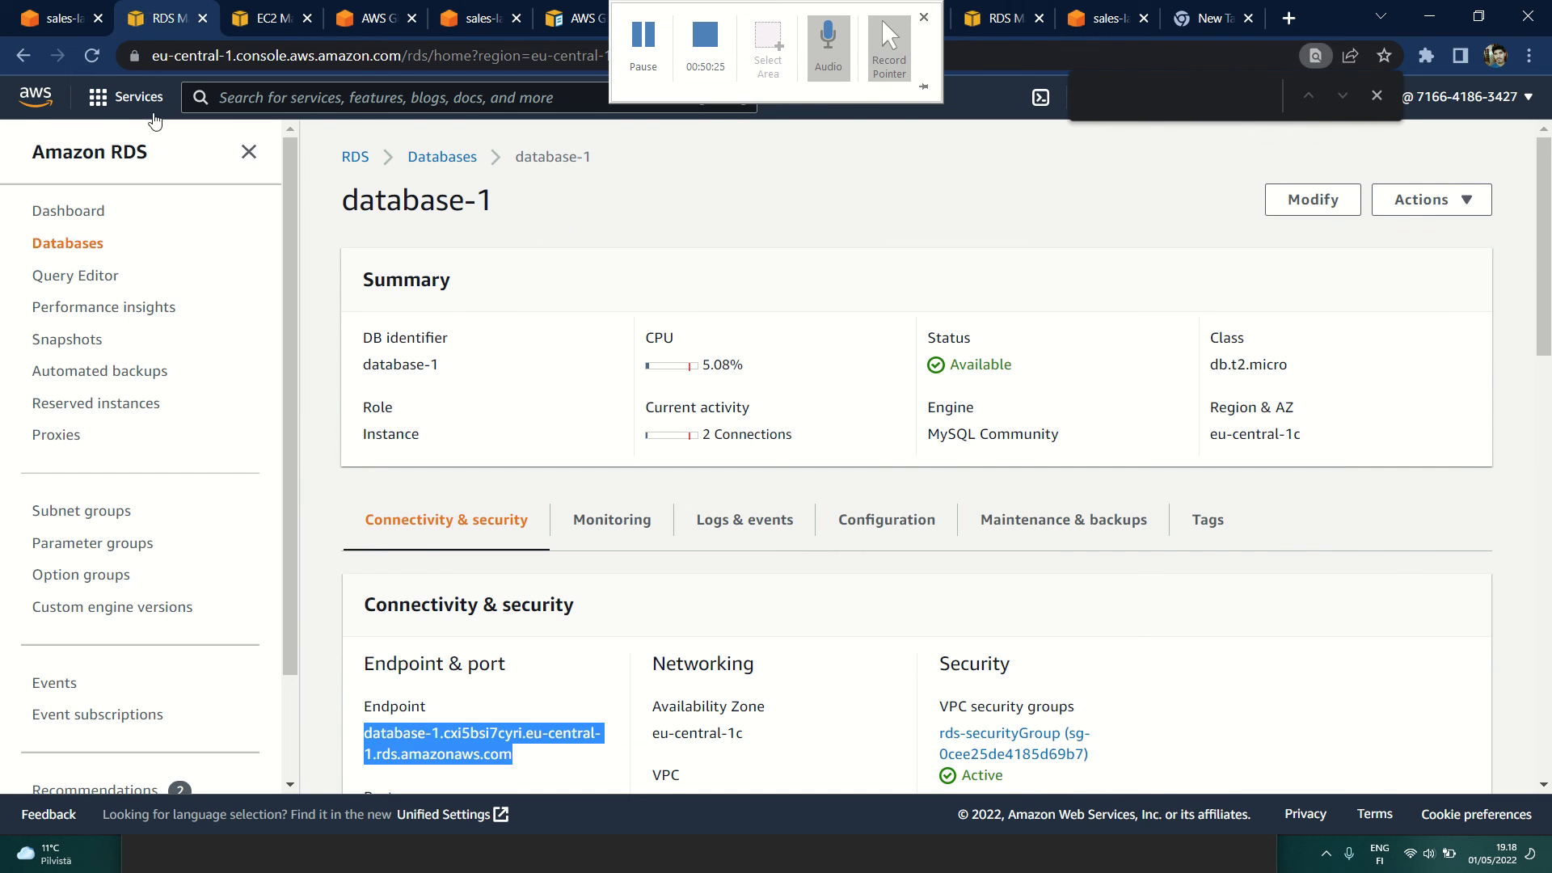
click(61, 18)
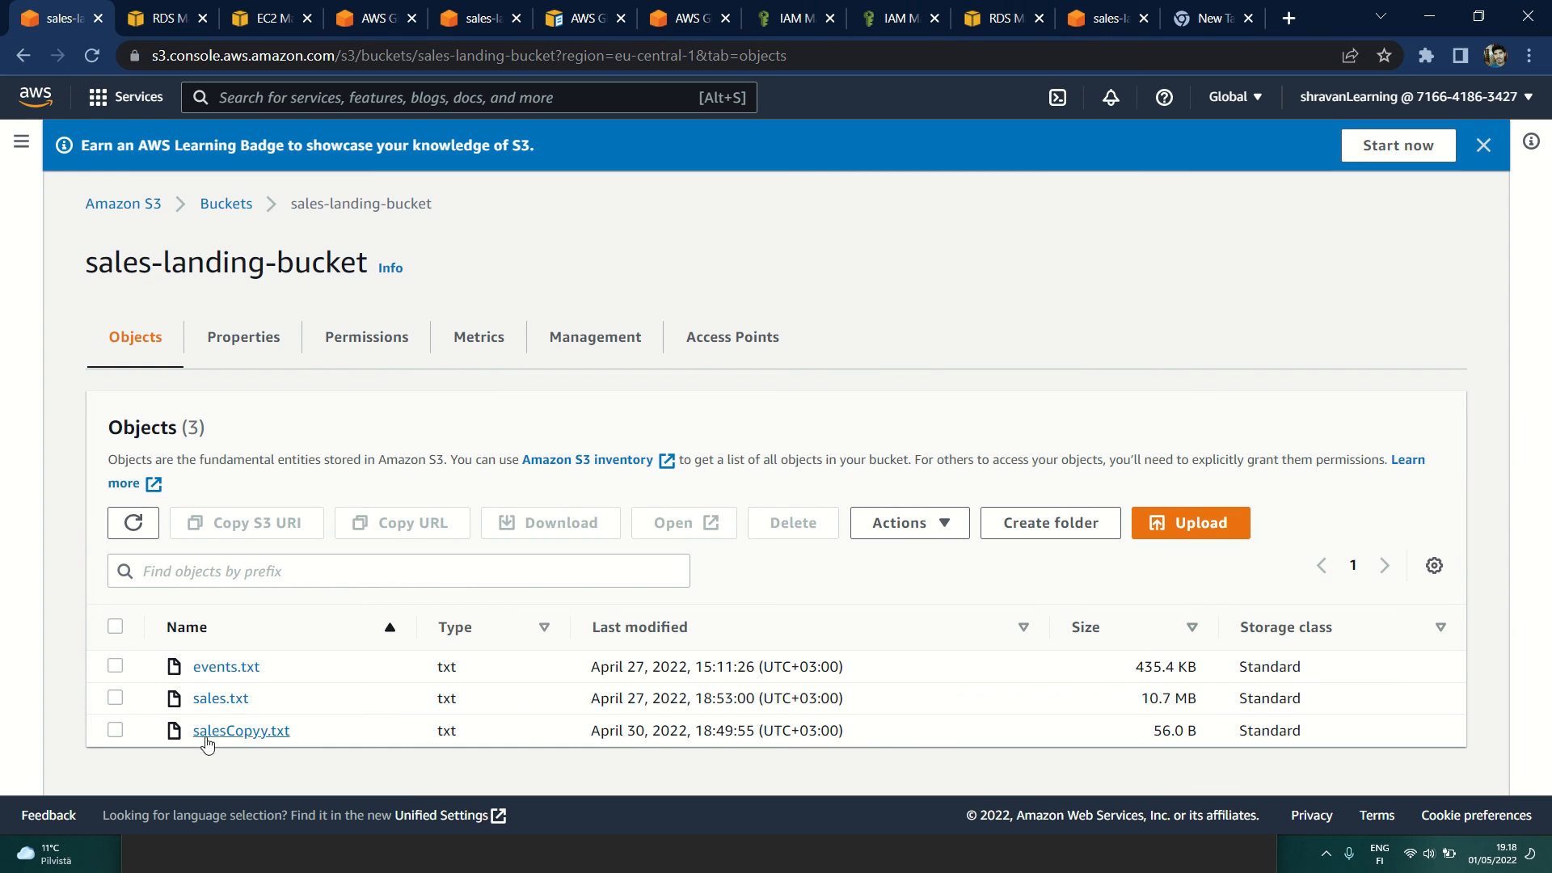
Step: Open the Glue Studio jobs list and view the visual graphs of LoadEentsDatatoMysqlRDS and LoadSalesDataToMysqlRDS
click(362, 19)
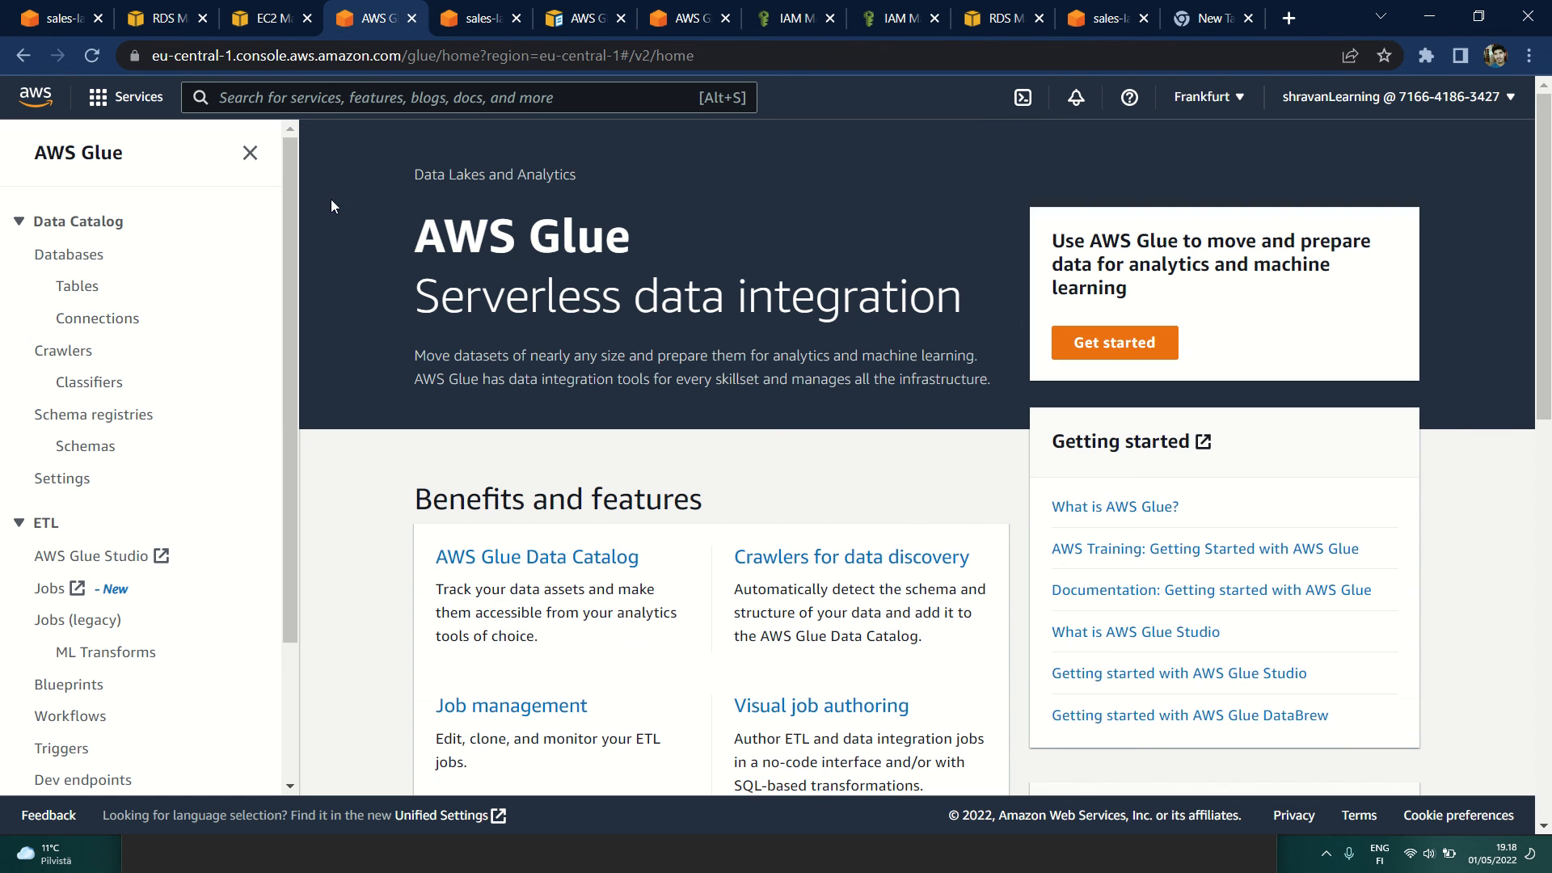
click(50, 589)
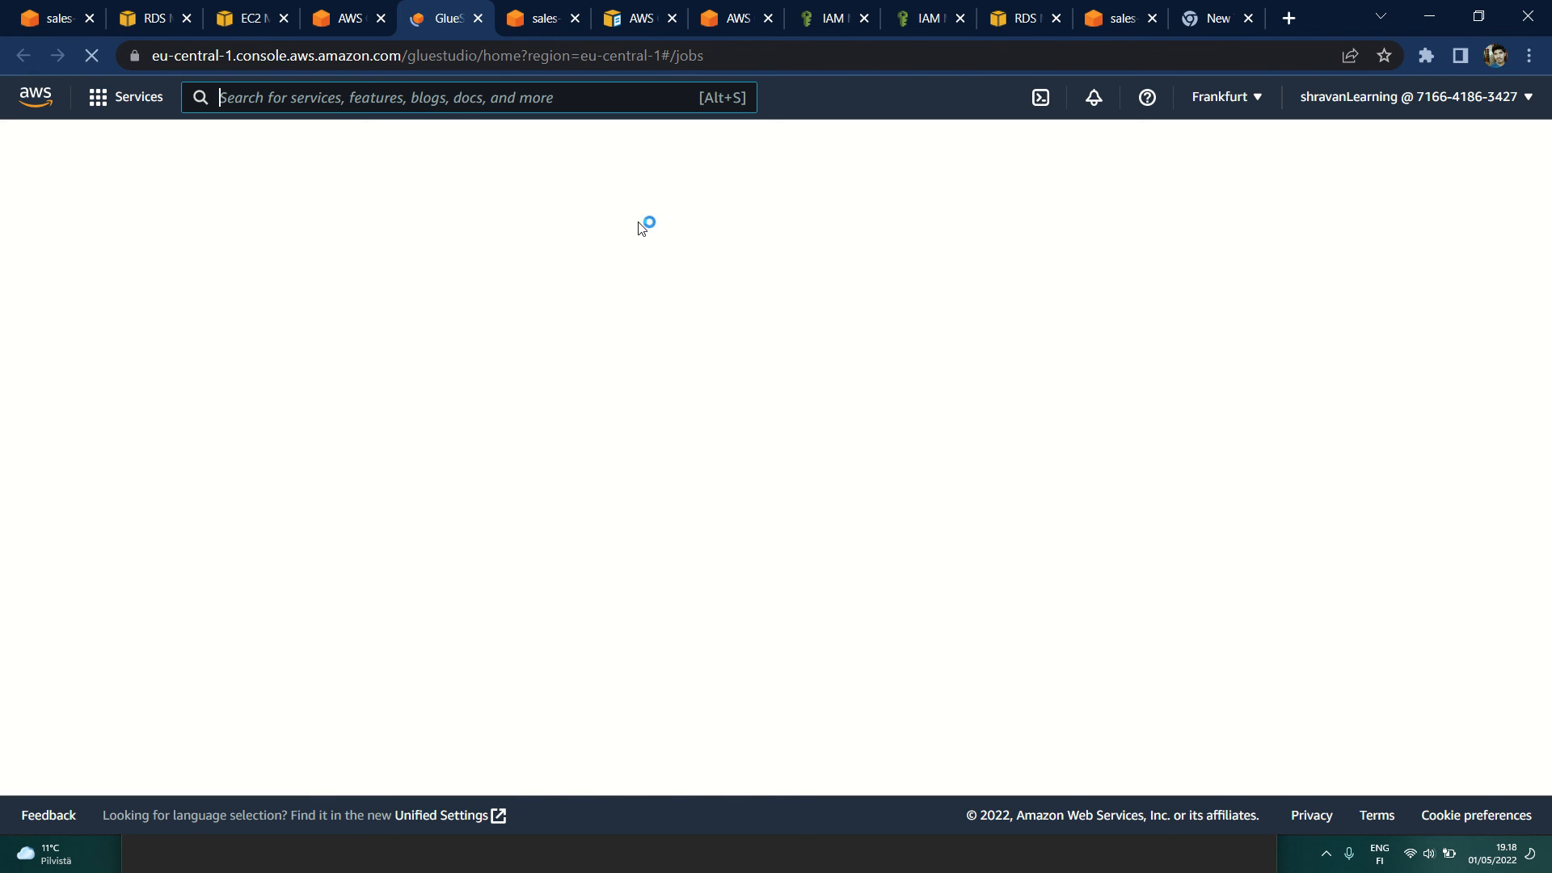
scroll(452, 634, down, 2)
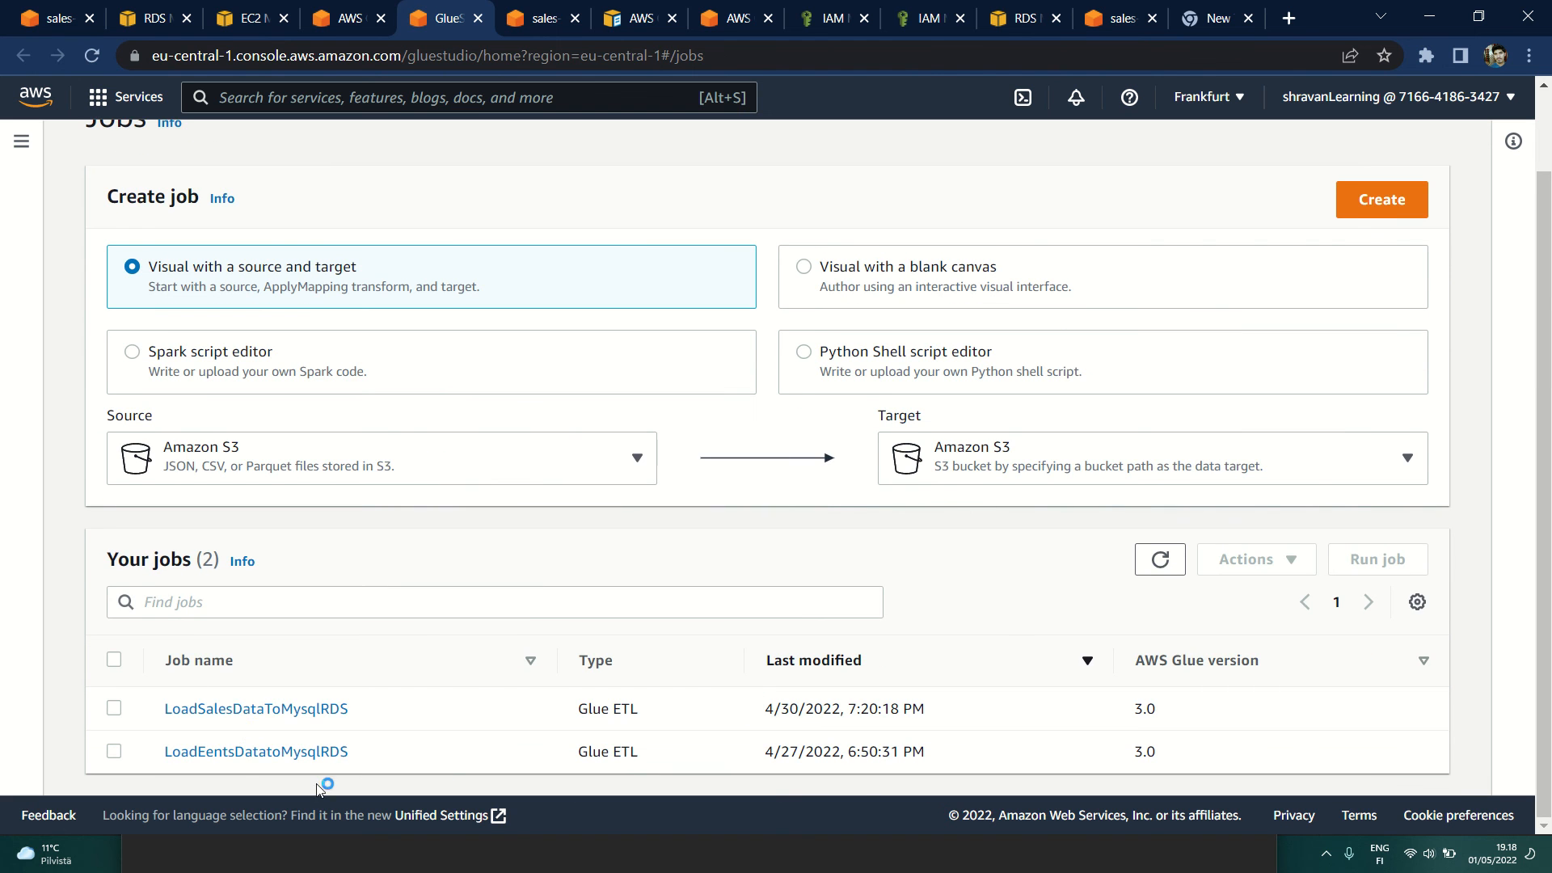
click(239, 758)
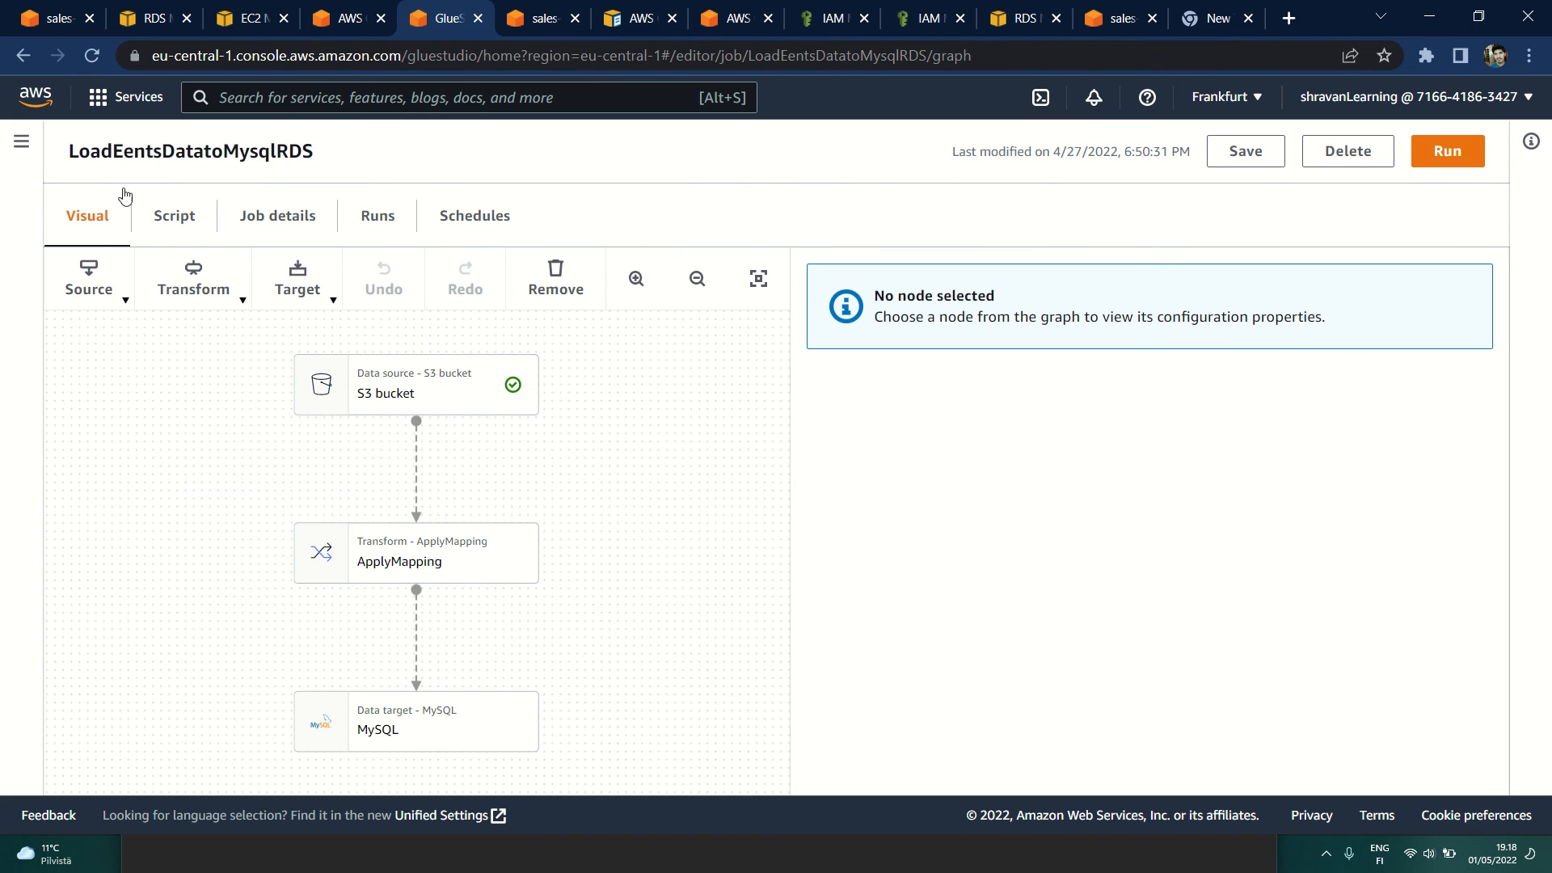
click(22, 55)
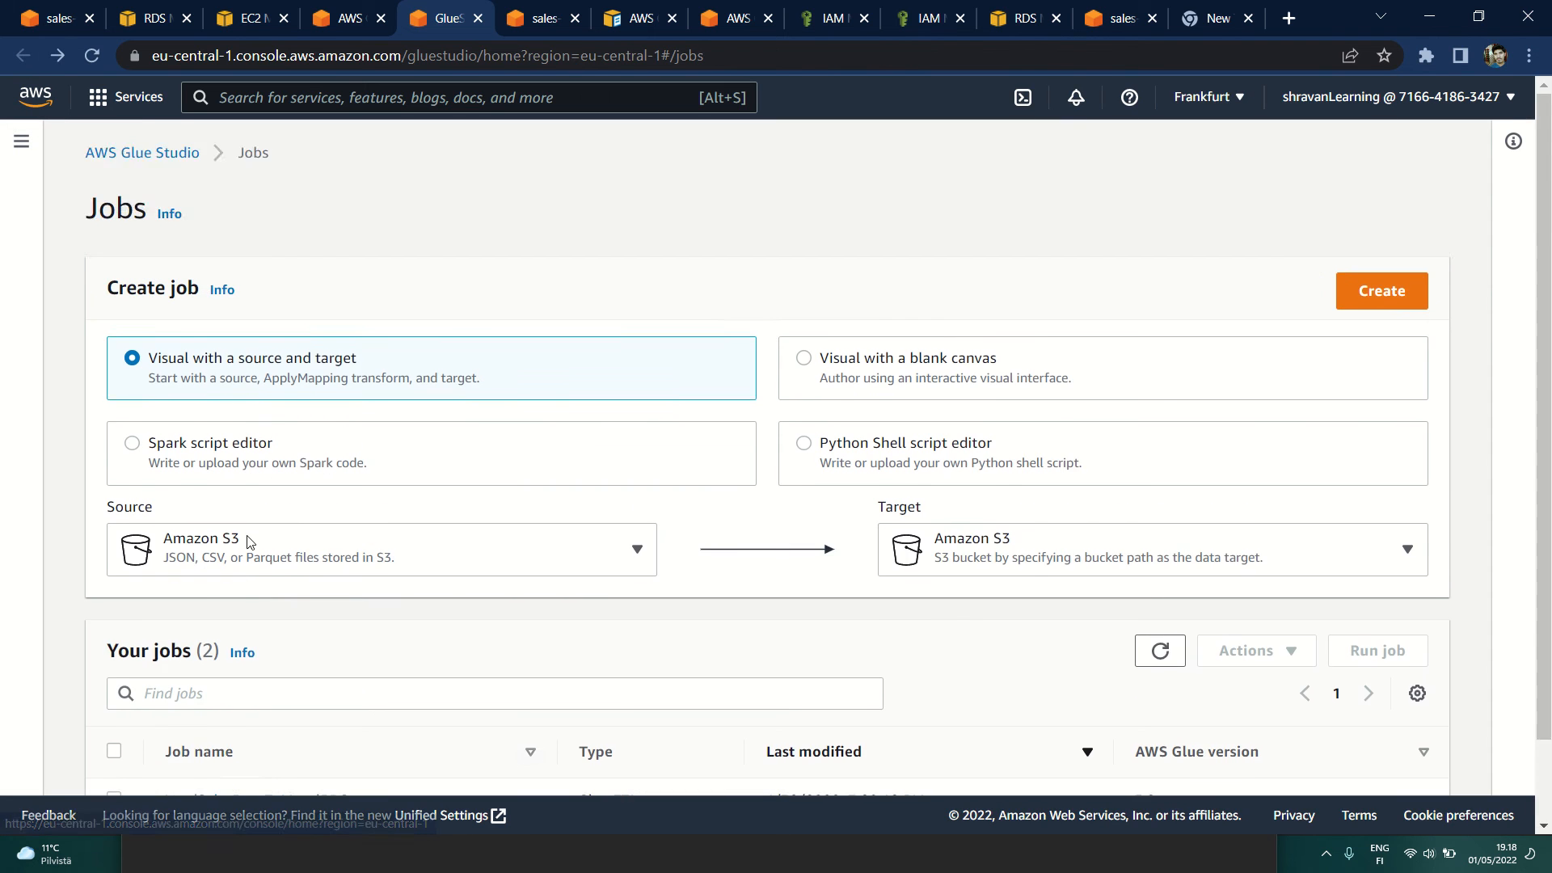
click(245, 709)
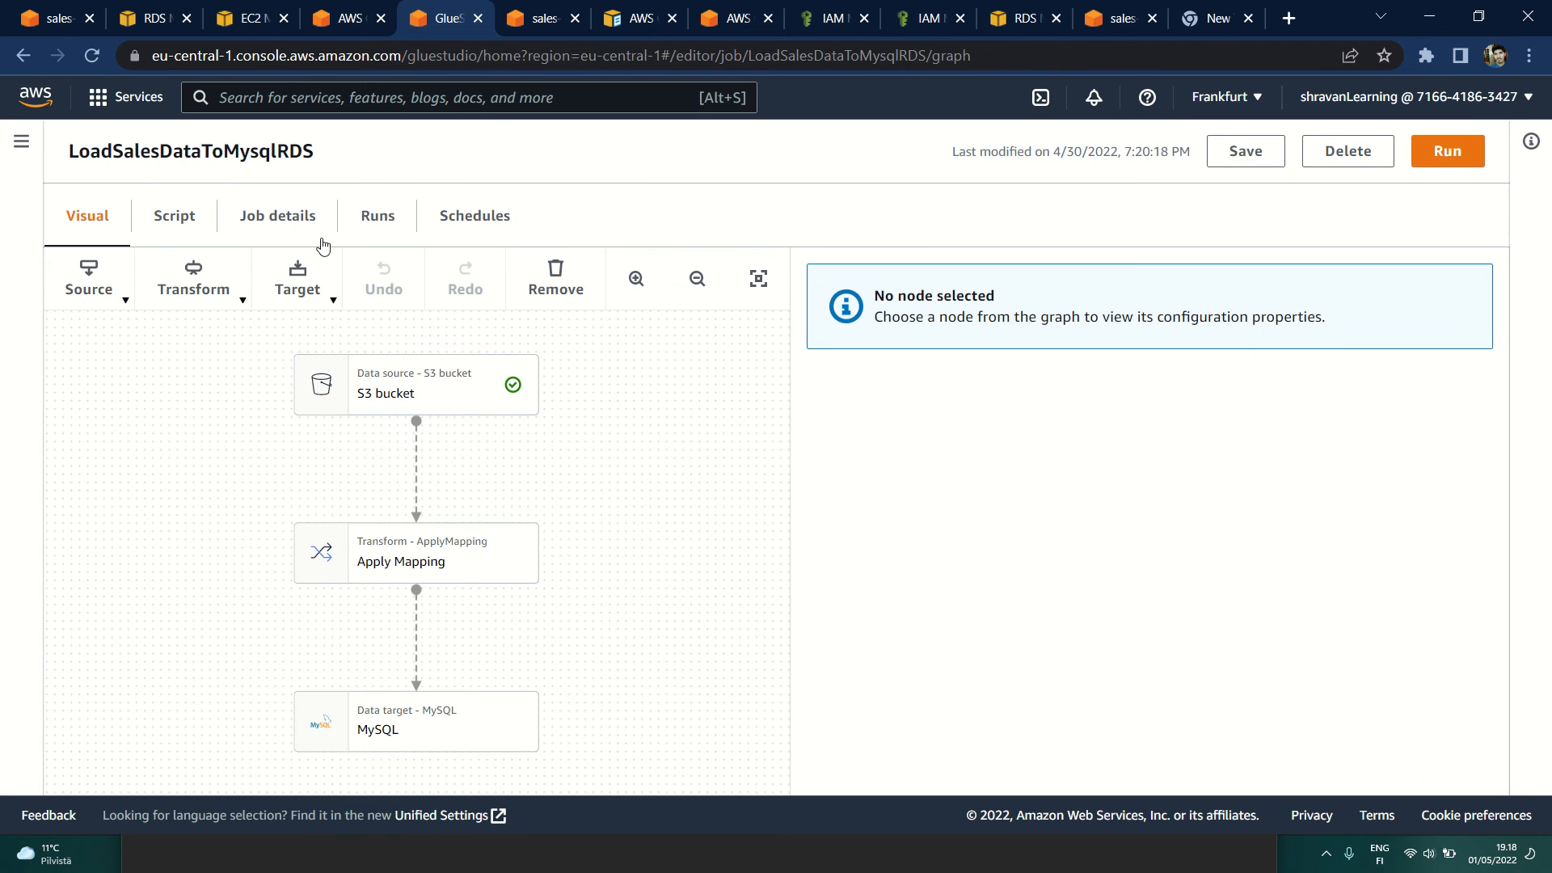
click(96, 6)
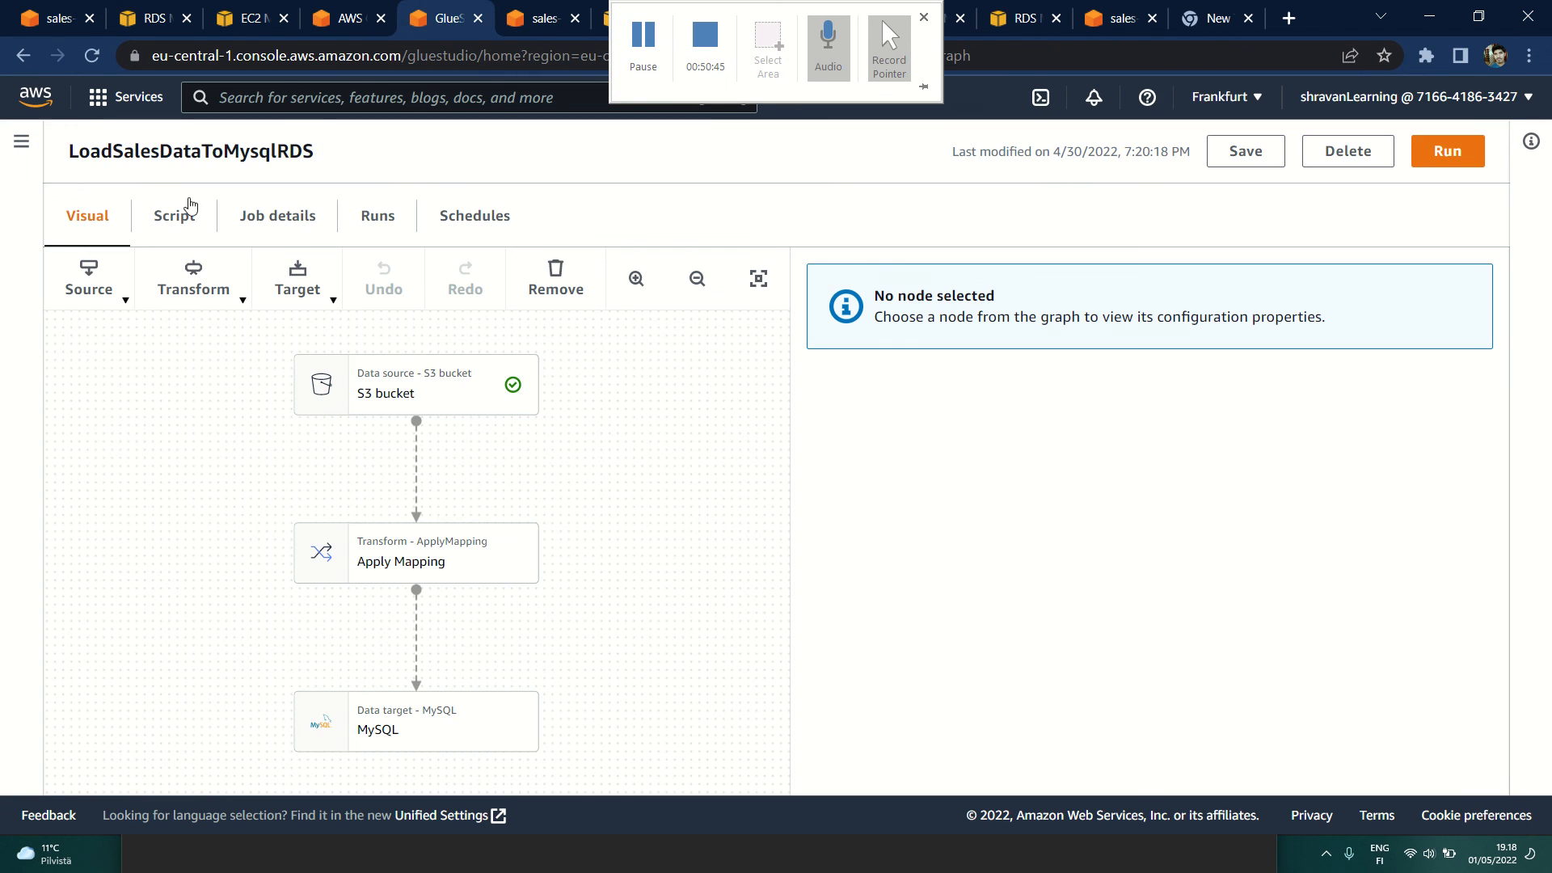
Step: Switch to MySQL Workbench to view the sales and events query results, and return to the LoadSalesDataToMysqlRDS job graph
key(alt+Tab)
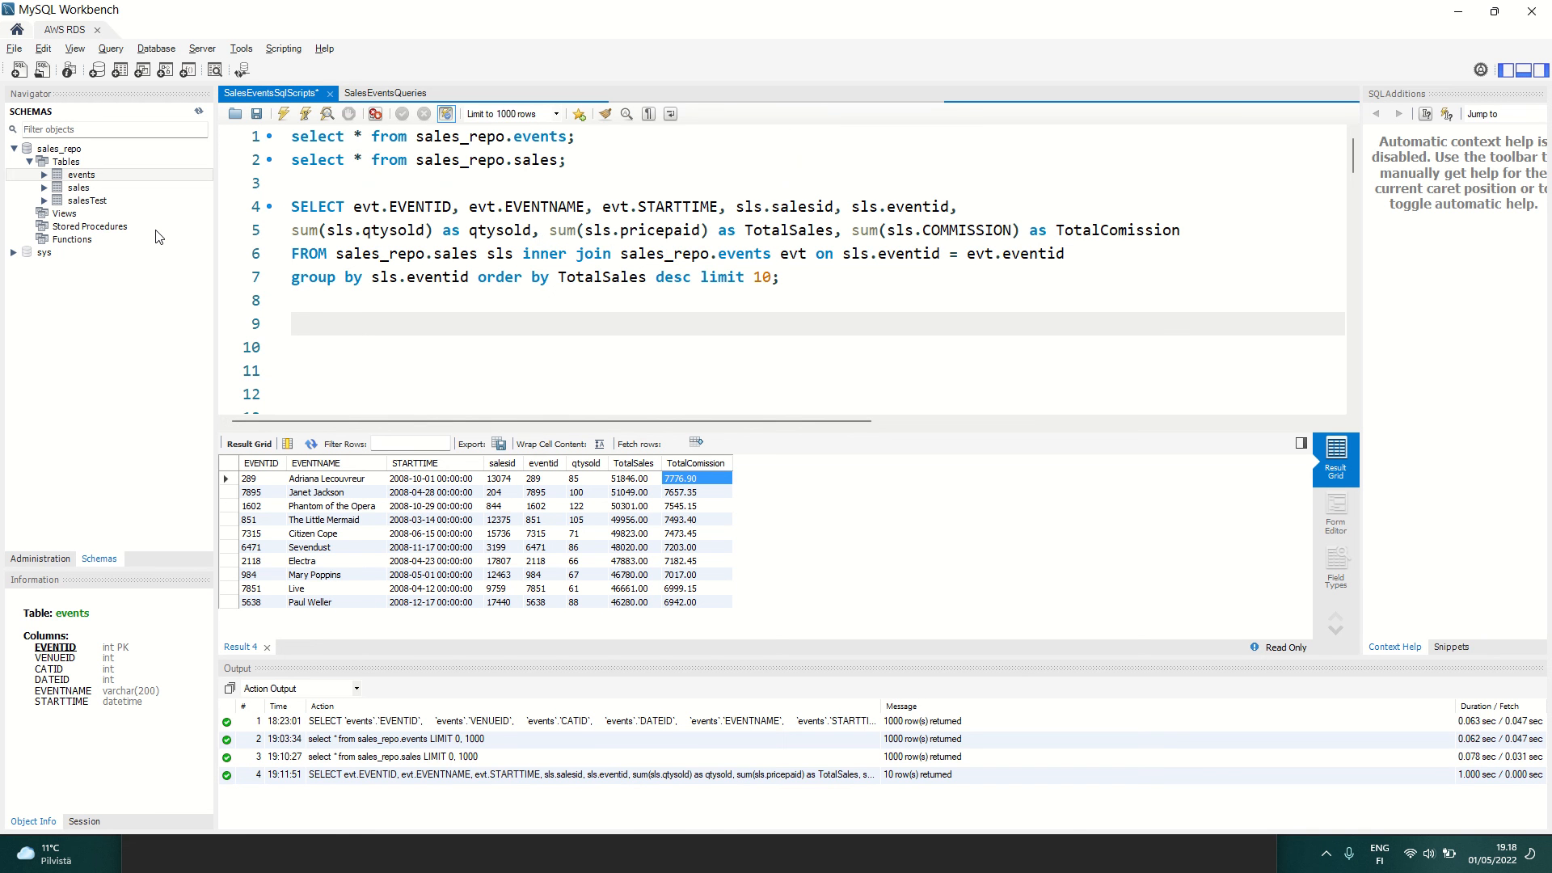
key(alt+Tab)
scroll(299, 501, up, 2)
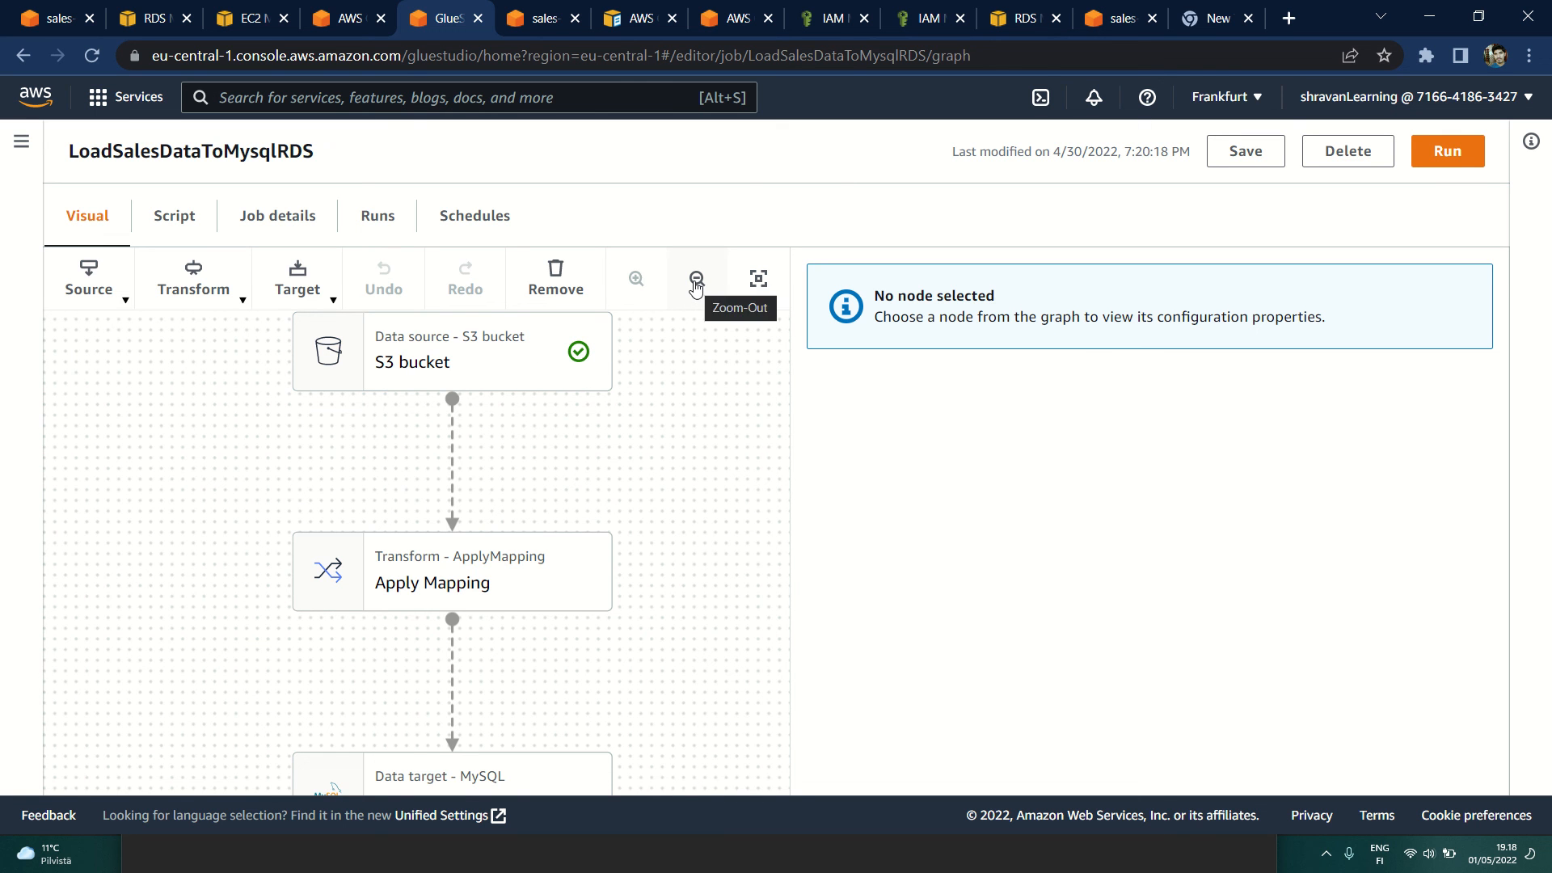
mouse_move(808, 8)
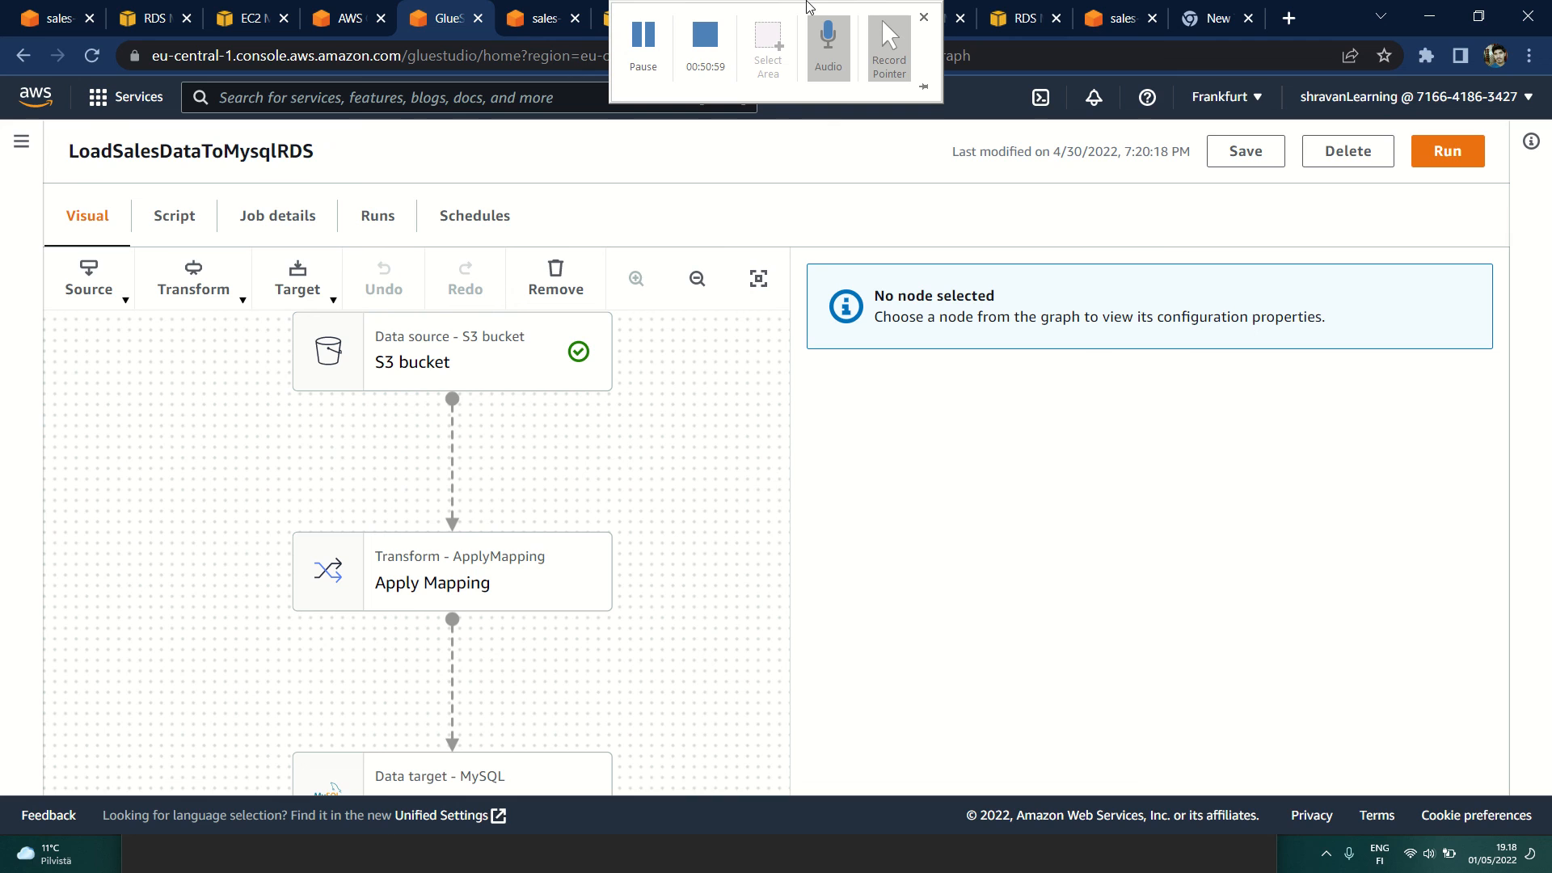